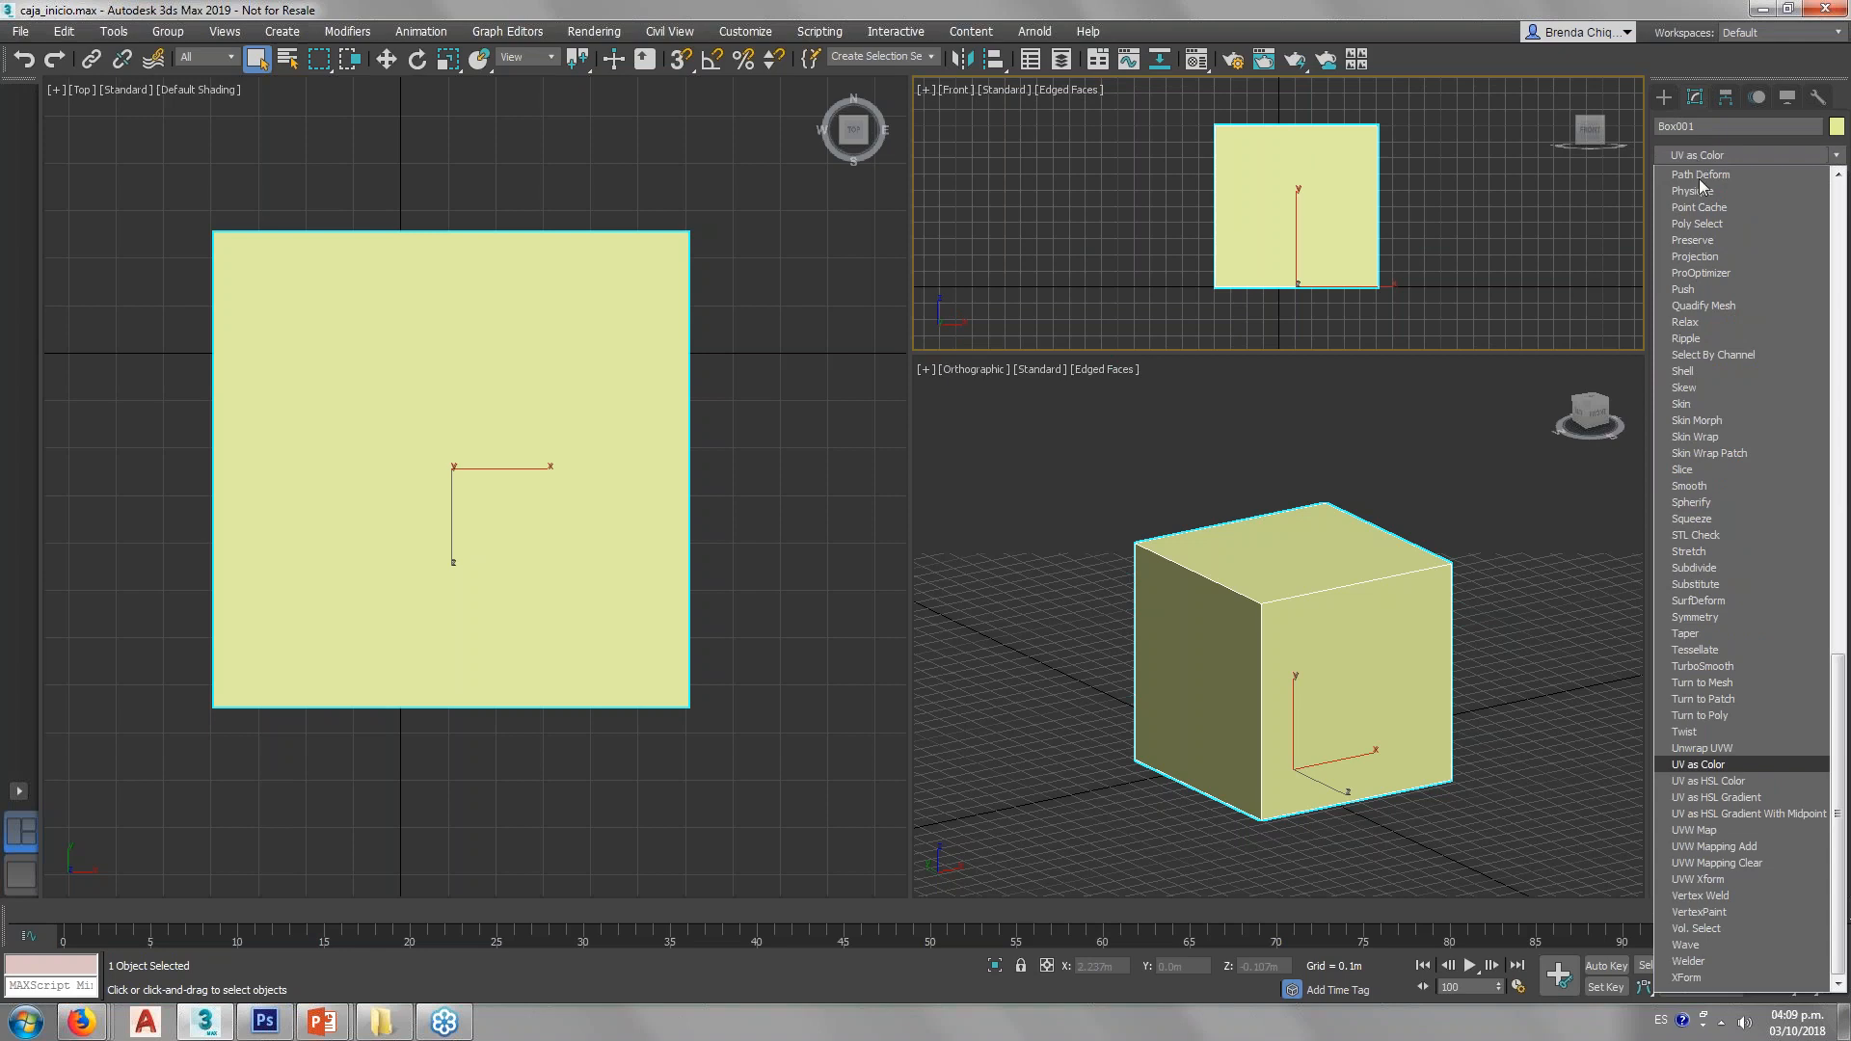
Step: Add a UVW Map modifier to the box and assign it the first sample material
left_click(1692, 830)
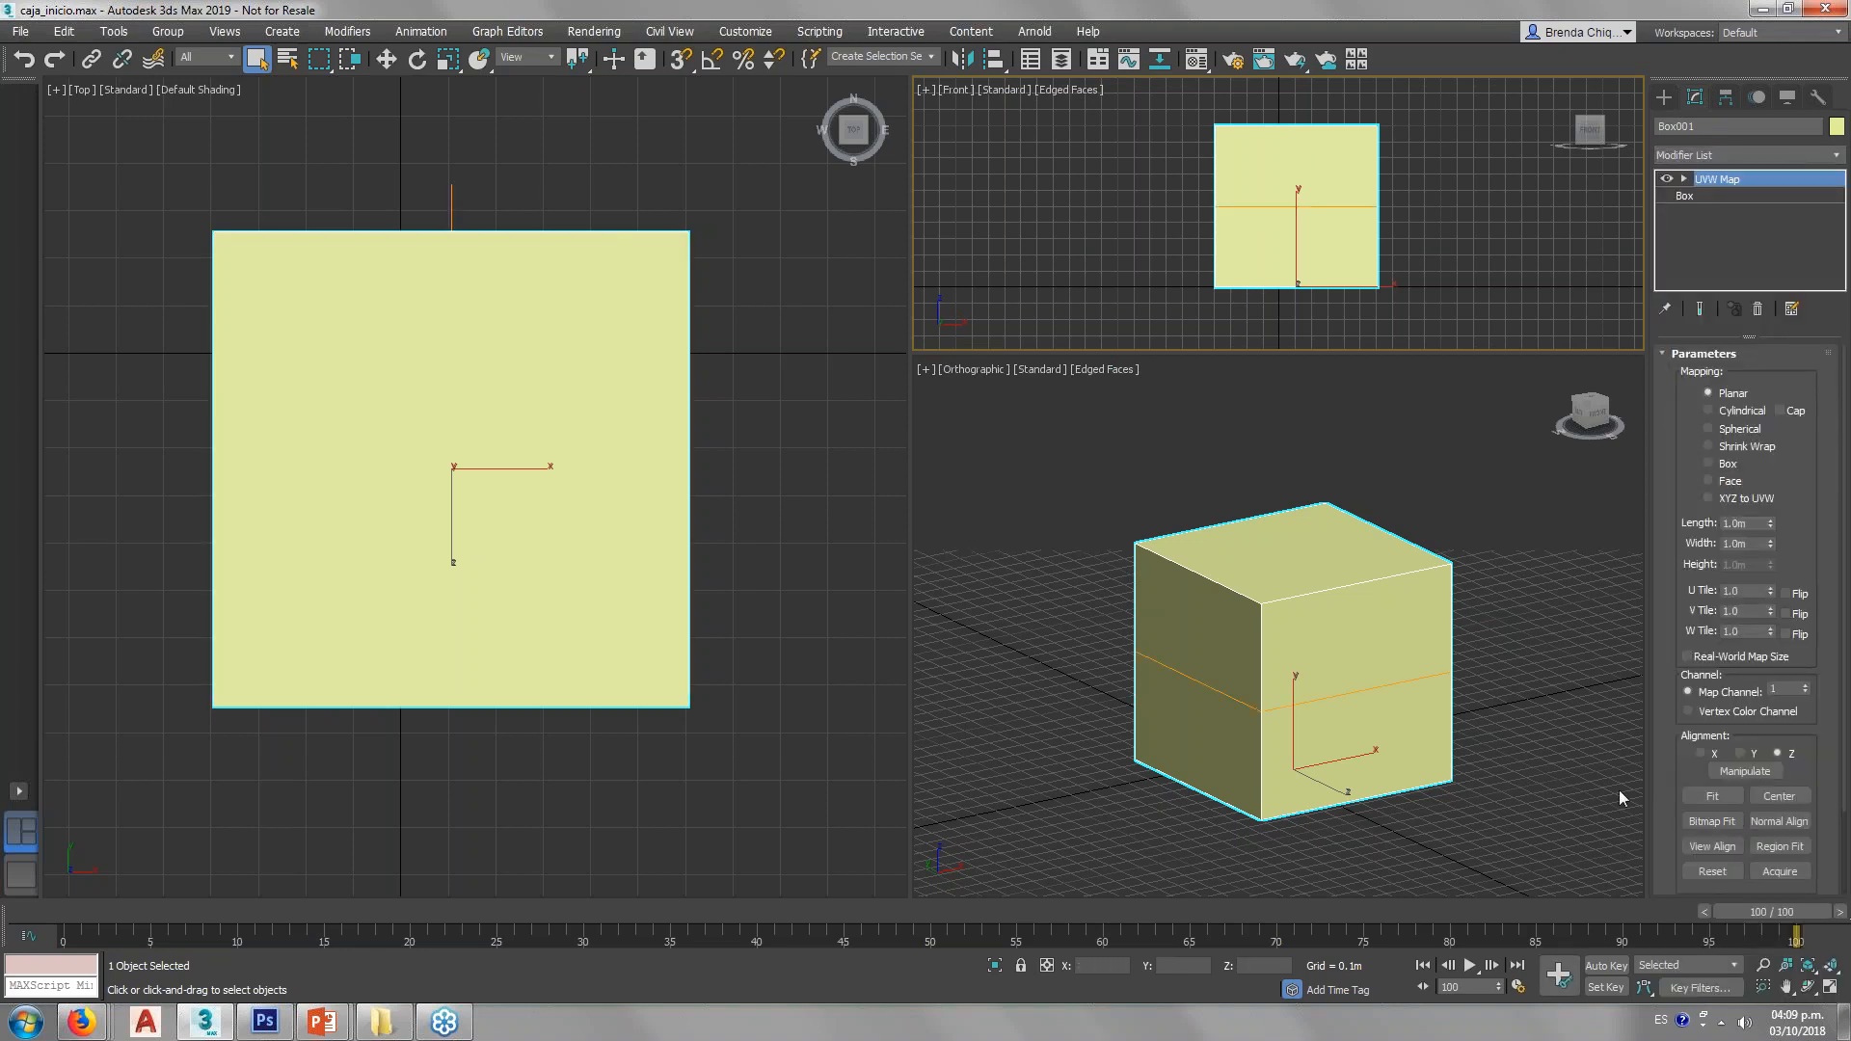
left_click(1196, 60)
left_click_drag(639, 193, 1186, 606)
Step: Load the bitmap AM149_set2_light_wood.jpg as the first material's Diffuse Color map and display it in the viewports
left_click(644, 755)
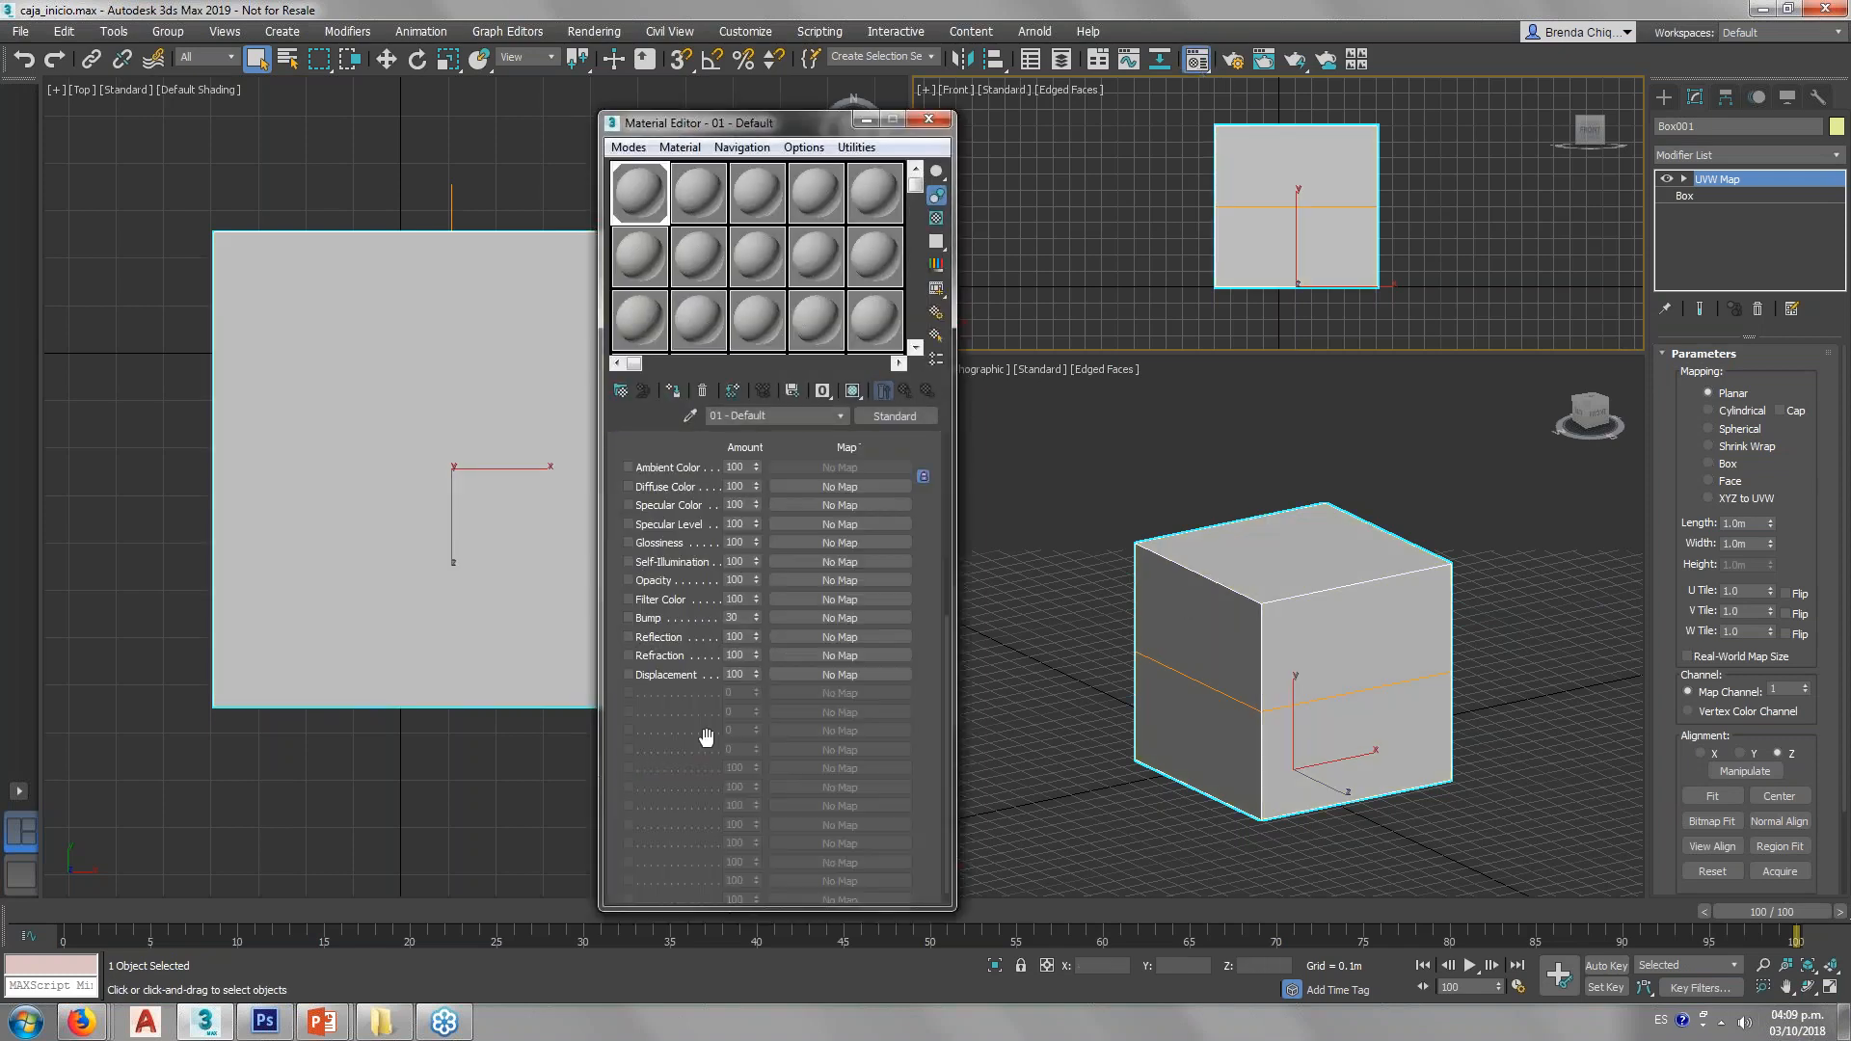
left_click(810, 488)
double_click(765, 306)
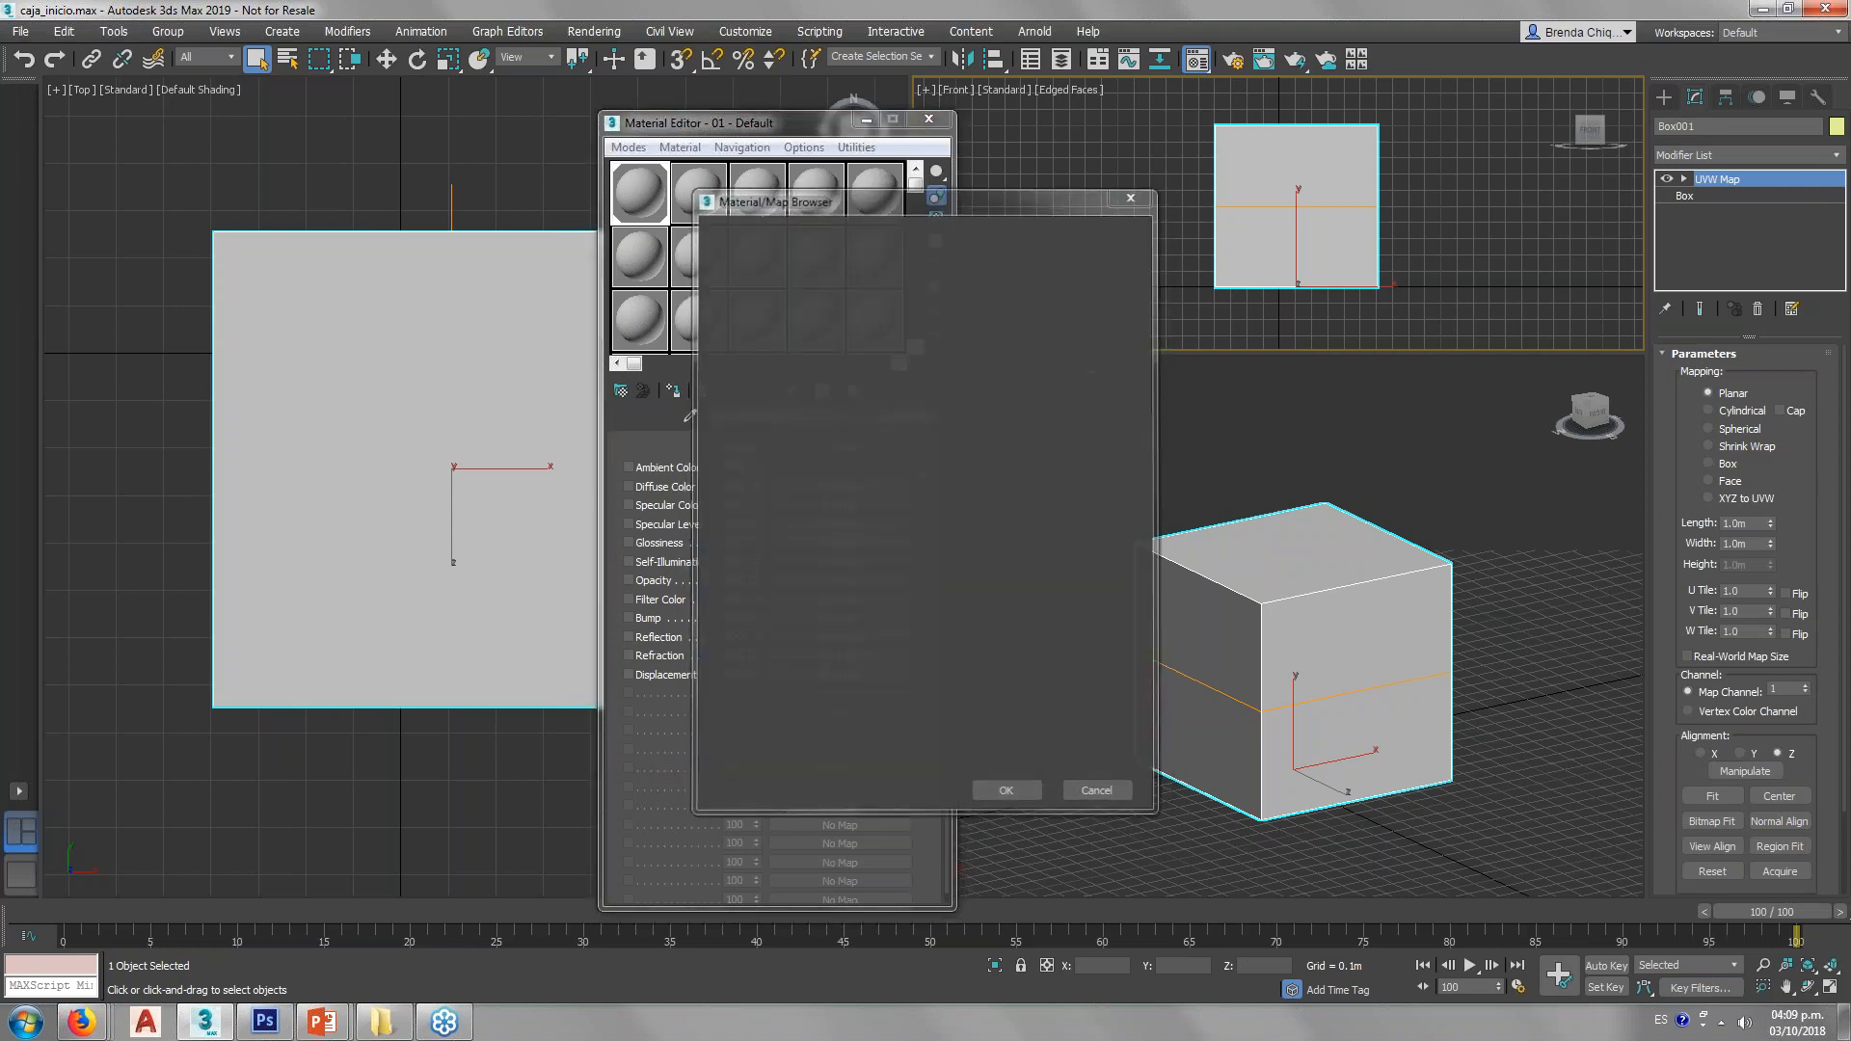
double_click(175, 182)
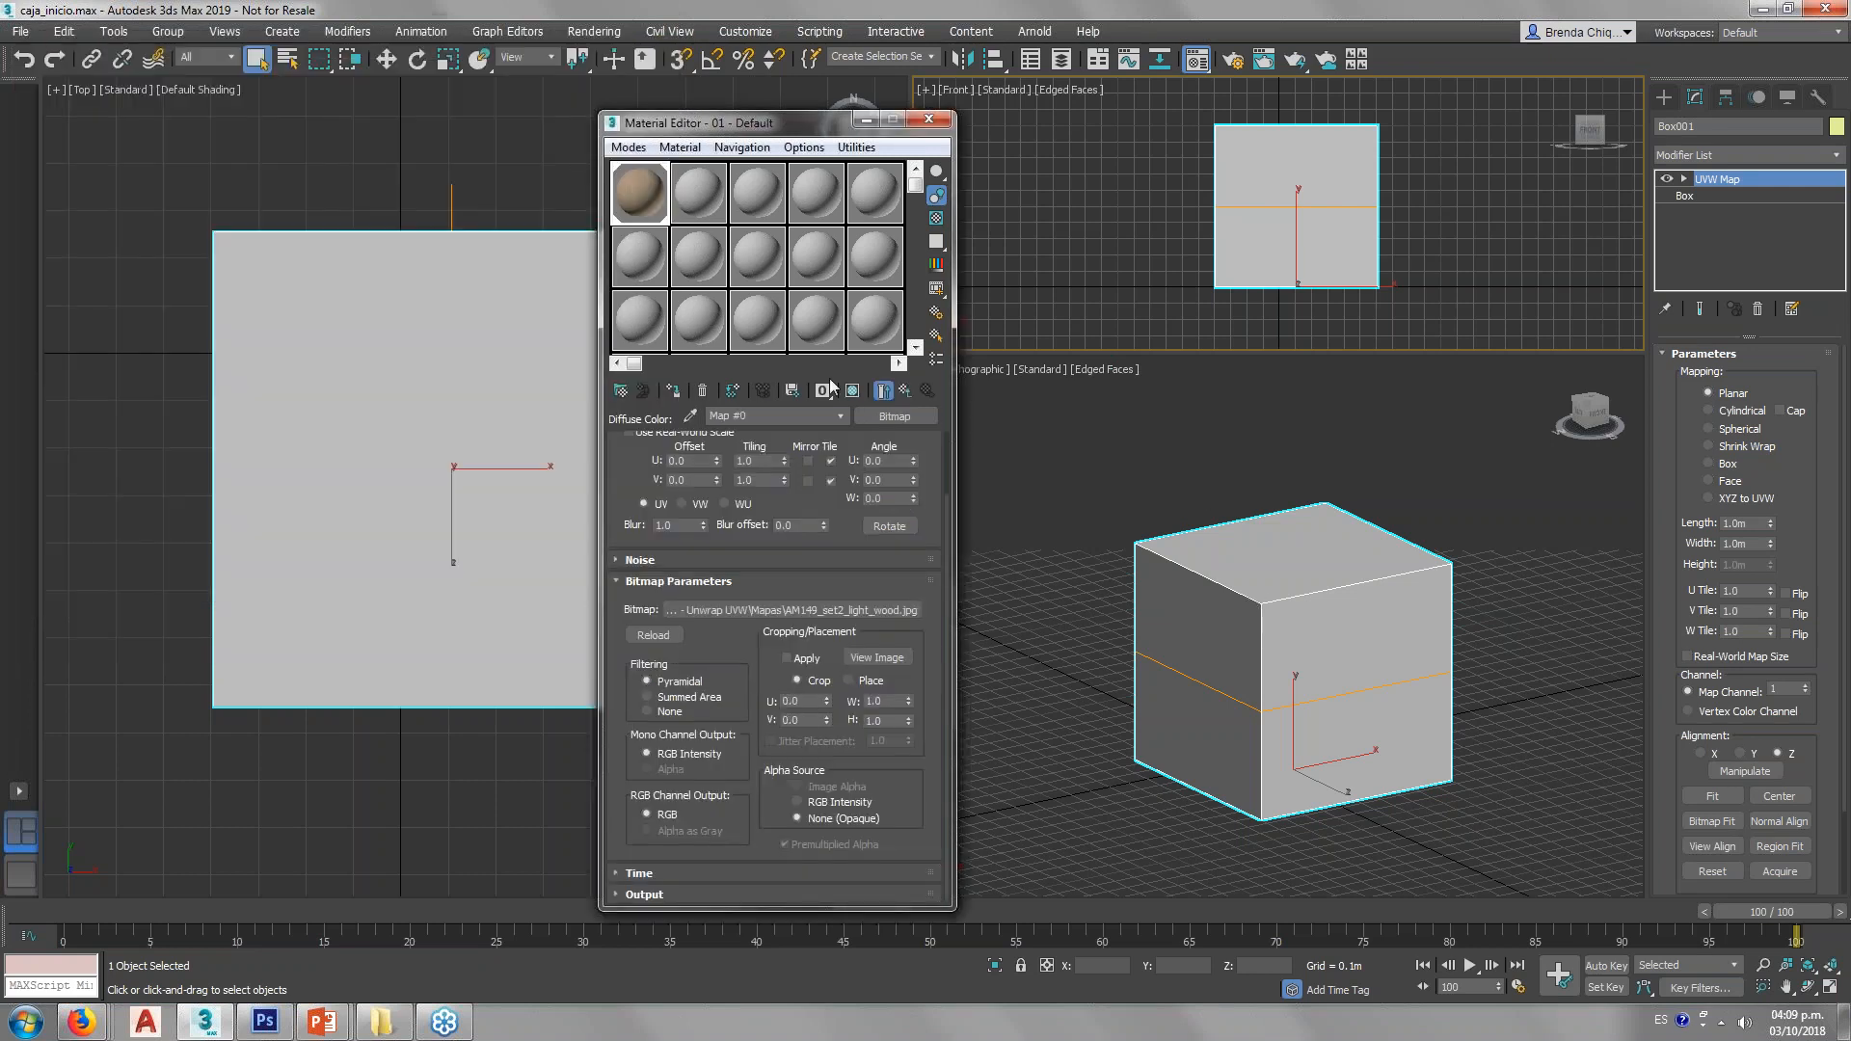
left_click(855, 392)
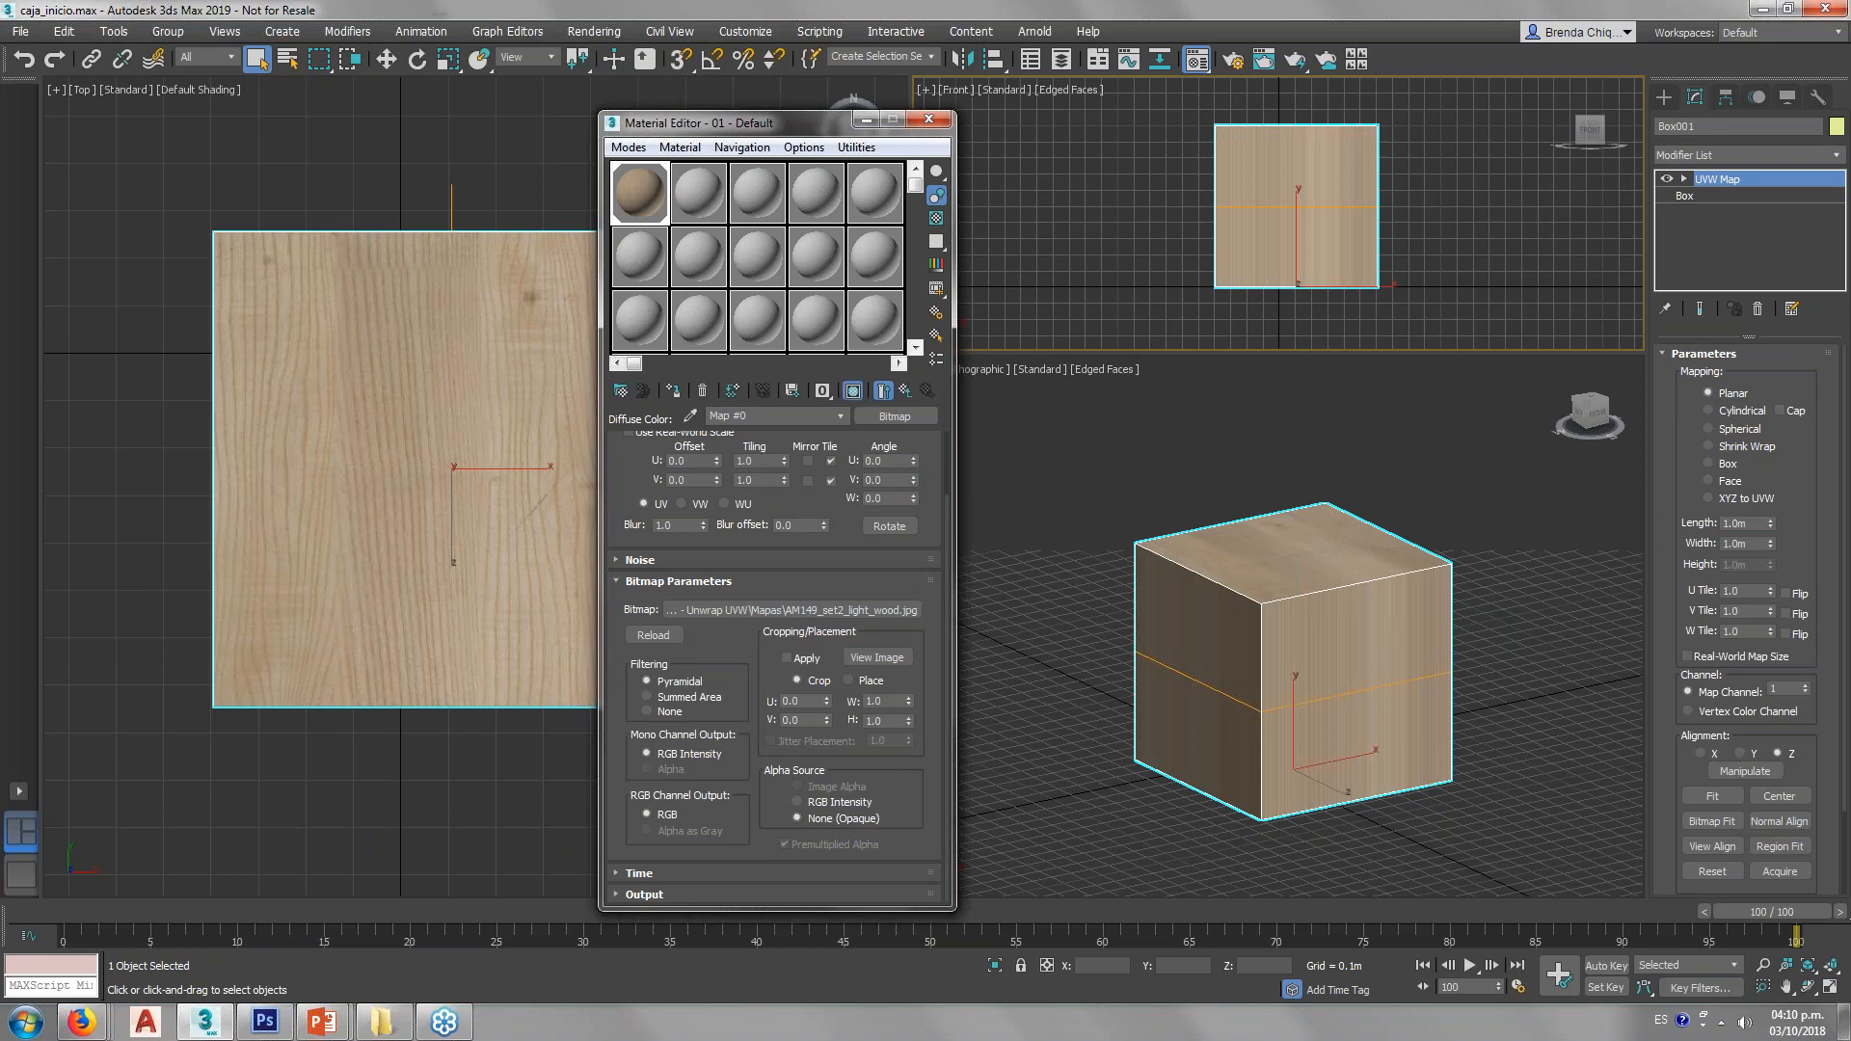
Step: Change the UVW Map modifier to Box mapping and inspect the wood texture on the cube's sides
left_click(1729, 467)
middle_click_drag(1522, 642, 1459, 633)
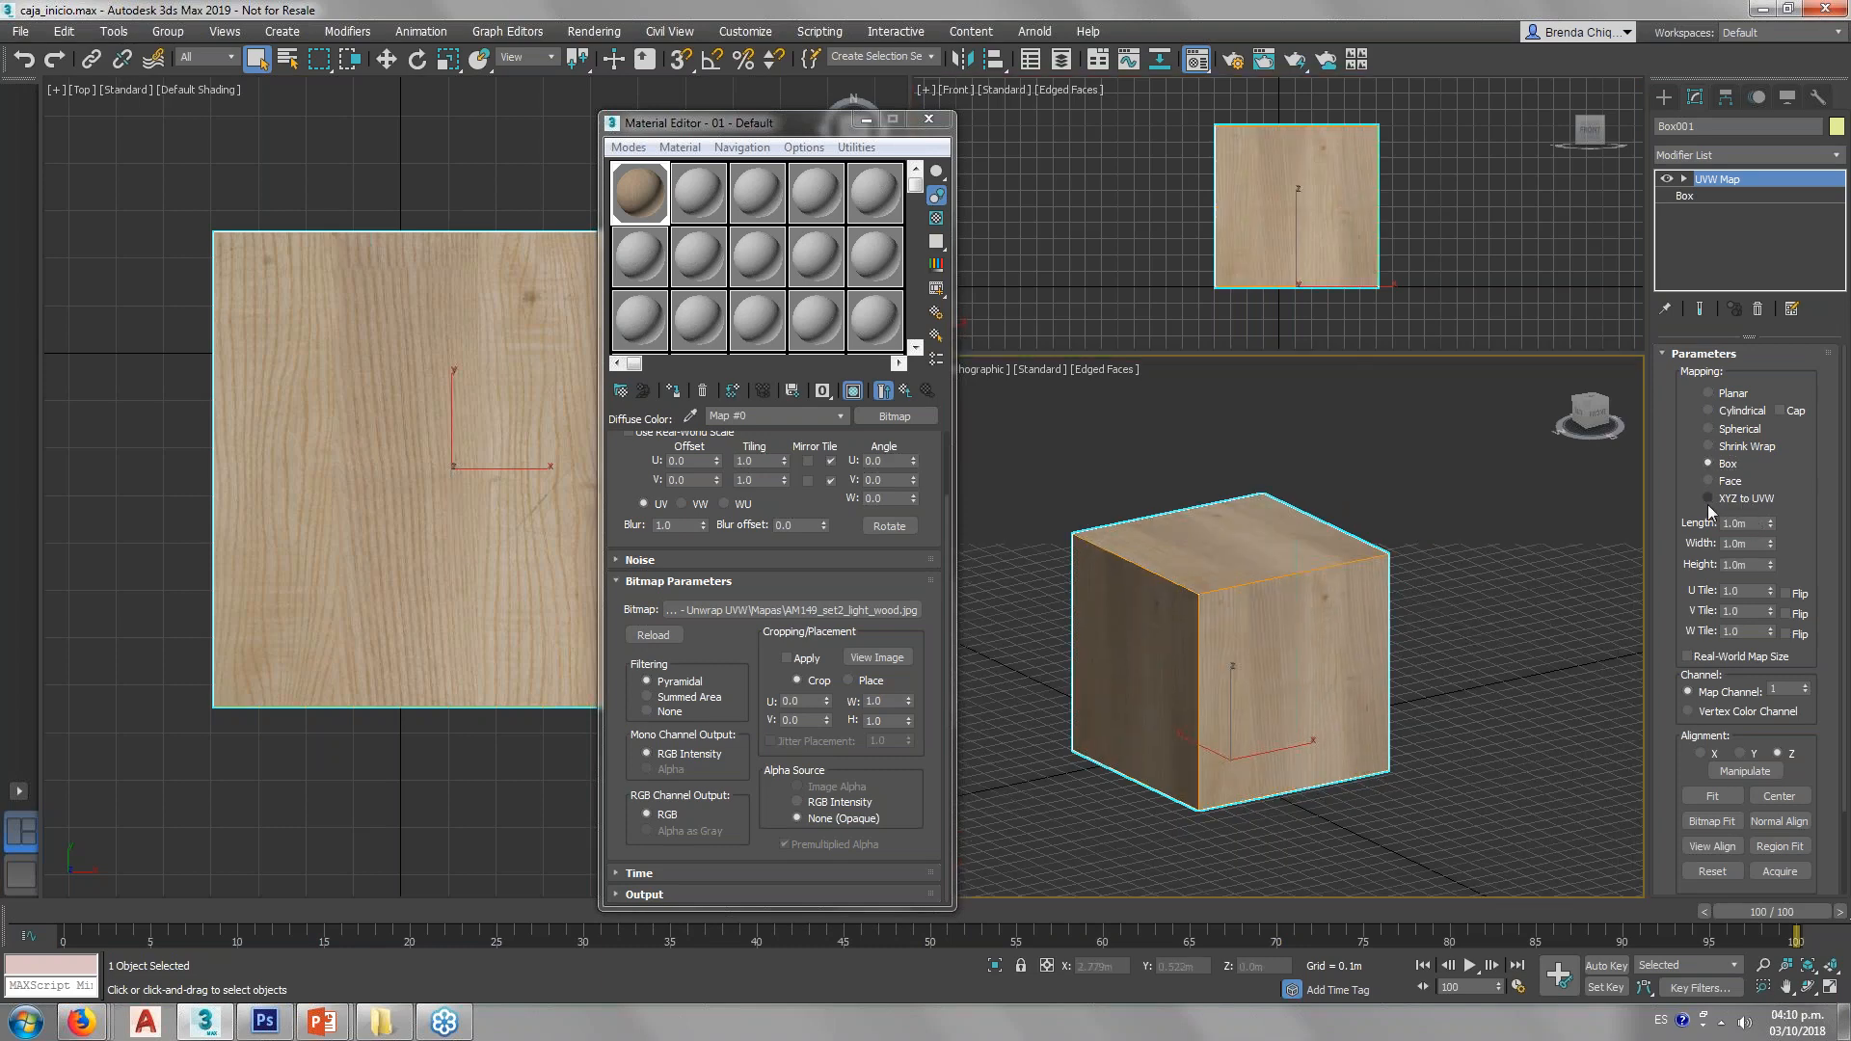
middle_click_drag(1101, 686, 1320, 655, "alt")
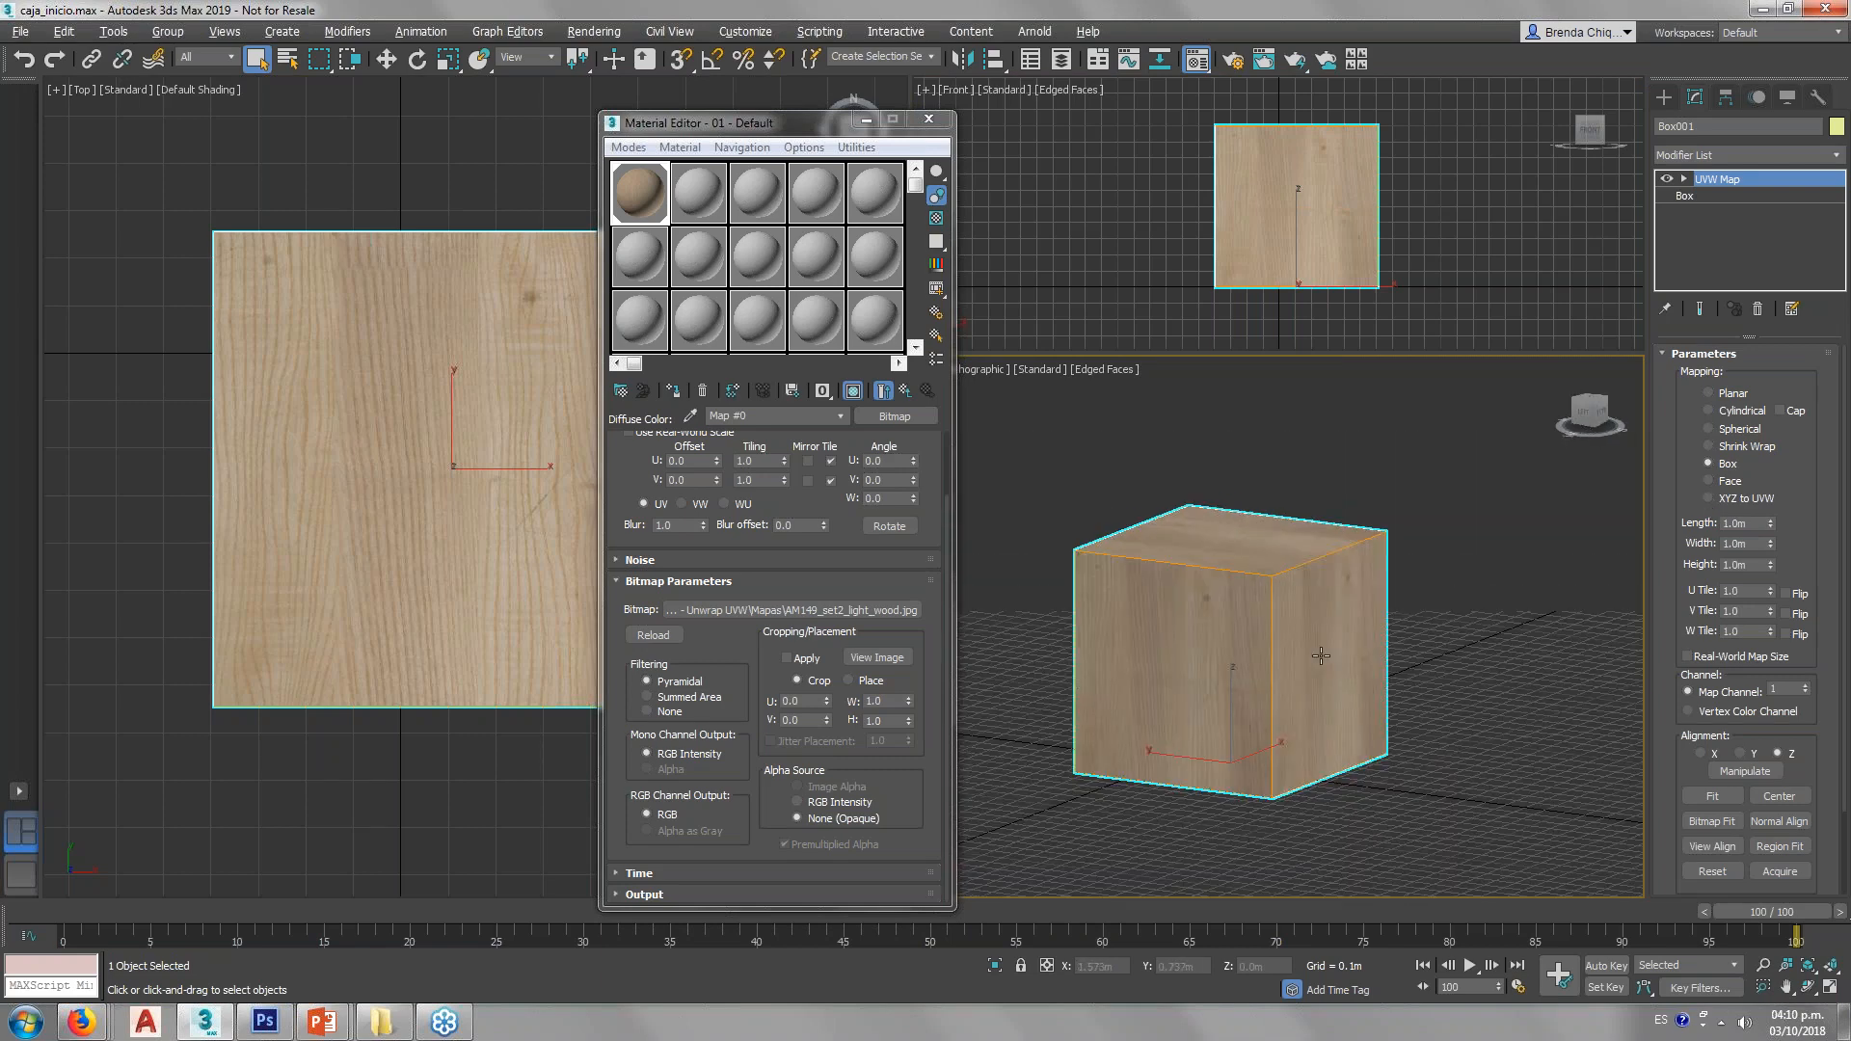
Step: Flip the box mapping in U and V, and set its length, width and height to 2 m
left_click(1785, 593)
left_click(1785, 613)
double_click(1740, 522)
type("2")
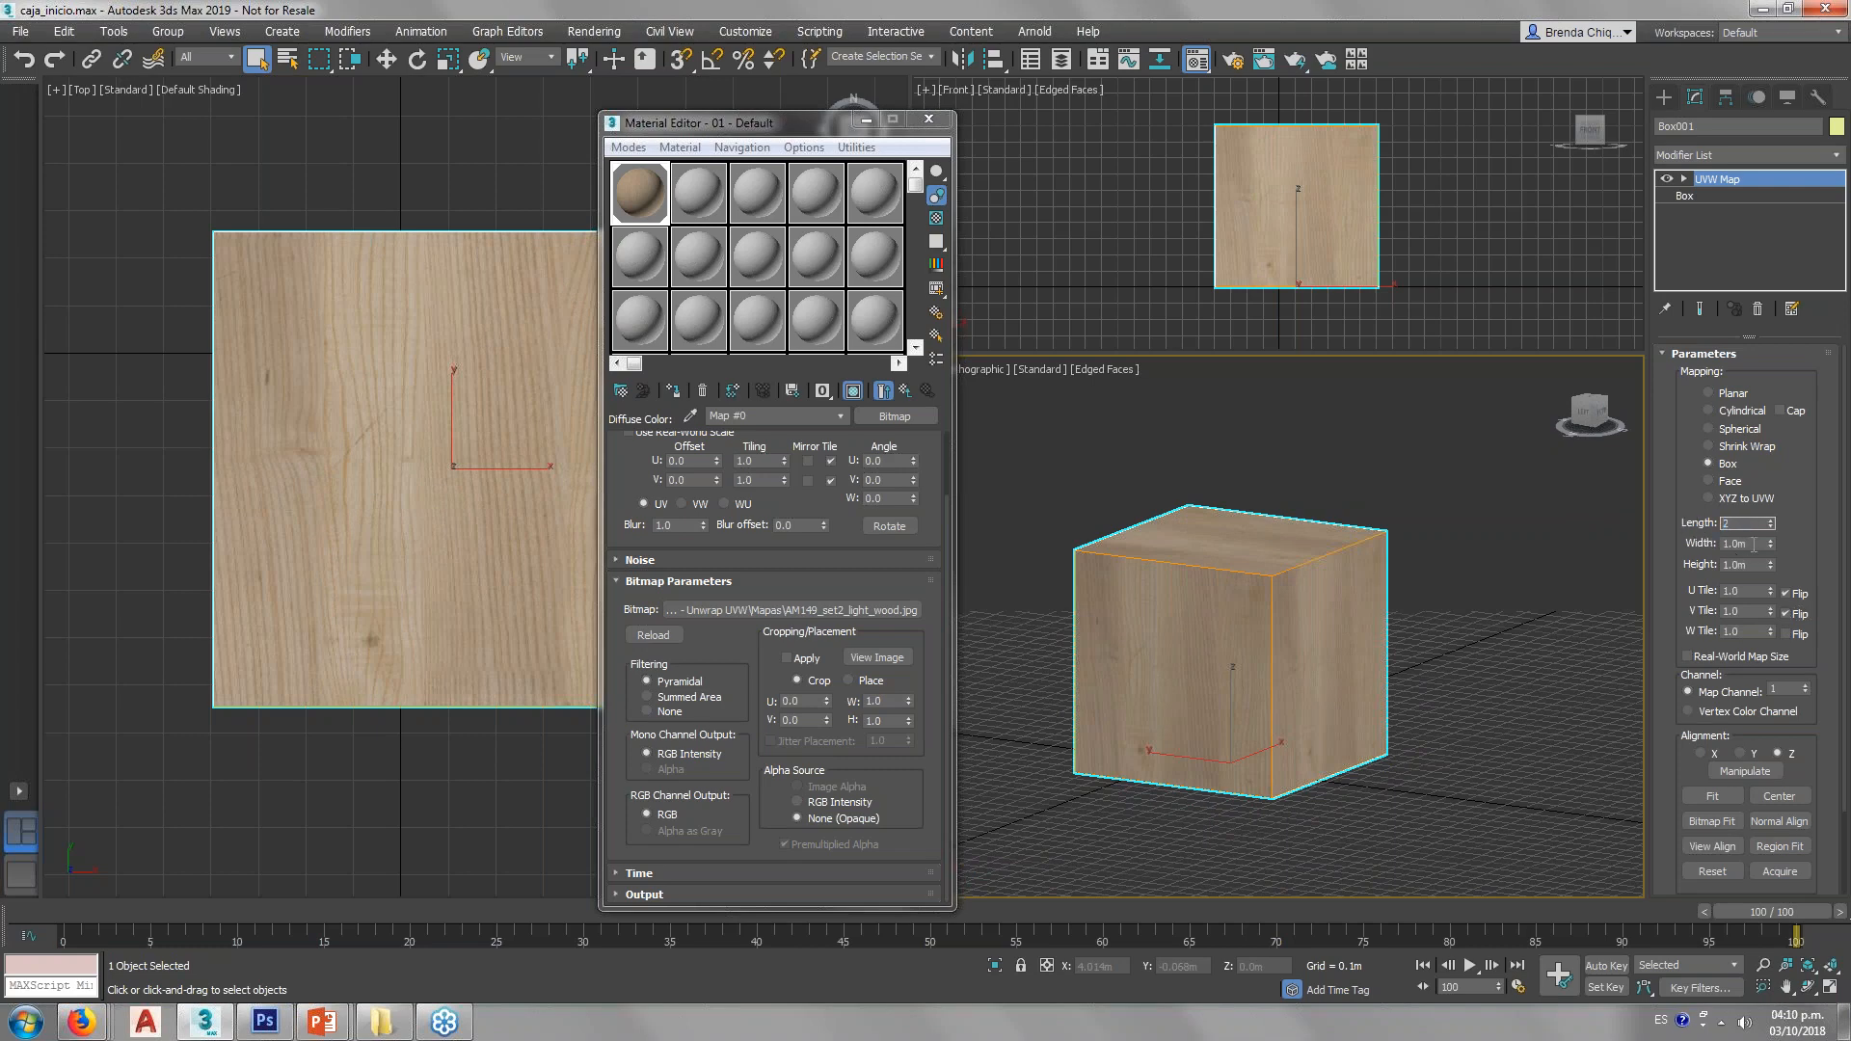
key("Tab")
key("Tab")
type("2")
double_click(1757, 544)
type("2")
key("Return")
middle_click_drag(1303, 666, 1012, 513, "alt")
left_click(1111, 521)
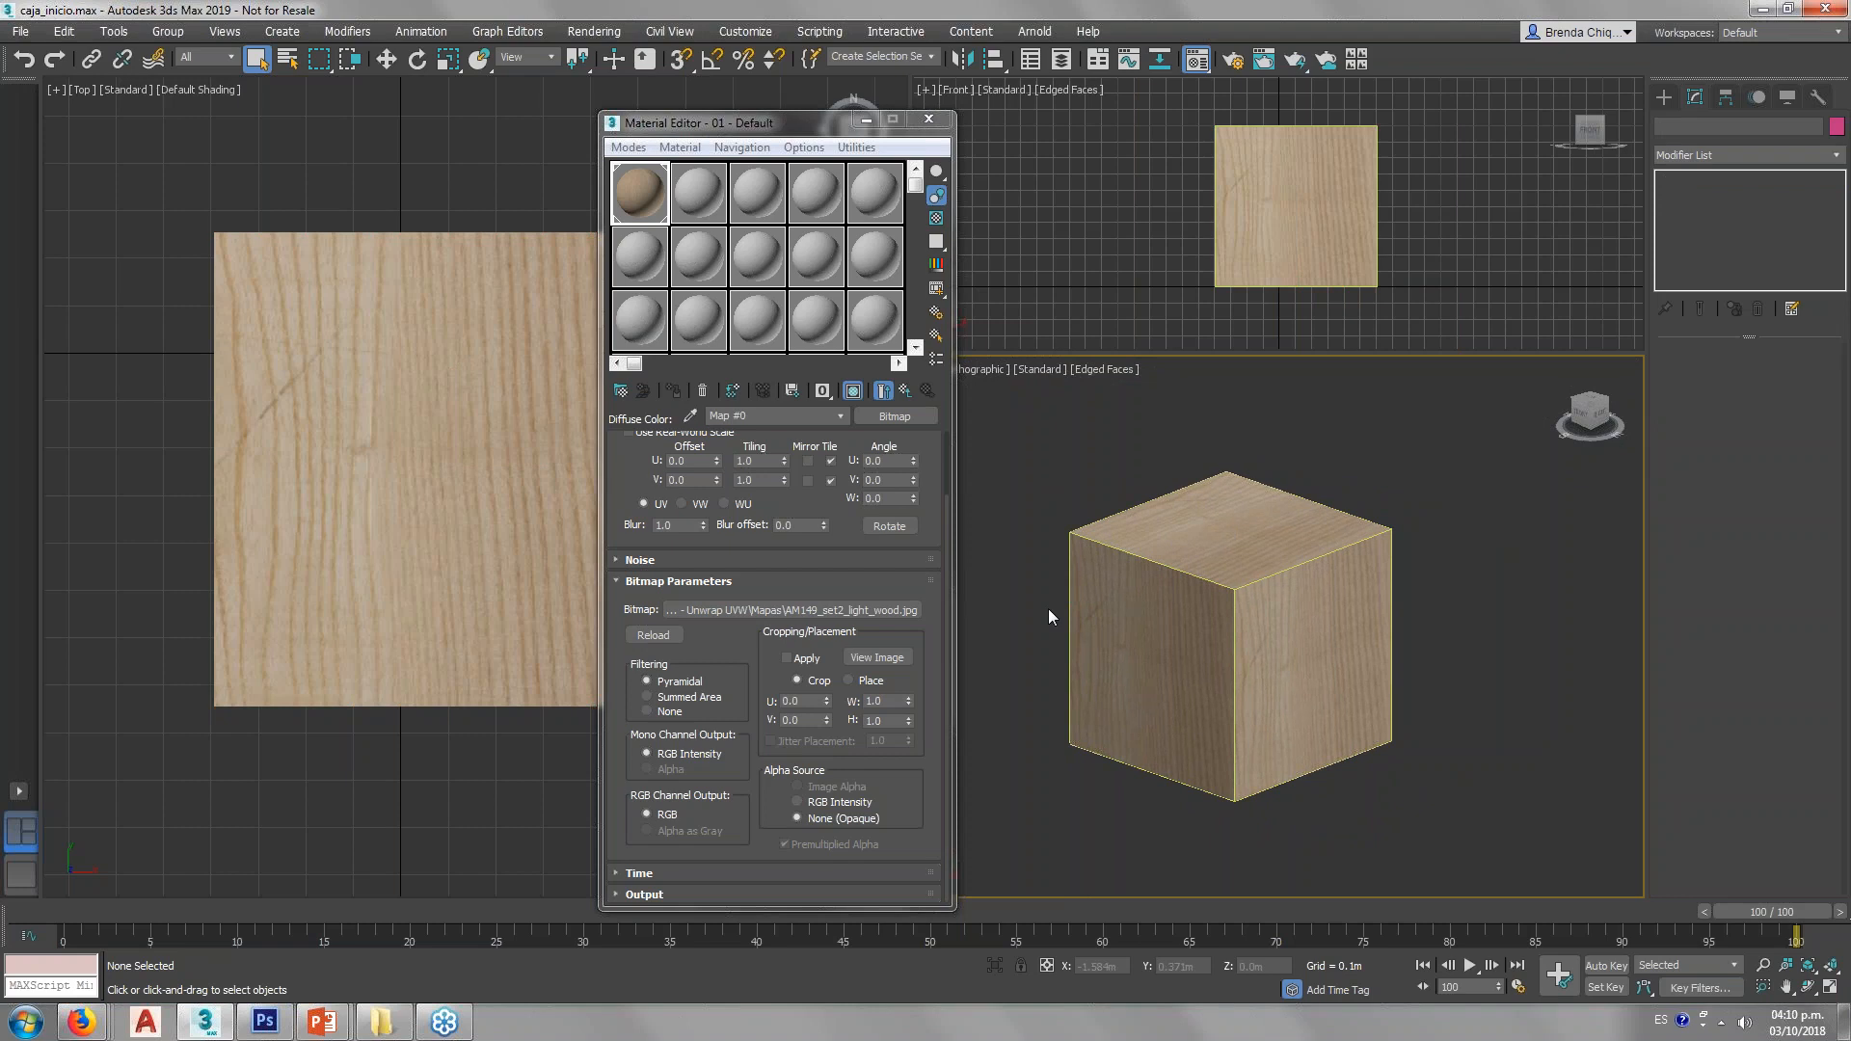
Step: Assign the second sample material to the cube
middle_click_drag(1313, 593, 1335, 598)
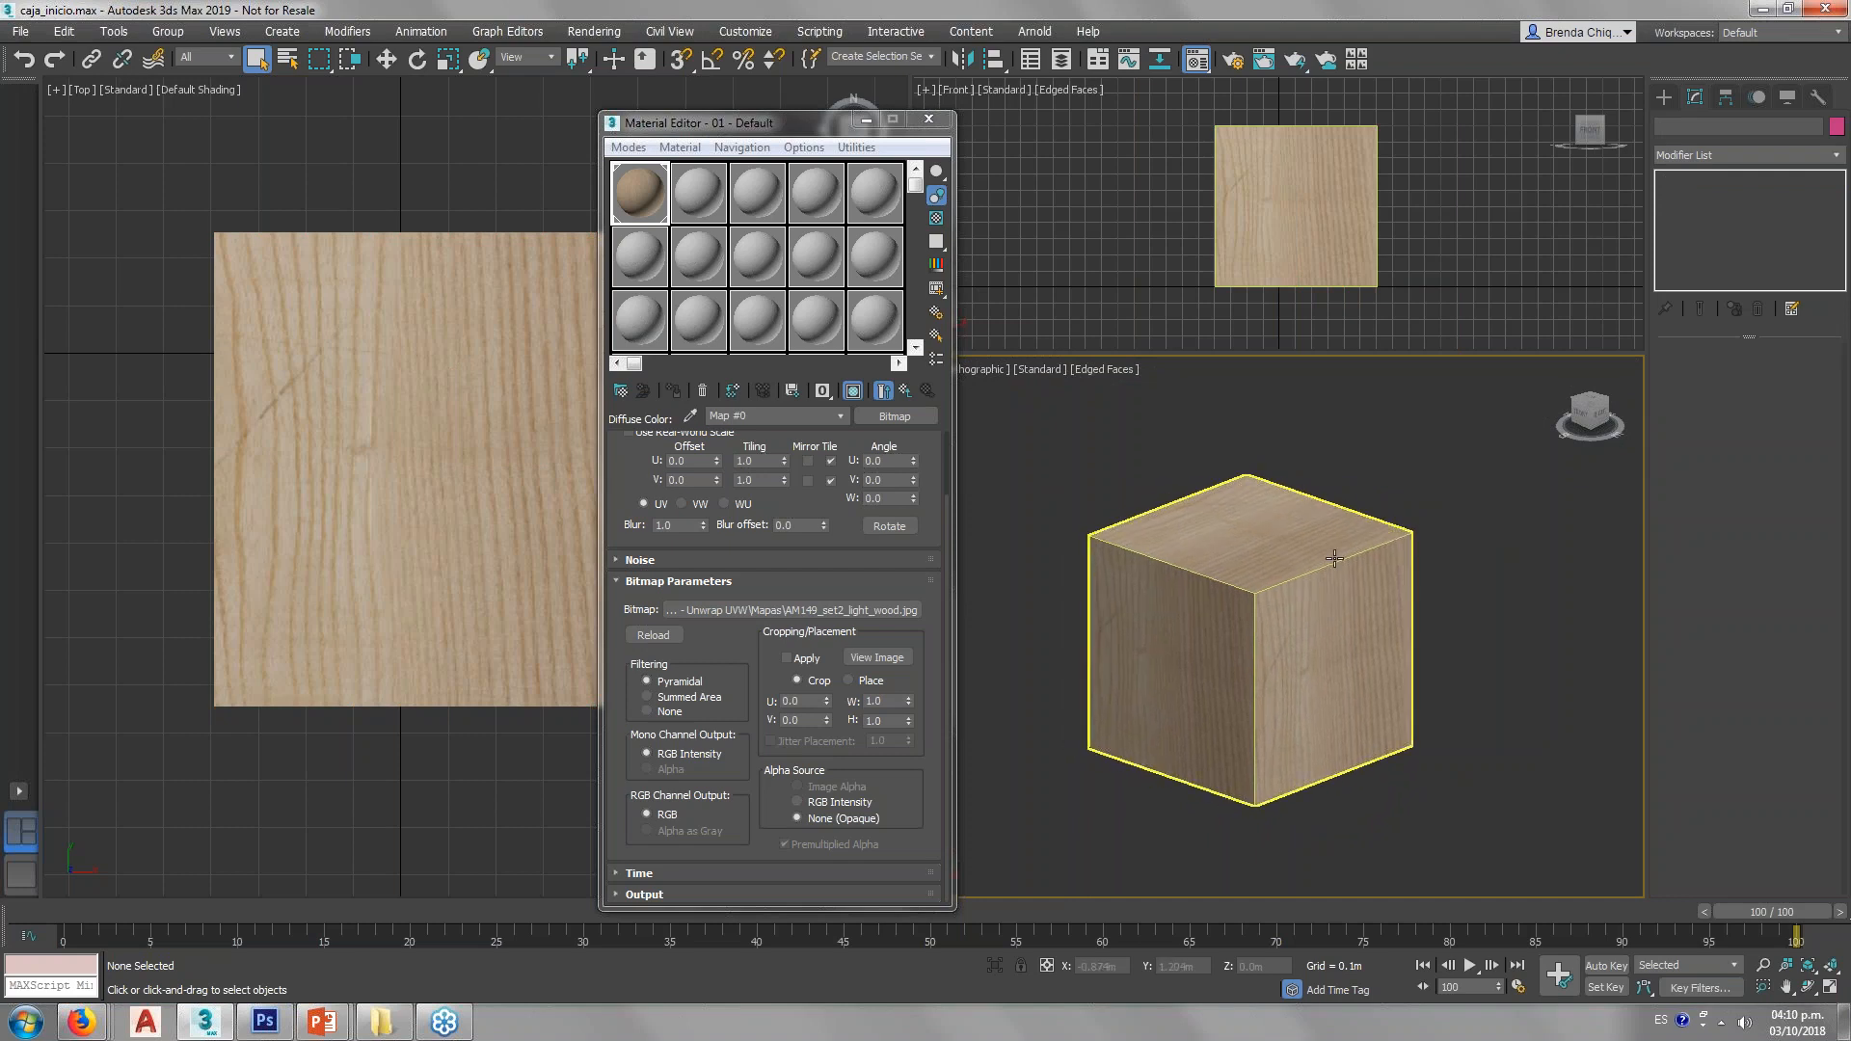
left_click(690, 208)
left_click_drag(690, 208, 1176, 578)
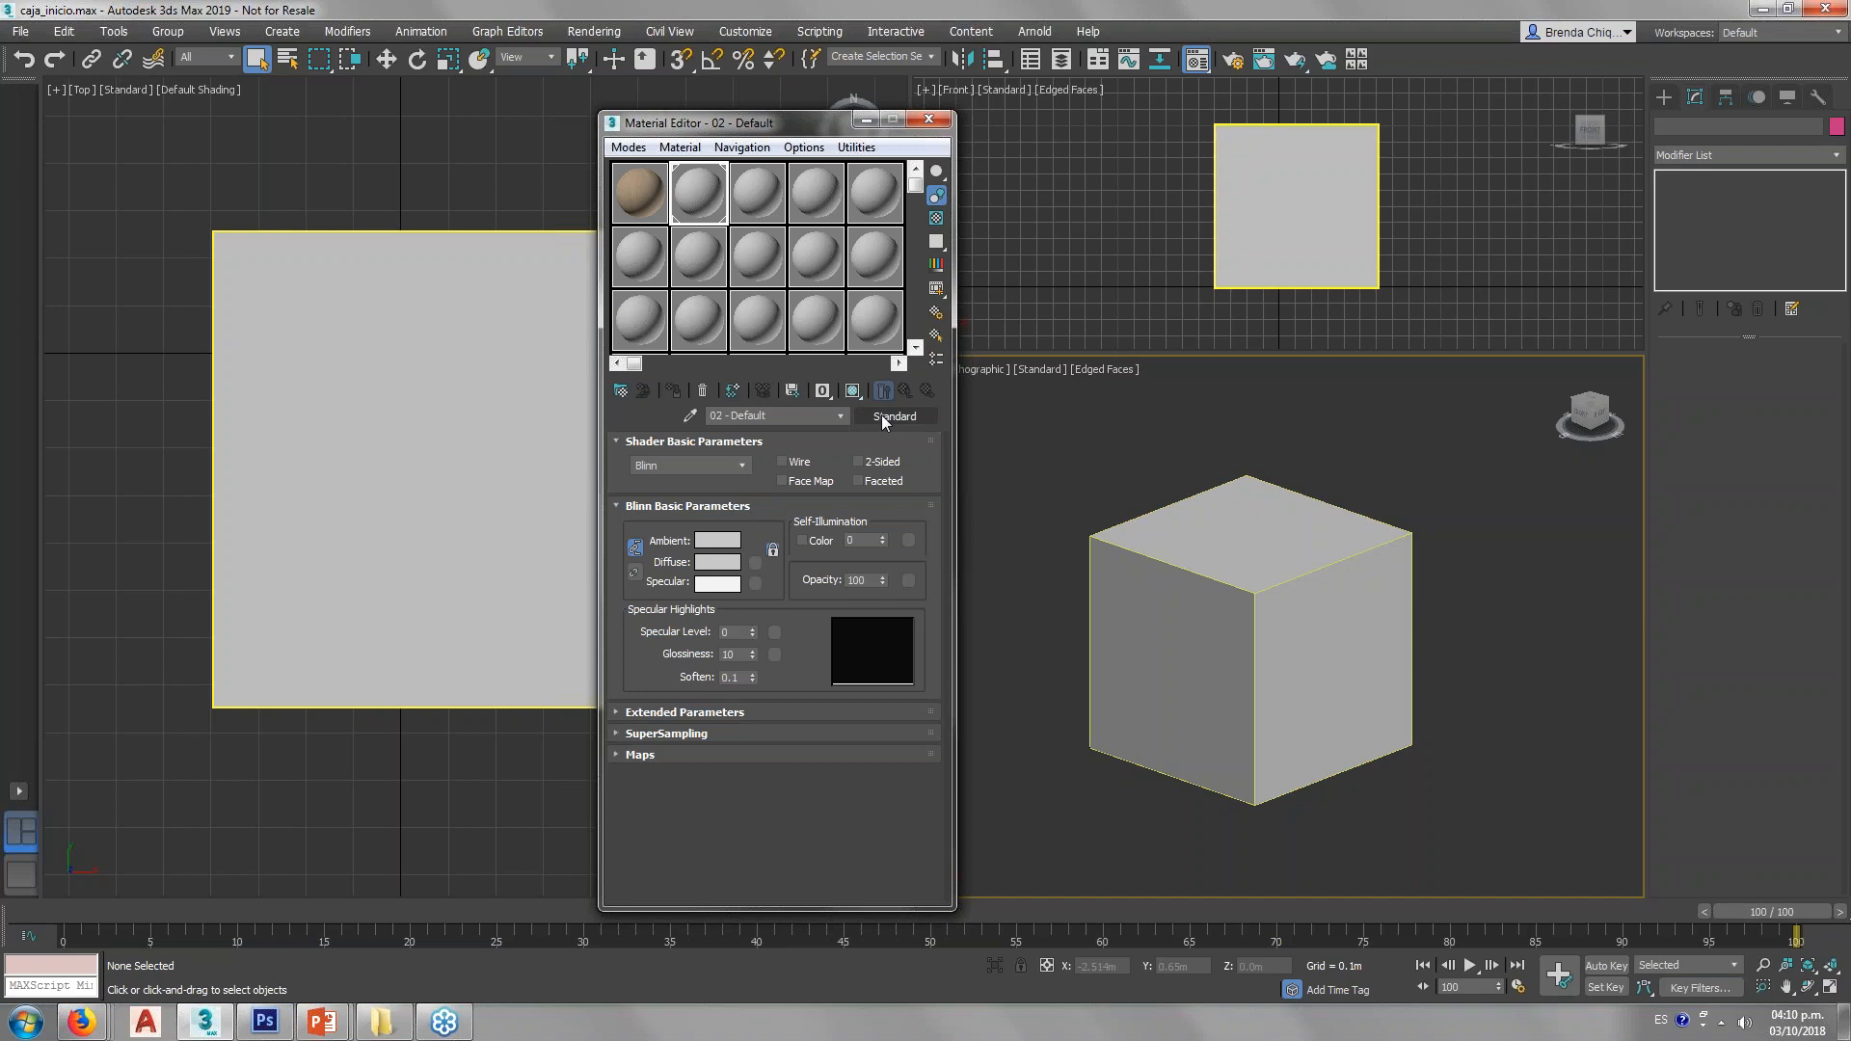
Step: Load the bitmap cubo1.jpg as the second material's Diffuse Color map and display it in the viewports
left_click(685, 755)
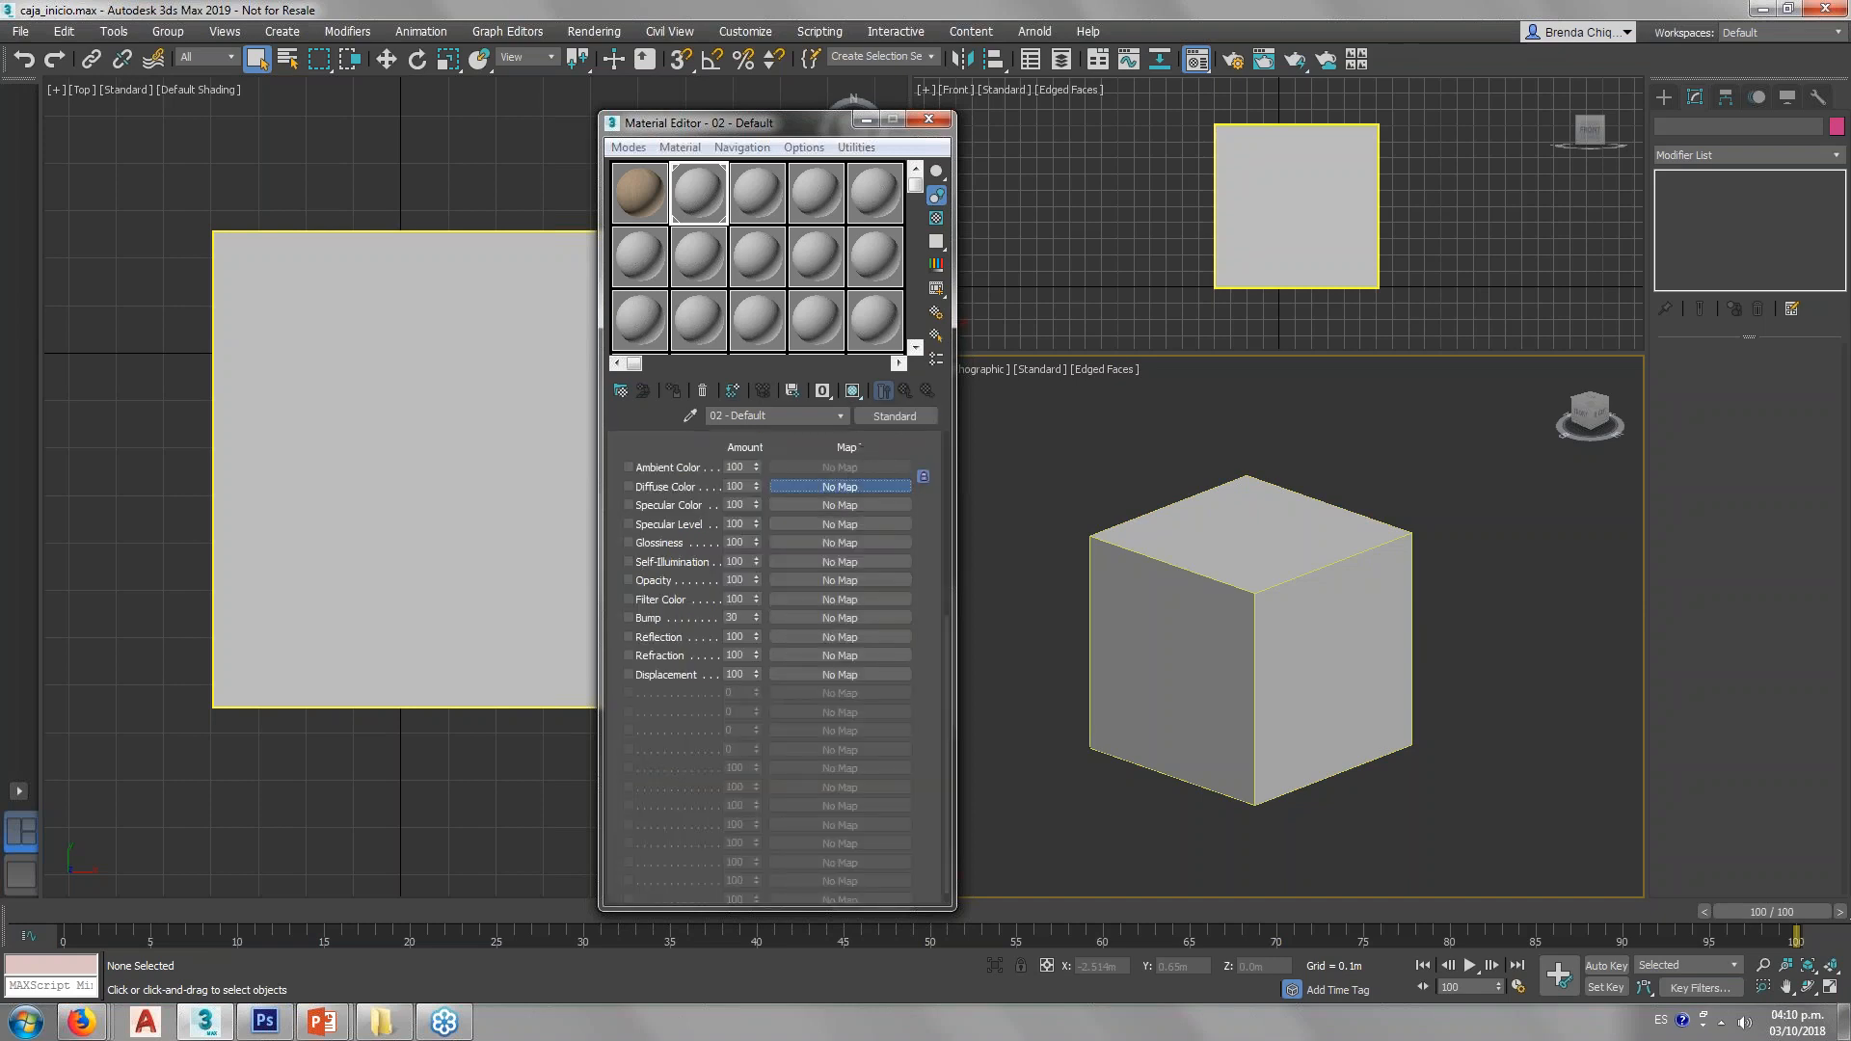
left_click(839, 486)
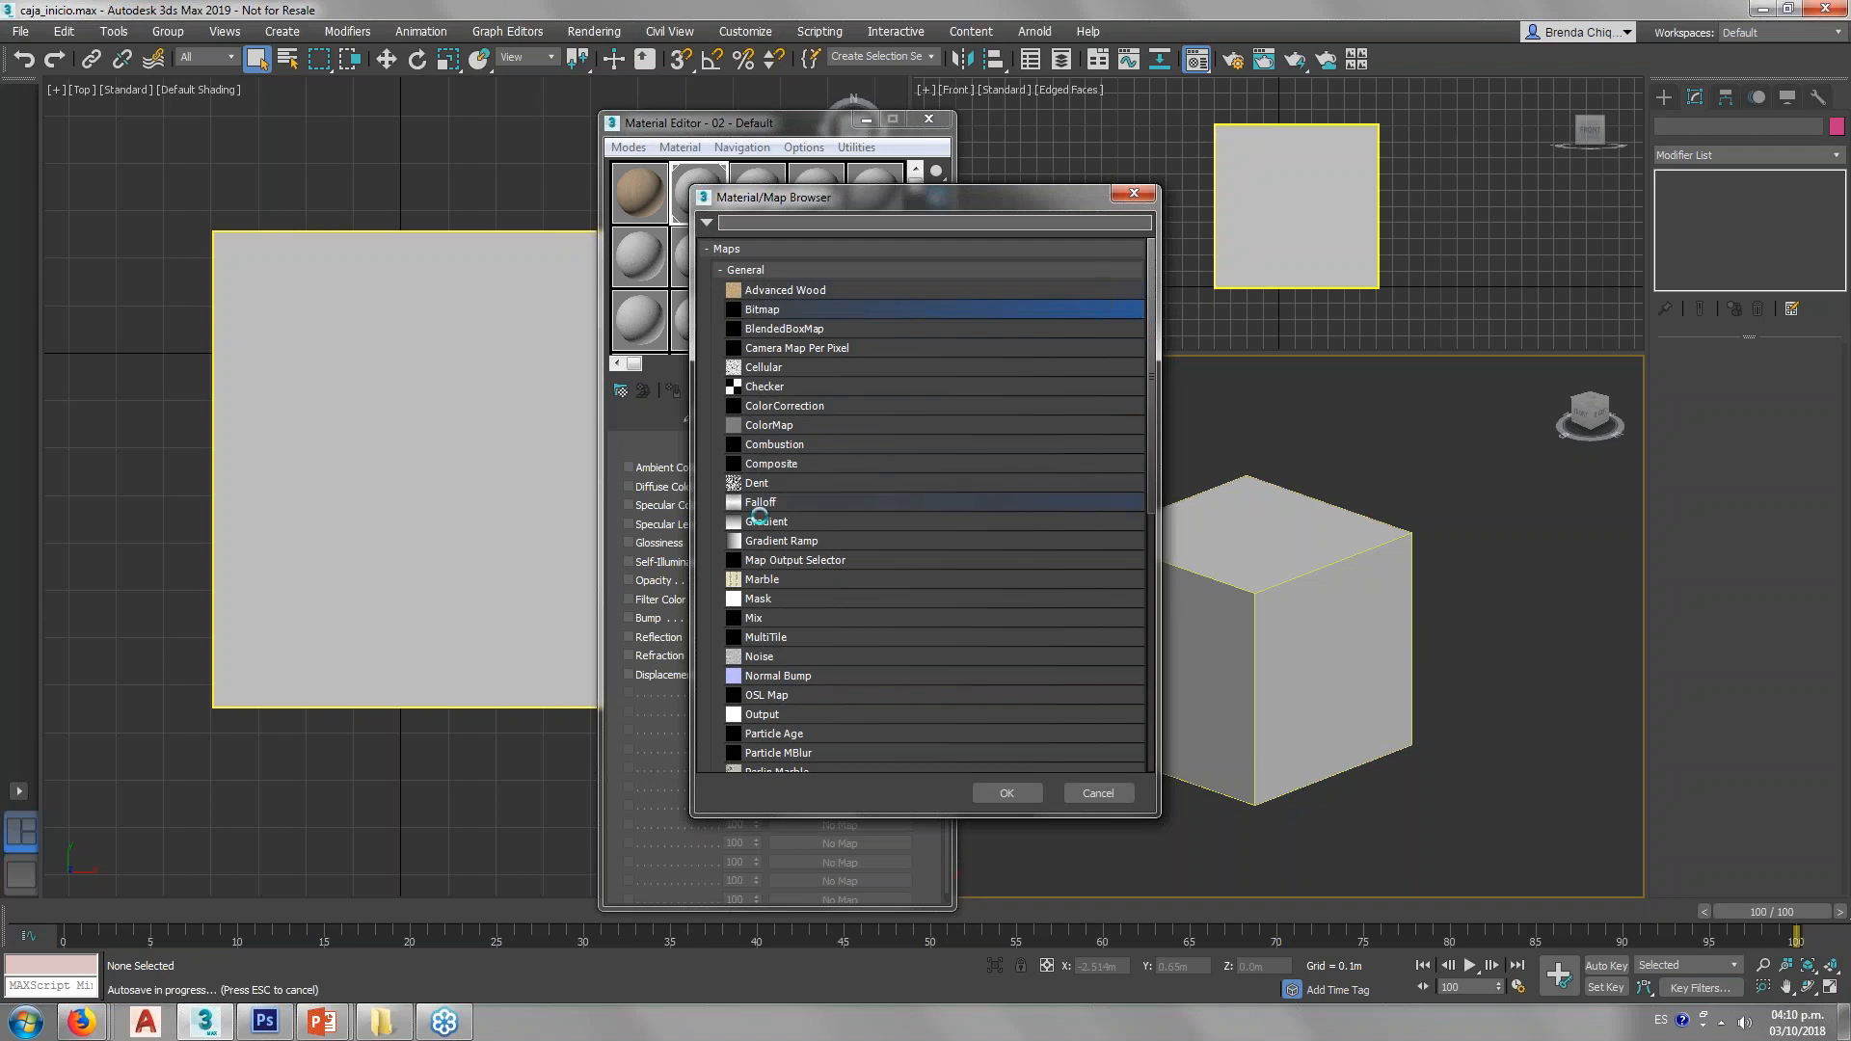
left_click(753, 525)
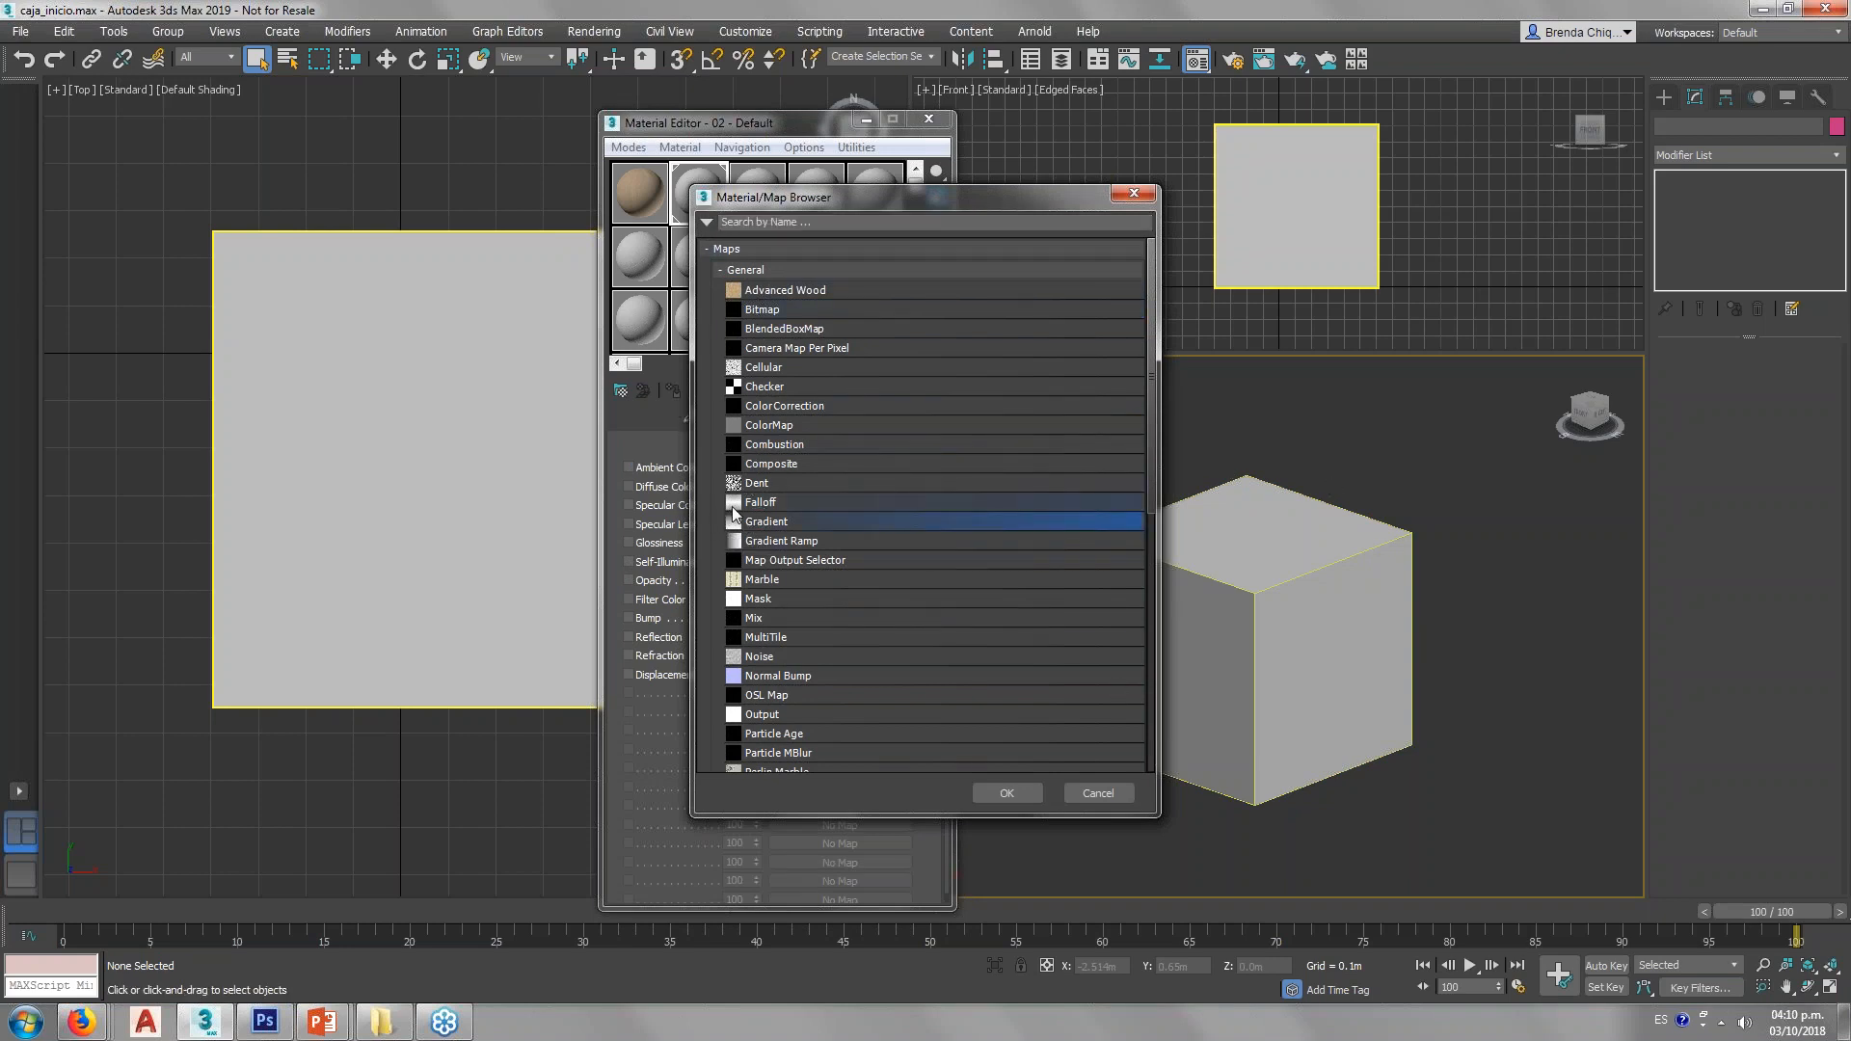
left_click(763, 309)
double_click(765, 309)
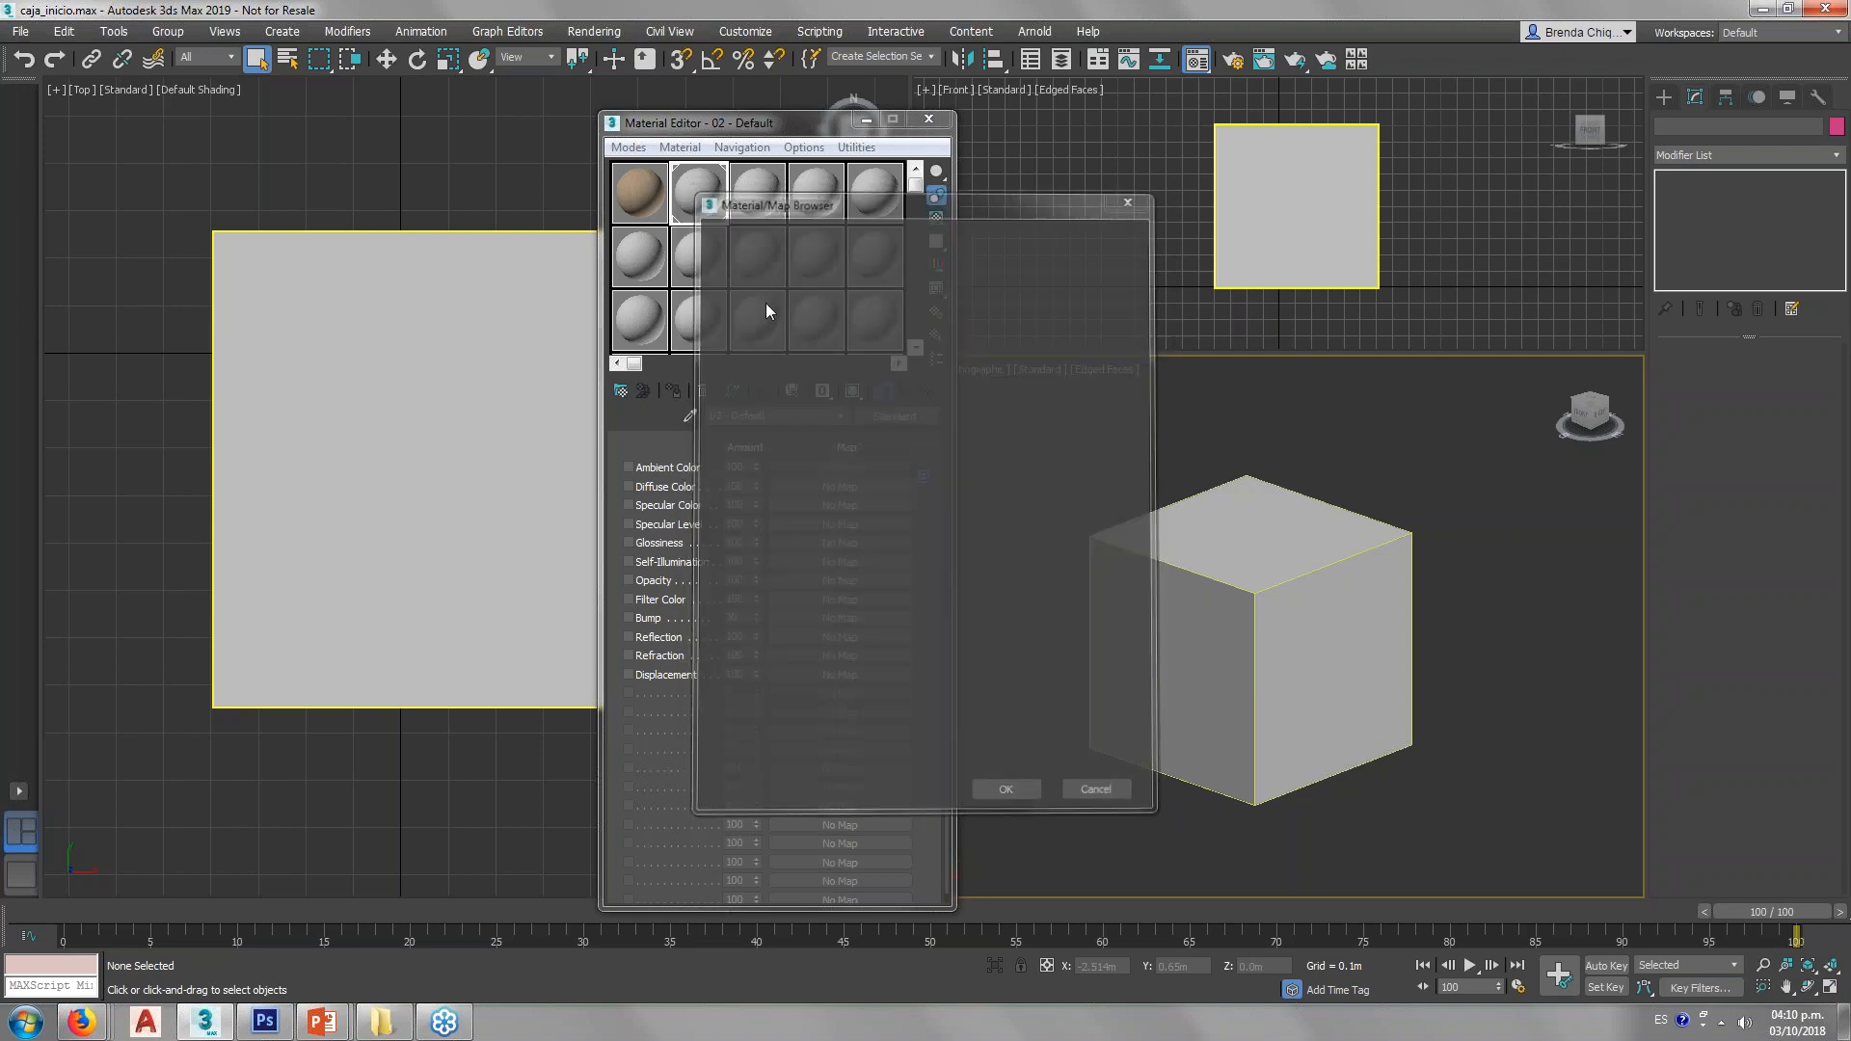
double_click(268, 183)
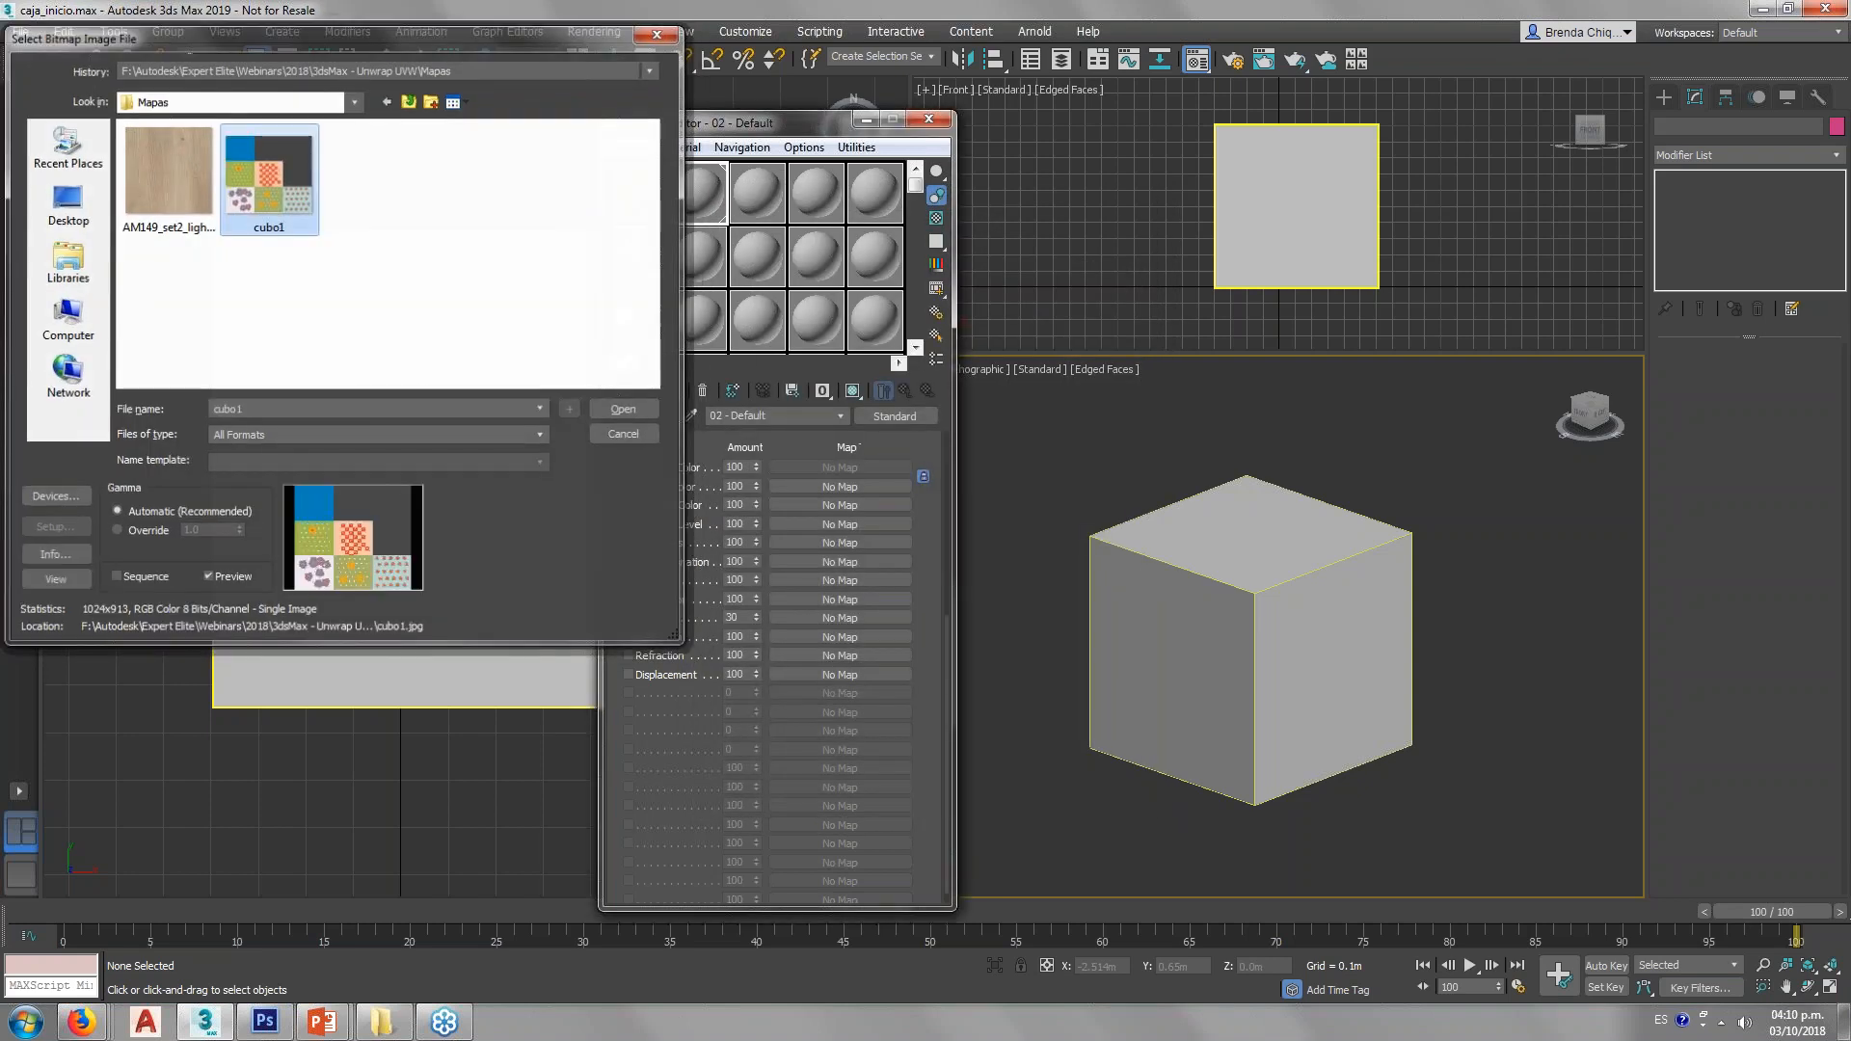
left_click(852, 390)
Step: Select the cube and set its UVW Map length, width and height to 1 m
middle_click_drag(1124, 647, 1098, 647)
left_click(1162, 690)
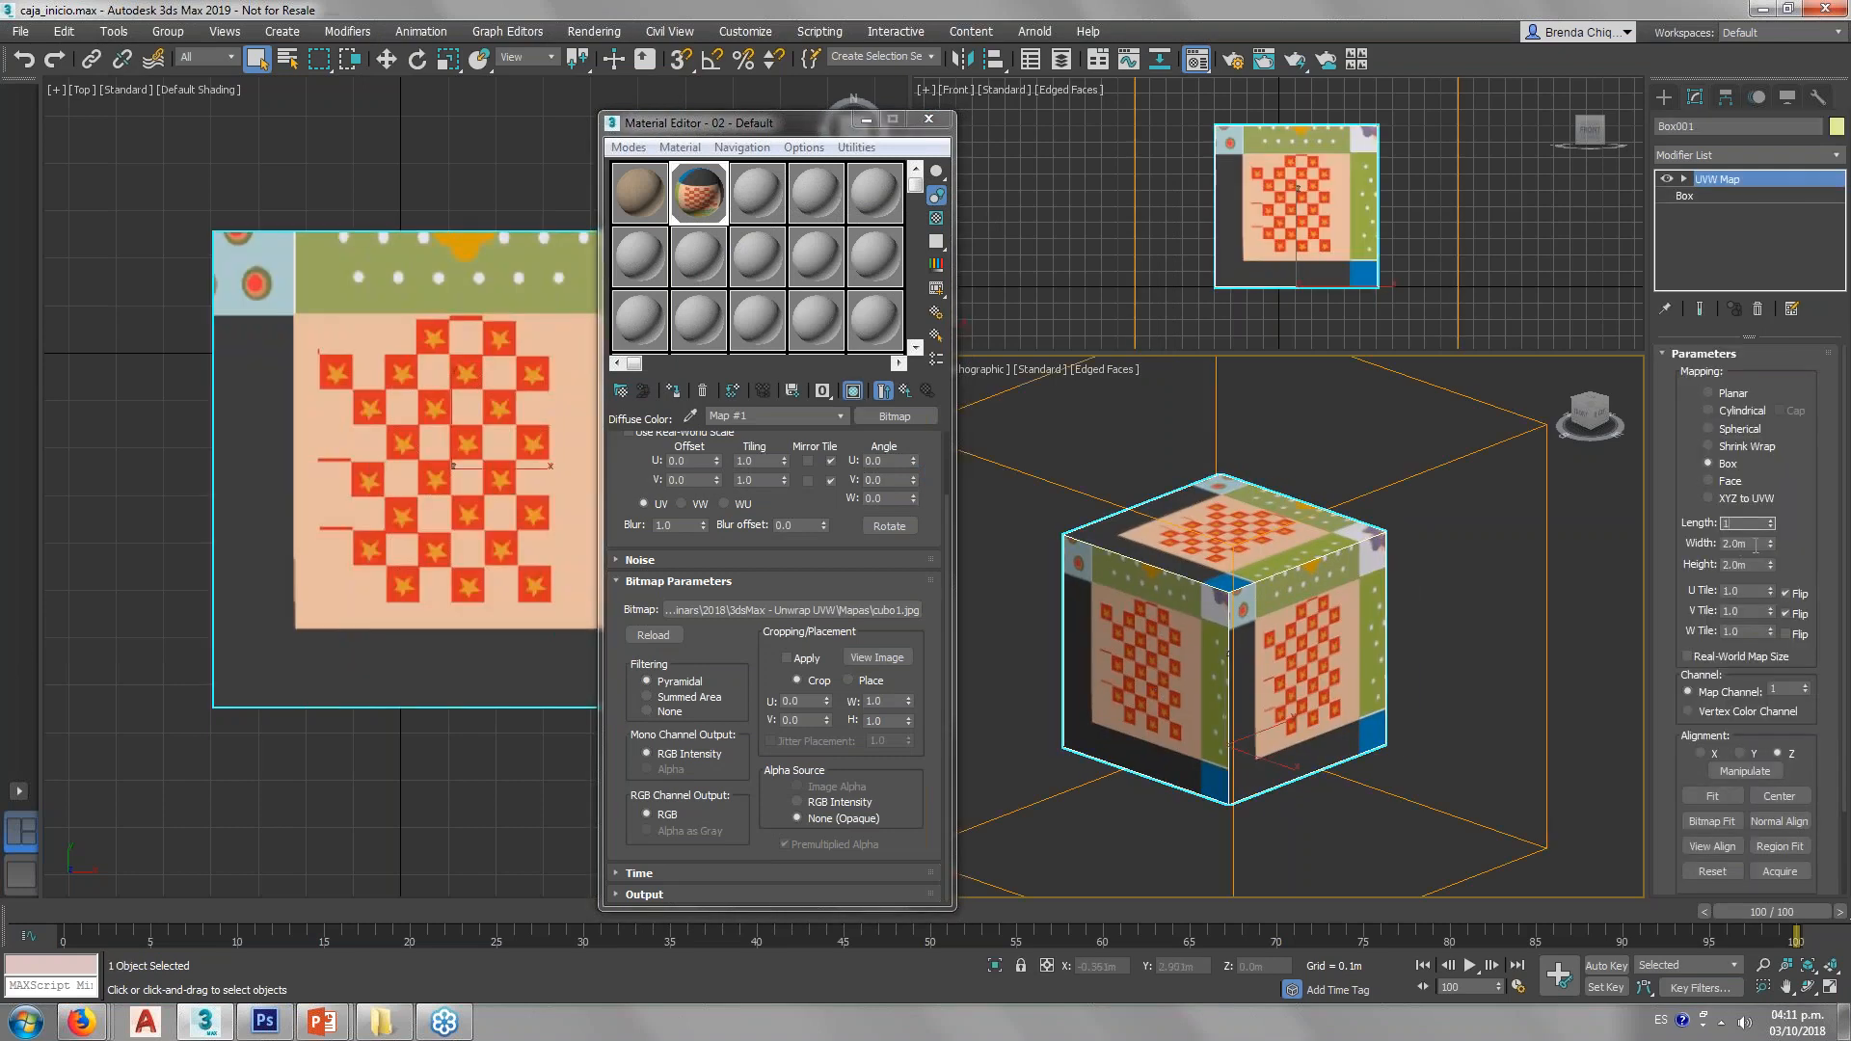
key("Tab")
type("1")
key("Tab")
type("1")
key("Return")
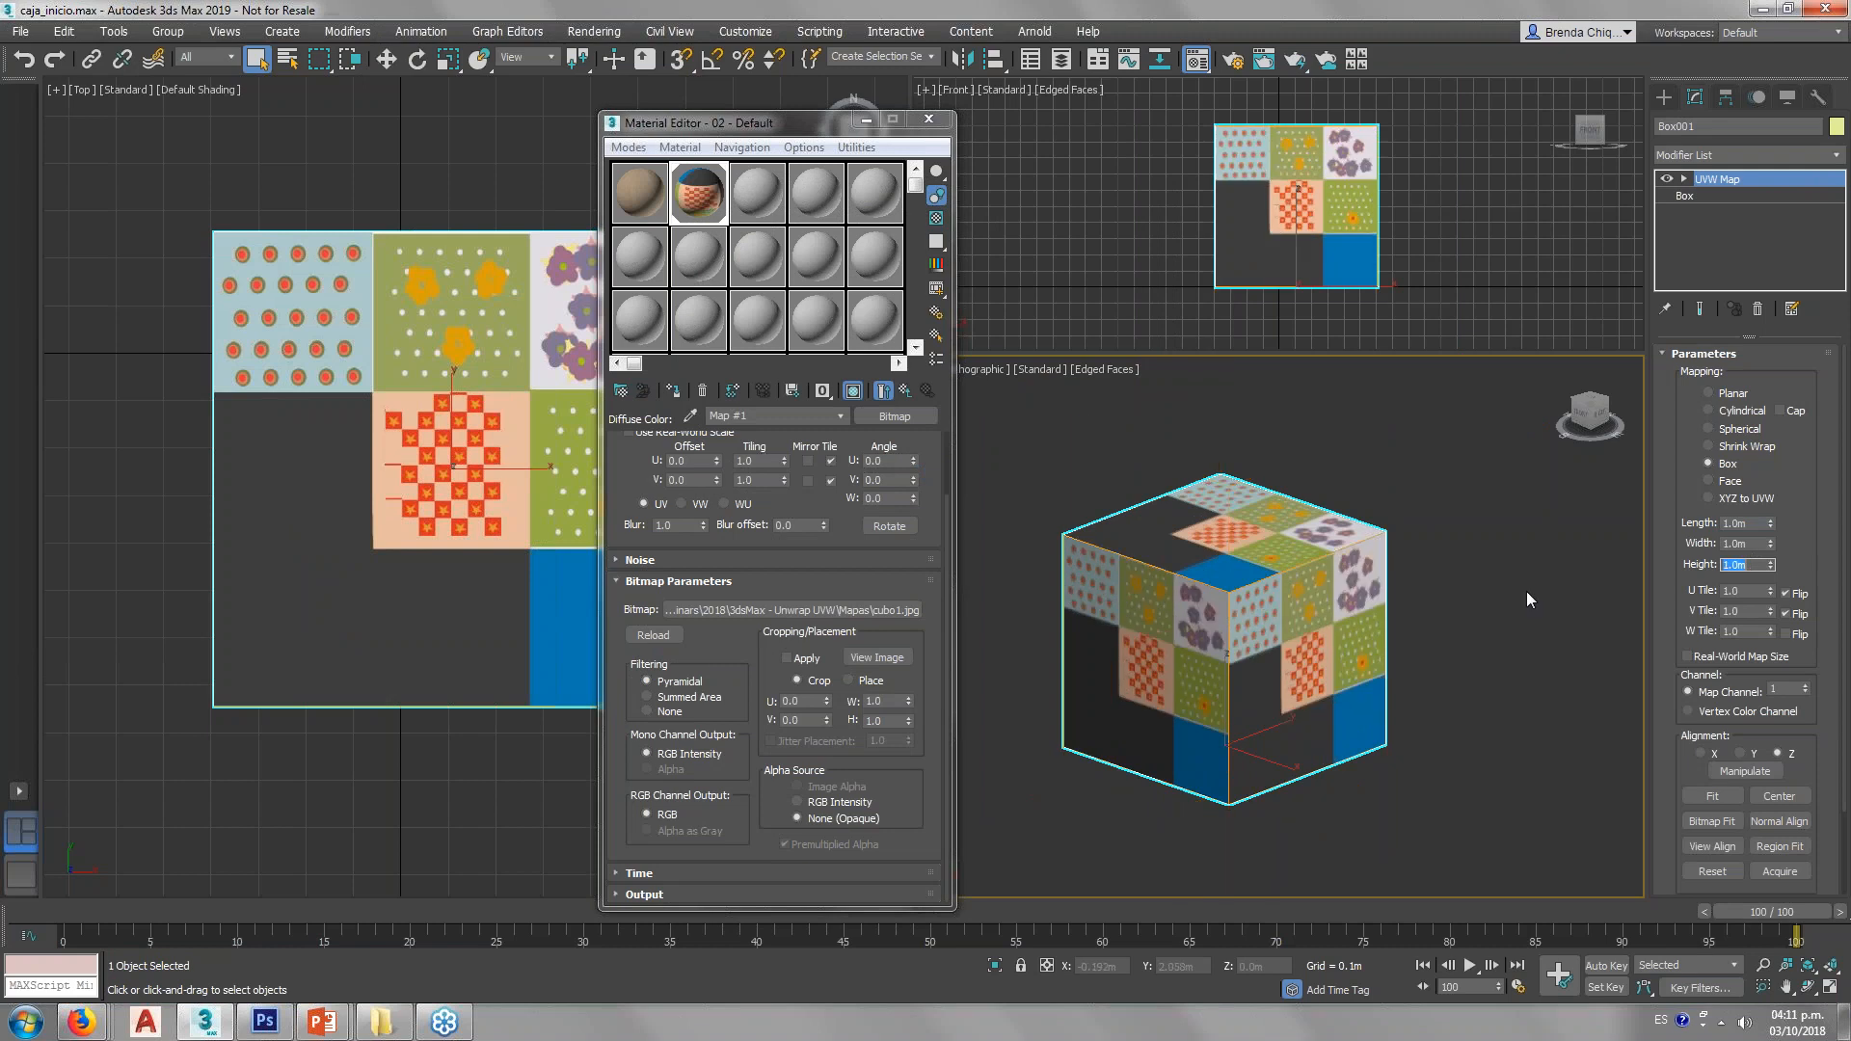
Step: Delete the UVW Map modifier from the cube and add an Unwrap UVW modifier in its place
middle_click_drag(1257, 524, 1223, 533)
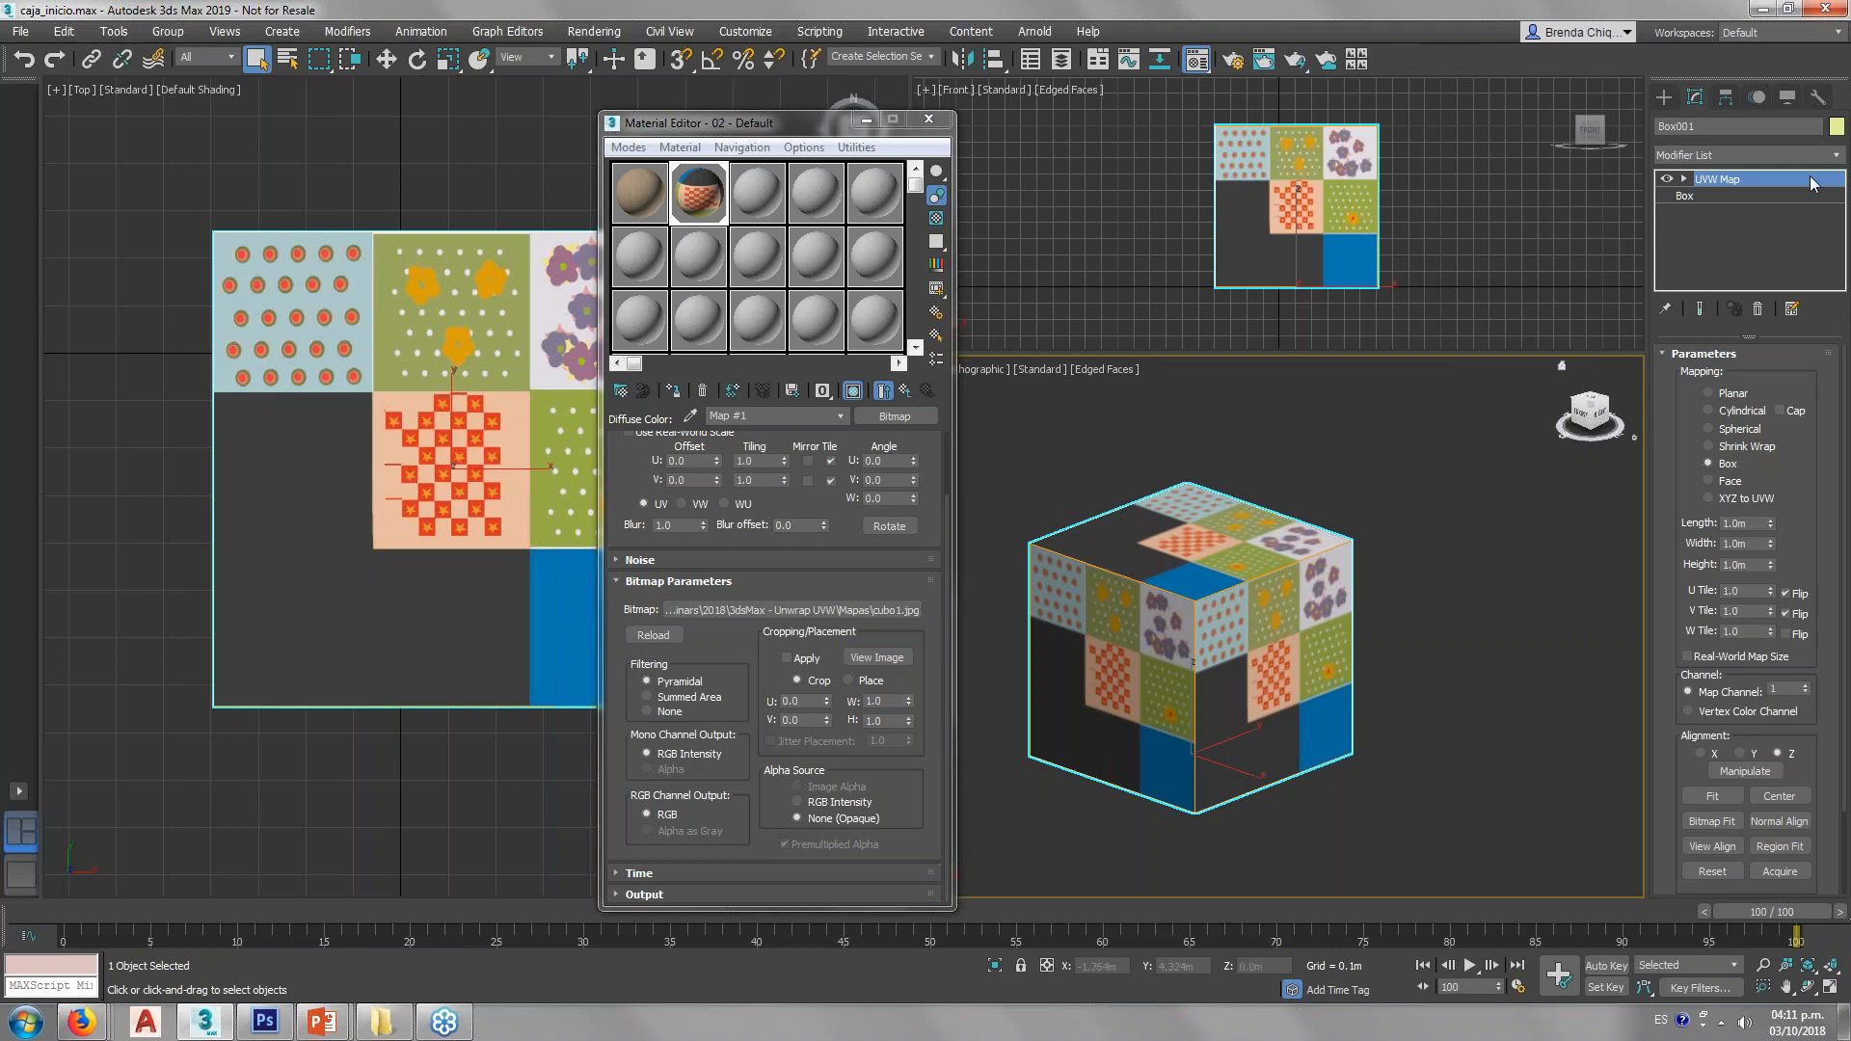
right_click(1735, 179)
left_click(1715, 207)
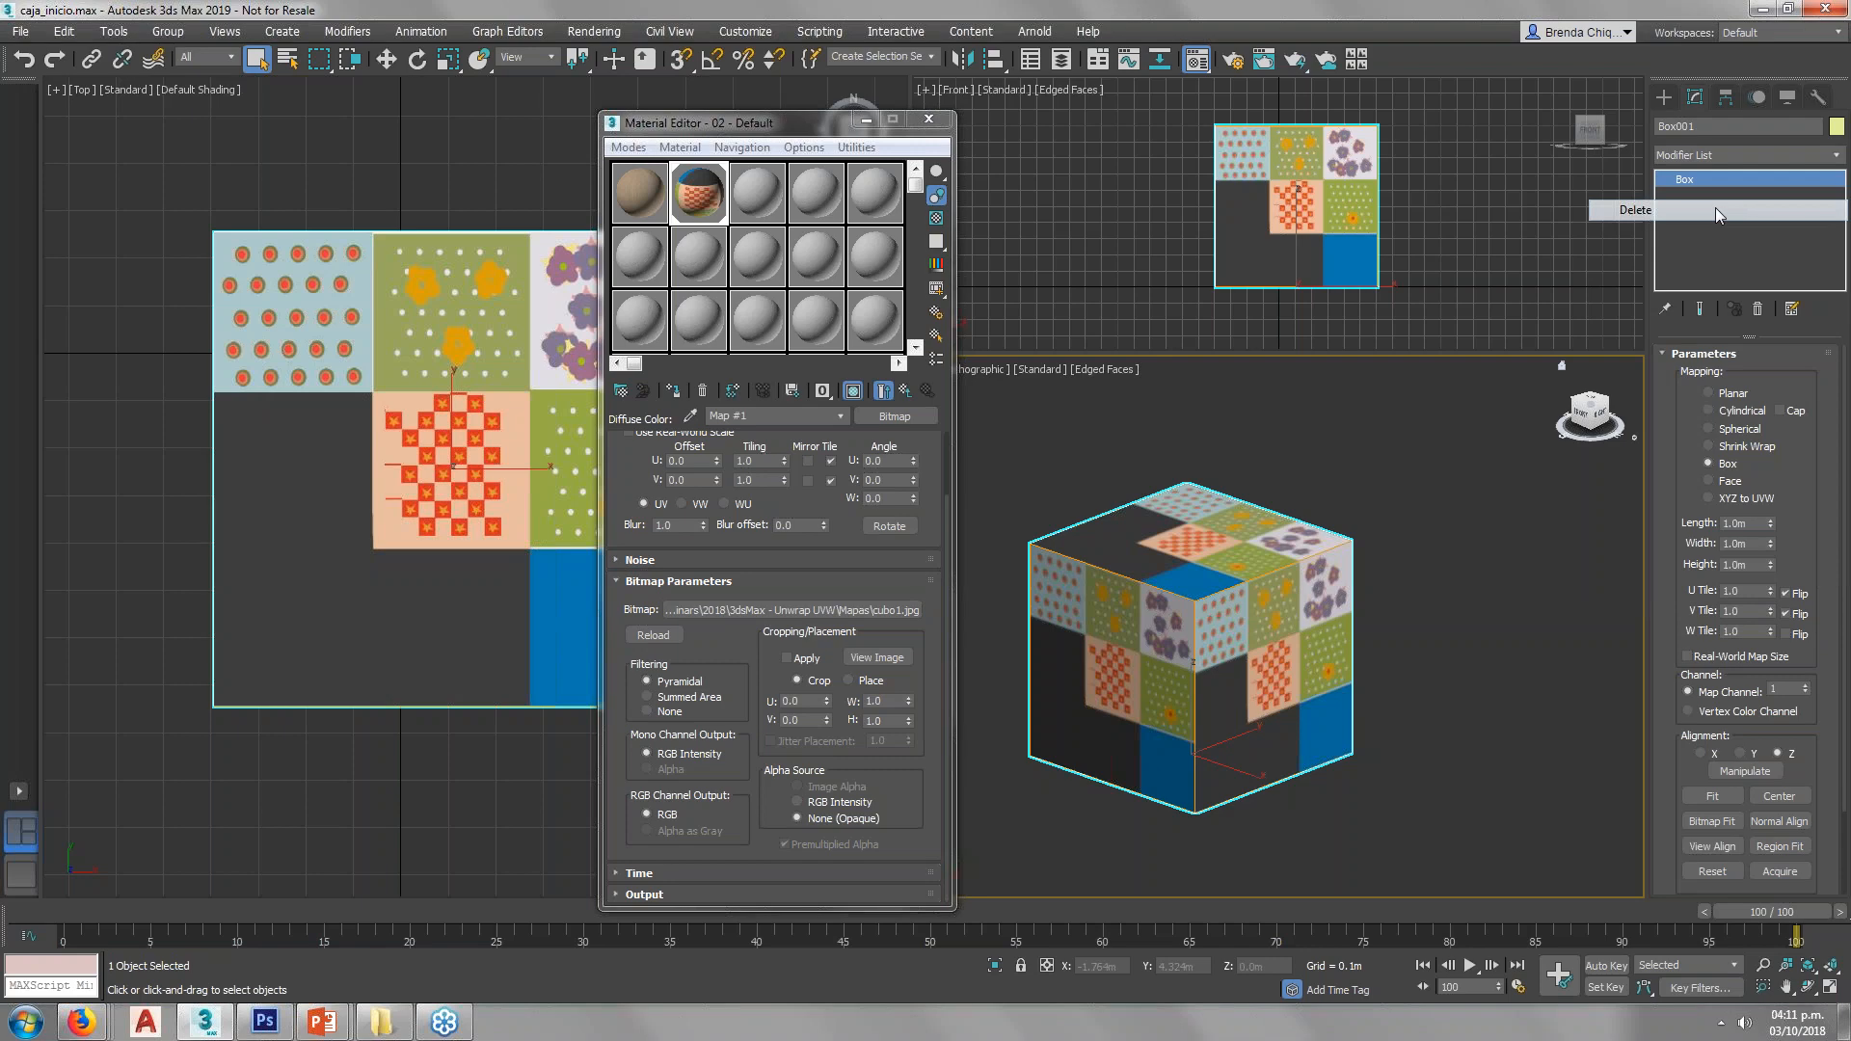
left_click(1739, 156)
key("u")
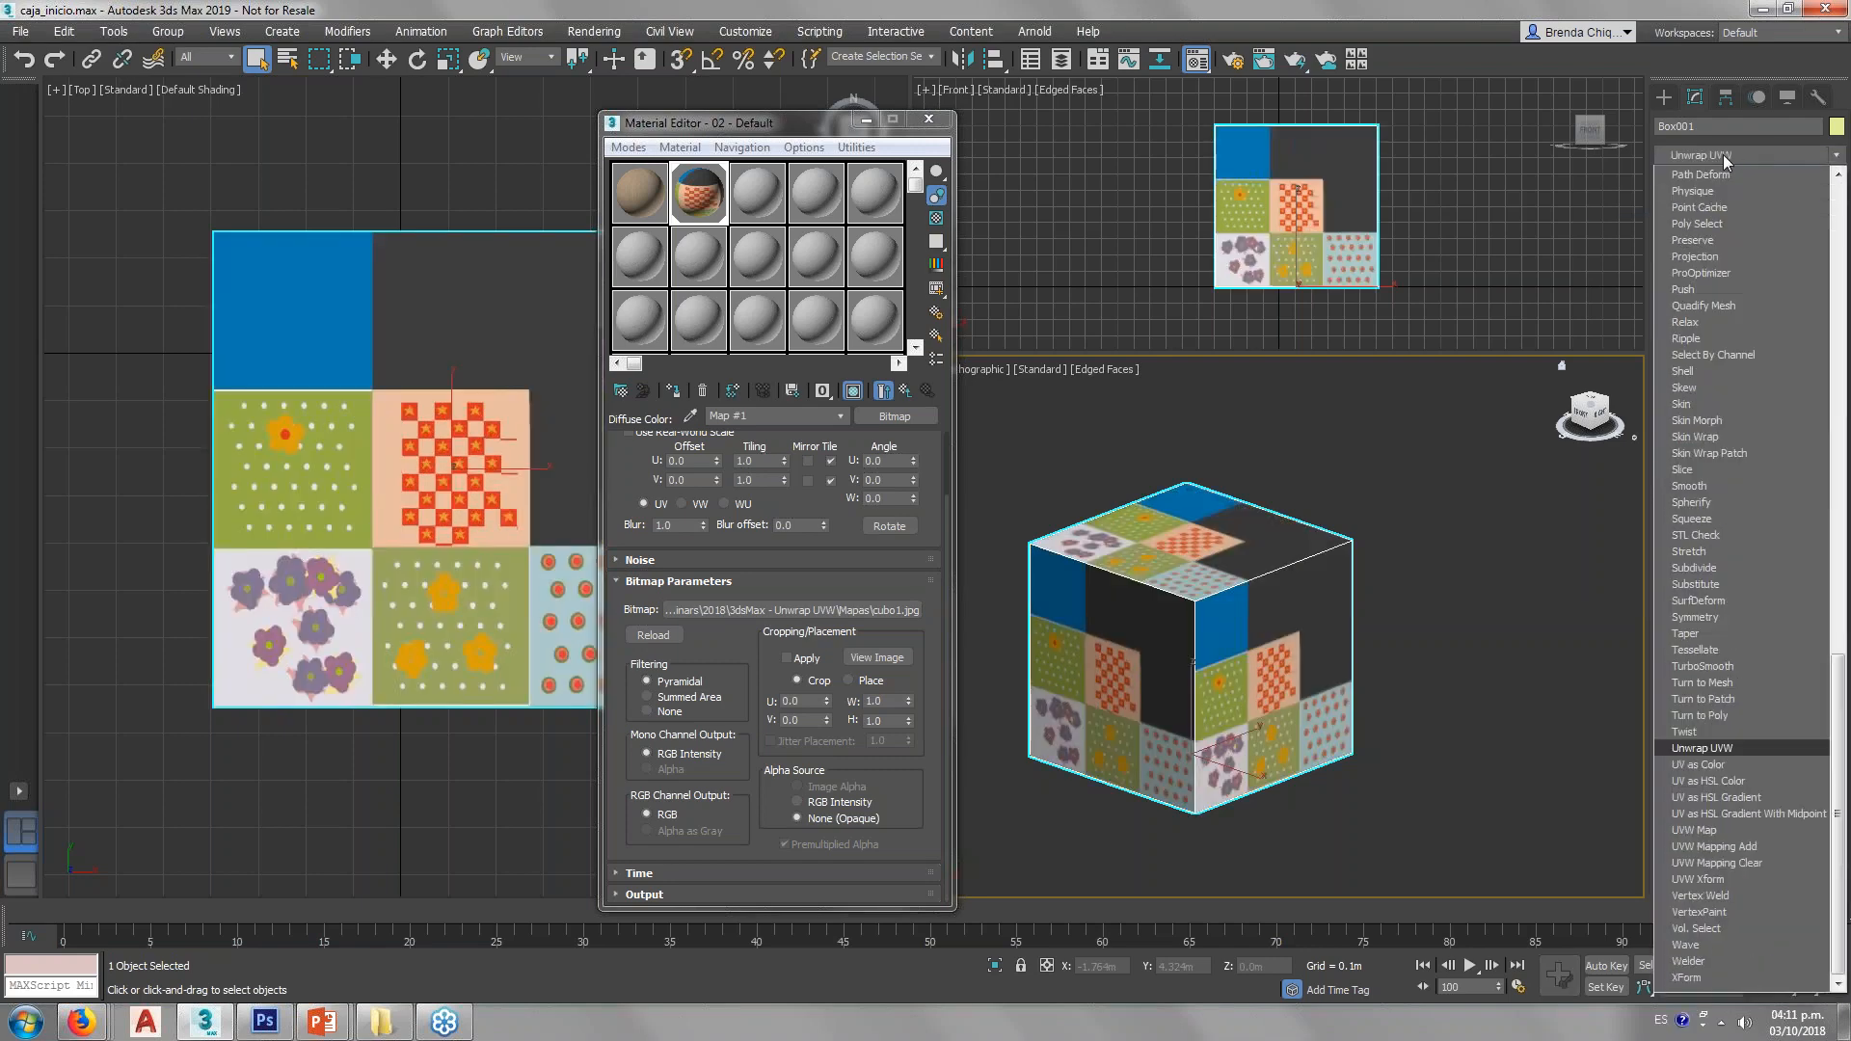
key("Return")
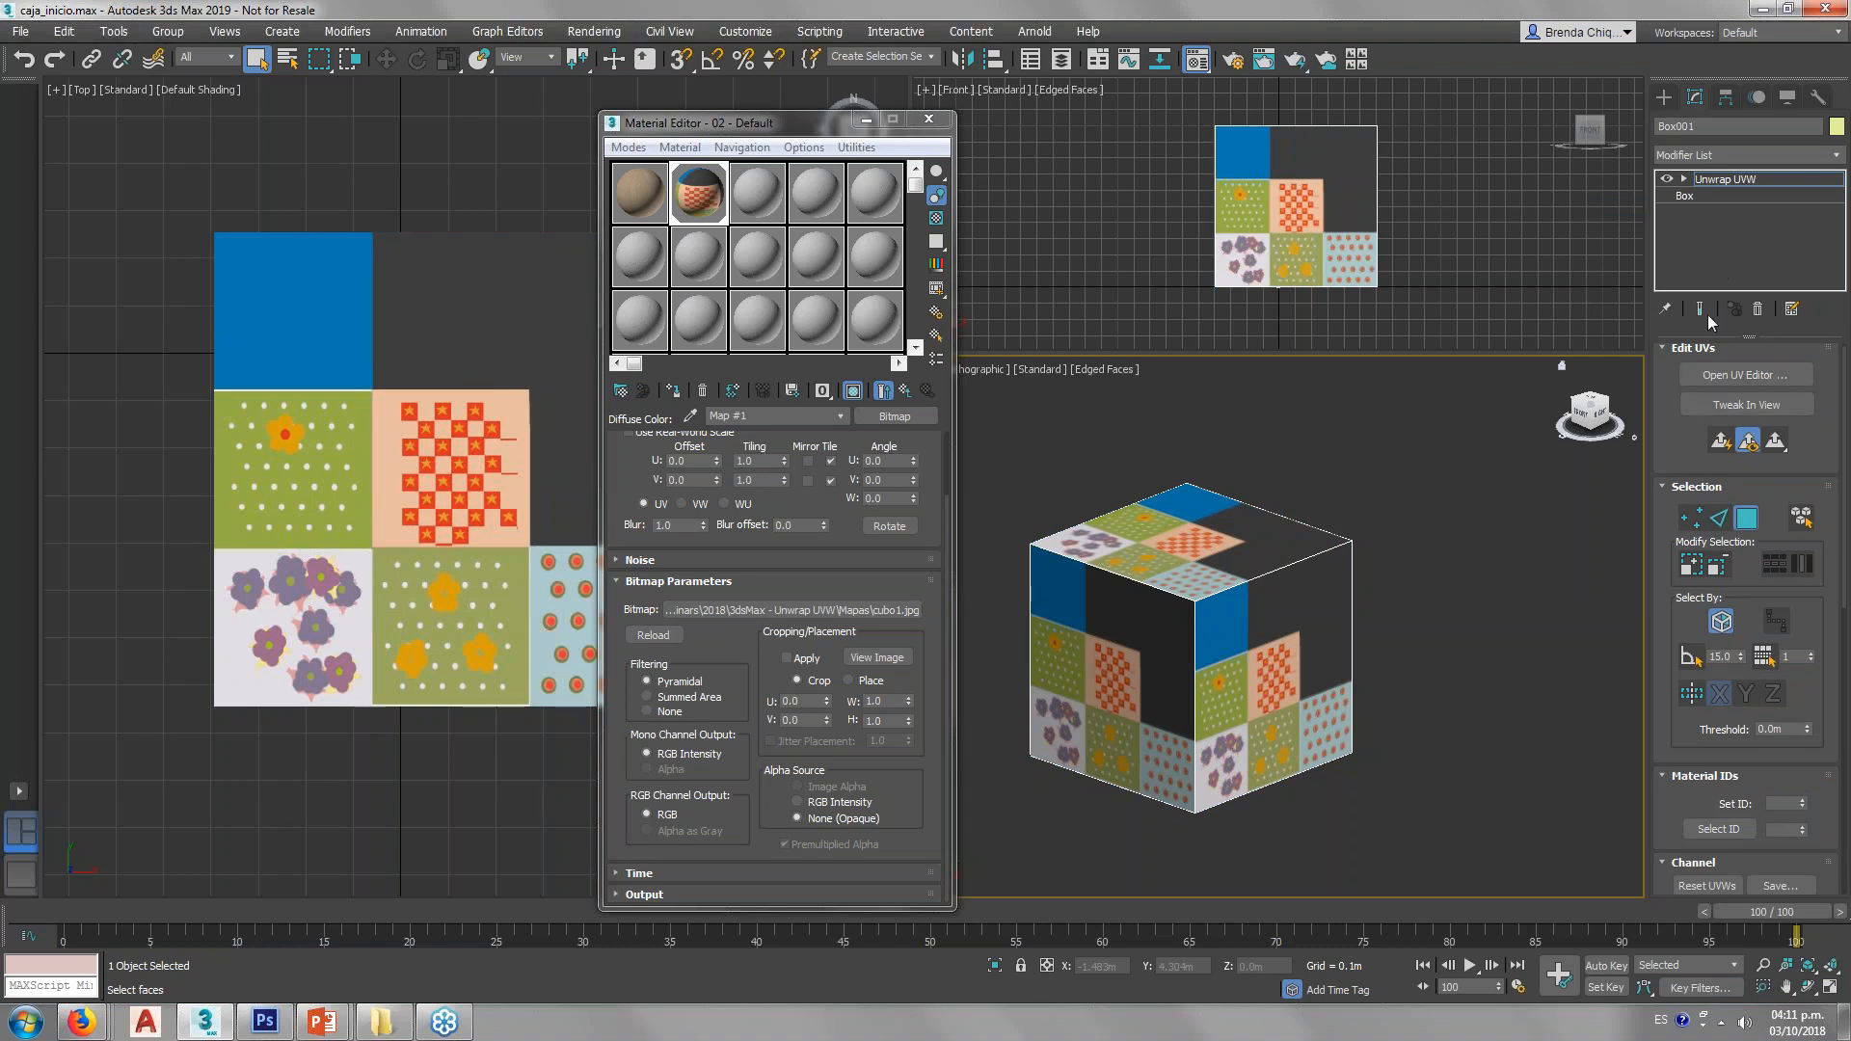
Step: Open the UV editor for the Unwrap UVW modifier and enlarge its window beside the cube
scroll(1756, 578, "down", 2)
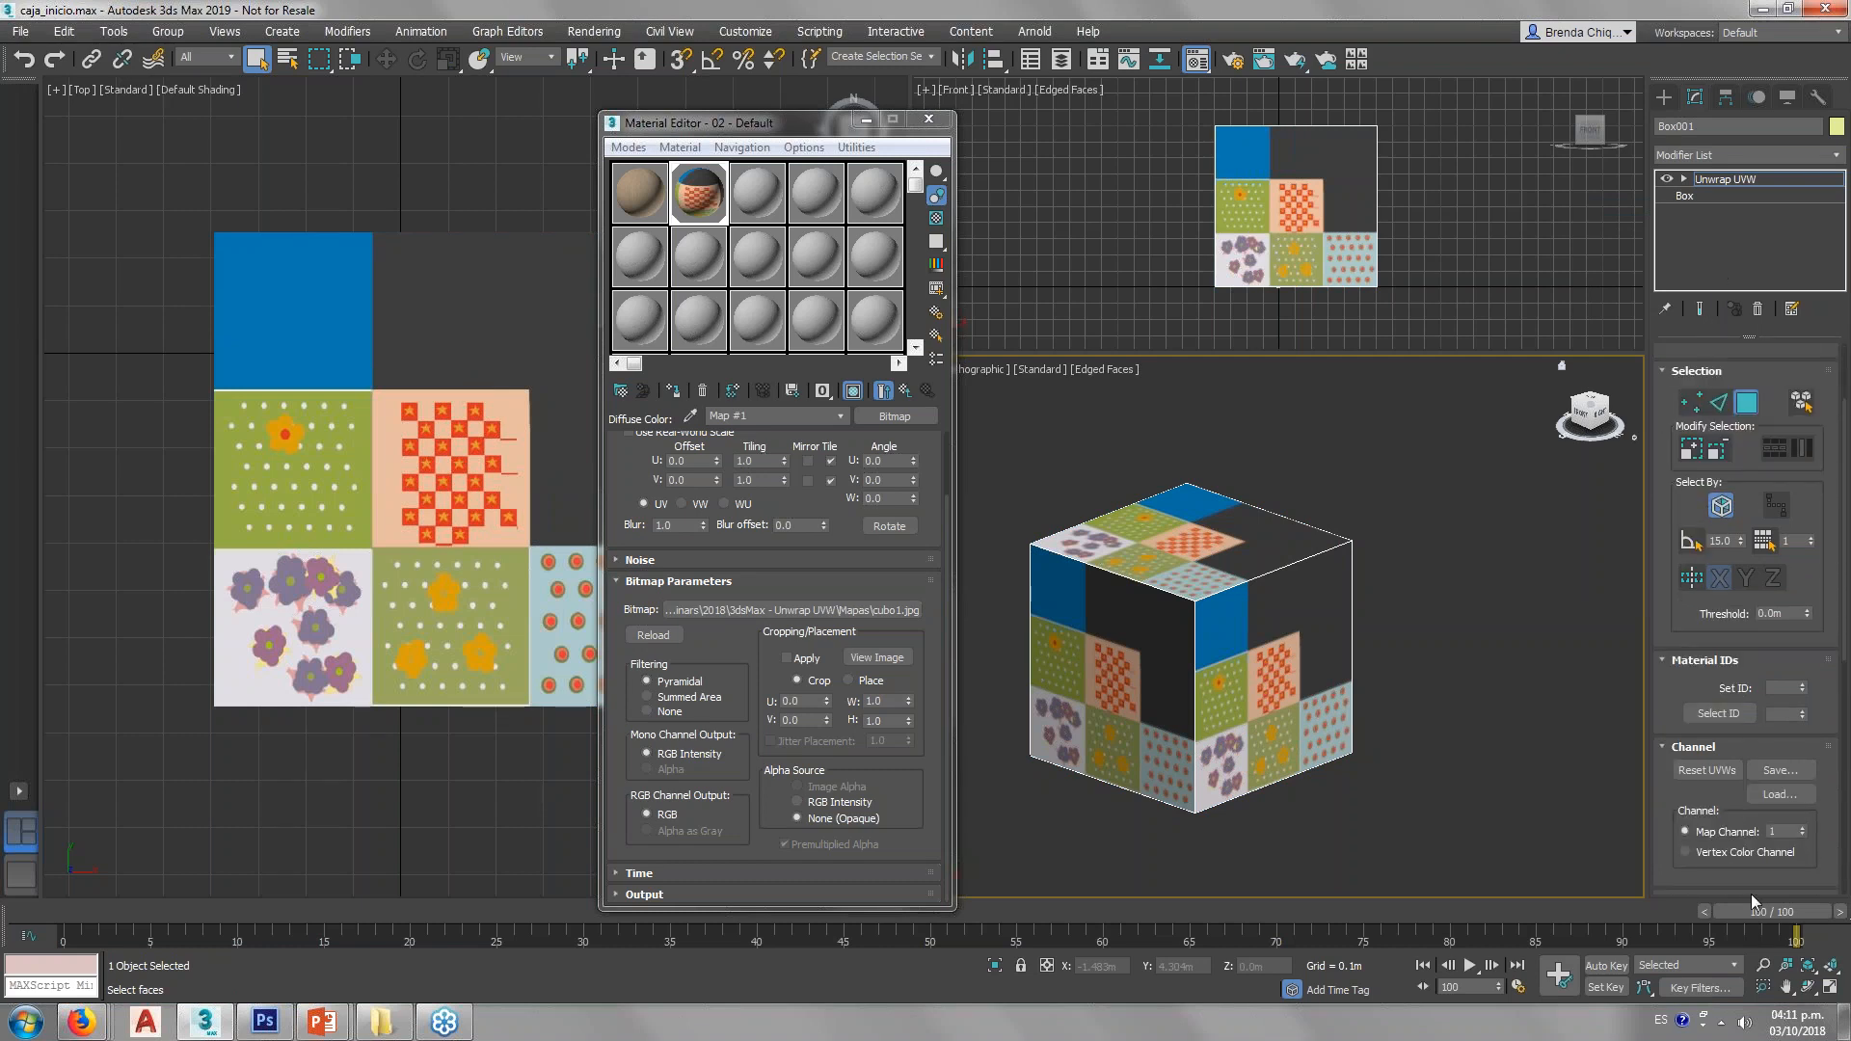
scroll(1752, 462, "up", 3)
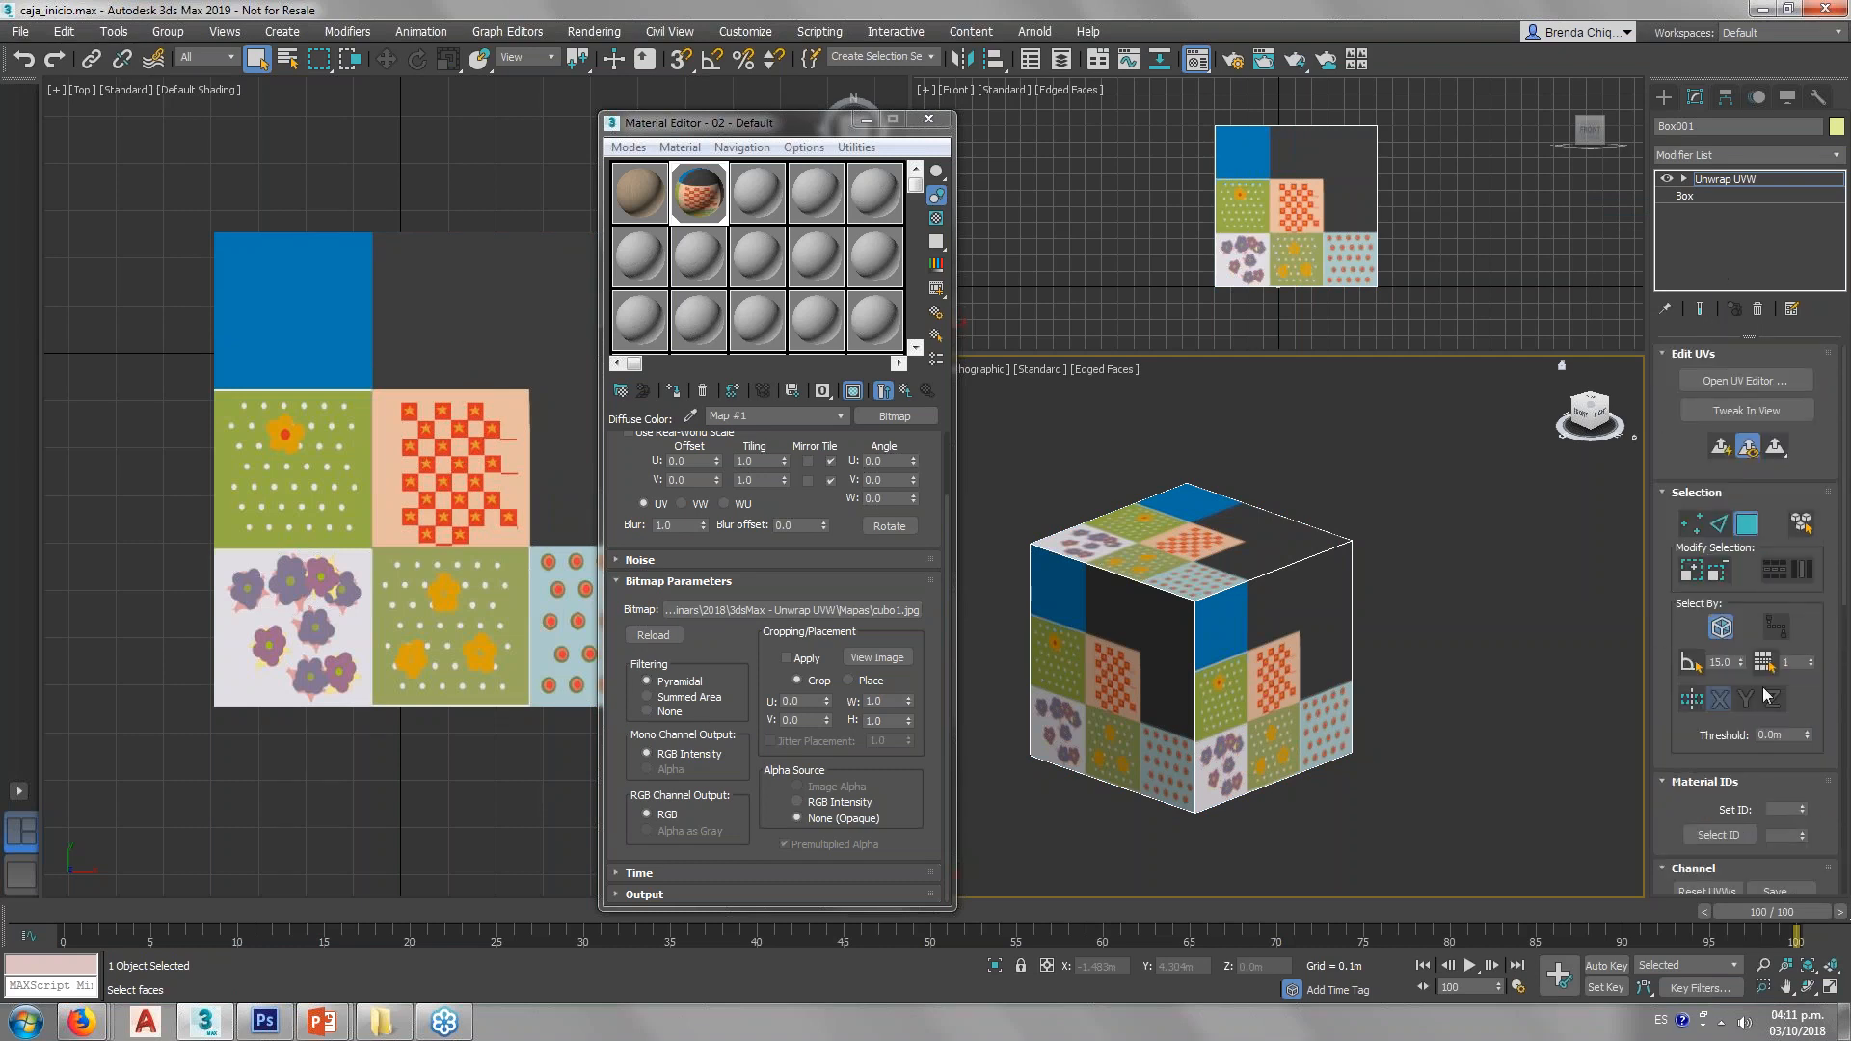
left_click(1751, 382)
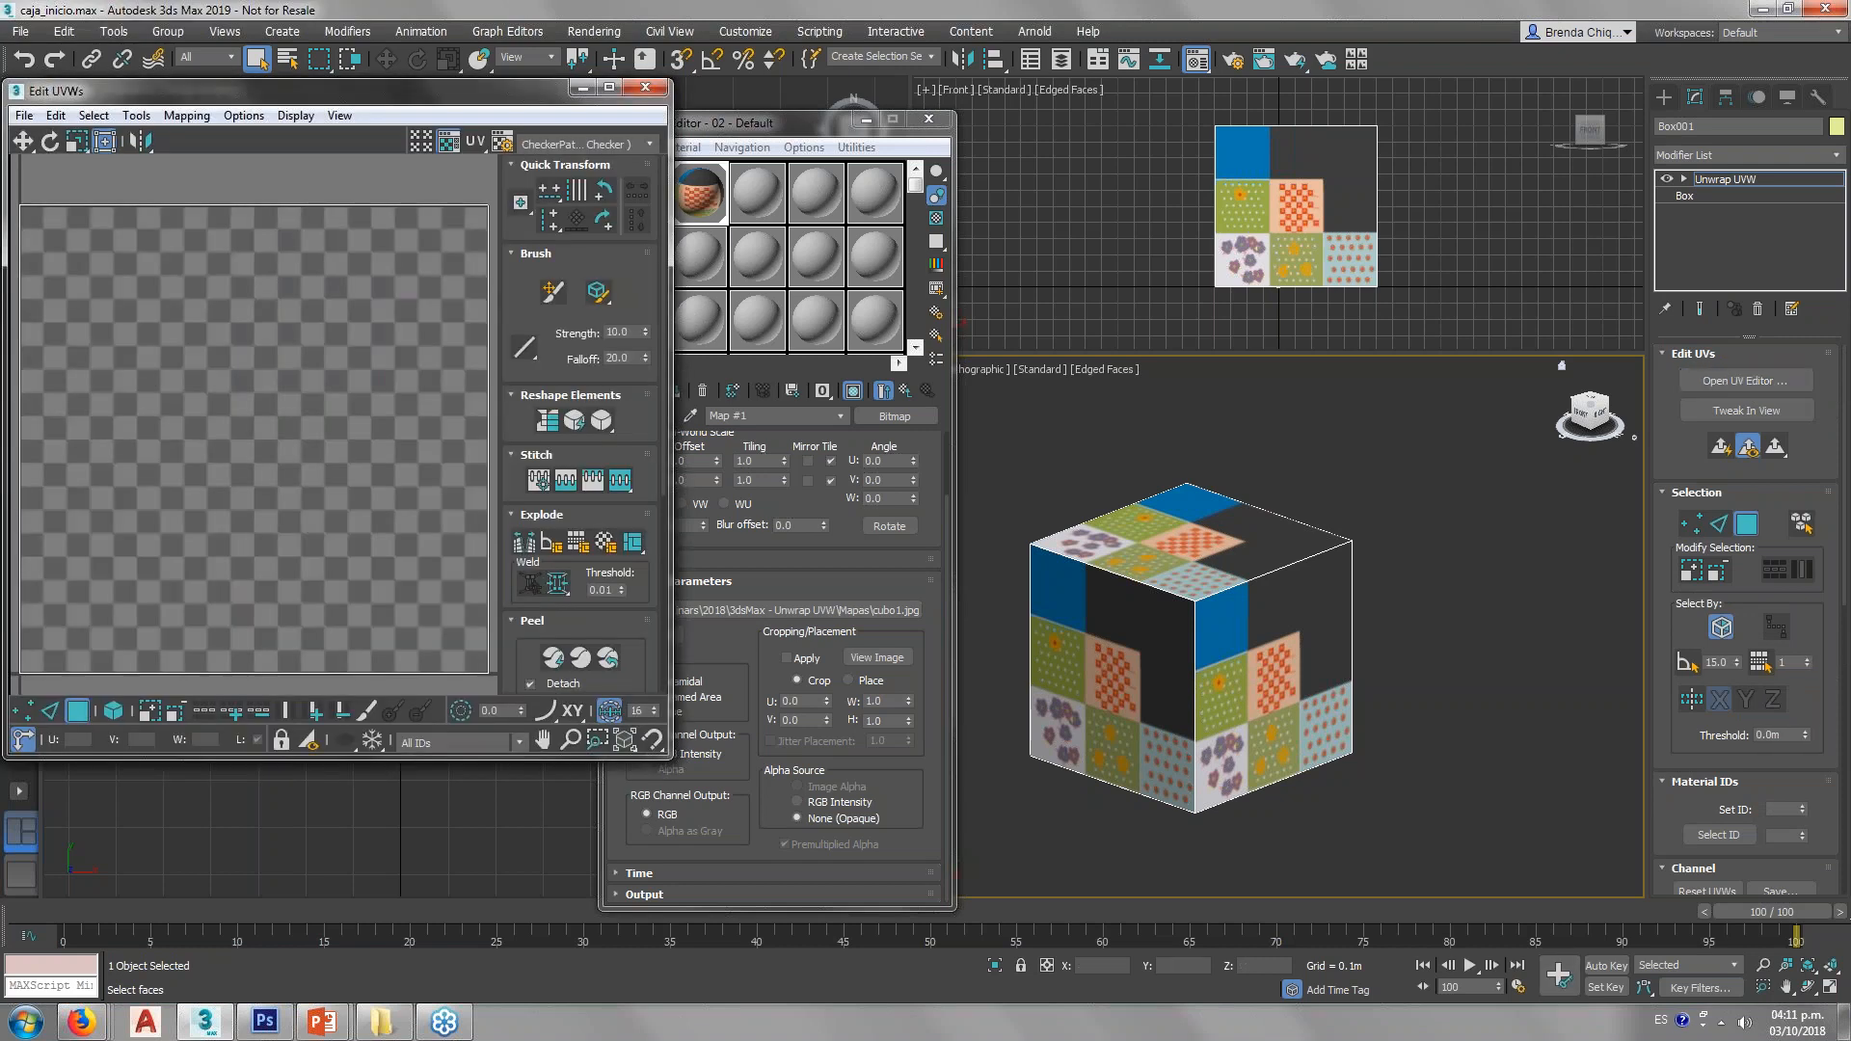
left_click_drag(456, 85, 515, 80)
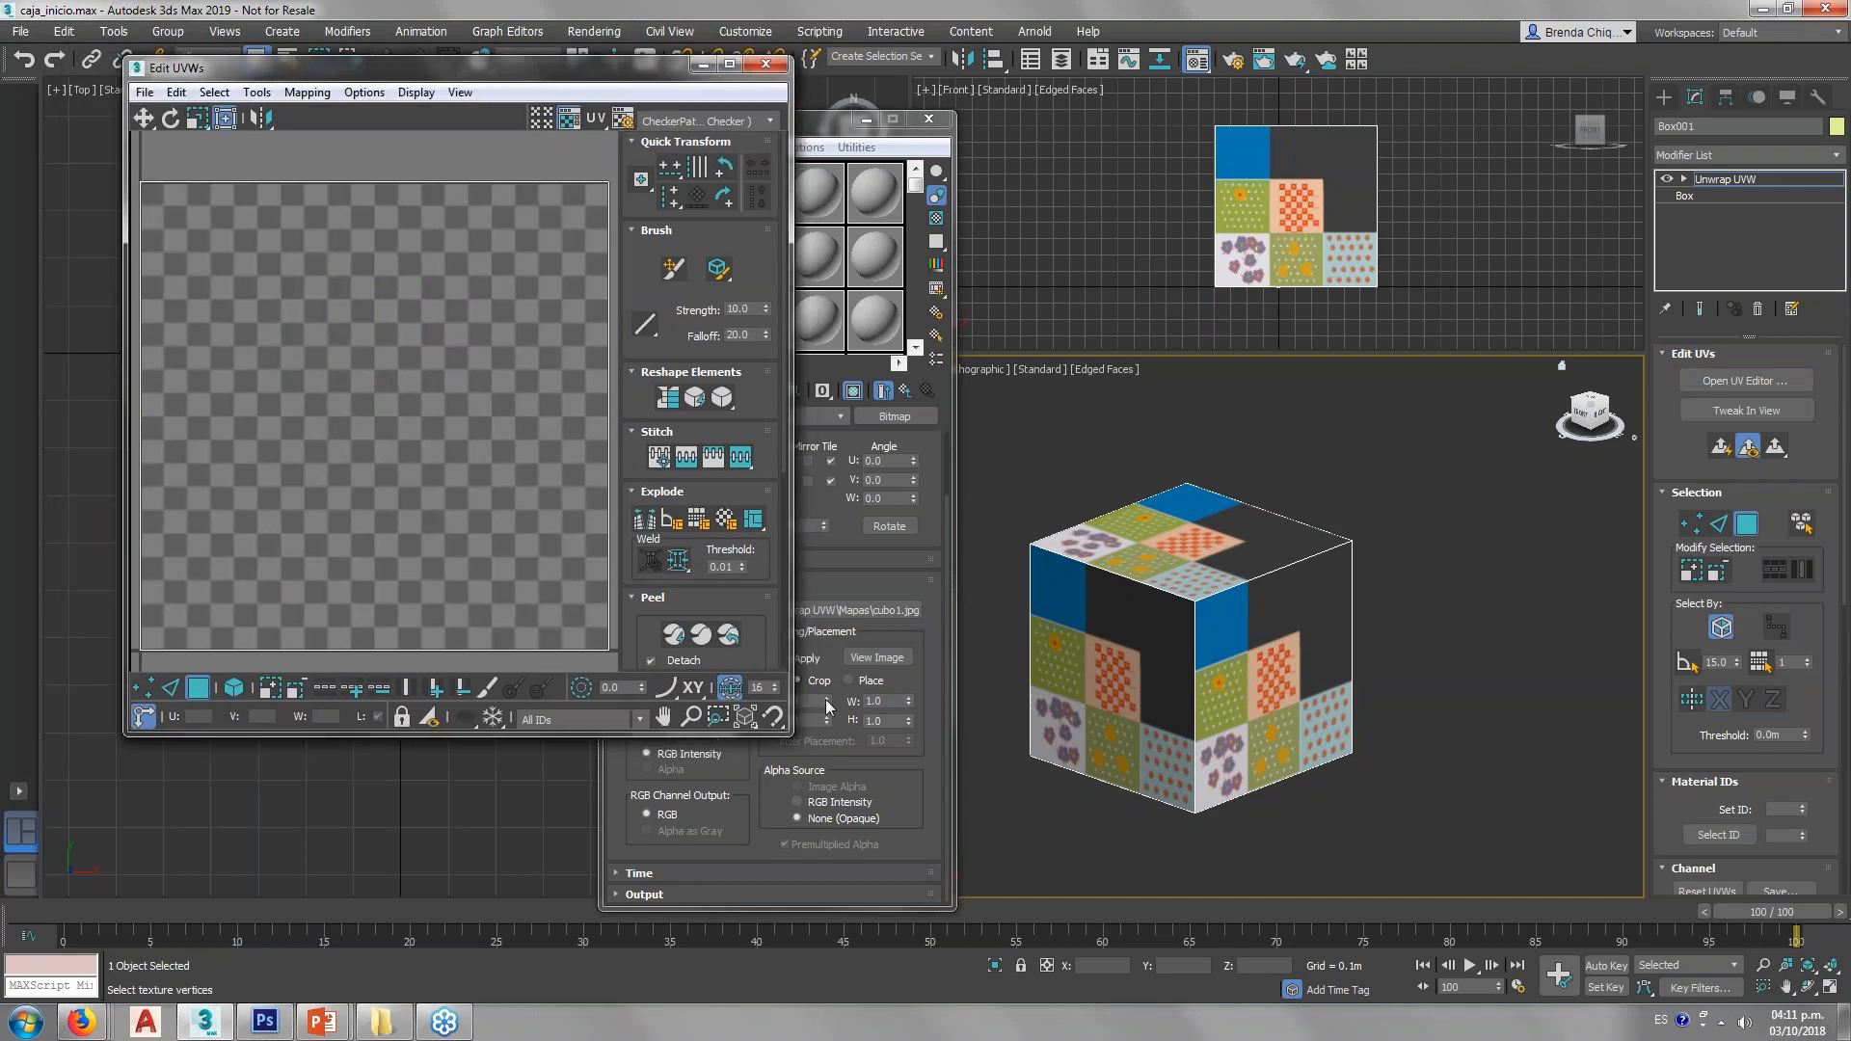
left_click_drag(790, 734, 1059, 886)
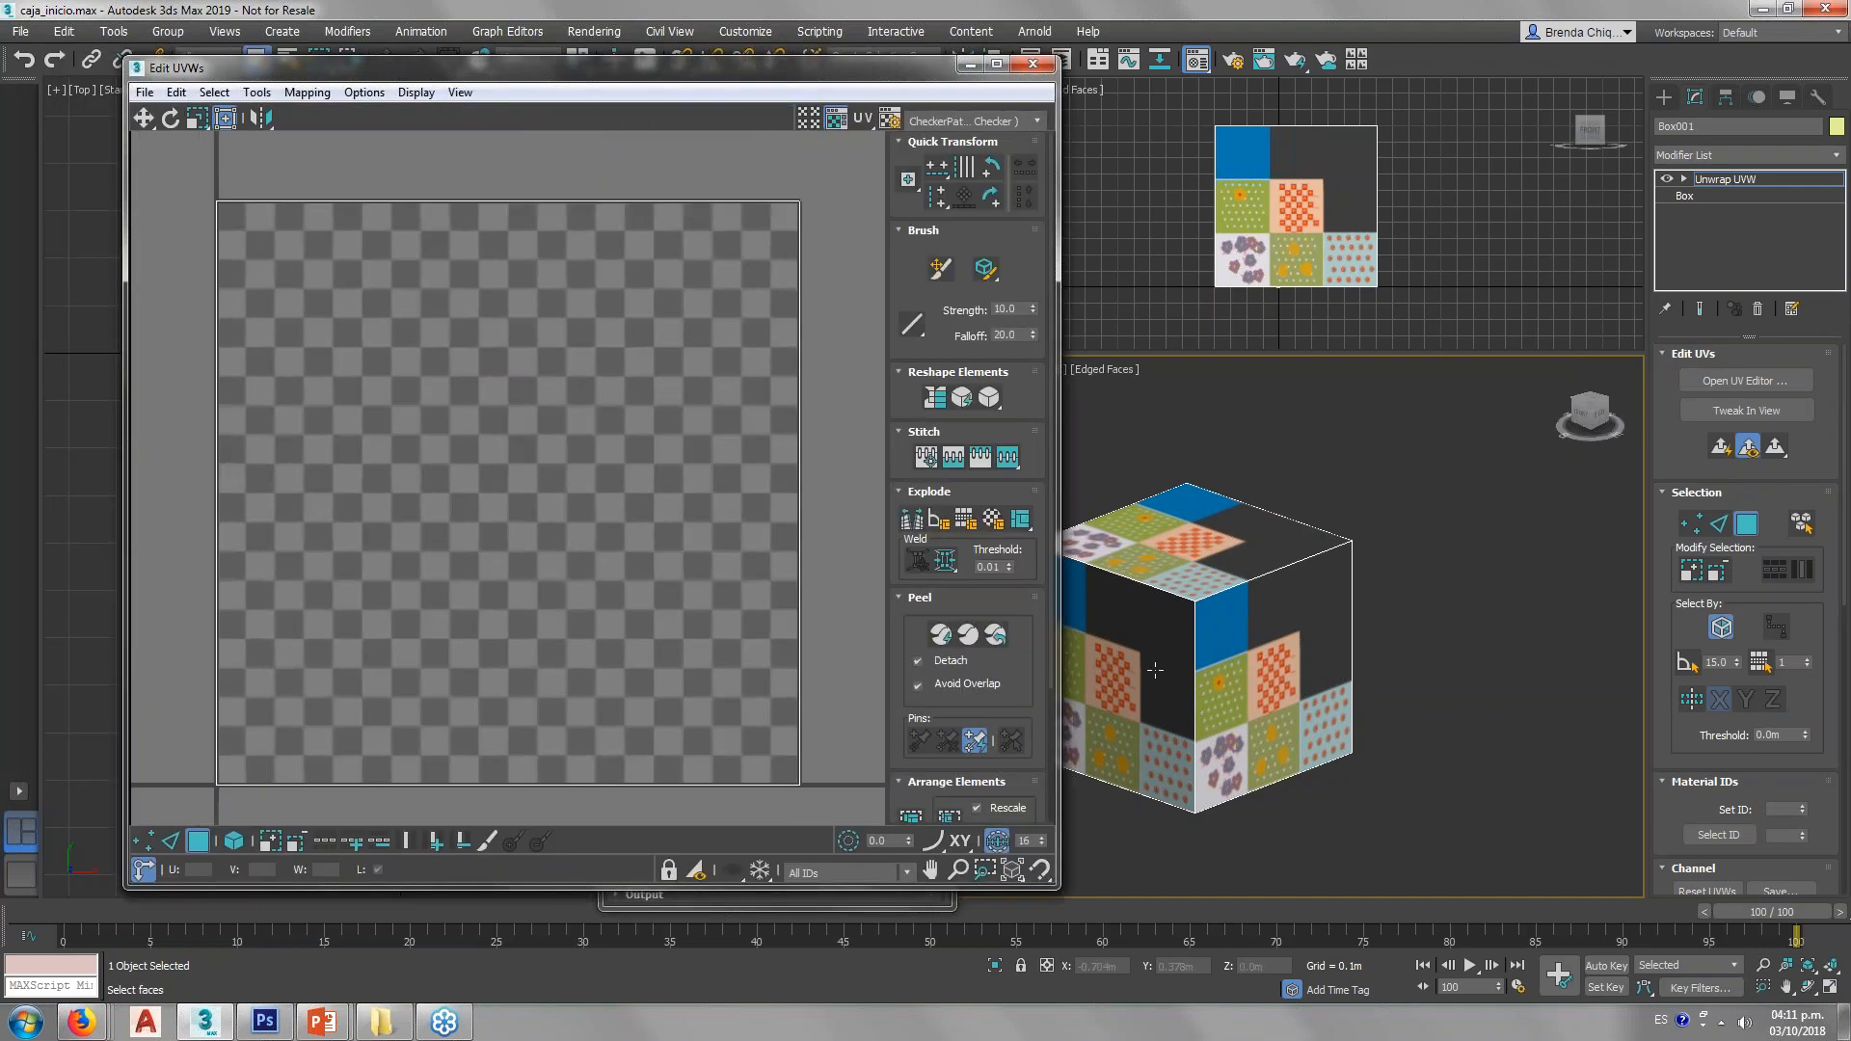
Step: Select the cube's three visible faces one at a time and examine where each lies in the UV layout
left_click(1155, 670)
middle_click_drag(637, 494, 632, 488)
scroll(631, 488, "down", 3)
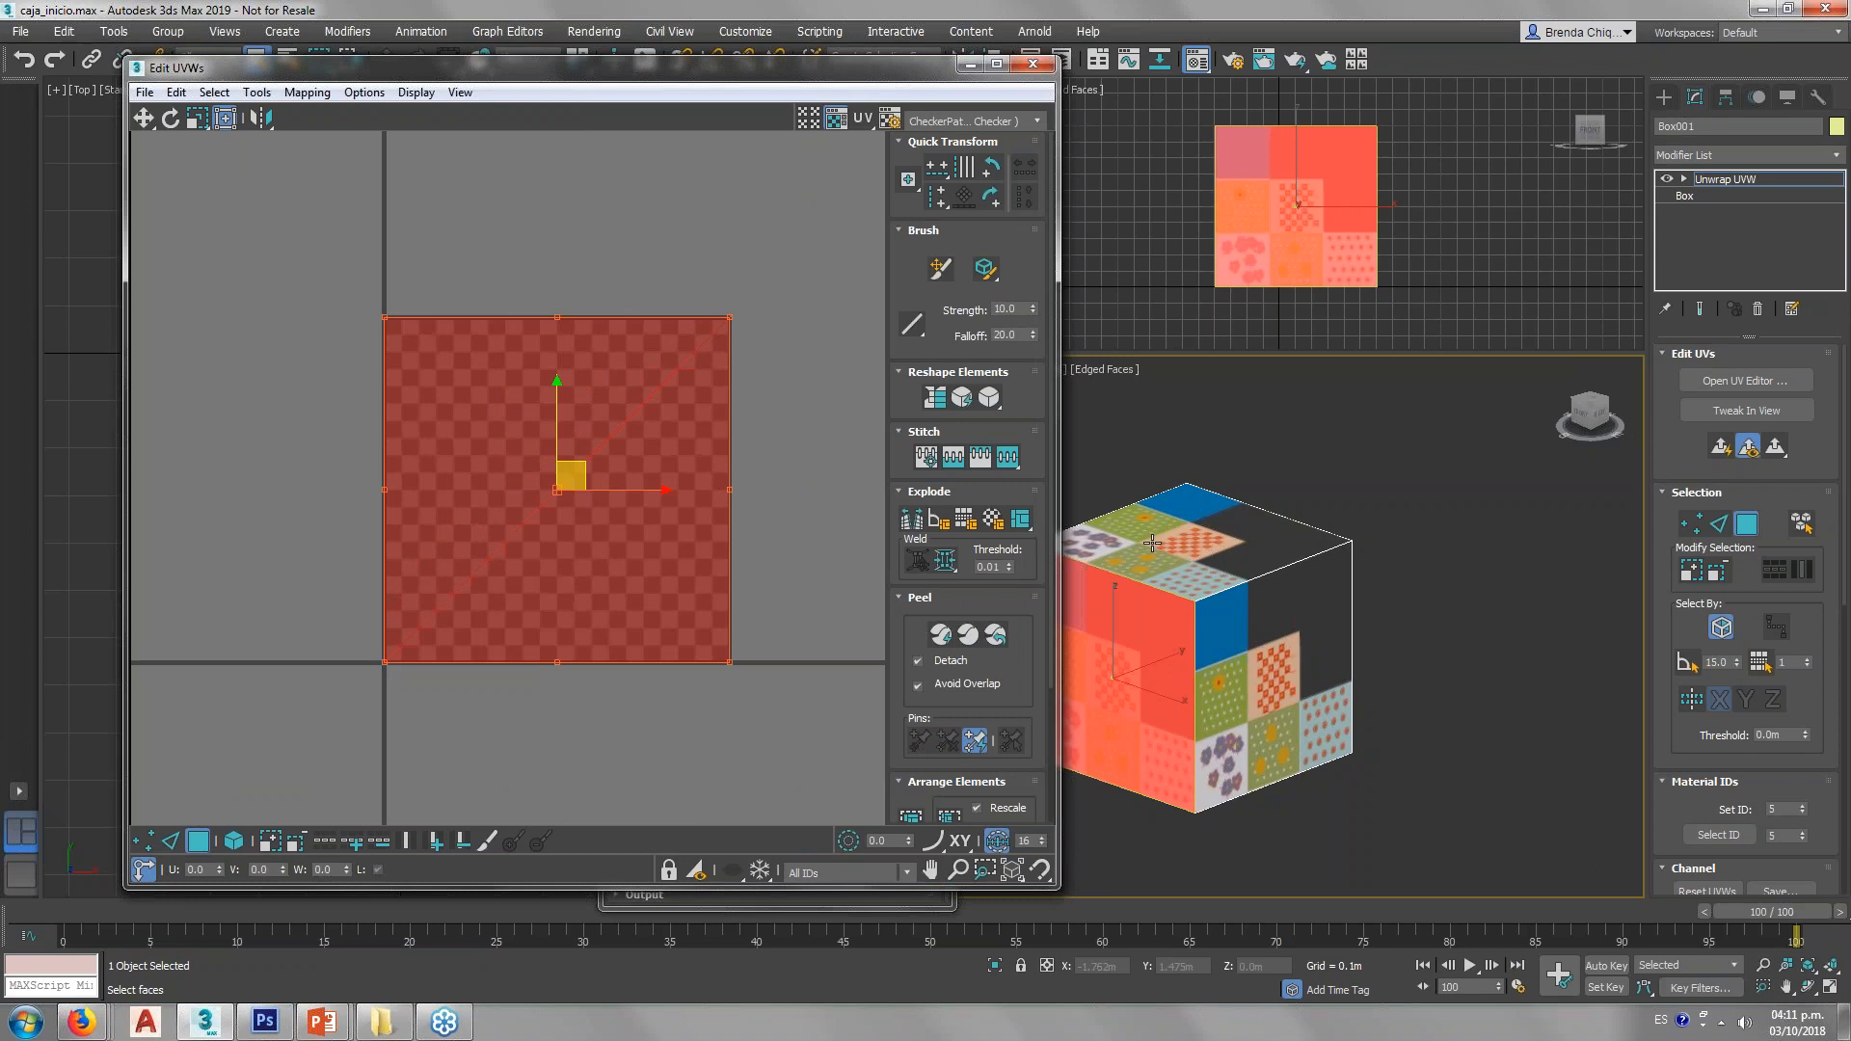
left_click(1152, 543)
left_click(1272, 675)
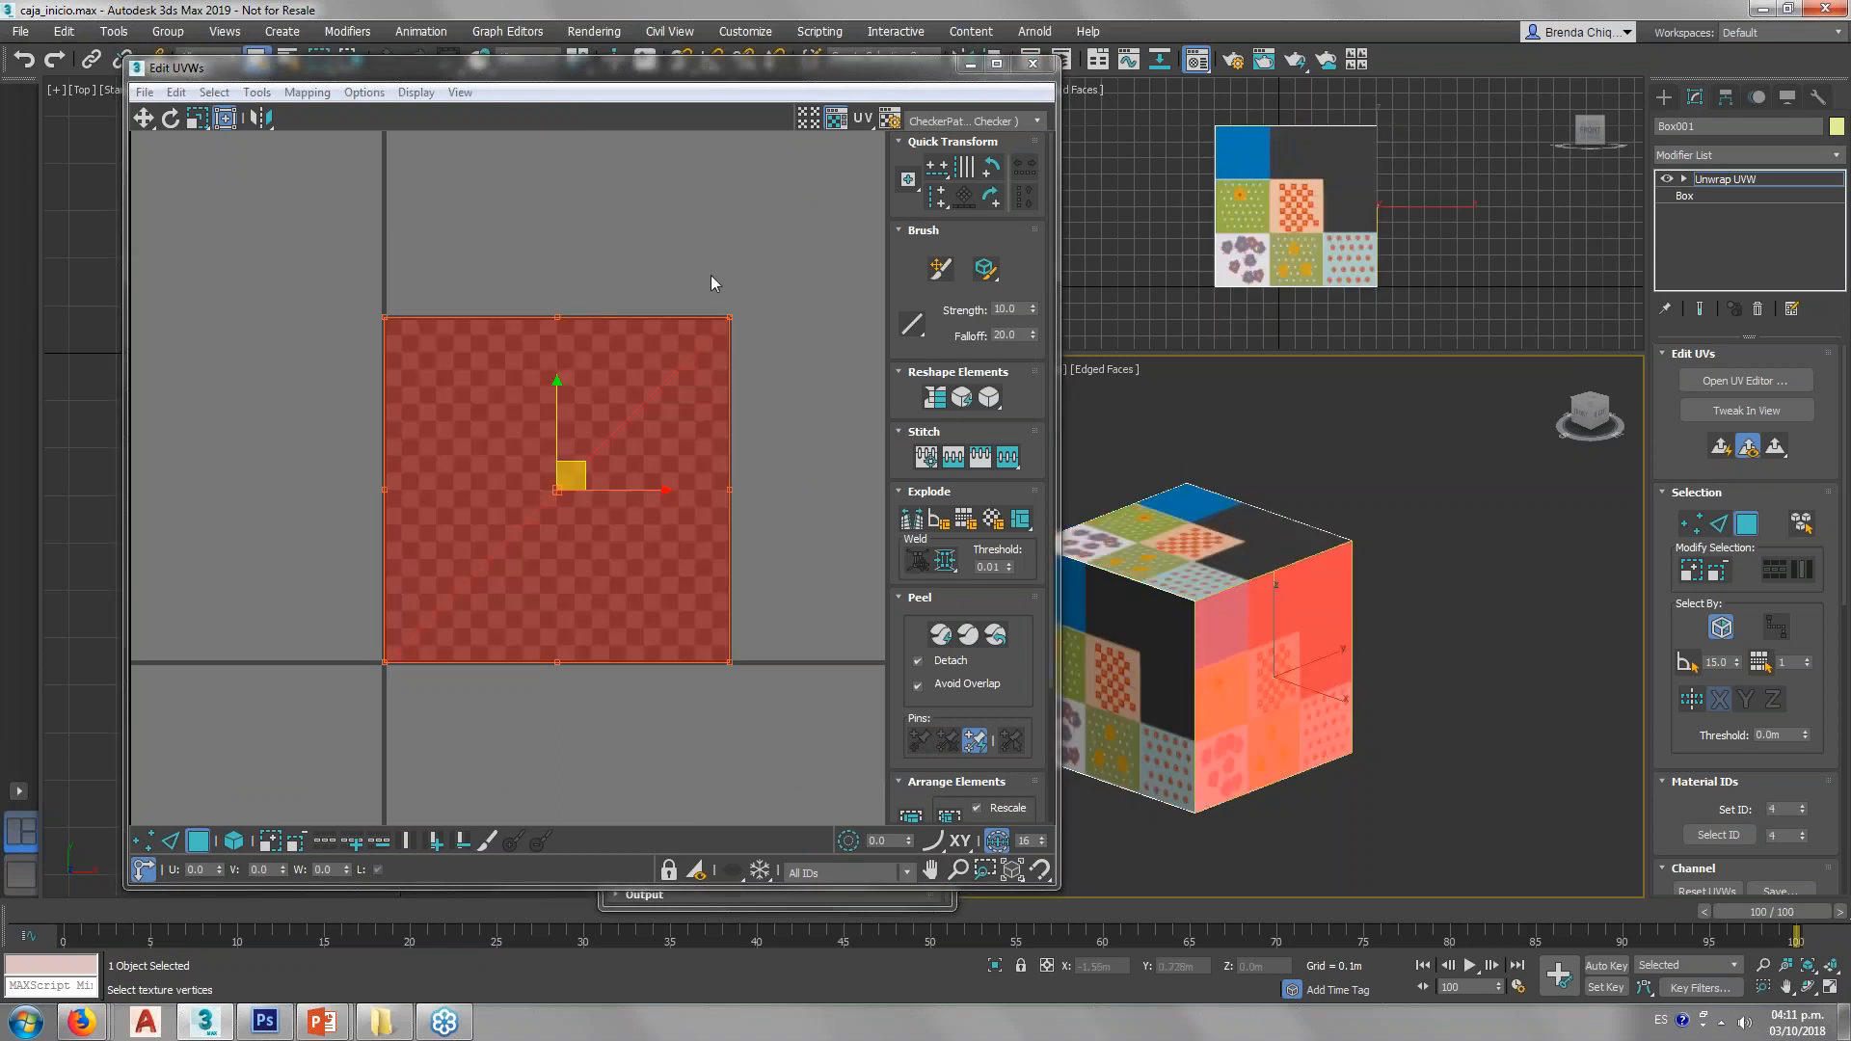
scroll(710, 280, "up", 3)
middle_click_drag(508, 438, 552, 412)
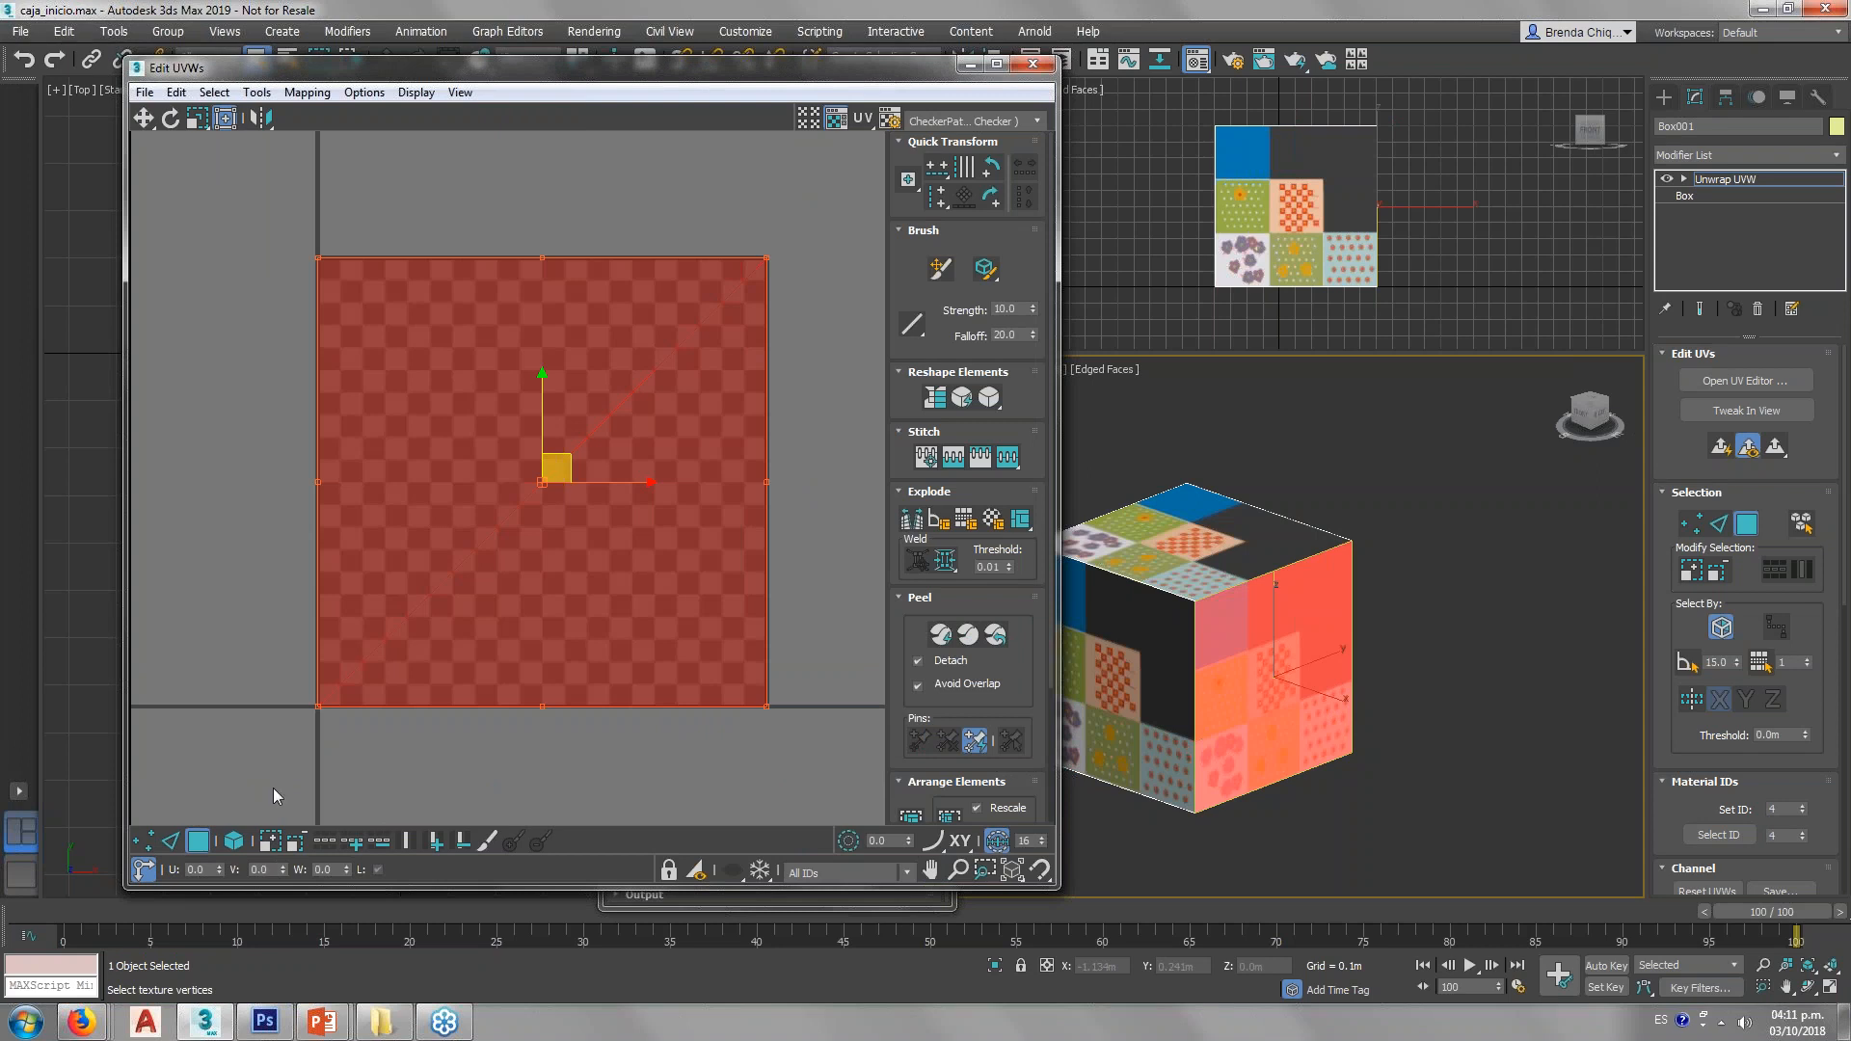
Step: Switch the UV editor to vertex selection and select all vertices of the UV square
left_click(144, 846)
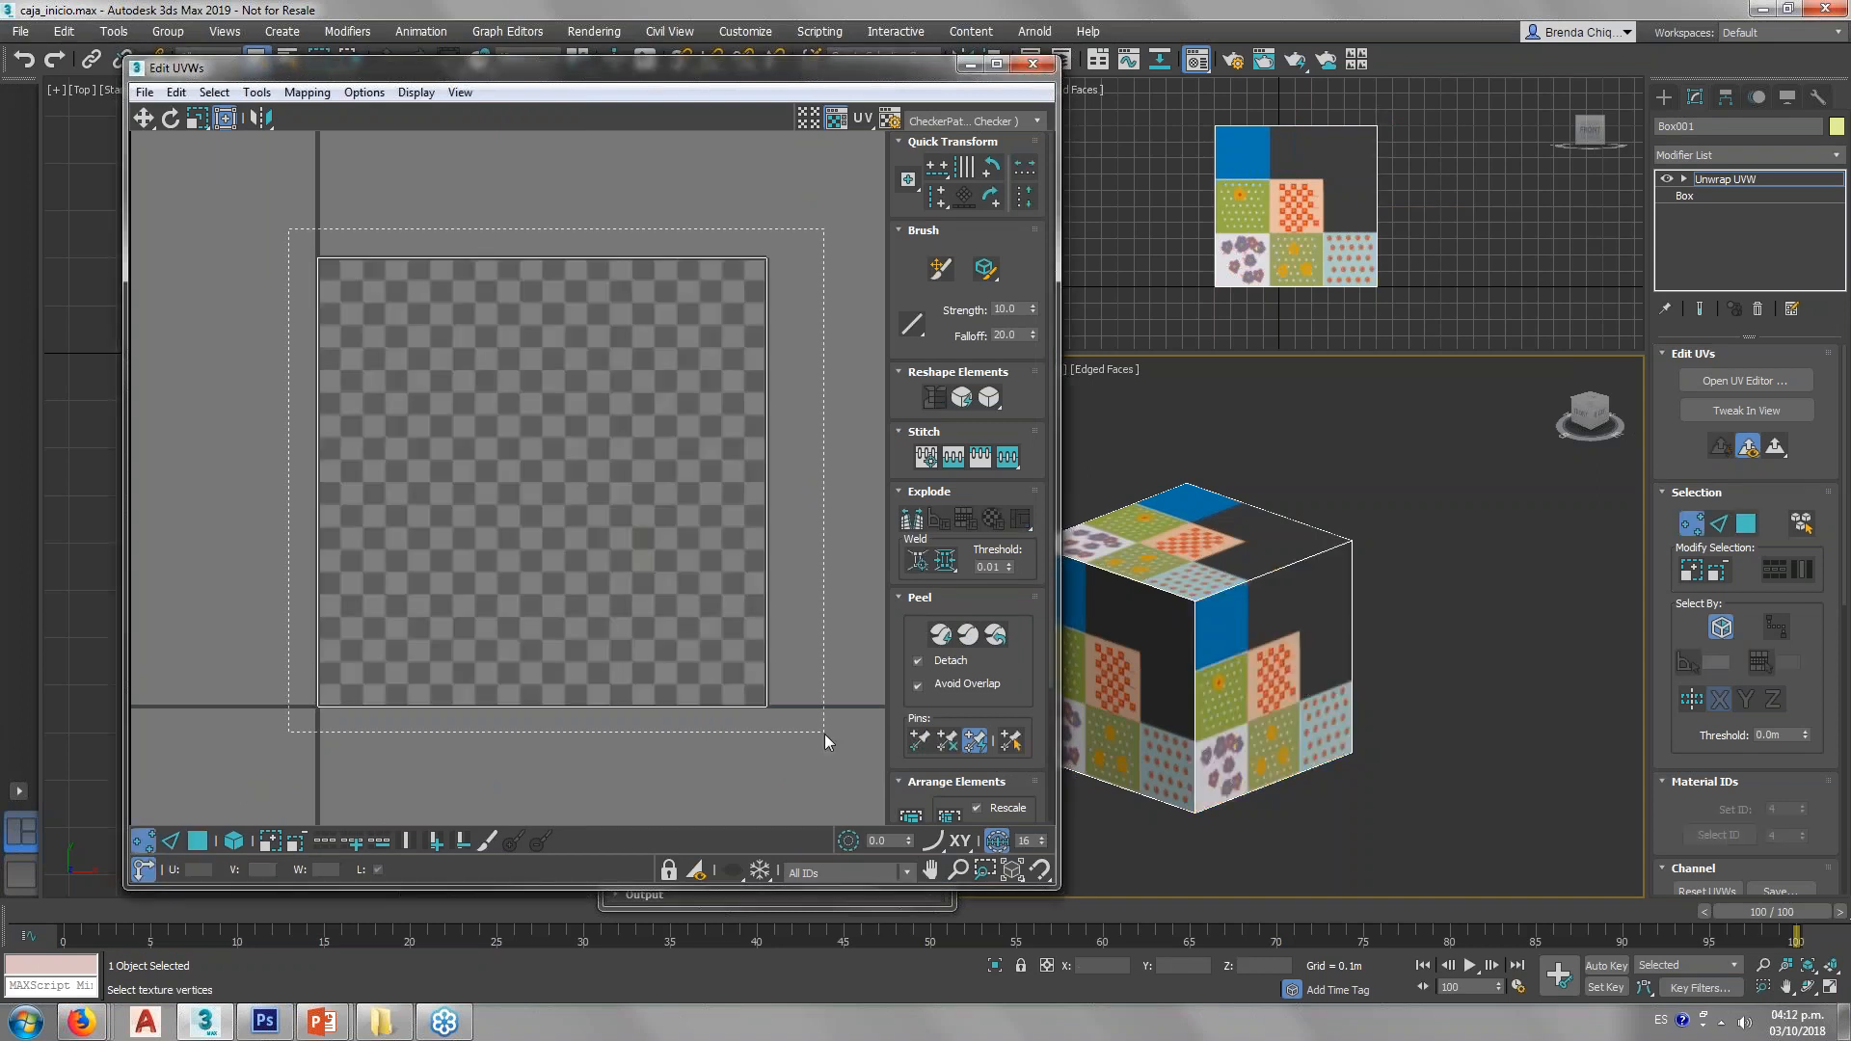
scroll(1266, 566, "up", 3)
middle_click_drag(1266, 566, 1423, 523)
scroll(1422, 523, "down", 2)
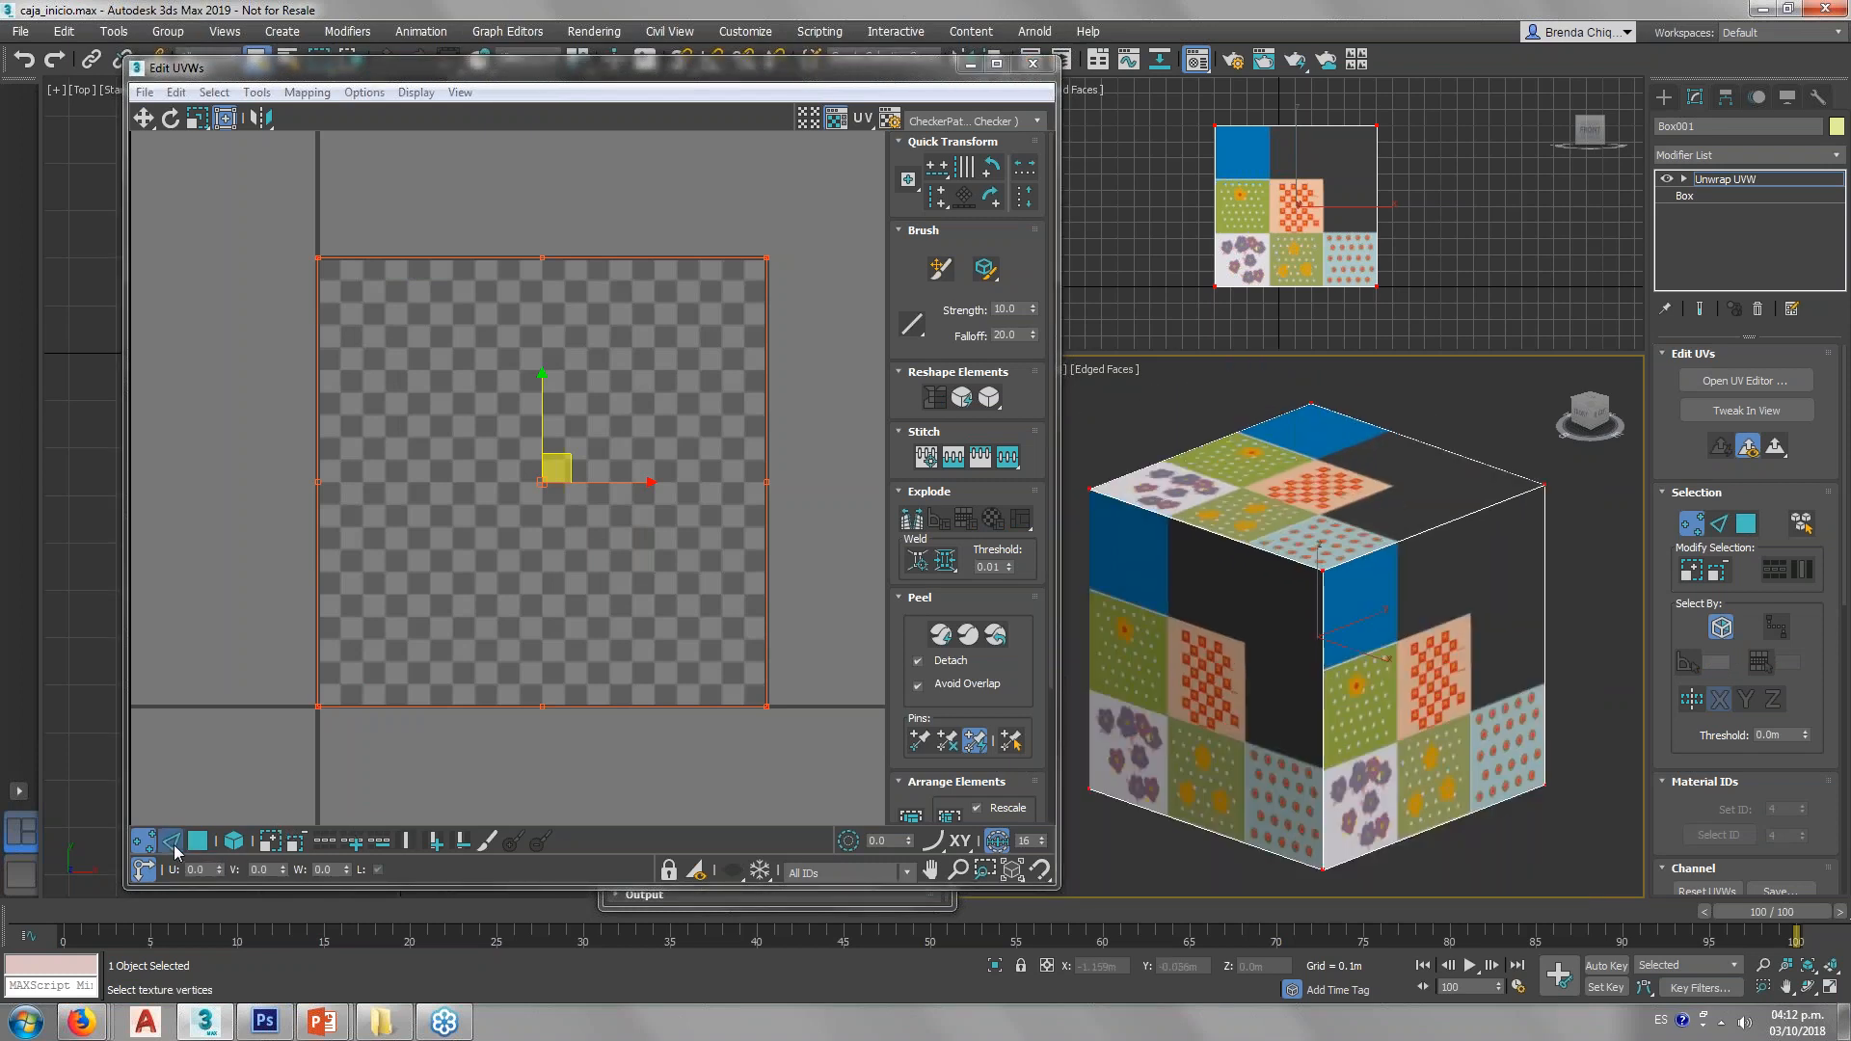
Step: Try picking the UV square's edges in edge selection mode, and select its face in polygon mode
left_click(172, 842)
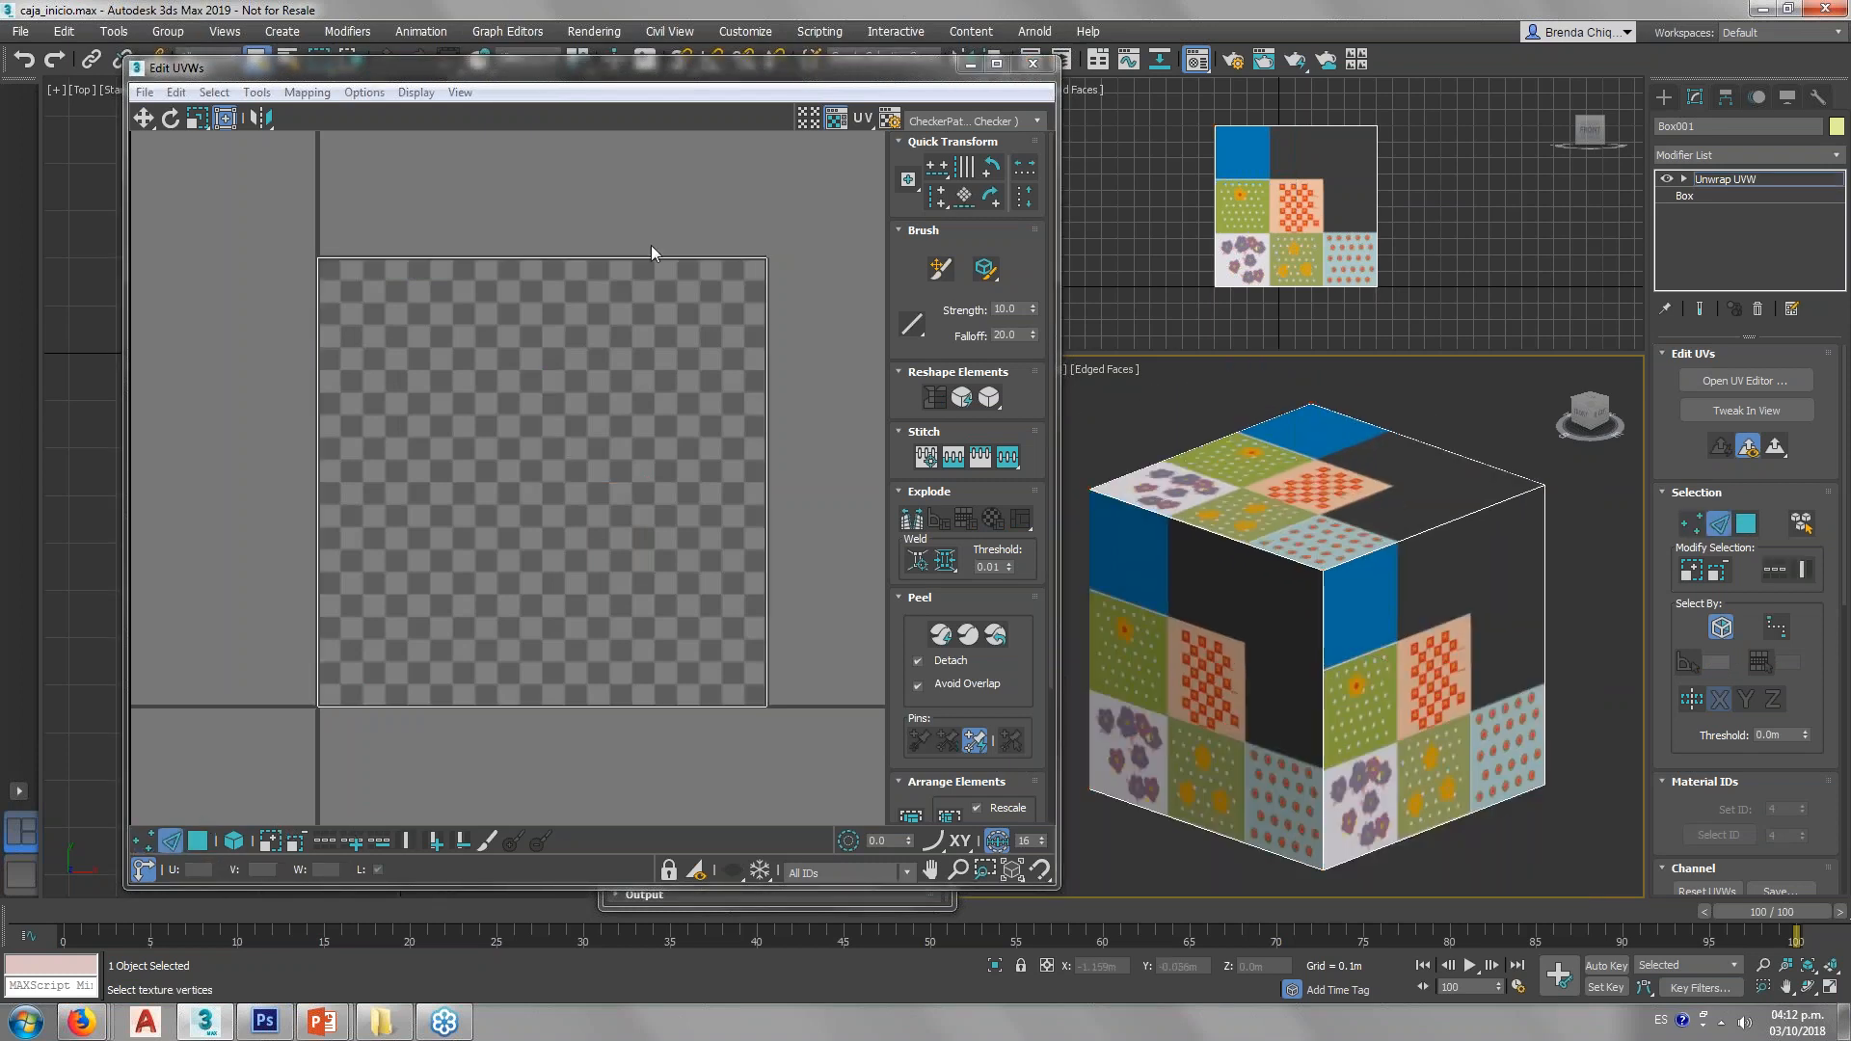
left_click(650, 247)
left_click(790, 466)
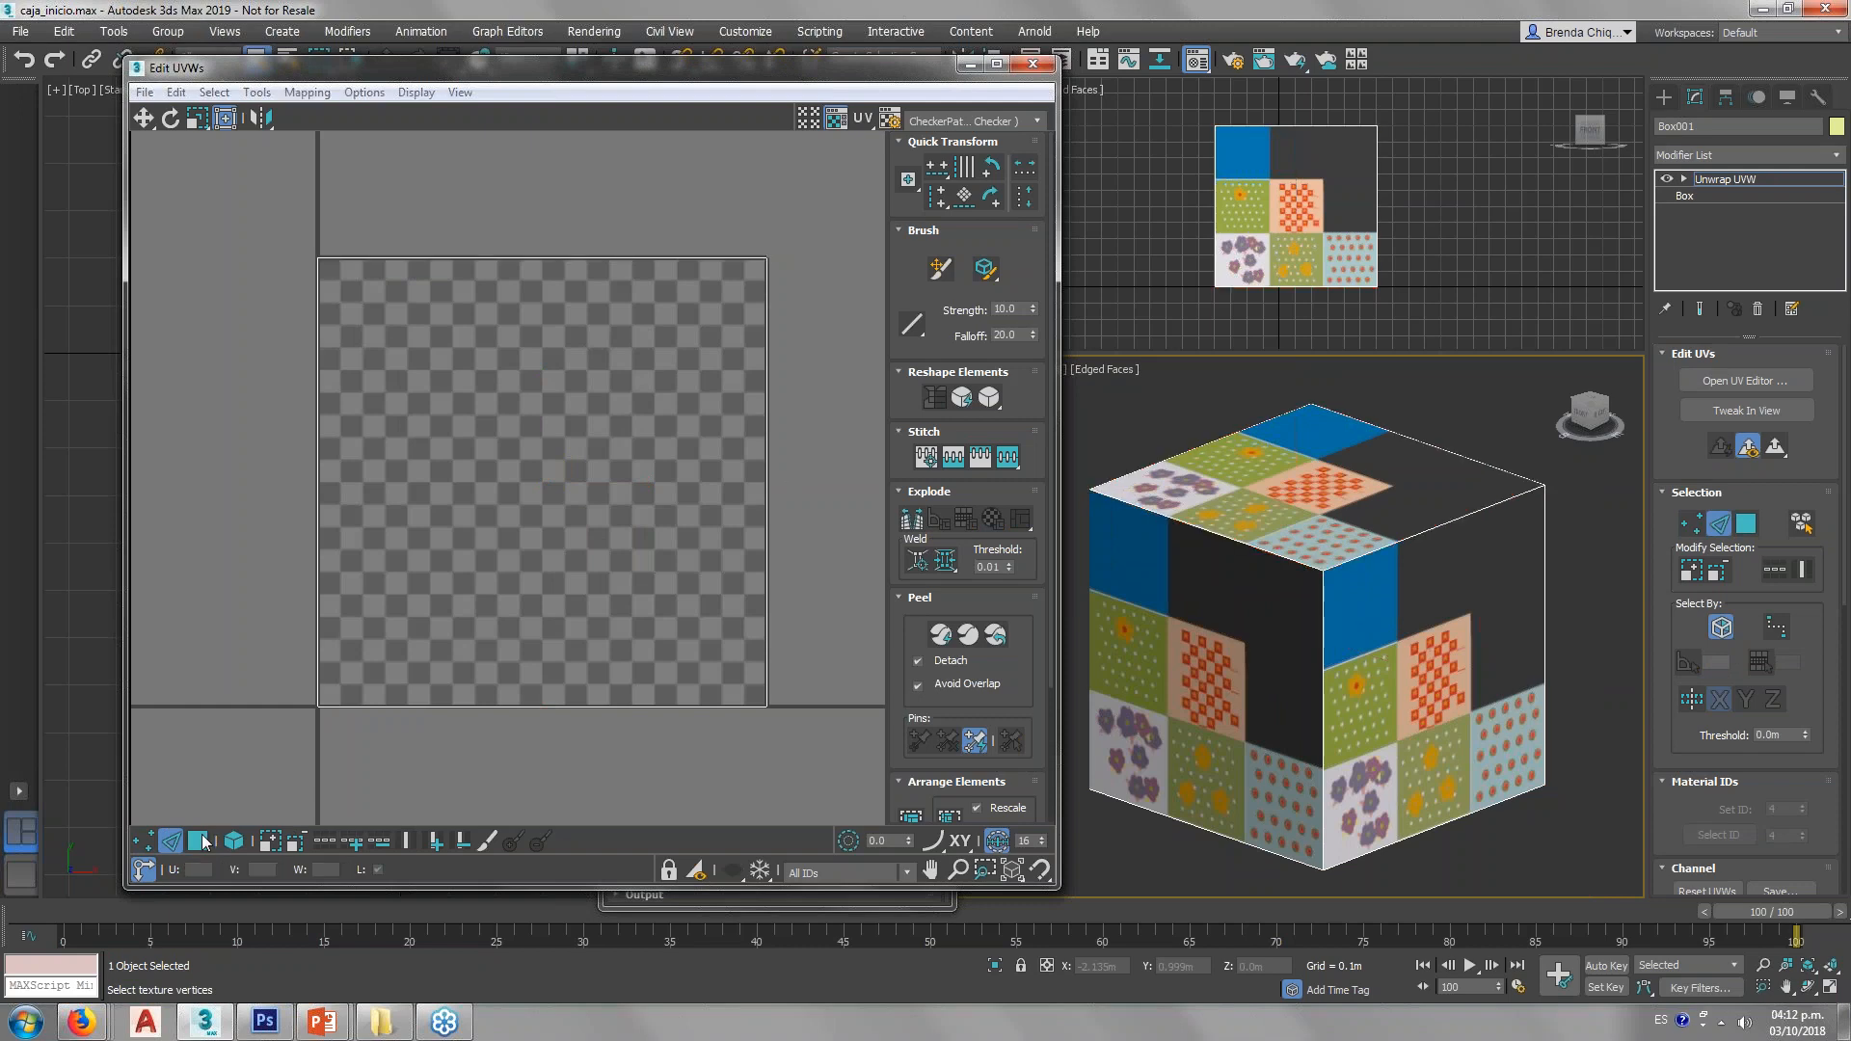
left_click(199, 841)
left_click(648, 472)
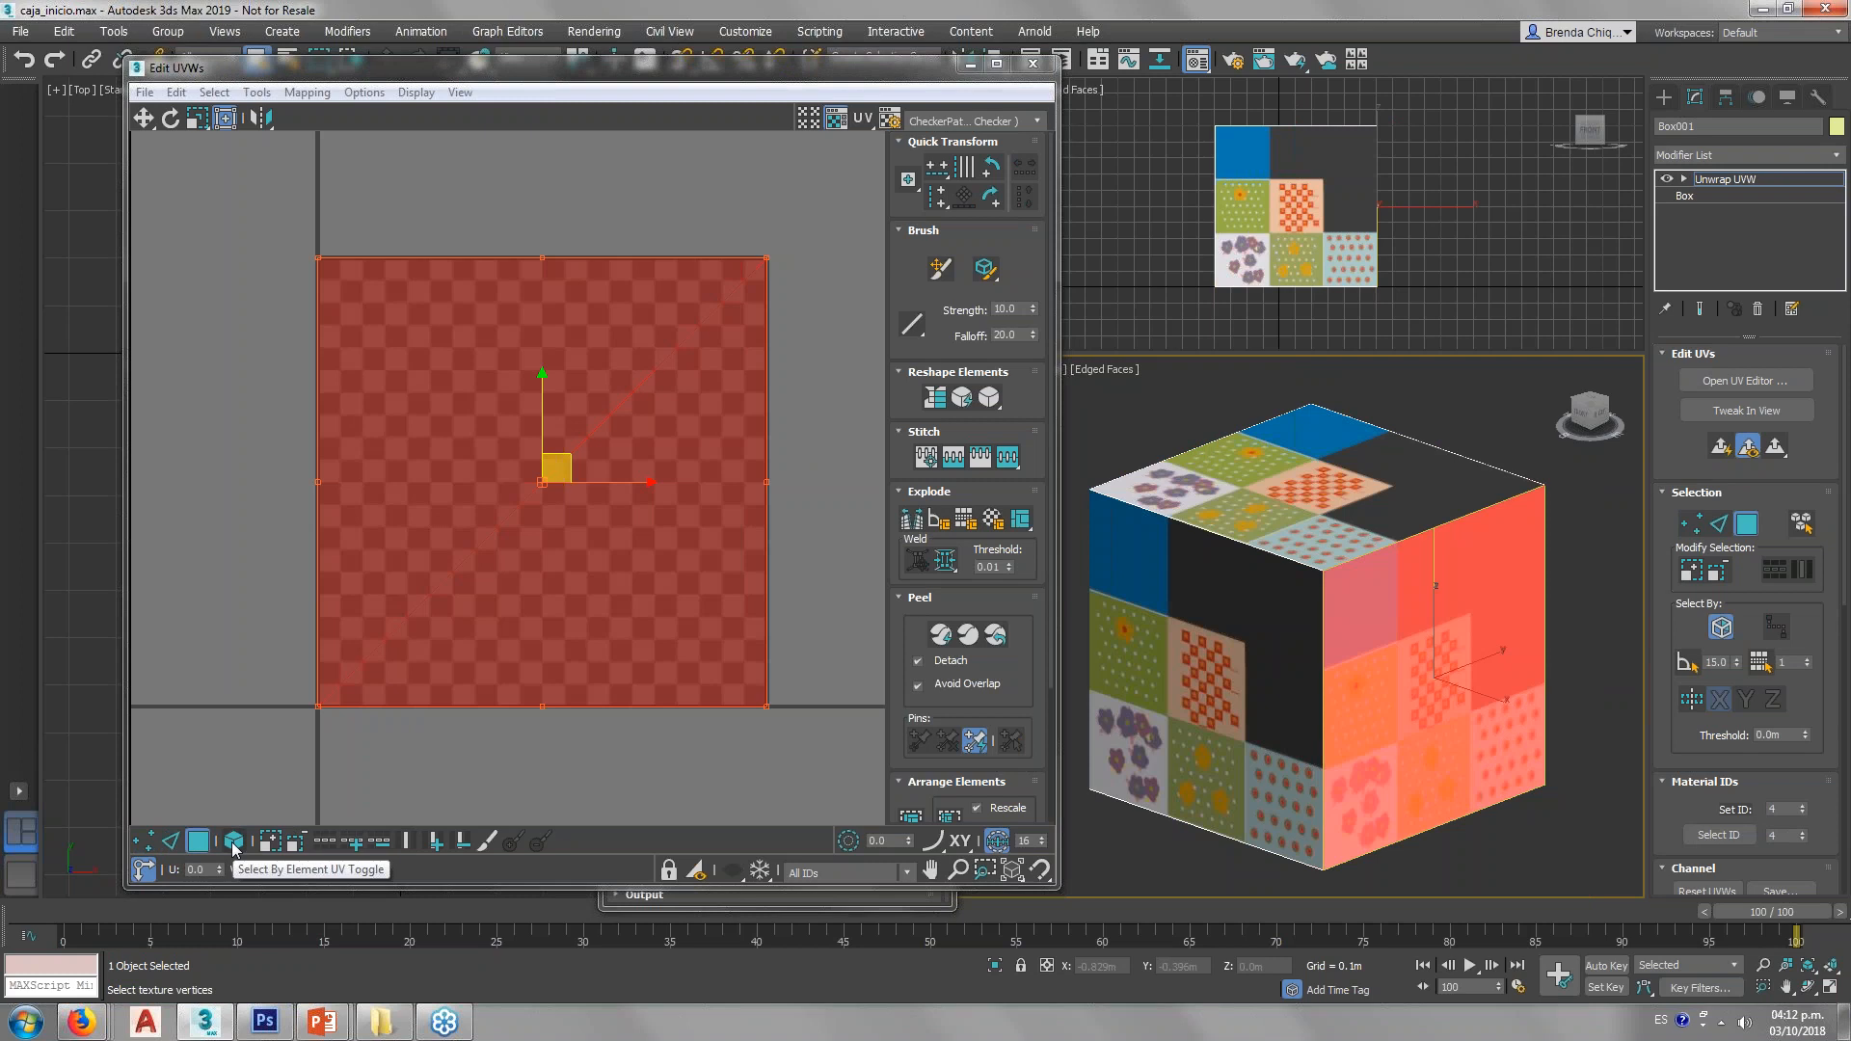
Step: Enable element selection in the UV editor, turn off Ignore Backfacing, and select all the cube's faces, including the hidden ones
left_click(232, 843)
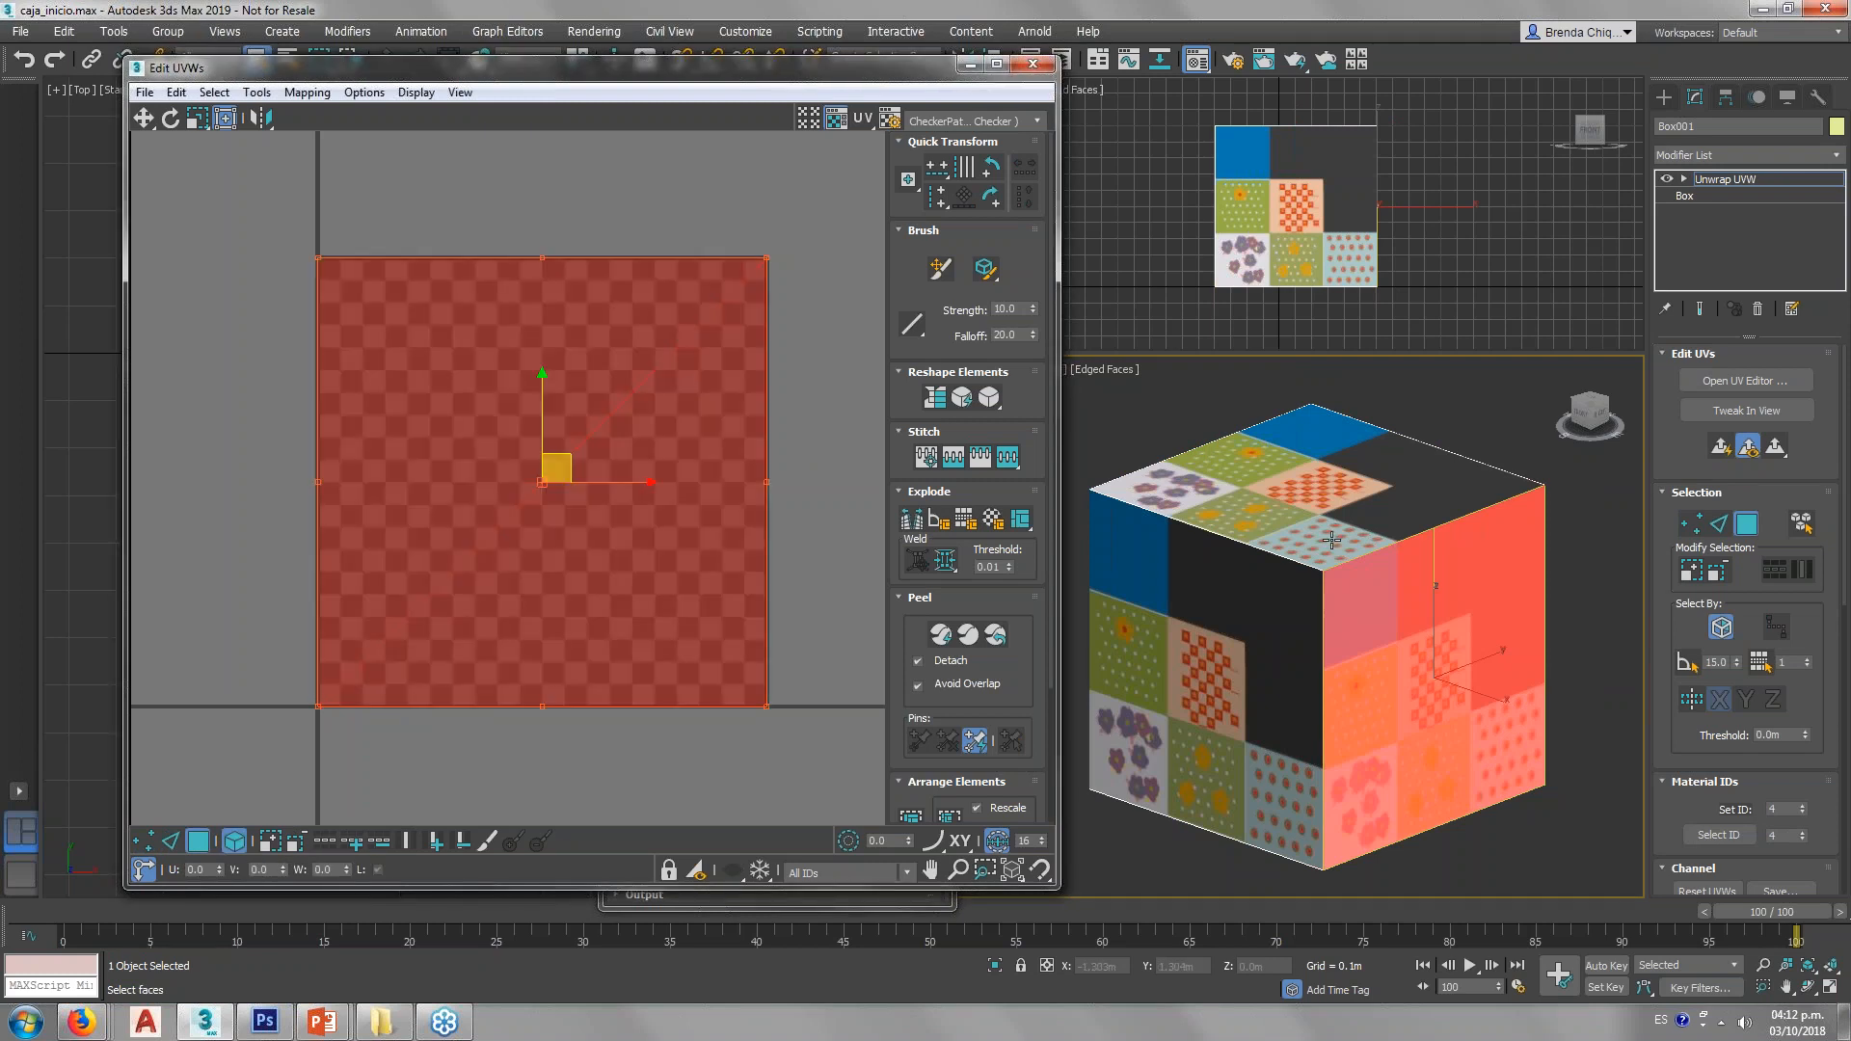
left_click(1331, 540)
scroll(1331, 540, "down", 7)
left_click_drag(1434, 740, 1198, 422)
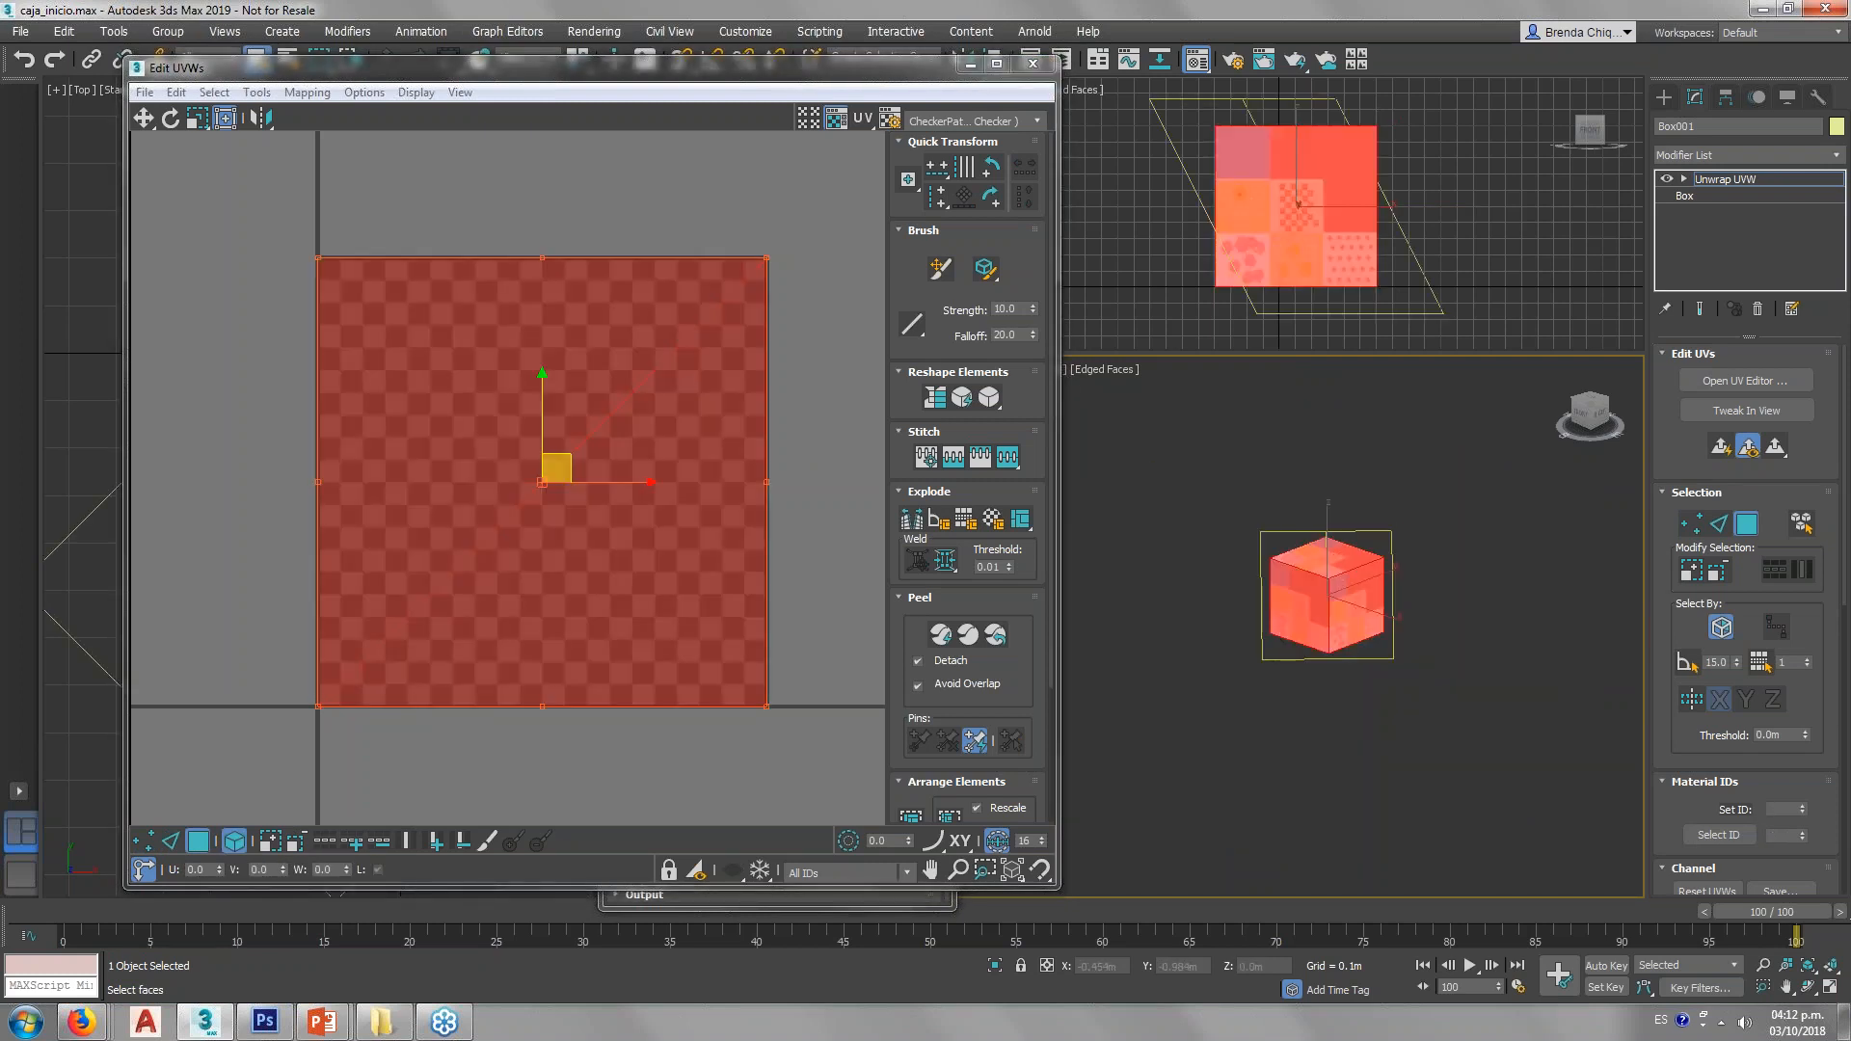
mouse_move(1331, 631)
middle_mouse_down("alt")
mouse_move(1090, 636)
mouse_move(1253, 665)
mouse_move(1321, 636)
mouse_move(1038, 637)
mouse_move(1297, 648)
middle_mouse_up("alt")
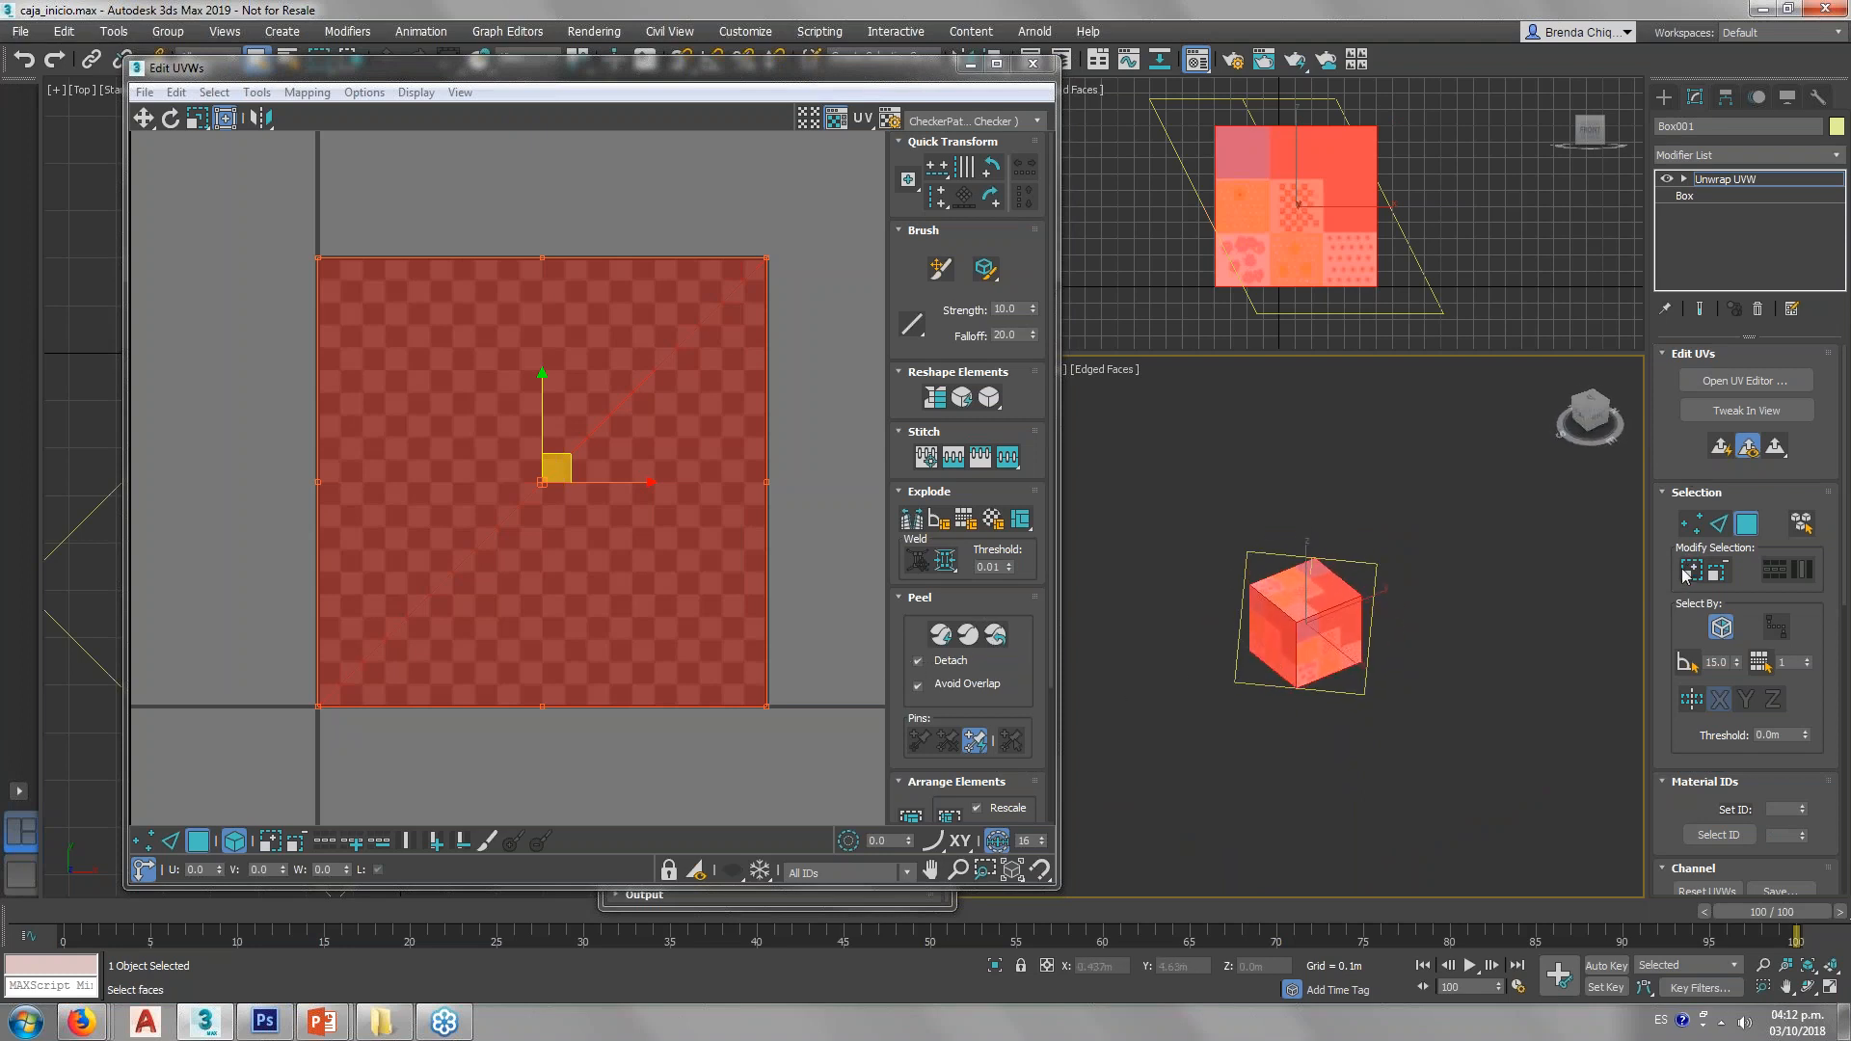
left_click(1724, 637)
left_click_drag(1485, 784, 1099, 459)
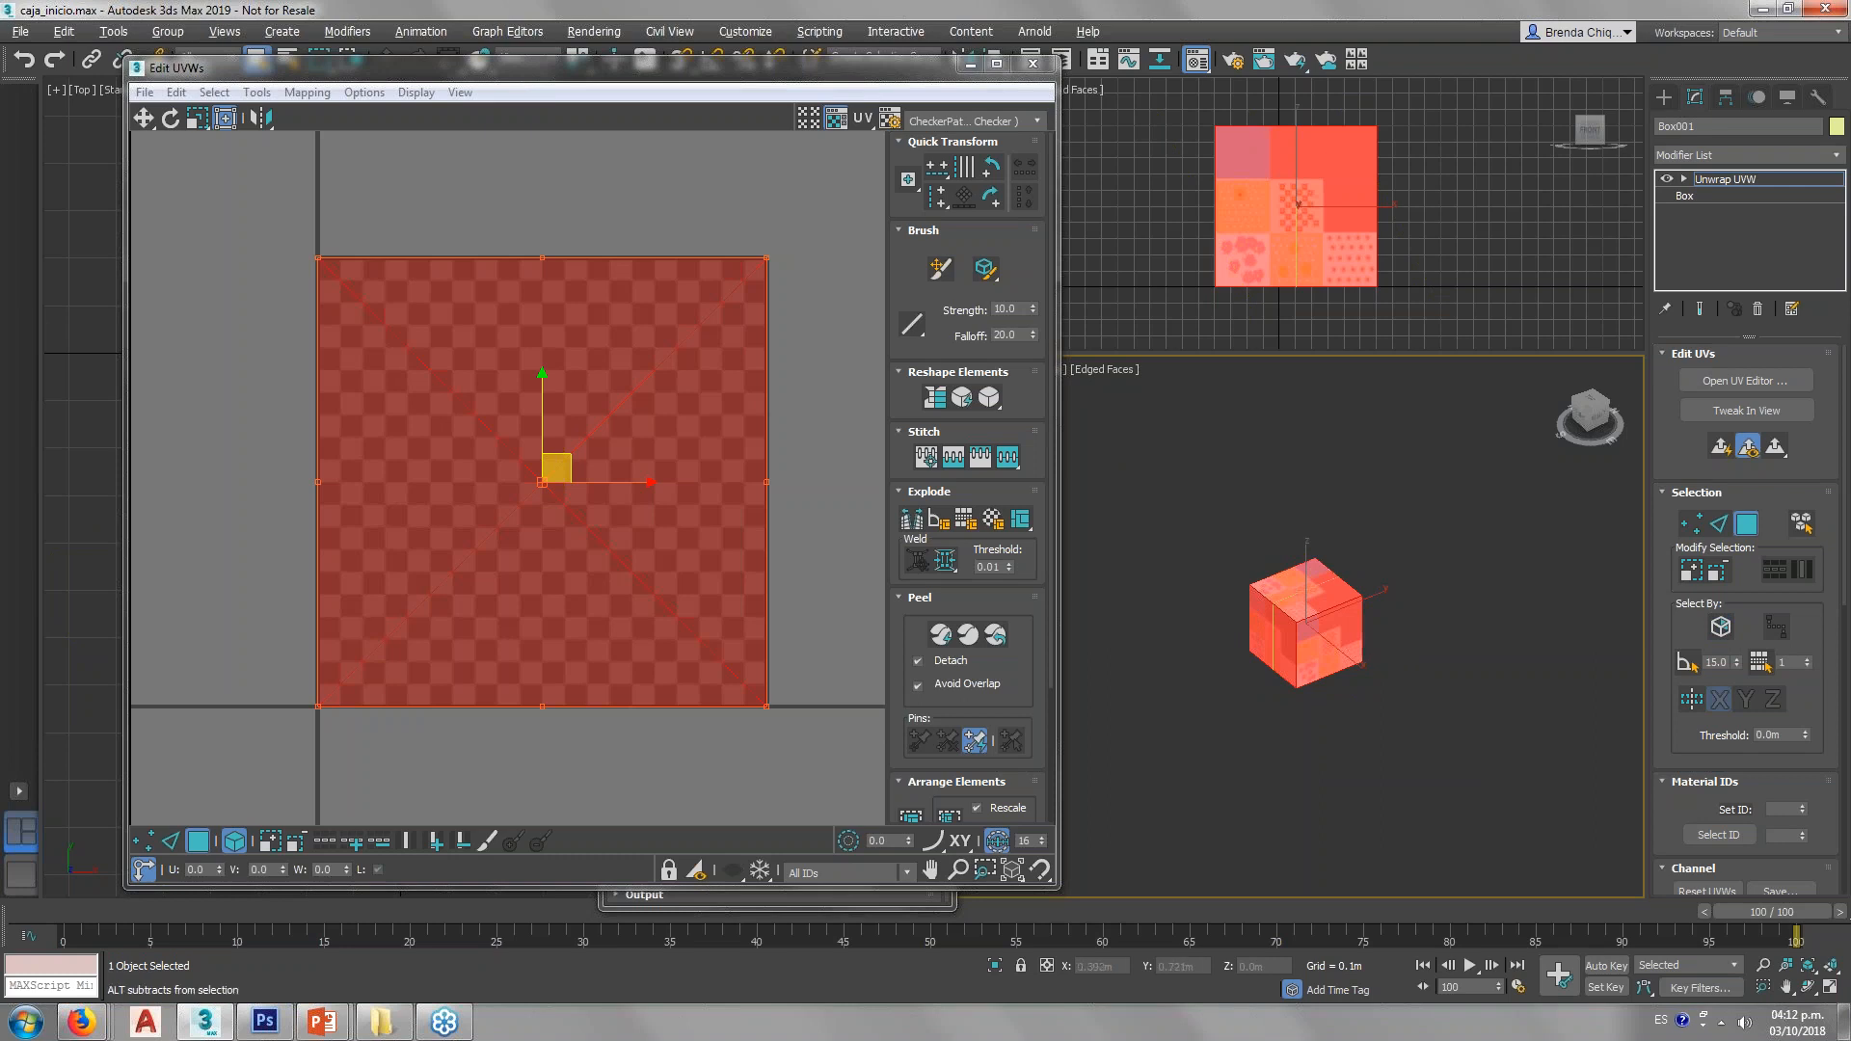
left_click(321, 614)
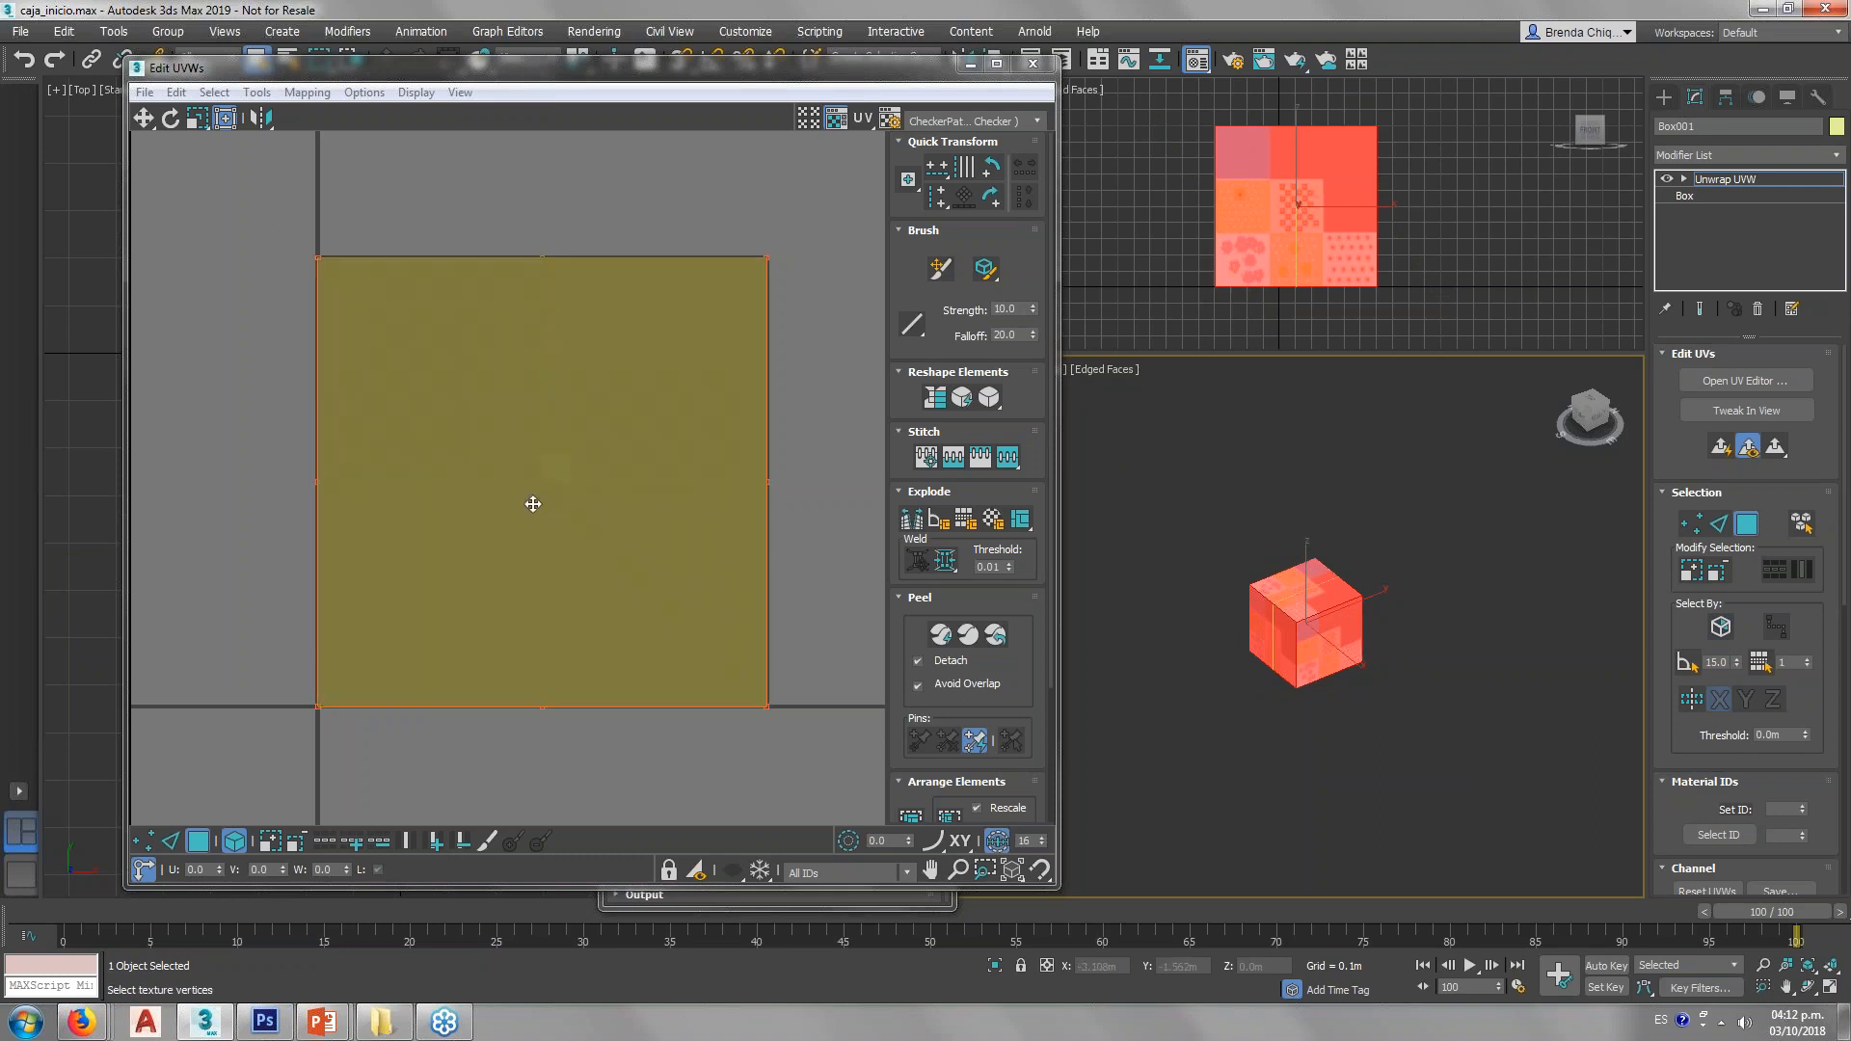
Step: Reselect all the cube's faces and apply Flatten Mapping with the default settings
mouse_move(1386, 661)
middle_mouse_down("alt")
mouse_move(1282, 649)
mouse_move(1407, 627)
mouse_move(1395, 652)
middle_mouse_up("alt")
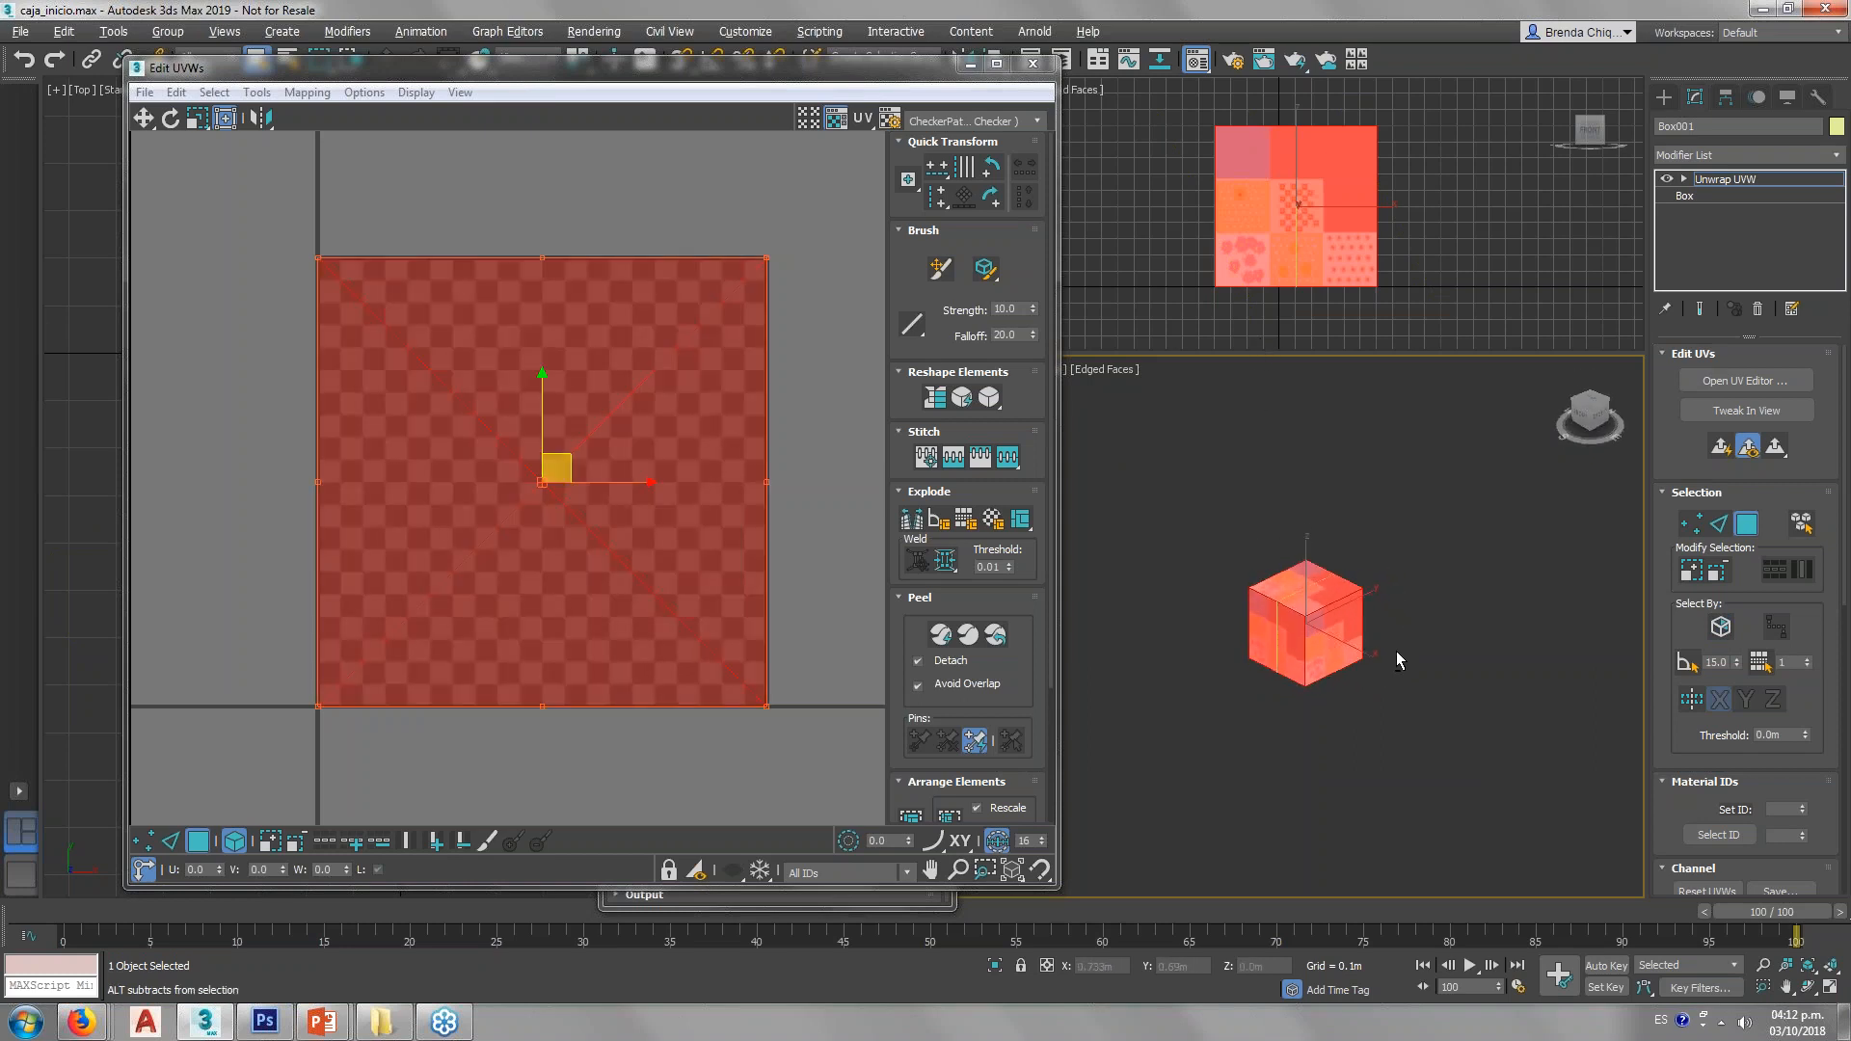
scroll(1334, 615, "up", 4)
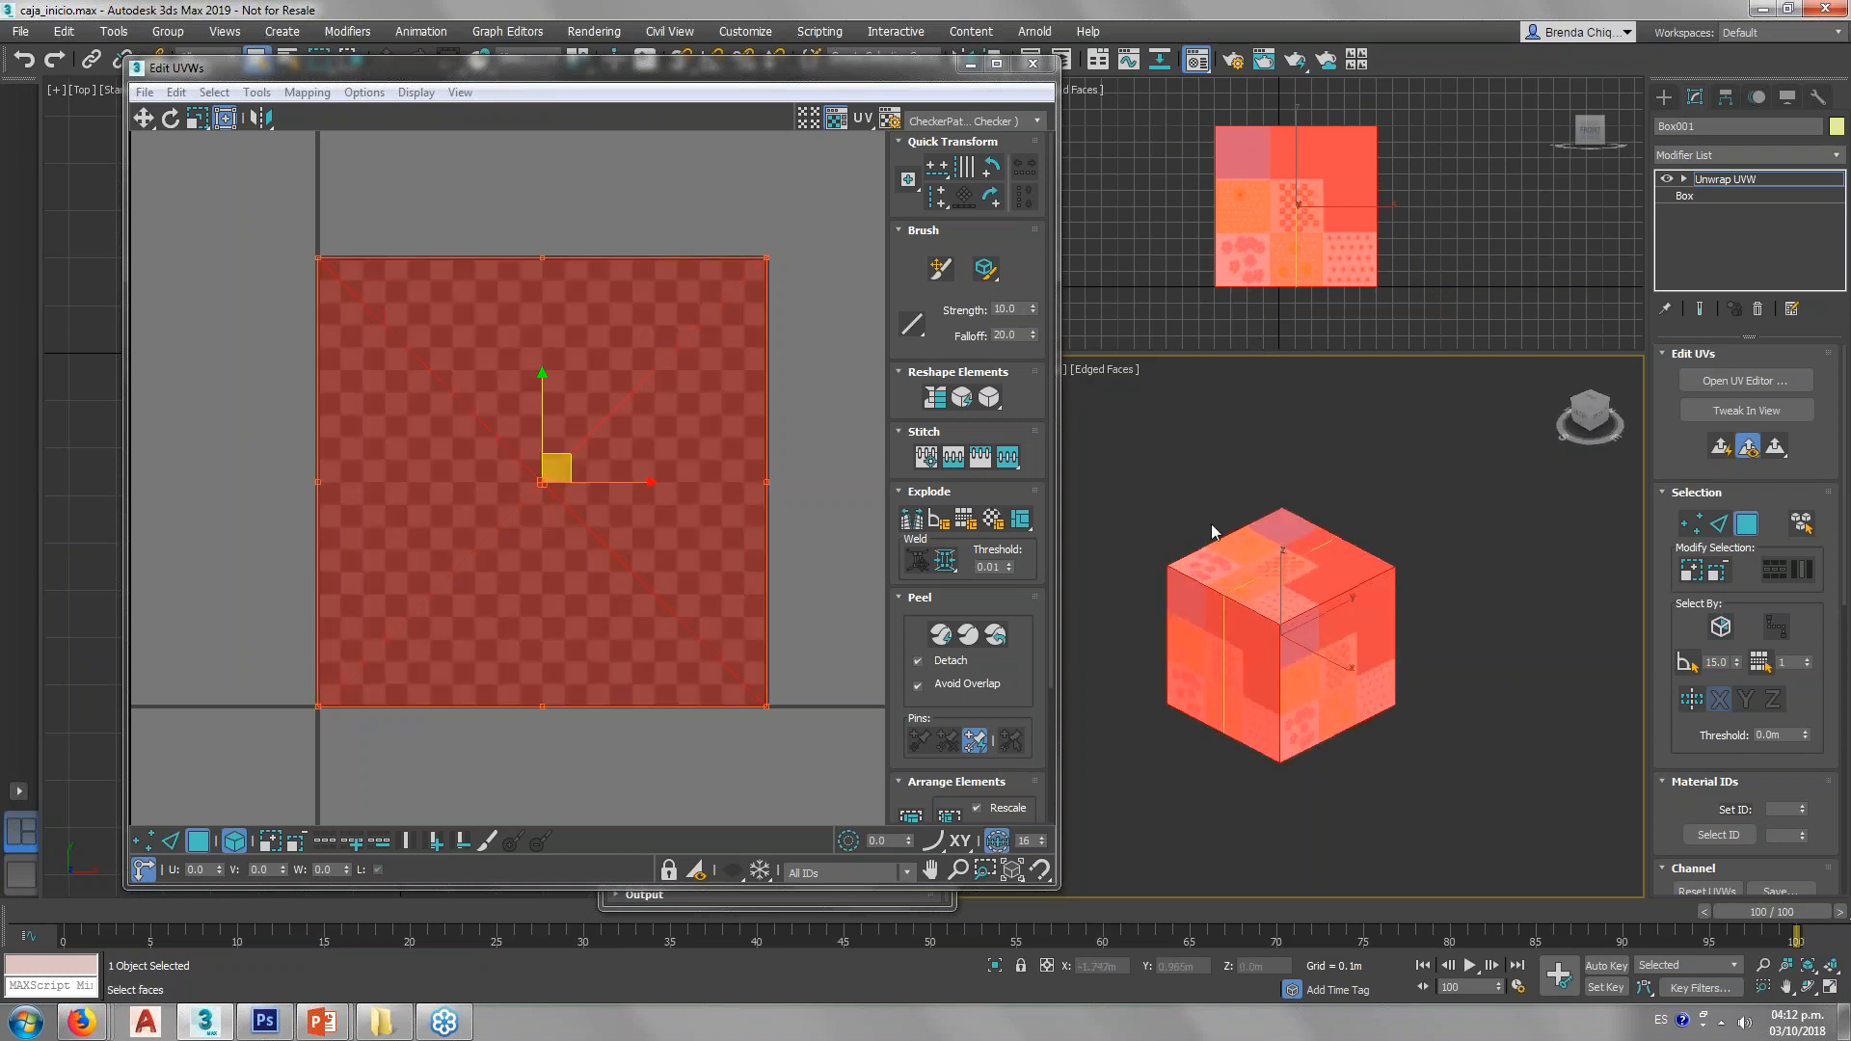
left_click(1187, 467)
scroll(1271, 584, "up", 4)
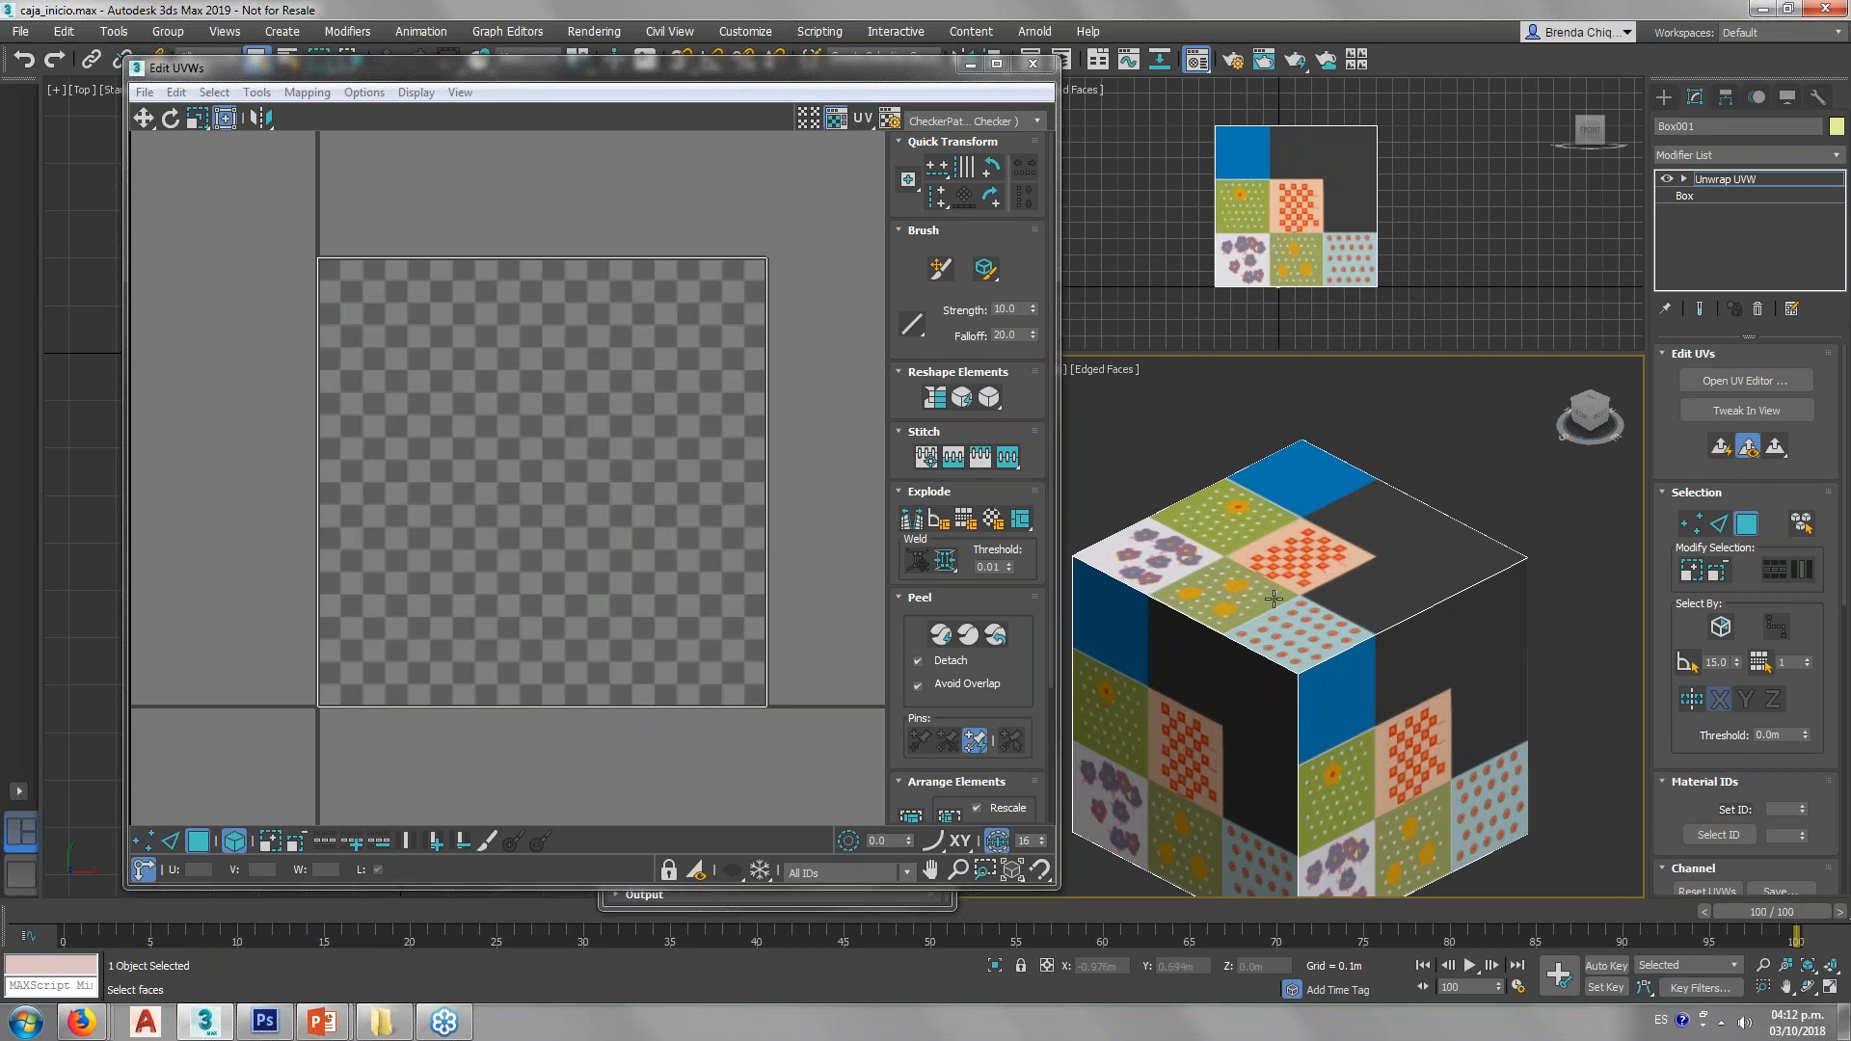
scroll(1333, 569, "down", 5)
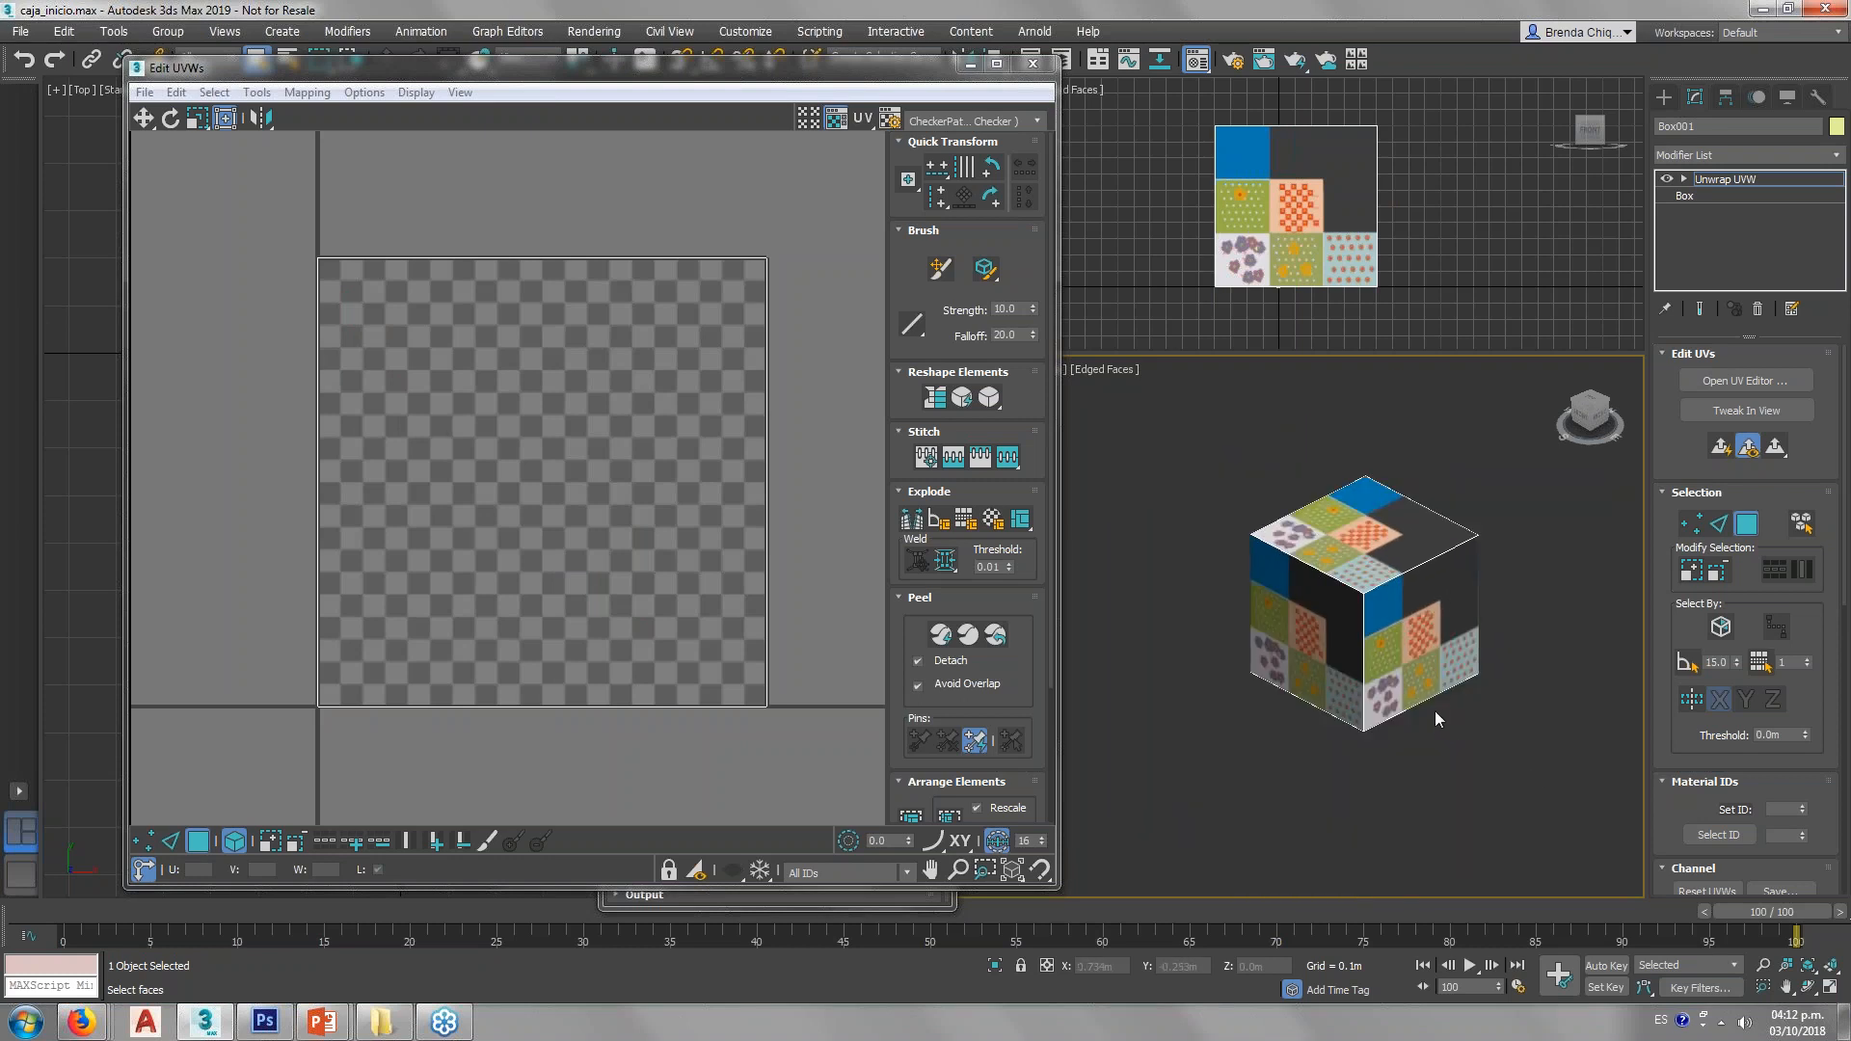
left_click_drag(1521, 766, 1172, 415)
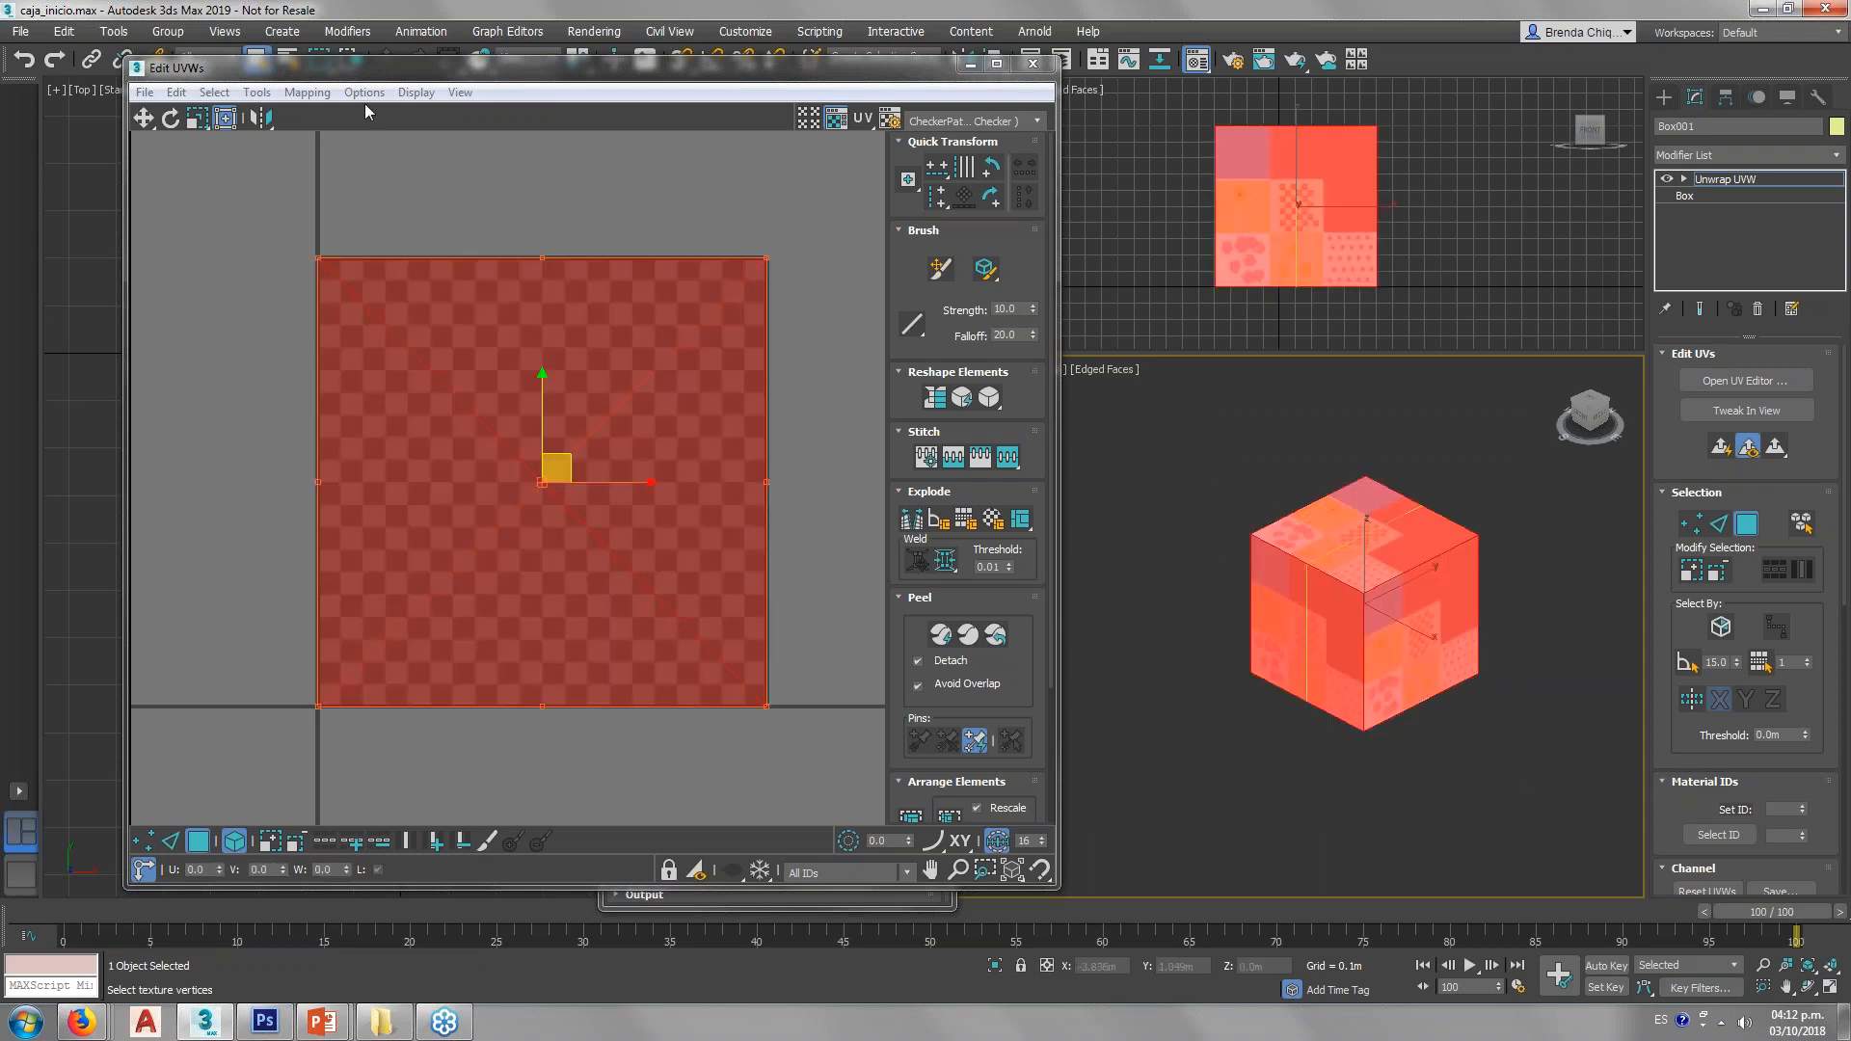
left_click(307, 92)
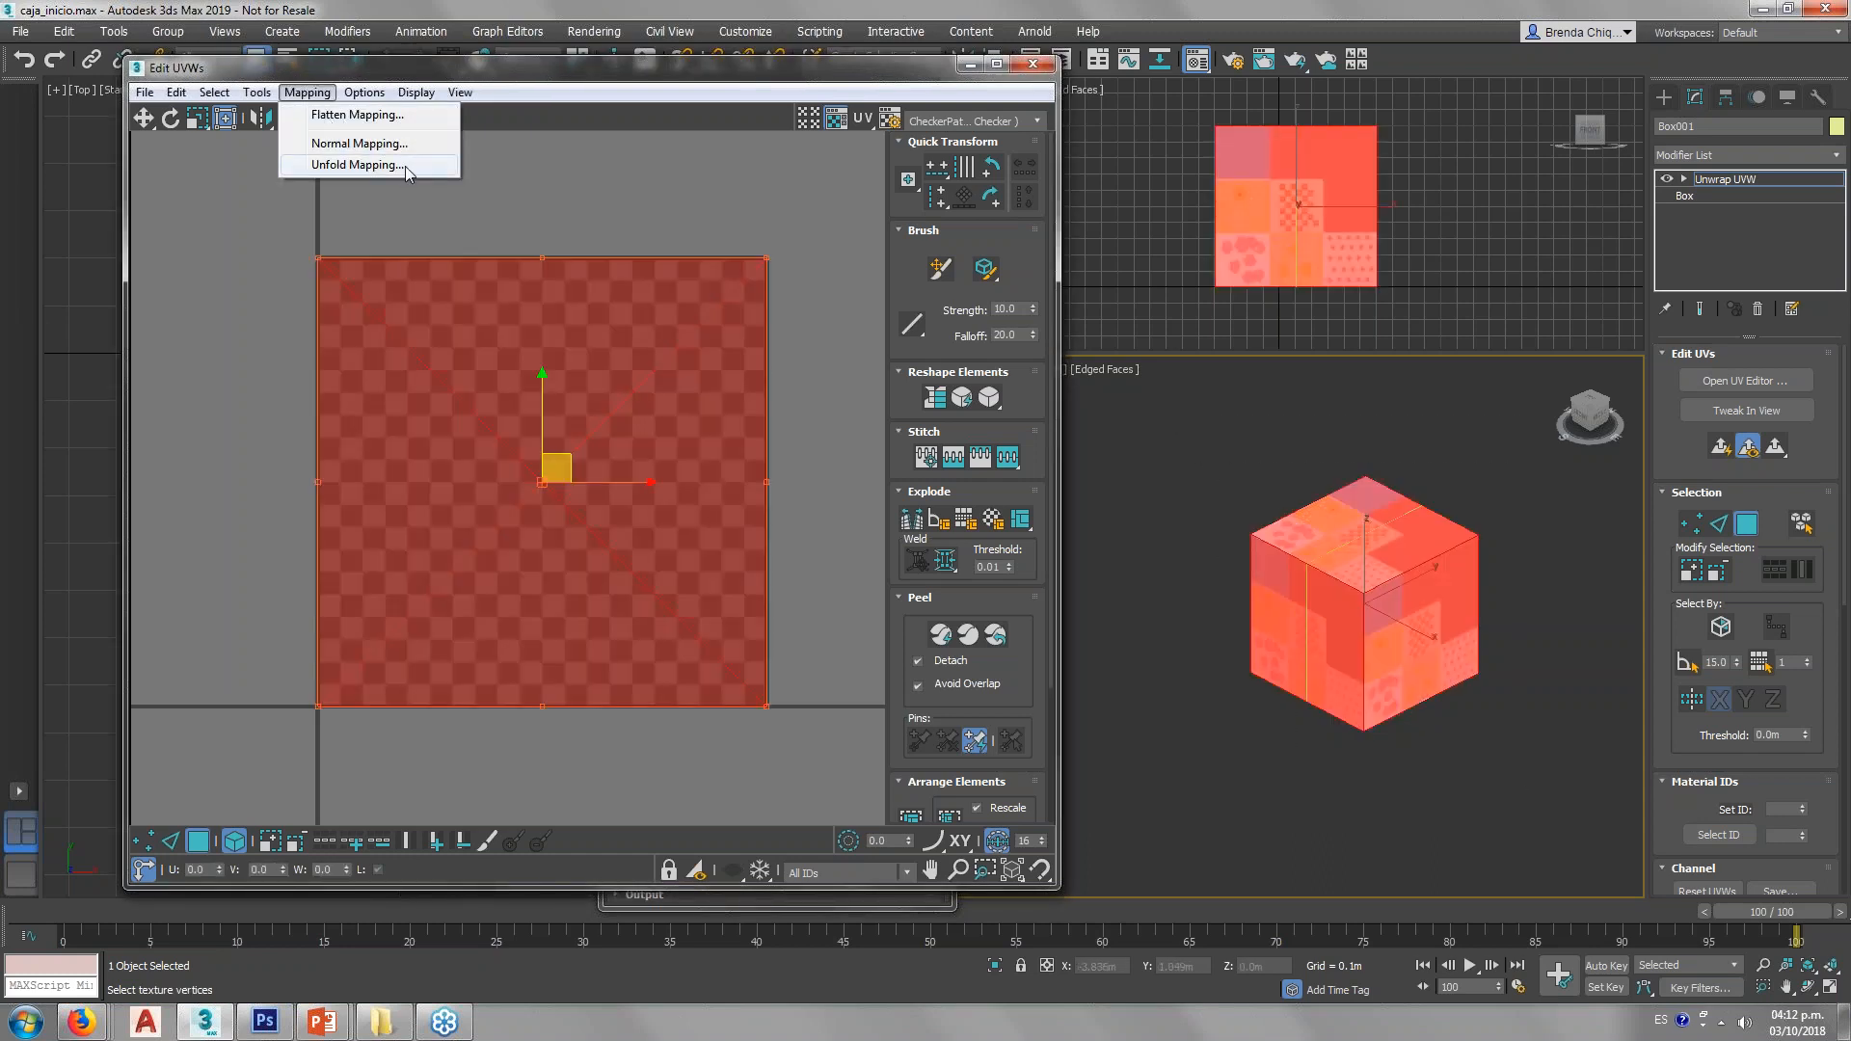
left_click(384, 119)
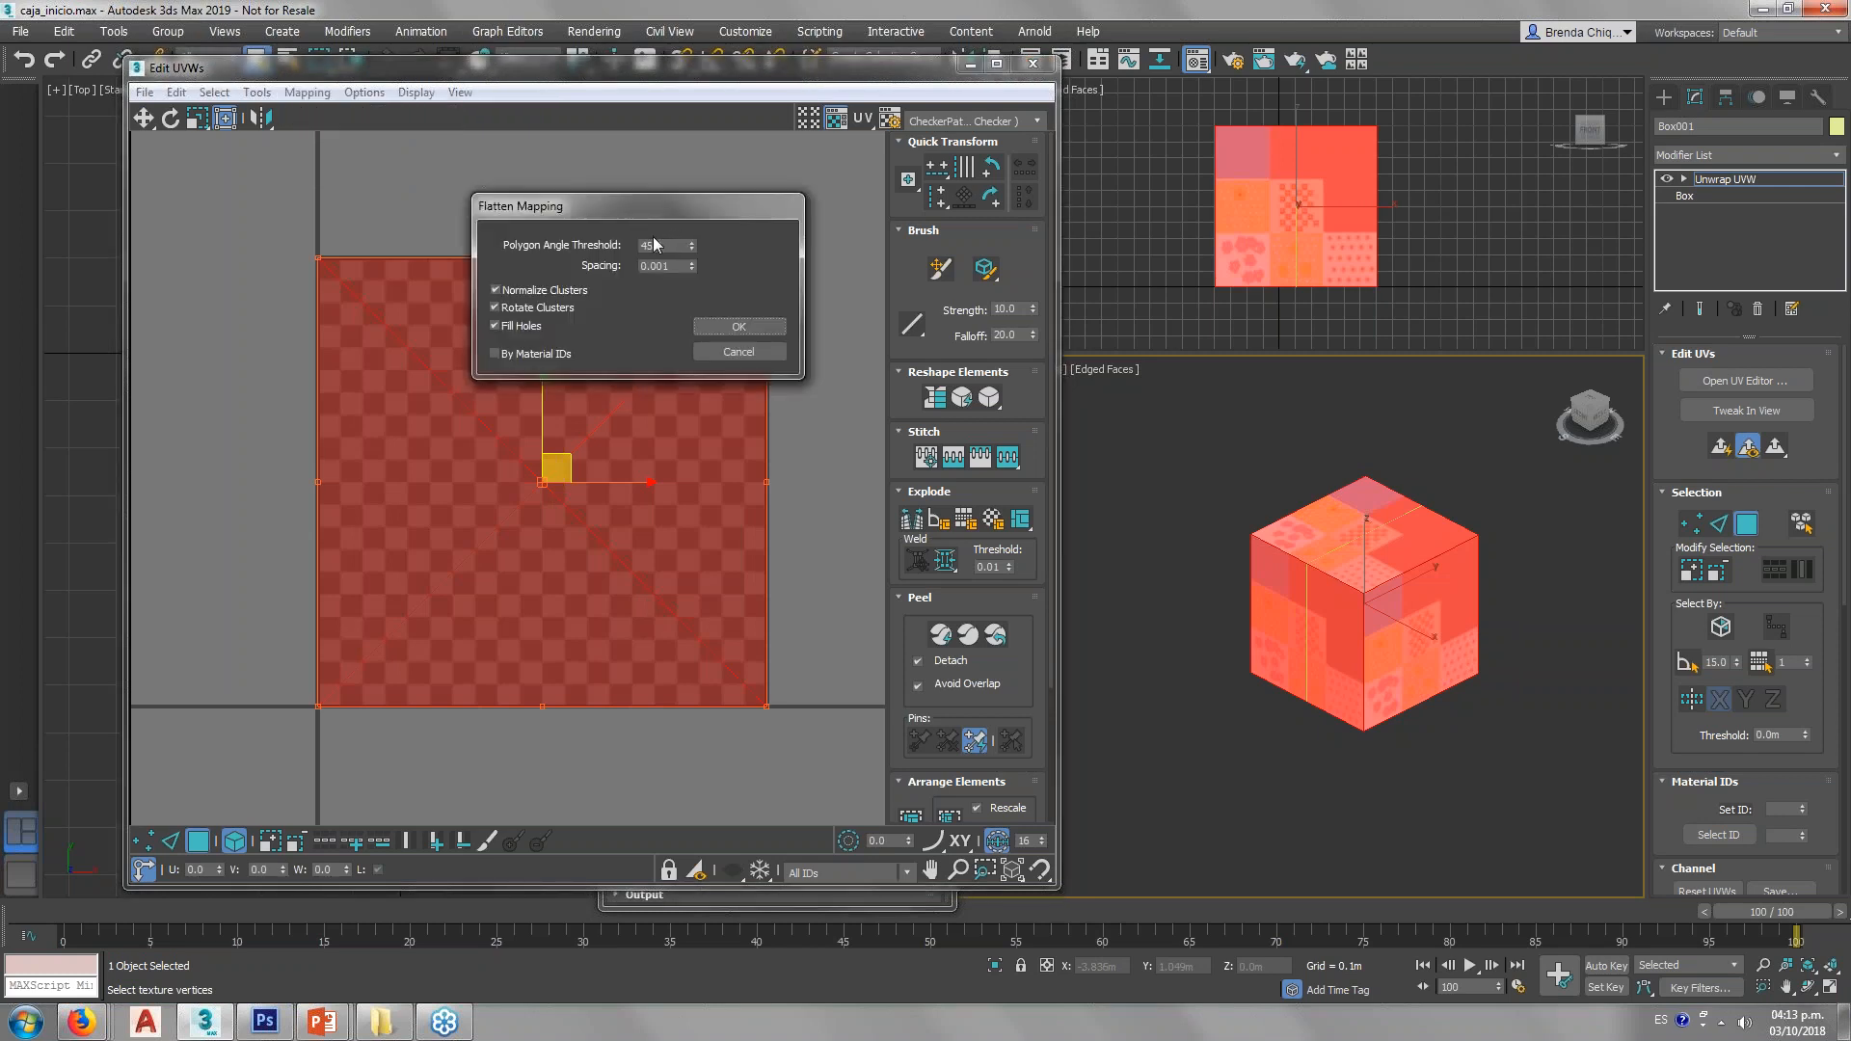
left_click(736, 326)
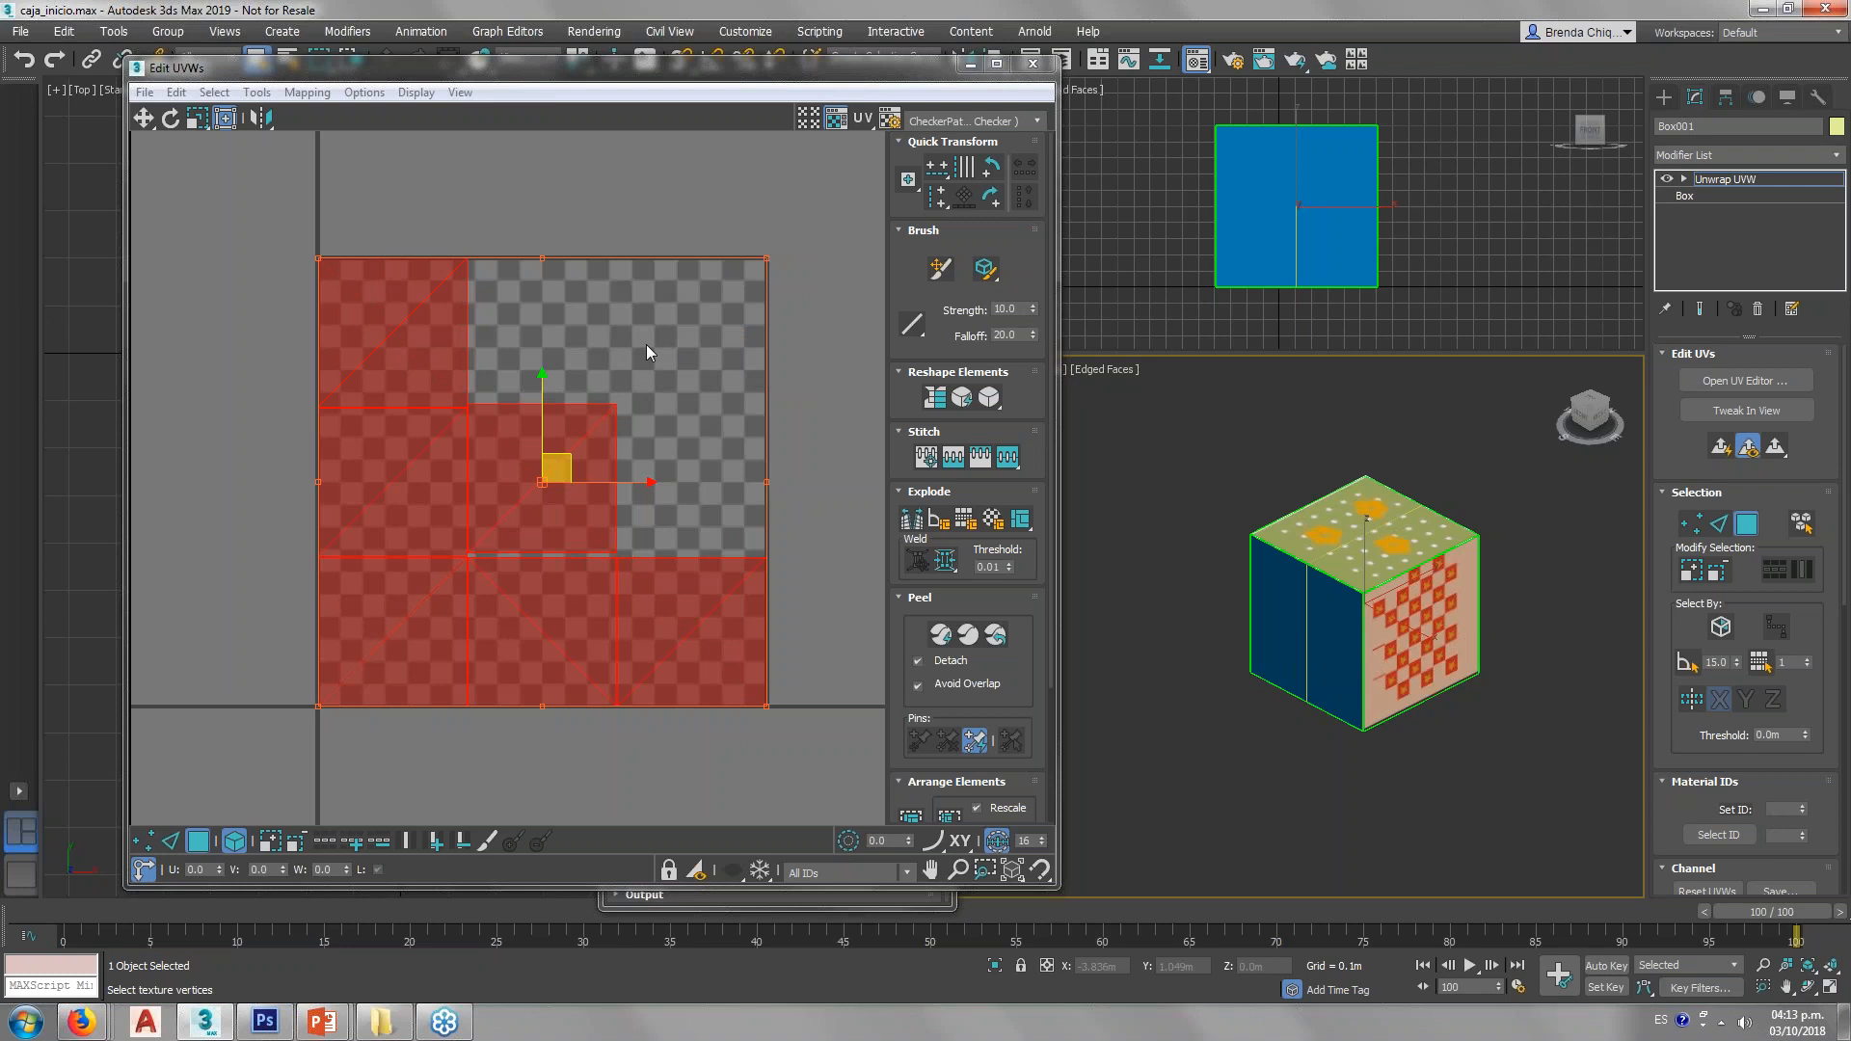
Step: Select the flattened UV squares one at a time and examine which cube face each belongs to
left_click(392, 330)
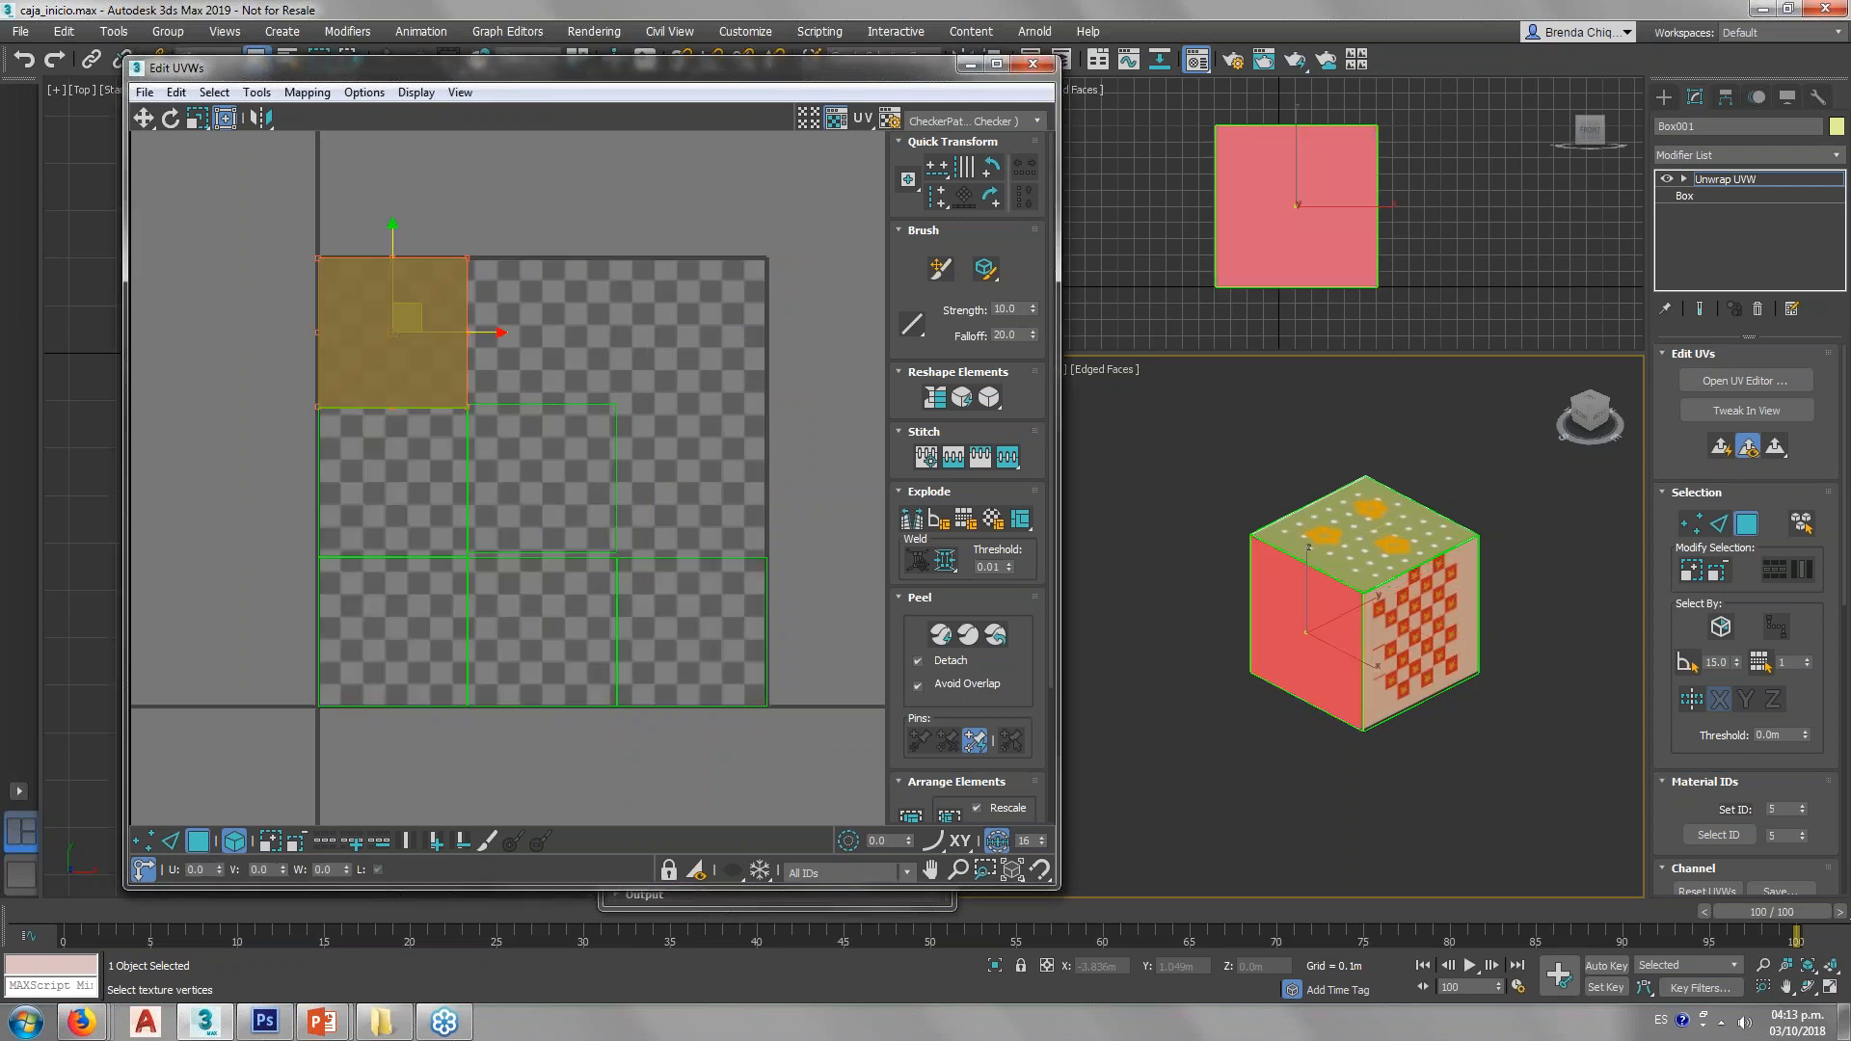
left_click(542, 479)
left_click(542, 626)
left_click(392, 628)
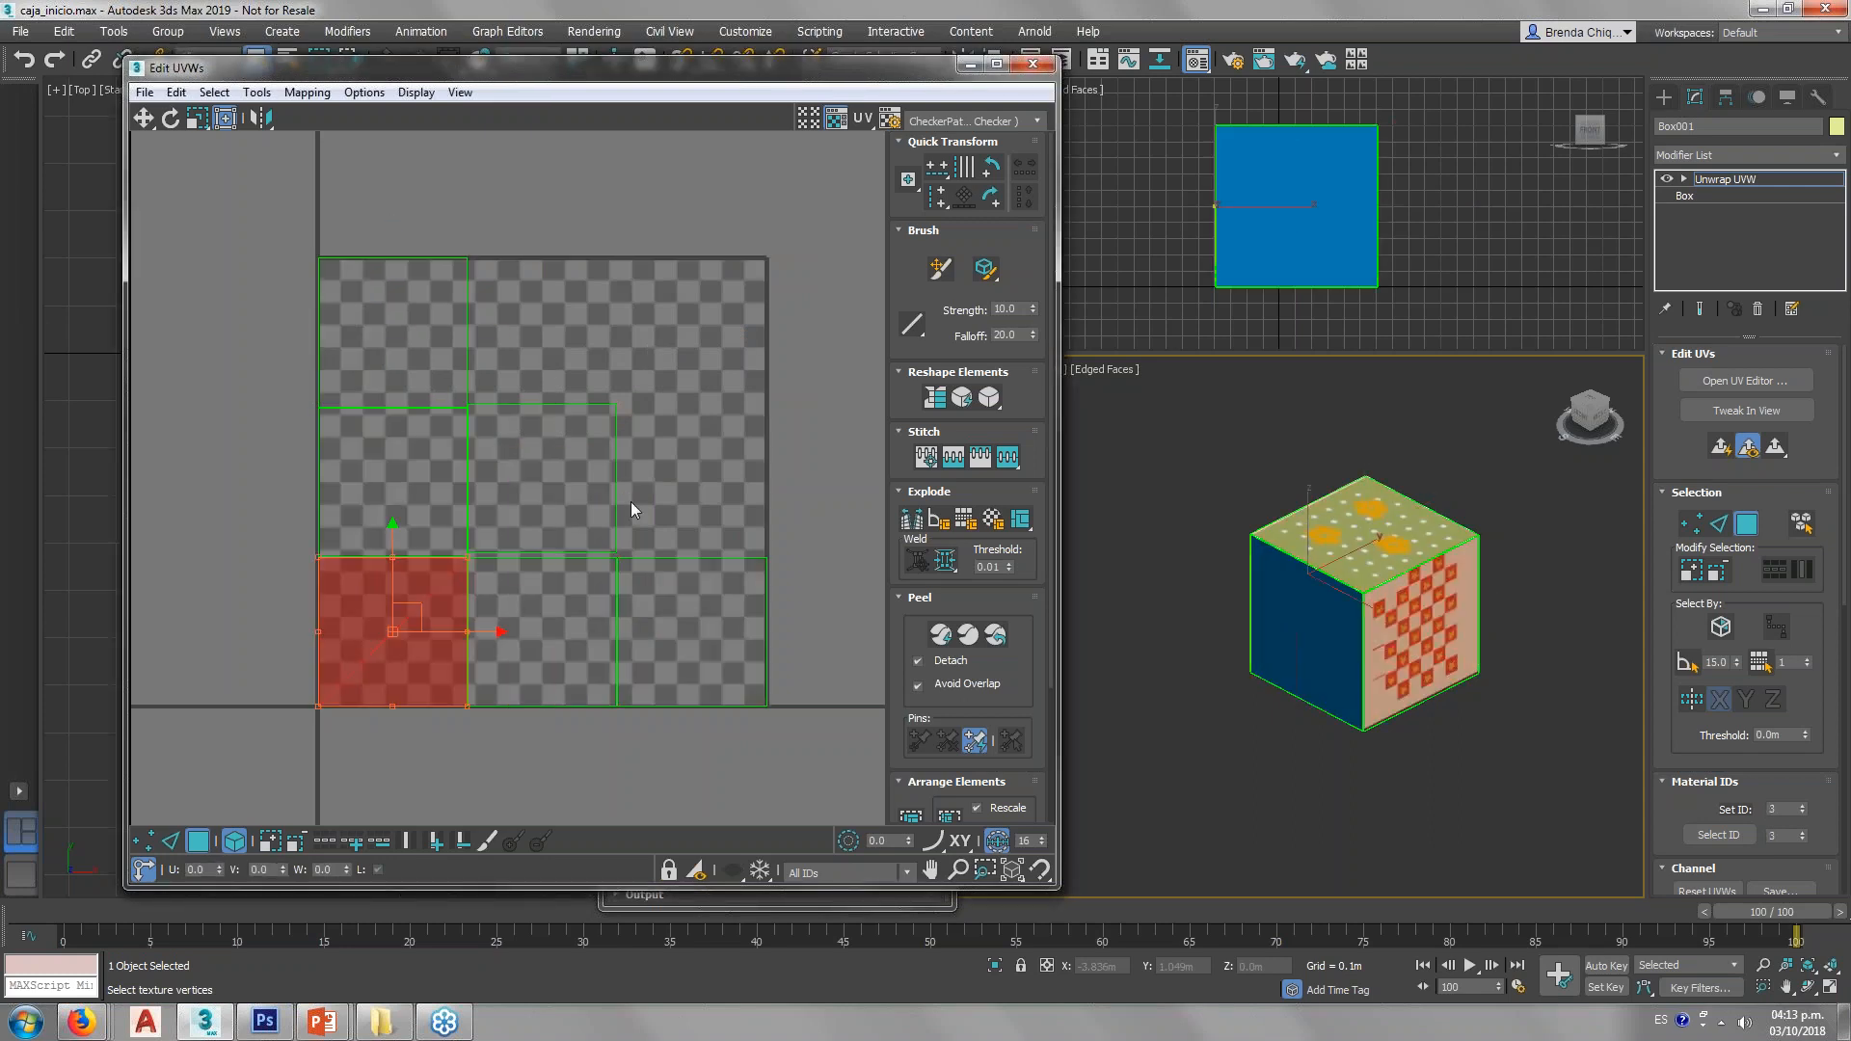
left_click(538, 415)
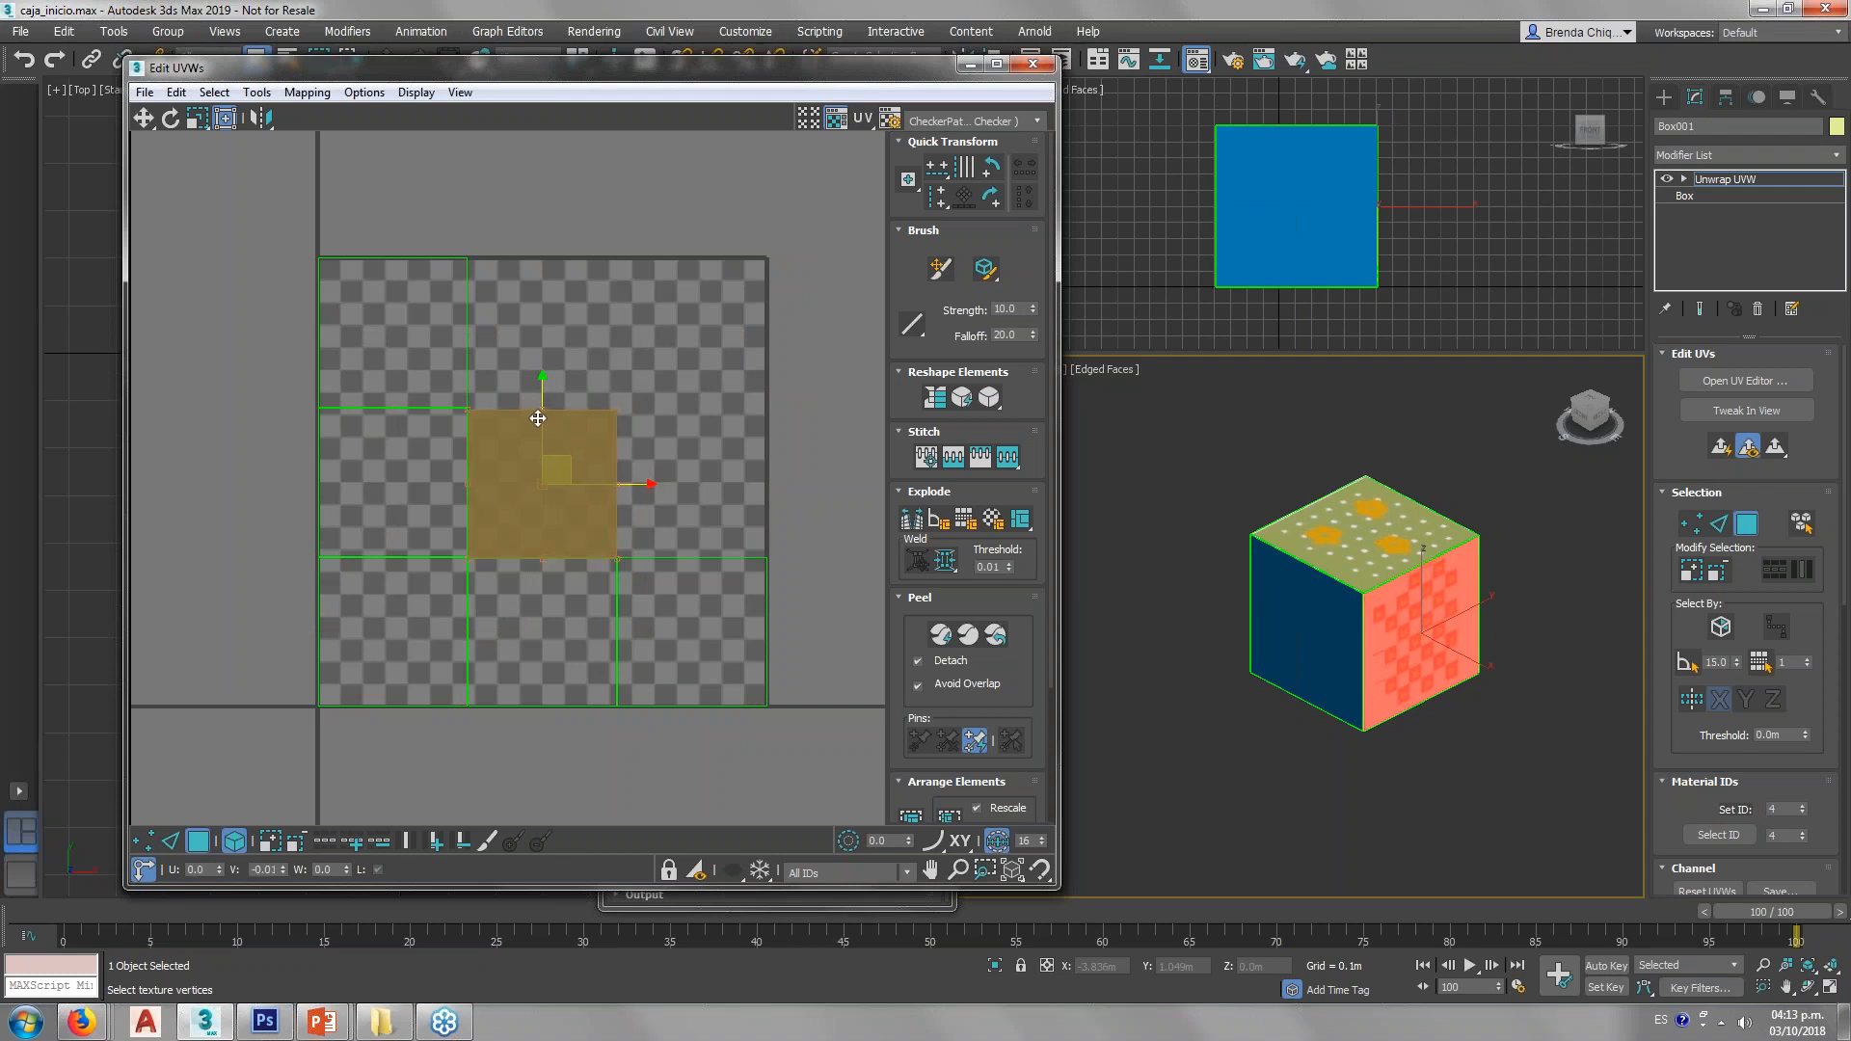
left_click(538, 415)
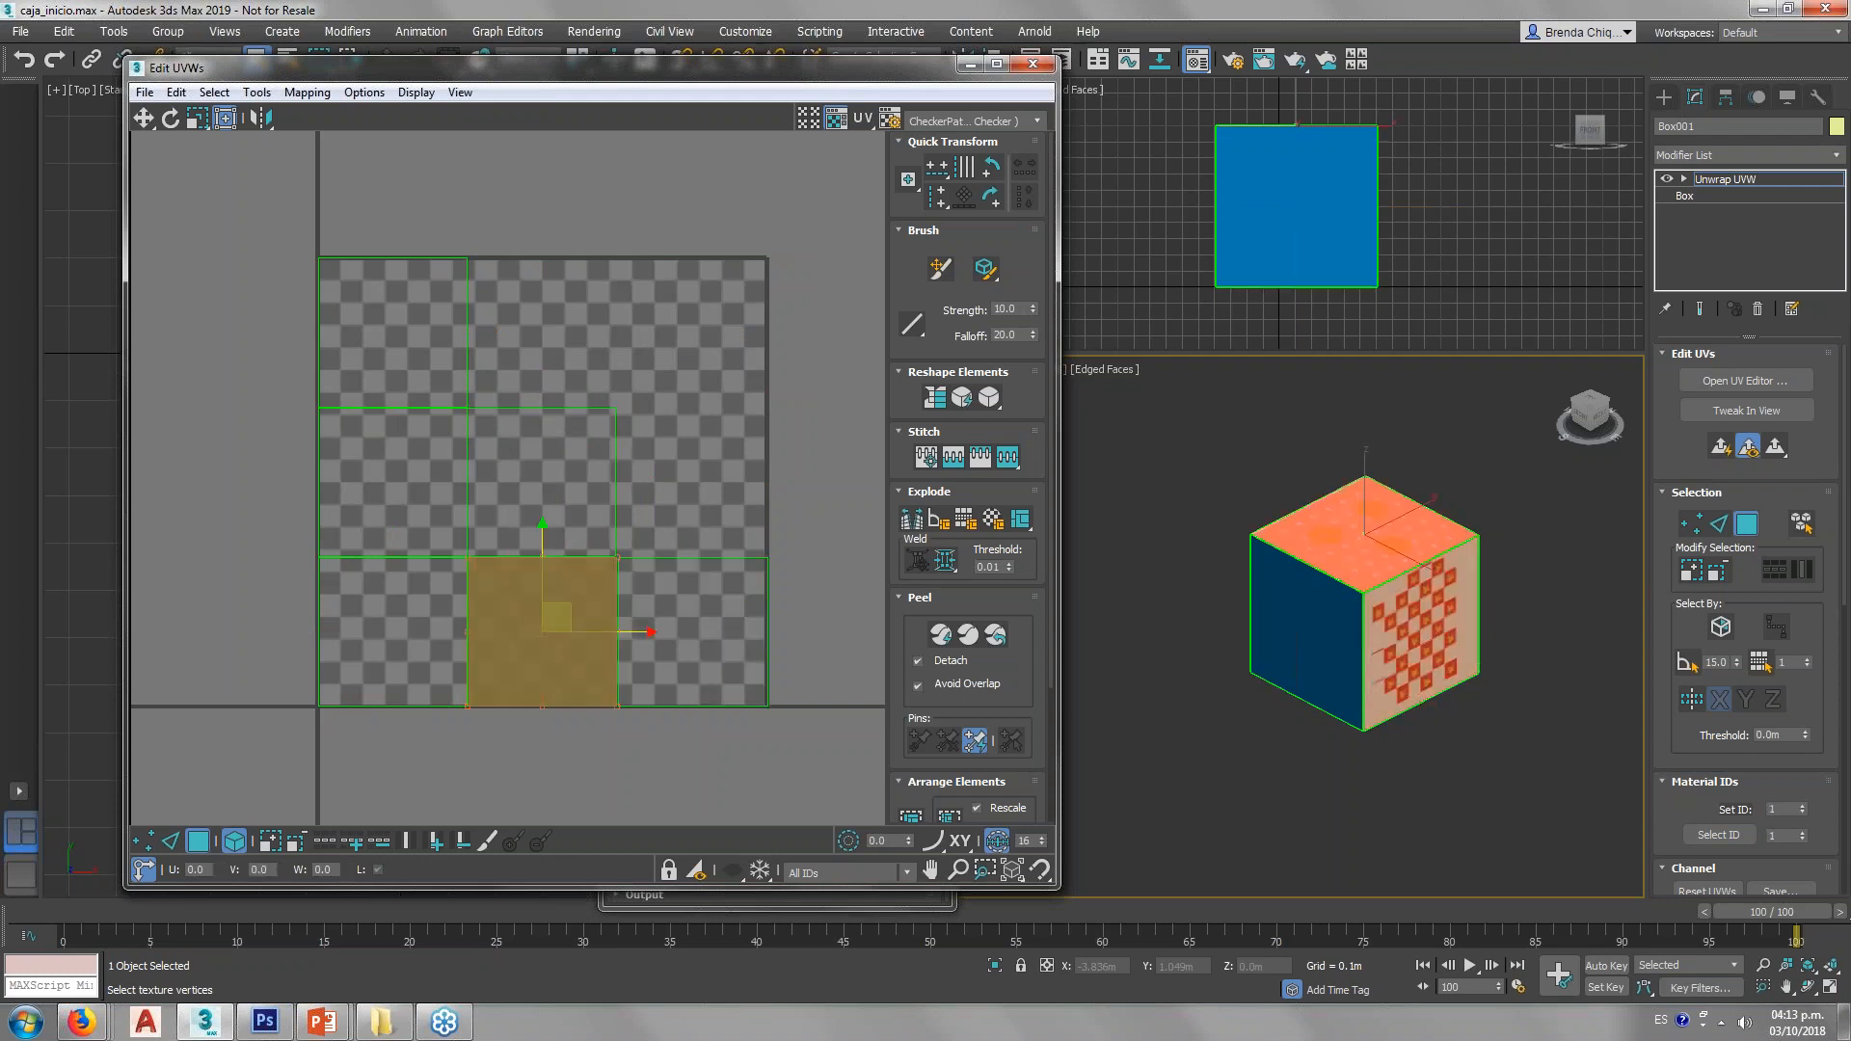
left_click(393, 481)
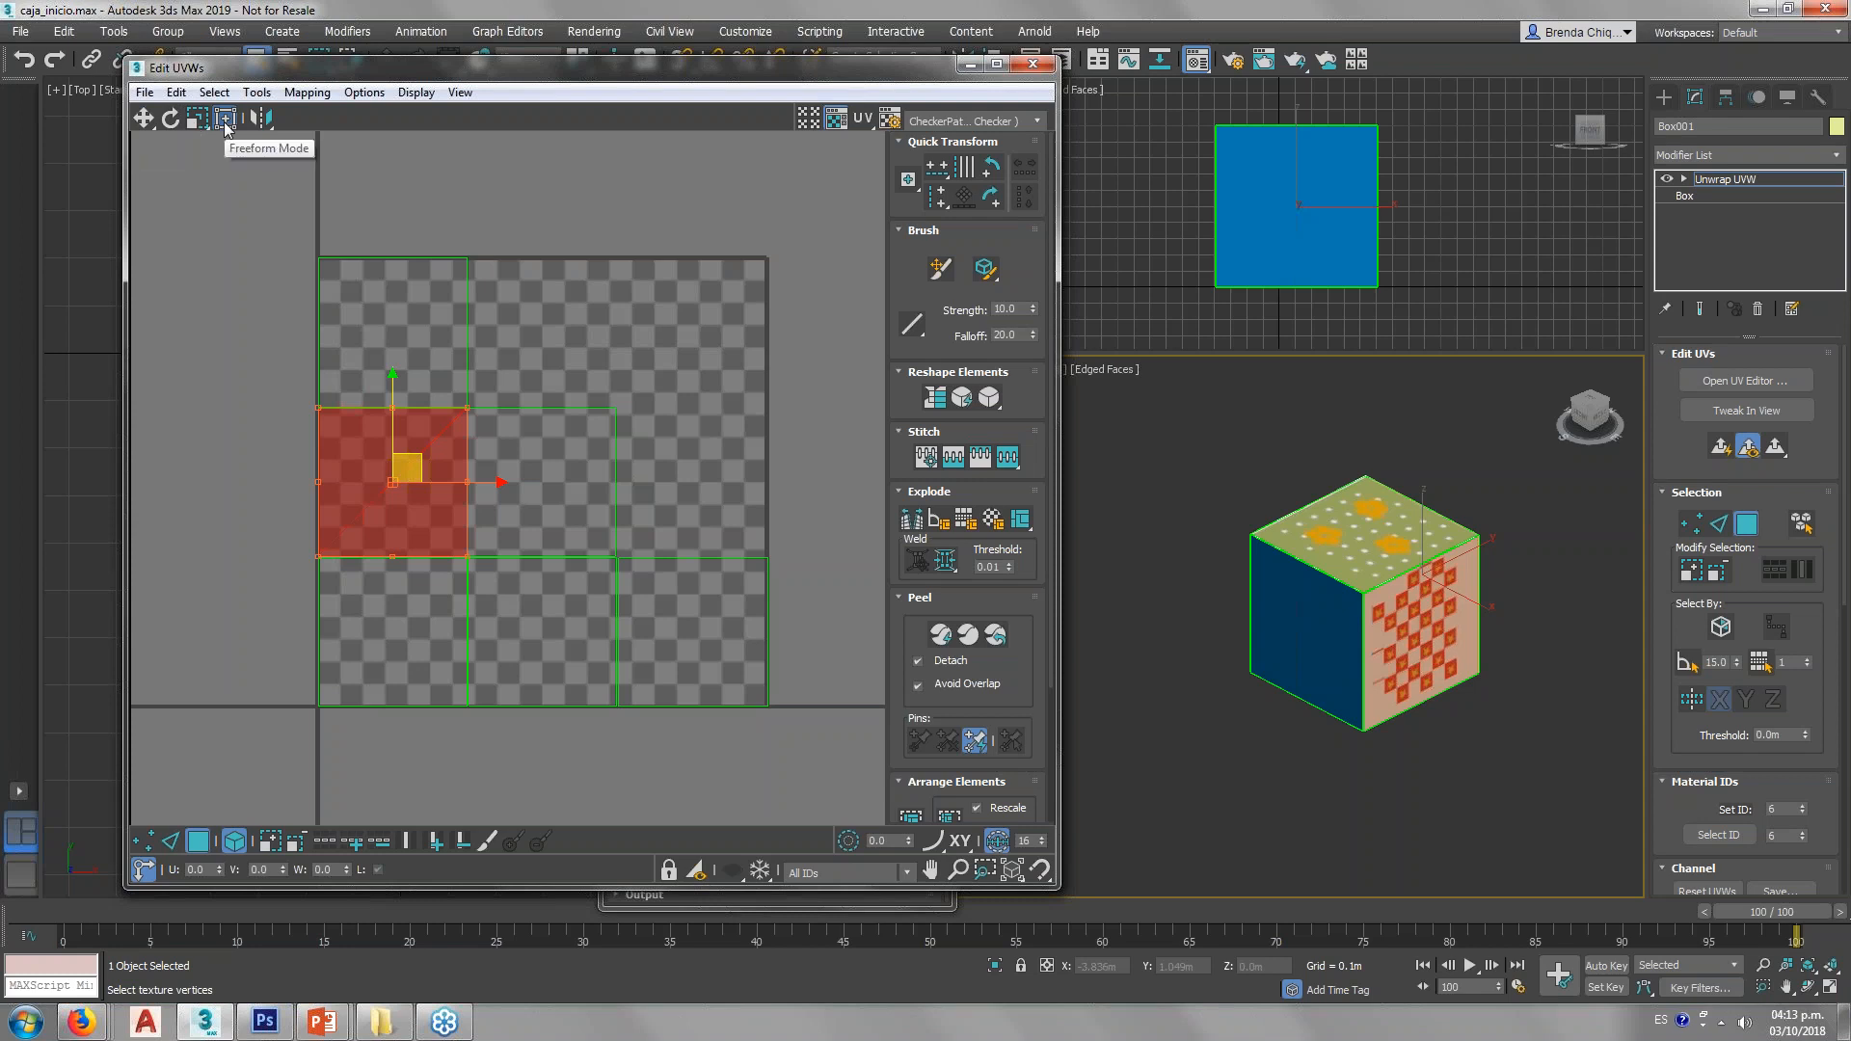
Step: Compare the centre and upper-left UV squares with their faces on the cube, and inspect the cube's other sides
left_click(429, 384)
left_click(583, 470)
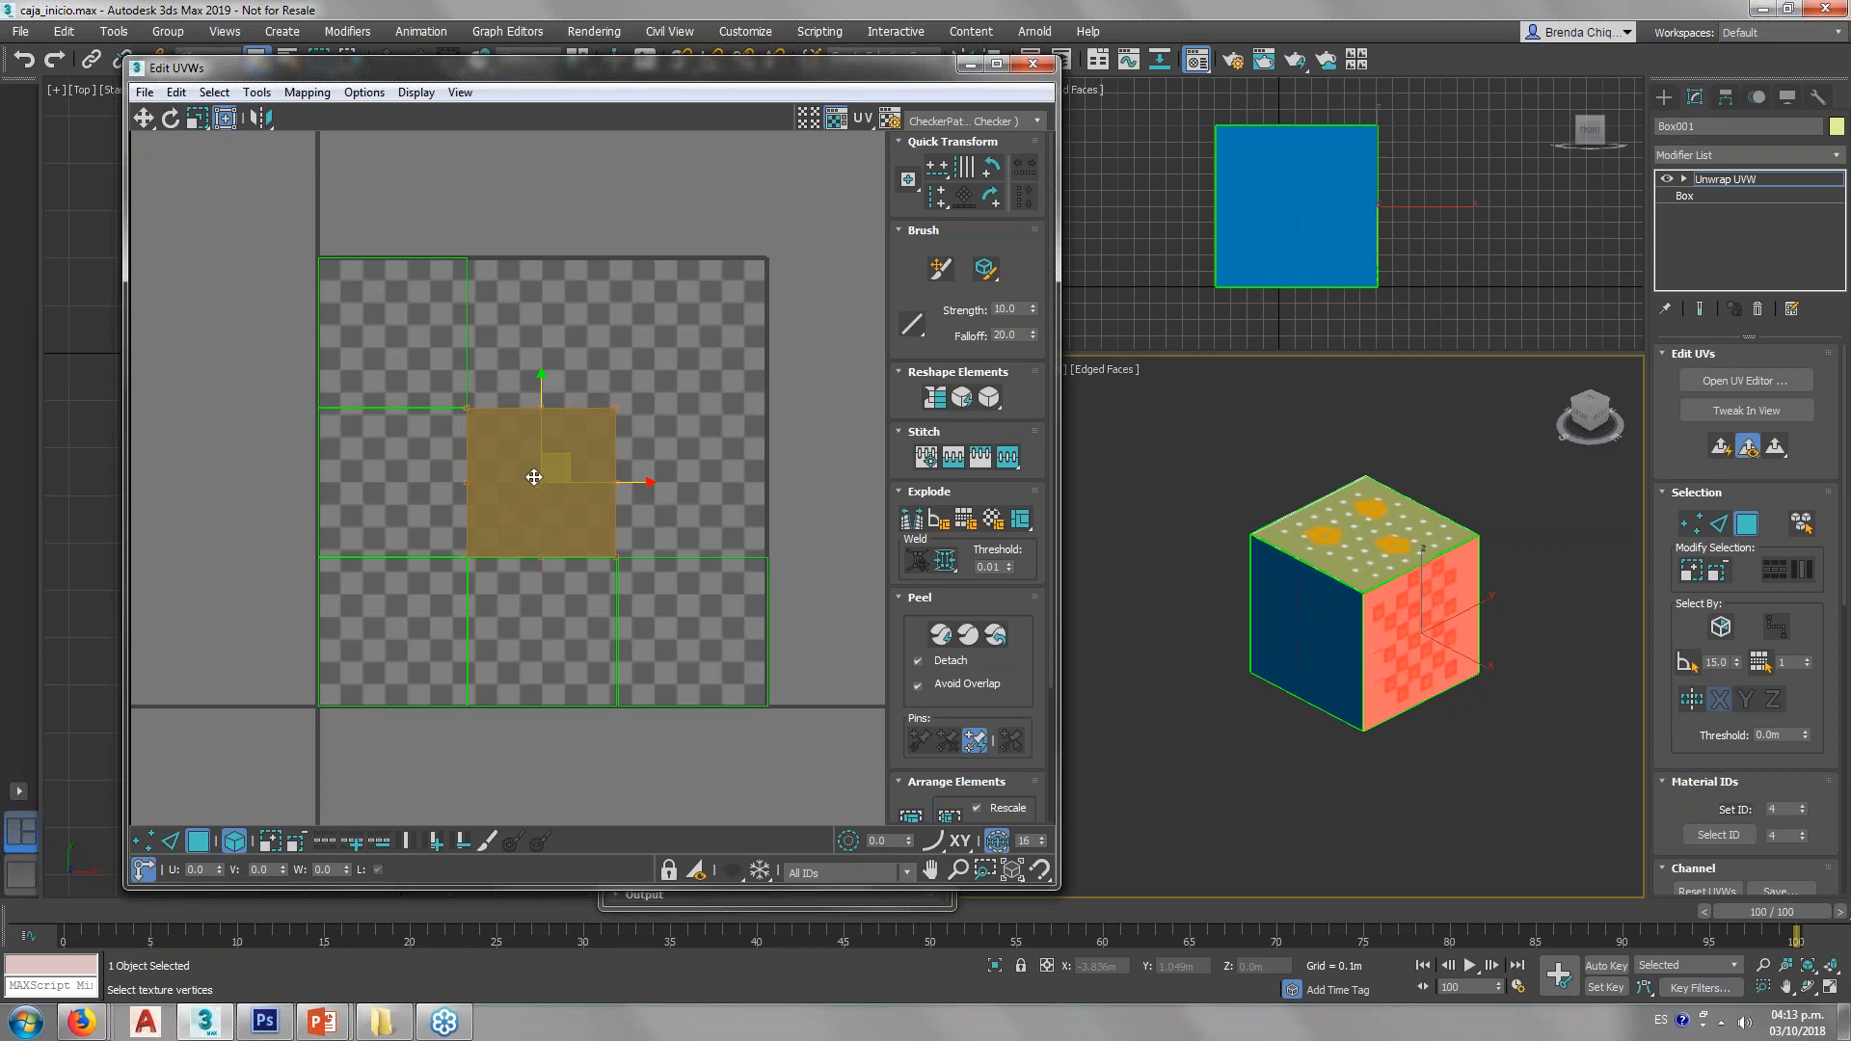
left_click(356, 299)
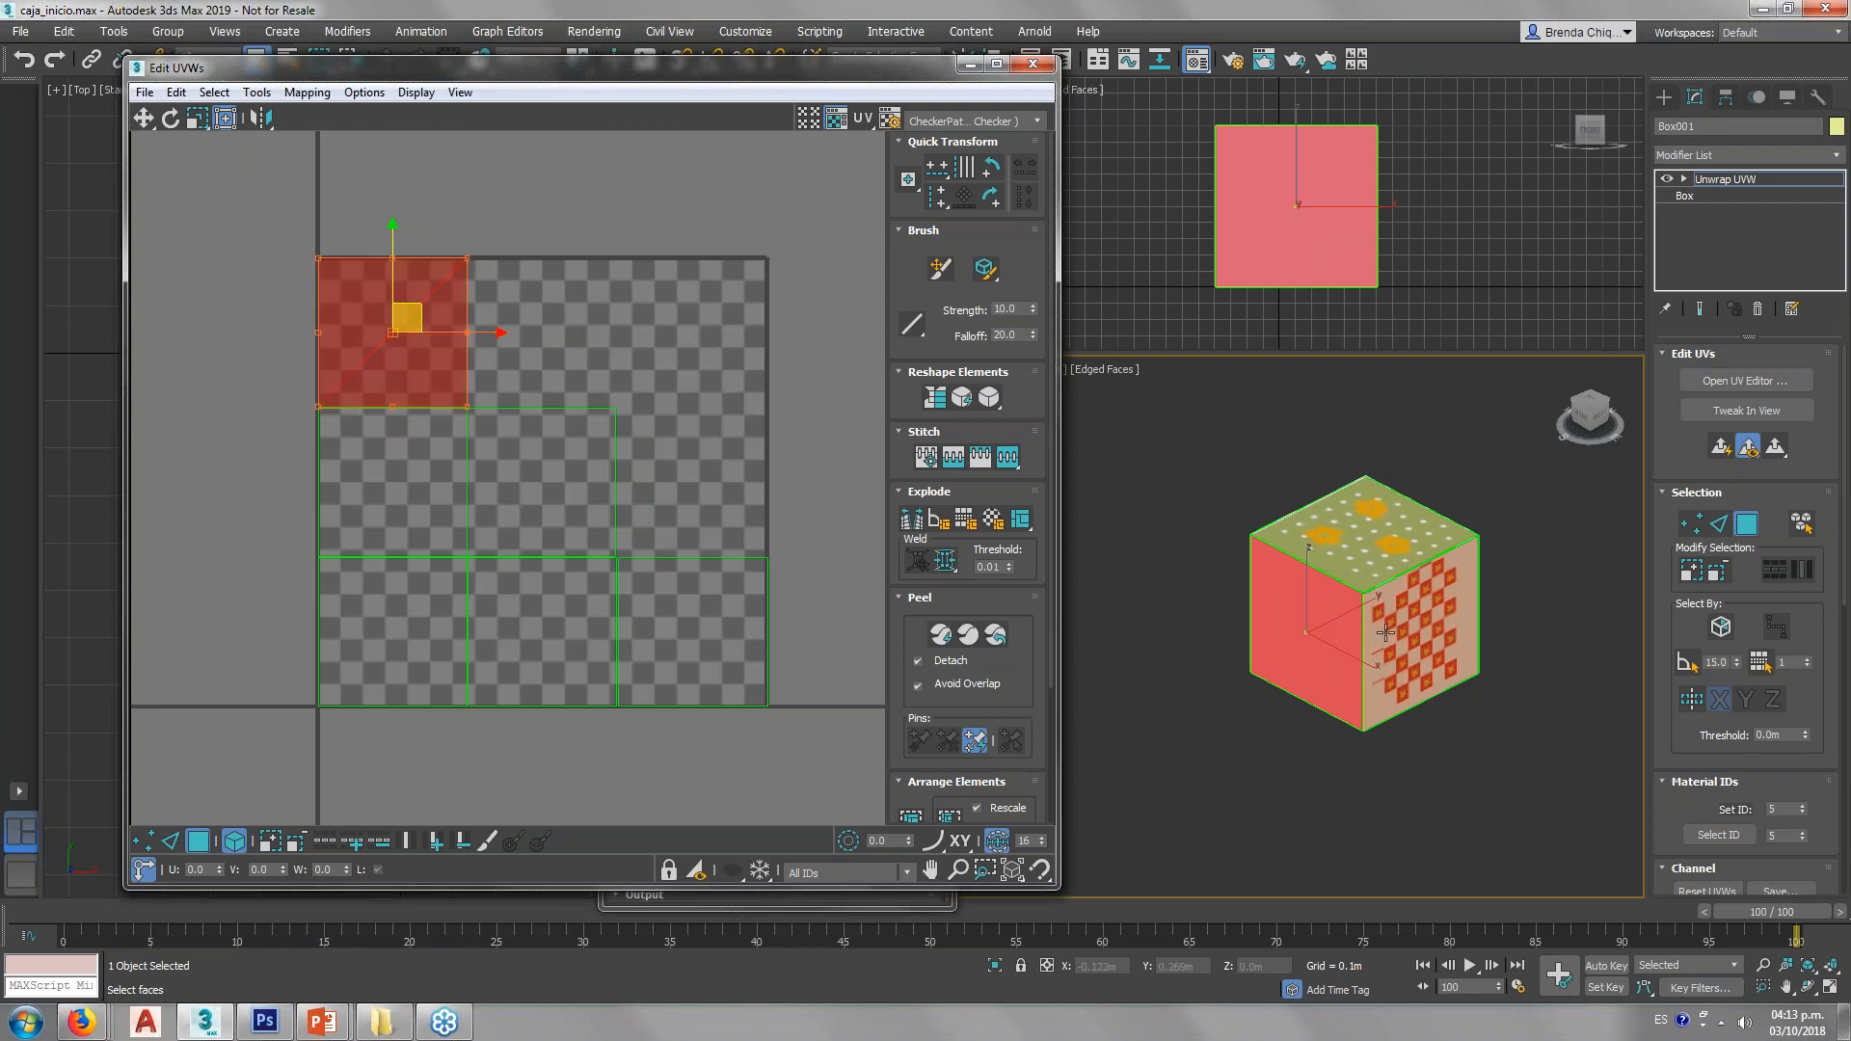
left_click(1310, 742)
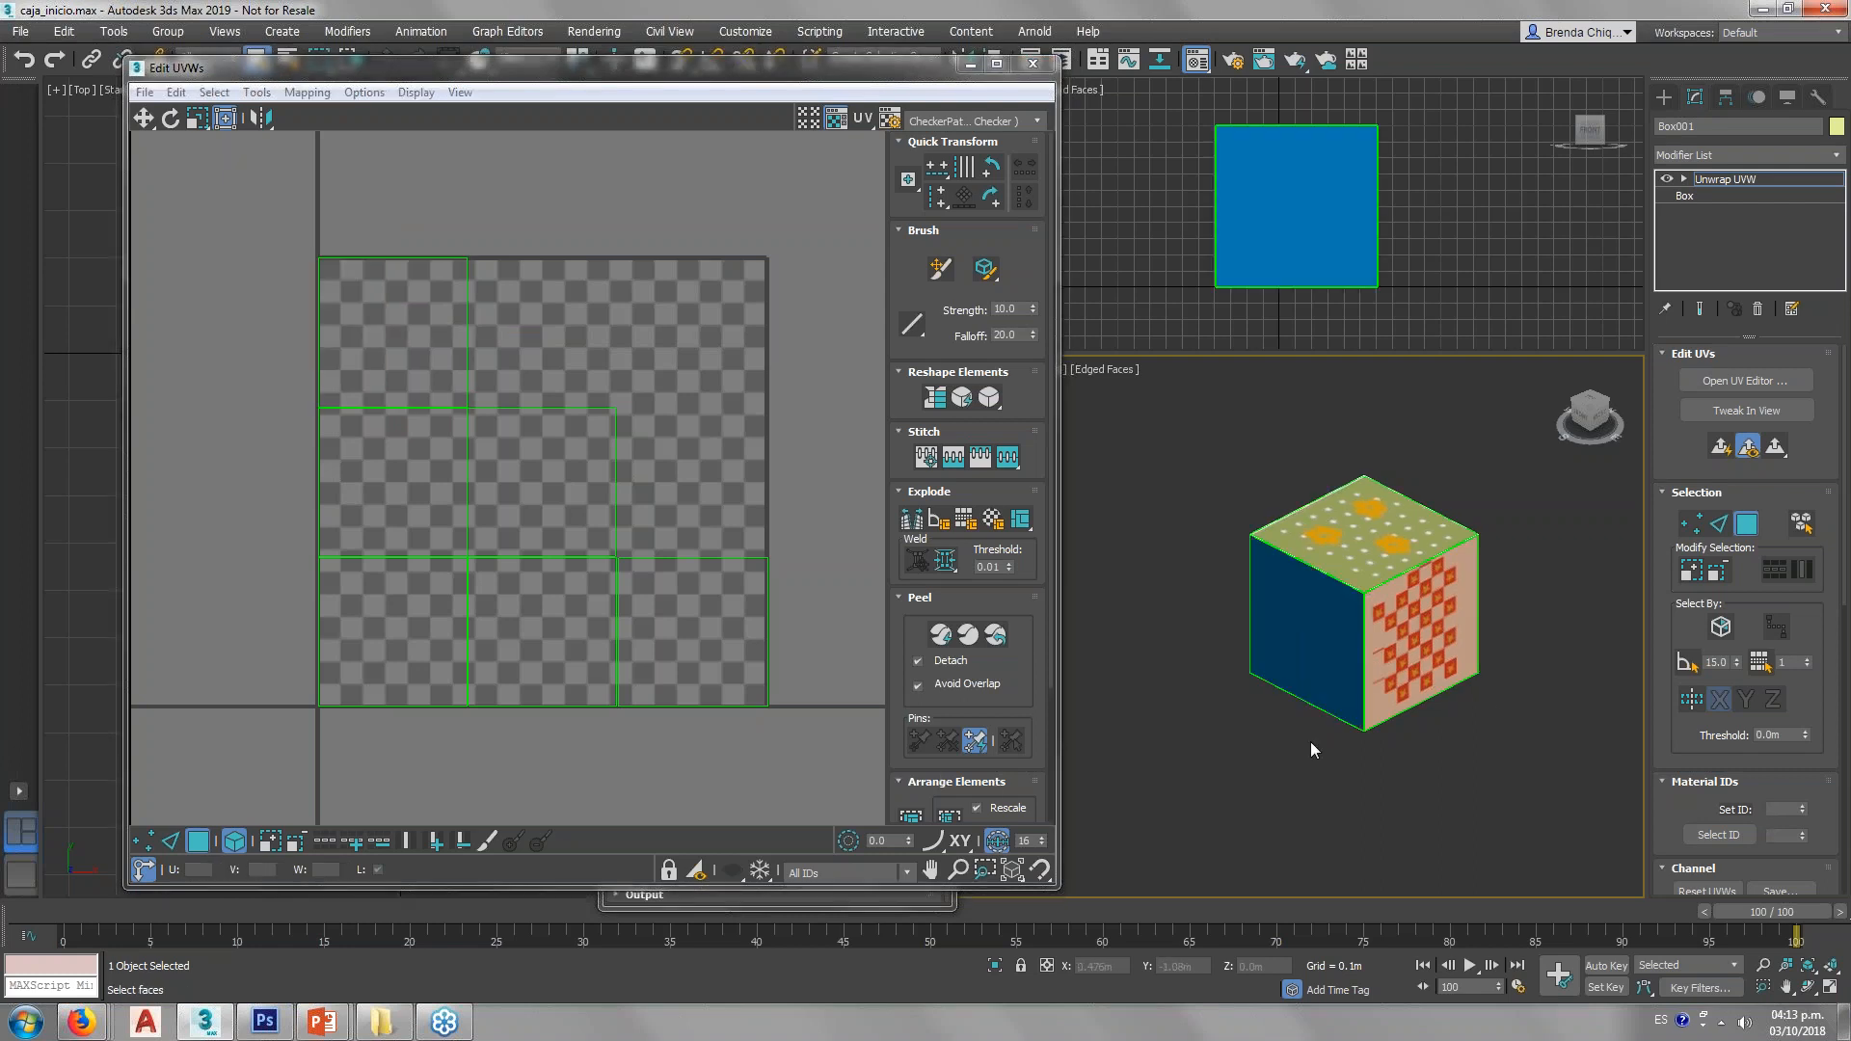
left_click(1448, 676)
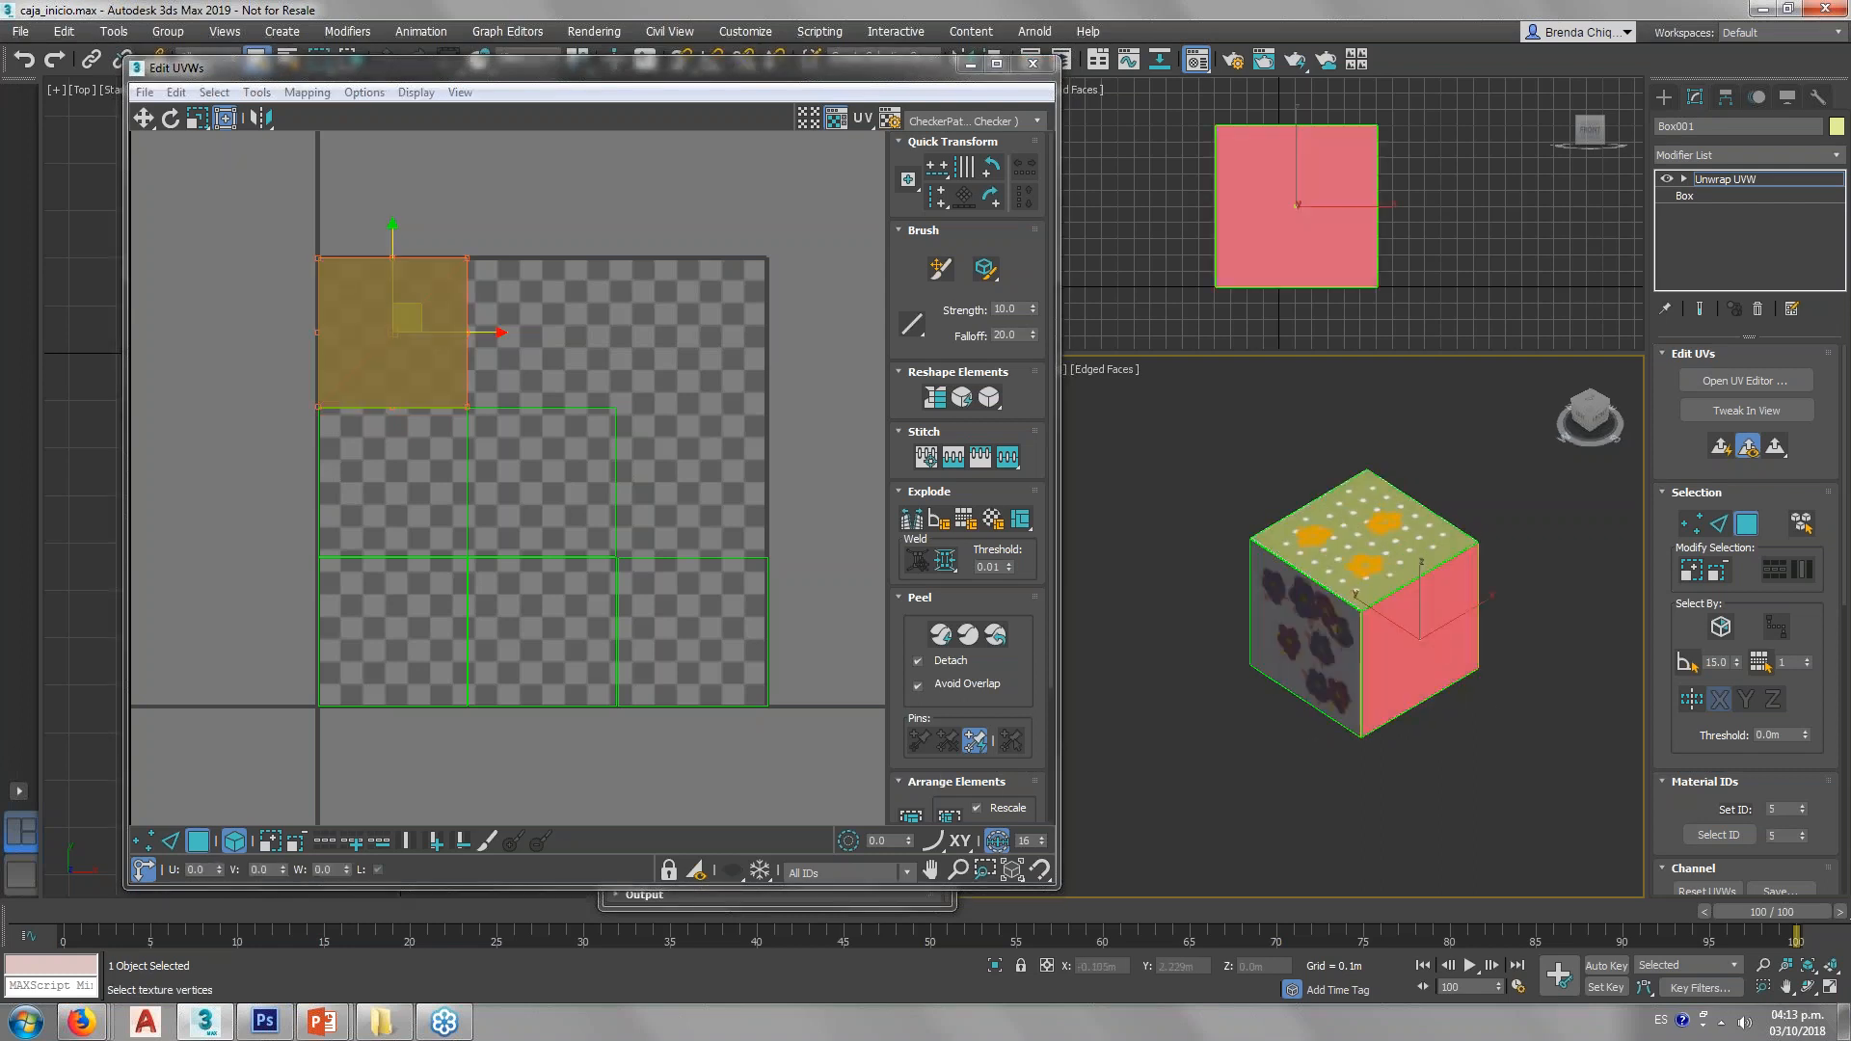
middle_click_drag(1349, 616, 1361, 571, "alt")
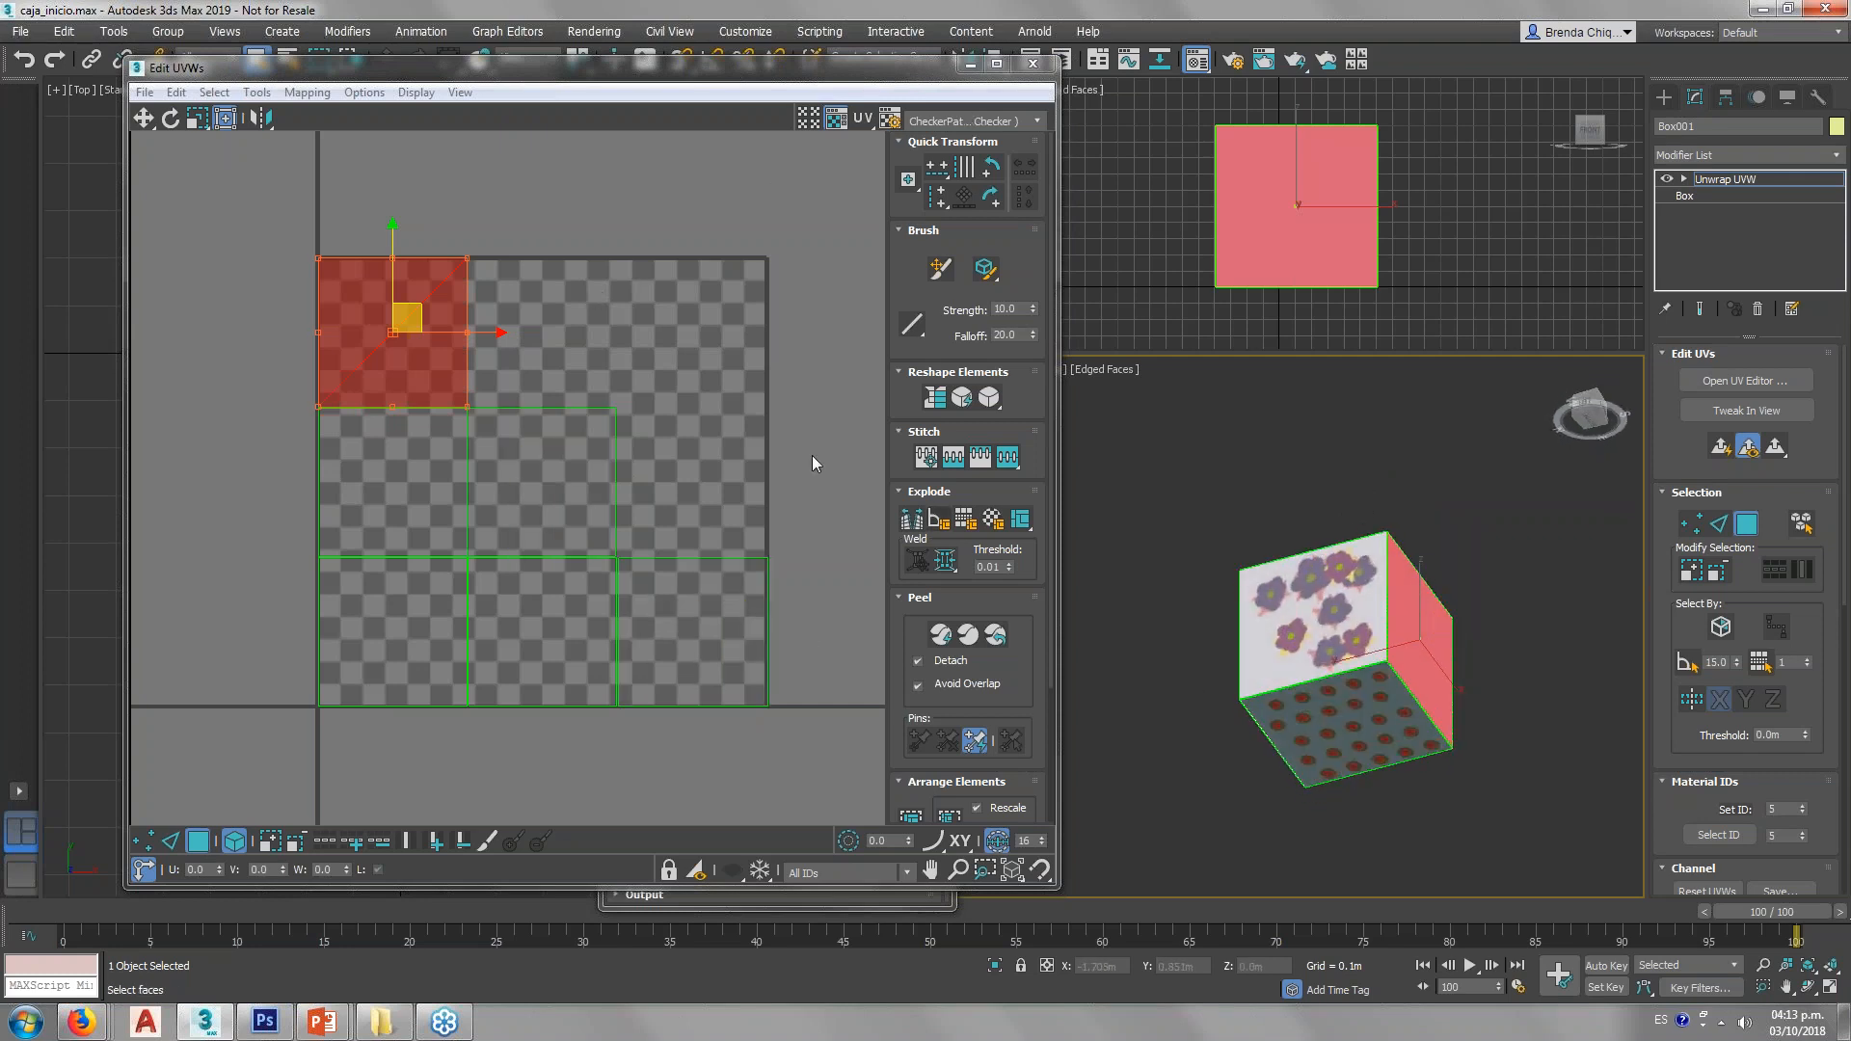
Step: Show Map #1 (cubo1.jpg) as the UV editor background and inspect how its patterns fall on the cube
left_click(980, 122)
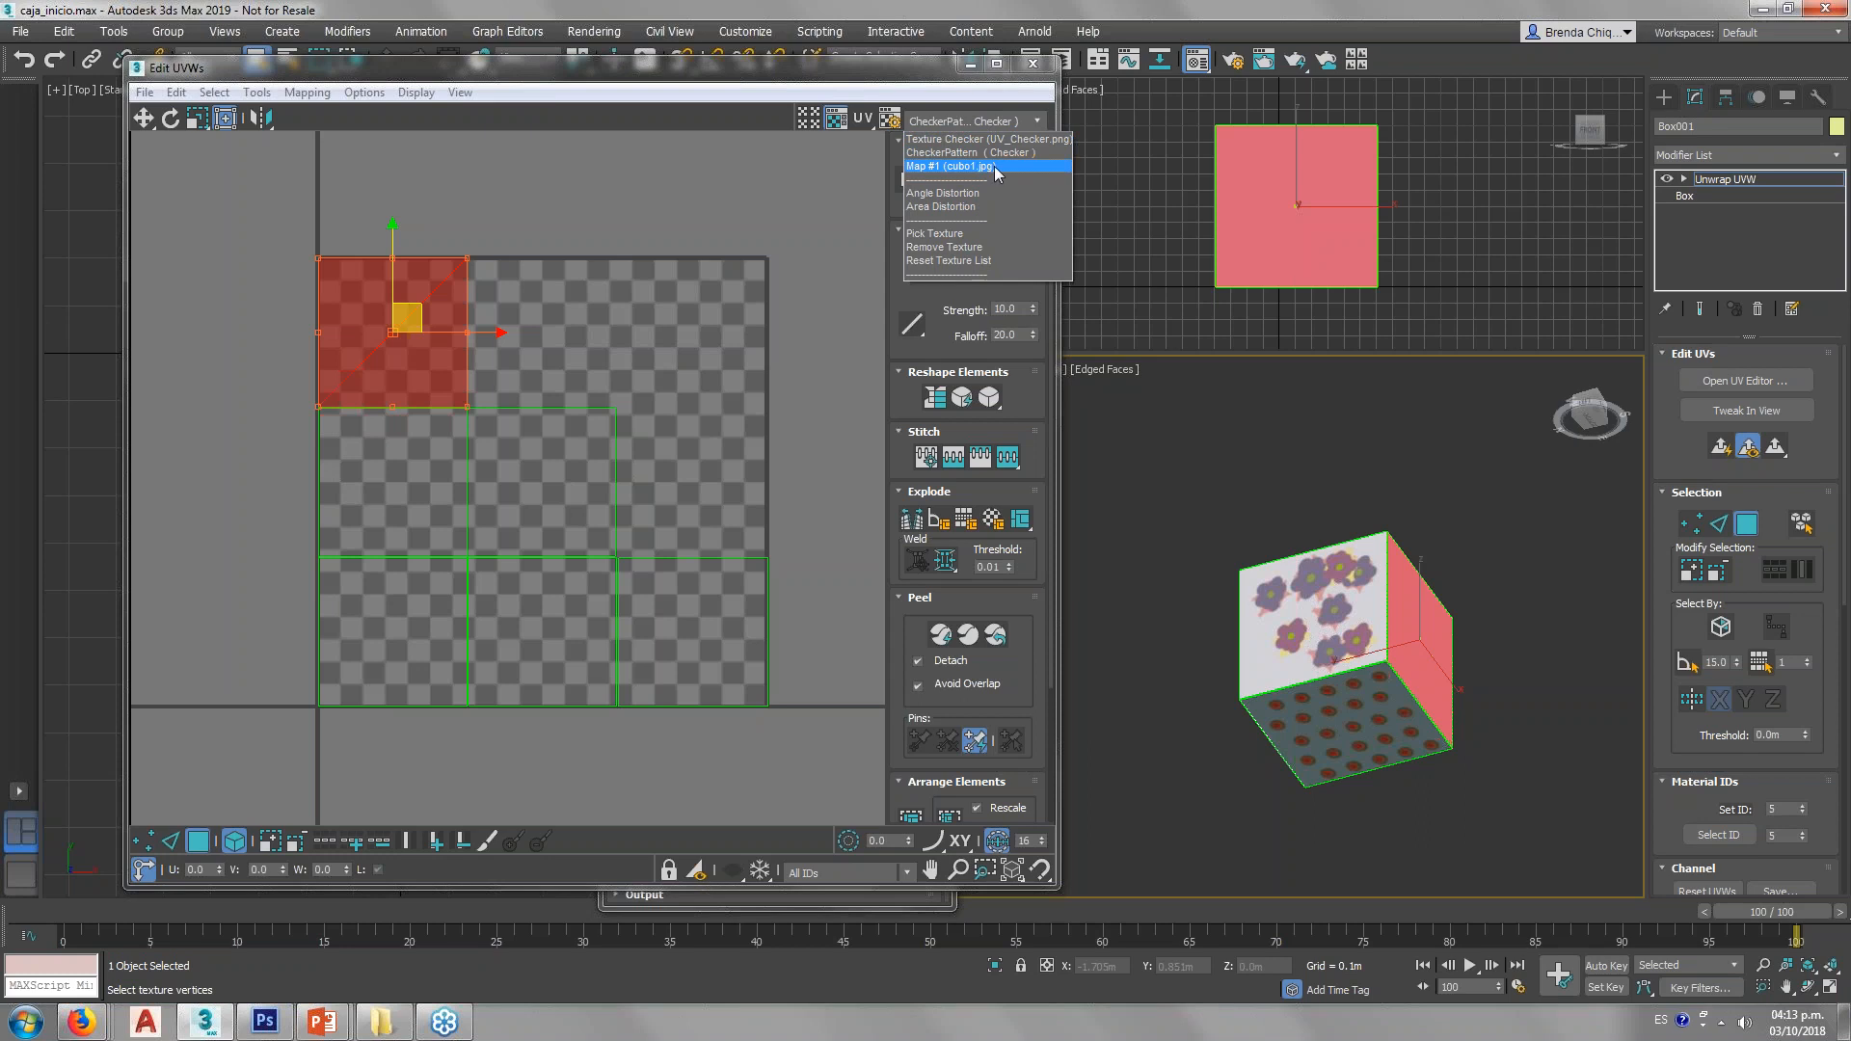
left_click(992, 166)
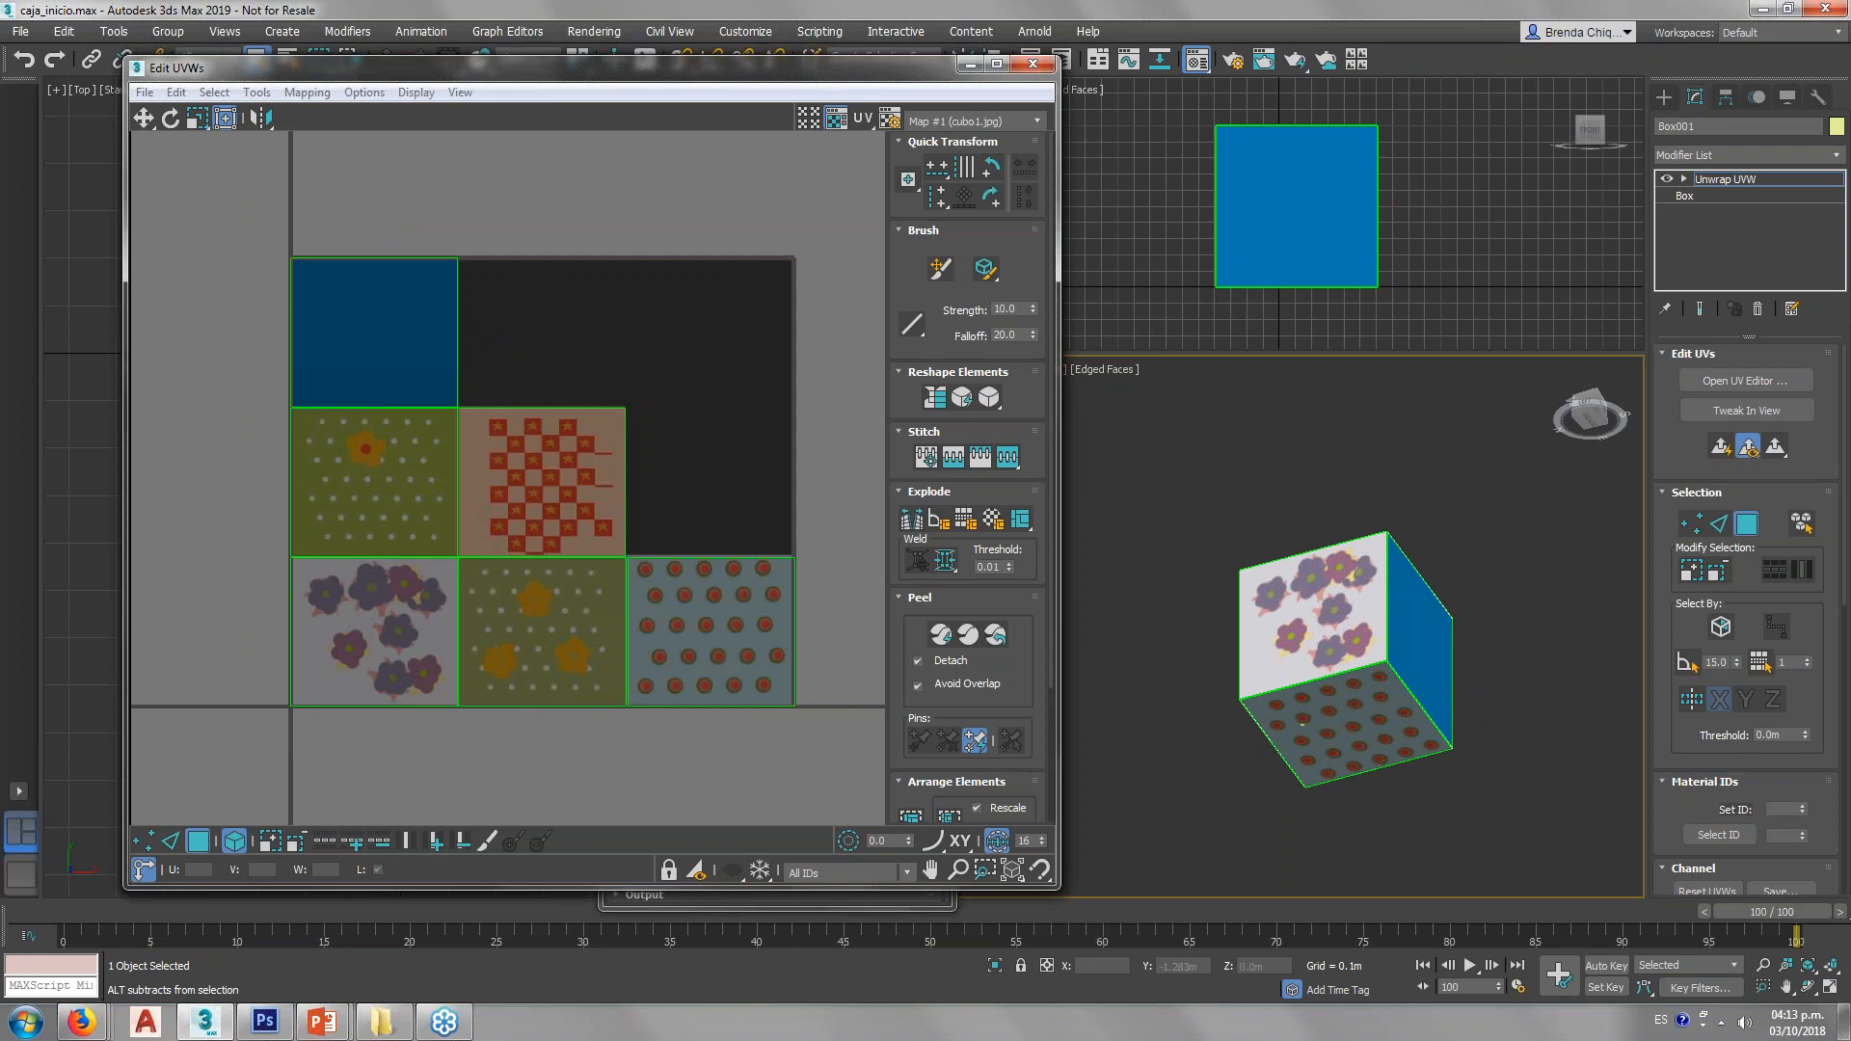
middle_click_drag(1446, 472, 1415, 594, "alt")
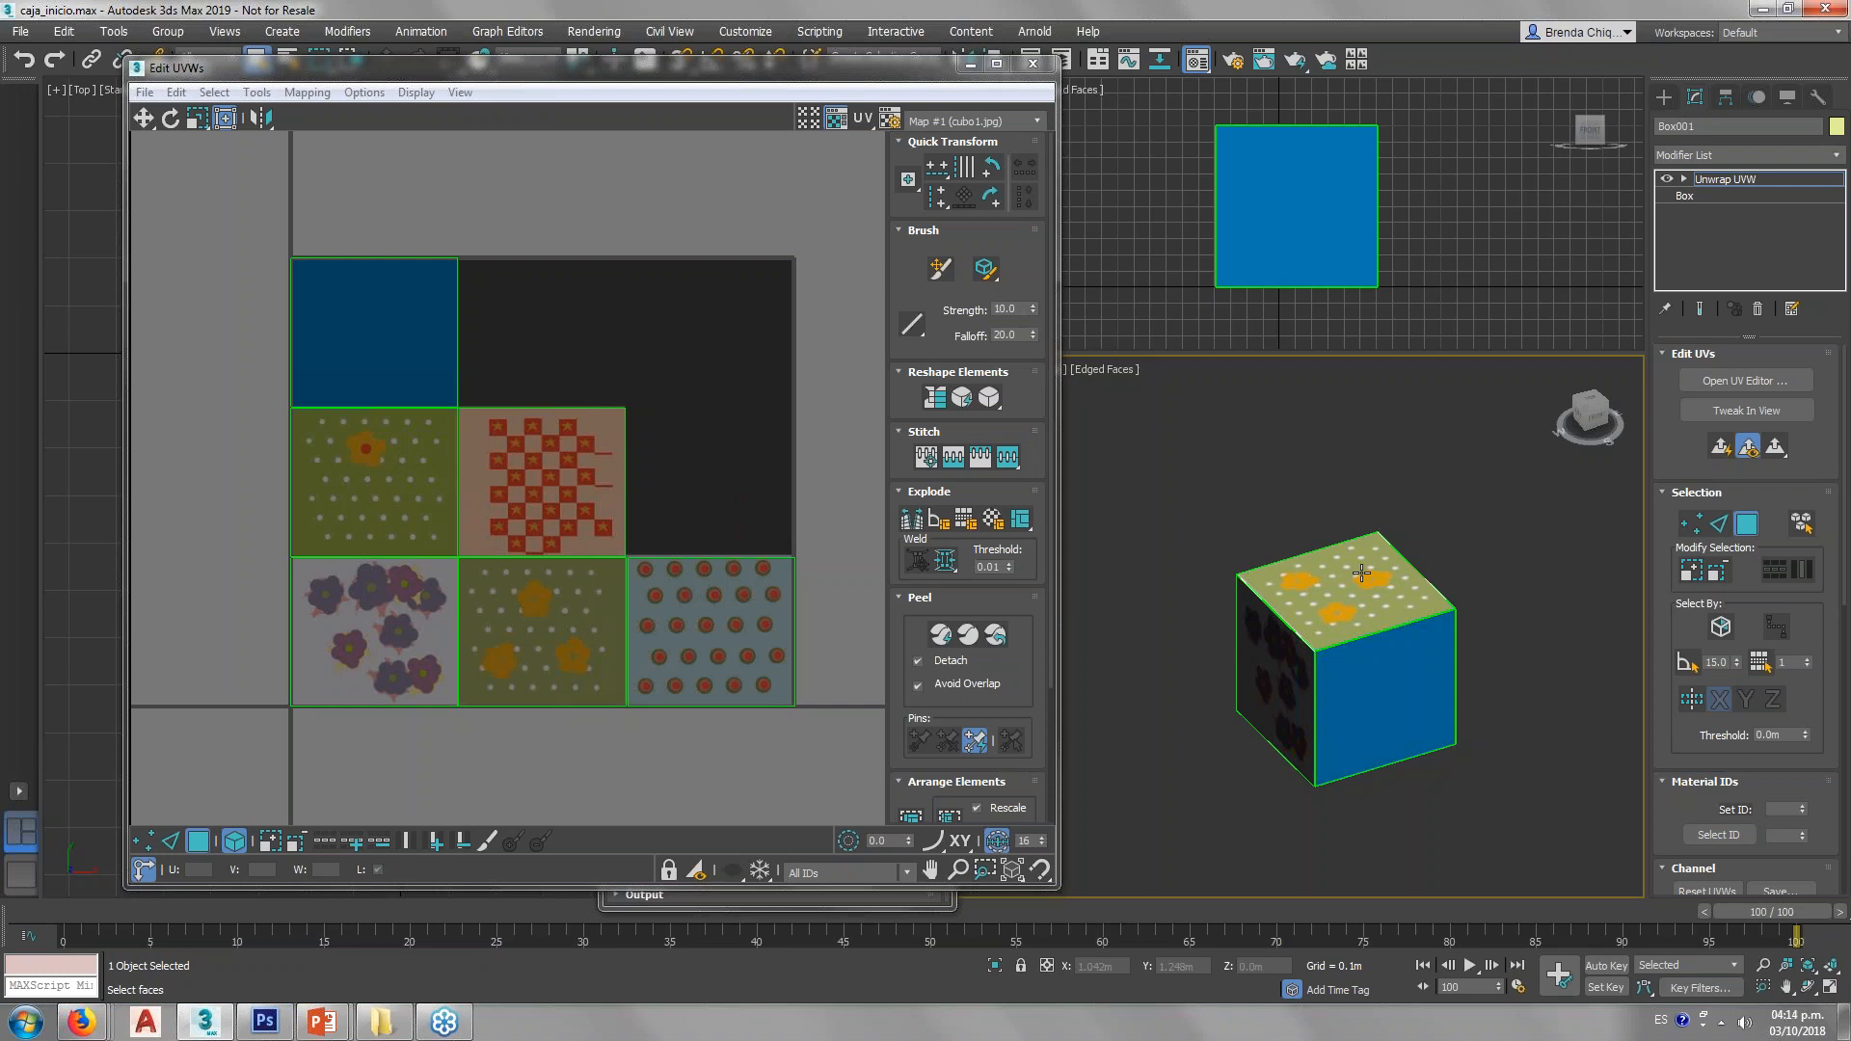
middle_click_drag(1354, 578, 1318, 688, "alt")
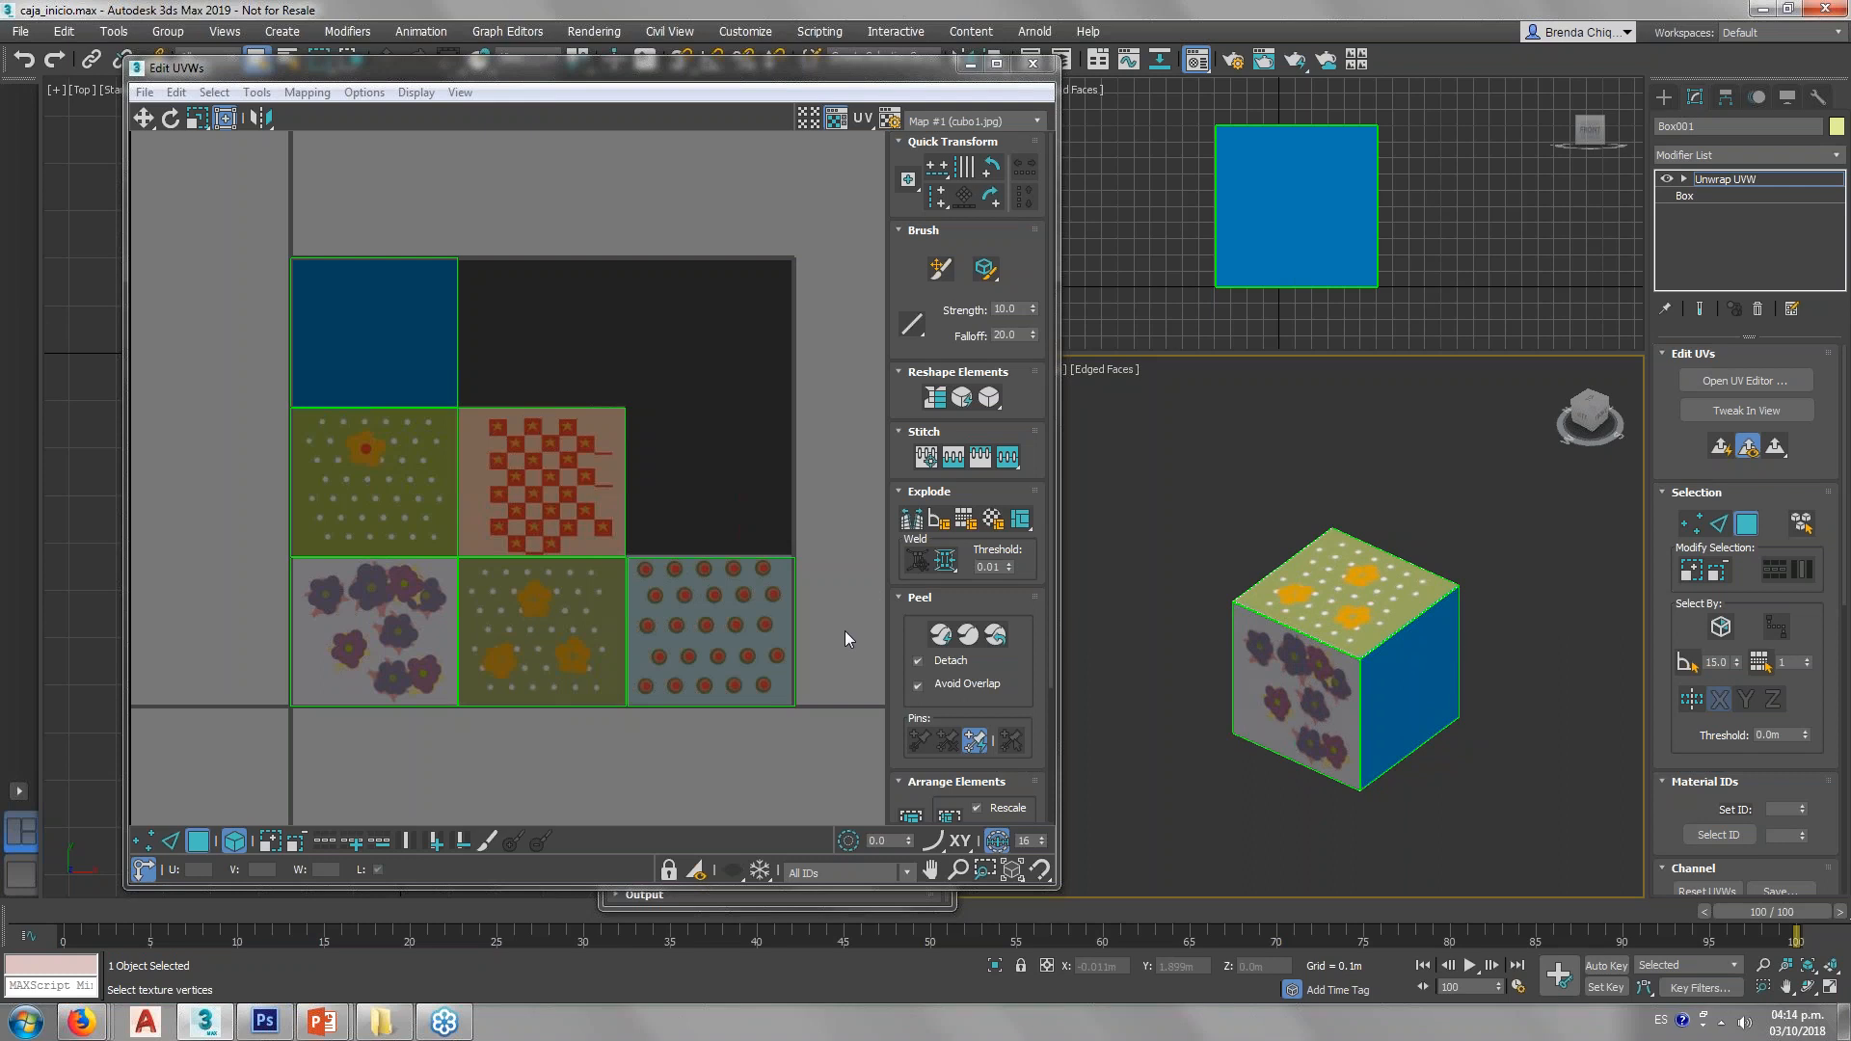
Step: Select the cube's bottom face with the red dots and move its UV square up onto the map's upper-right black area in Freeform Mode
left_click(1424, 684)
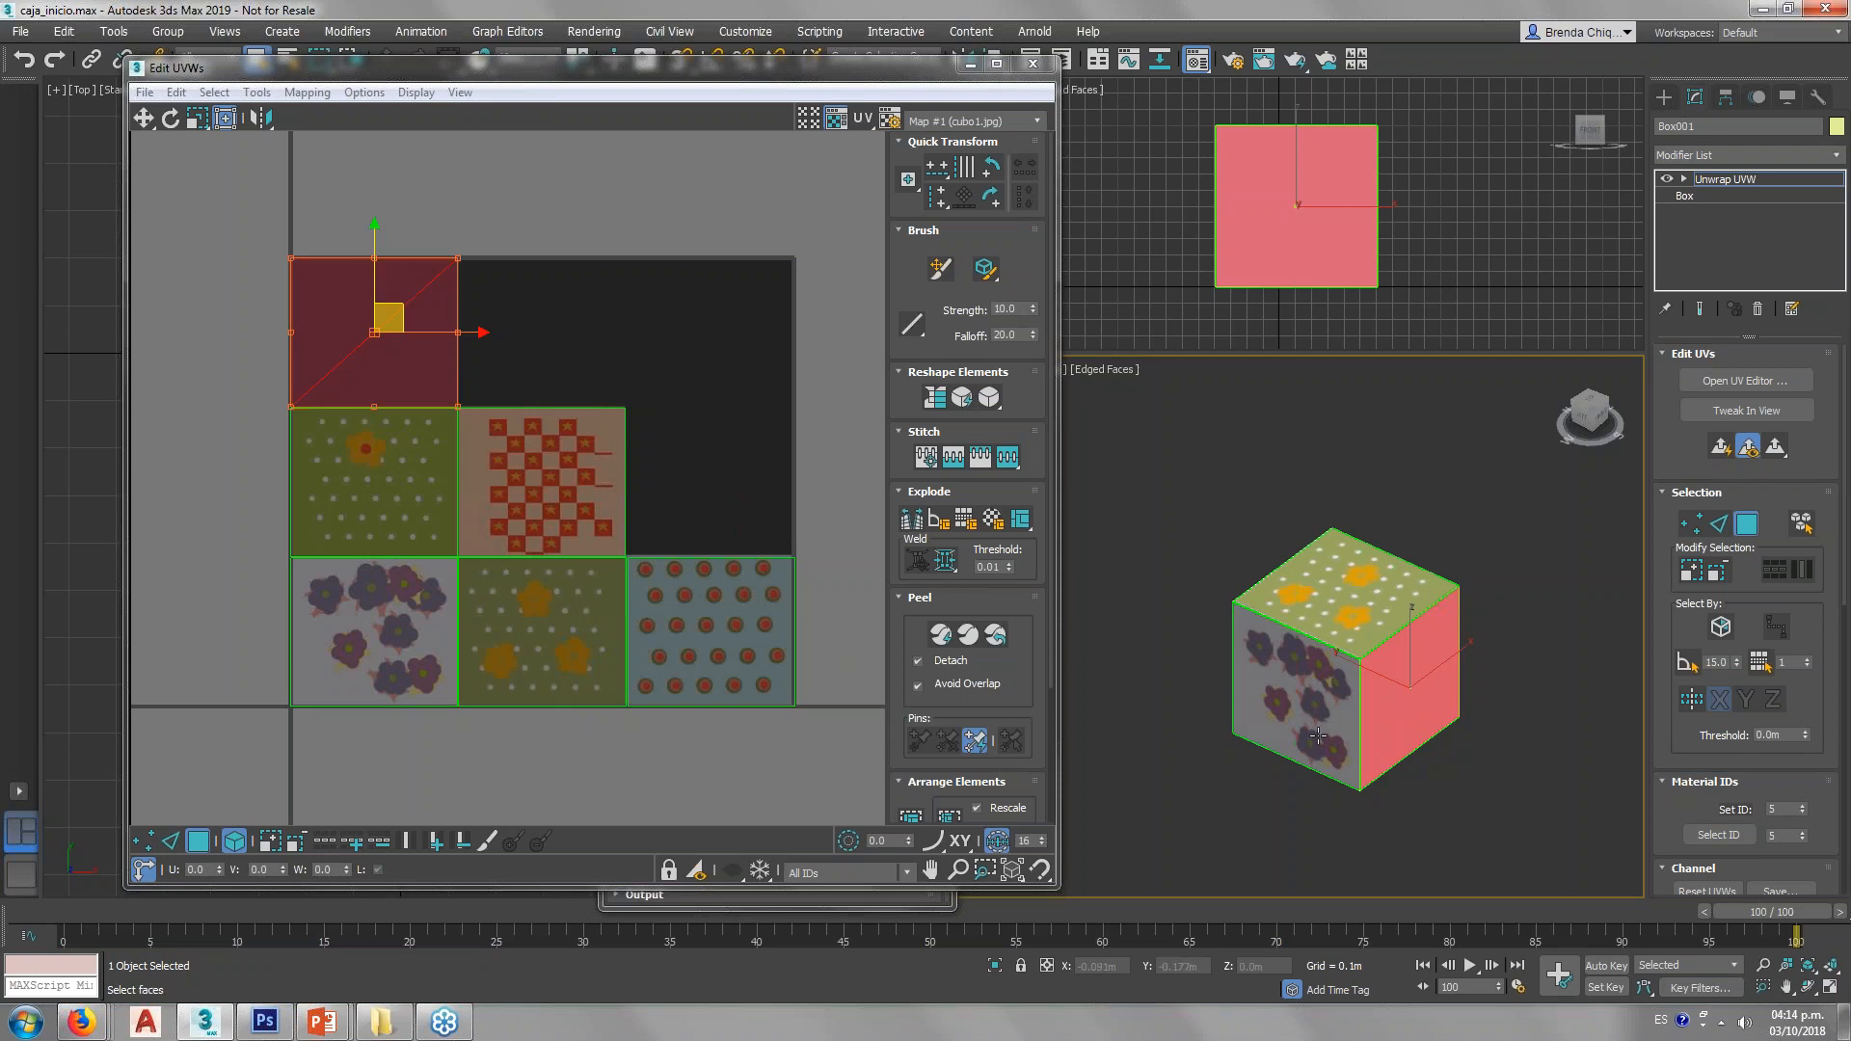
middle_click_drag(1316, 736, 1330, 547, "alt")
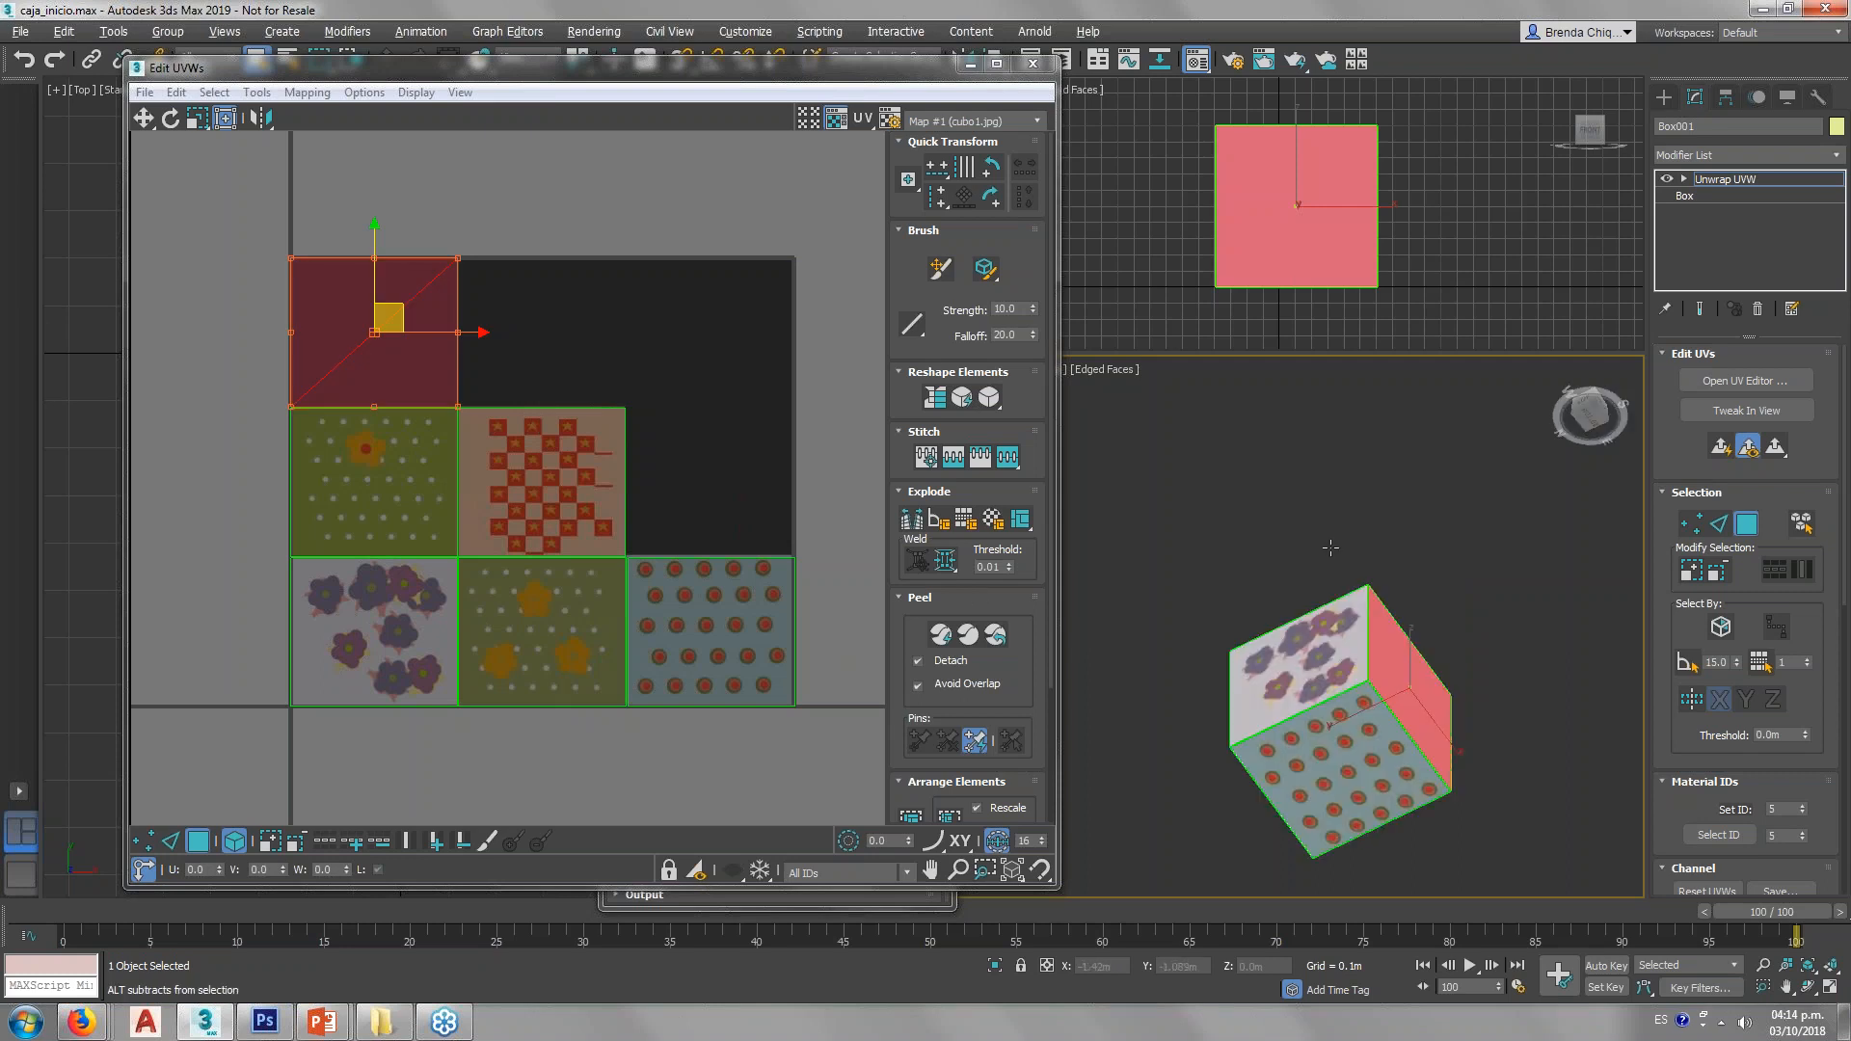
left_click(1335, 762)
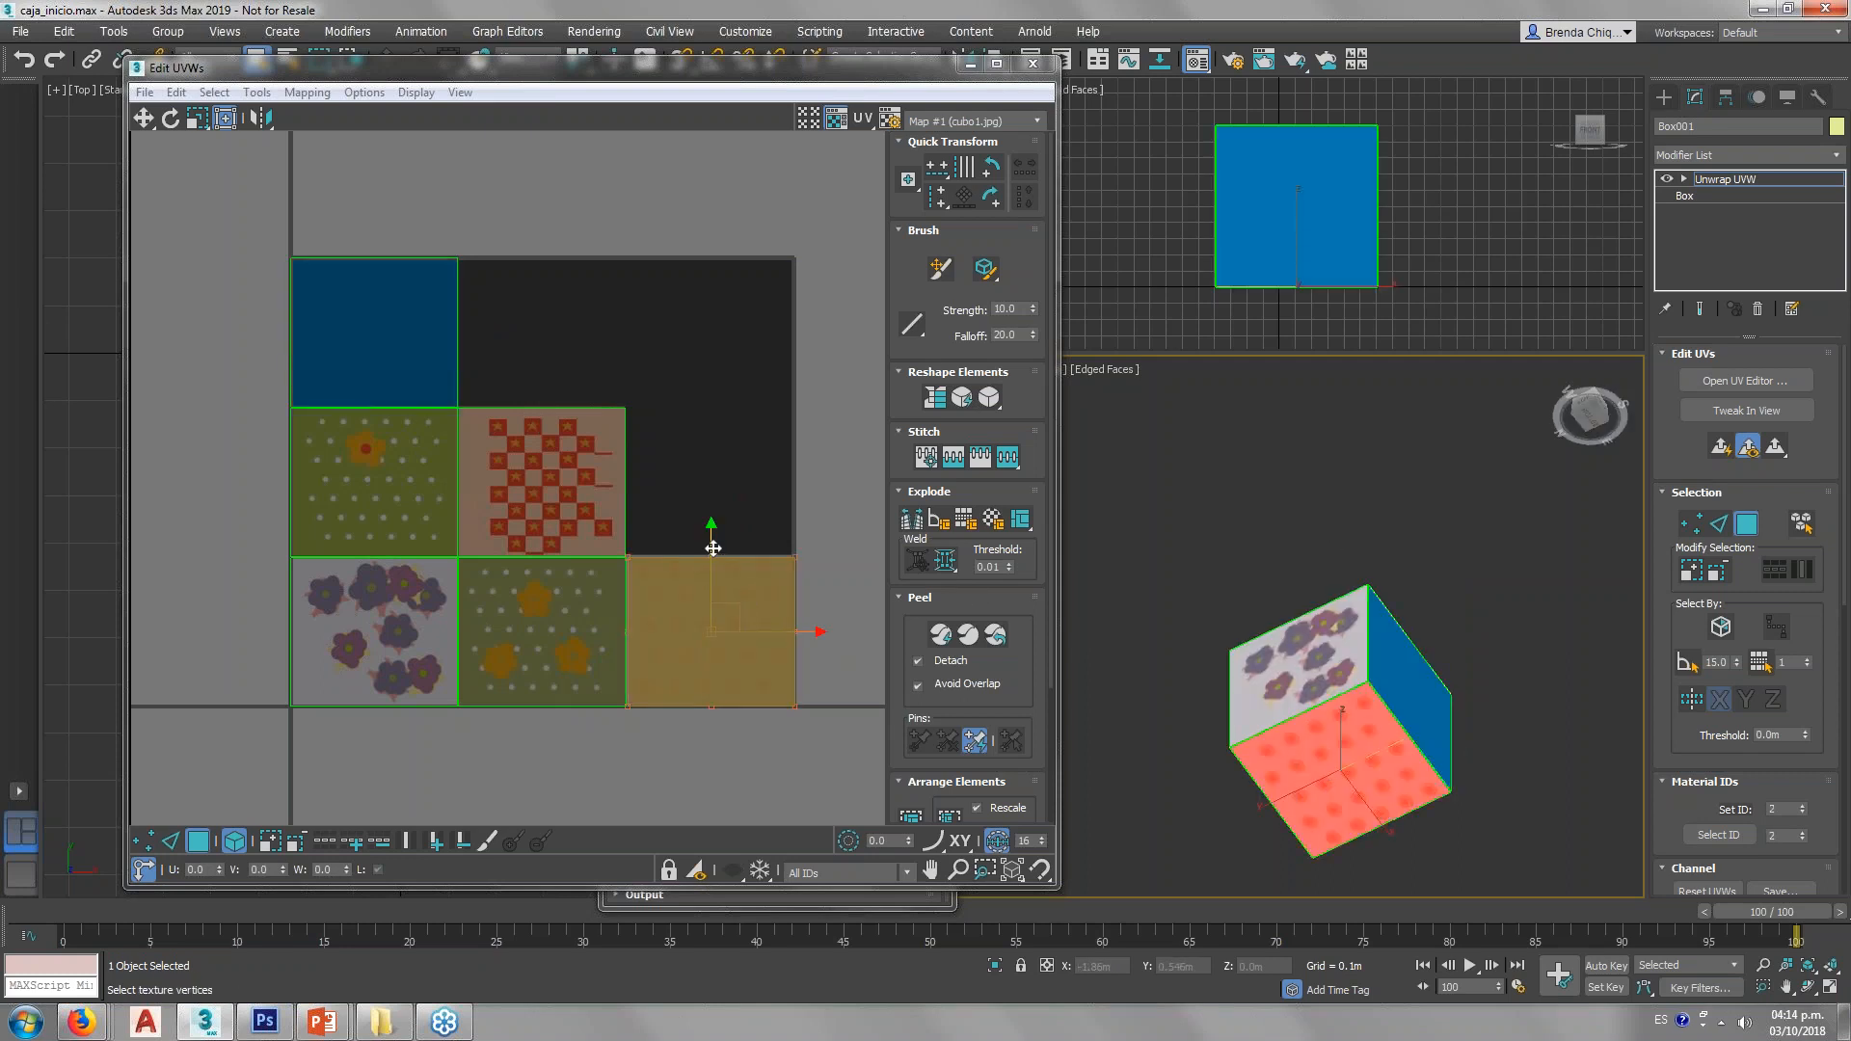
left_click_drag(713, 547, 712, 216)
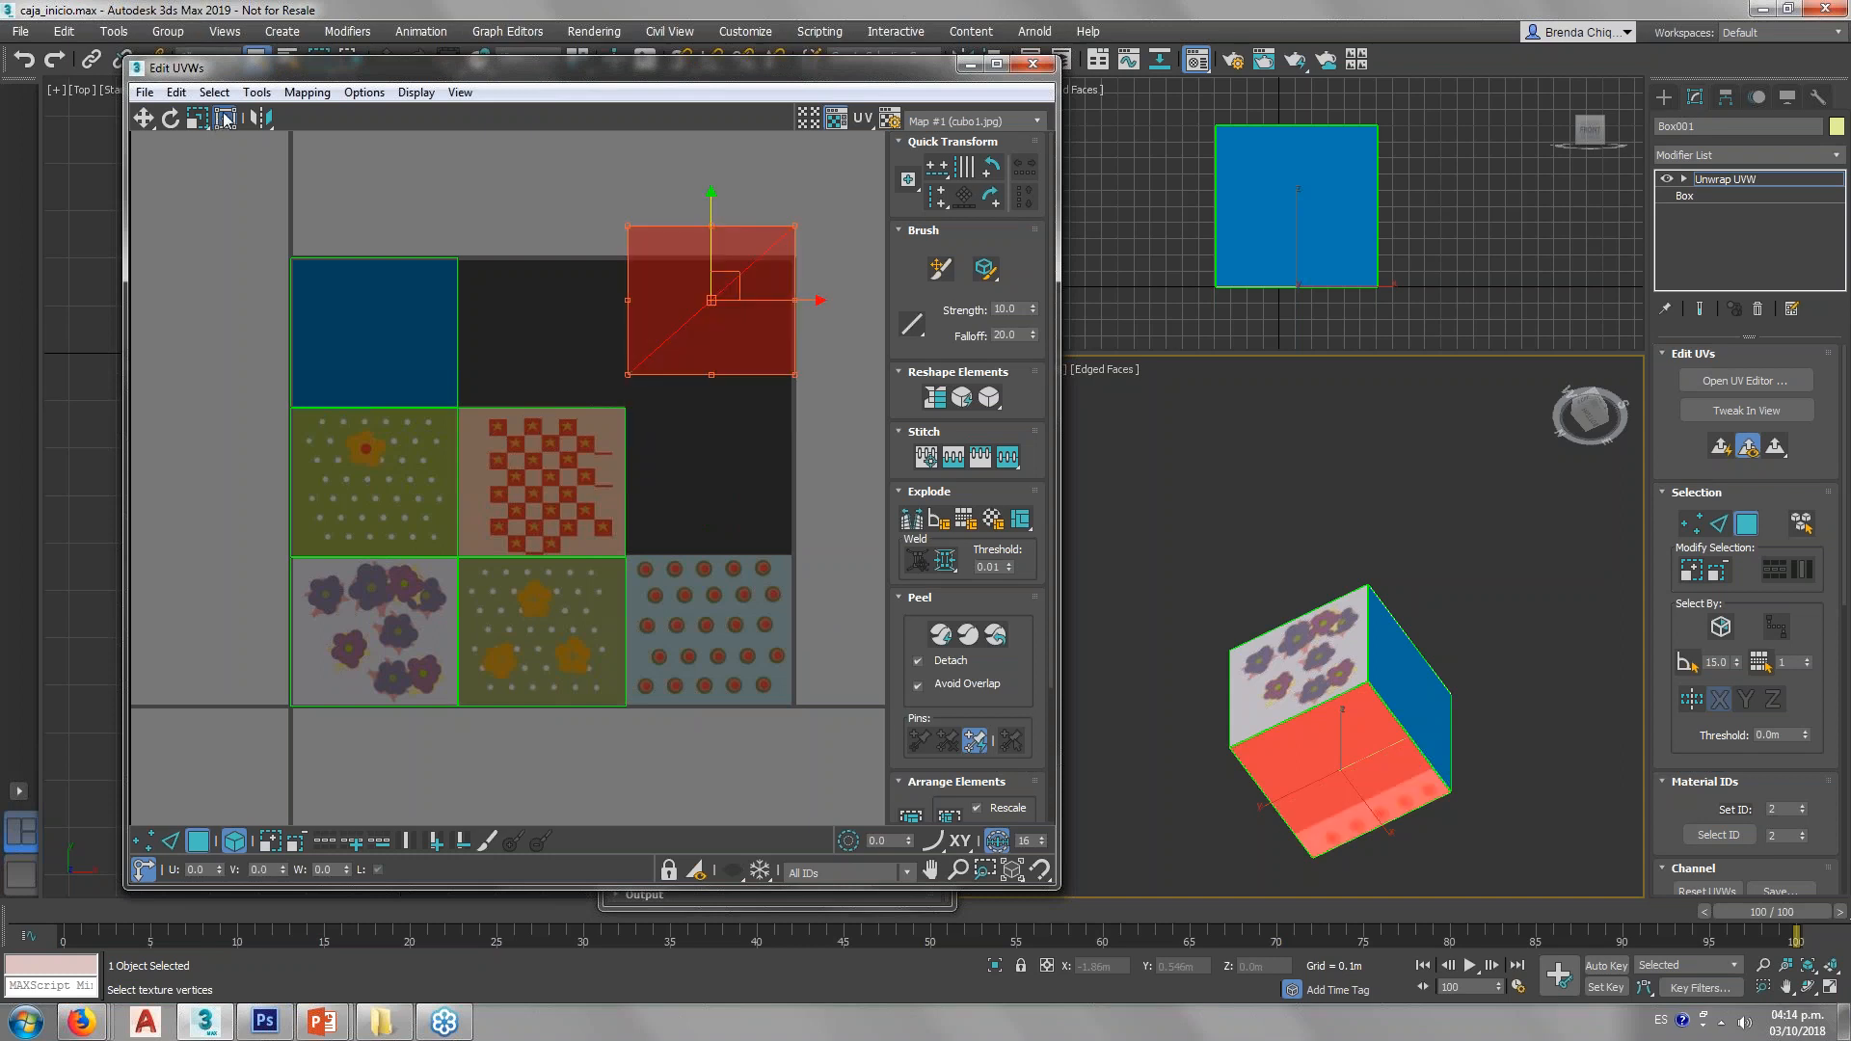
left_click(225, 117)
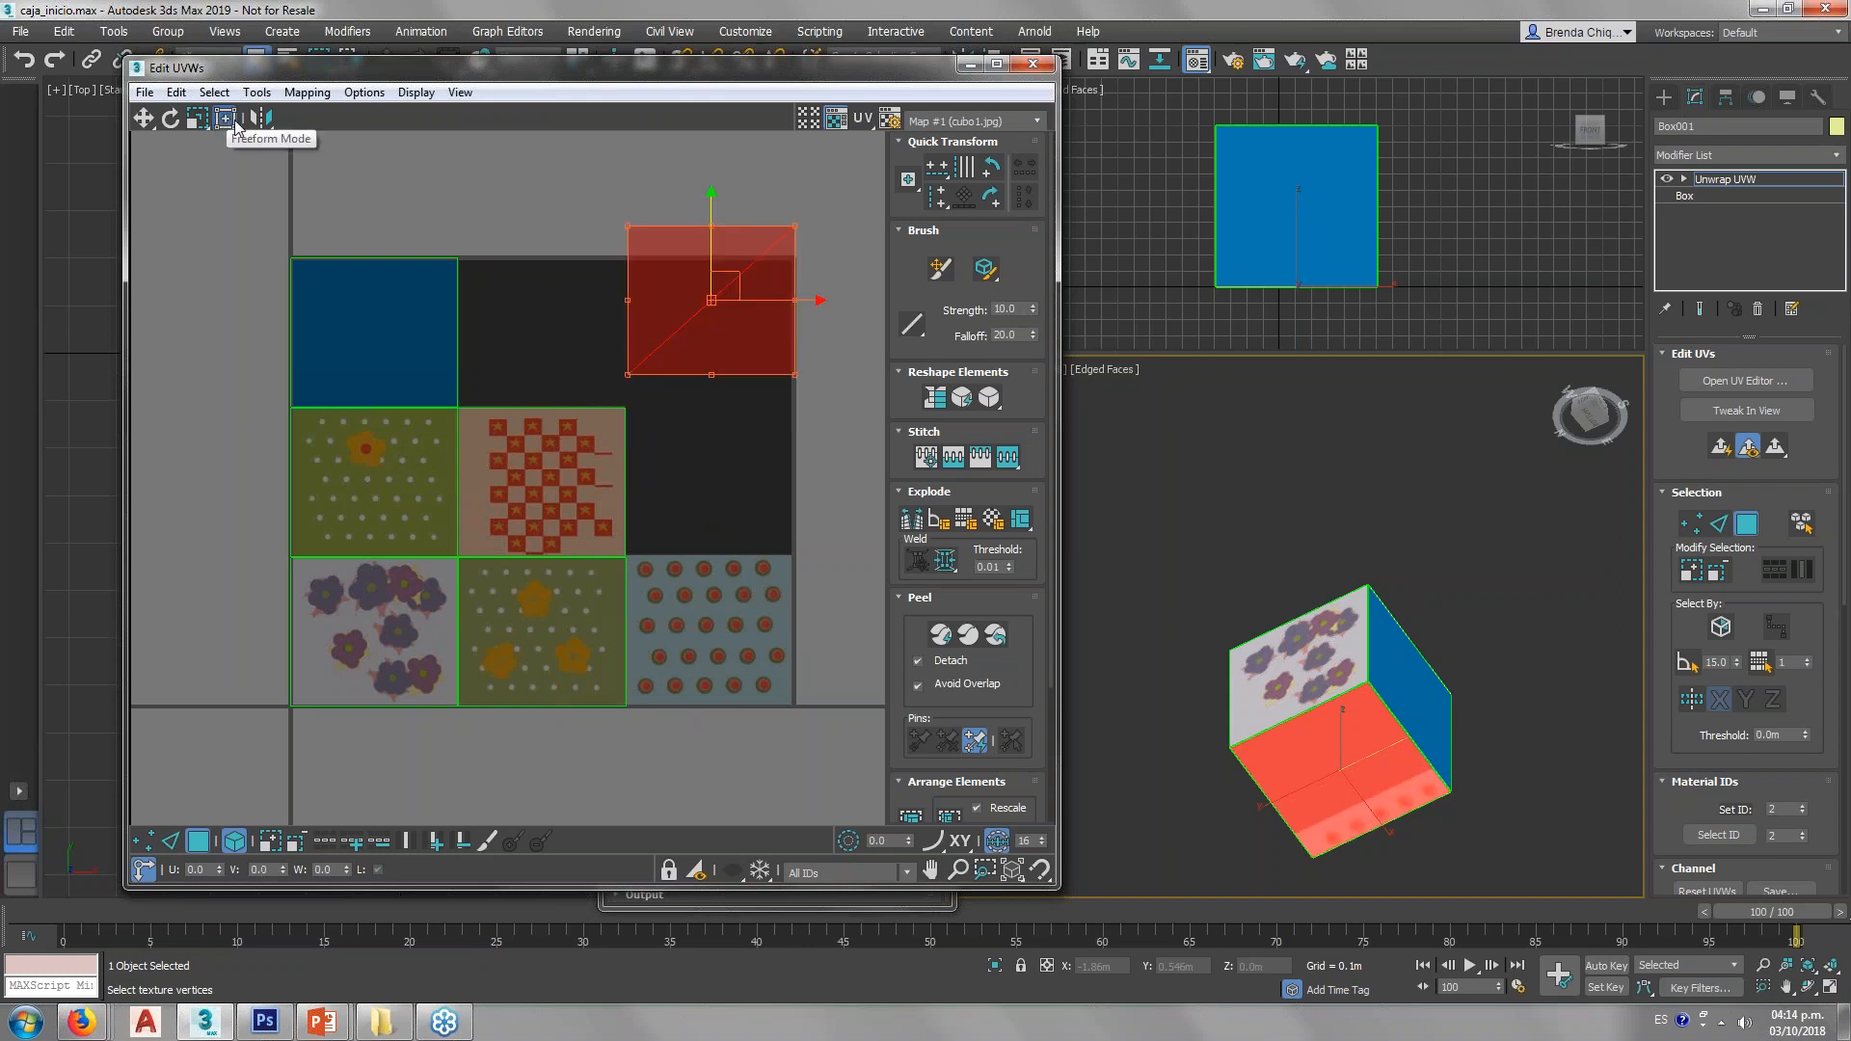
Step: Move the blue face's UV square down and sideways on the map until it straddles the green, checkered and two flower patterns
left_click(372, 275)
left_click_drag(373, 271, 375, 353)
key("ctrl+z")
left_click_drag(368, 273, 368, 510)
middle_click_drag(1191, 725, 1153, 882, "alt")
left_click_drag(473, 567, 557, 568)
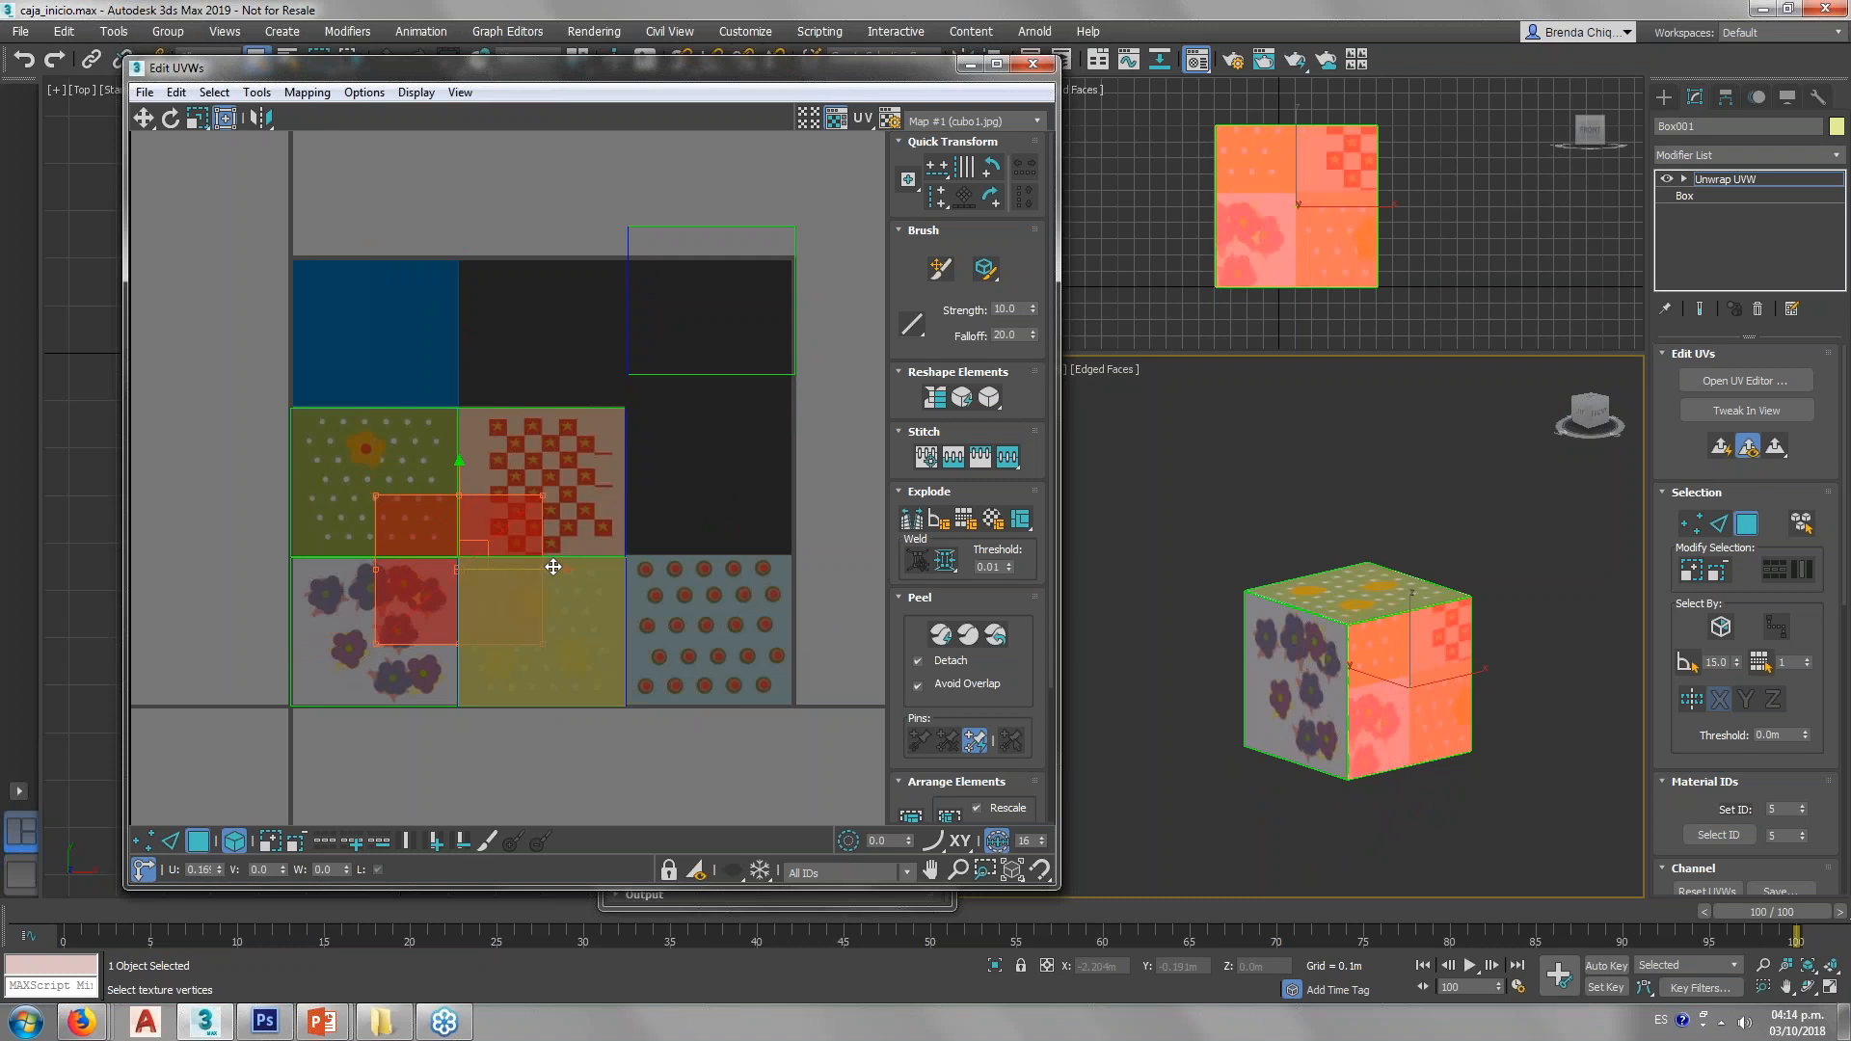
Step: Move the four-pattern face's UV square onto the map's red-dotted pattern and the upper-right square onto the plain blue area
scroll(1493, 662, "up", 3)
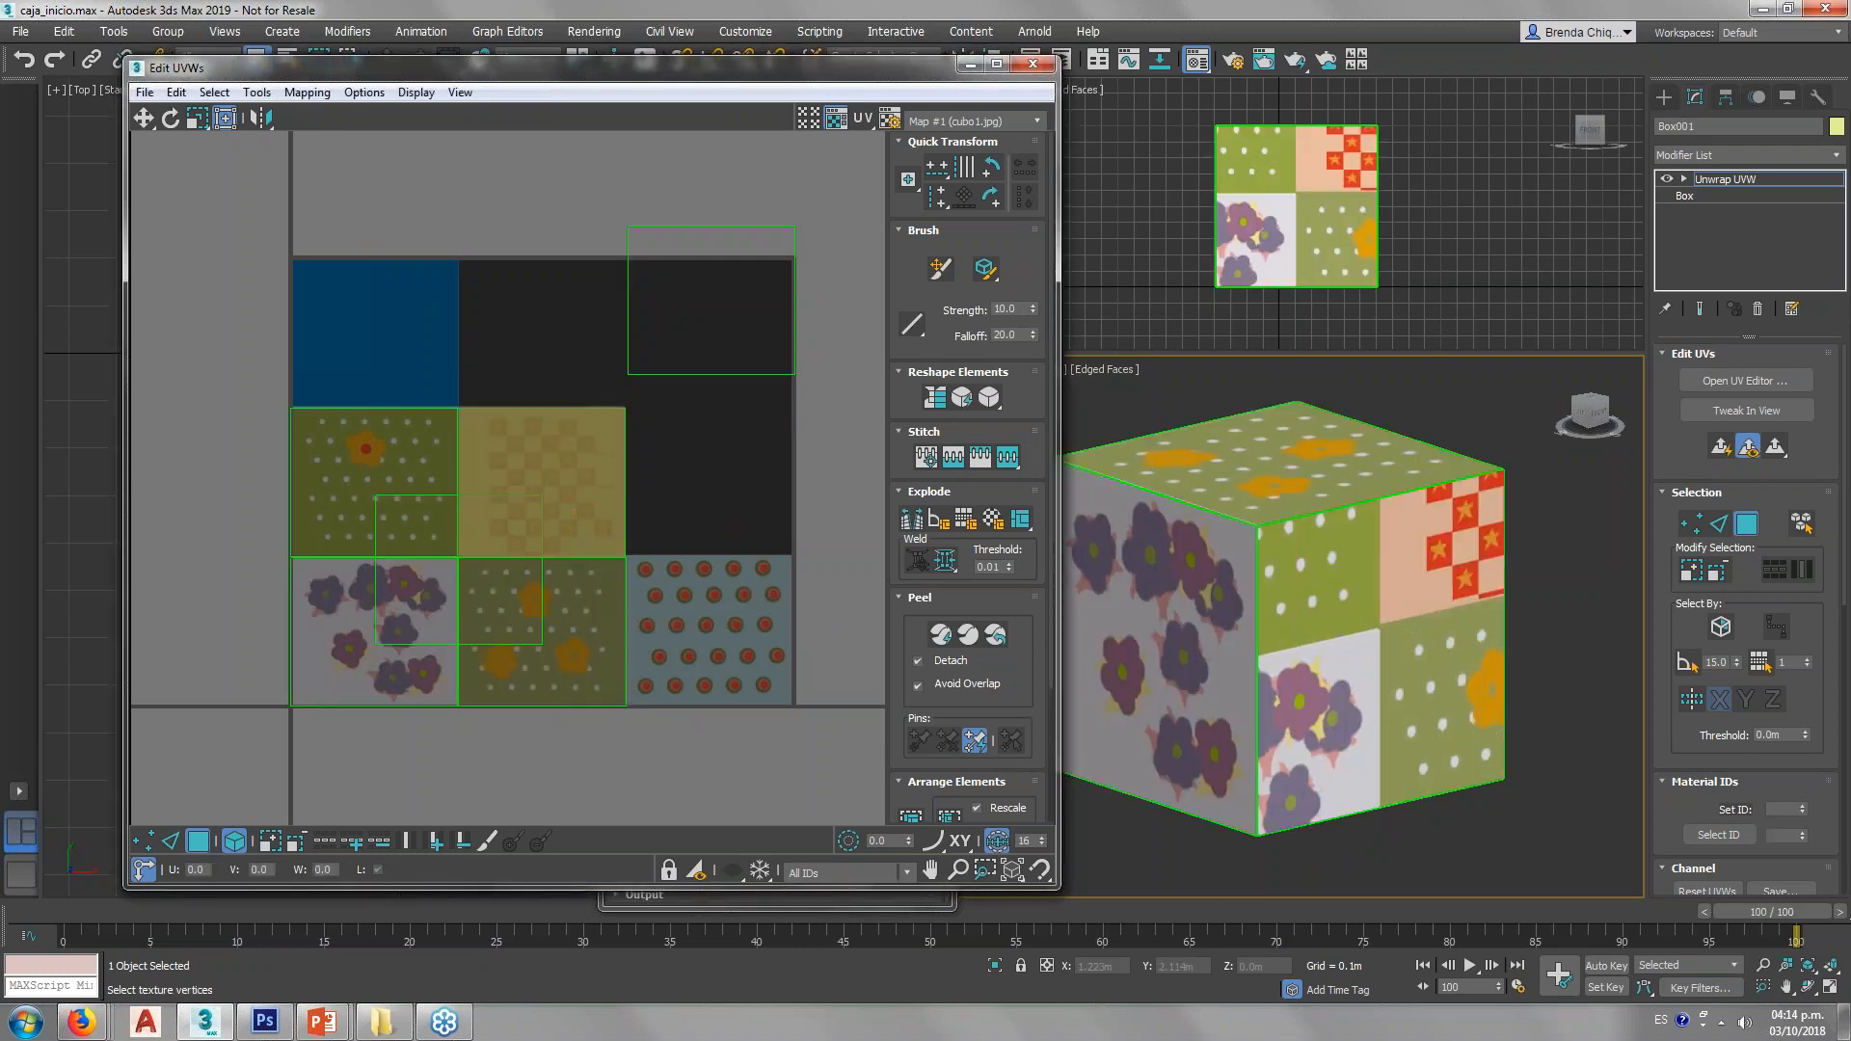
left_click(542, 500)
left_click(1276, 668)
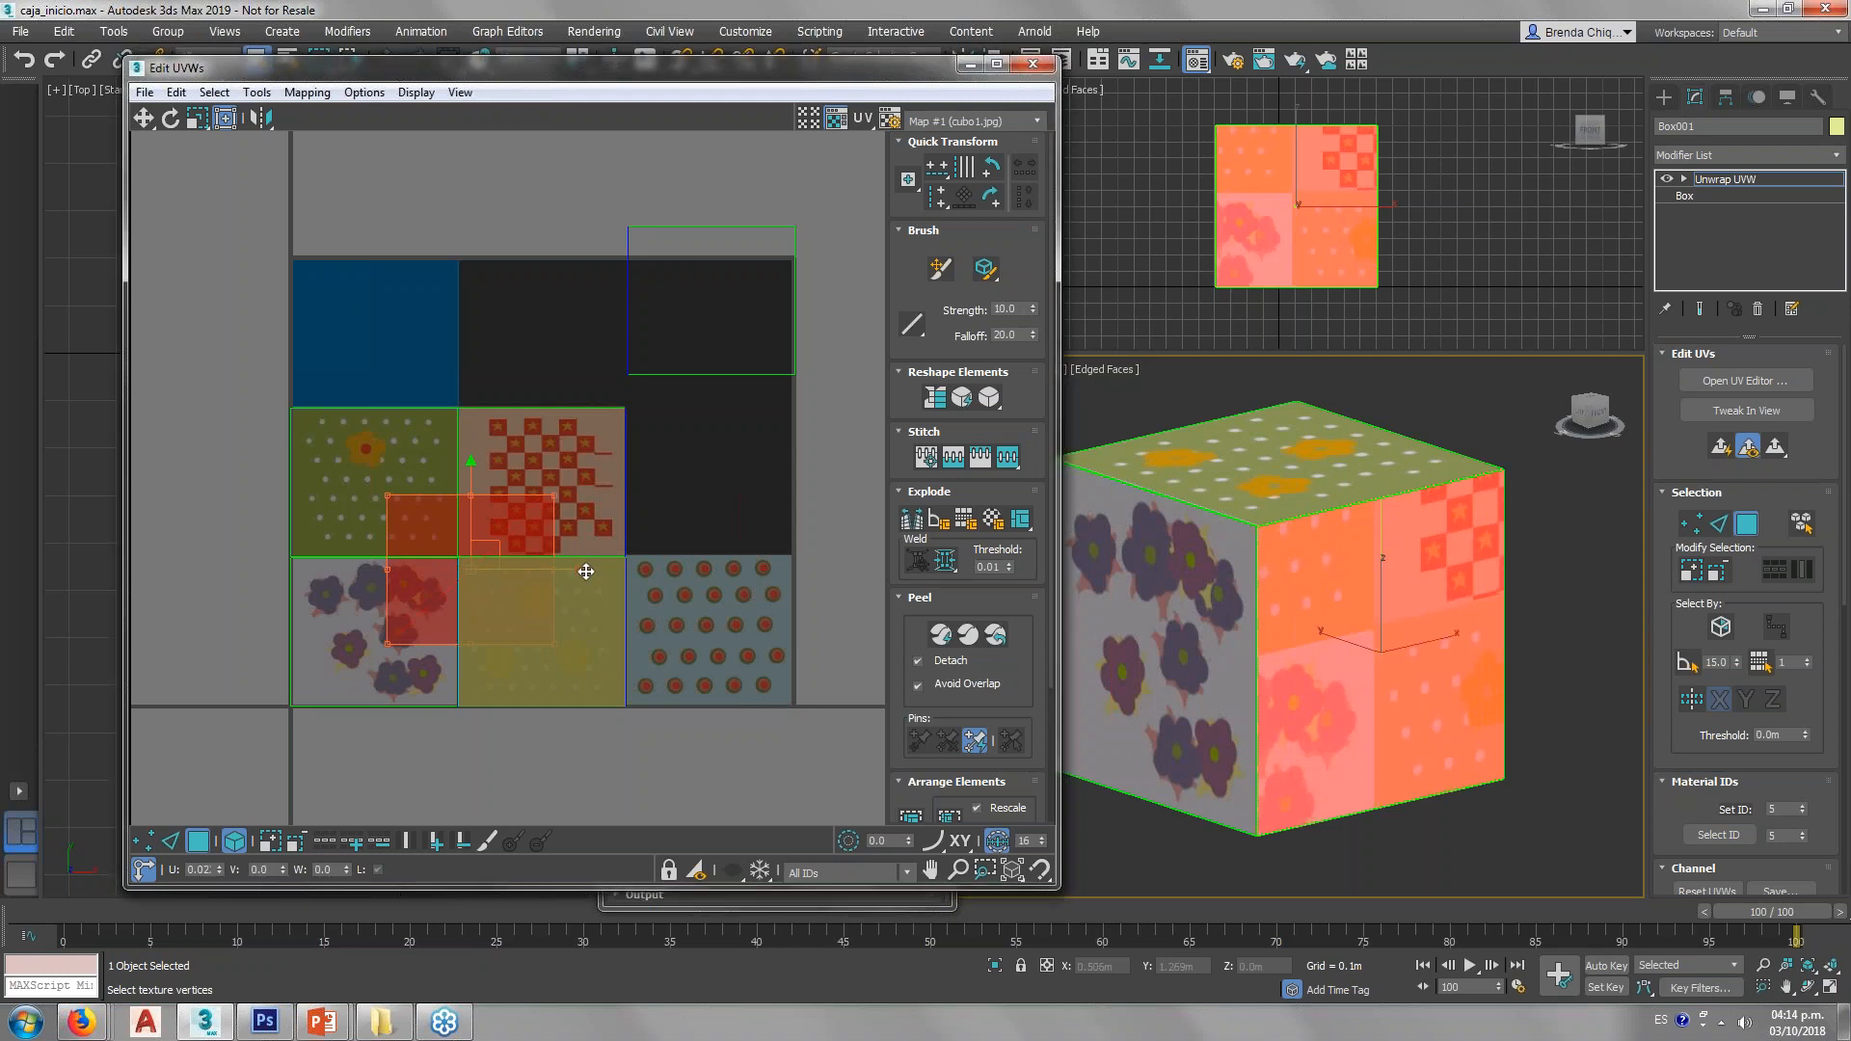
left_click_drag(587, 570, 814, 579)
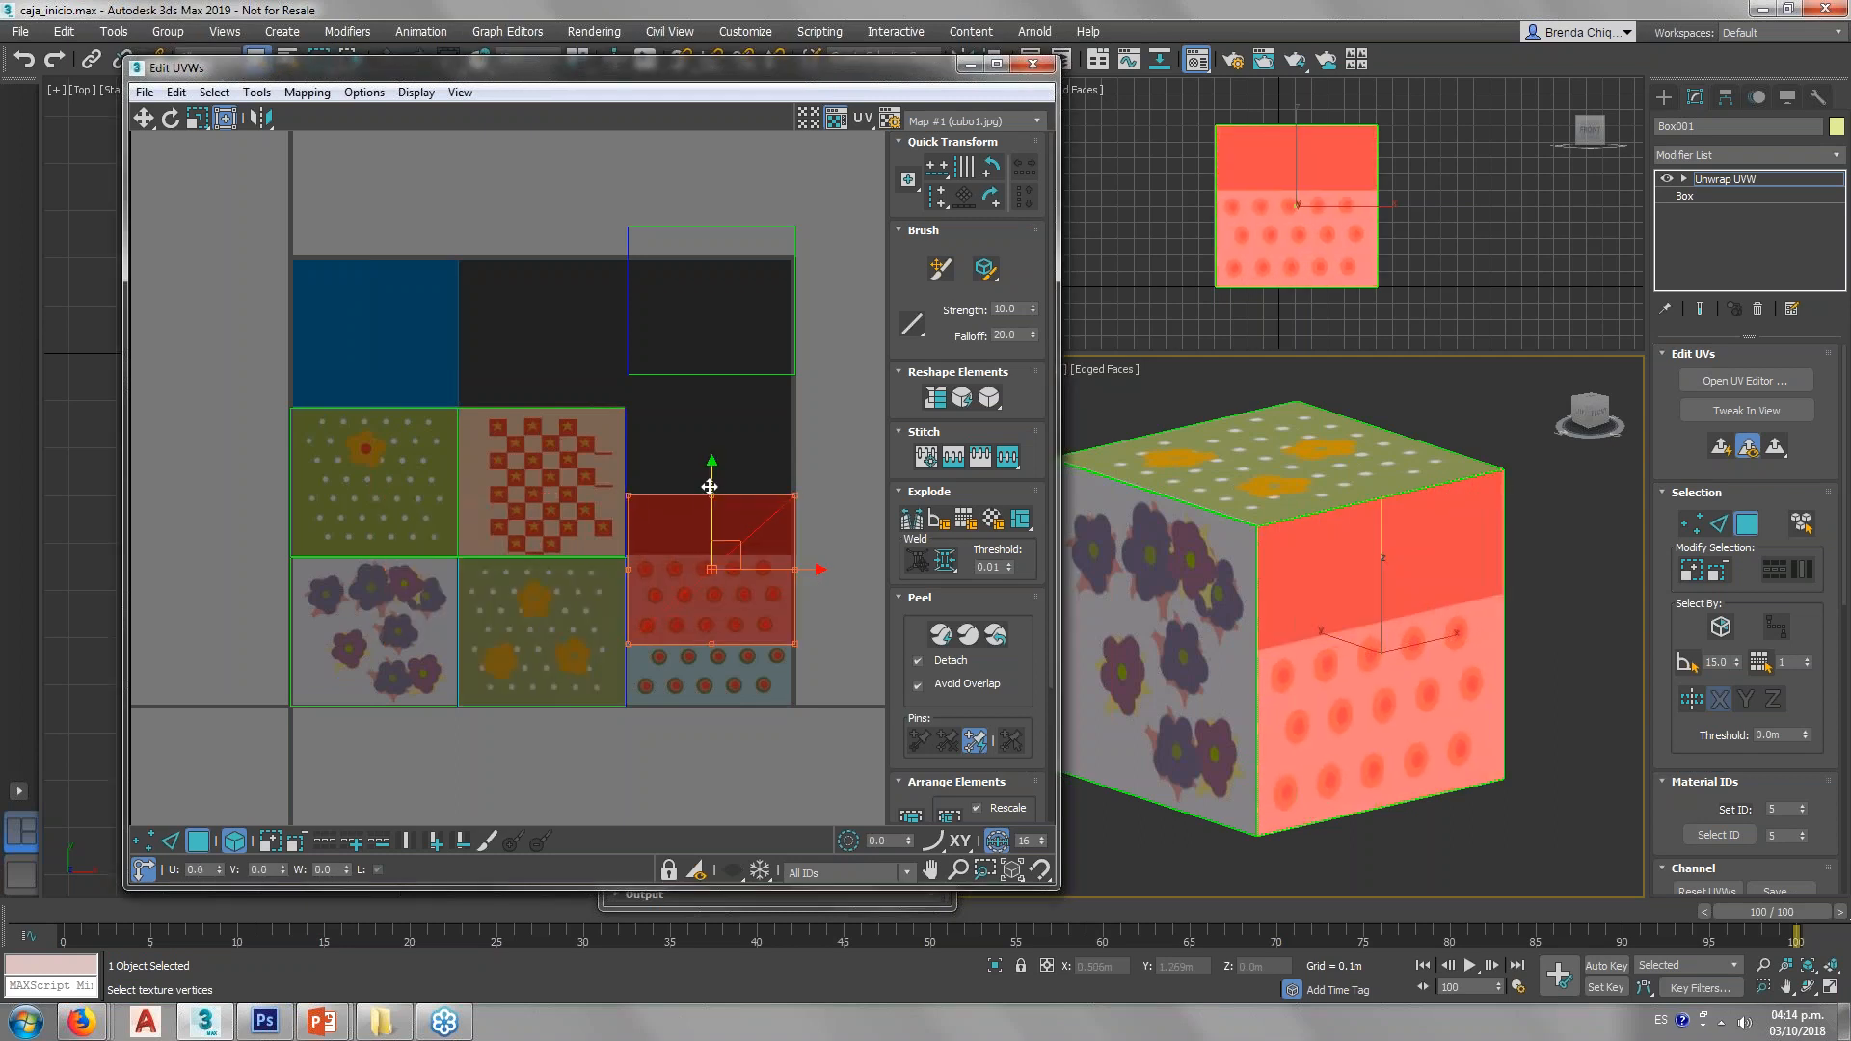
left_click_drag(709, 491, 706, 565)
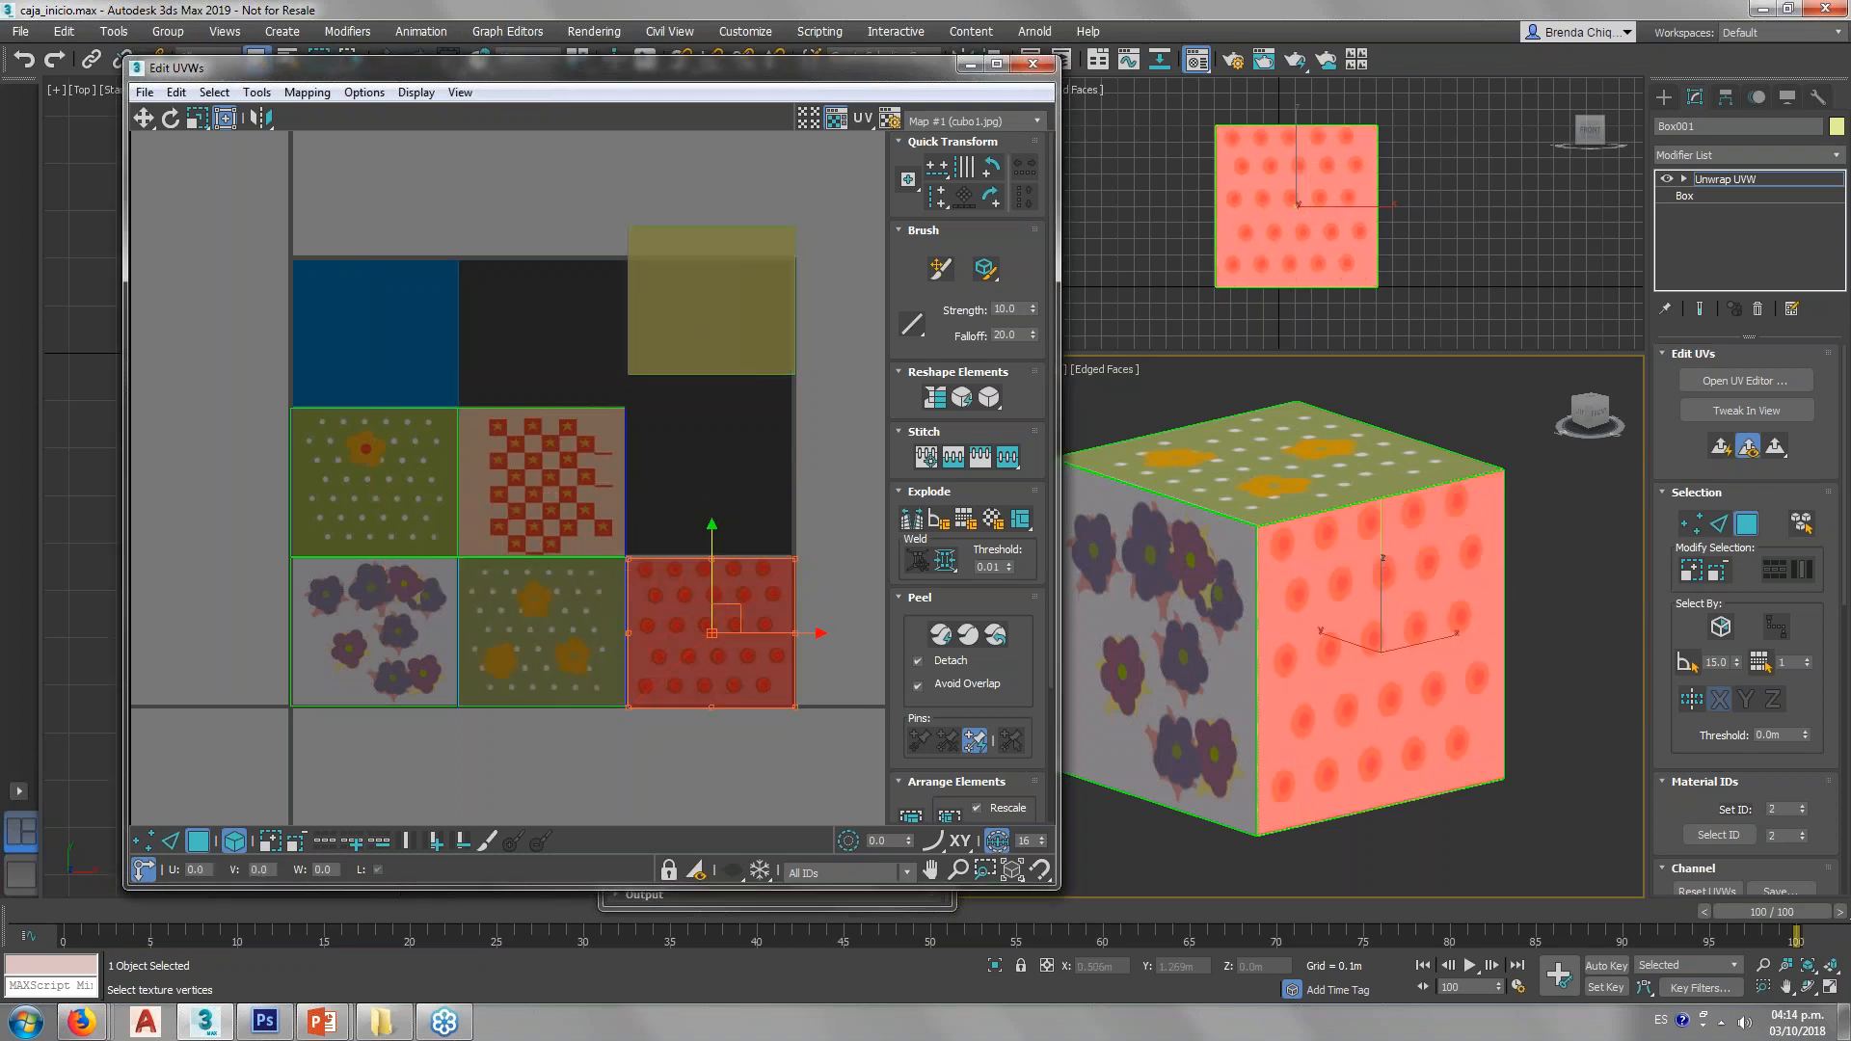
left_click_drag(712, 246, 381, 278)
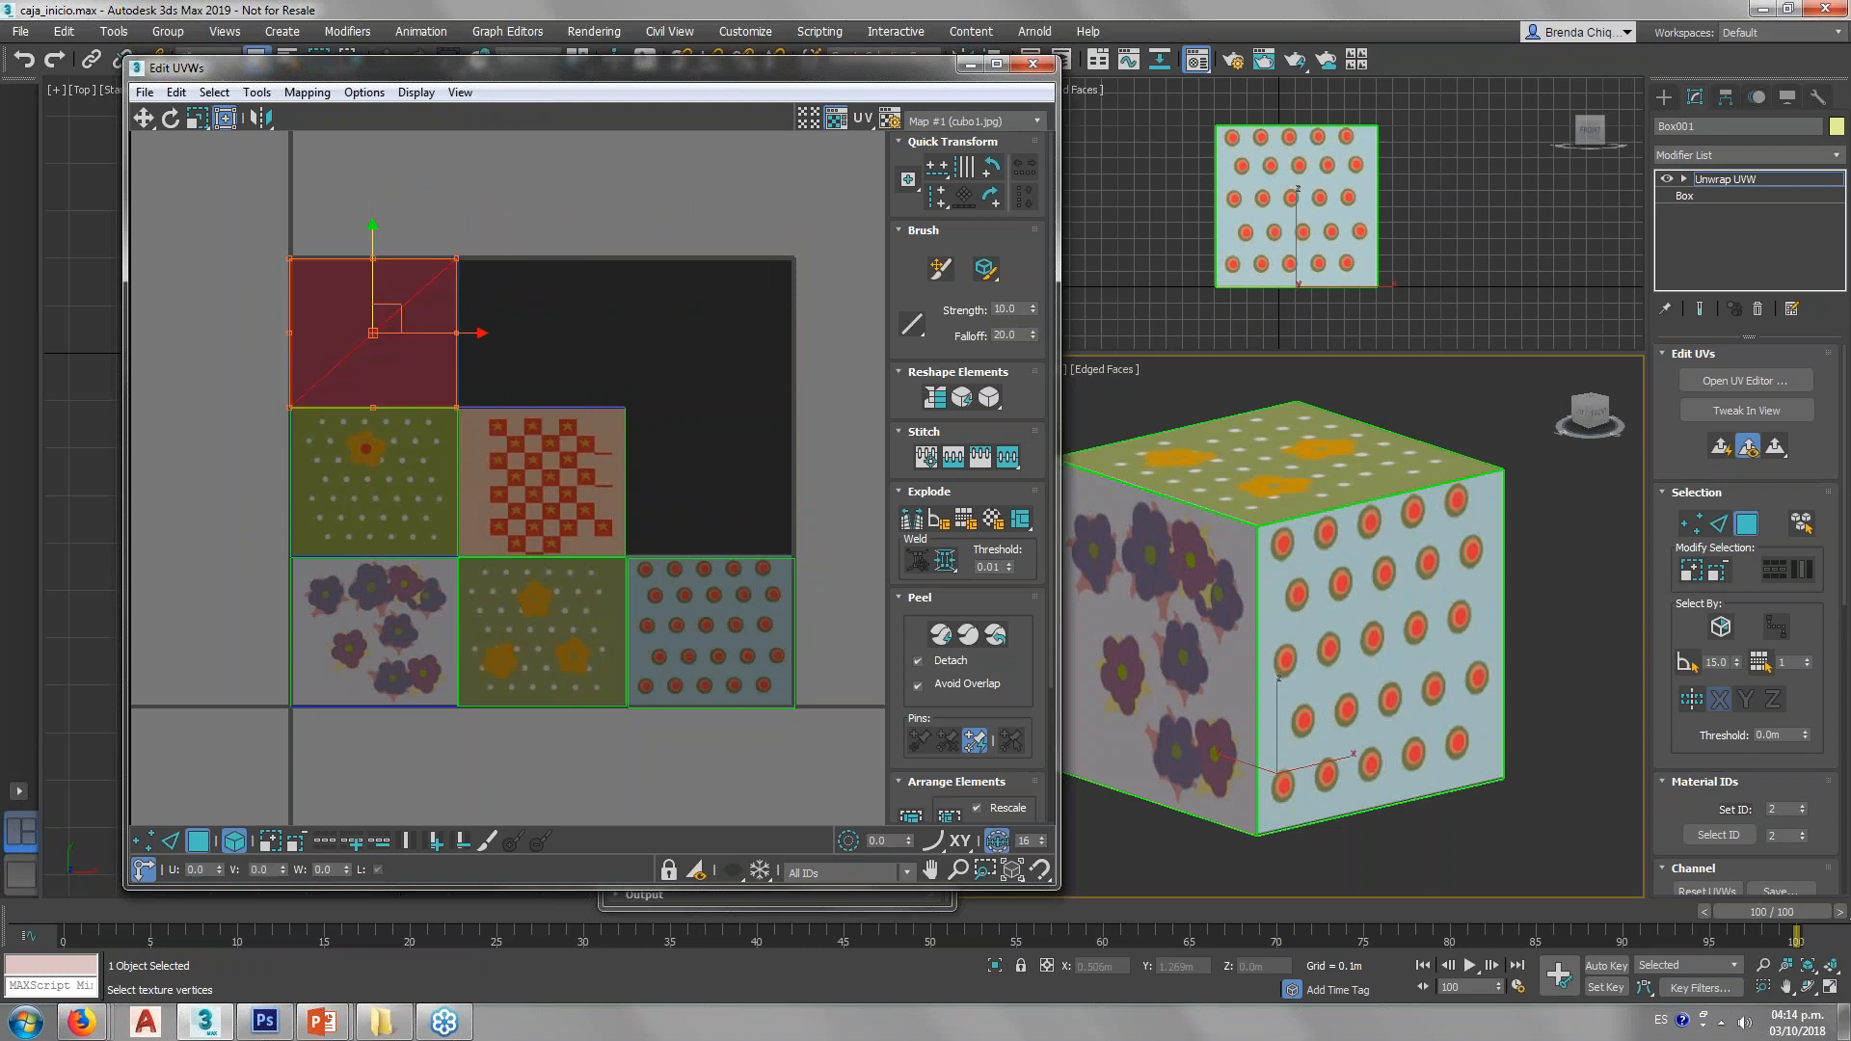
Step: Inspect the cube from several sides to check which map pattern falls on each face
left_click(1498, 771)
left_click_drag(1498, 768, 1519, 708)
scroll(1520, 708, "down", 5)
middle_click_drag(1519, 708, 1620, 713, "alt")
left_click(1625, 830)
scroll(1625, 830, "up", 2)
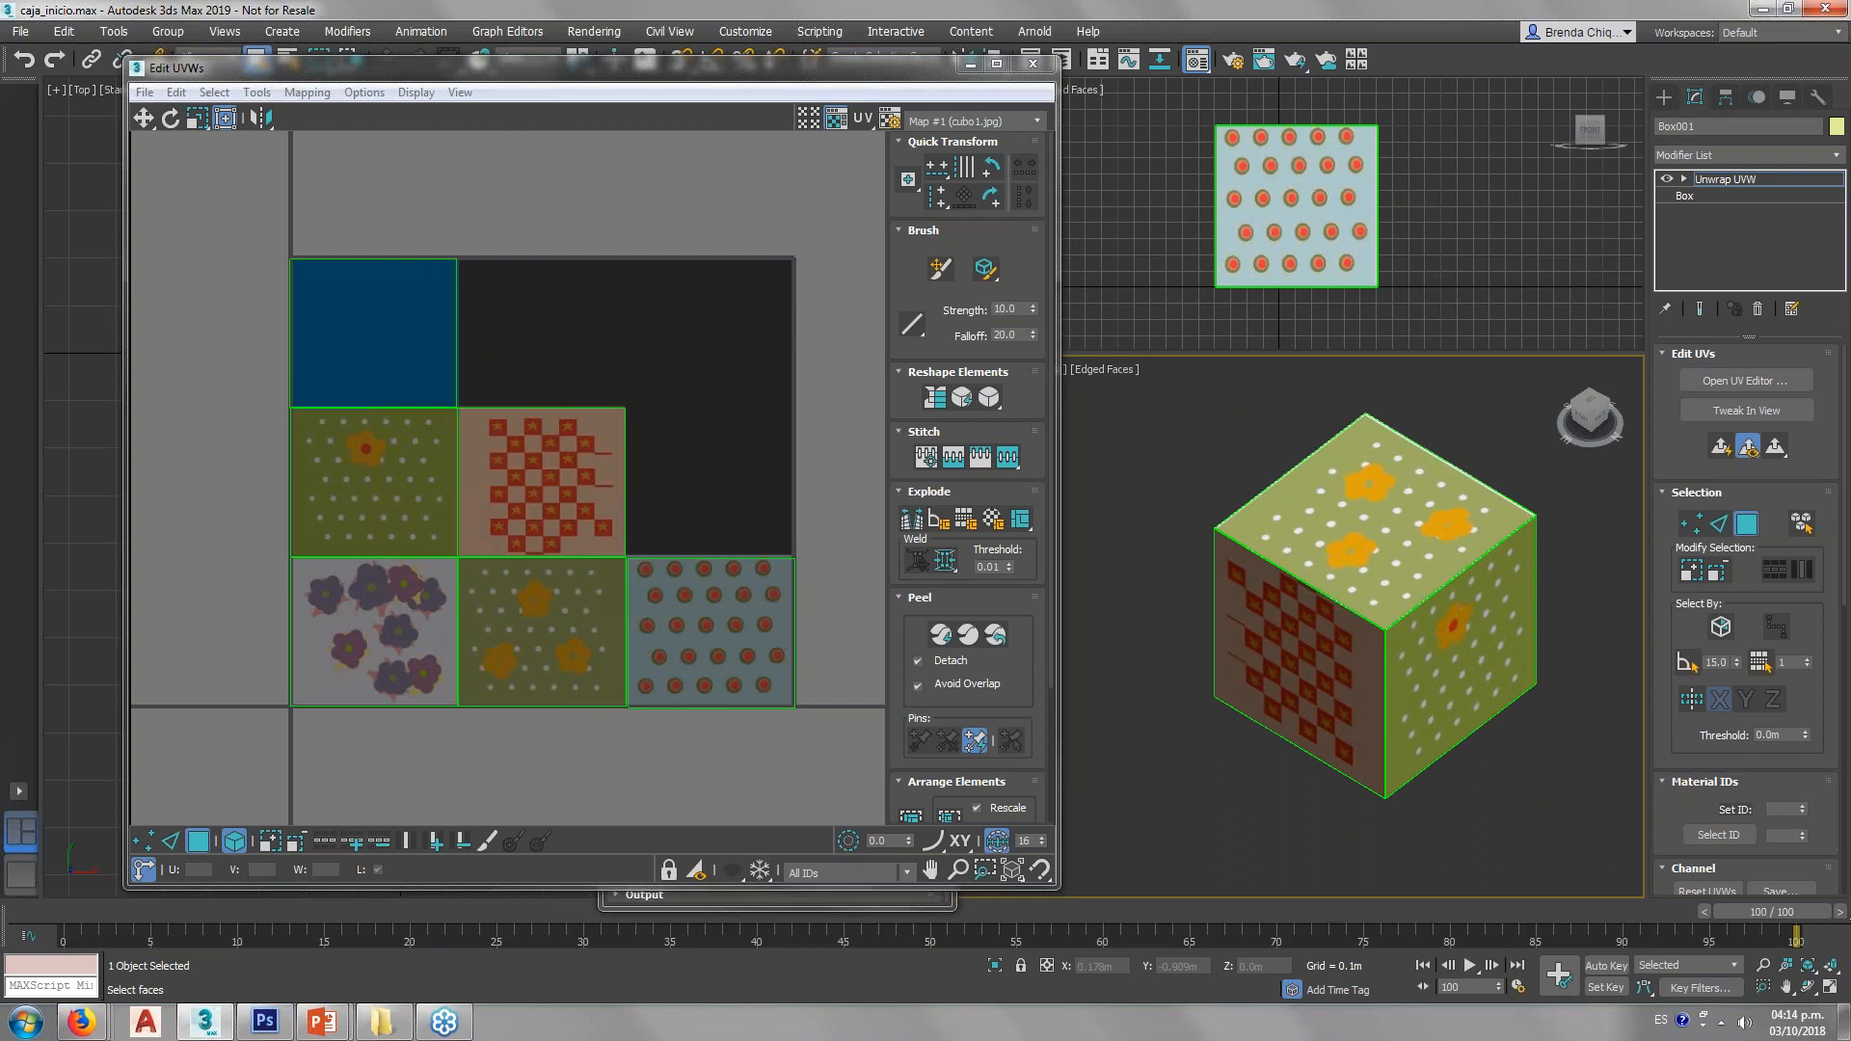
middle_click_drag(1127, 733, 1152, 730, "alt")
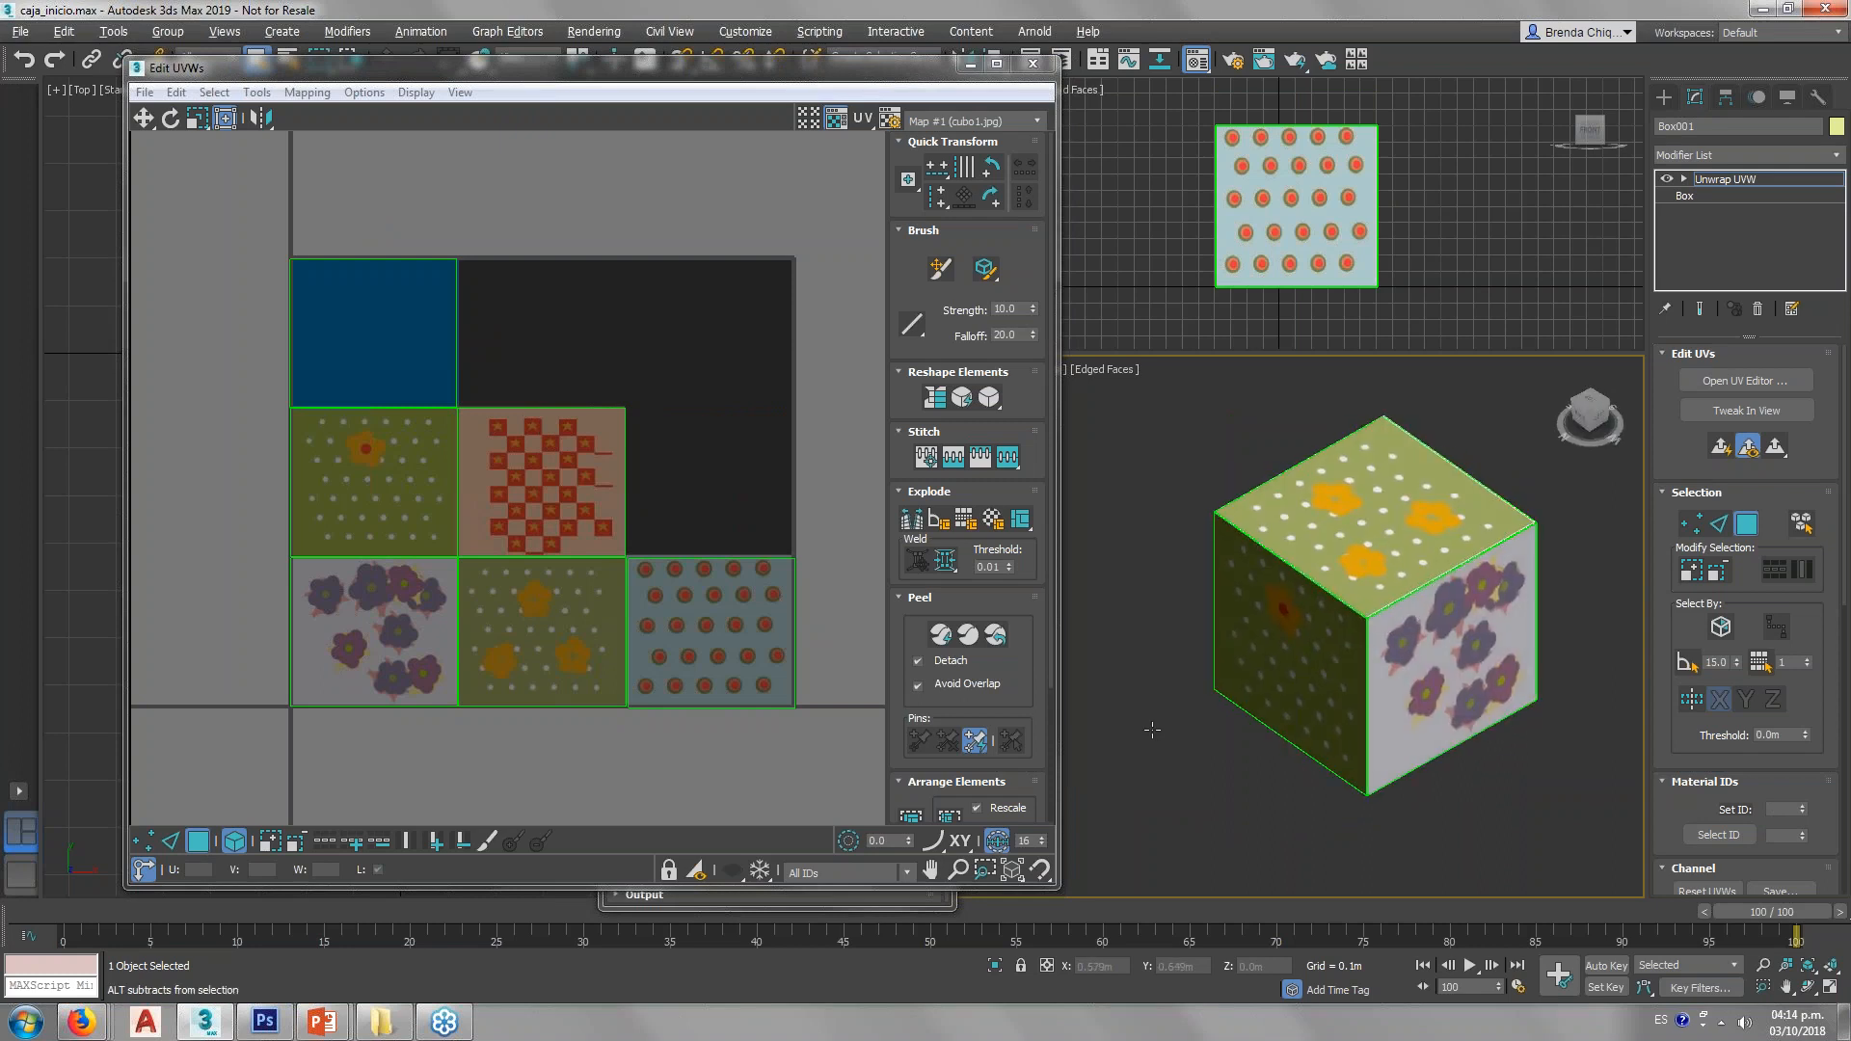
left_click(500, 200)
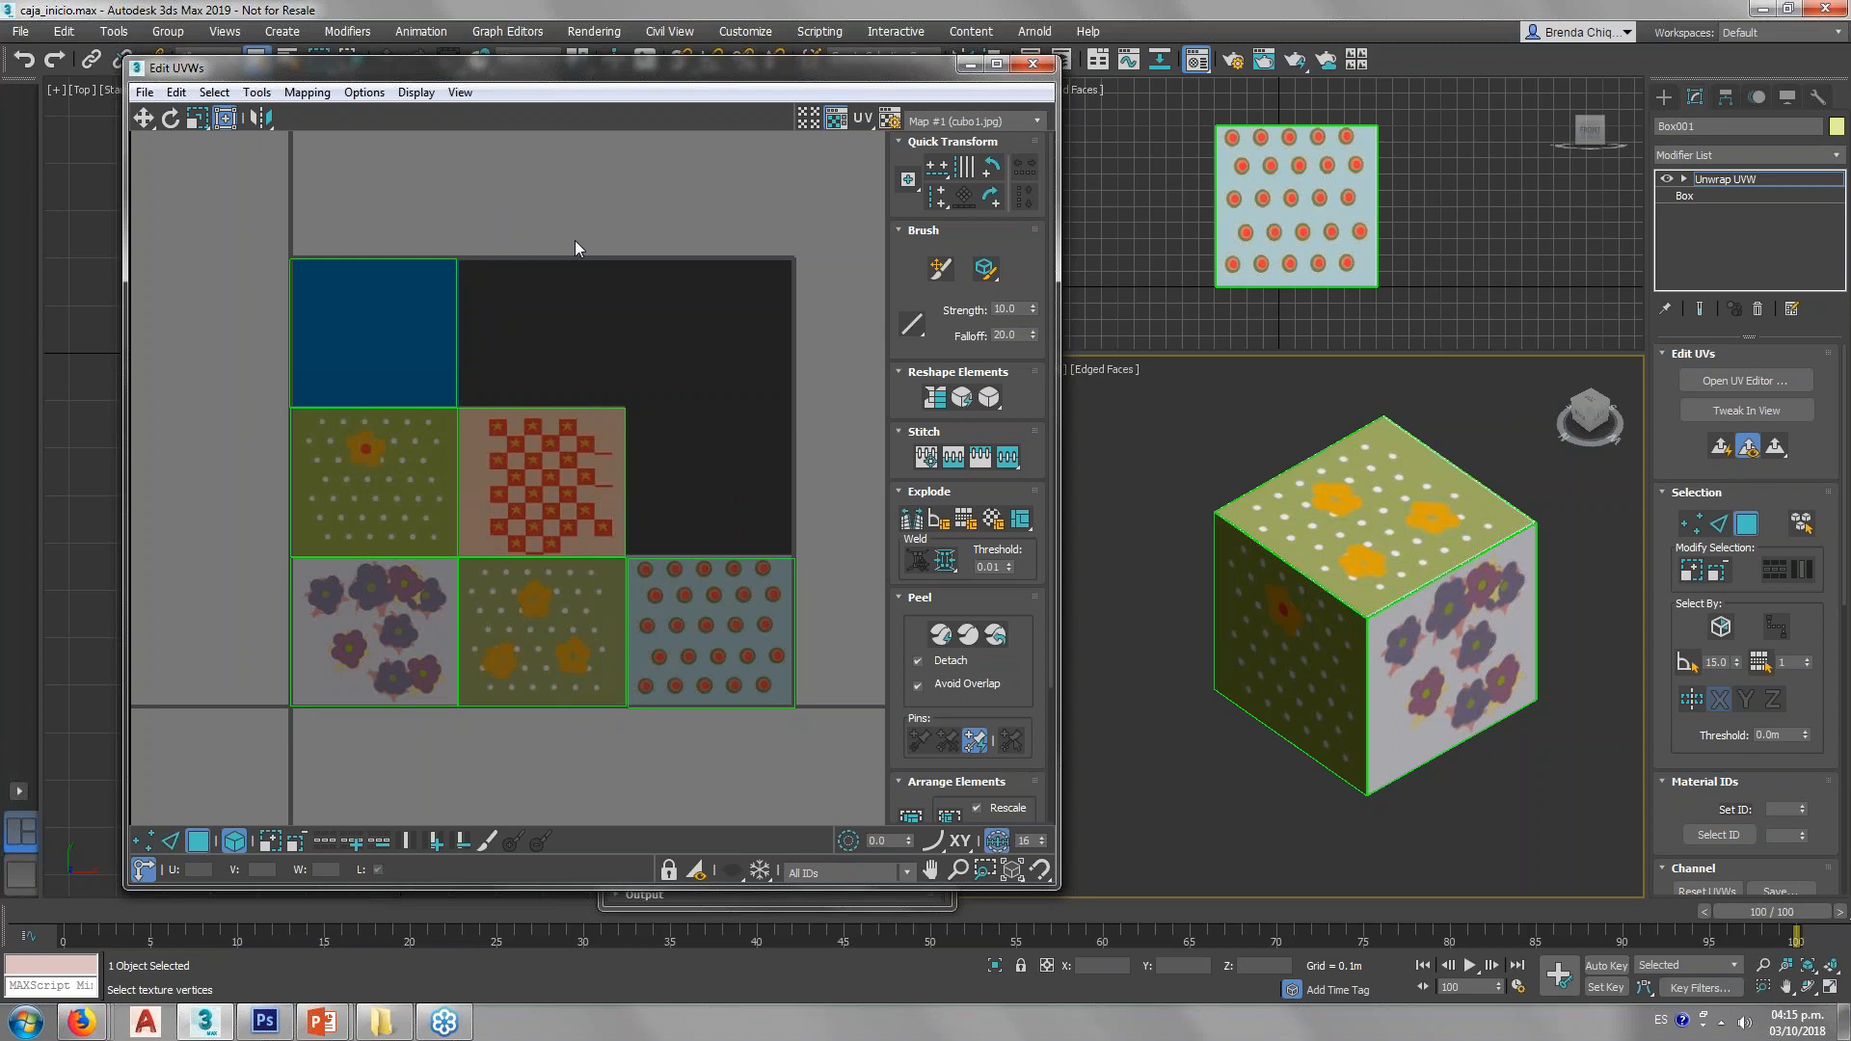
Step: Close the UV editor and save the cube scene
left_click(1028, 64)
left_click(20, 32)
left_click(39, 181)
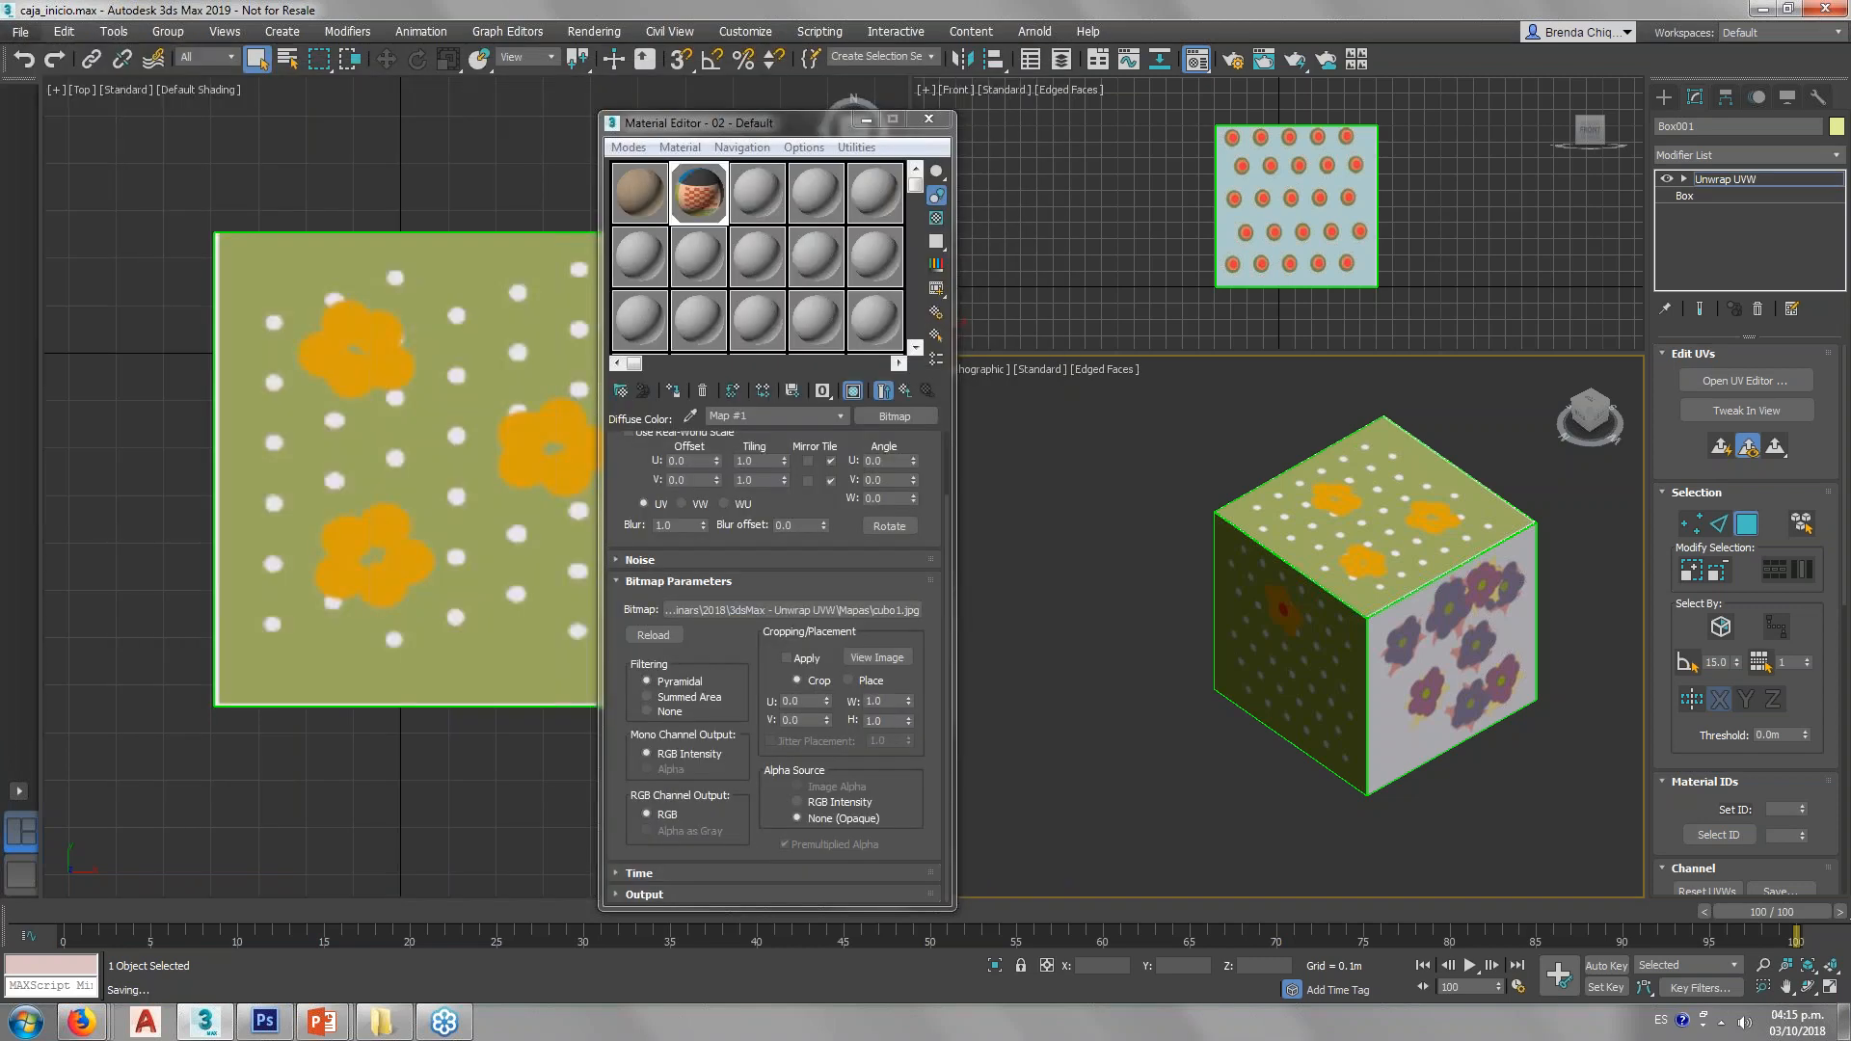
Step: Open the recent scene pecesito_inicio.max and close the Material Editor
left_click(21, 31)
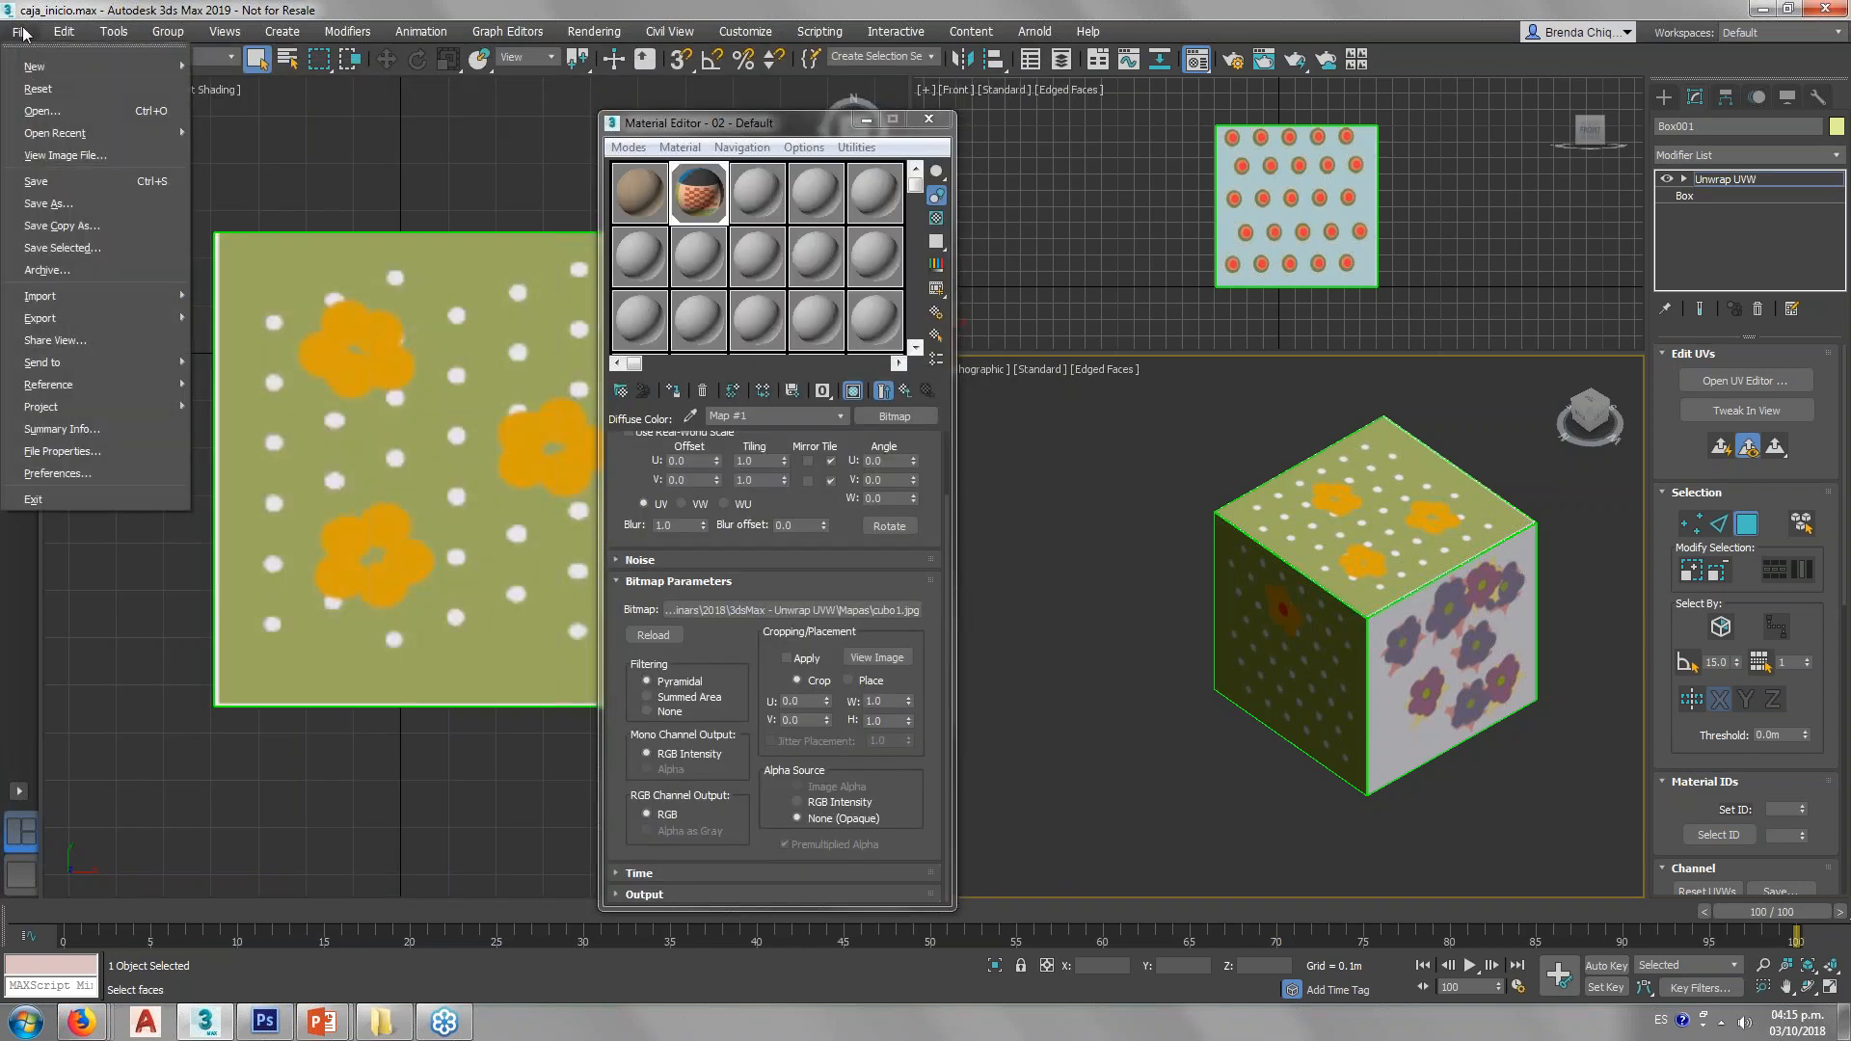
mouse_move(107, 135)
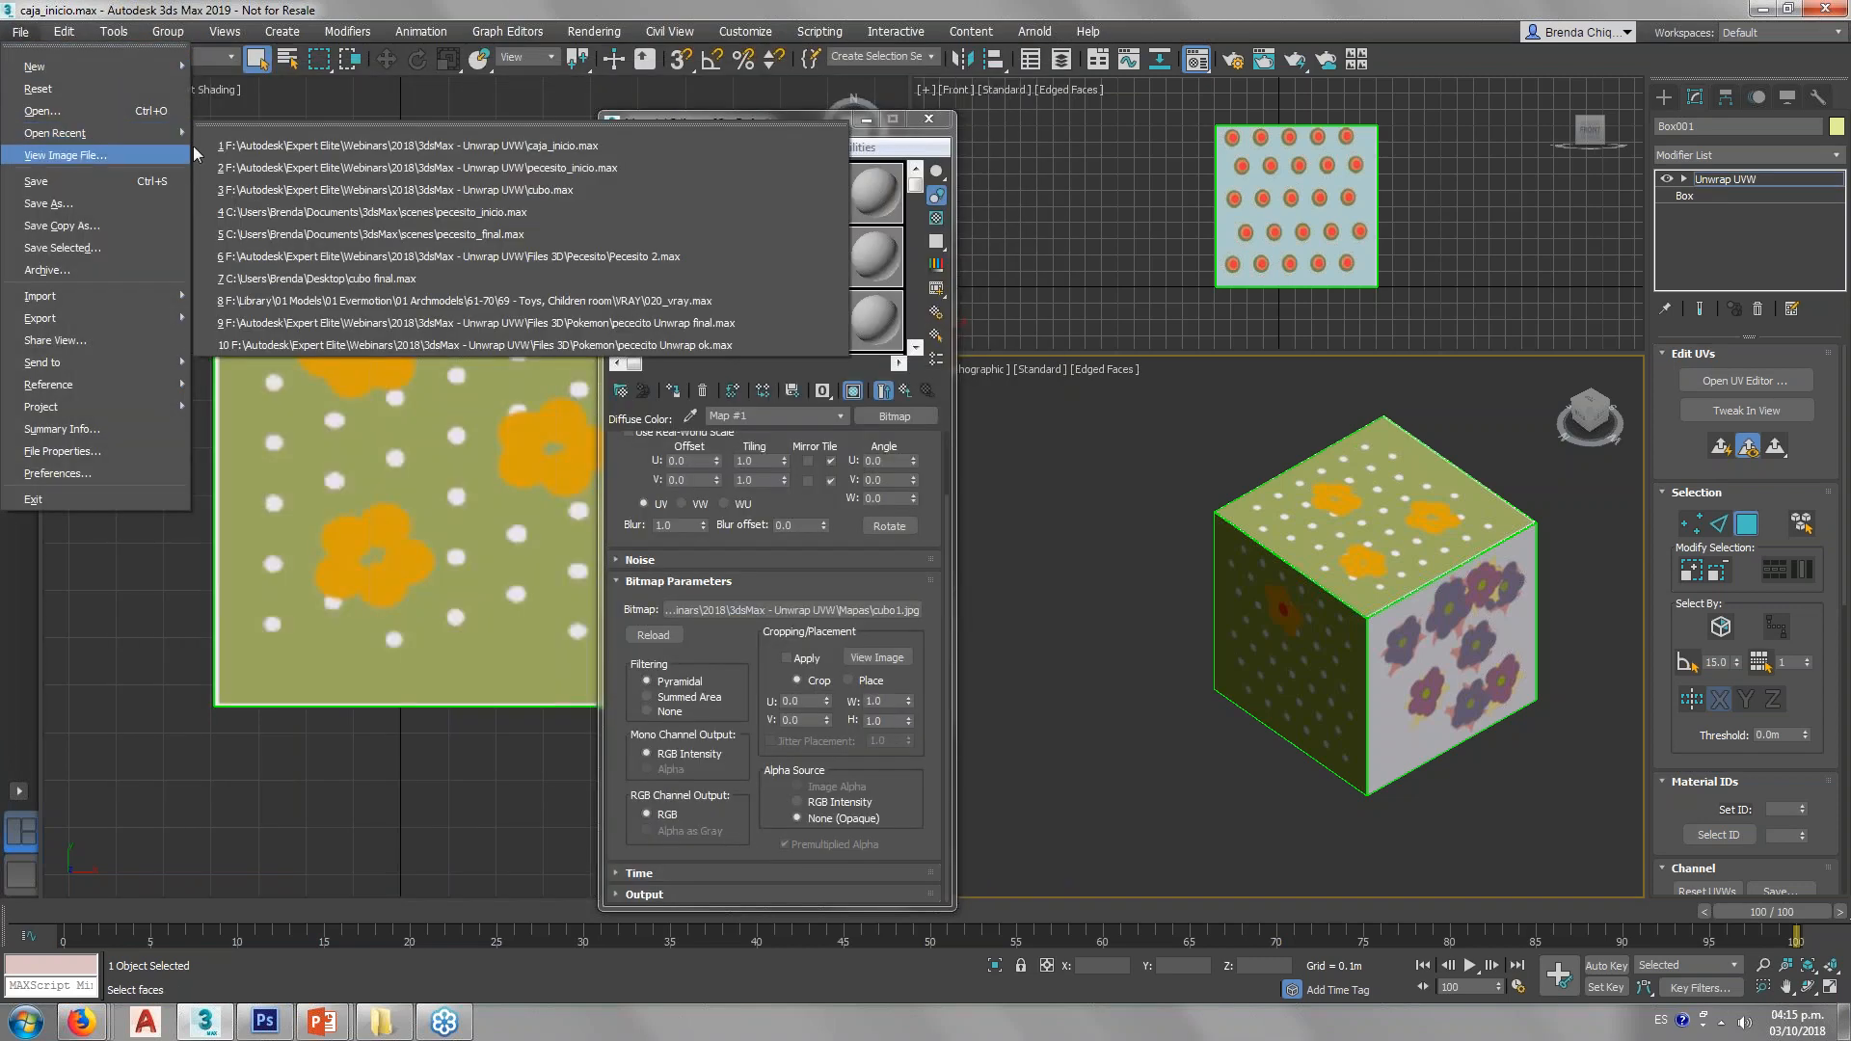
left_click(281, 167)
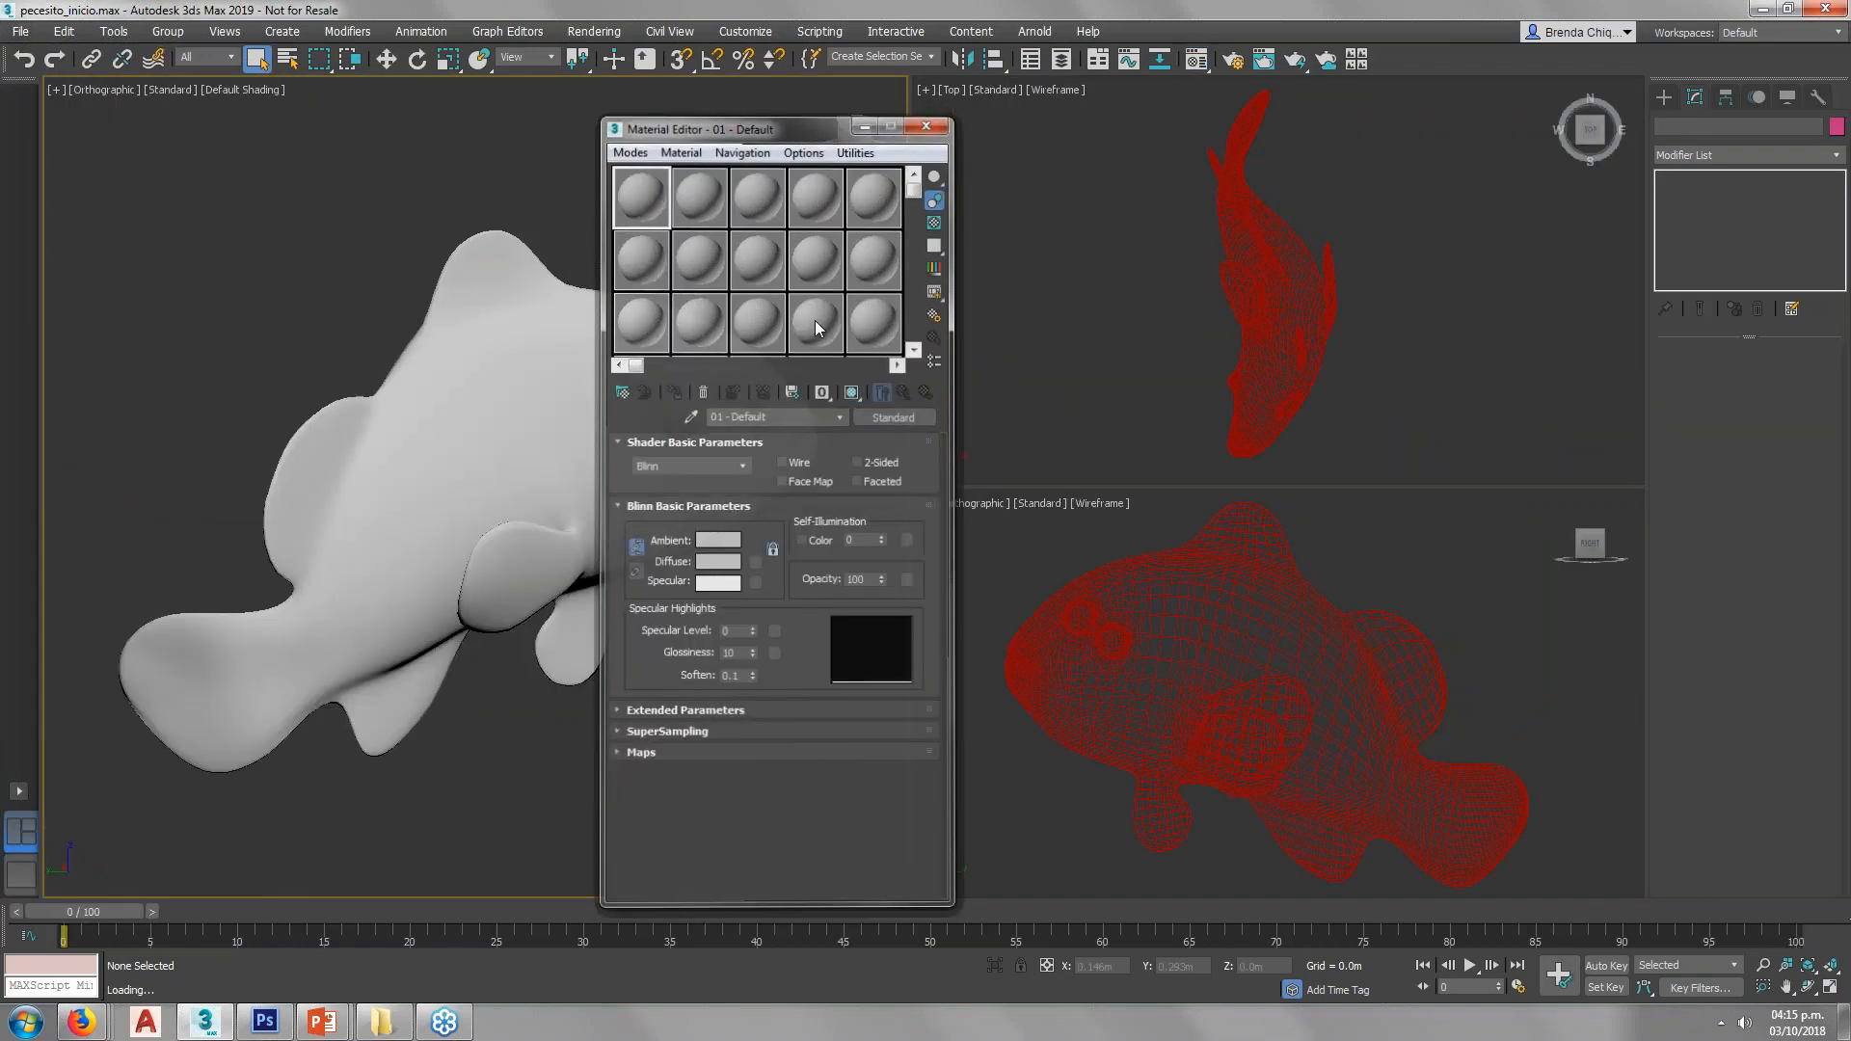
left_click(1422, 282)
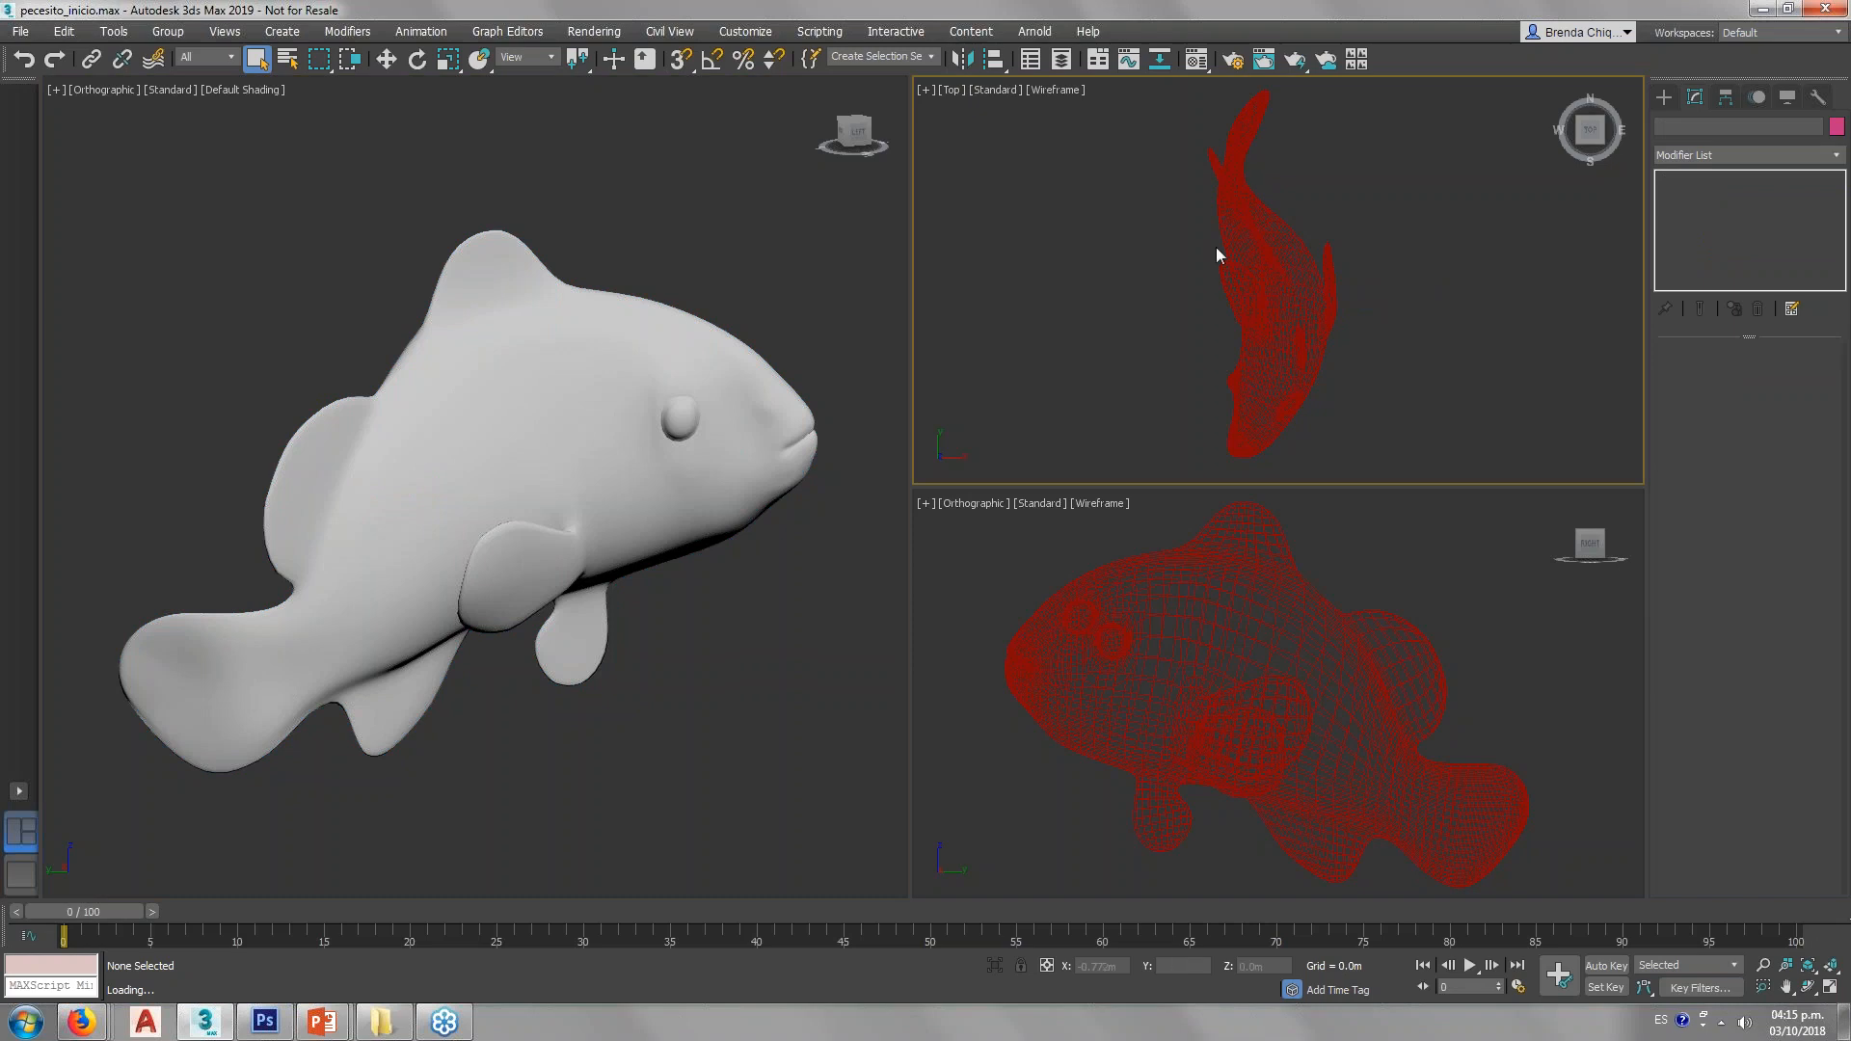
Step: Turn the upper wireframe view to show the fish's side, then select the fish and apply an Unwrap UVW modifier
left_click(1252, 289)
middle_click_drag(1253, 289, 1366, 196, "alt")
left_click(1409, 378)
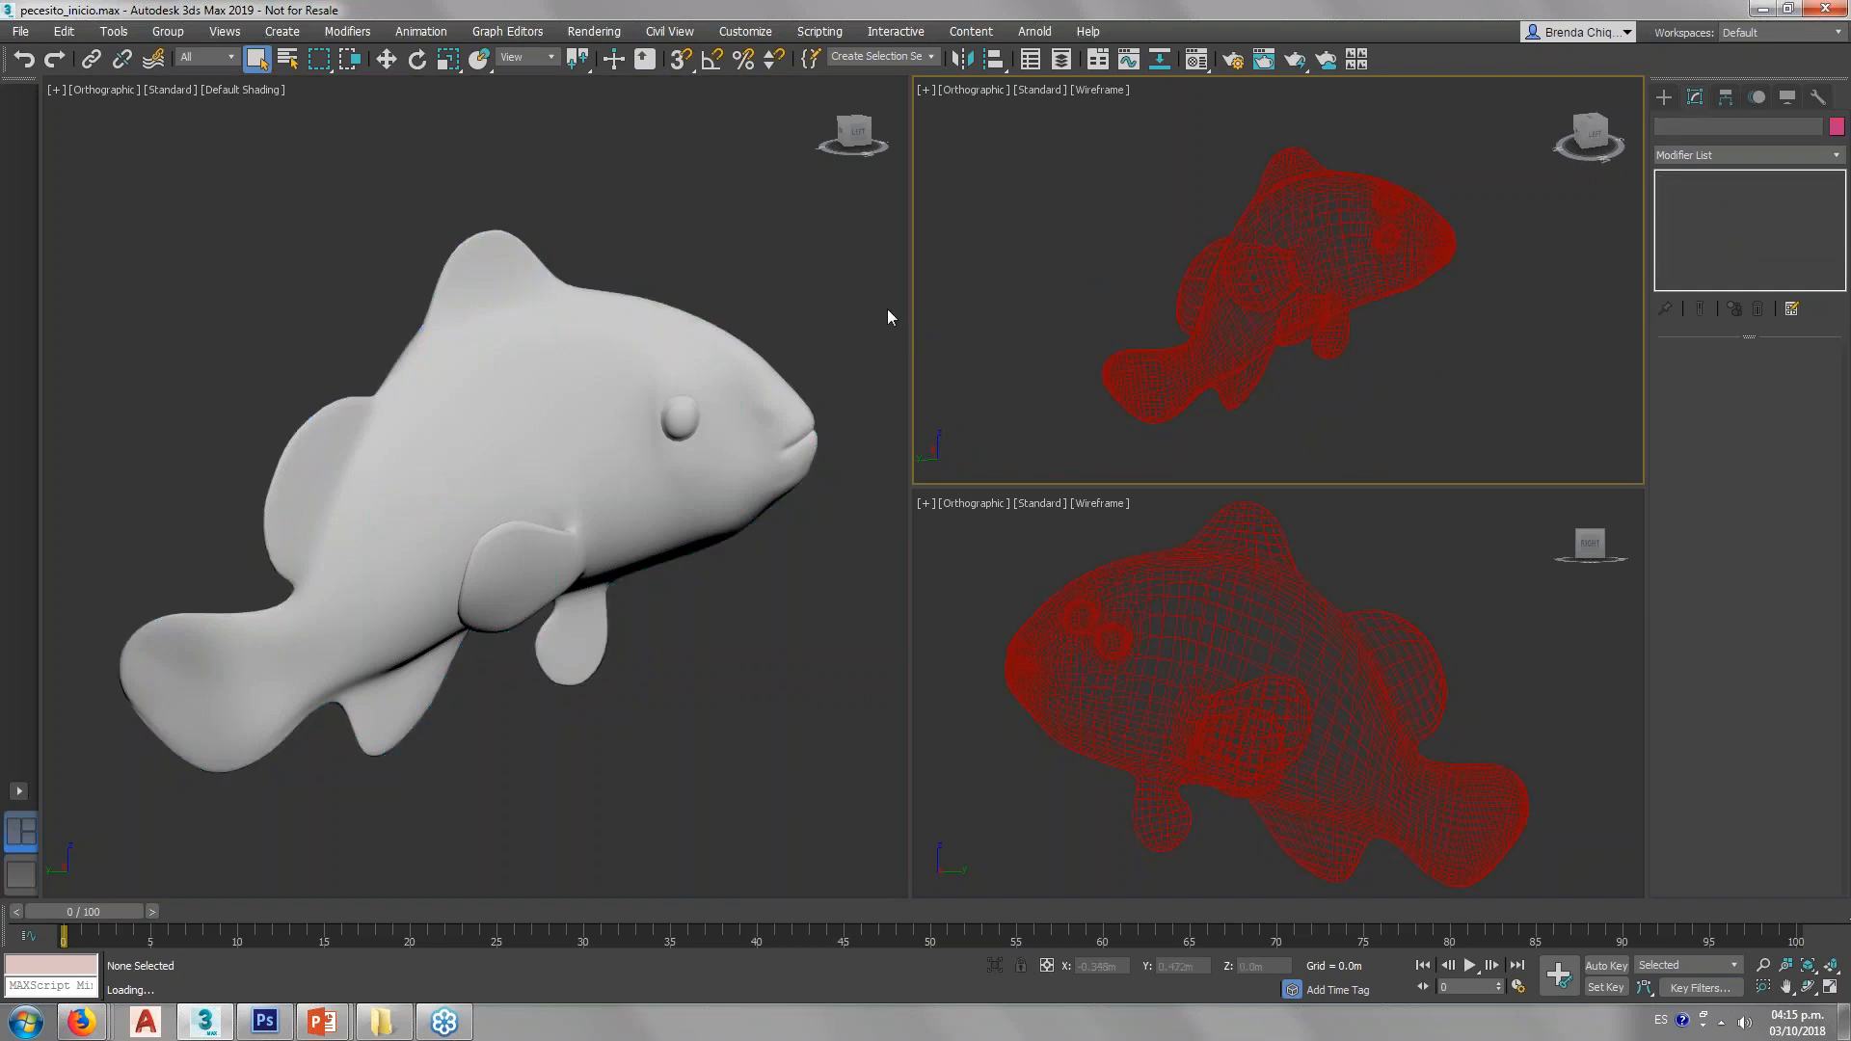
left_click(595, 392)
left_click(1760, 154)
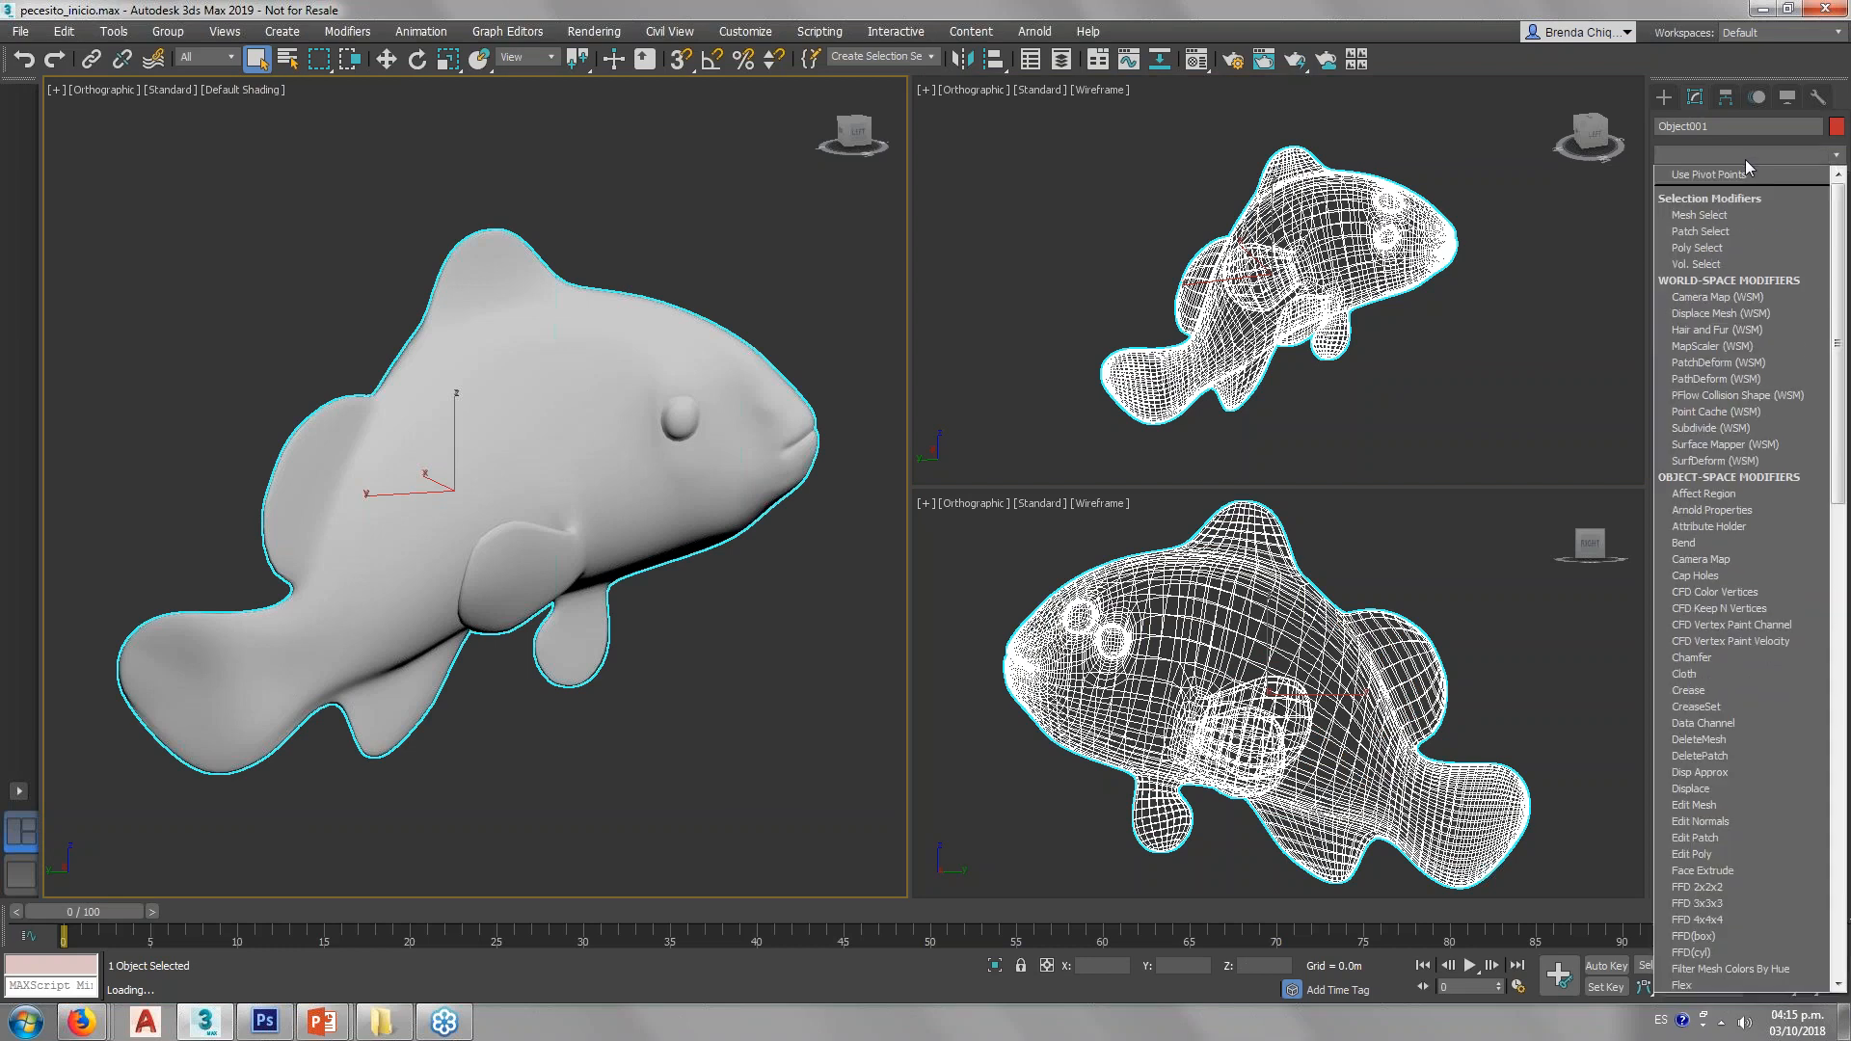
key("u")
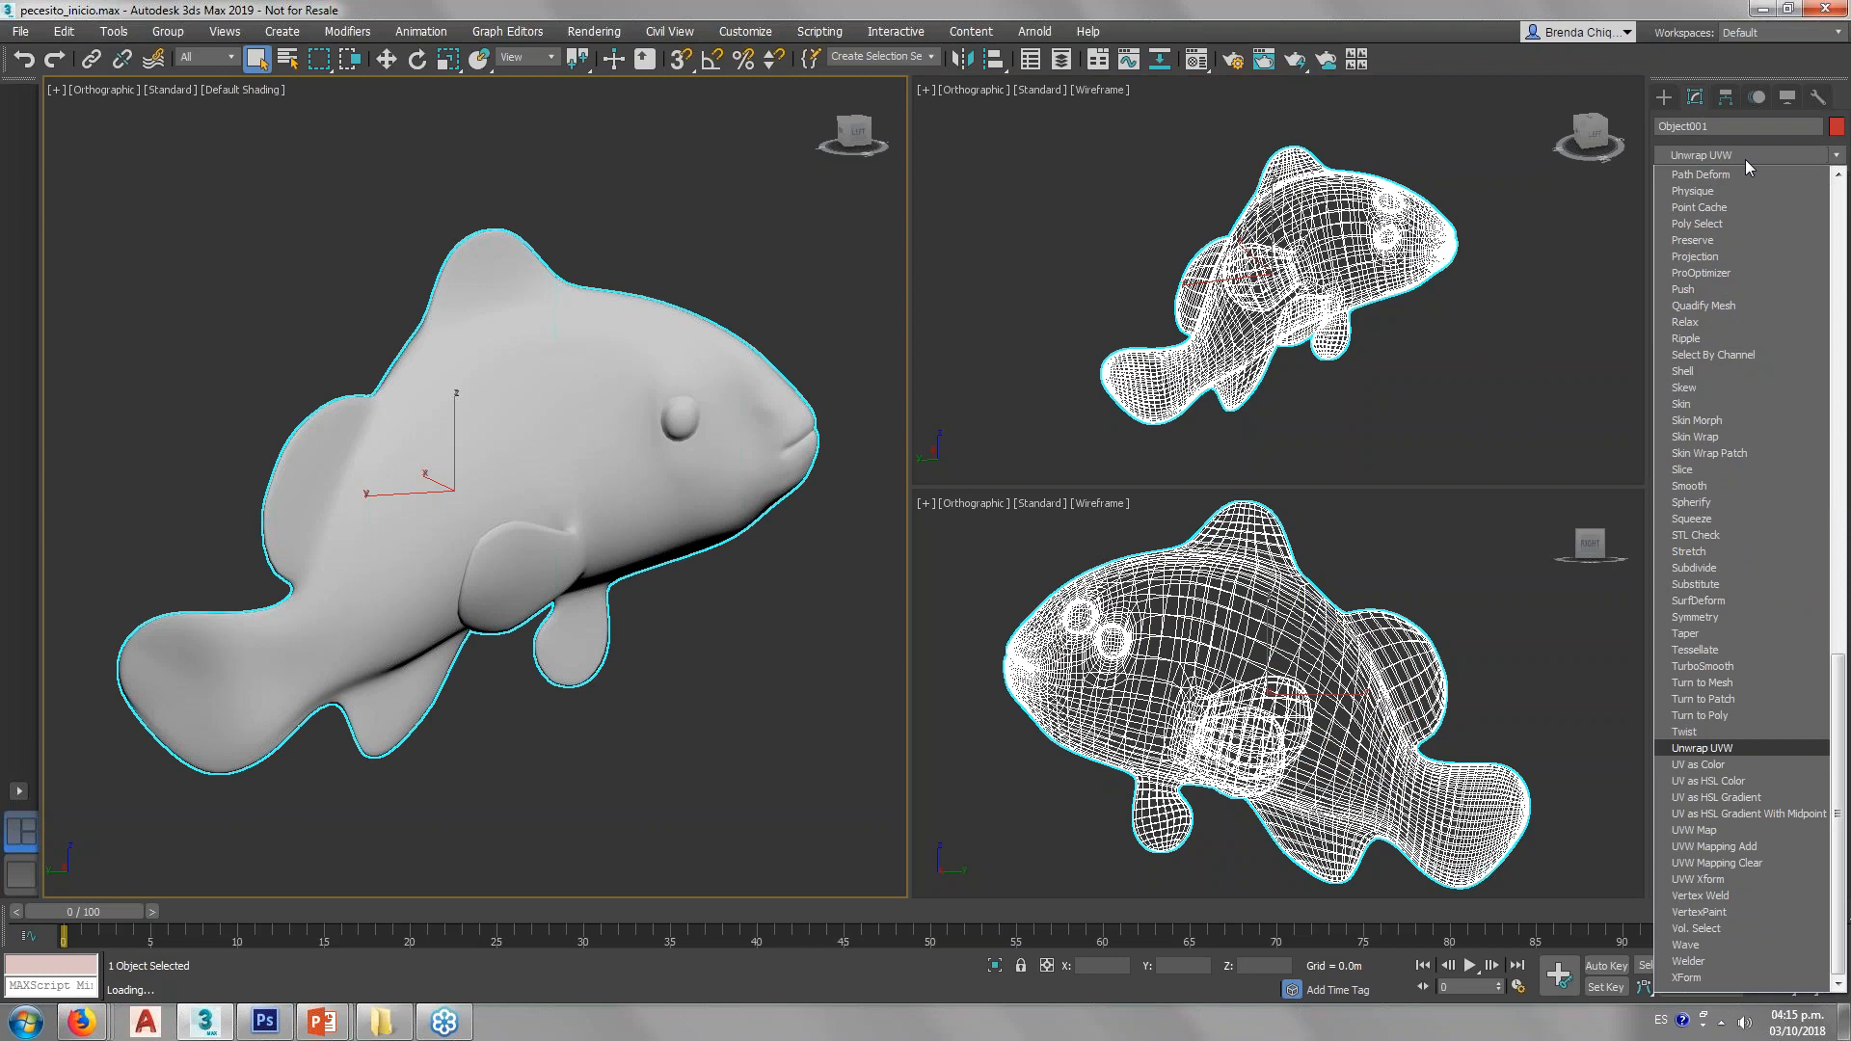
key("Return")
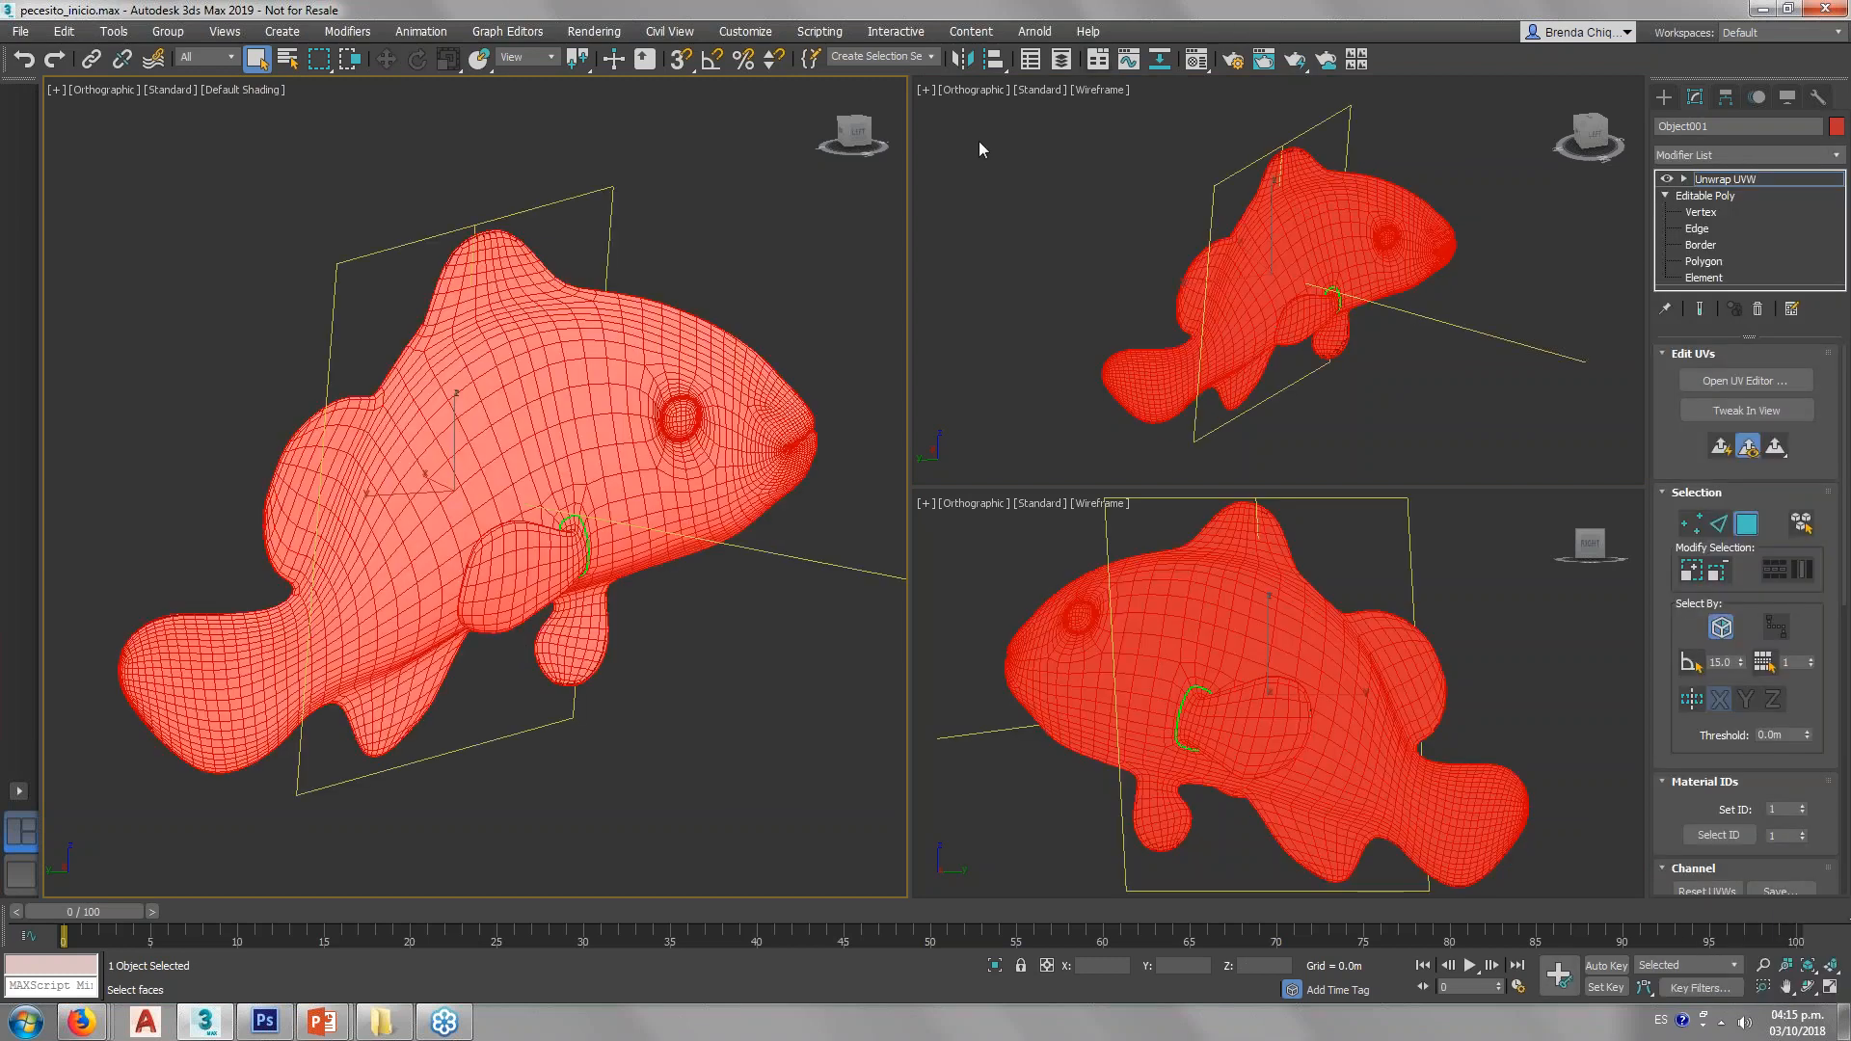
Step: Open the UV editor for the fish, place its window over the shaded view and deselect all the UV faces
left_click(1706, 384)
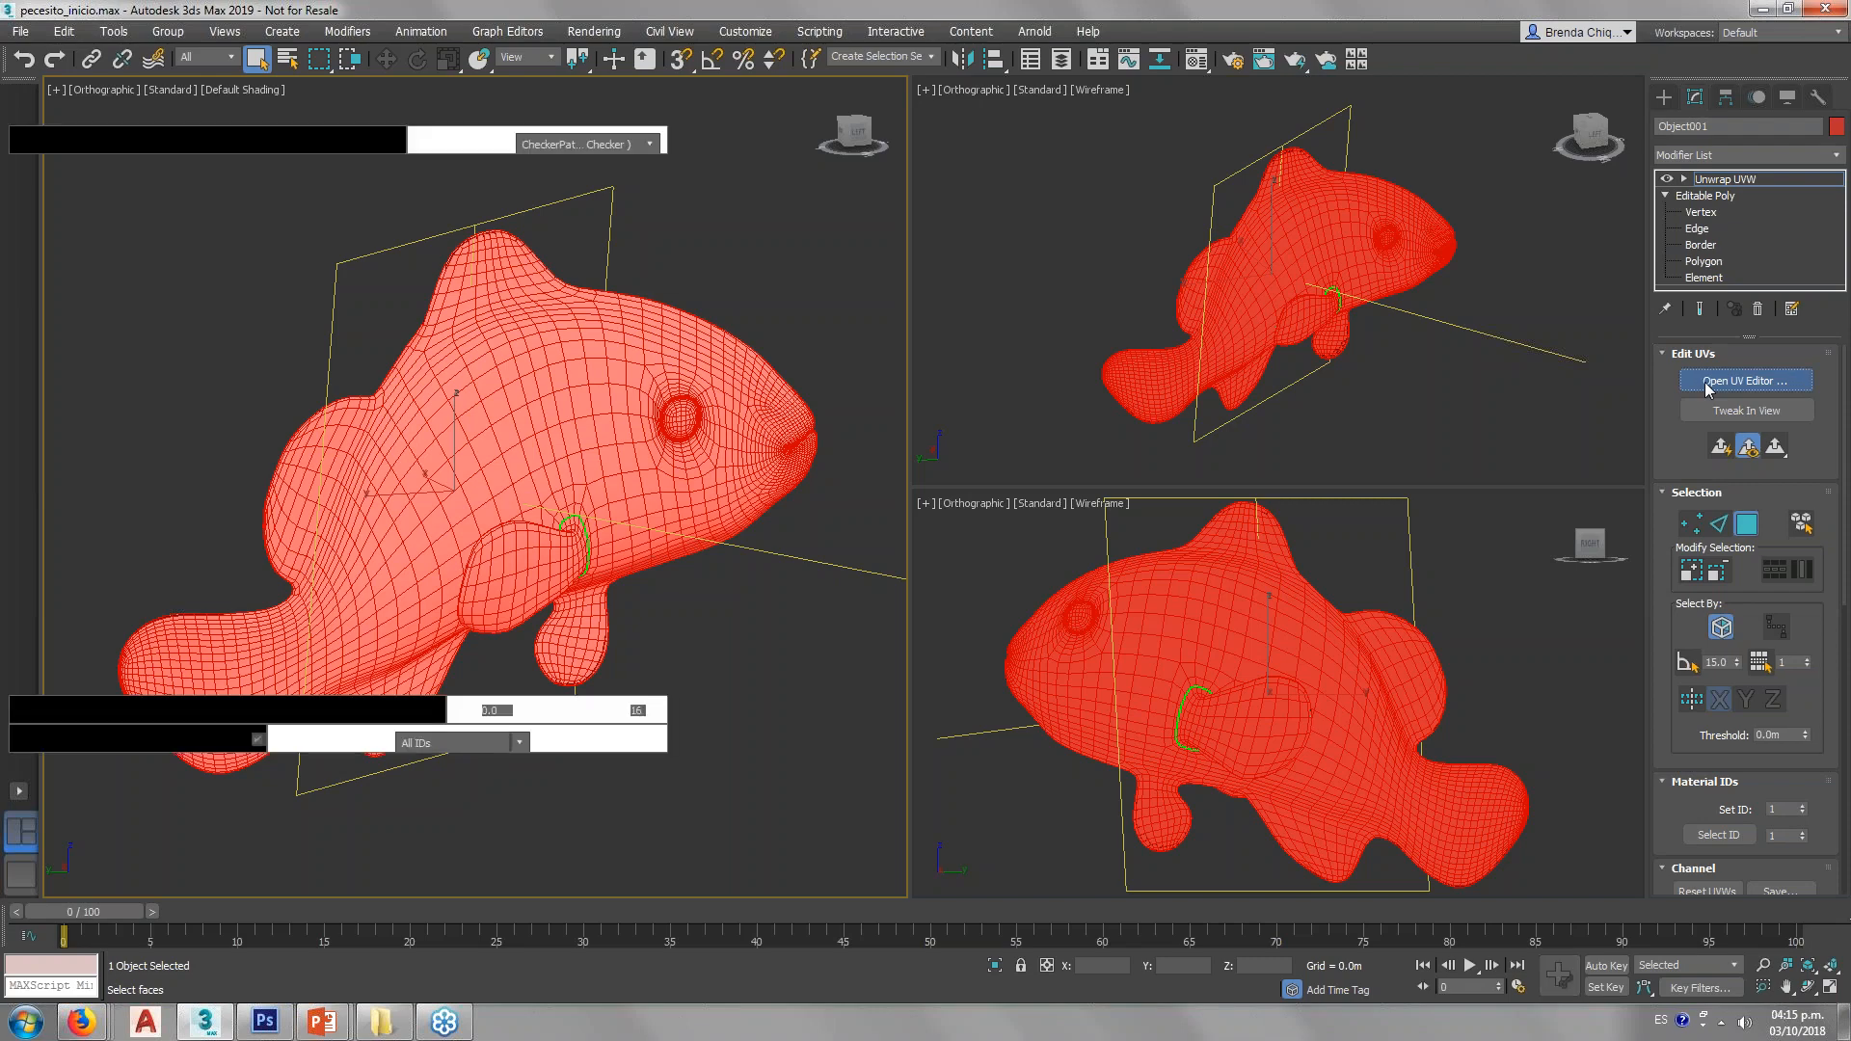
left_click_drag(249, 90, 451, 121)
left_click(448, 204)
scroll(540, 386, "down", 4)
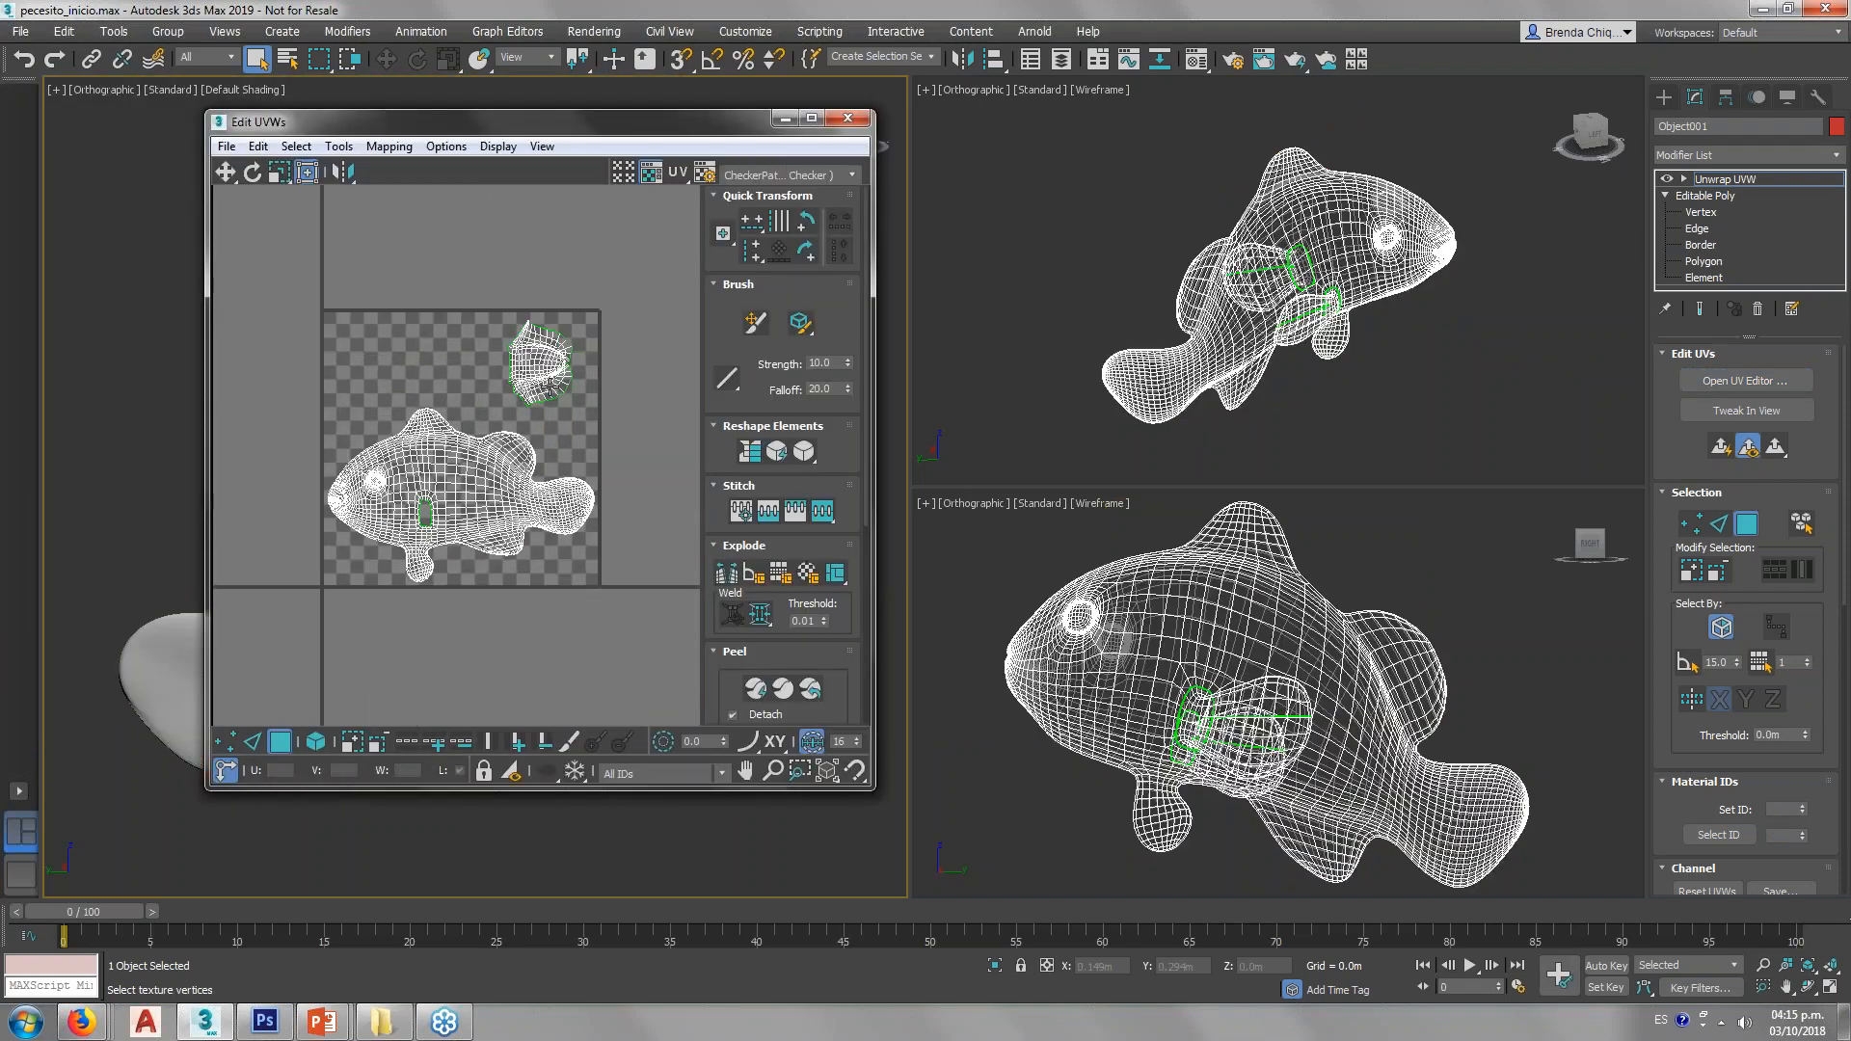
scroll(547, 386, "up", 2)
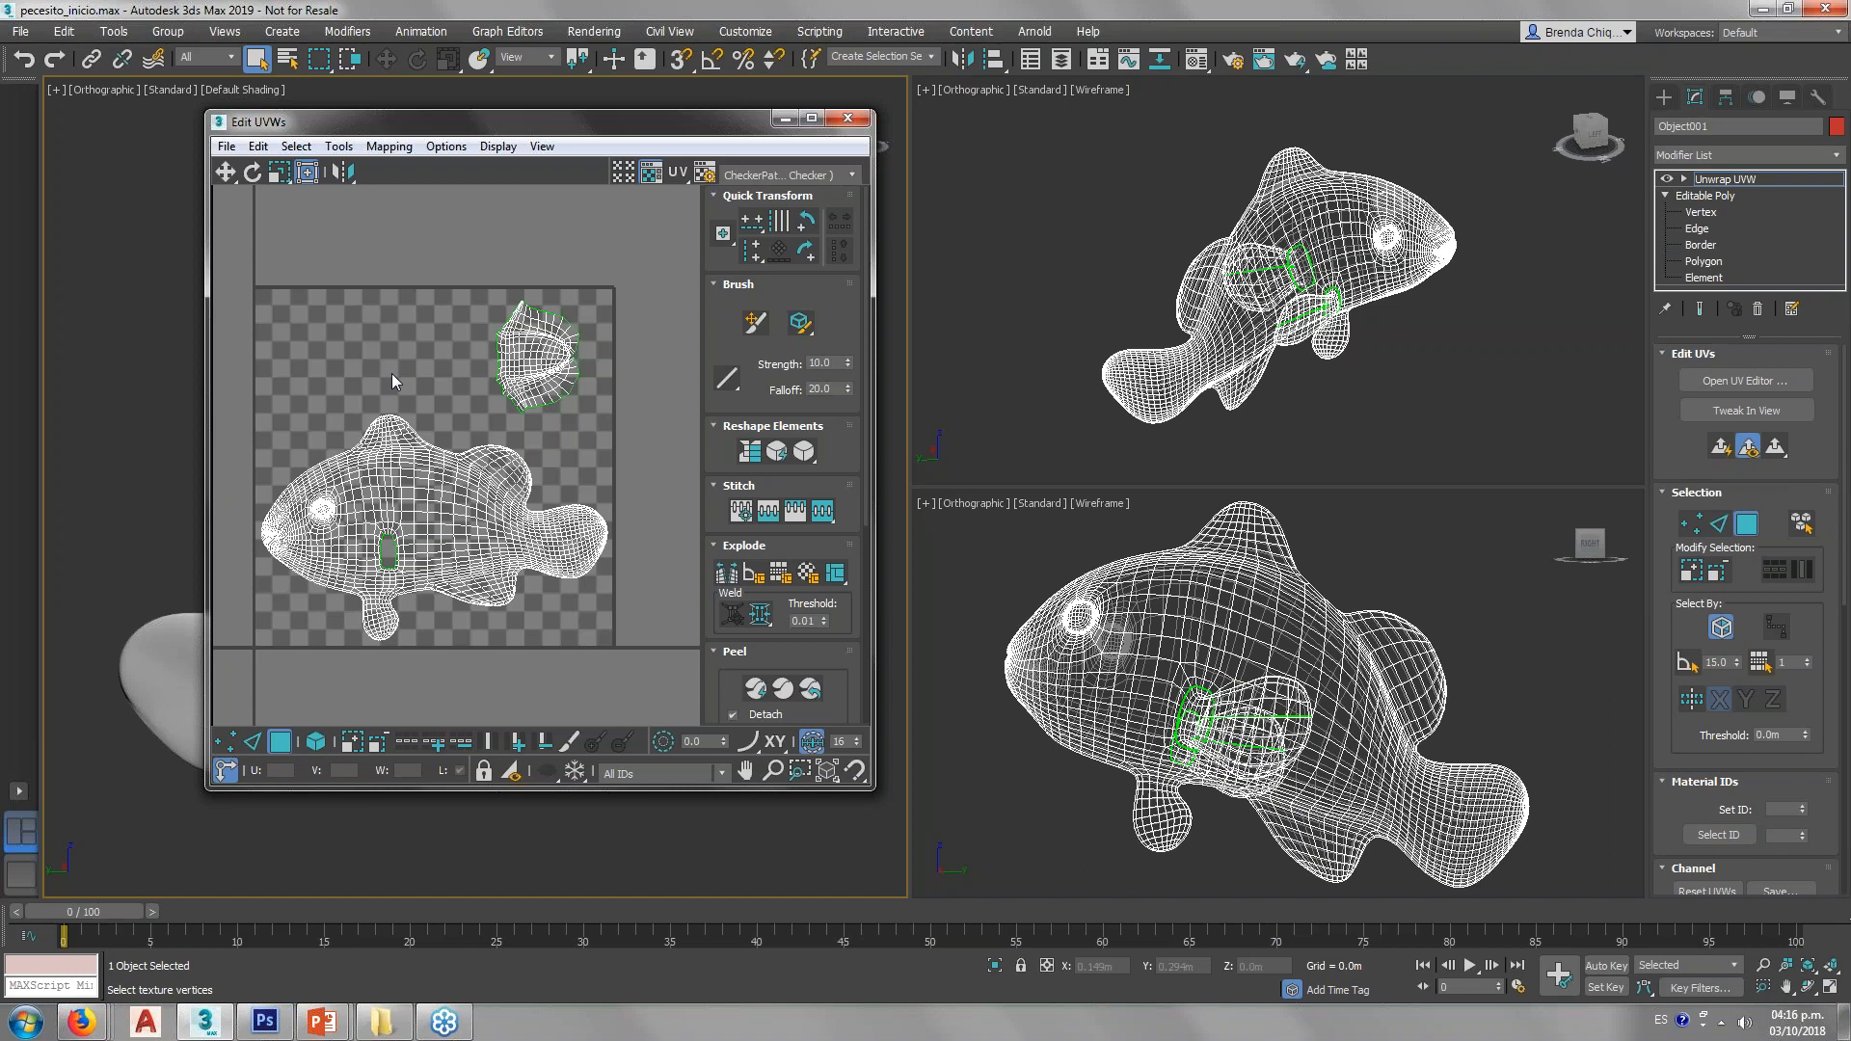
middle_click_drag(391, 373, 414, 349)
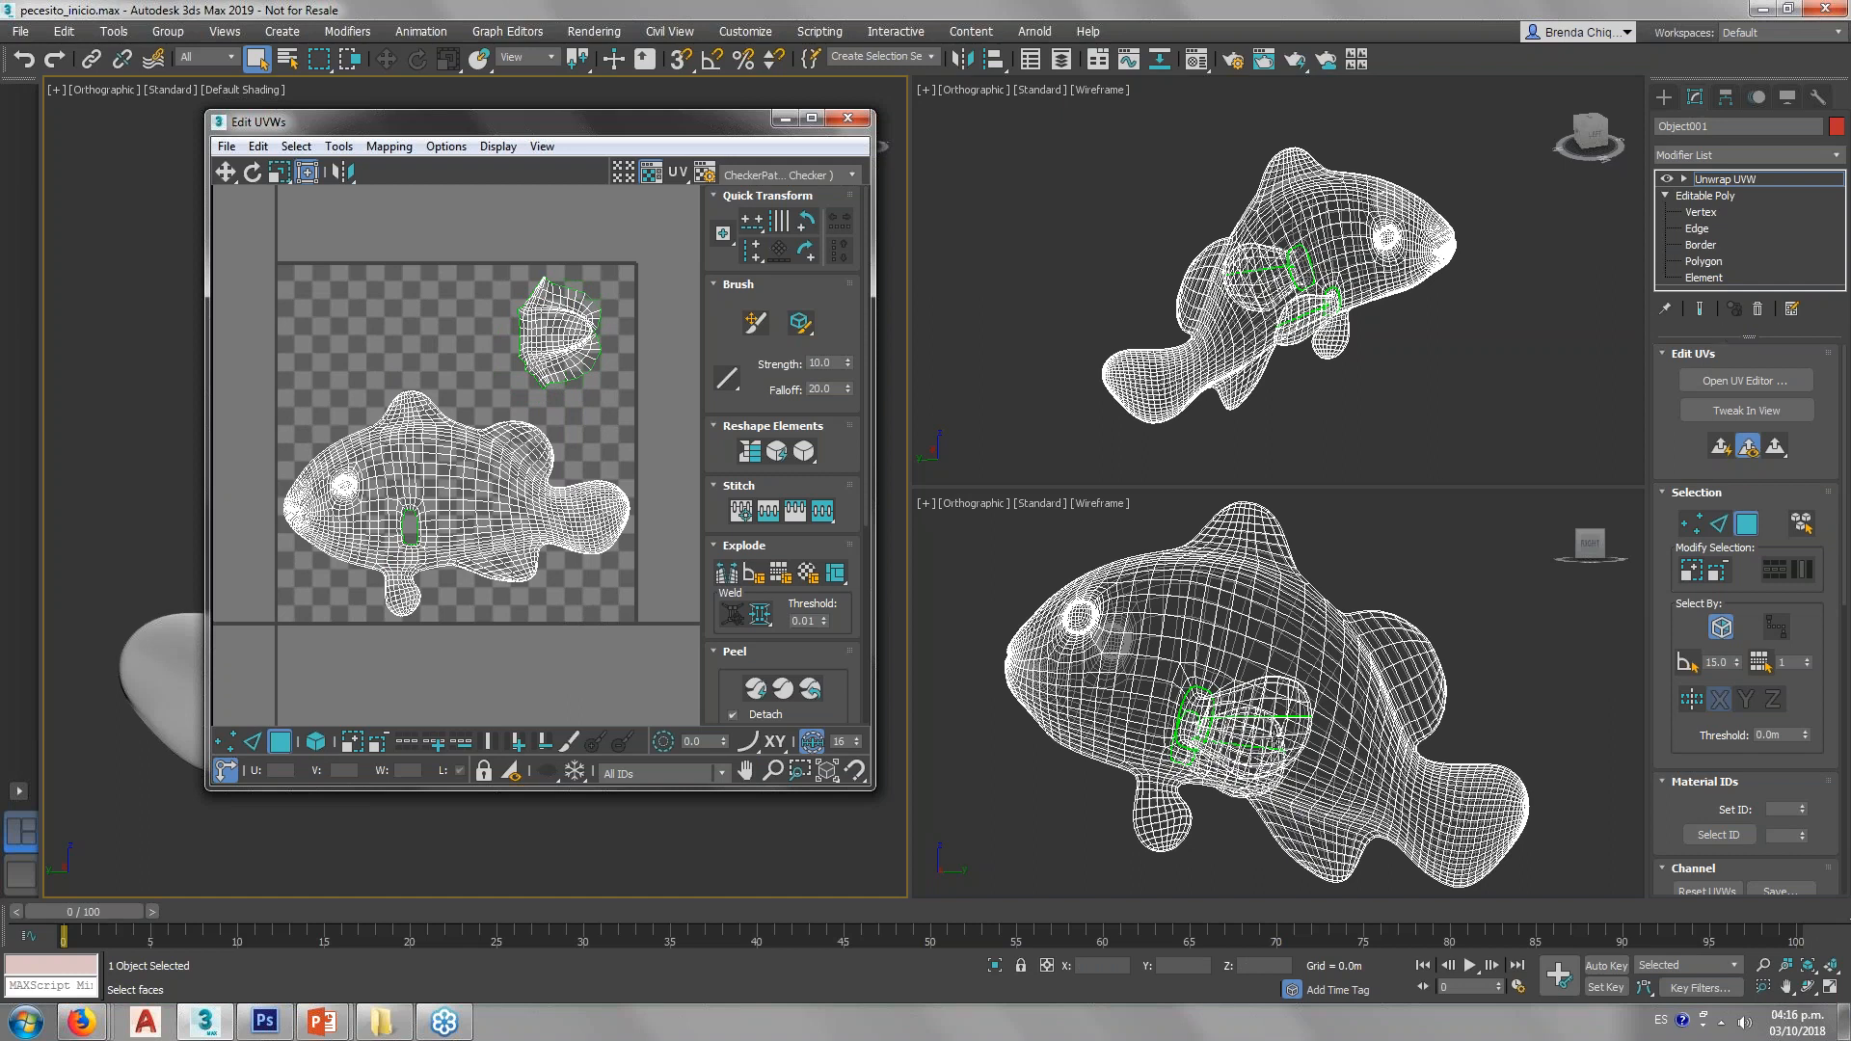
Step: Check the green seams around the fish's side fin and turn off the Map Seams display
middle_click_drag(1274, 742, 1274, 720)
scroll(1222, 743, "up", 4)
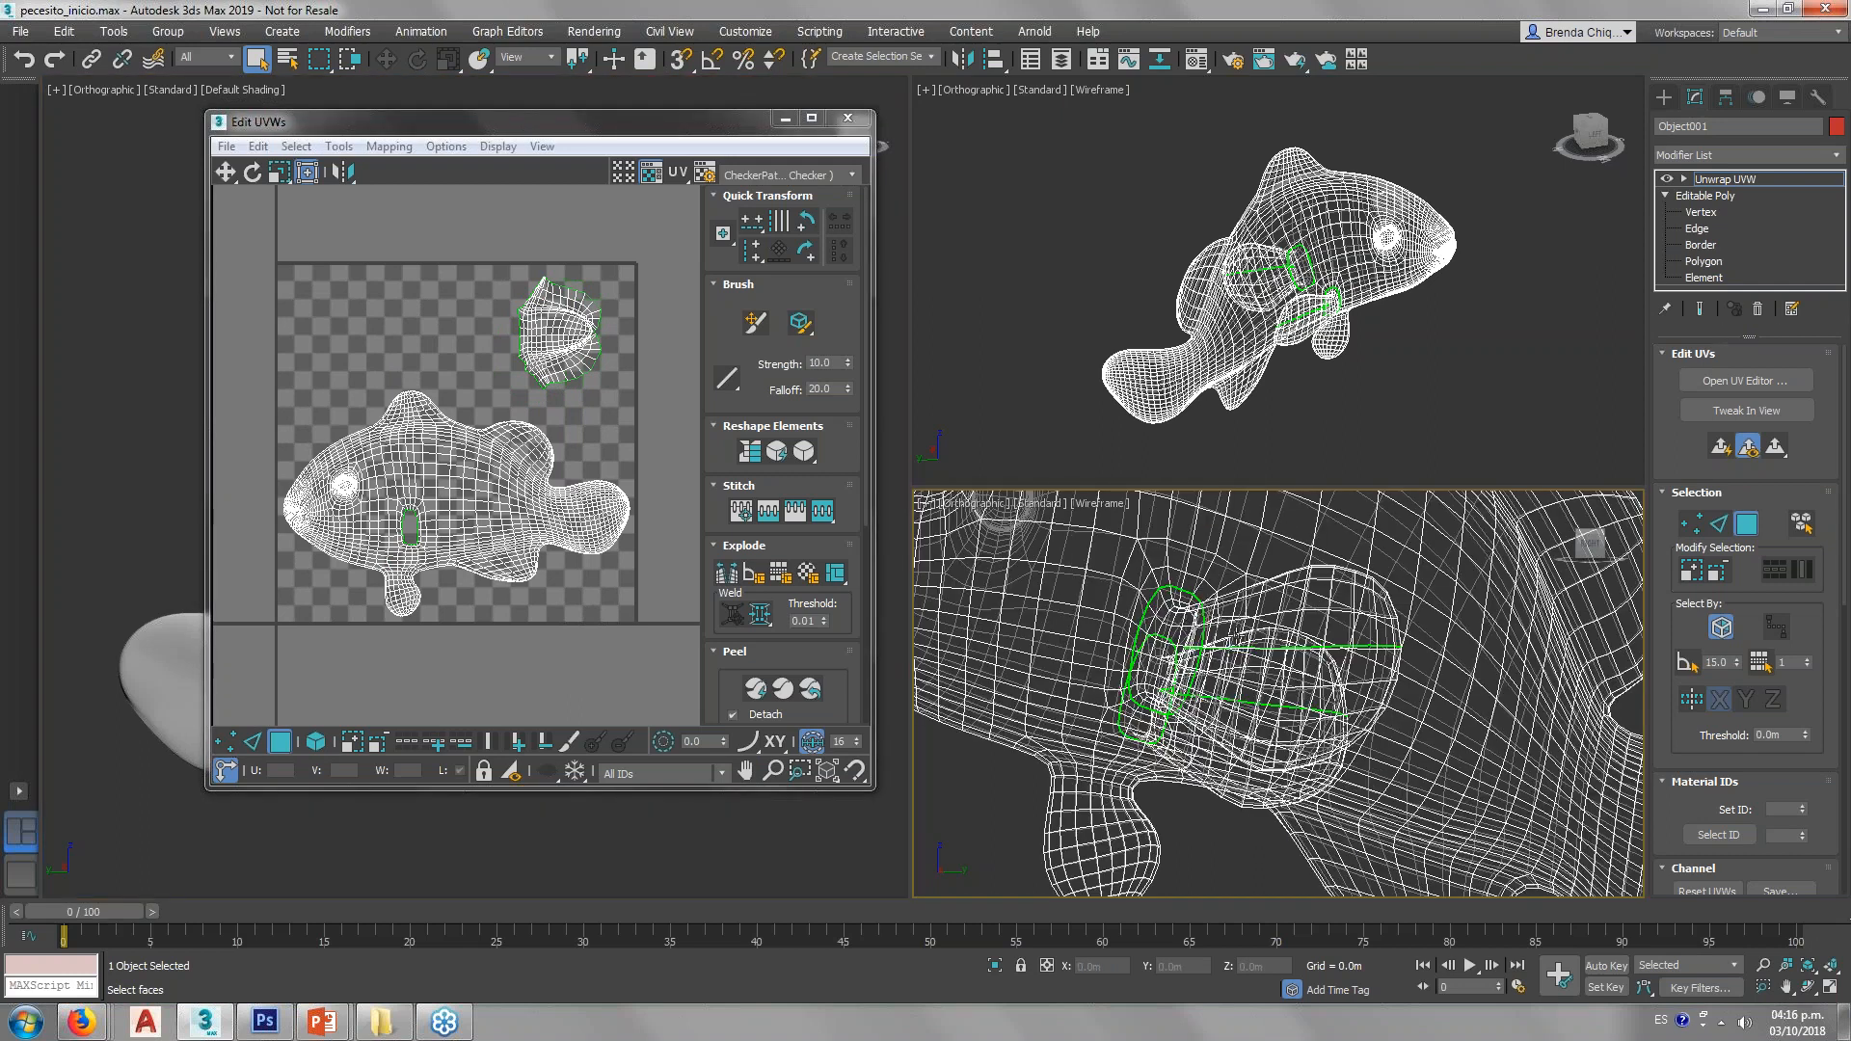
left_click_drag(1779, 764, 1774, 387)
left_click_drag(1787, 113, 1788, 111)
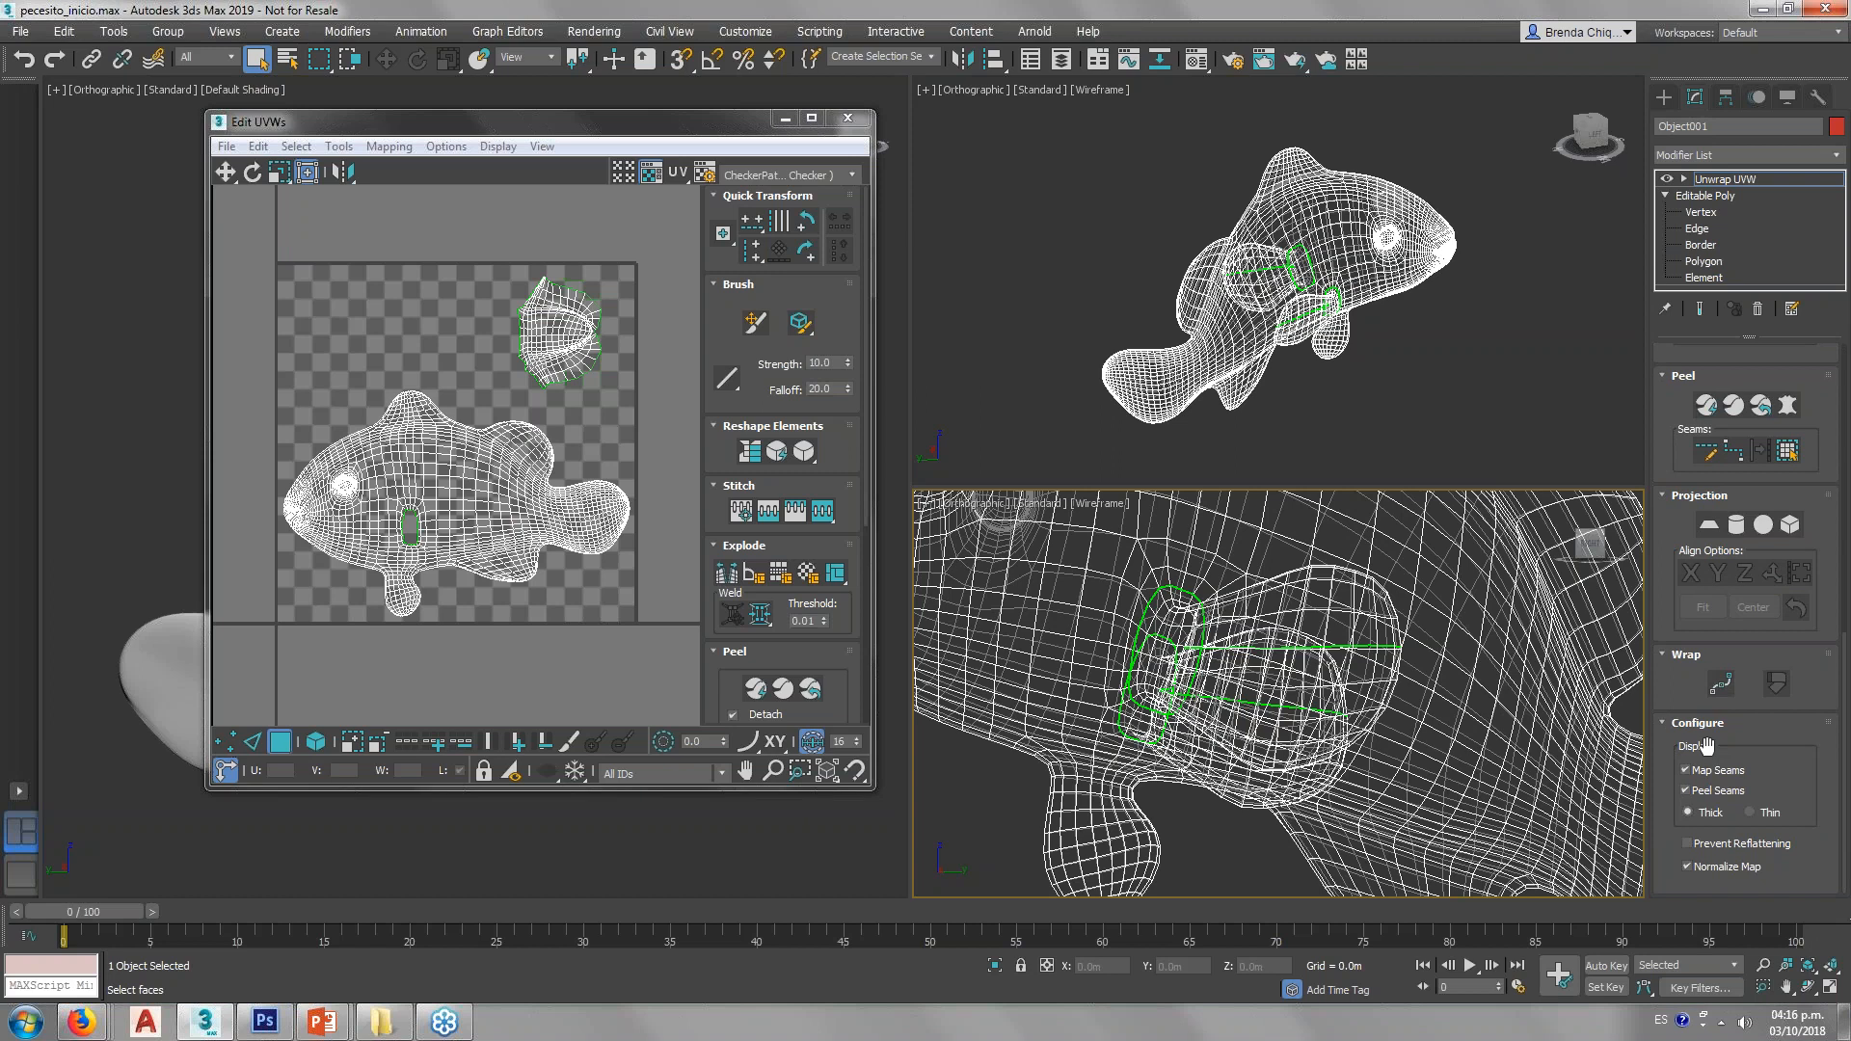
left_click(1700, 771)
Step: Examine the fish mesh from other angles and review the Unwrap UVW settings and the UV editor's Peel and Arrange Elements options
scroll(1278, 692, "down", 10)
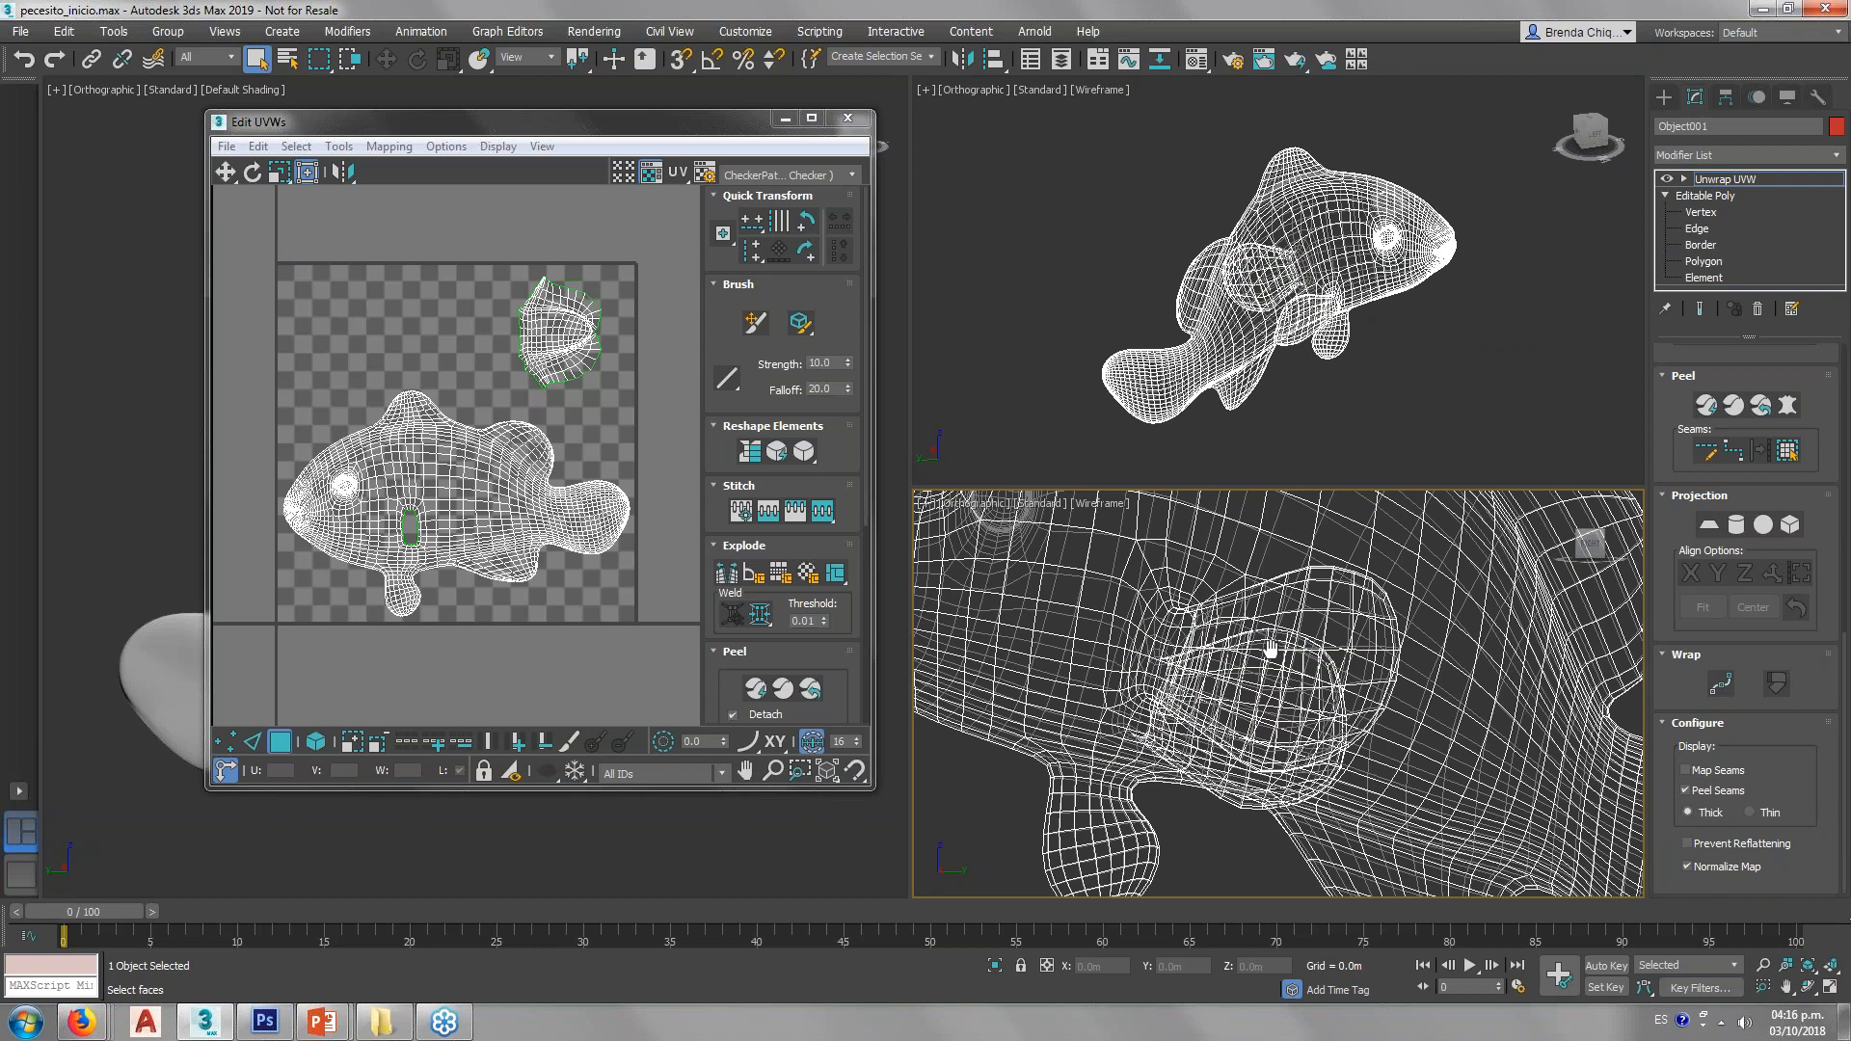
middle_click_drag(1271, 688, 1455, 704, "alt")
scroll(1337, 729, "up", 5)
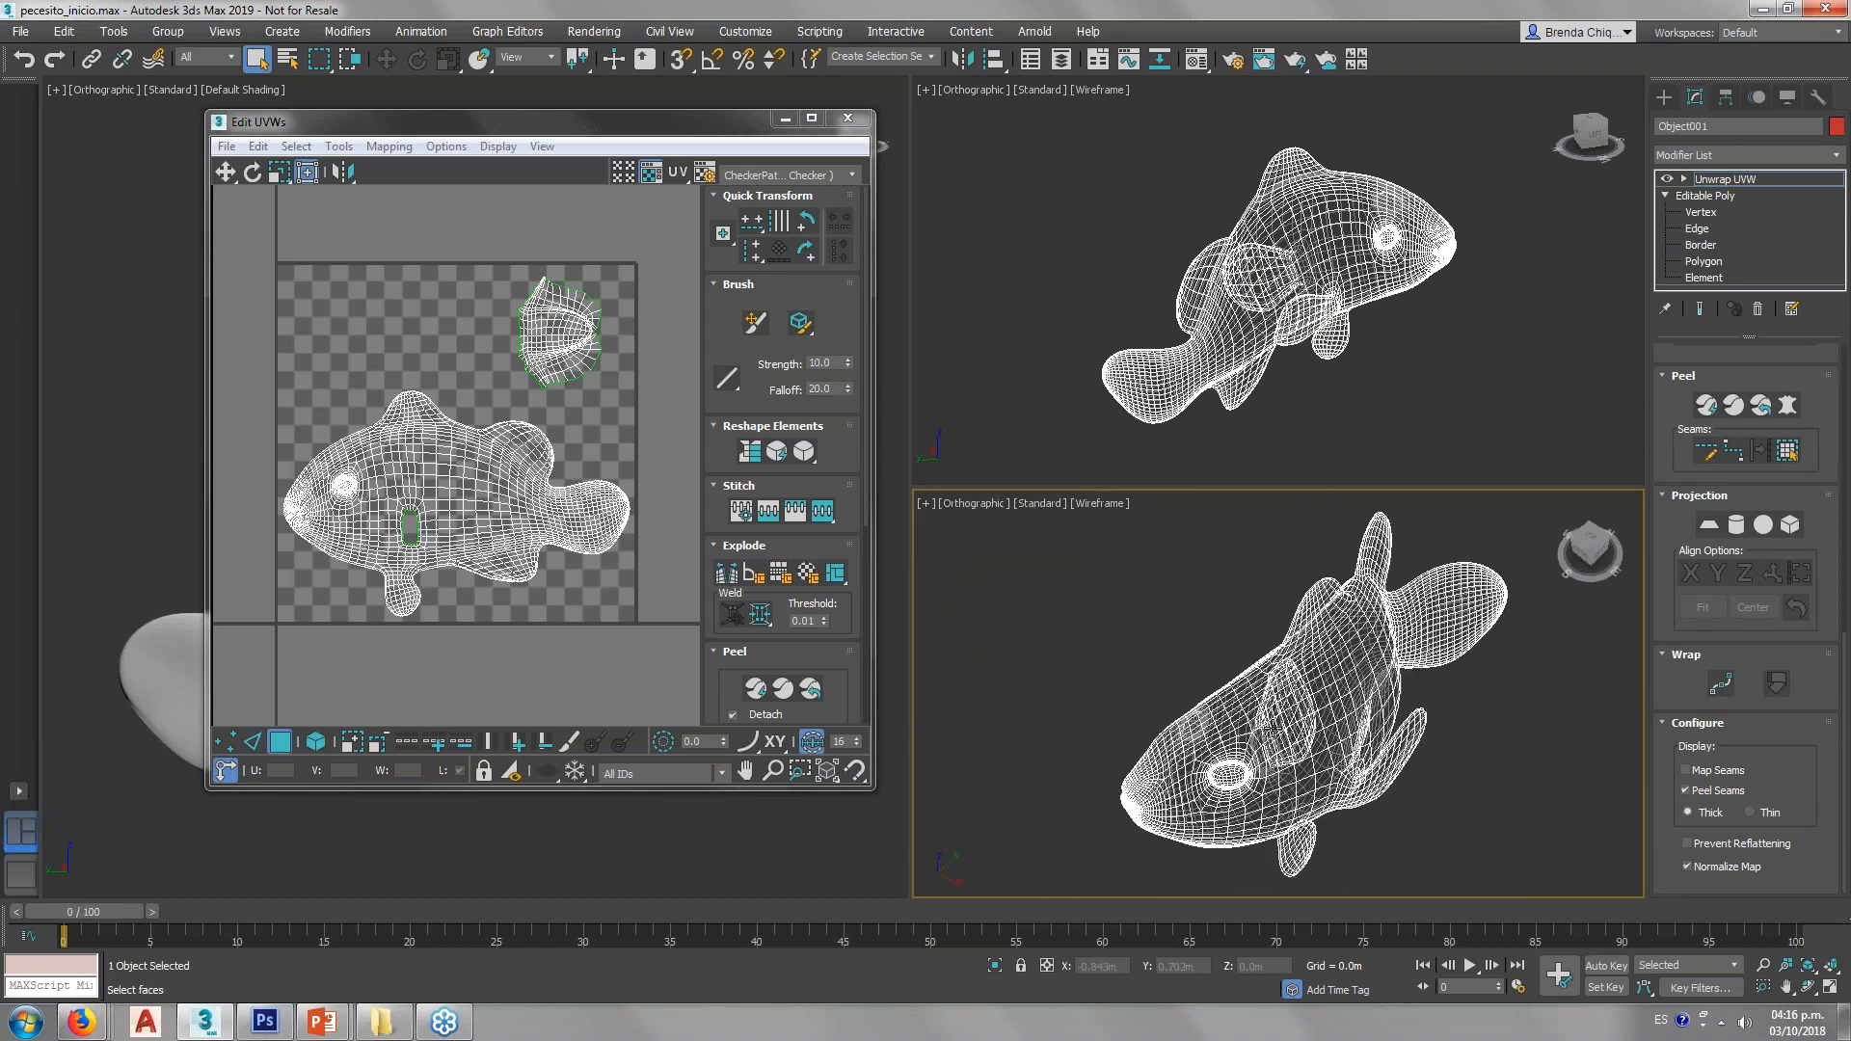
middle_click_drag(1338, 759, 1340, 744, "alt")
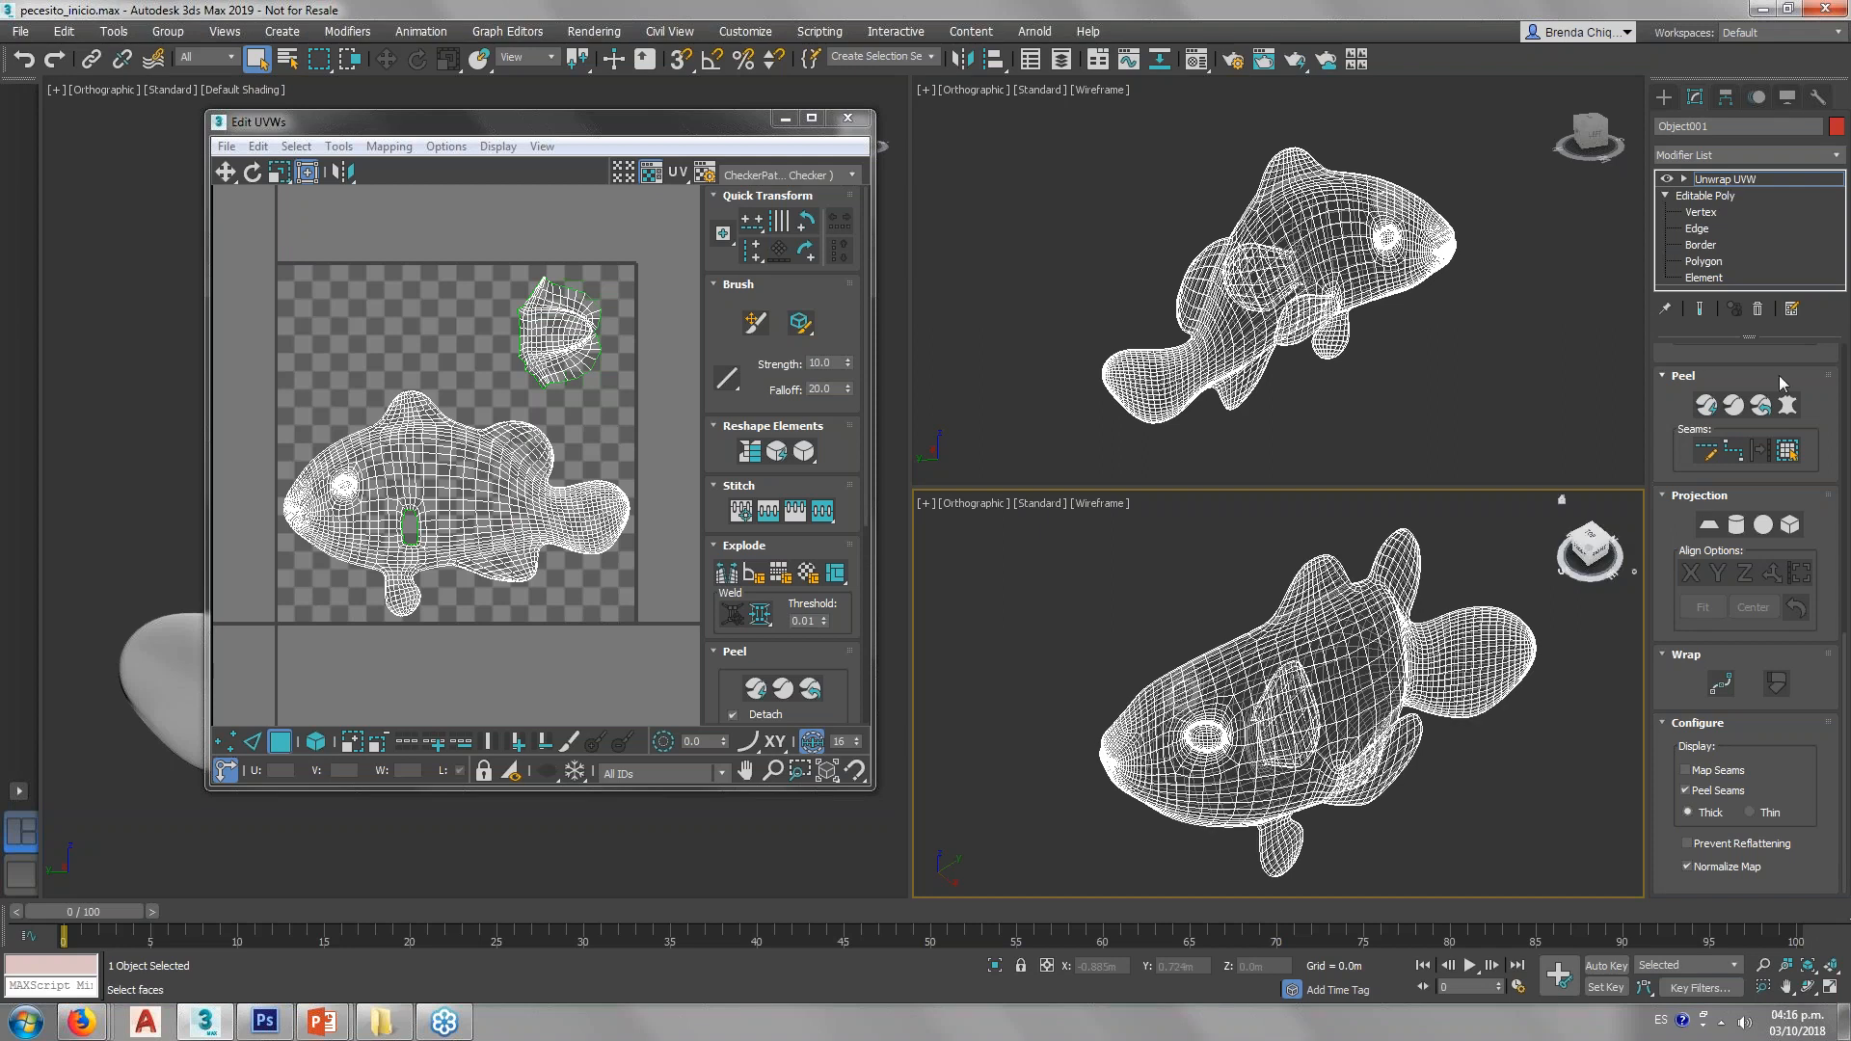
scroll(1783, 384, "up", 1)
scroll(1783, 390, "up", 10)
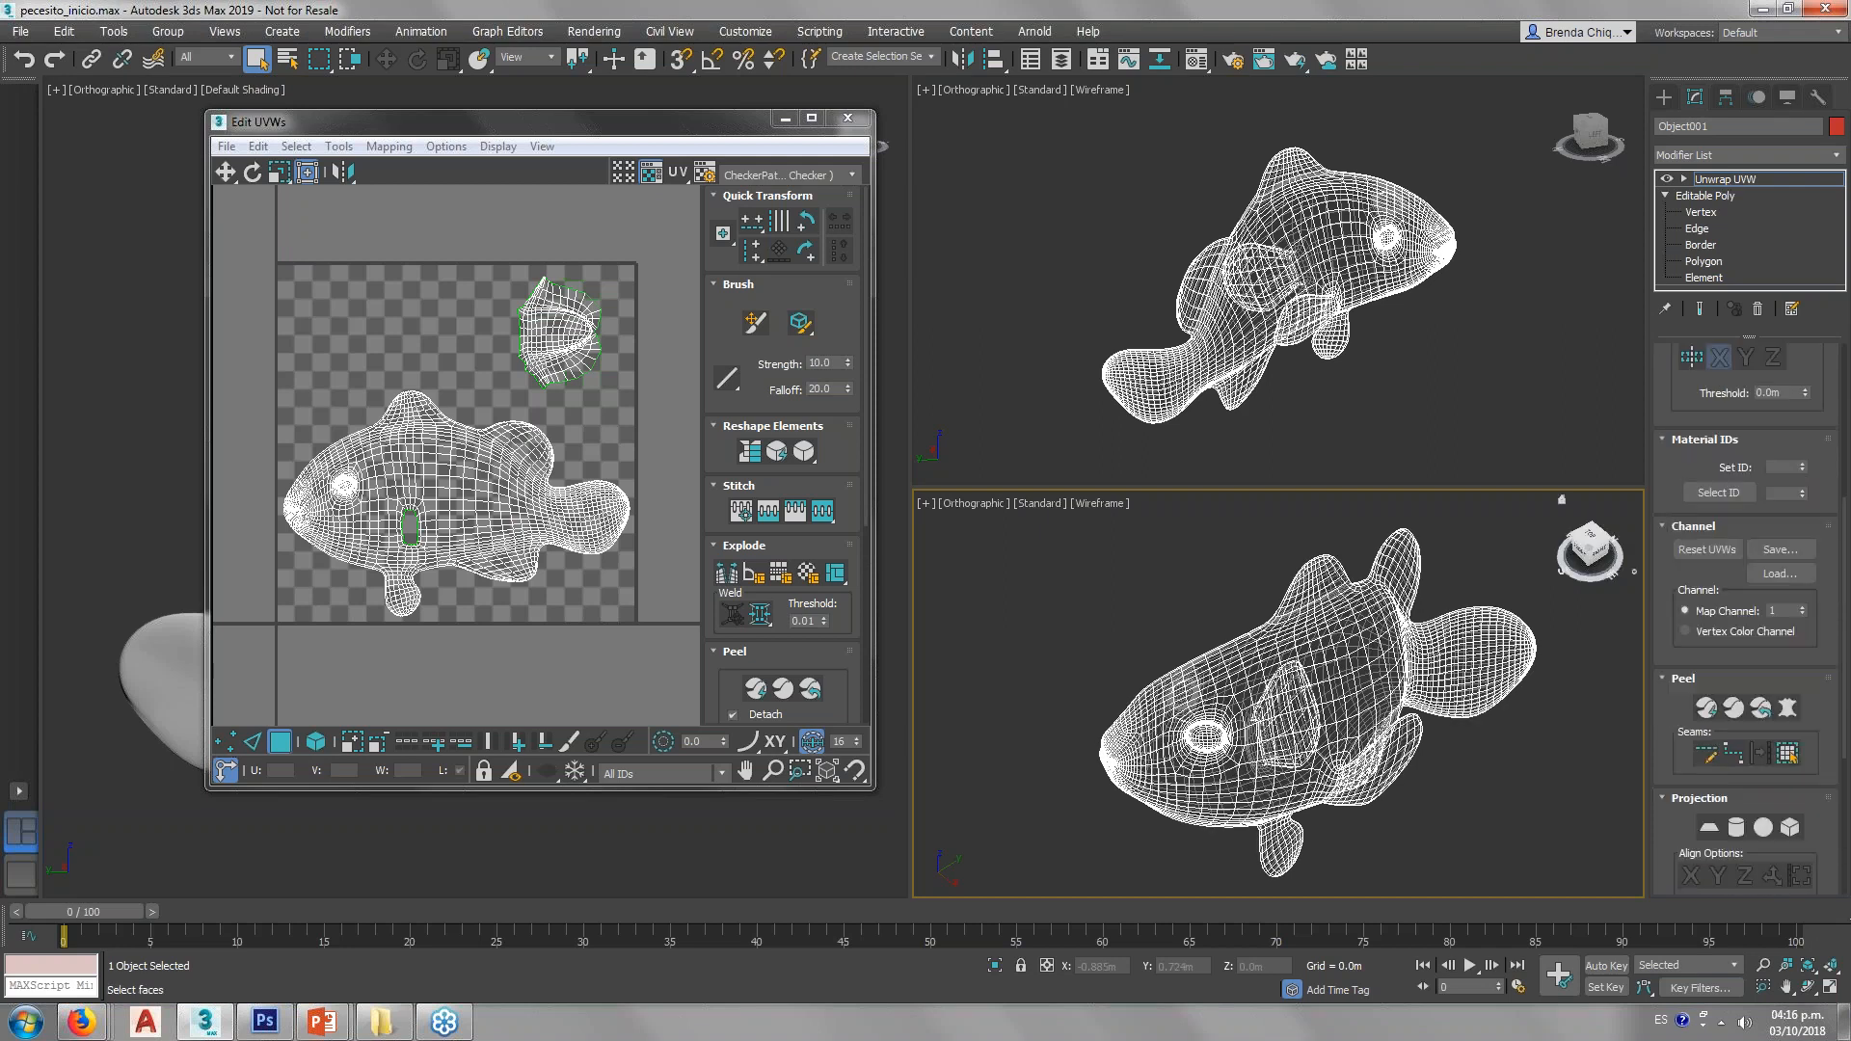
scroll(1783, 390, "up", 1)
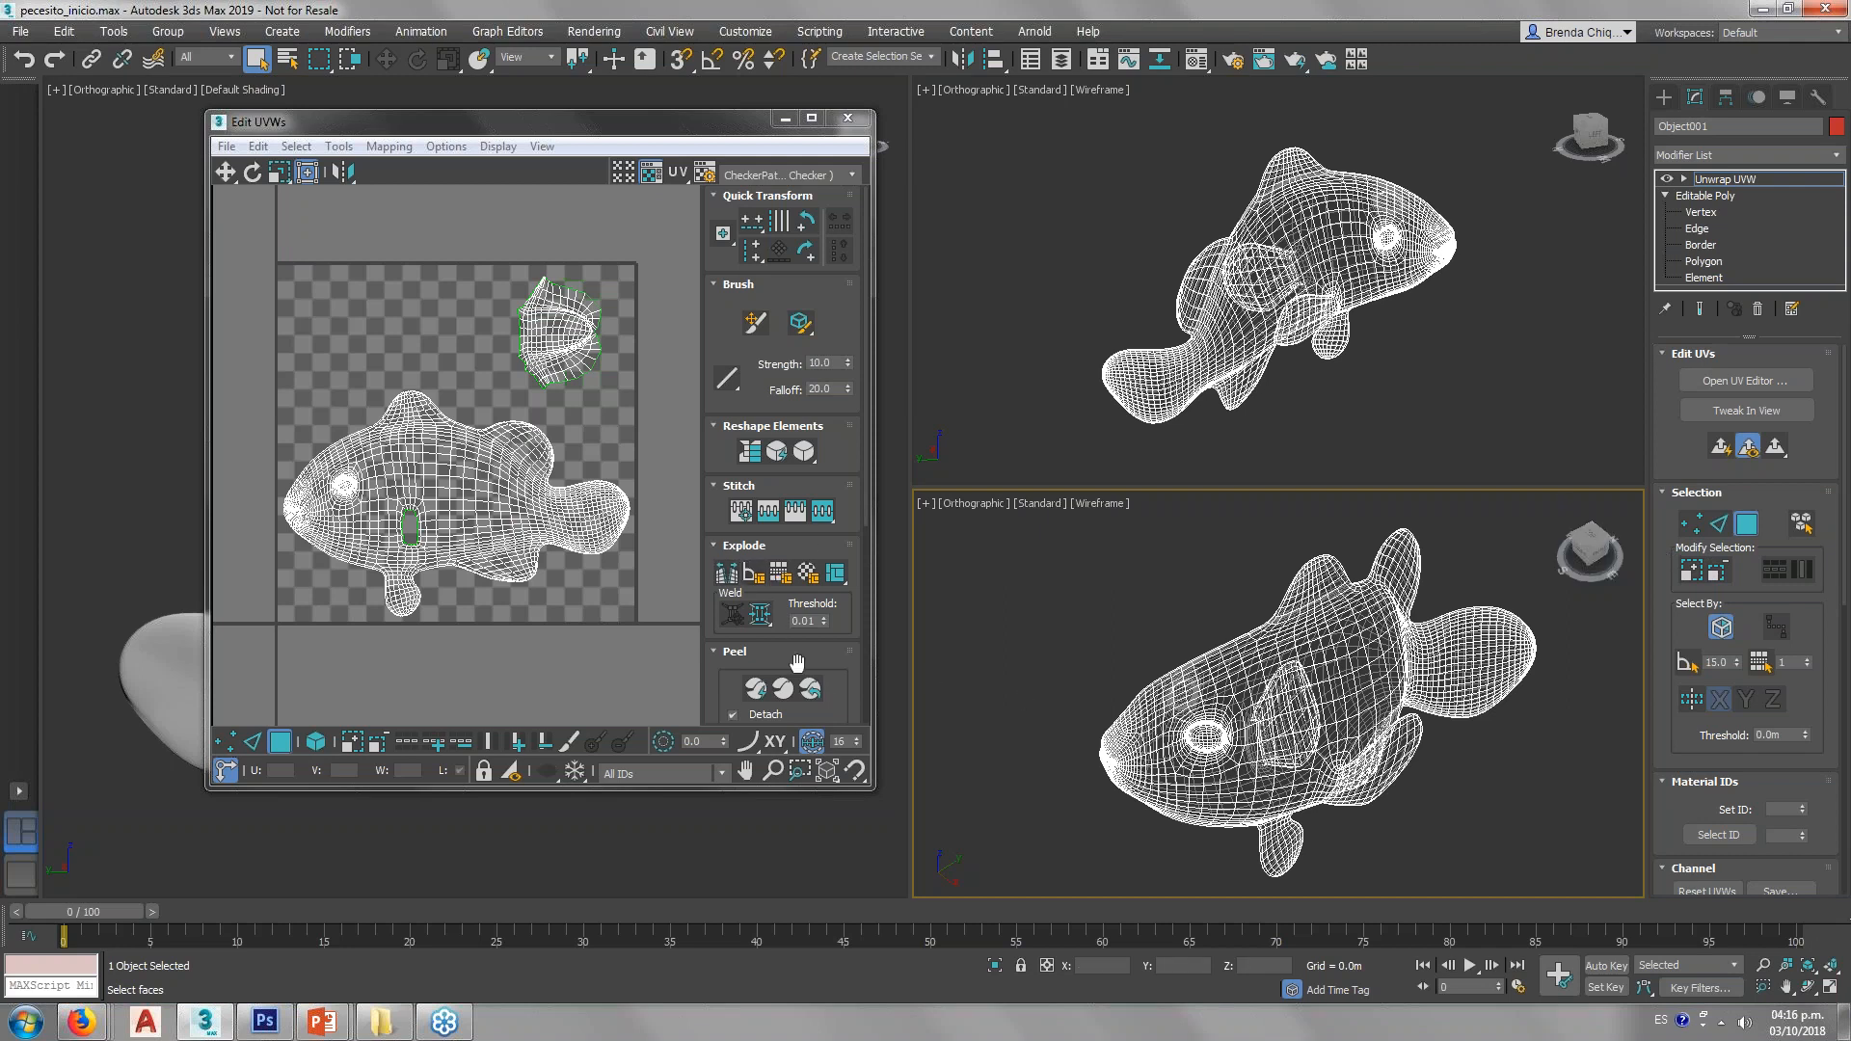
left_click_drag(797, 662, 800, 397)
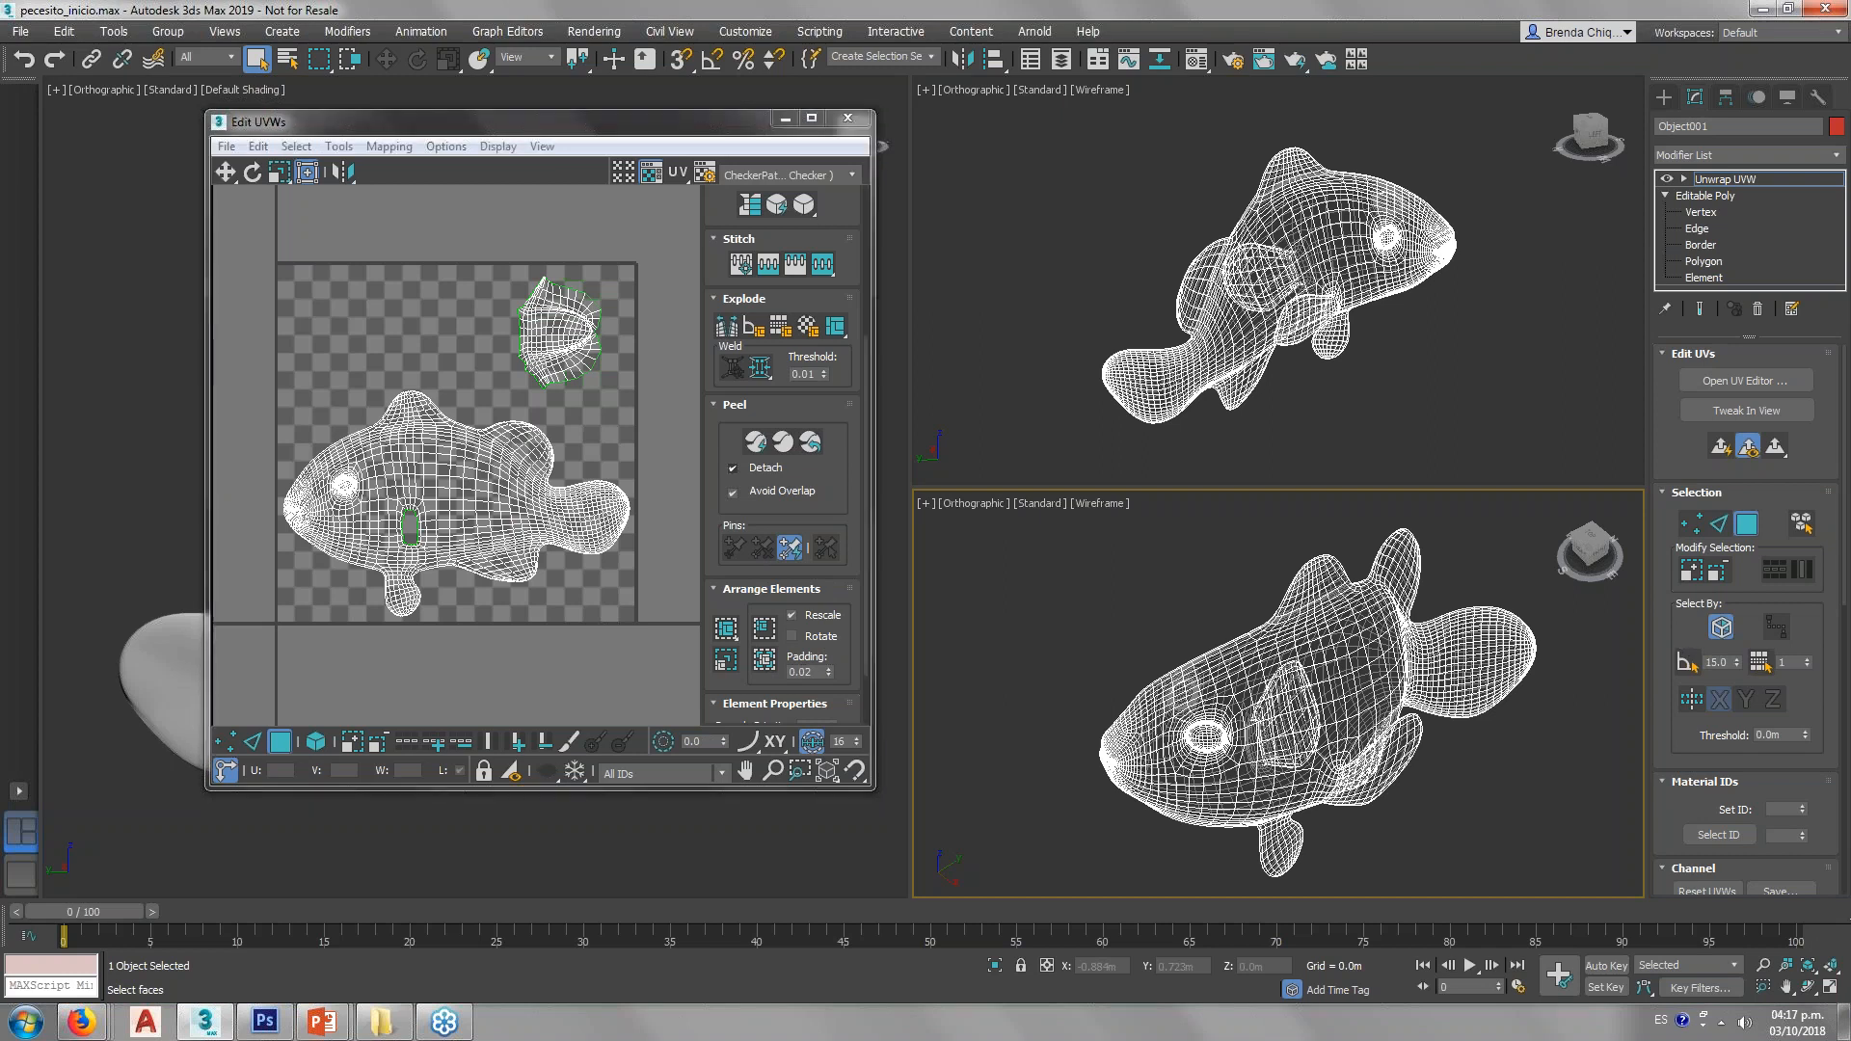
scroll(1681, 645, "down", 5)
scroll(1745, 616, "down", 2)
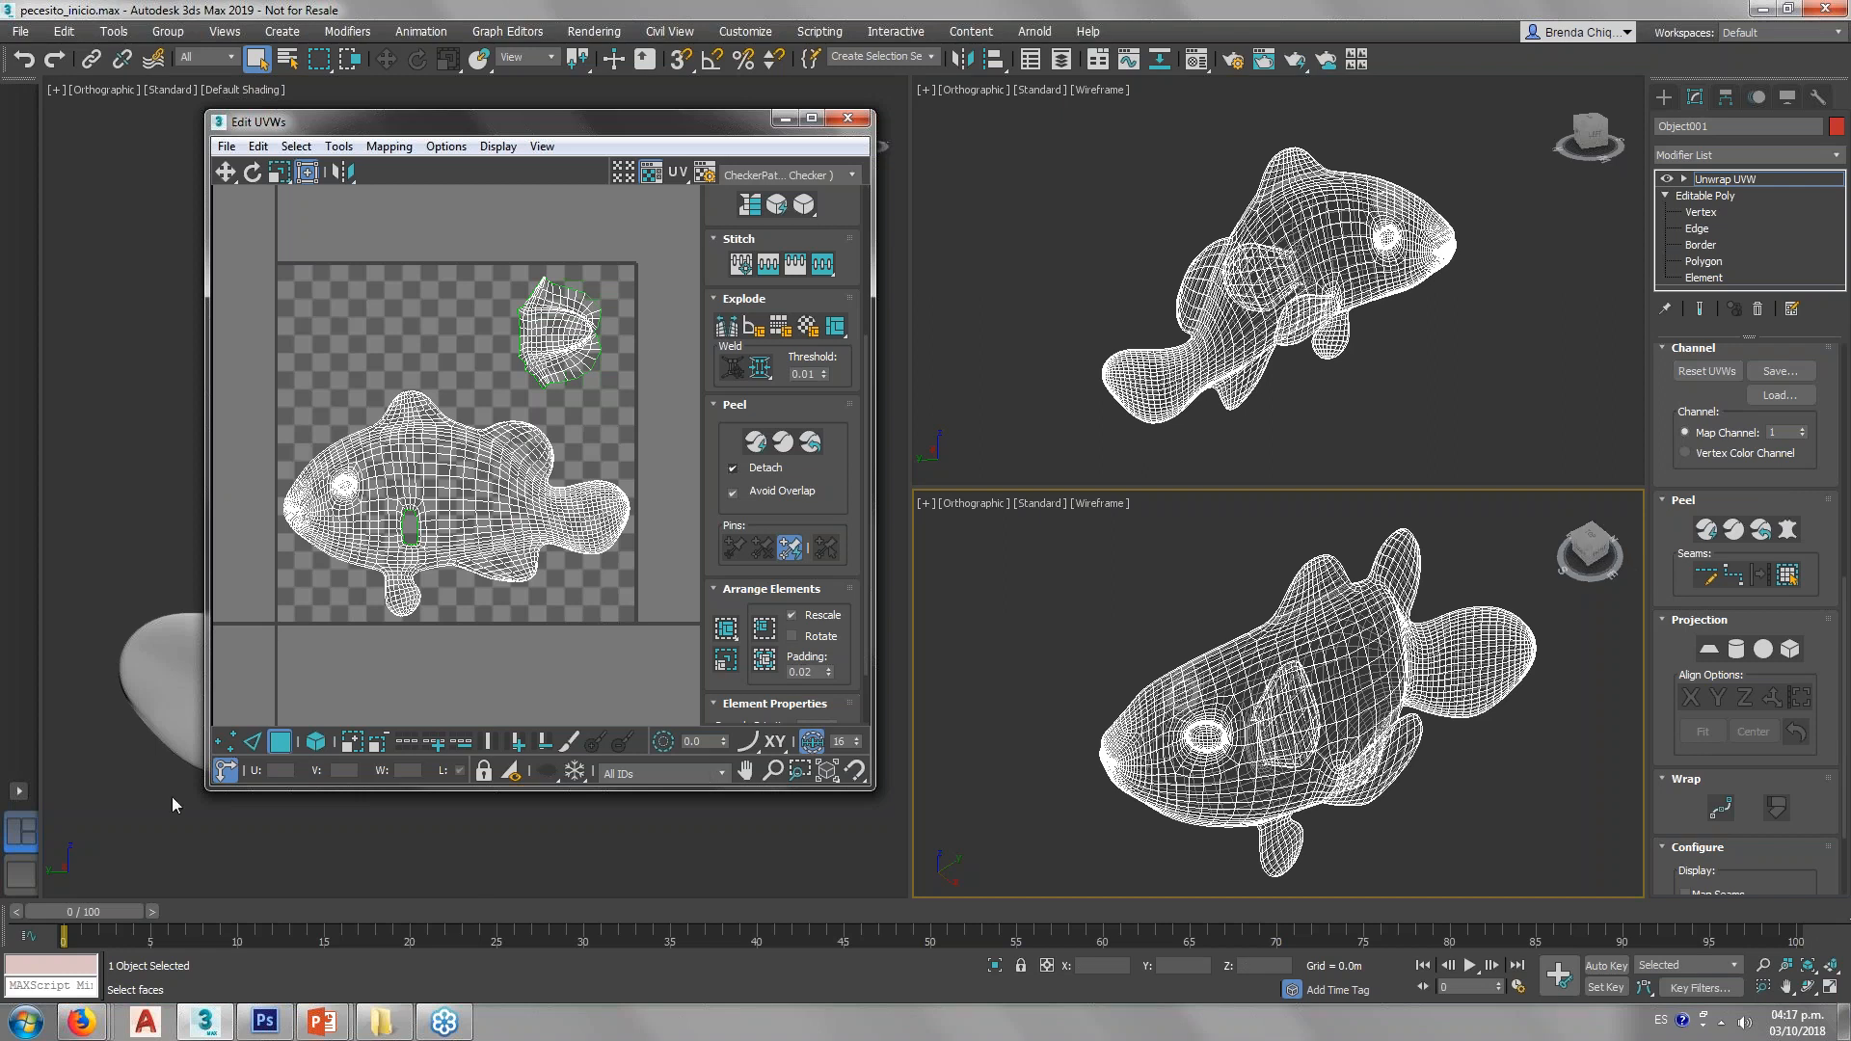
Step: Select the fish head's UV vertices, then switch to edges, select those across the middle body and compare them on the model
left_click(226, 742)
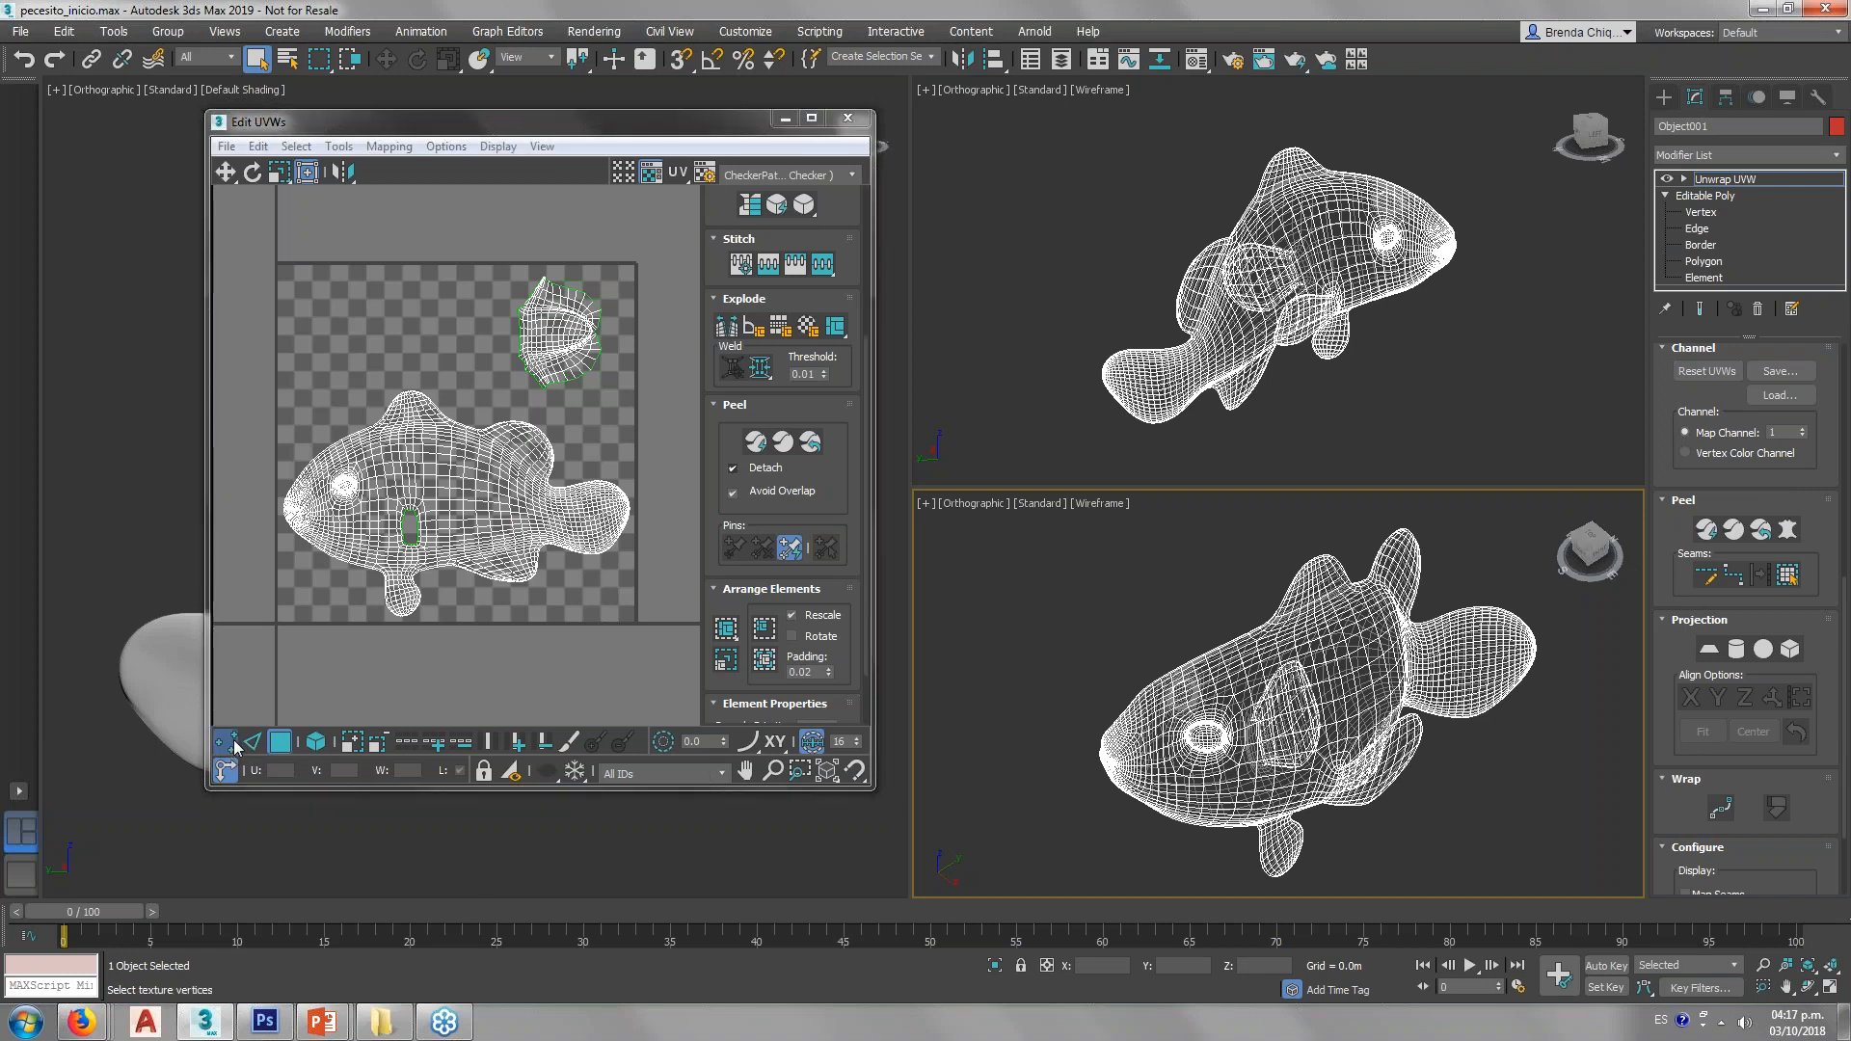
left_click_drag(316, 430, 401, 597)
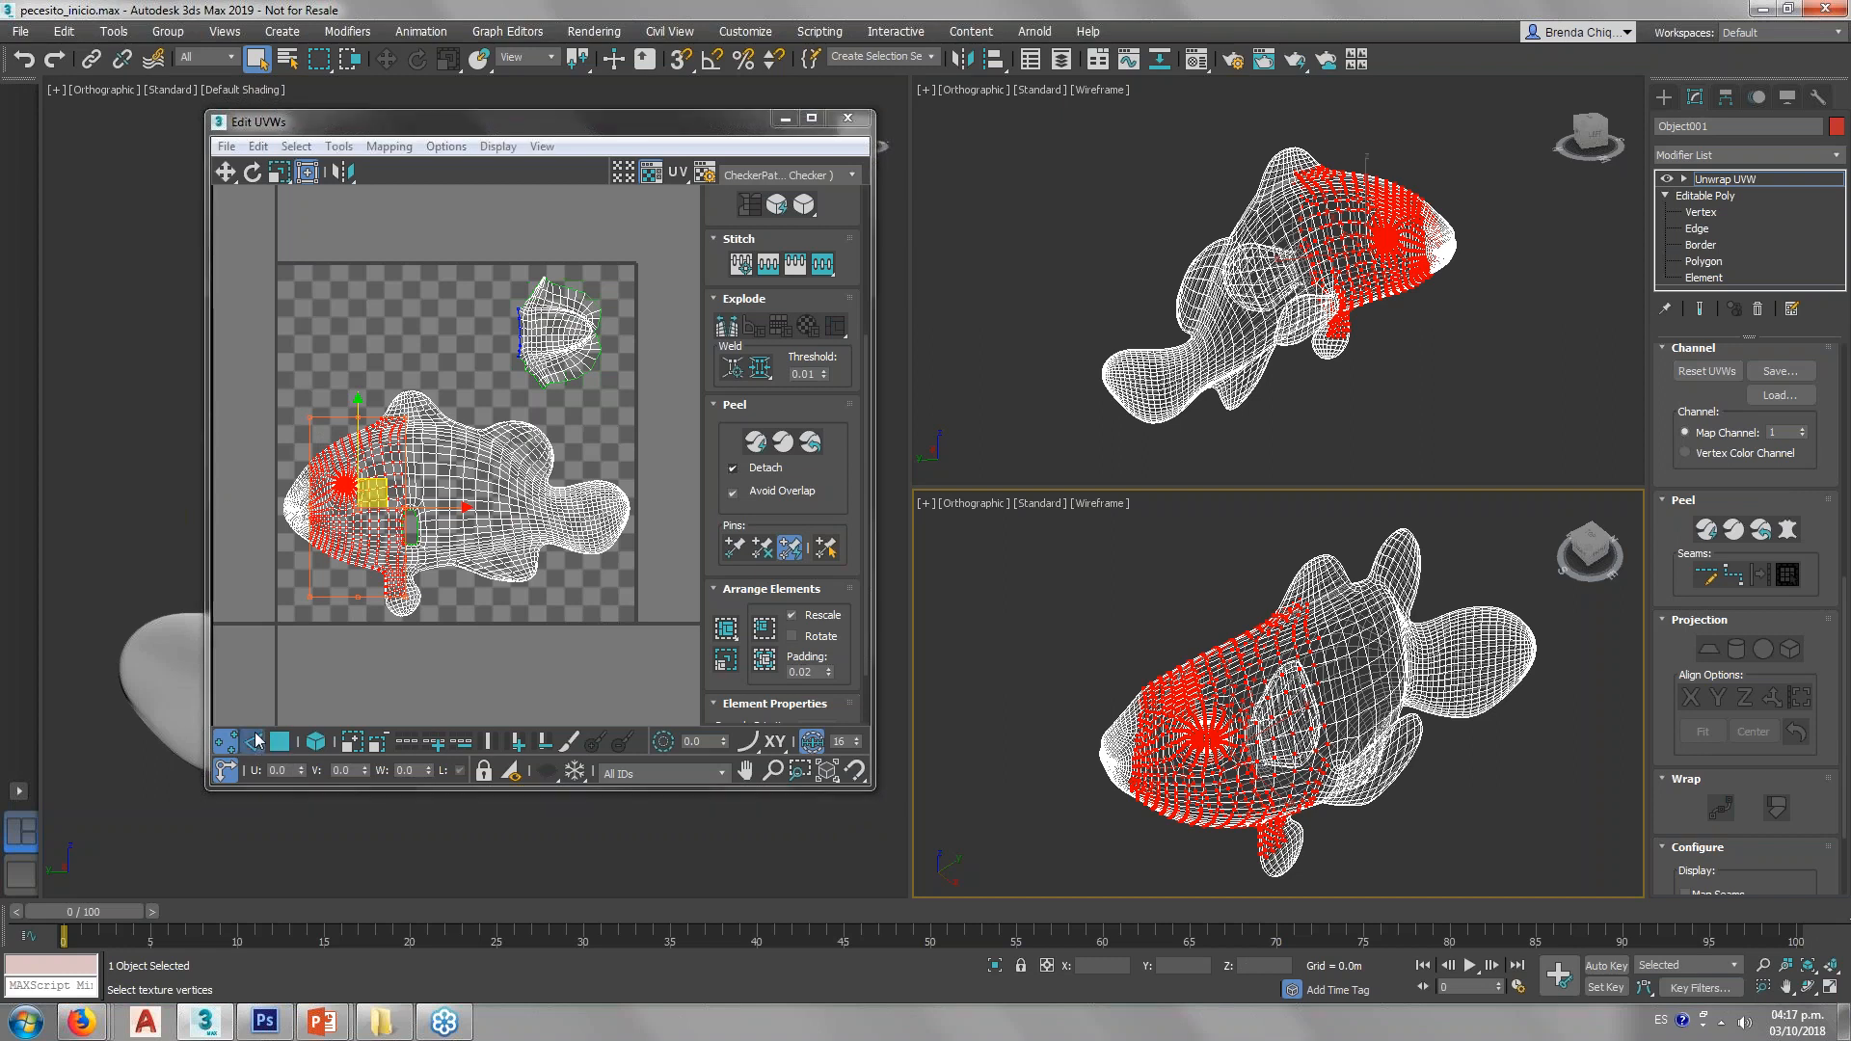
left_click(254, 740)
left_click_drag(493, 394, 355, 573)
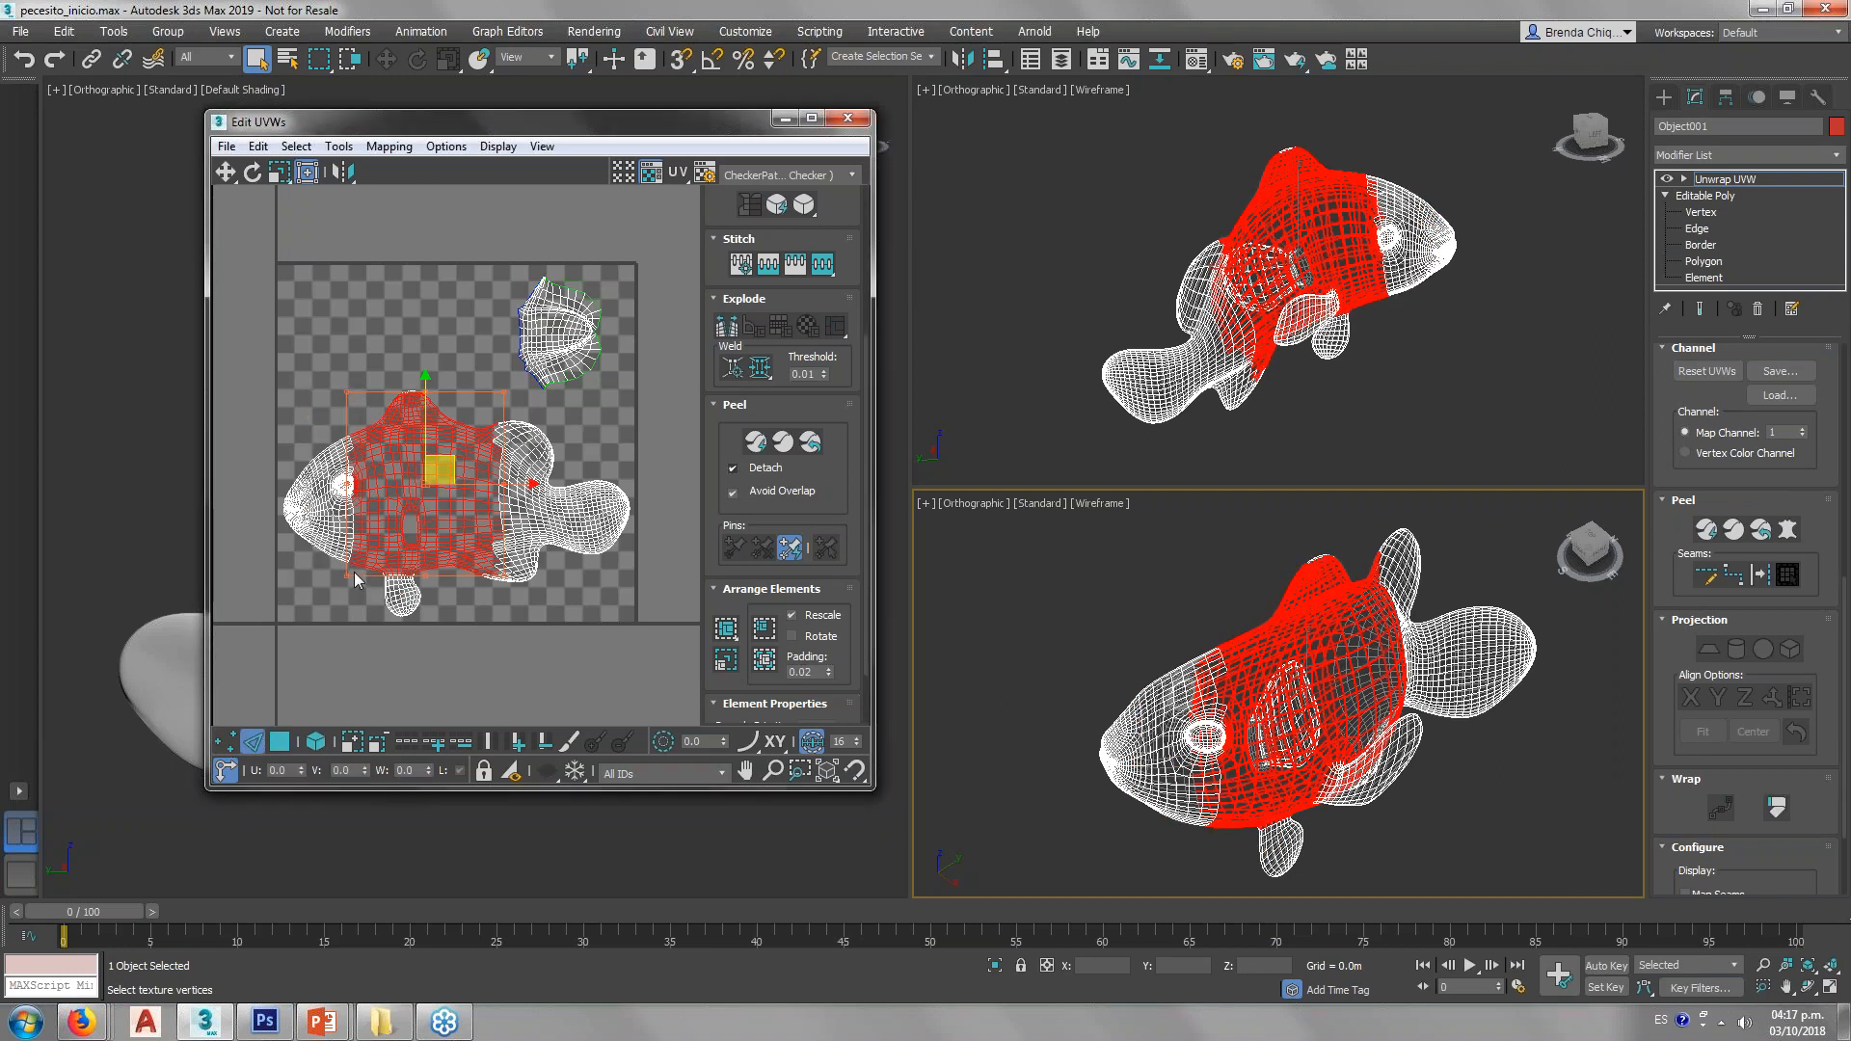
middle_click_drag(1331, 617, 1373, 569, "alt")
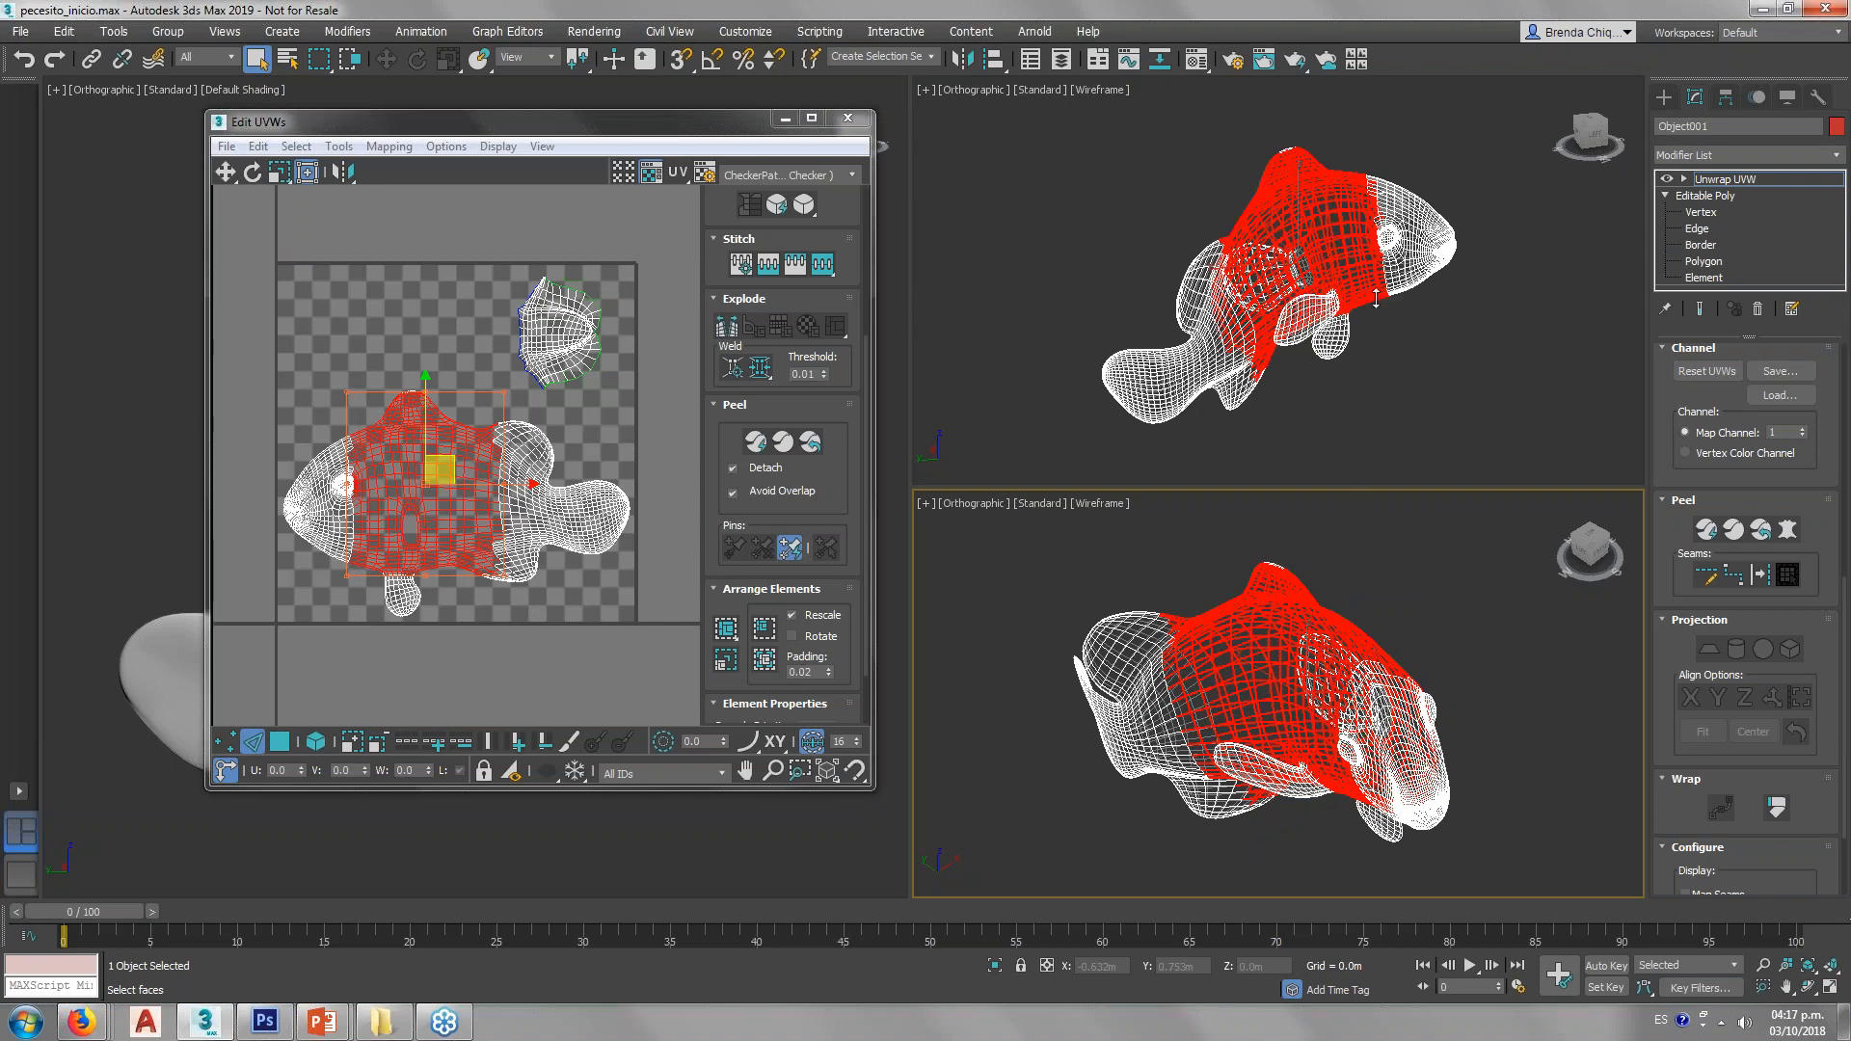
Step: Show the fish from above in the upper viewport, turned to lie horizontally, and frame it there
left_click_drag(1375, 299, 1375, 298)
left_click(1589, 118)
key("x")
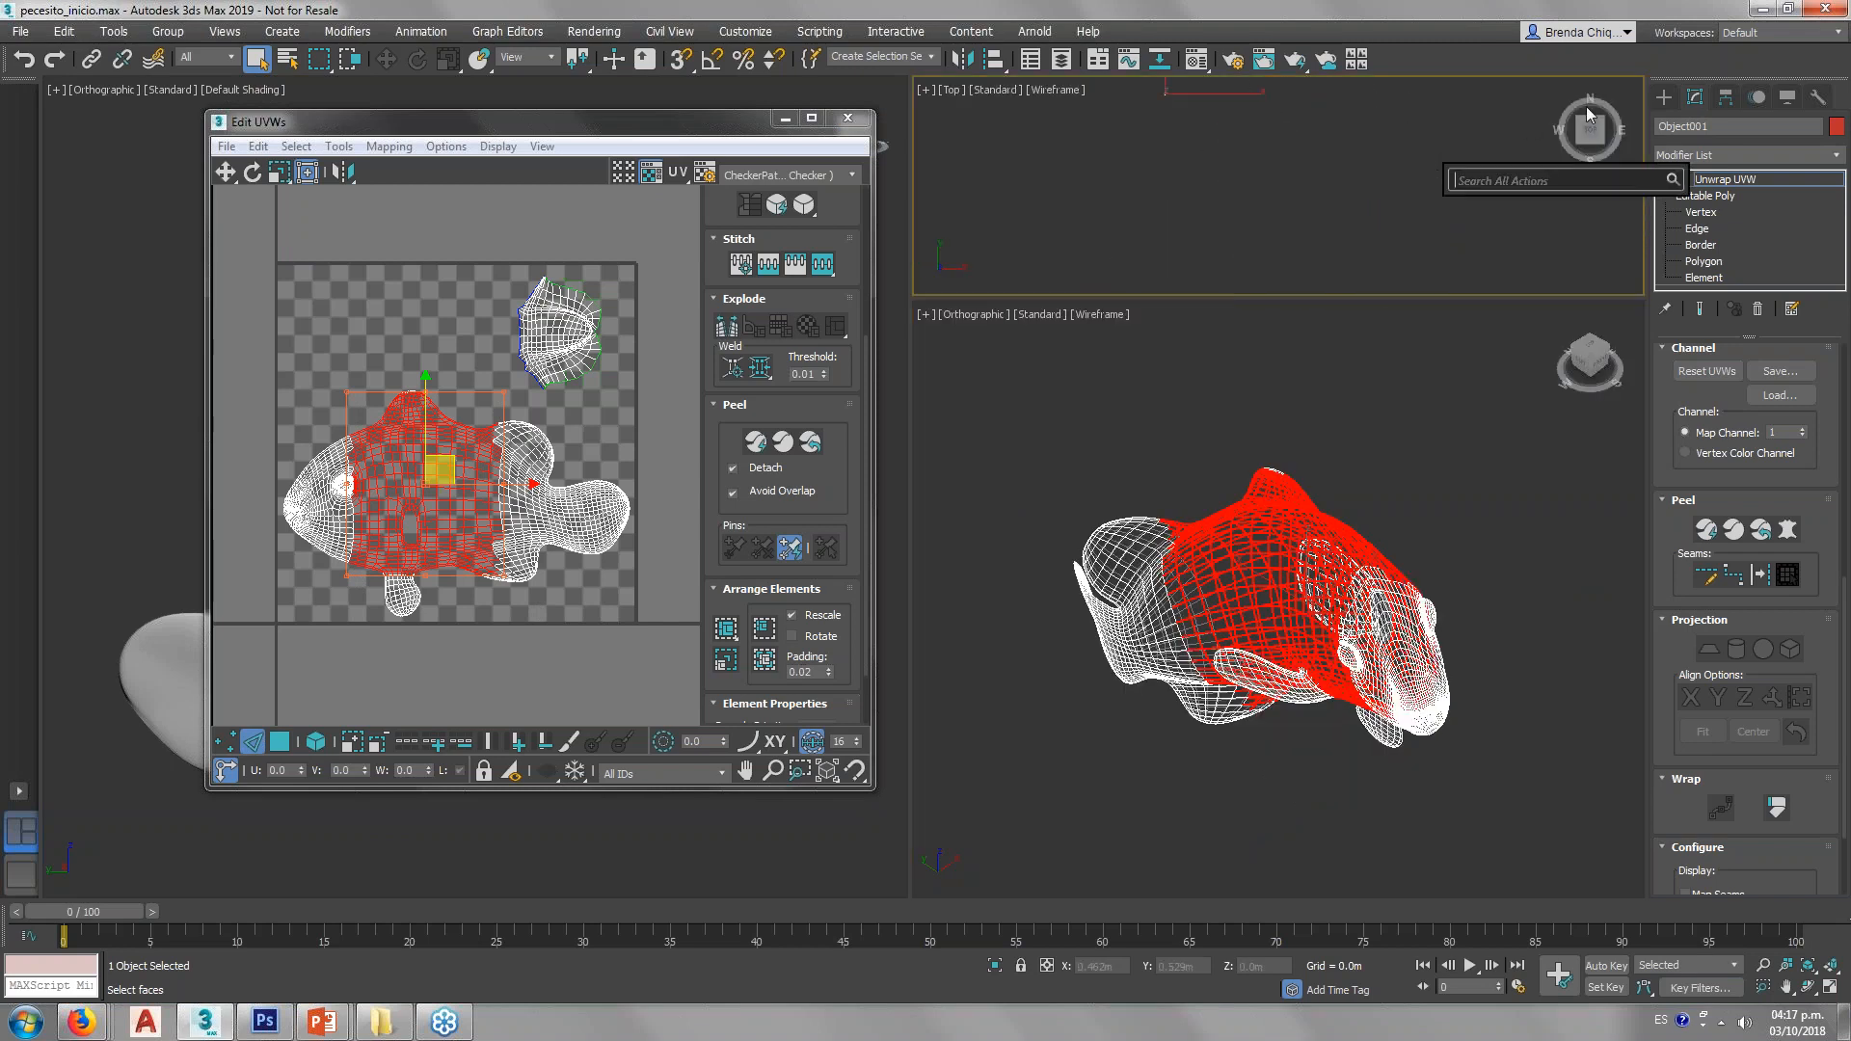
key("Escape")
scroll(1172, 86, "up", 4)
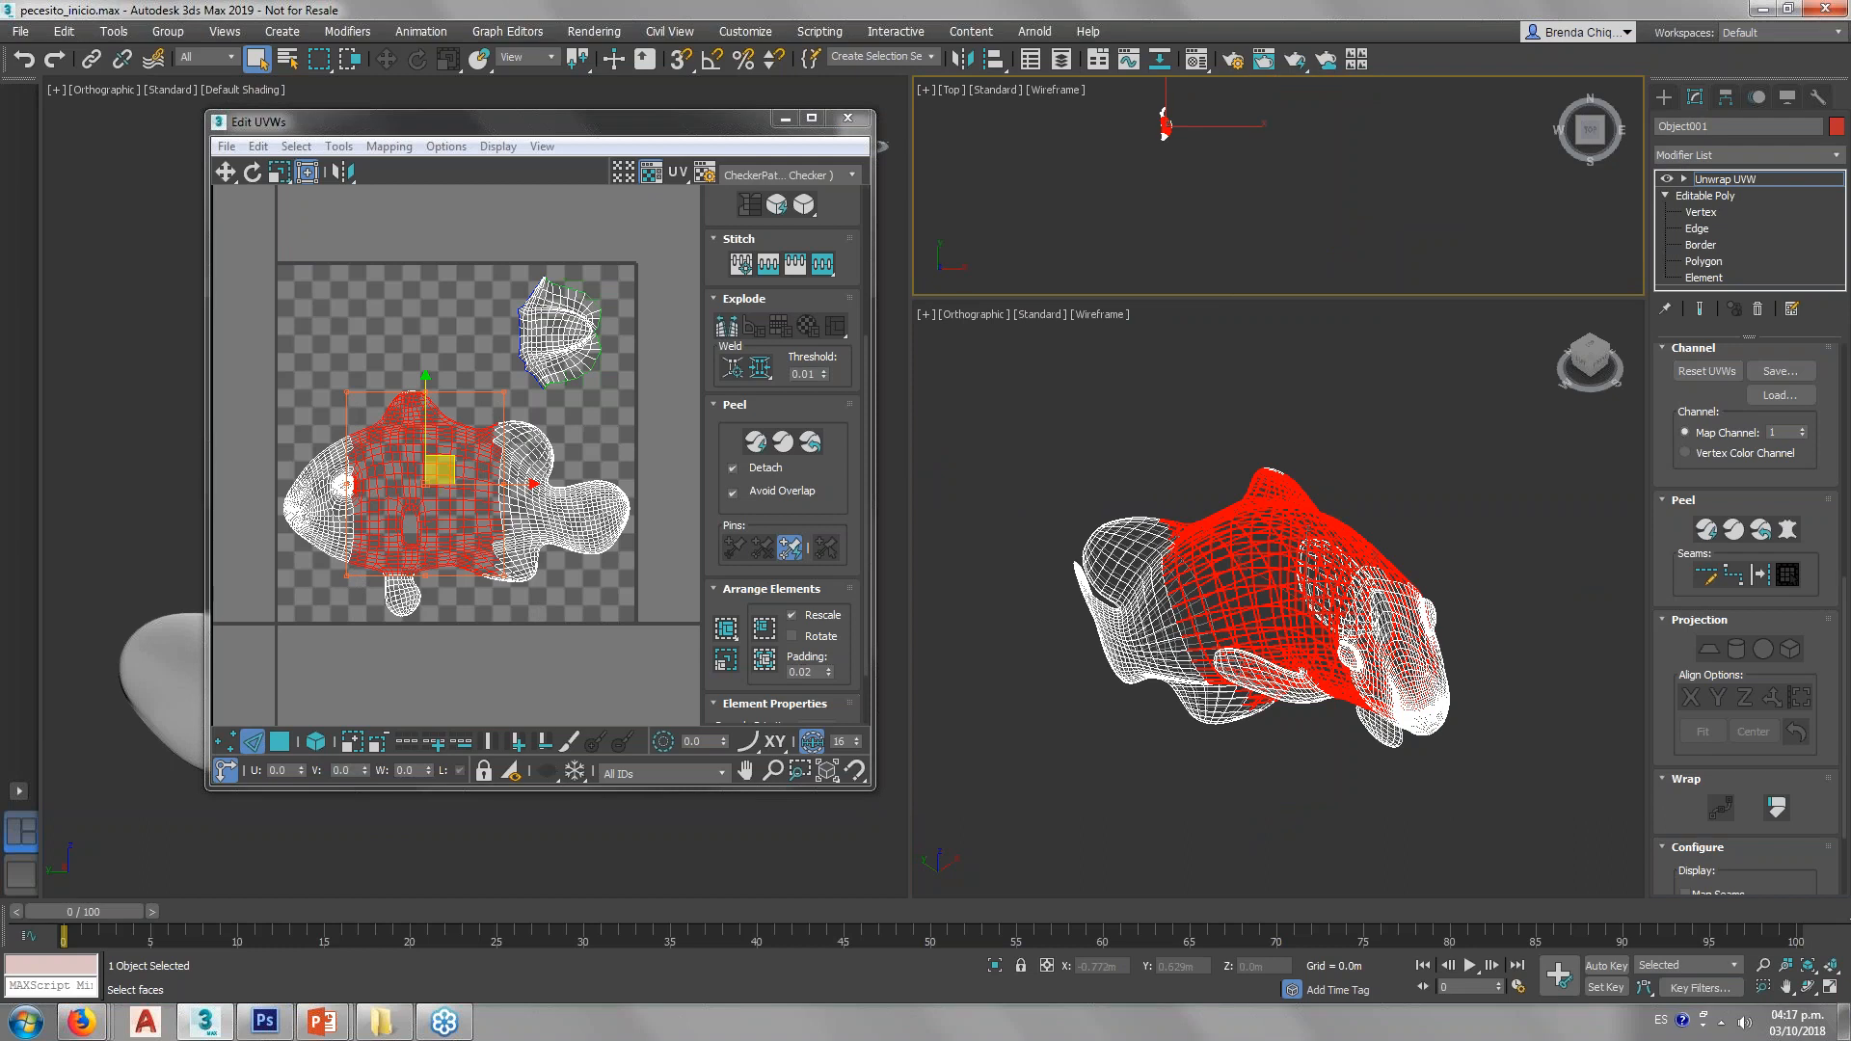
scroll(1159, 113, "up", 3)
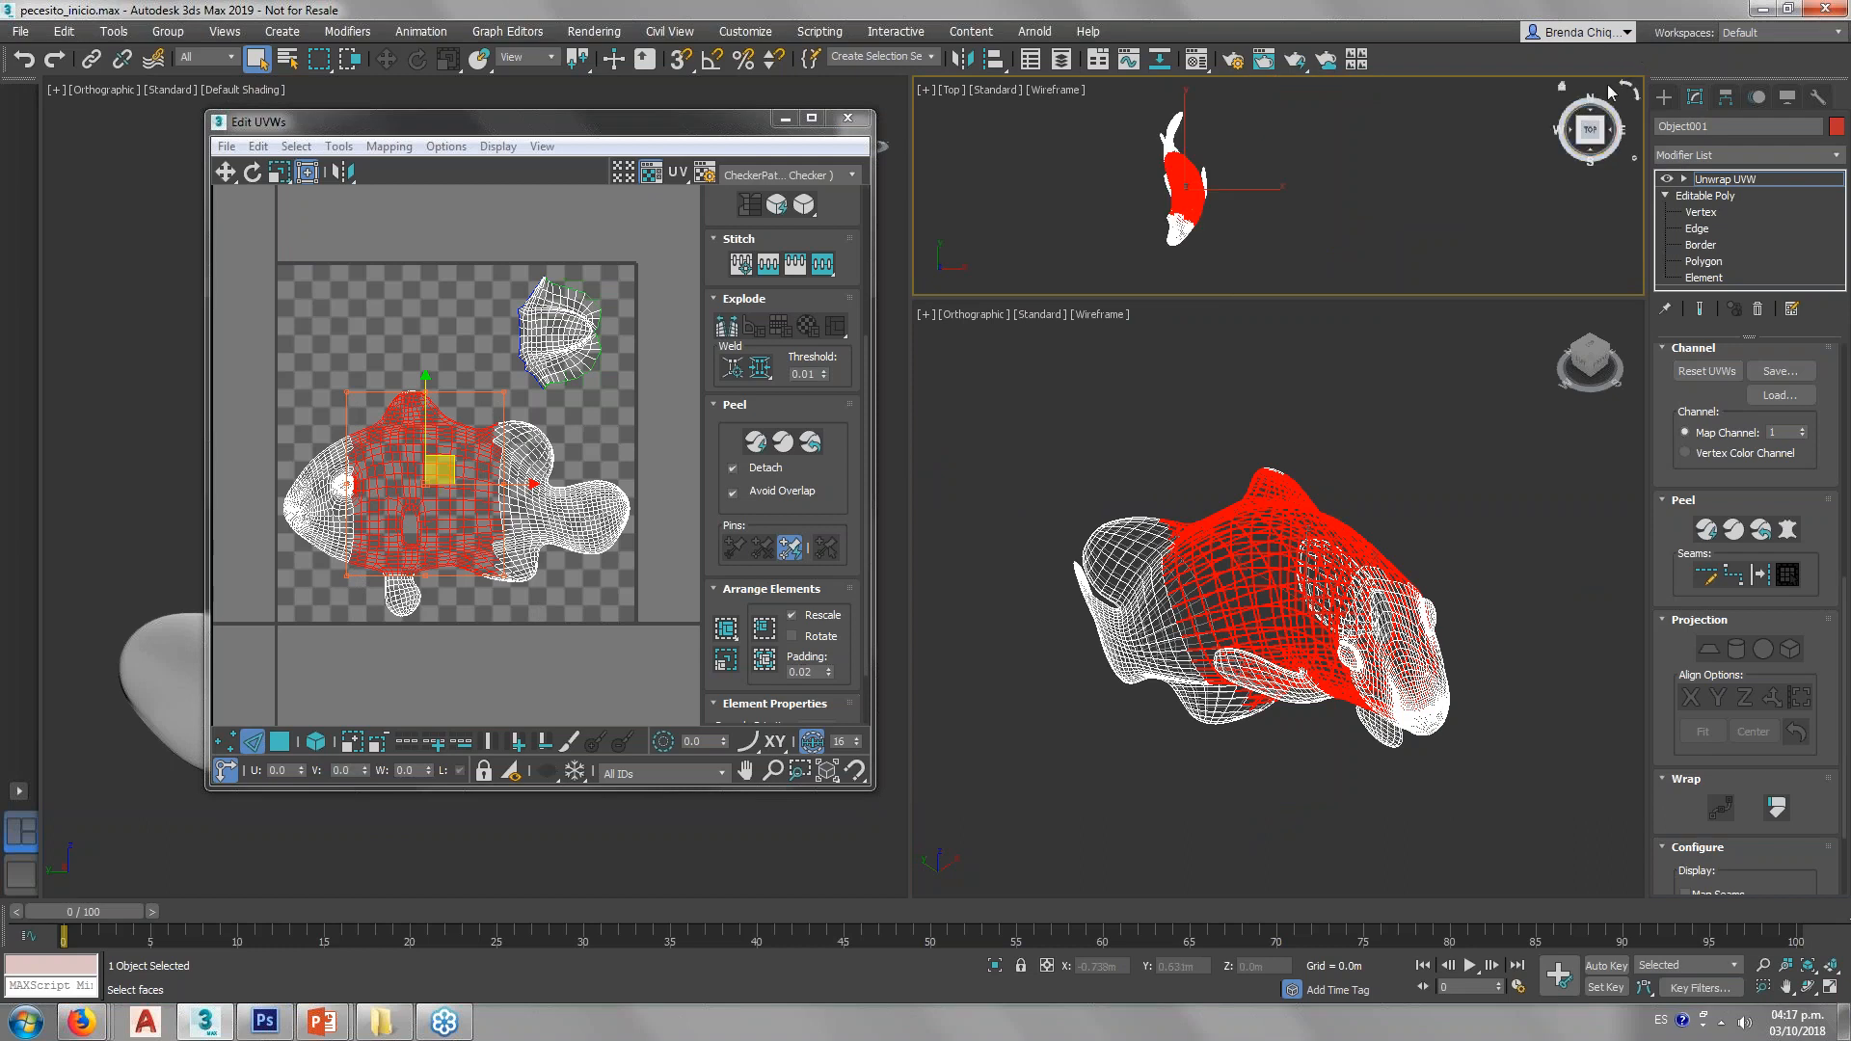
left_click(1626, 89)
scroll(1217, 252, "up", 3)
middle_click_drag(1196, 179, 1265, 194)
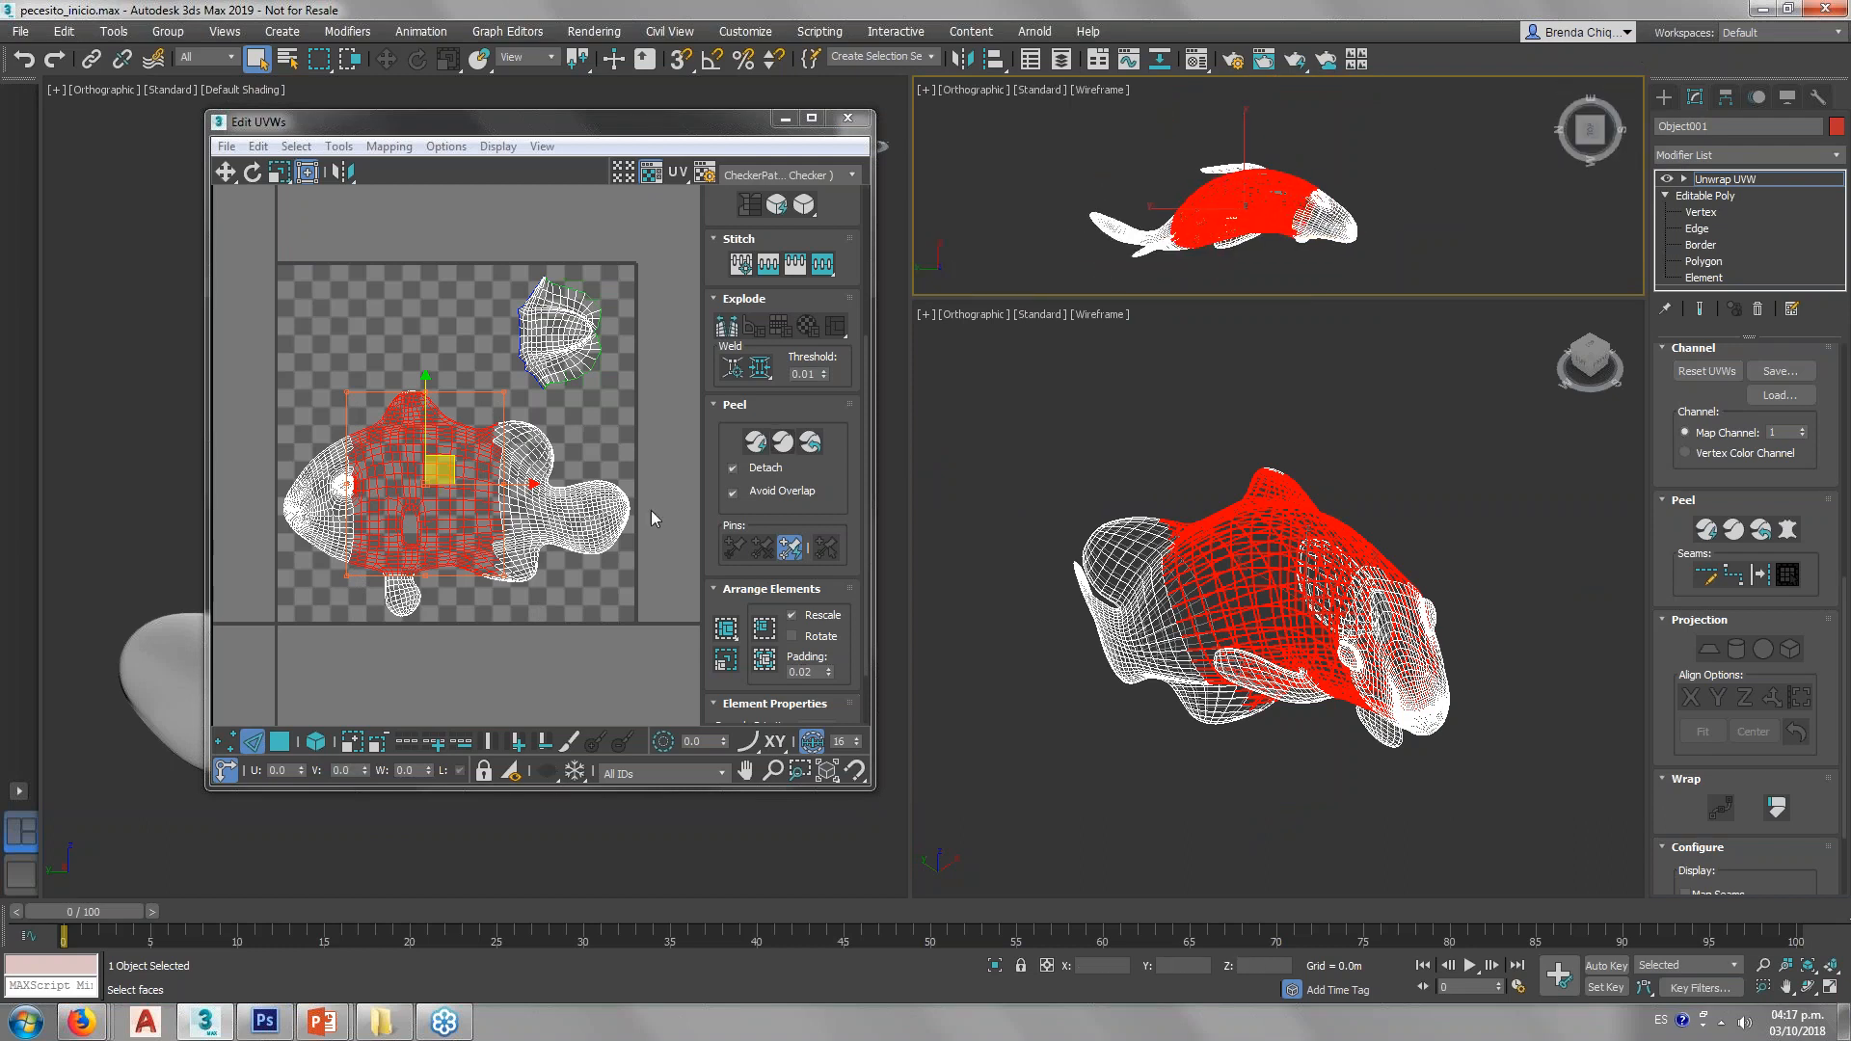
Step: Clear the UV edge selection, switch to polygons and use element selection to select the whole fish body
left_click(616, 437)
middle_click_drag(1079, 545, 1032, 526, "alt")
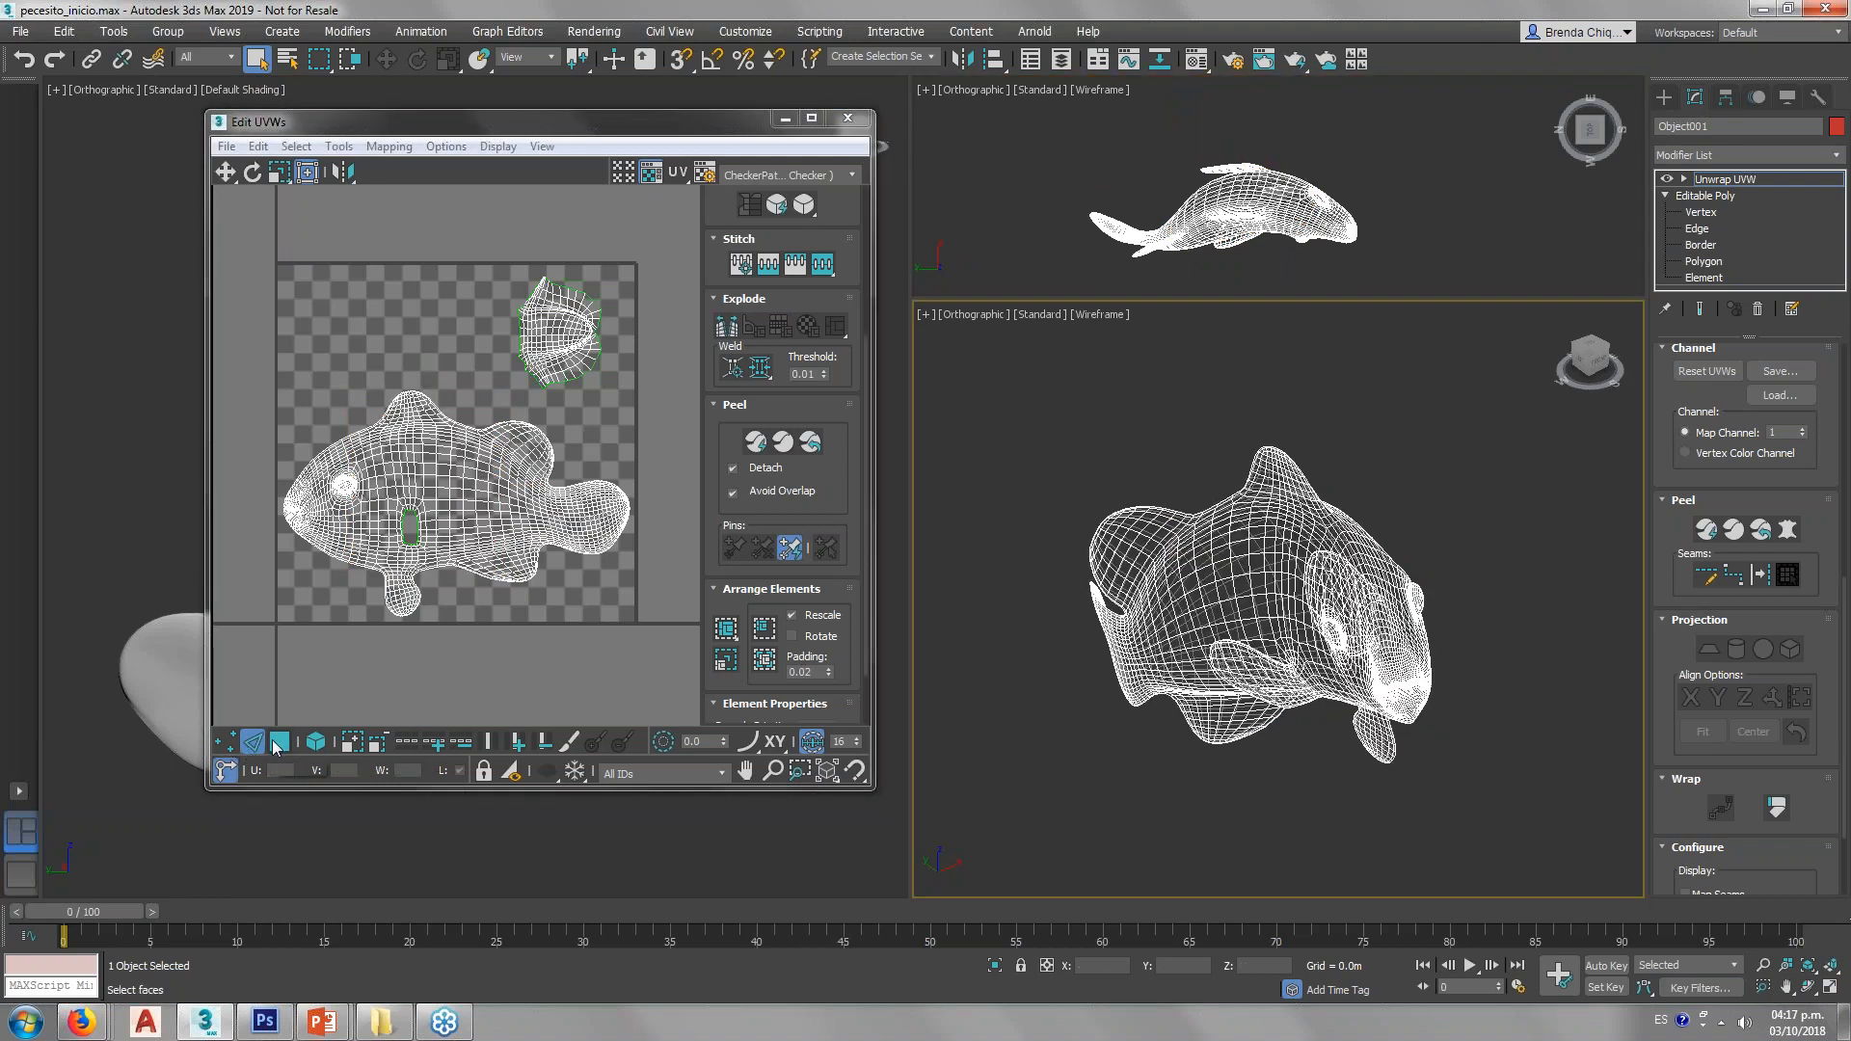
left_click(275, 742)
left_click_drag(513, 631, 389, 412)
left_click(438, 625)
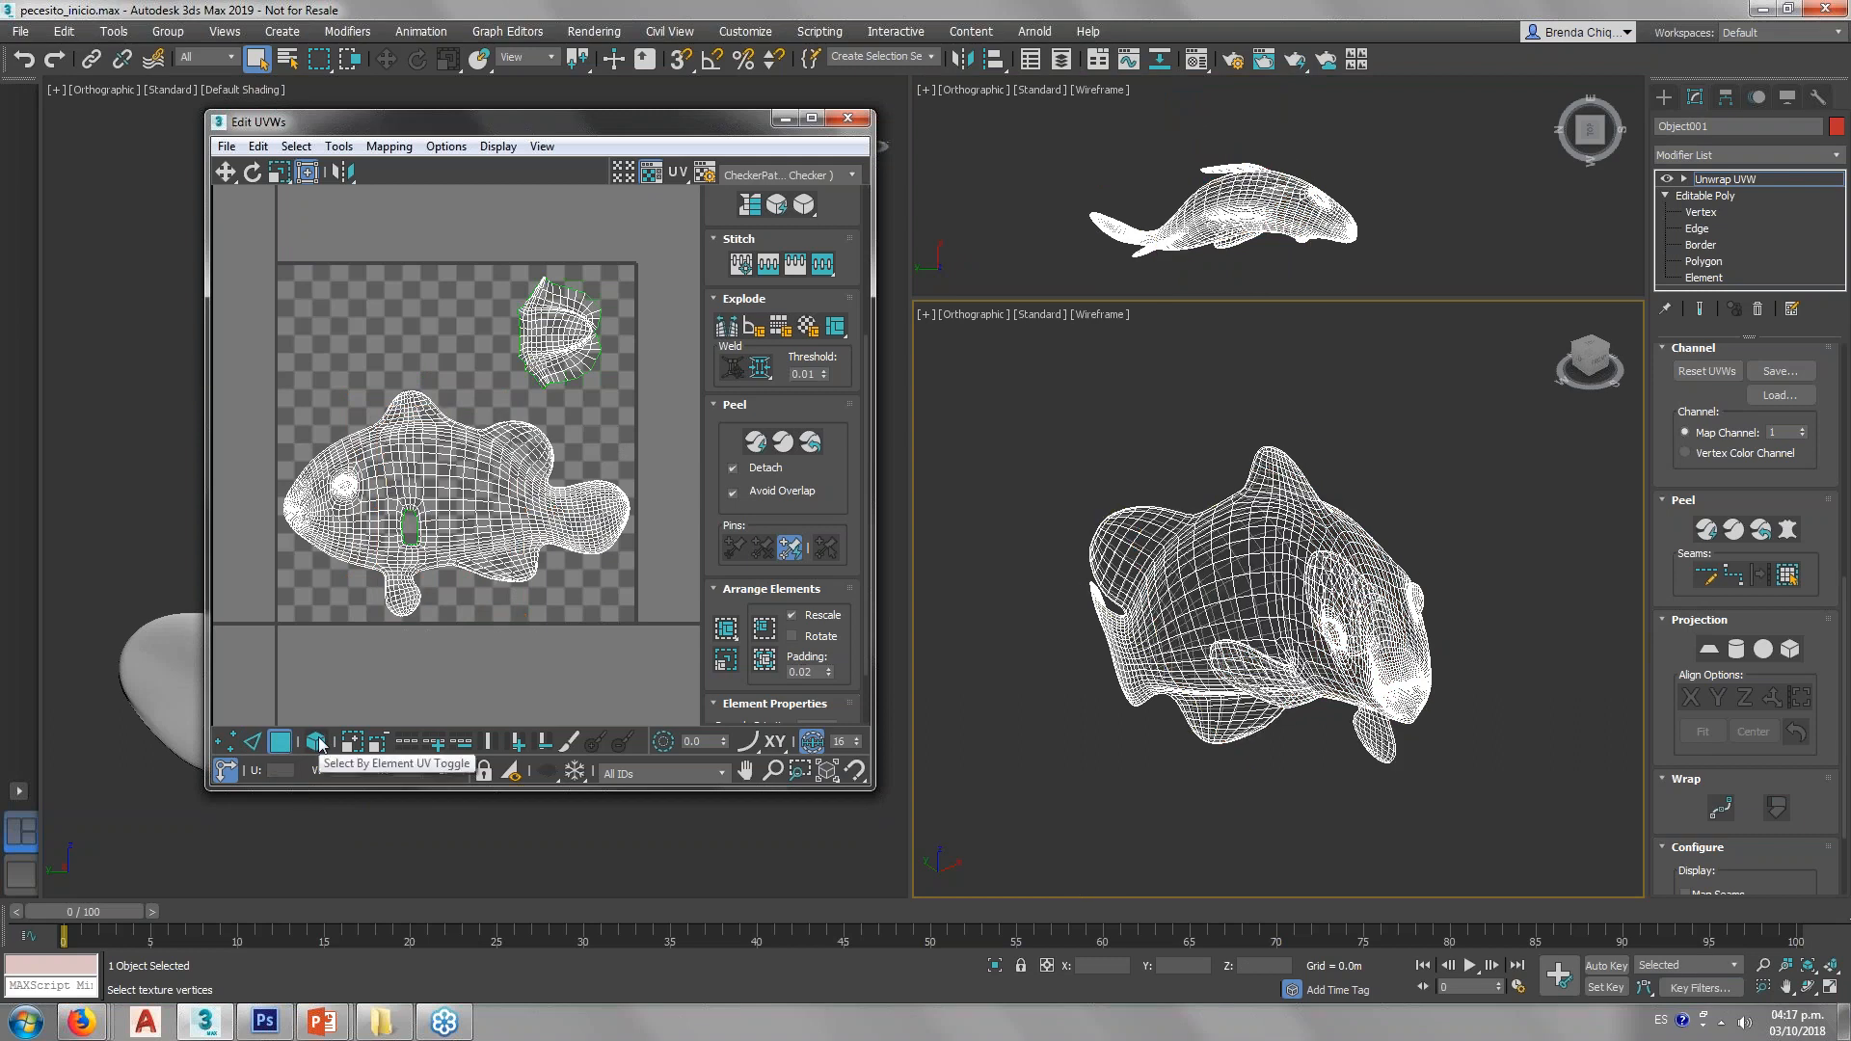
left_click(317, 742)
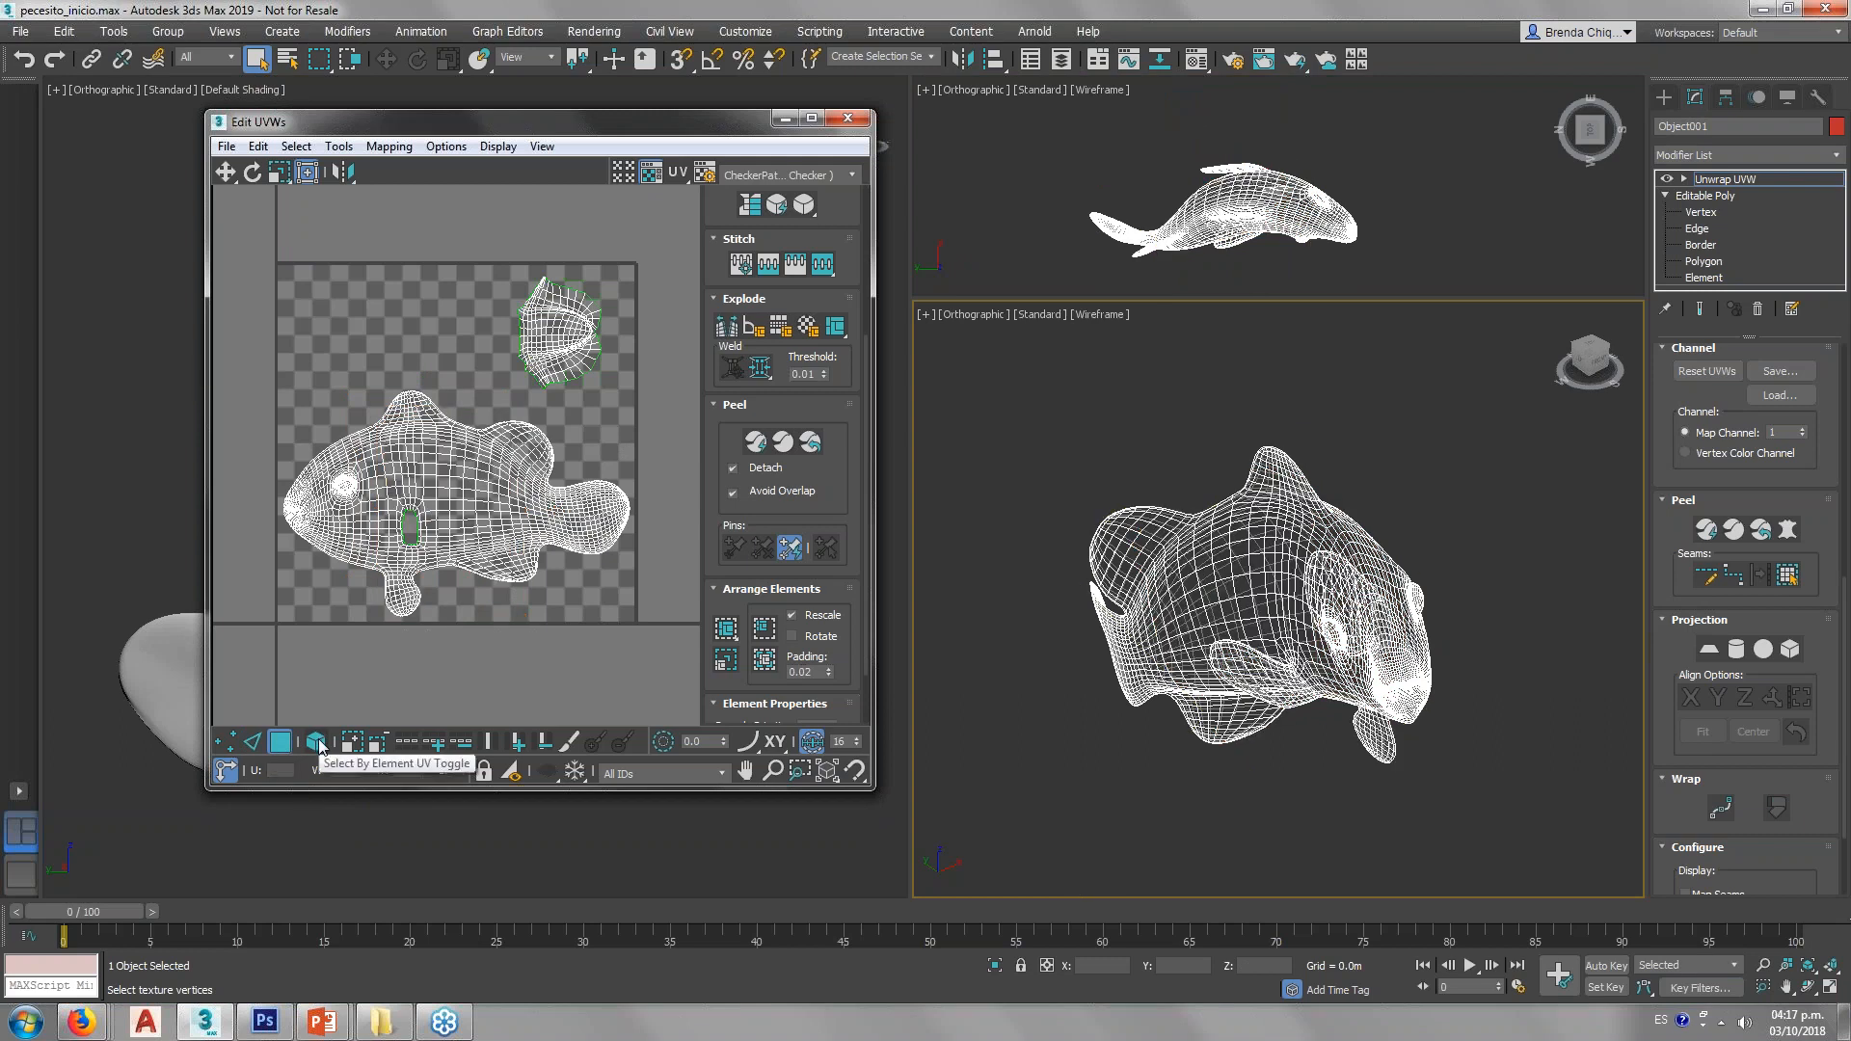
left_click(501, 500)
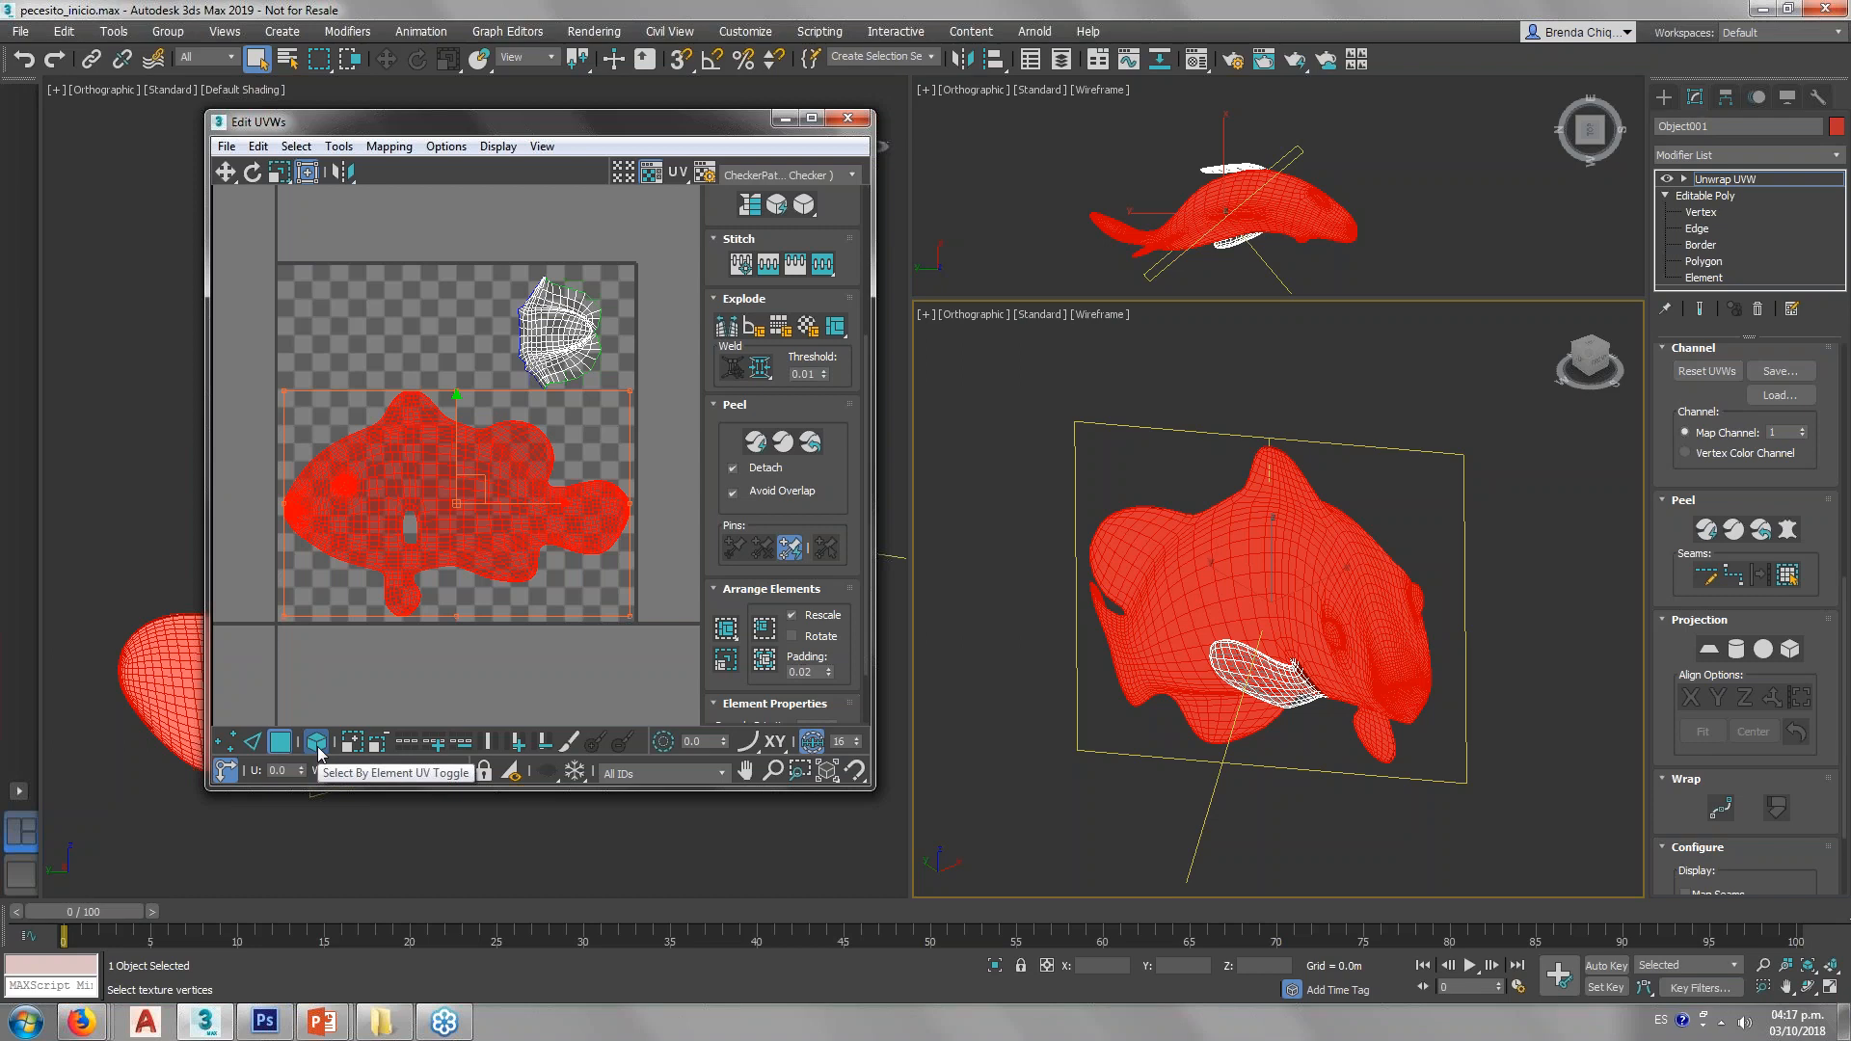
Step: Compare selecting single UV faces on the fin and body without element selection, and enlarge the UV editor window
left_click(318, 742)
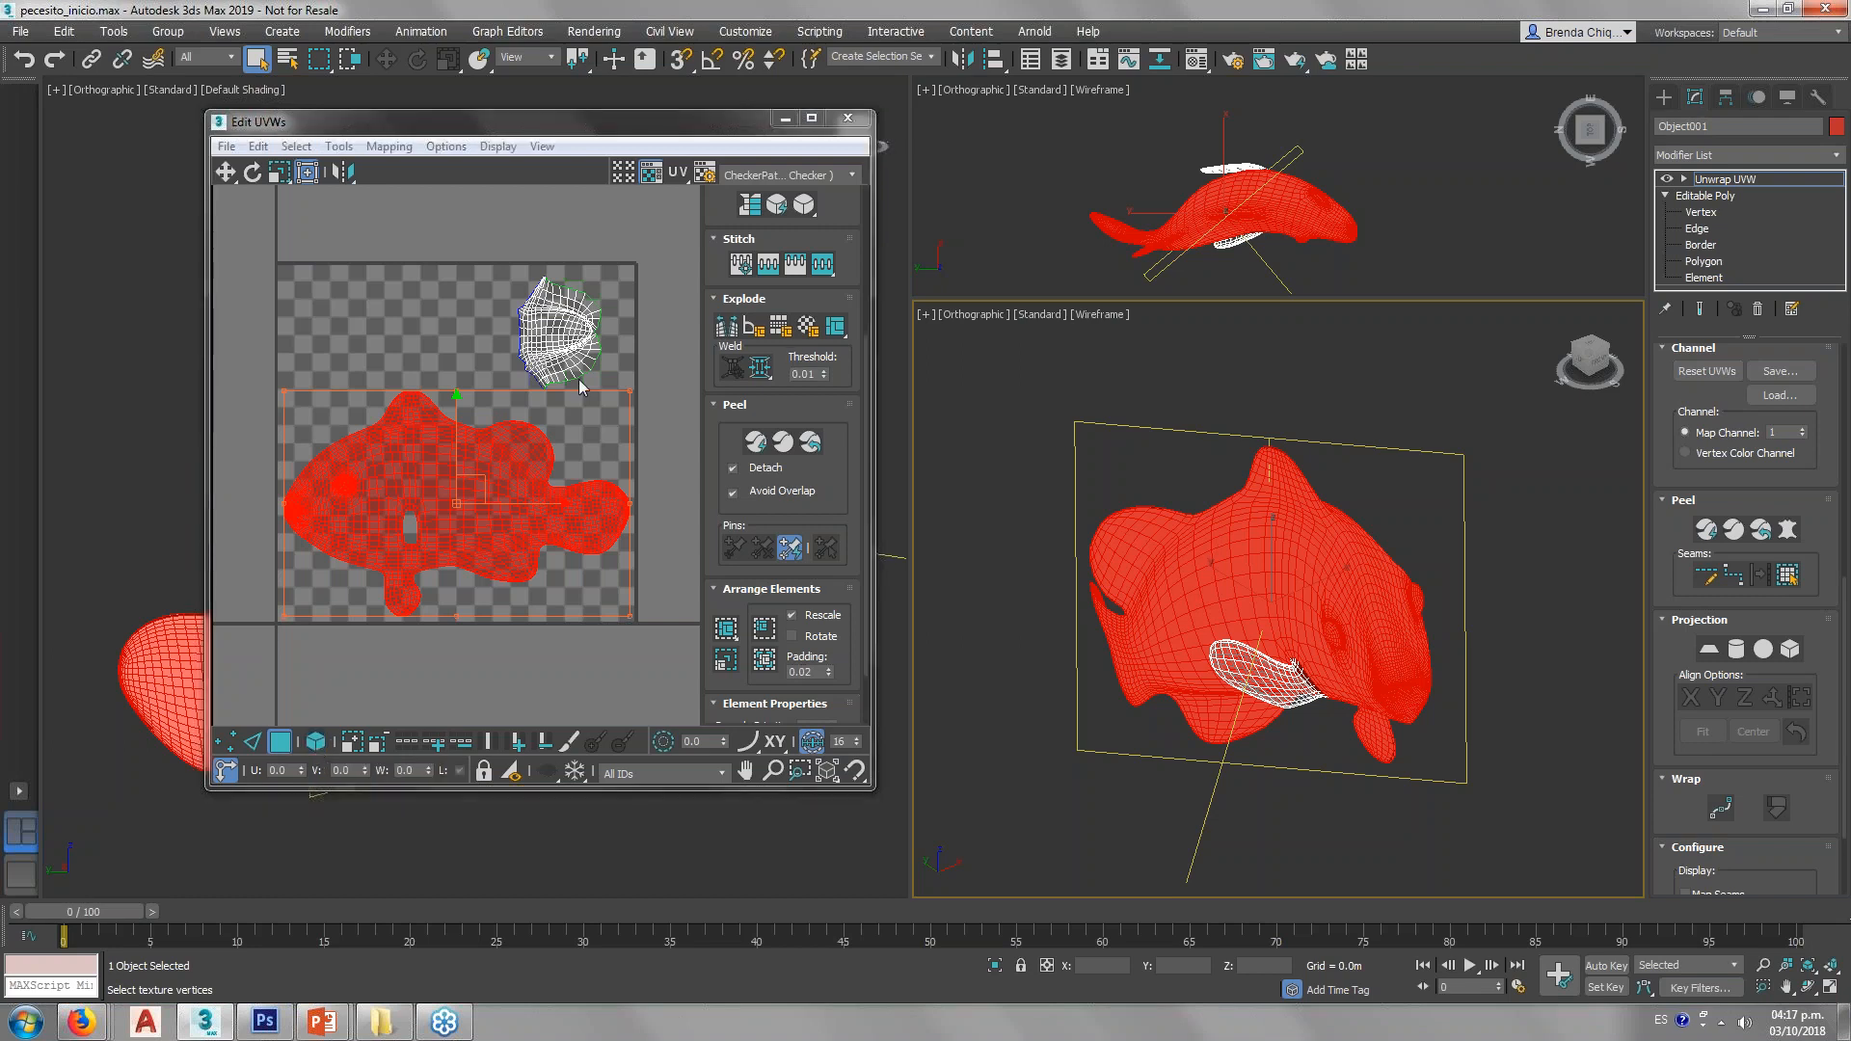
left_click(566, 334)
left_click(505, 508)
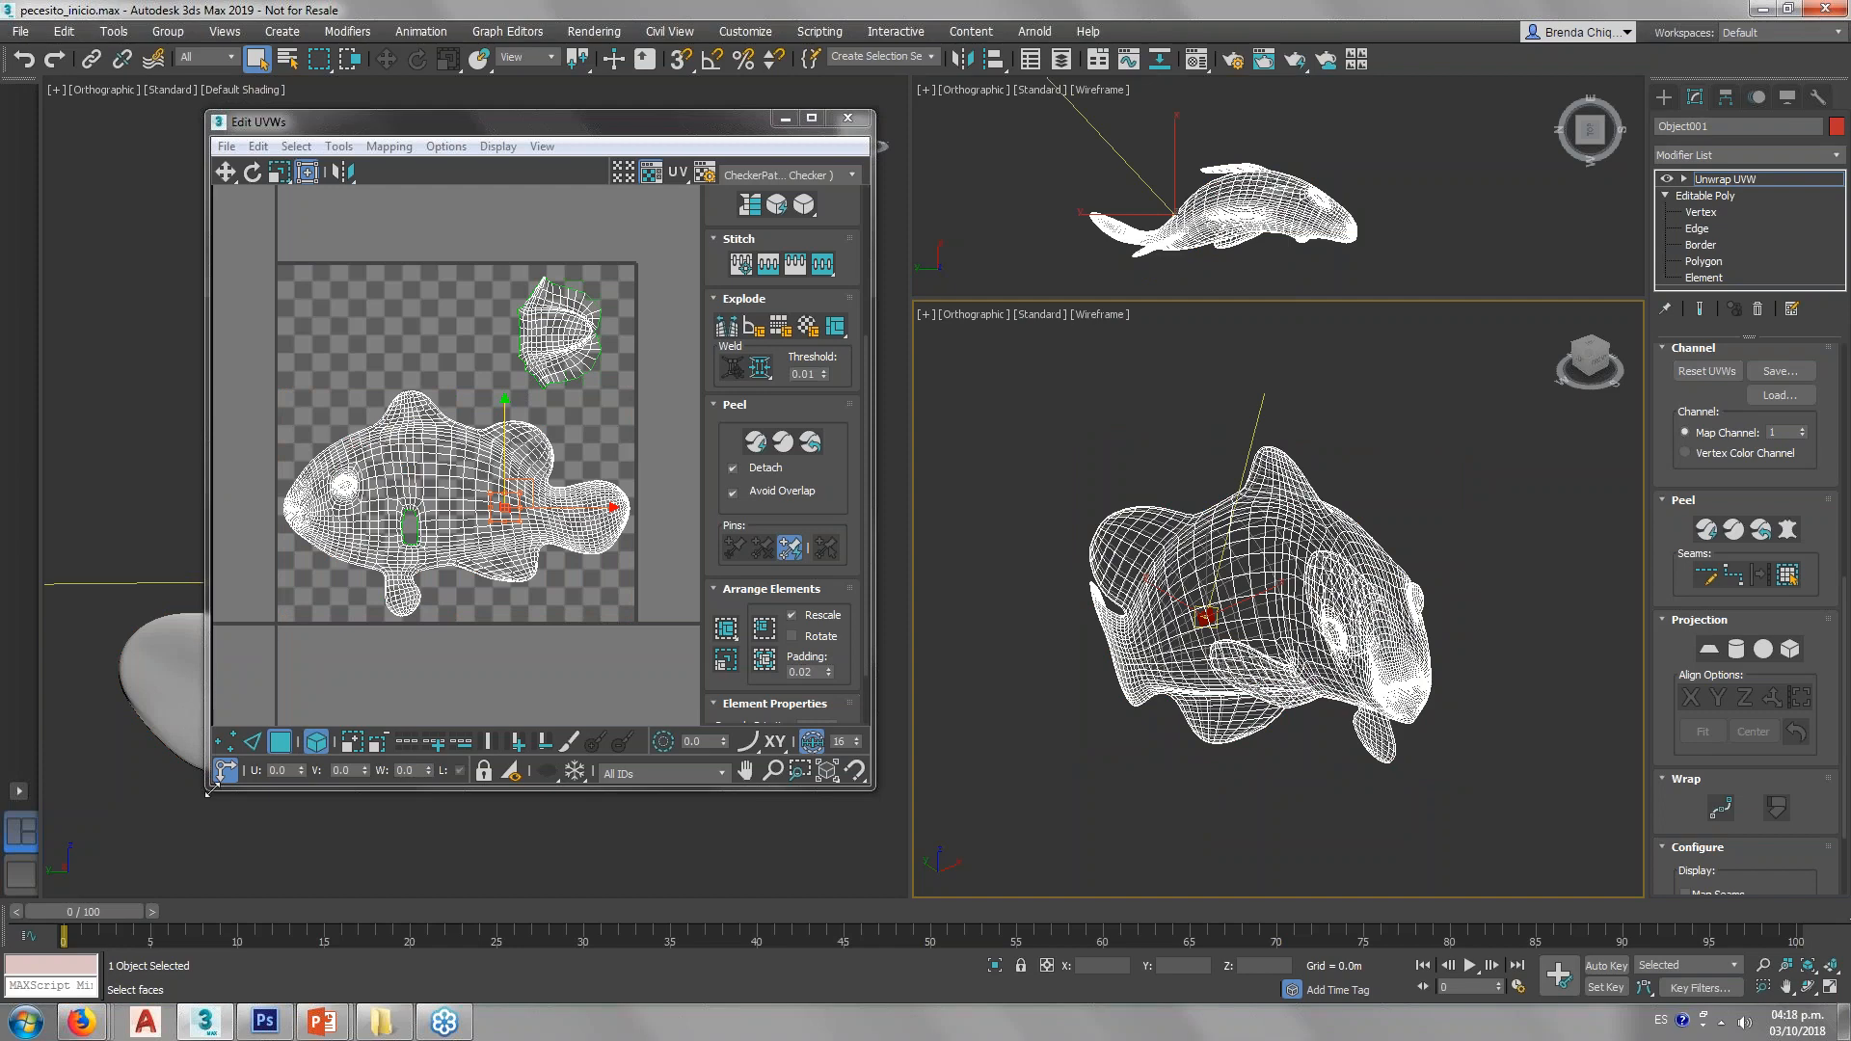
left_click_drag(208, 790, 86, 946)
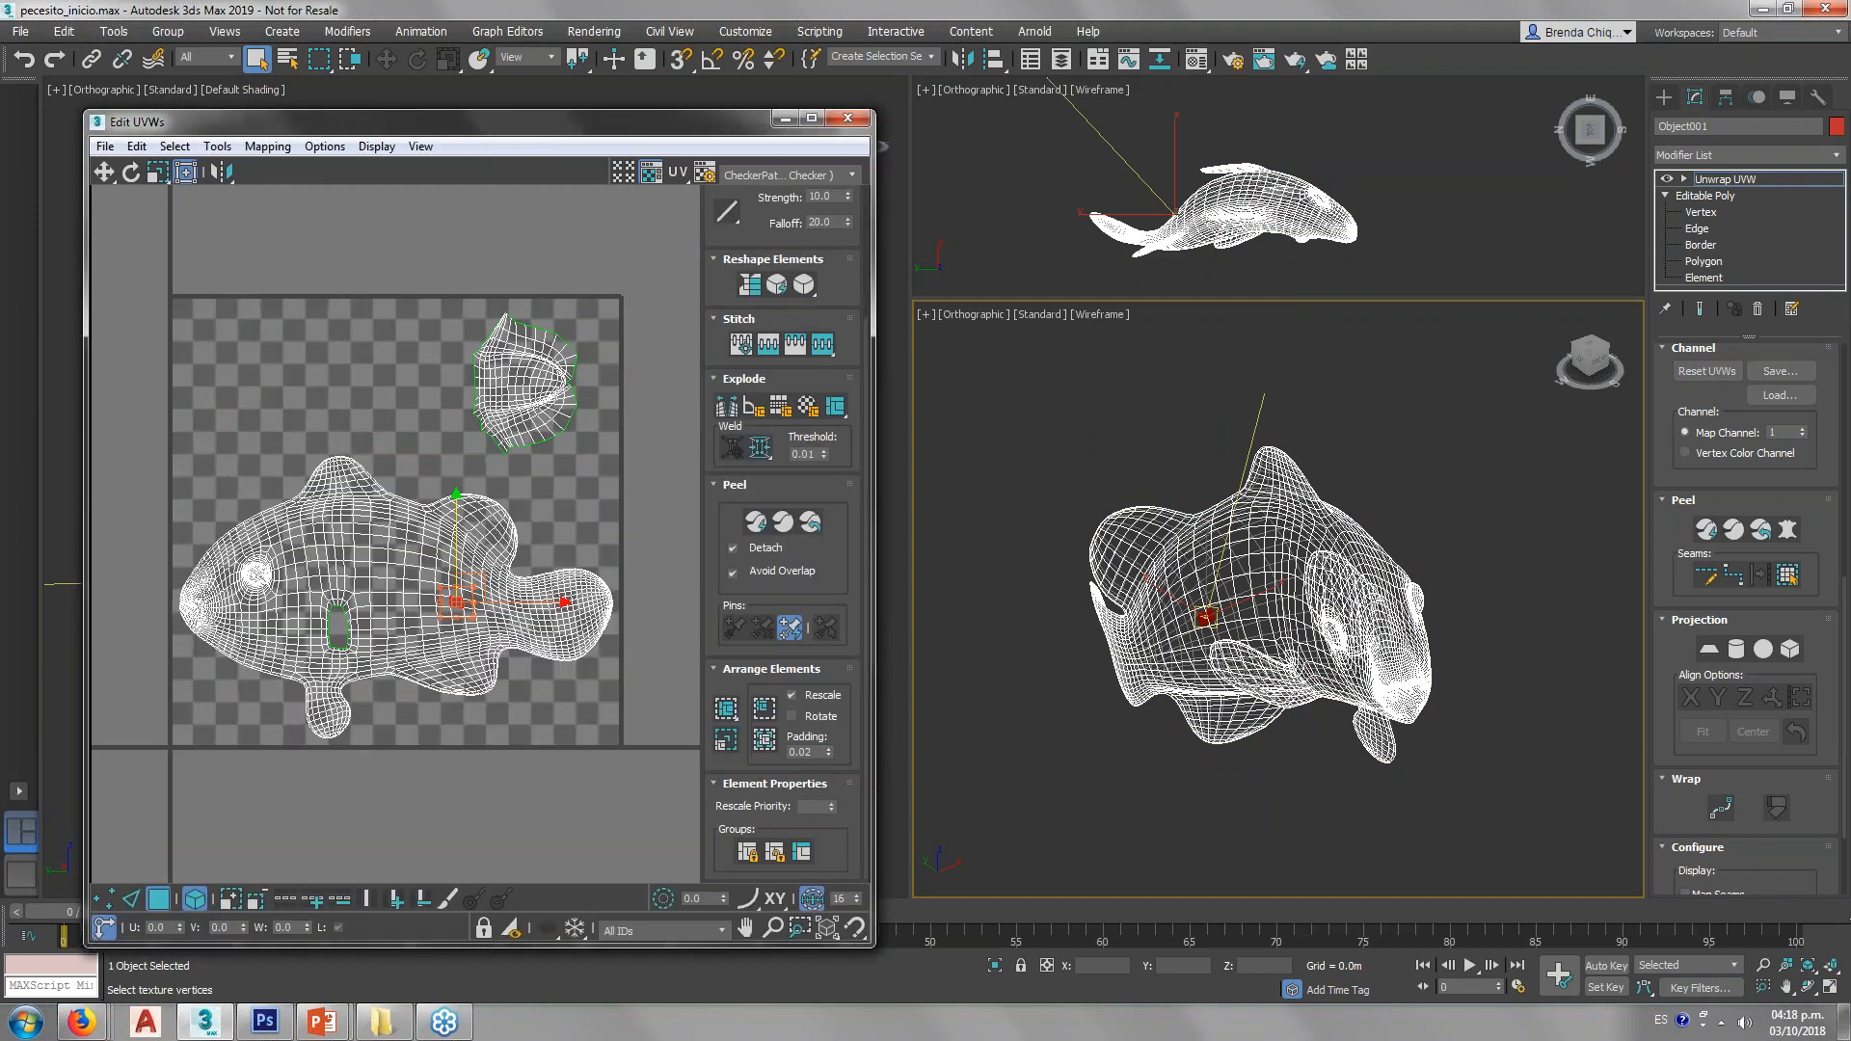
left_click_drag(874, 112, 1005, 1)
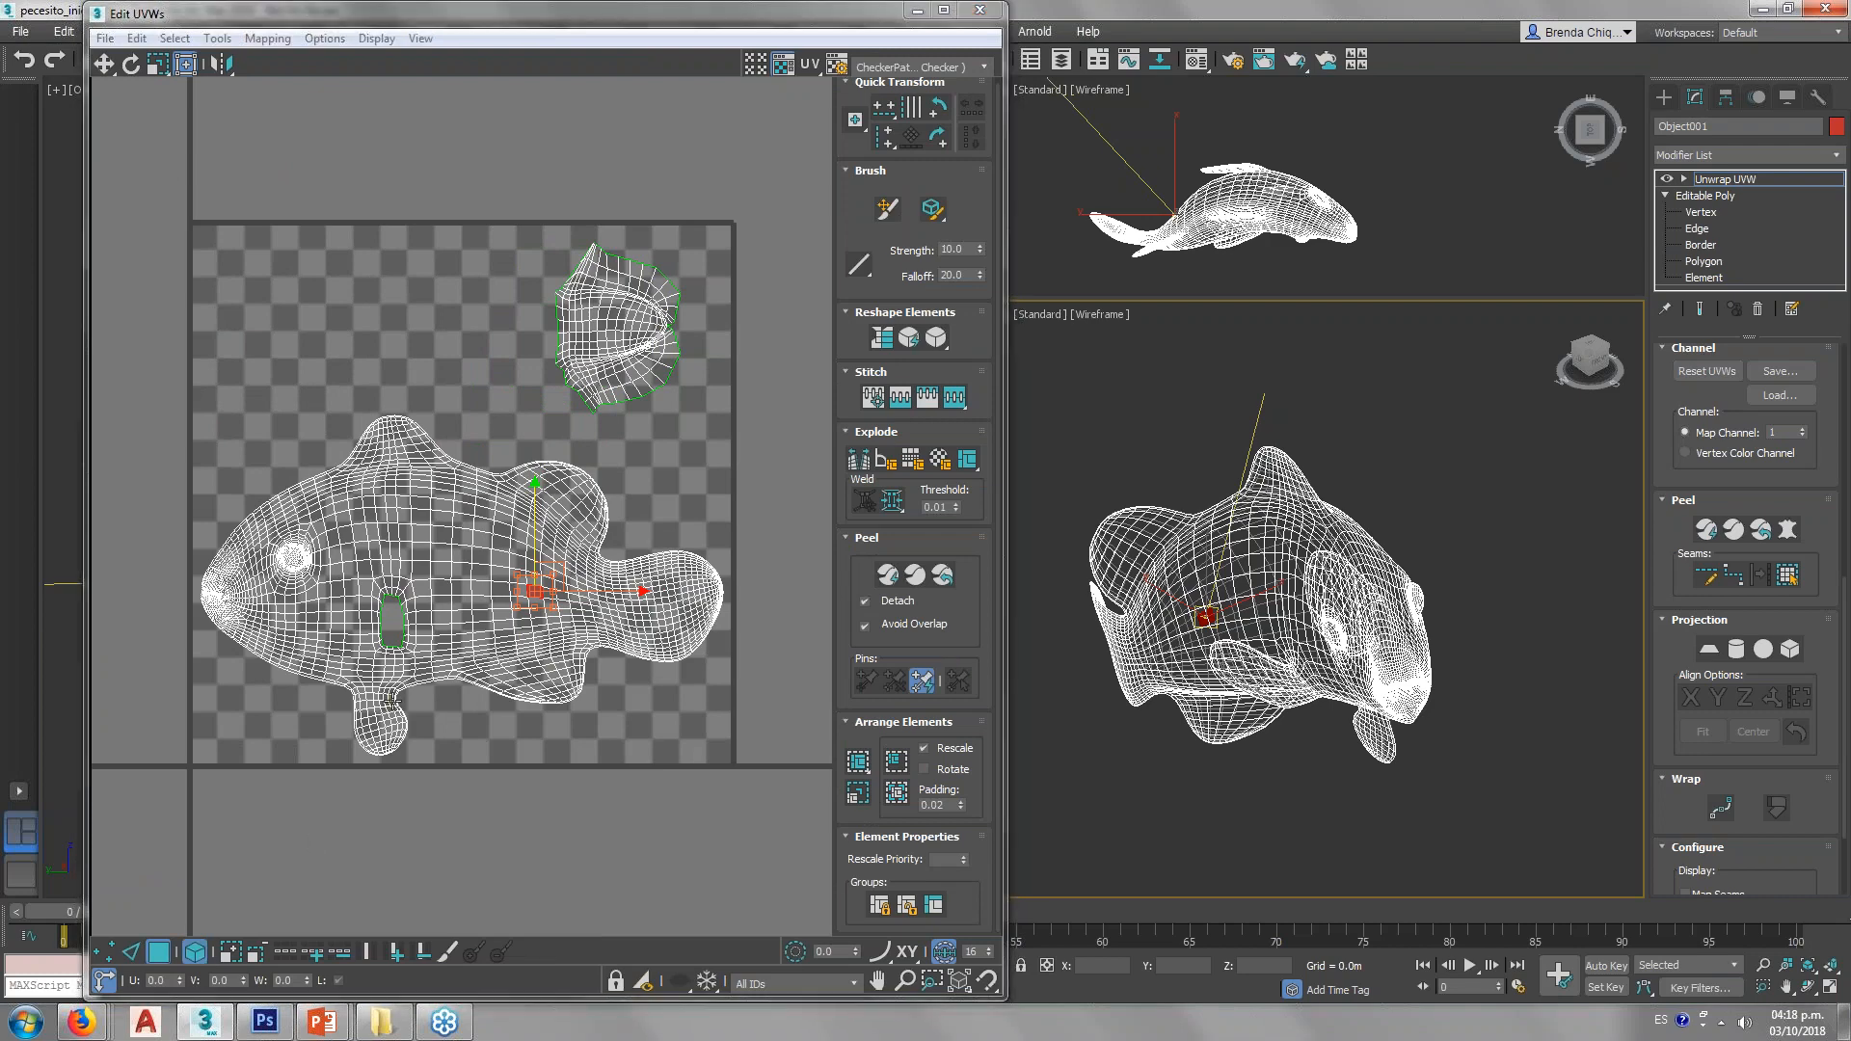
Step: Compare the body and fin UV elements by selecting them on the model and in the UV editor, and clear the selection
left_click(1253, 578)
middle_click_drag(1253, 578, 1328, 681, "alt")
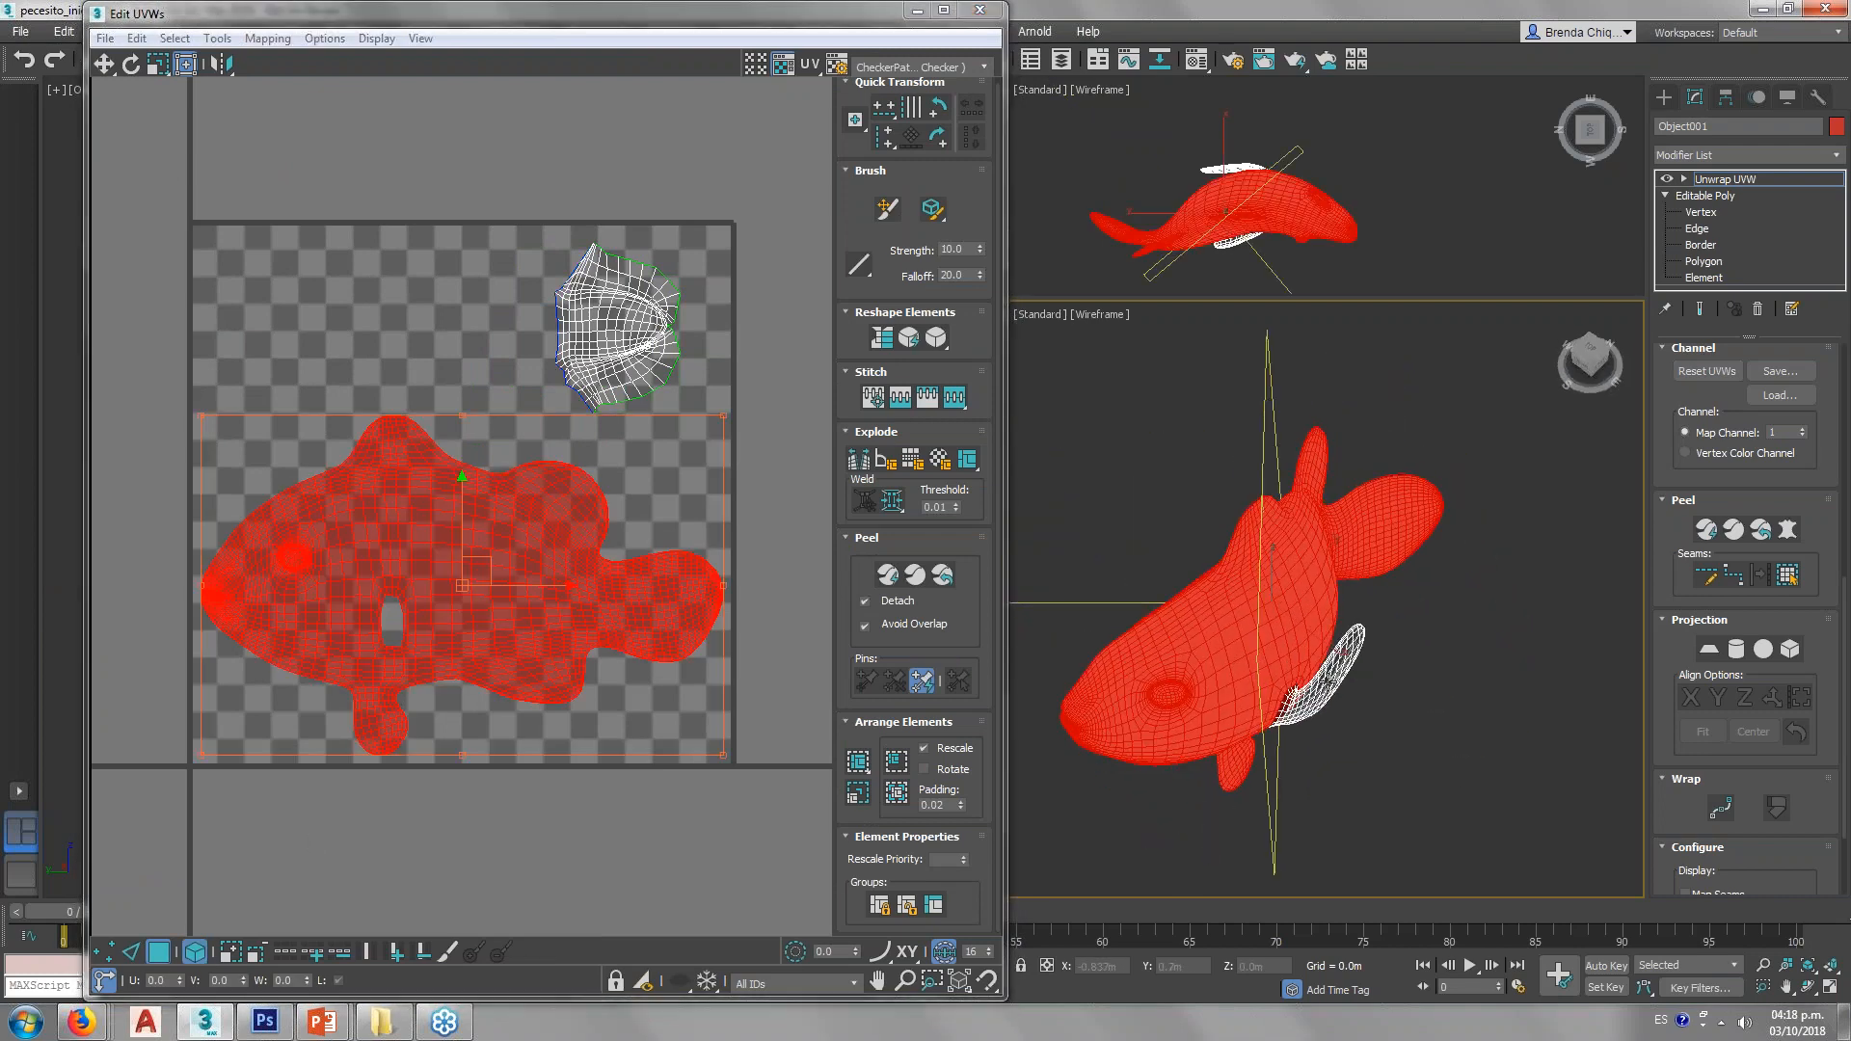
left_click(1329, 681)
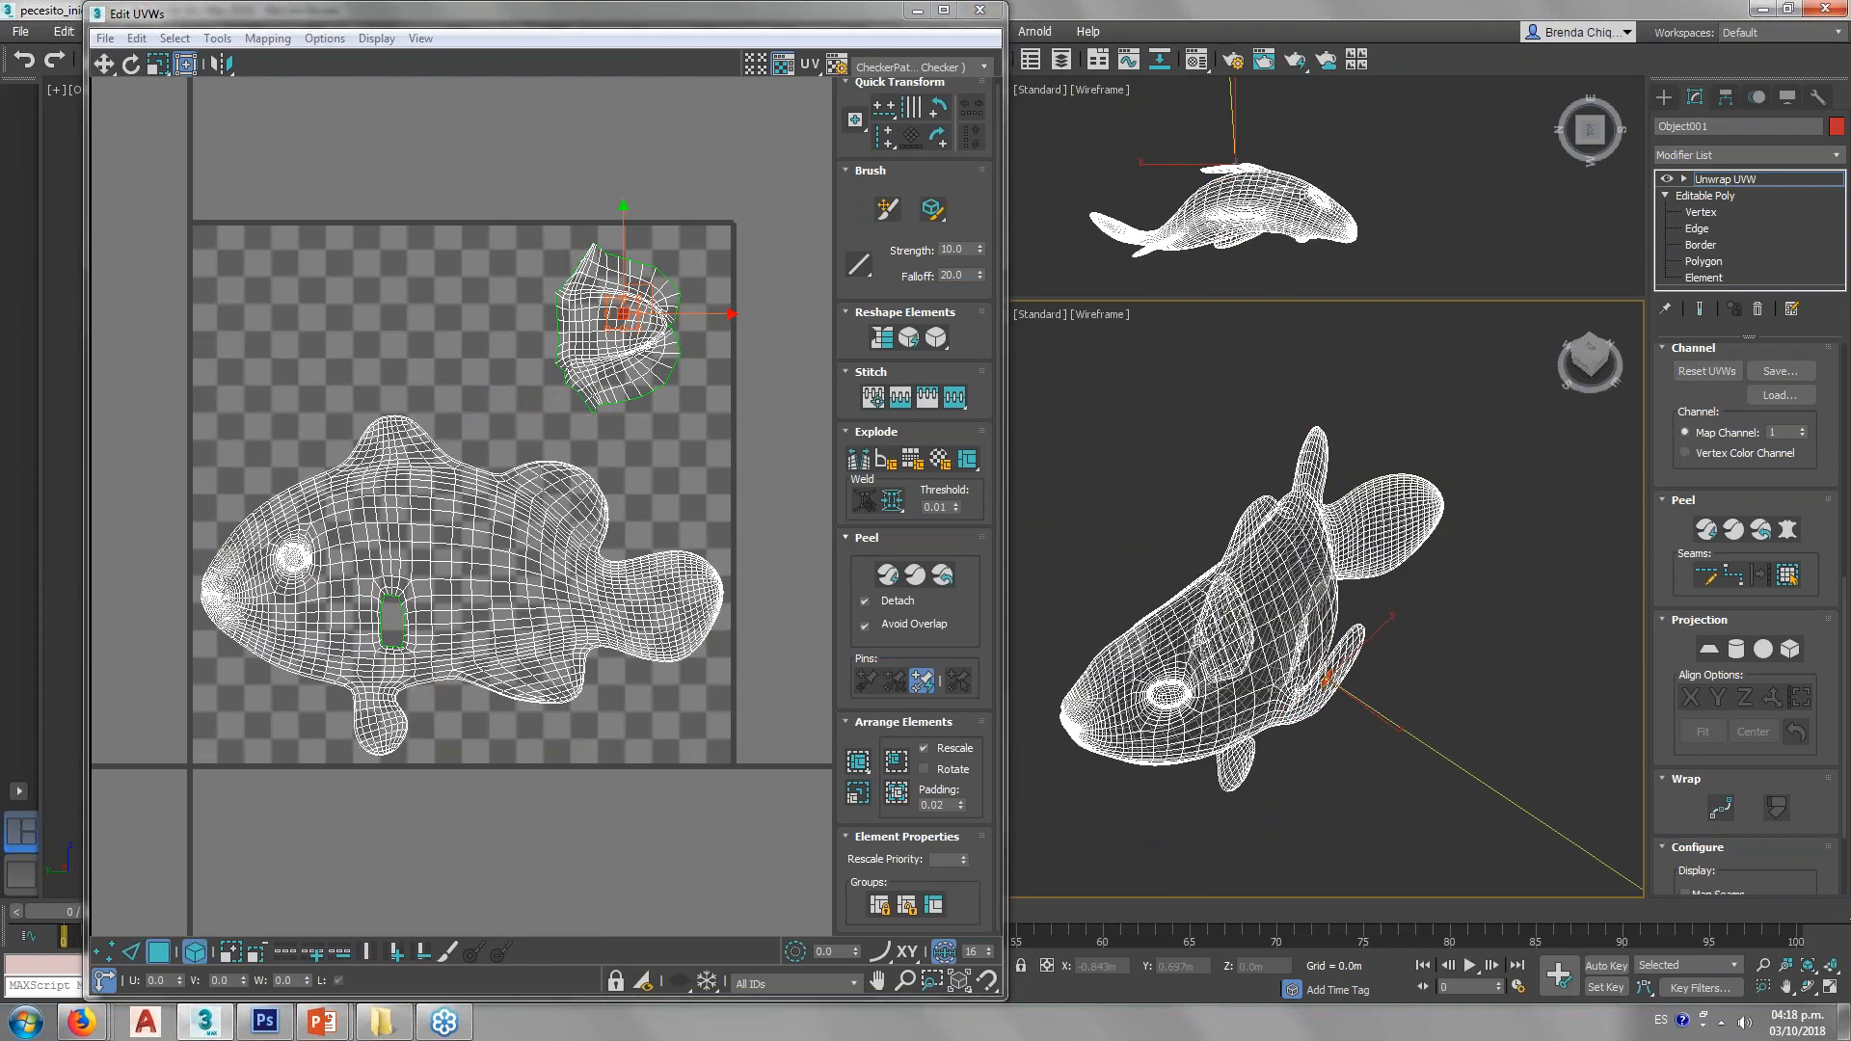
left_click(544, 573)
middle_click_drag(623, 624, 655, 613)
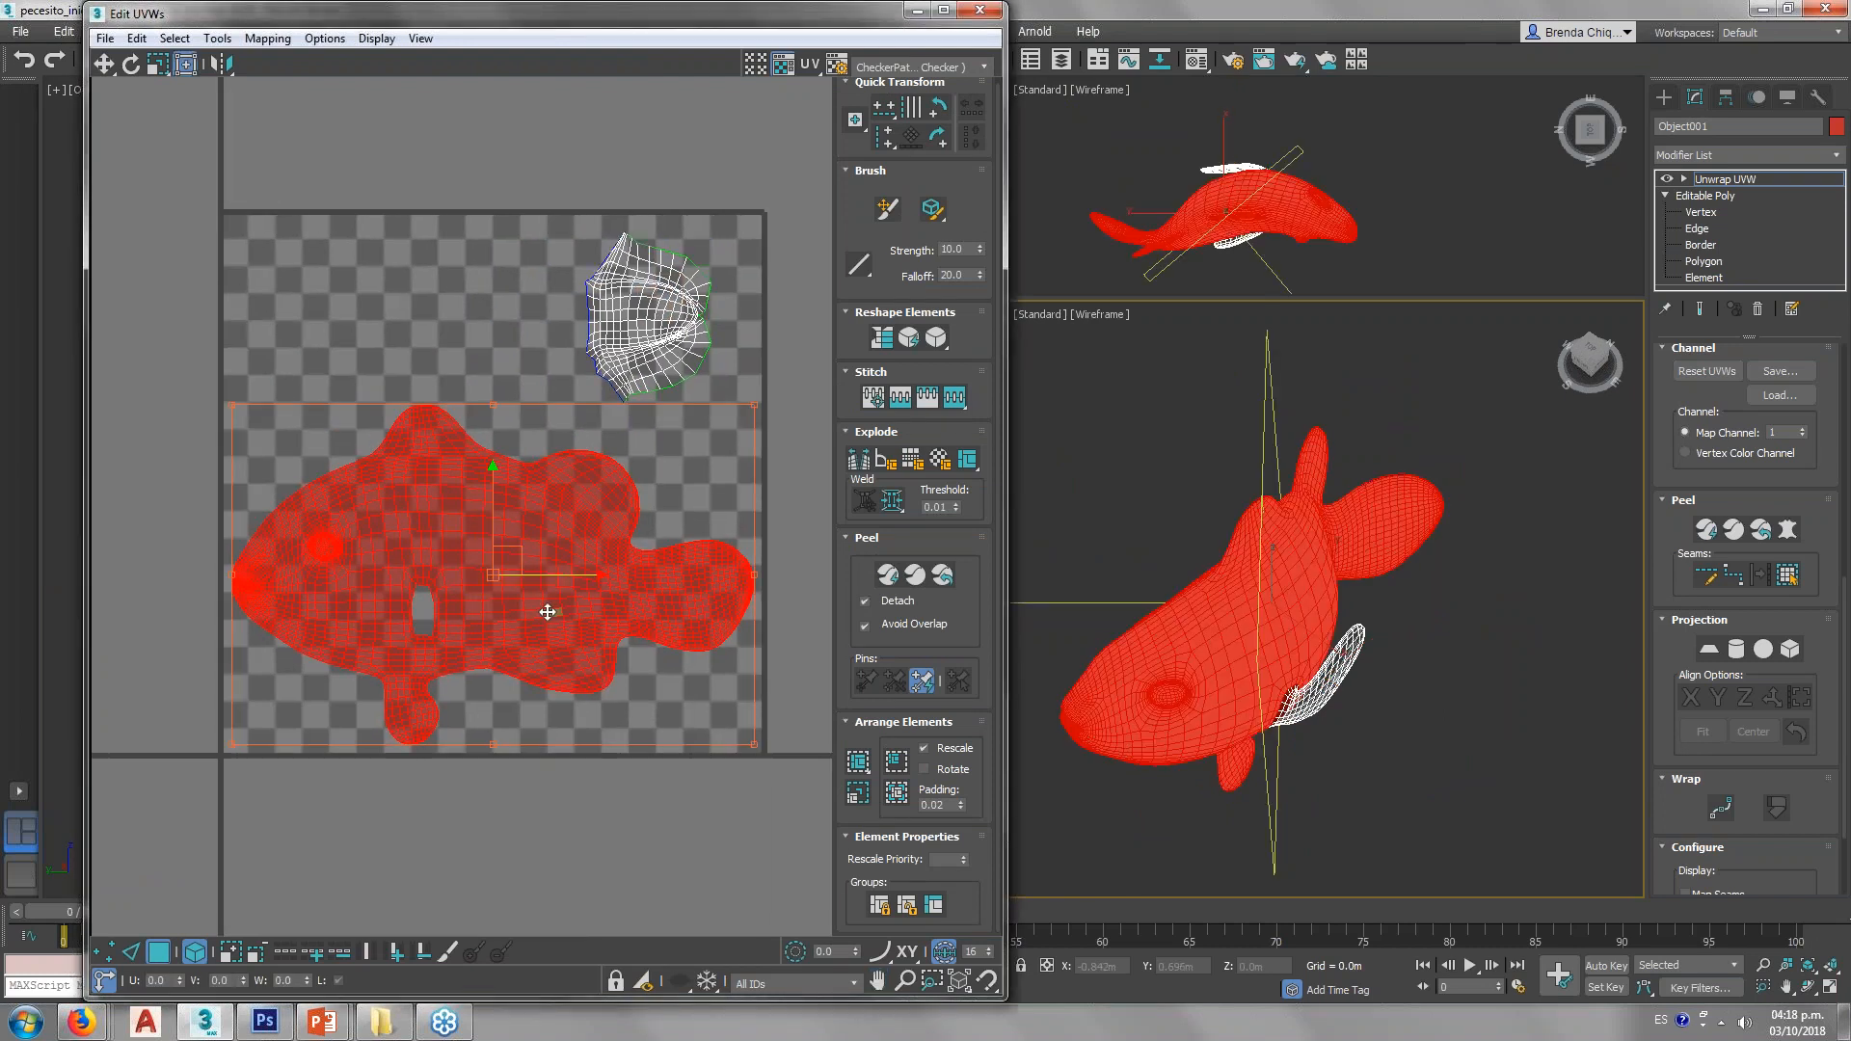
left_click(422, 400)
left_click(510, 559)
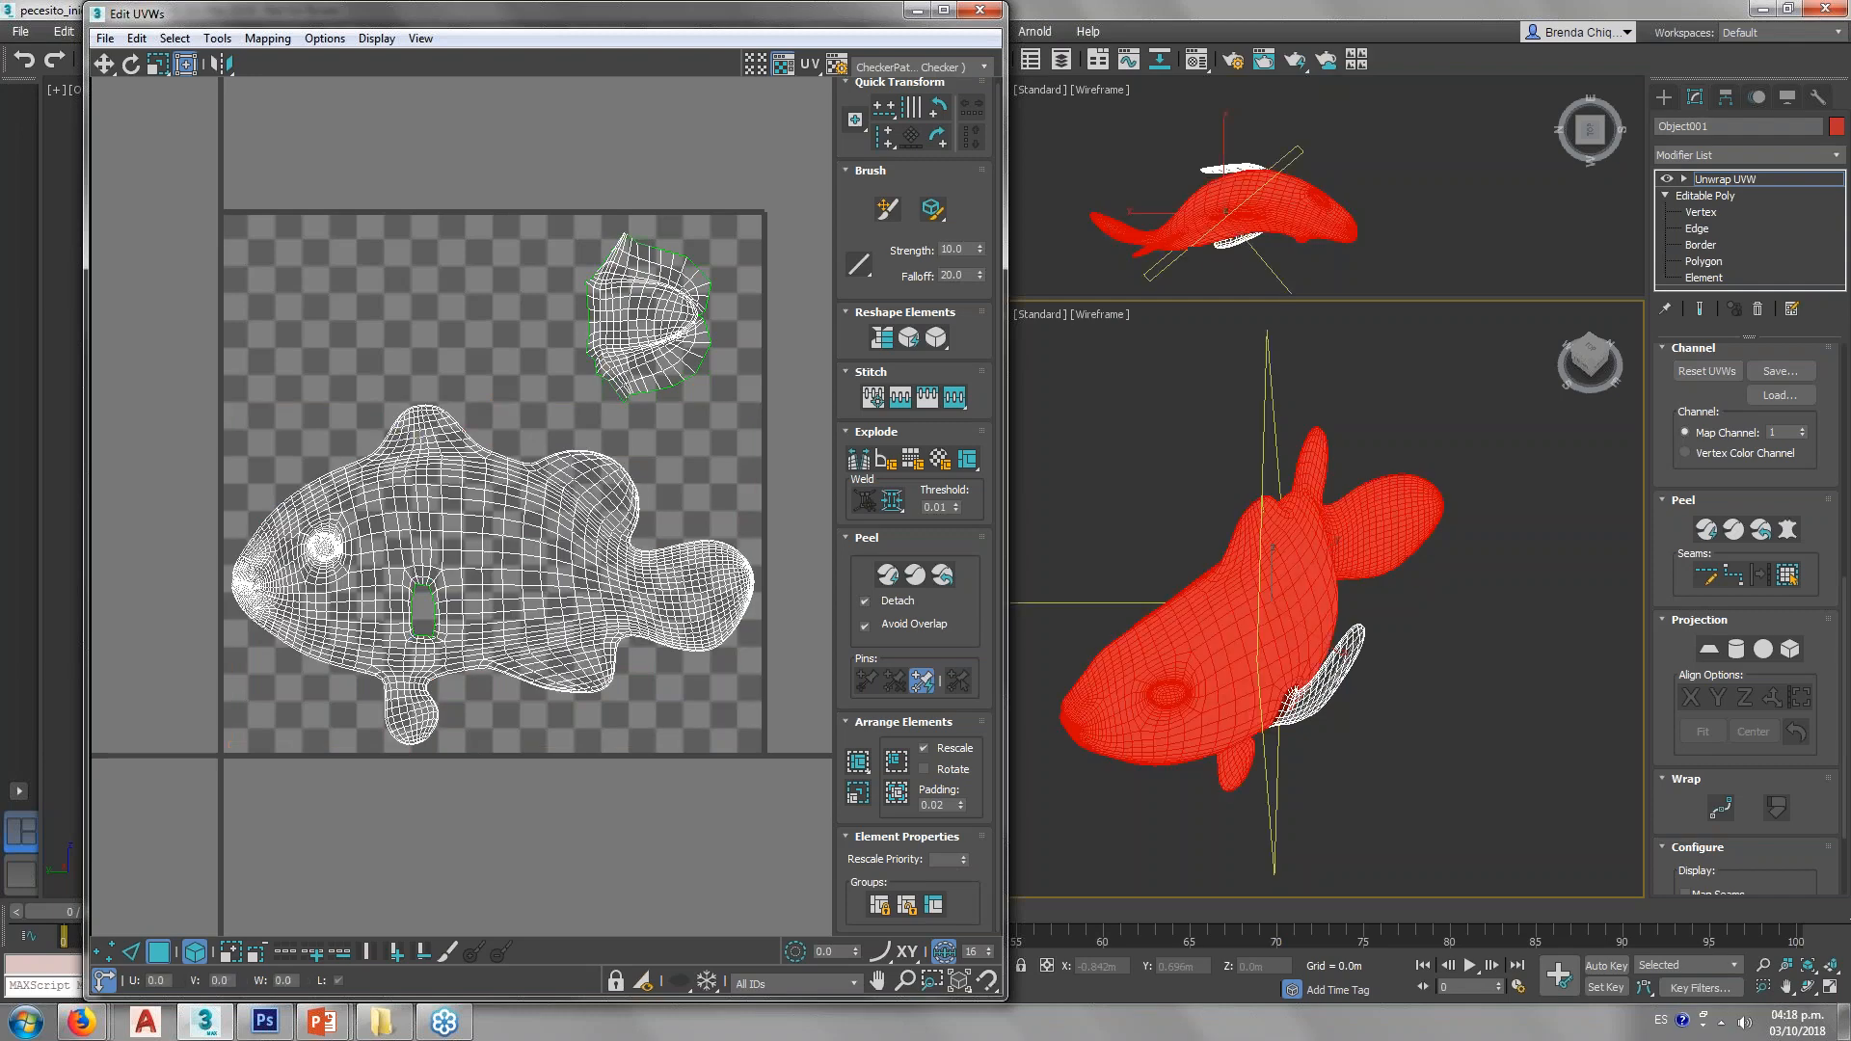
left_click(523, 391)
scroll(499, 439, "up", 3)
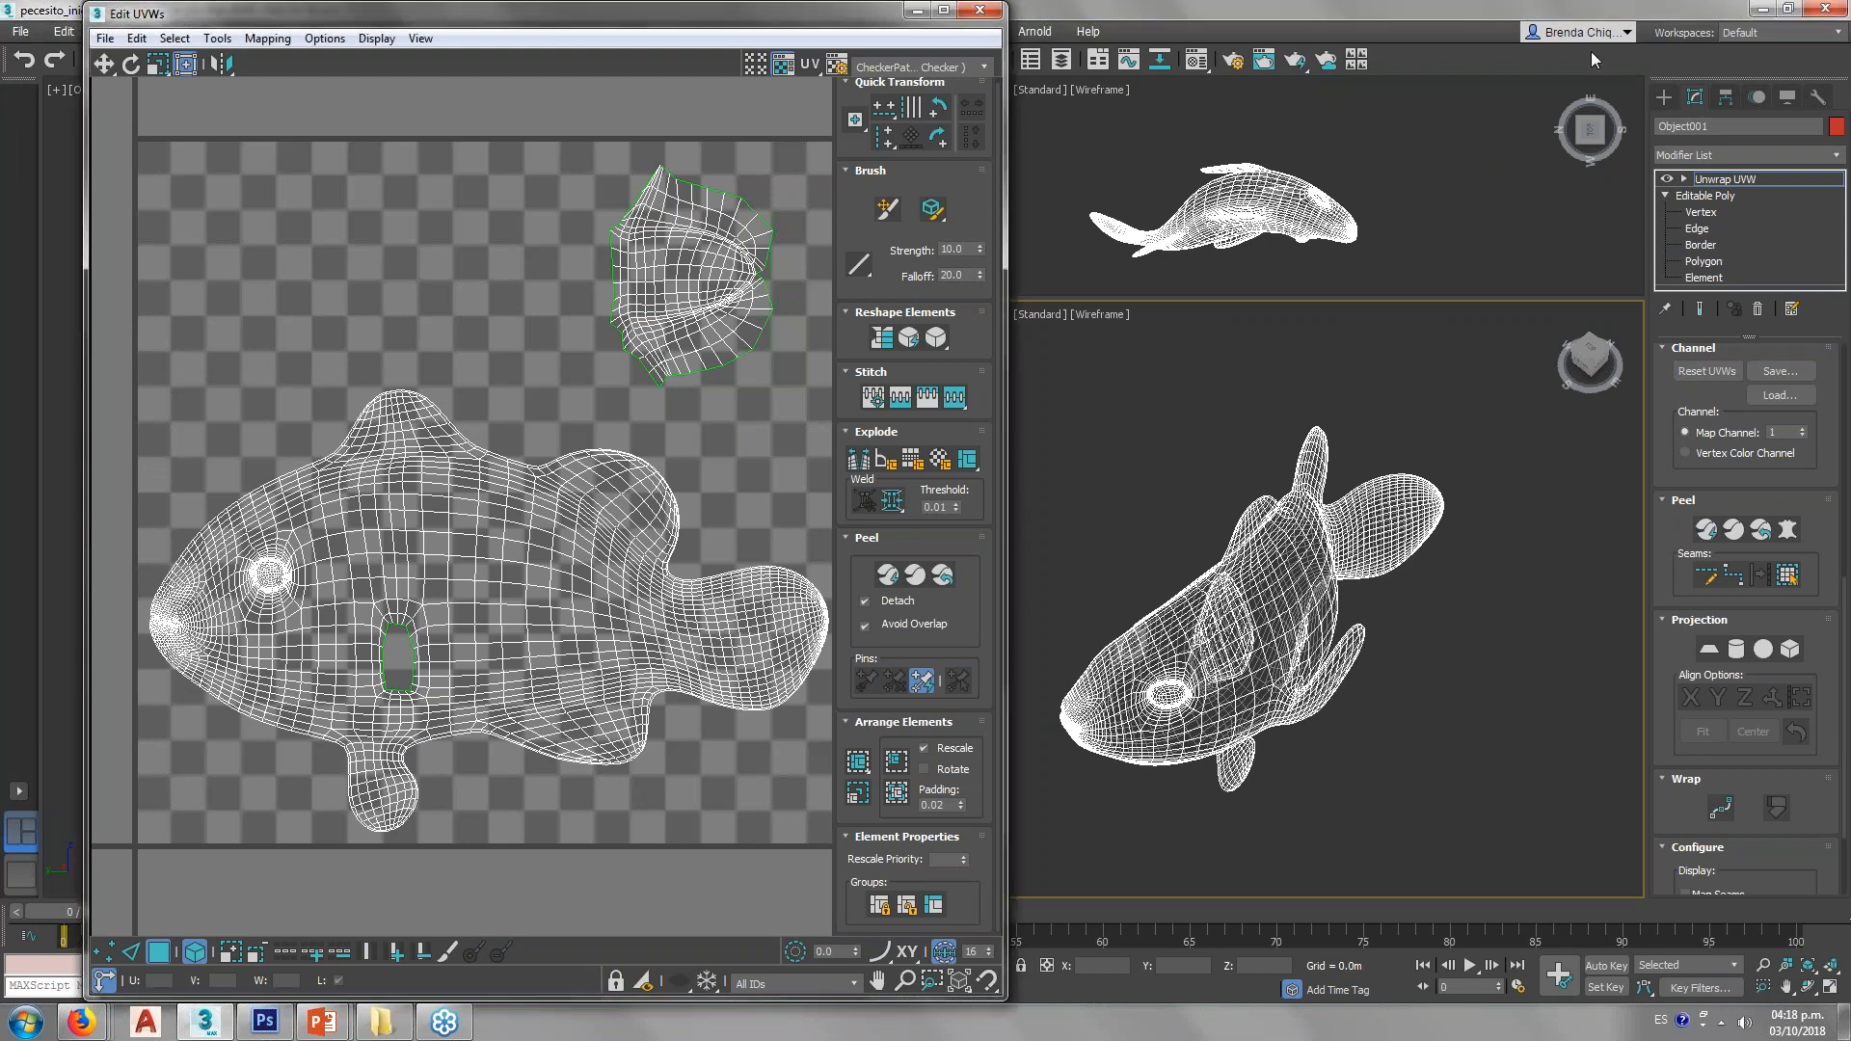
middle_click_drag(603, 457, 592, 432)
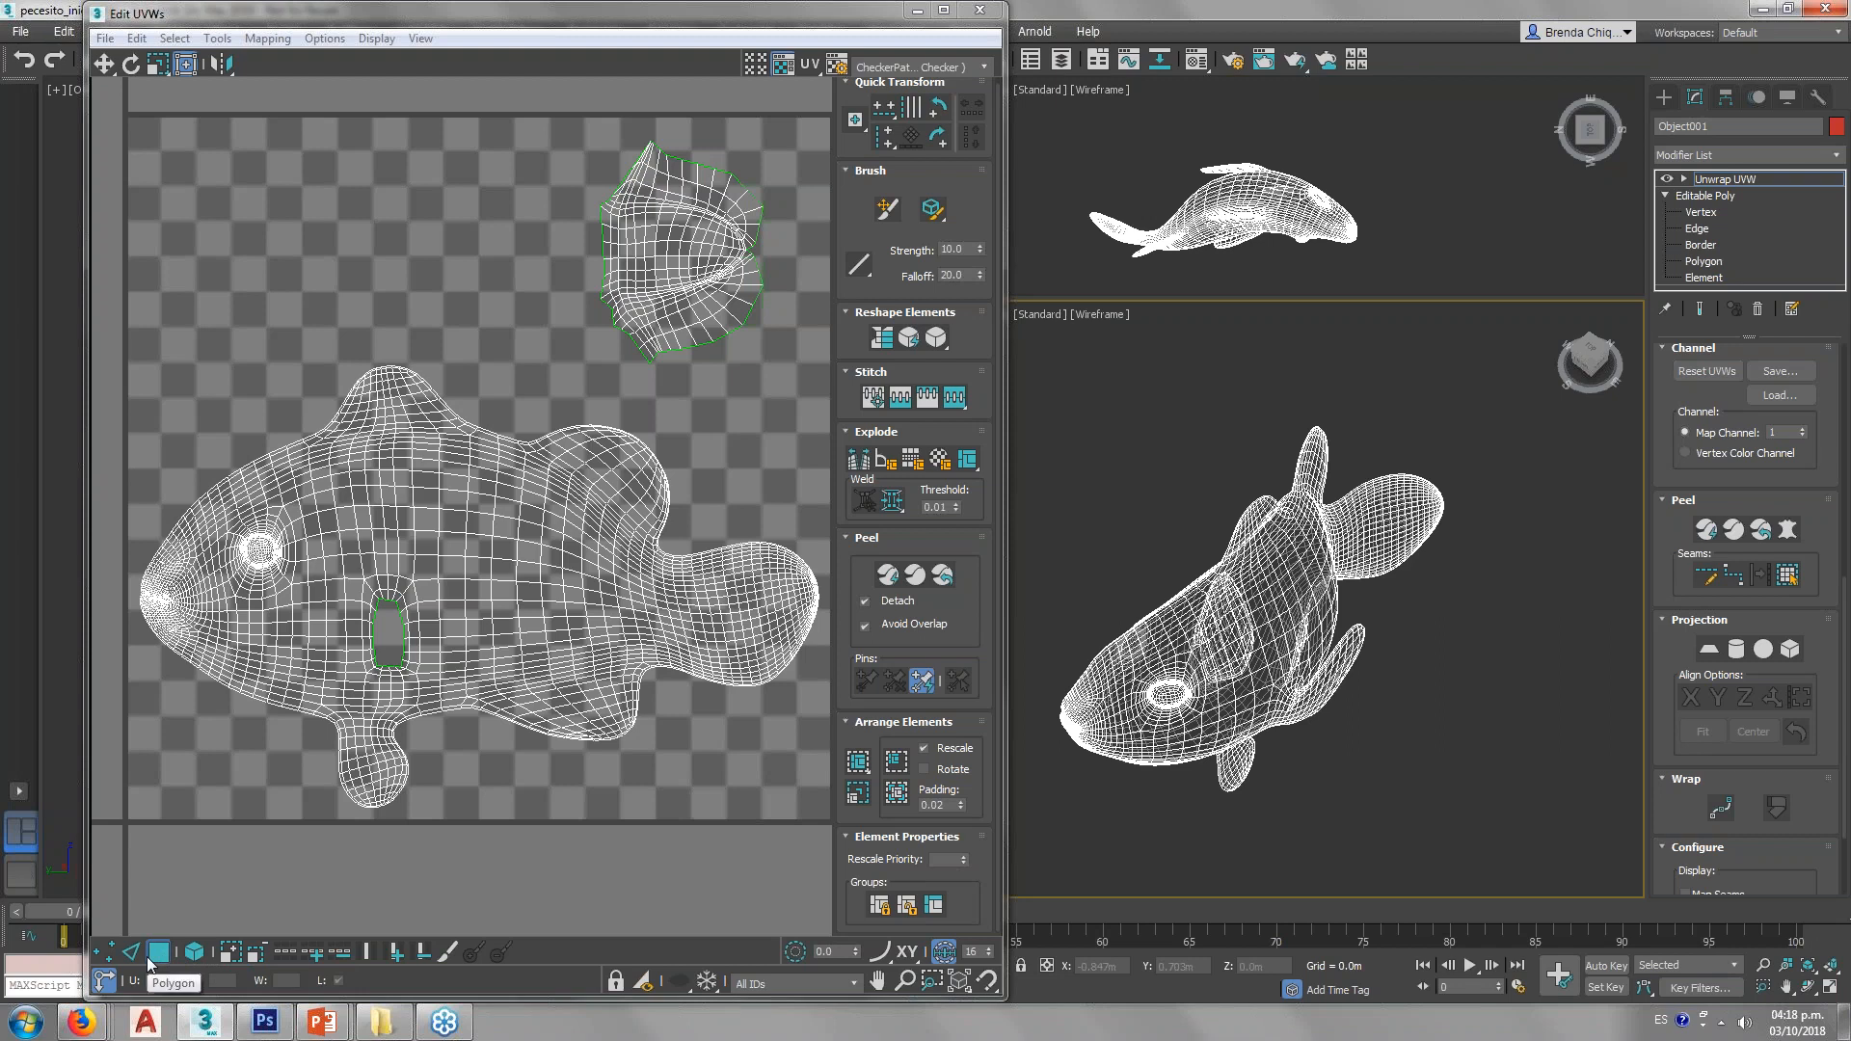
middle_click_drag(390, 386, 420, 403)
scroll(439, 607, "down", 2)
left_click(267, 38)
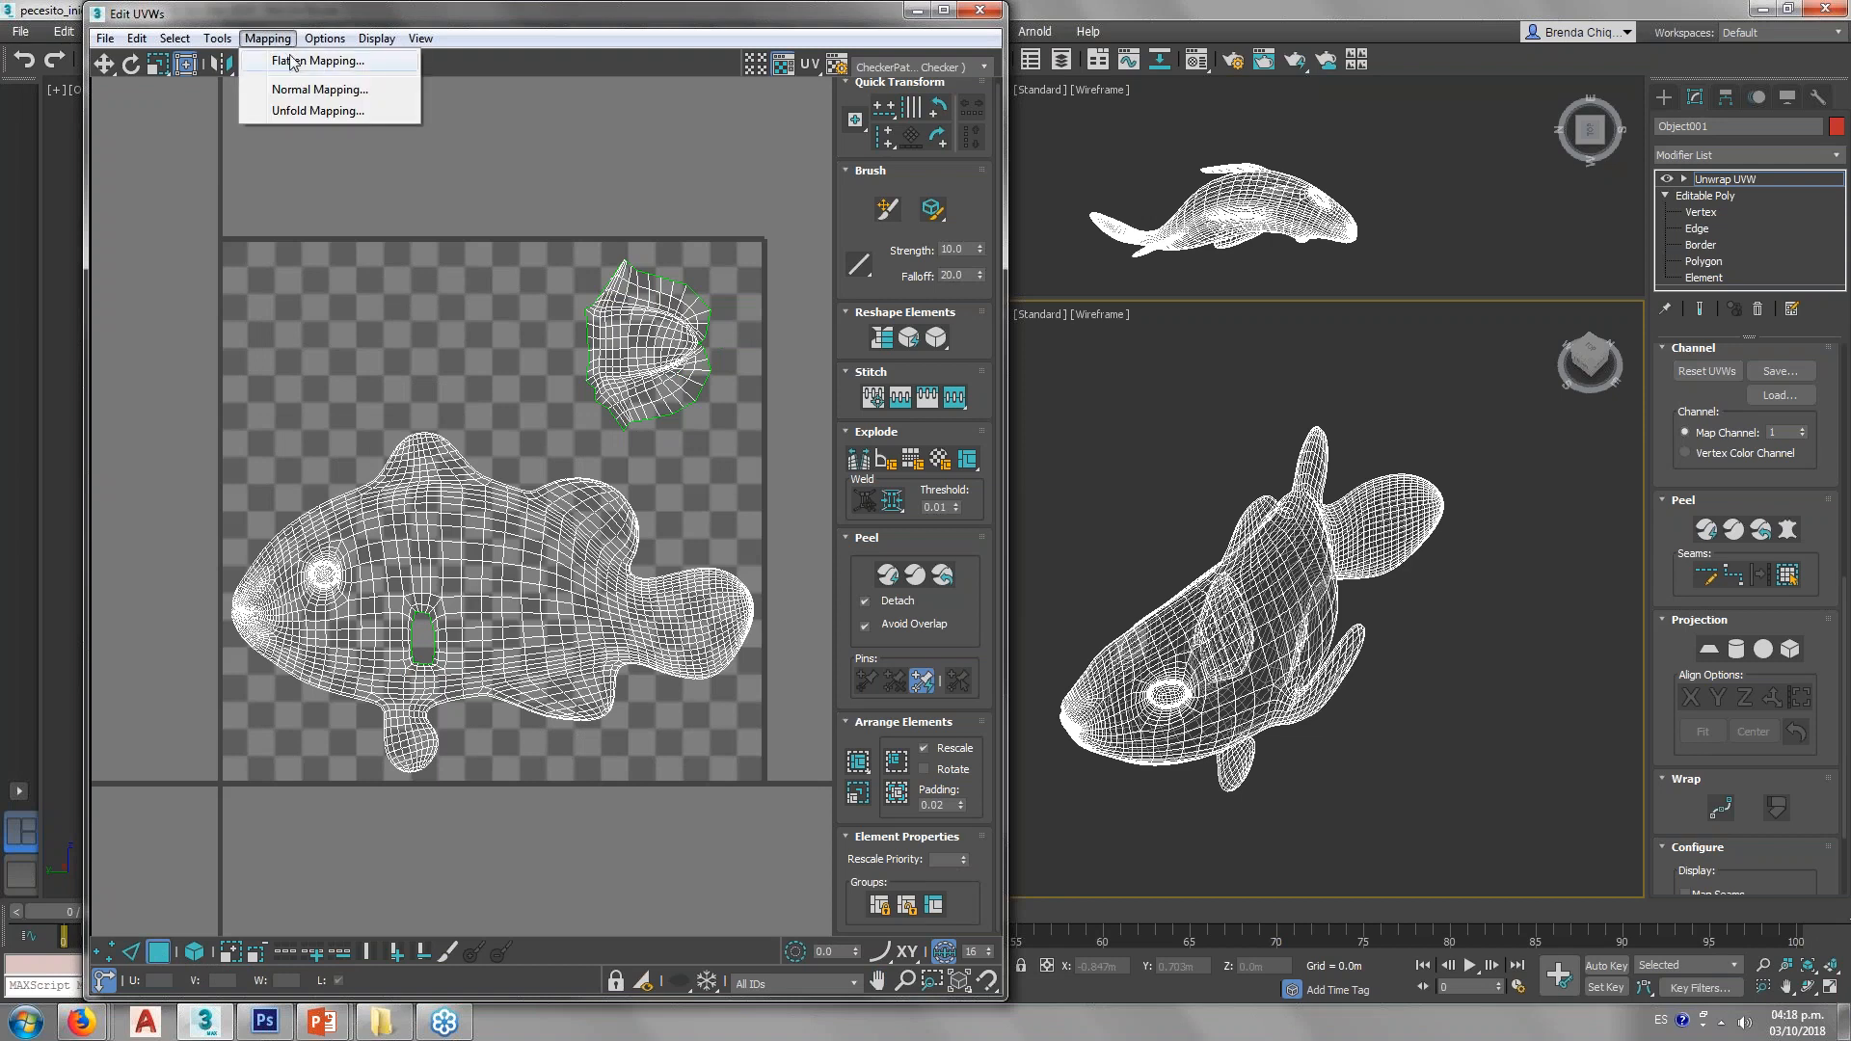
left_click(292, 62)
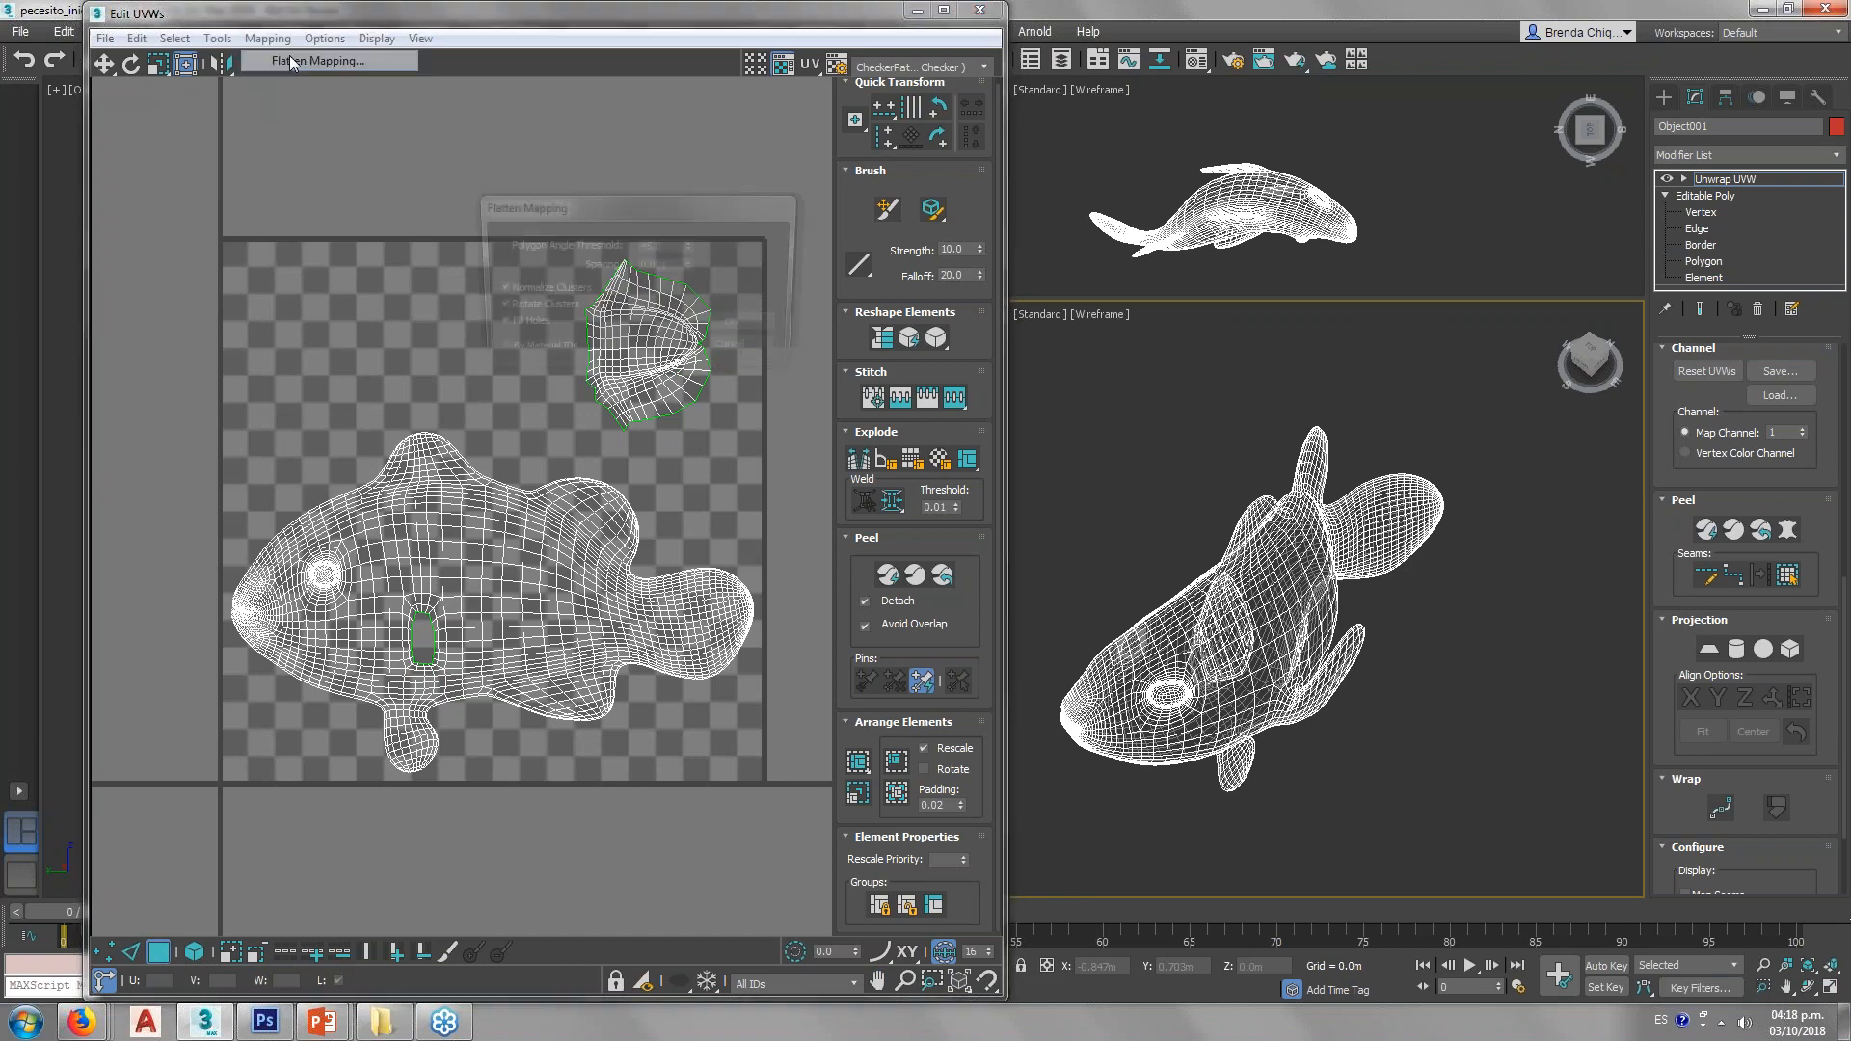
left_click_drag(621, 200, 1154, 375)
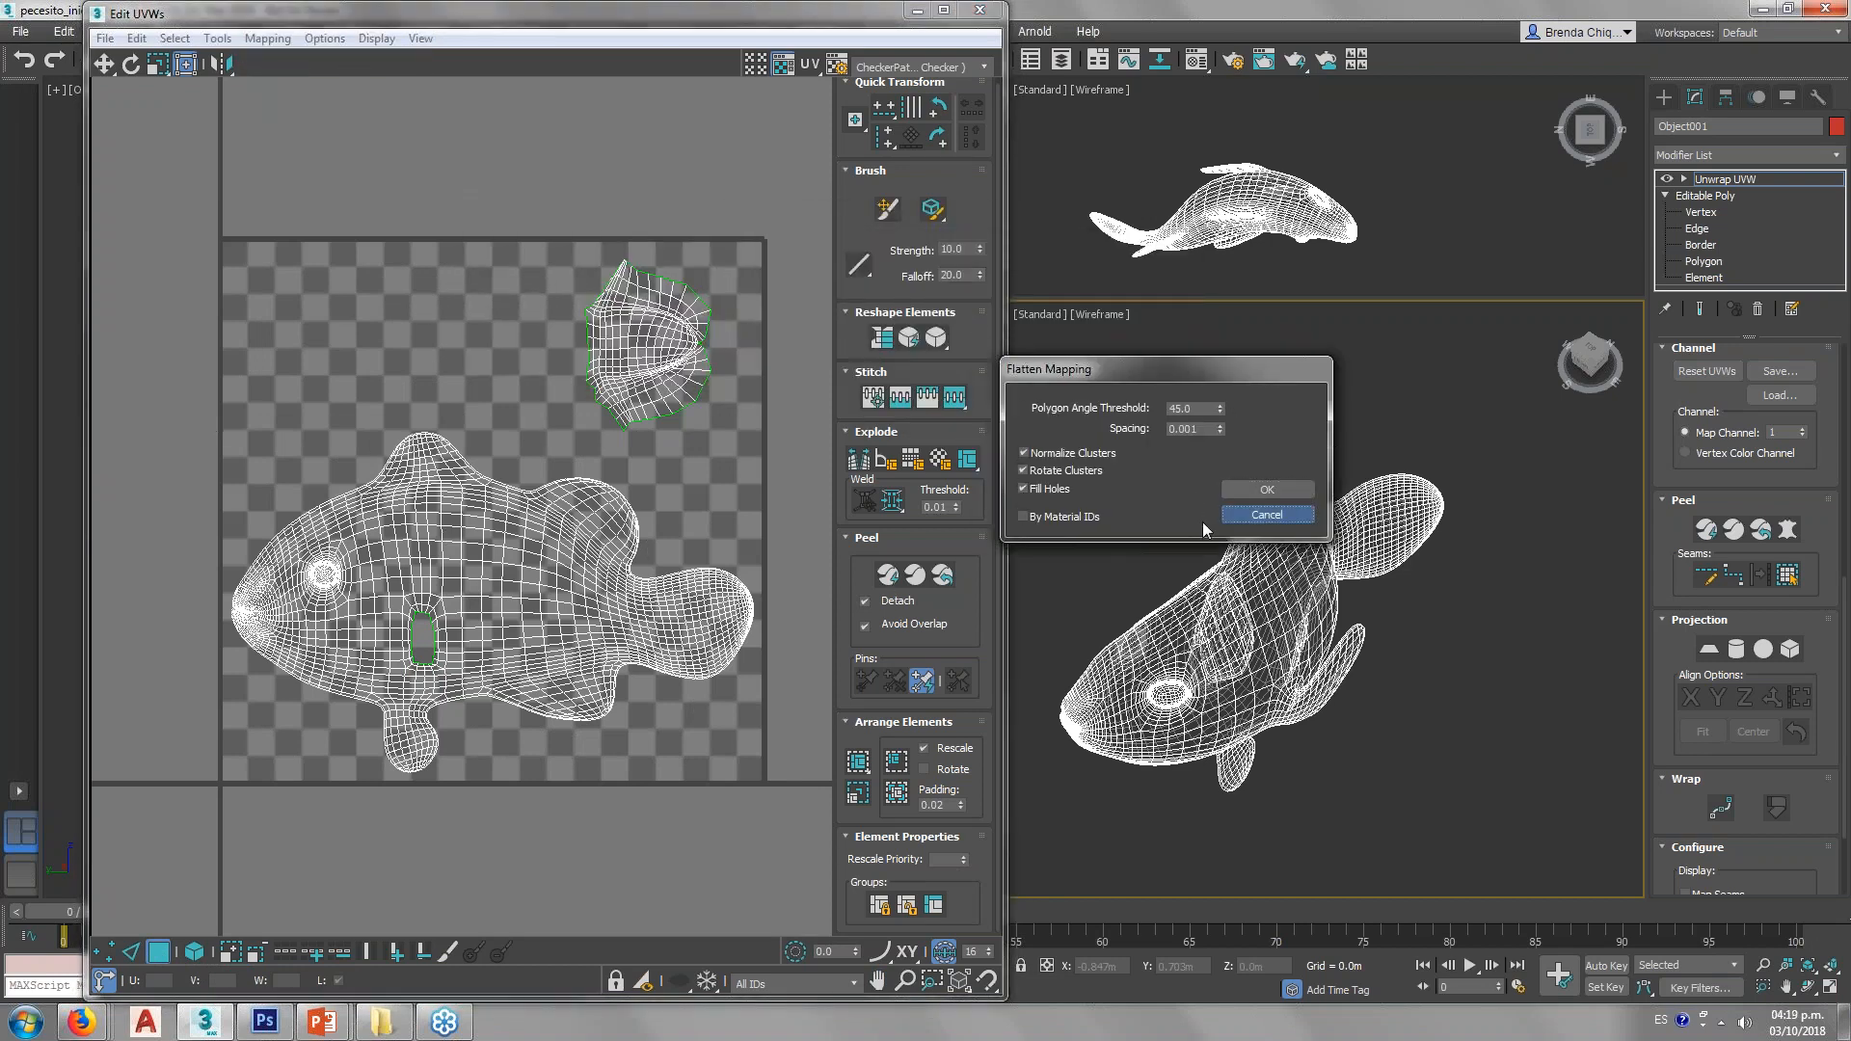
key("Escape")
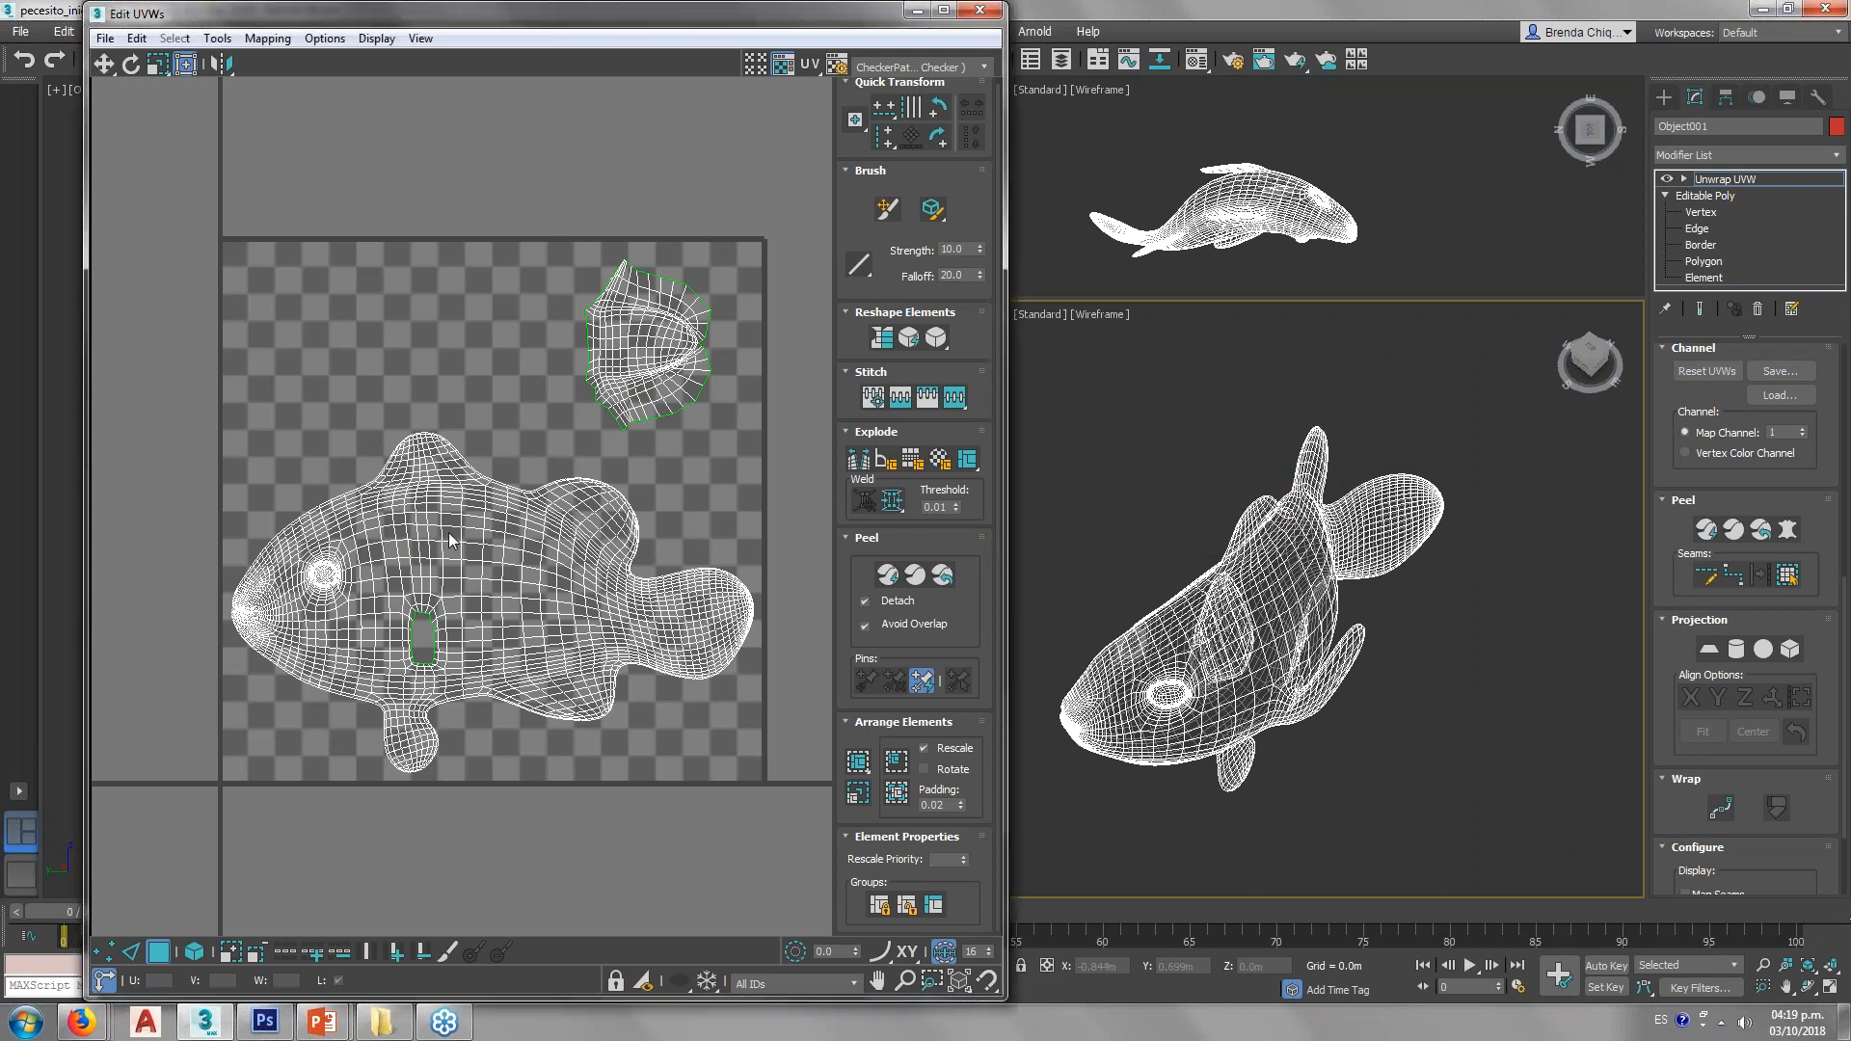
Step: Try Flatten Mapping on the whole fish body's UVs with a polygon angle threshold of 45 and spacing of 0.001
left_click_drag(563, 764, 226, 425)
left_click(193, 952)
left_click(325, 39)
mouse_move(267, 39)
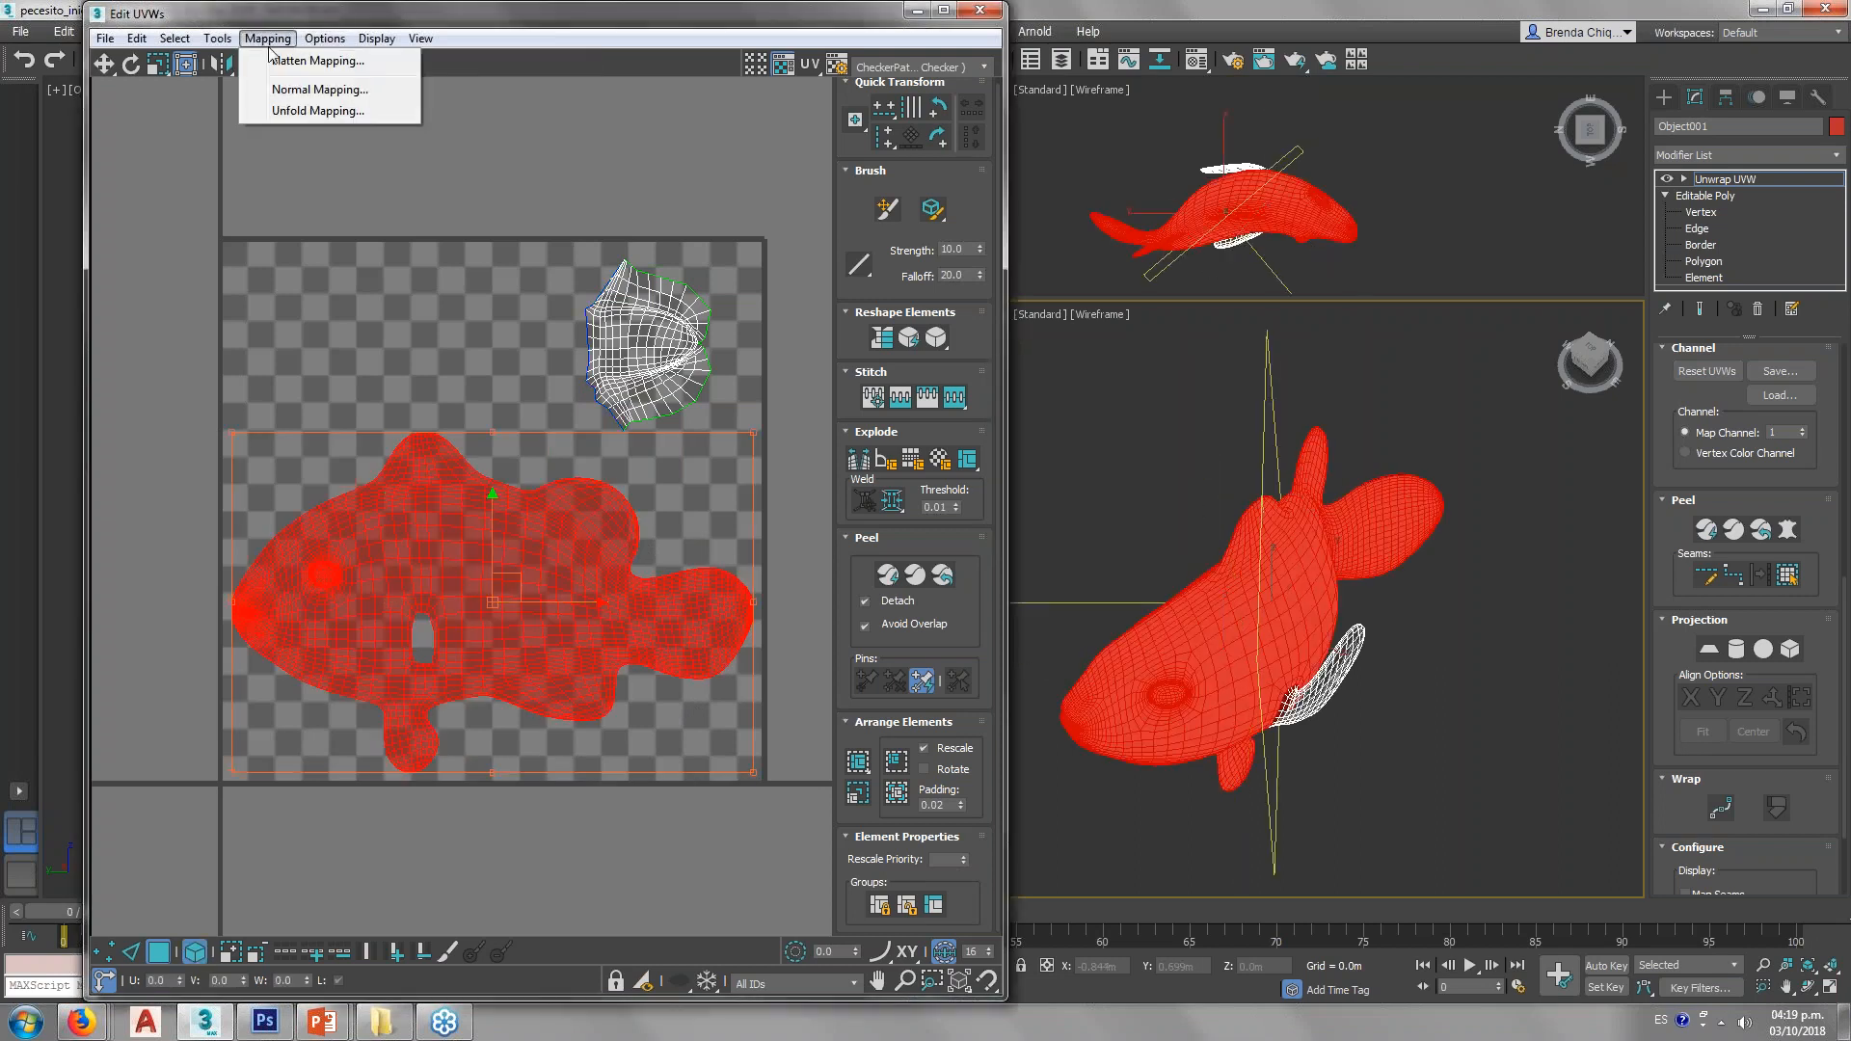
left_click(318, 60)
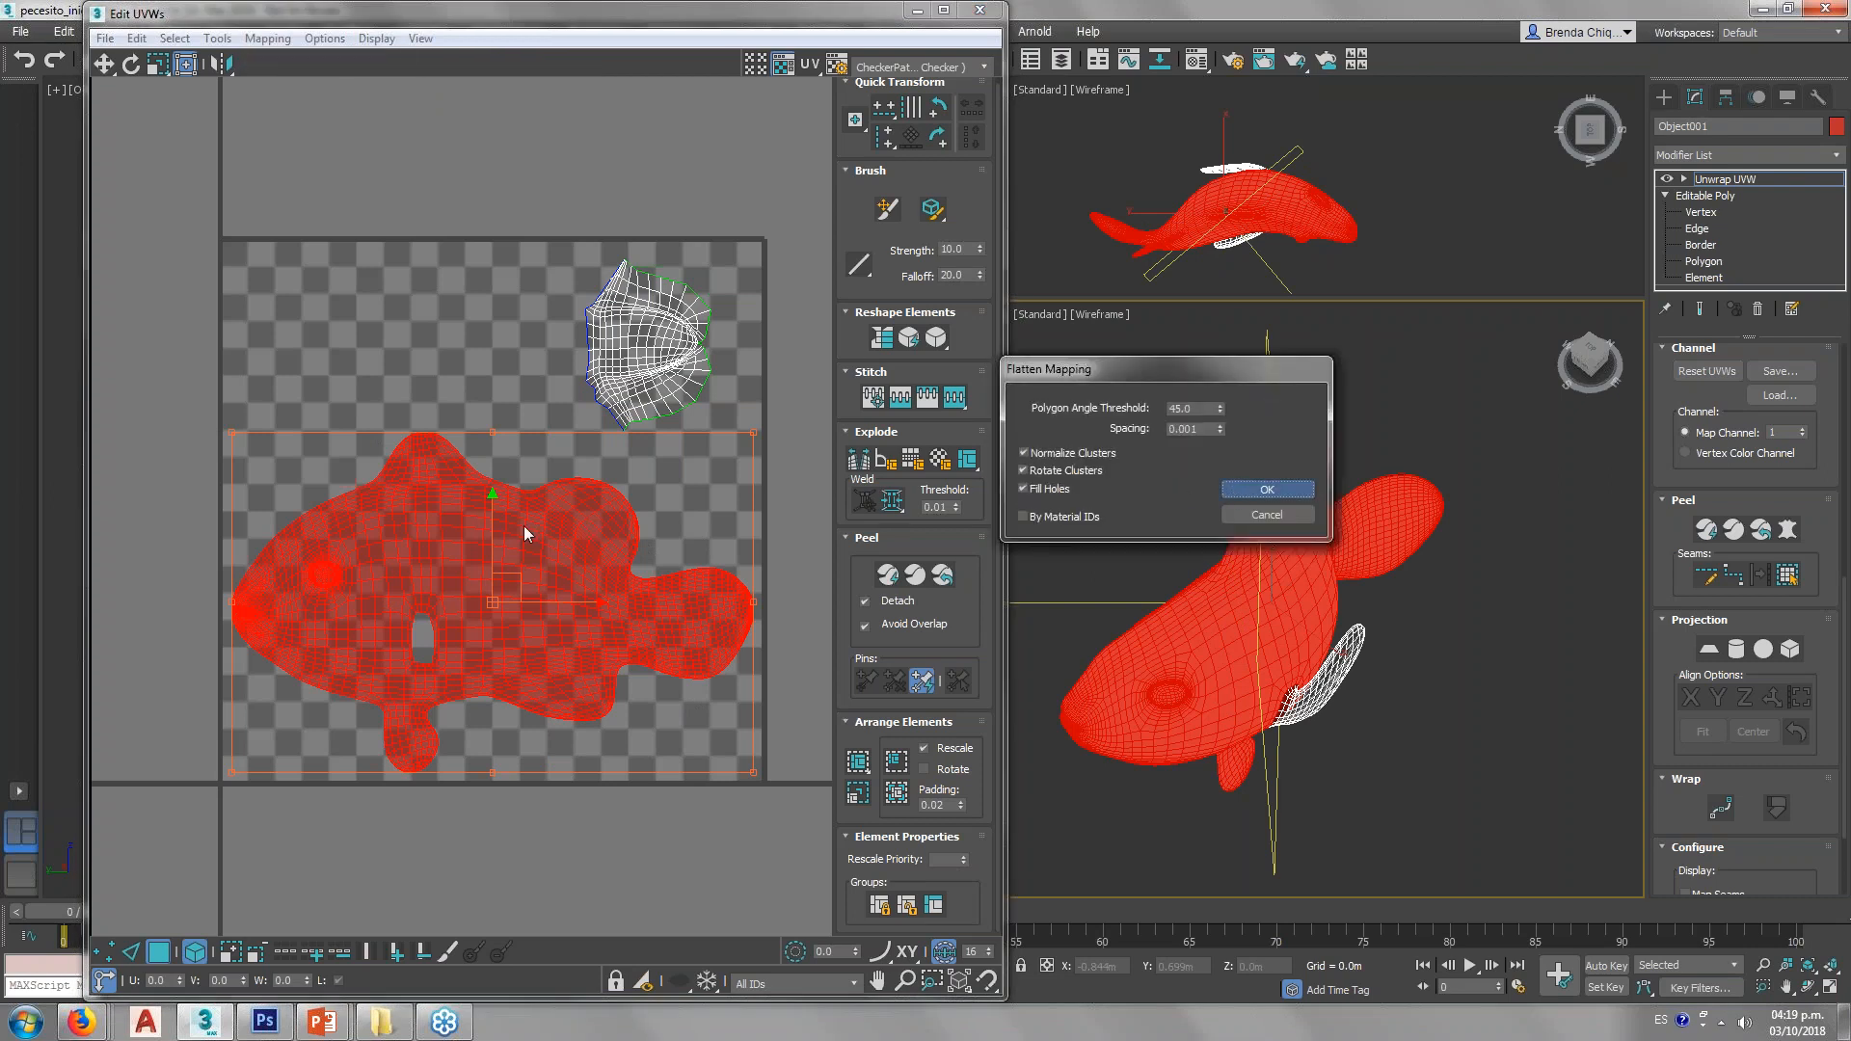
key("Return")
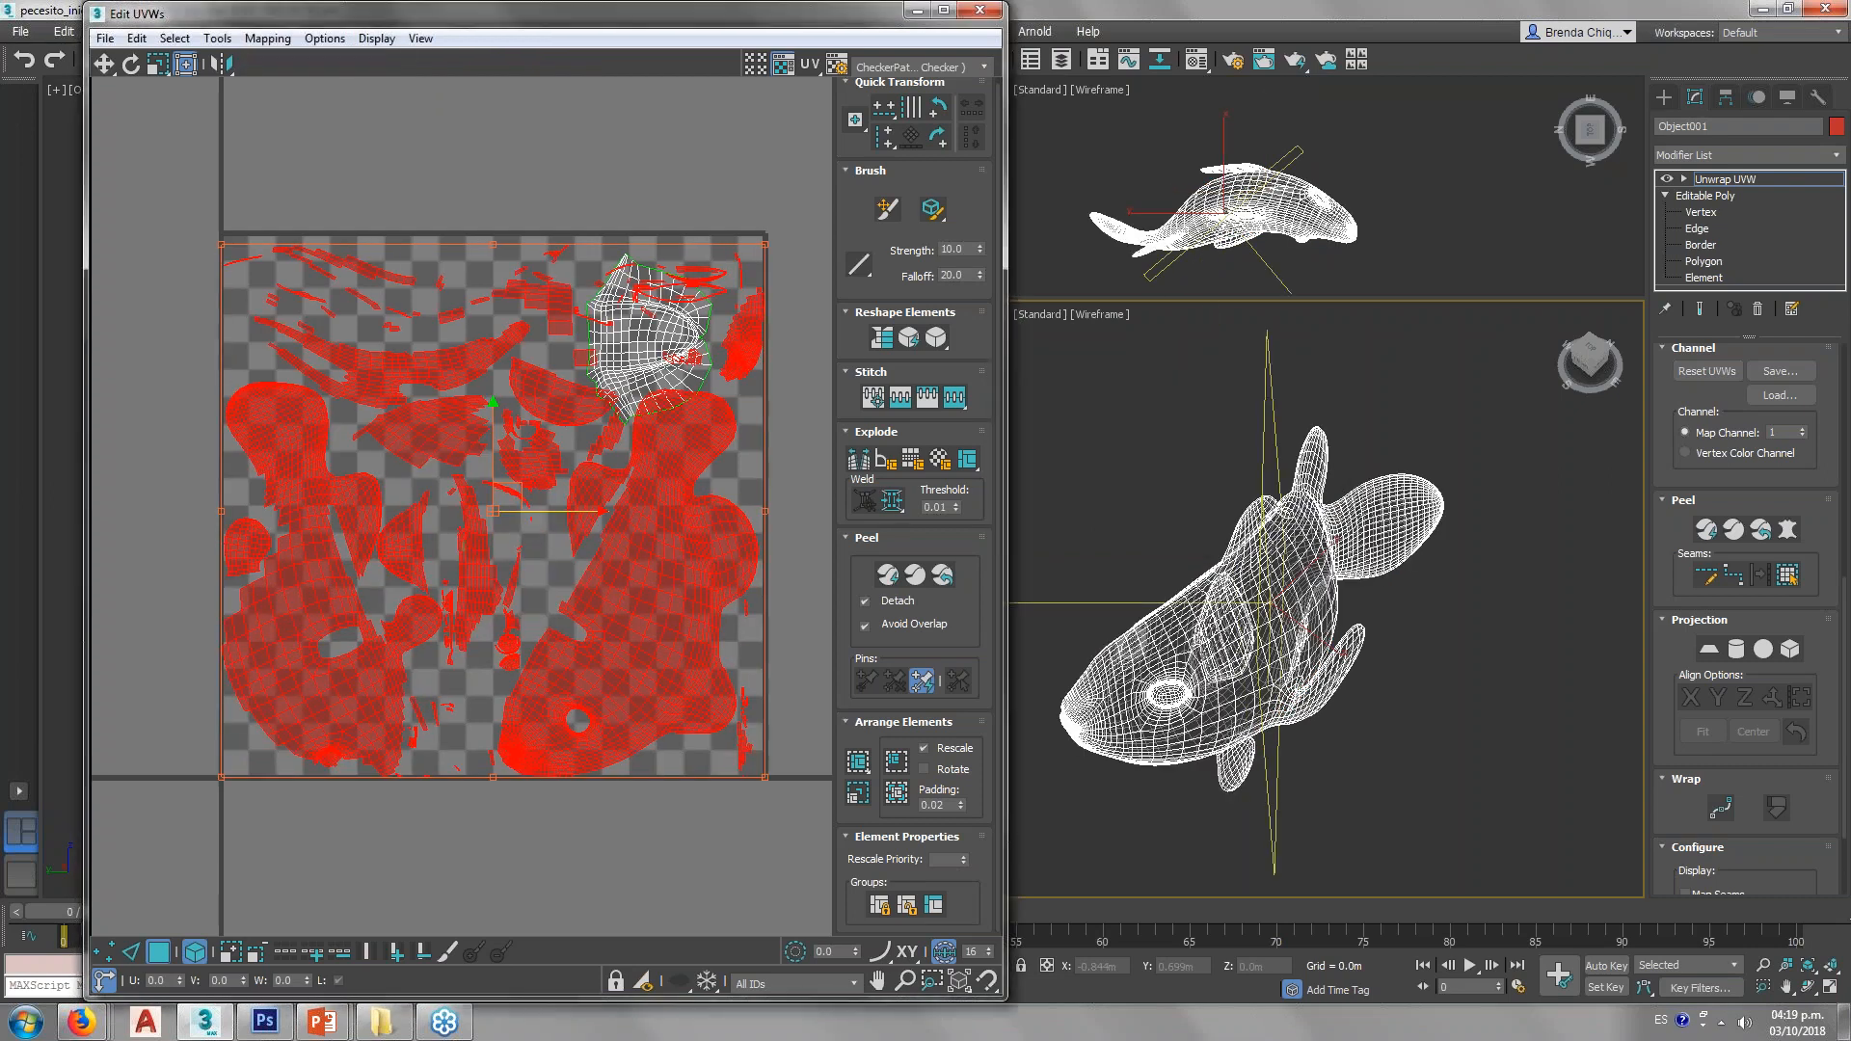
scroll(528, 532, "down", 2)
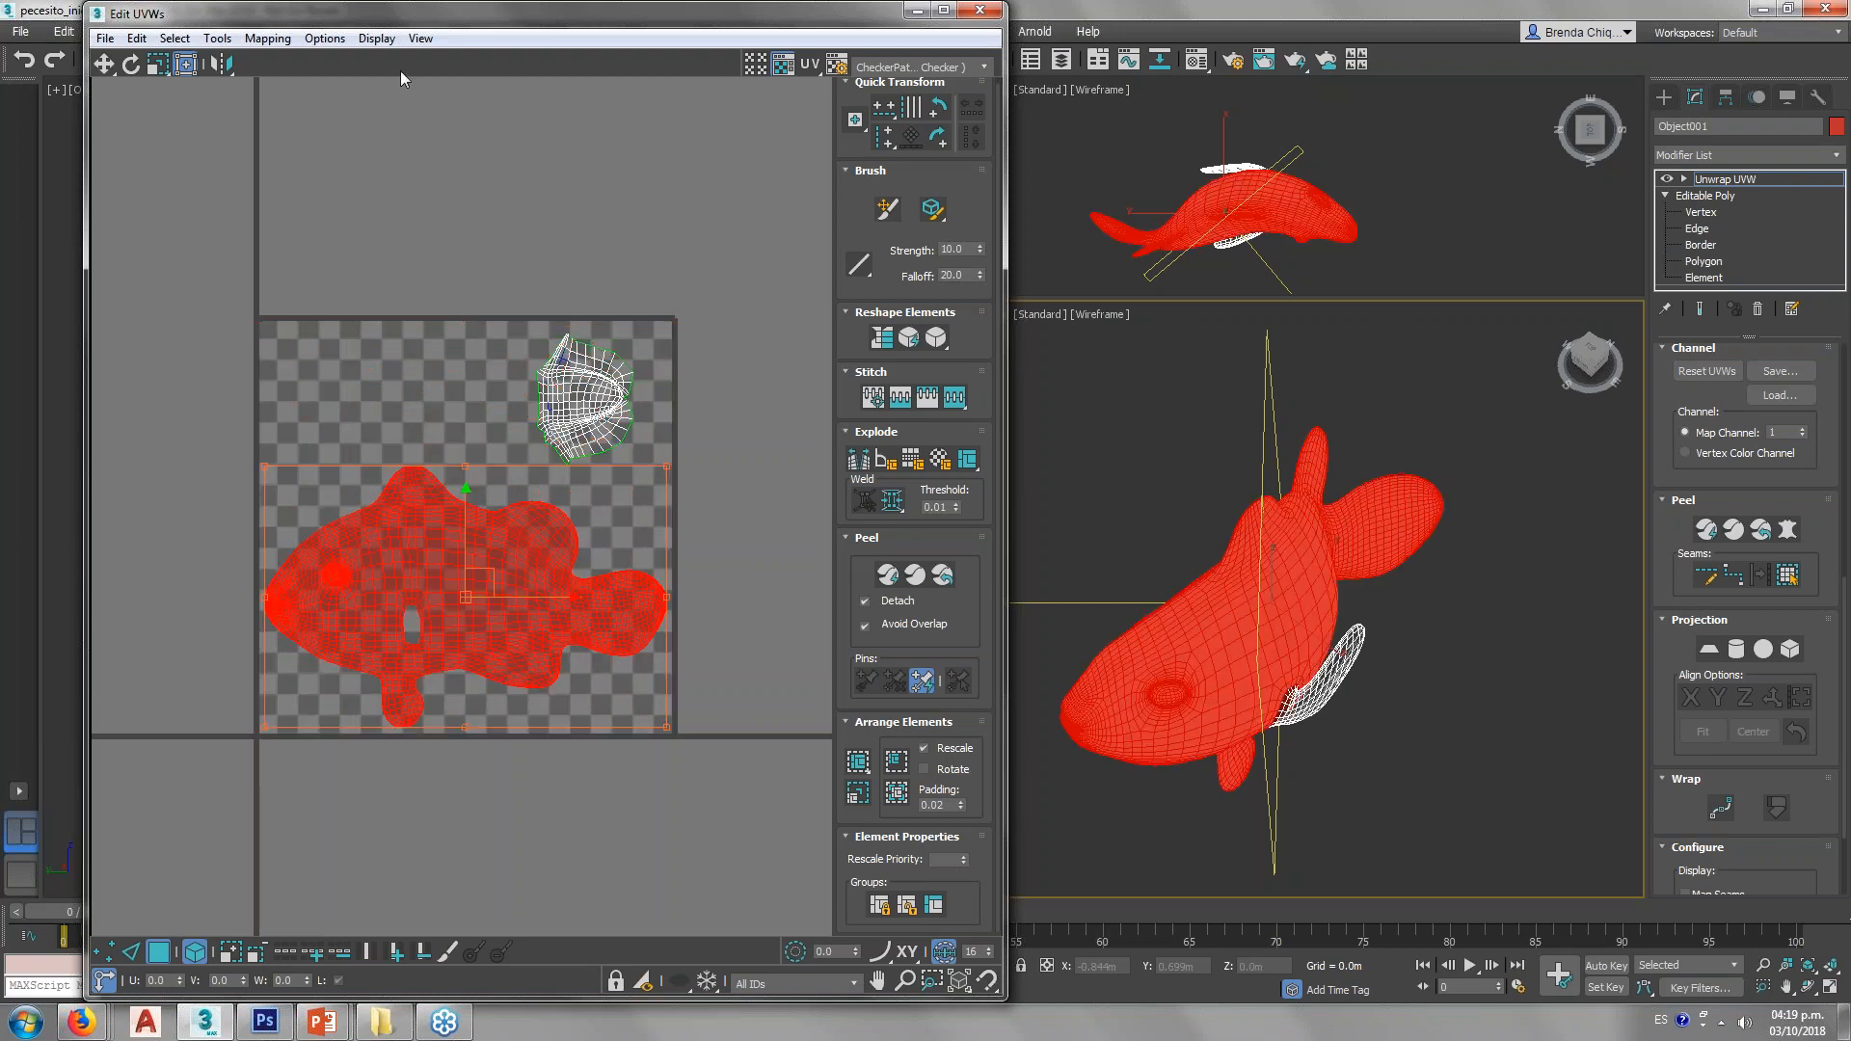
Step: Try Unfold Mapping on the fish body's UVs with Walk to closest face and Normalize Clusters enabled
left_click(267, 37)
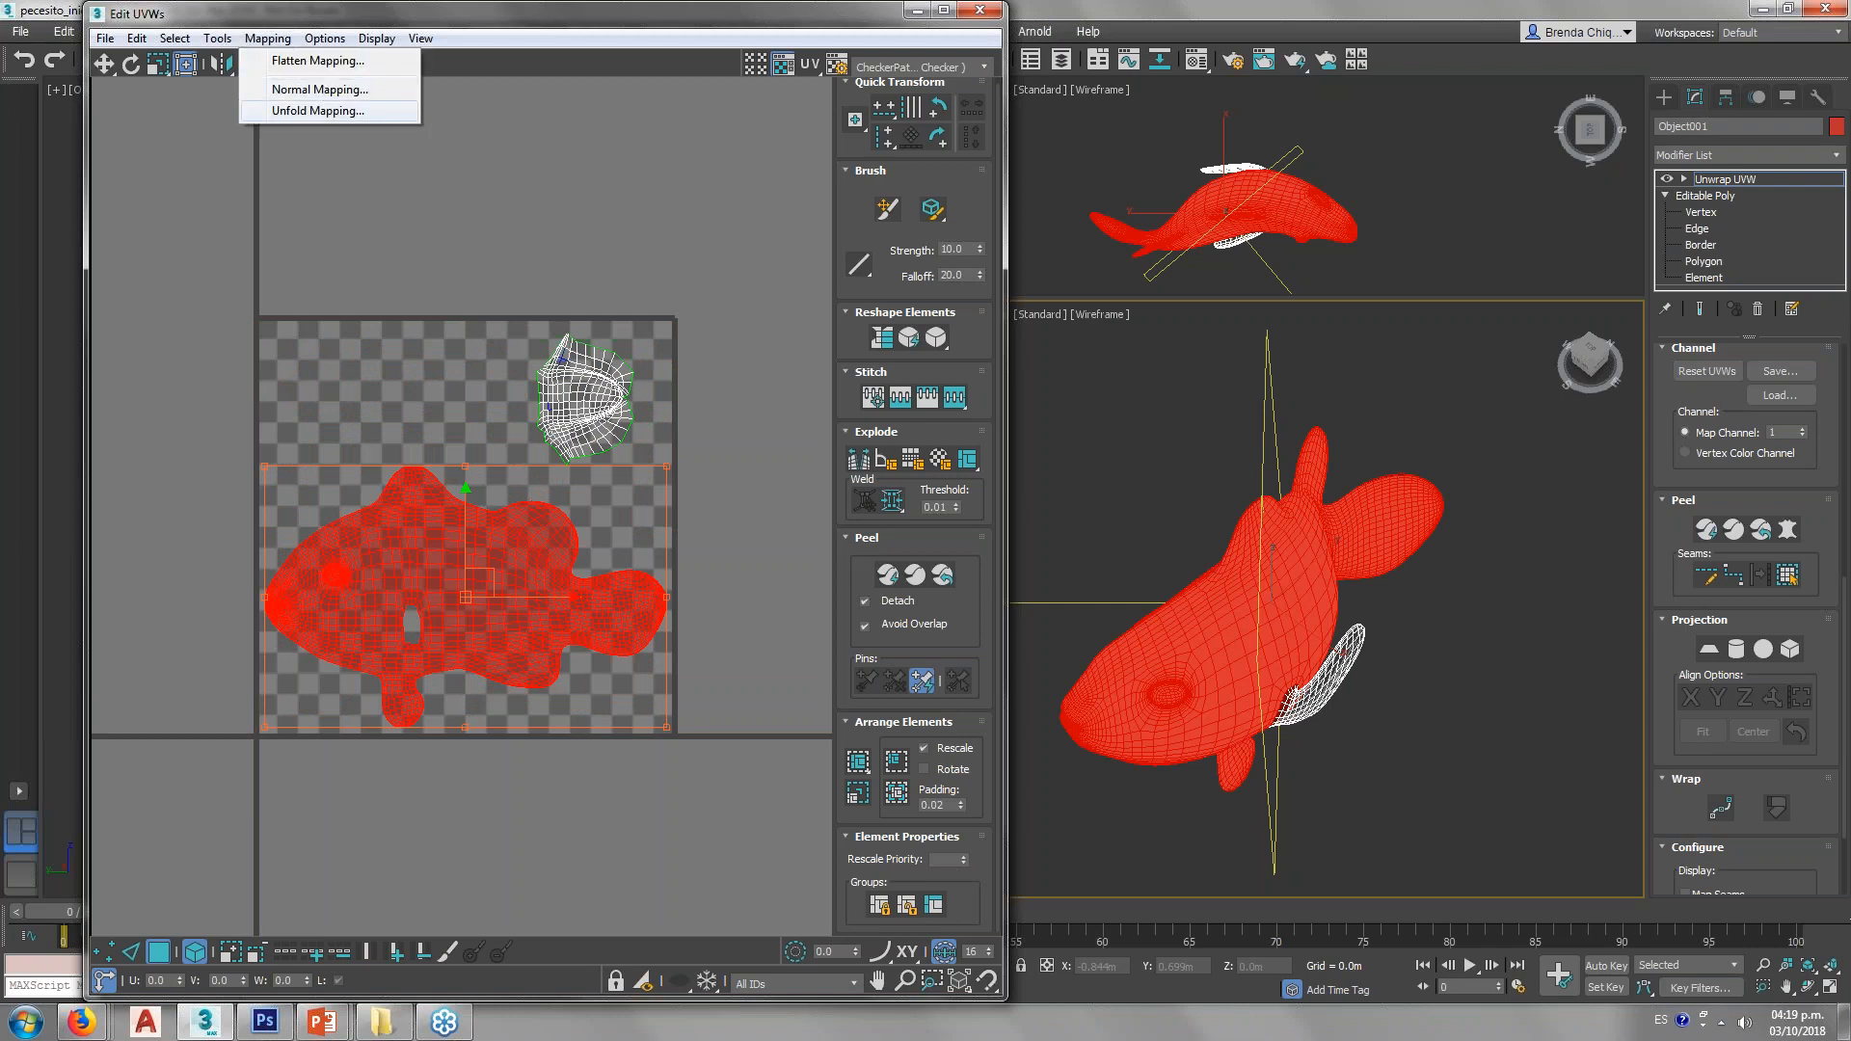
left_click(343, 113)
left_click_drag(392, 187, 571, 120)
left_click(588, 160)
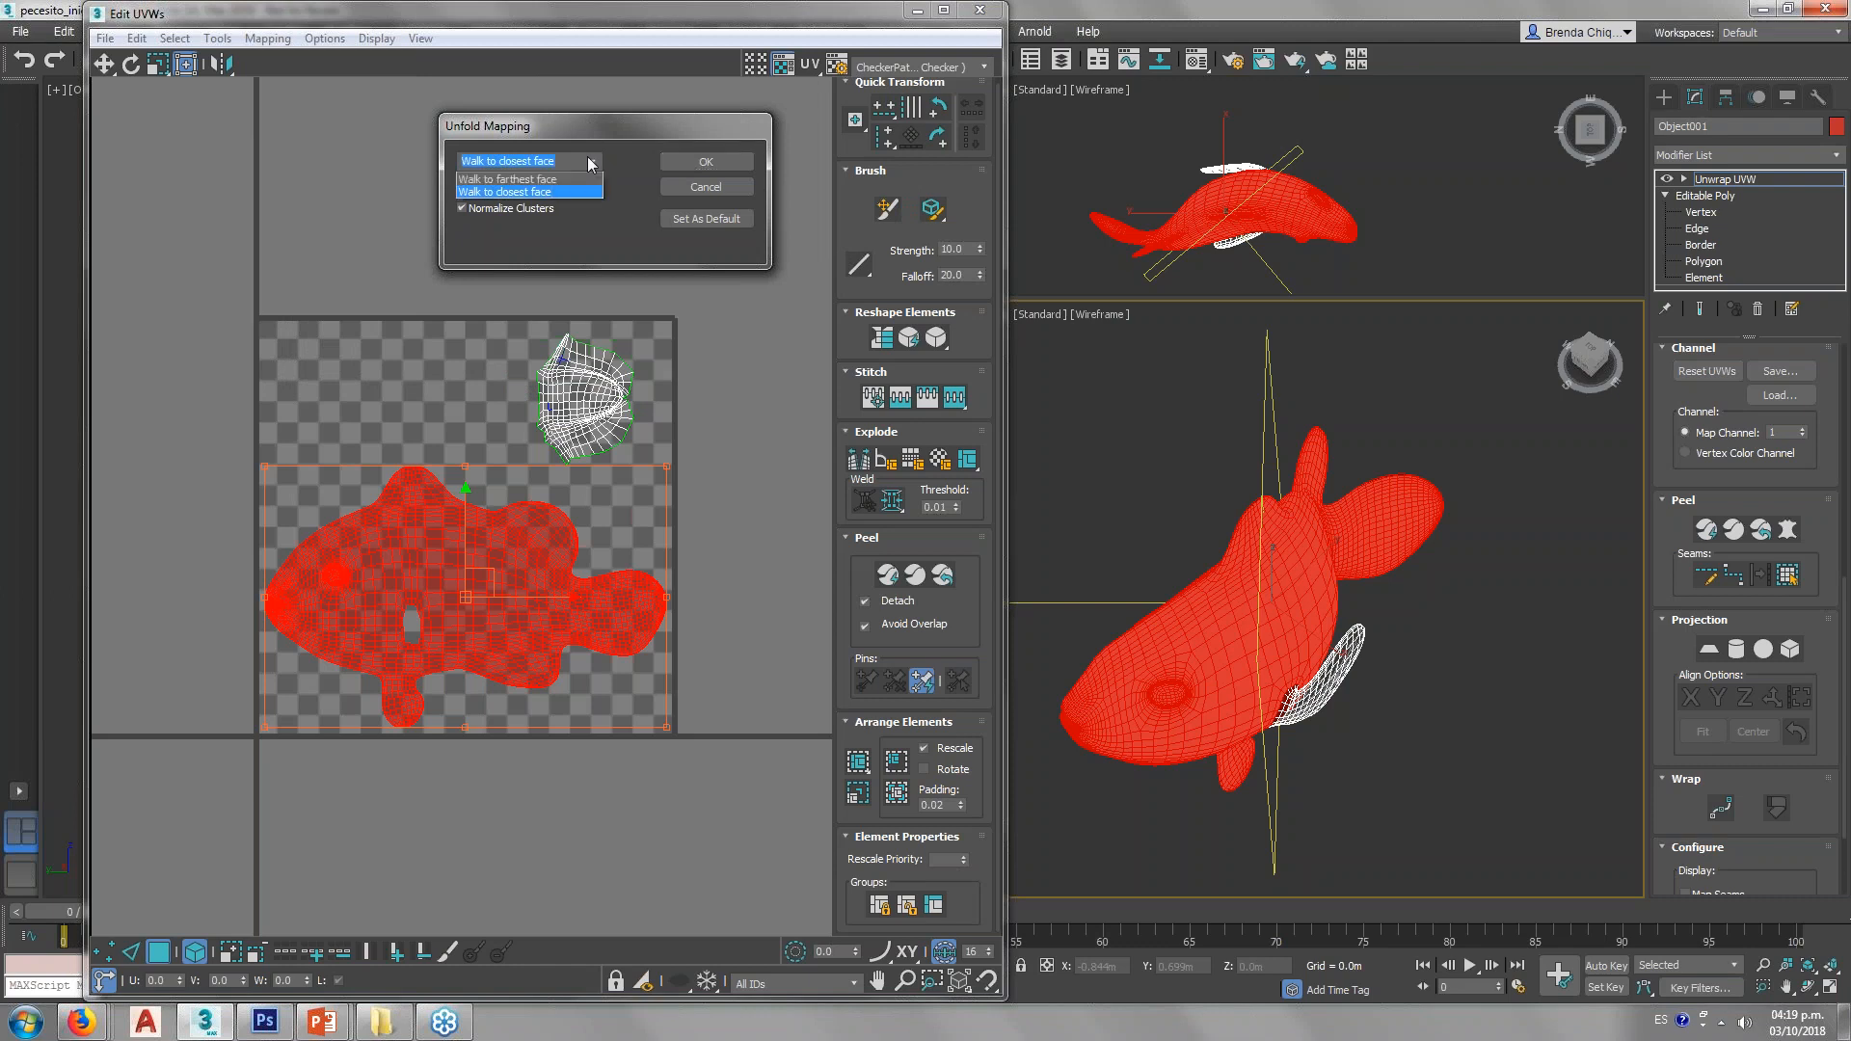
left_click(690, 166)
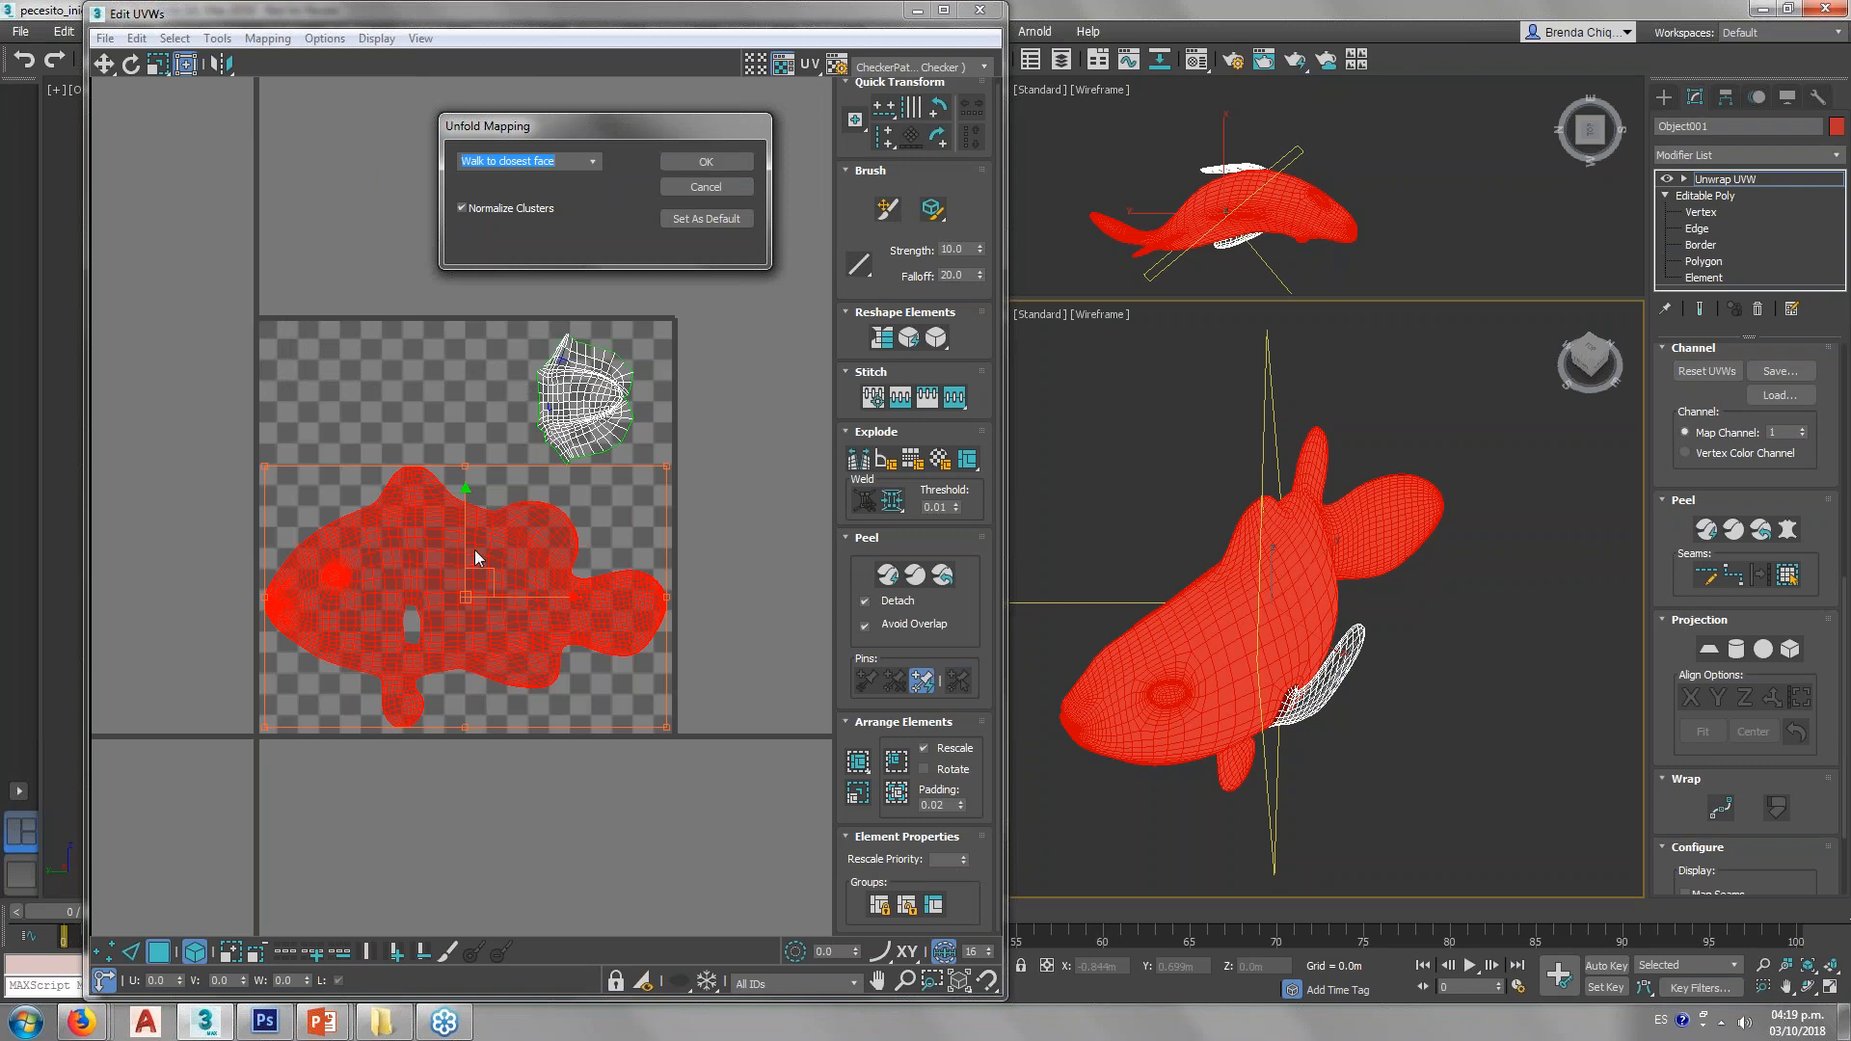
key("Tab")
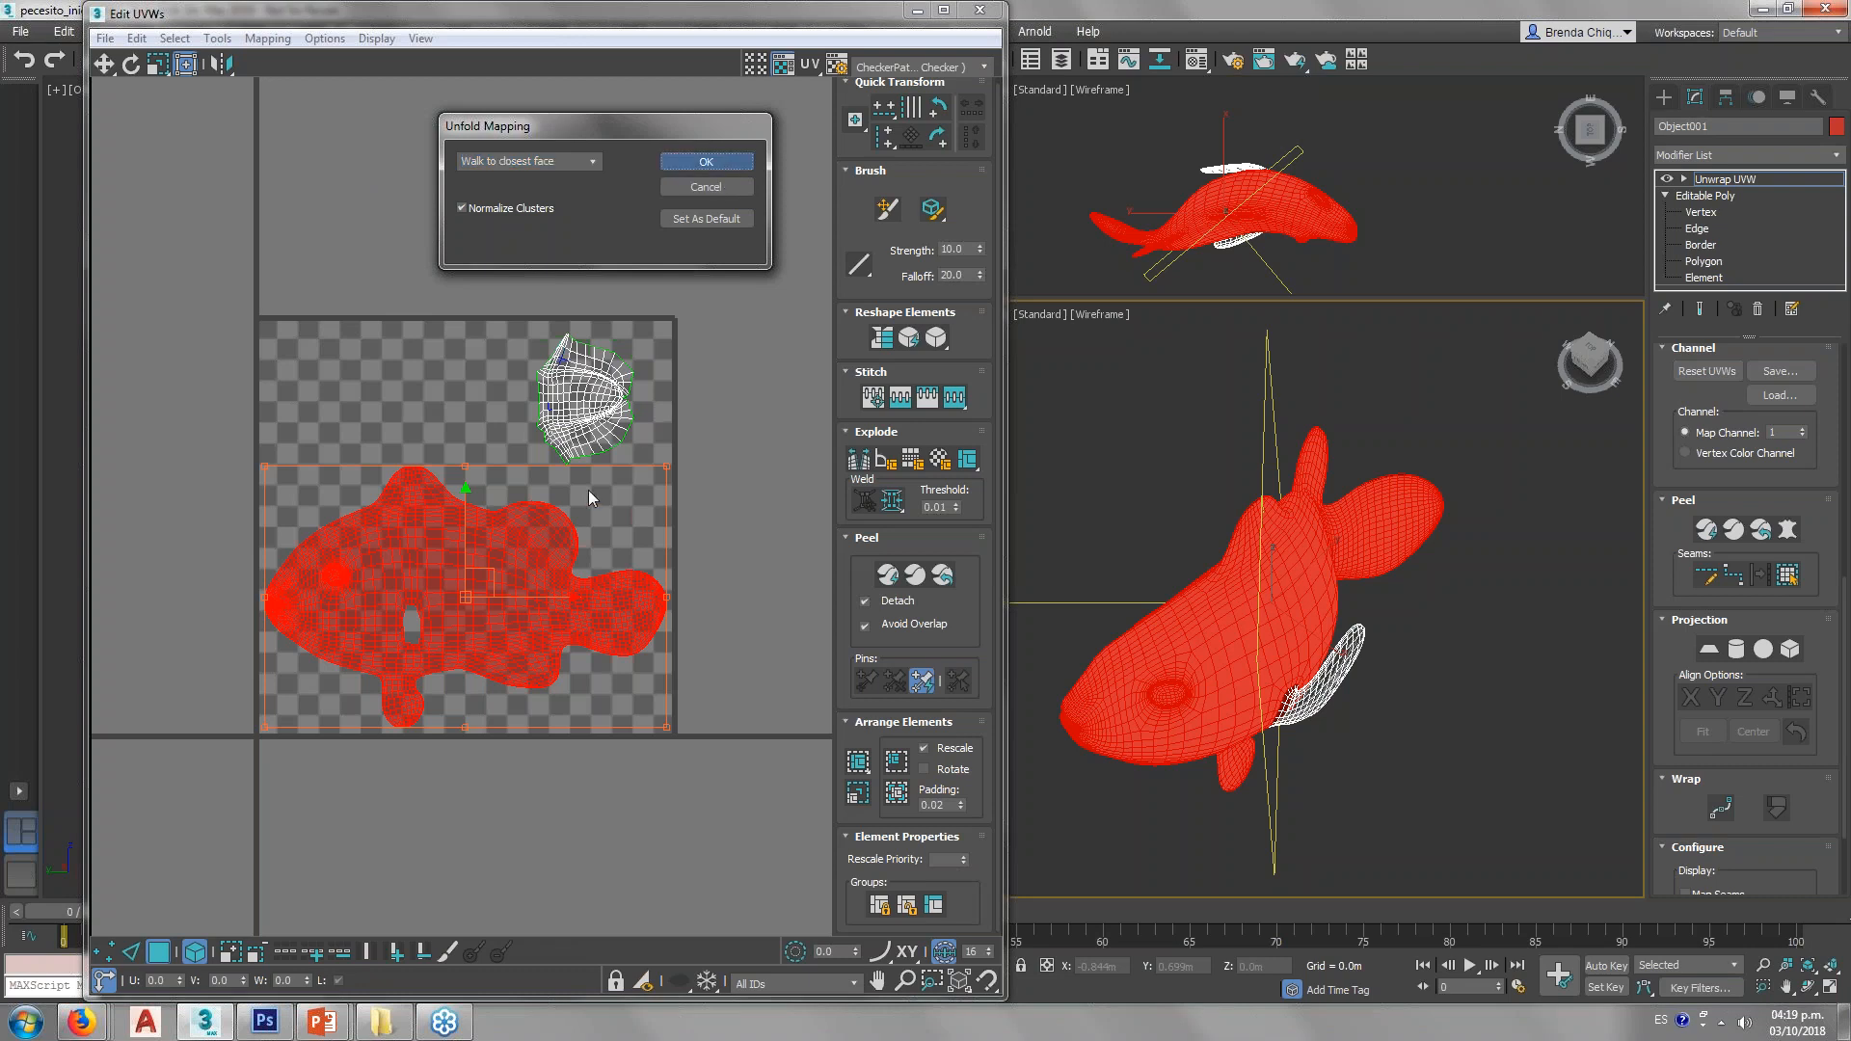
key("Return")
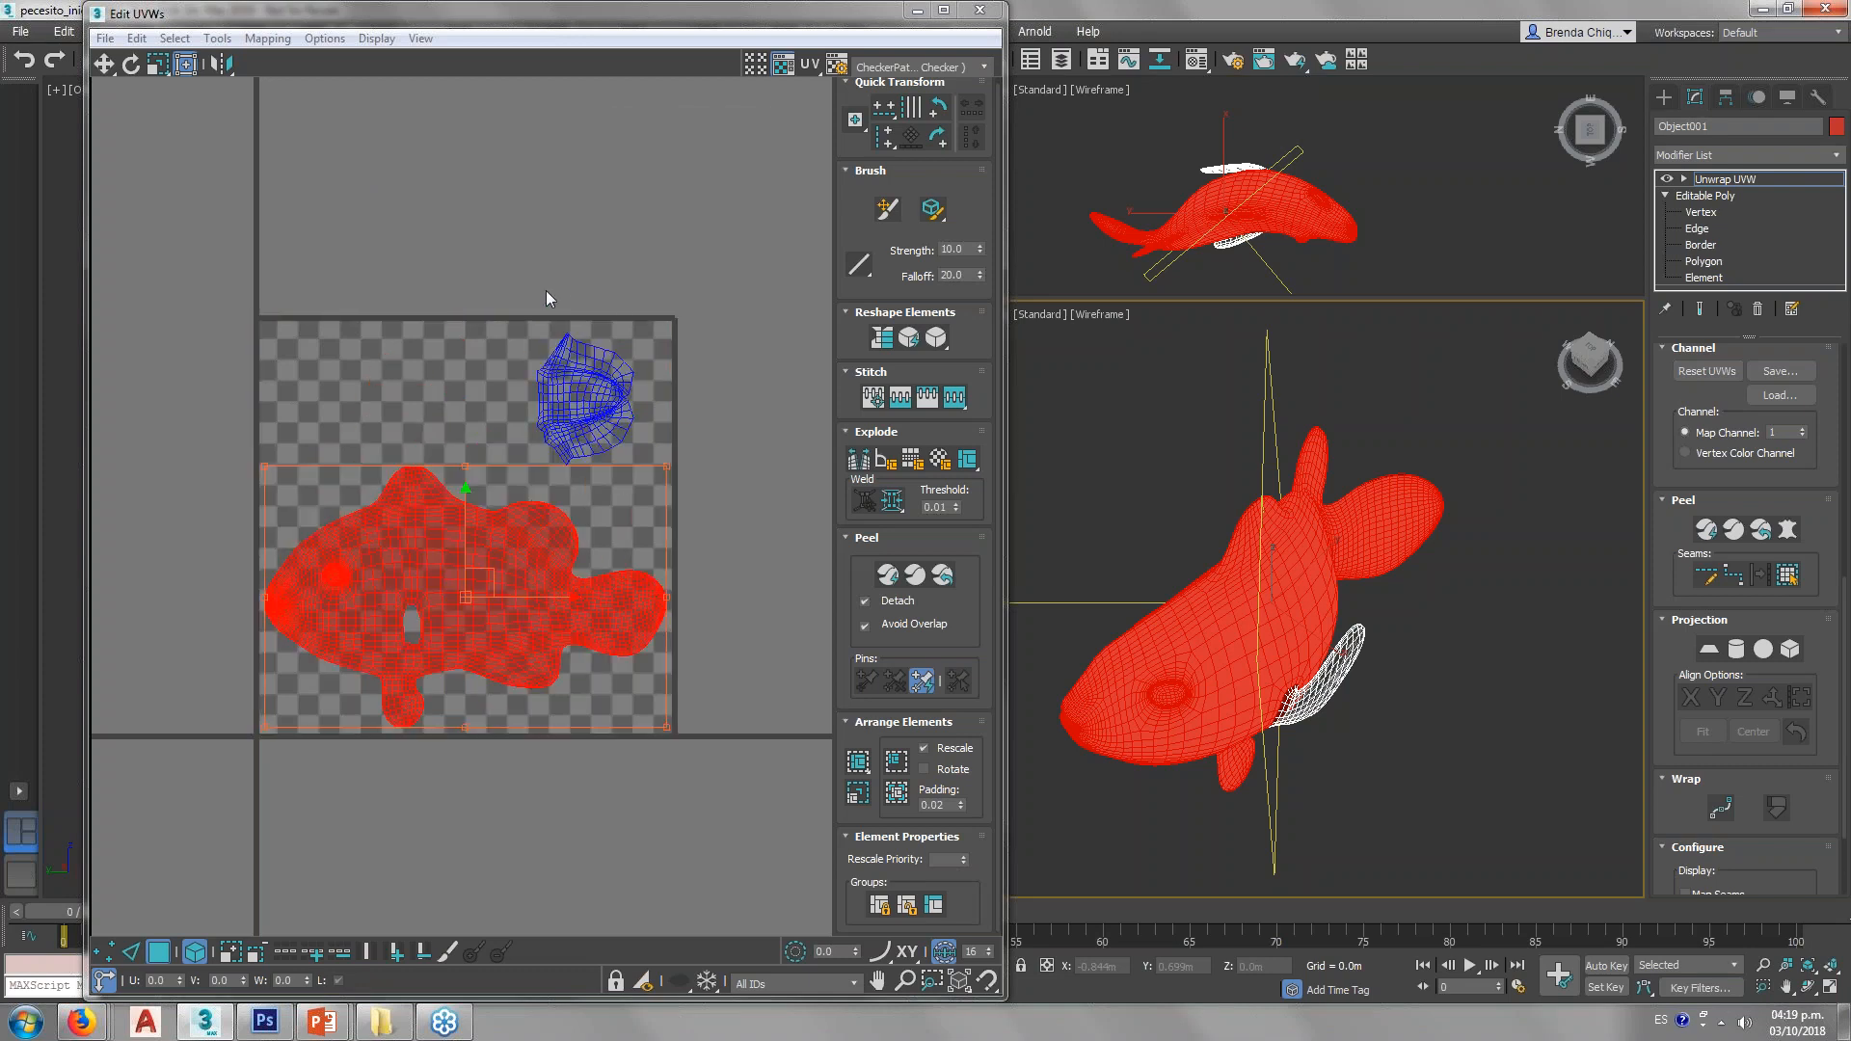
Step: Try Normal Mapping on the fish body's UVs with the Back/Front Mapping method and spacing of 0.001
left_click(260, 41)
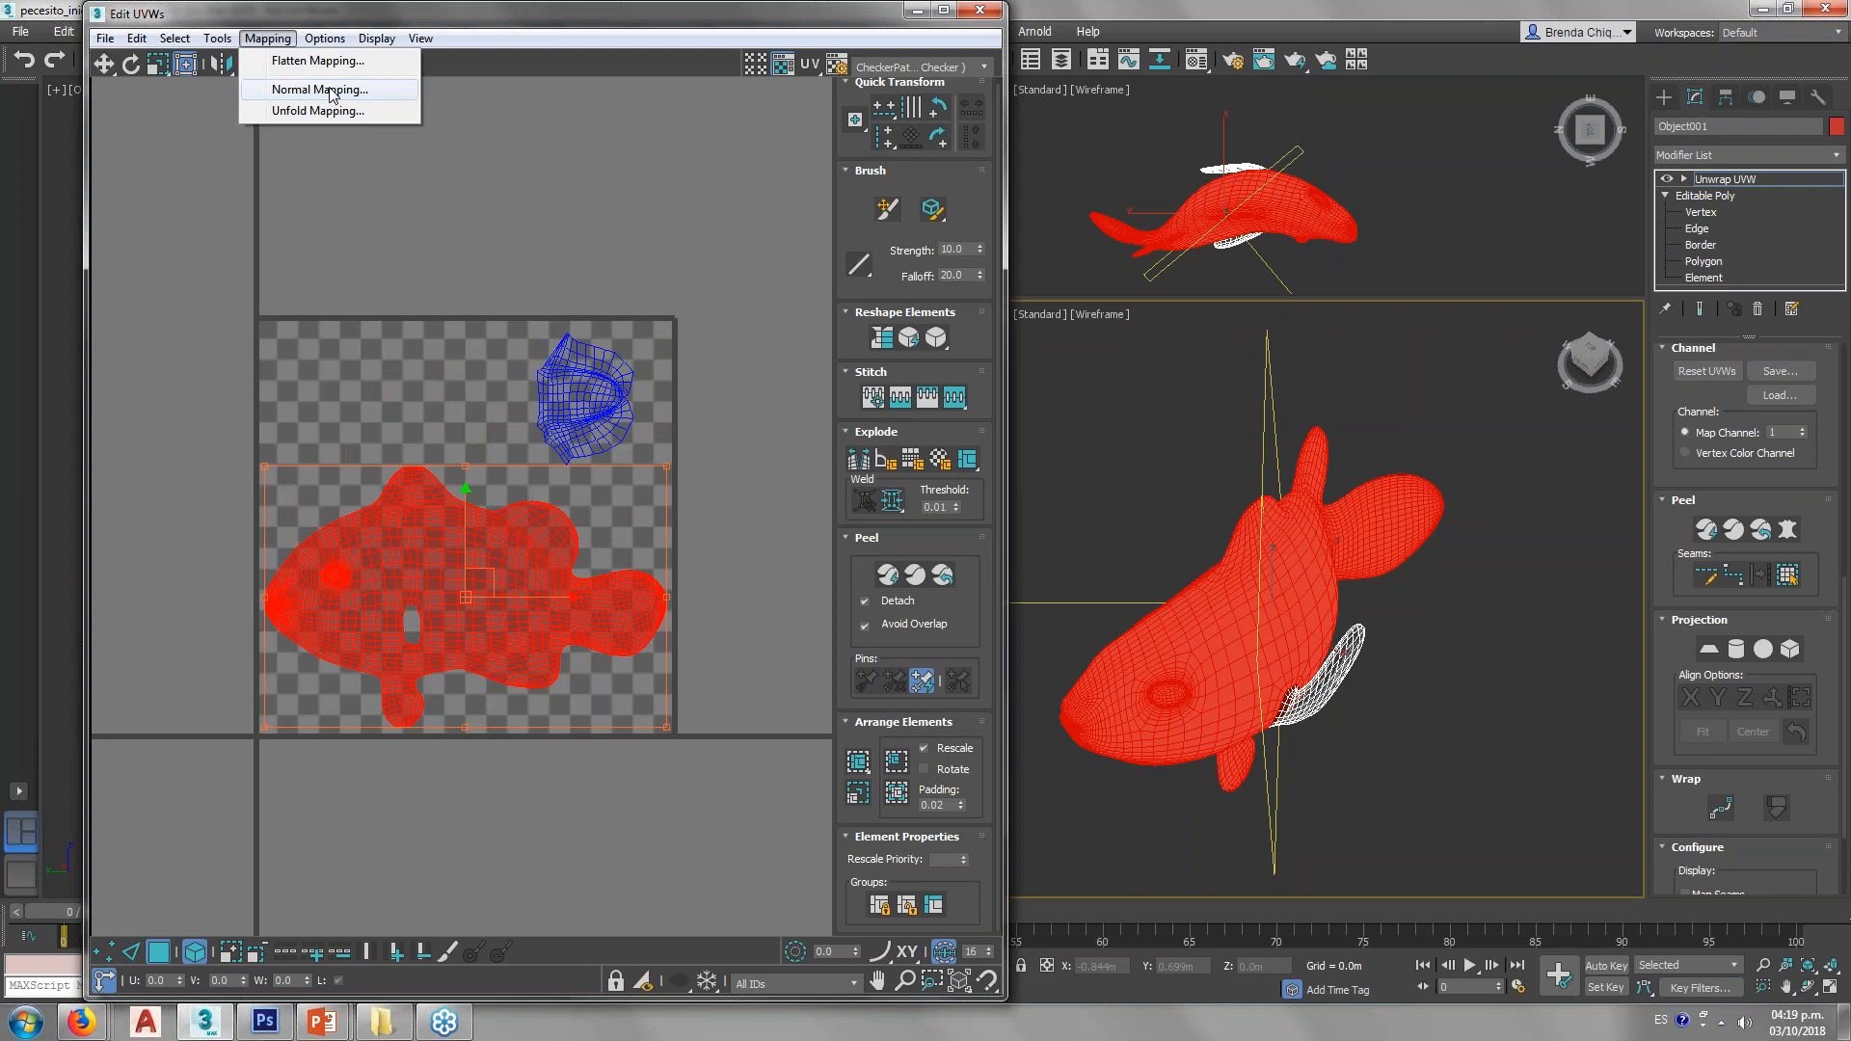
left_click(329, 90)
left_click_drag(257, 31, 669, 127)
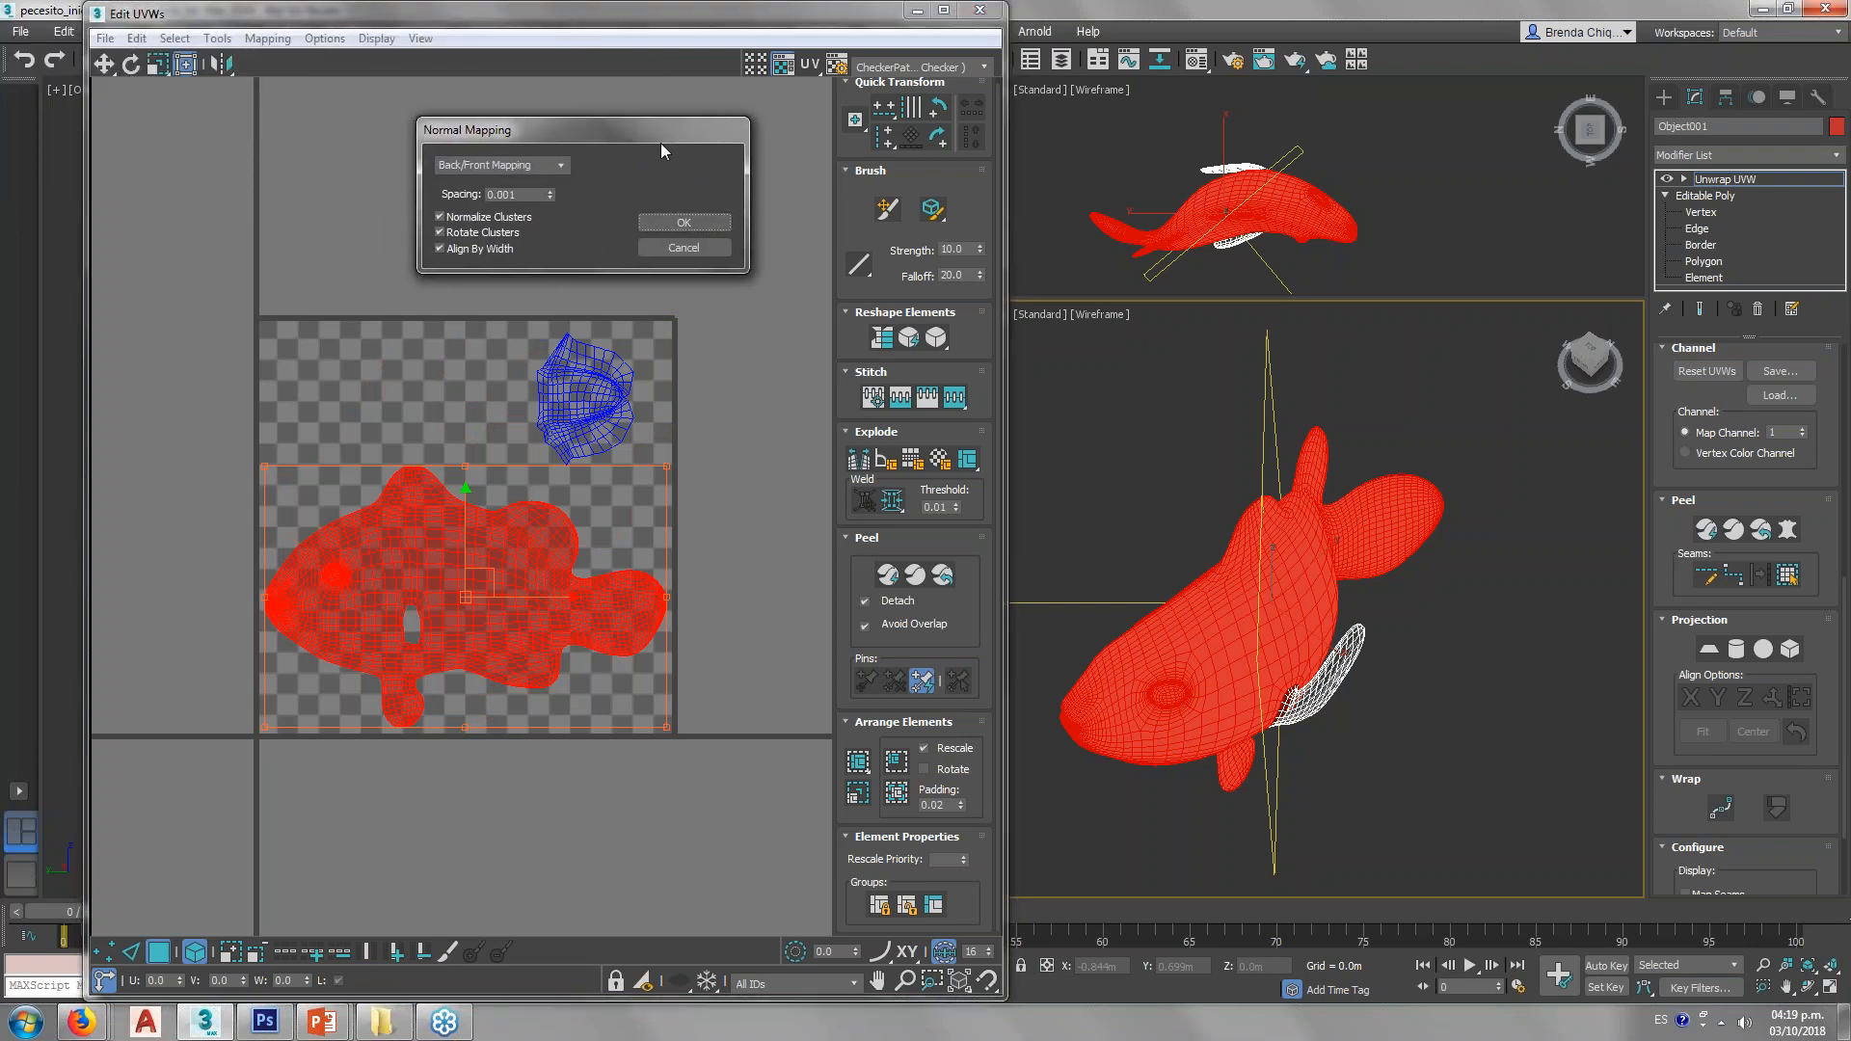
left_click(560, 168)
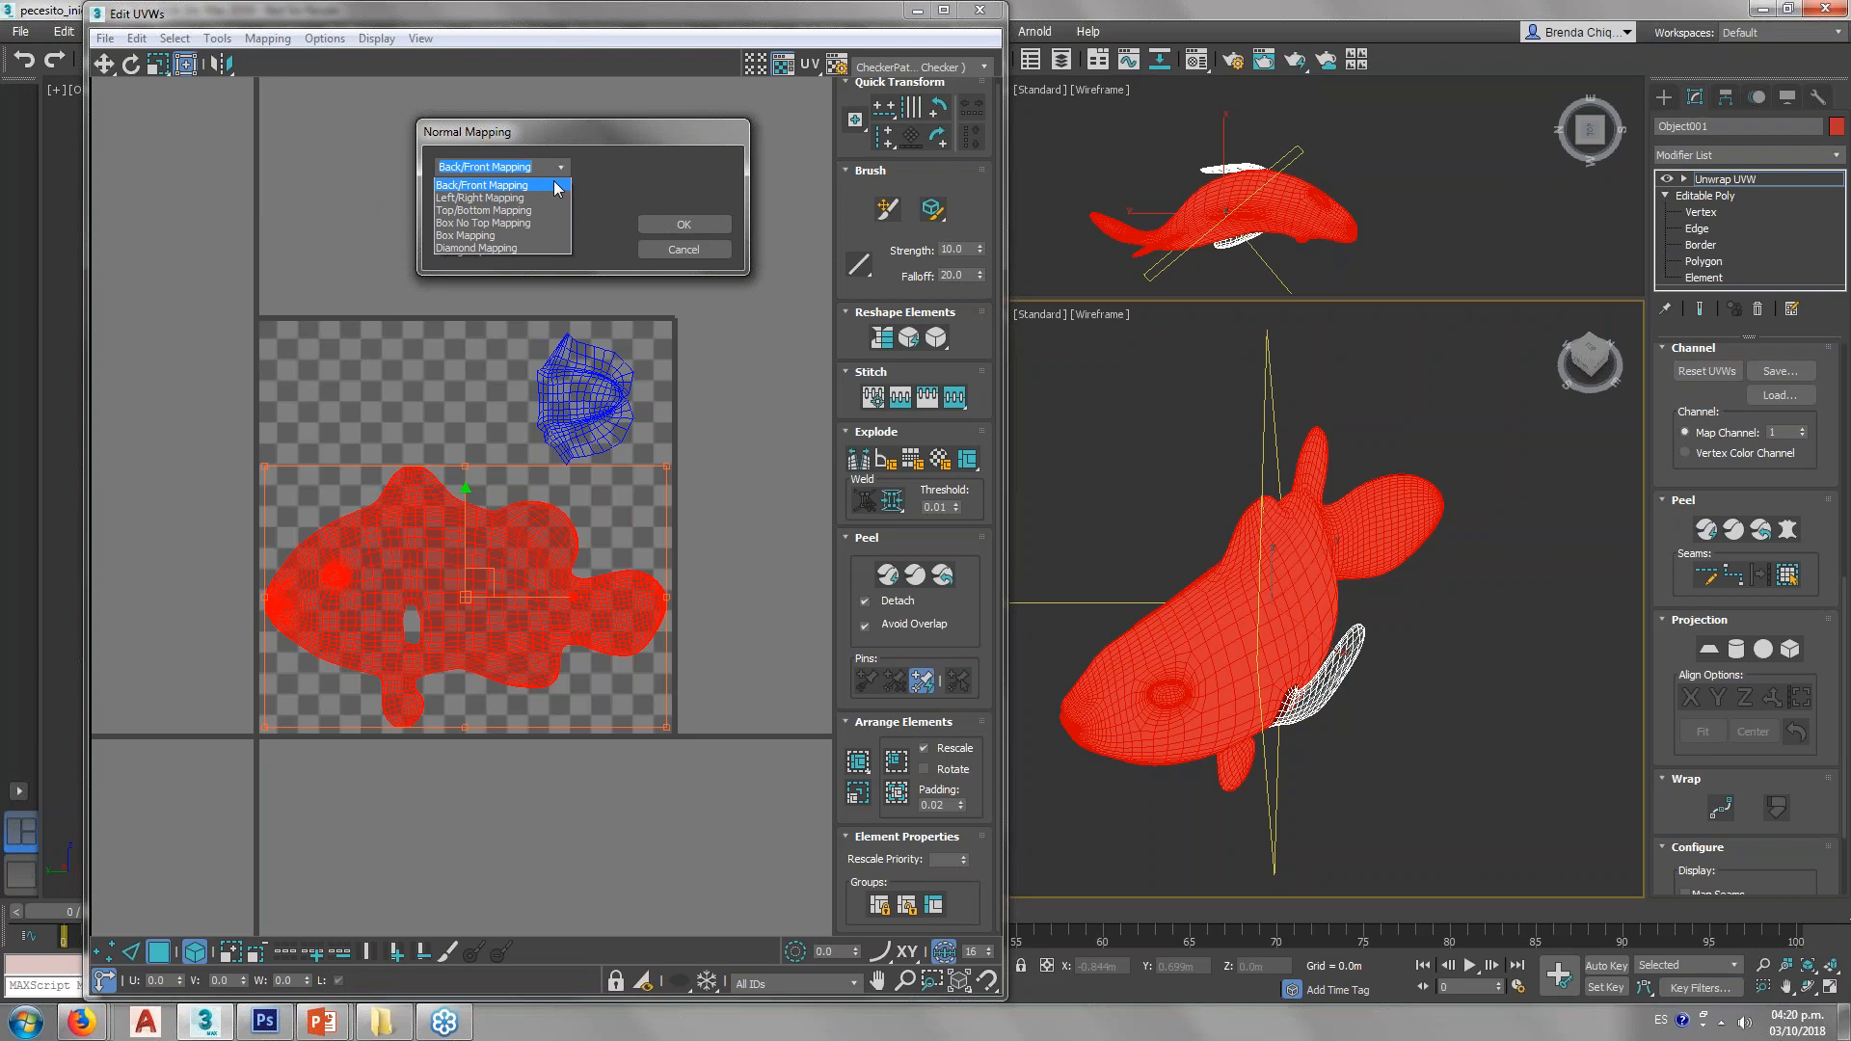
left_click(556, 186)
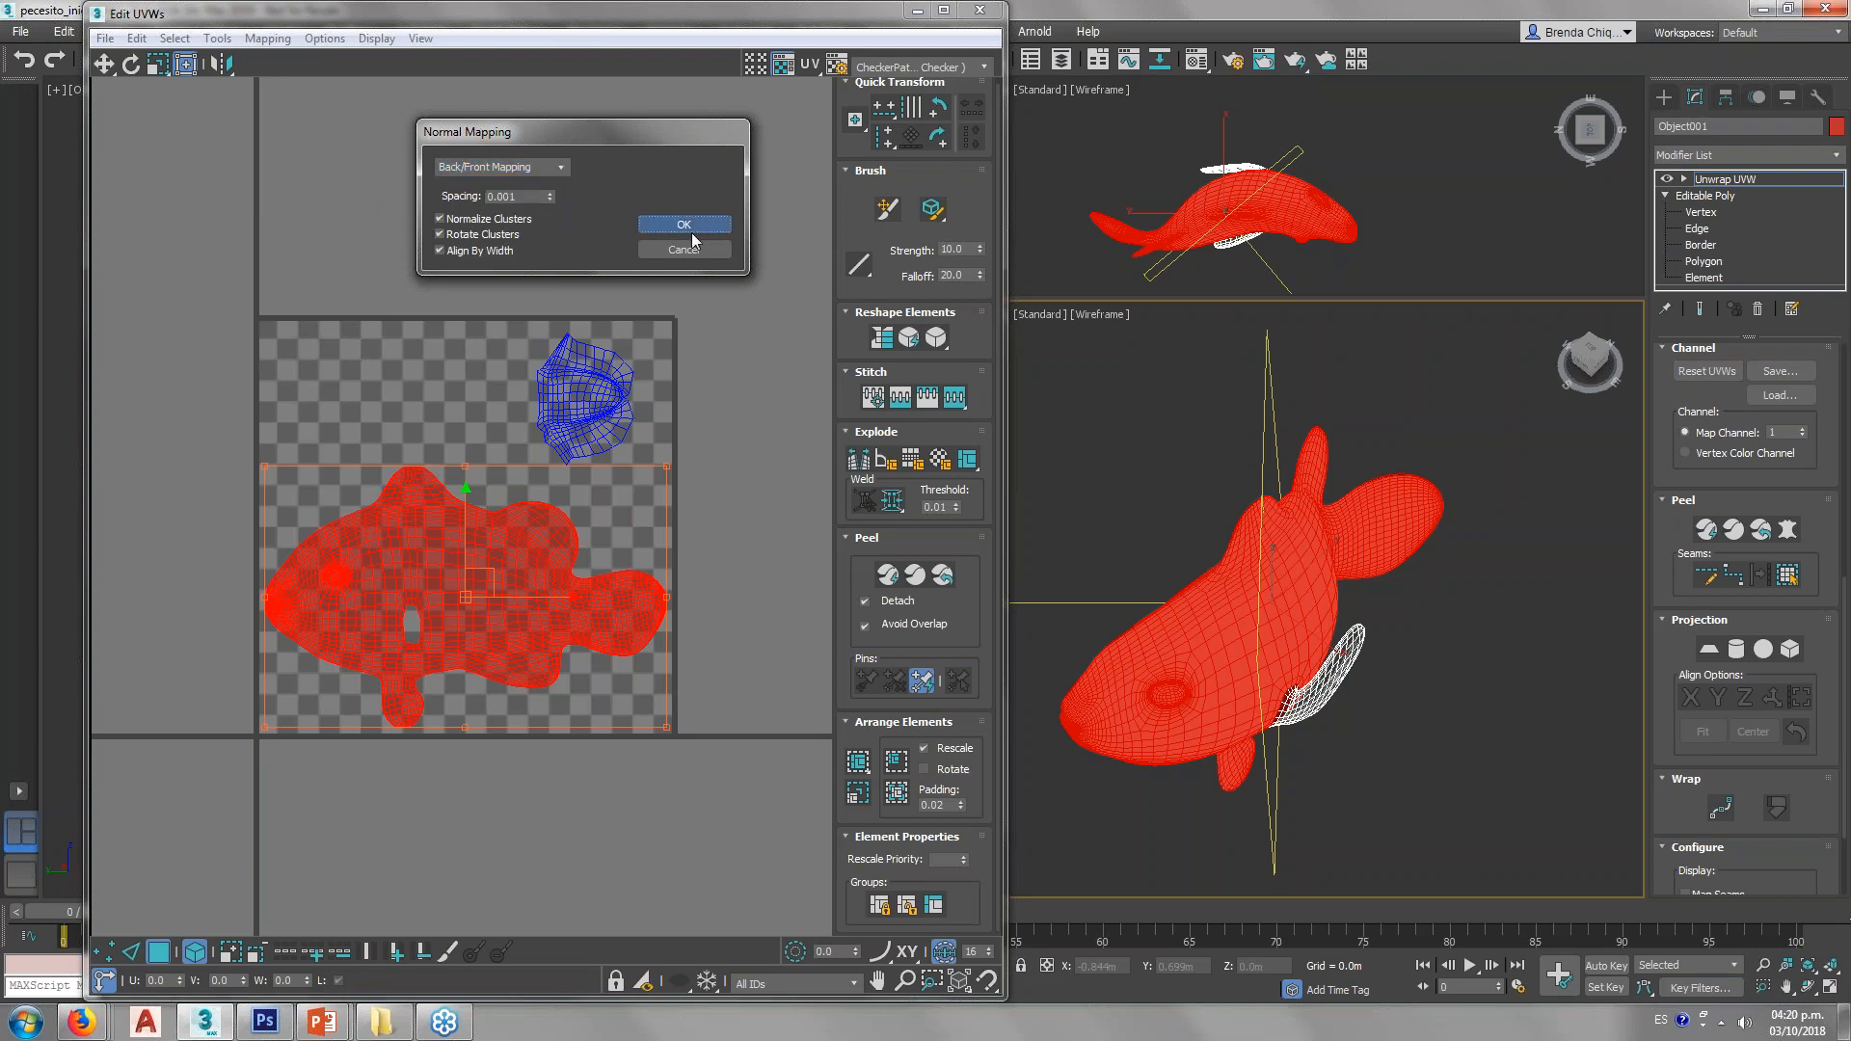
left_click(690, 230)
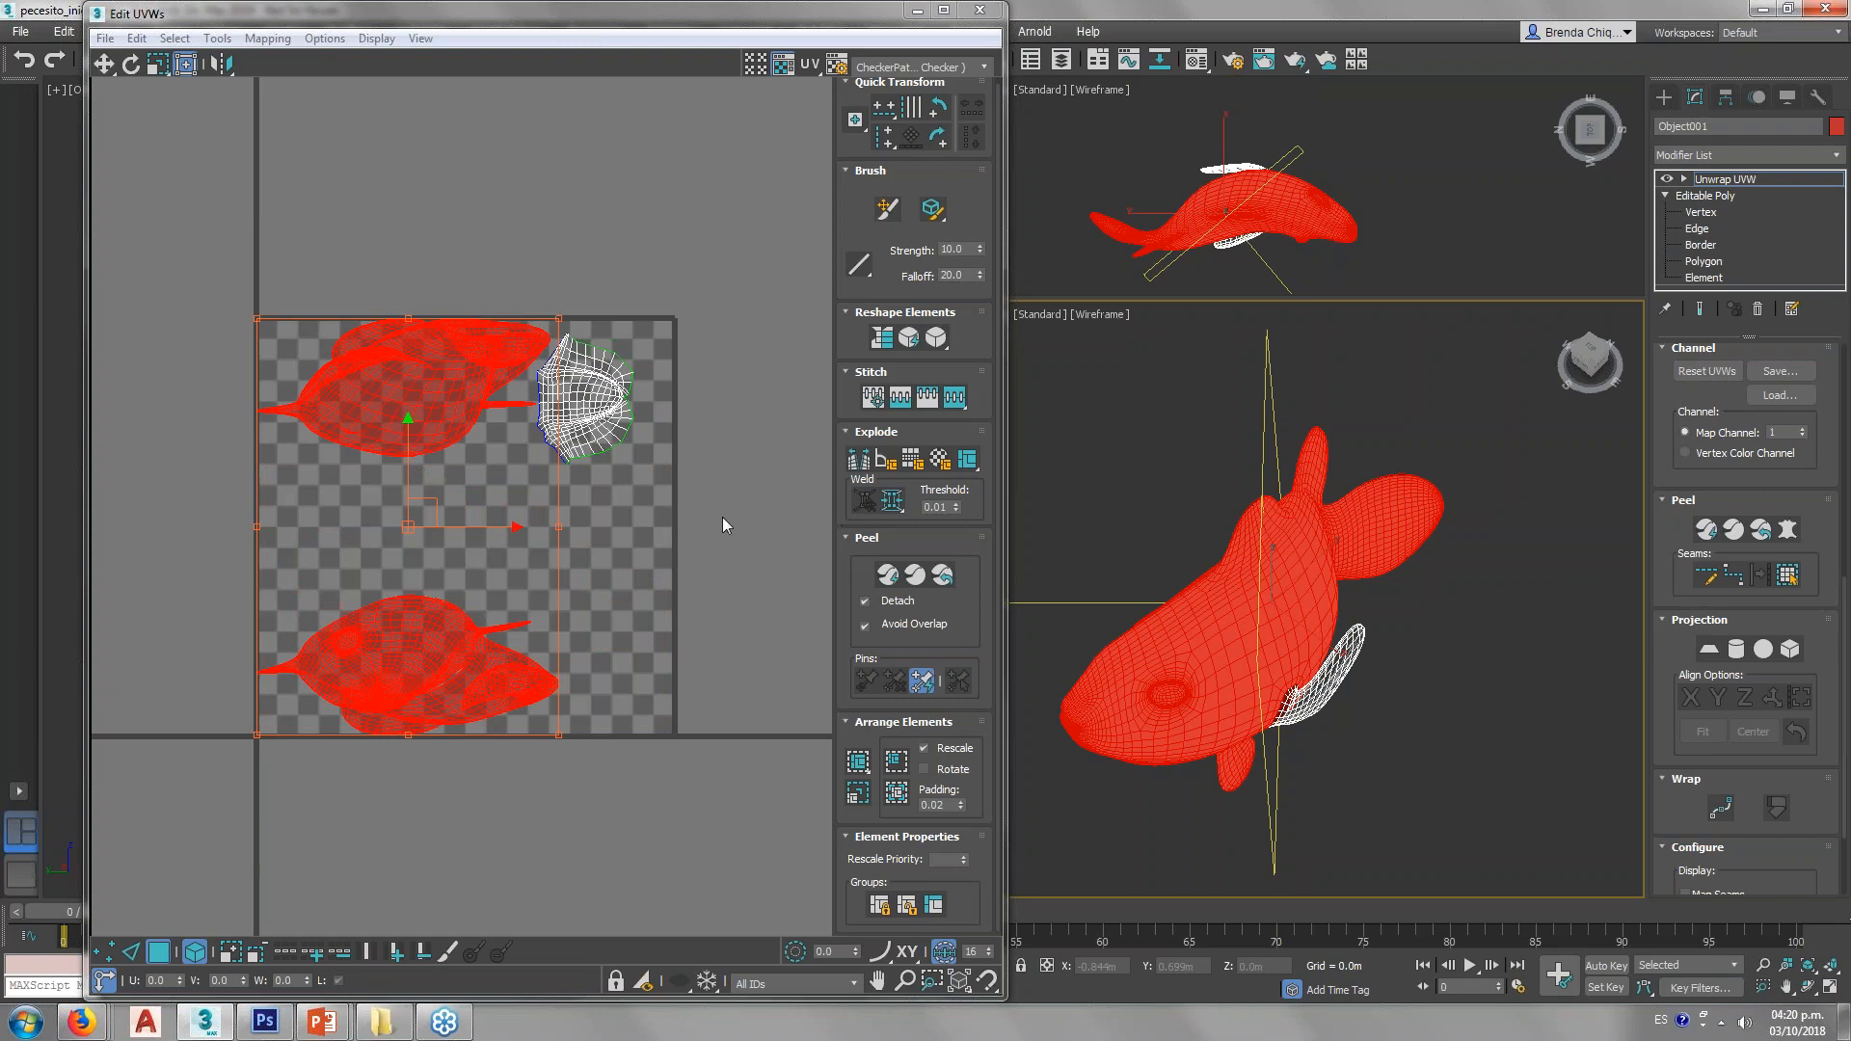
Step: Inspect the back and front UV clusters by selecting them and checking the matching faces on the fish
left_click_drag(230, 259, 559, 439)
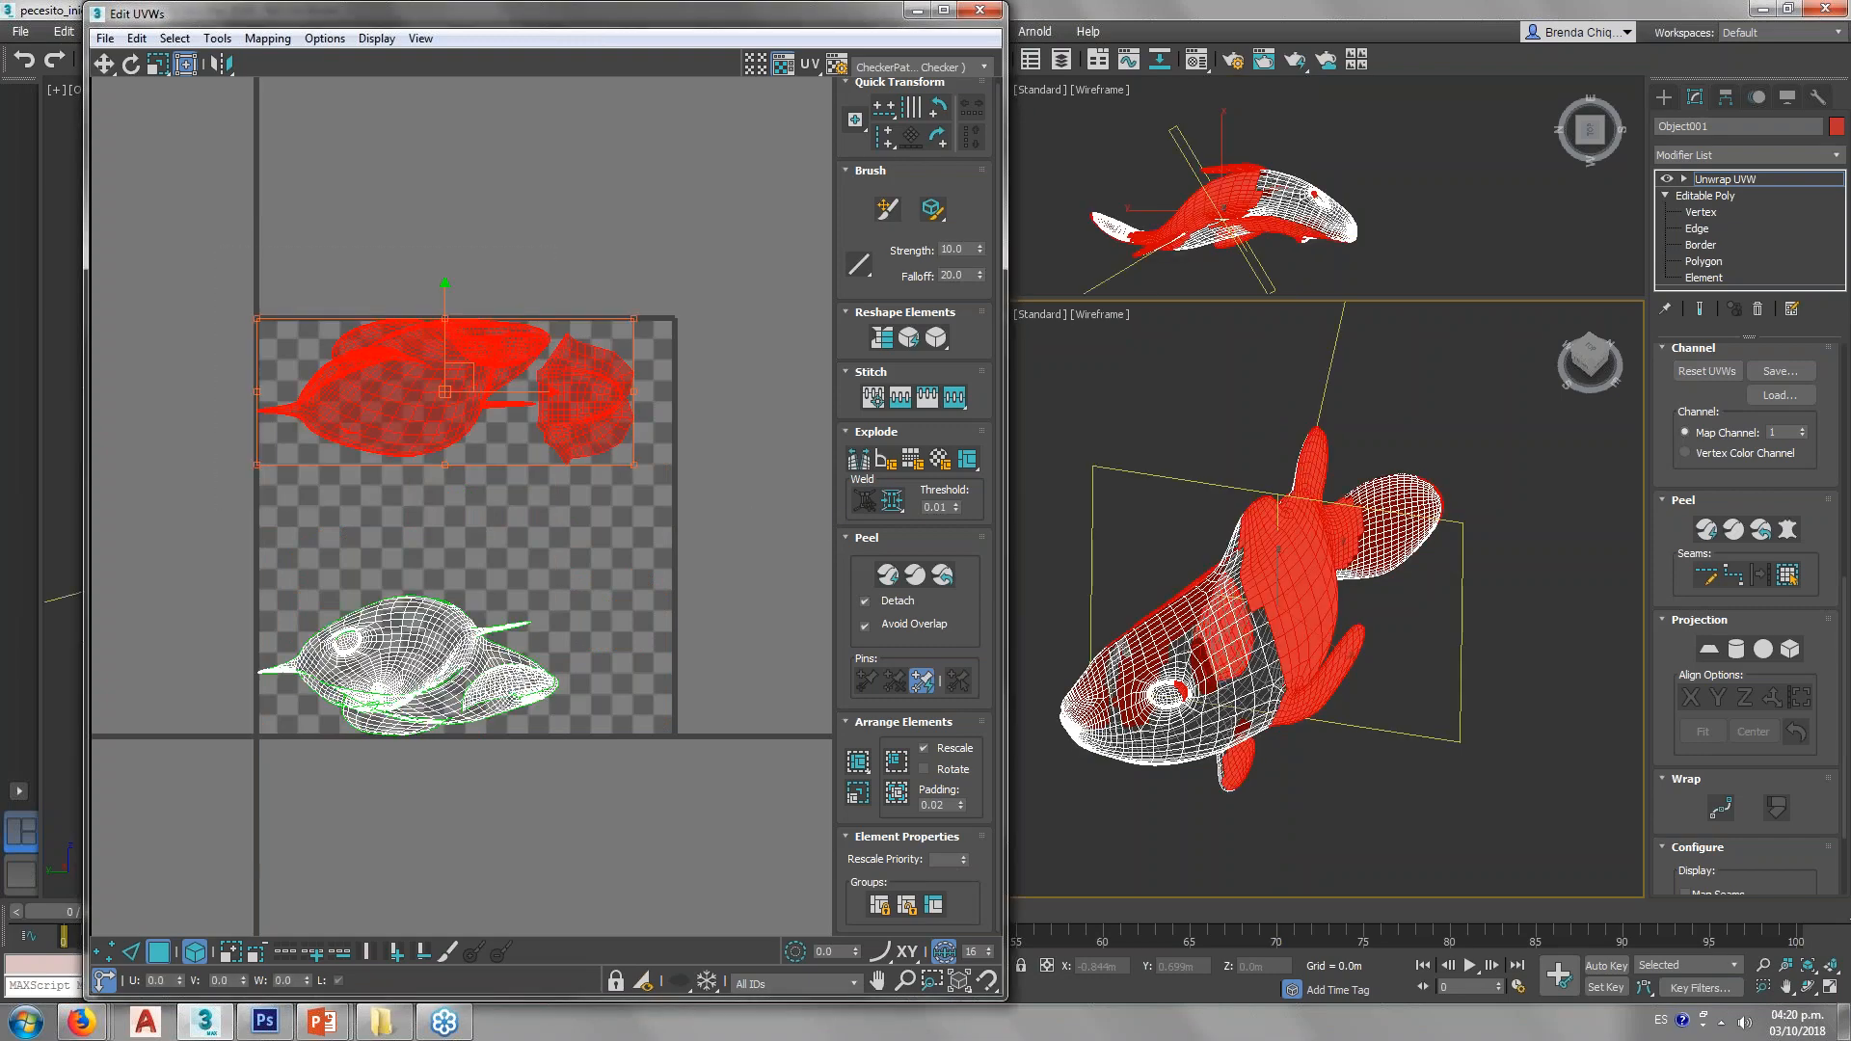
left_click(501, 471)
left_click_drag(279, 268, 401, 515)
left_click(395, 472)
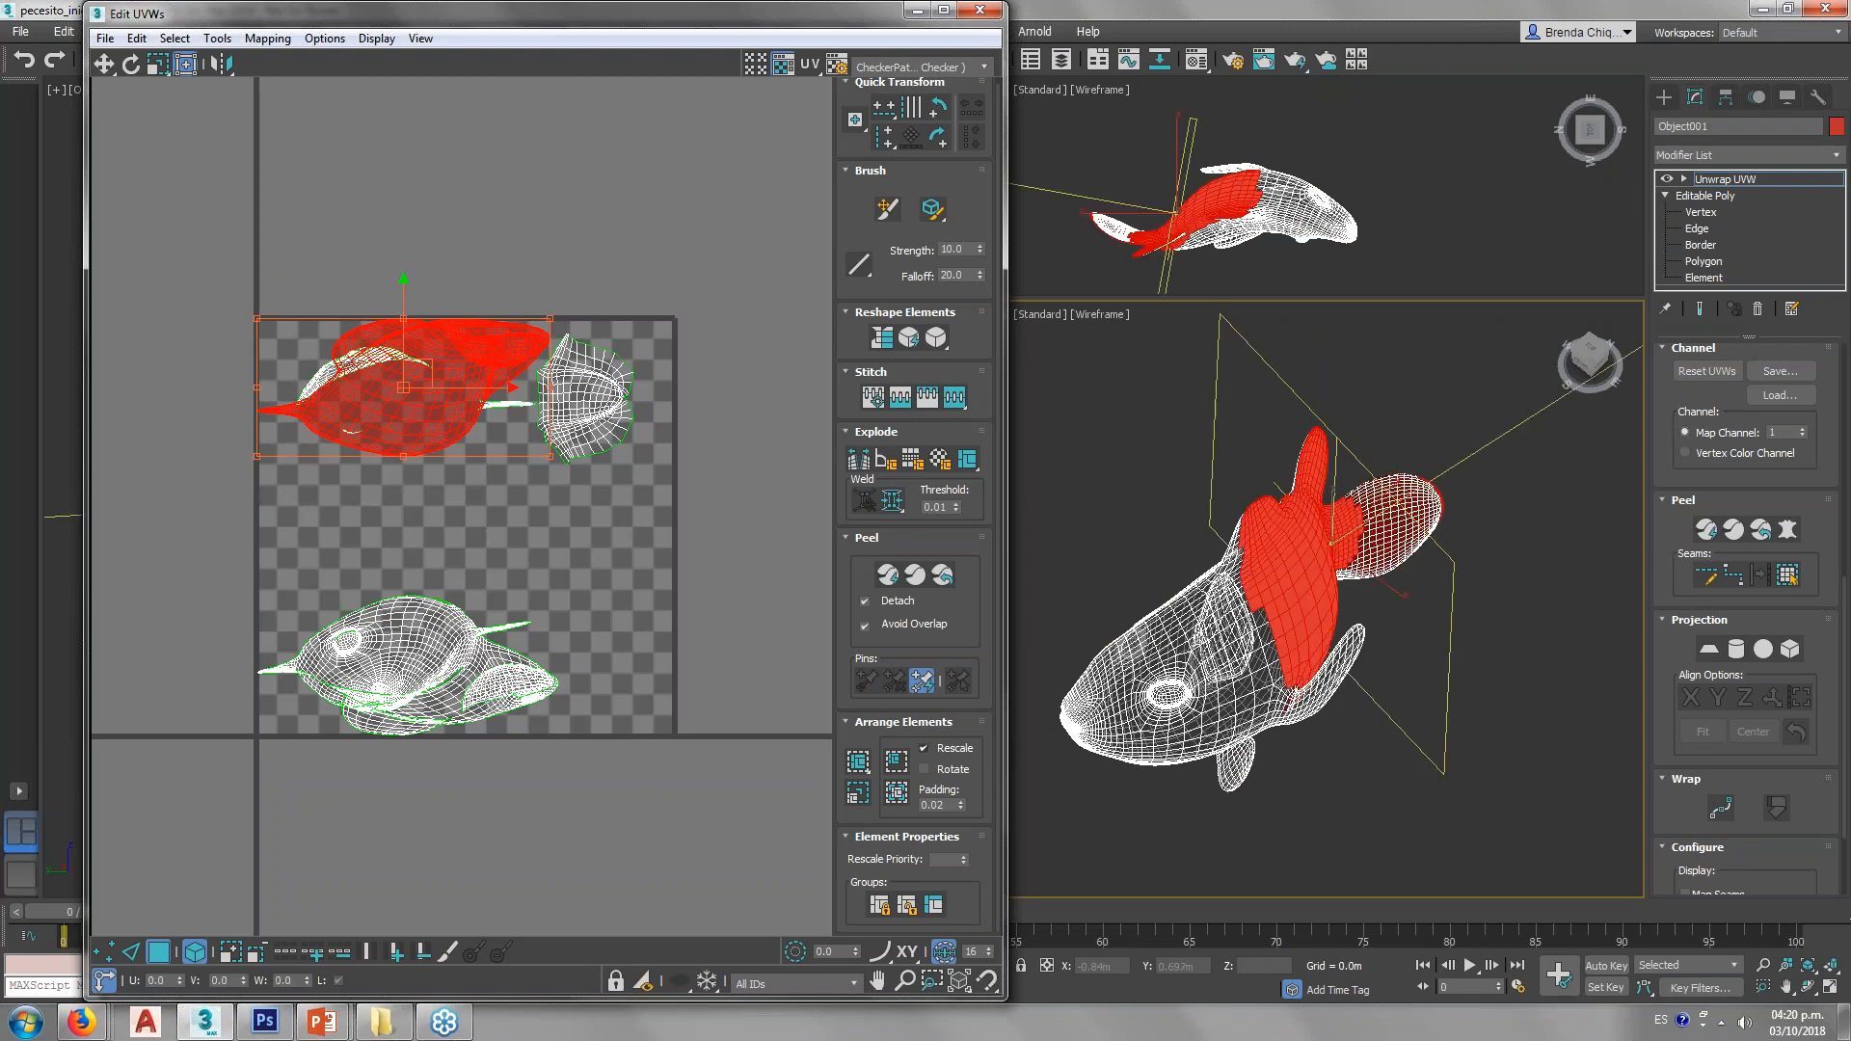
middle_click_drag(1147, 689, 1356, 634, "alt")
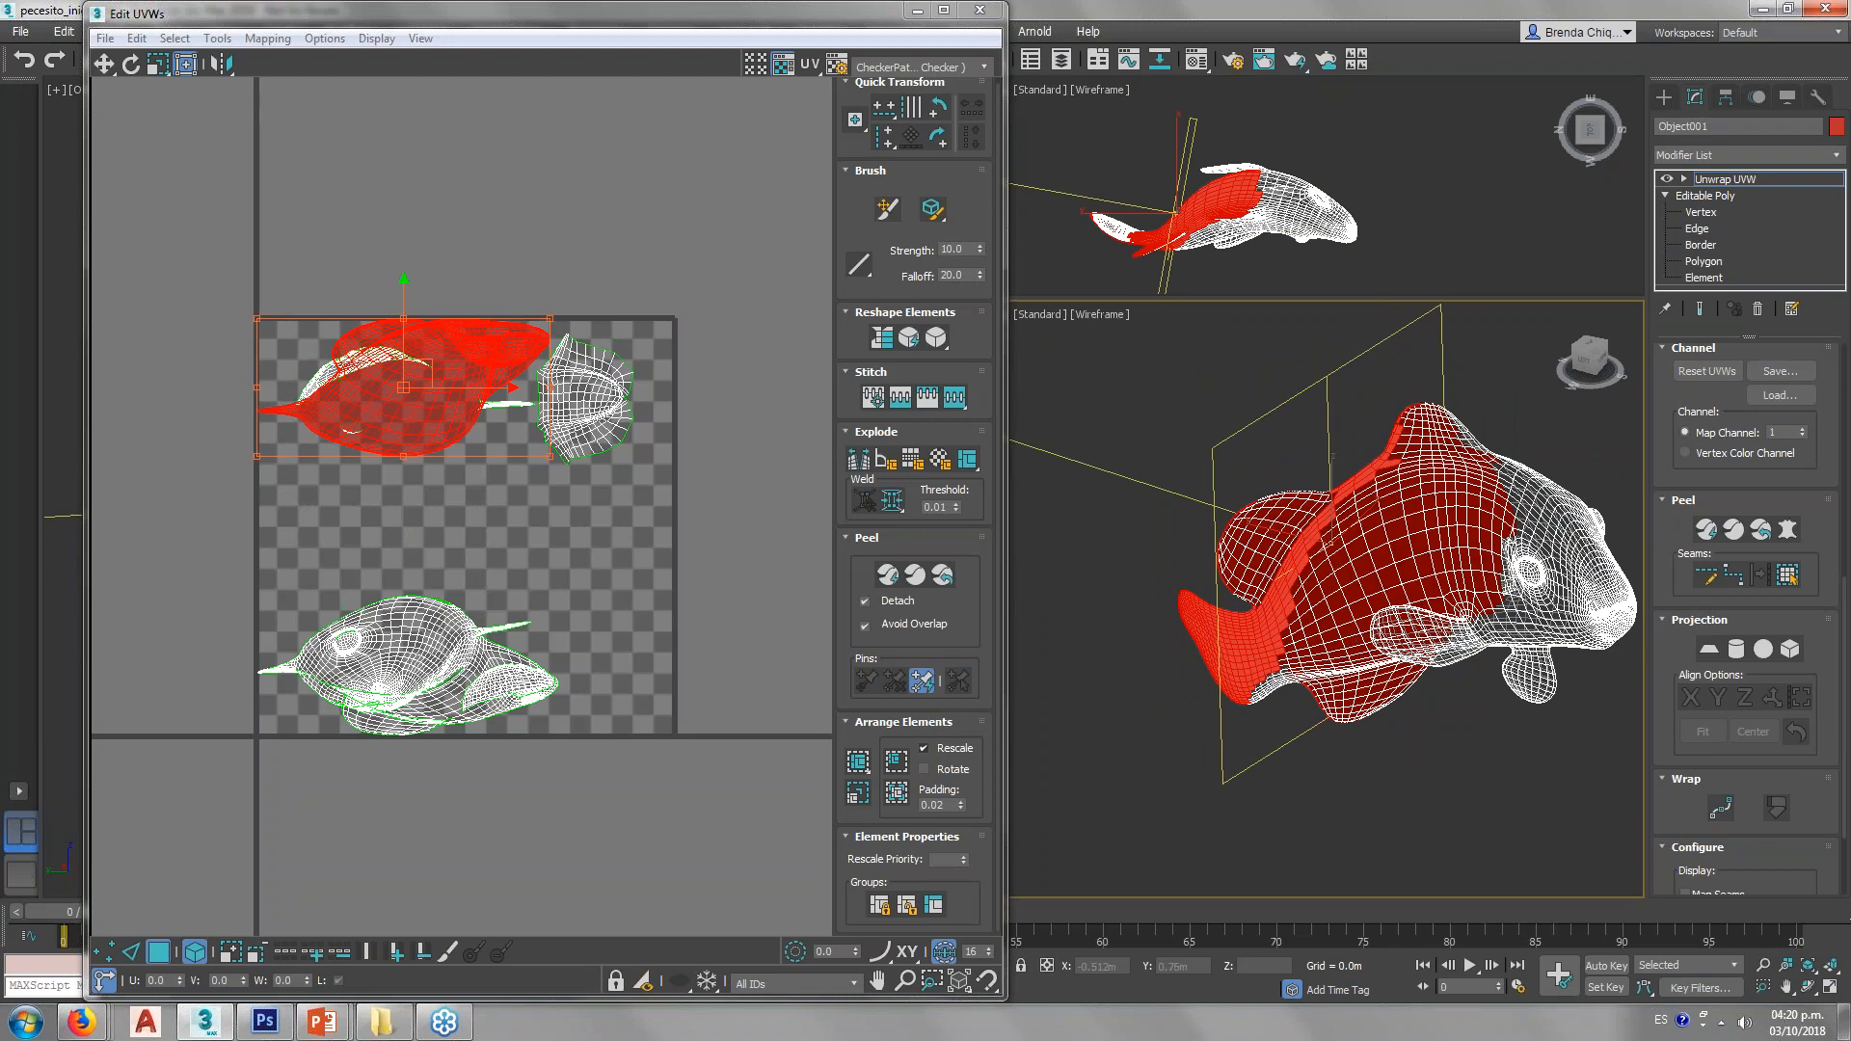
left_click(393, 650)
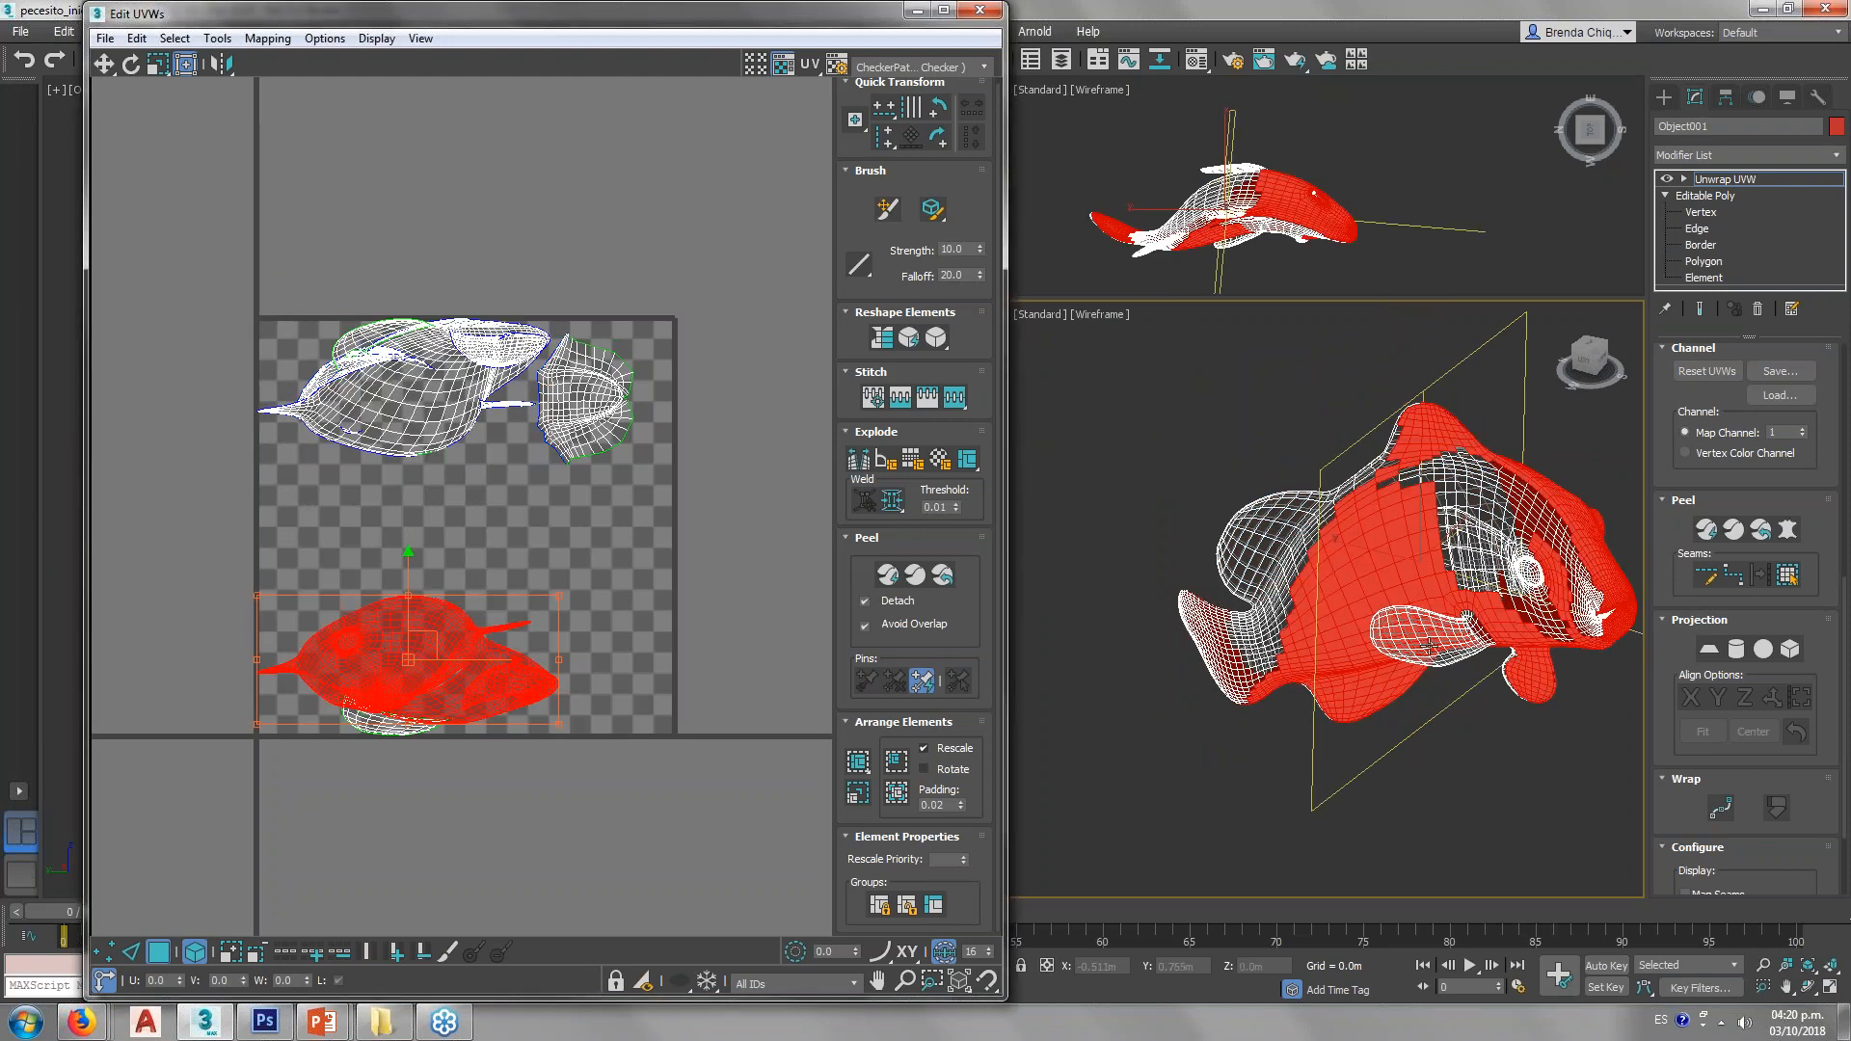
scroll(1430, 646, "up", 2)
middle_click_drag(1429, 645, 1195, 674, "alt")
middle_click_drag(589, 577, 930, 588)
Step: Undo the selections and the Back/Front normal mapping of the fish body
key("ctrl+z")
key("ctrl+z")
key("ctrl+z")
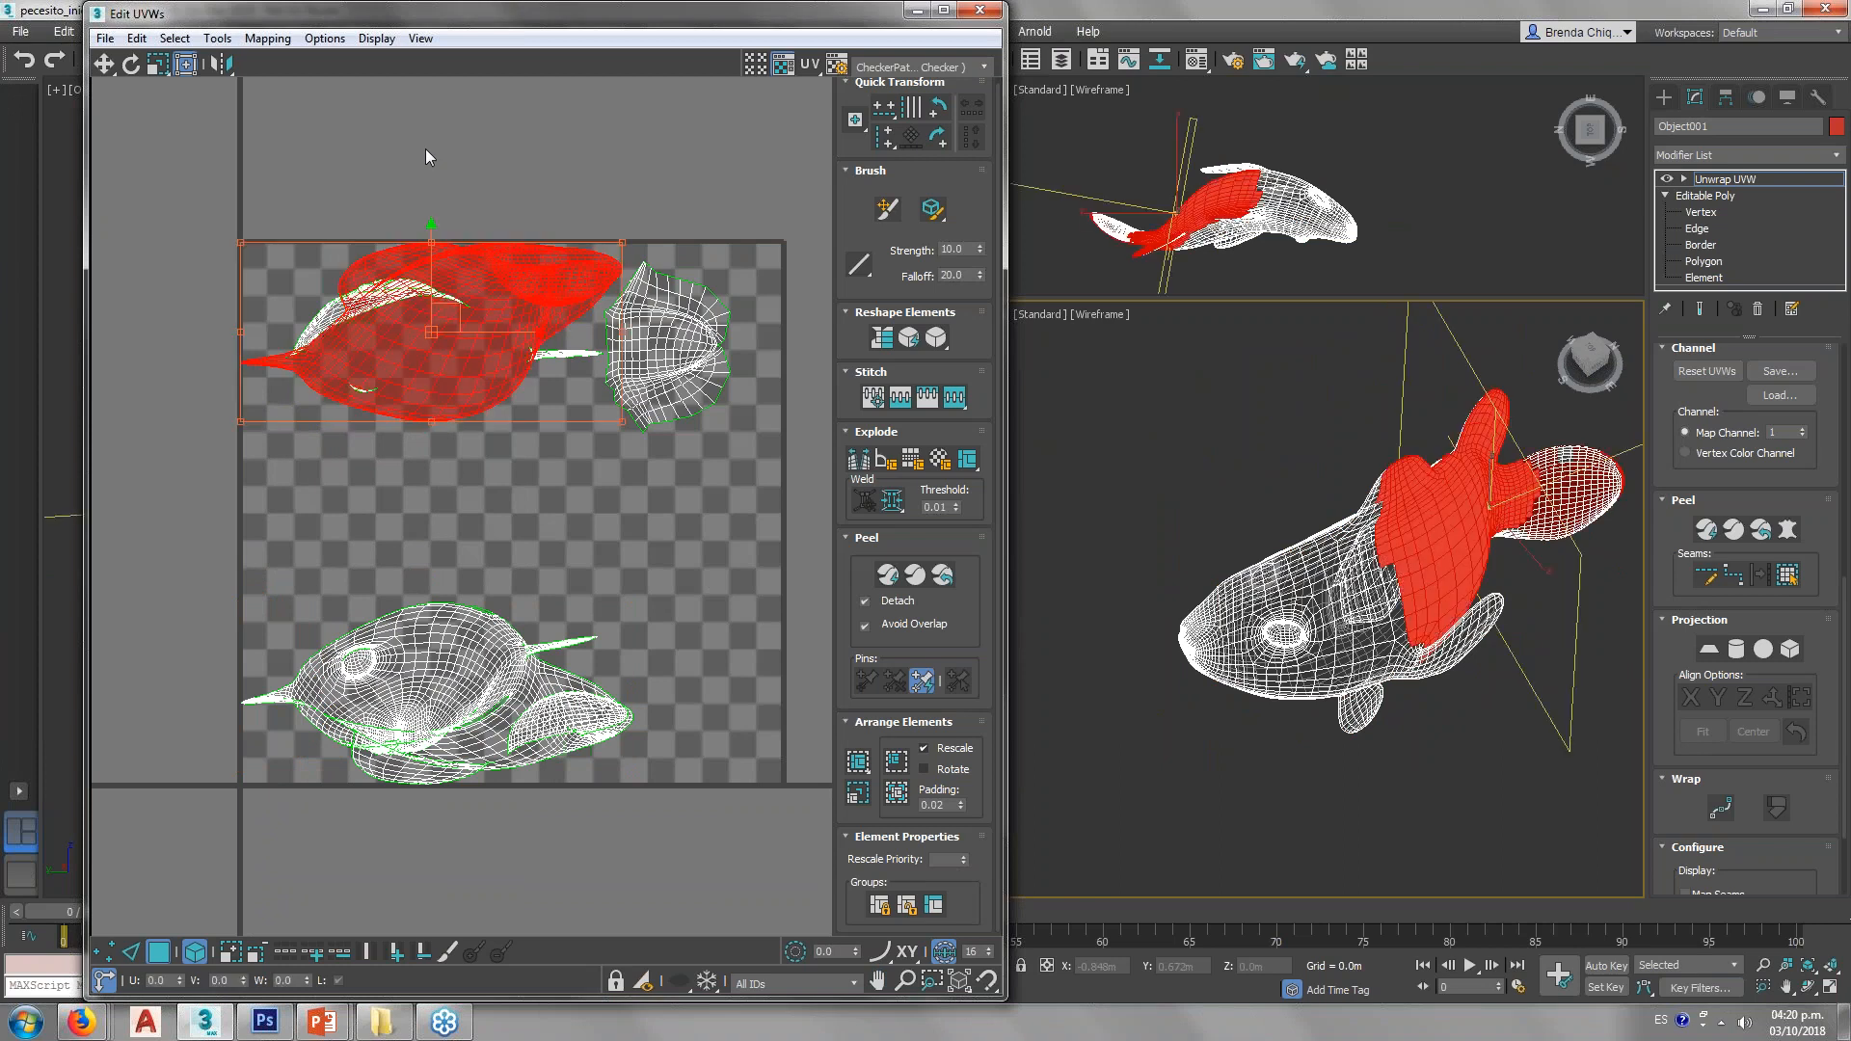
key("ctrl+z")
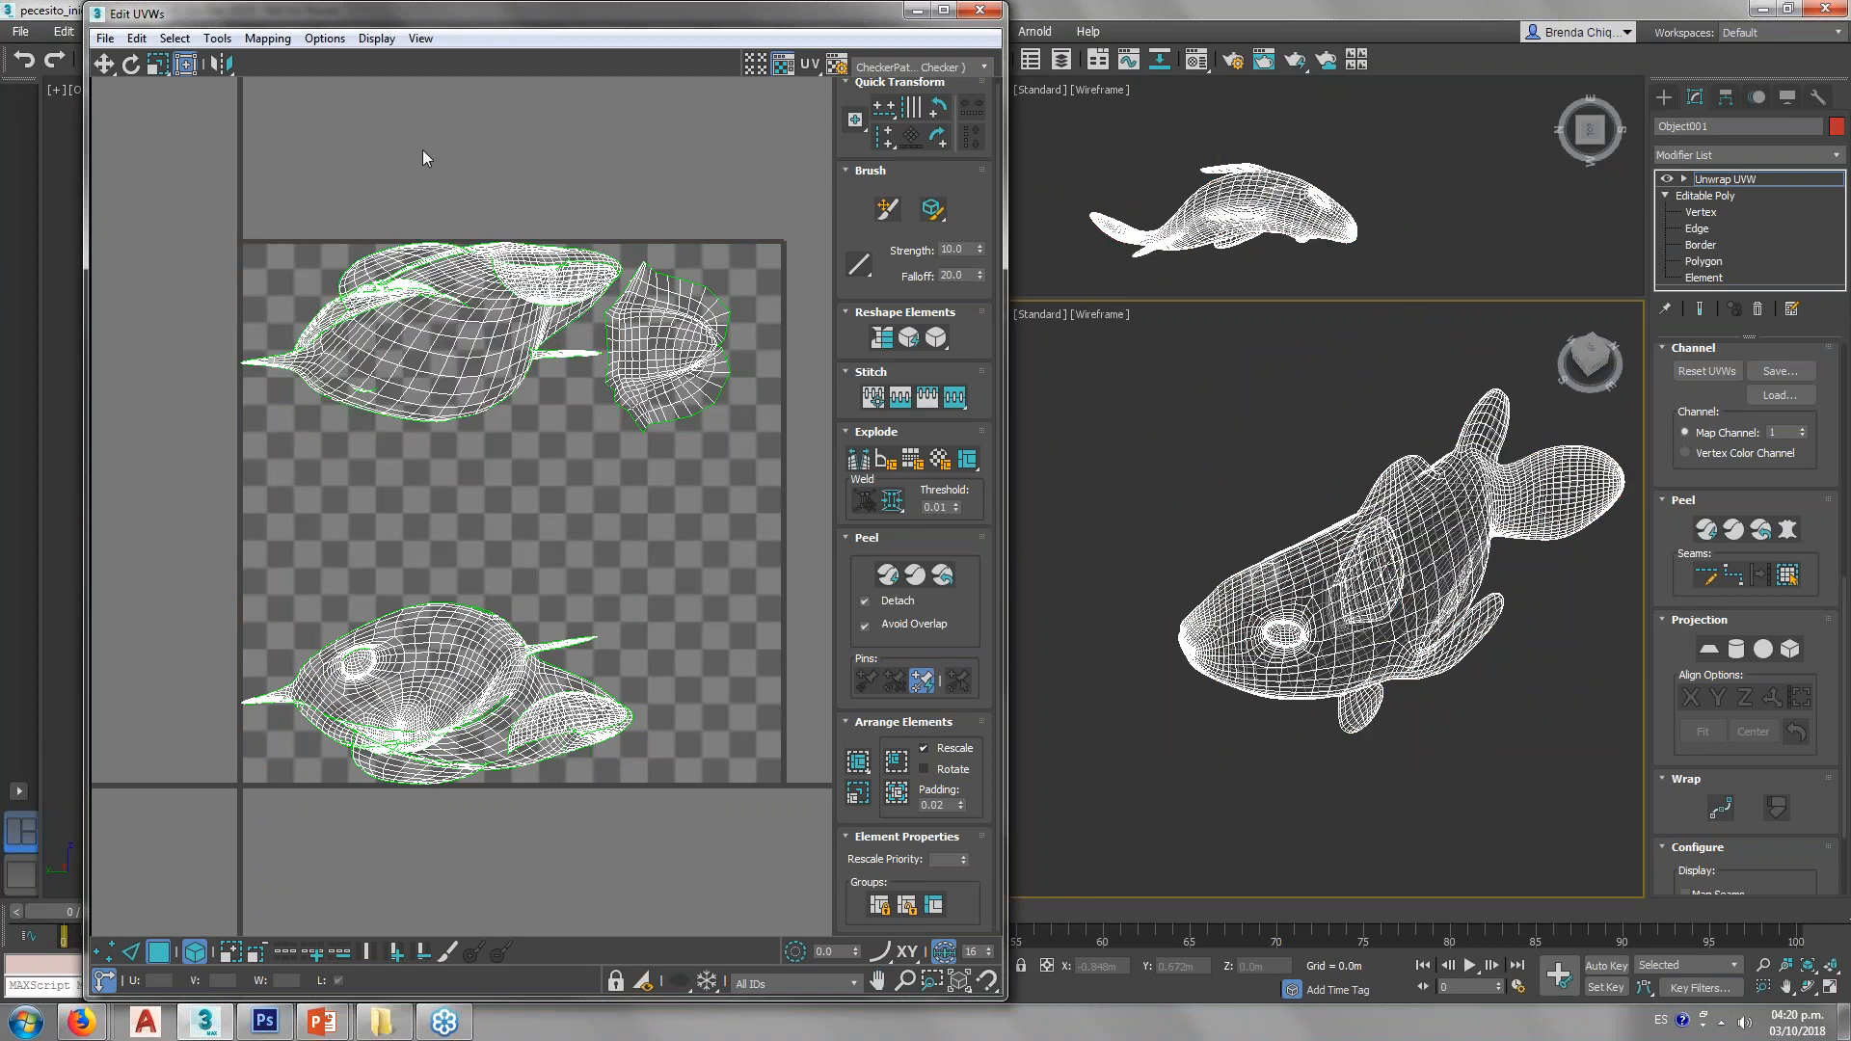
key("ctrl+z")
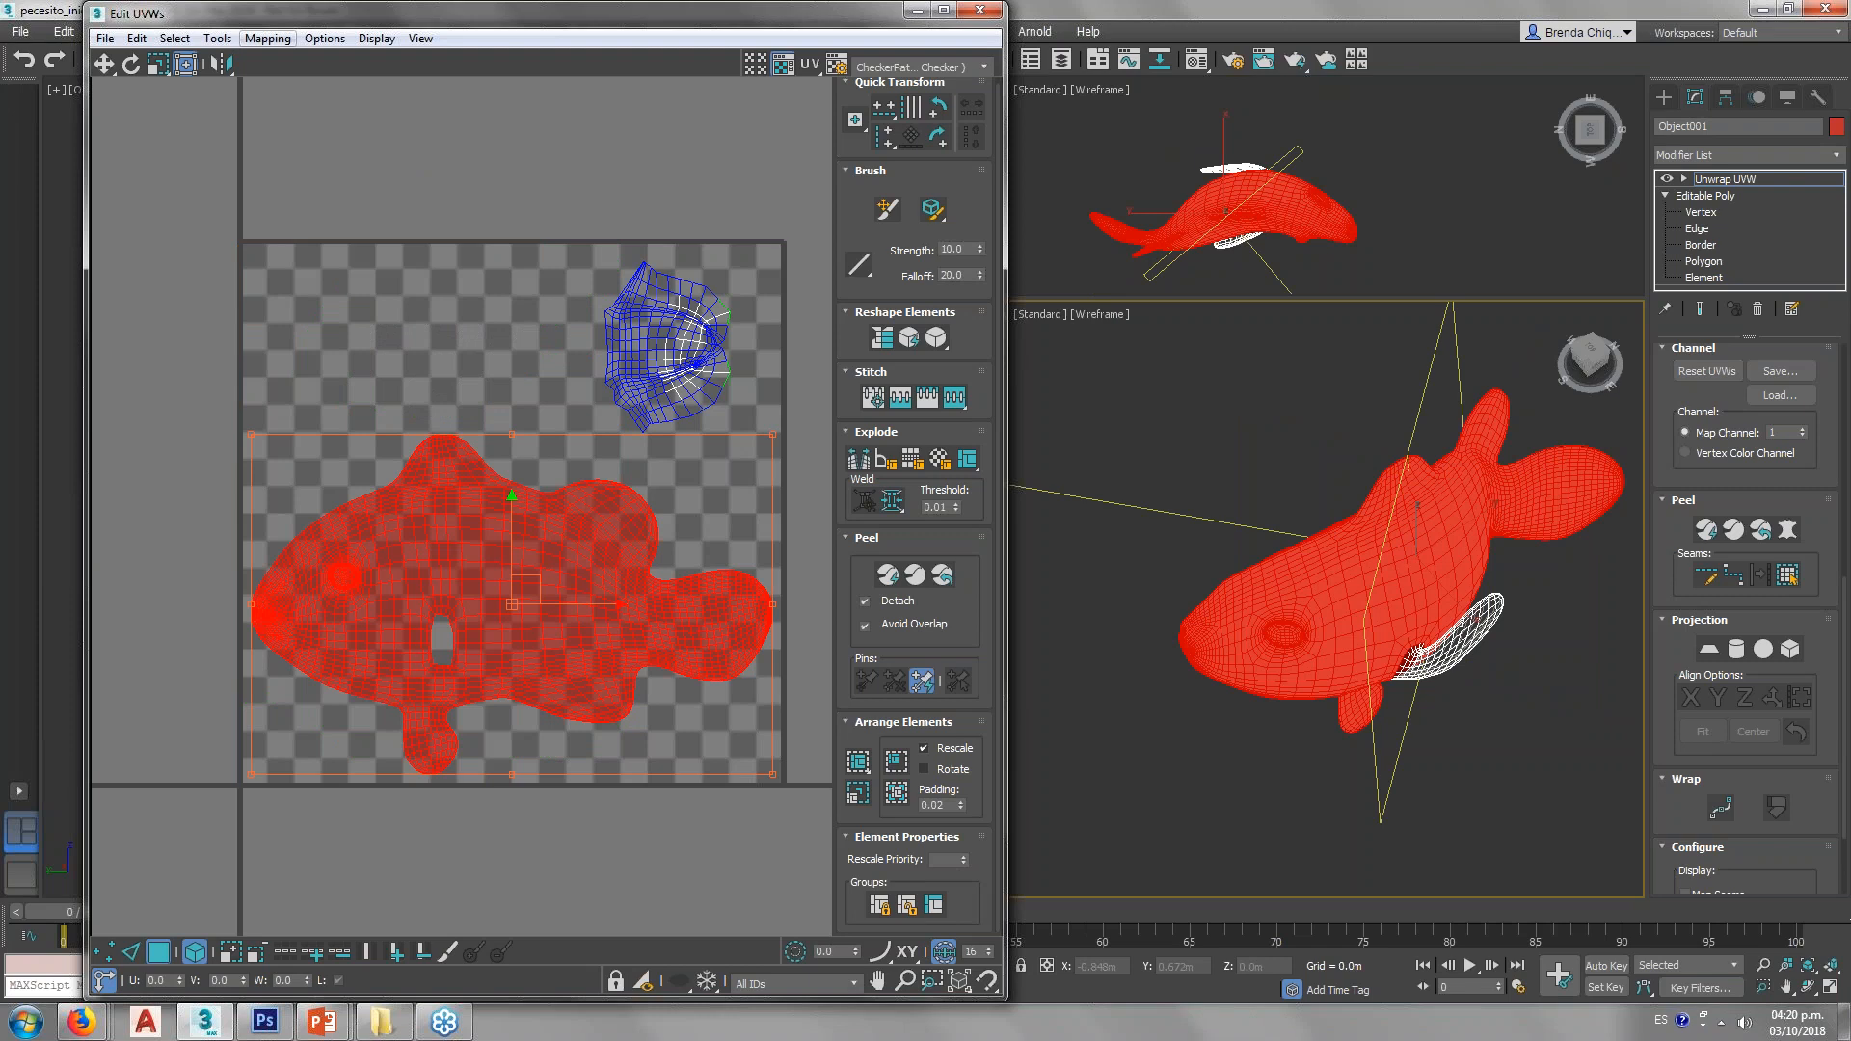
Step: Apply Normal Mapping to the fish body's UVs with the Left/Right Mapping method and spacing of 0.001
left_click(261, 40)
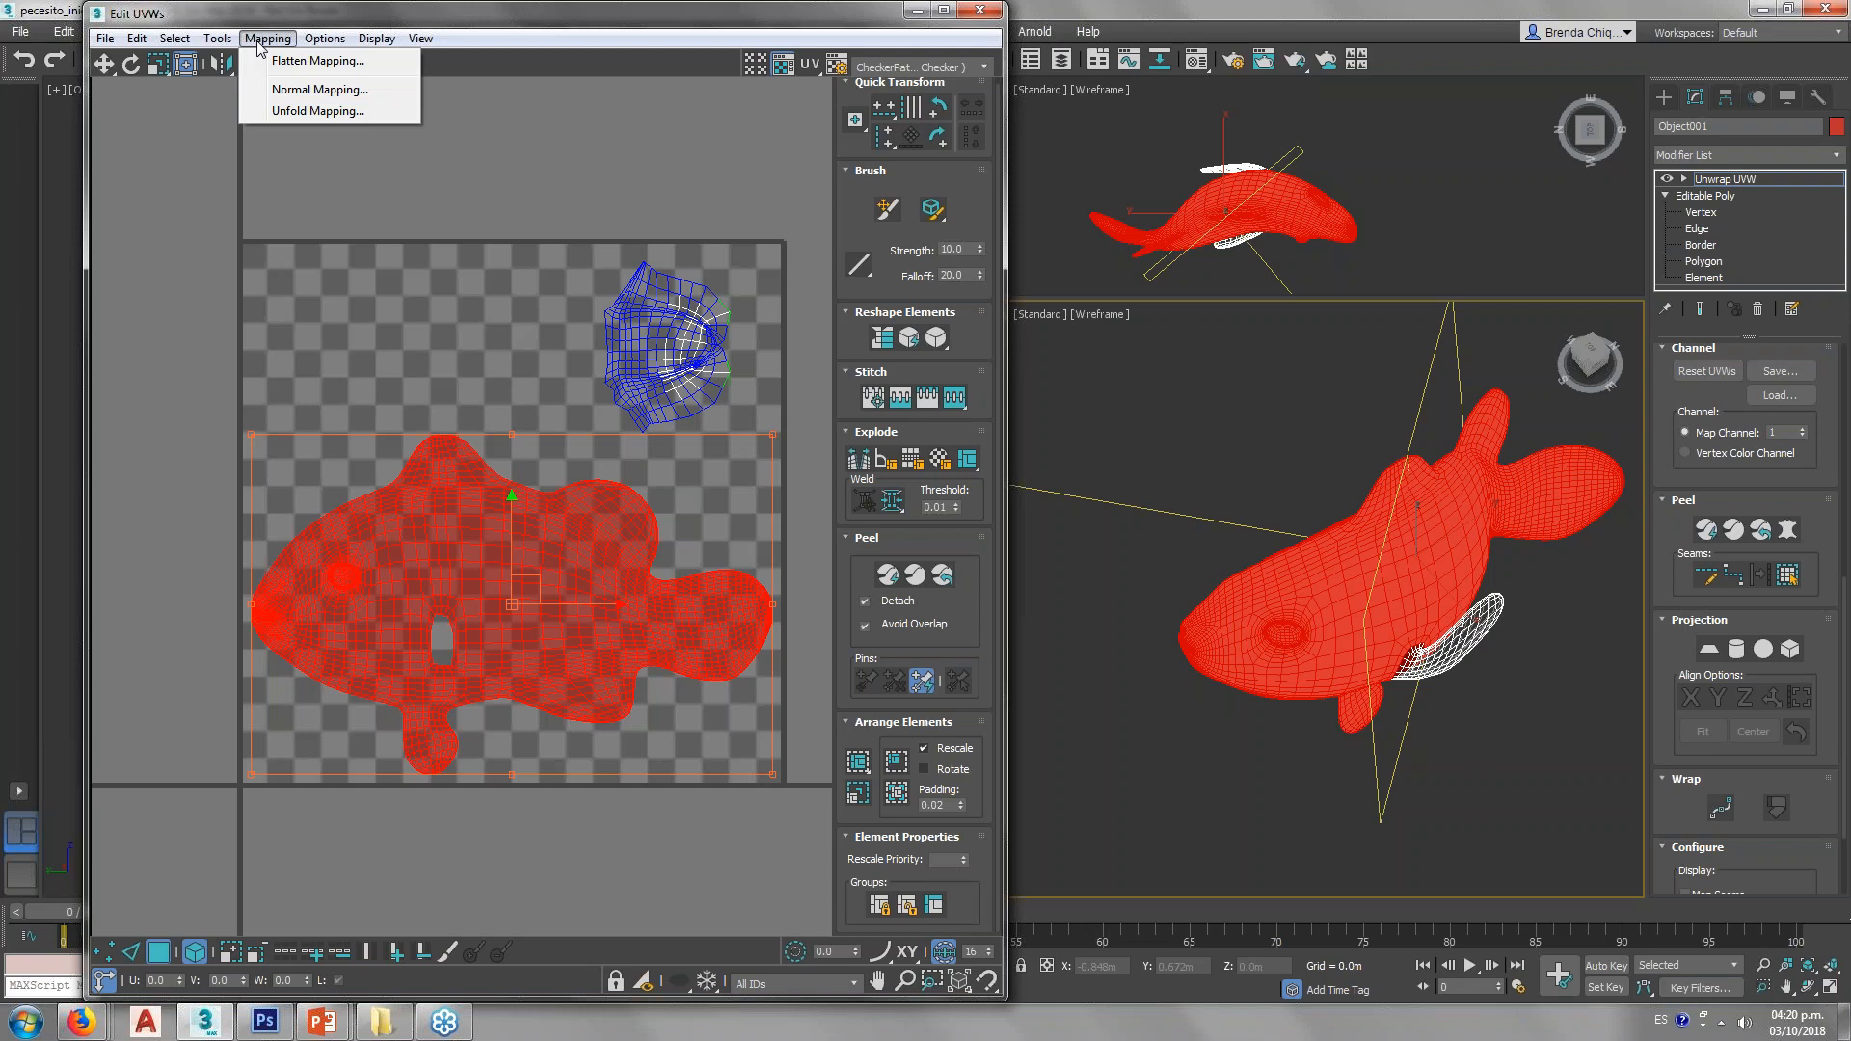
left_click(319, 88)
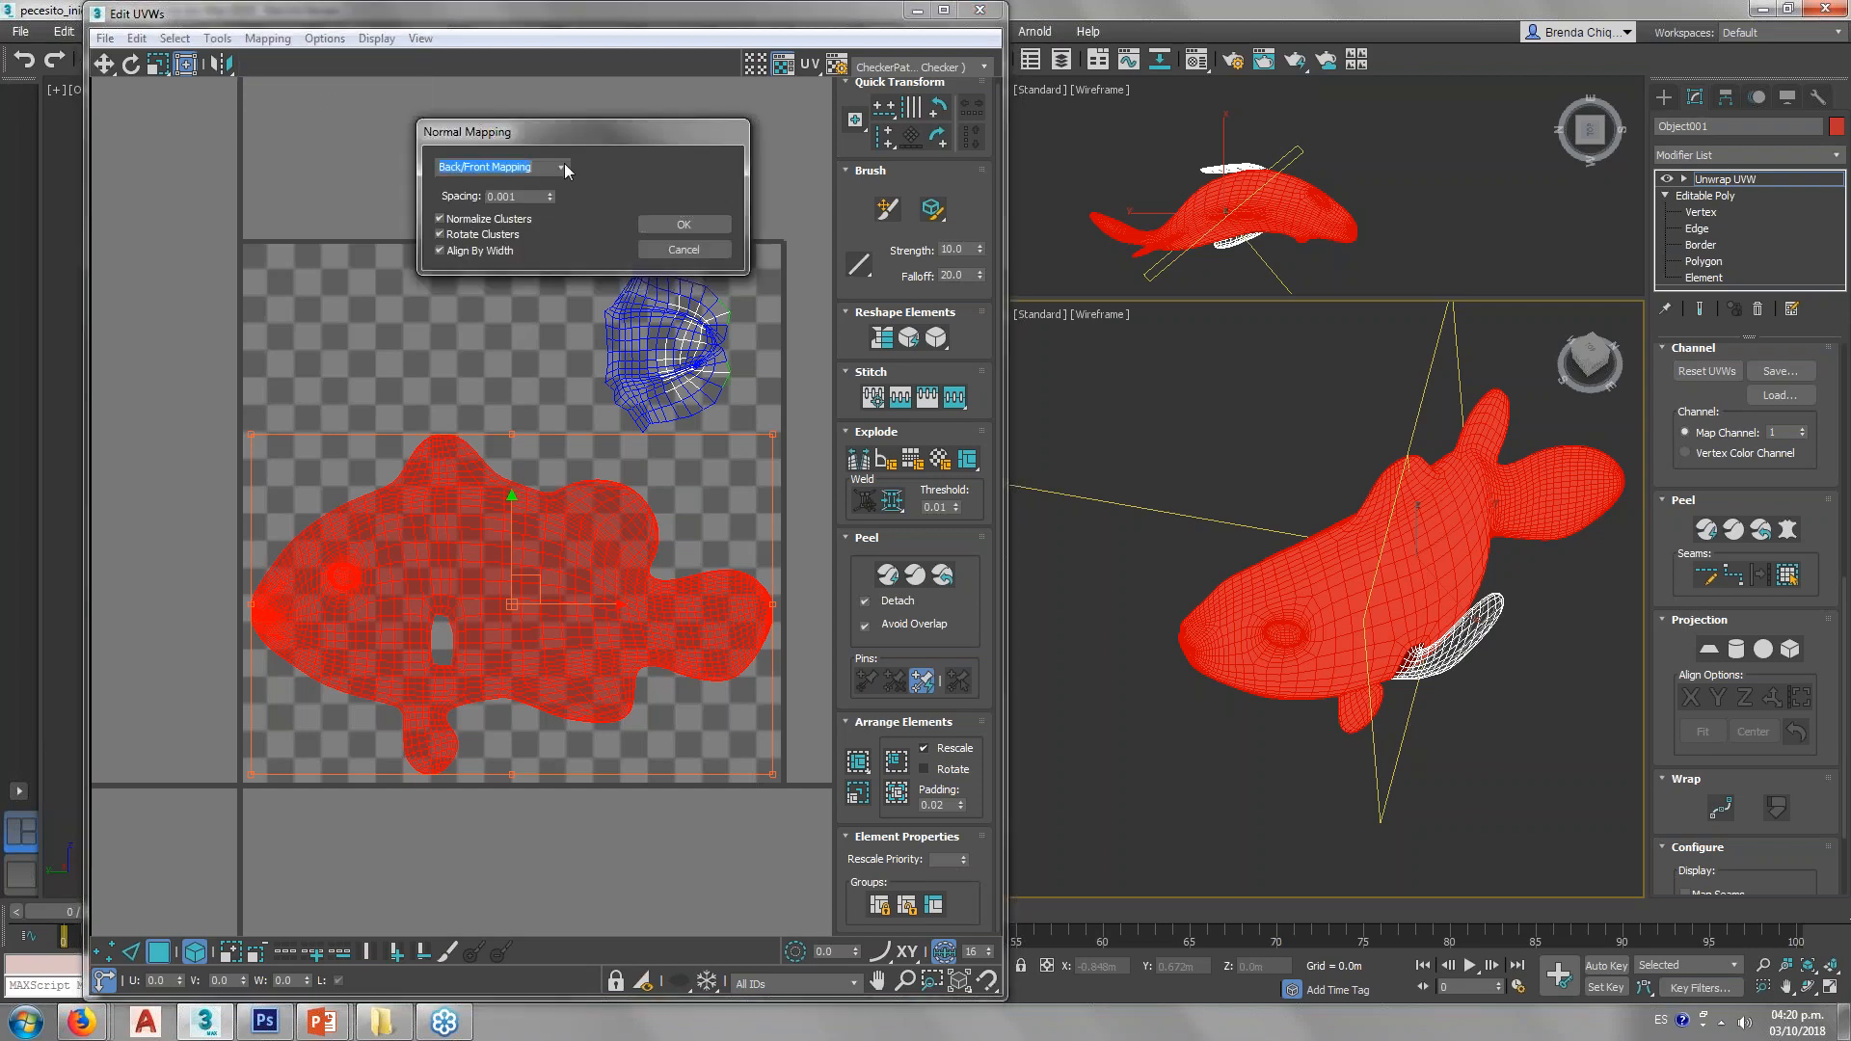
left_click(564, 169)
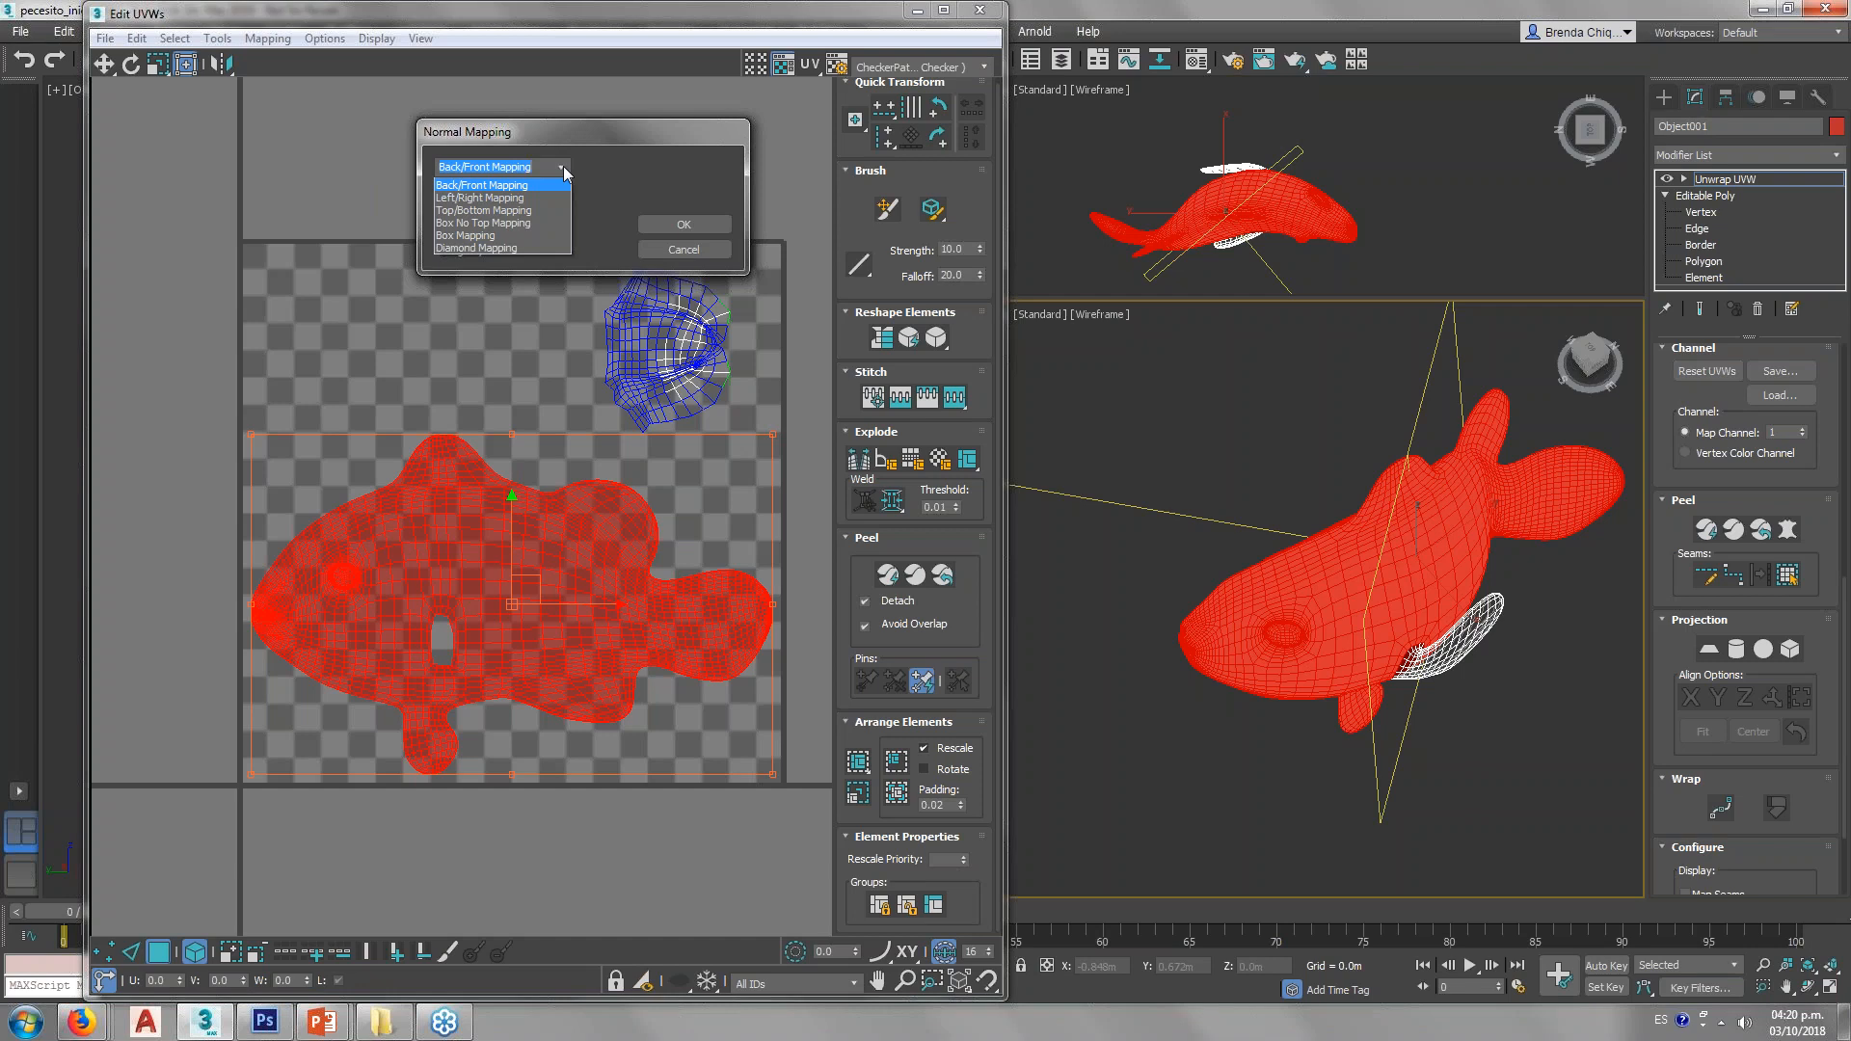
left_click(526, 198)
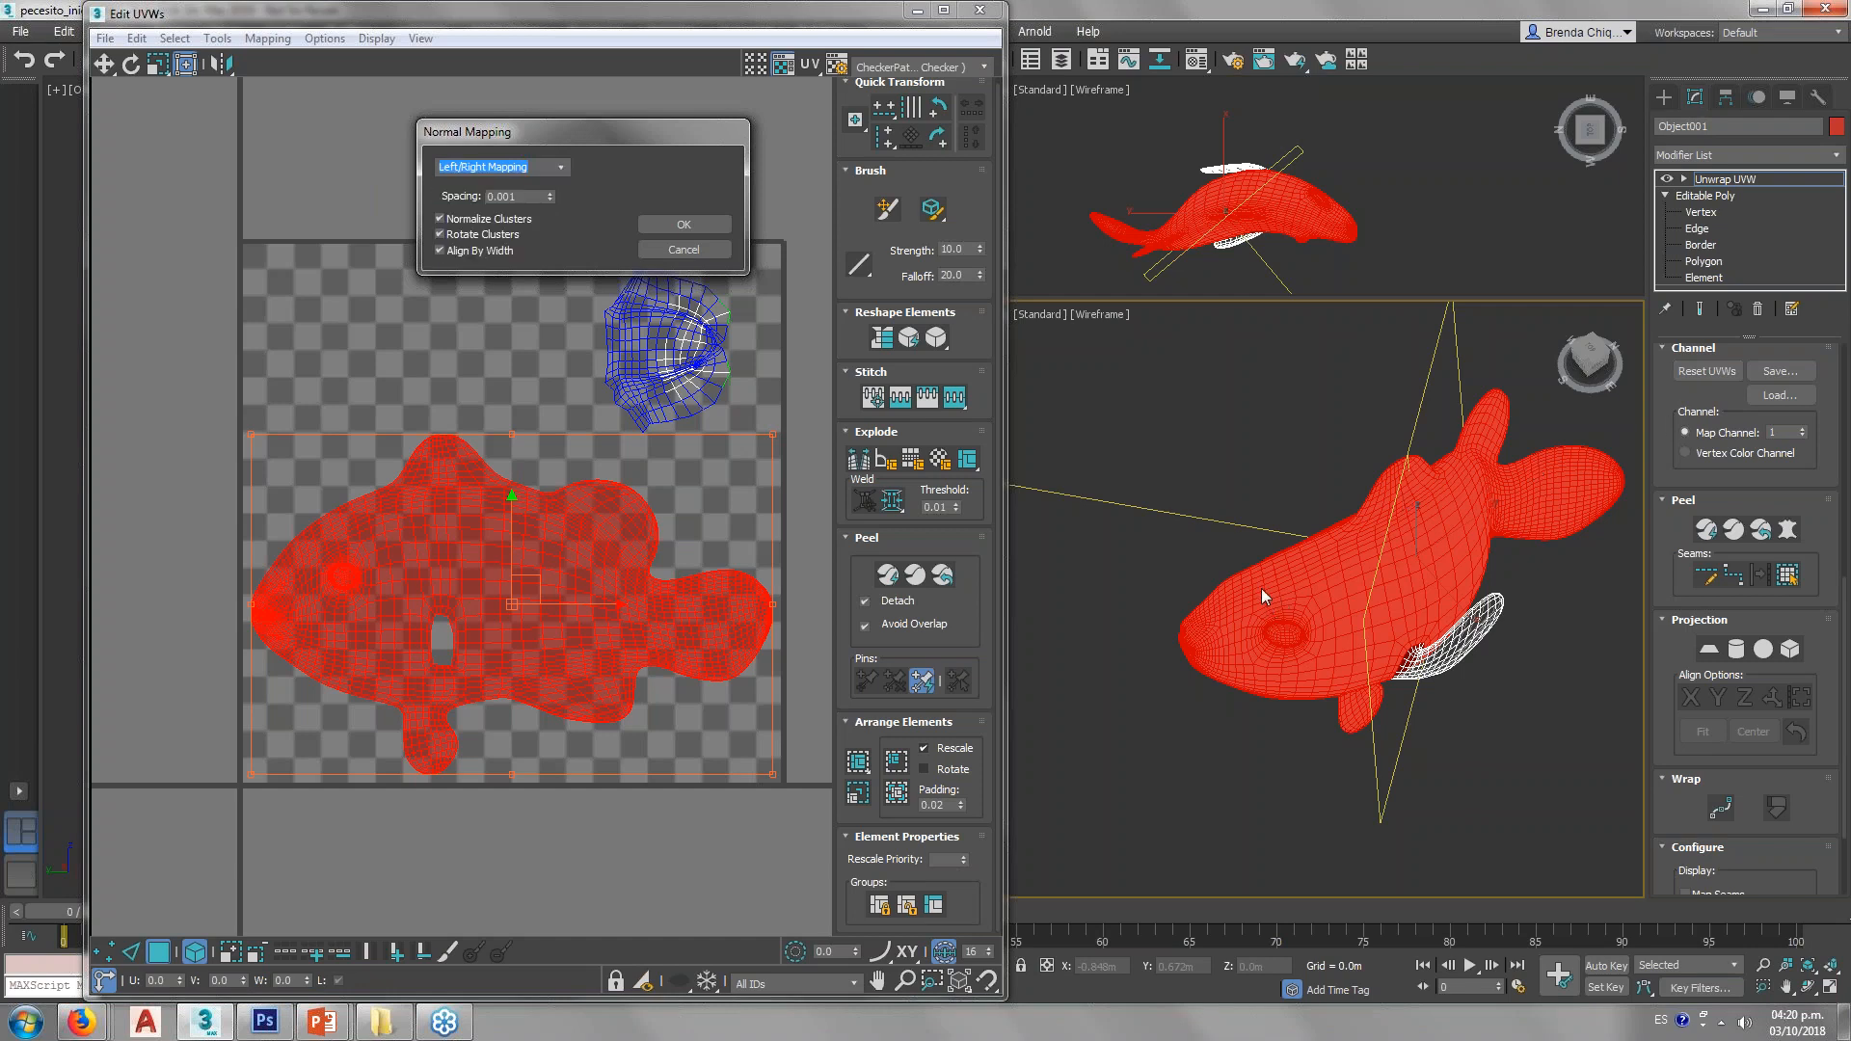
left_click(682, 226)
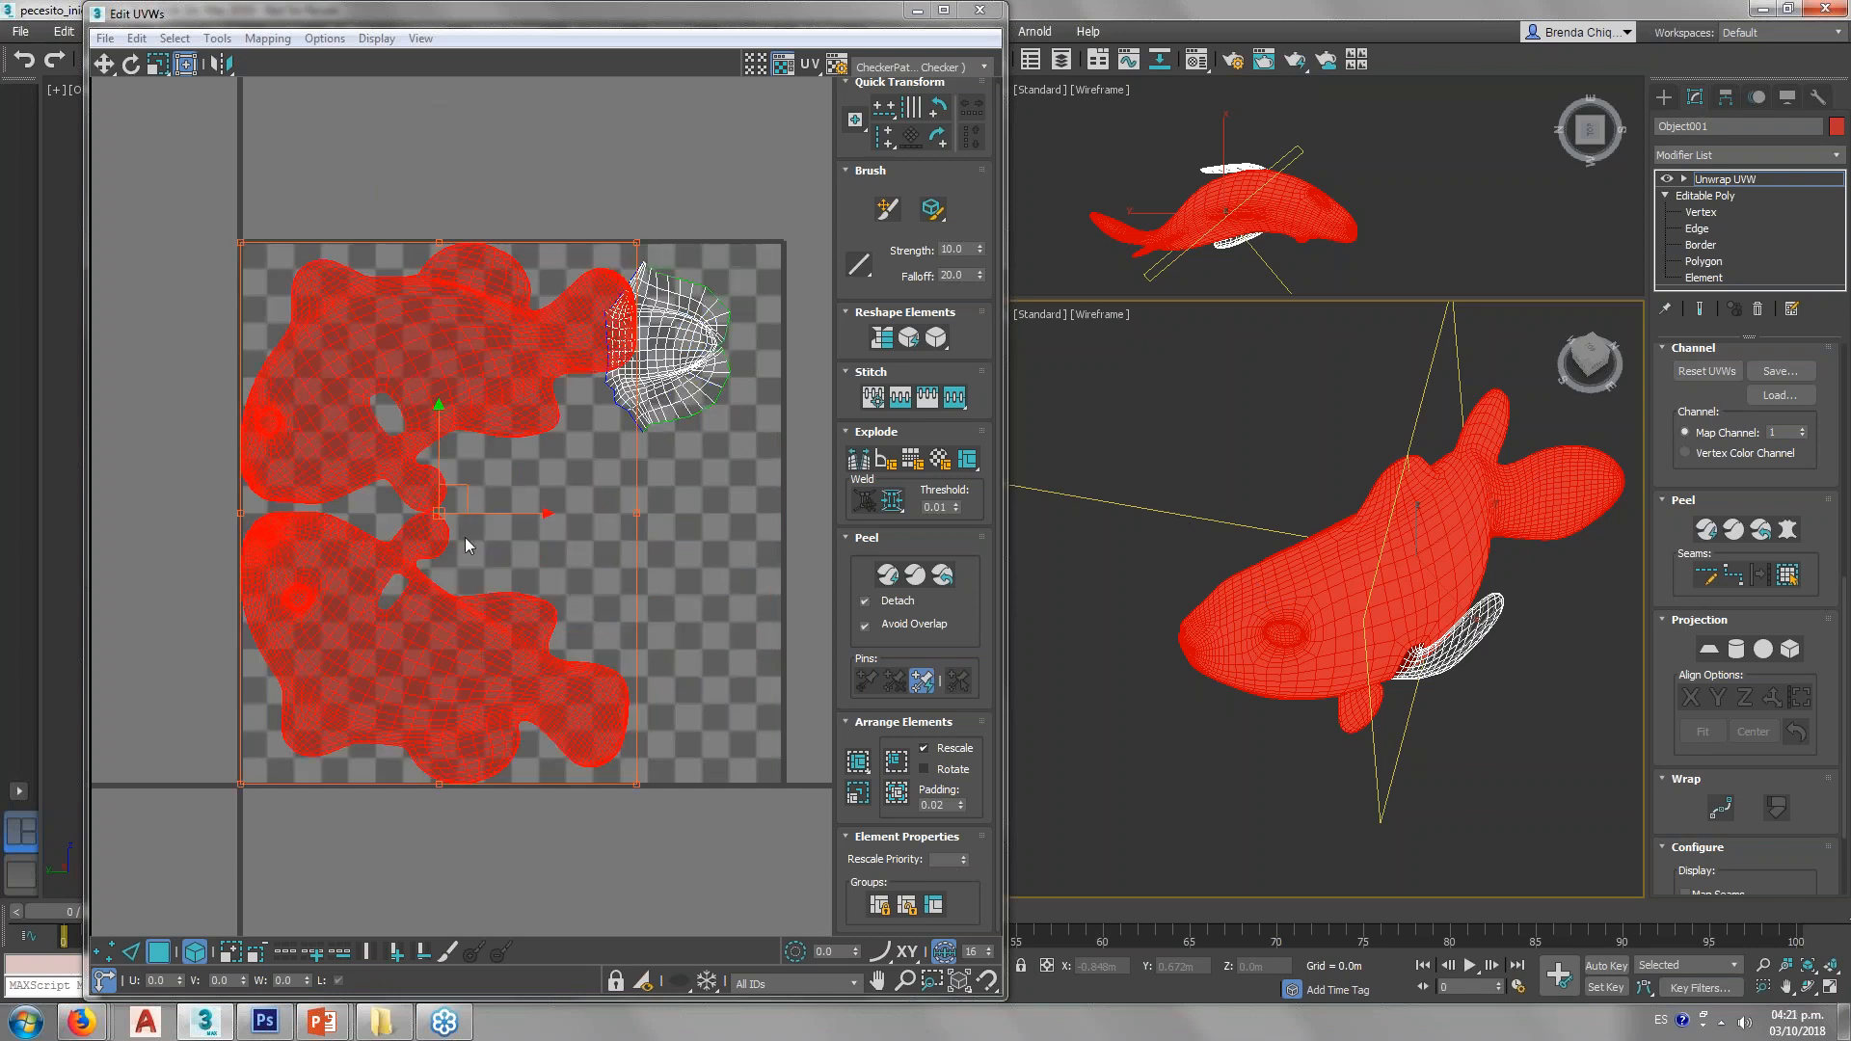
Step: Select each mapped half of the fish body in turn and check which side of the model it covers
left_click(725, 535)
left_click(424, 326)
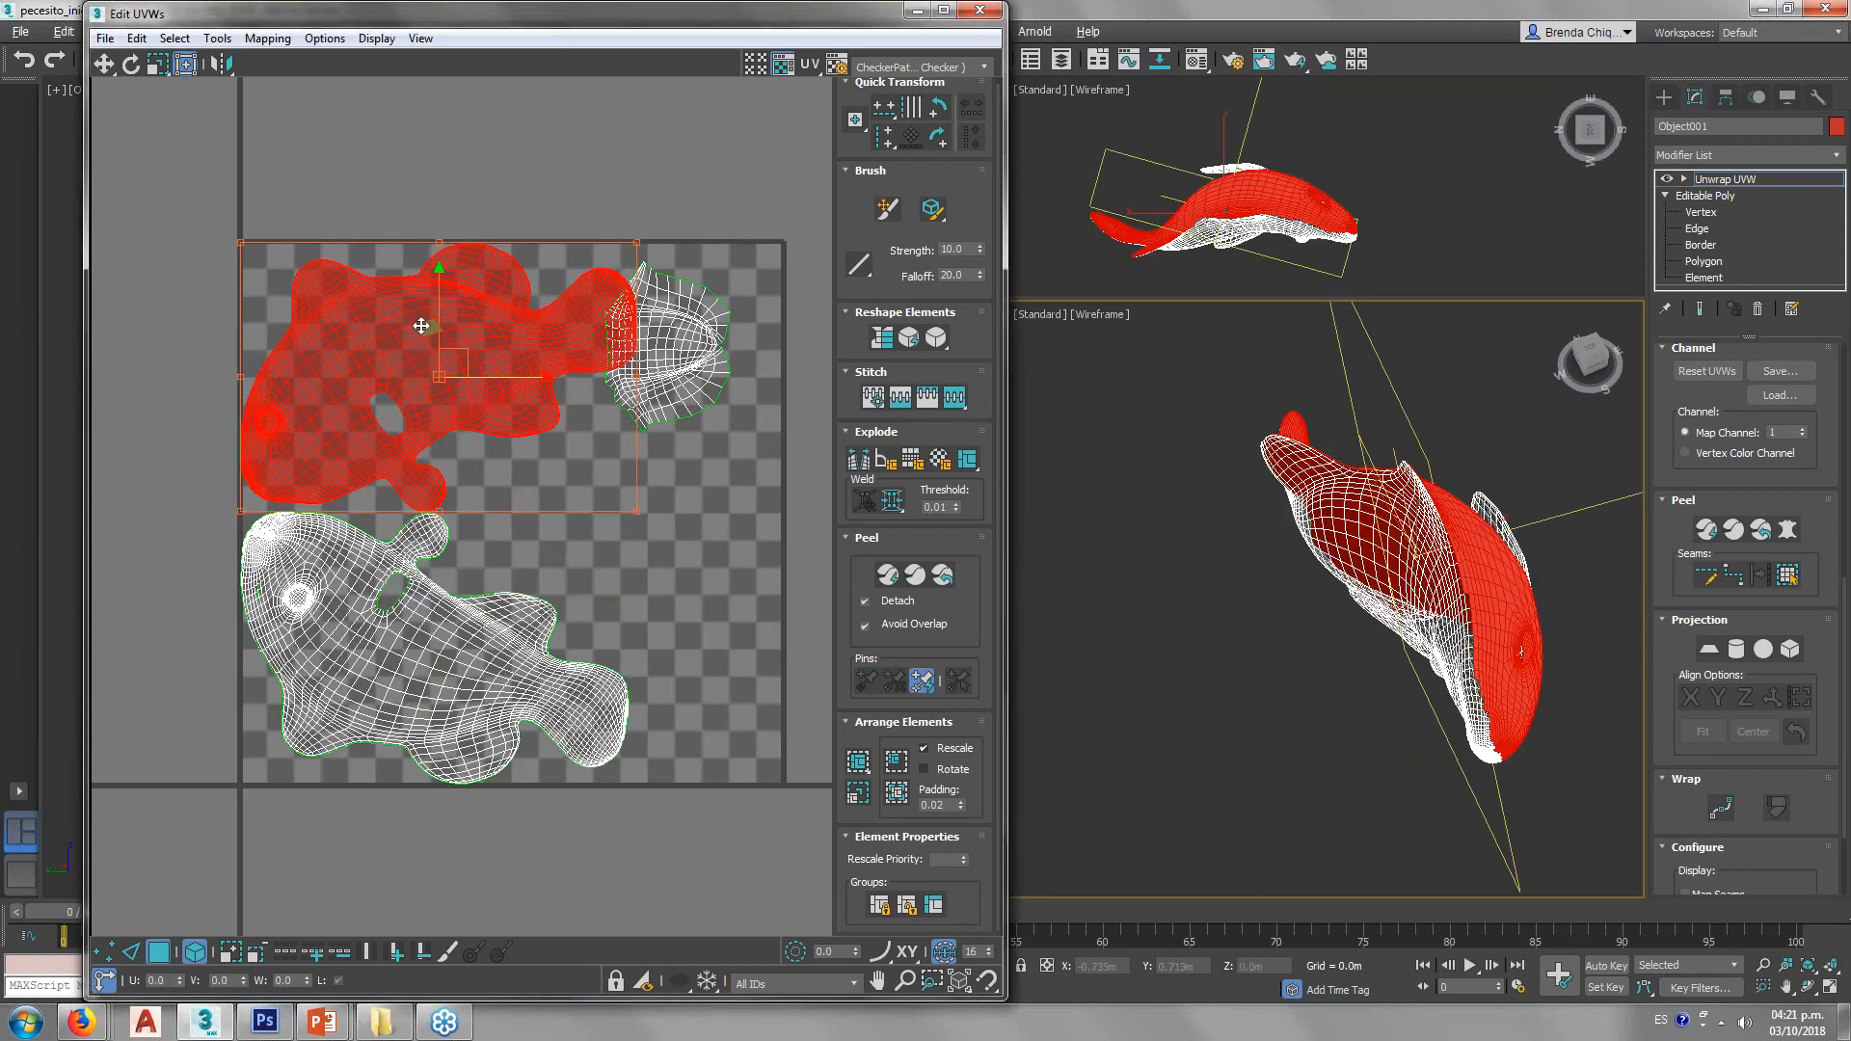
middle_click_drag(1398, 708, 1417, 660, "alt")
scroll(1220, 650, "down", 4)
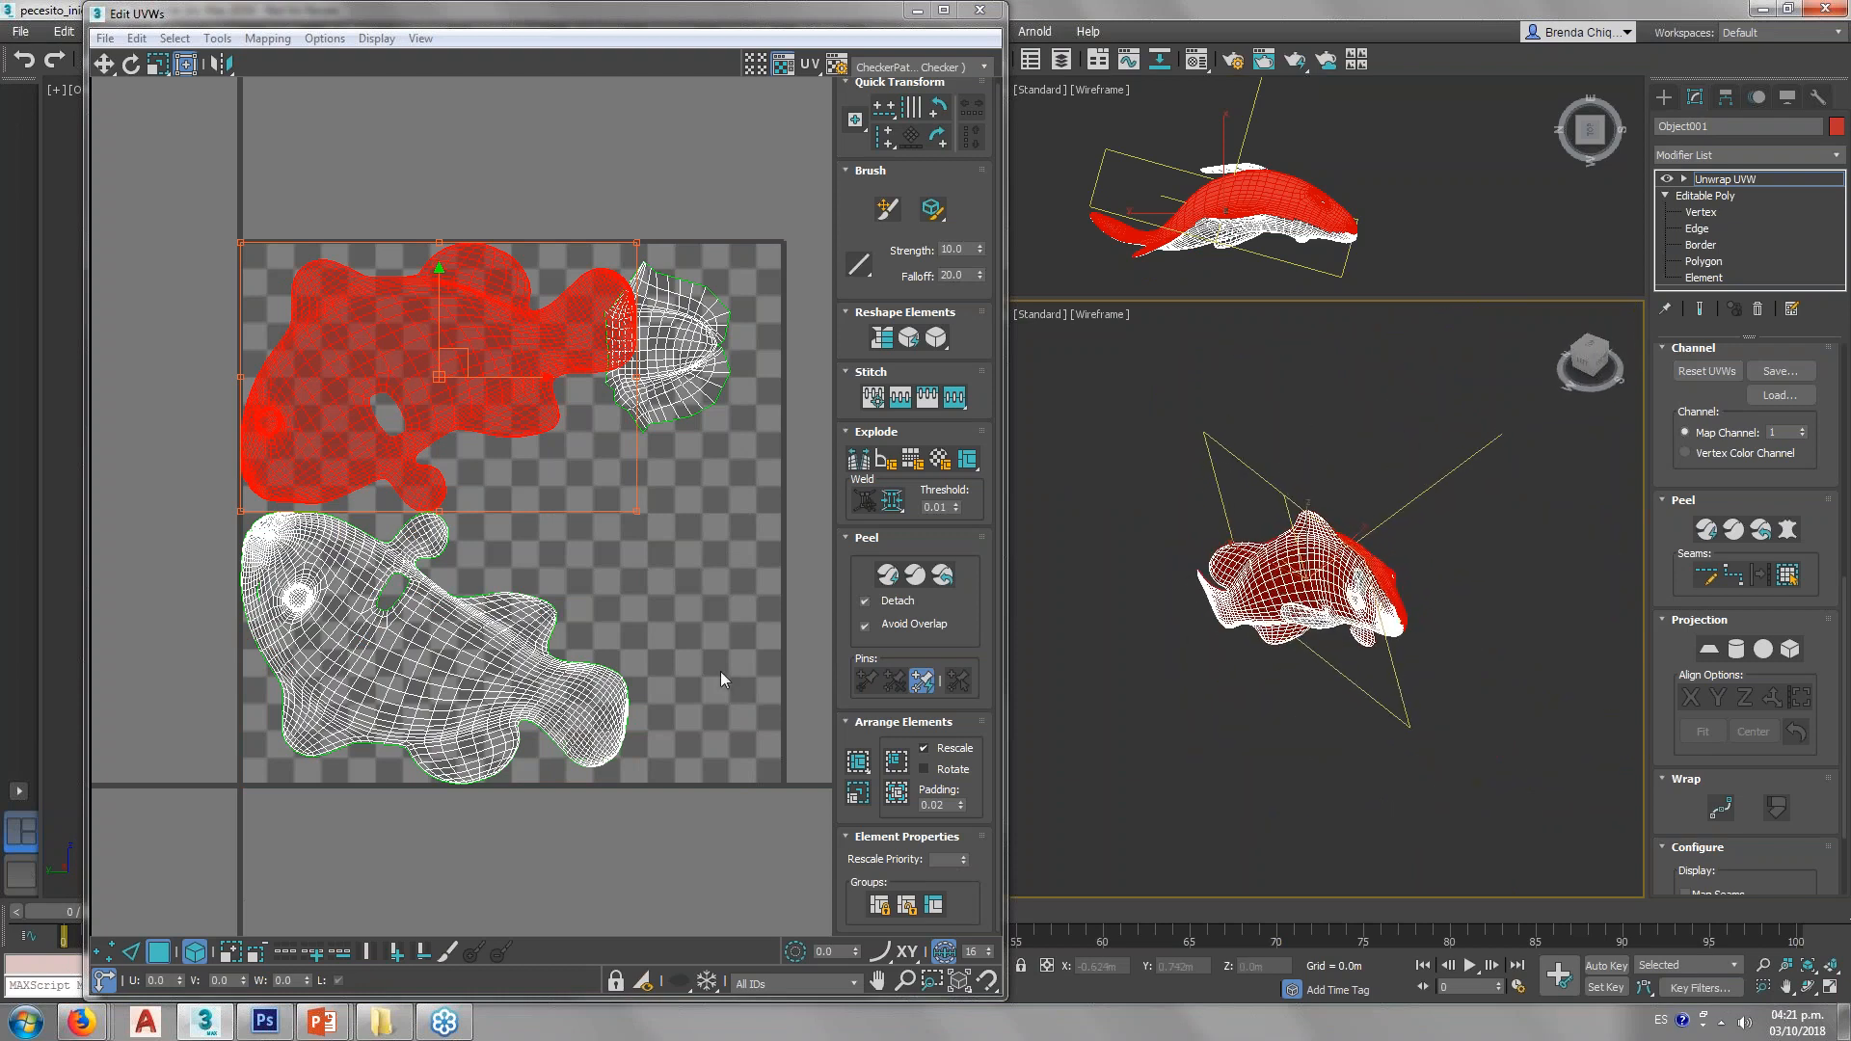
left_click(476, 630)
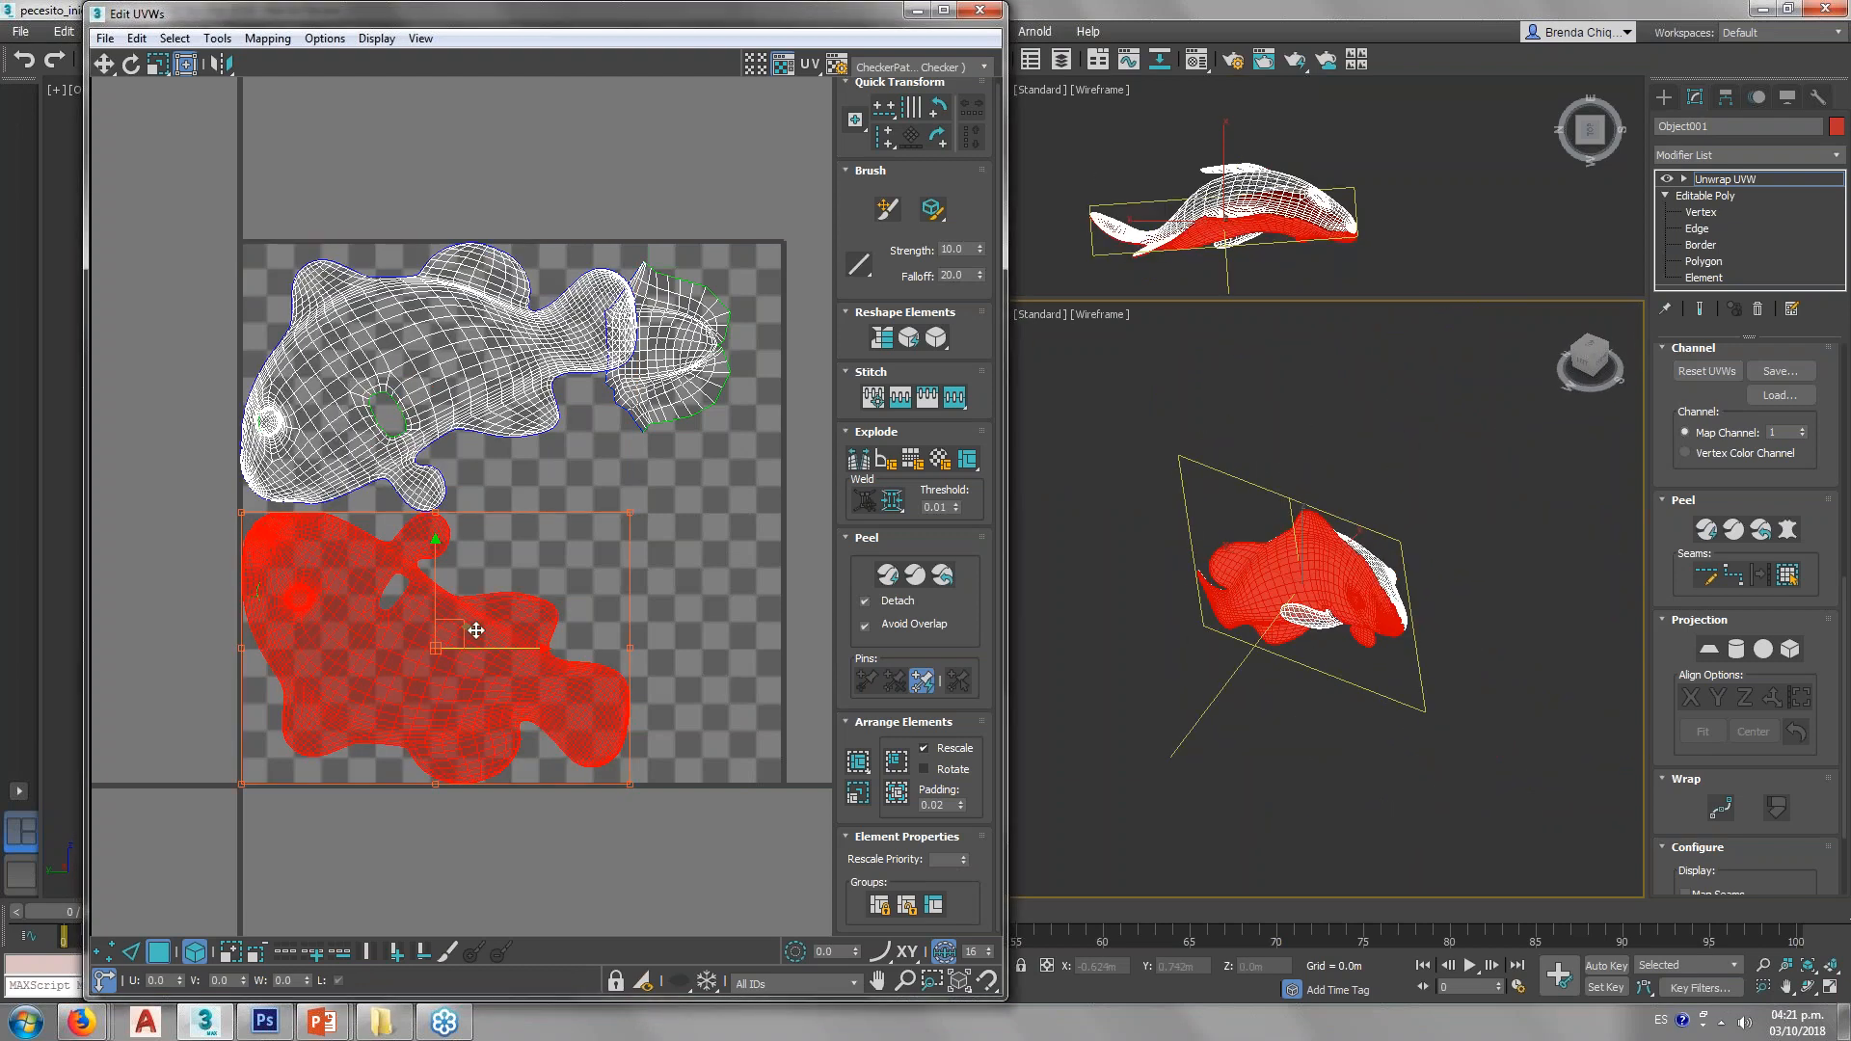
Step: Select only the side fins' UV element and move it outside the UV square, above the fish halves
left_click_drag(771, 487, 608, 253)
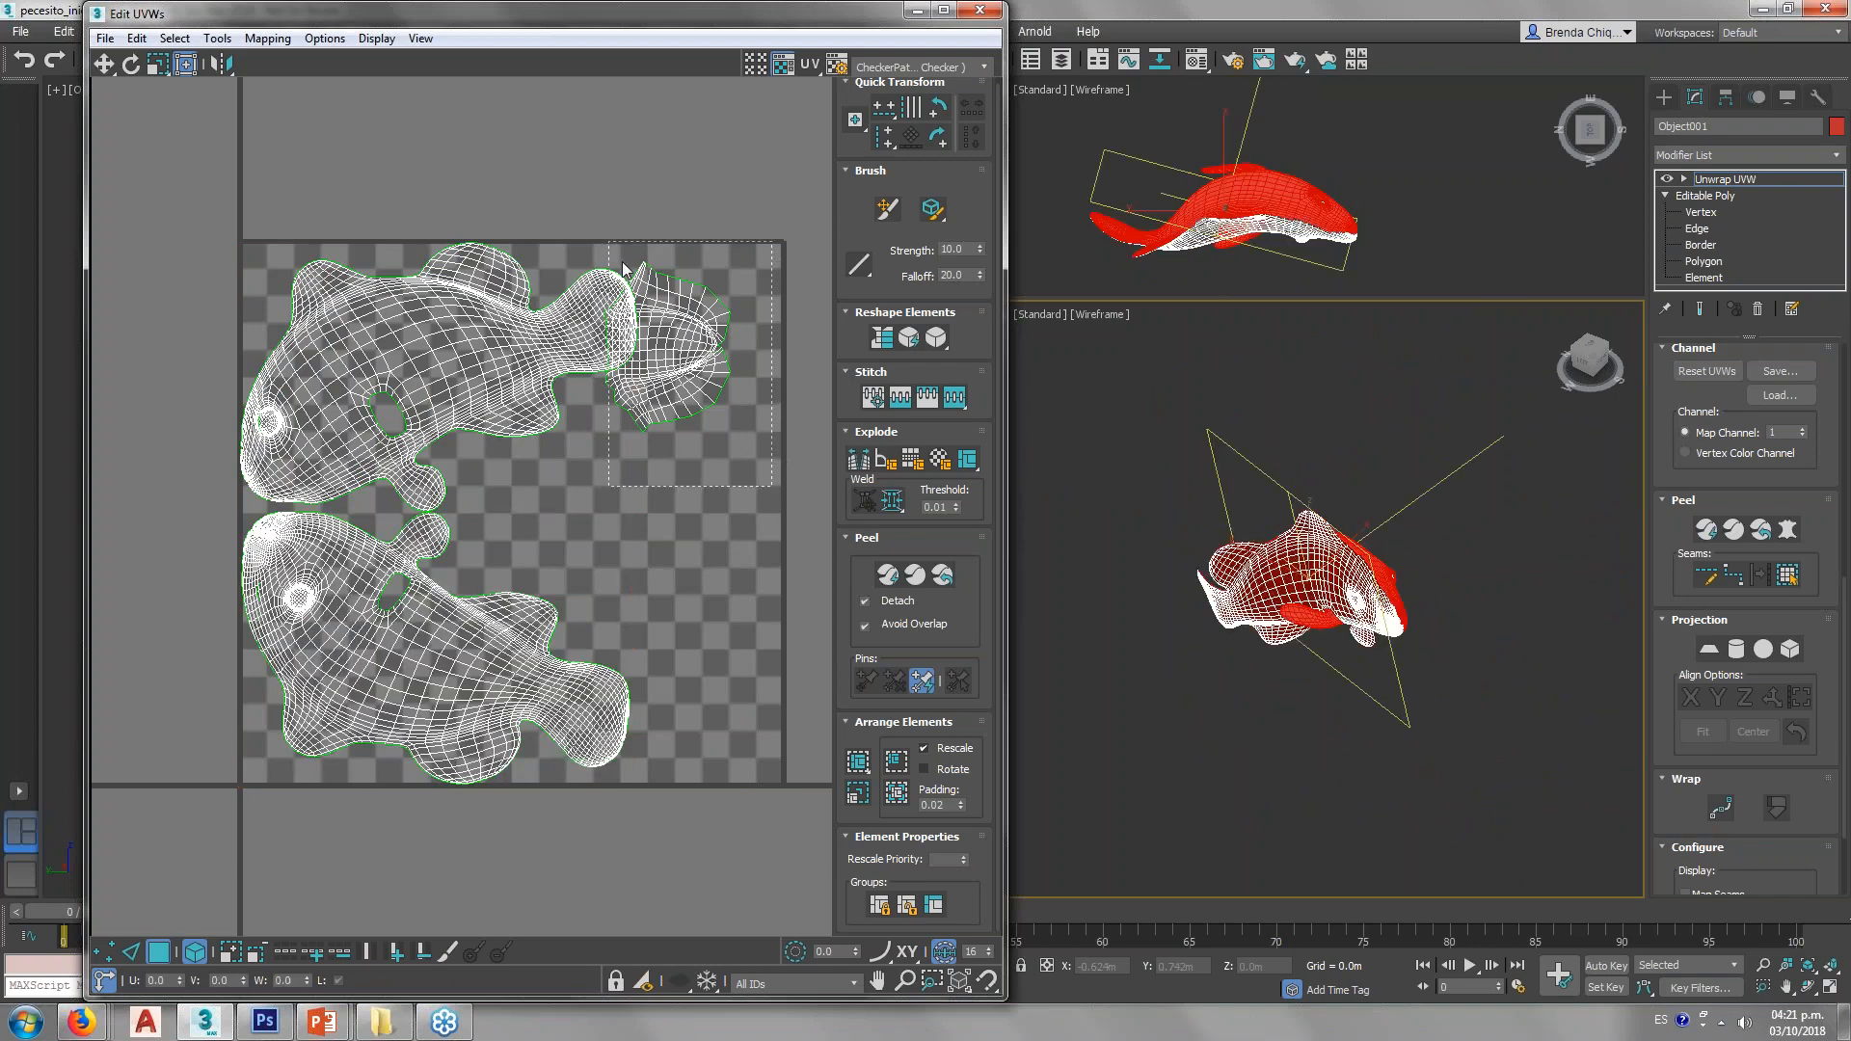
left_click(465, 345, "alt")
middle_click_drag(649, 271, 625, 492)
scroll(624, 491, "down", 3)
left_click_drag(636, 432, 667, 250)
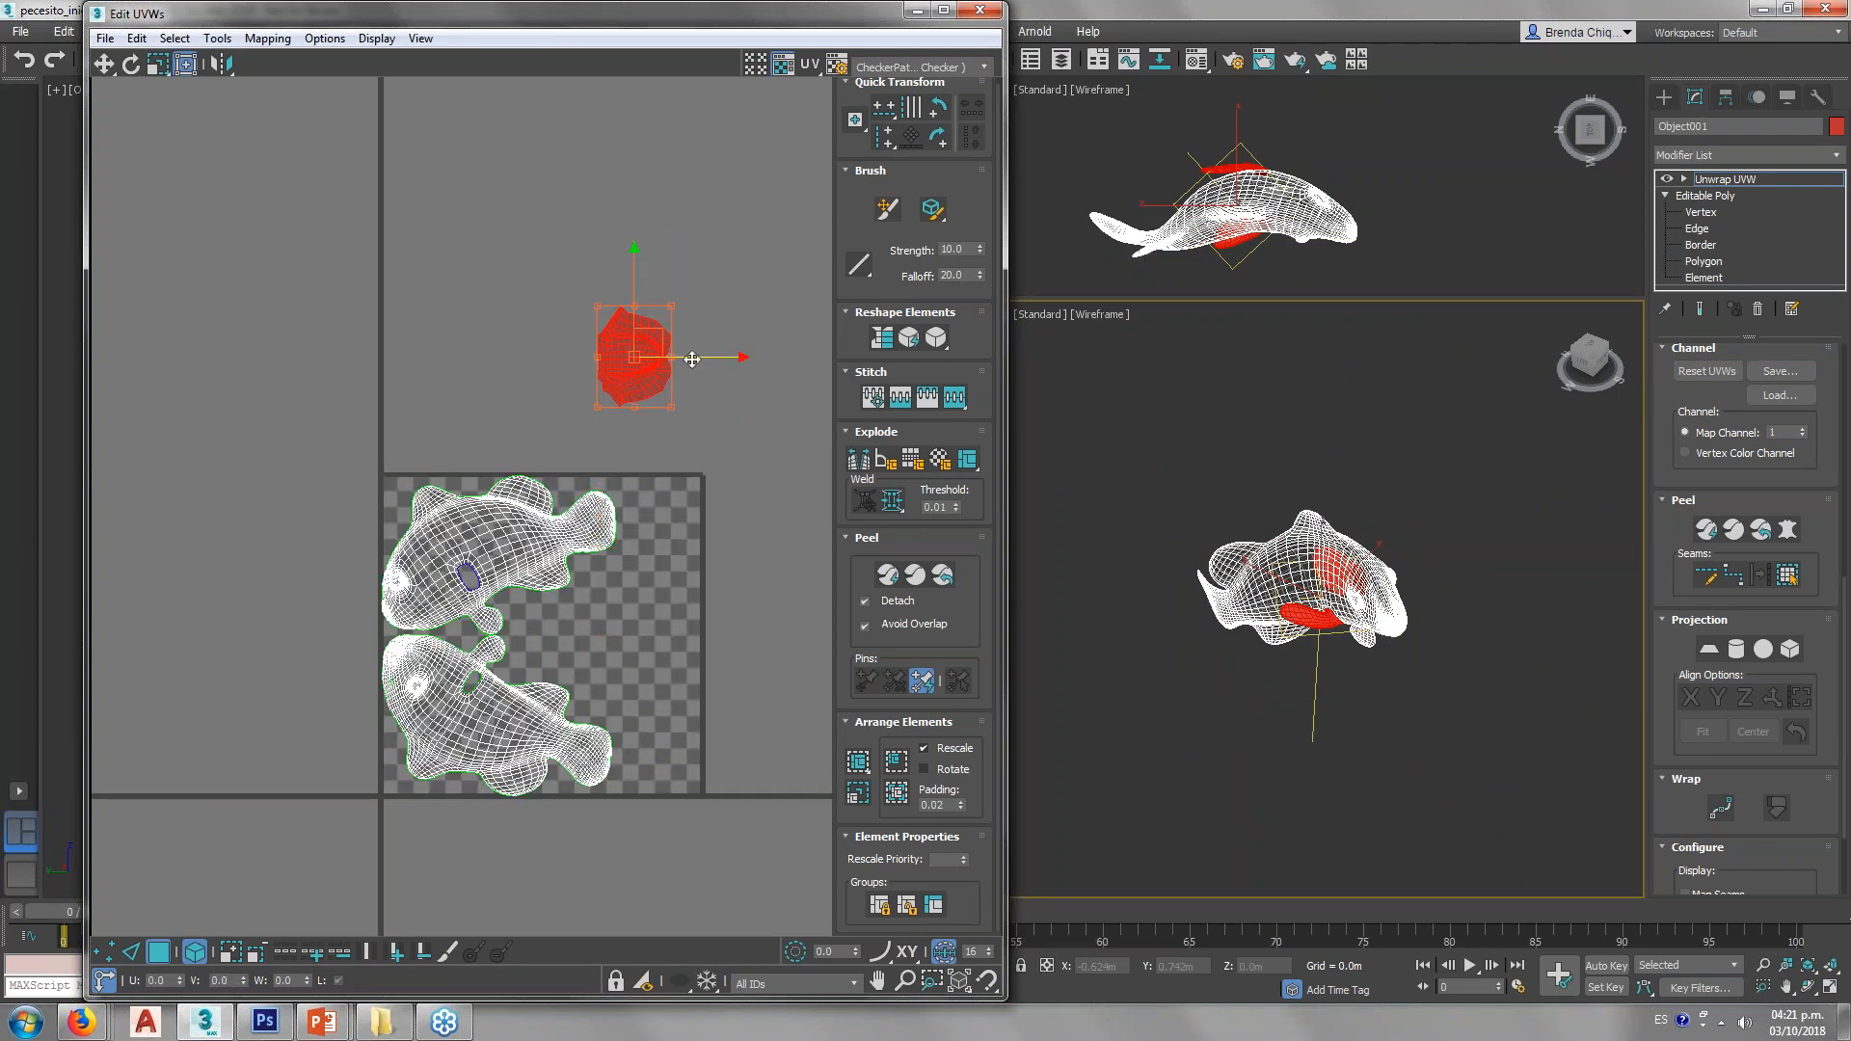
left_click_drag(740, 355, 802, 355)
Step: Shift both fish body halves horizontally toward the middle of the UV square and clear the selection
left_click(765, 576)
left_click(481, 552)
left_click_drag(574, 638, 630, 636)
left_click(777, 604)
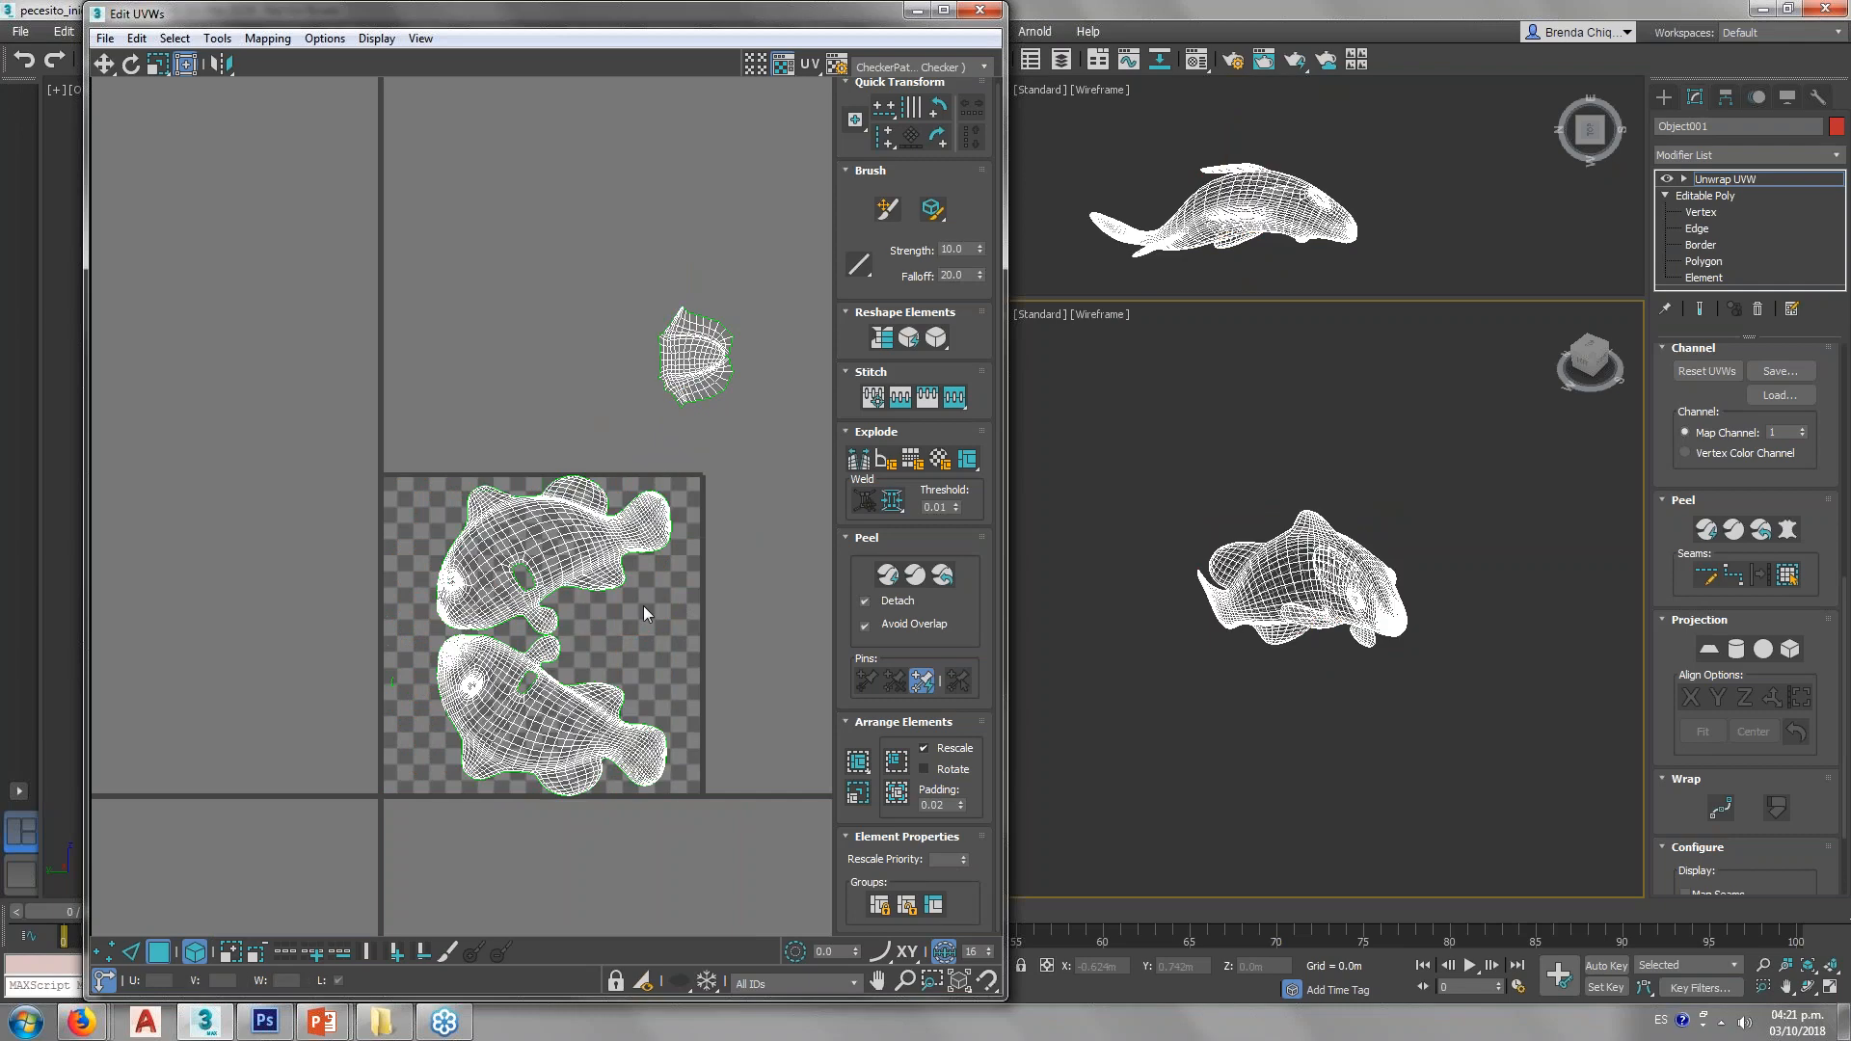
Step: Compare the two body halves' UV elements by selecting each one in turn, and clear the selection
scroll(501, 590, "up", 4)
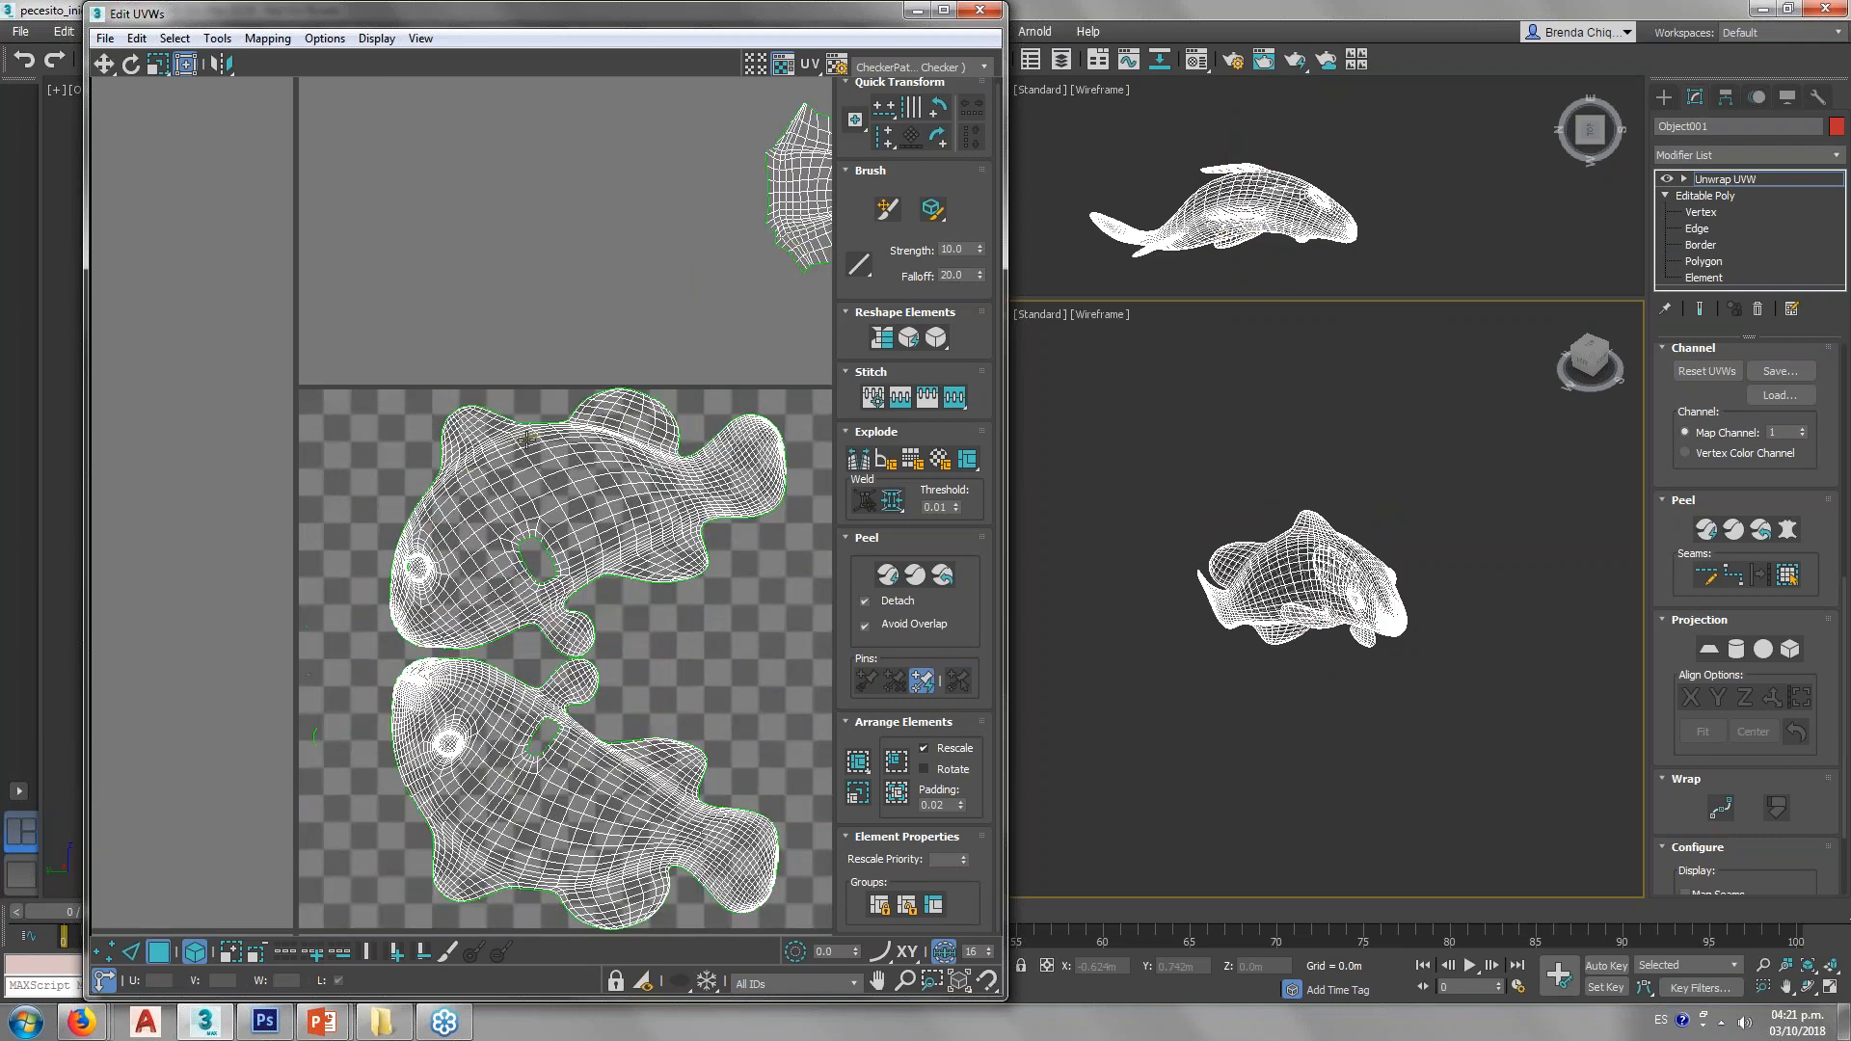
left_click(498, 508)
left_click(559, 781)
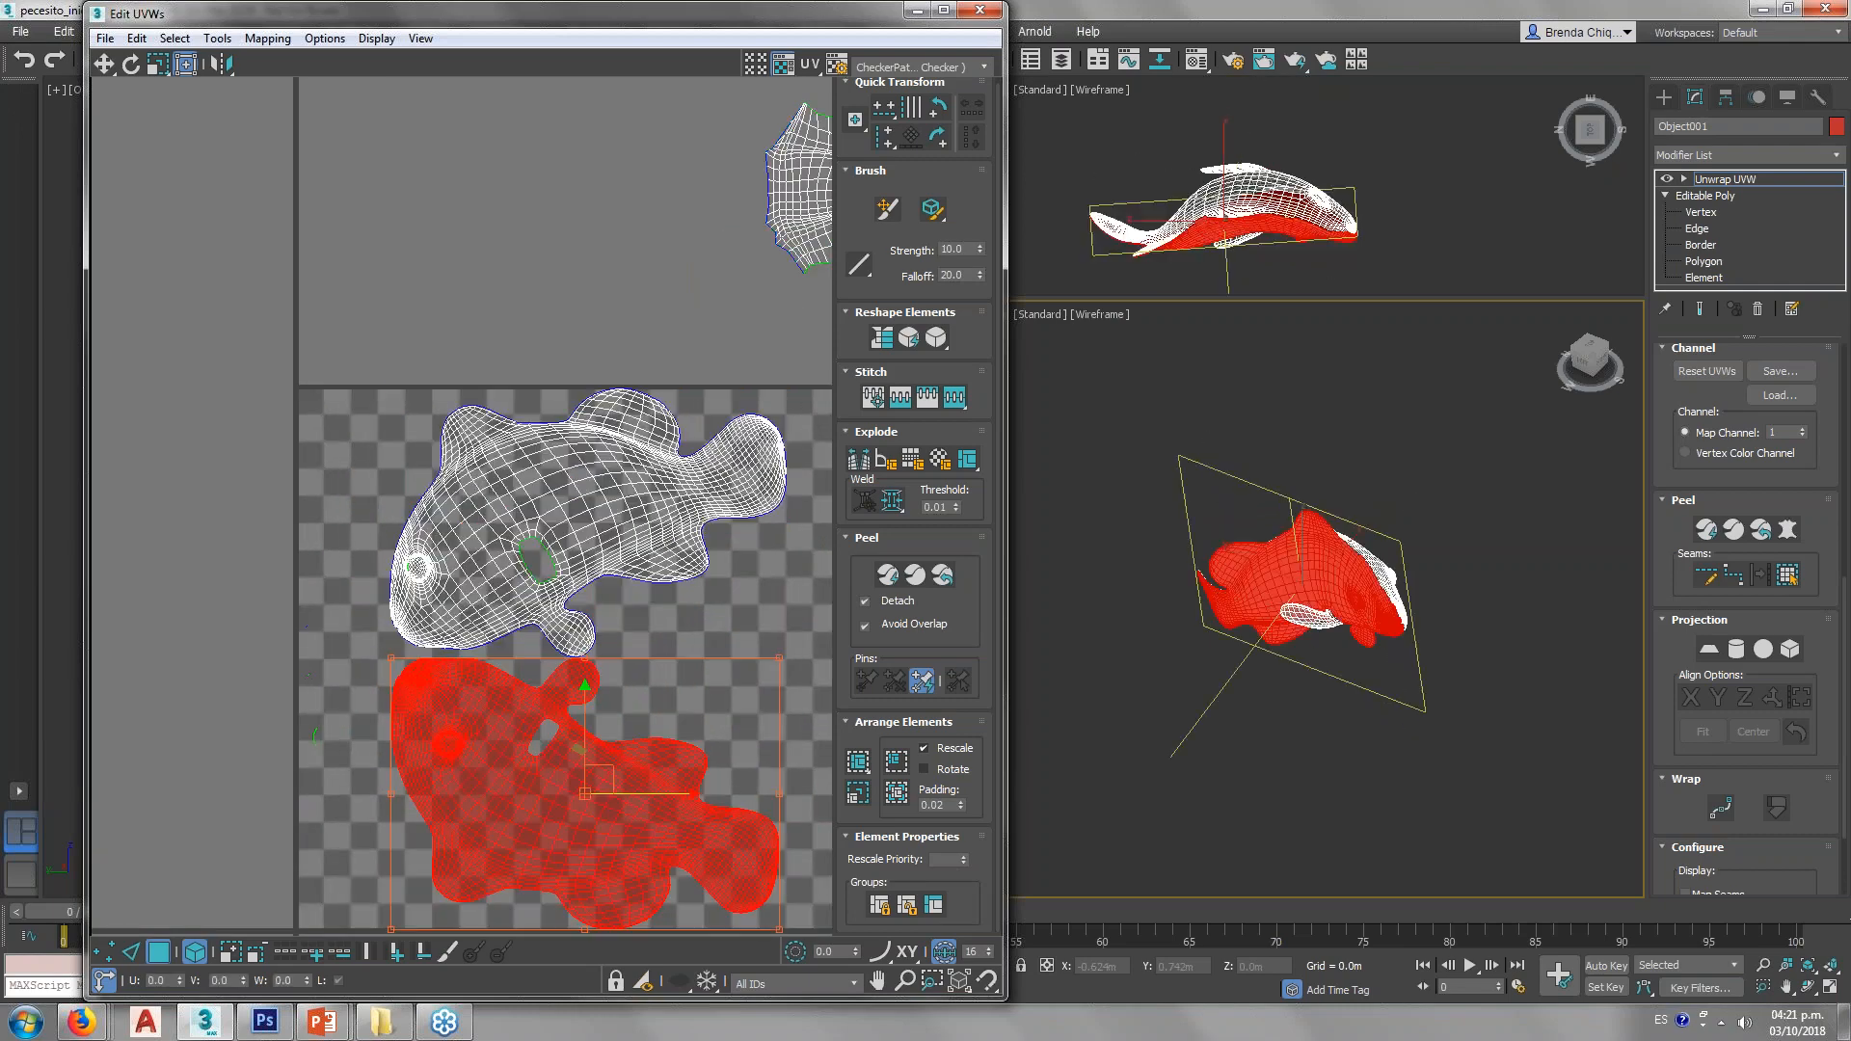
left_click(715, 606)
left_click(567, 493)
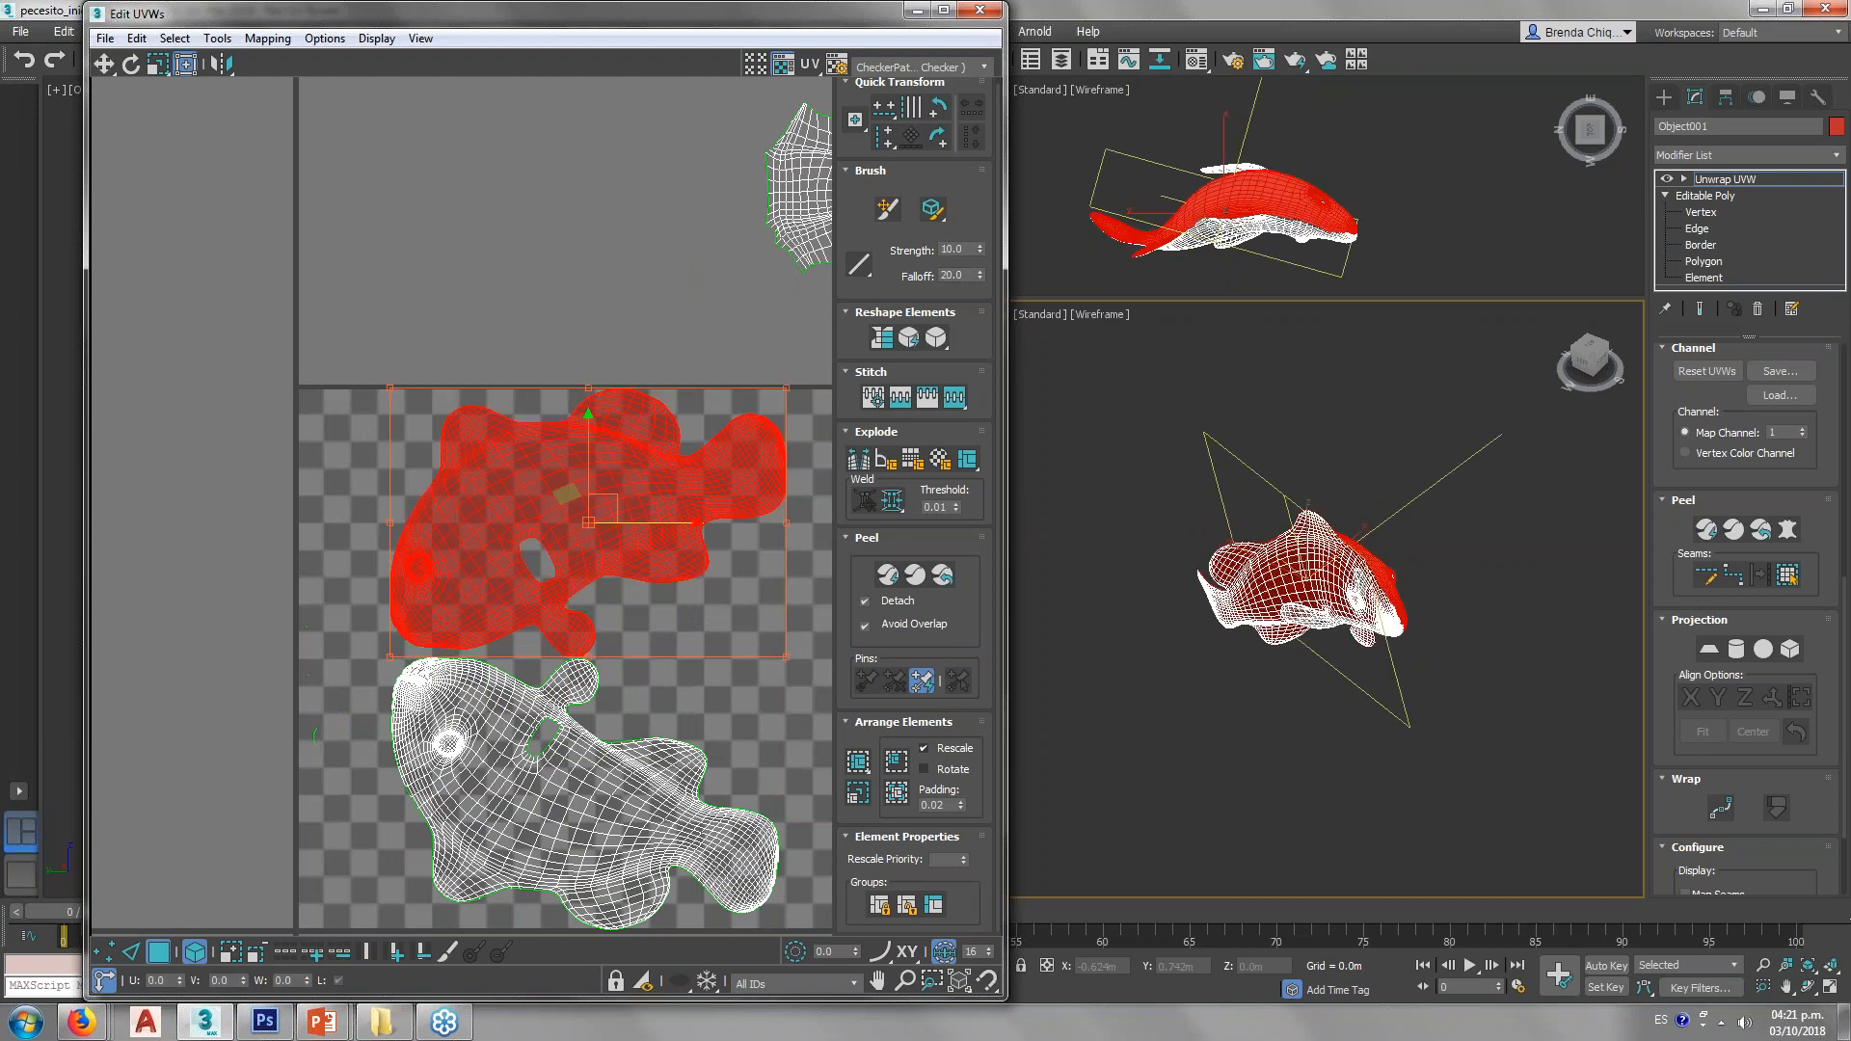
left_click(663, 205)
Step: Display the UV_Checker.png texture checker on the UVs and view the fish from the side in default shading
left_click(910, 68)
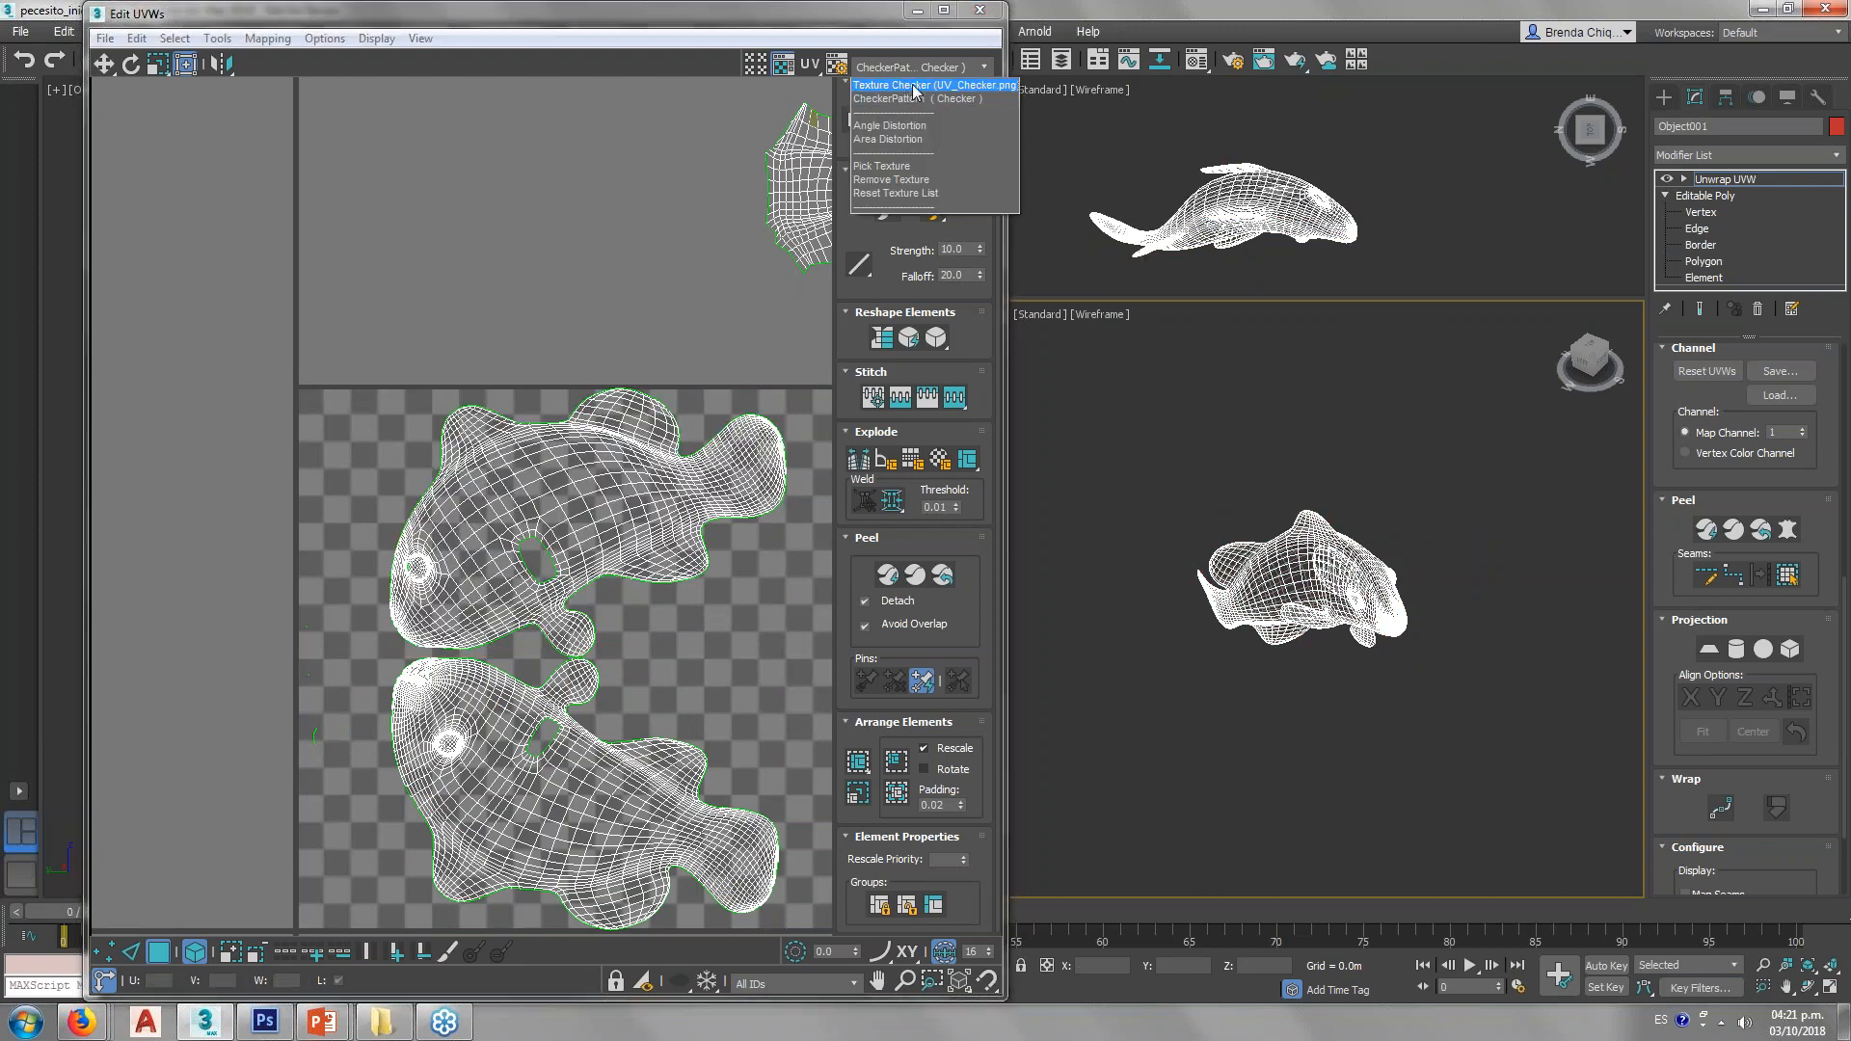
left_click(914, 86)
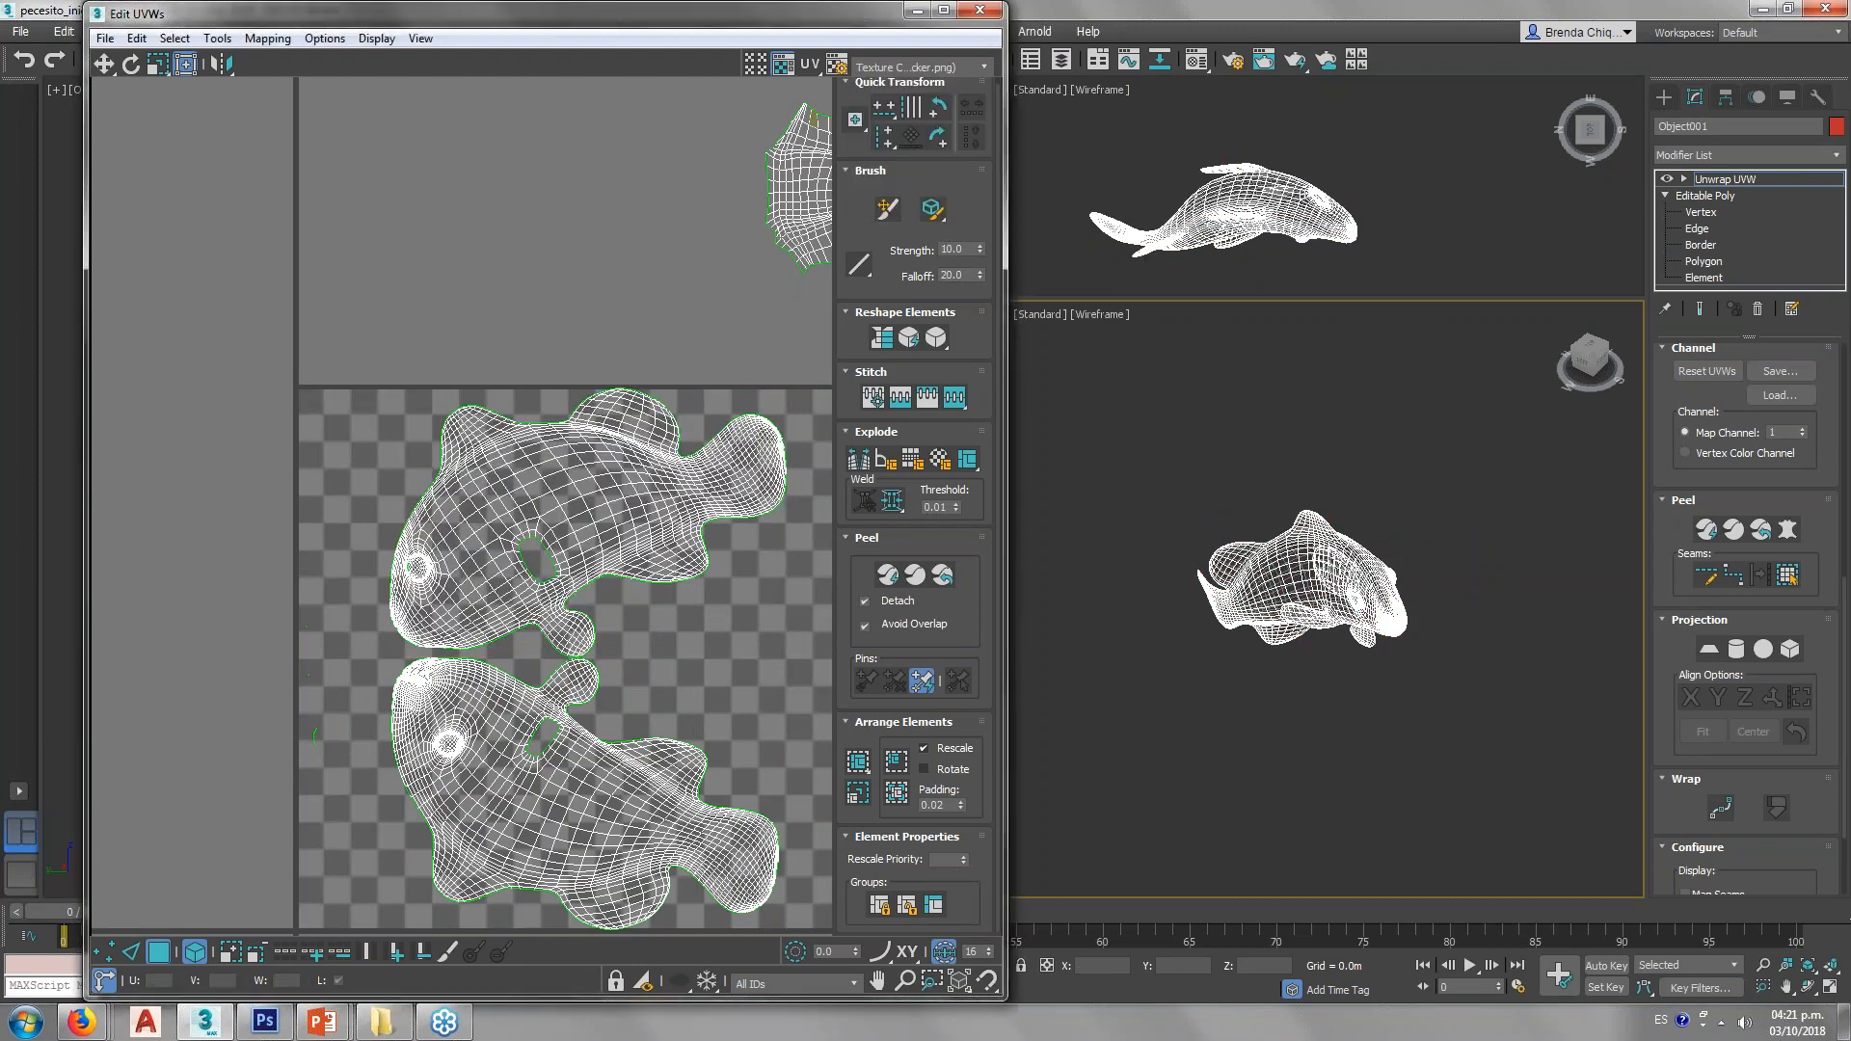
key("F3")
middle_click_drag(1438, 536, 1388, 551, "alt")
scroll(1388, 551, "up", 5)
scroll(1226, 641, "down", 2)
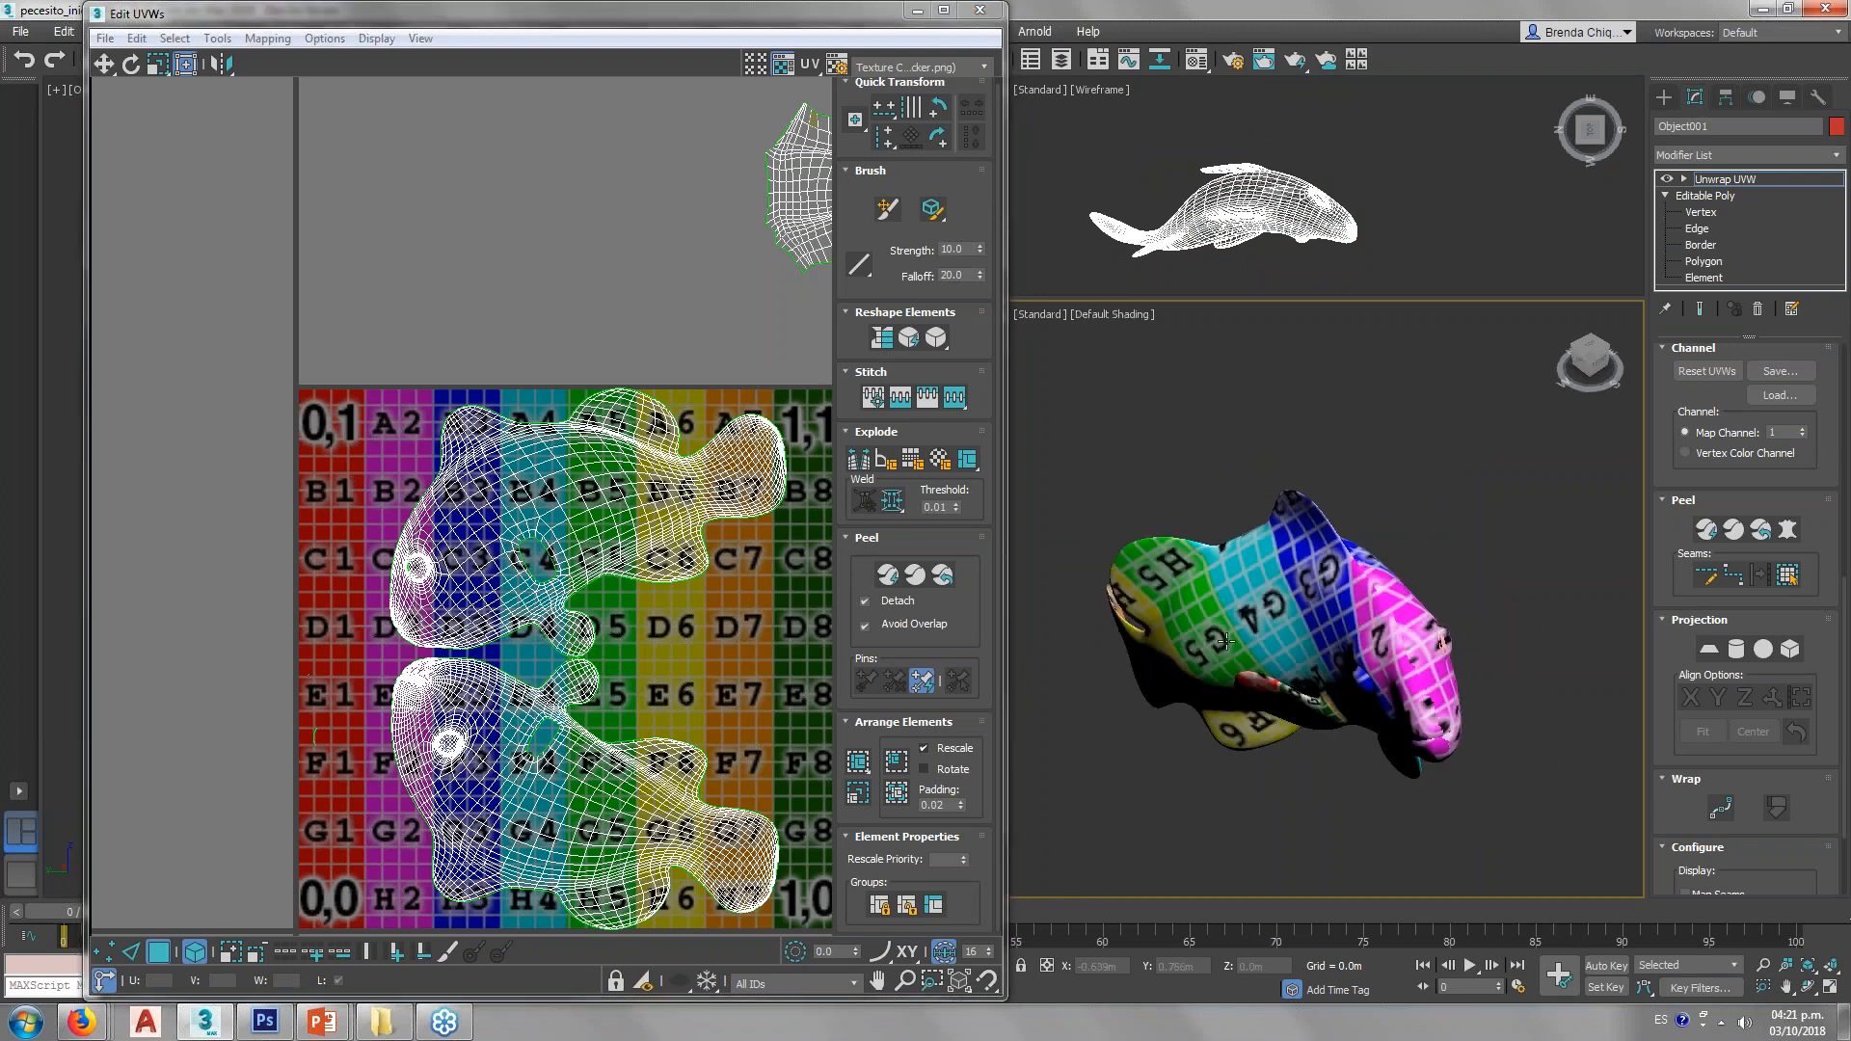
middle_click_drag(1225, 641, 1335, 586, "alt")
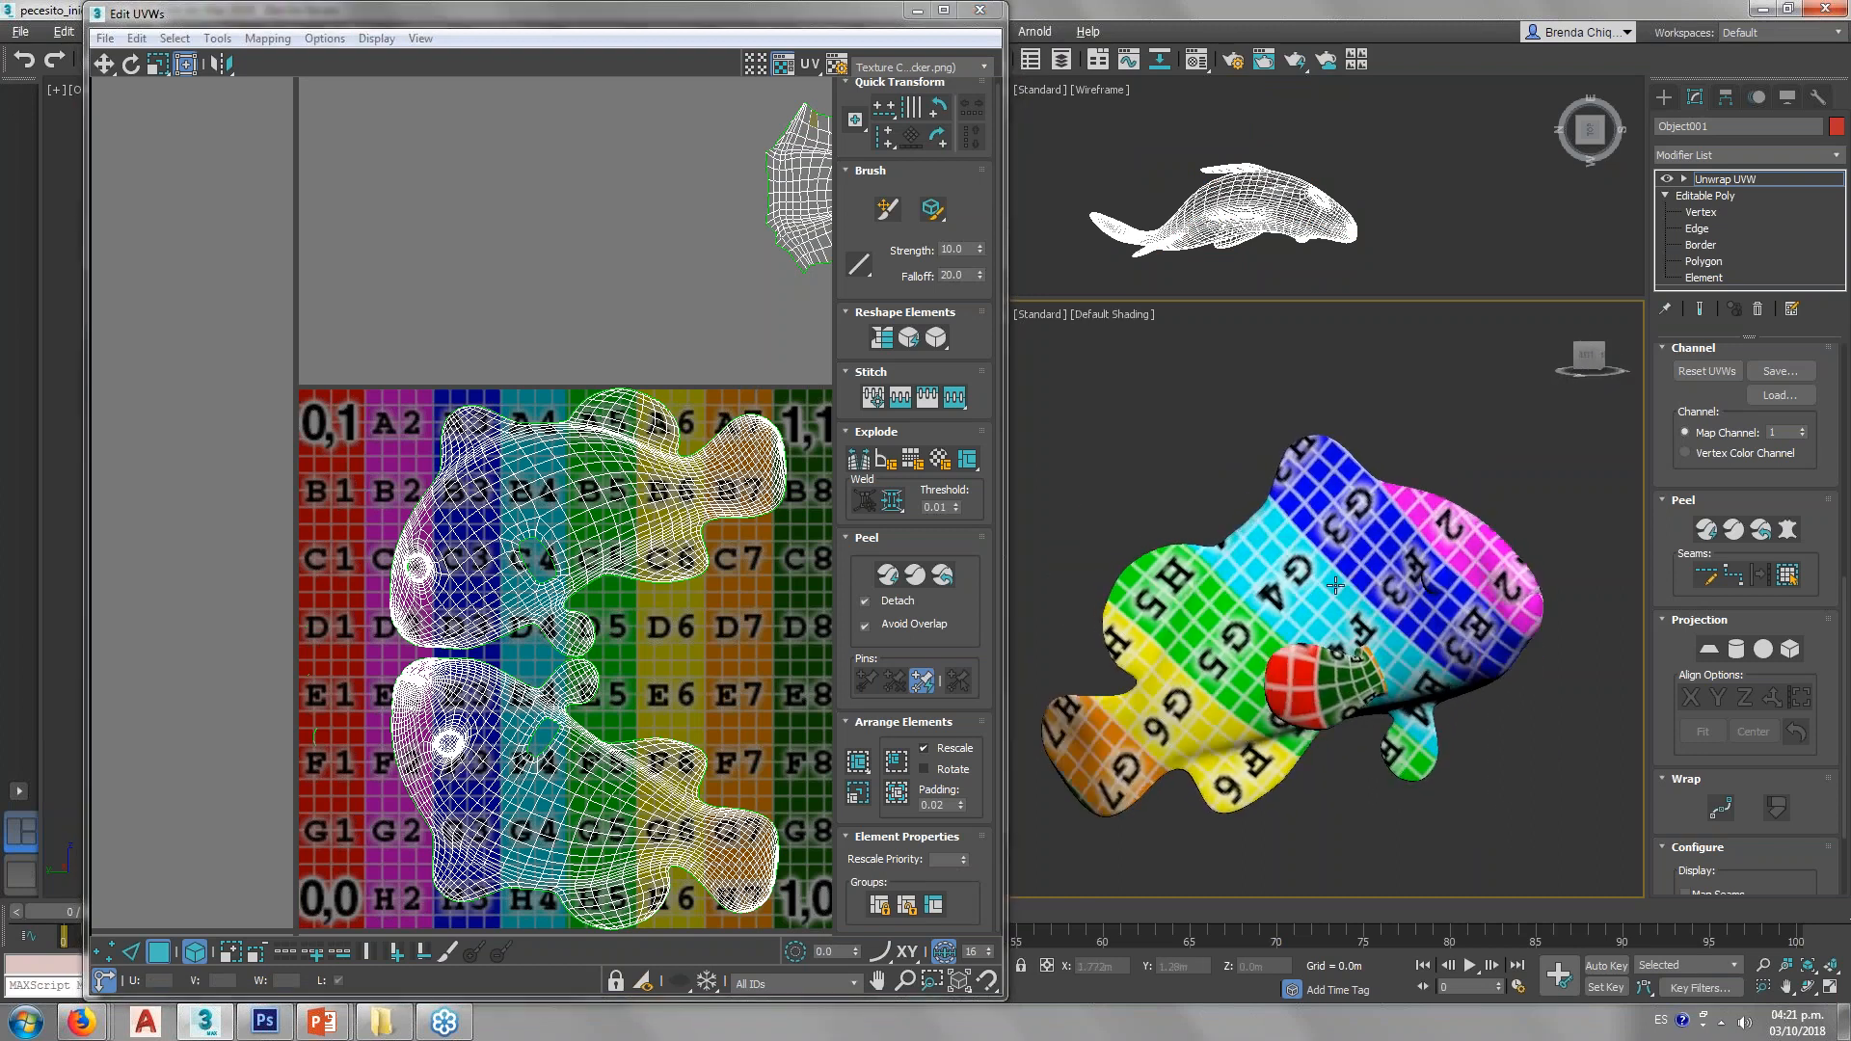
Step: Switch the displayed texture back to CheckerPattern (Checker) and view the fish from its head
left_click(916, 67)
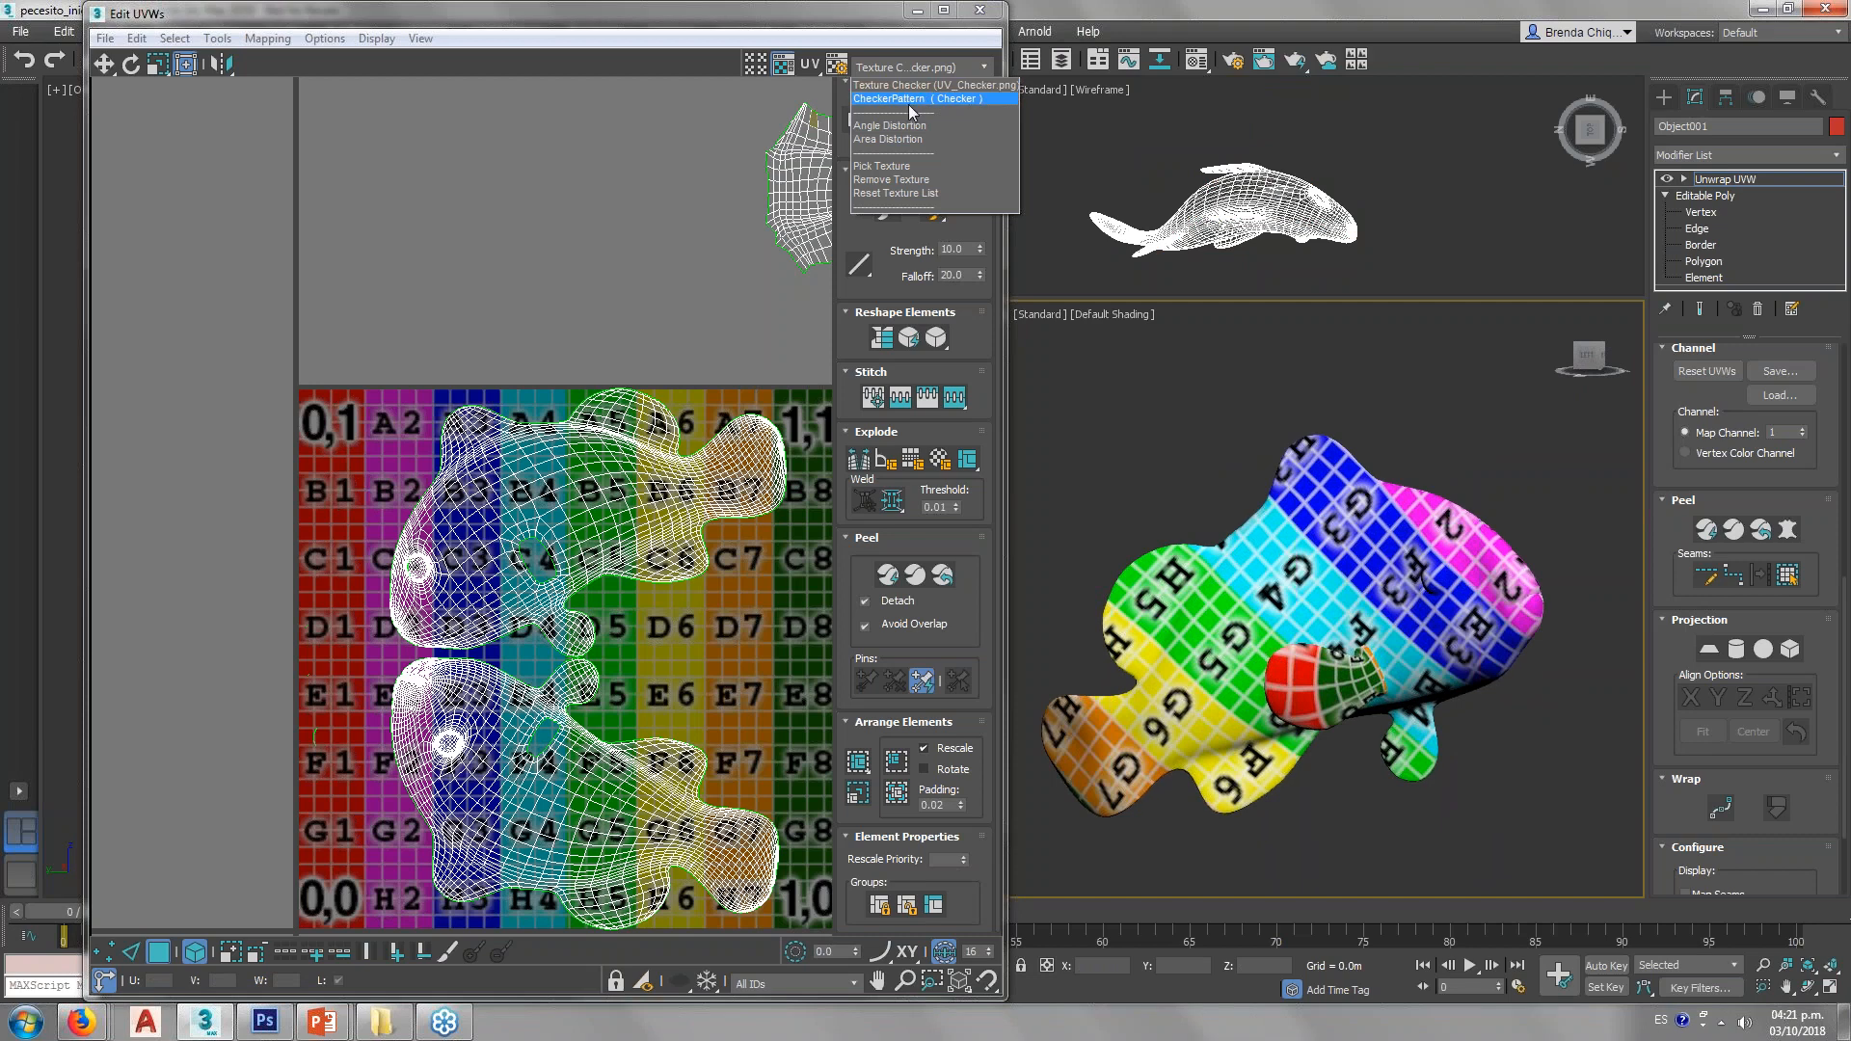
left_click(910, 100)
middle_click_drag(1375, 580, 1196, 654, "alt")
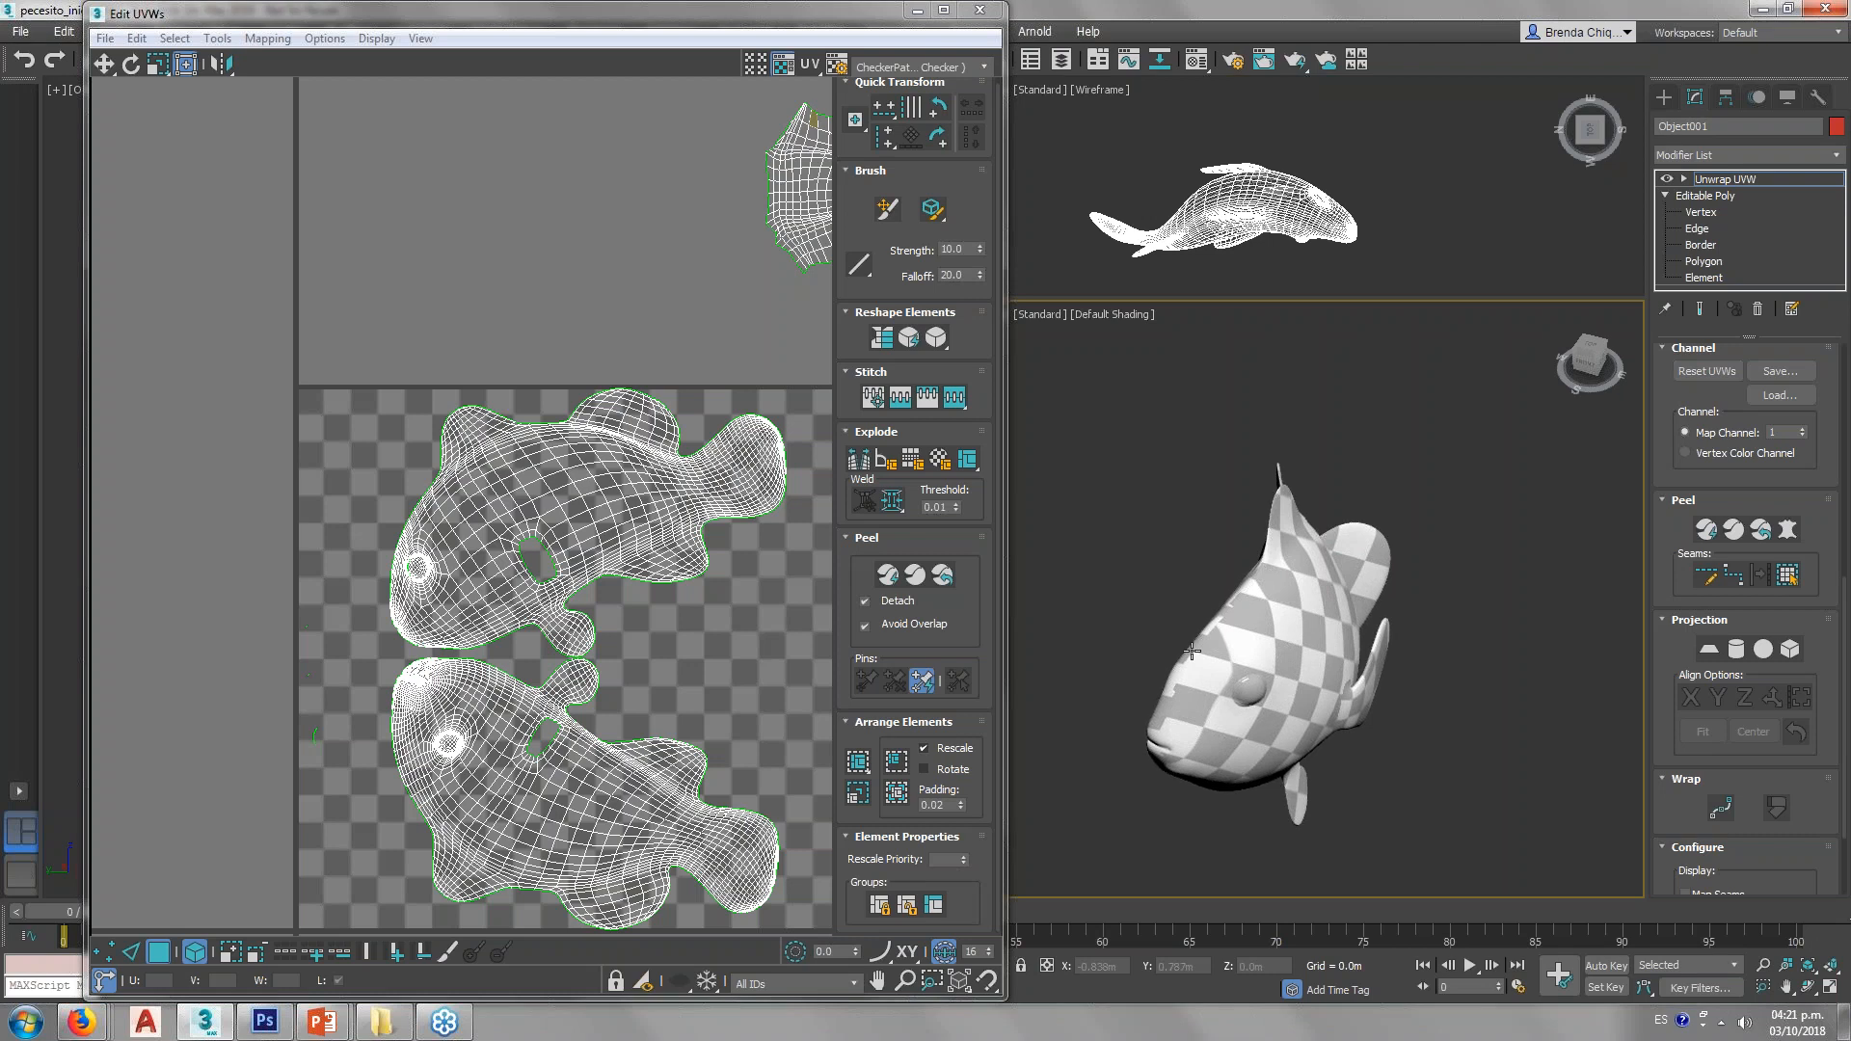
Step: Open the Material Editor, sample the fish's UnwrapChecker material into the first slot and expand its maps
left_click(1190, 67)
left_click(691, 416)
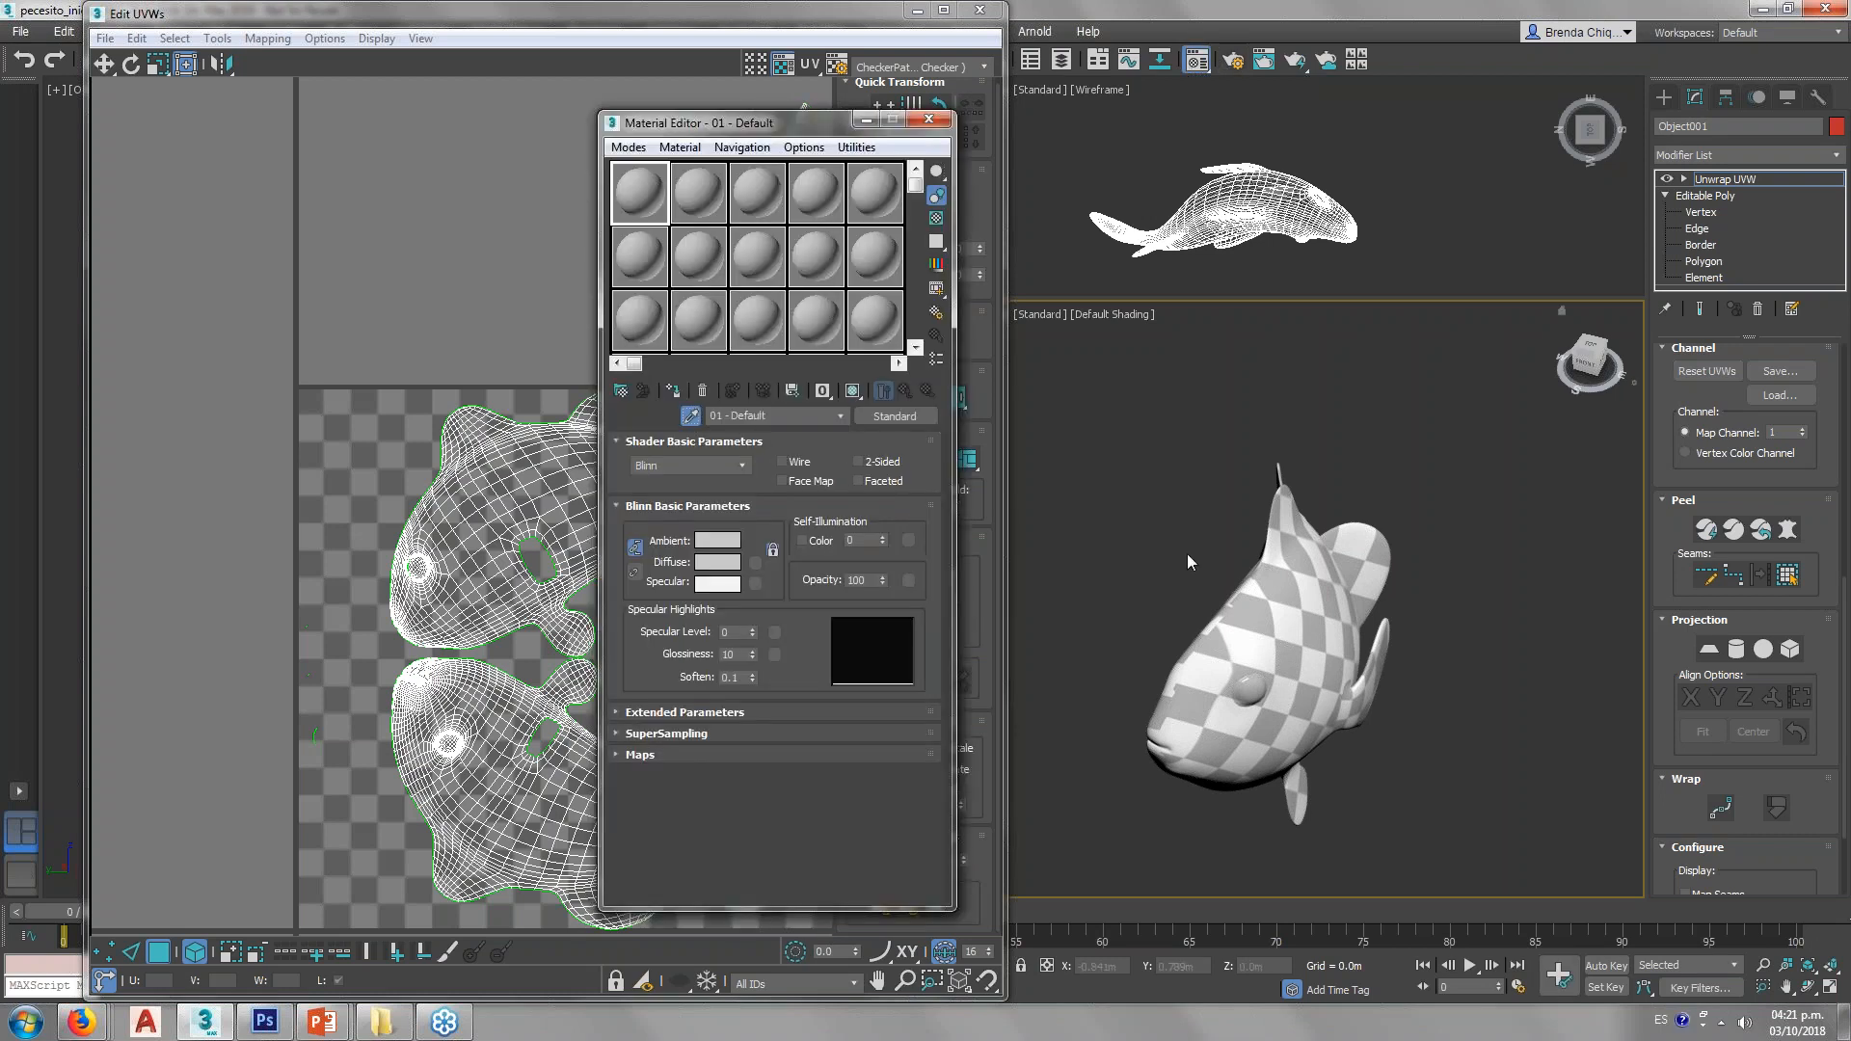
left_click(1283, 617)
left_click(622, 758)
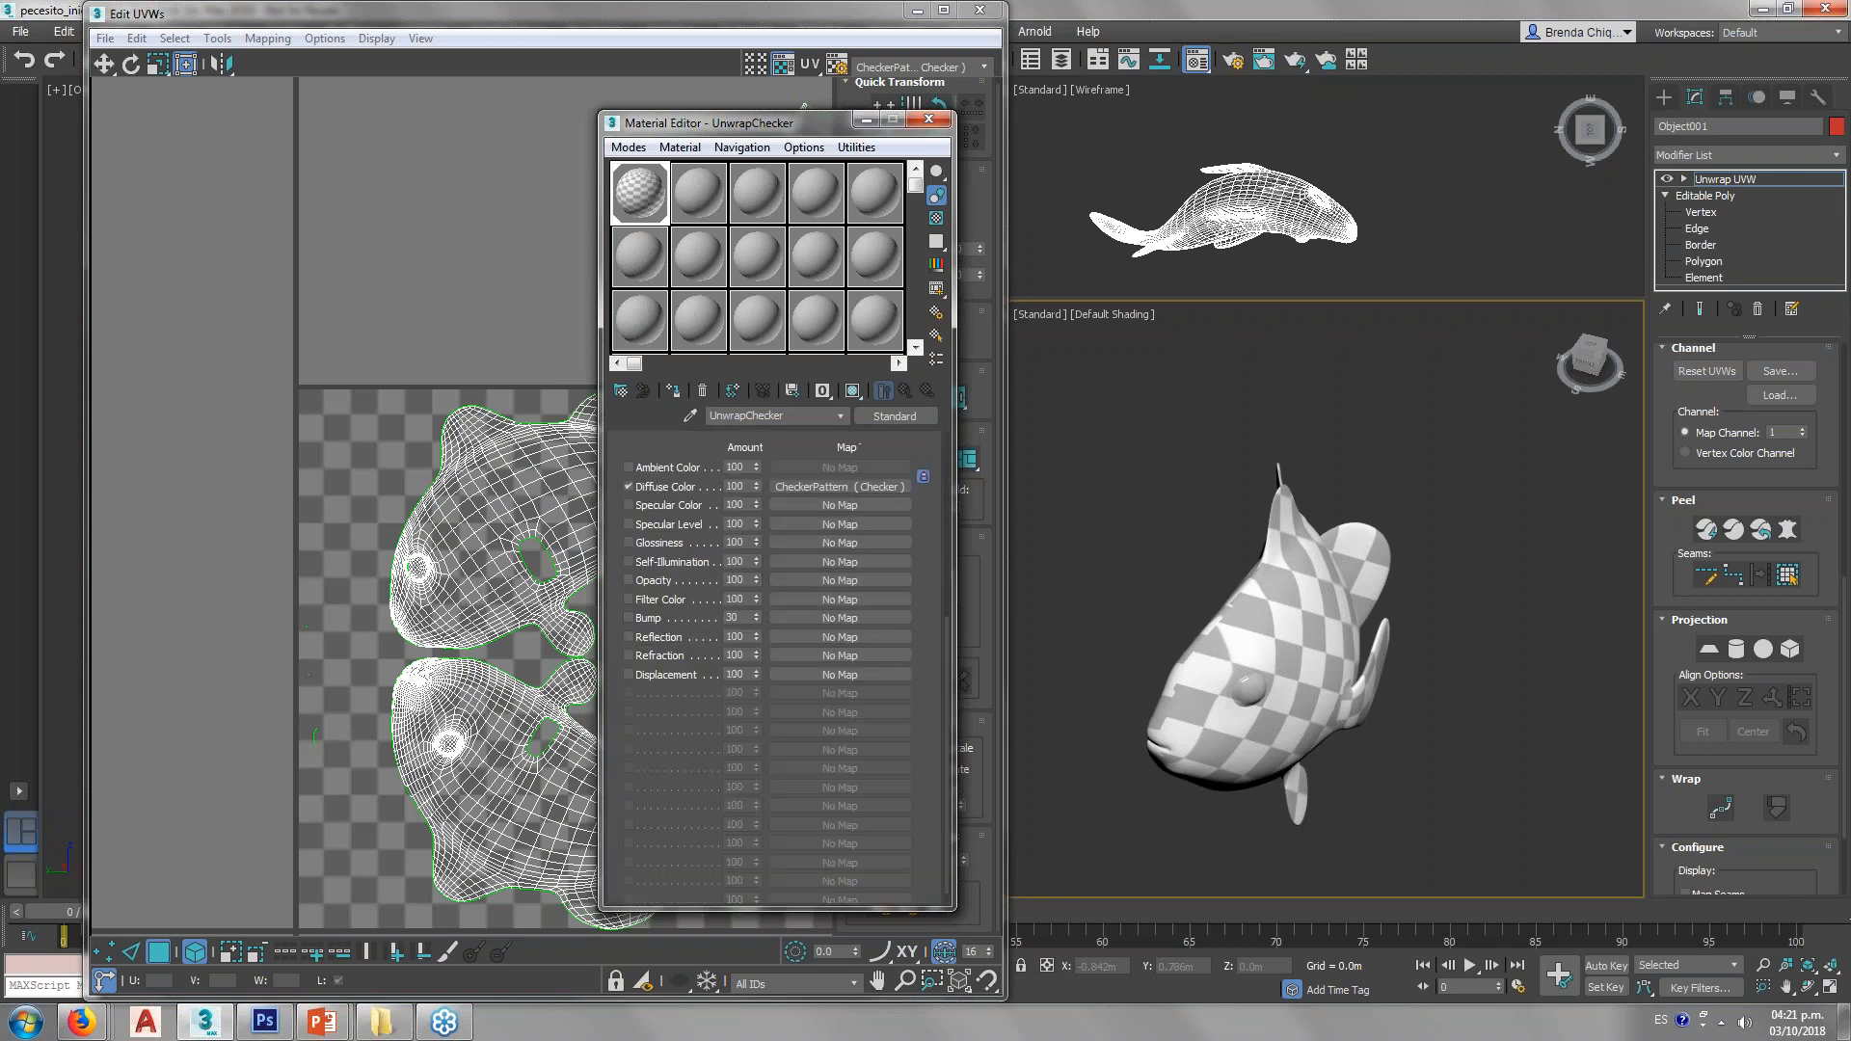
Step: Open the CheckerPattern map in the diffuse channel and change its Color #1 to a darker grey
left_click(839, 487)
left_click(752, 711)
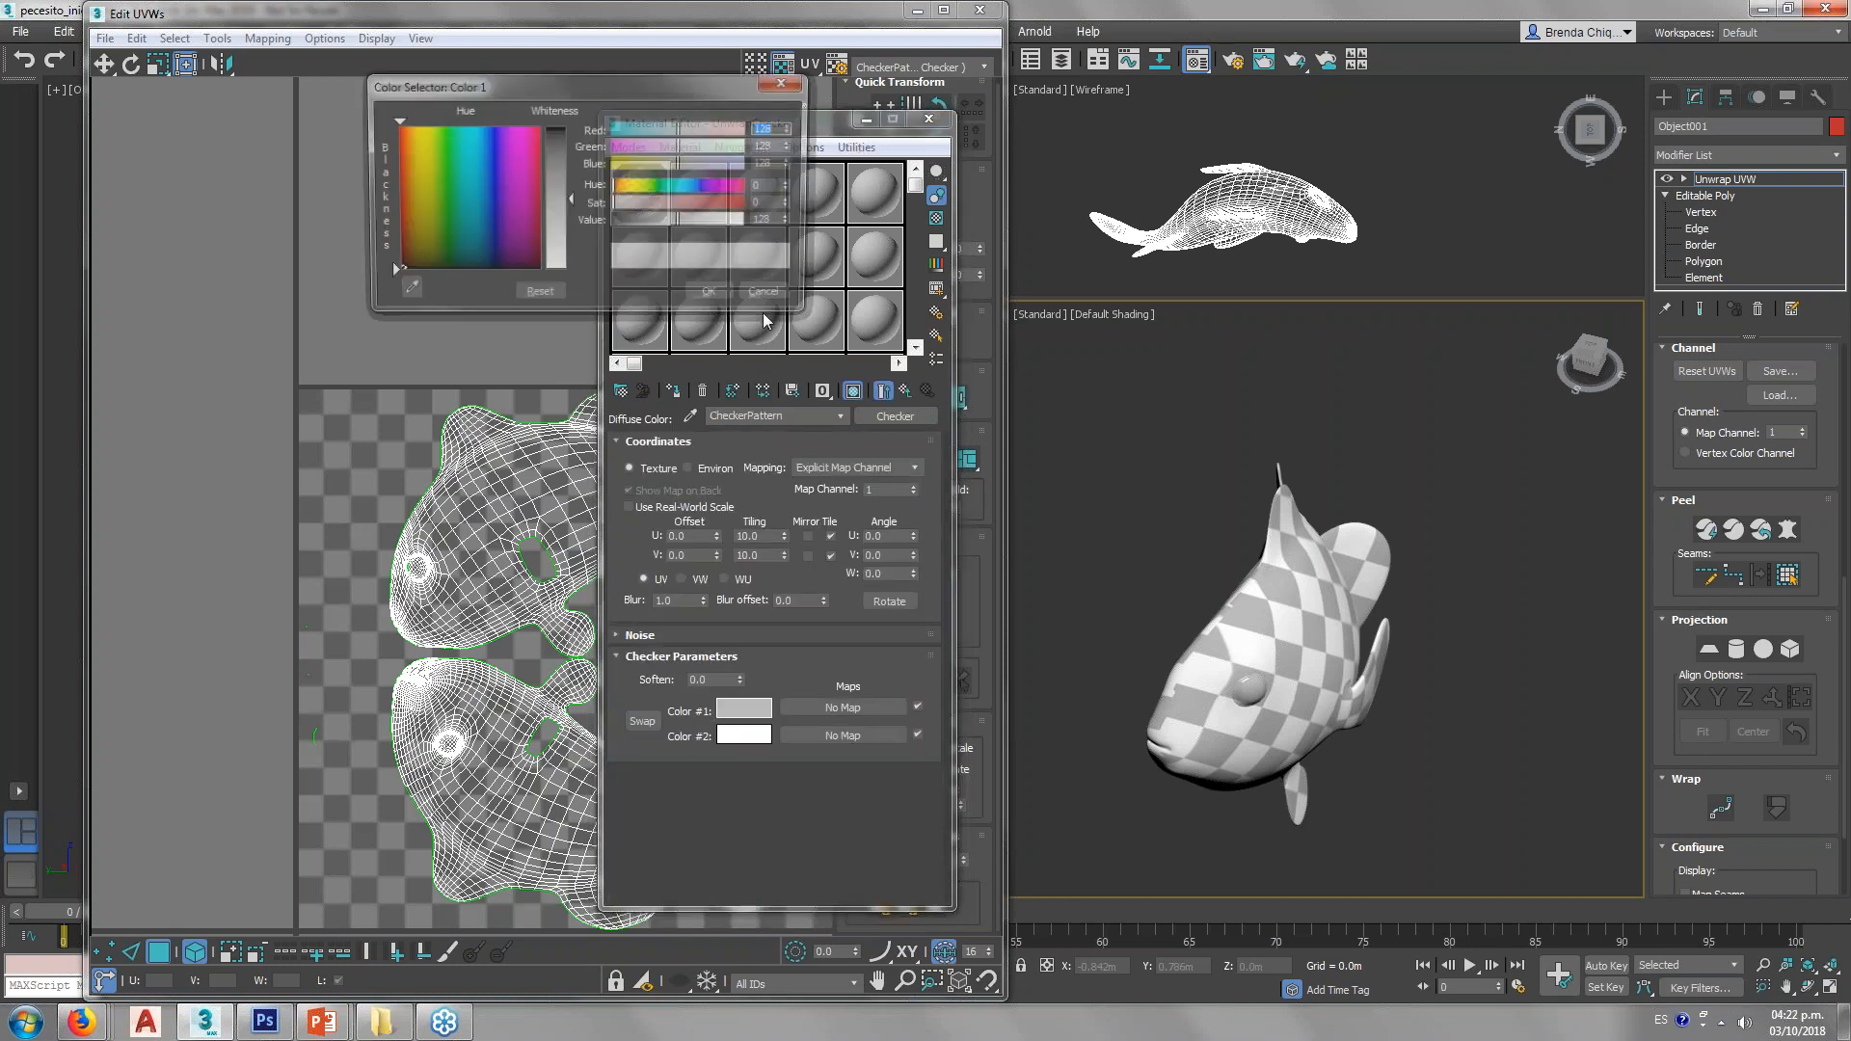
left_click(638, 223)
left_click(702, 296)
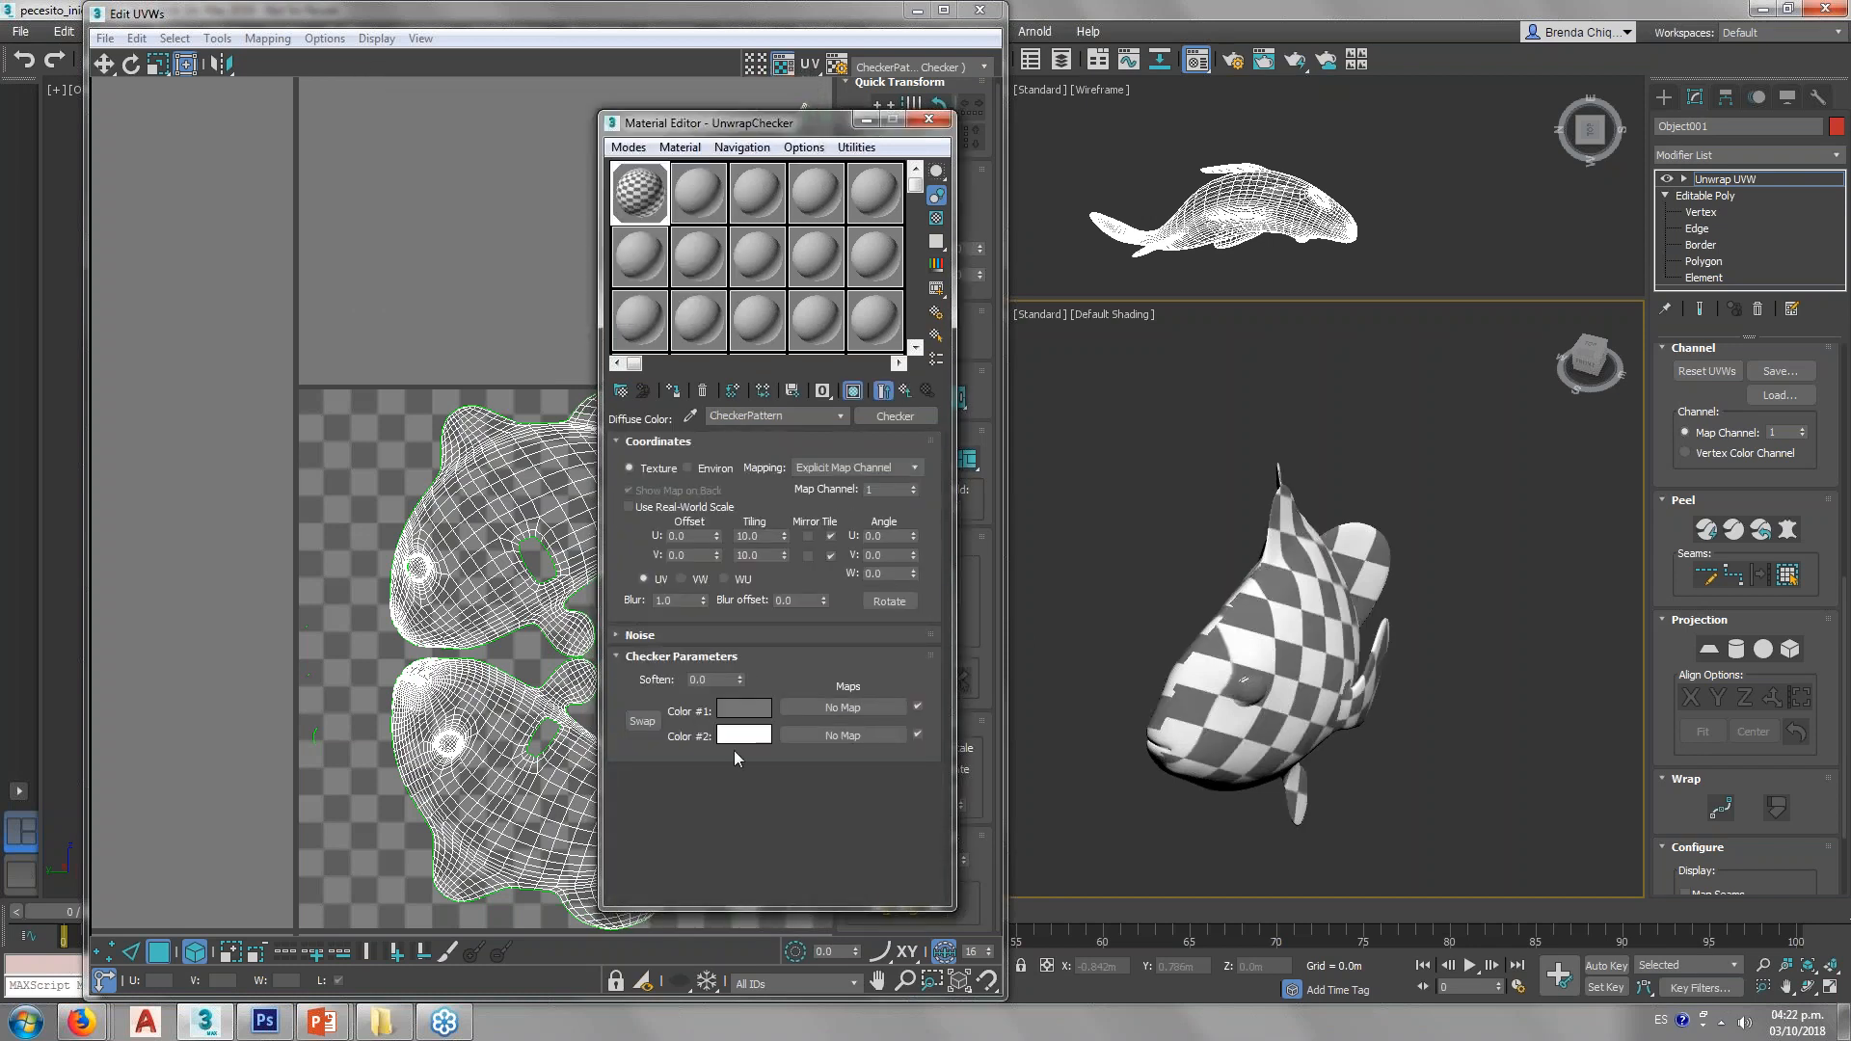
Step: Set the checker's Color #2 to a grey with value 143 and display edged faces on the fish
left_click(749, 736)
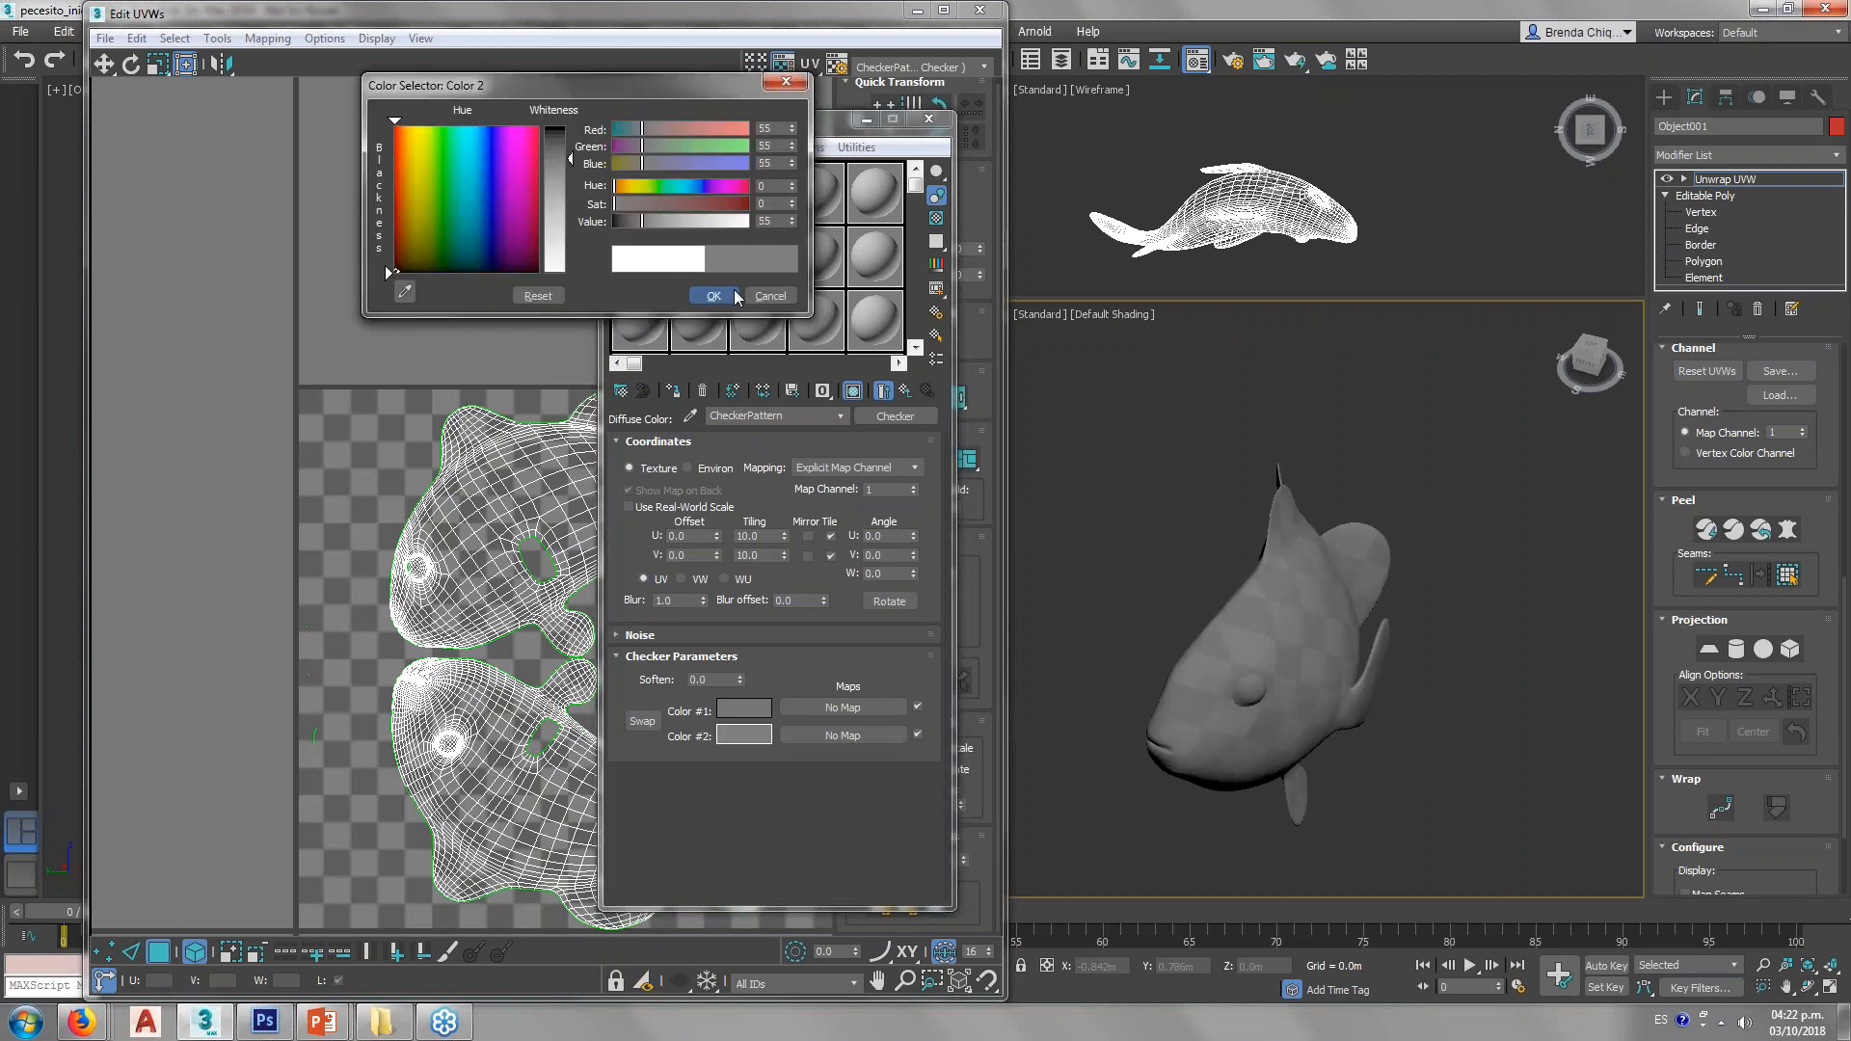
key("Return")
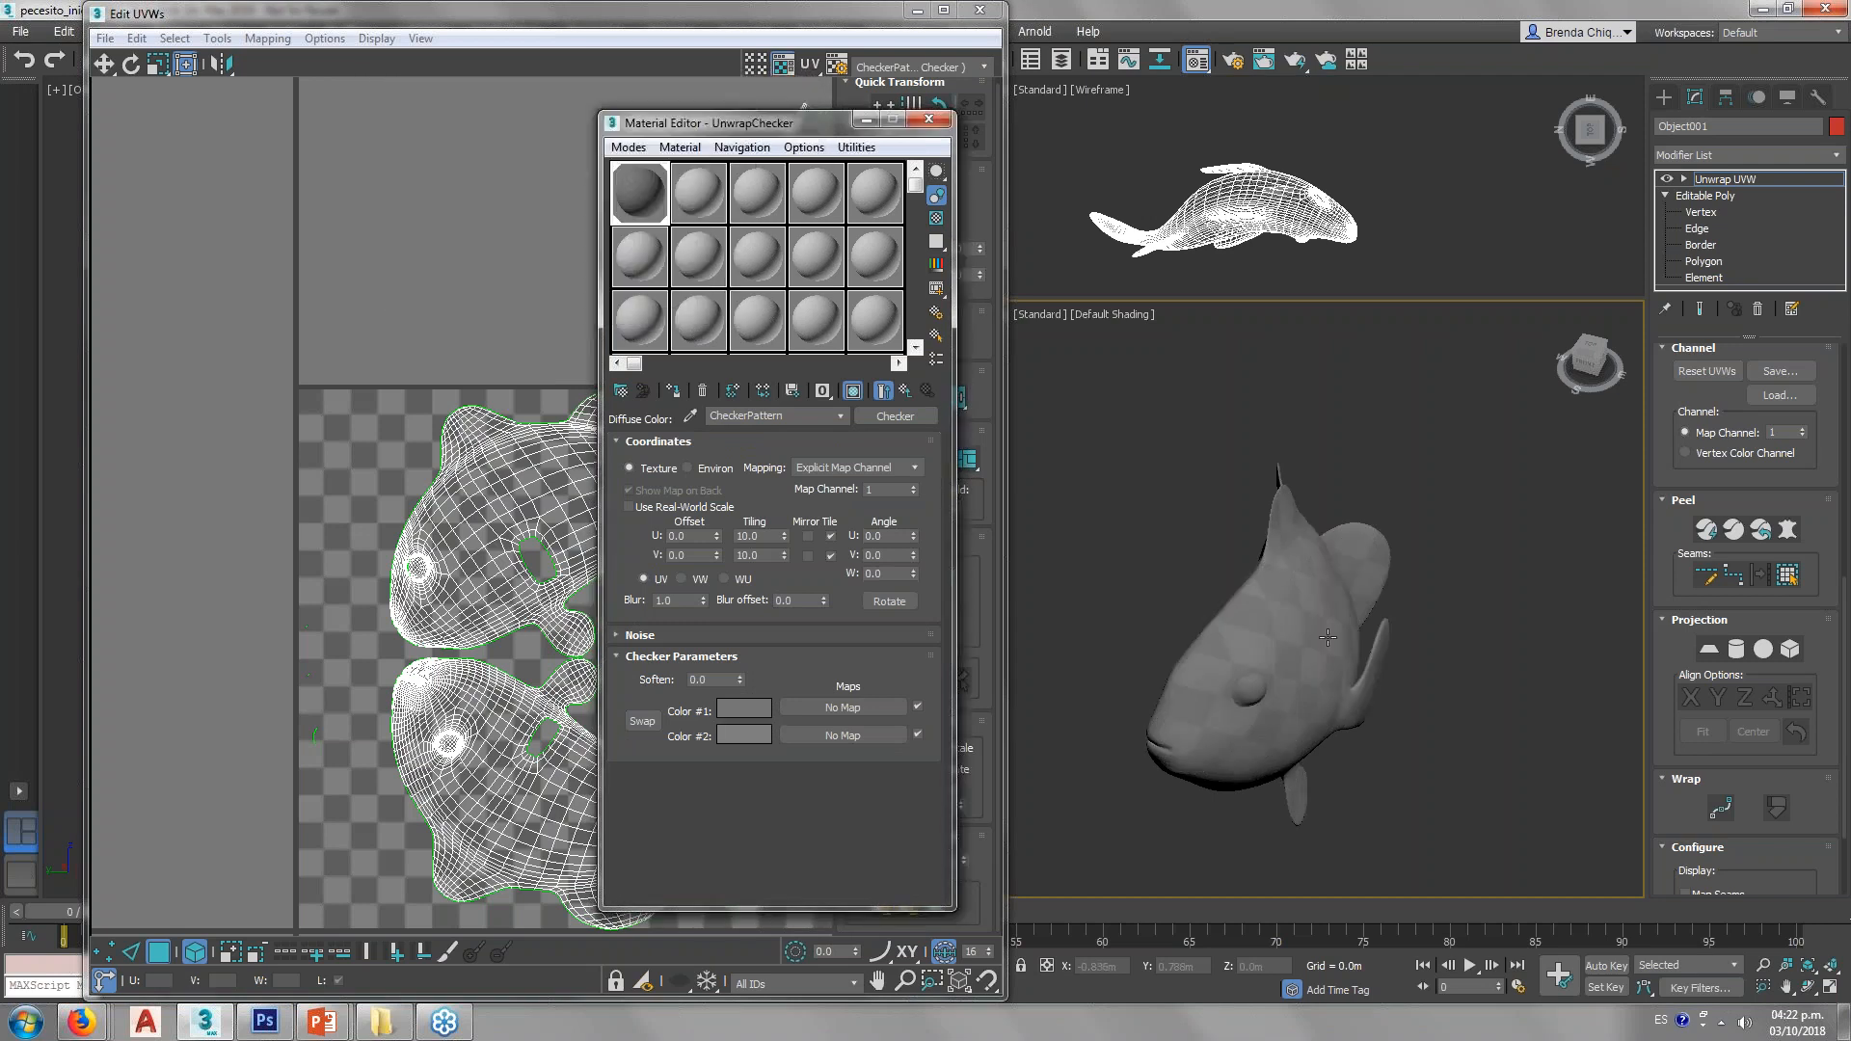
key("F4")
left_click(767, 736)
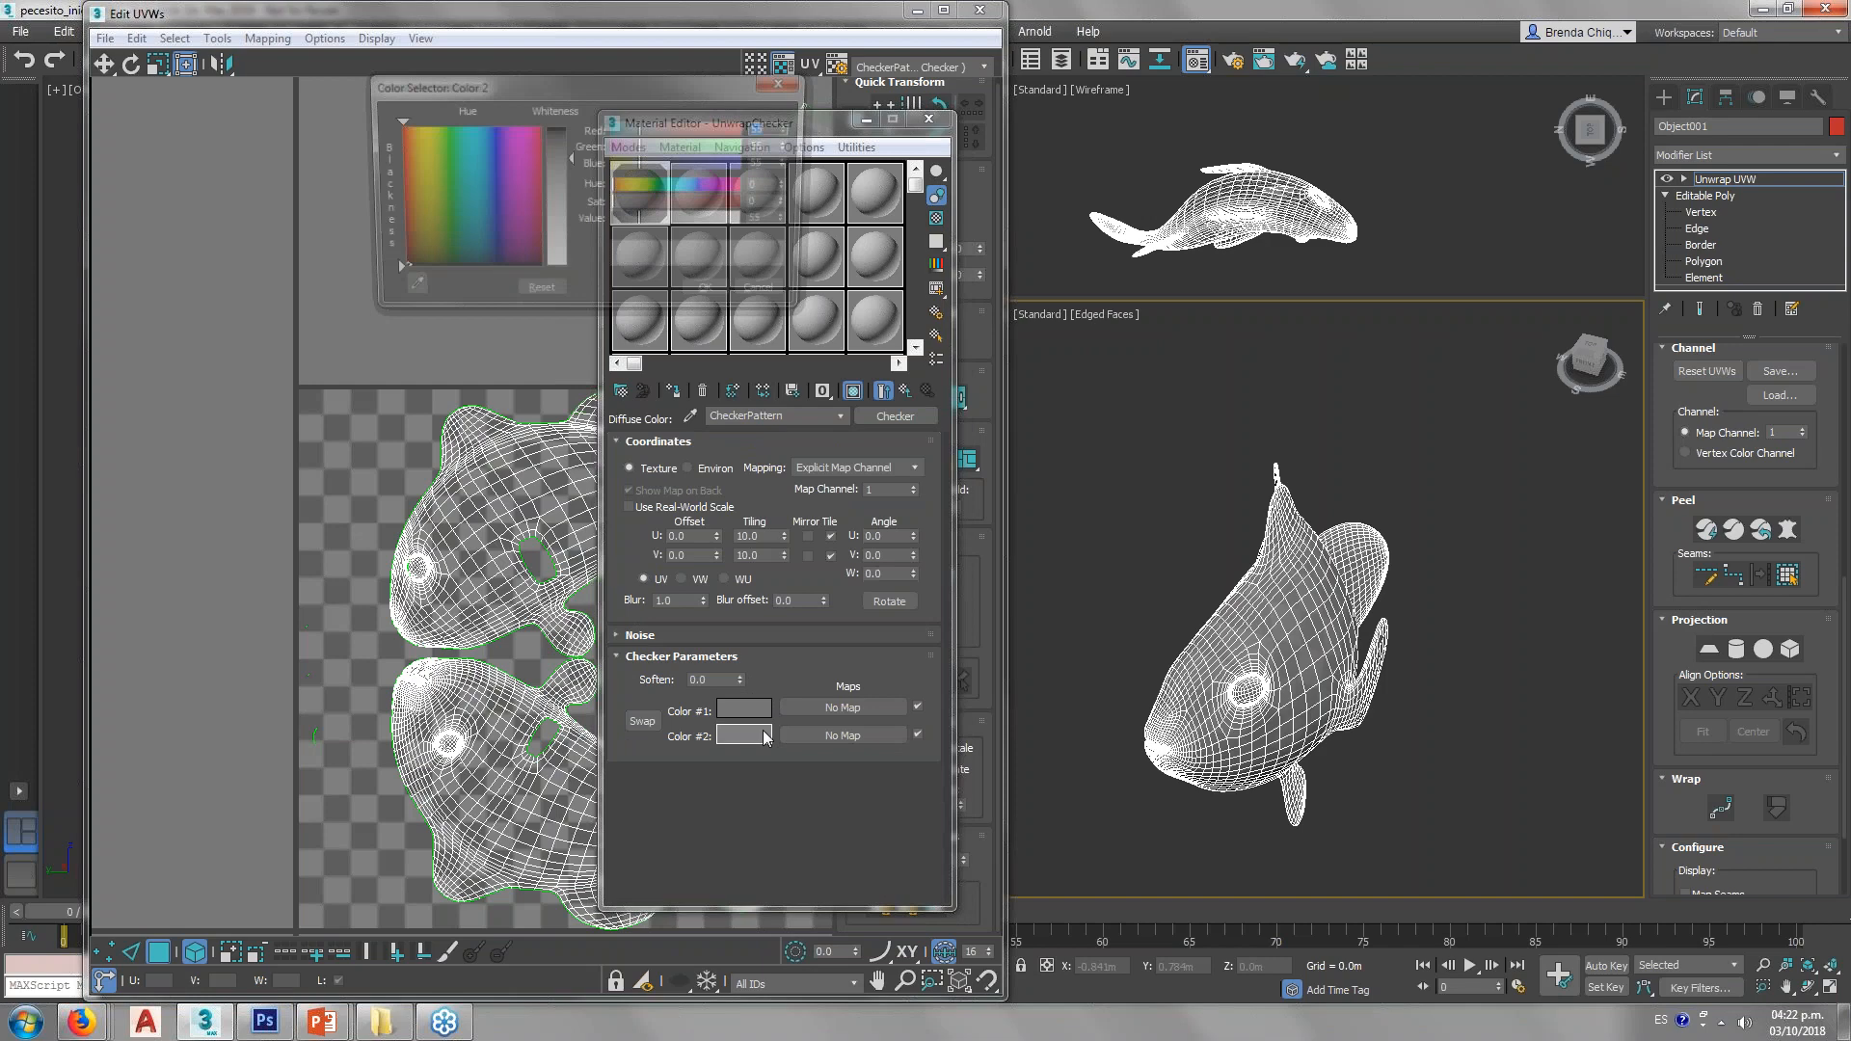
left_click_drag(642, 221, 690, 227)
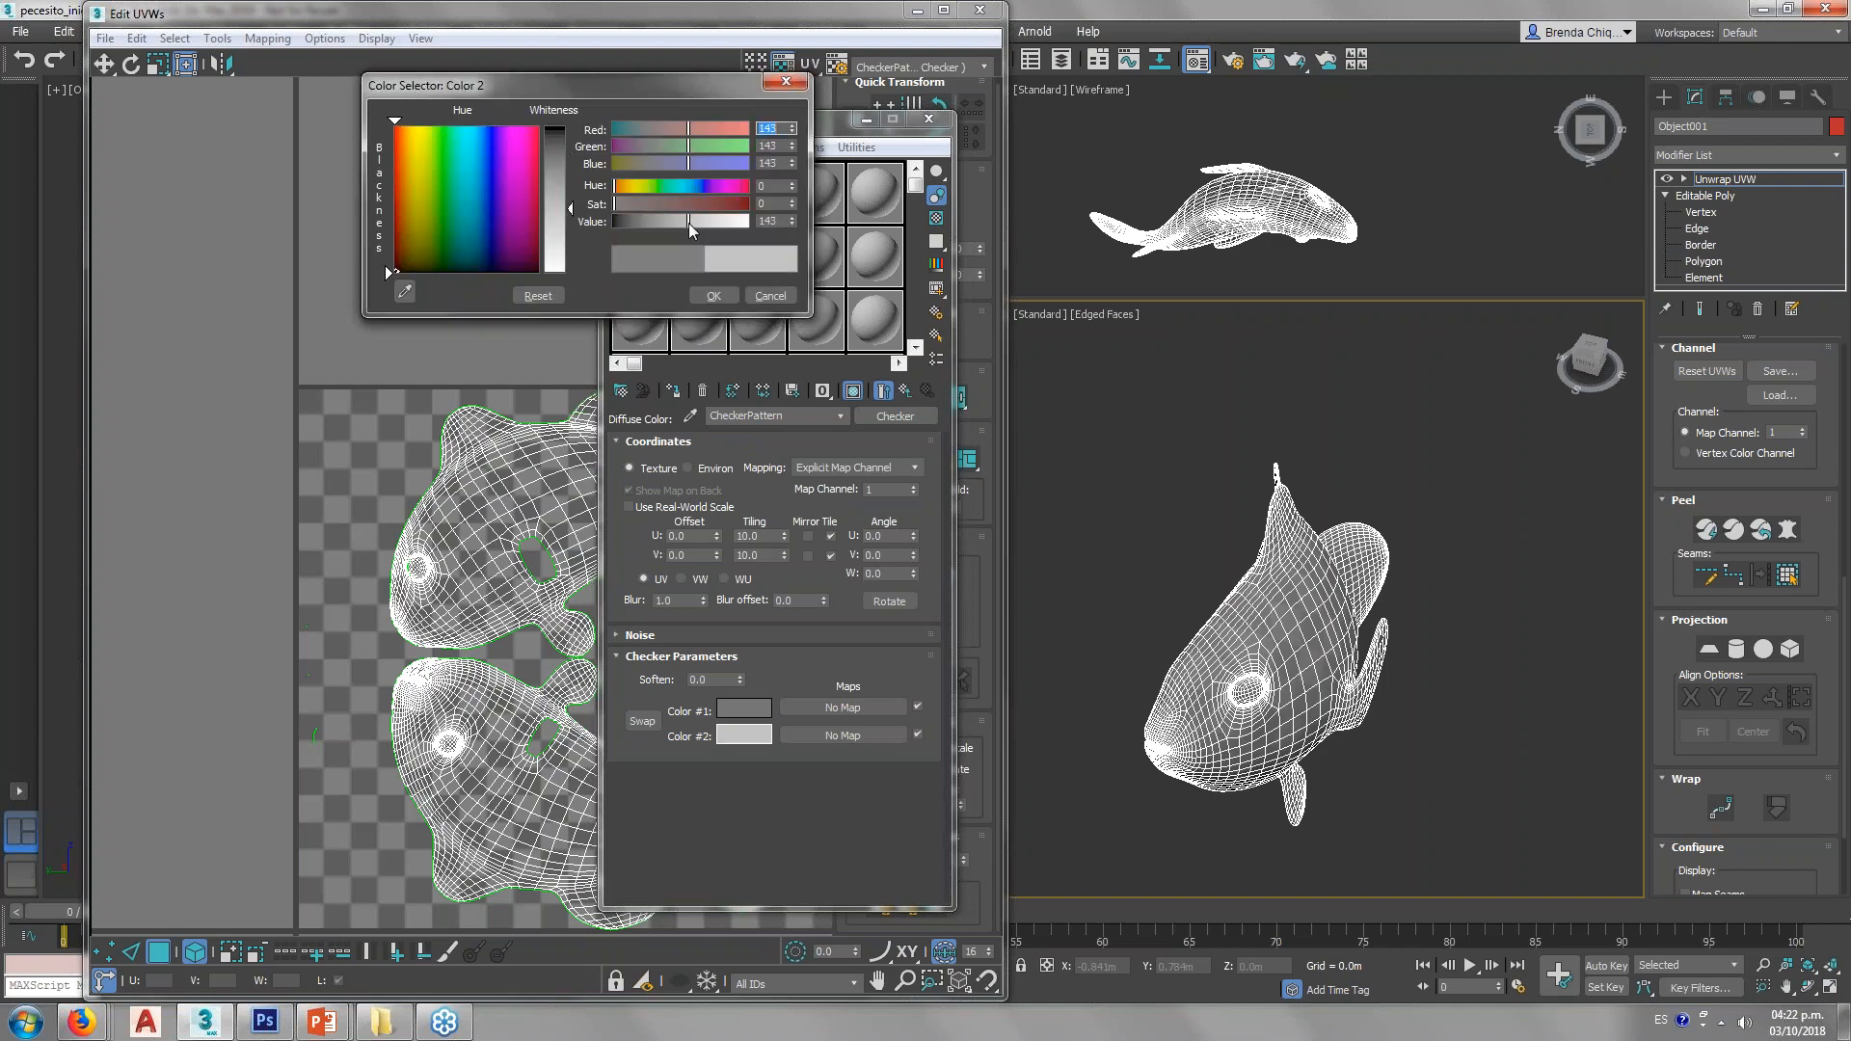
left_click(714, 295)
Step: Set the checker's U and V tiling to 20 and close the Material Editor
scroll(1256, 660, "up", 10)
scroll(1257, 660, "down", 8)
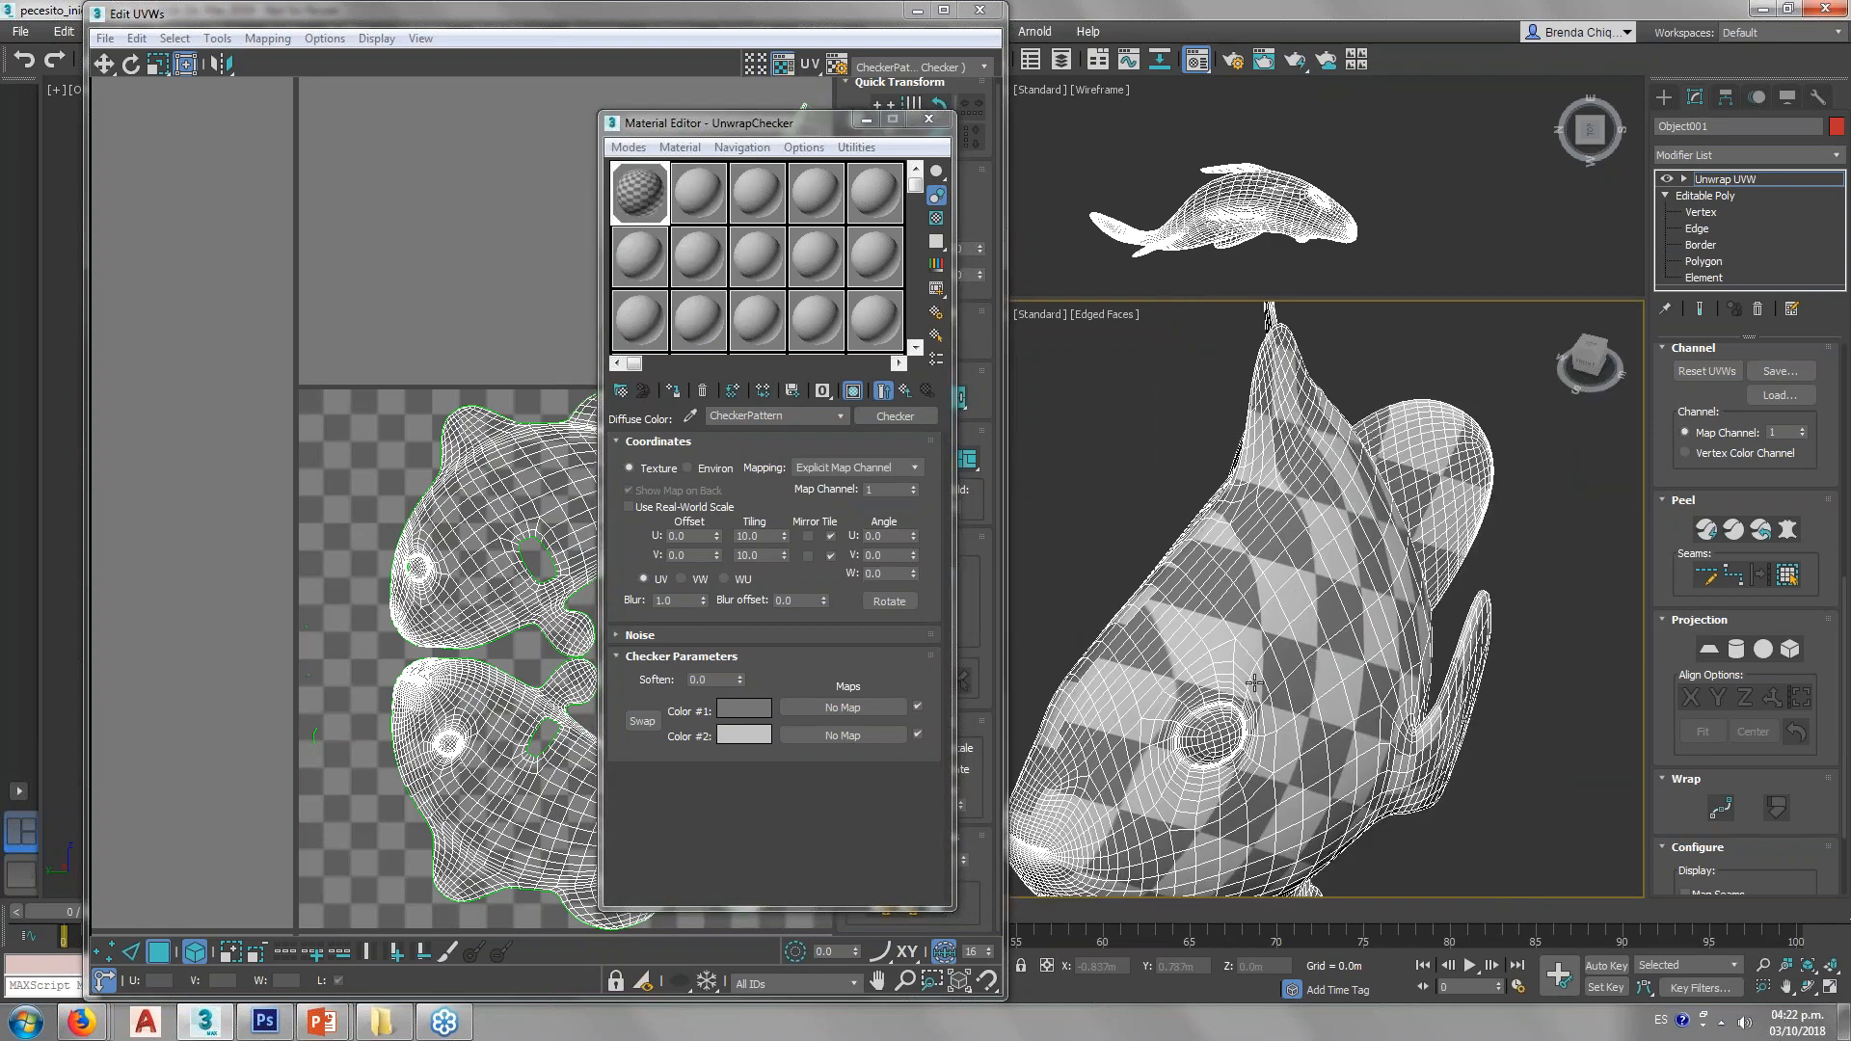
middle_click_drag(1204, 661, 1316, 526)
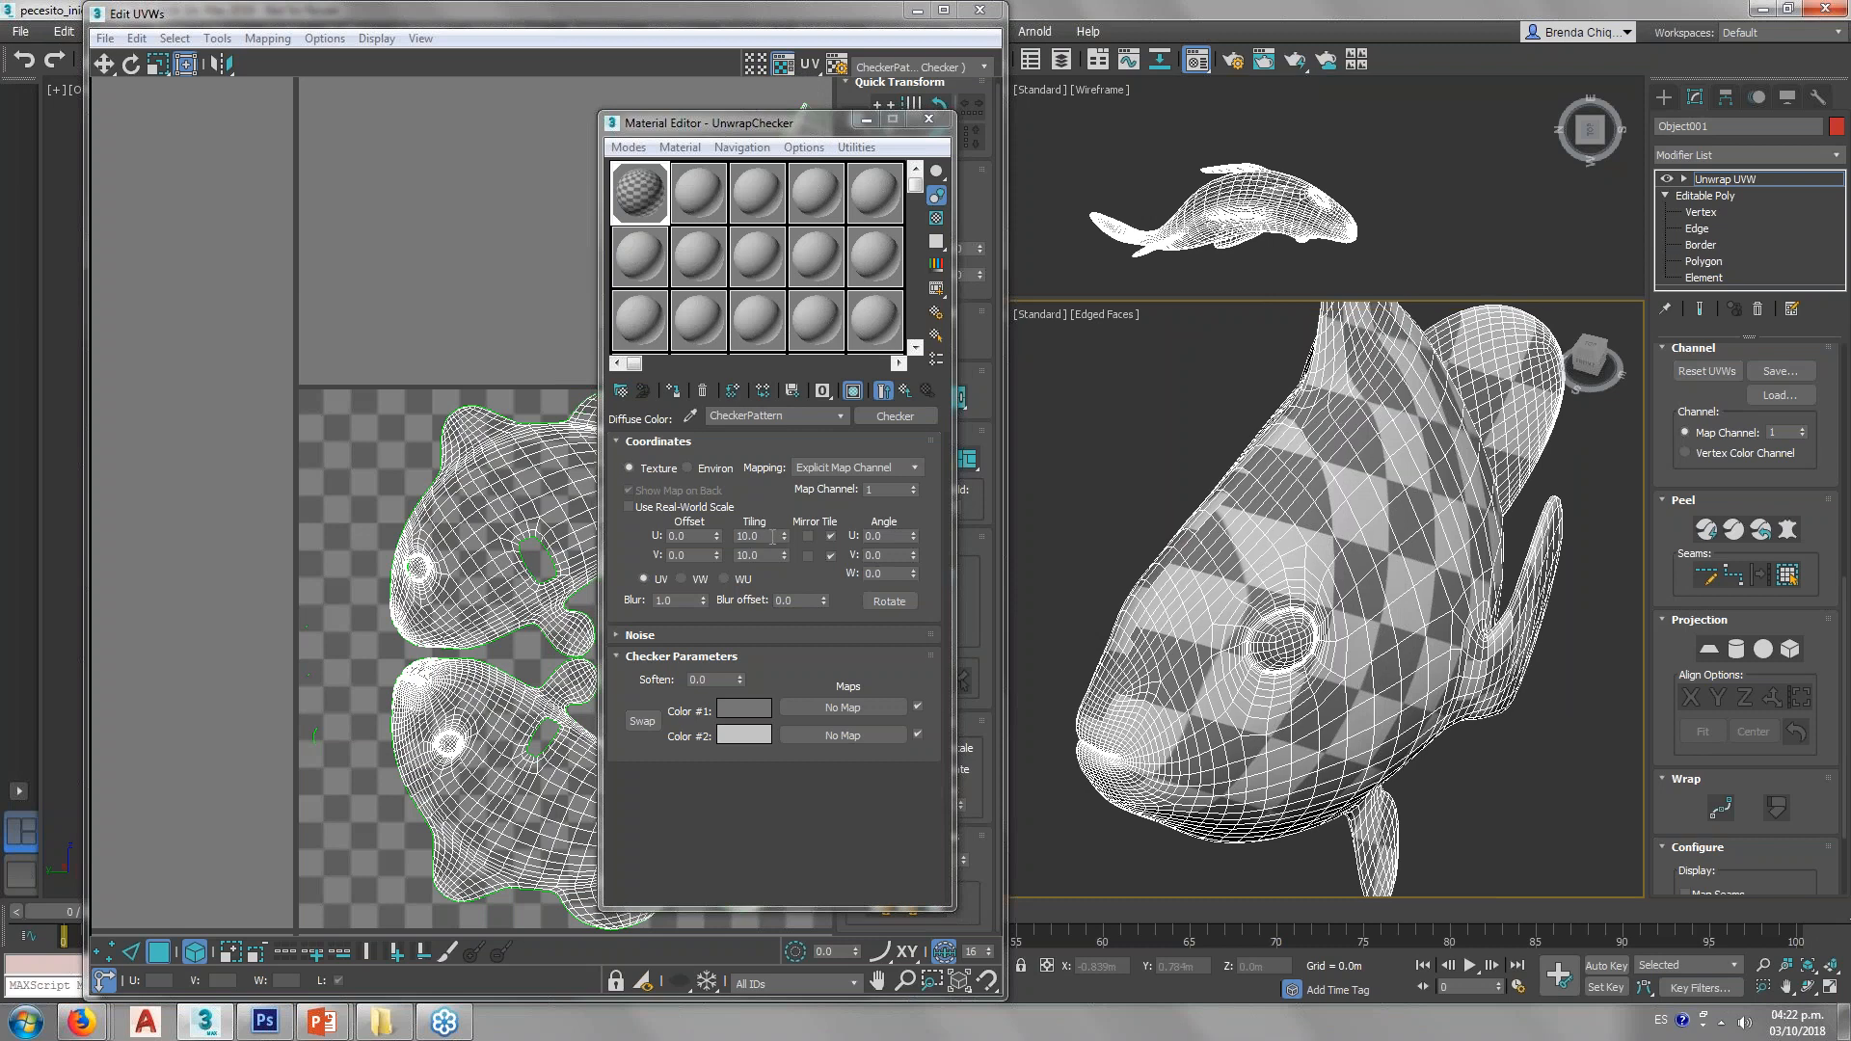
double_click(771, 536)
type("20")
key("Return")
double_click(748, 555)
type("20")
key("Return")
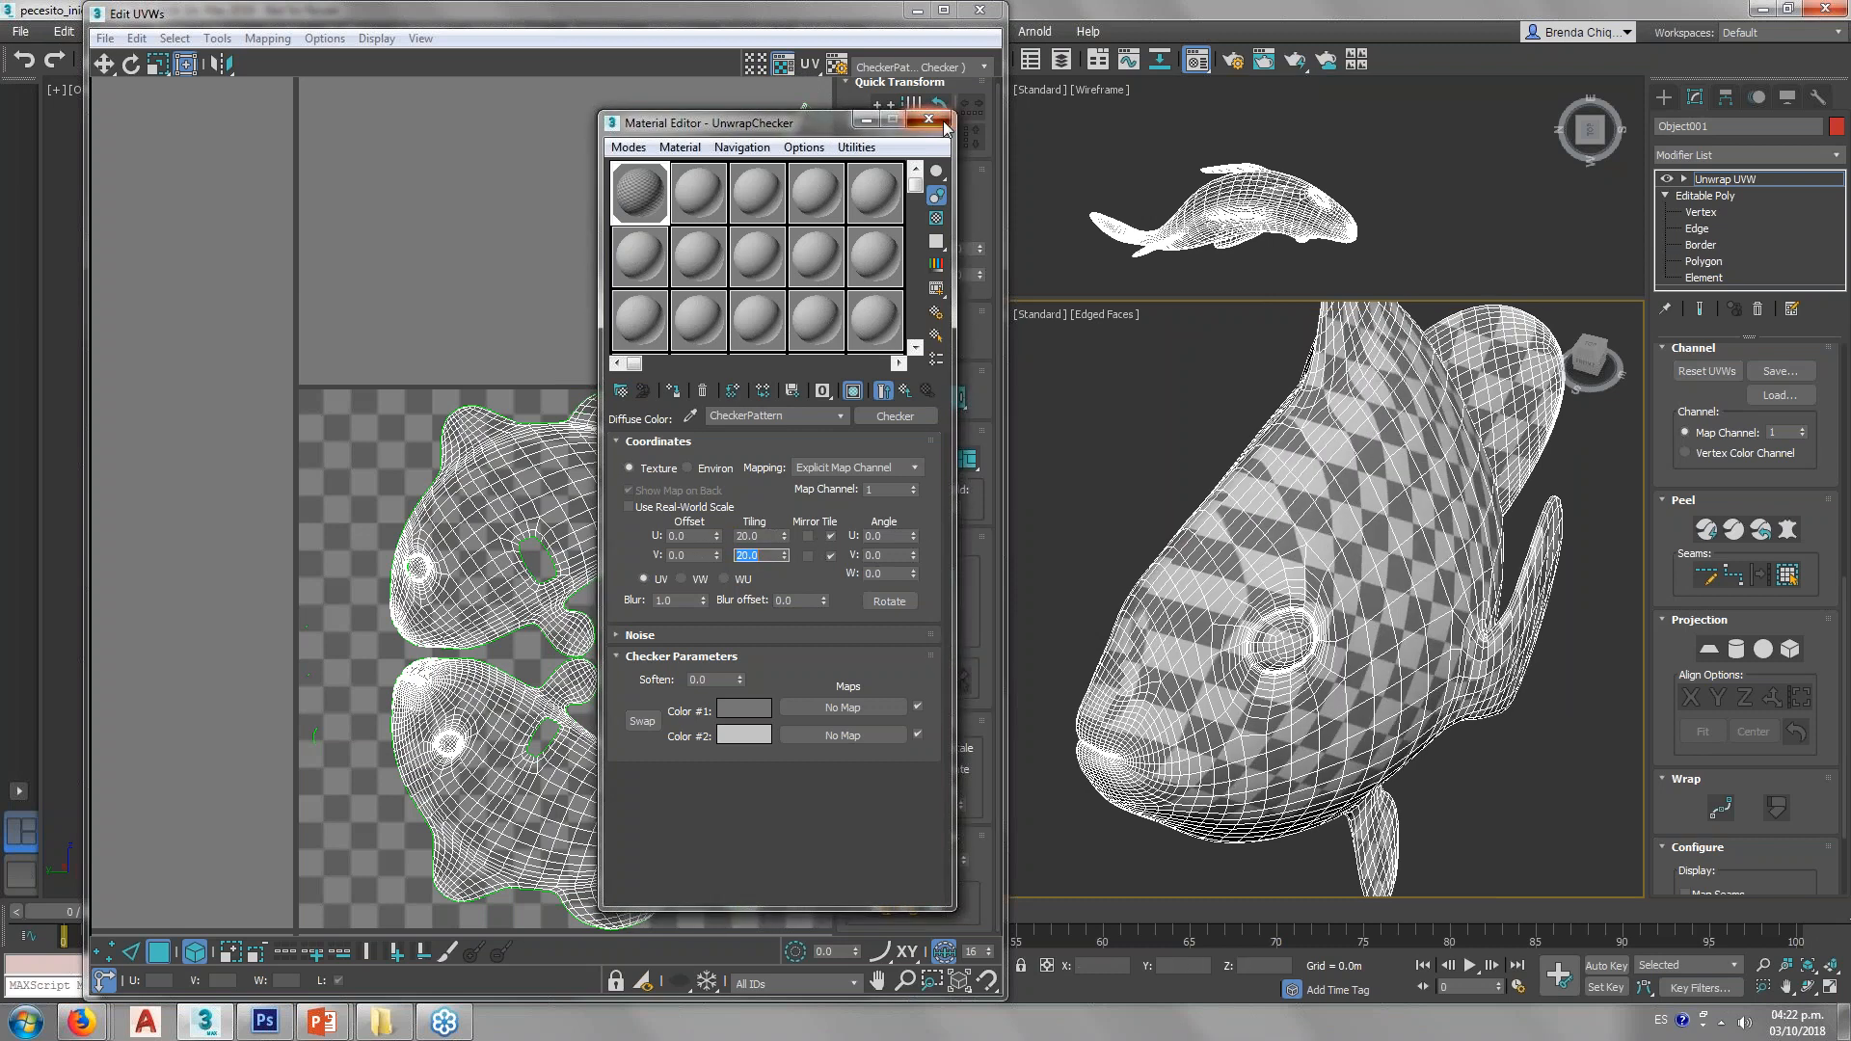
left_click(943, 126)
Step: Examine the denser checker on the fish's head and body from several angles, with and without edged faces
mouse_move(1239, 559)
middle_mouse_down("alt")
mouse_move(1196, 634)
mouse_move(1265, 638)
middle_mouse_up("alt")
key("F4")
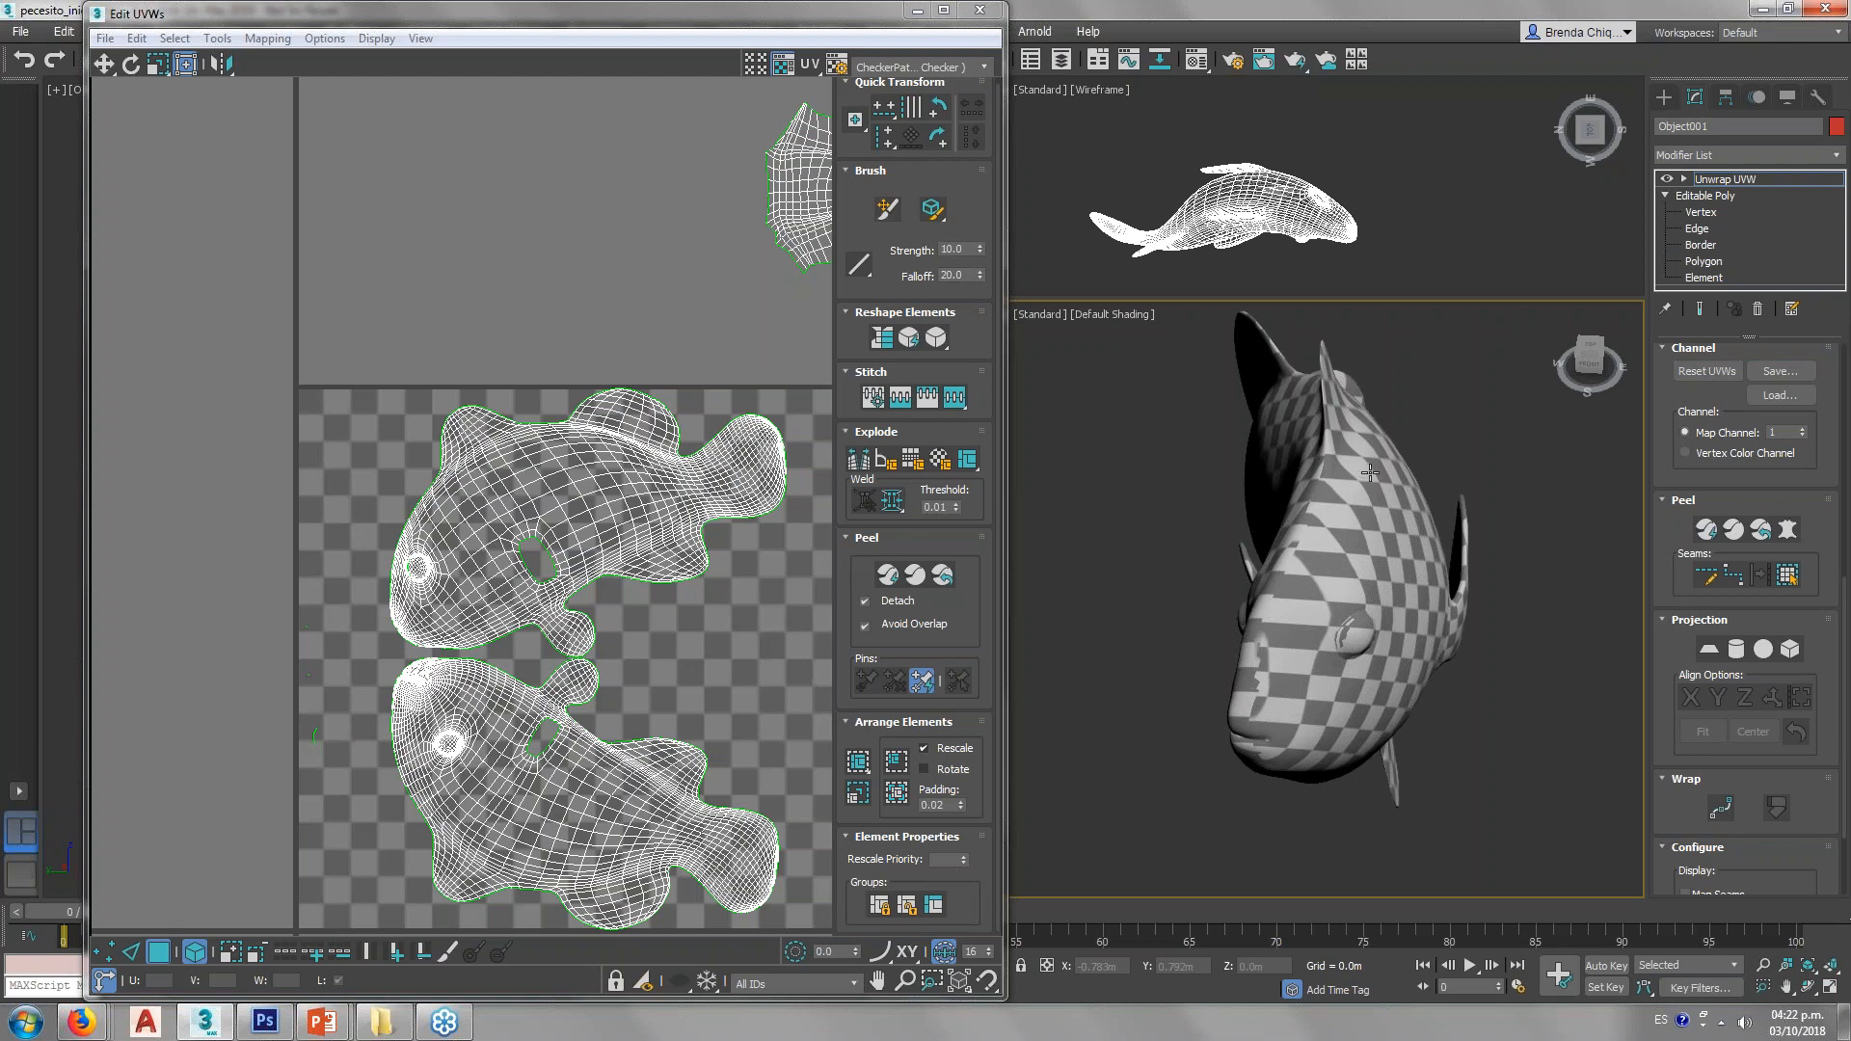
middle_click_drag(1370, 472, 1287, 539, "alt")
key("F4")
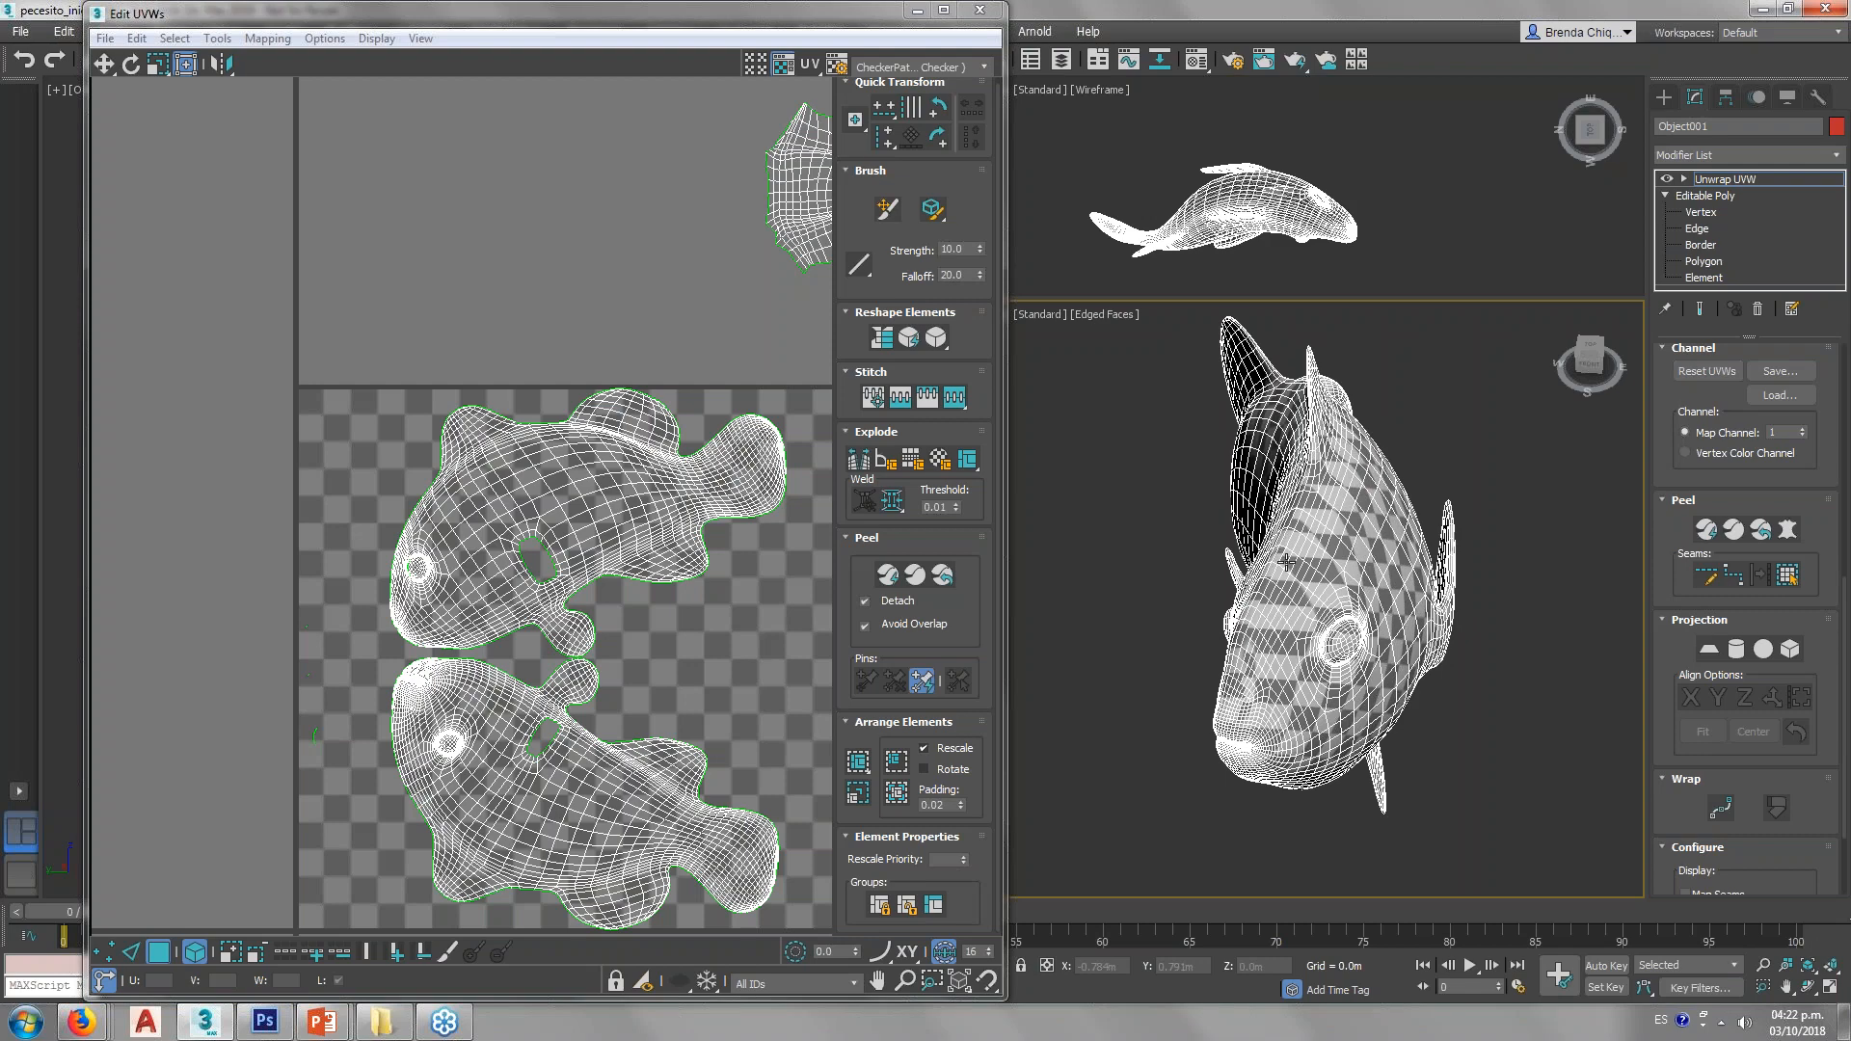
middle_click_drag(1320, 614, 1238, 652, "alt")
Step: Compare the upper and lower body halves on the fish by selecting each UV element, and clear the selection
left_click(593, 546)
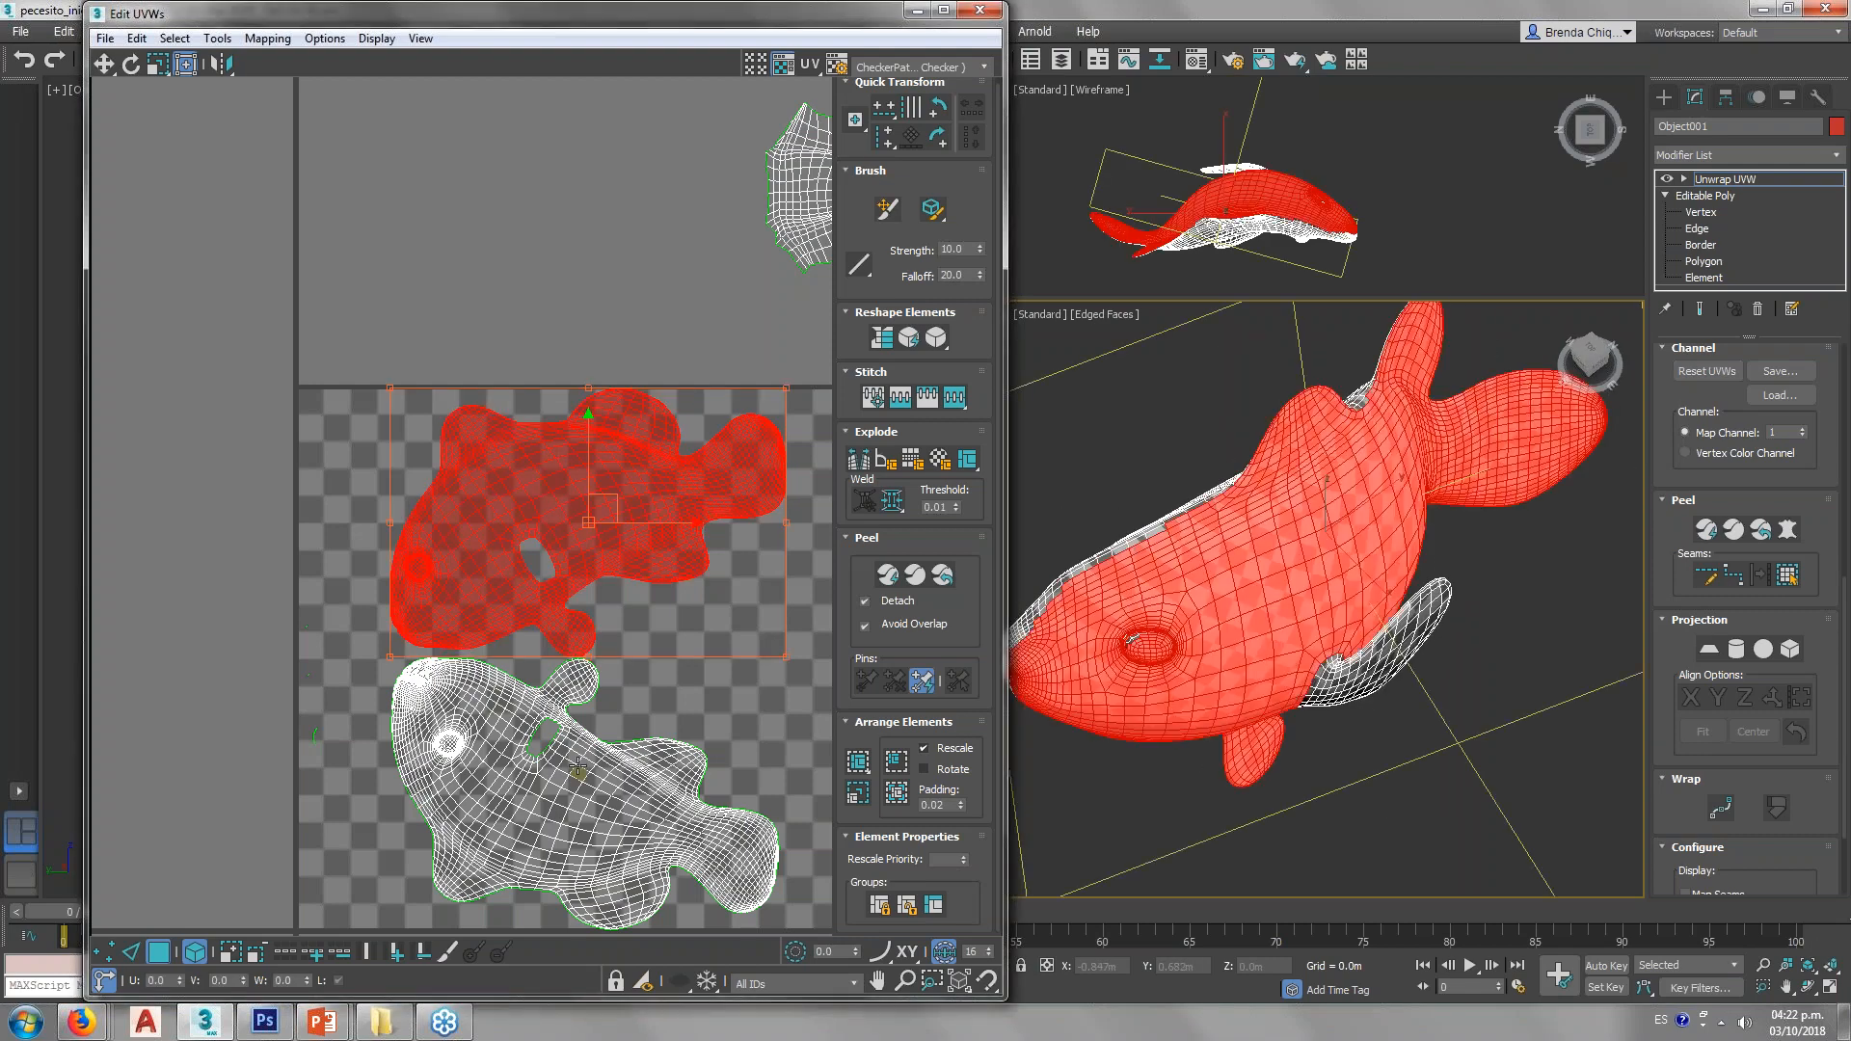
left_click(579, 766)
scroll(694, 510, "down", 3)
middle_click_drag(1258, 577, 1308, 530, "alt")
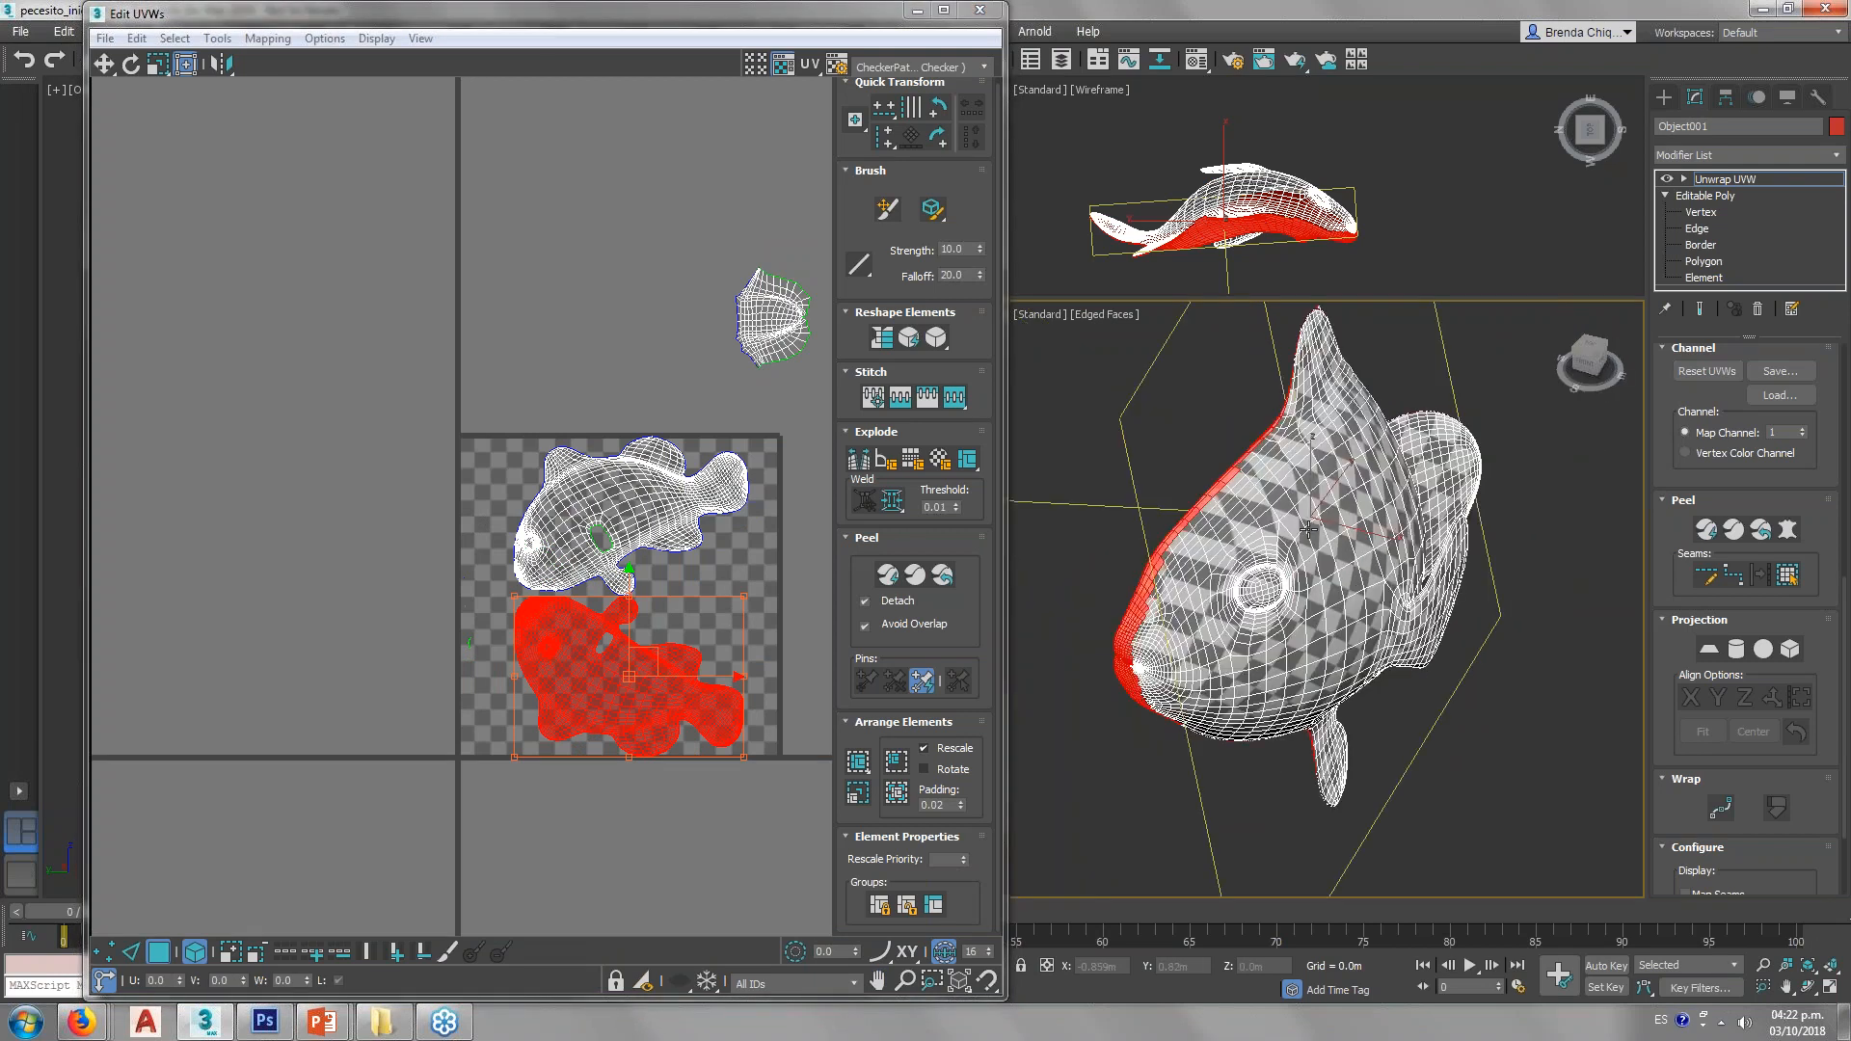
left_click(687, 575)
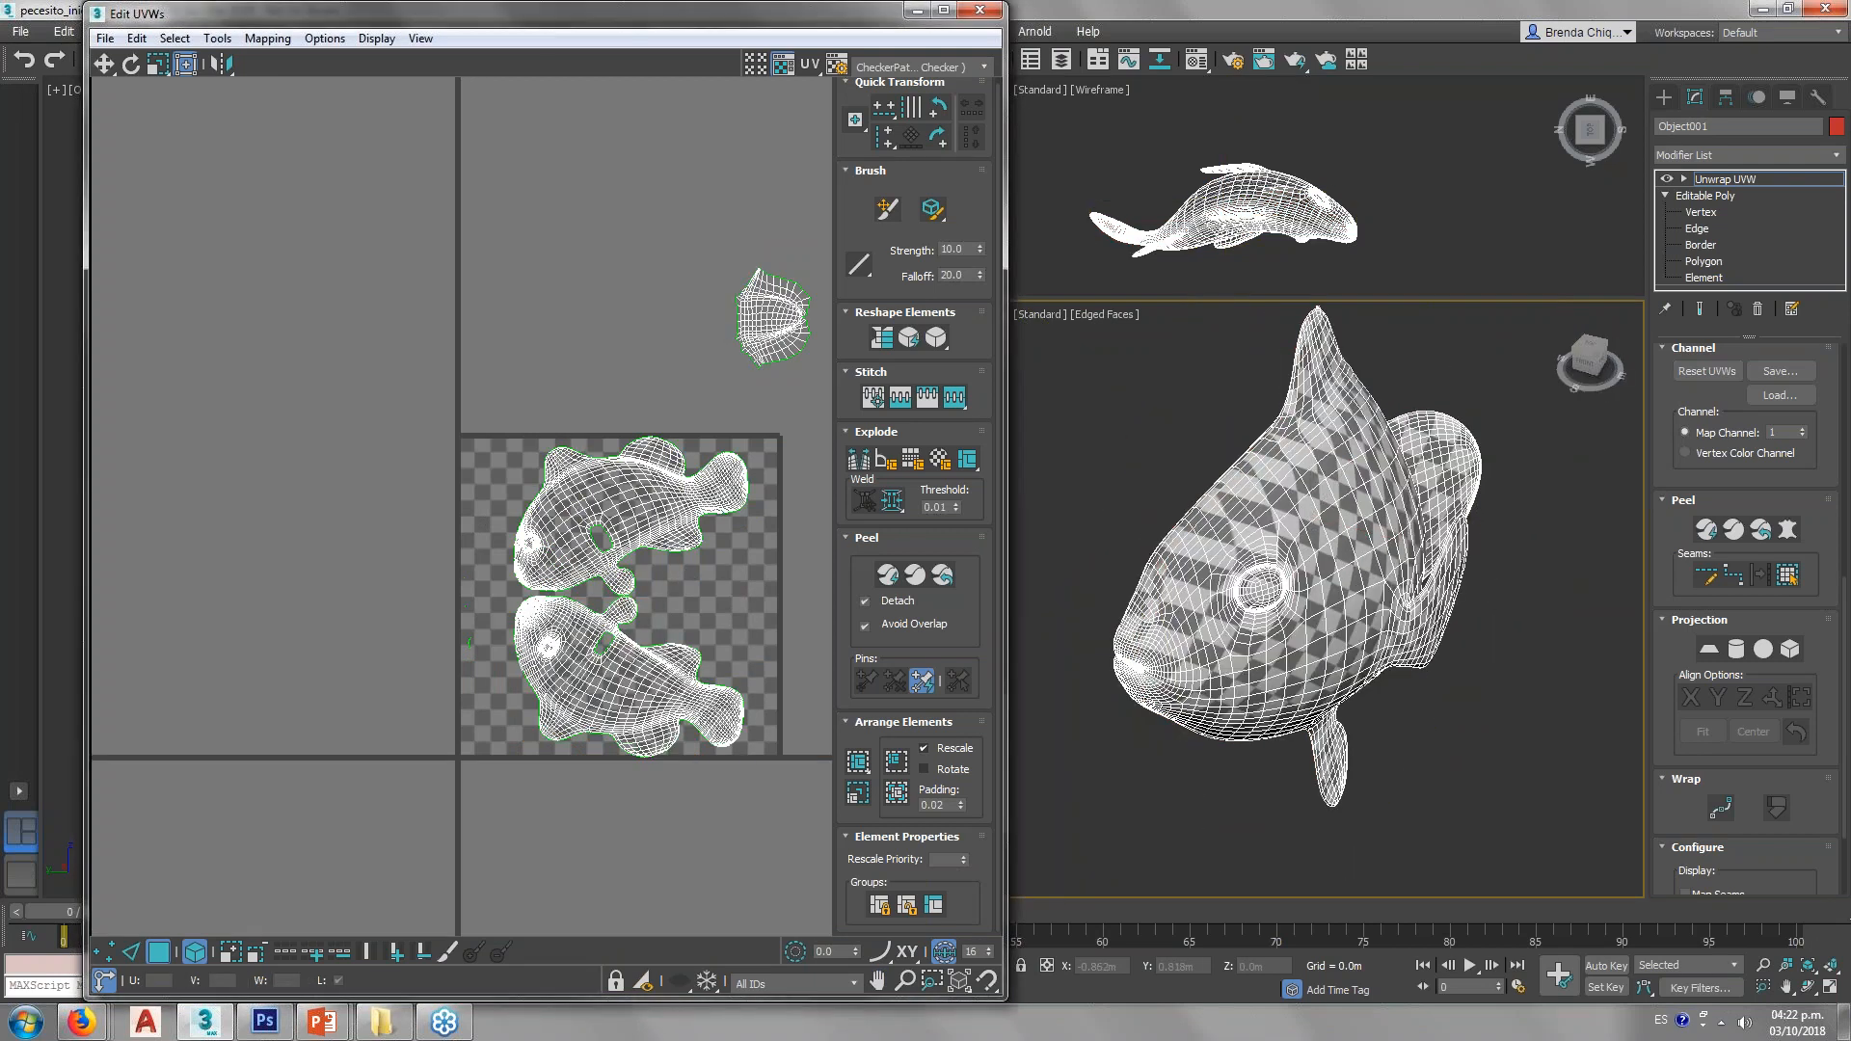
Step: Turn off element selection and select the front dorsal fin's polygons on the upper body half in the UV editor
middle_click_drag(1404, 422, 1255, 436, "alt")
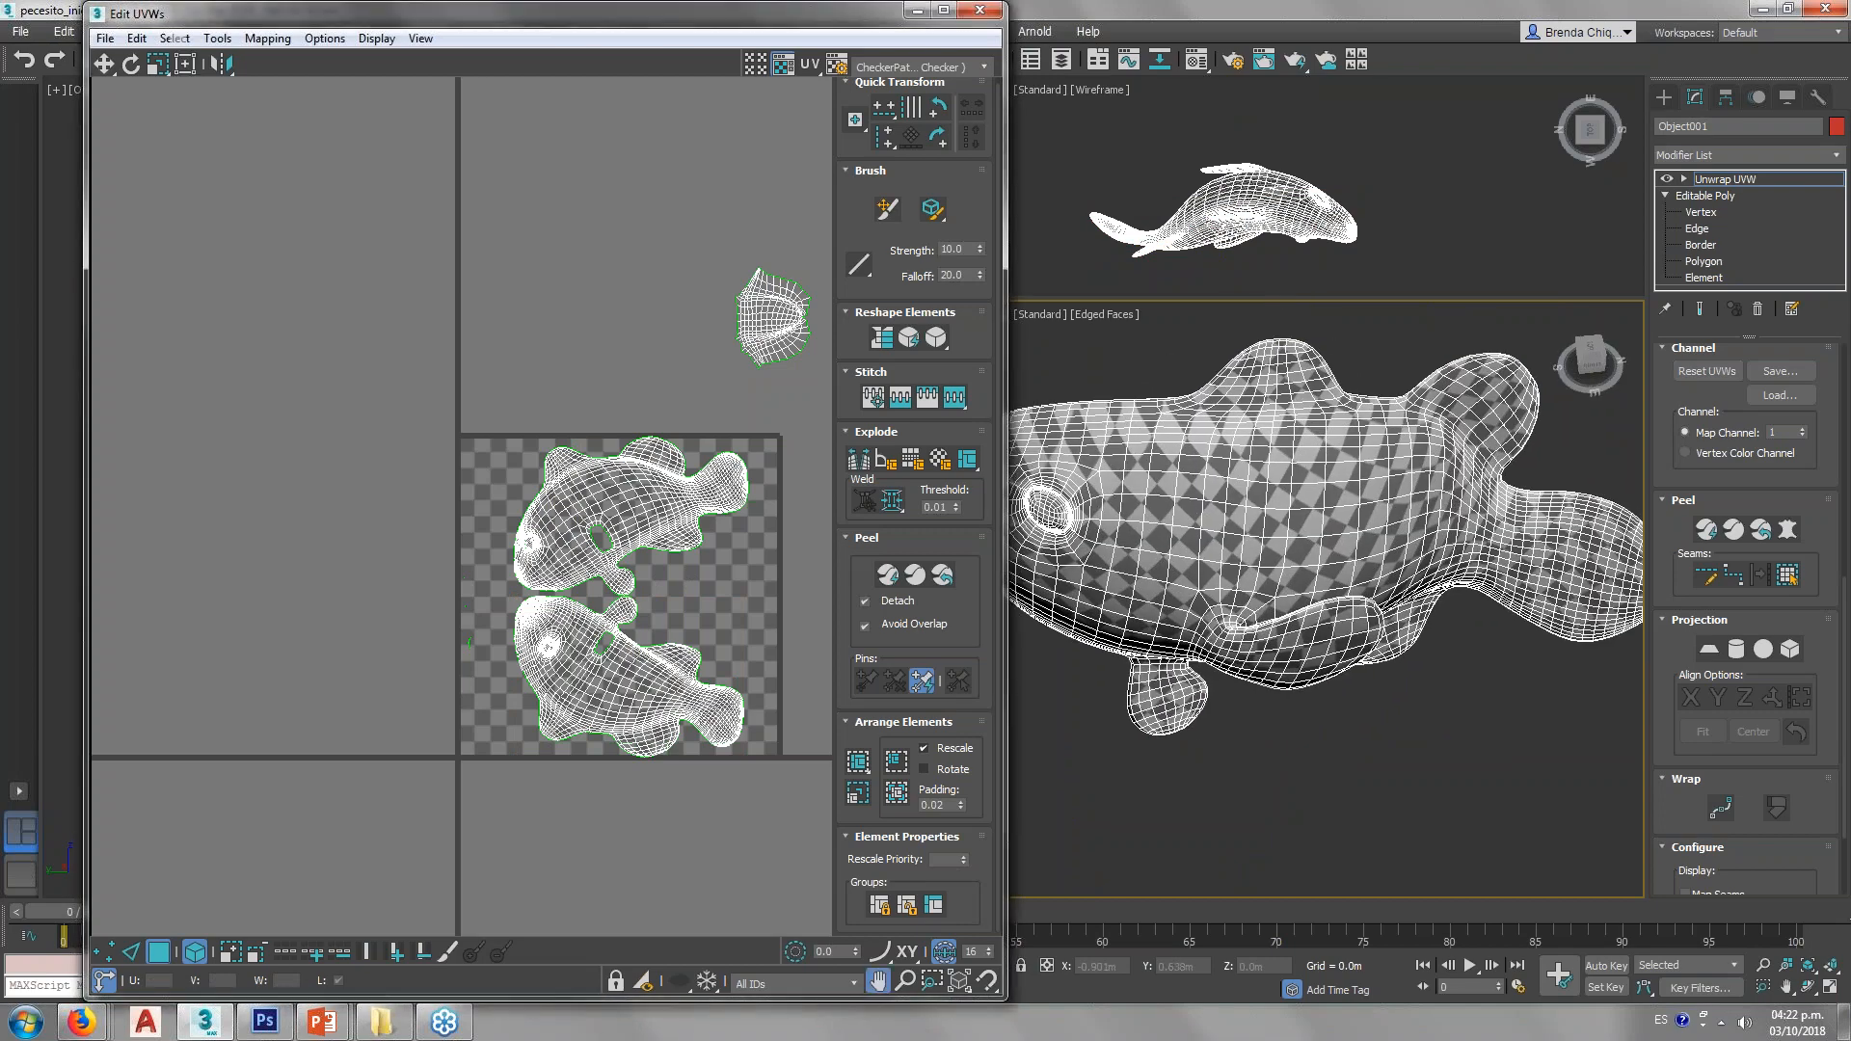
scroll(567, 453, "up", 8)
middle_click_drag(627, 515, 579, 540)
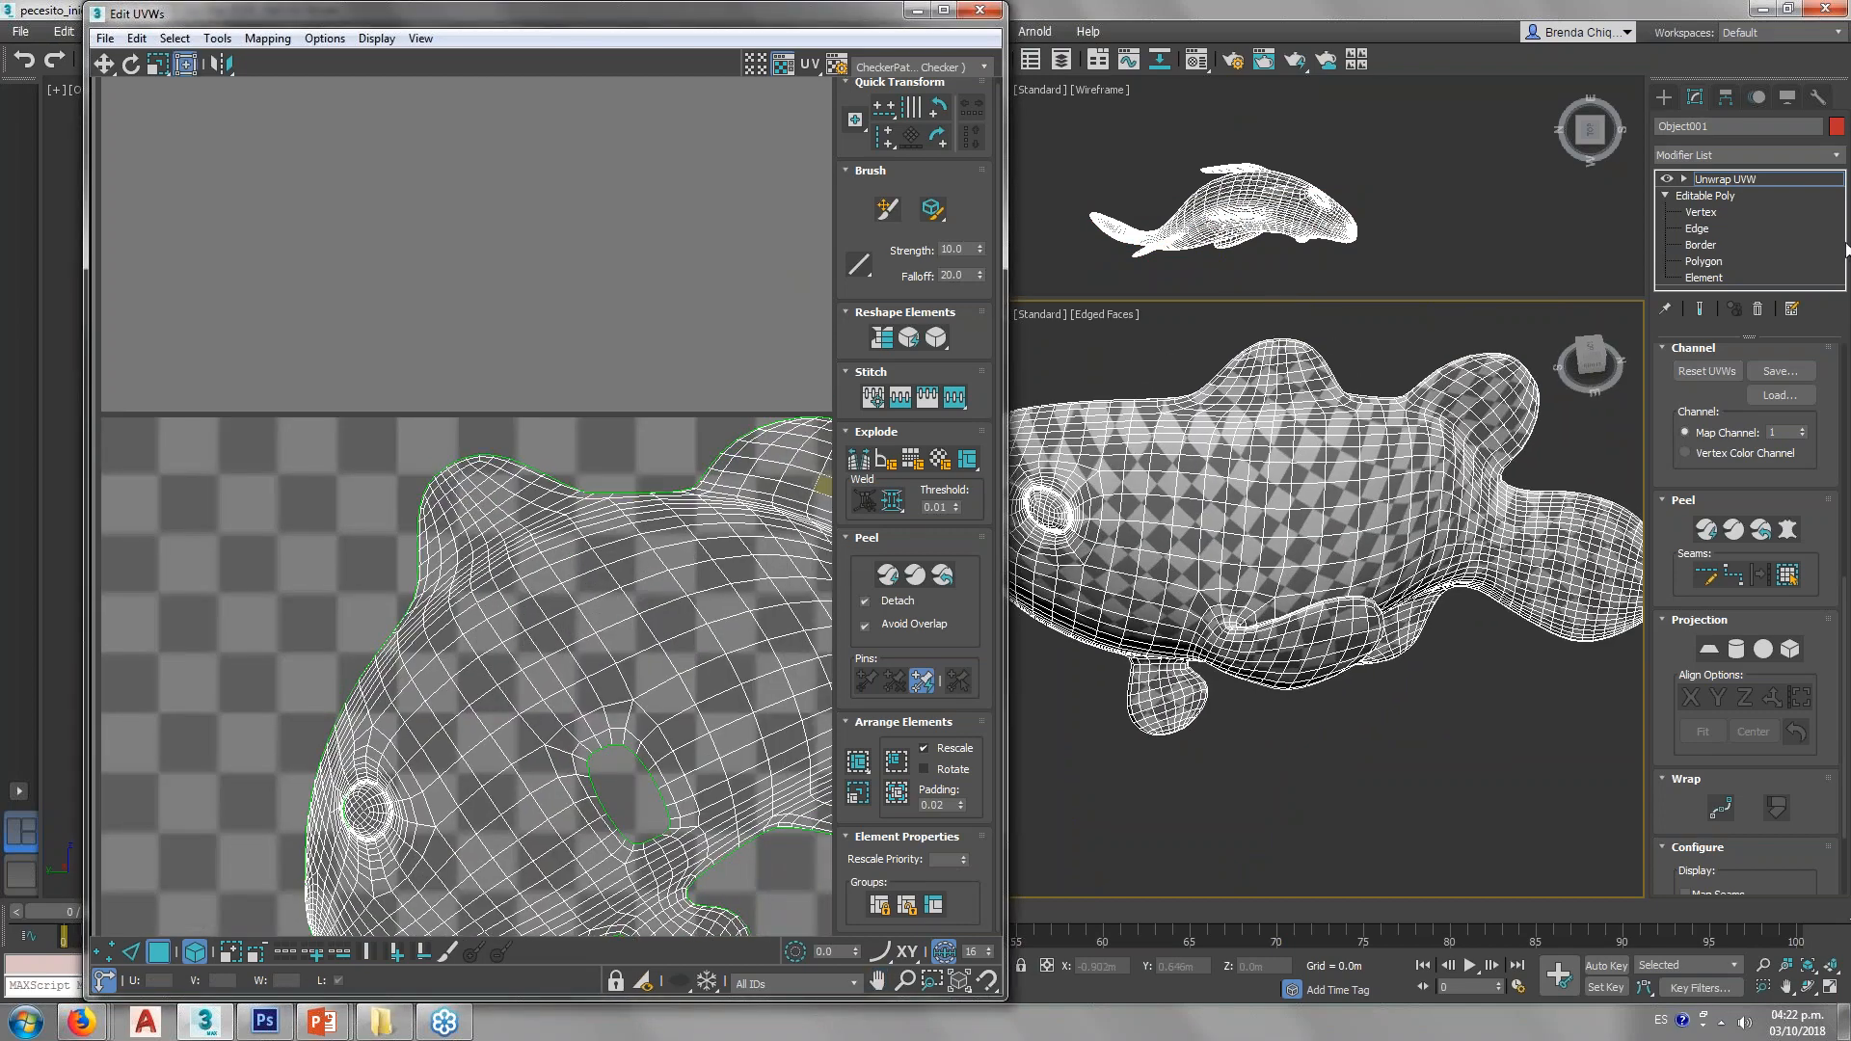
middle_click_drag(405, 579, 379, 546)
scroll(463, 453, "up", 2)
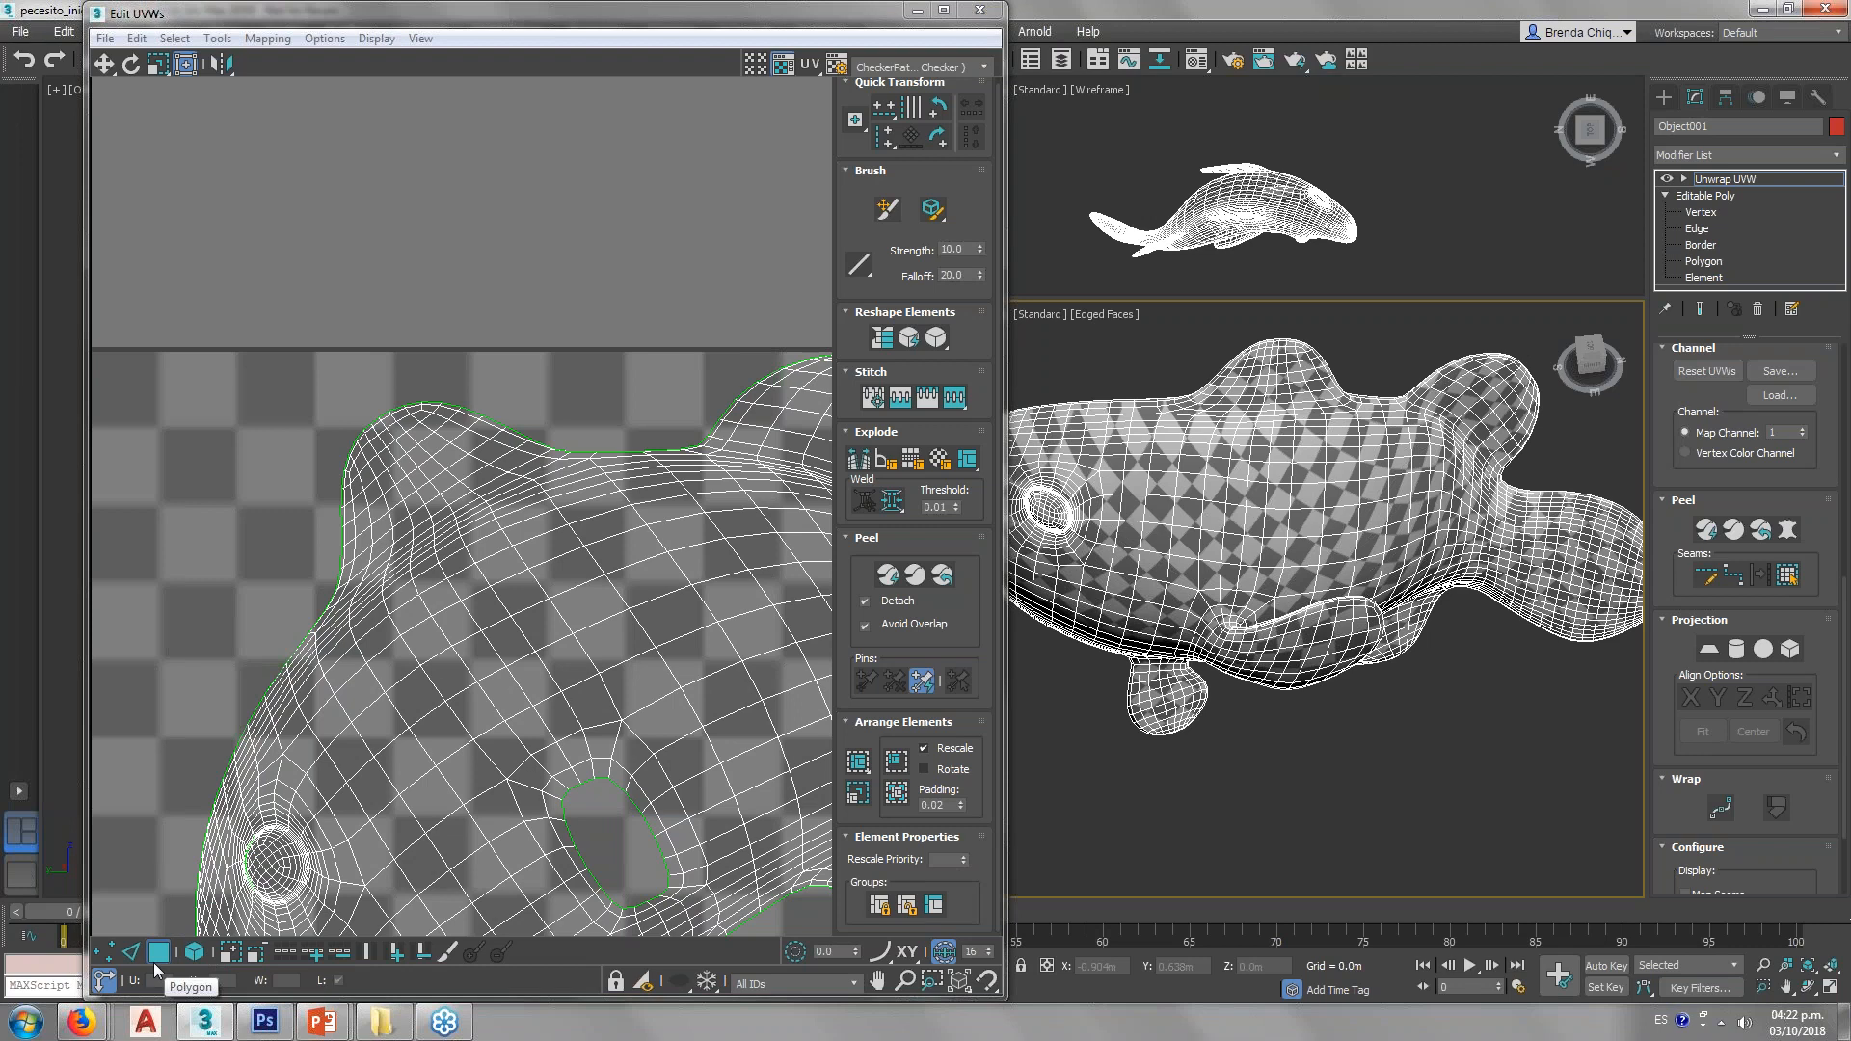
left_click_drag(523, 367, 280, 460)
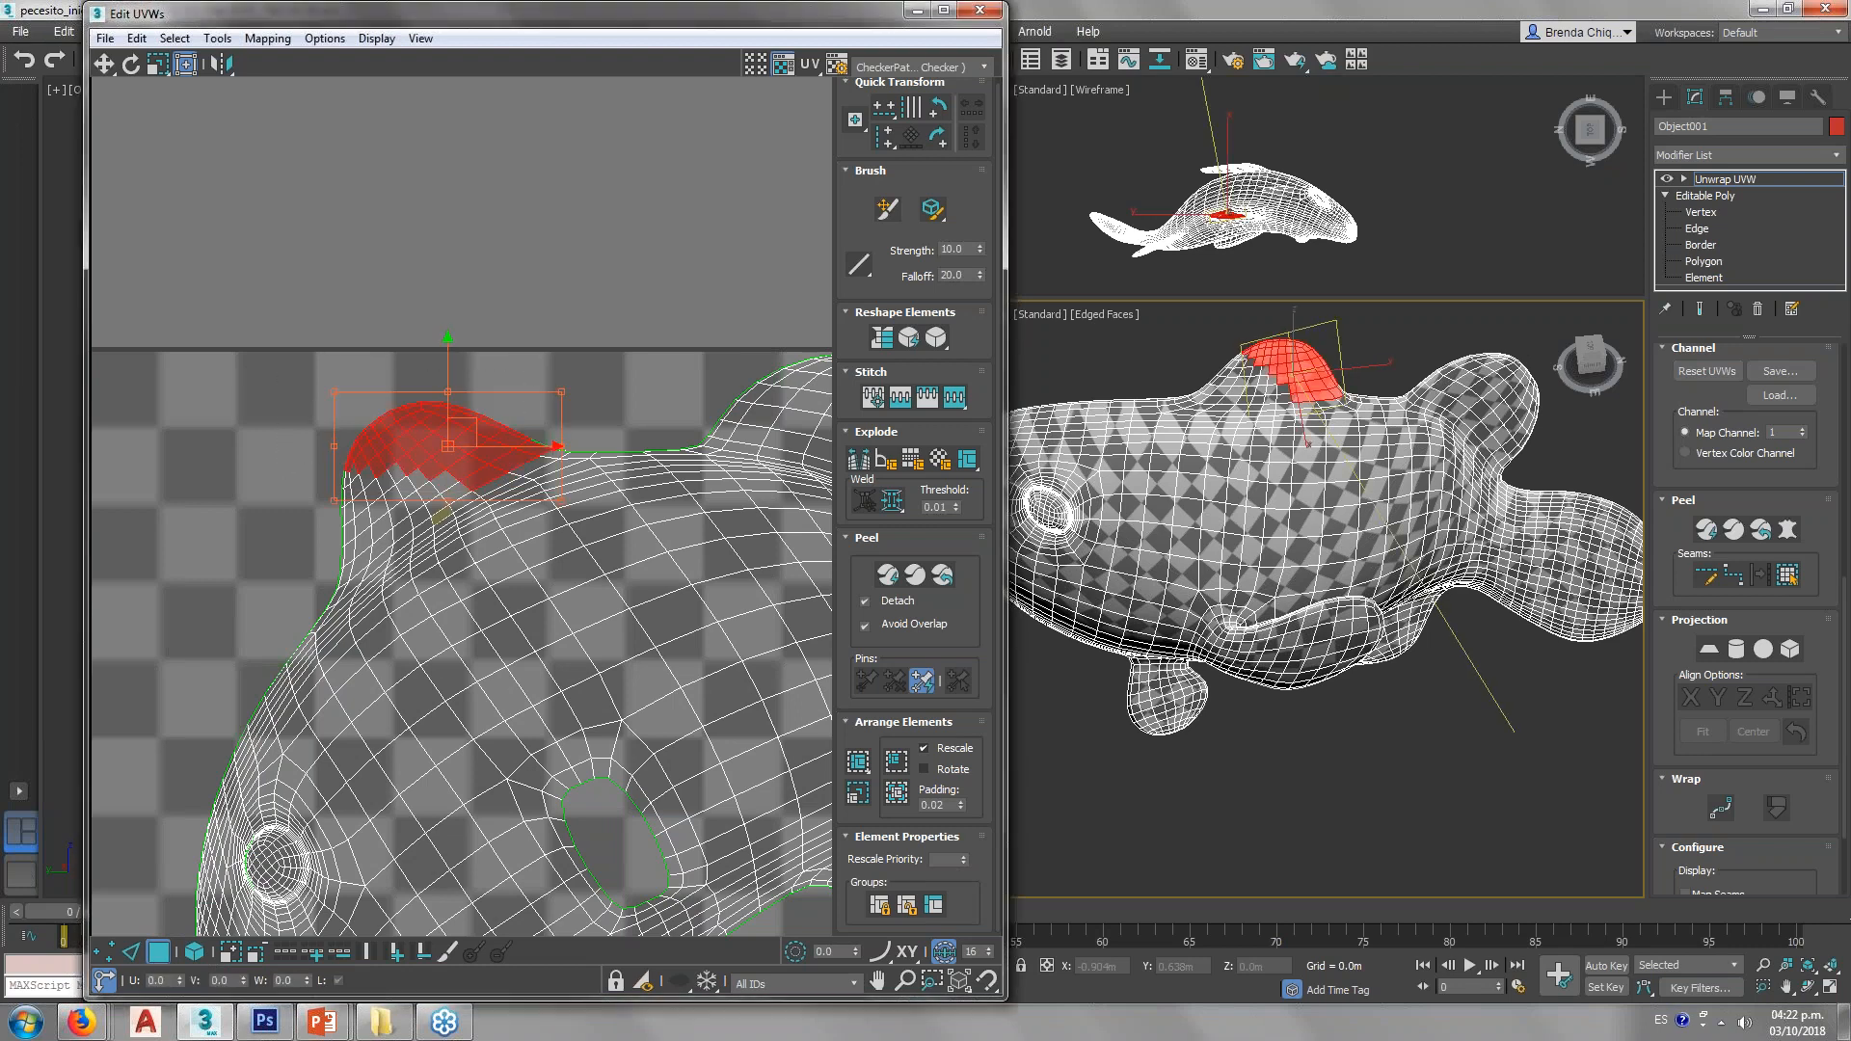
left_click_drag(445, 493, 444, 494)
left_click_drag(399, 493, 184, 406)
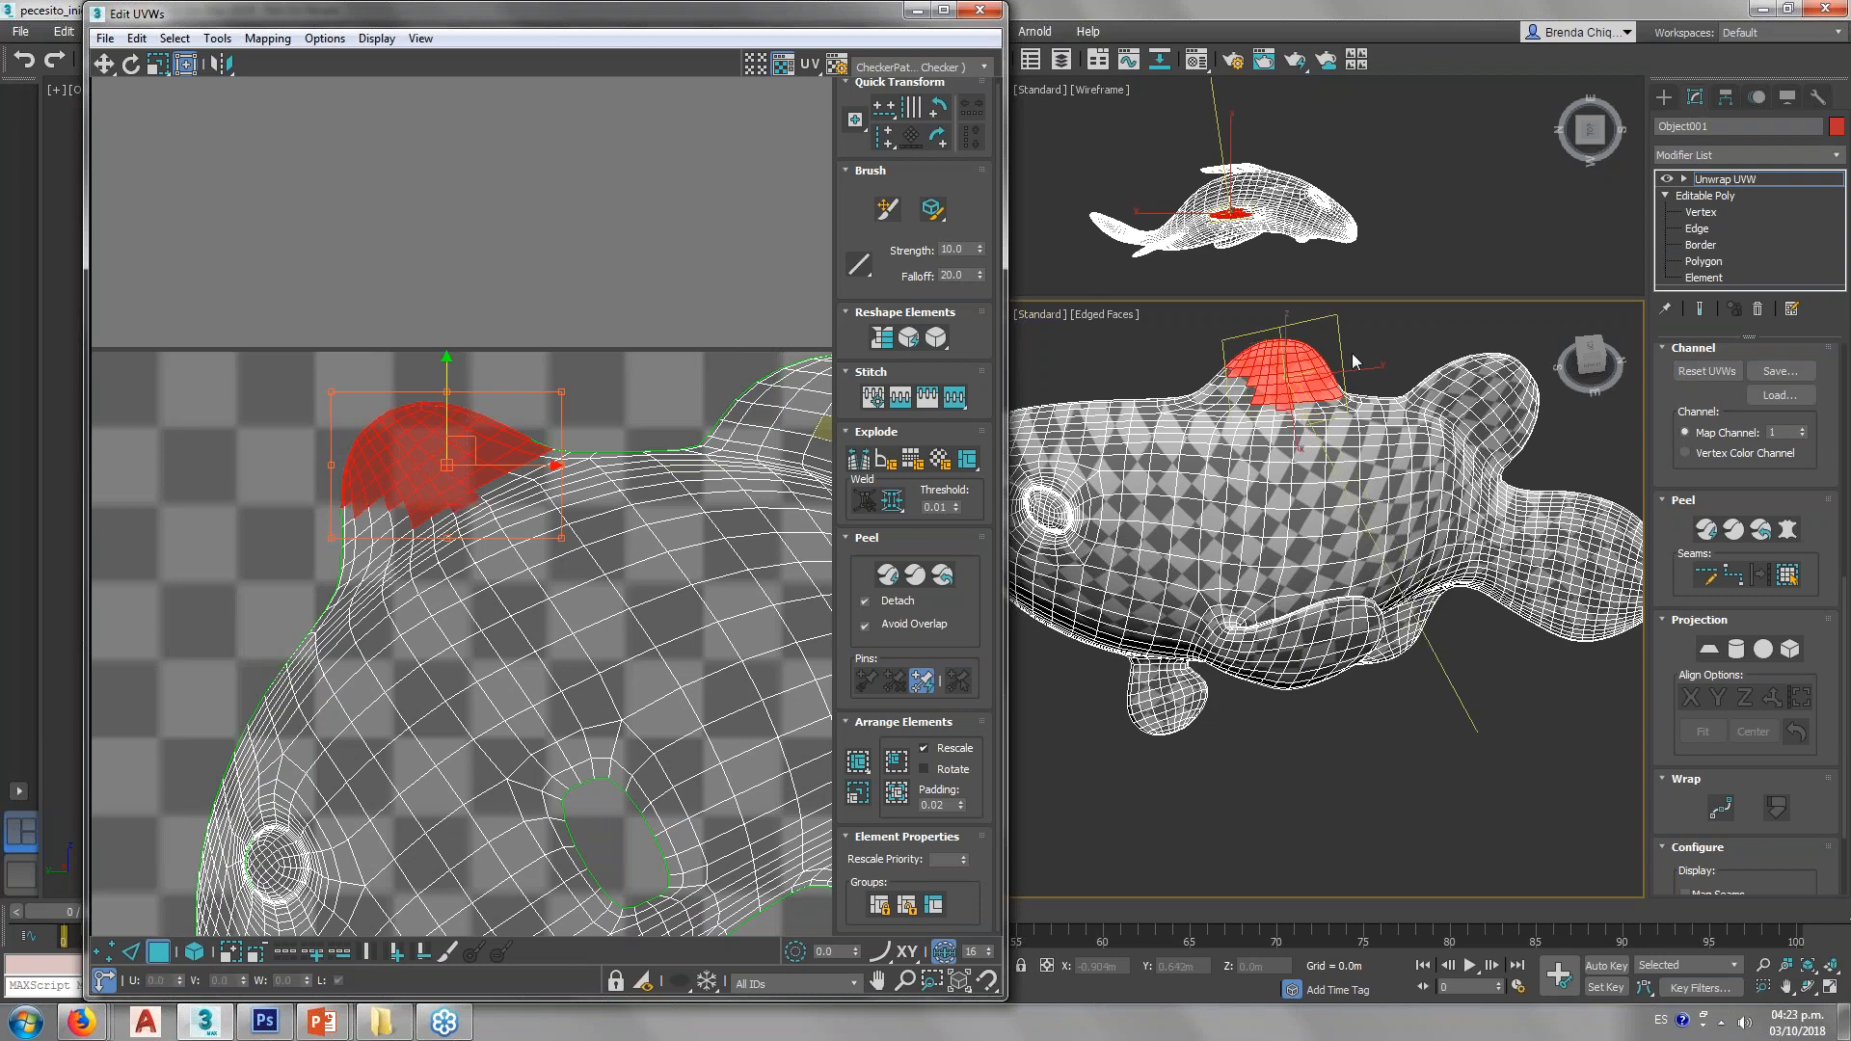
Step: Add the remaining front dorsal fin polygons on both sides of the fish to the selection in the viewport
middle_click_drag(1354, 361, 1307, 365, "alt")
scroll(1307, 366, "up", 10)
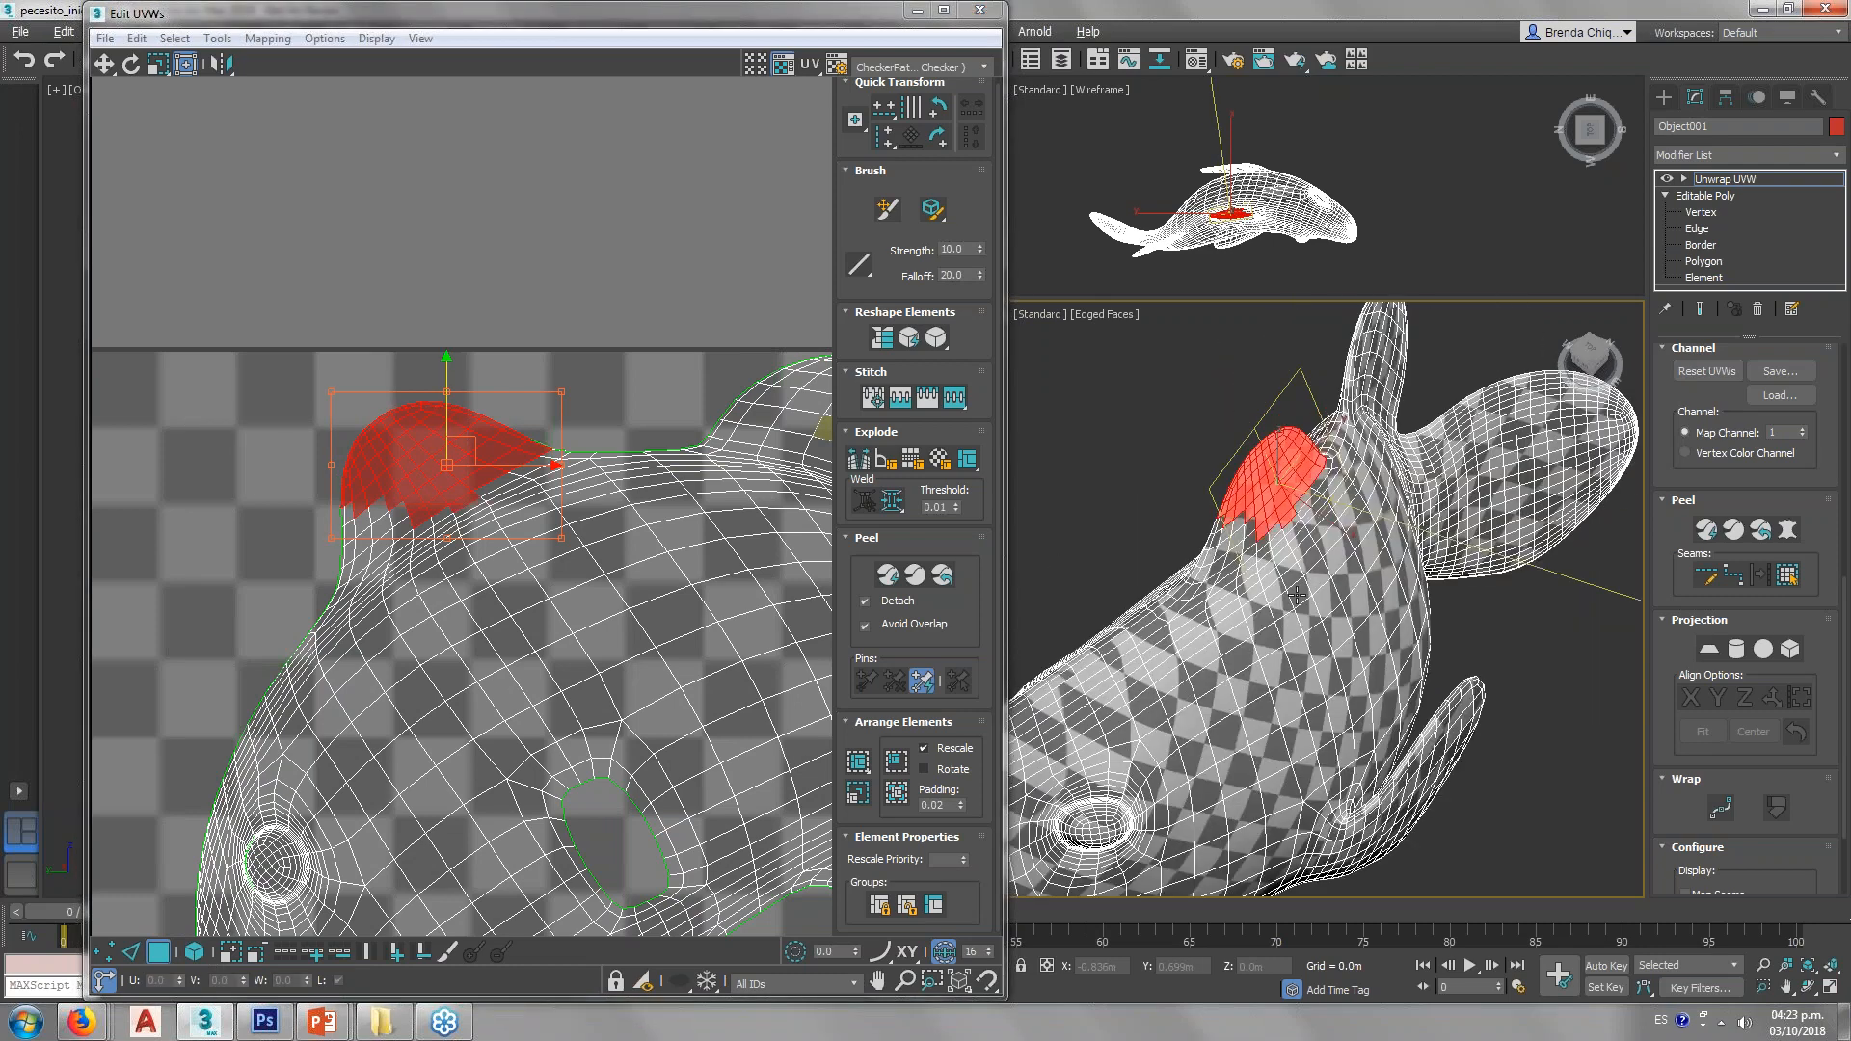
left_click_drag(1108, 444, 1076, 546, "ctrl")
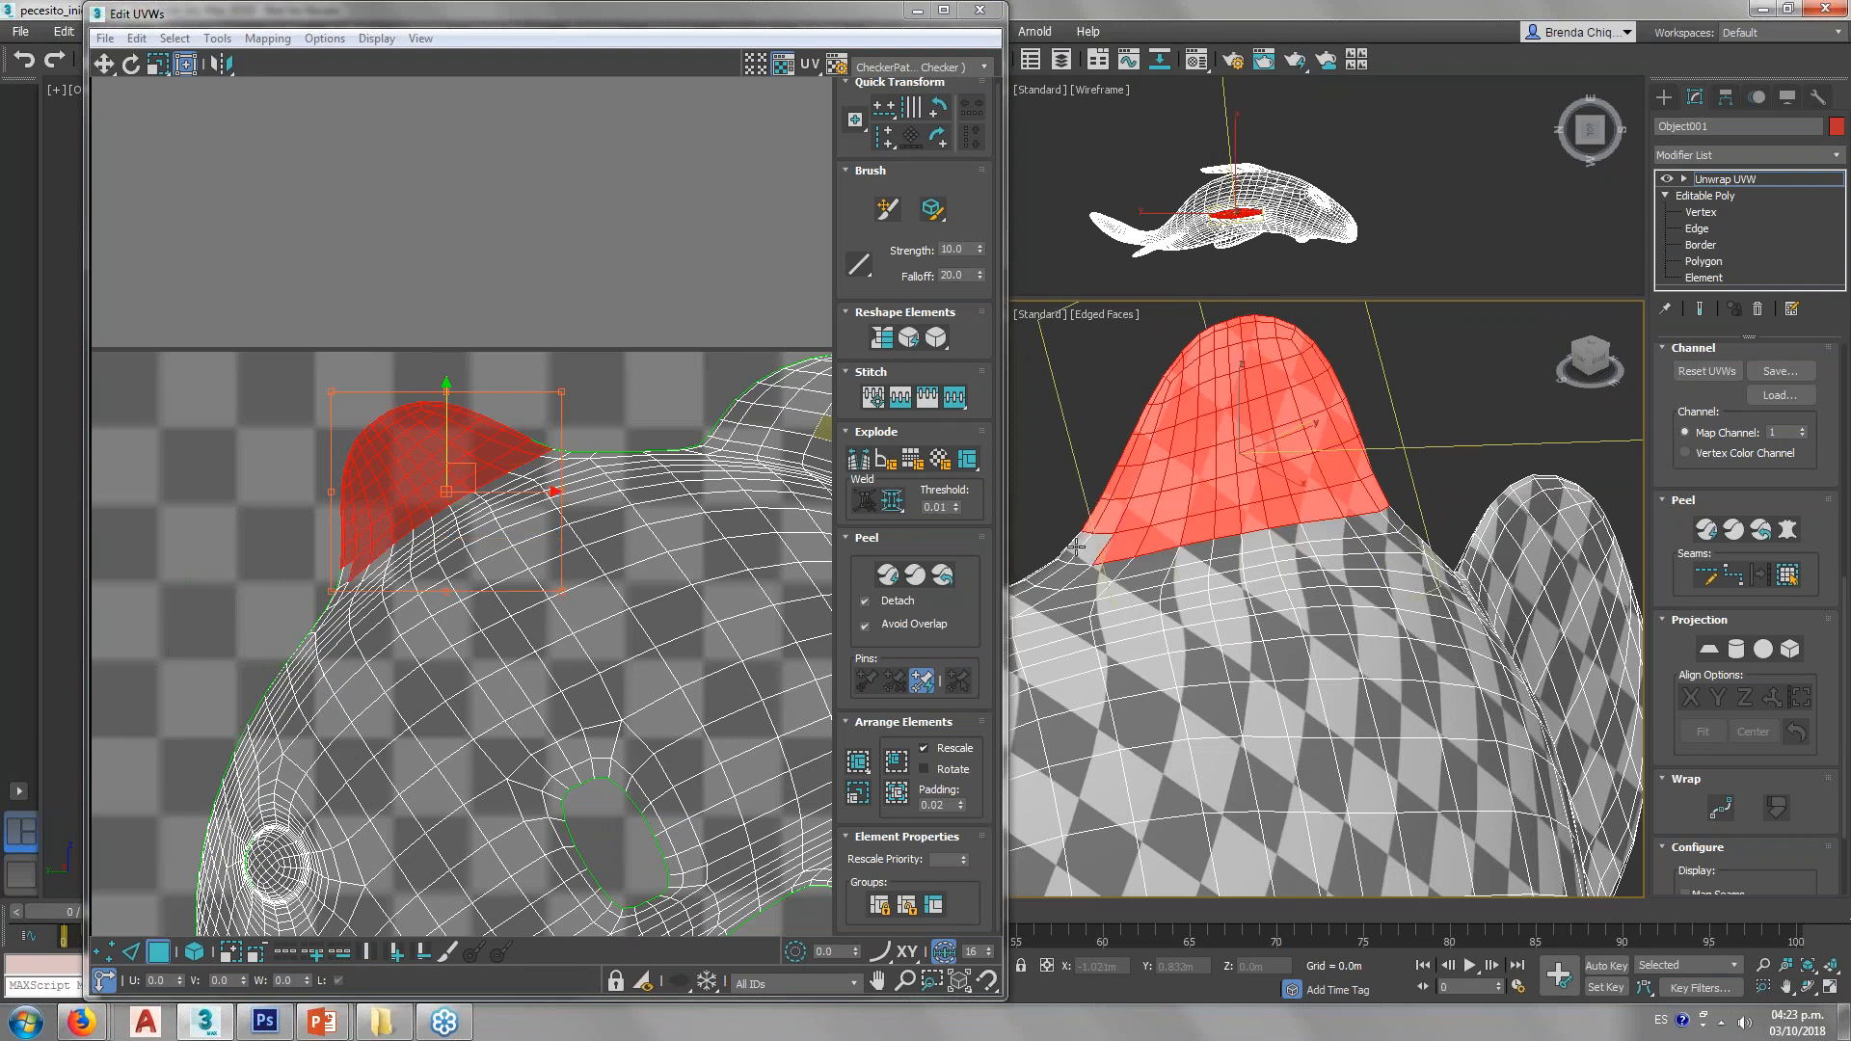
left_click(1081, 547, "ctrl")
middle_click_drag(1074, 568, 1308, 582, "alt")
left_click_drag(1319, 449, 1039, 335, "ctrl")
left_click(1398, 536, "ctrl")
left_click(1383, 512, "ctrl")
left_click(1394, 520, "ctrl")
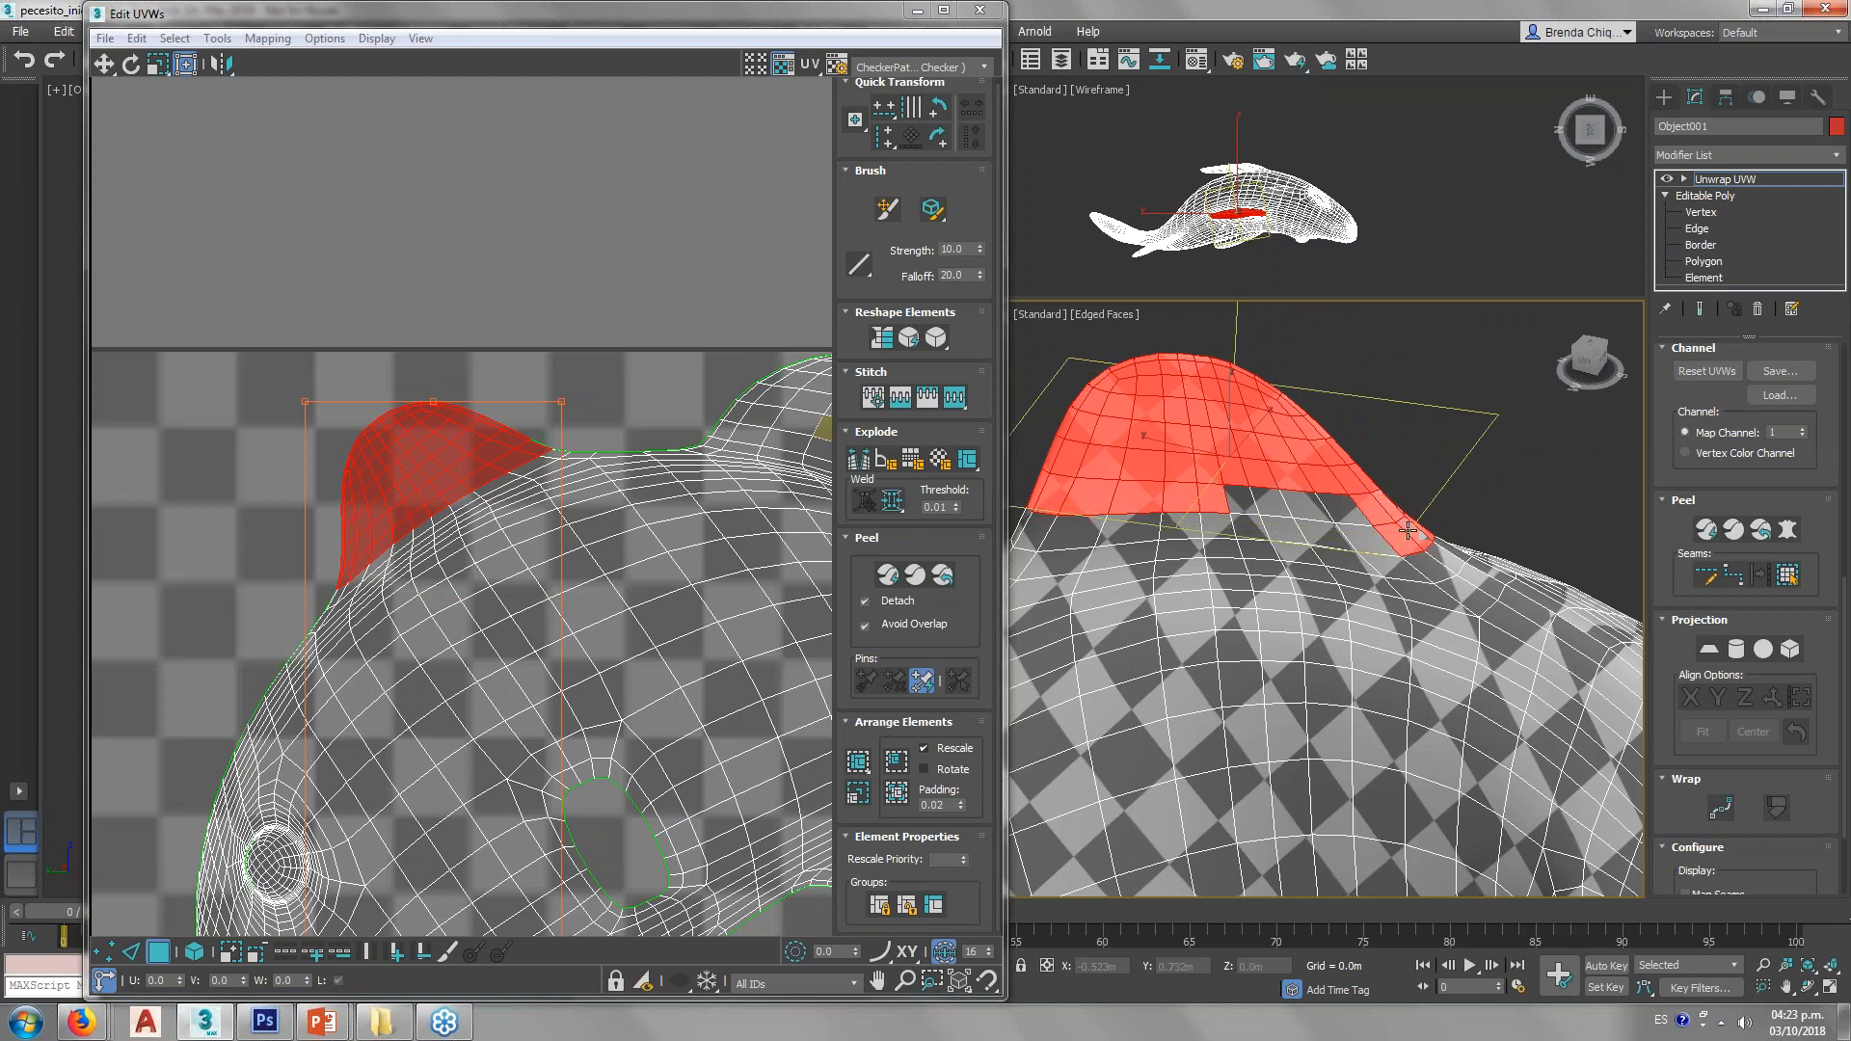
Step: Turn off Ignore Backfacing and region-select the whole front dorsal fin from the side
scroll(1666, 392, "up", 5)
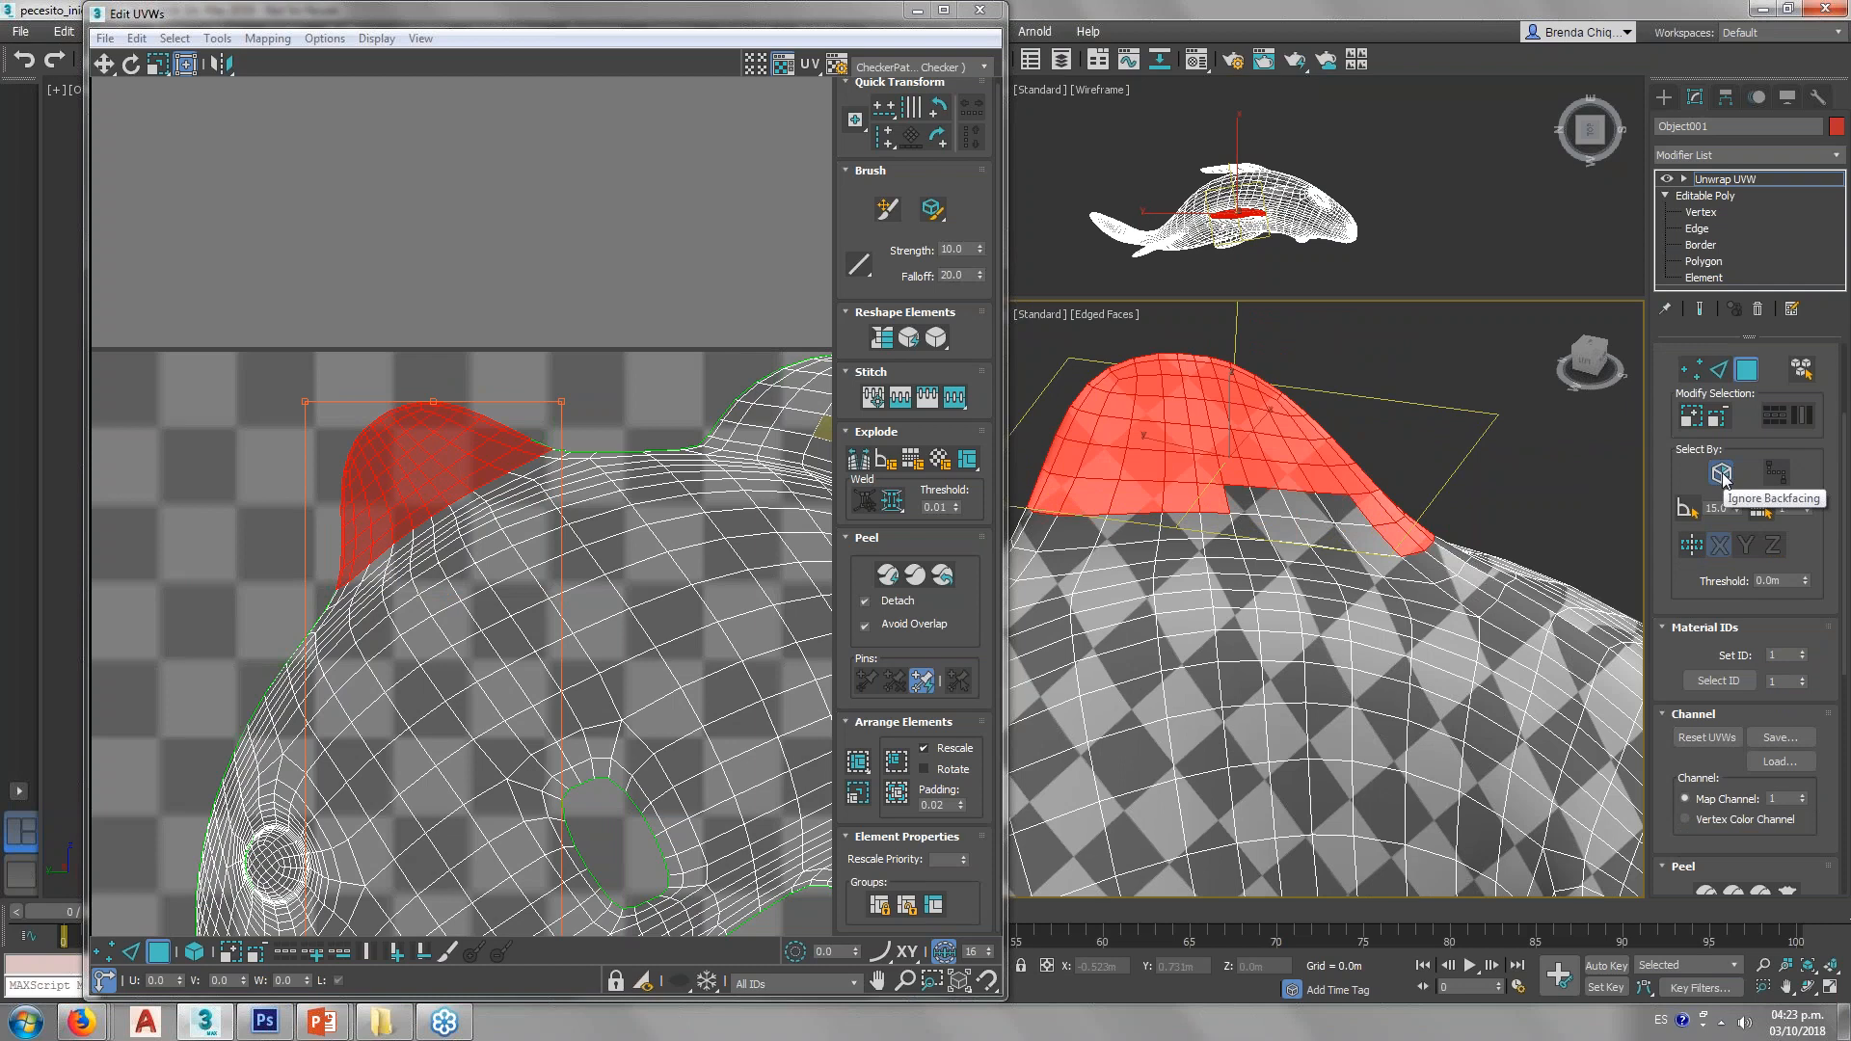
left_click_drag(1417, 396, 1020, 529)
scroll(1157, 501, "down", 4)
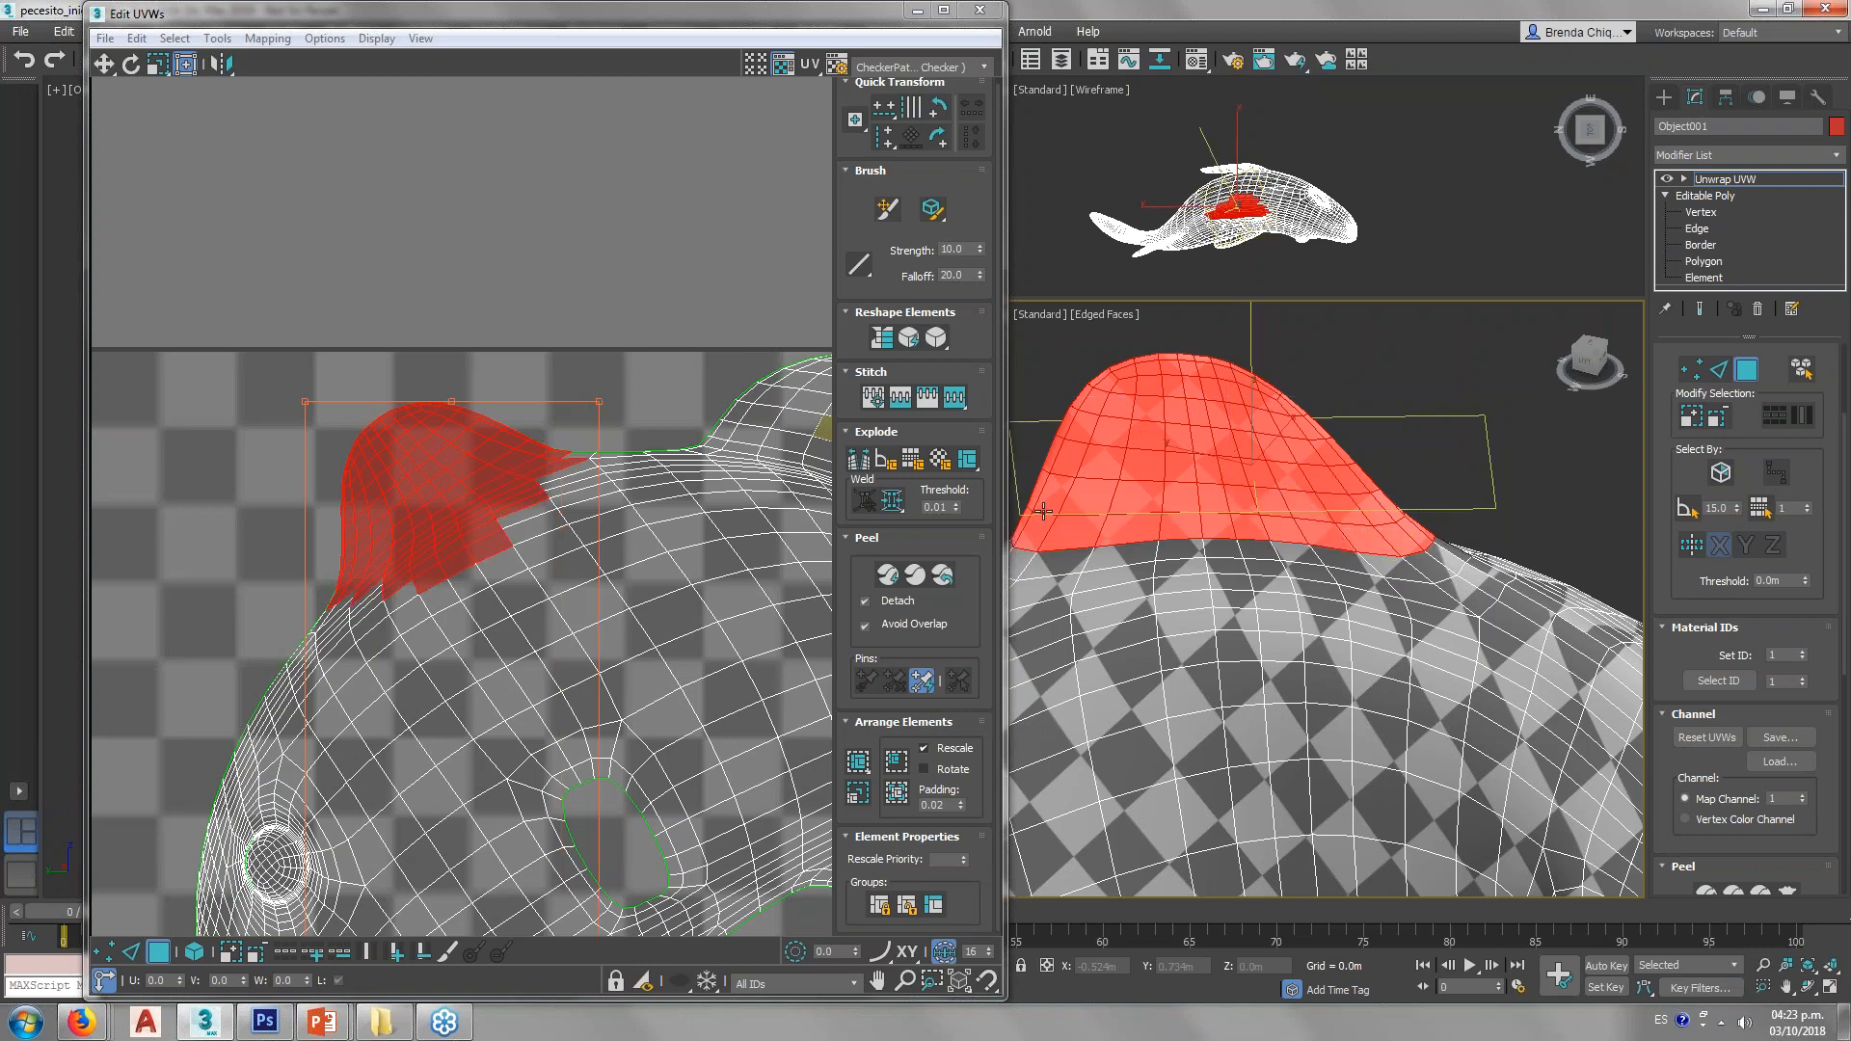
Step: Deselect the stray body polygons below the front dorsal fin's base so only the fin stays selected
middle_click_drag(1282, 515, 1144, 499, "alt")
scroll(1145, 500, "up", 4)
mouse_move(1114, 518)
left_mouse_down("alt")
mouse_move(1260, 427)
mouse_move(1366, 309)
left_mouse_up("alt")
middle_click_drag(1367, 309, 1434, 467, "alt")
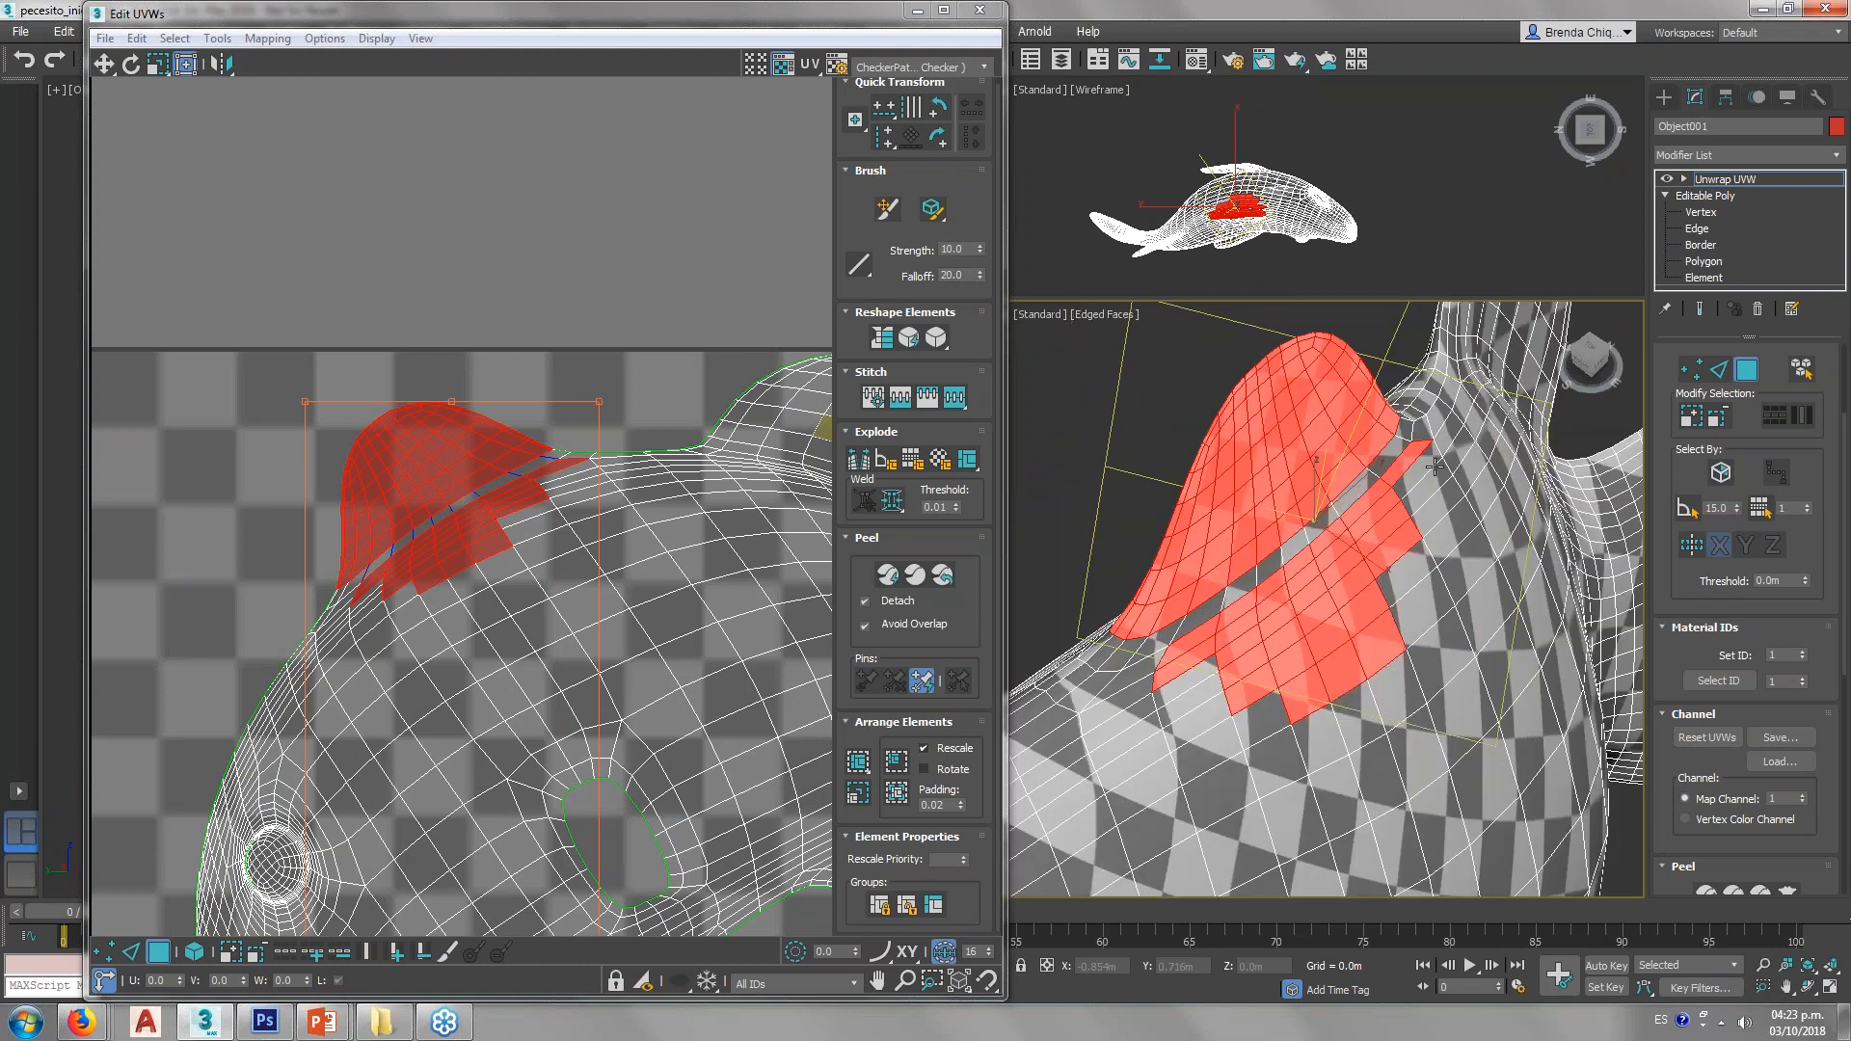
mouse_move(1430, 457)
left_mouse_down("alt")
mouse_move(1363, 504)
mouse_move(1340, 550)
left_mouse_up("alt")
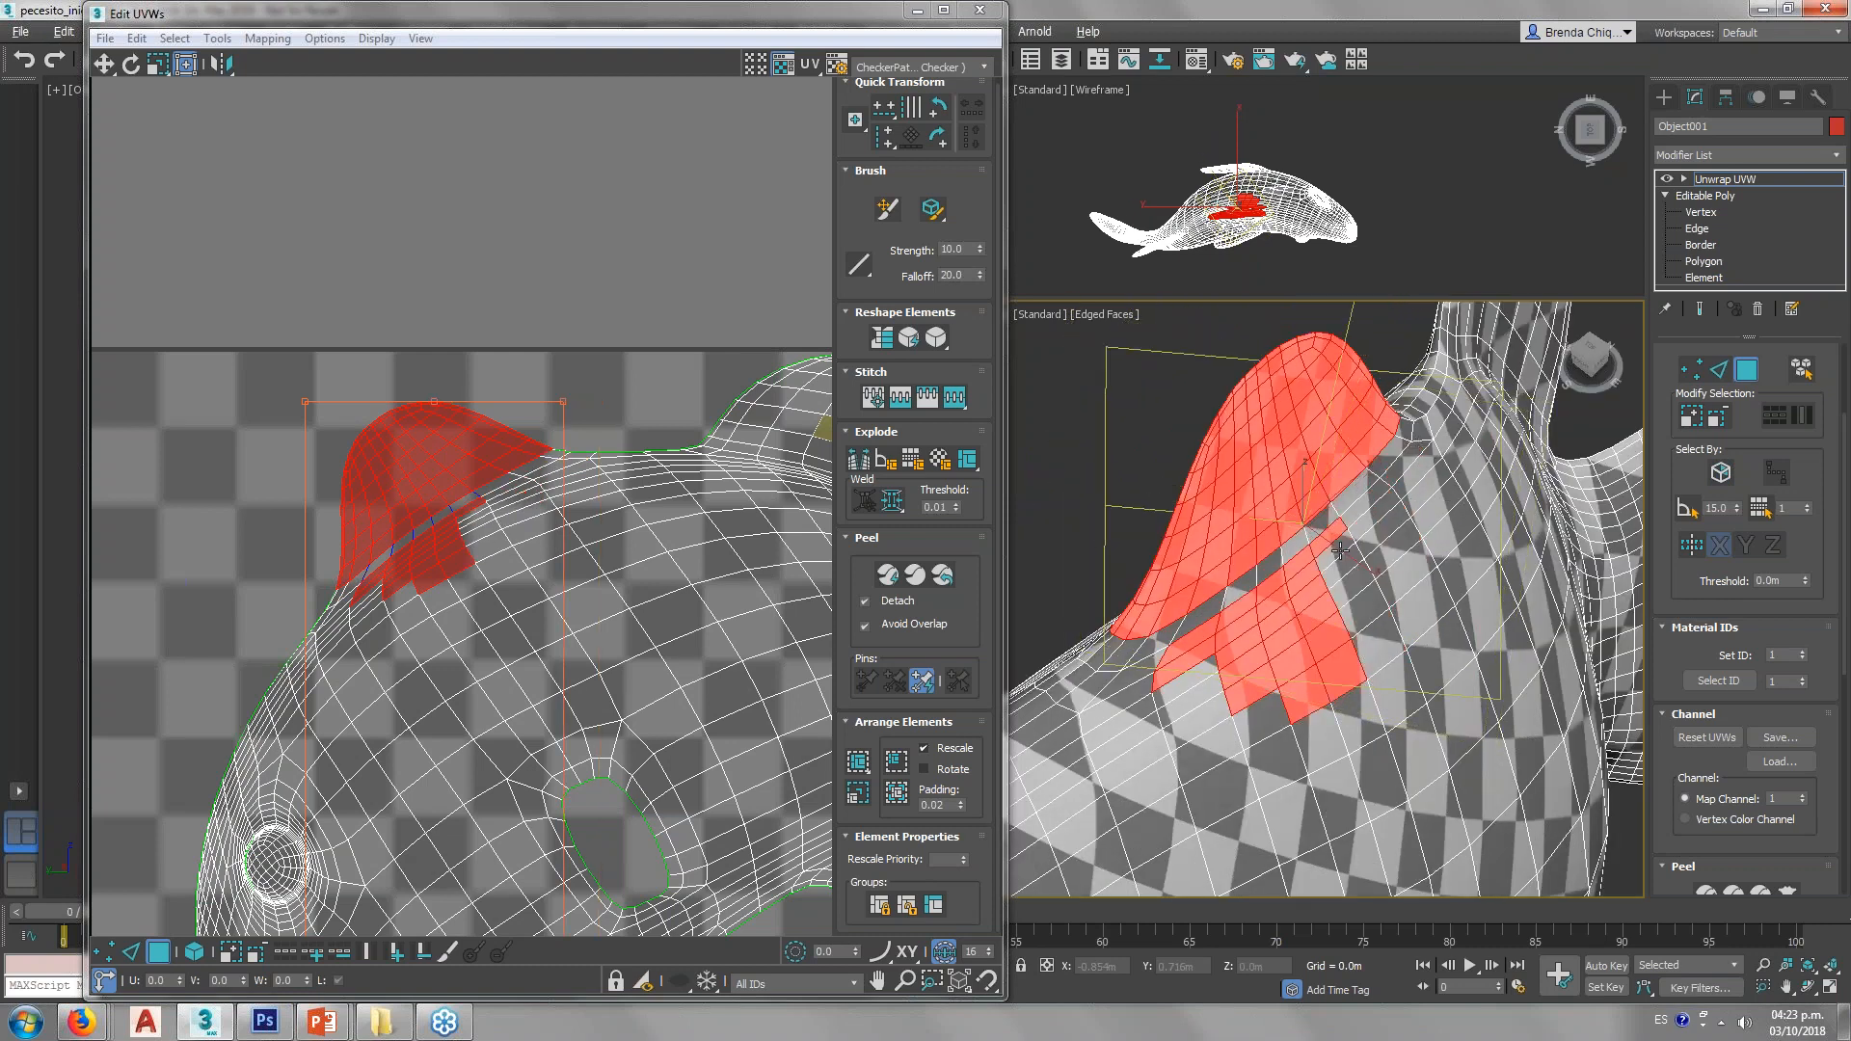
left_click_drag(1405, 747, 1331, 593)
left_click_drag(1308, 764, 1200, 632, "alt")
middle_click_drag(1200, 632, 1203, 569, "alt")
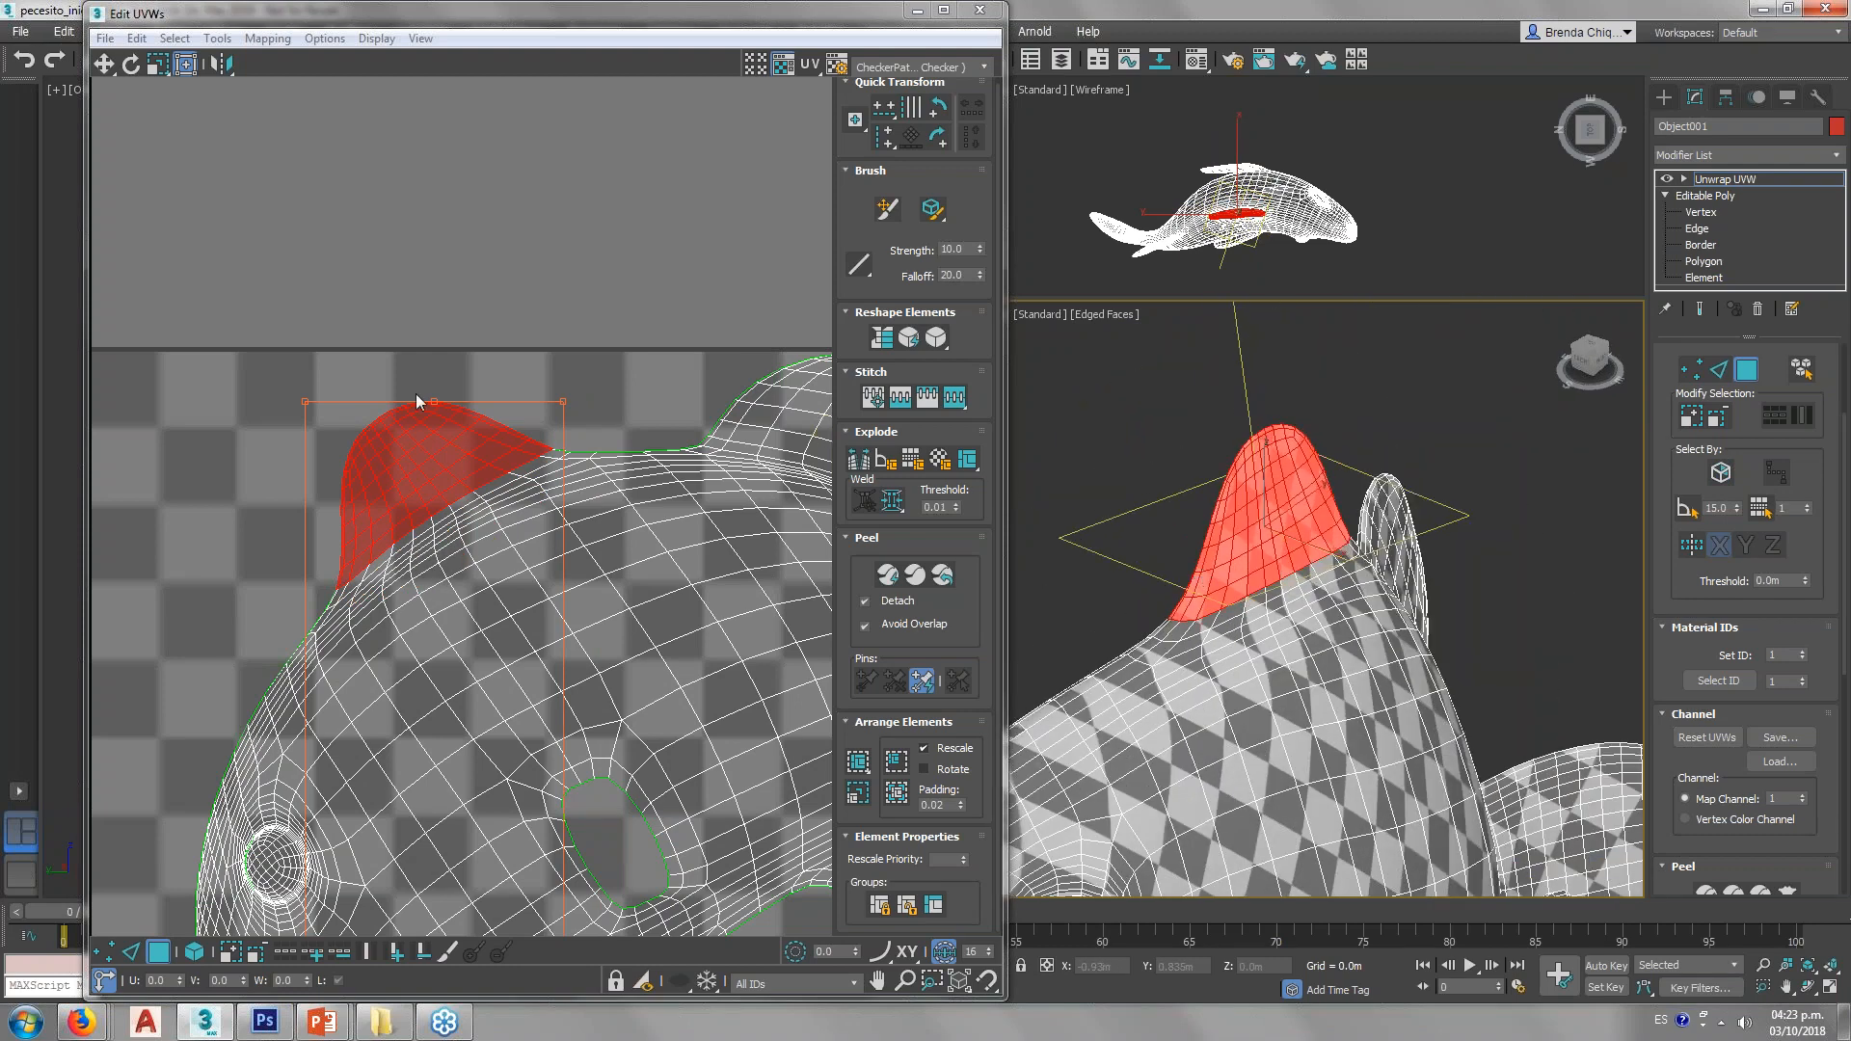
Step: Try moving the selected fin polygons outside the UV square while still attached to the body halves, and undo the move
middle_click_drag(414, 393, 431, 328)
scroll(434, 330, "down", 3)
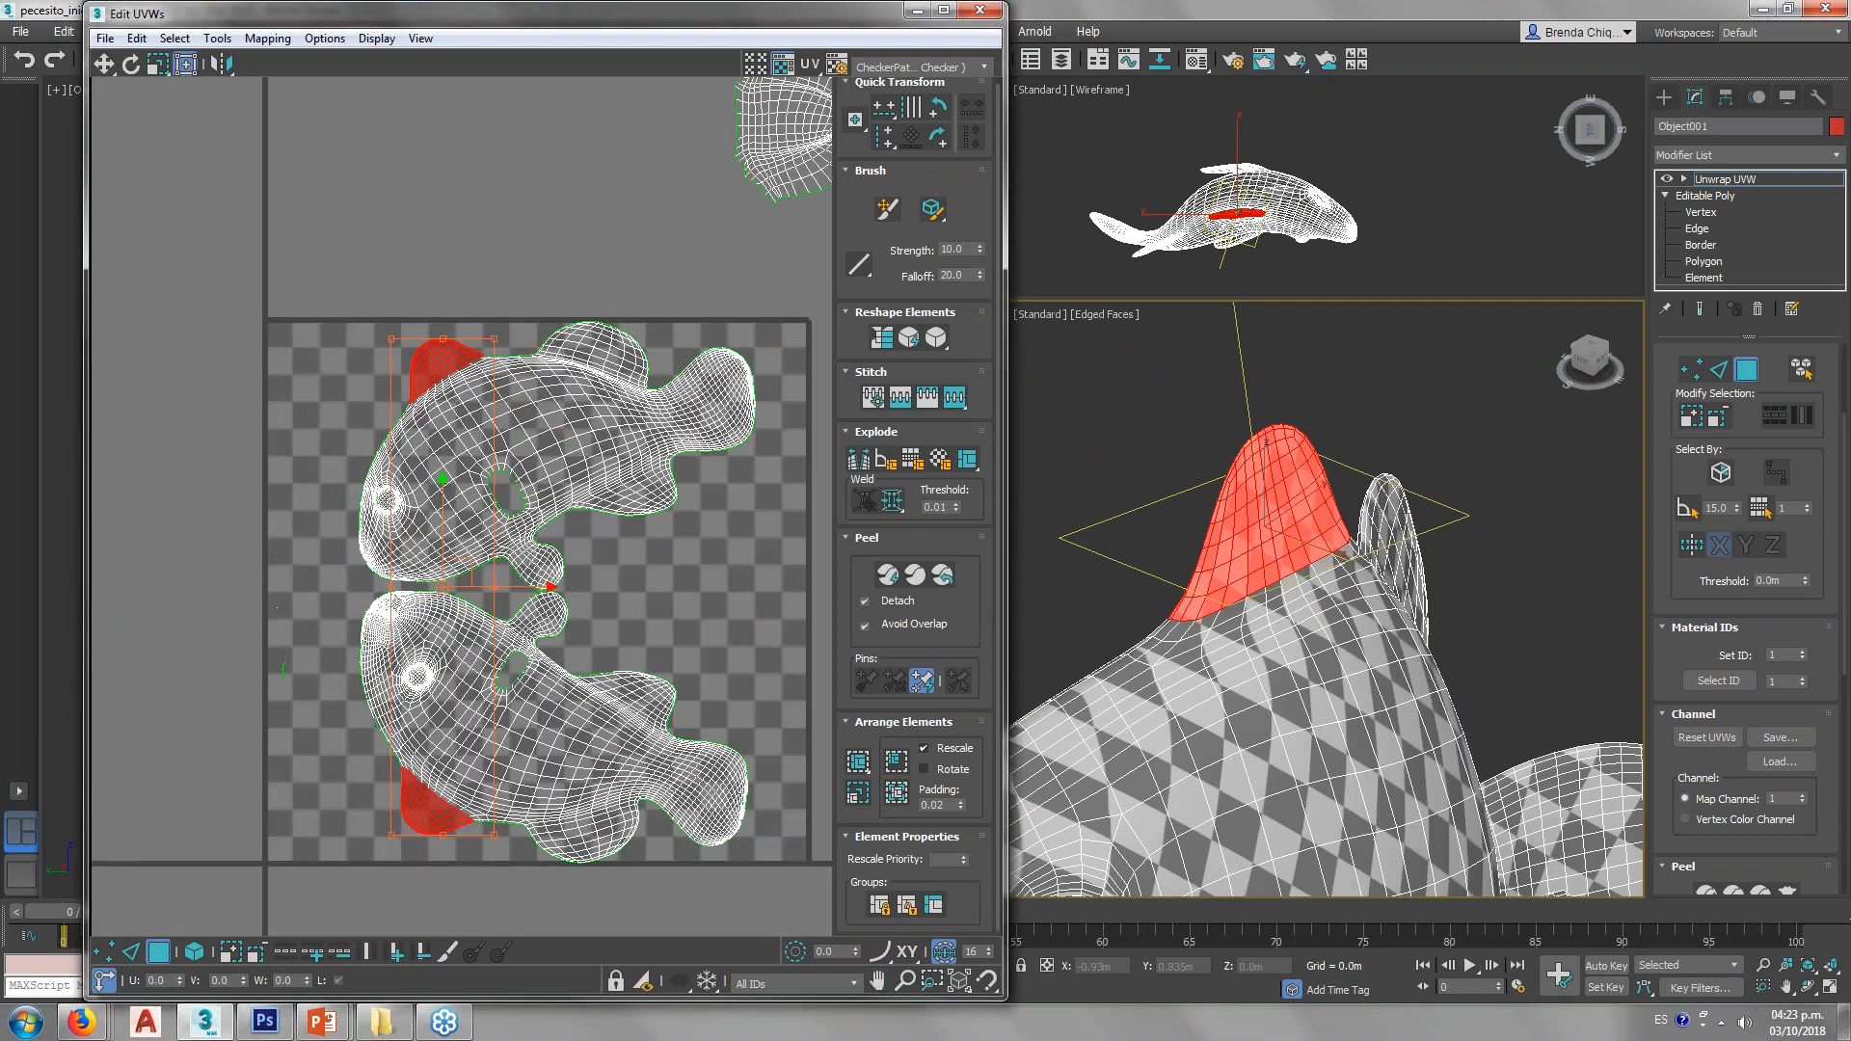
key("z")
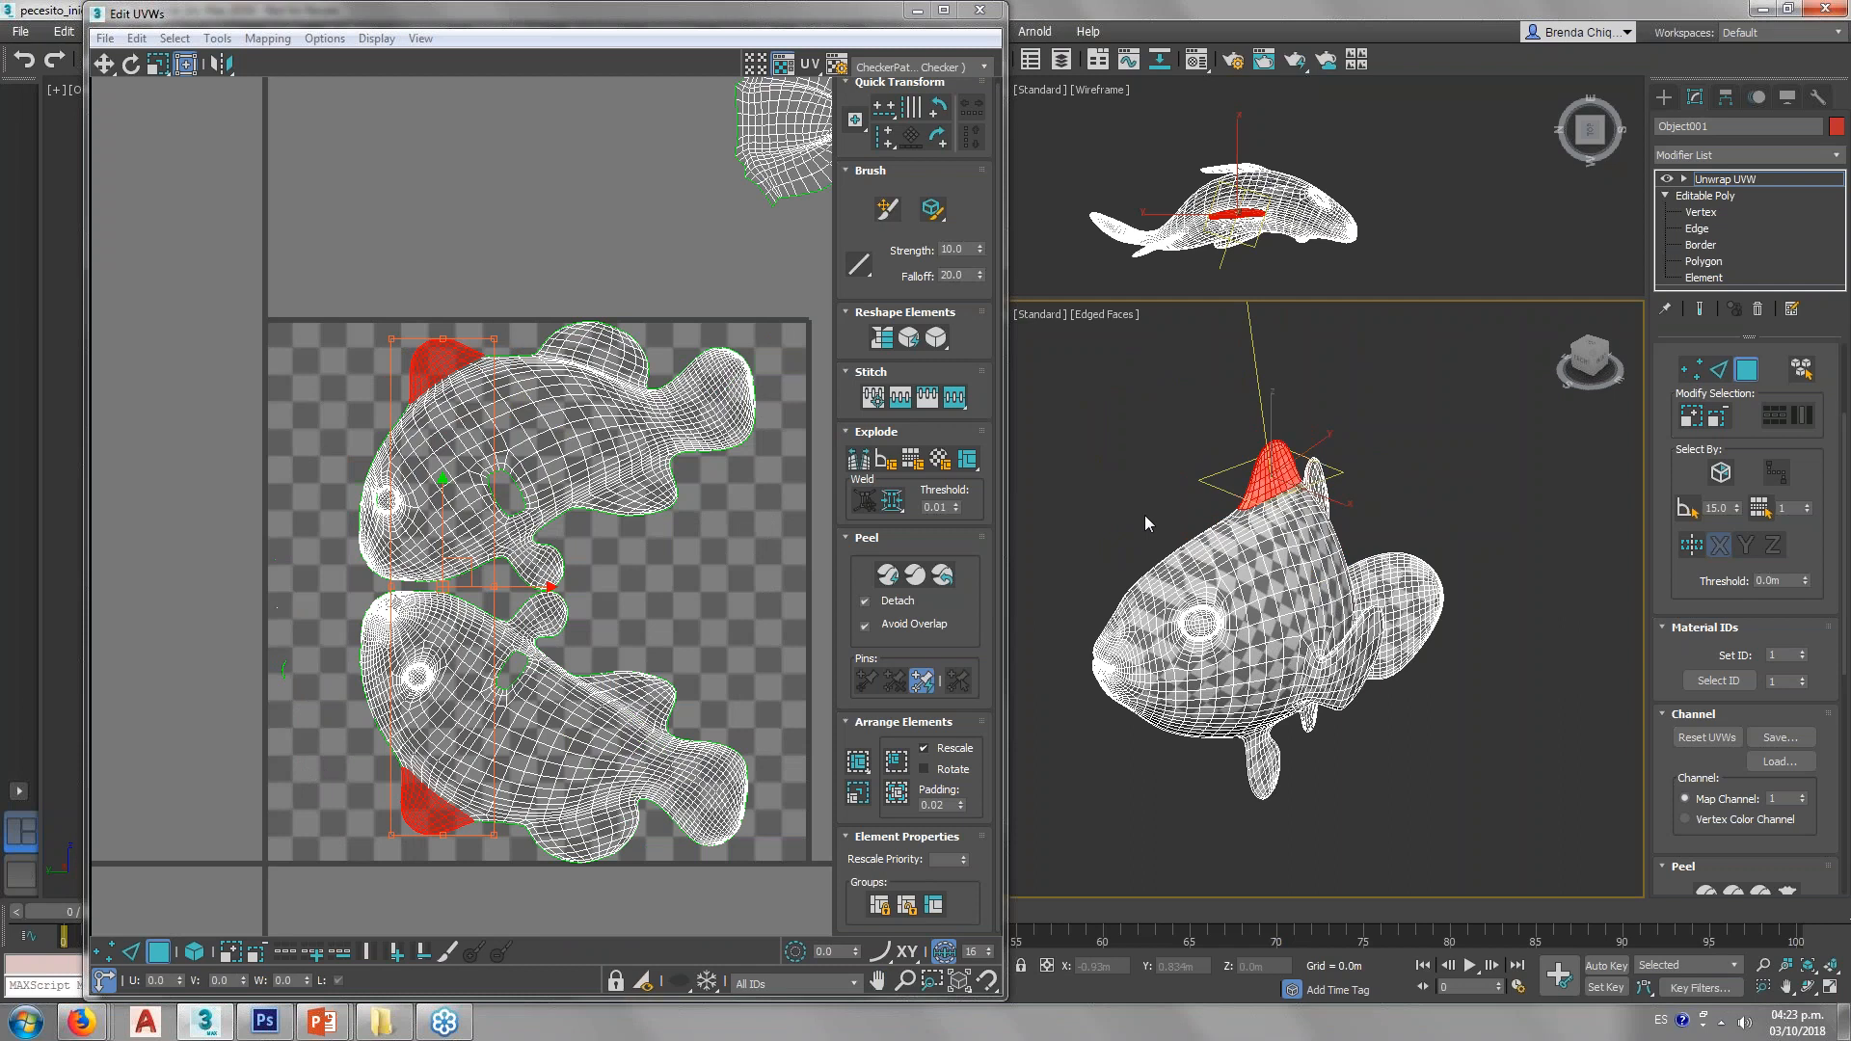
scroll(578, 414, "down", 4)
scroll(566, 431, "up", 5)
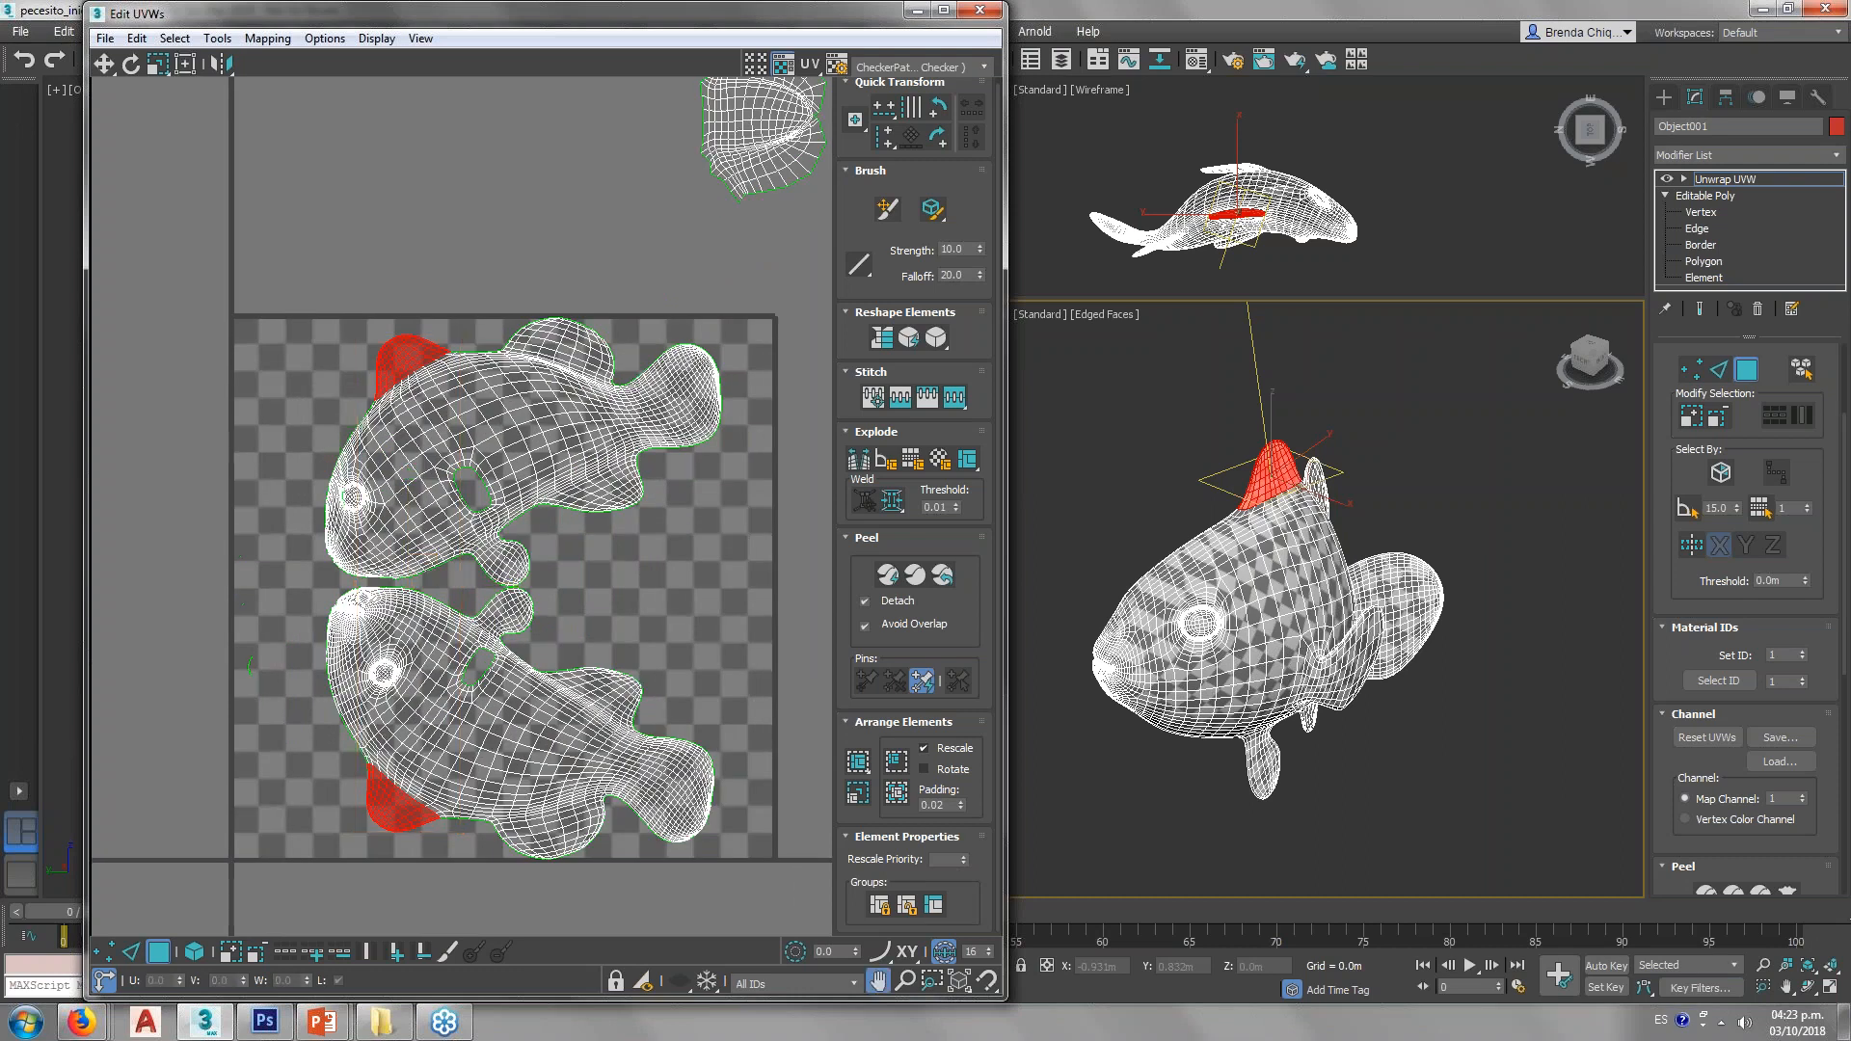
middle_click_drag(522, 583, 639, 485)
scroll(640, 485, "down", 2)
left_click_drag(639, 485, 401, 575)
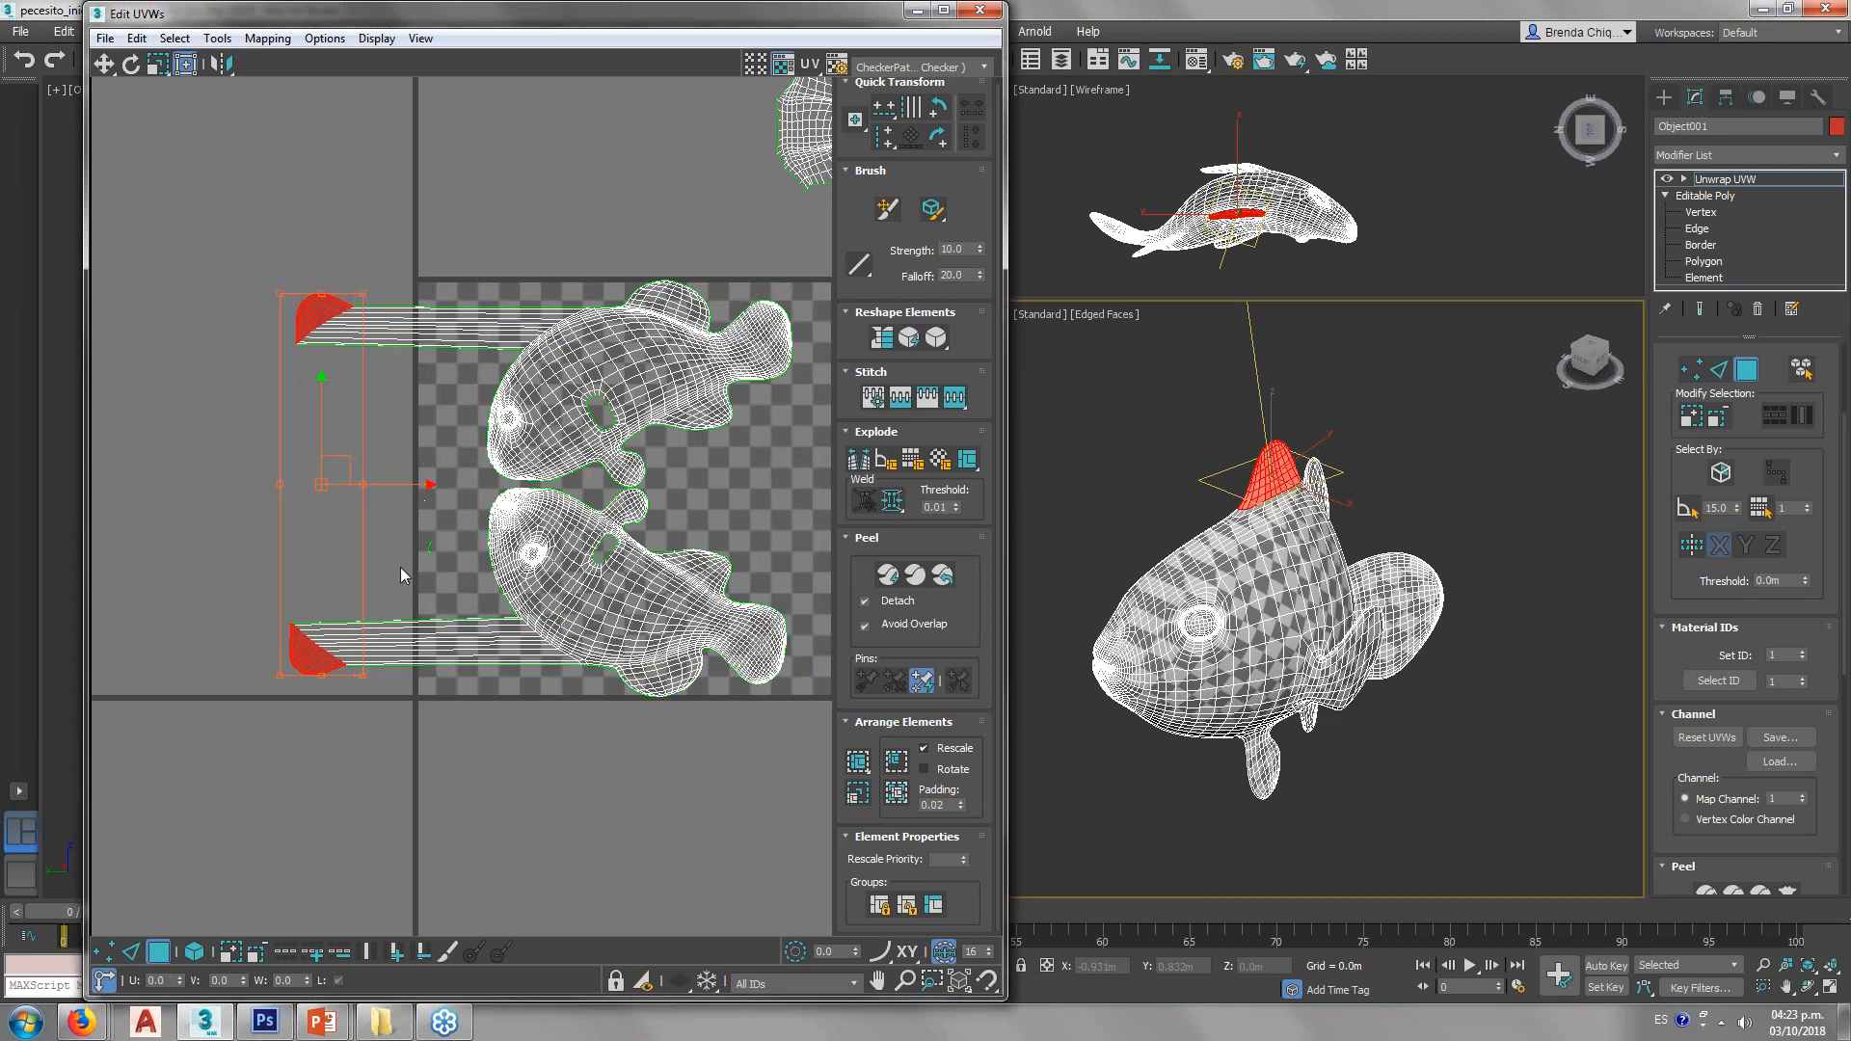
key("ctrl+z")
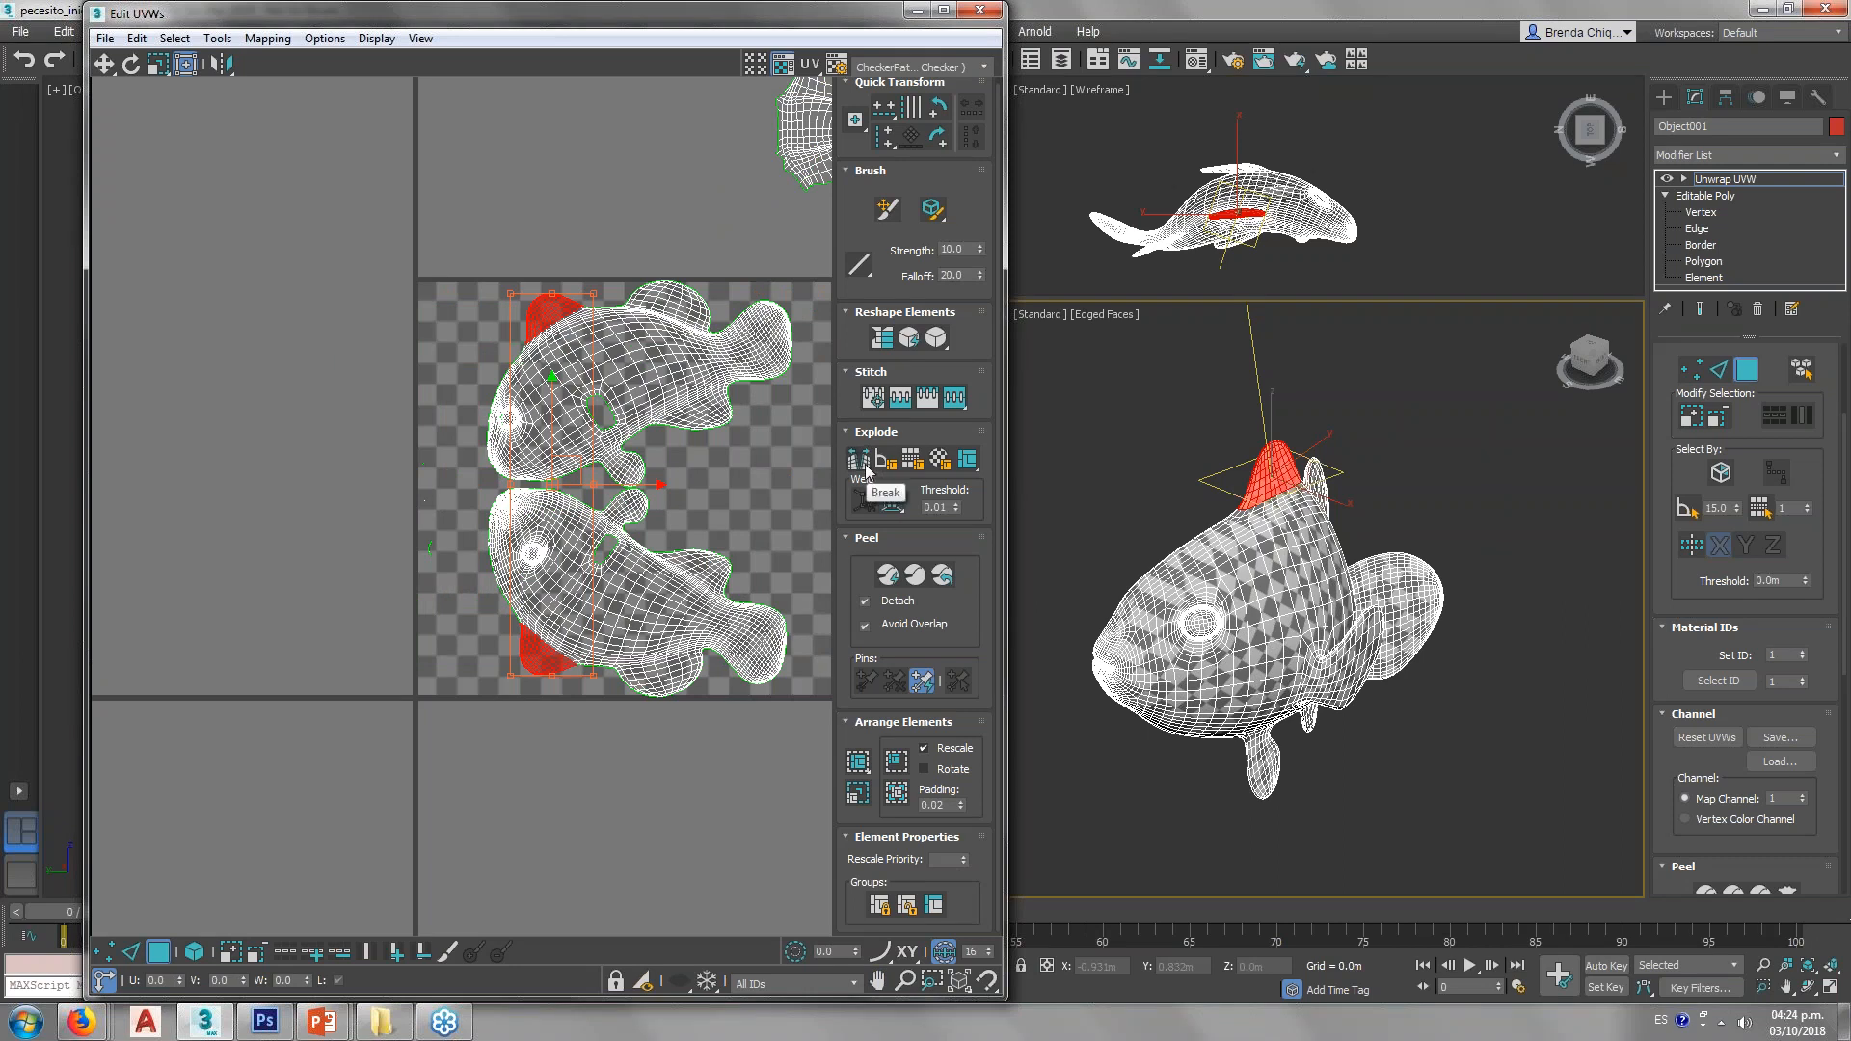
Step: Break the selected fin polygons off both body halves and move them horizontally out of the UV square
left_click_drag(627, 485, 405, 485)
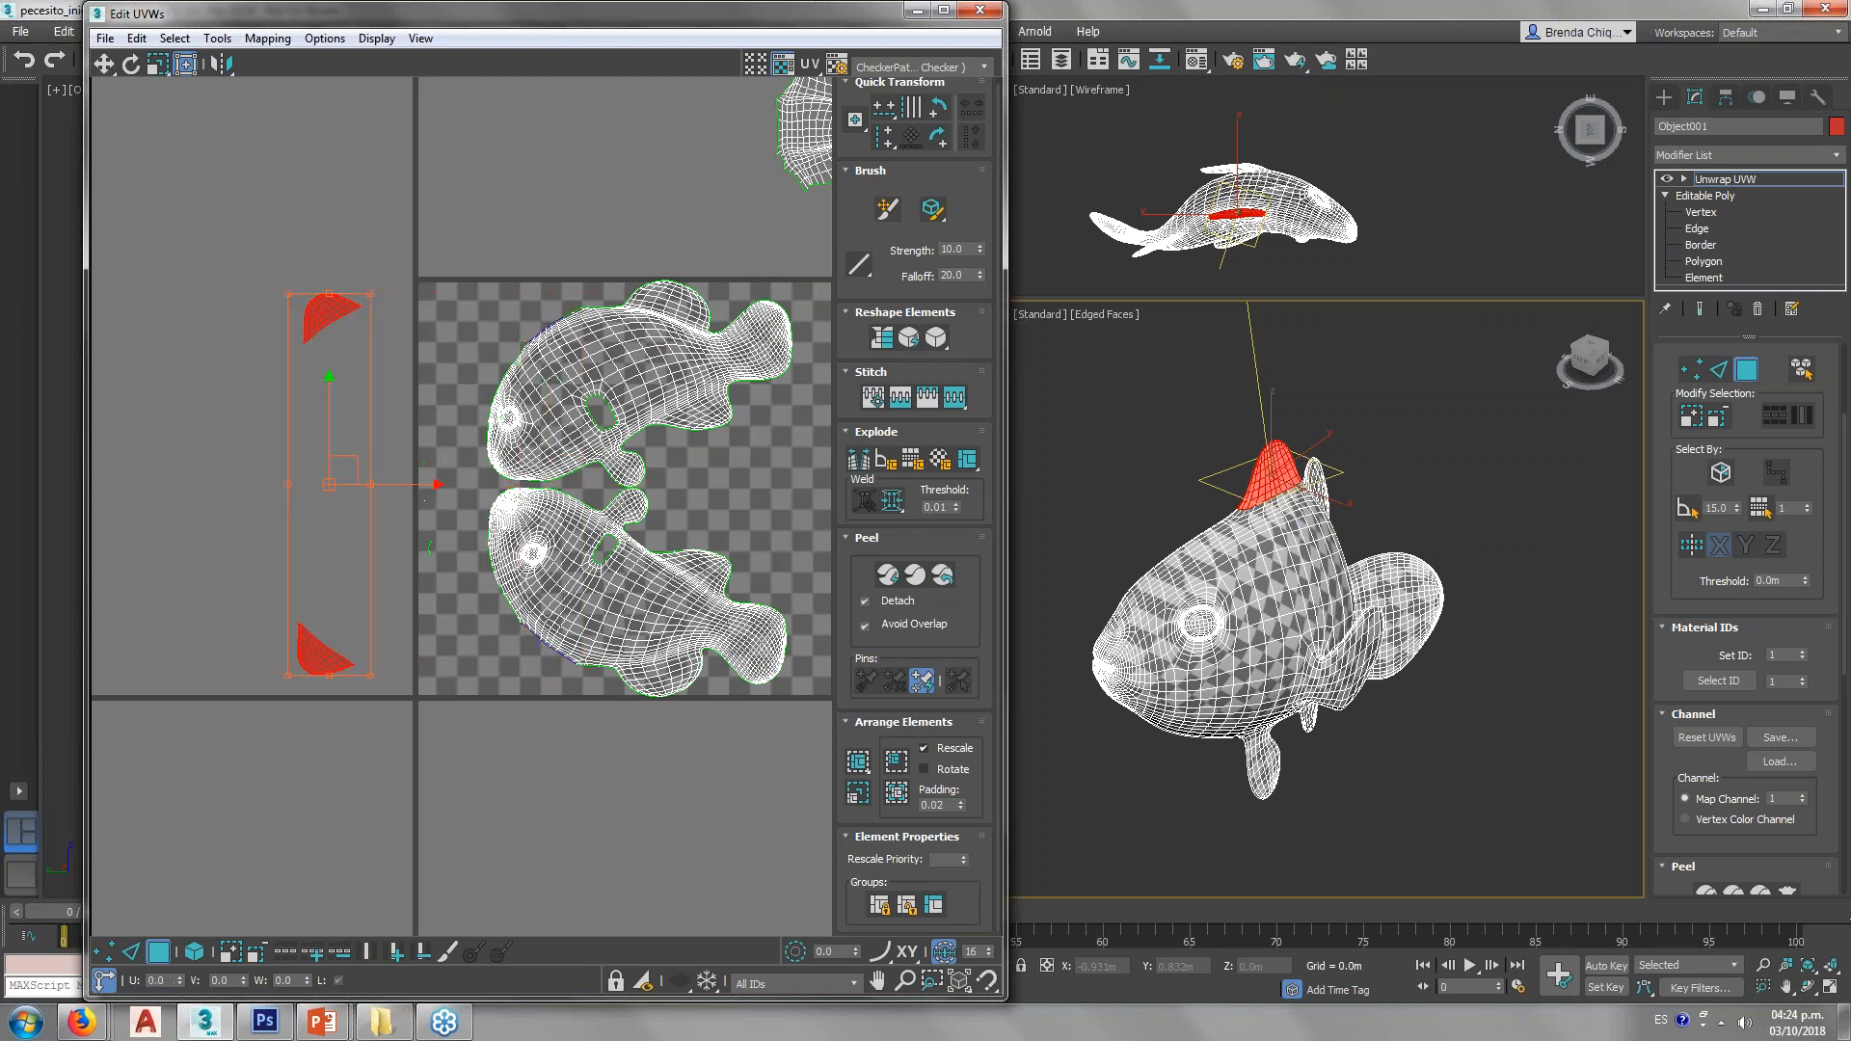
Step: Quick Peel the detached front dorsal fin polygons and move both enlarged pieces horizontally out of the UV square
left_click(886, 576)
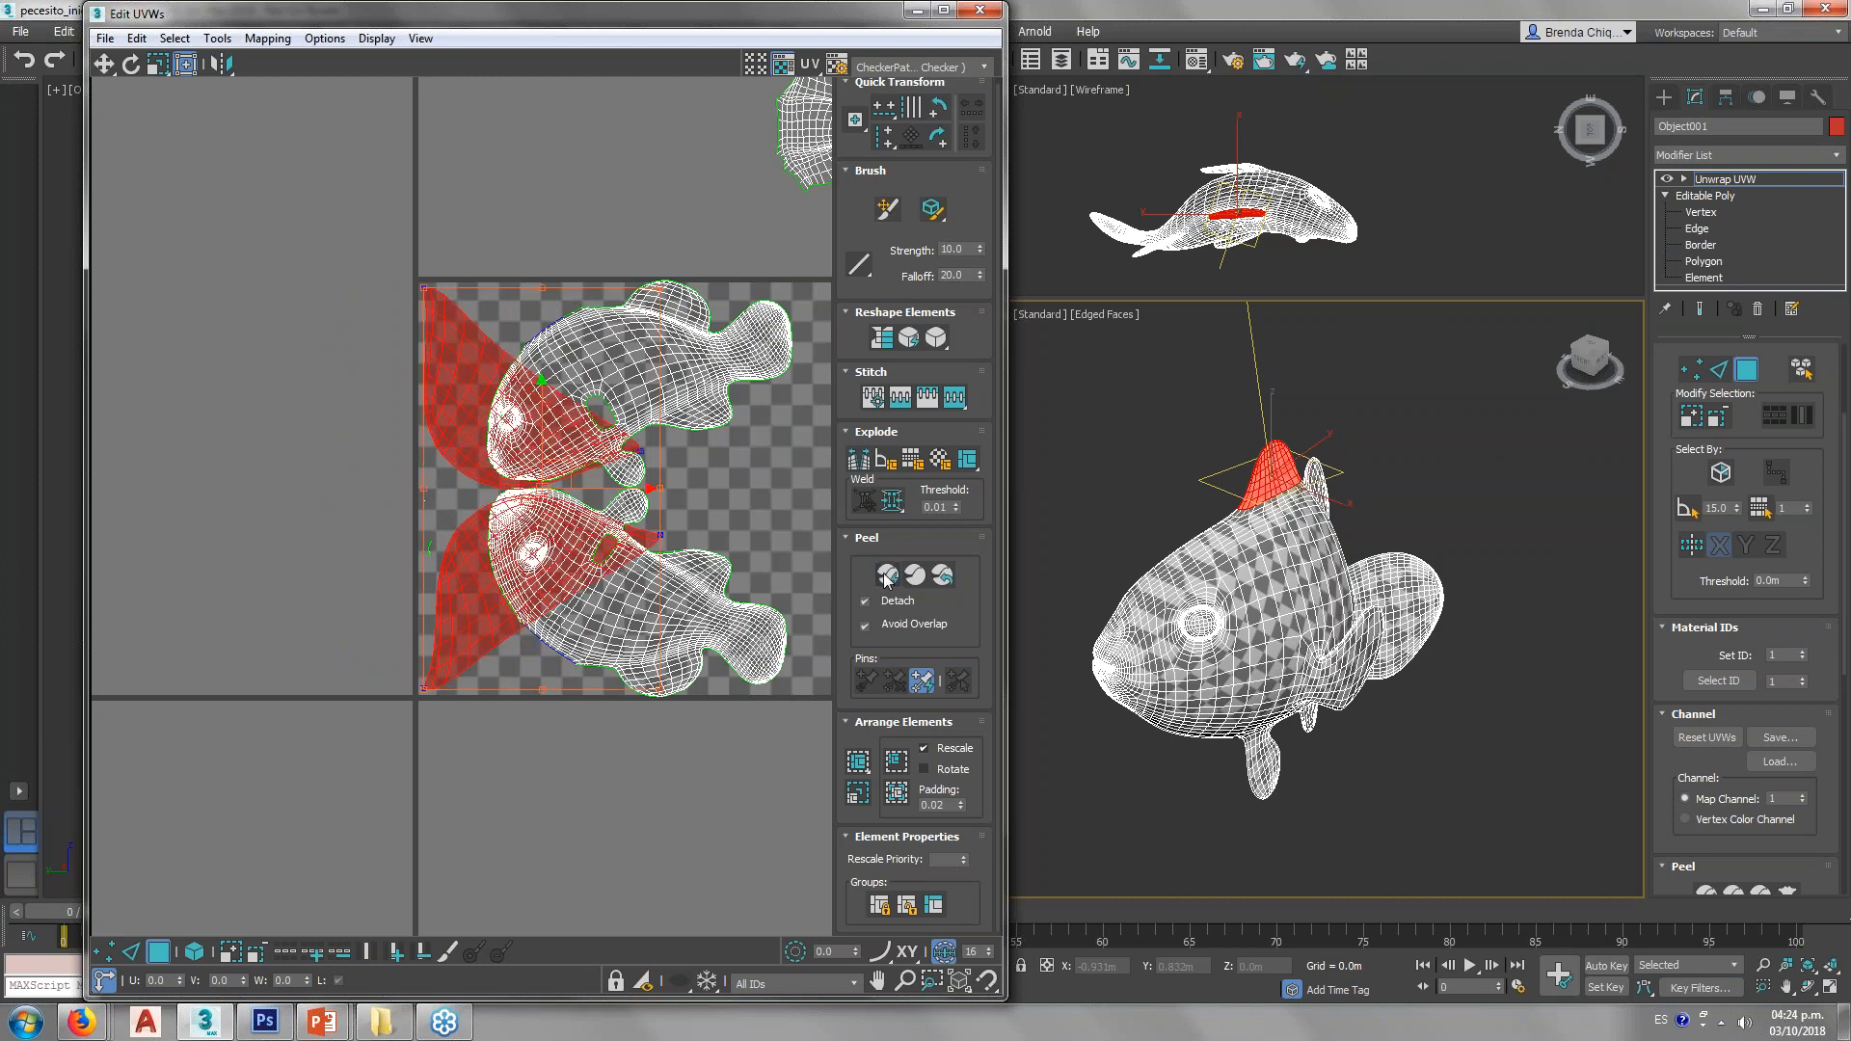
left_click_drag(432, 508, 418, 496)
key("ctrl+z")
left_click(627, 491)
key("ctrl+z")
left_click_drag(592, 494, 312, 494)
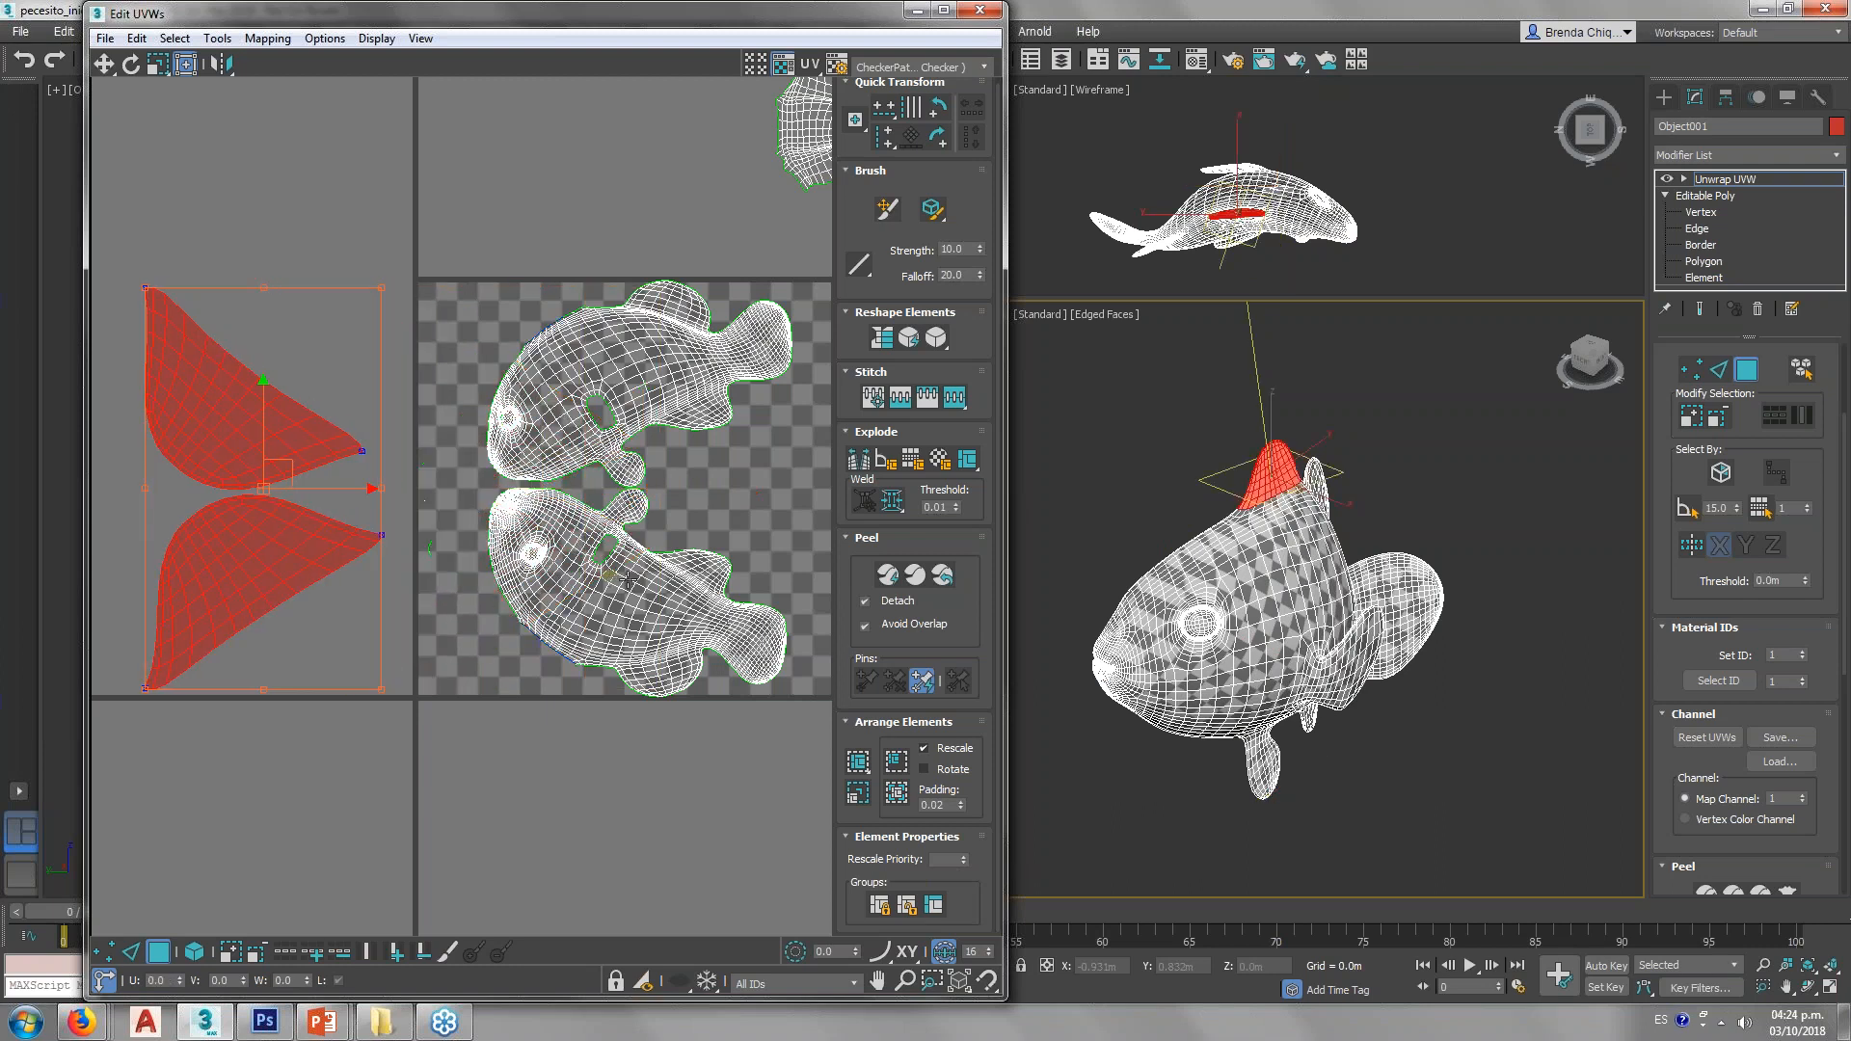
Step: Start a Pelt Map on the selected front dorsal fin polygons and run the pelt simulation
scroll(1811, 598, "down", 5)
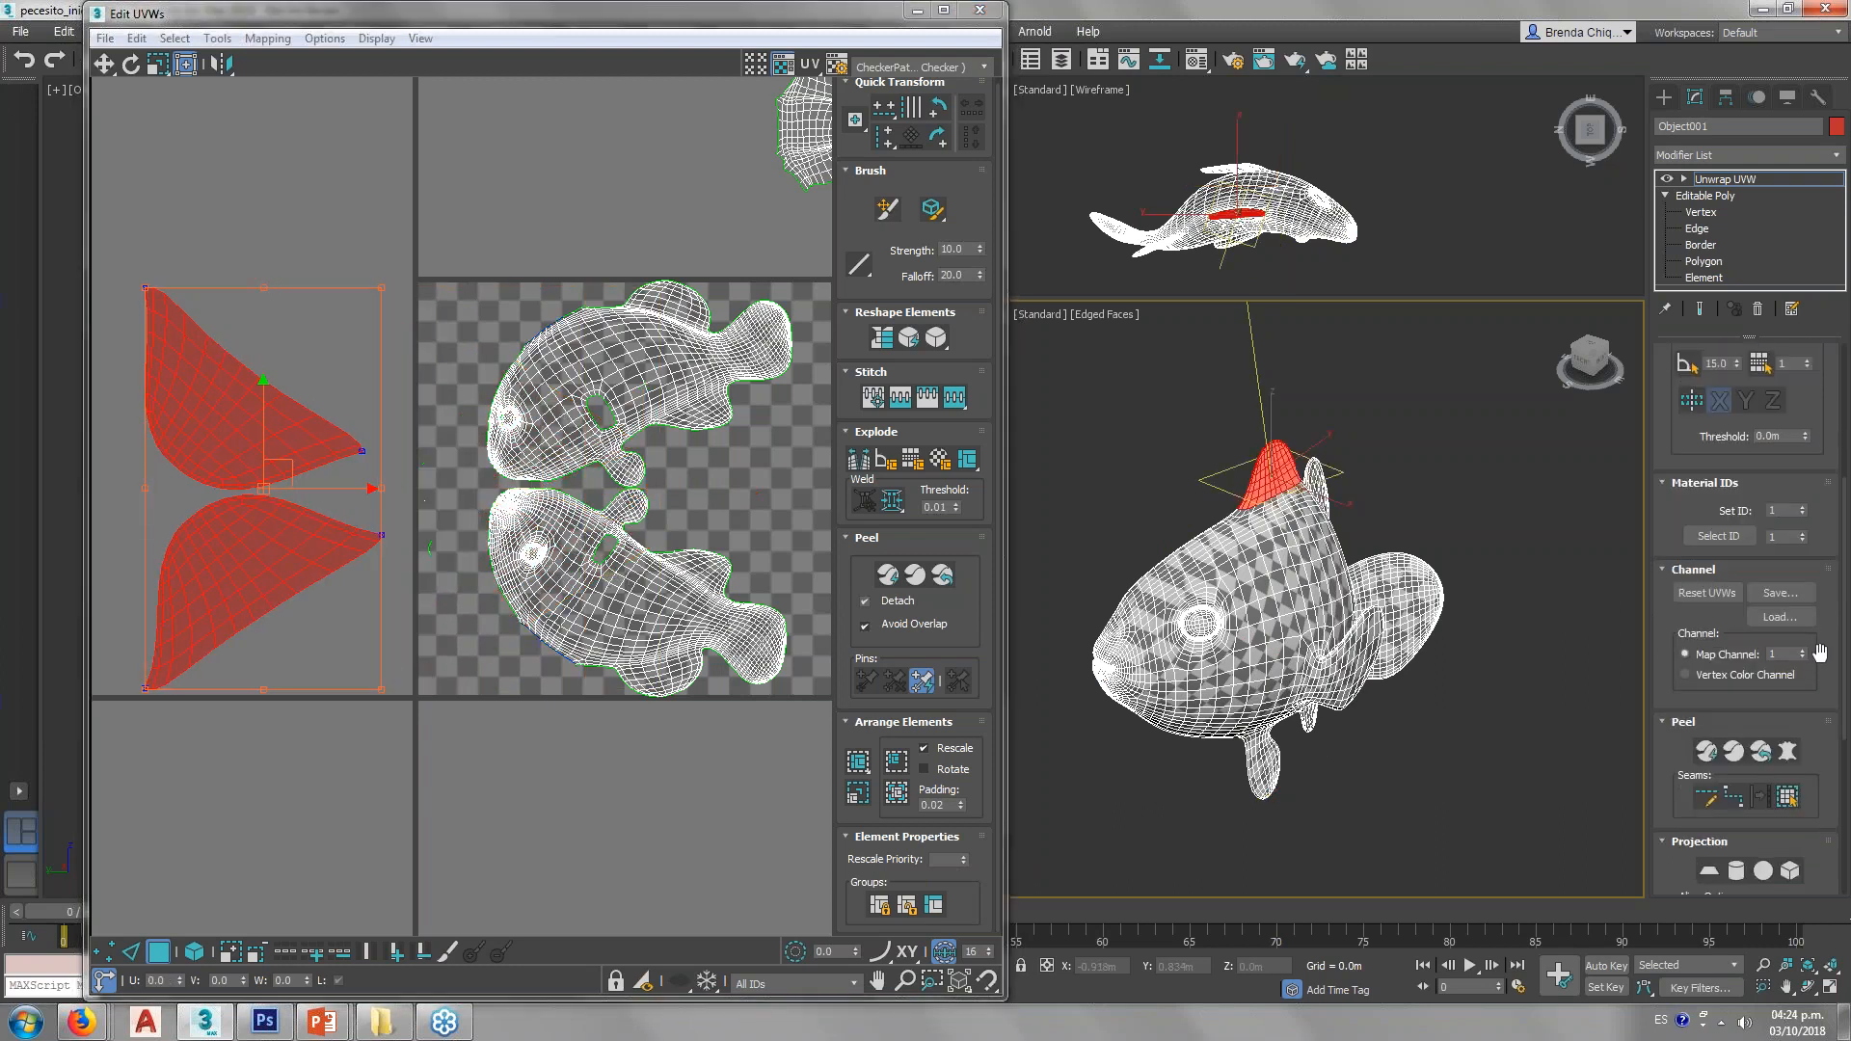
scroll(1819, 653, "down", 3)
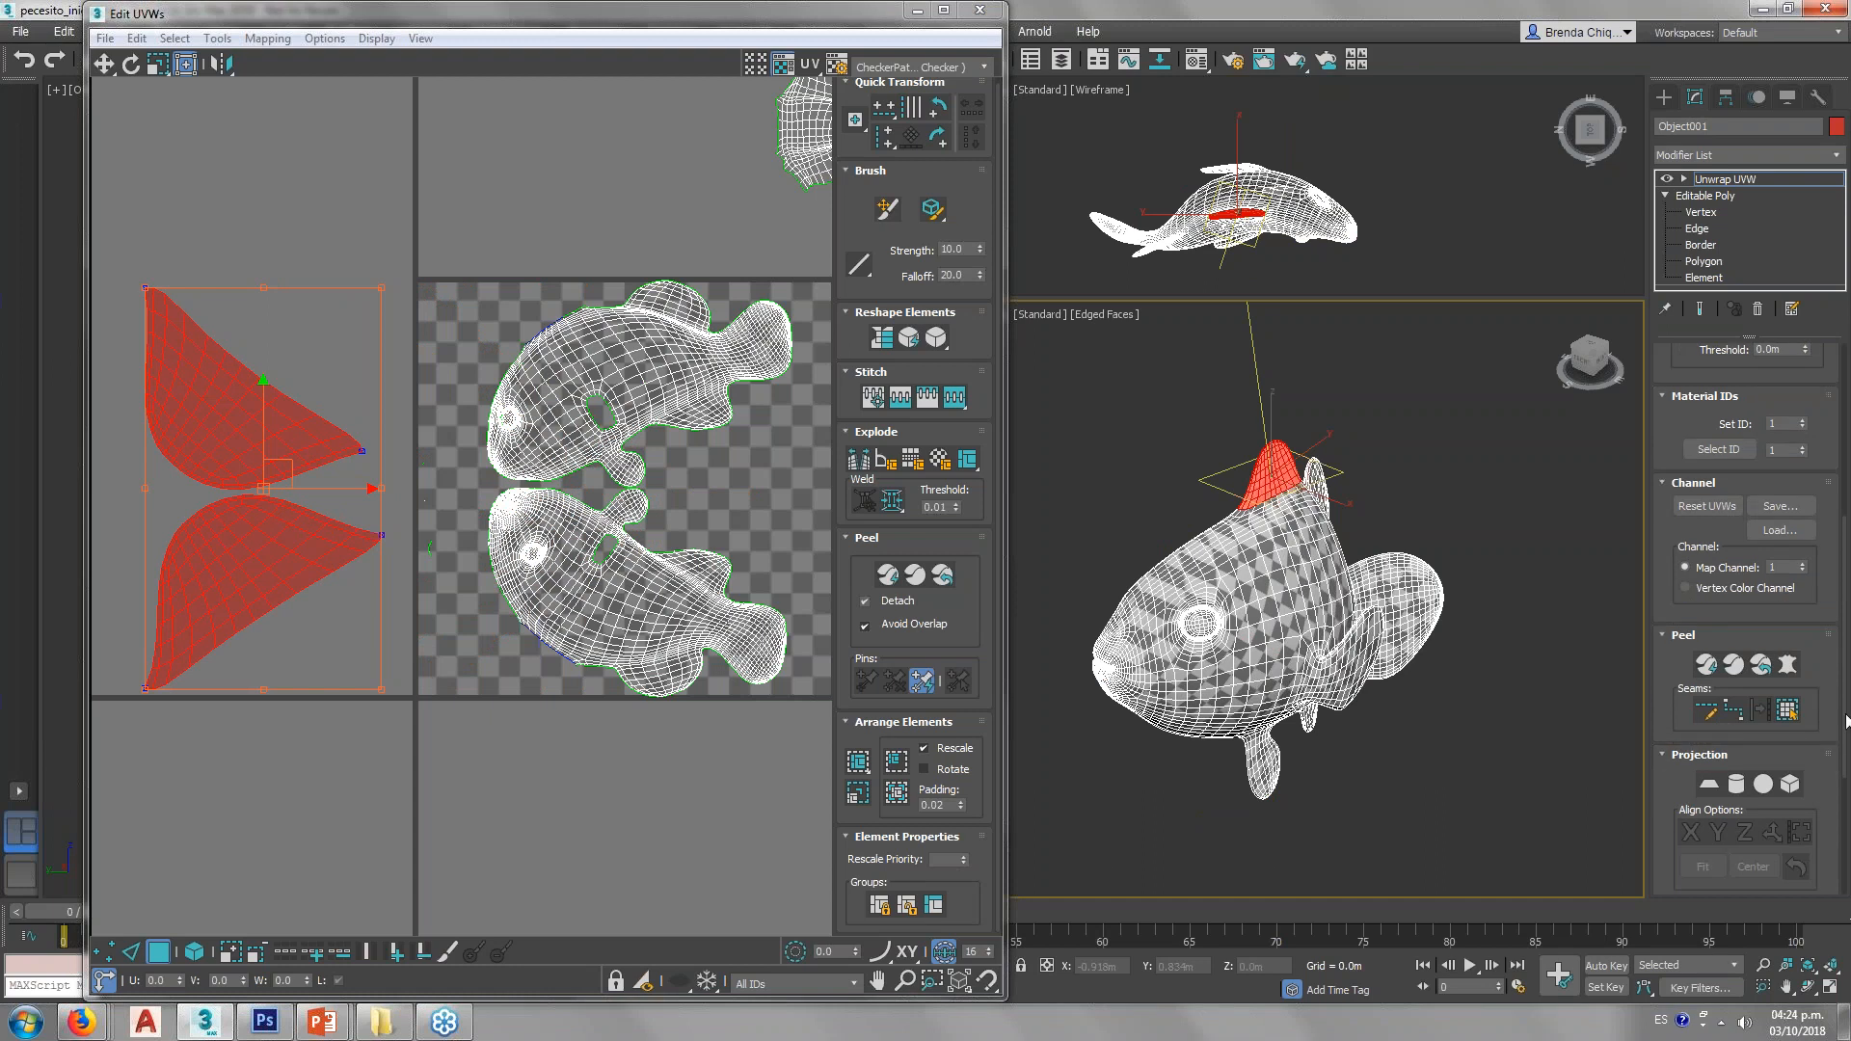
left_click(1787, 664)
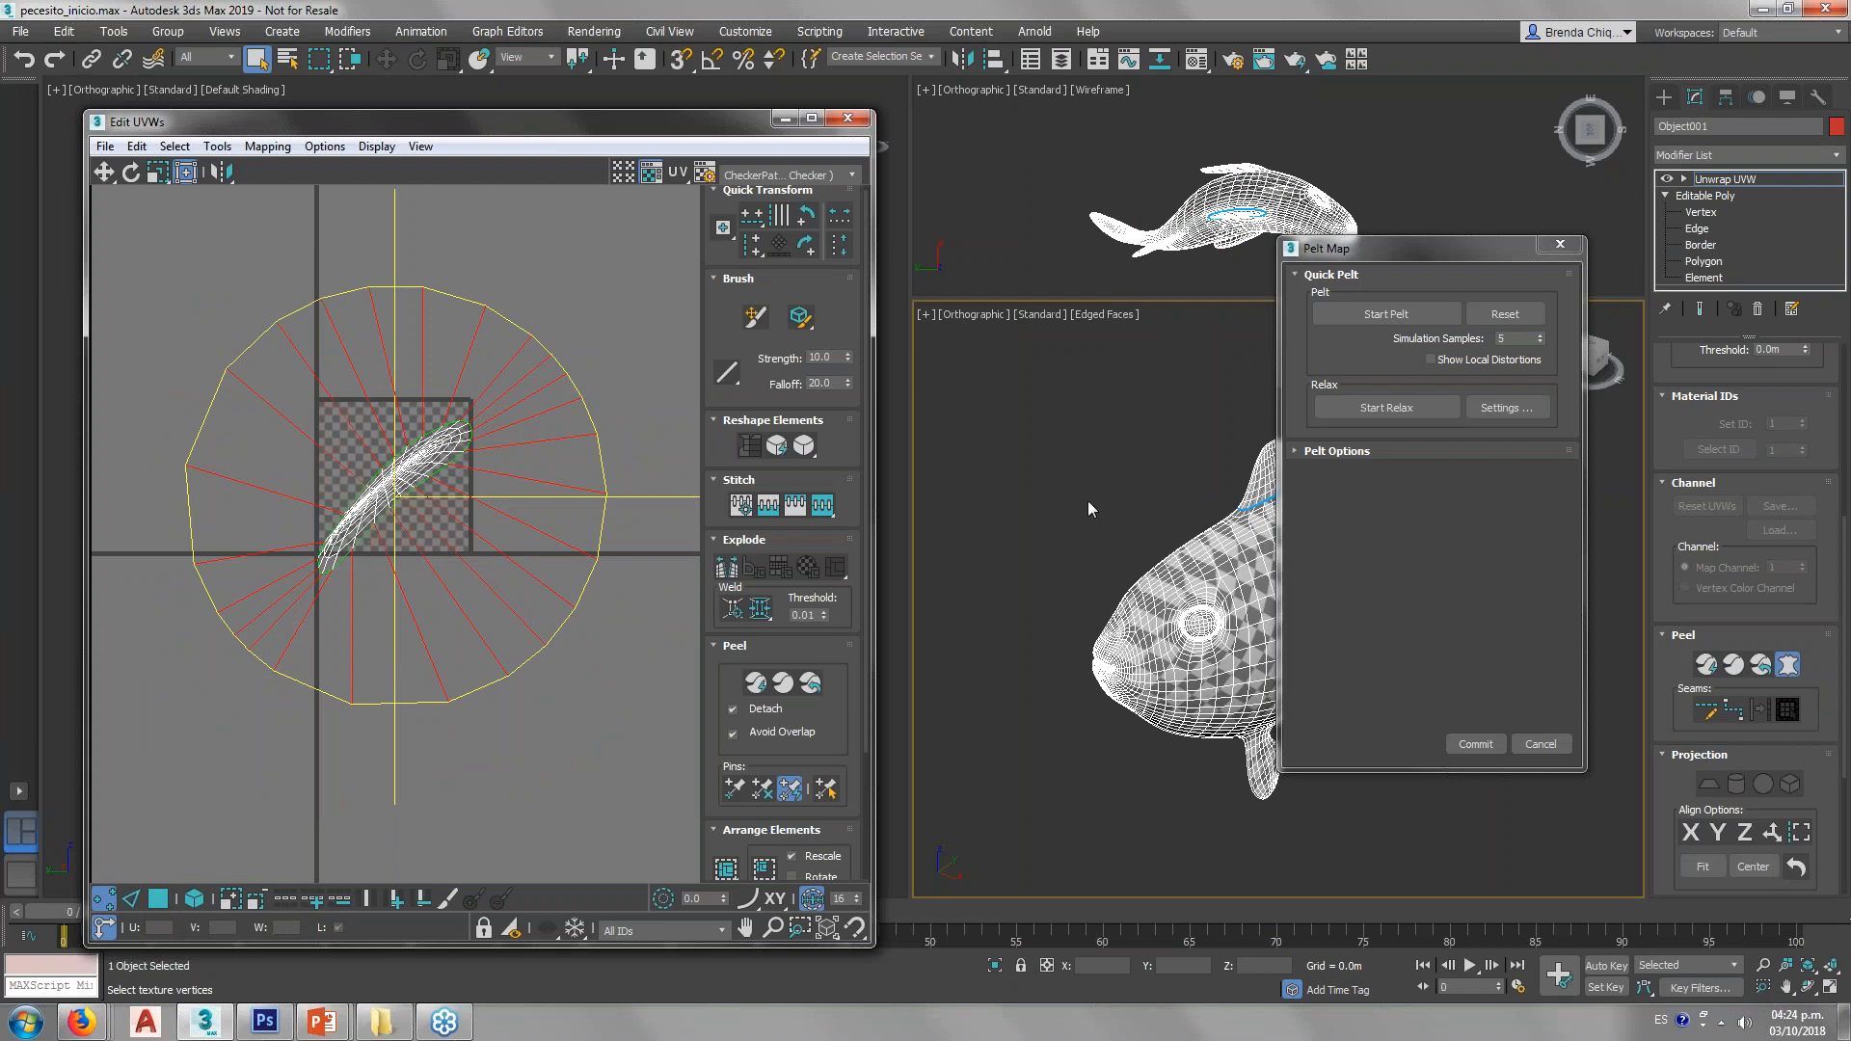
left_click(1355, 316)
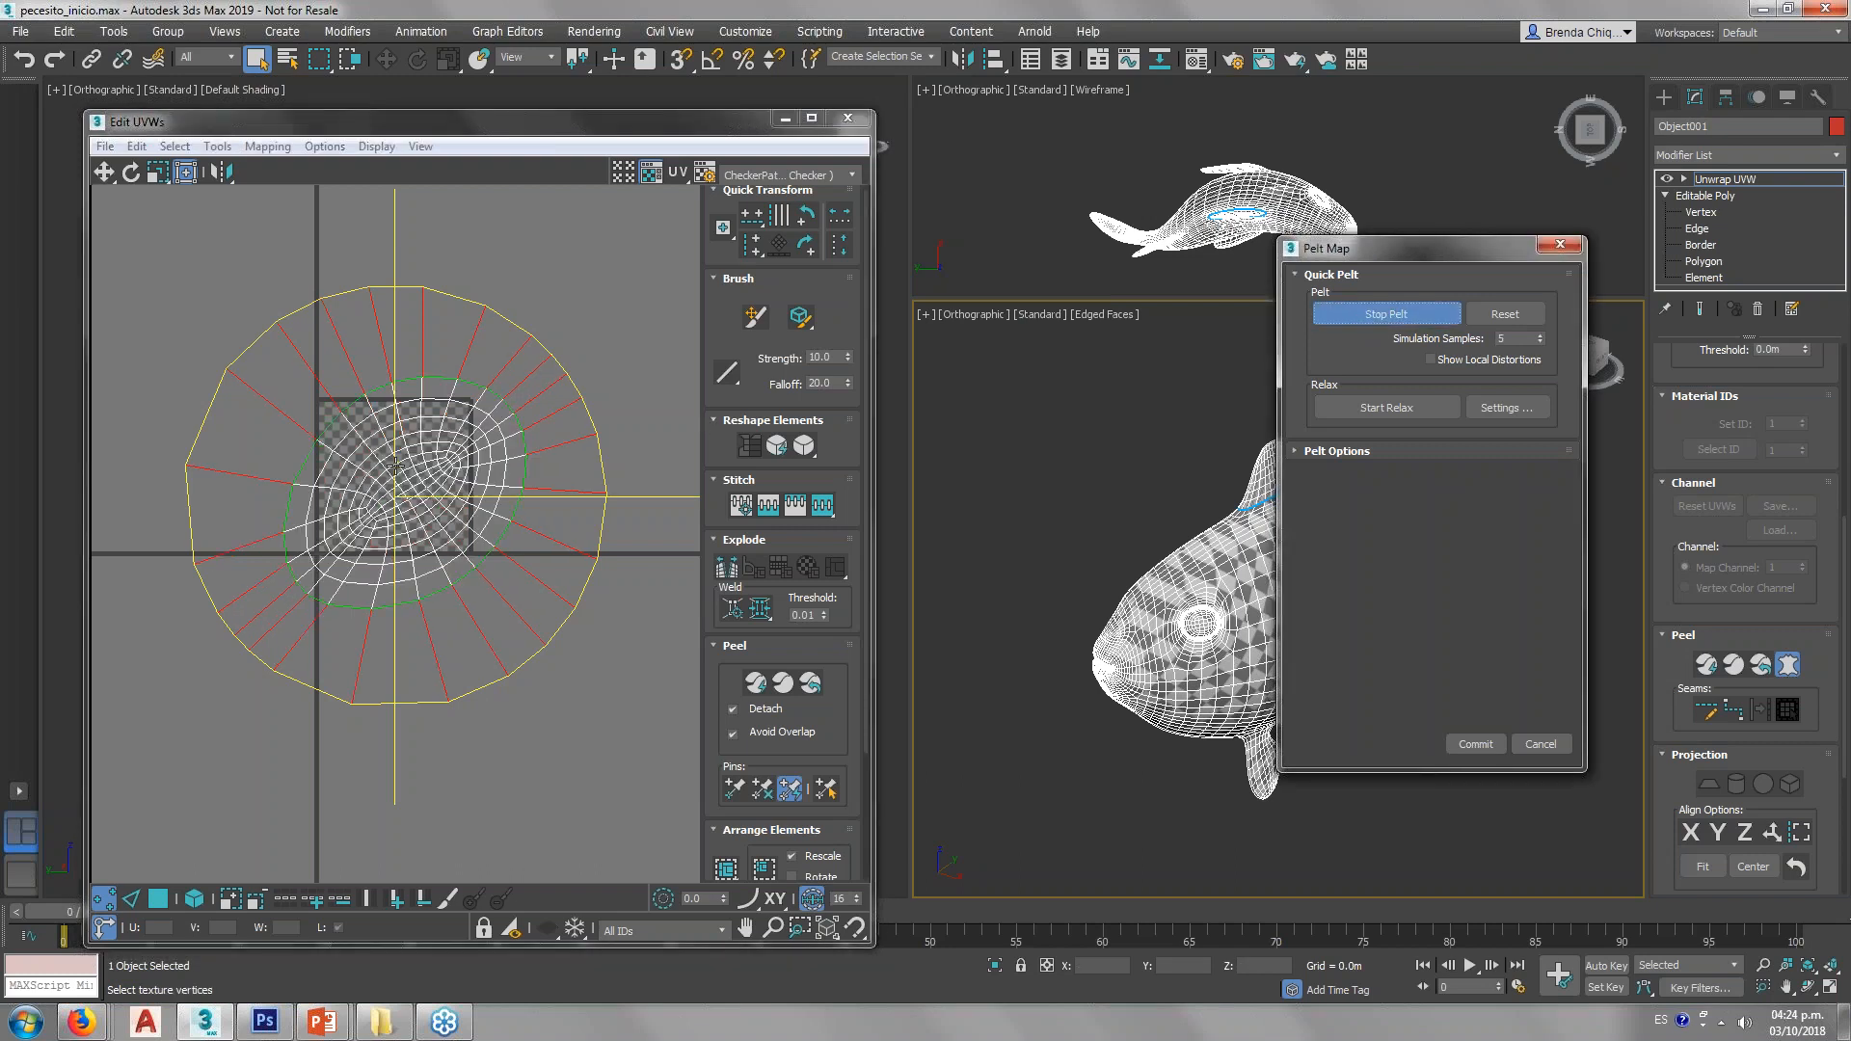
scroll(395, 466, "up", 4)
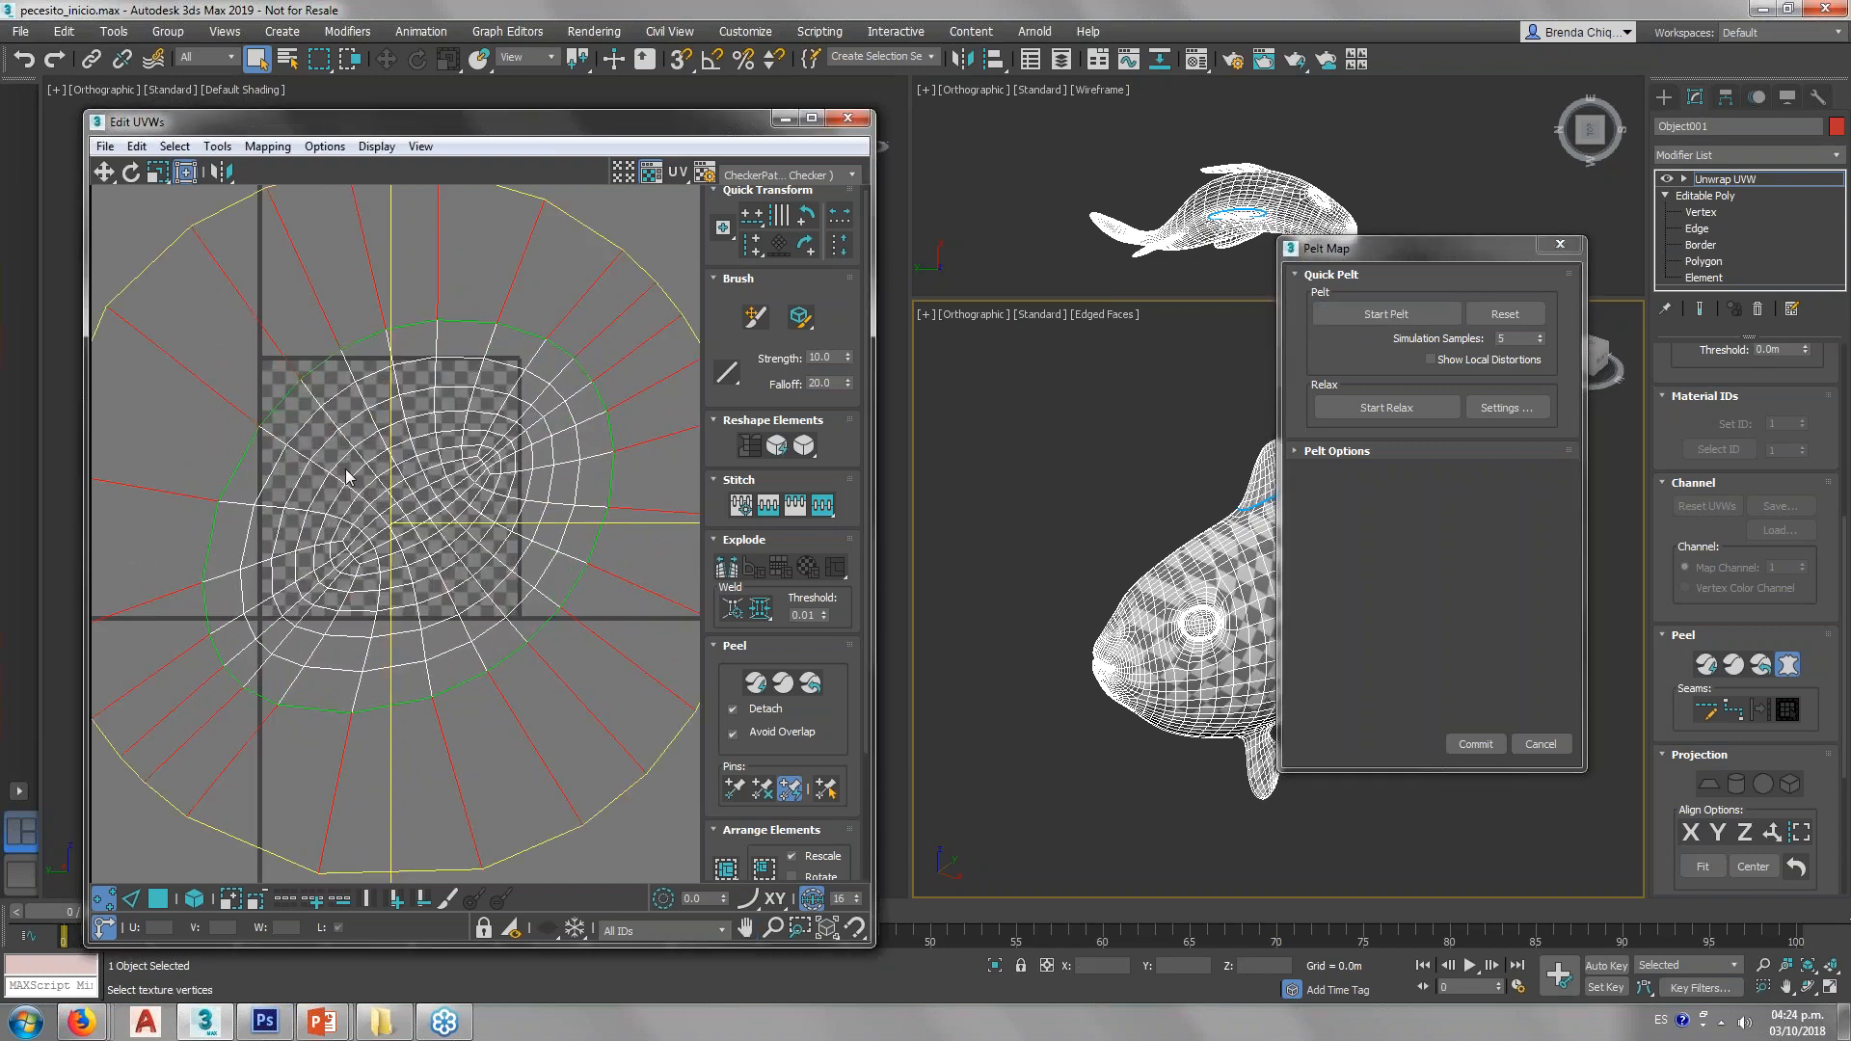
Step: Try relaxing the stretched fin pelt, examine the mesh at its centre, and reset the pelt
left_click(1353, 406)
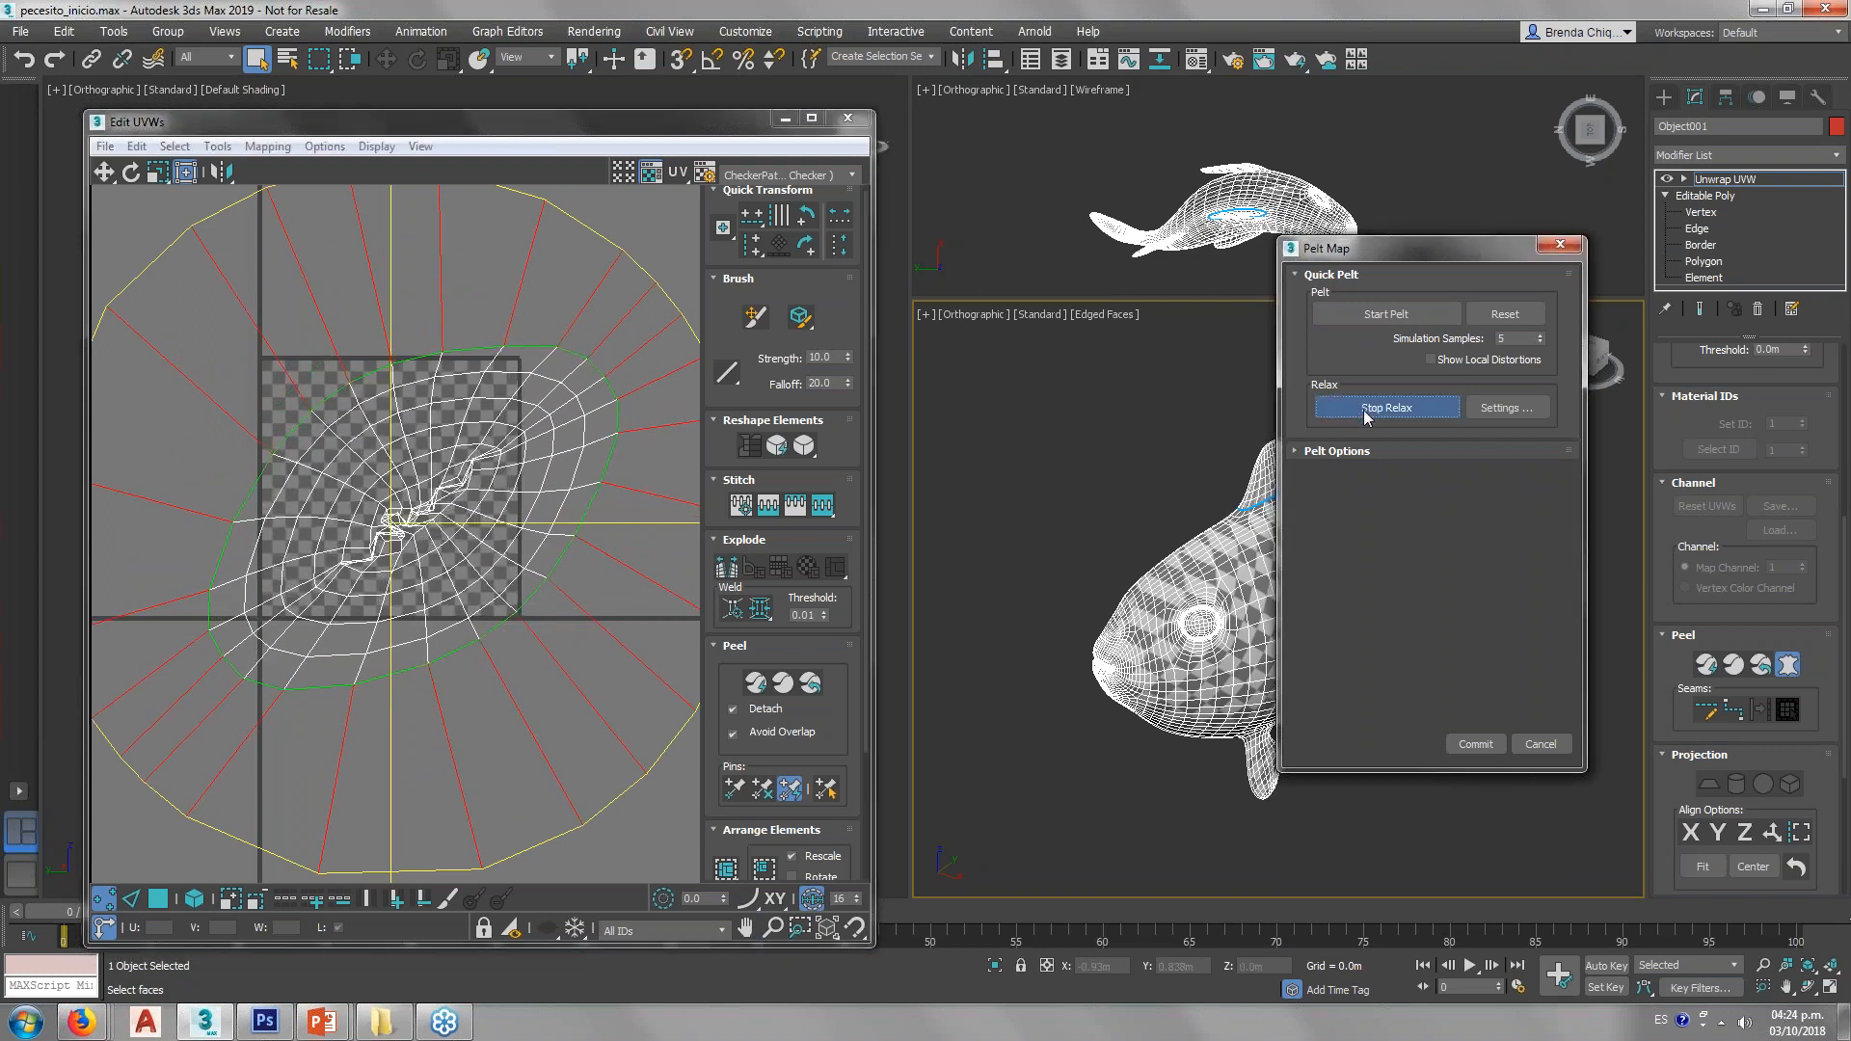
left_click(1364, 410)
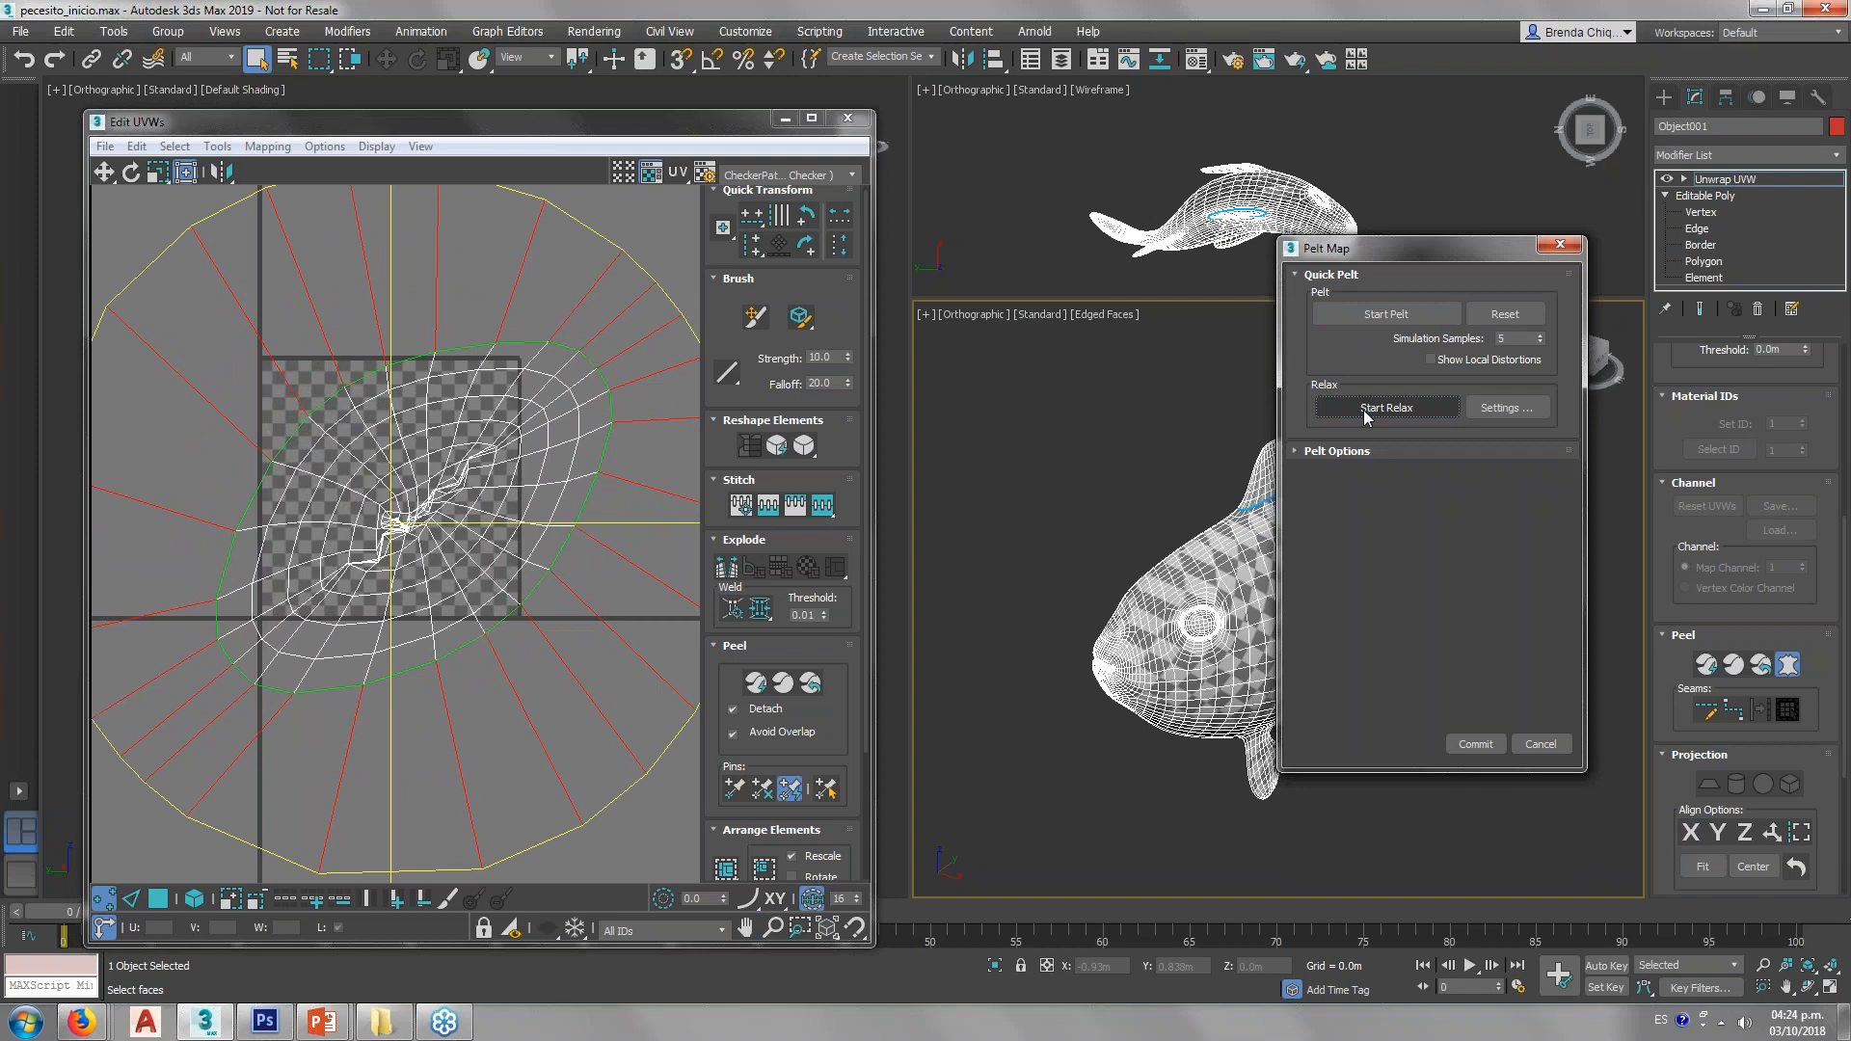
scroll(359, 573, "up", 5)
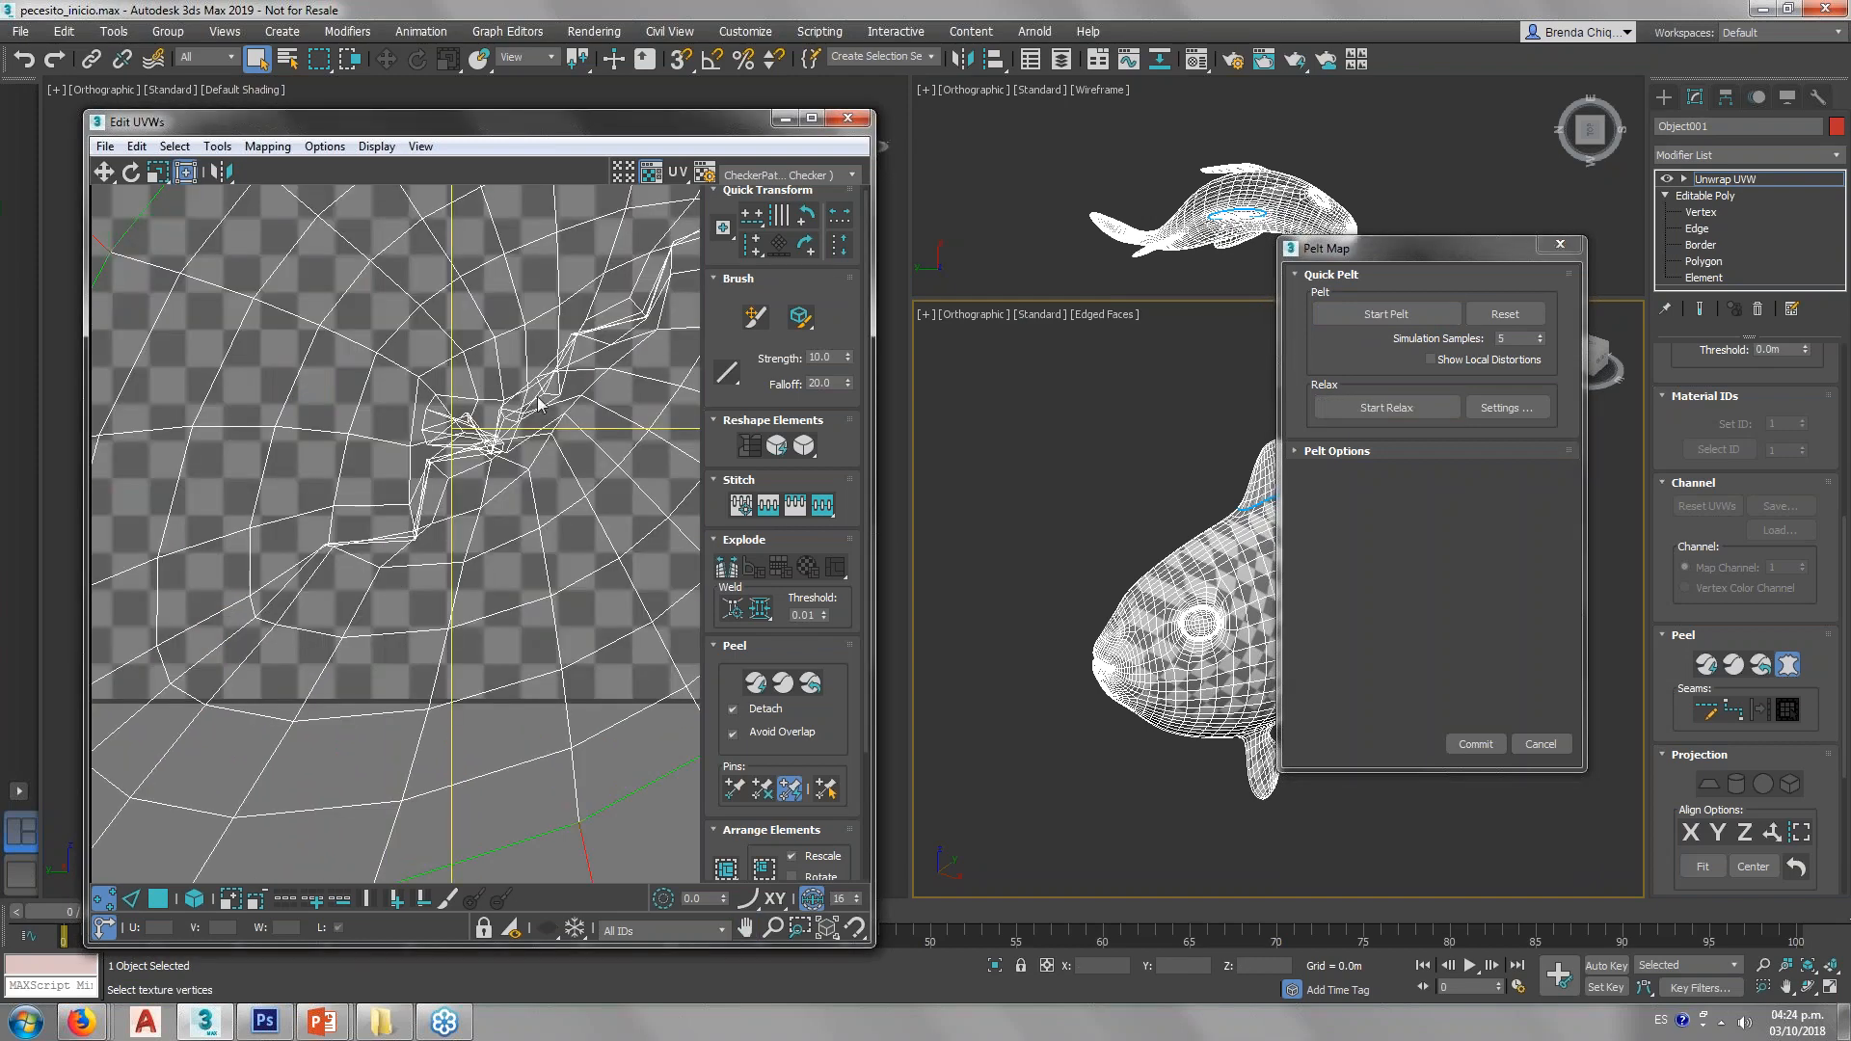
middle_click_drag(656, 311, 451, 534)
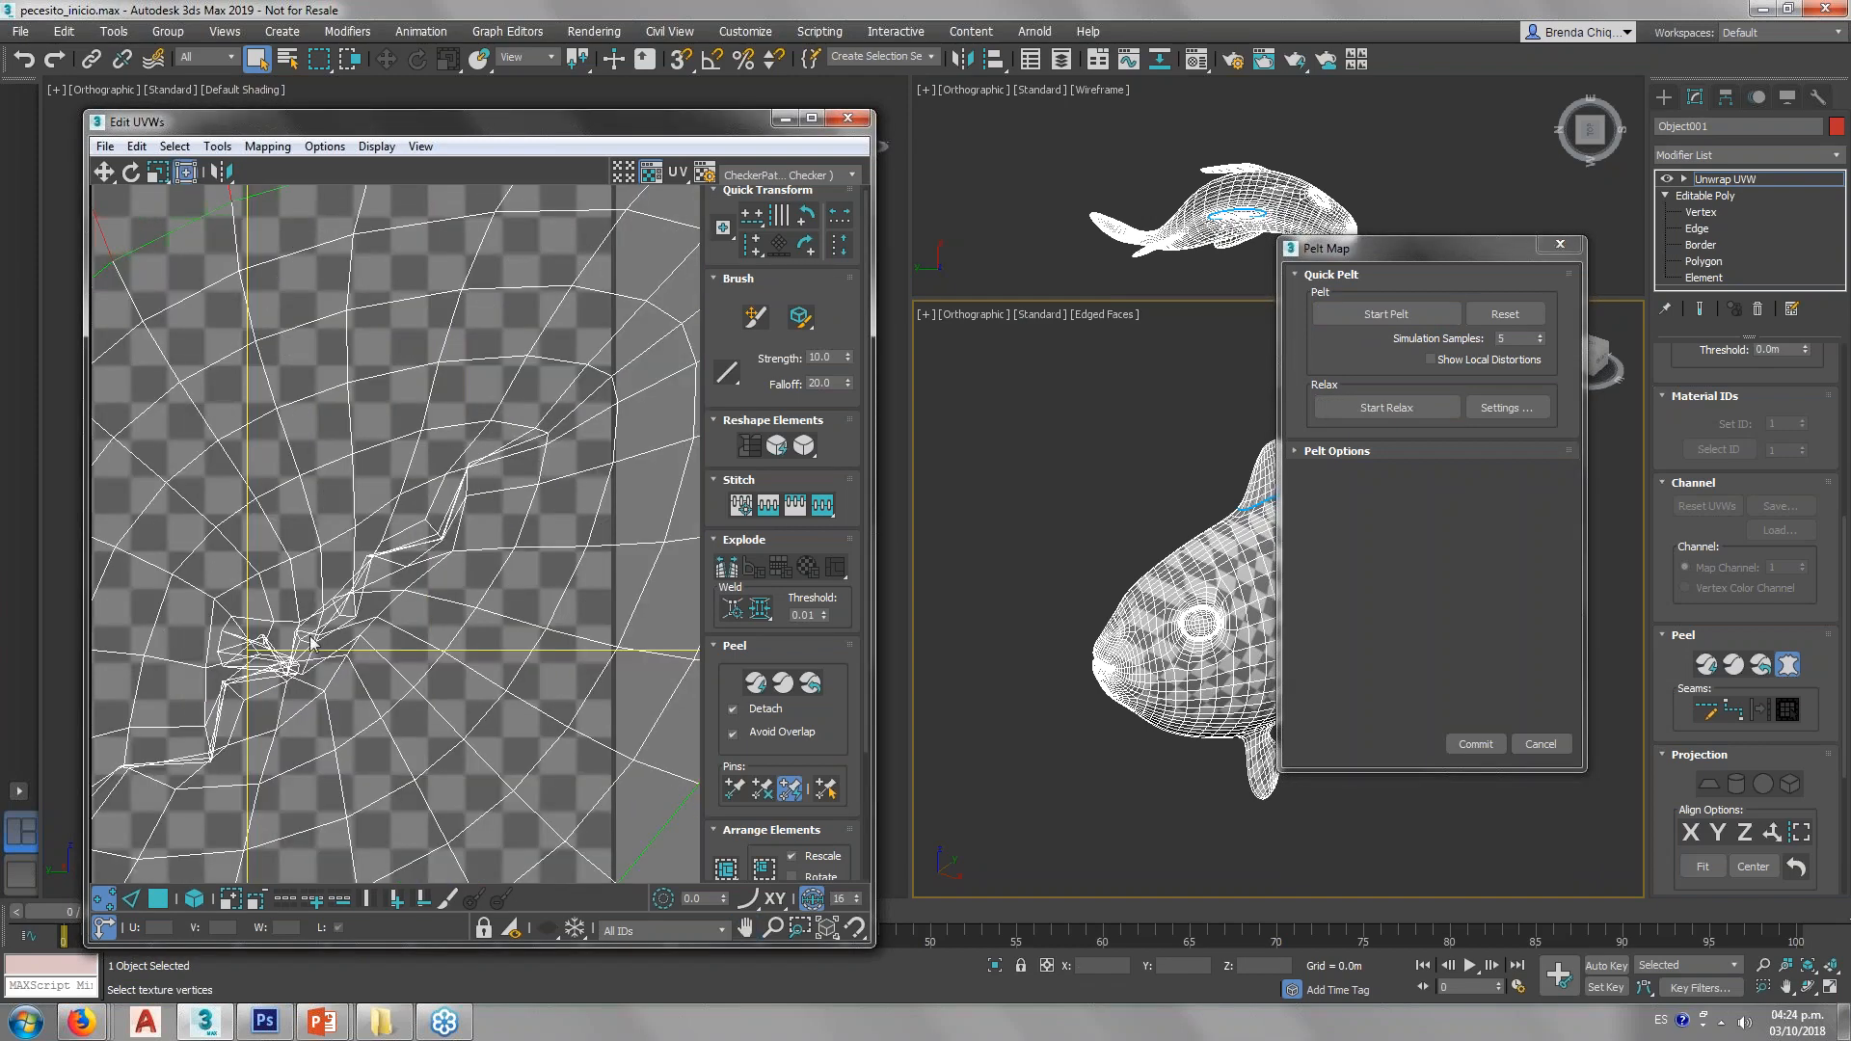
scroll(353, 607, "down", 5)
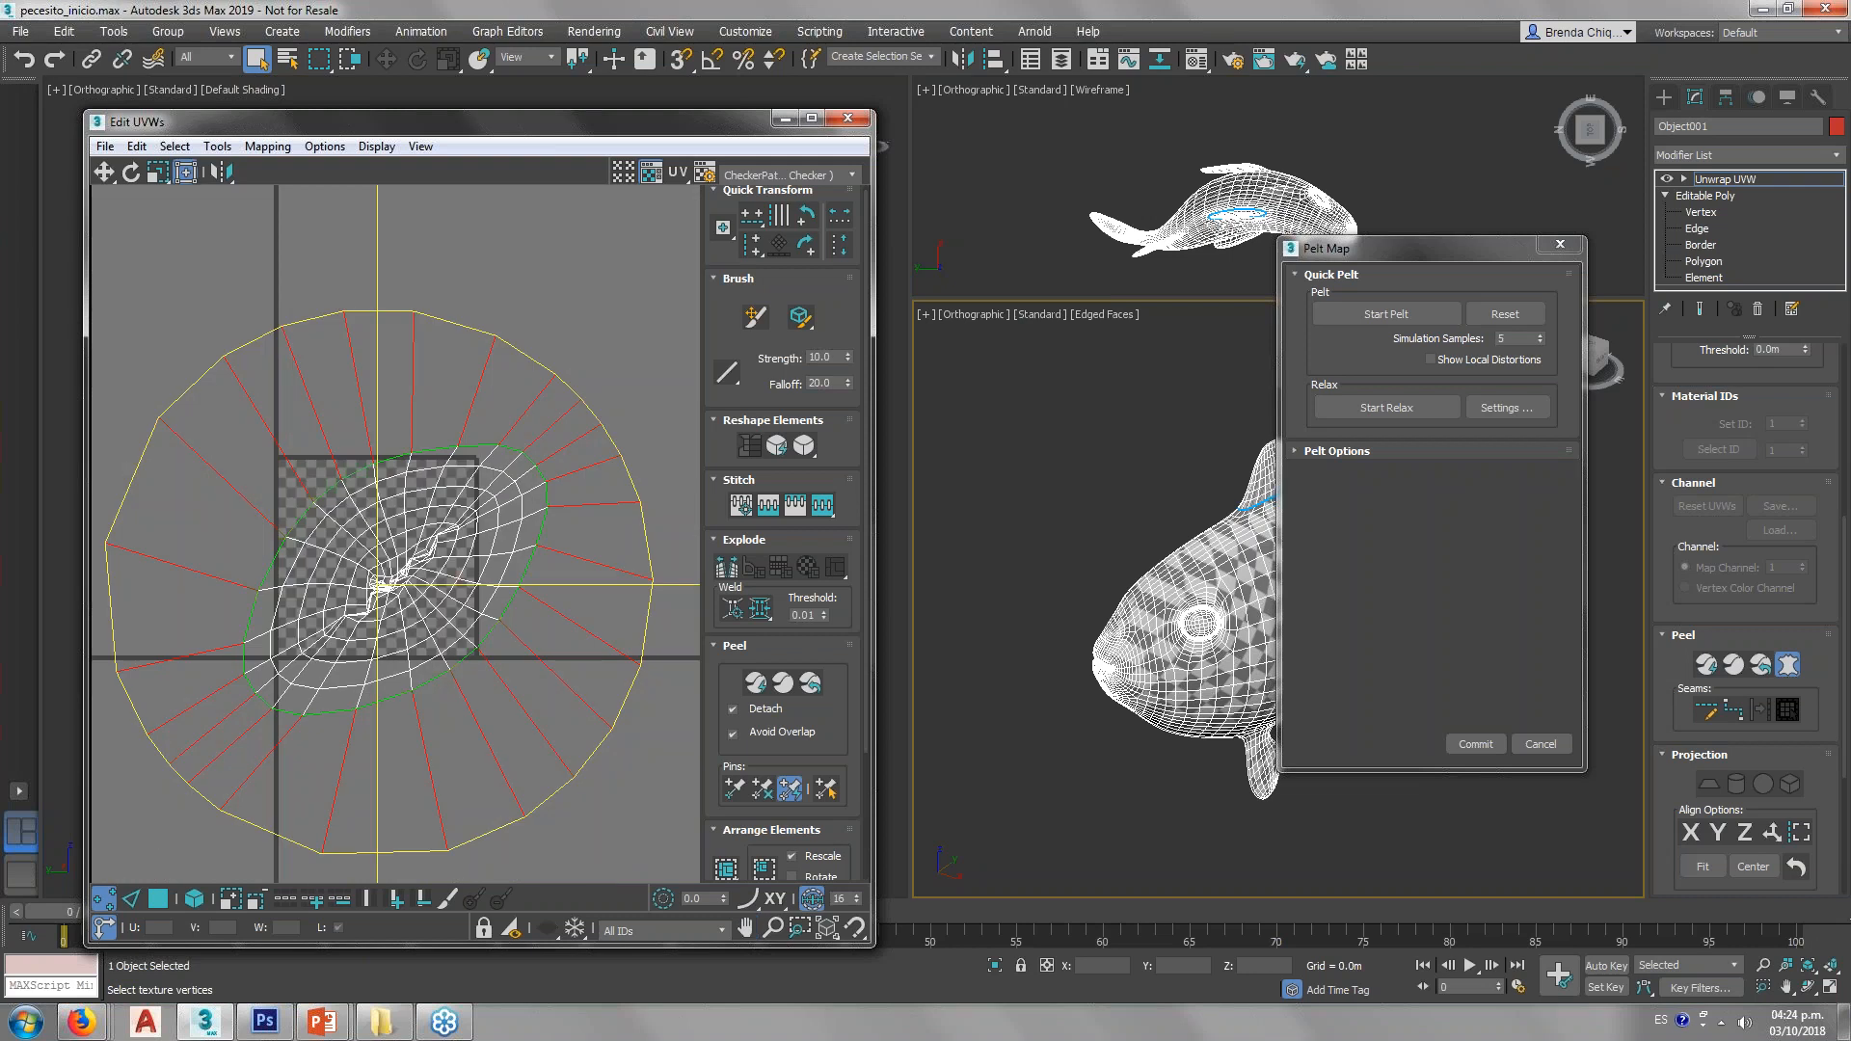
left_click(1528, 318)
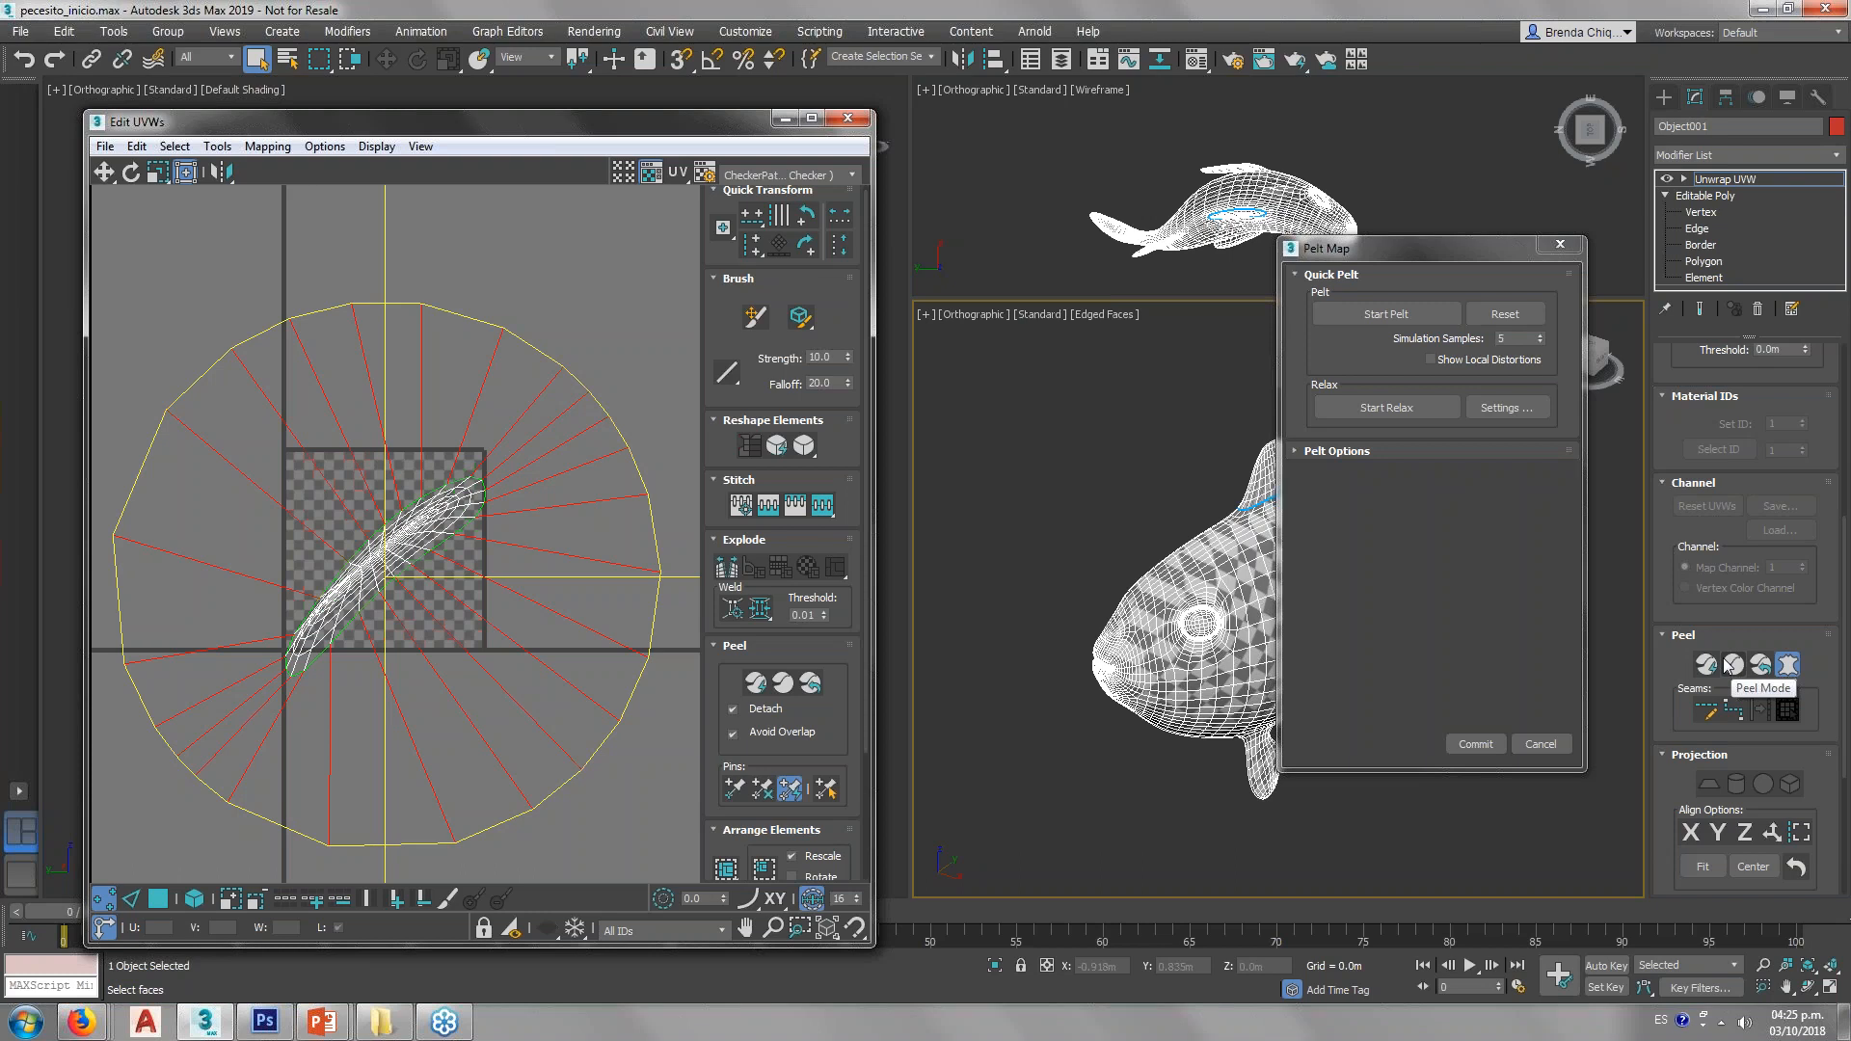
Step: Run the pelt simulation on the fin again, commit it, and move the oval shell off the UV square
left_click(1400, 318)
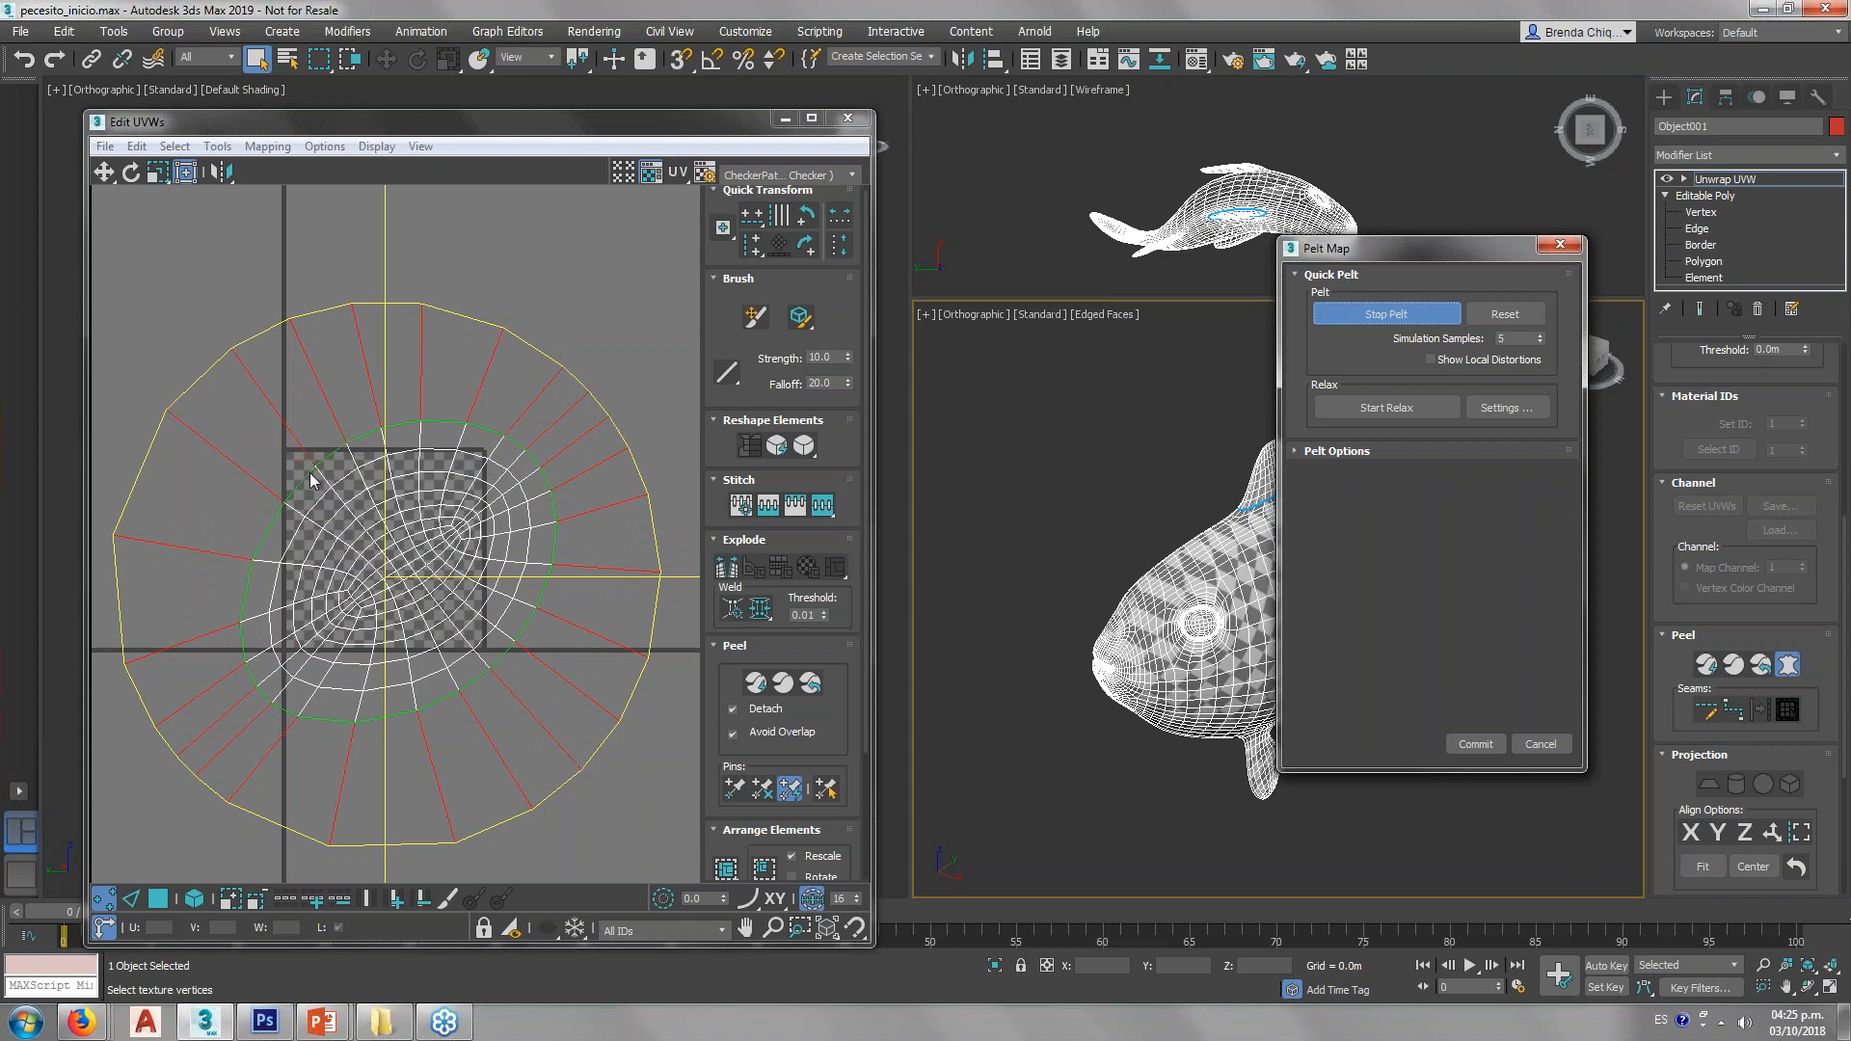
scroll(464, 489, "down", 3)
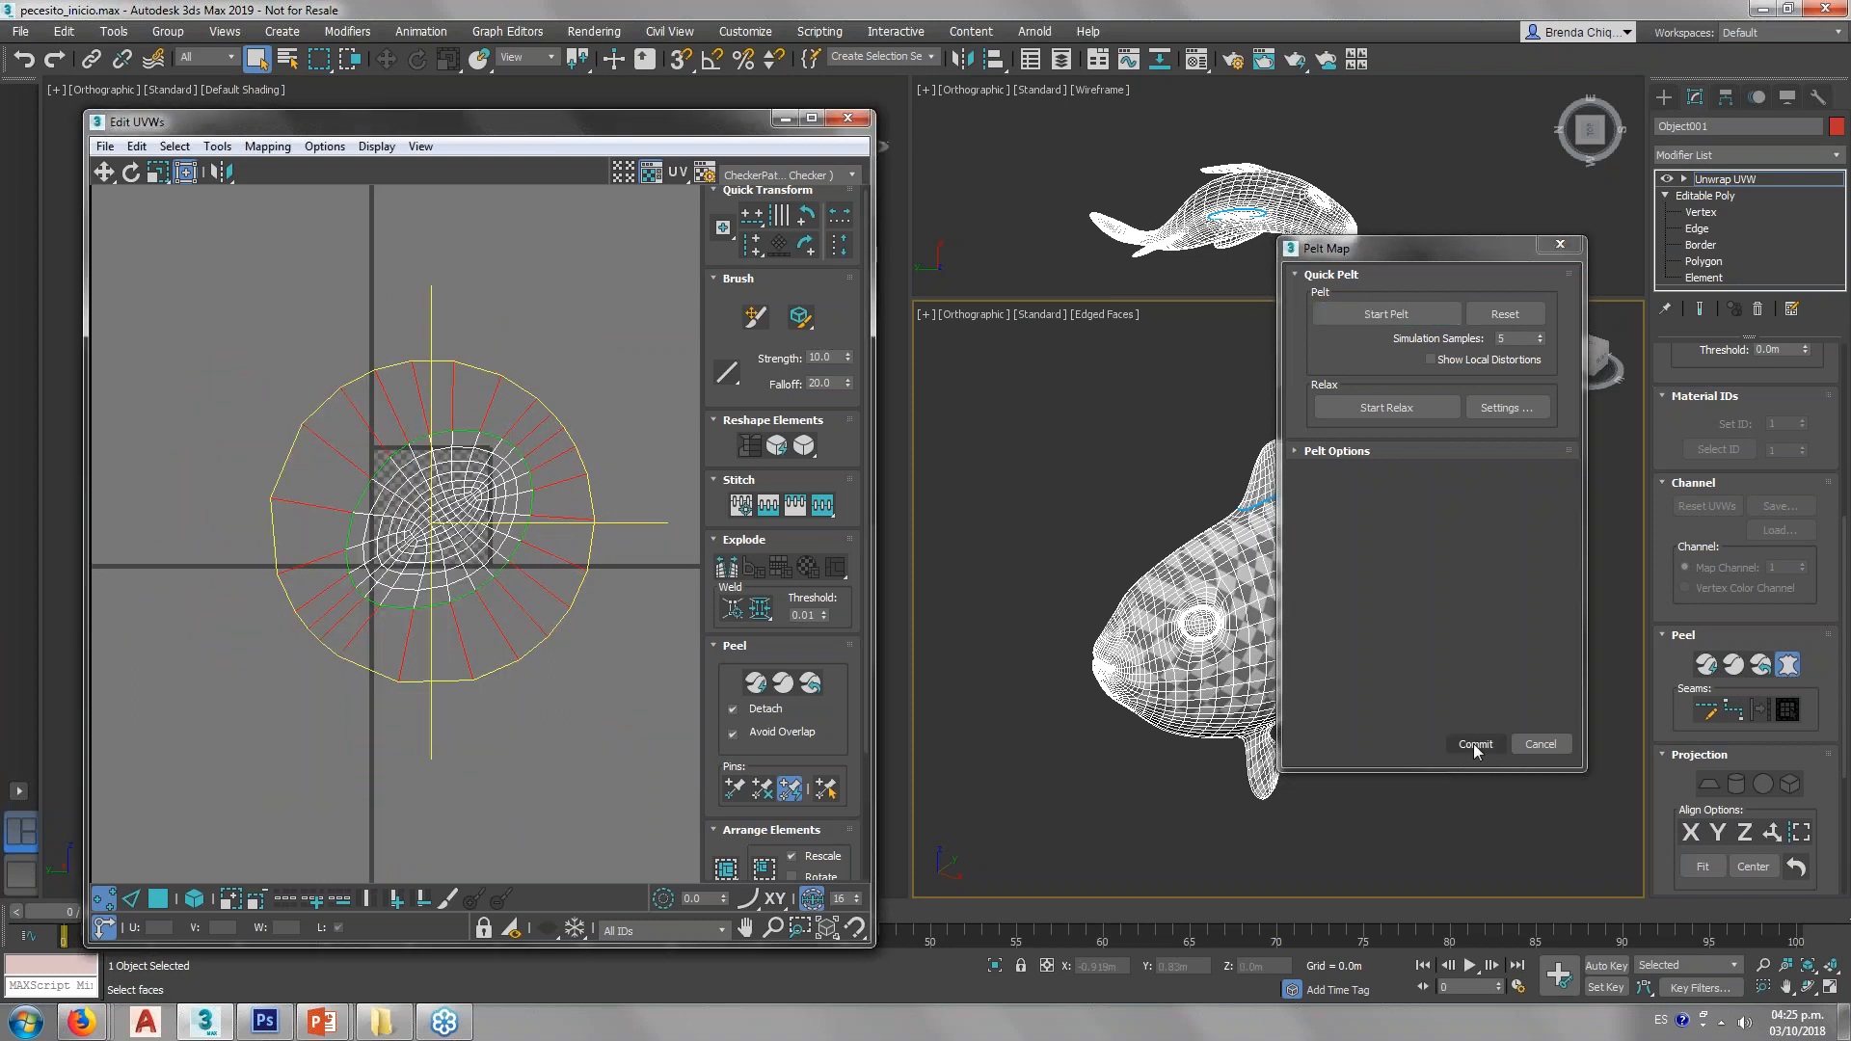
left_click(1473, 743)
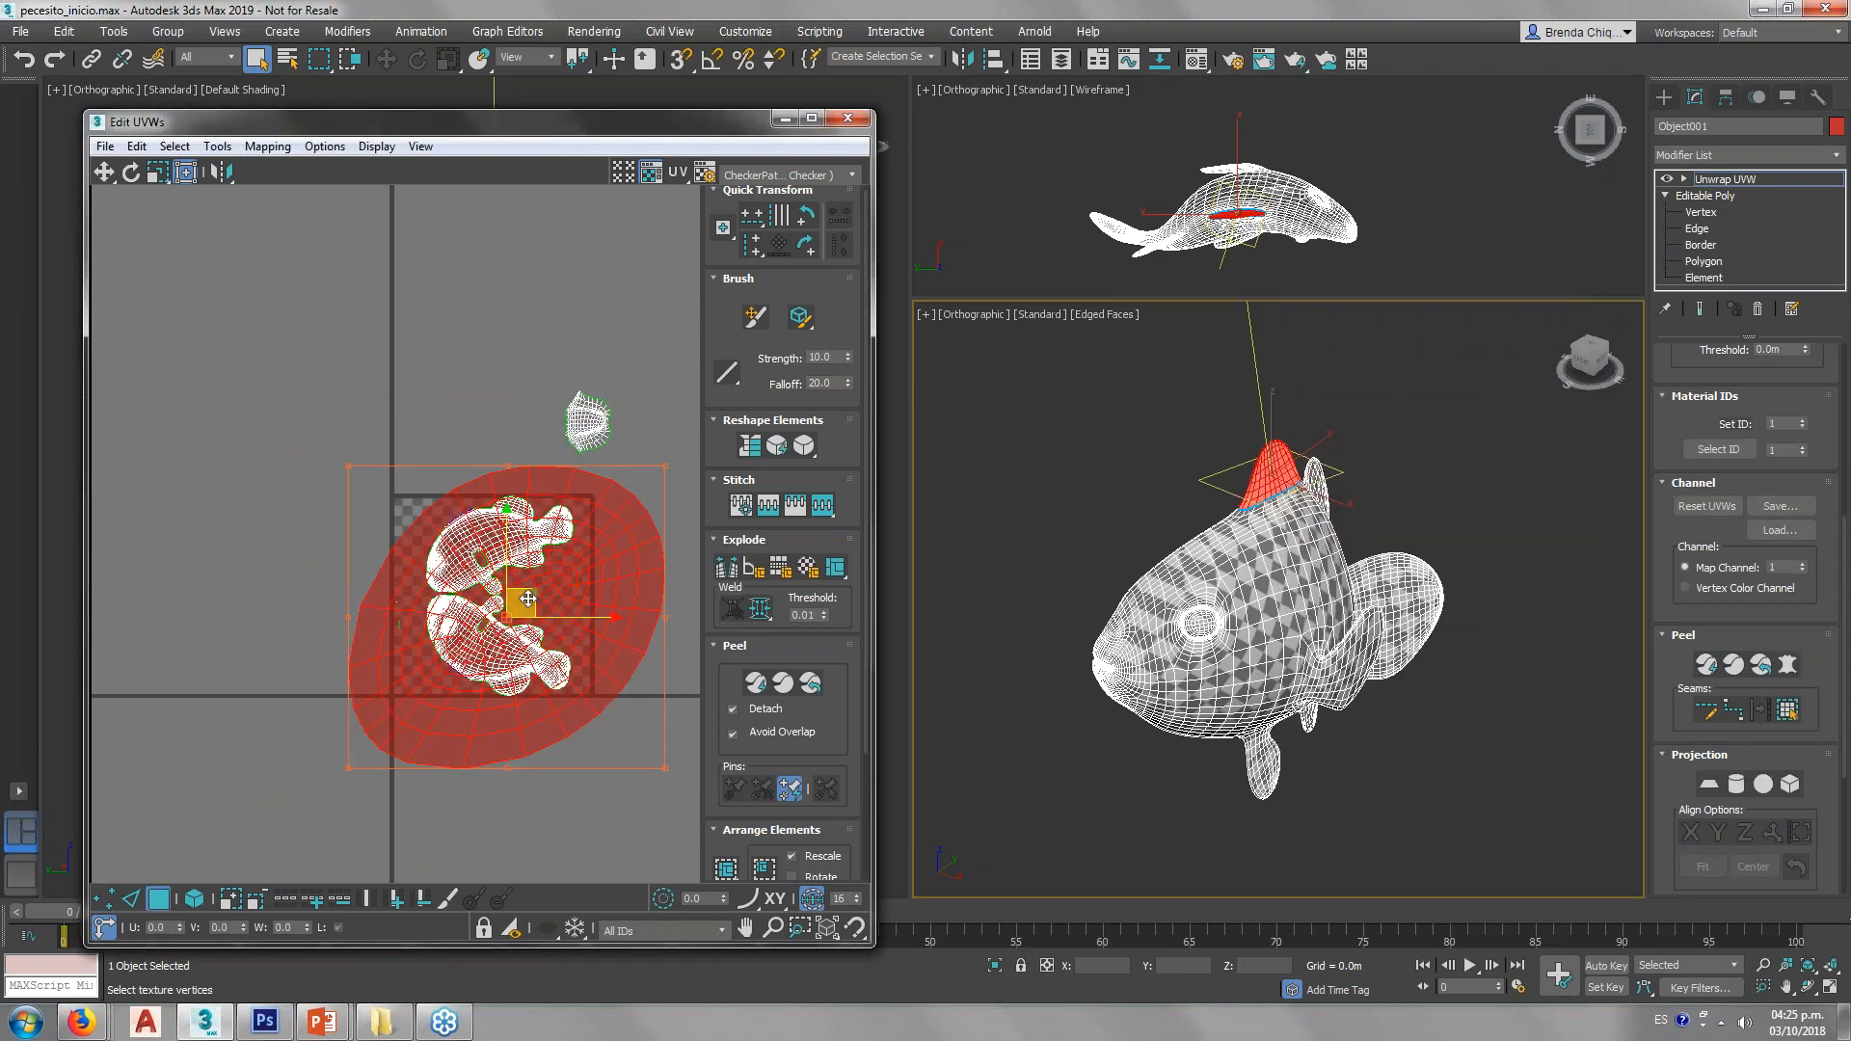
left_click_drag(520, 576, 337, 347)
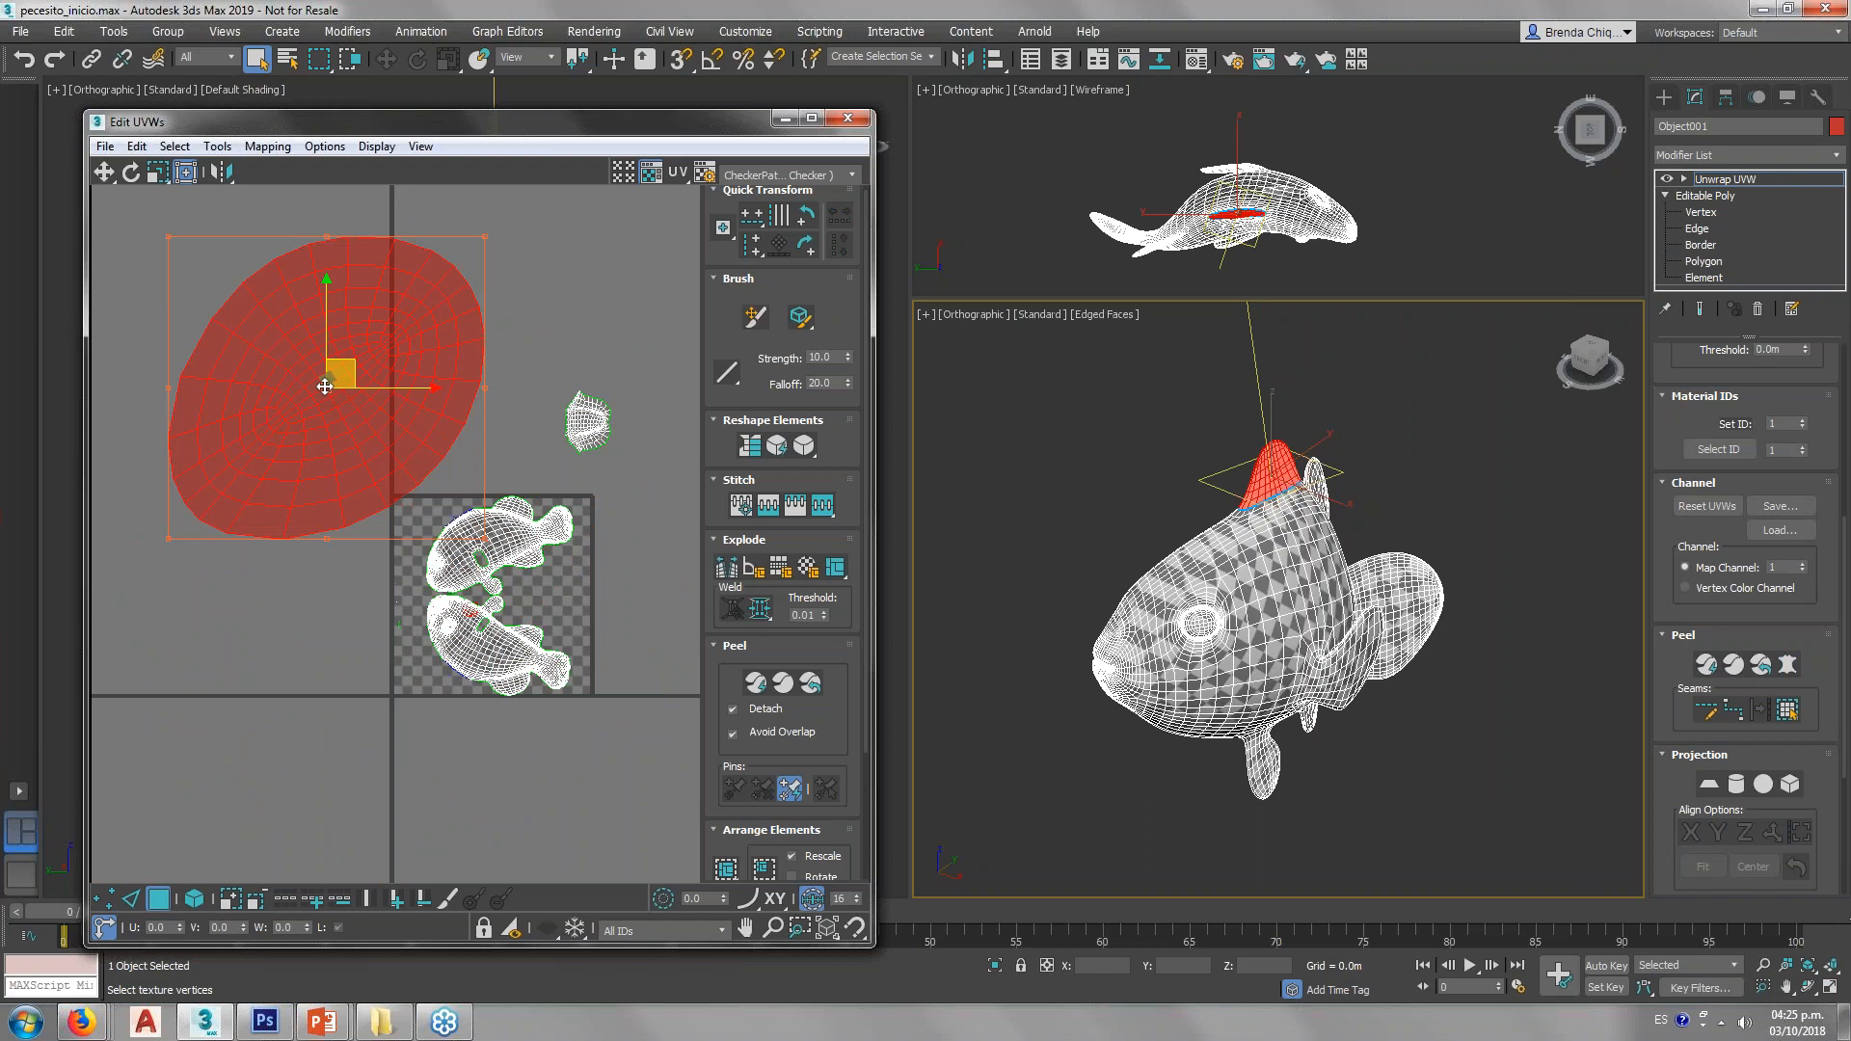
Step: Deselect the fin and examine its checker size and distortion against the body around the base seam
left_click(1187, 414)
scroll(1301, 482, "up", 5)
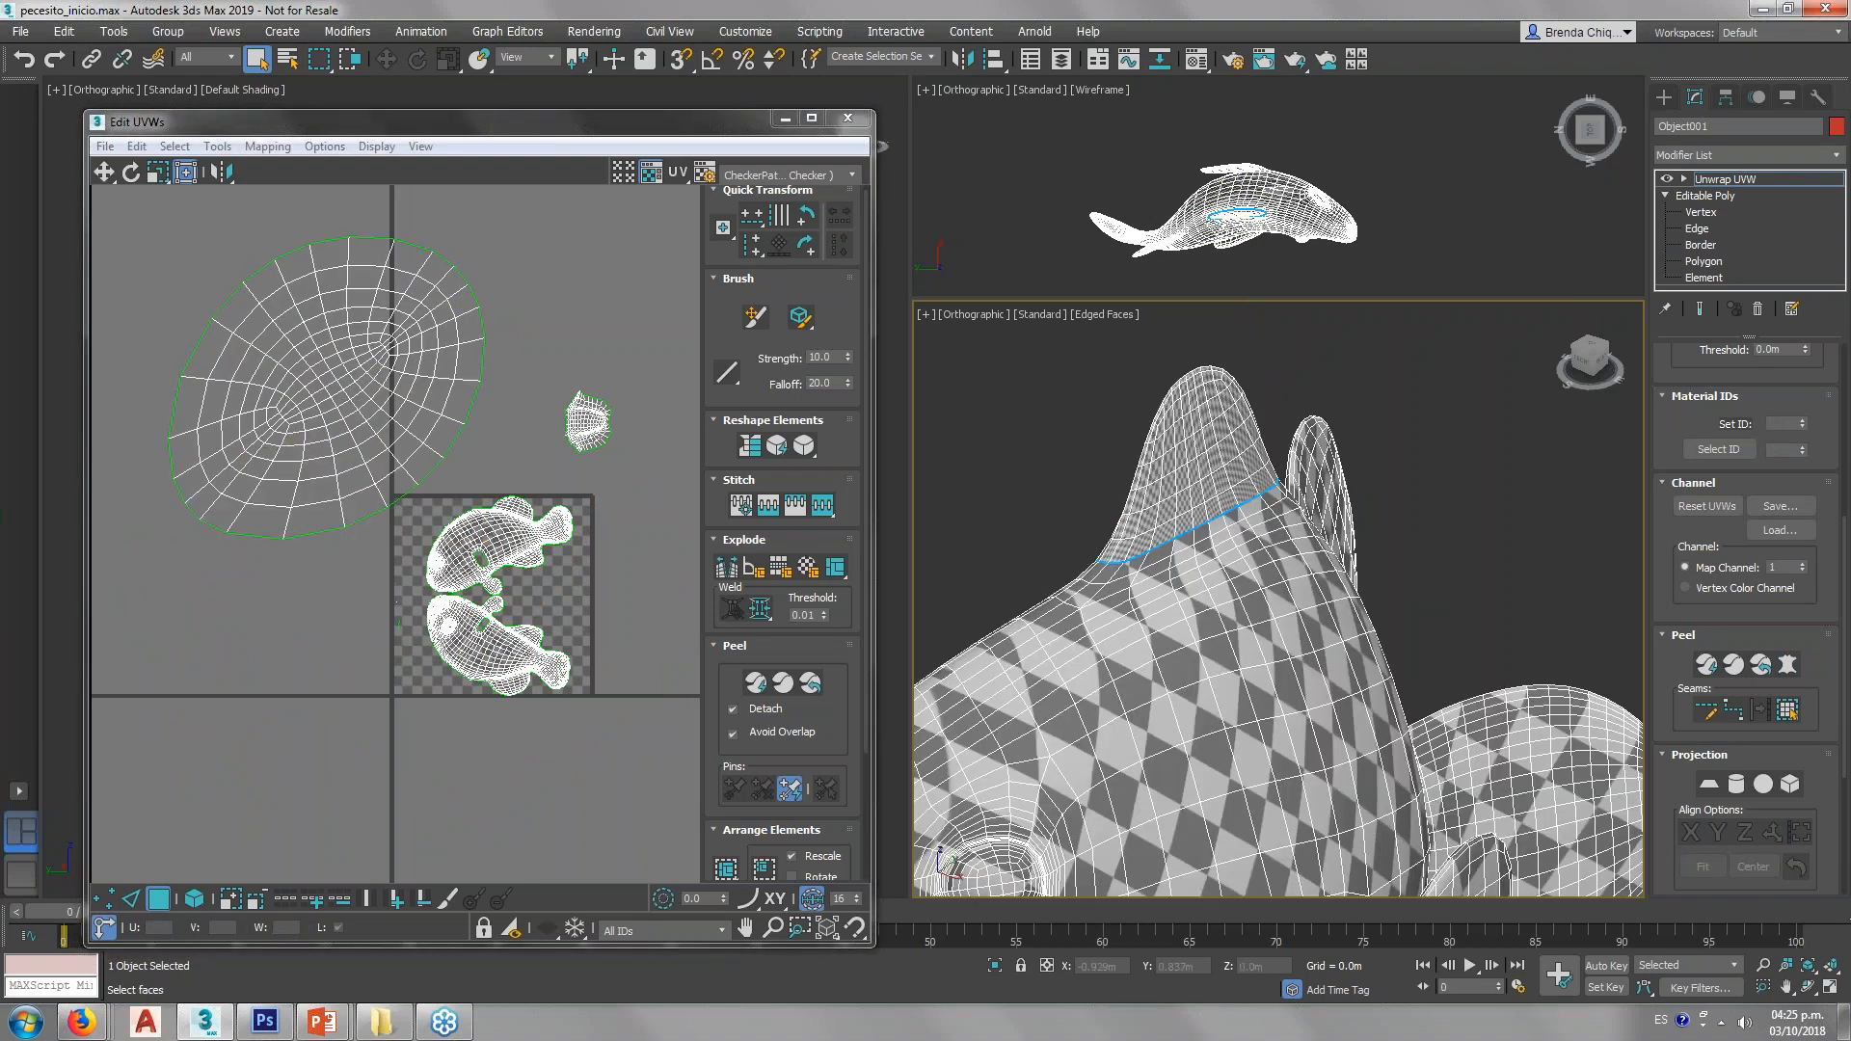
middle_click_drag(1166, 414, 1164, 426)
scroll(1143, 424, "up", 2)
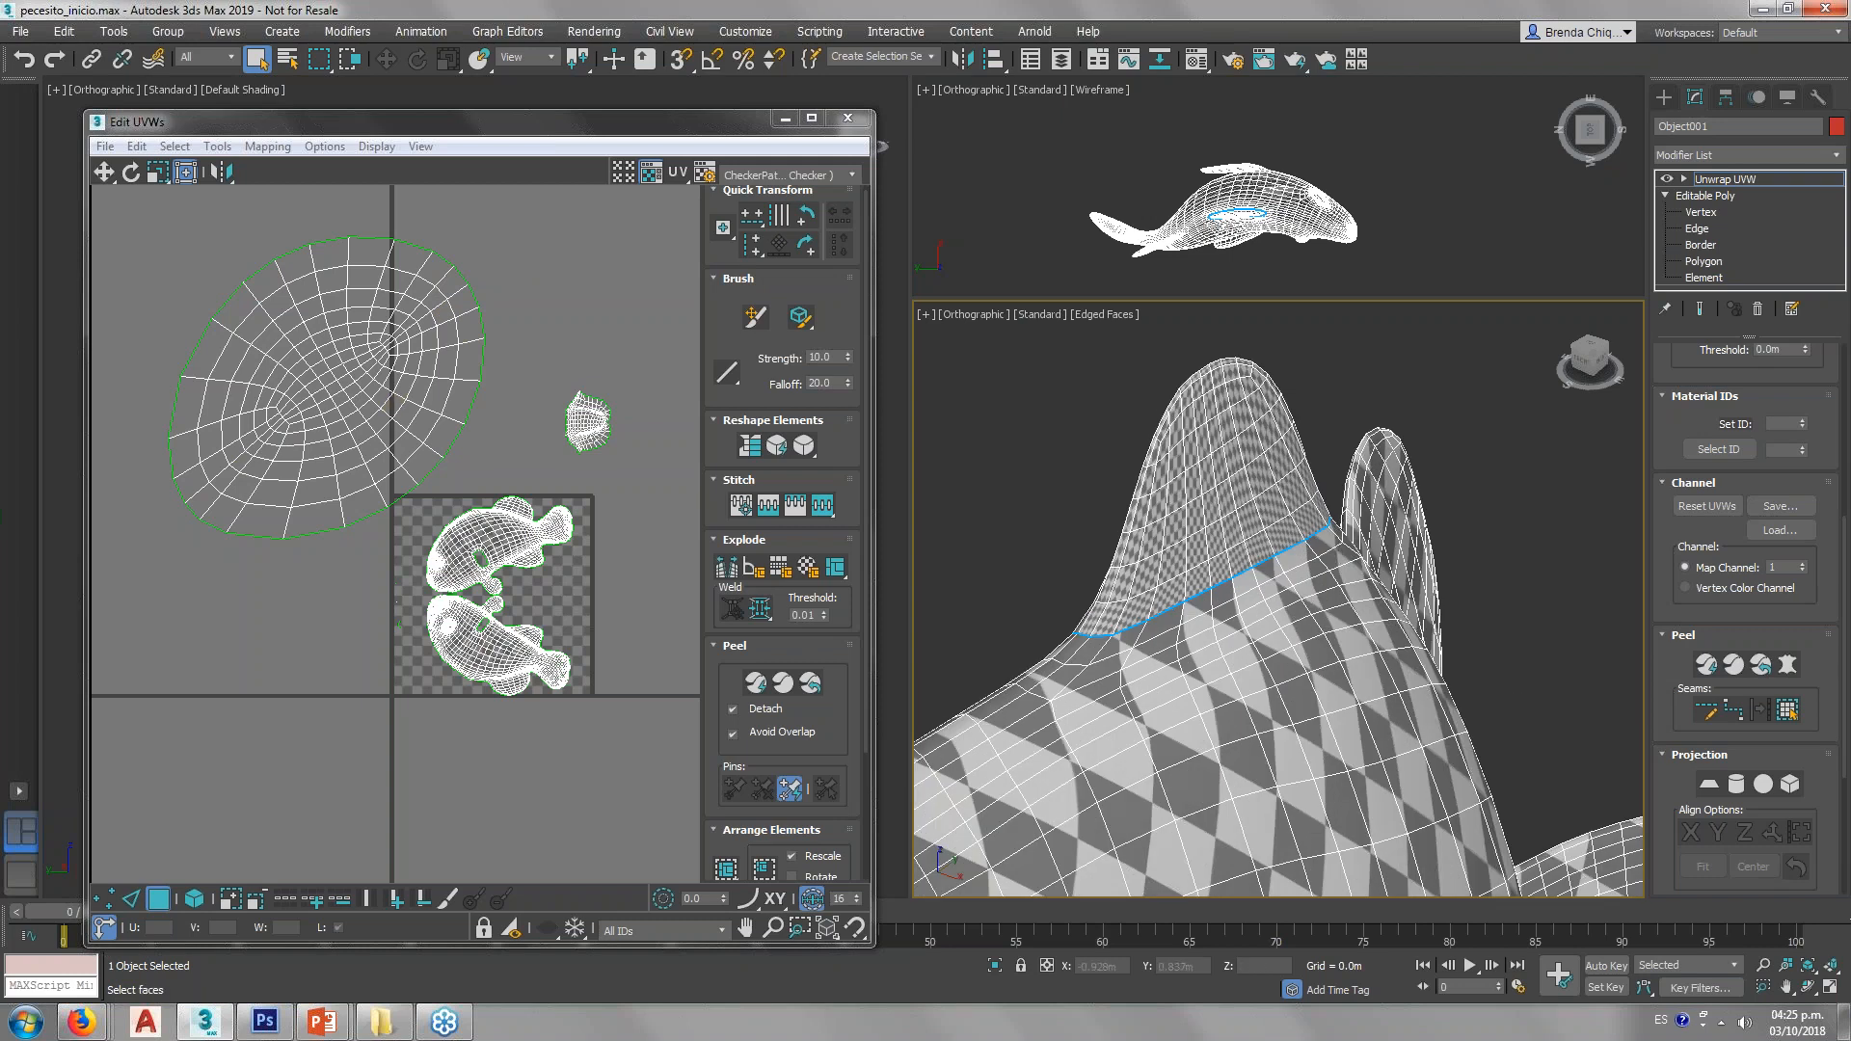
scroll(1178, 501, "up", 3)
scroll(1253, 545, "down", 2)
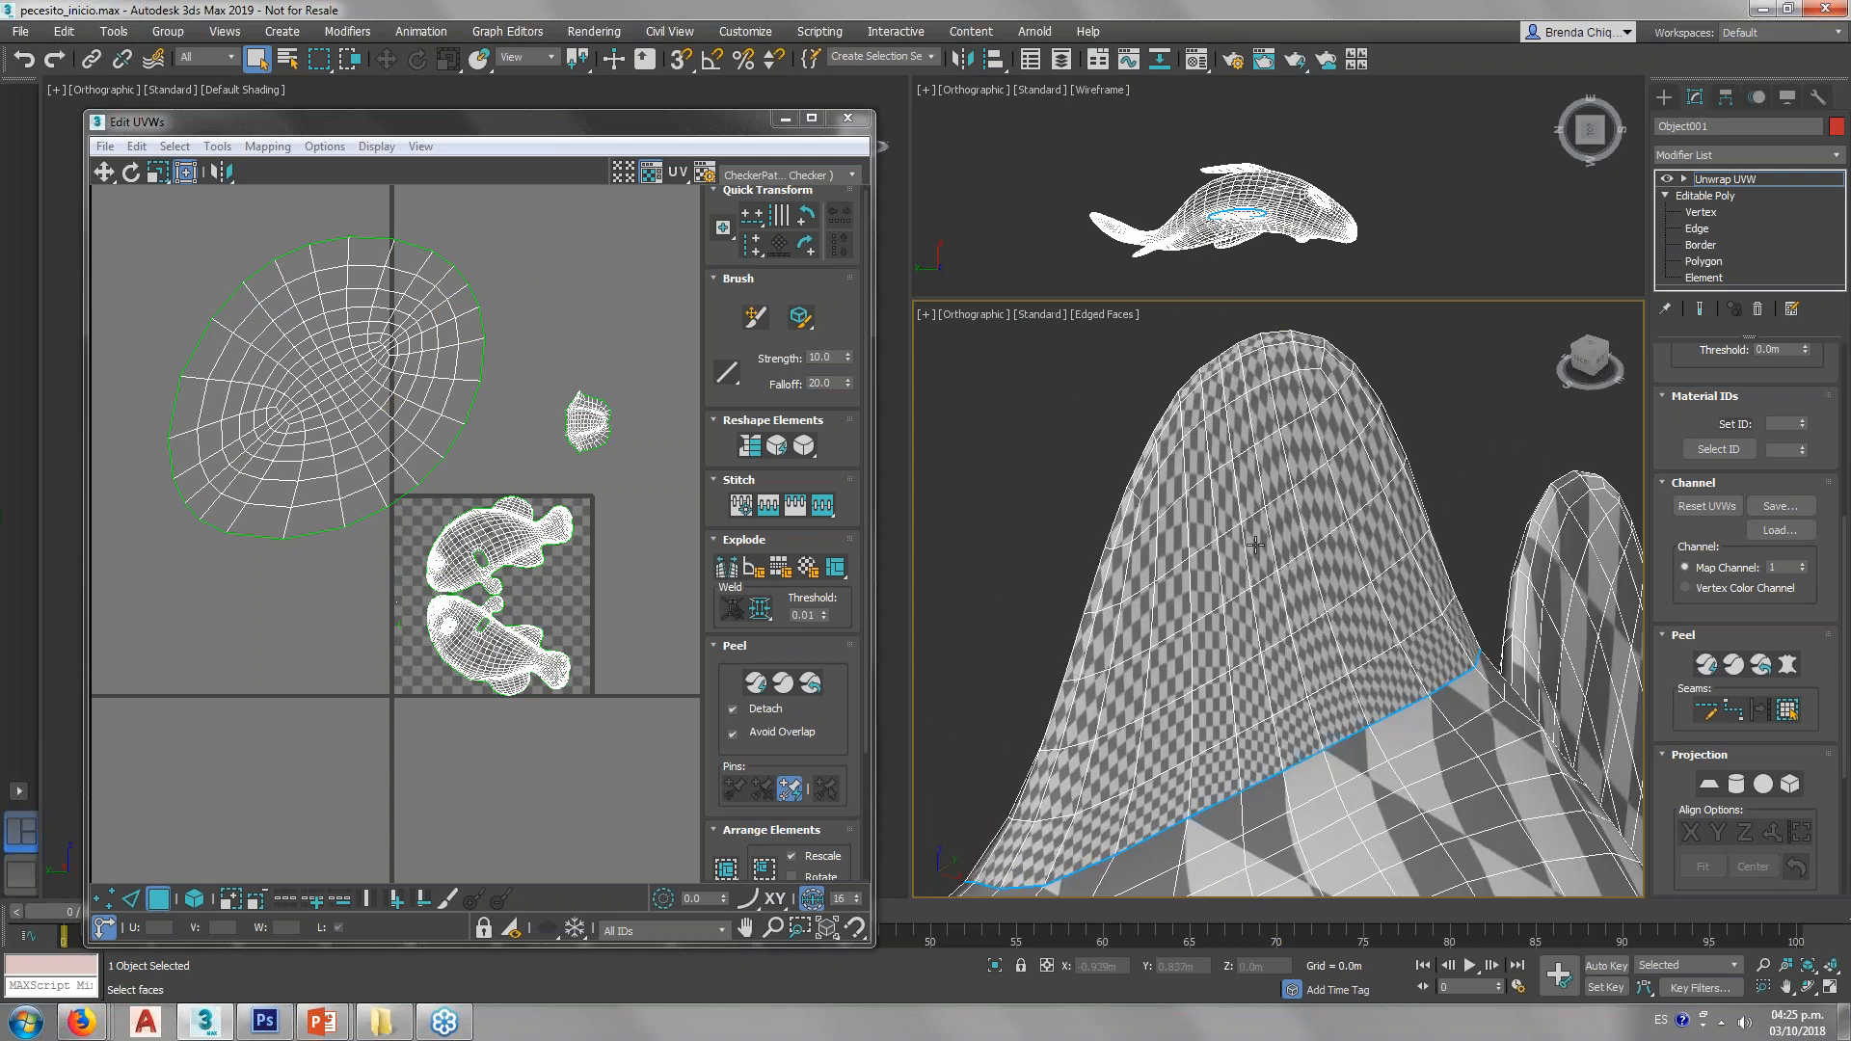
scroll(1375, 577, "down", 1)
scroll(1376, 576, "down", 1)
scroll(1296, 582, "down", 1)
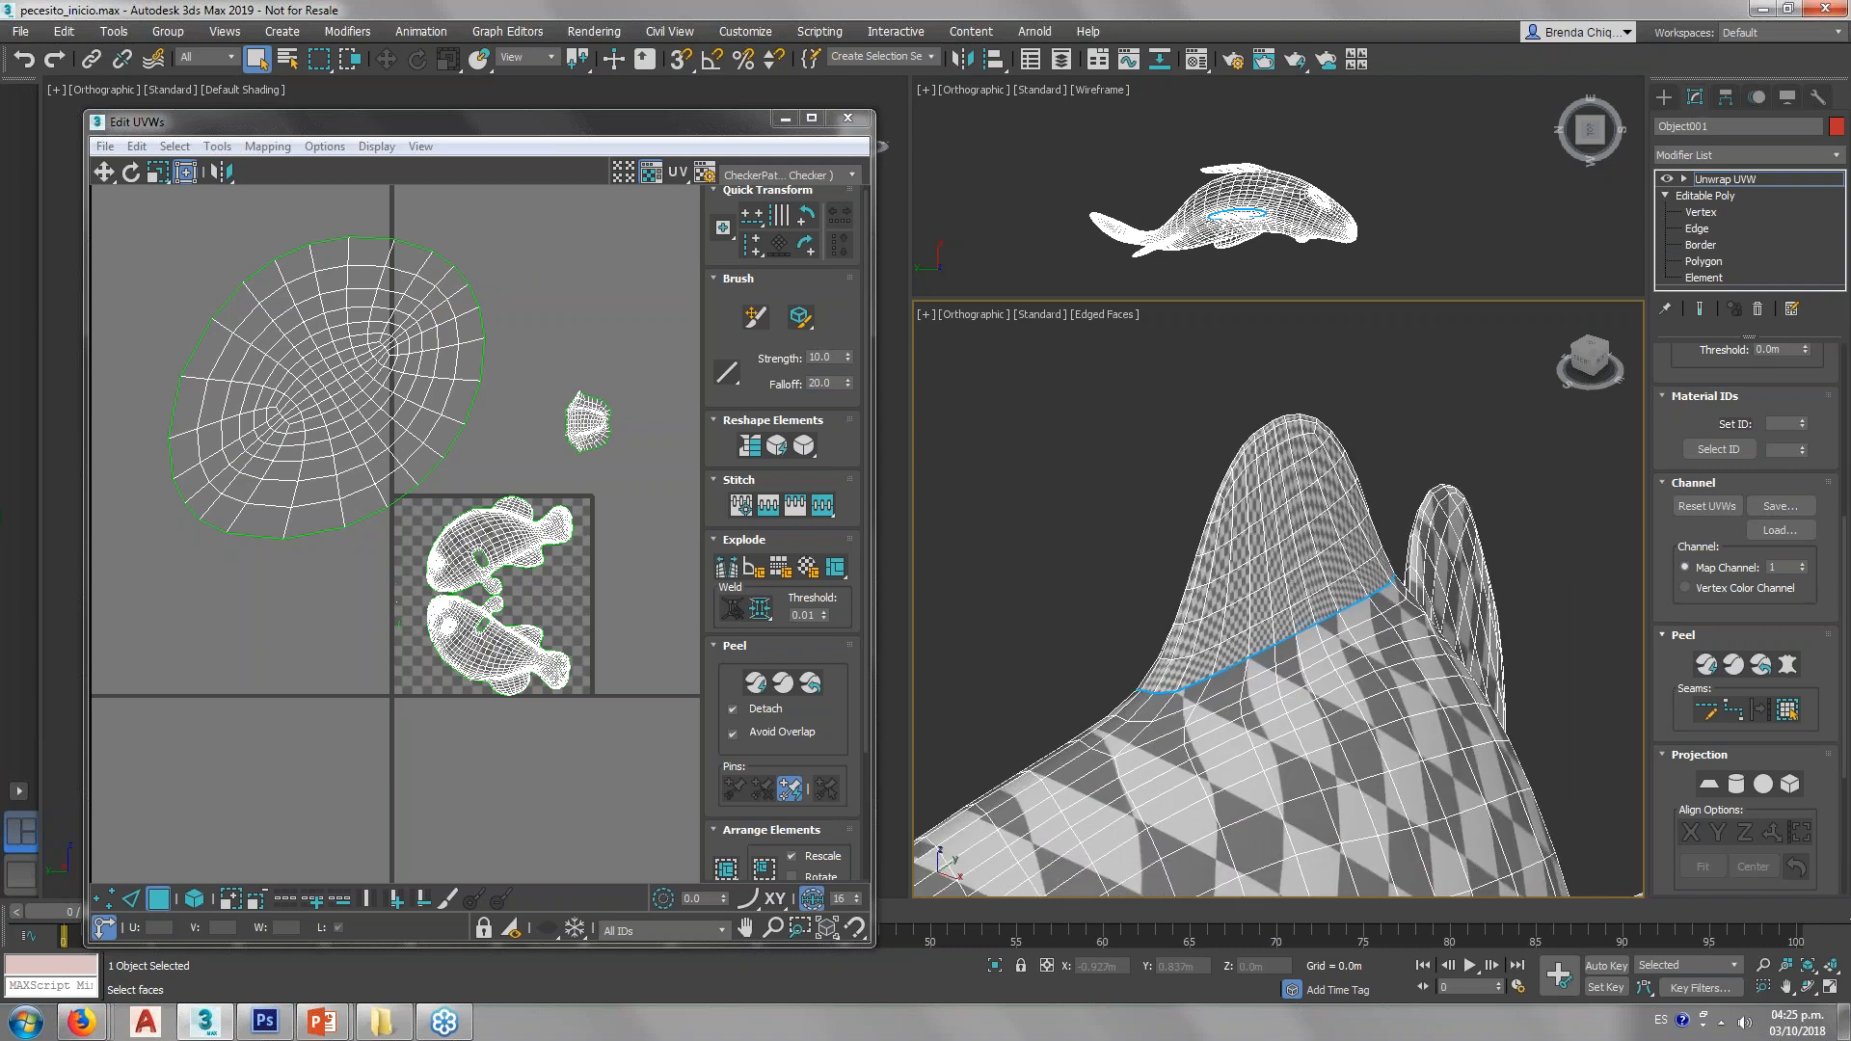
Step: Start a point-to-point seam at the front dorsal fin's base and route it along the fin's edge
left_click(1732, 710)
scroll(1087, 750, "up", 5)
left_click(1148, 699)
scroll(1251, 727, "down", 3)
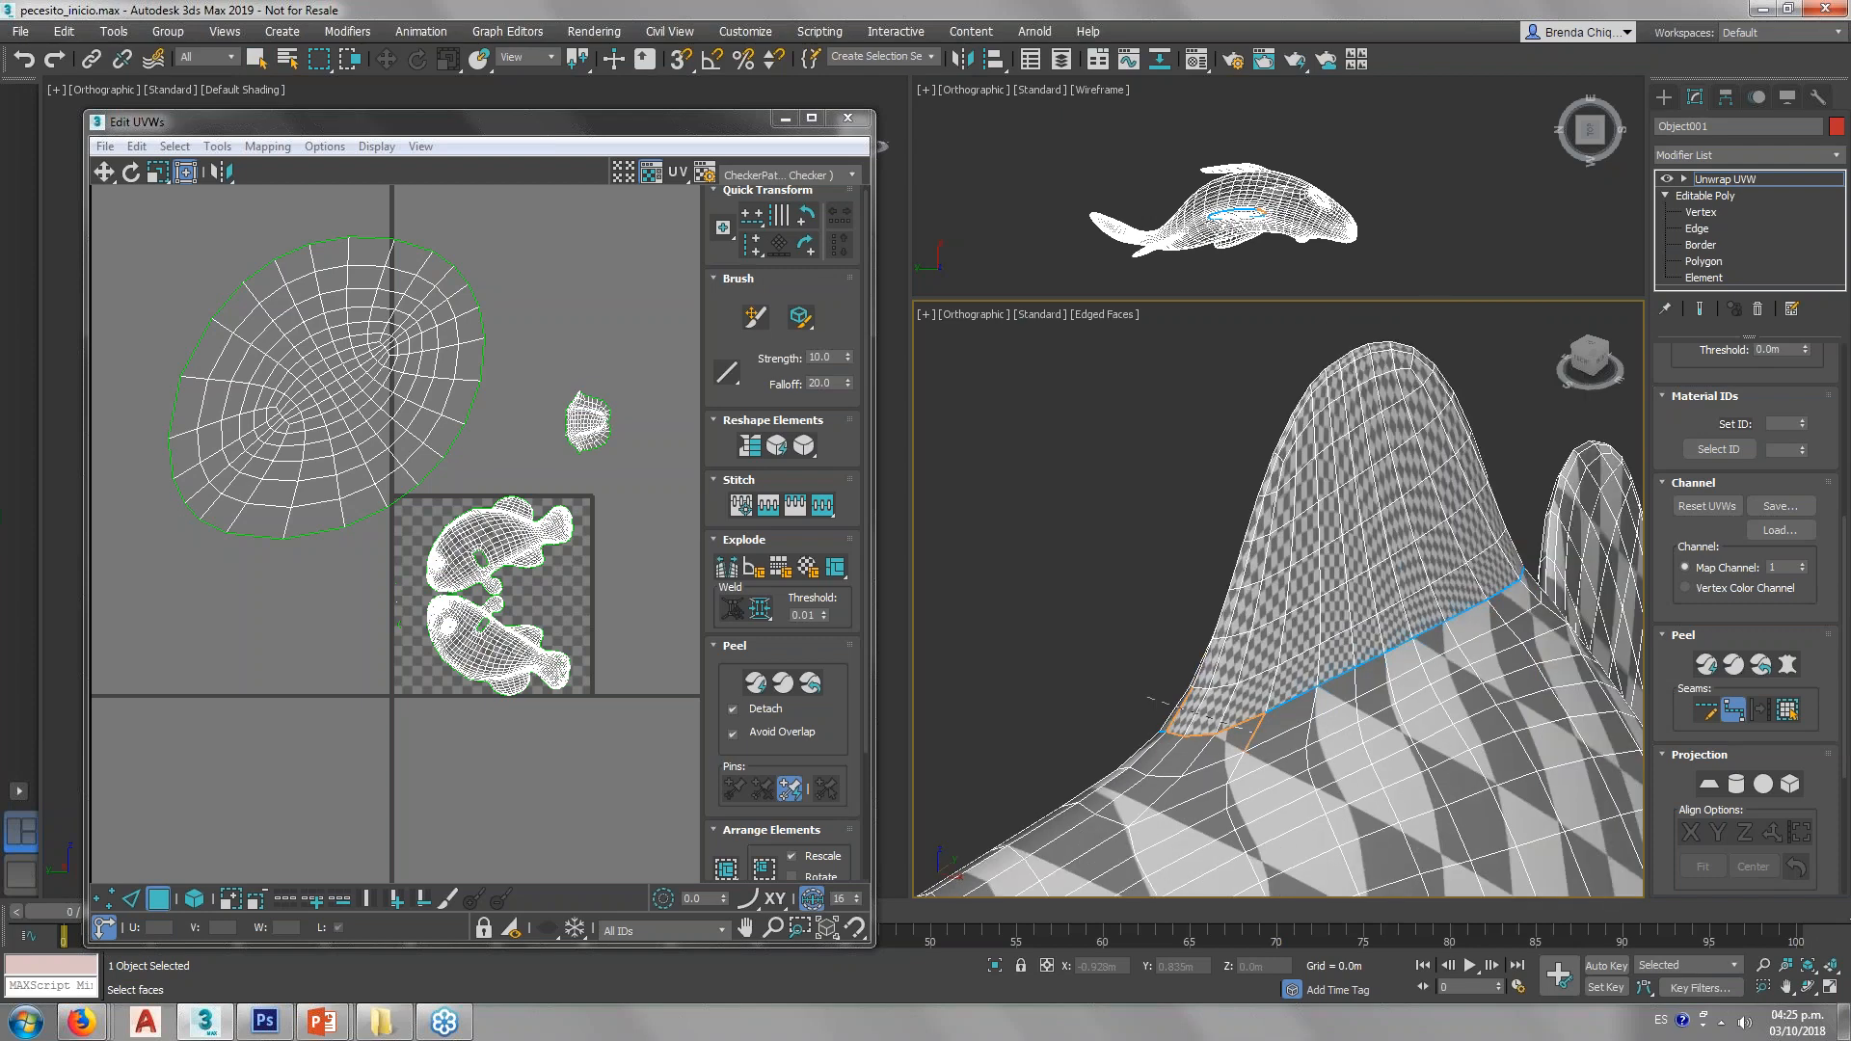
middle_click_drag(1240, 660, 1286, 682, "alt")
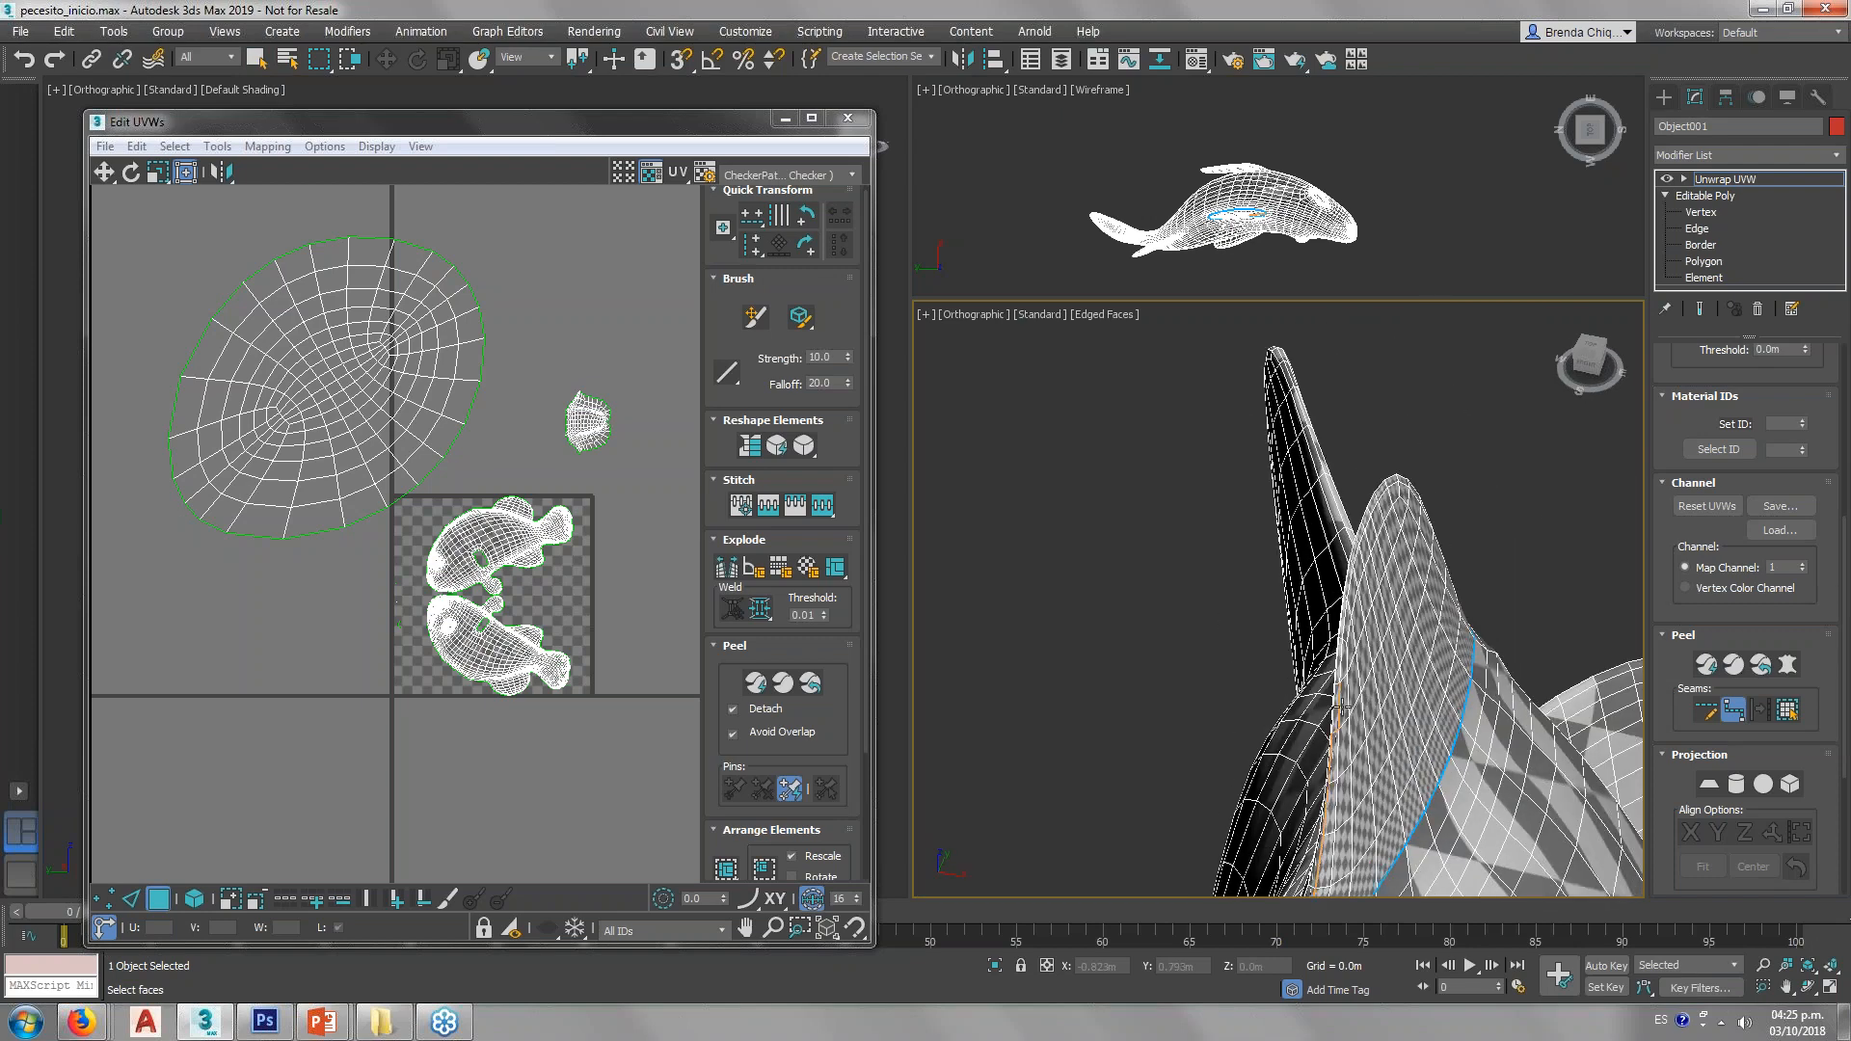
scroll(1349, 651, "up", 4)
scroll(1353, 646, "down", 4)
scroll(1345, 561, "up", 1)
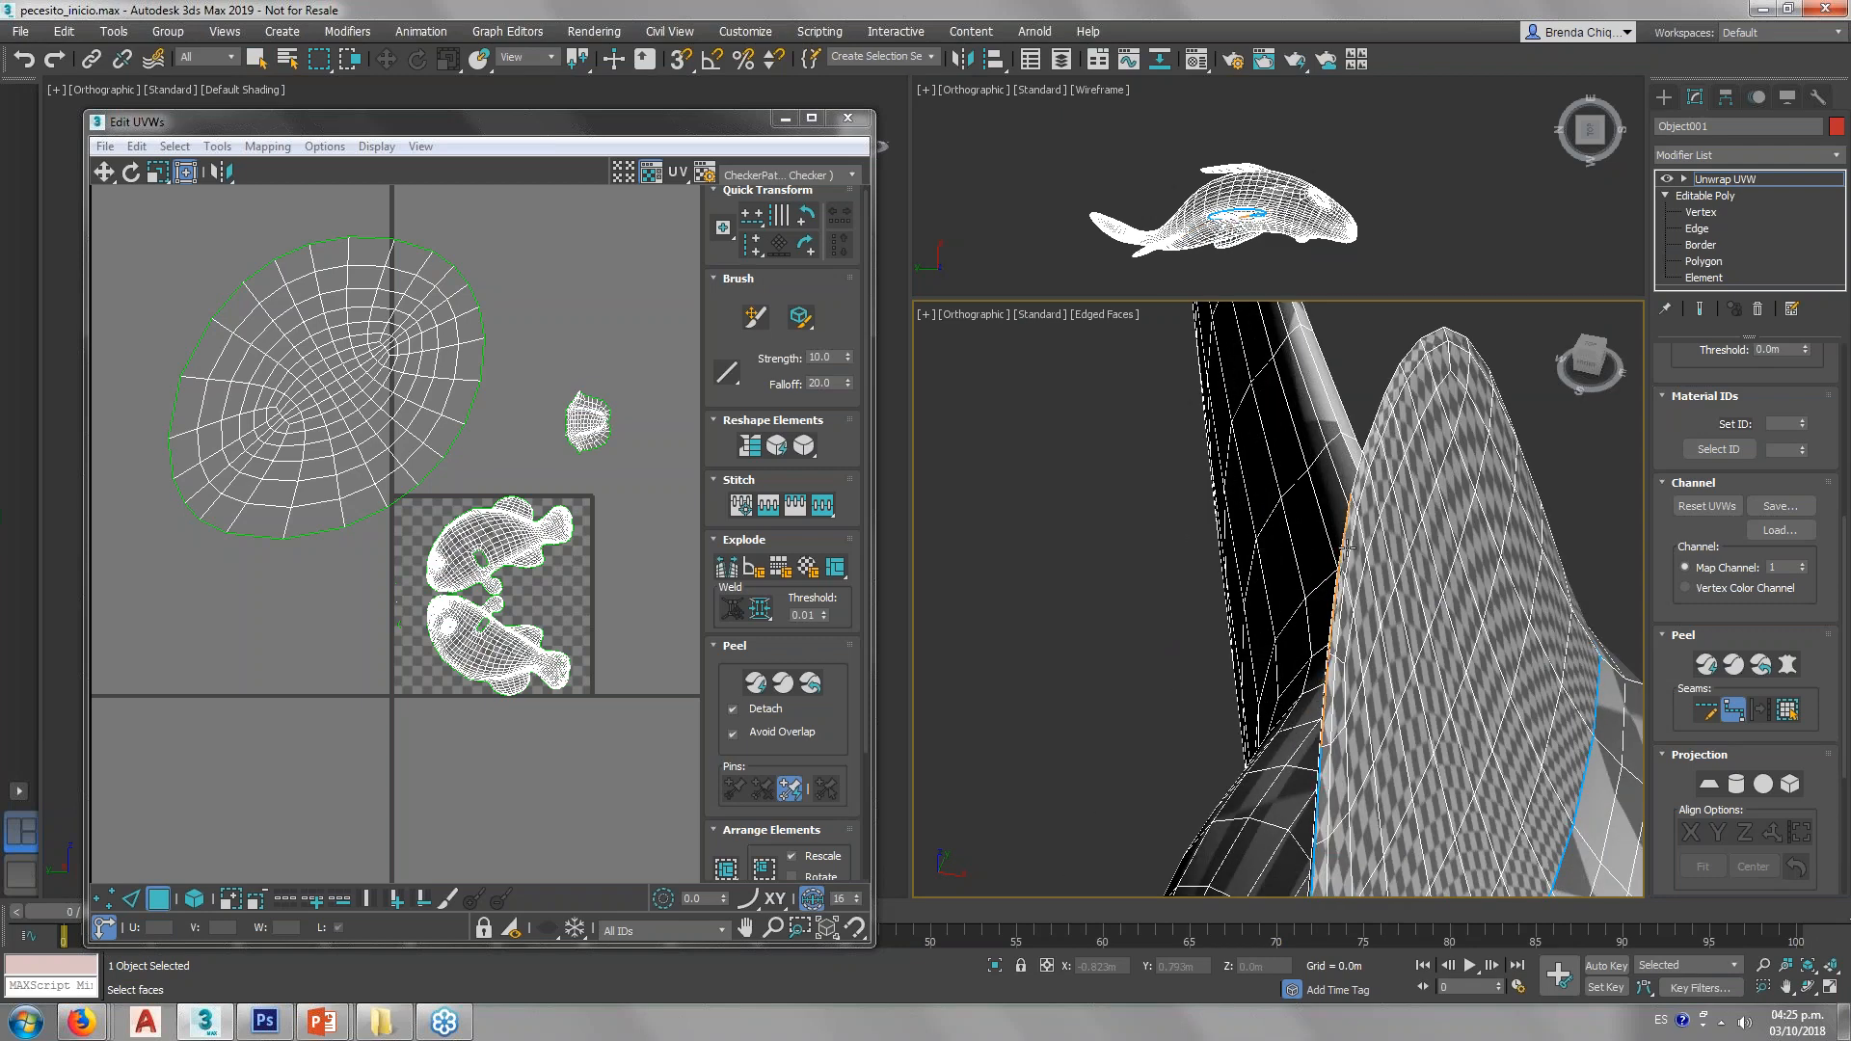
scroll(1344, 561, "down", 3)
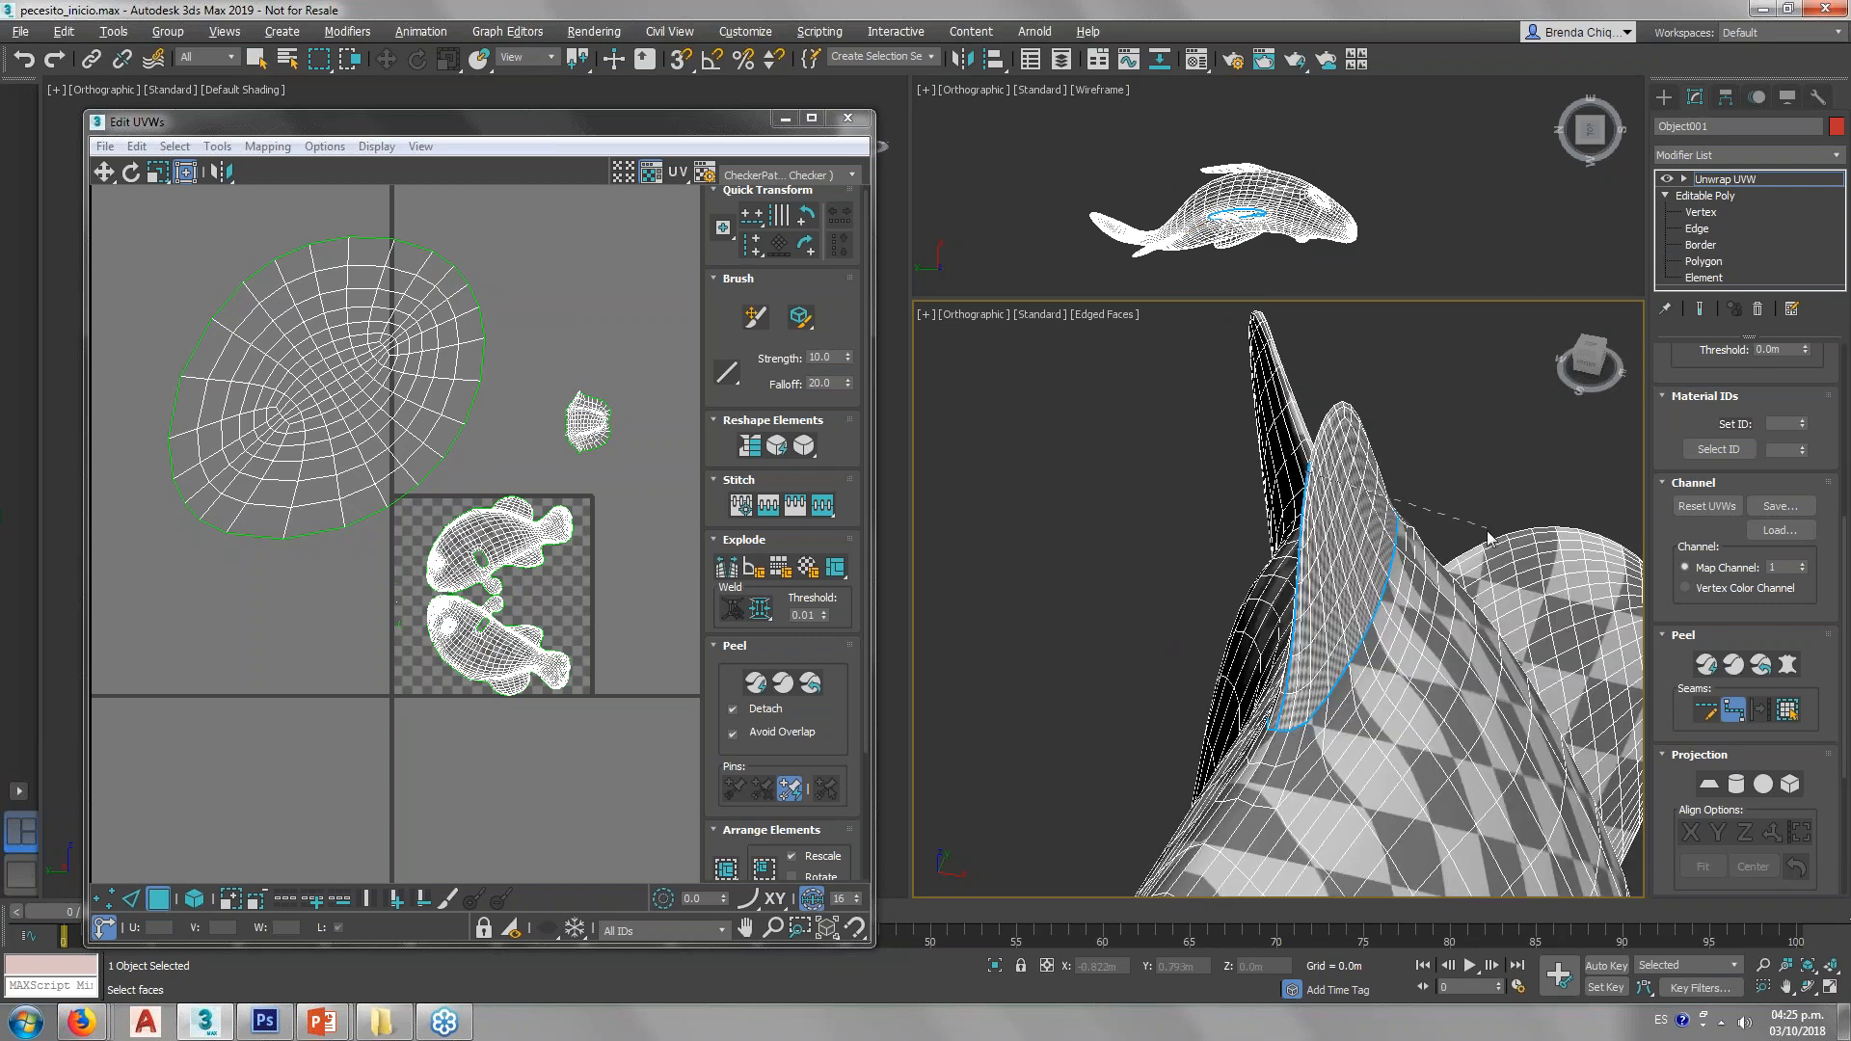
Step: Complete the point-to-point seam over the fin's outer edge down to the base, and leave seam editing
scroll(1244, 499, "up", 5)
scroll(1244, 499, "down", 4)
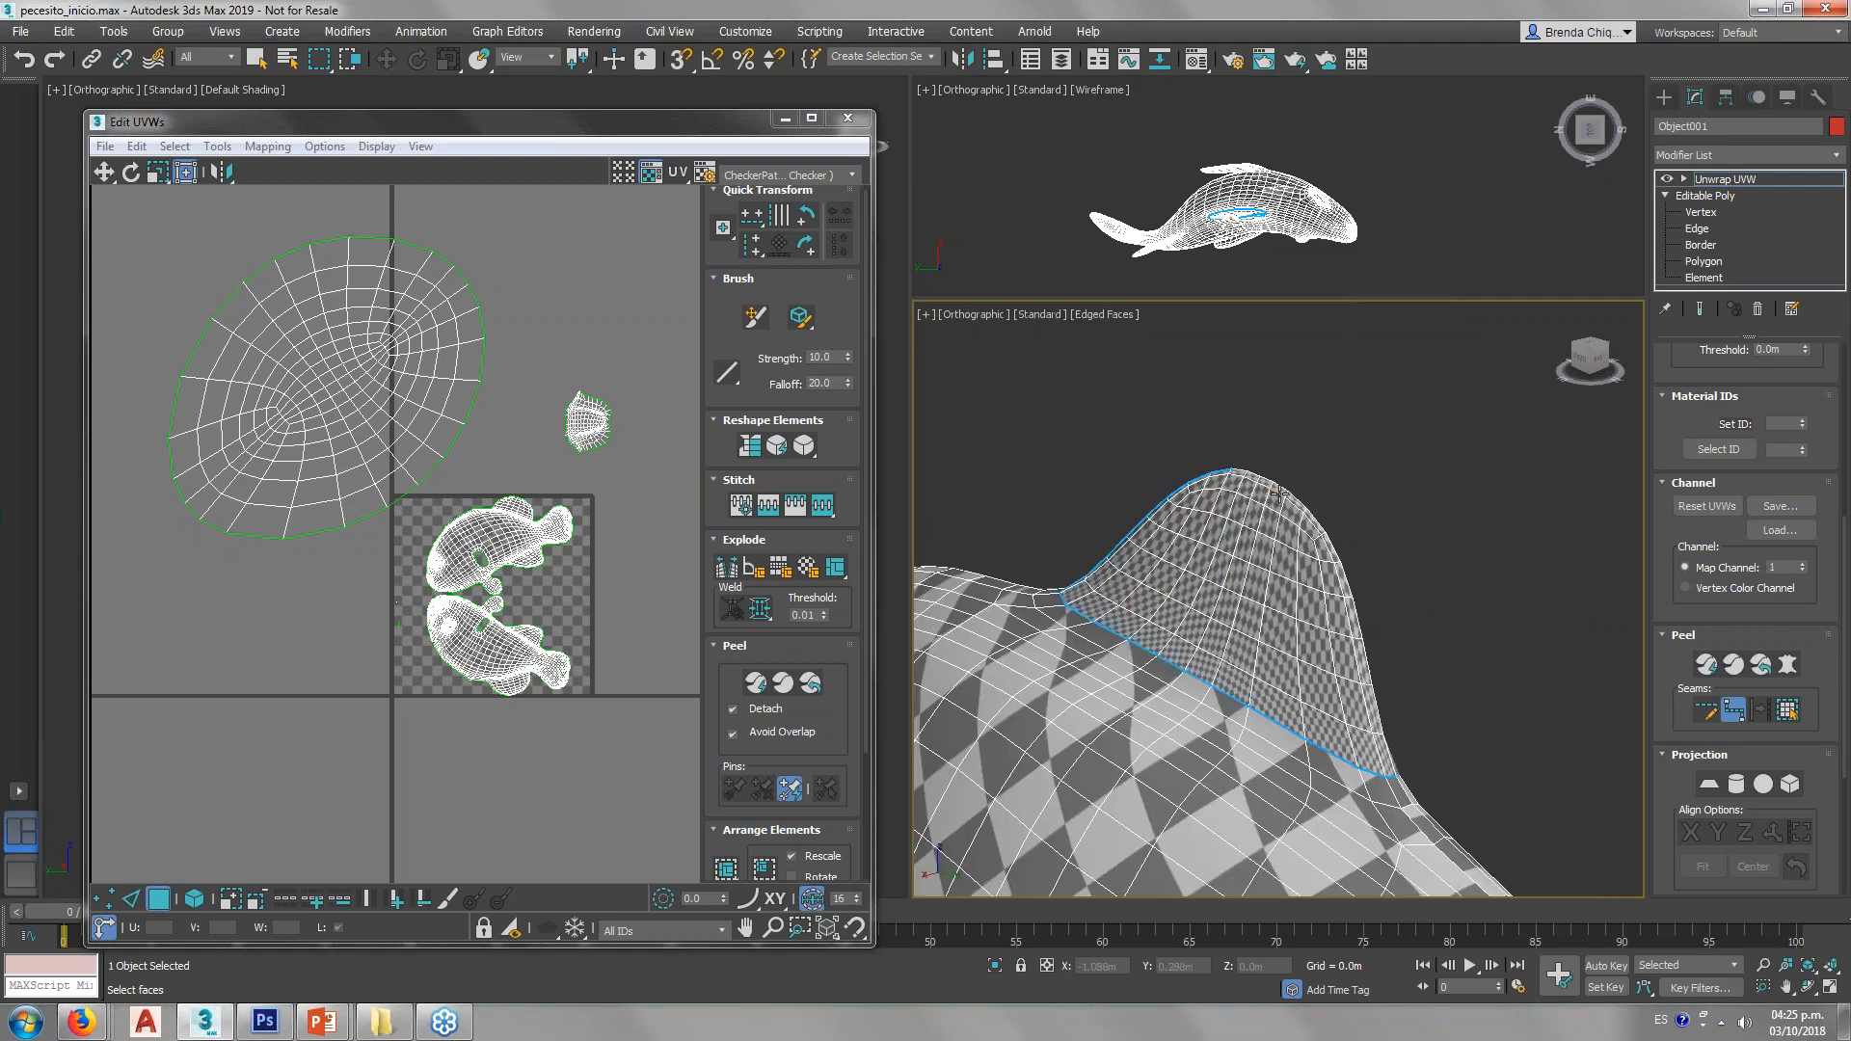
scroll(1386, 758, "up", 3)
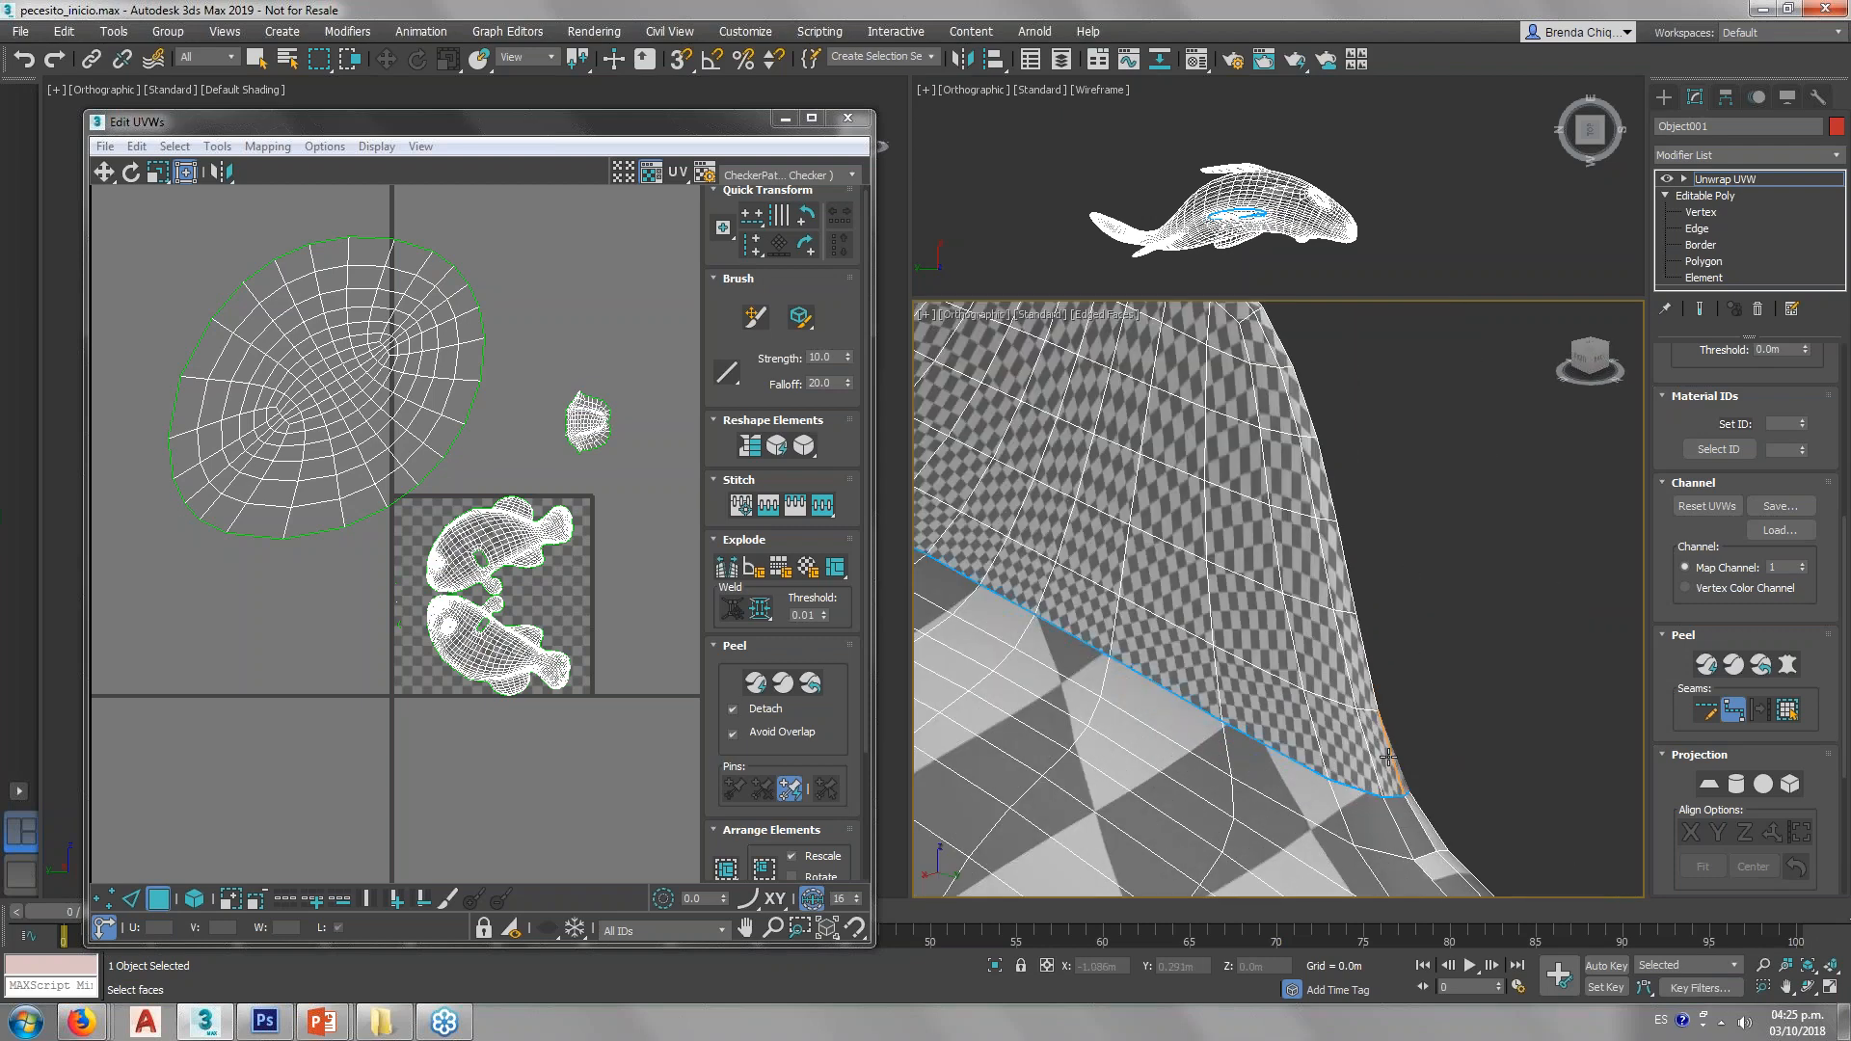
middle_click_drag(1317, 394, 1286, 632)
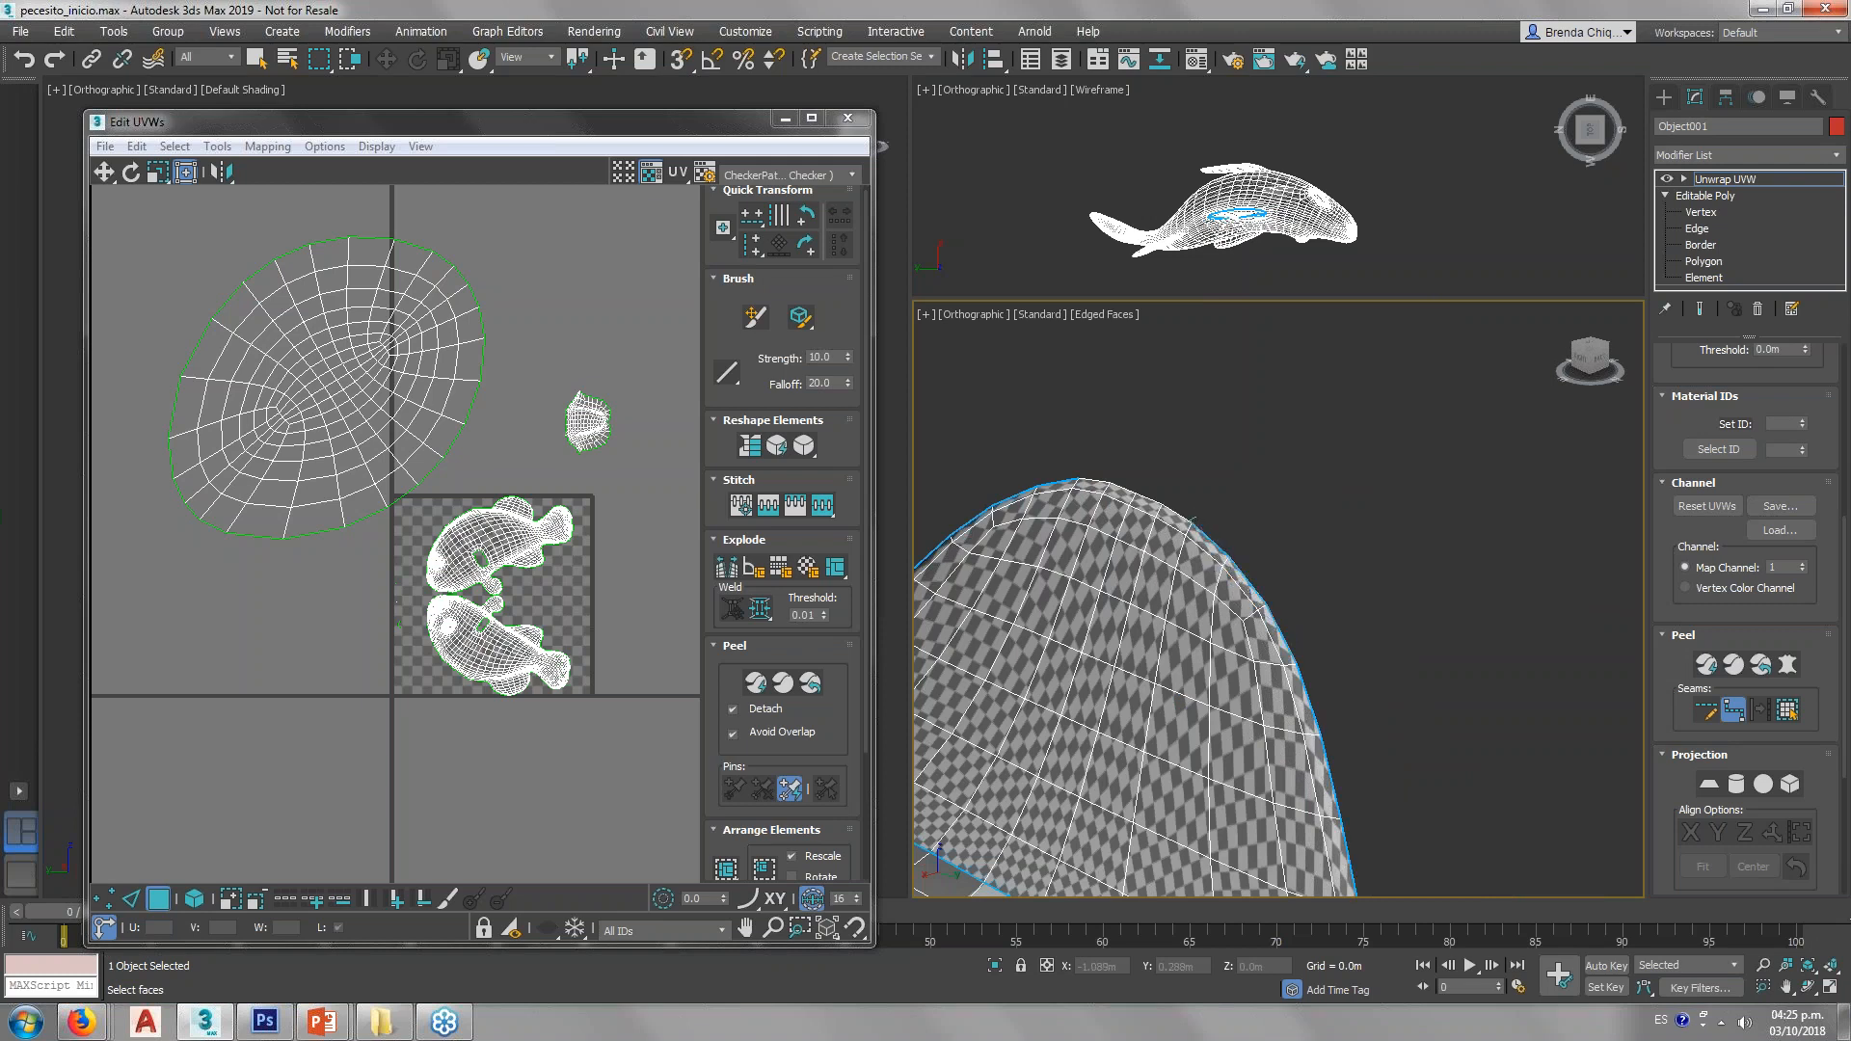
scroll(1311, 540, "down", 3)
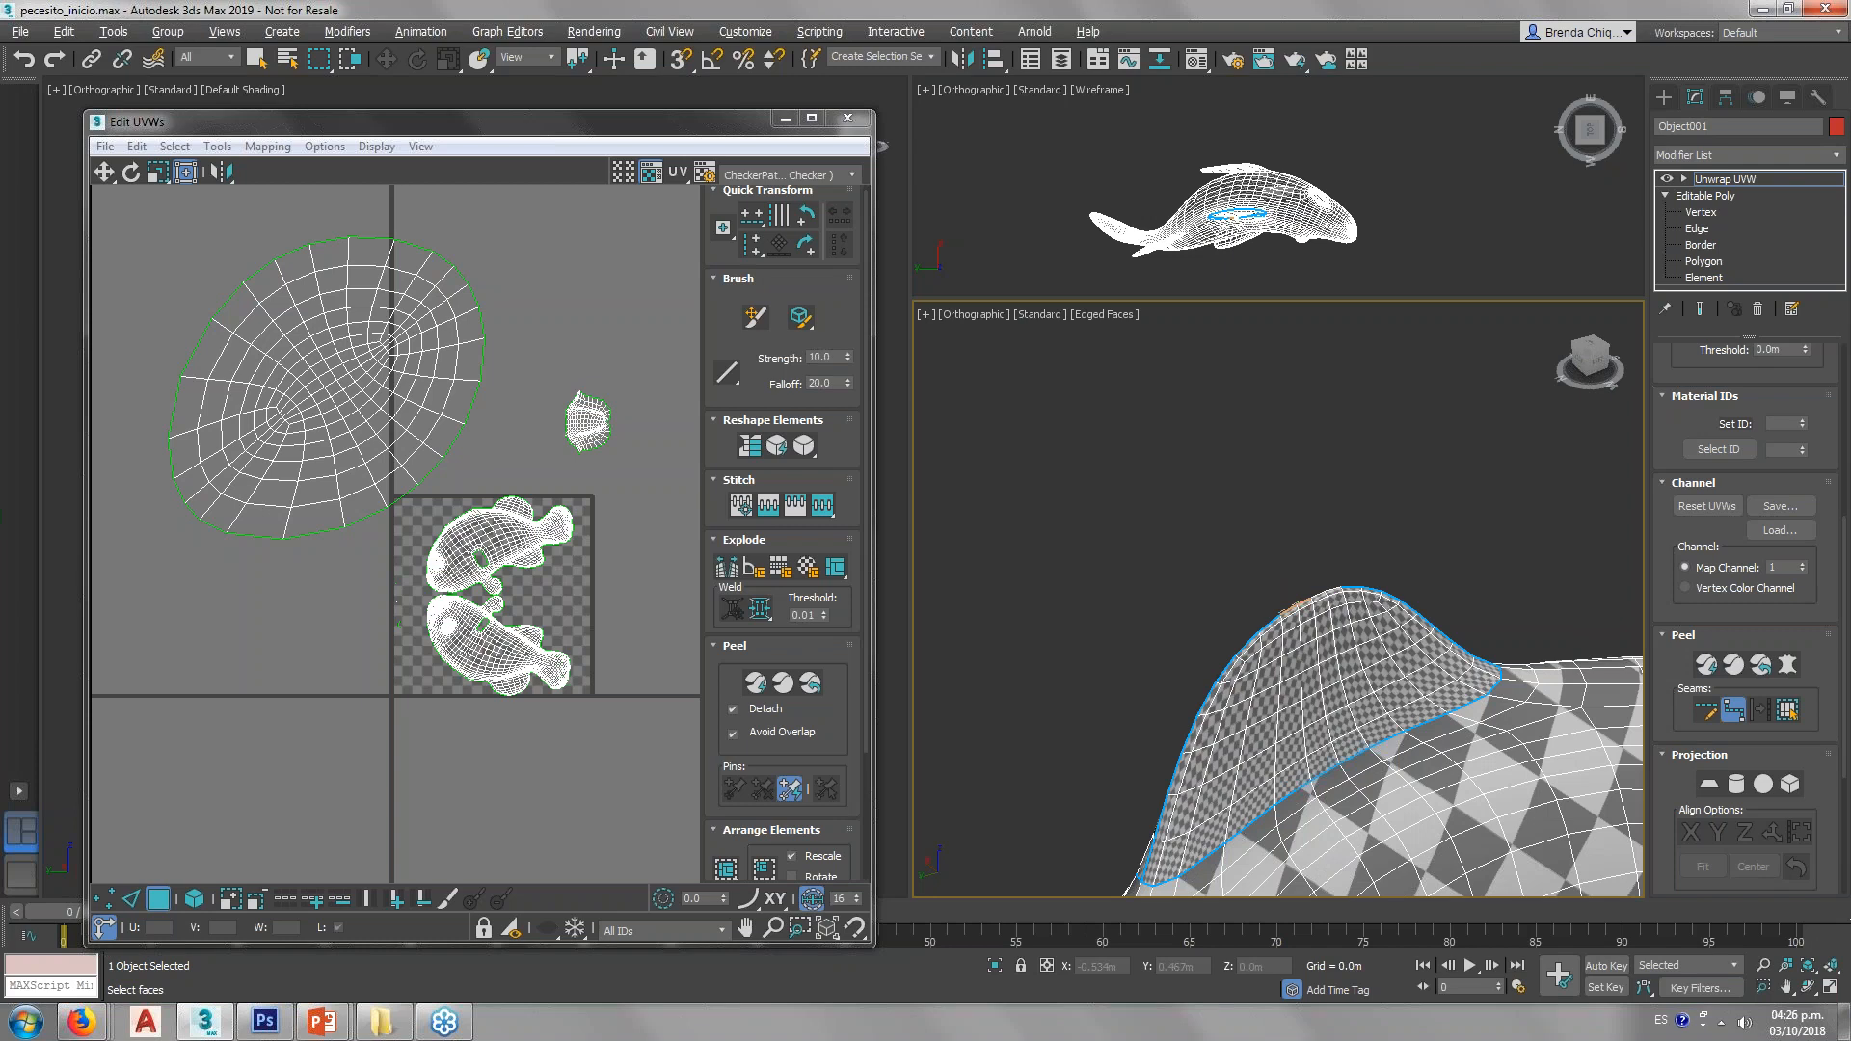
middle_click_drag(1287, 607, 1300, 543)
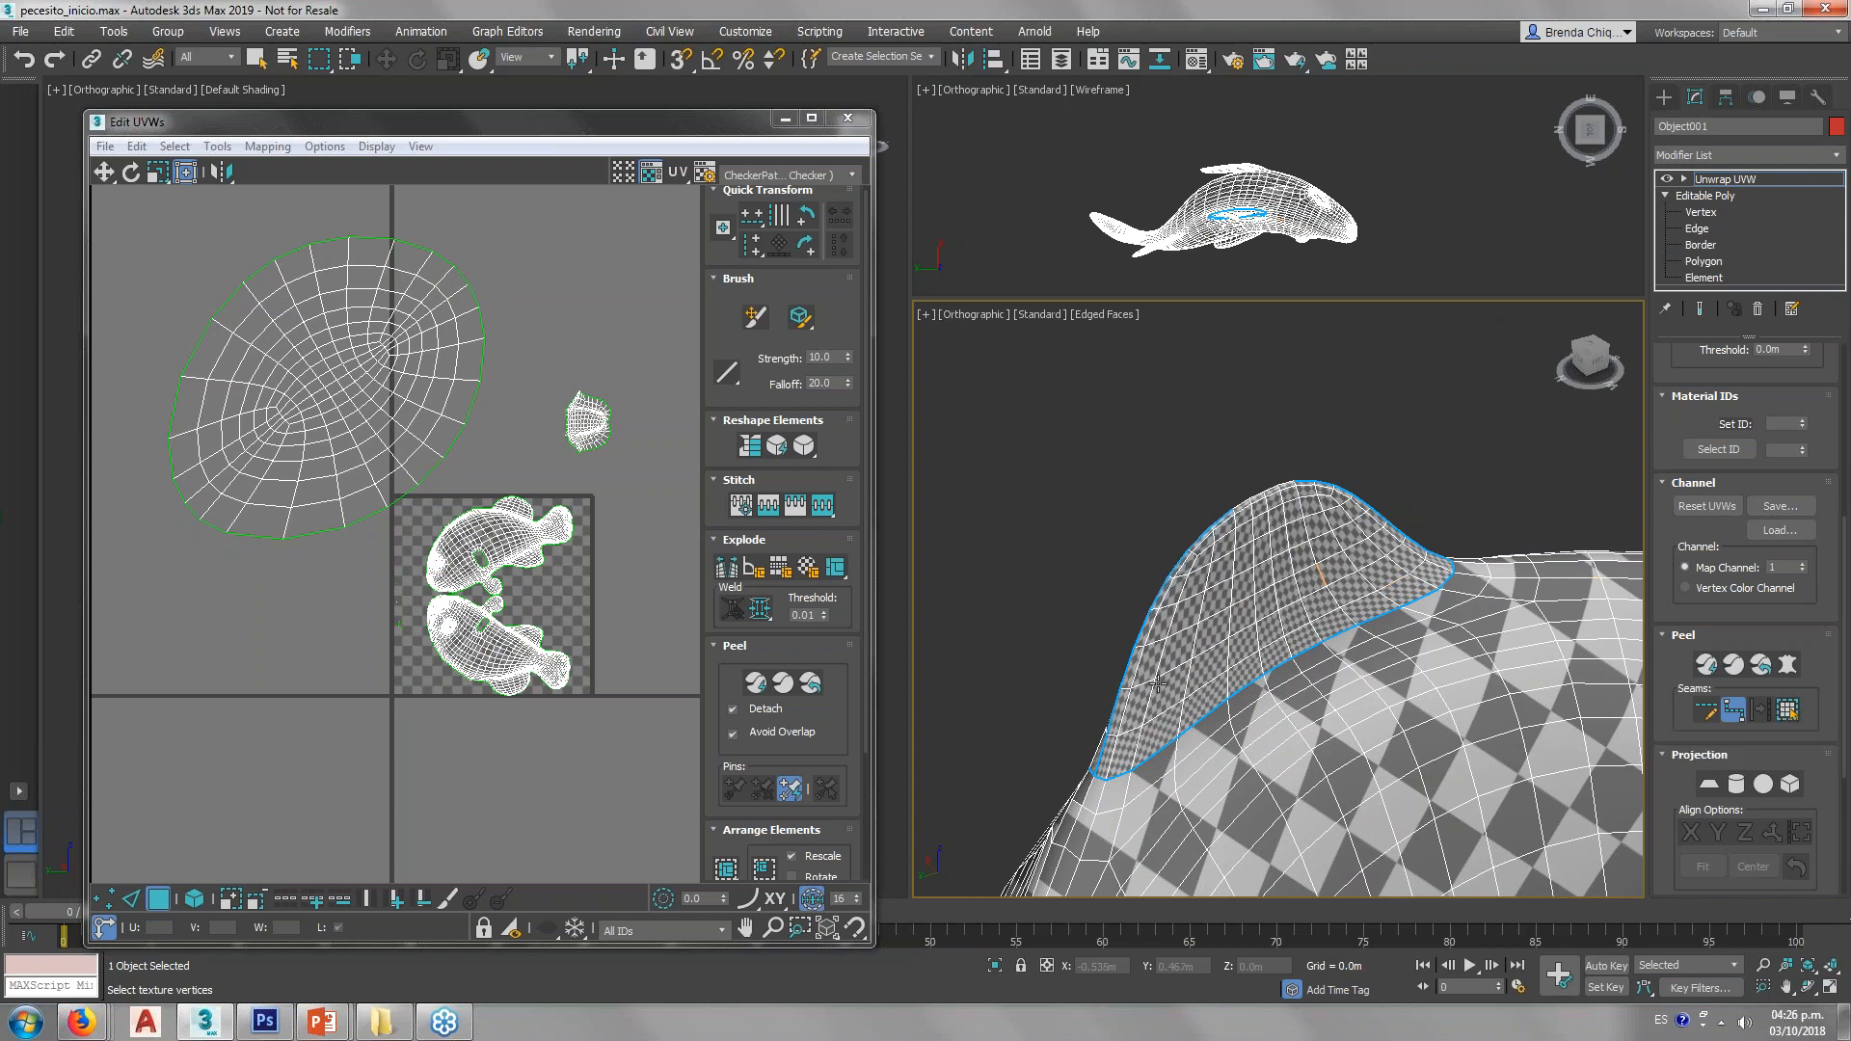
left_click(1743, 713)
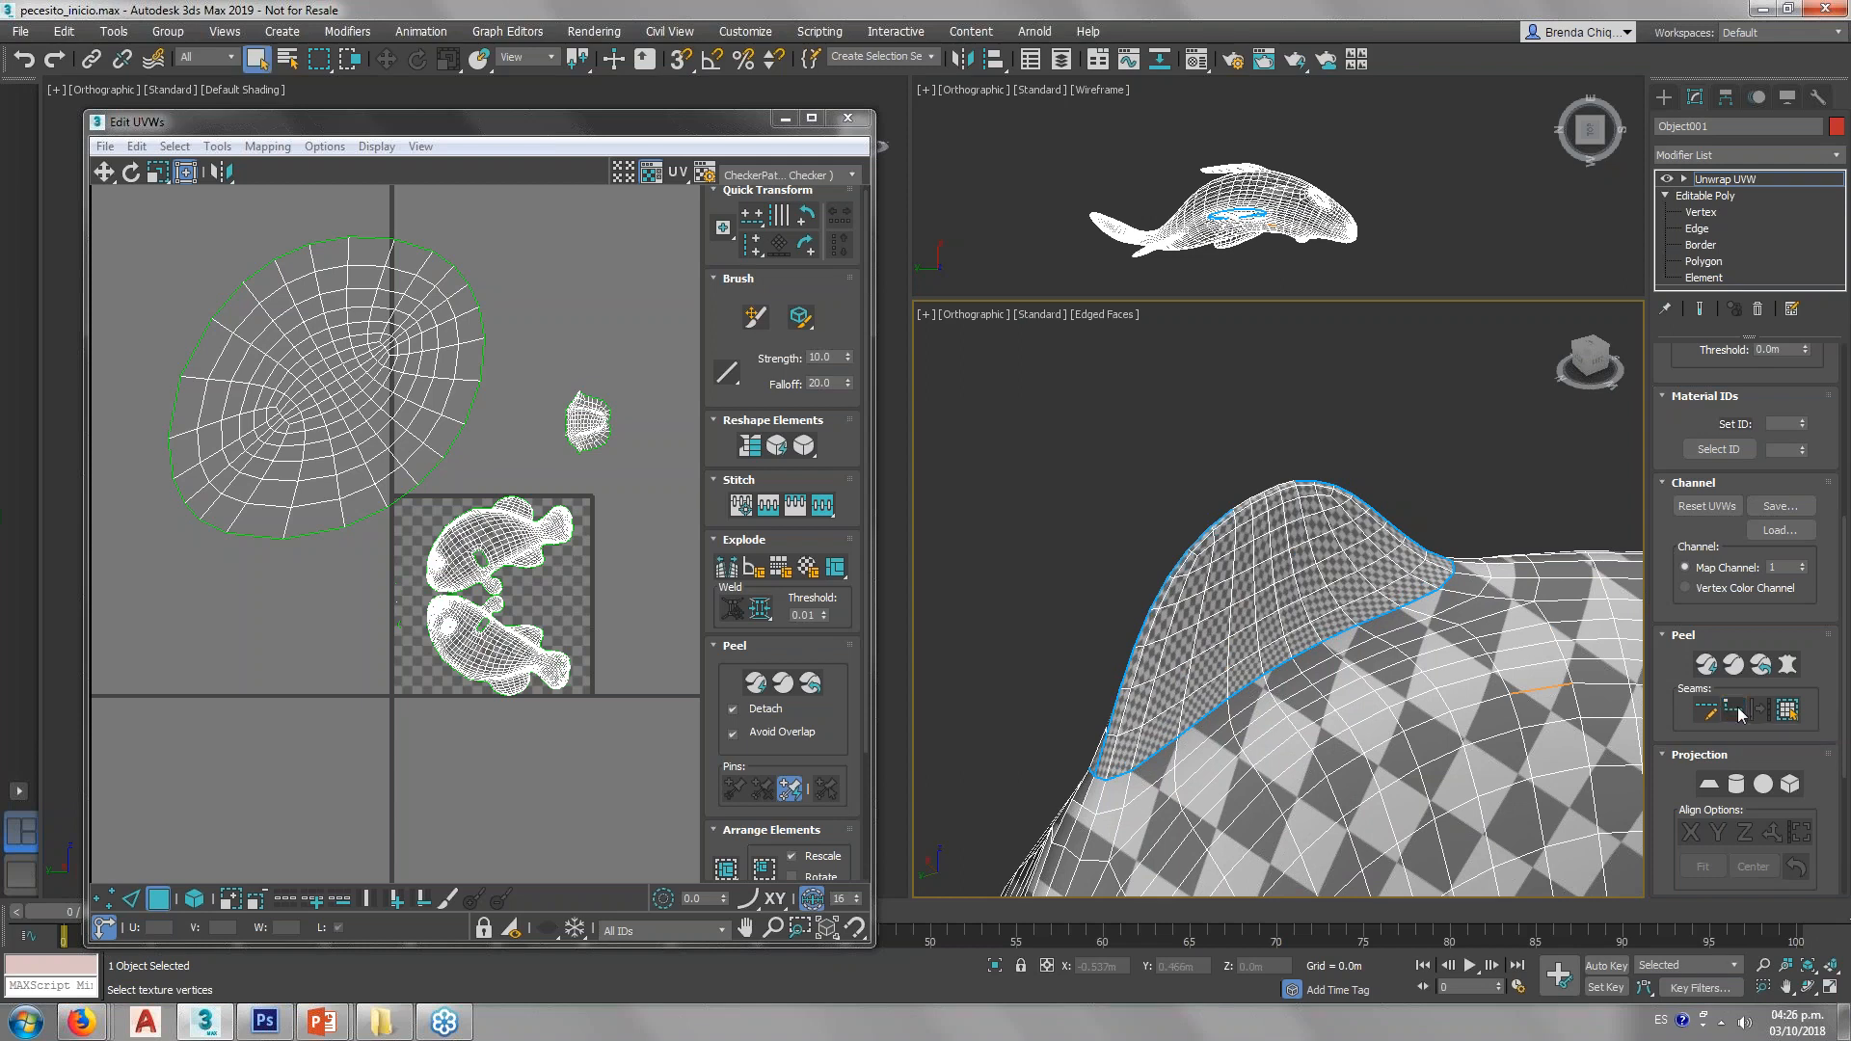
Step: Quick Peel all front dorsal fin polygons enclosed by the seams and move the flattened shell above the UV square
left_click(1313, 584)
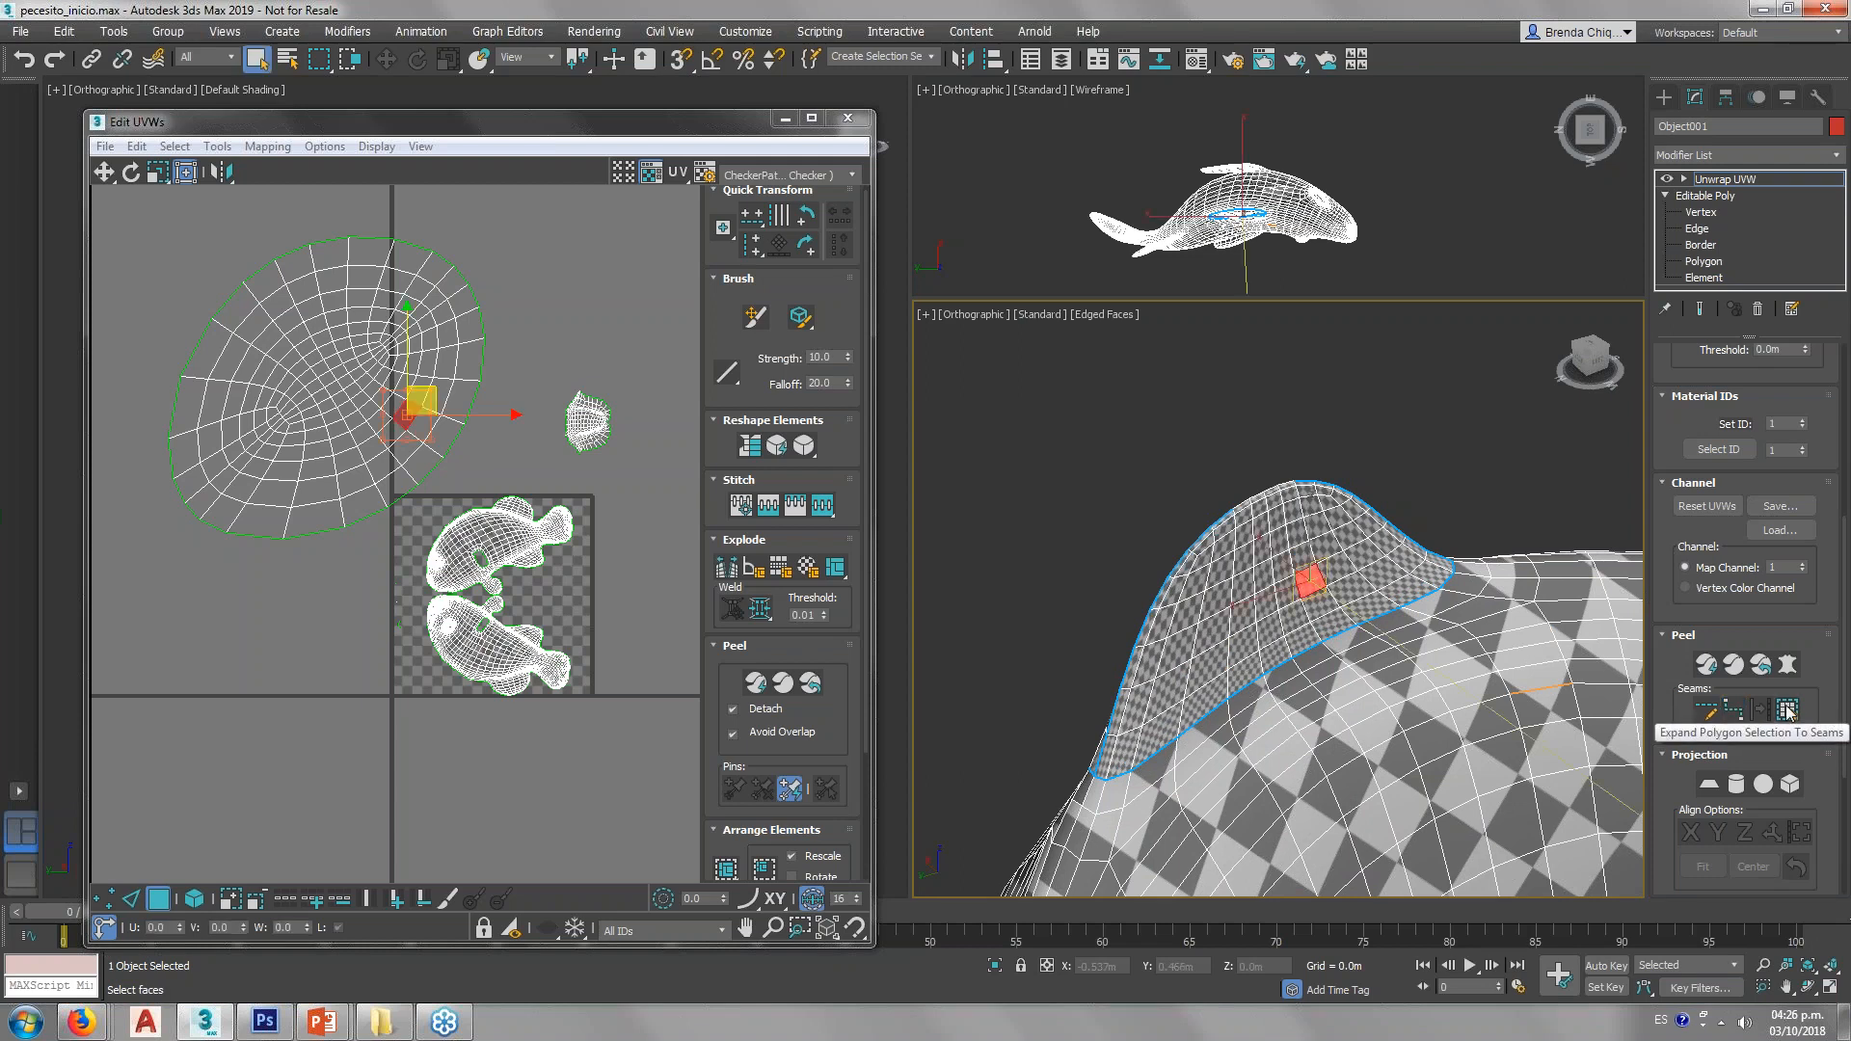
left_click(1786, 712)
left_click(759, 683)
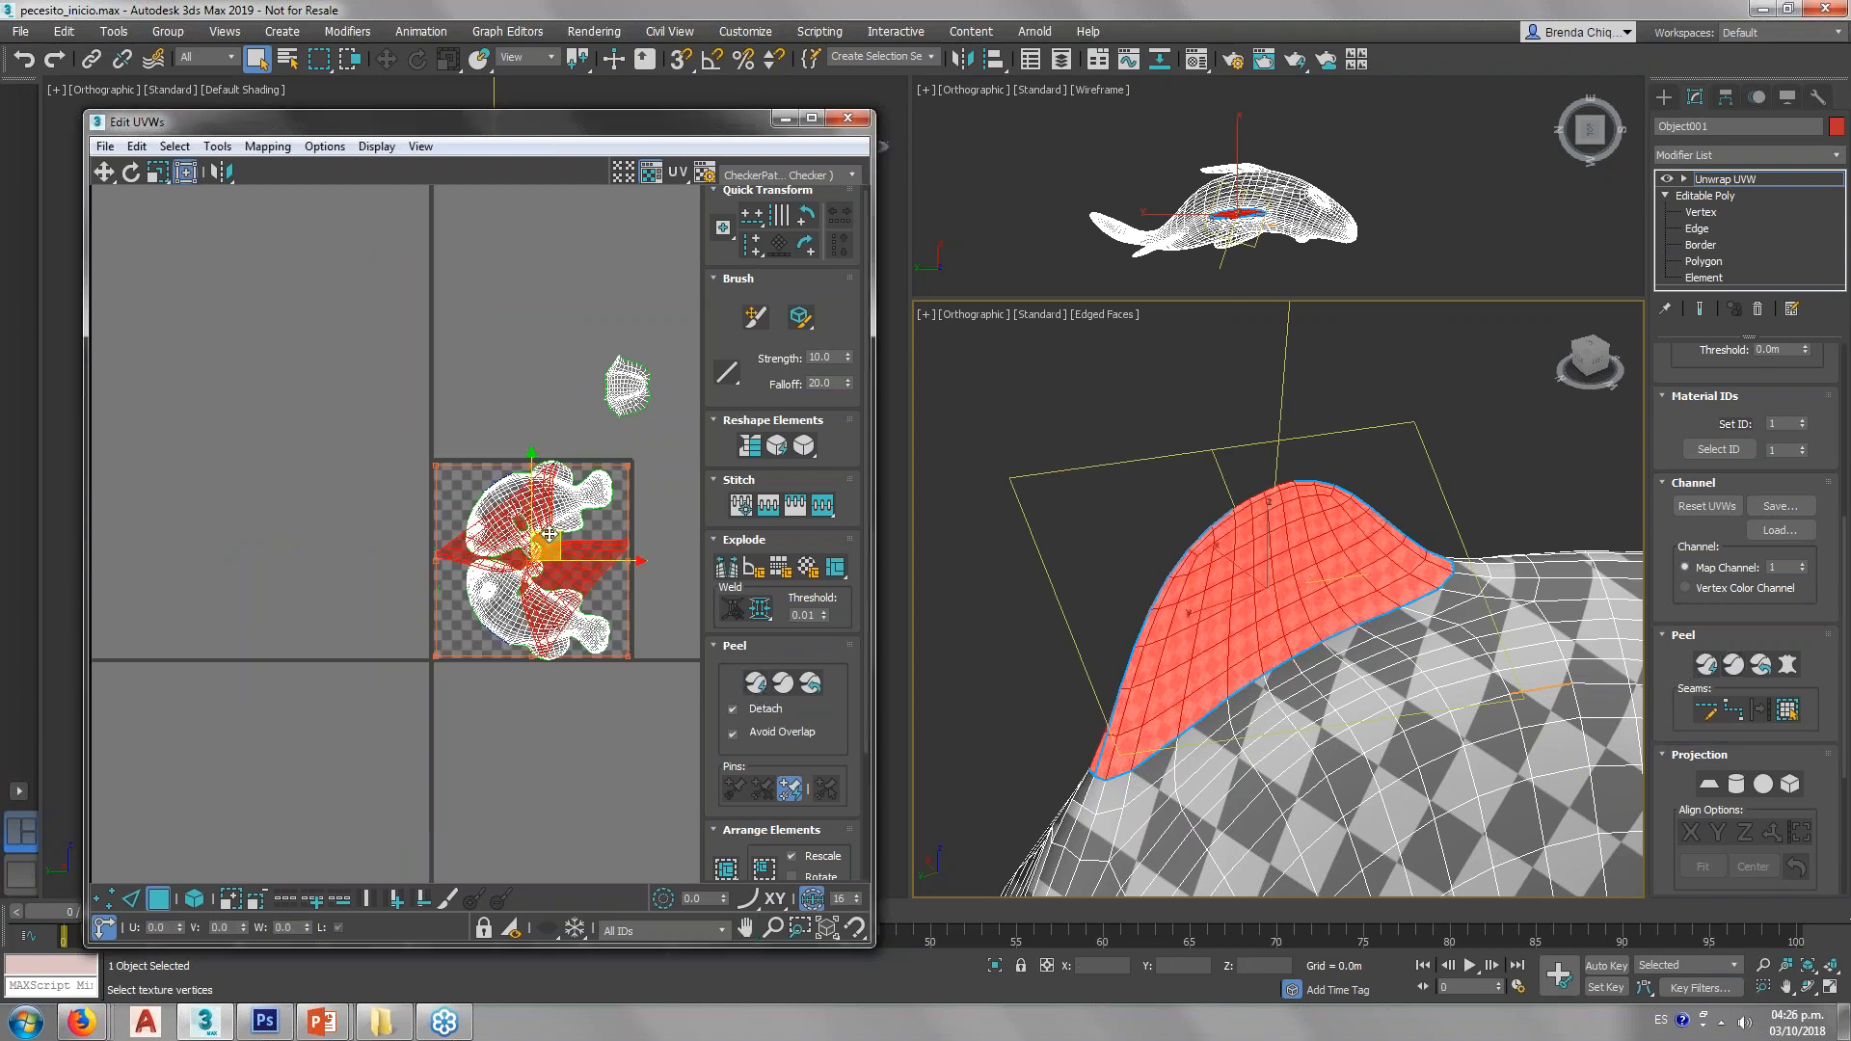
left_click_drag(538, 520, 471, 259)
left_click(470, 193)
scroll(469, 193, "up", 4)
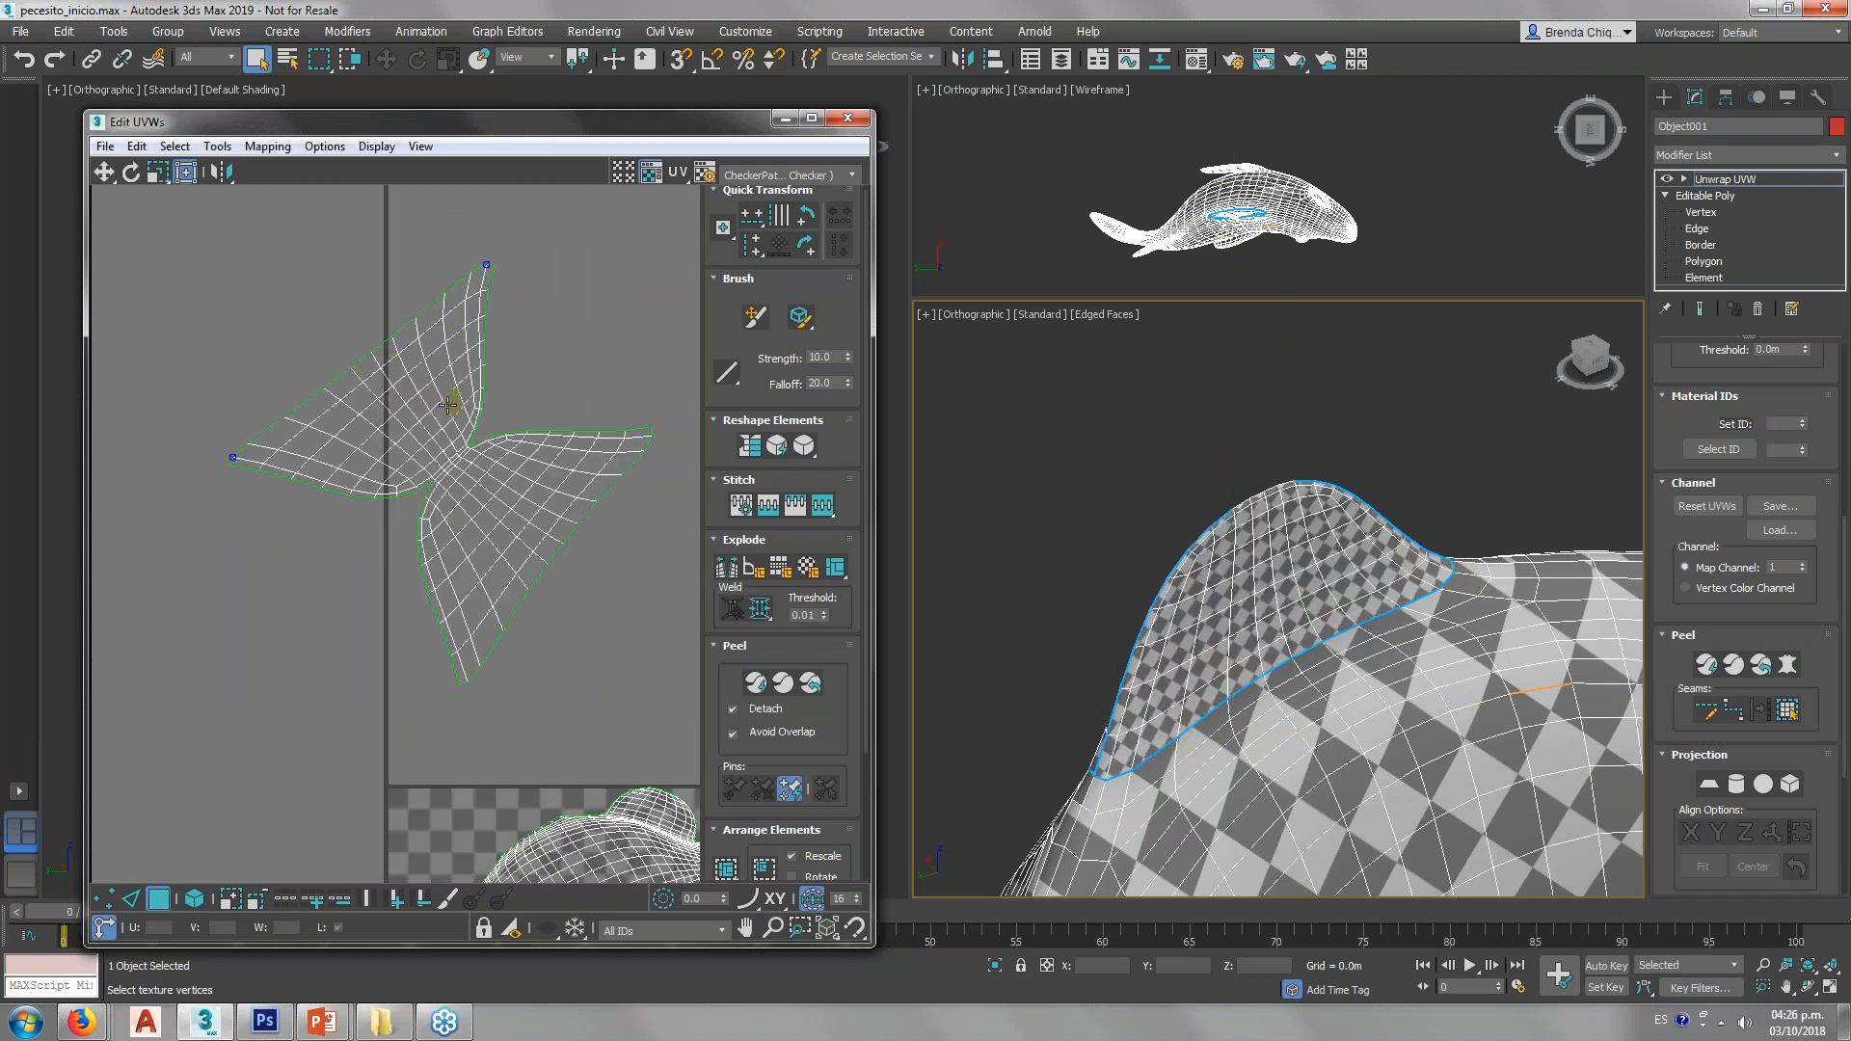
scroll(482, 463, "down", 3)
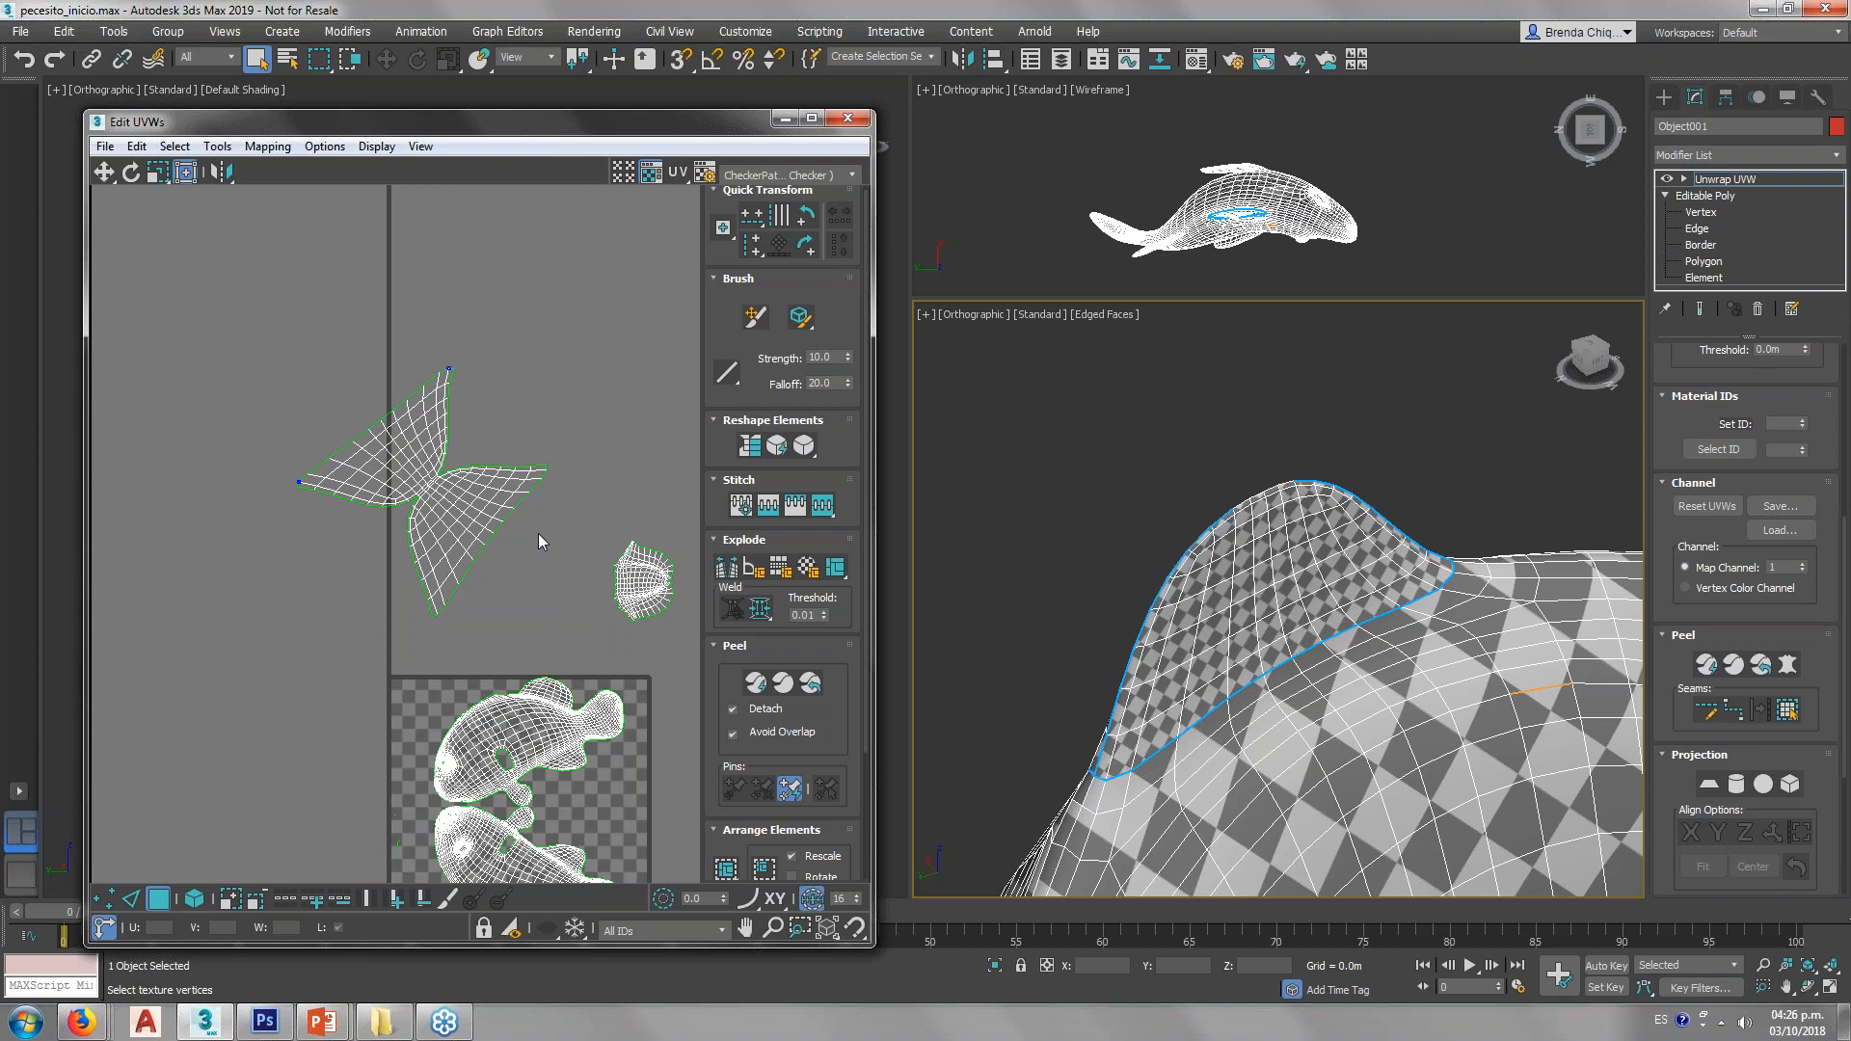
Step: Select the whole front dorsal fin UV shell, pelt map it with a pelt and relax simulation, and commit the result
left_click(194, 898)
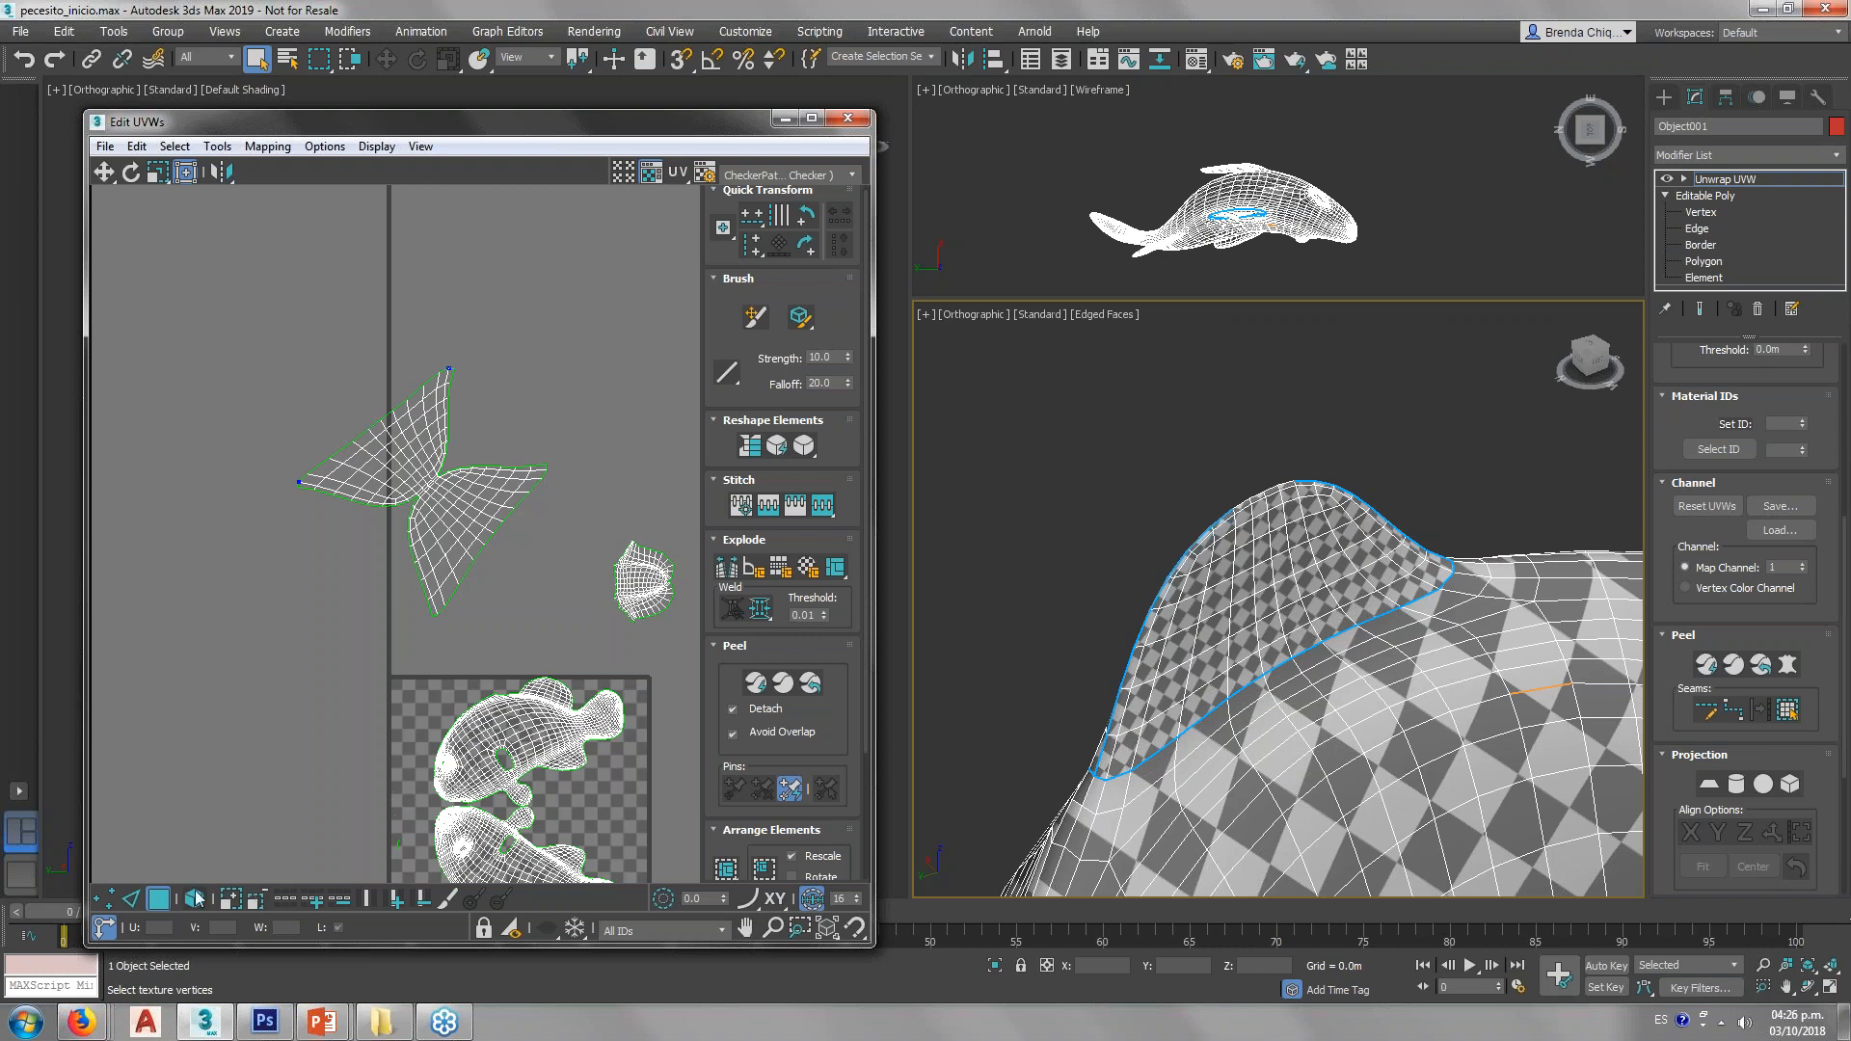
left_click(457, 516)
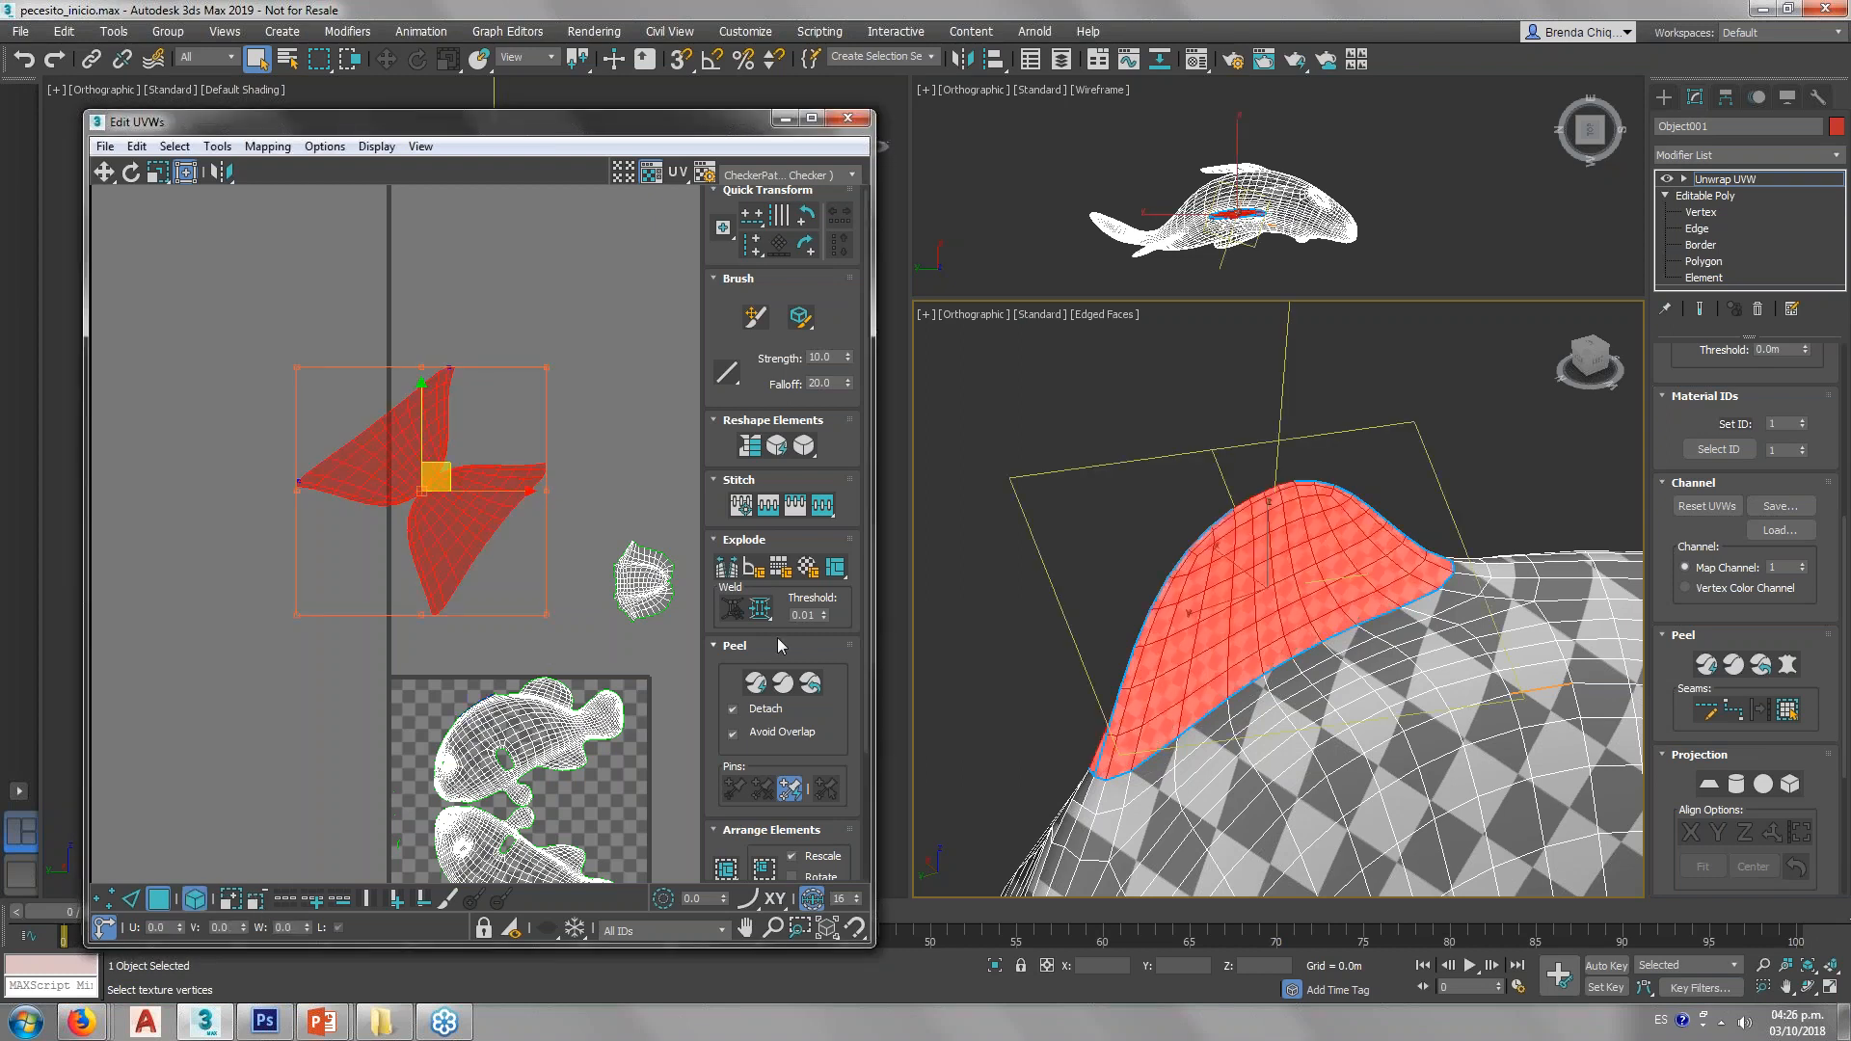
left_click(1786, 666)
left_click(1407, 314)
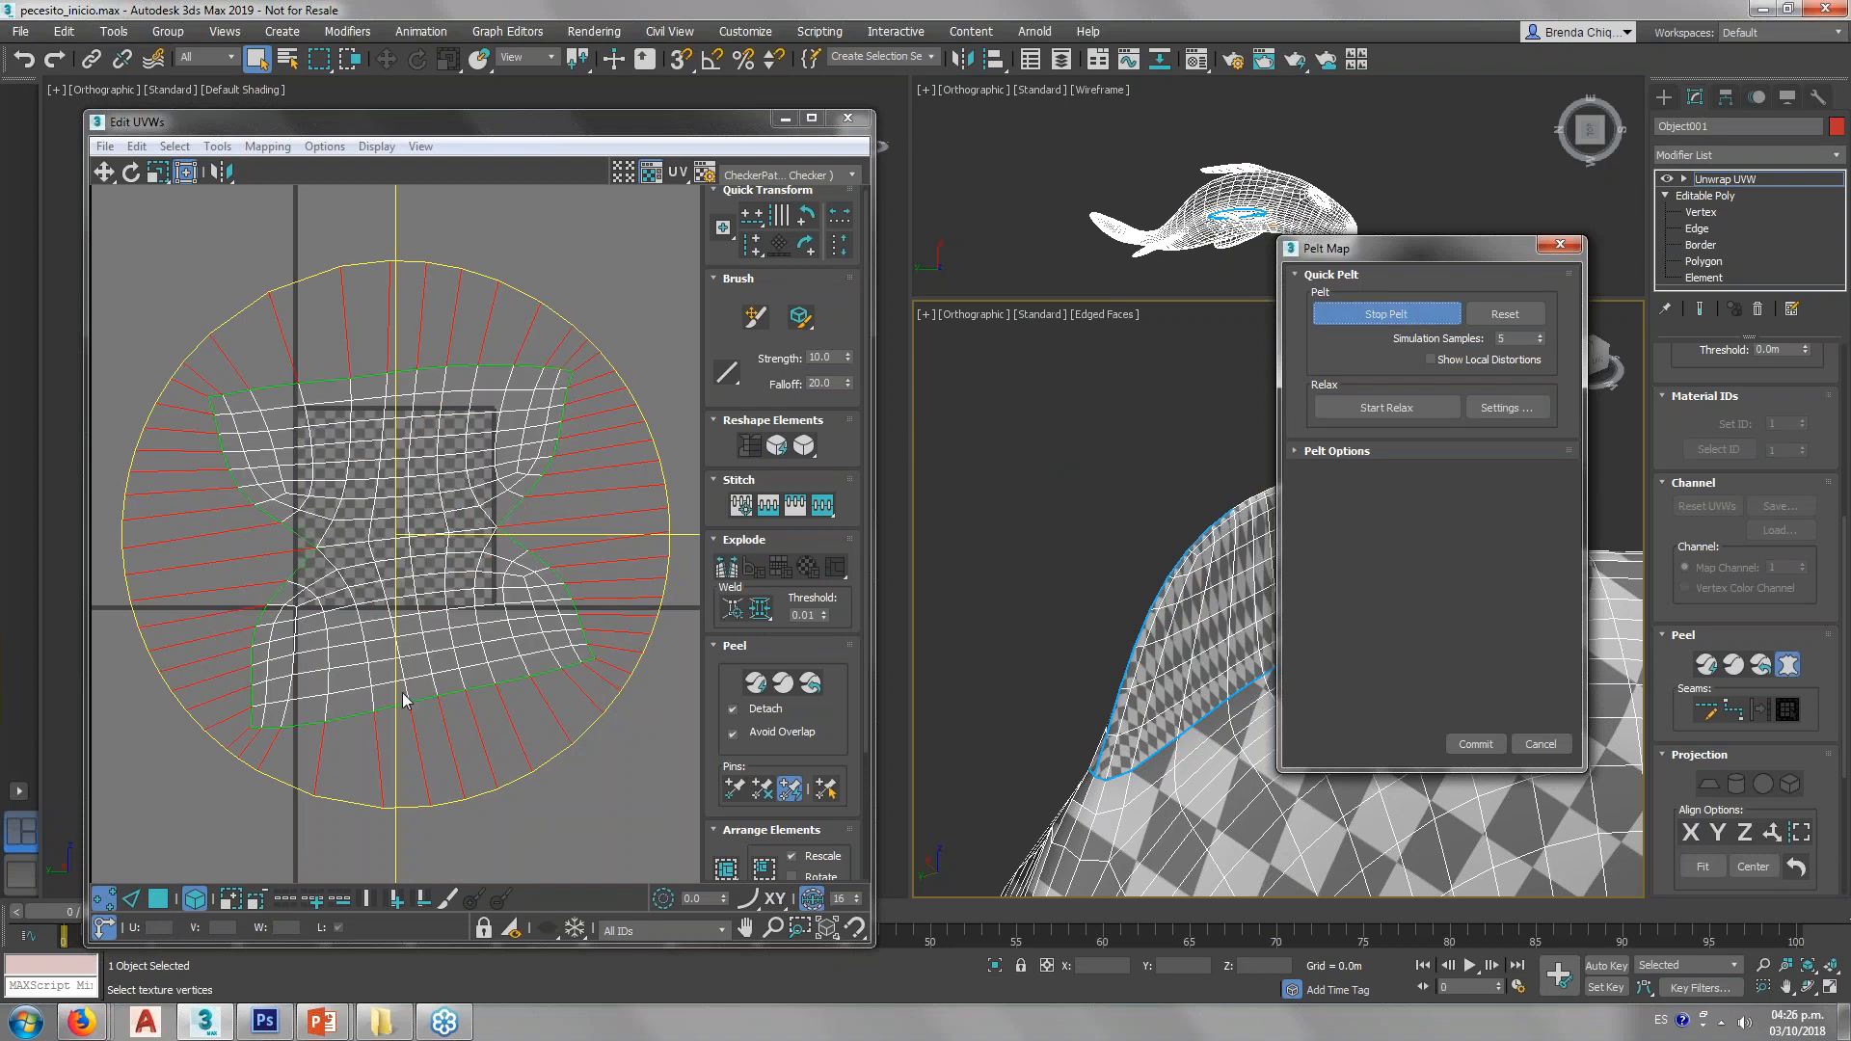
left_click(1385, 406)
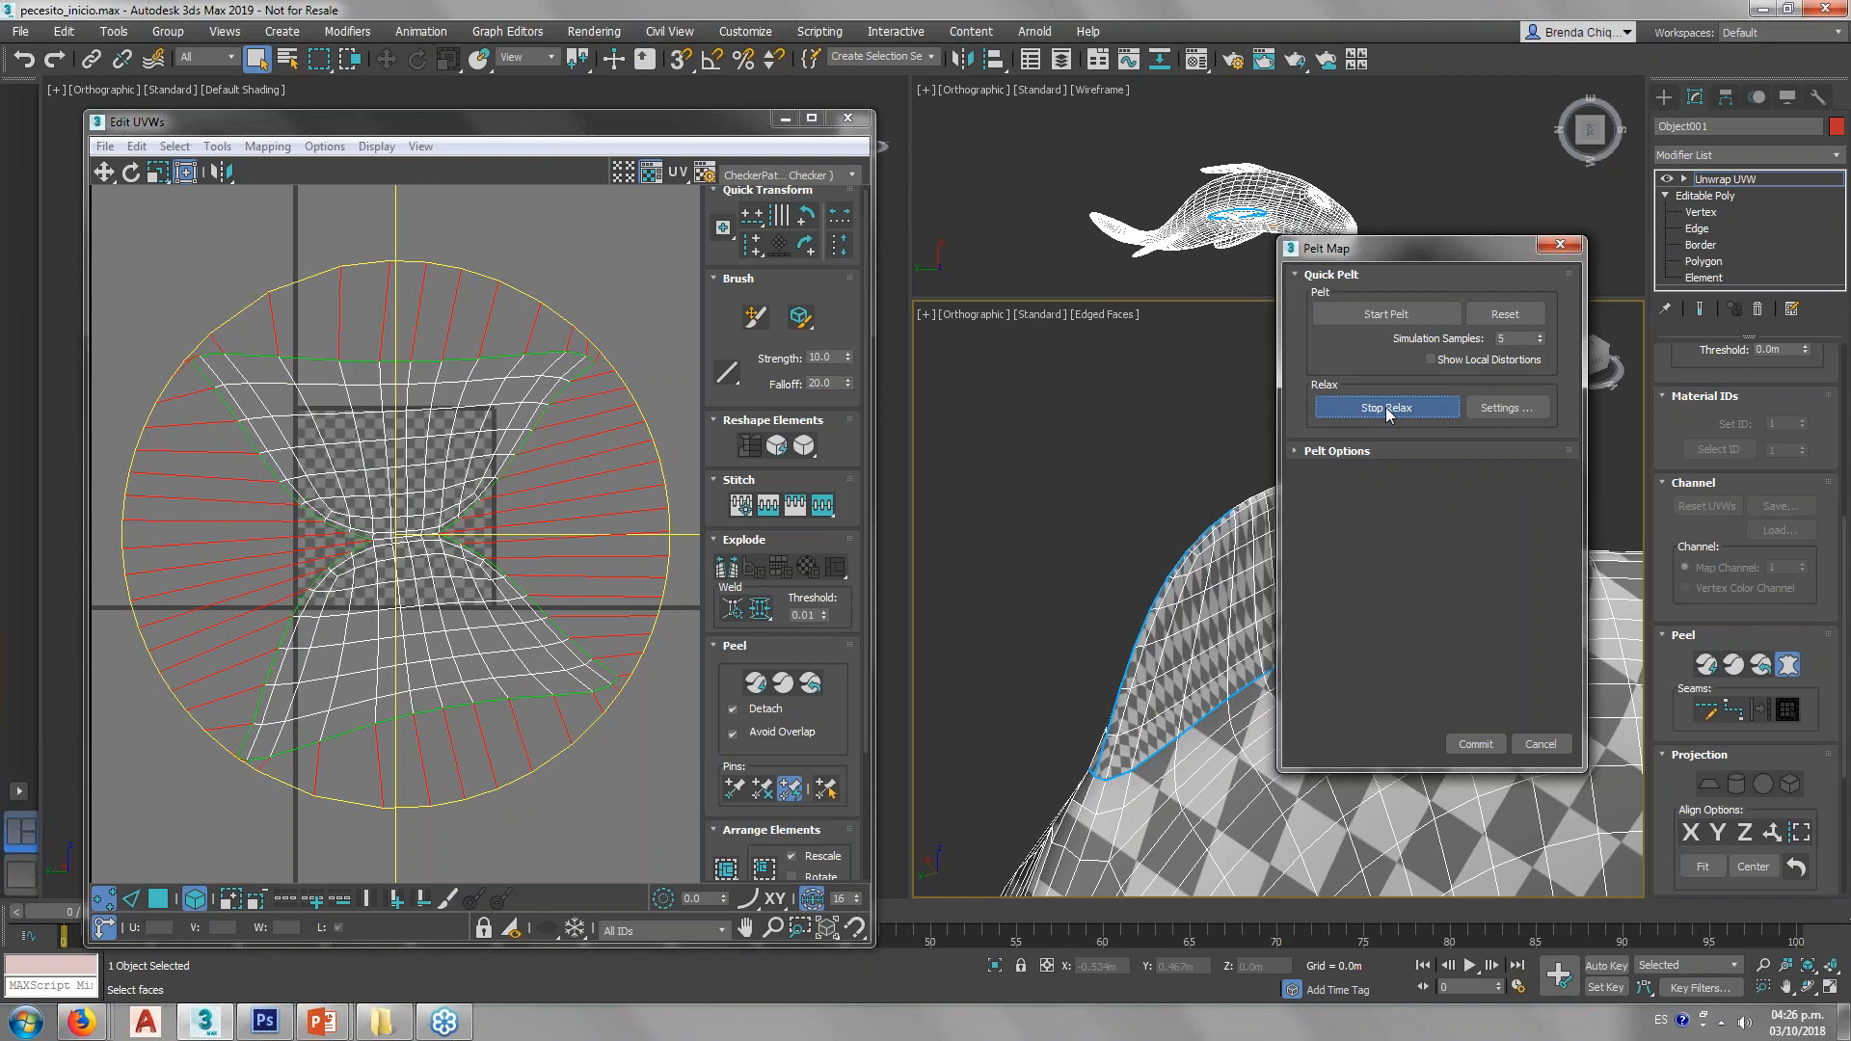
left_click(1385, 407)
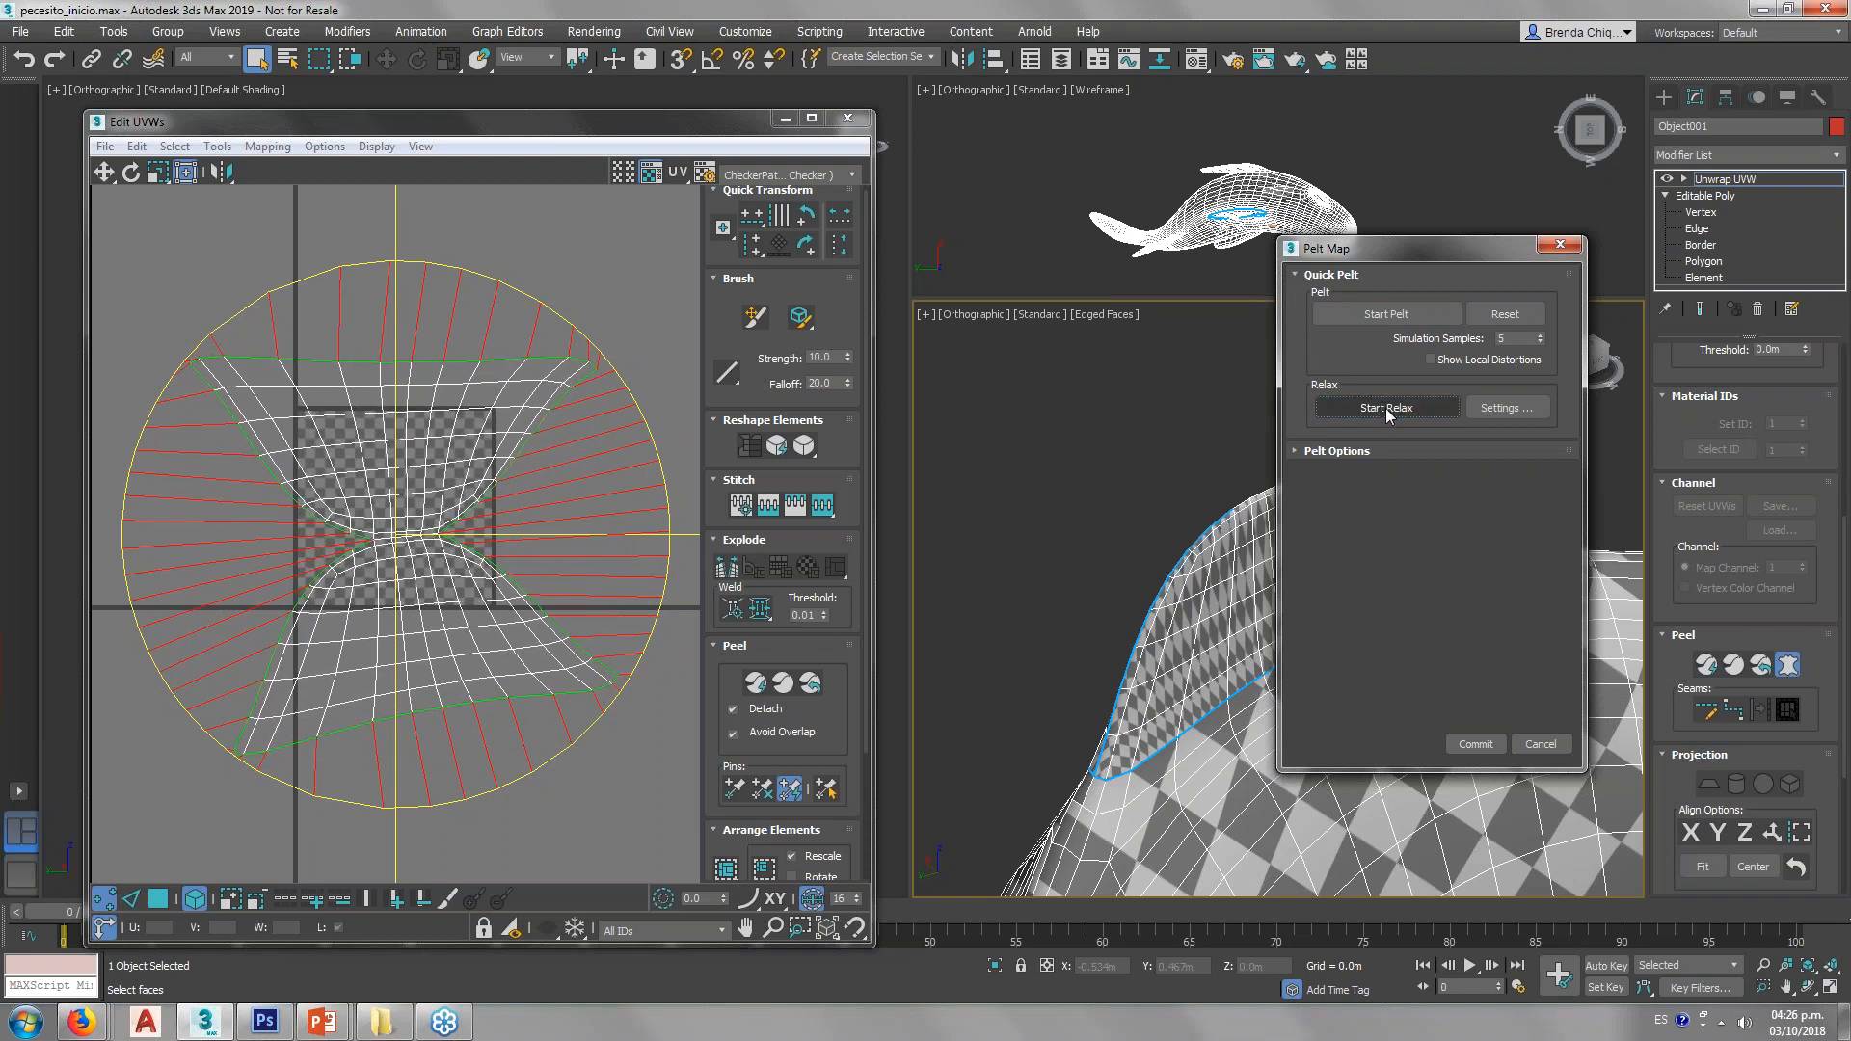
left_click(1488, 743)
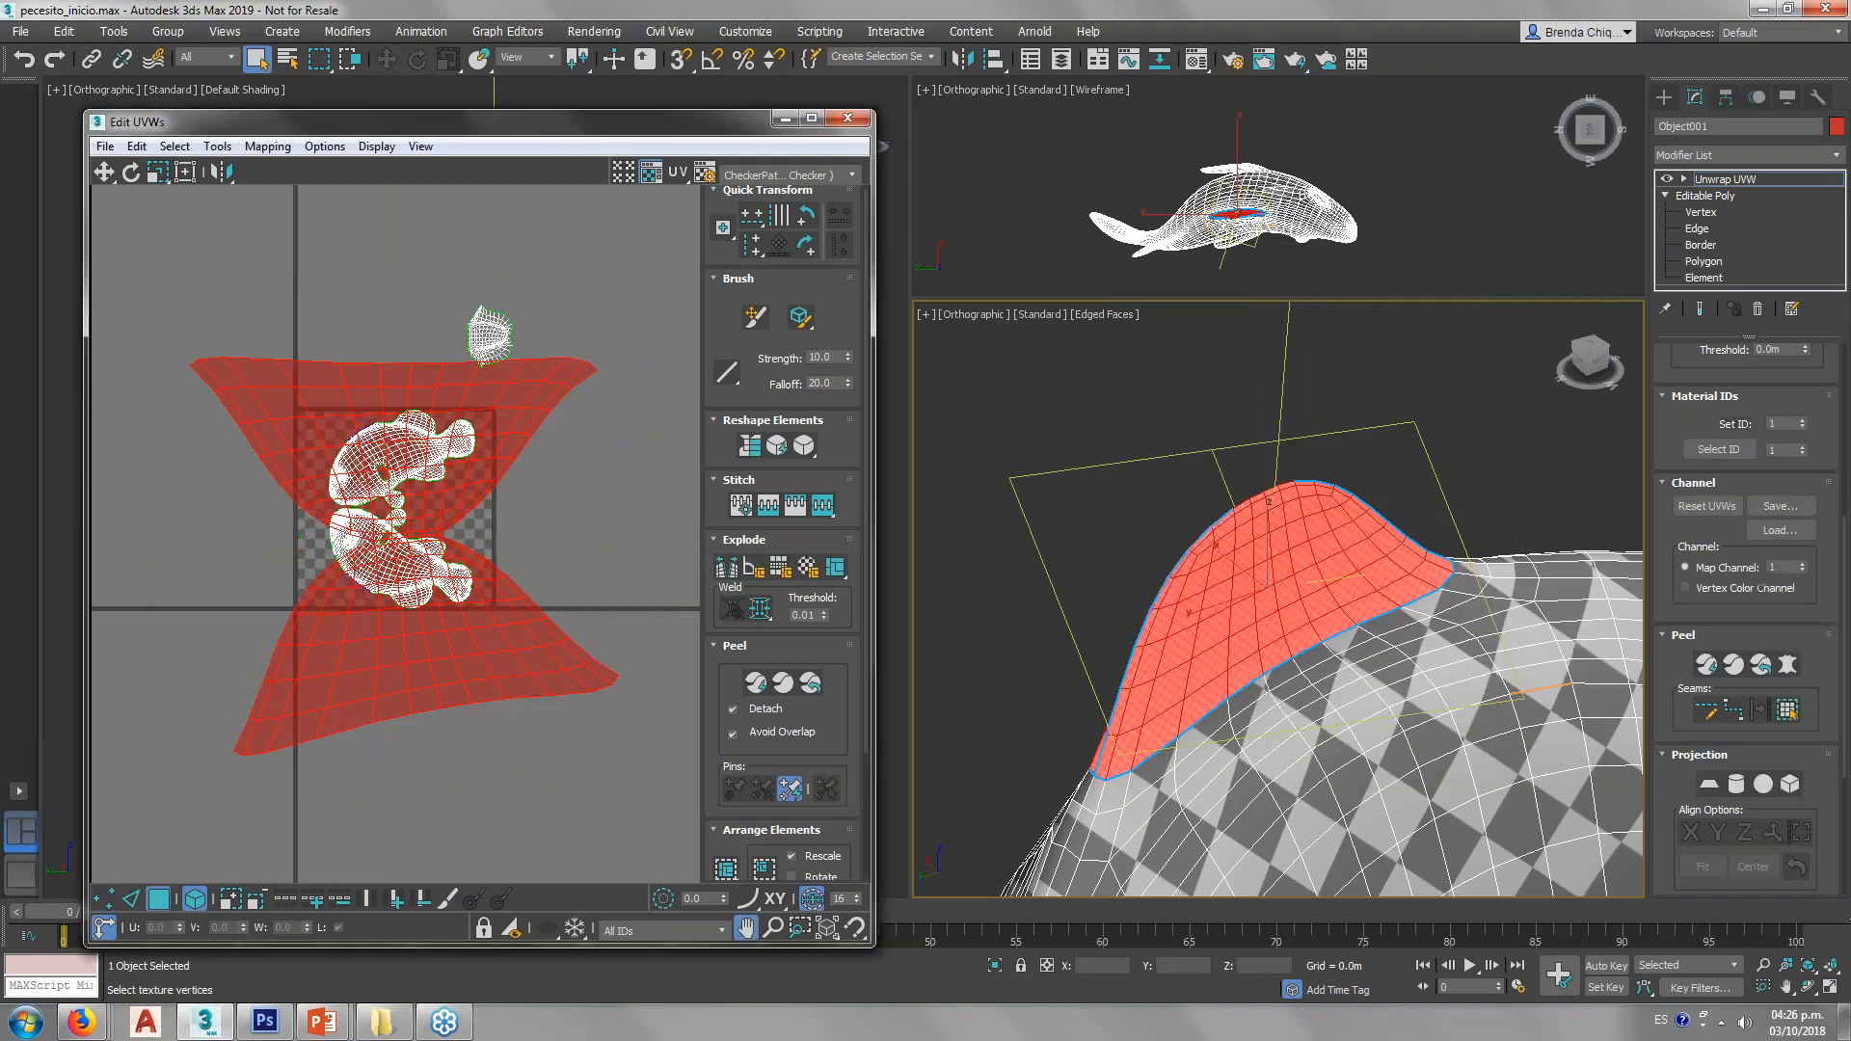
Step: Move the pelted fin shell off the body shells and scale it down uniformly until its checkers approximate the body's checker size
left_click_drag(487, 503, 372, 309)
middle_click_drag(371, 310, 424, 554)
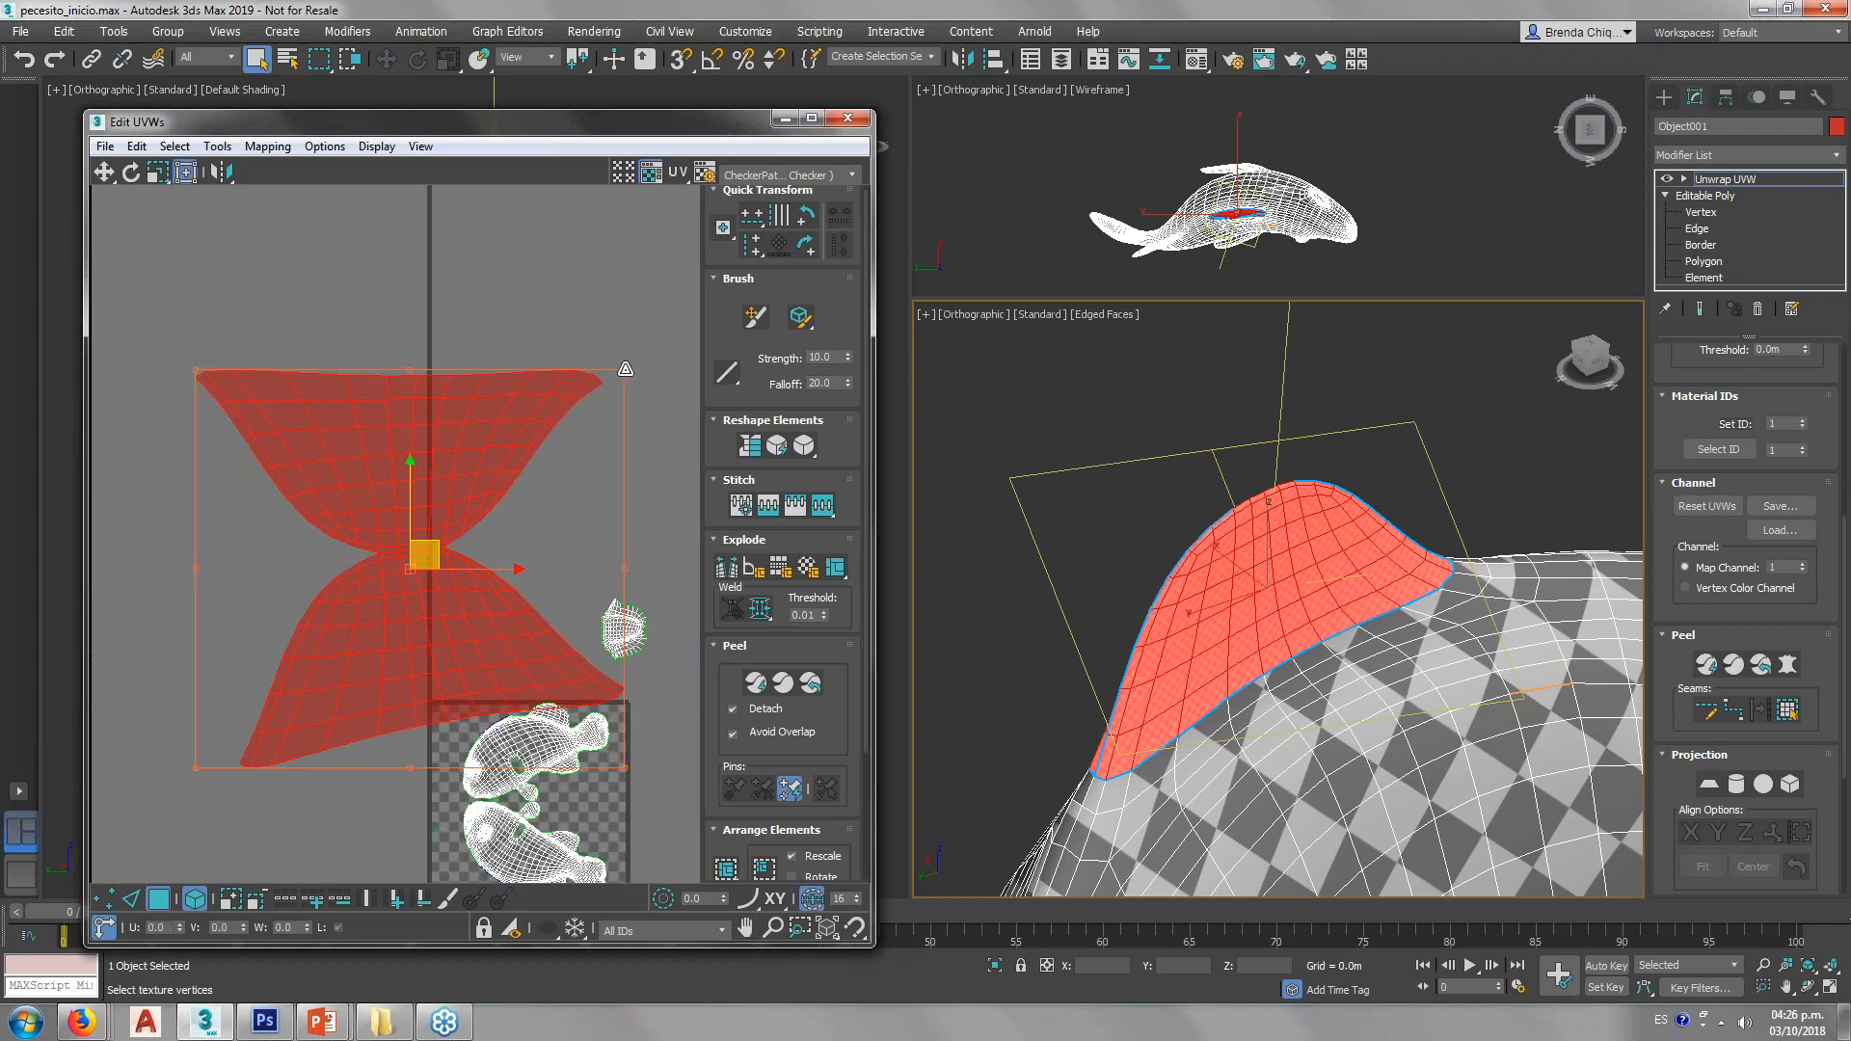
left_click_drag(625, 372, 464, 622)
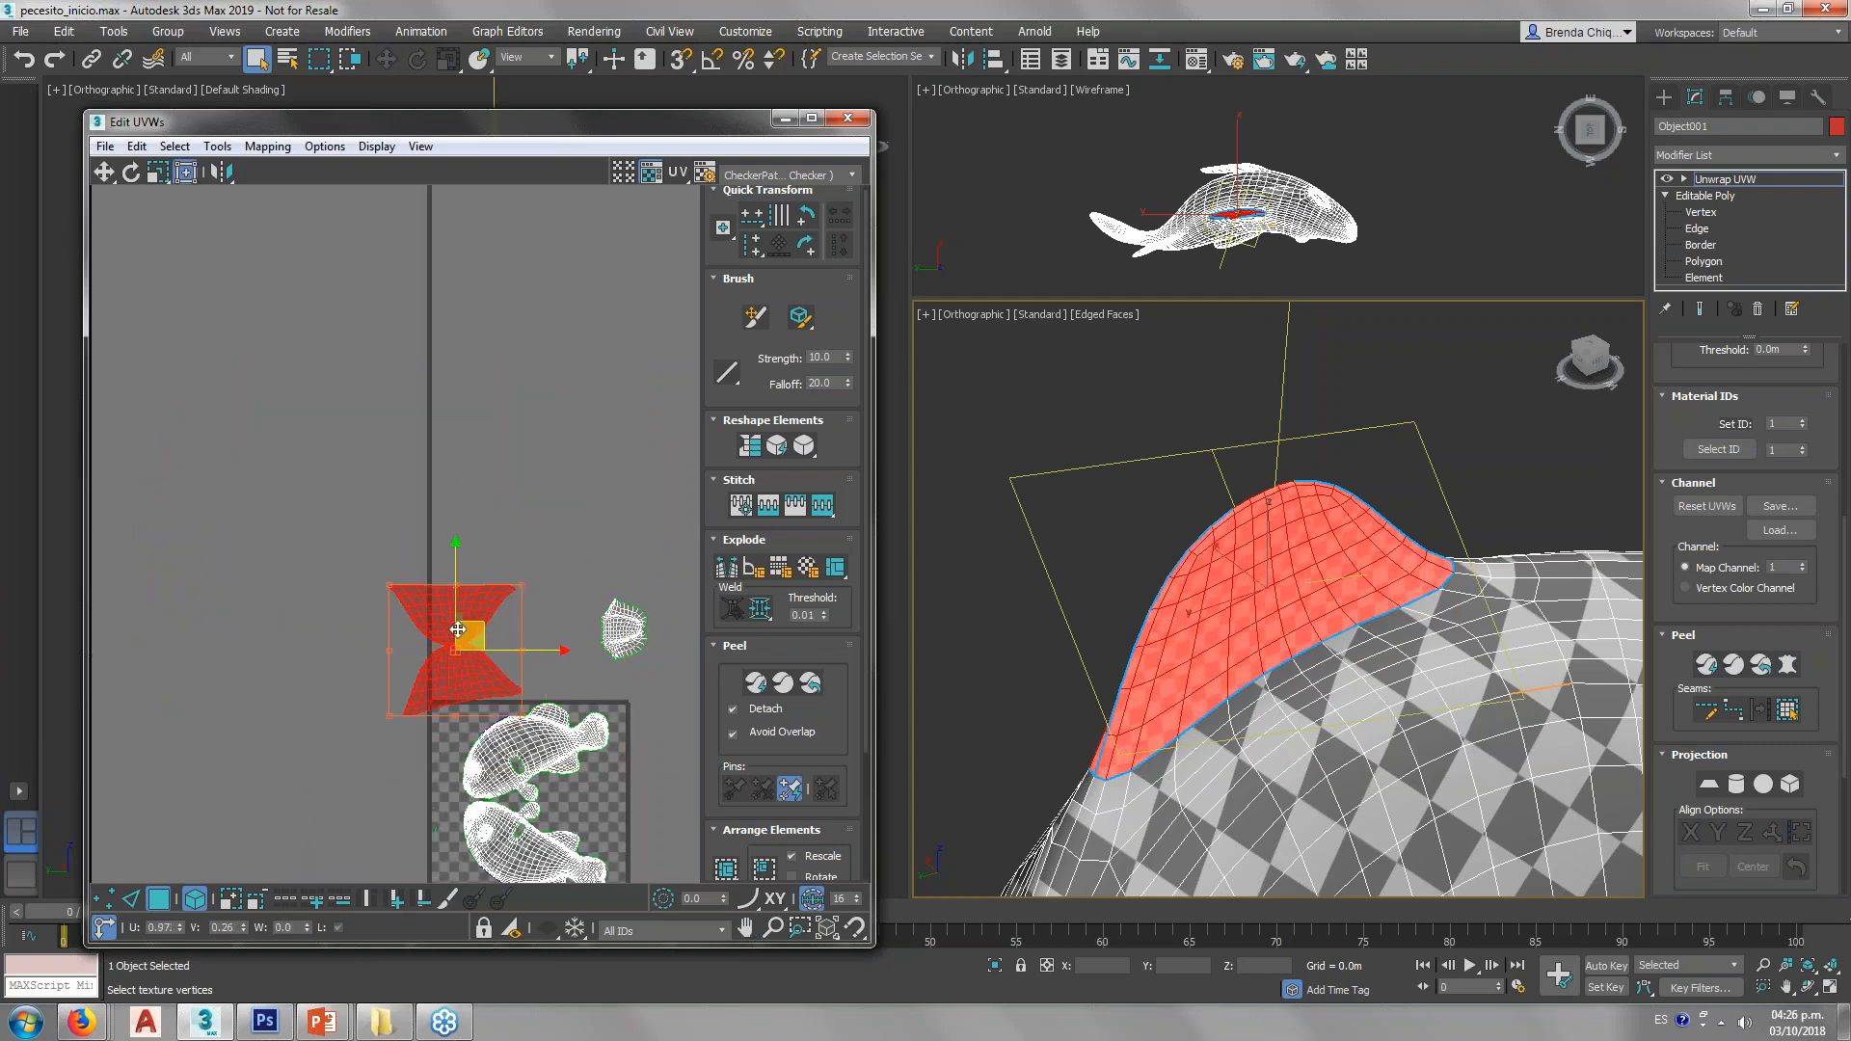
scroll(491, 714, "up", 3)
left_click_drag(556, 430, 482, 635)
middle_click_drag(549, 460, 532, 307)
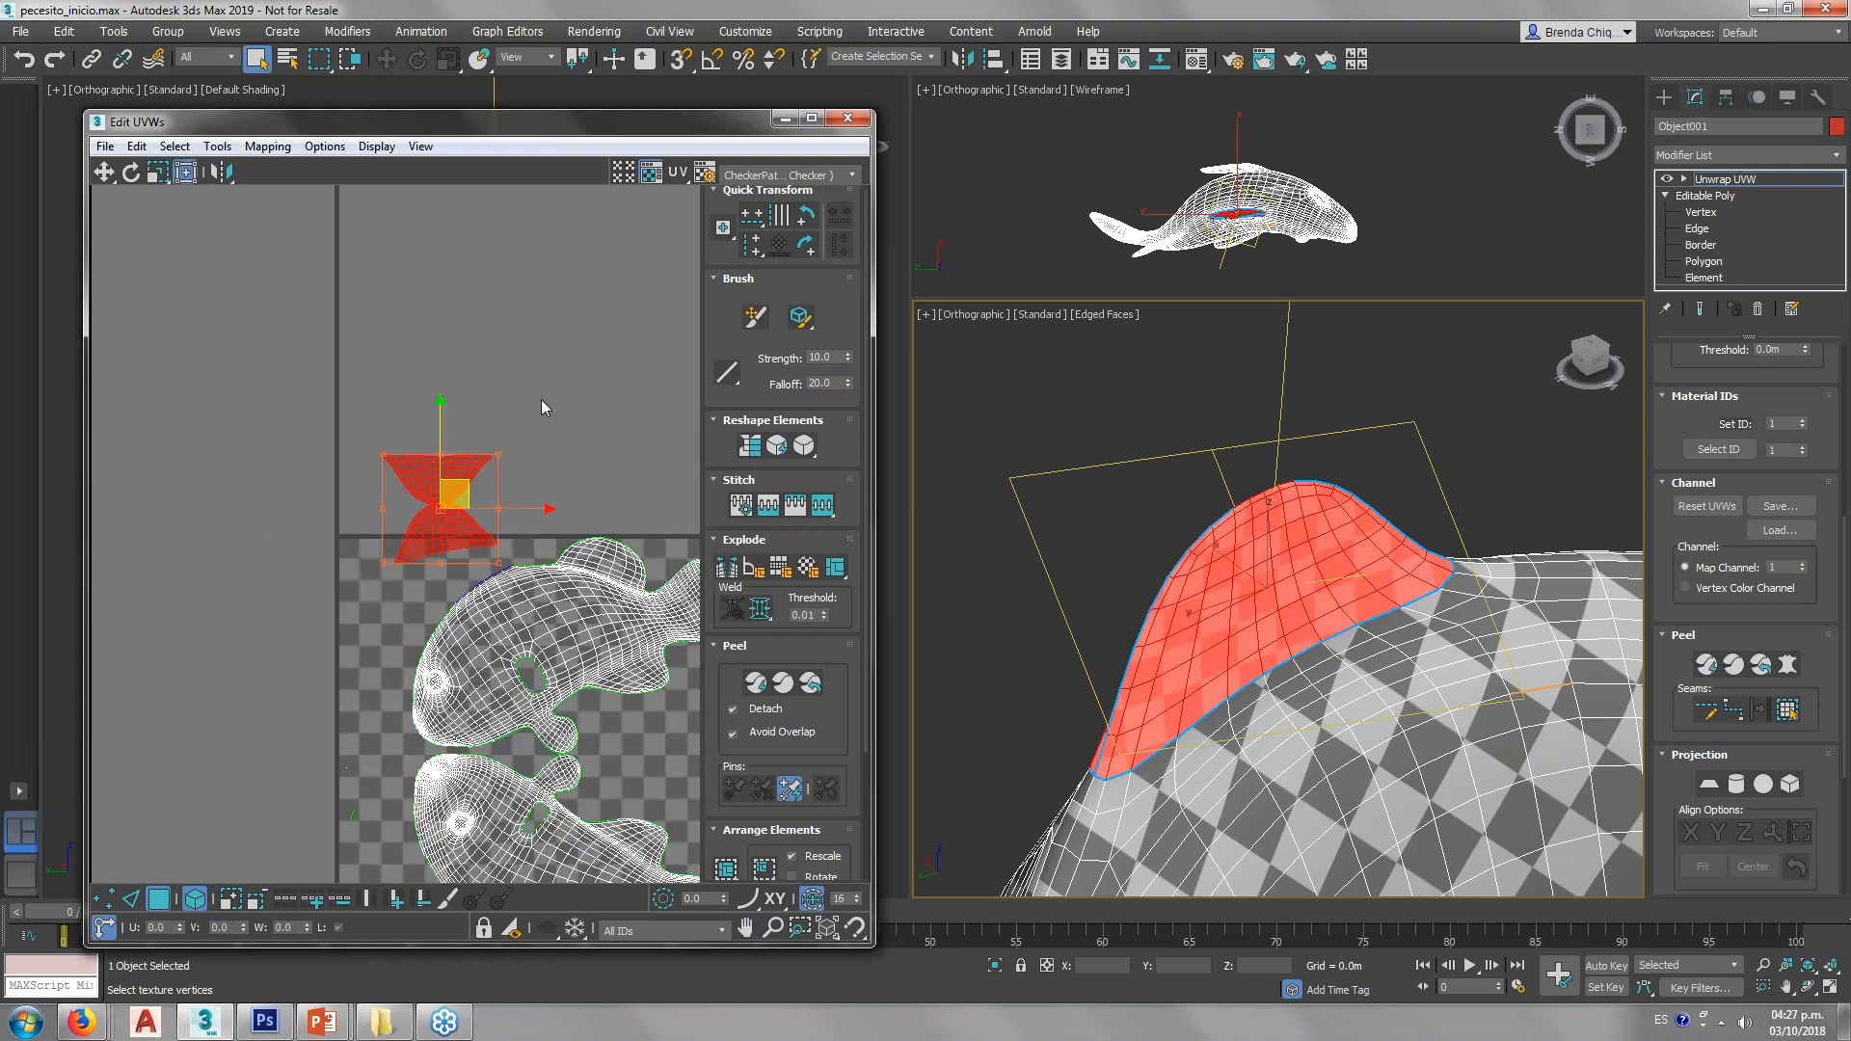
Step: Deselect the fin shell to compare its checkers with the body's, reselect it, and examine the fin on the whole fish
left_click(541, 399)
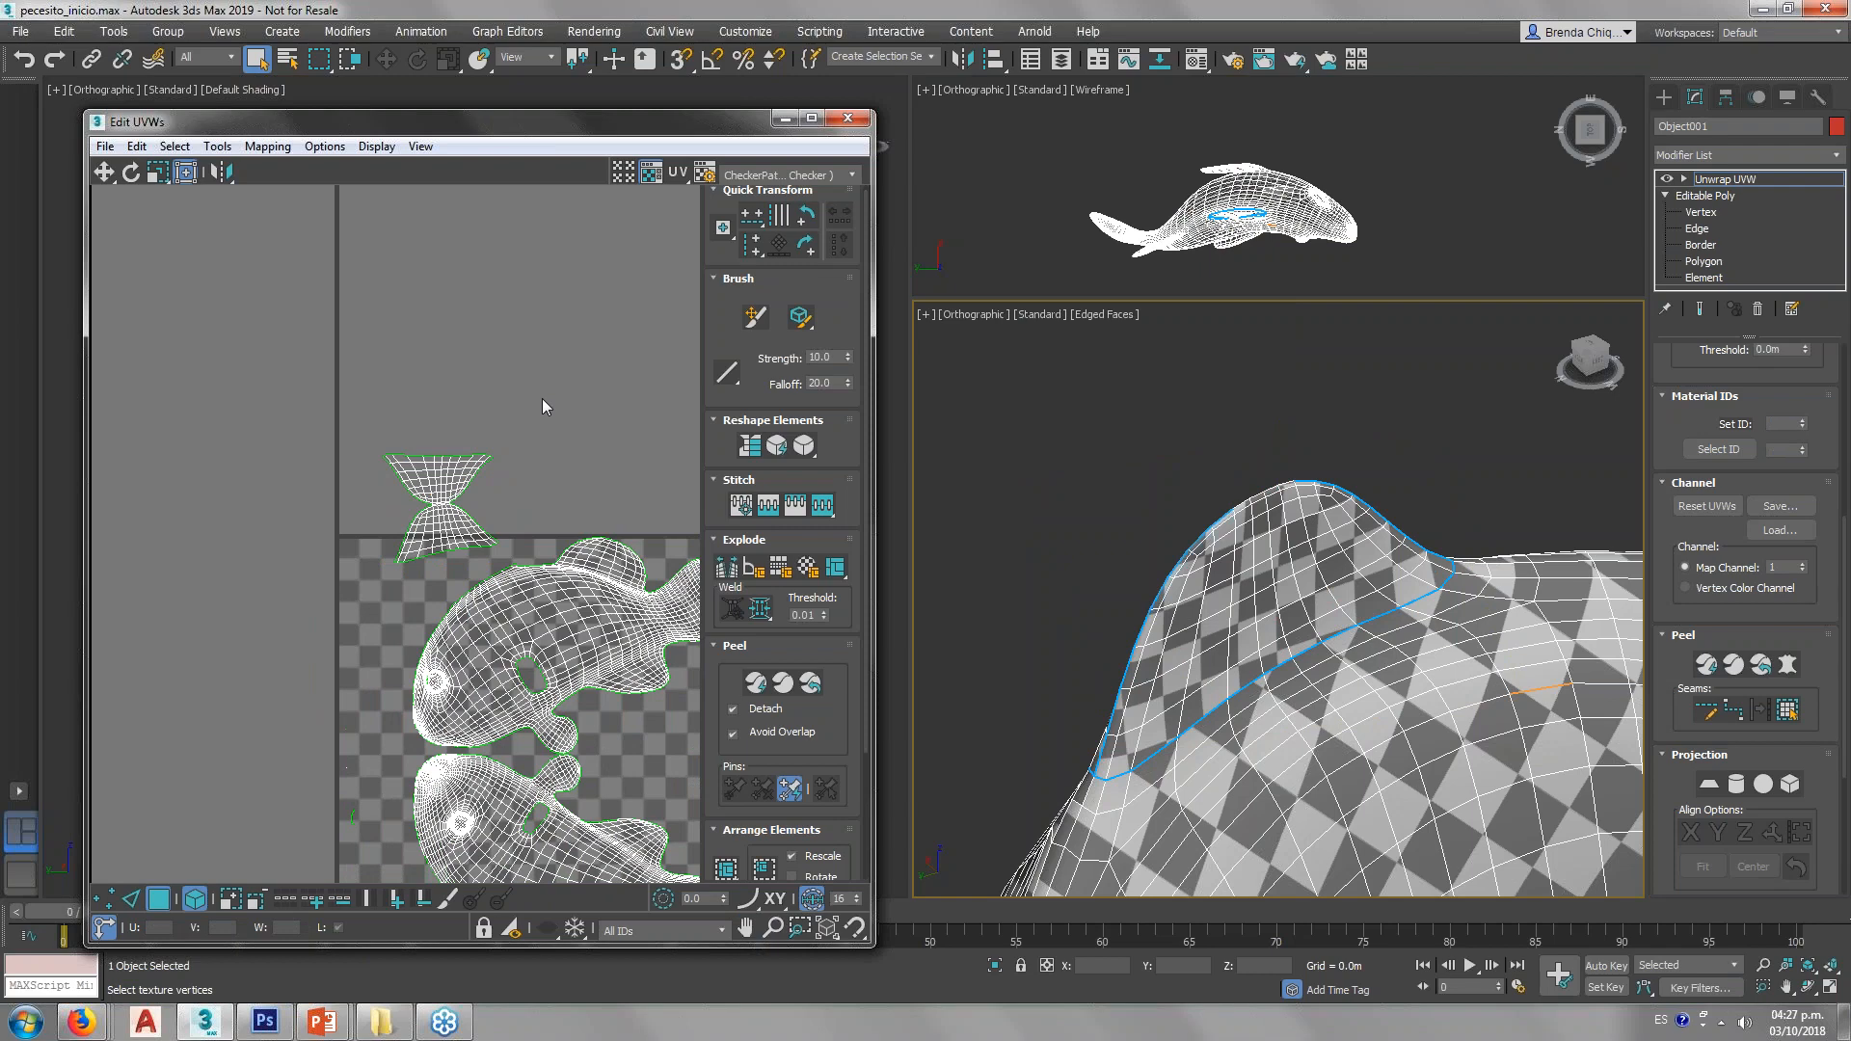
left_click(453, 532)
scroll(1247, 517, "down", 5)
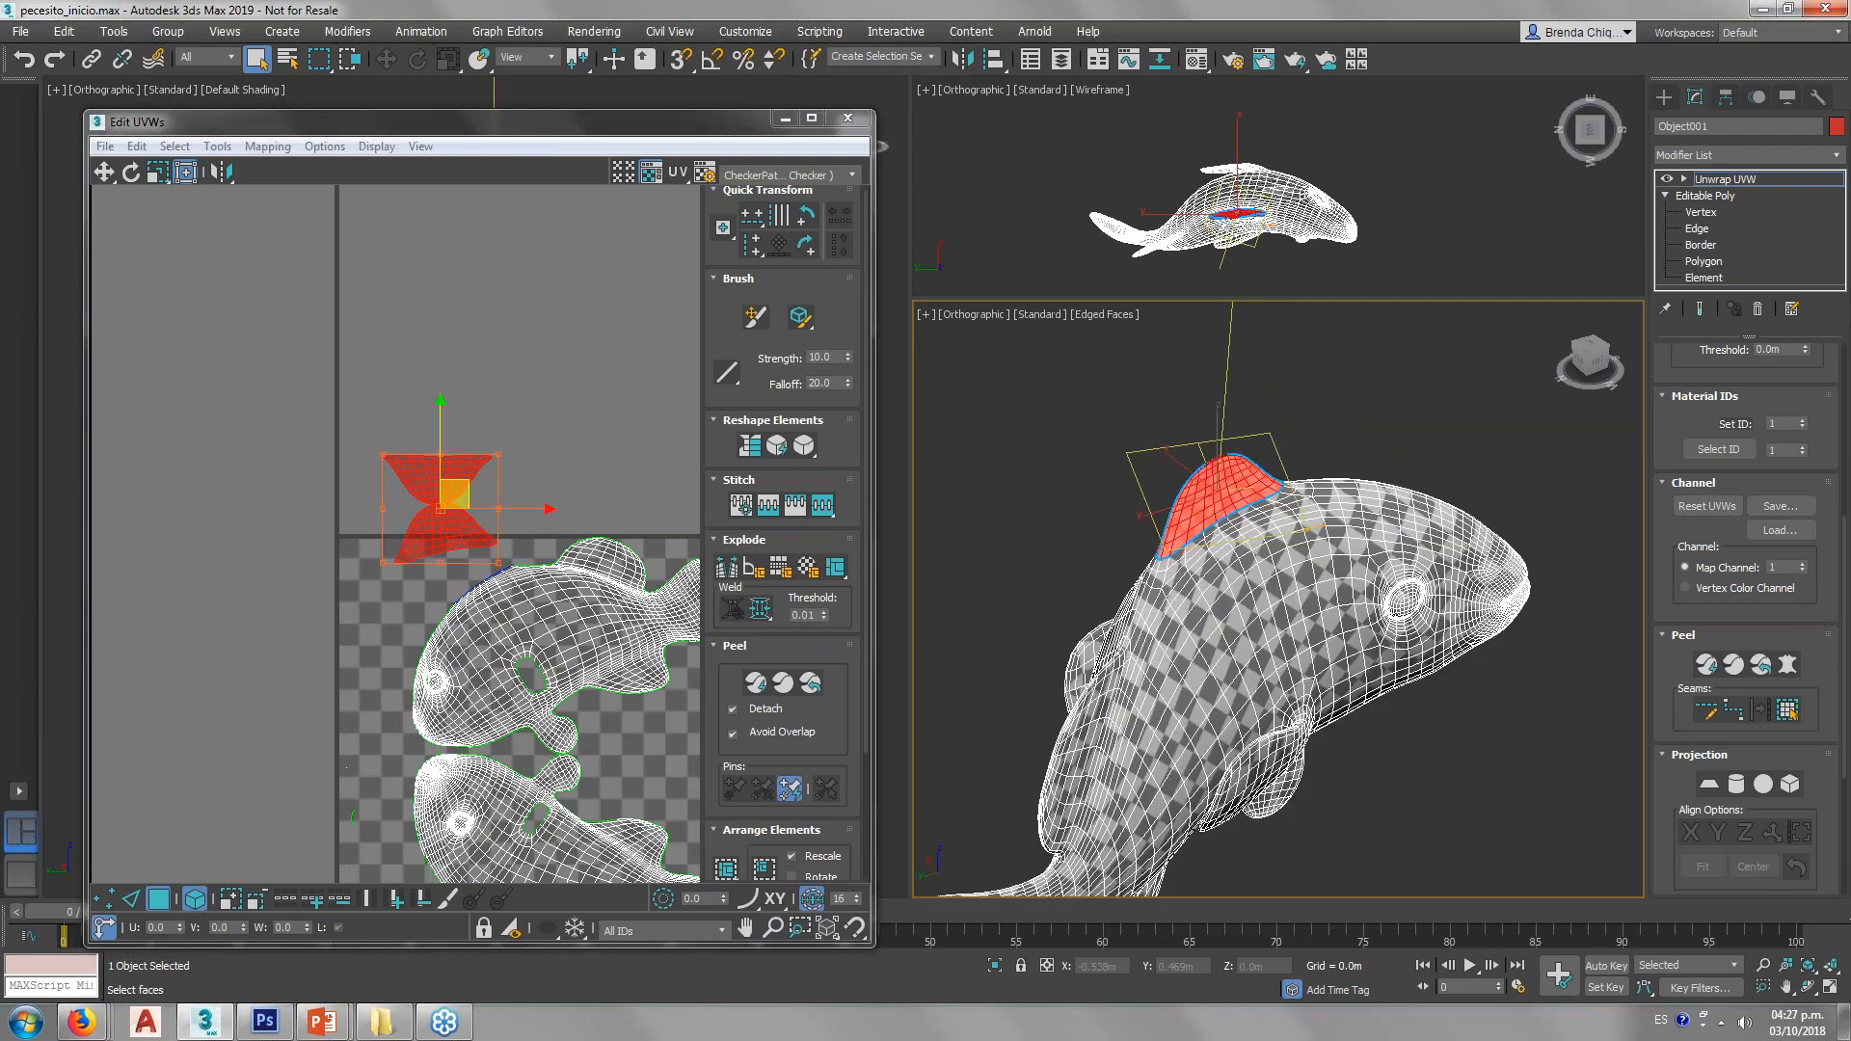
middle_click_drag(1272, 638, 1289, 586)
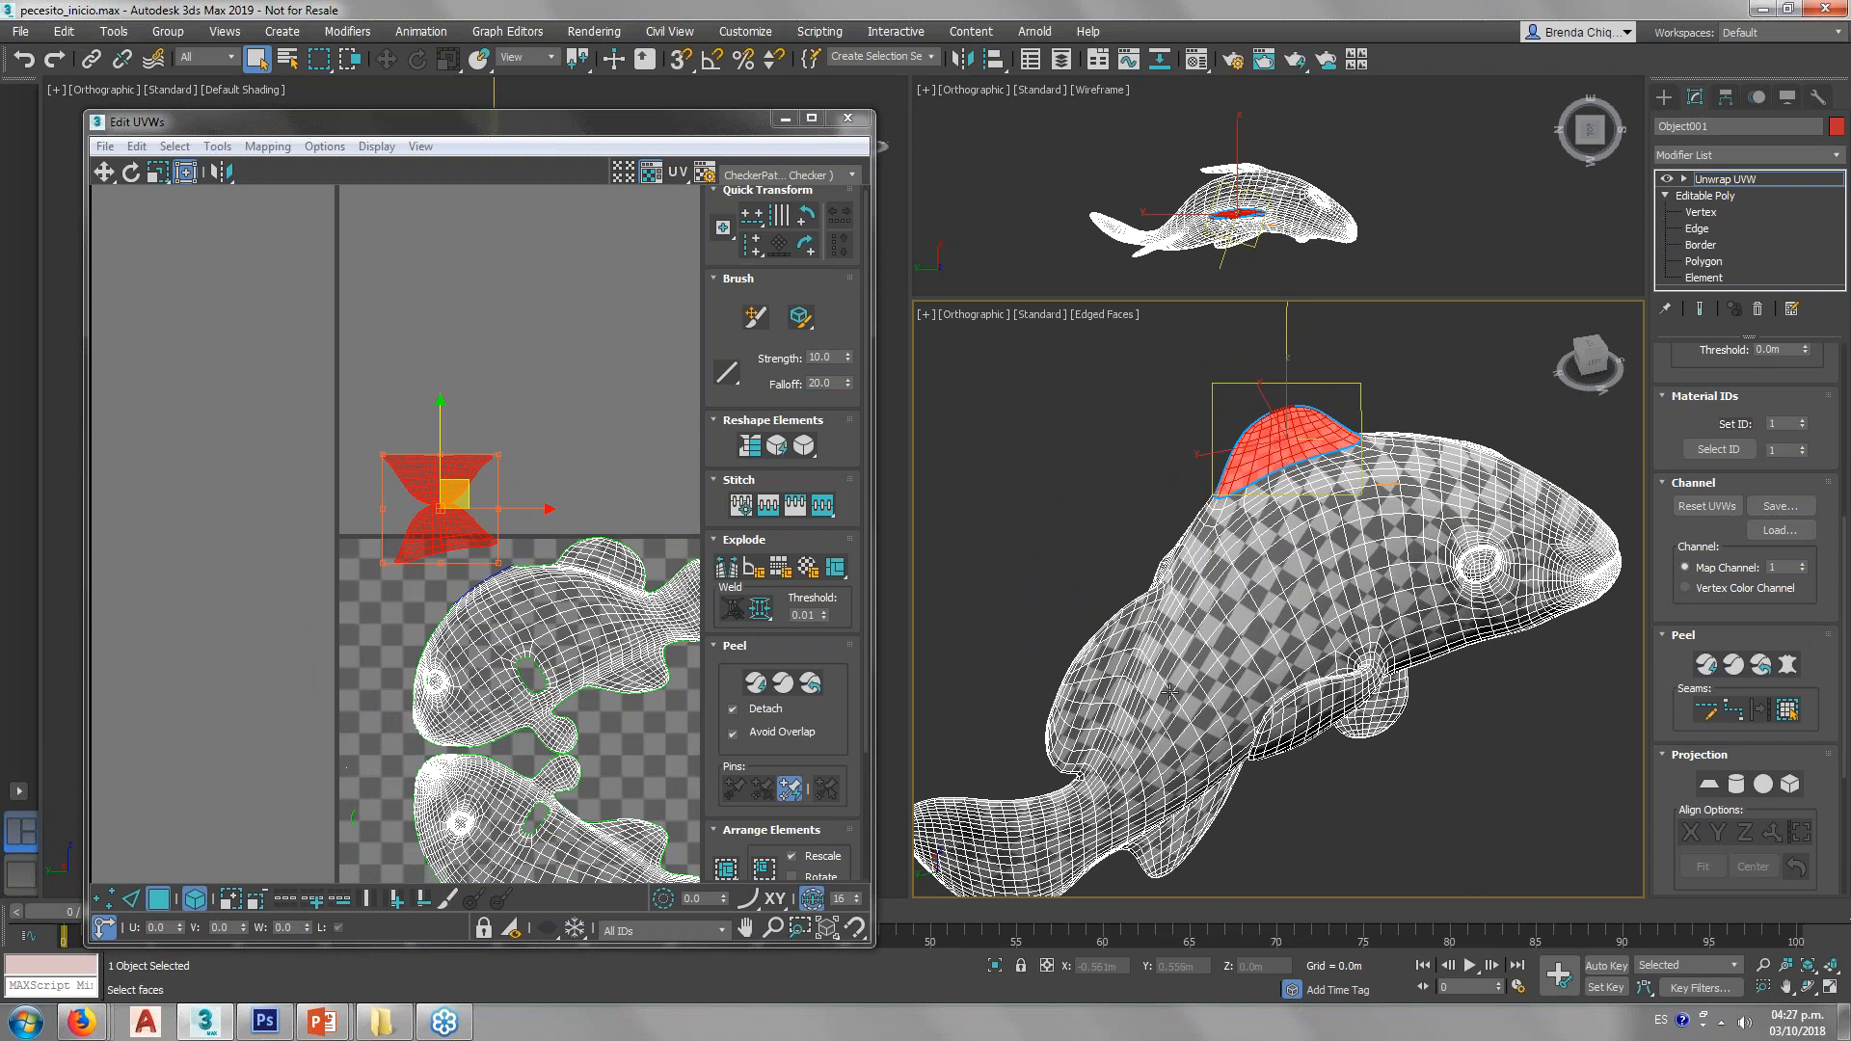
scroll(495, 528, "up", 3)
middle_click_drag(496, 528, 577, 454)
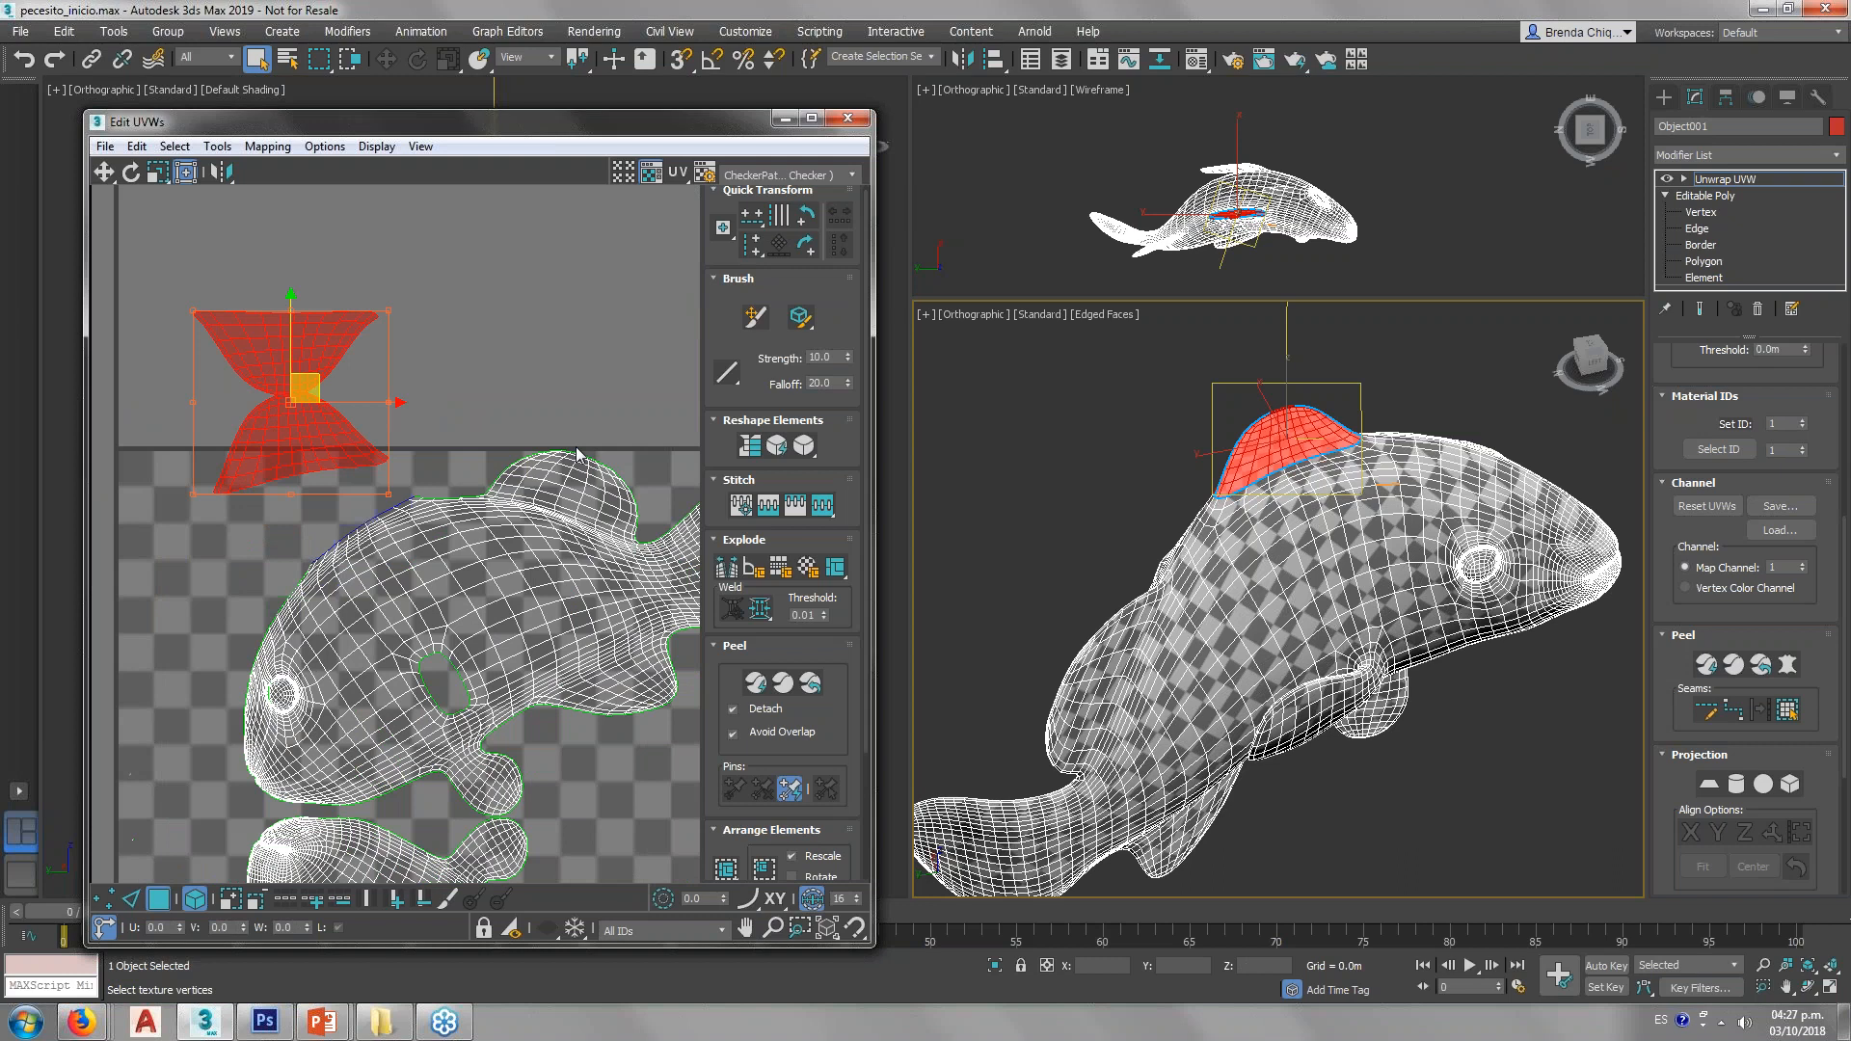
Step: Deselect the front dorsal fin's UV pieces in the UV editor
left_click(499, 412)
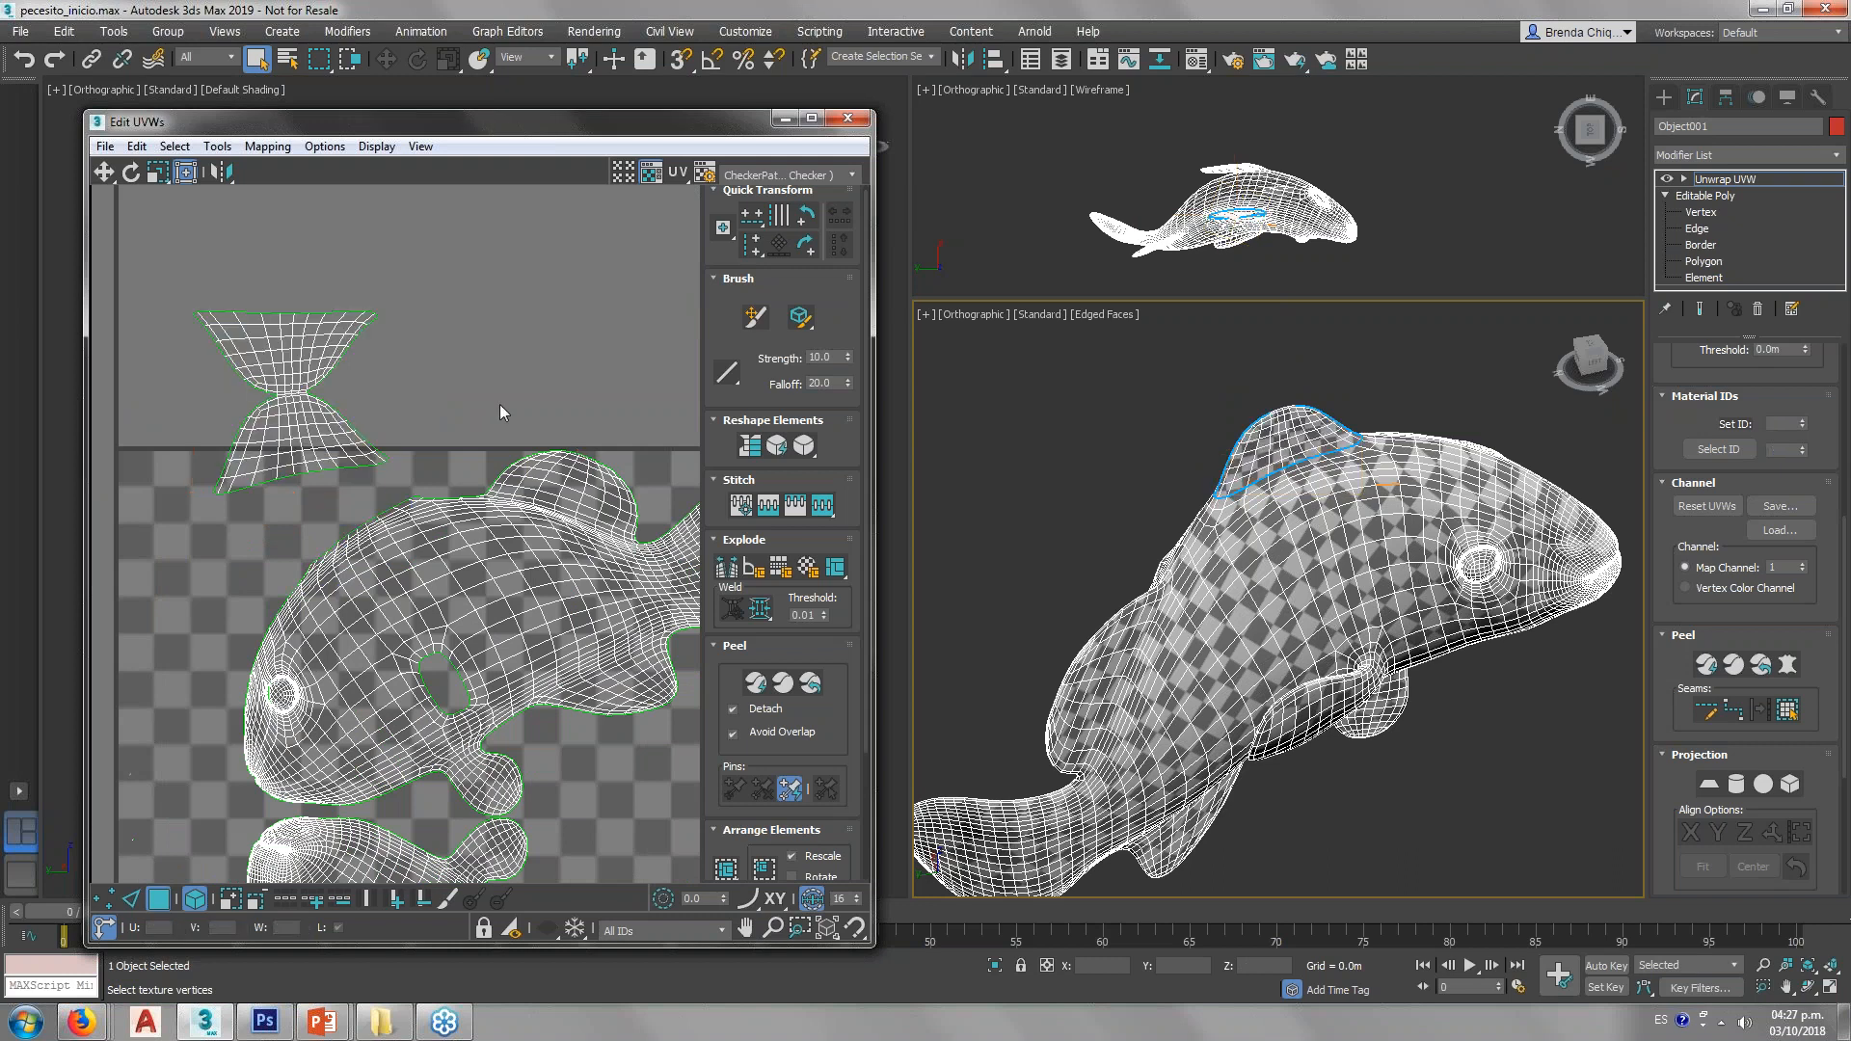
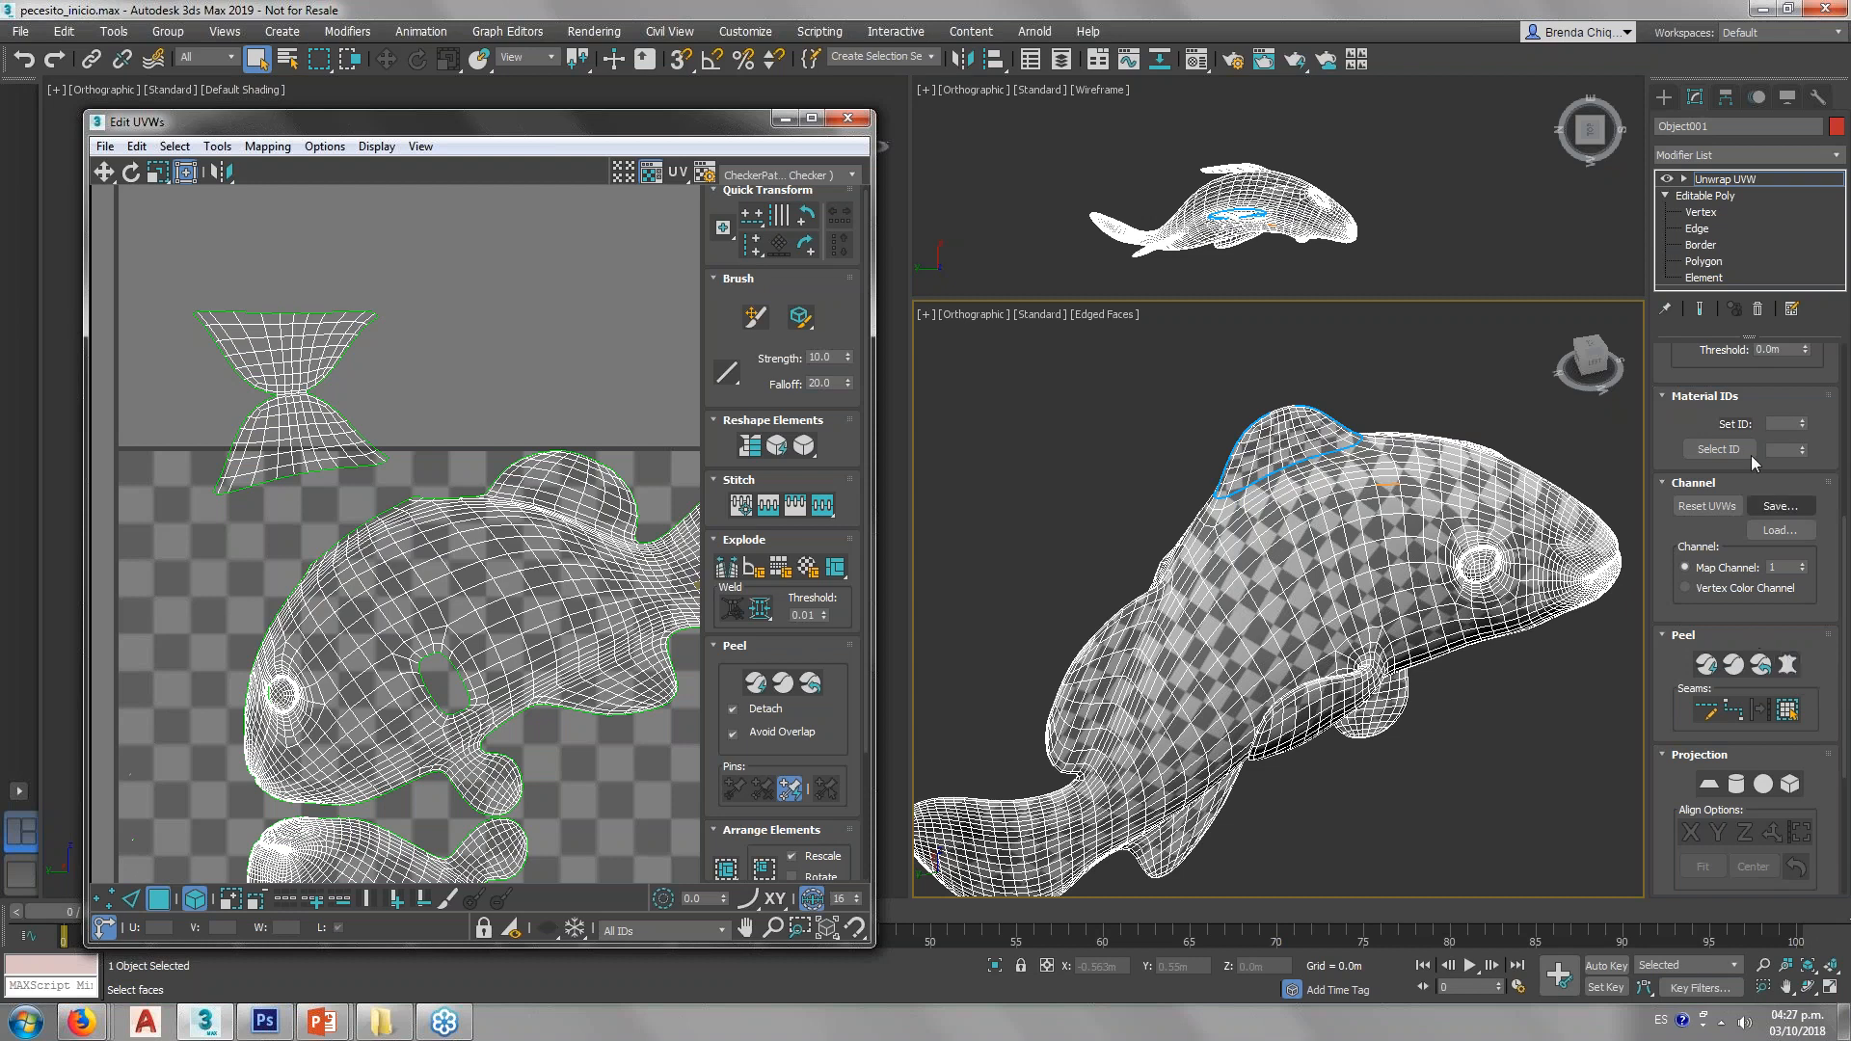
scroll(532, 313, "down", 3)
middle_click_drag(532, 313, 422, 319)
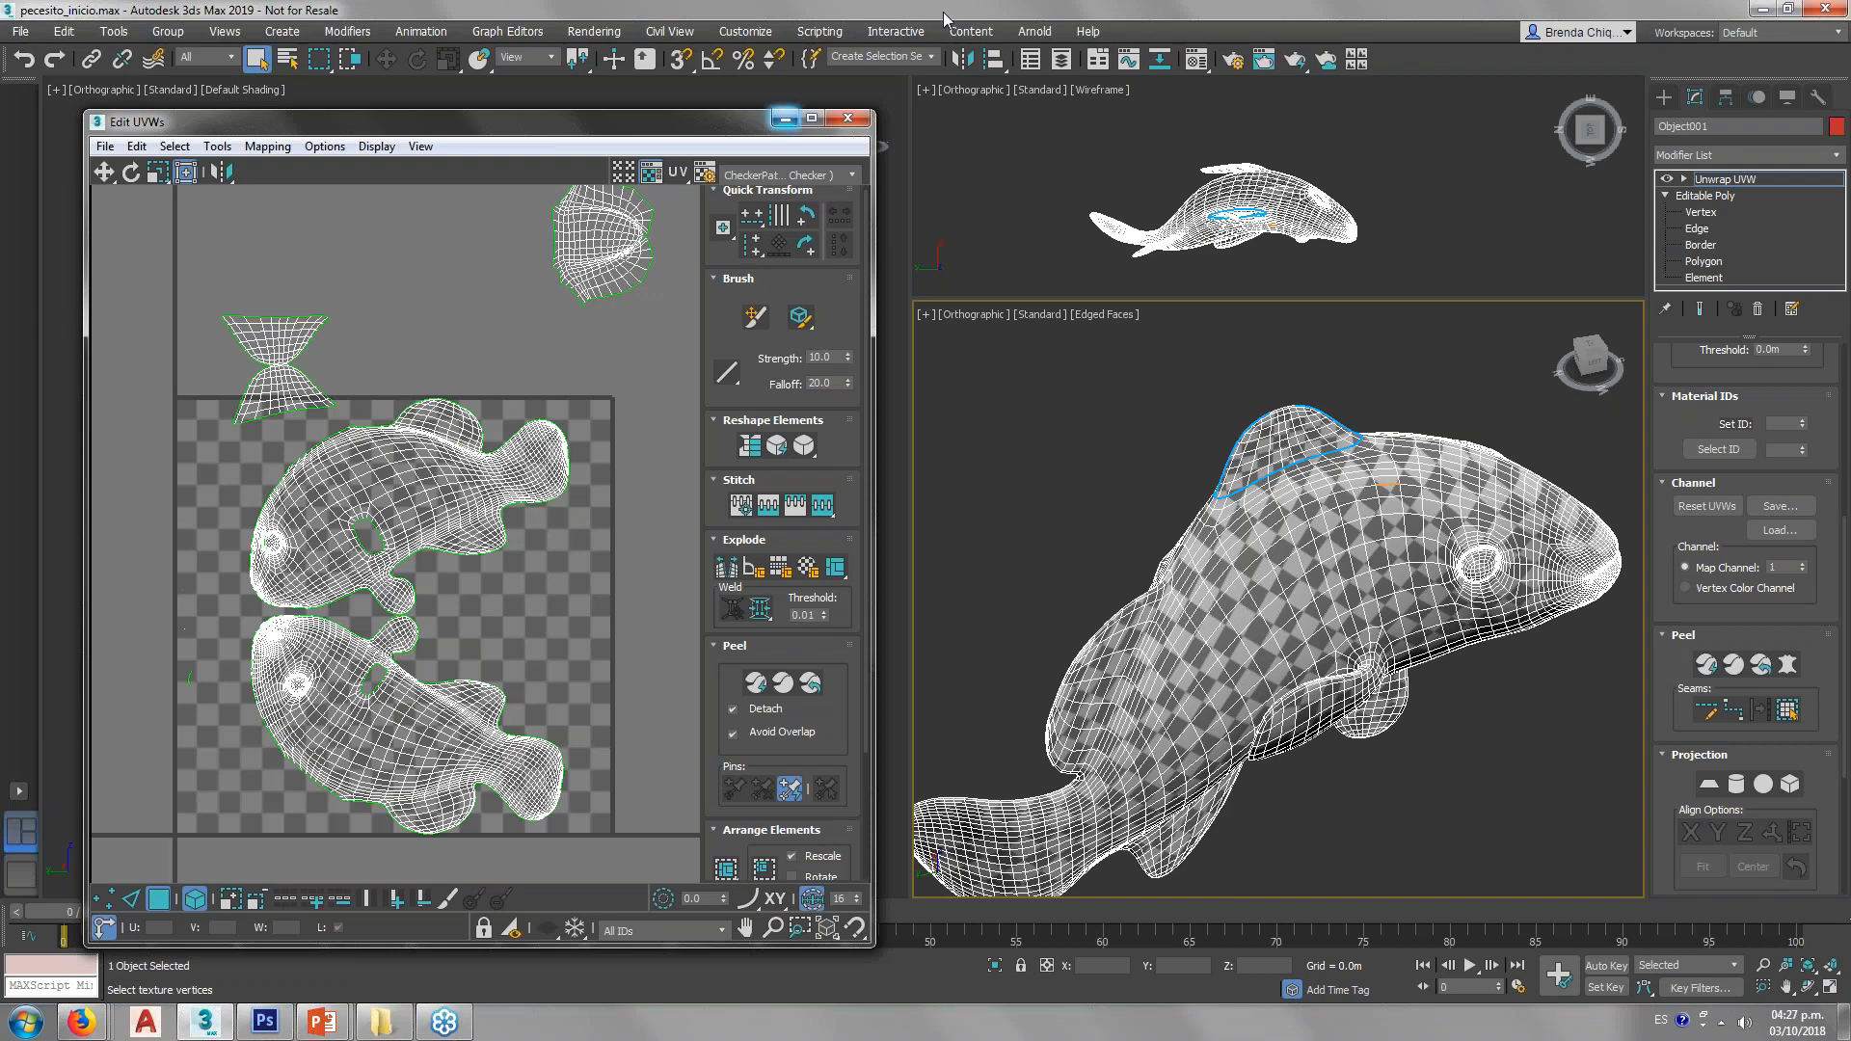
Step: Draw a point-to-point seam along the base of the rear dorsal fin on one side of the fish
middle_click_drag(1141, 681, 1335, 569, "alt")
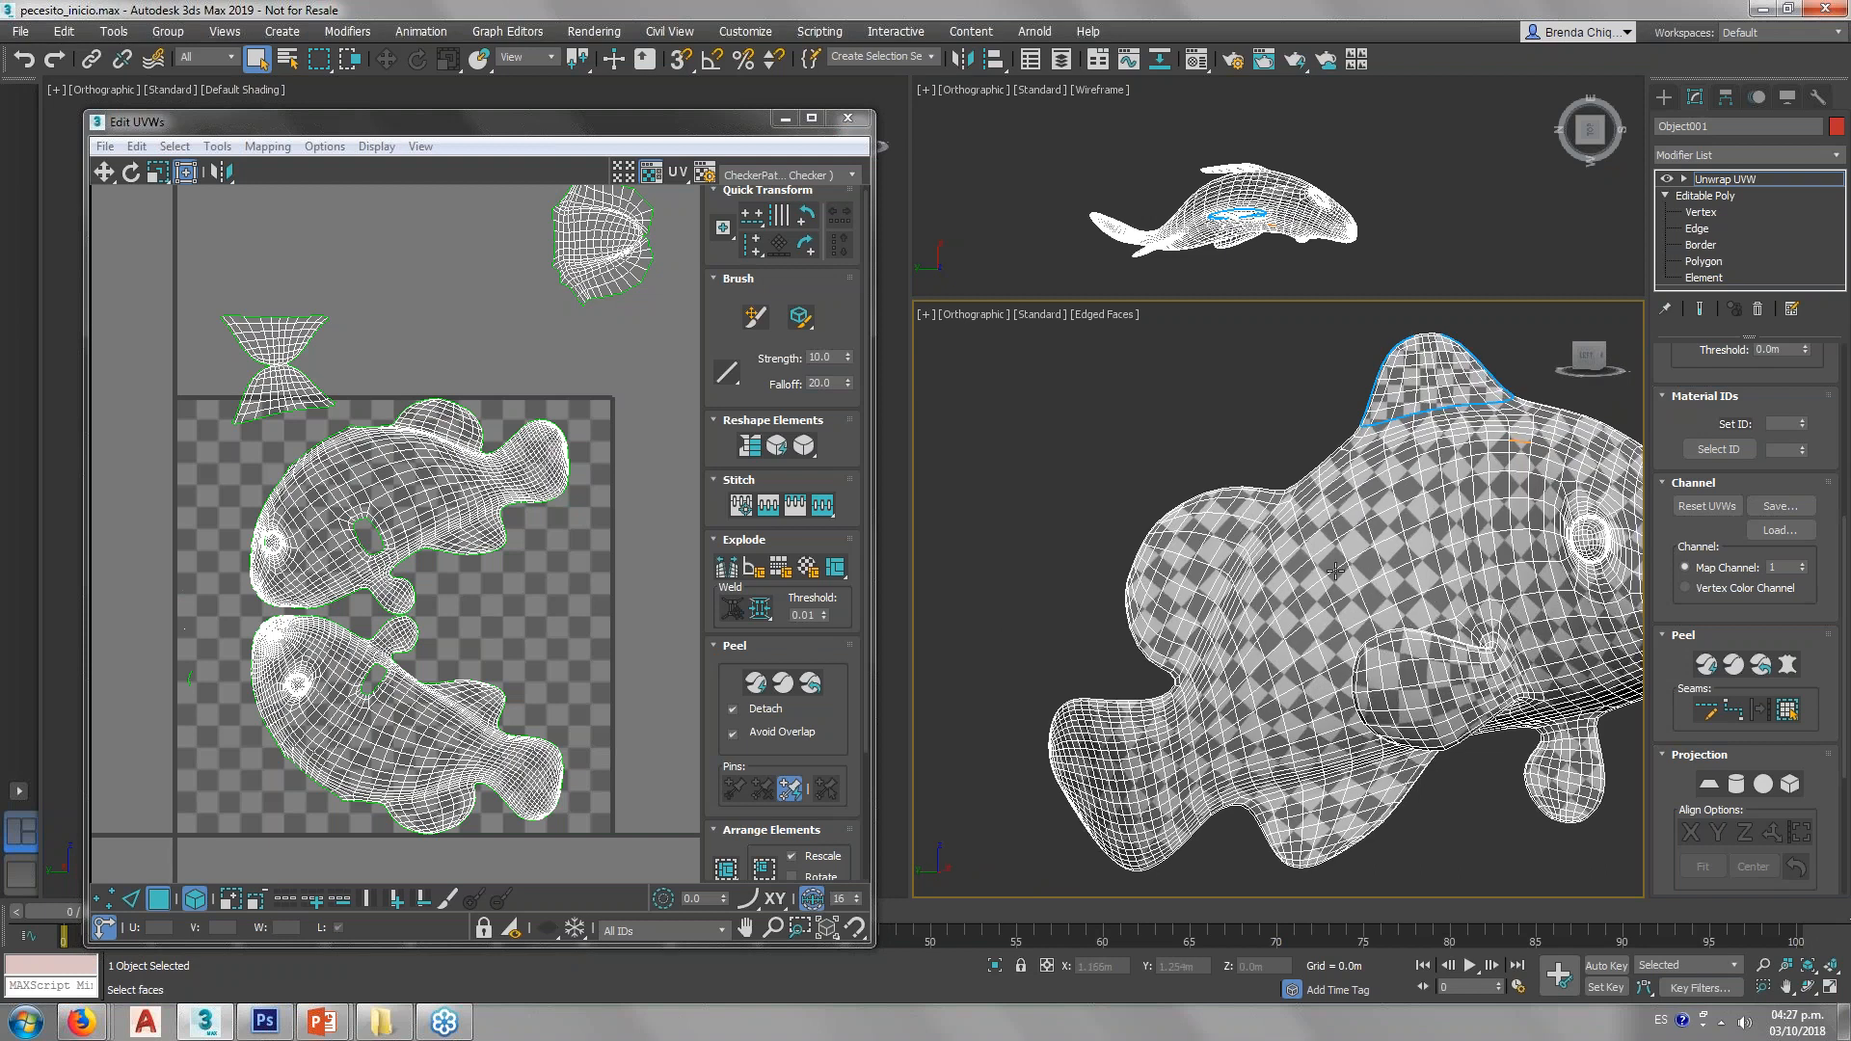
left_click(1733, 712)
scroll(1244, 540, "up", 4)
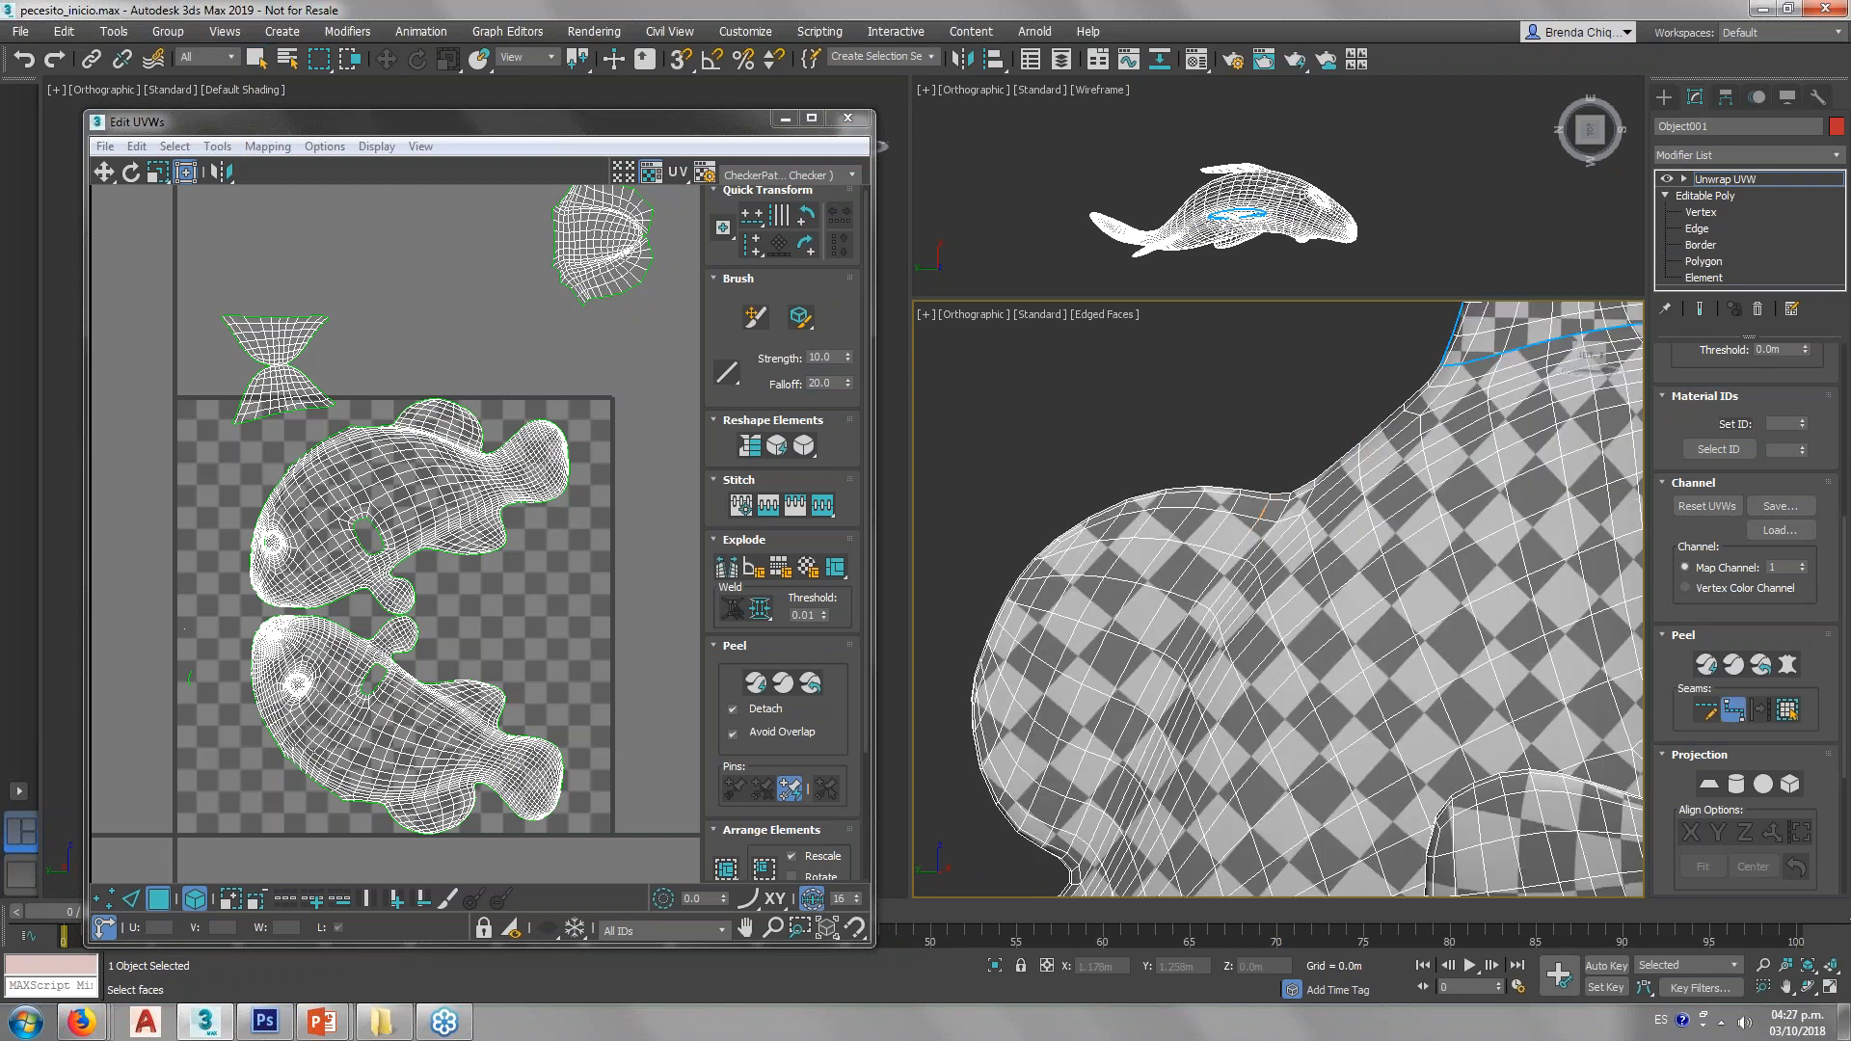
scroll(1283, 506, "up", 3)
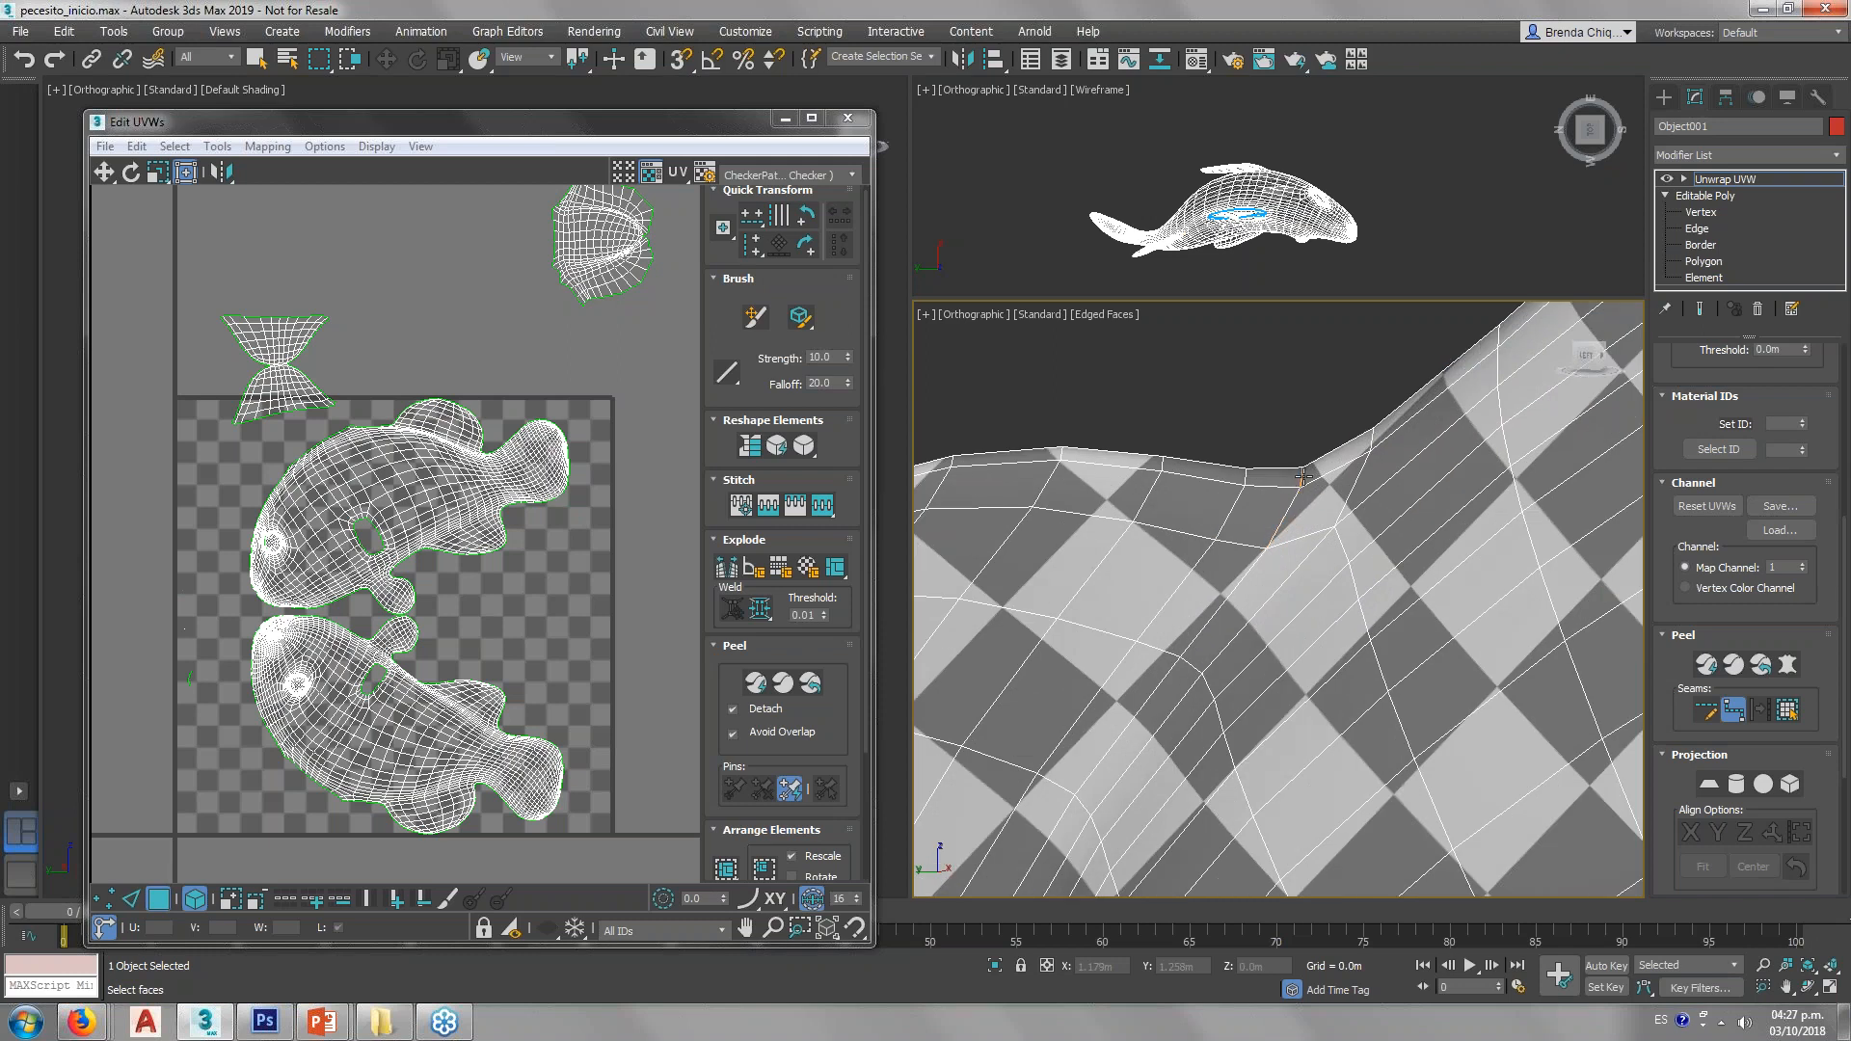
middle_click_drag(1124, 708, 1448, 472)
left_click(1448, 472)
scroll(1340, 680, "down", 3)
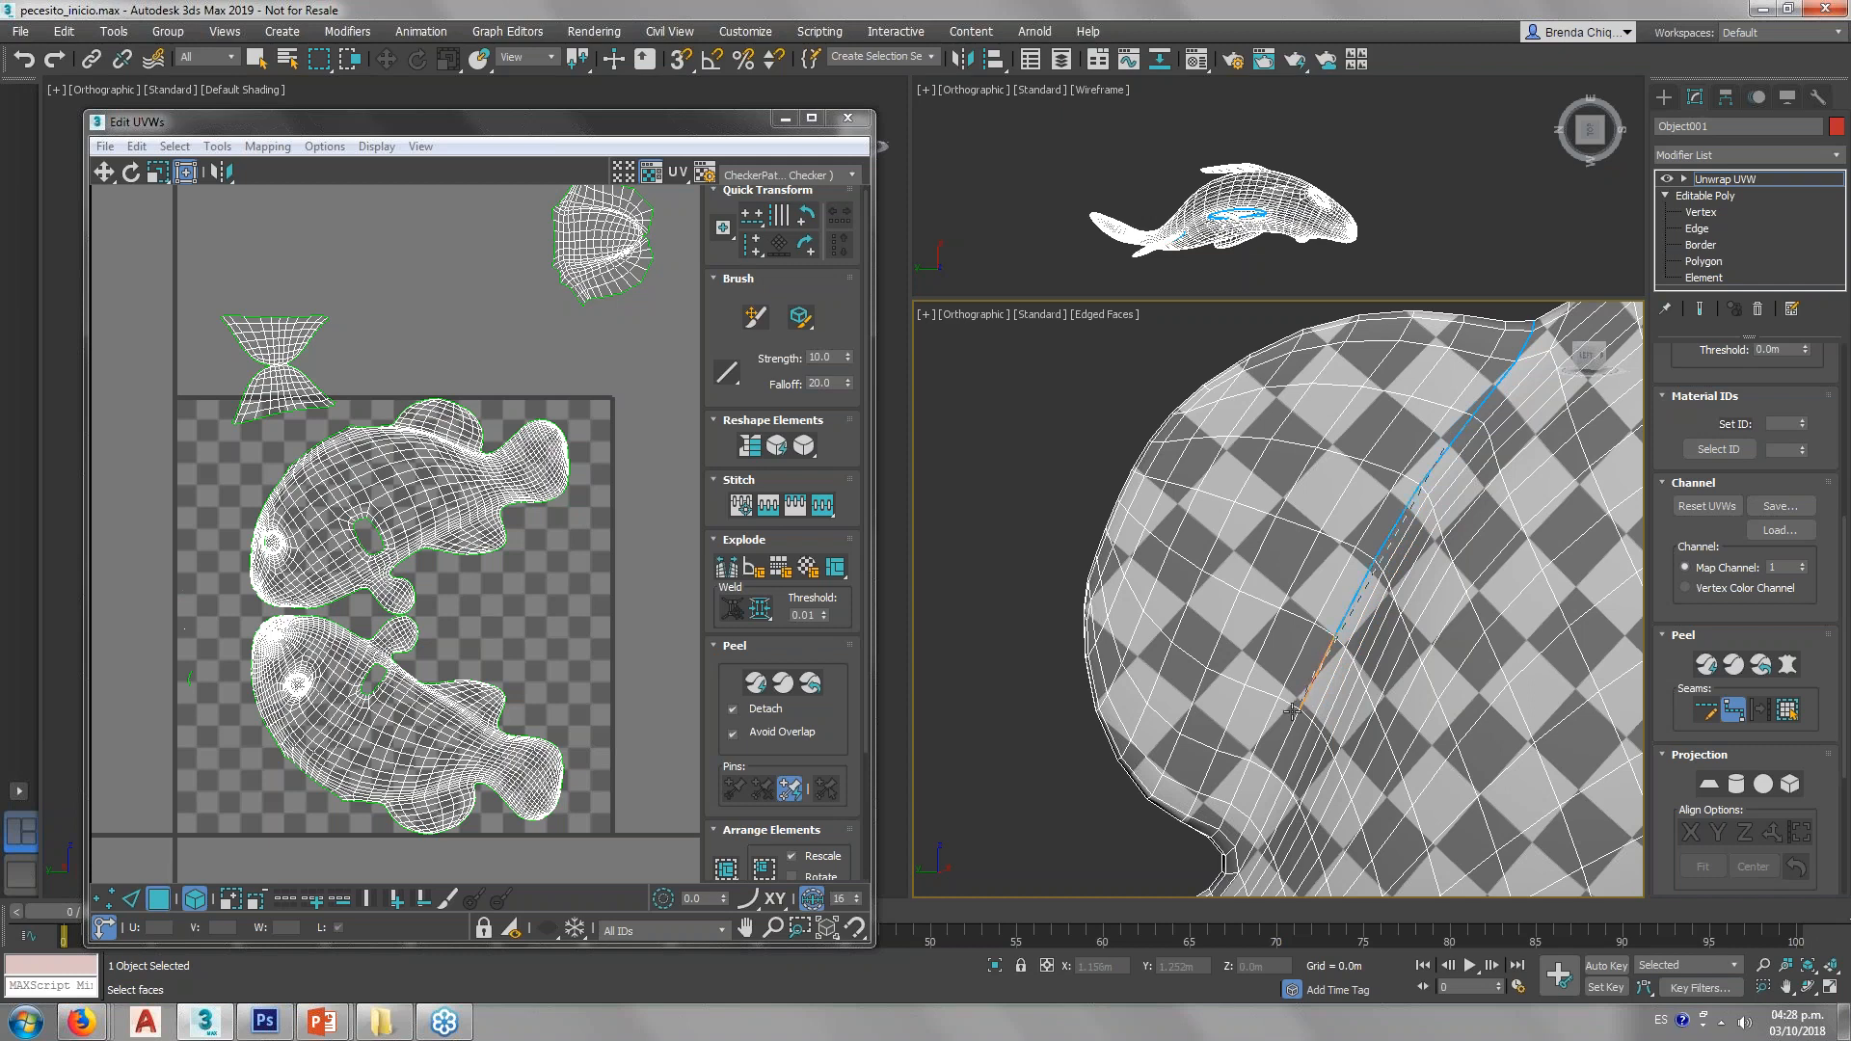
scroll(1306, 665, "down", 2)
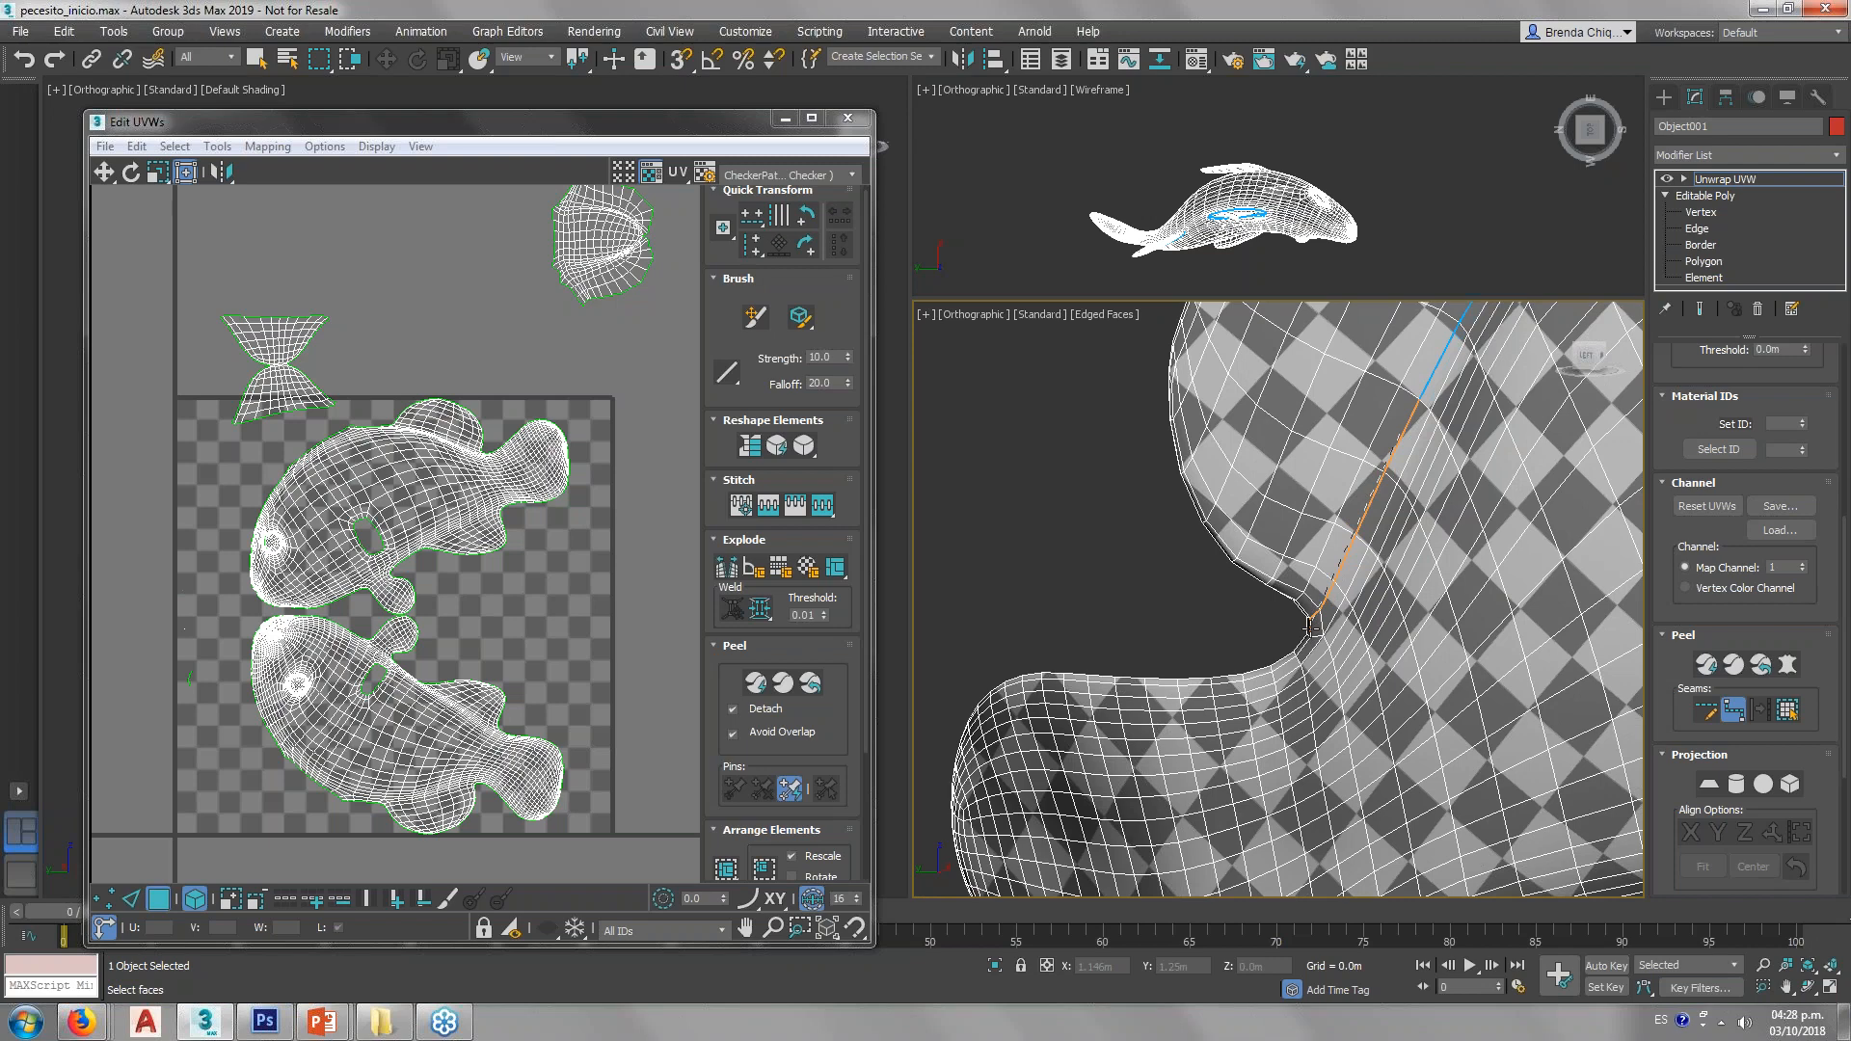
left_click(1309, 628)
scroll(1265, 643, "down", 3)
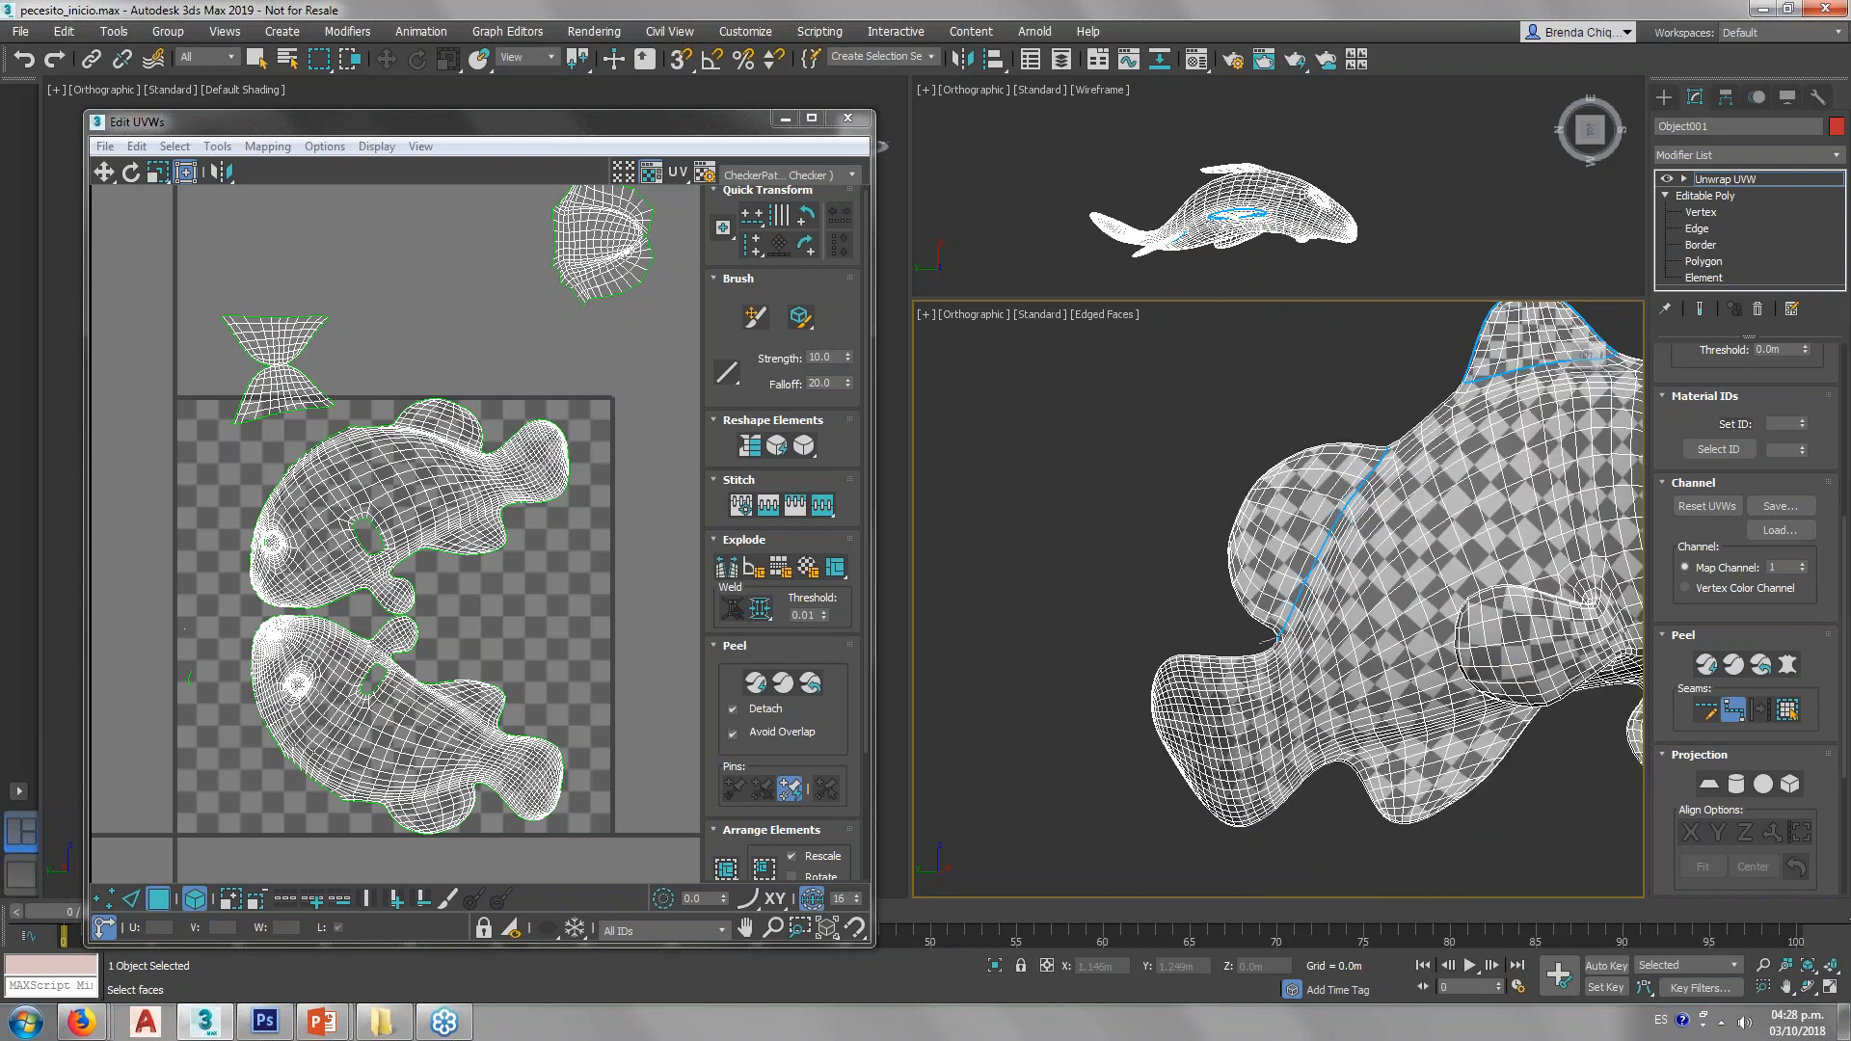
Step: Continue the point-to-point seam along the rear dorsal fin's base on the opposite side of the body
scroll(1388, 464, "up", 4)
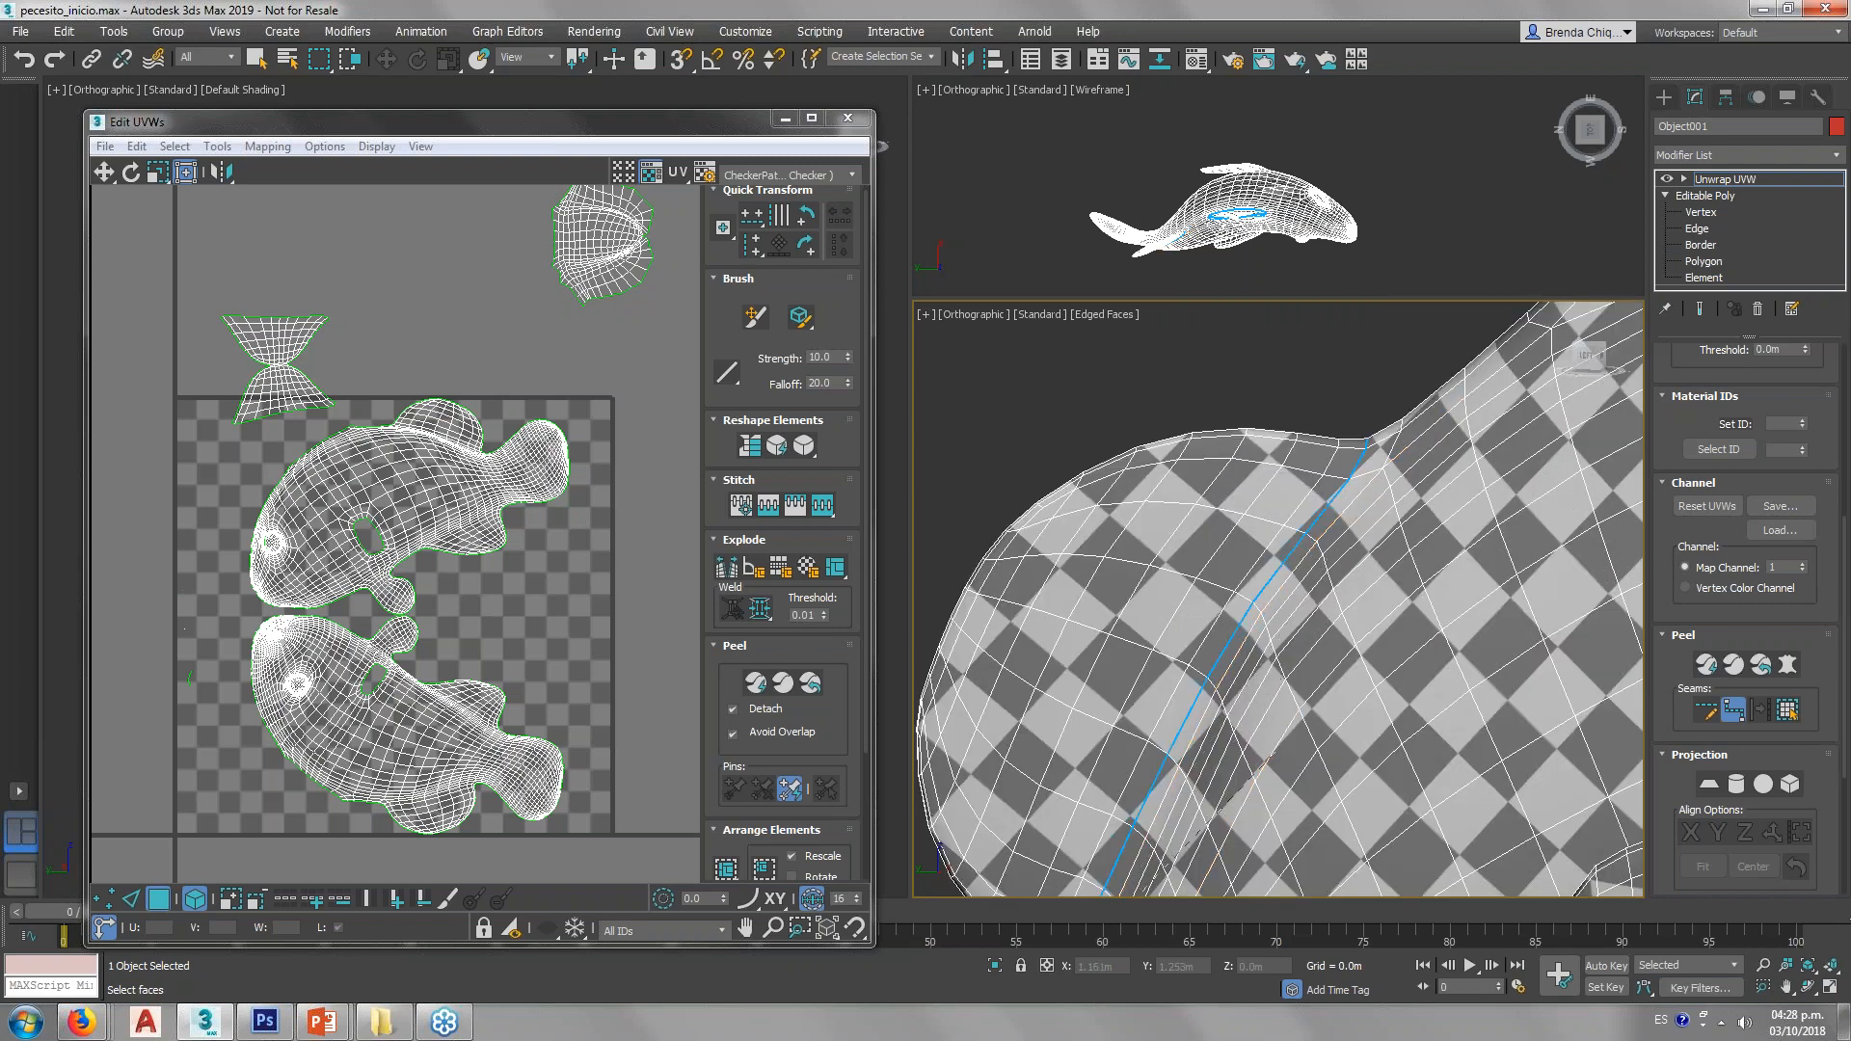
middle_click_drag(1272, 740, 1317, 467)
middle_click_drag(1135, 743, 1313, 741, "alt")
scroll(1280, 762, "down", 3)
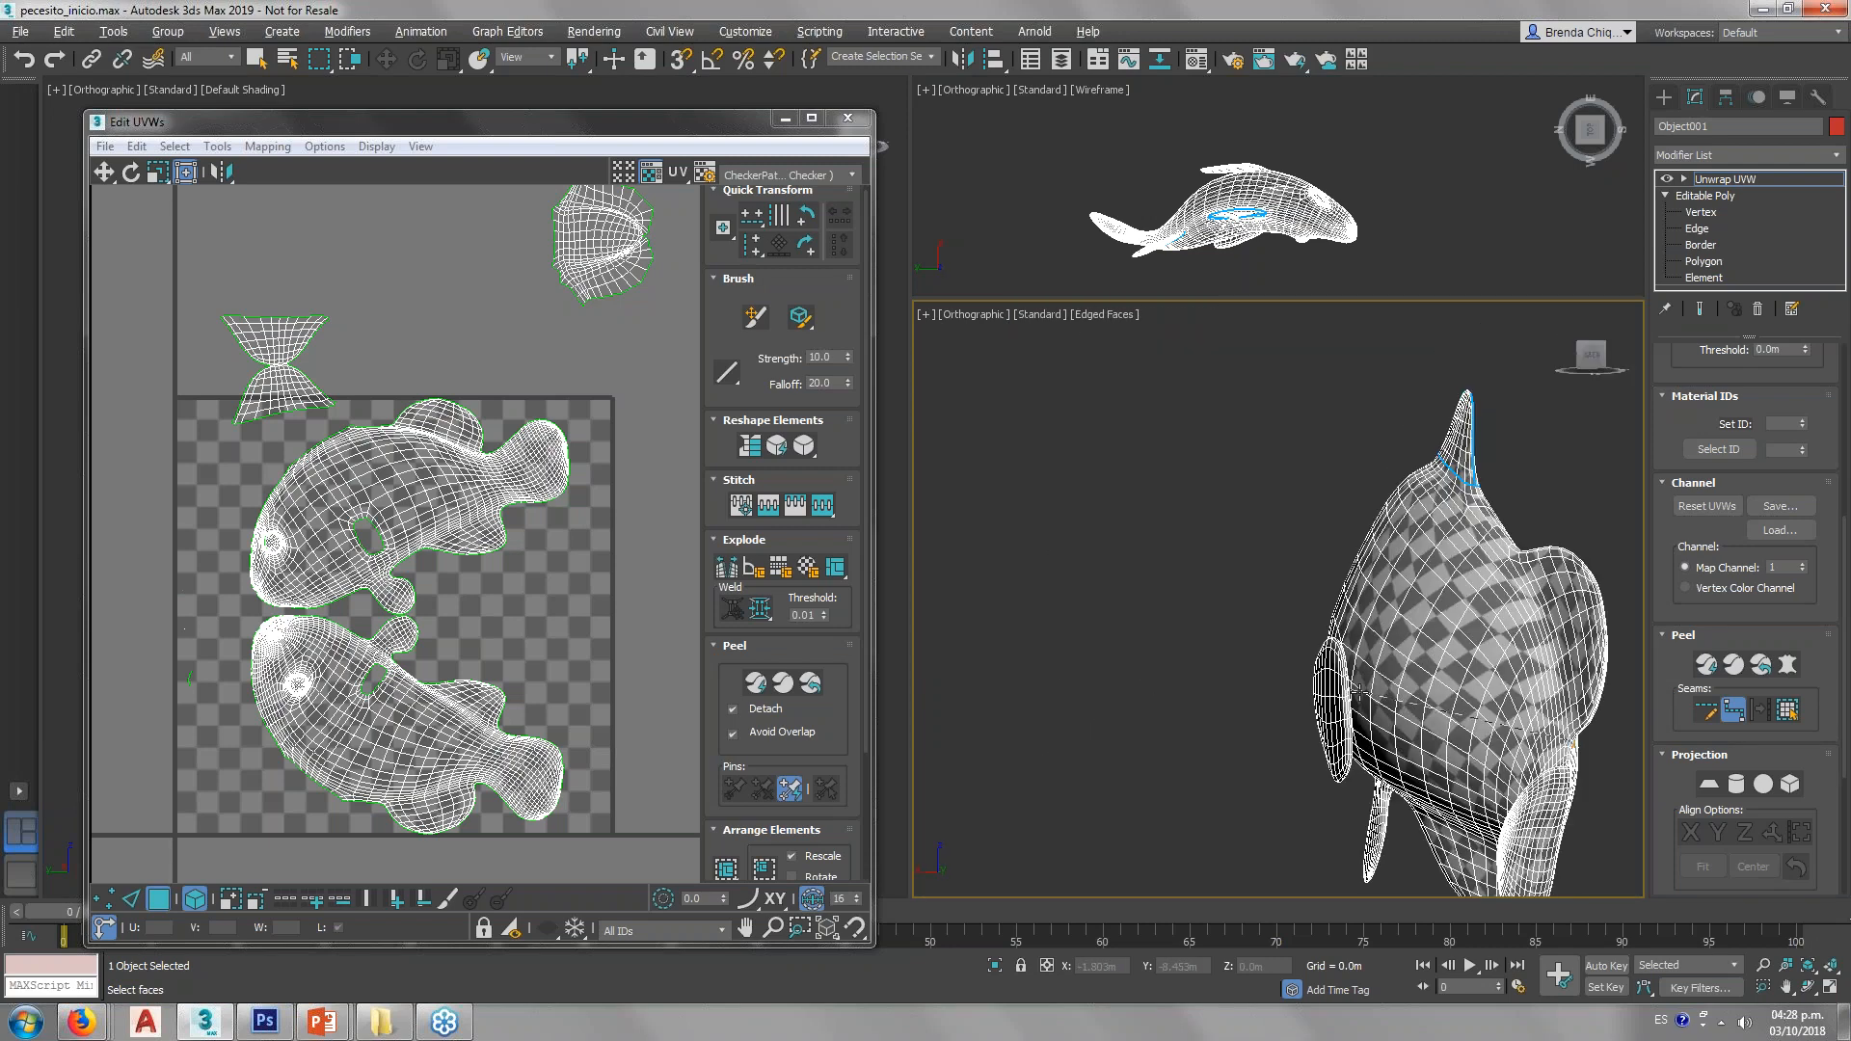
scroll(1388, 684, "up", 10)
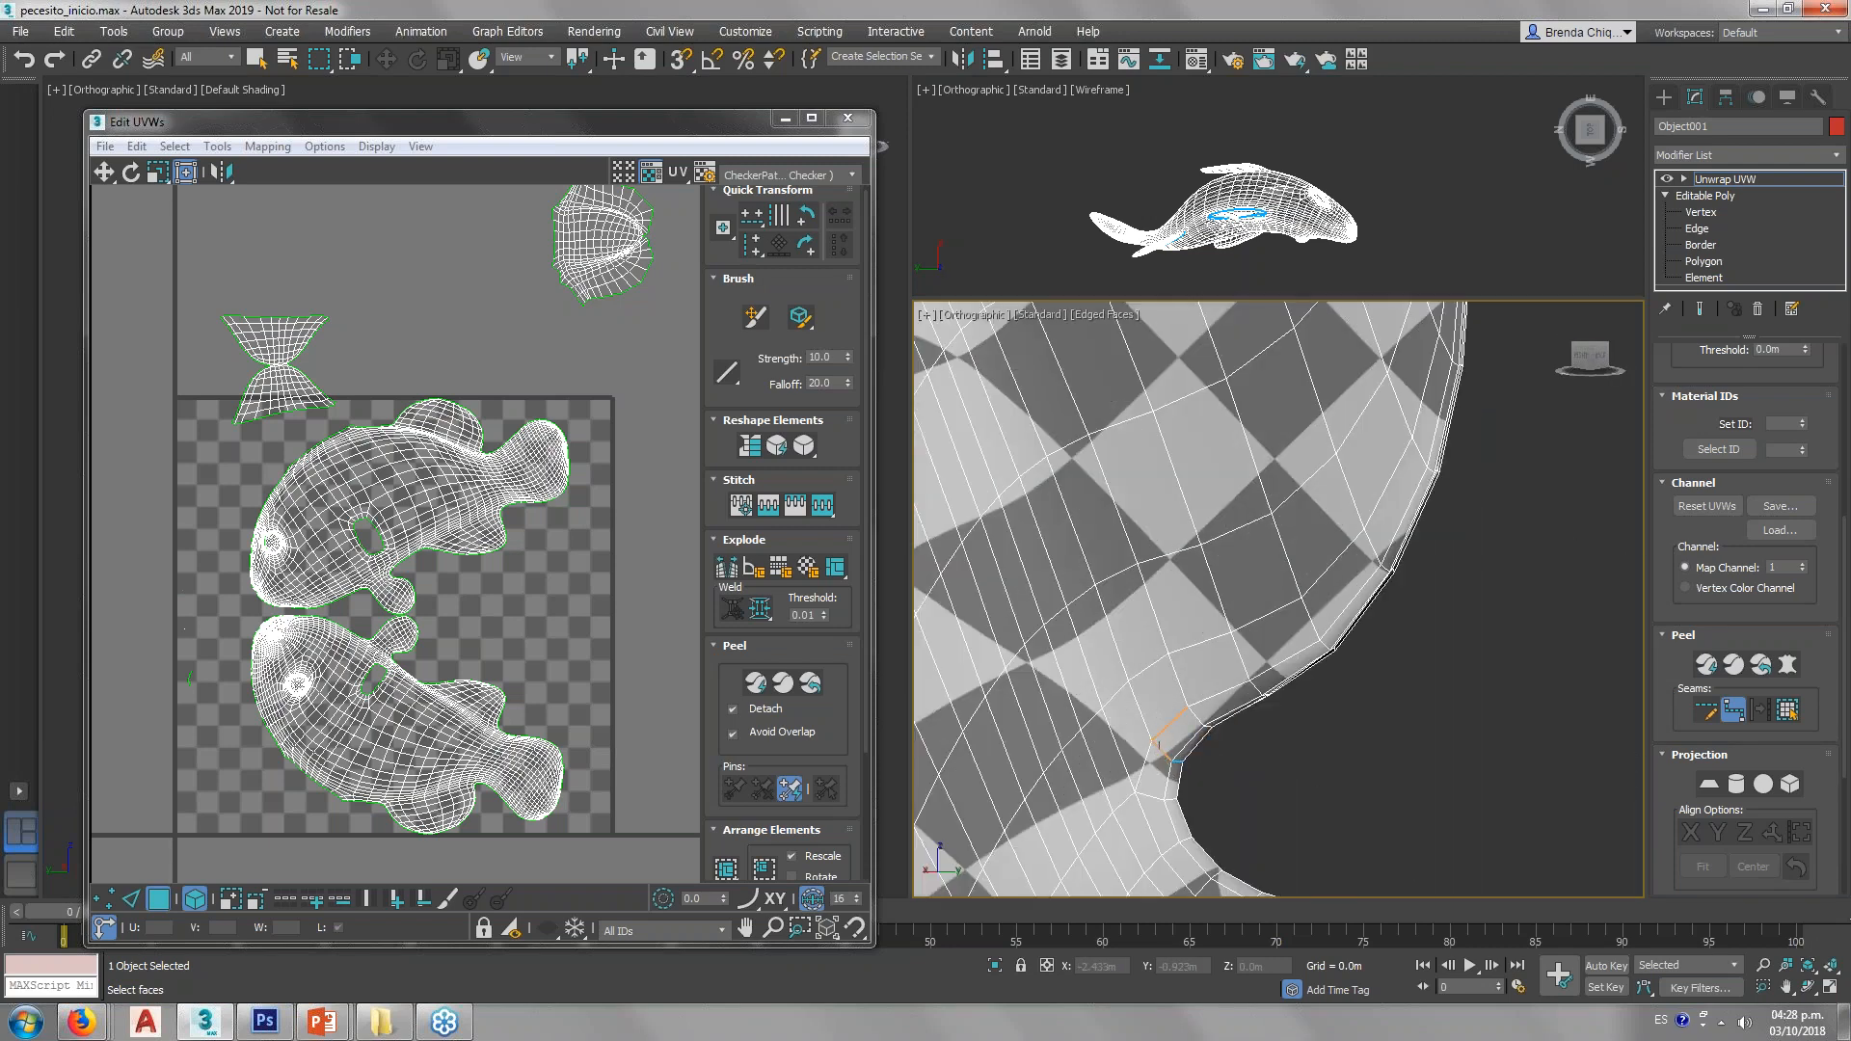
scroll(1074, 453, "up", 2)
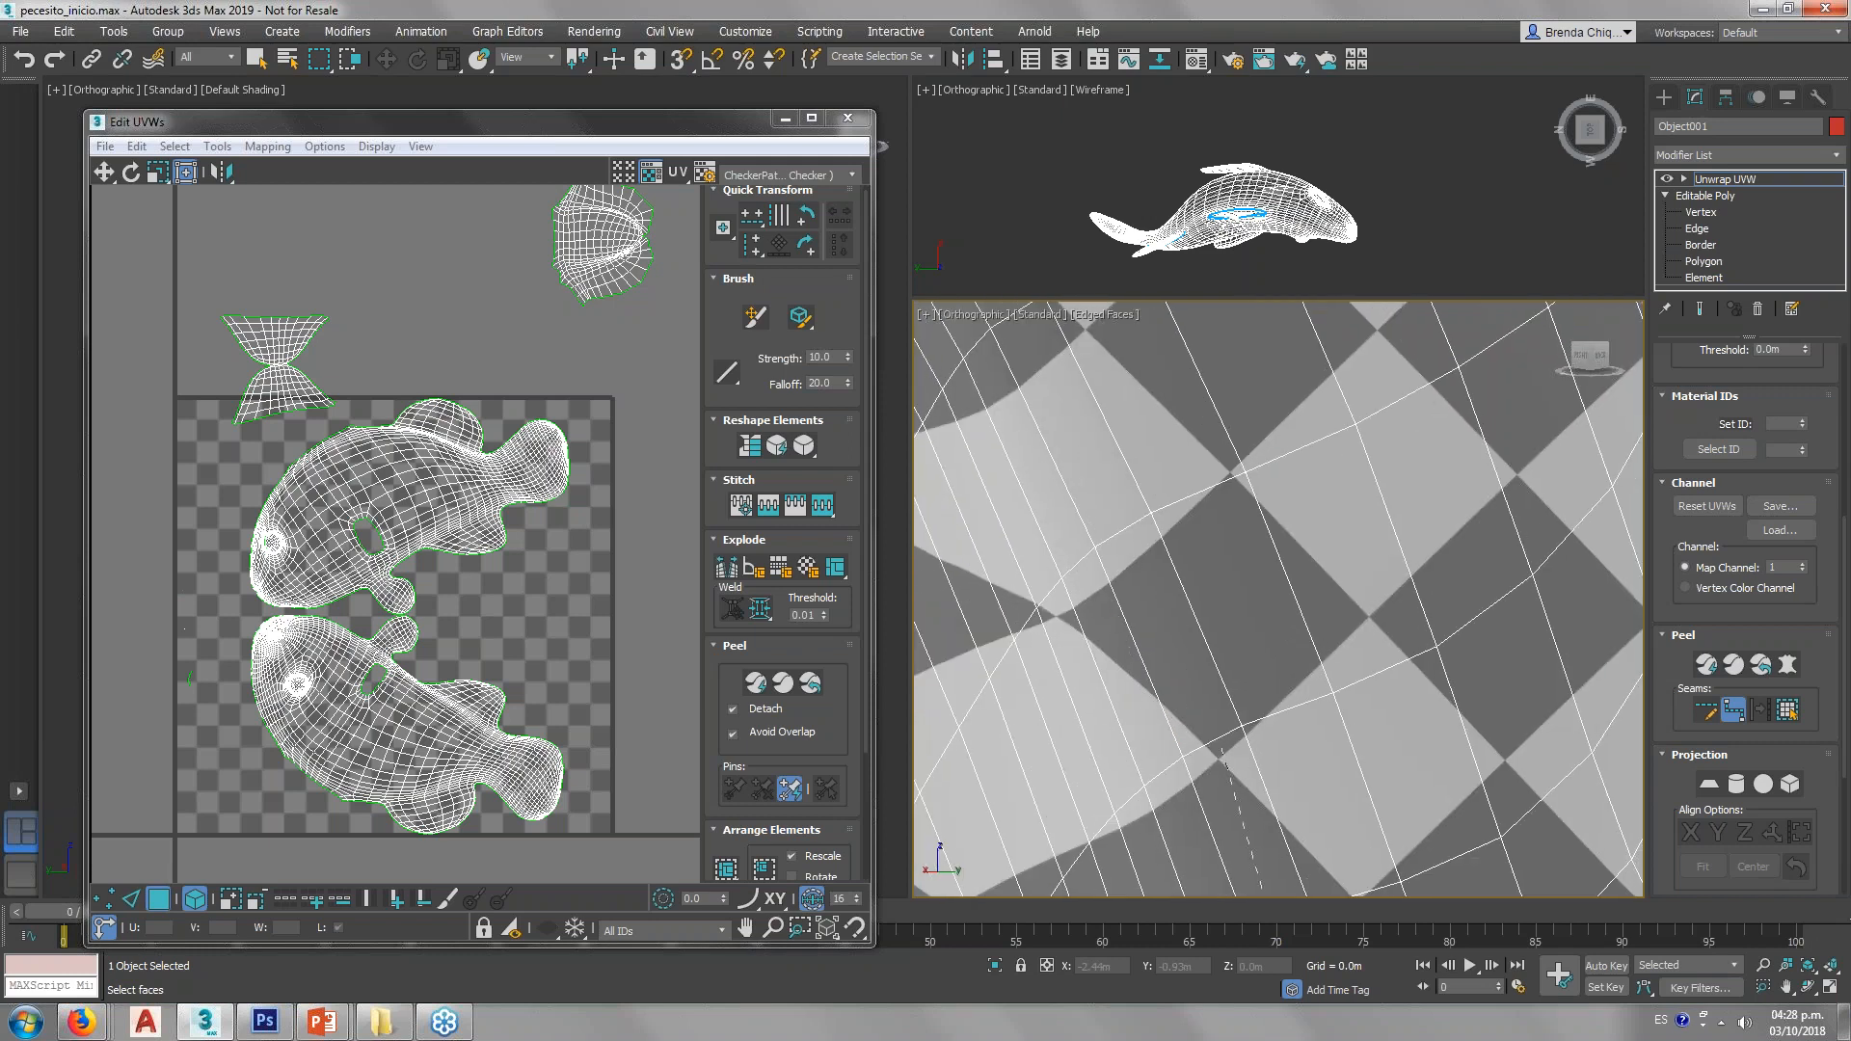
scroll(1140, 588, "down", 5)
left_click(1140, 588)
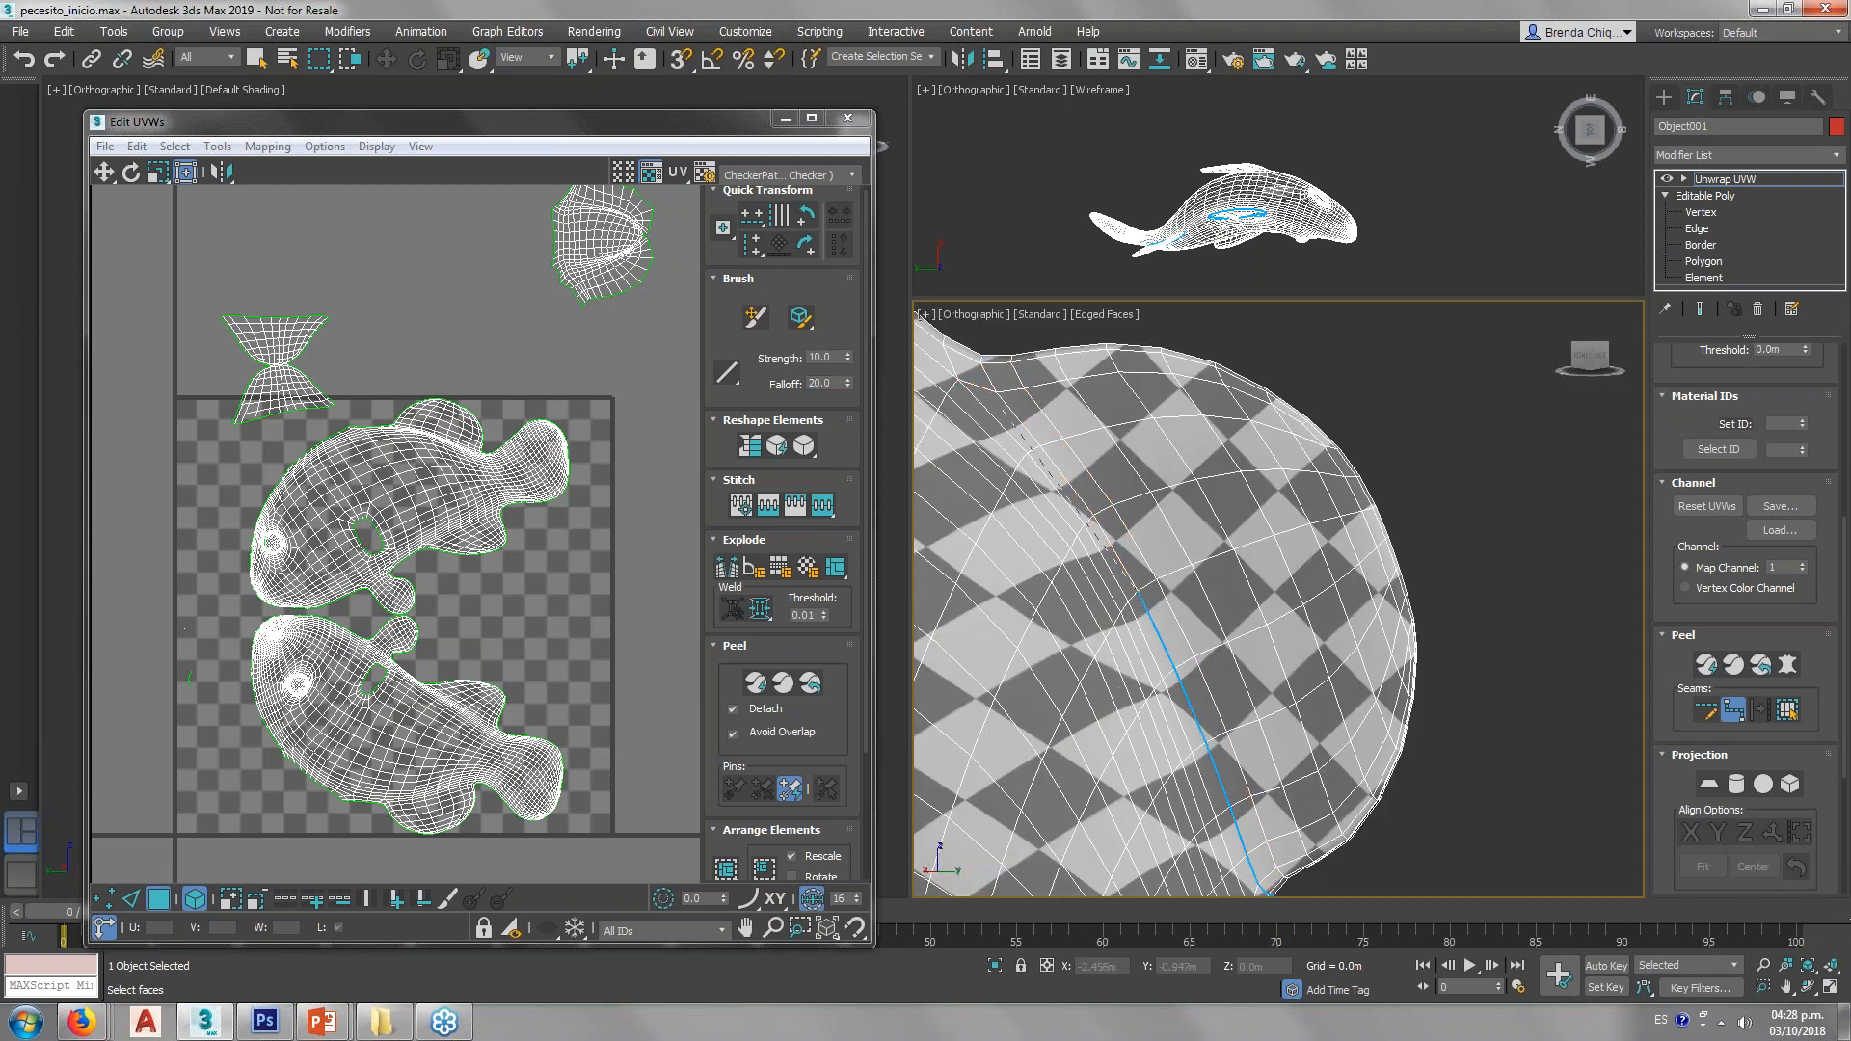
Step: Close the seam loop around the rear dorsal fin's base at the end facing the front dorsal fin
middle_click_drag(1012, 405, 1123, 709, "alt")
scroll(1113, 530, "down", 5)
scroll(1128, 666, "up", 5)
middle_click_drag(1080, 564, 1297, 641)
scroll(1303, 635, "up", 5)
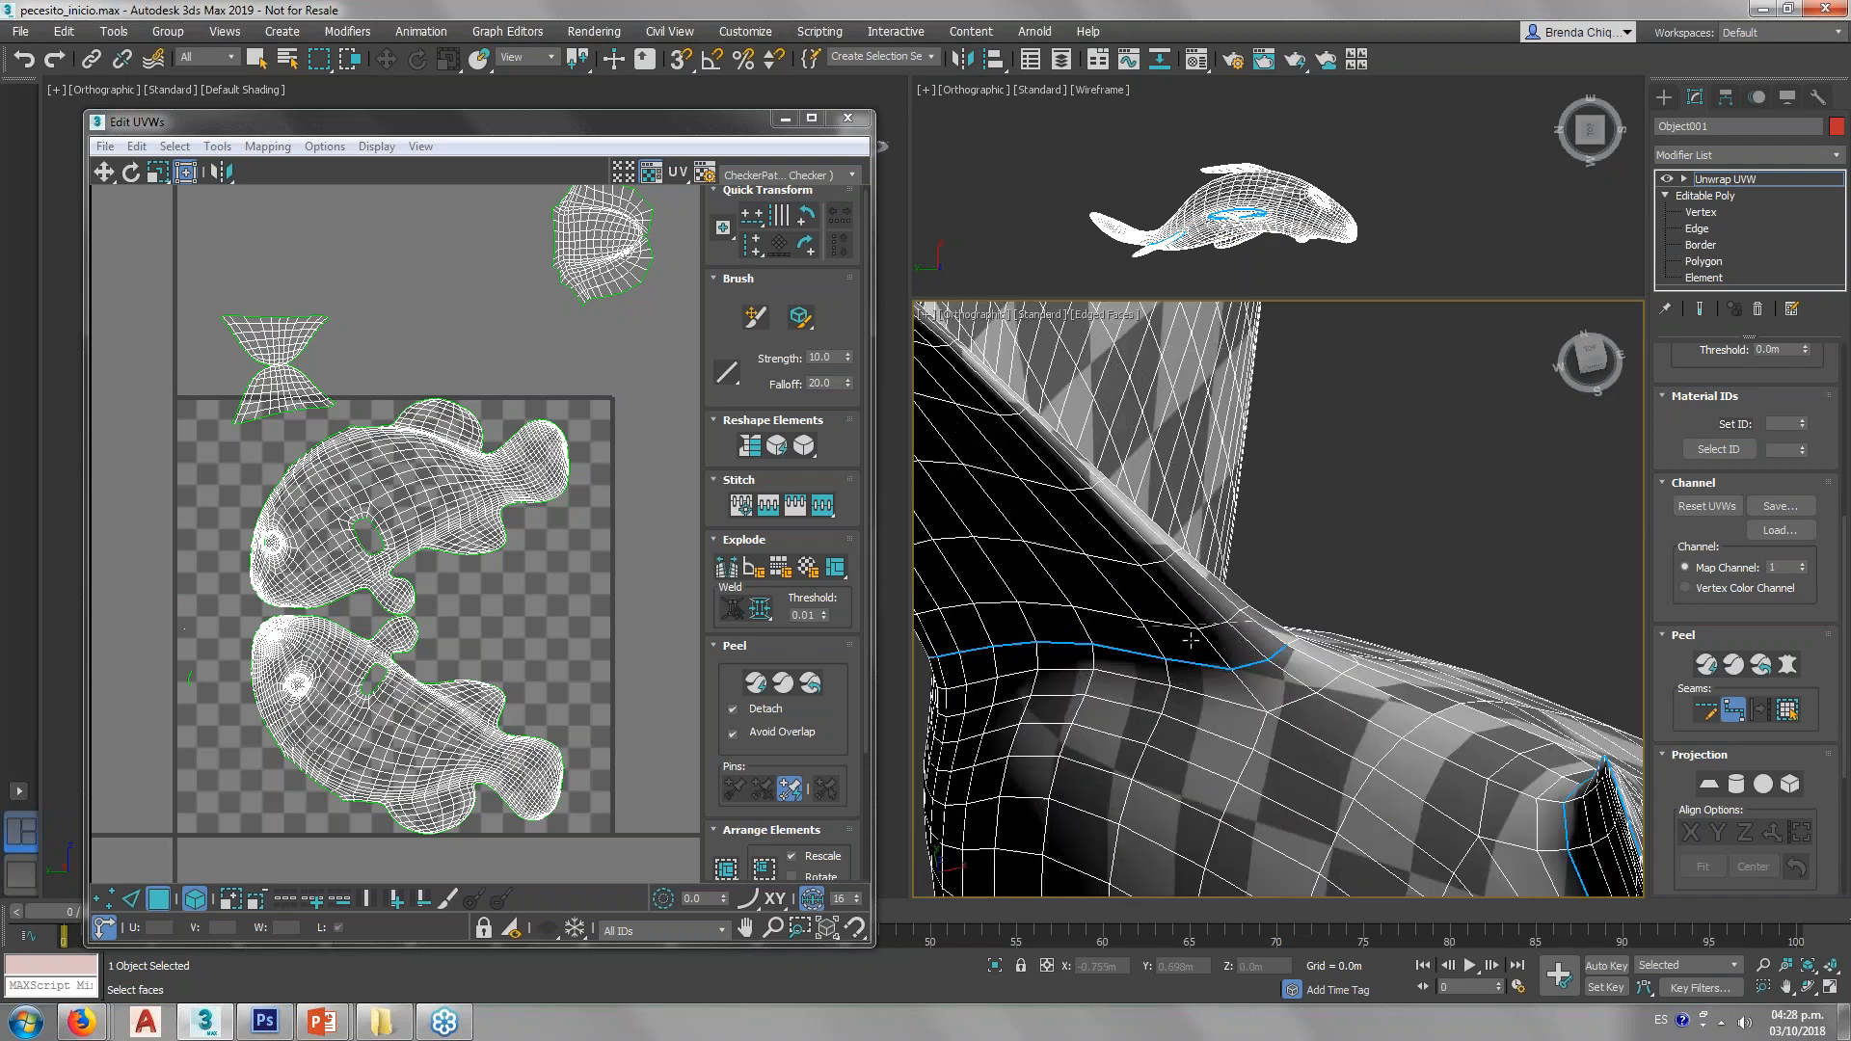
left_click(1308, 633)
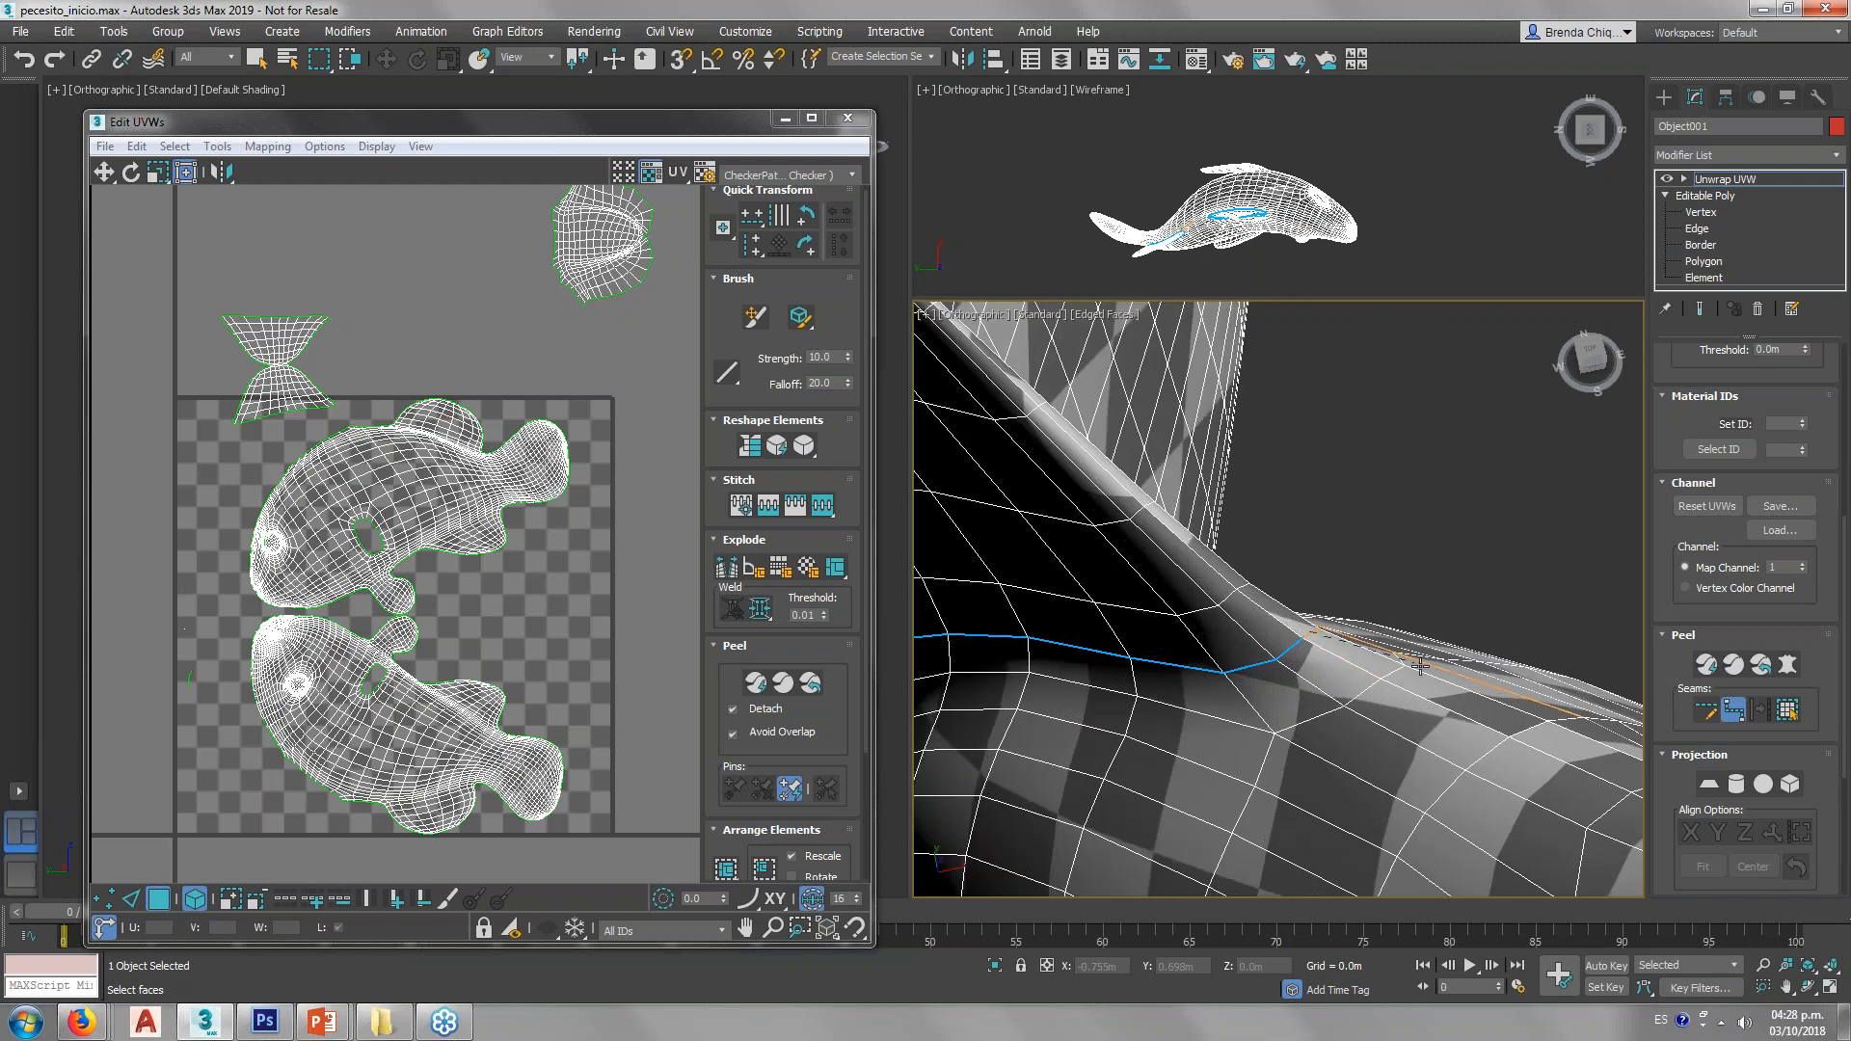
middle_click_drag(1419, 665, 1302, 665, "alt")
scroll(1250, 678, "down", 5)
scroll(1402, 707, "up", 4)
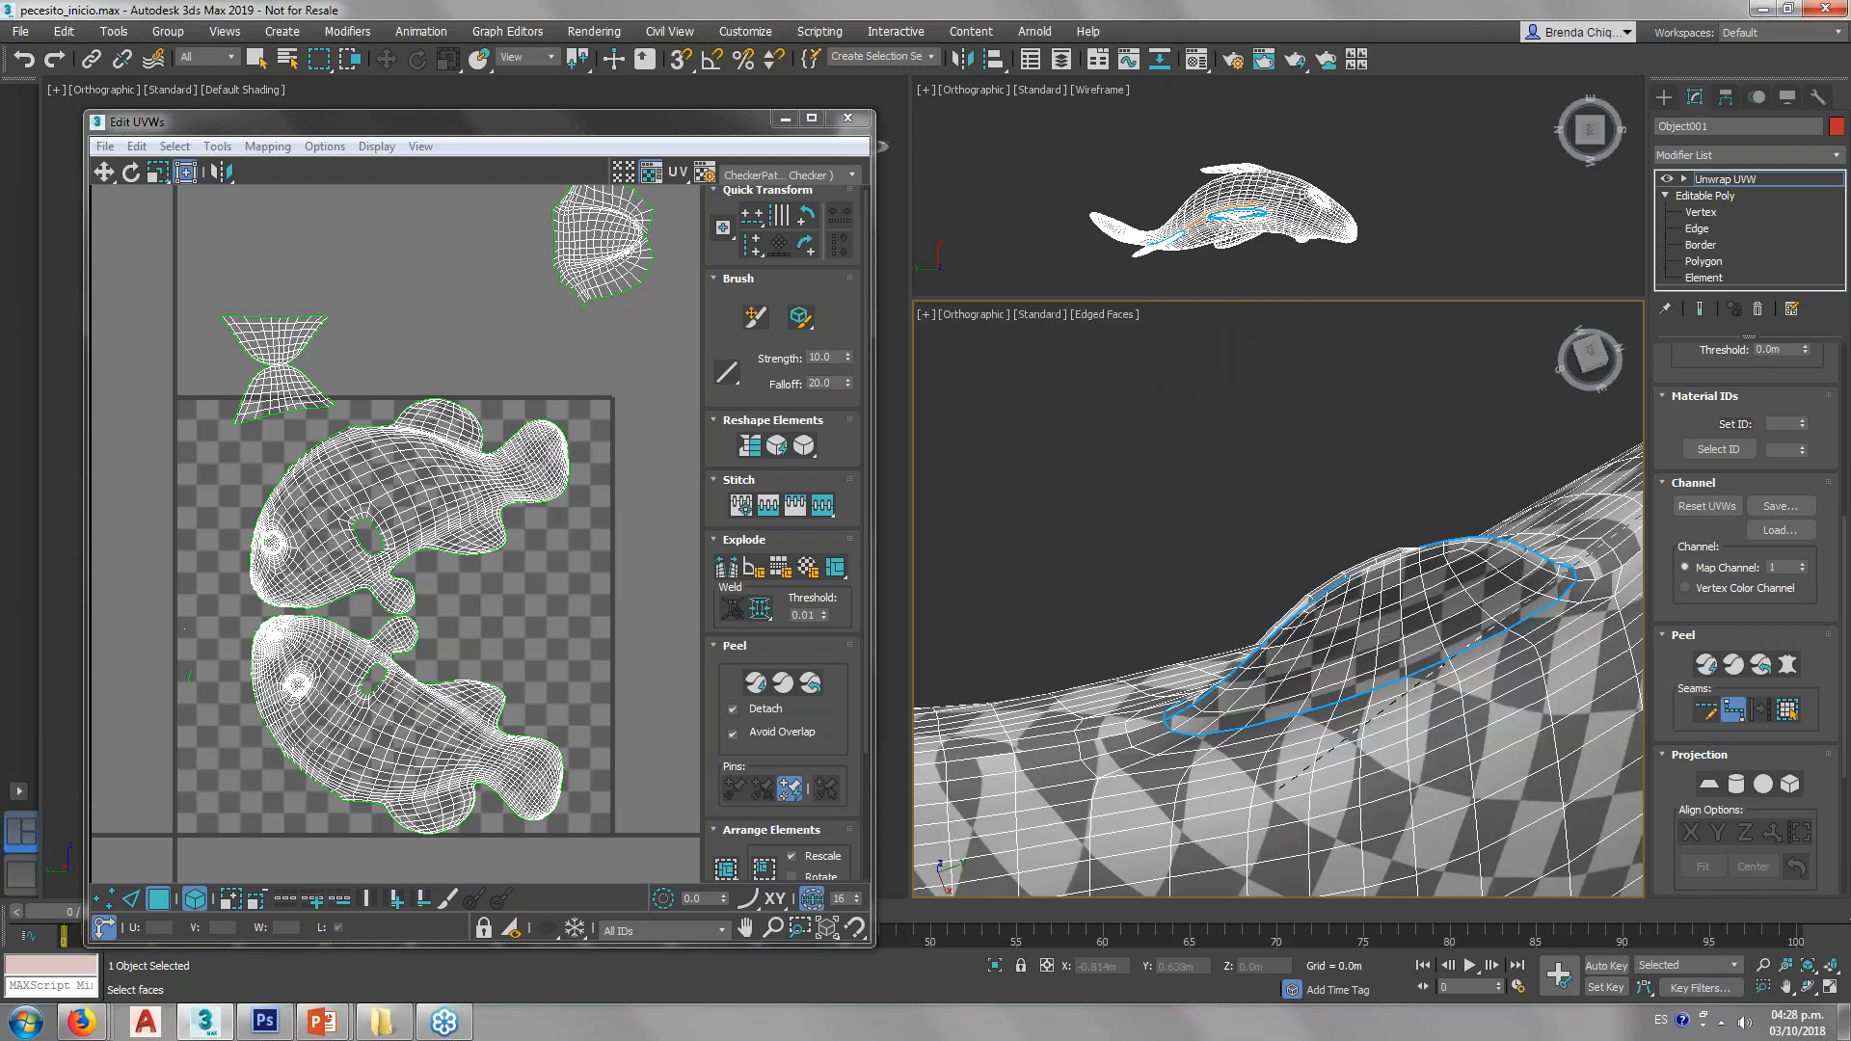
scroll(1303, 769, "down", 3)
scroll(1629, 596, "up", 3)
scroll(1455, 629, "up", 6)
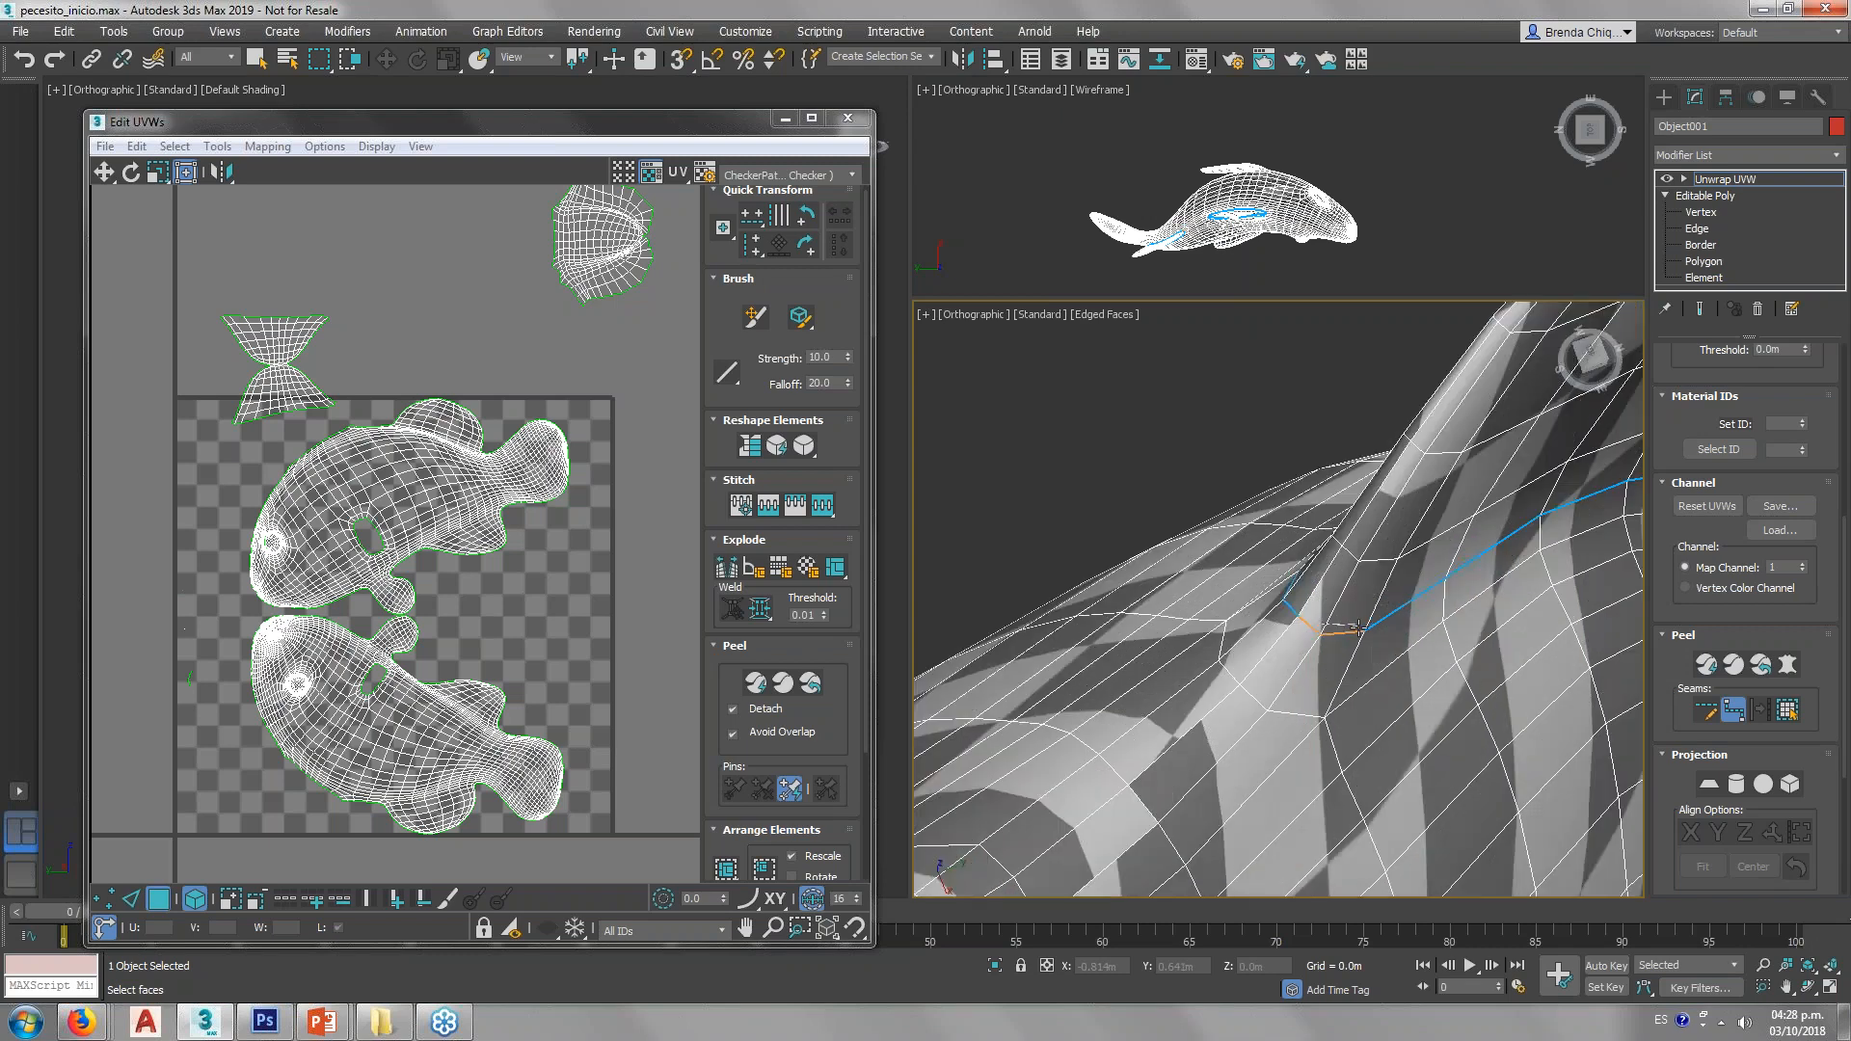
middle_click_drag(1392, 611, 1331, 648)
scroll(1268, 665, "down", 6)
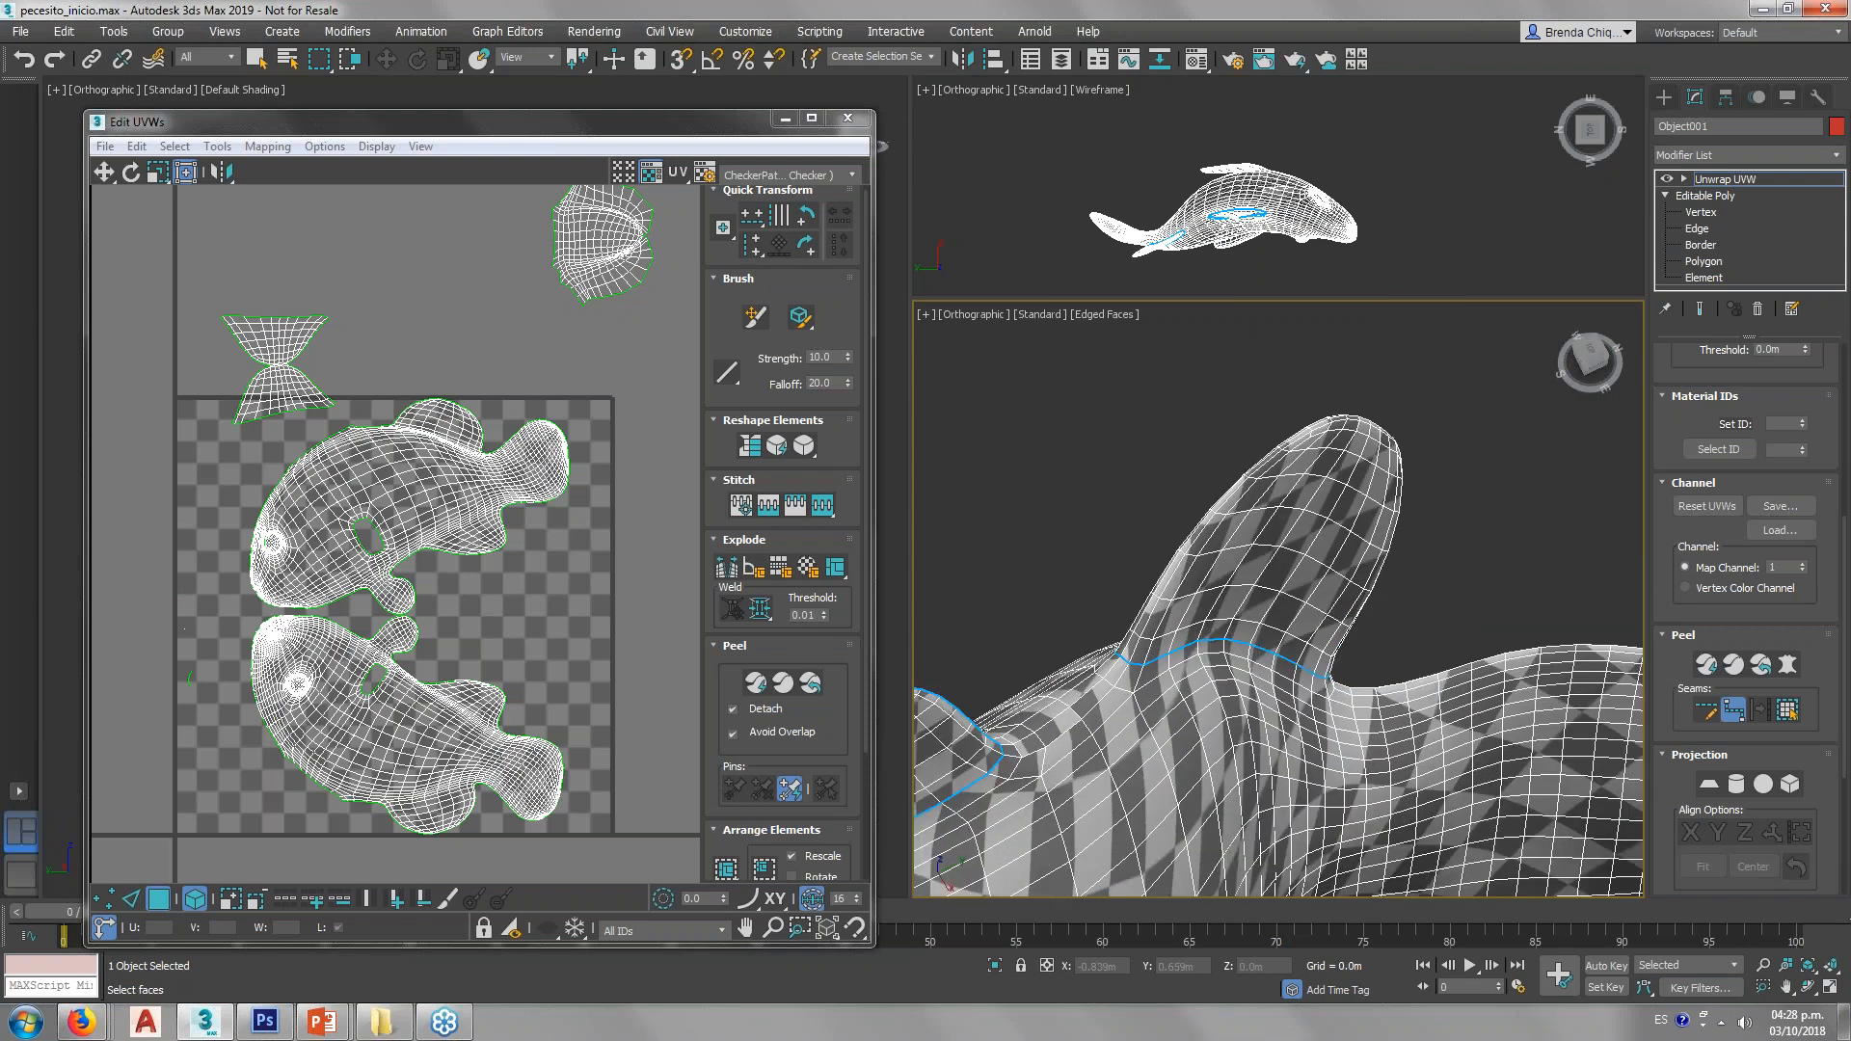
Step: Add a stray point-to-point seam across the rear dorsal fin's side and erase it with Edit Seams
left_click(1314, 496)
left_click(1257, 586)
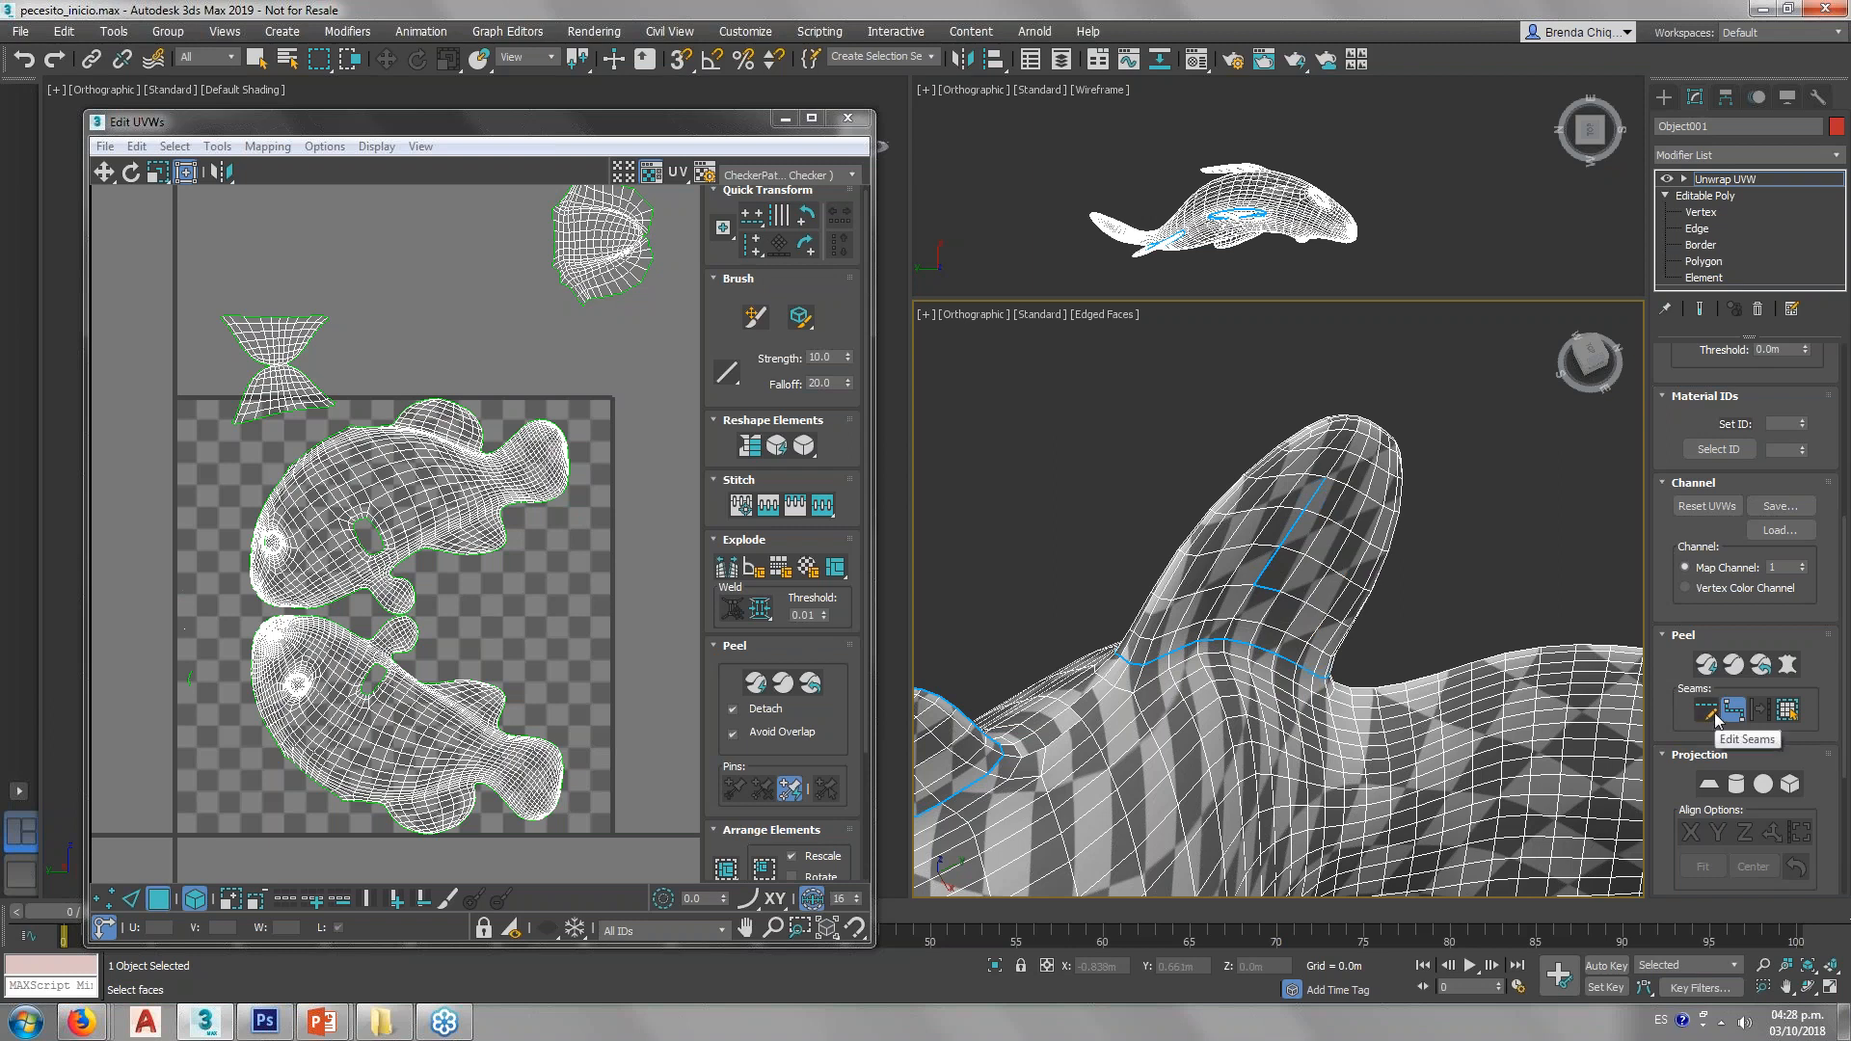
left_click(1713, 716)
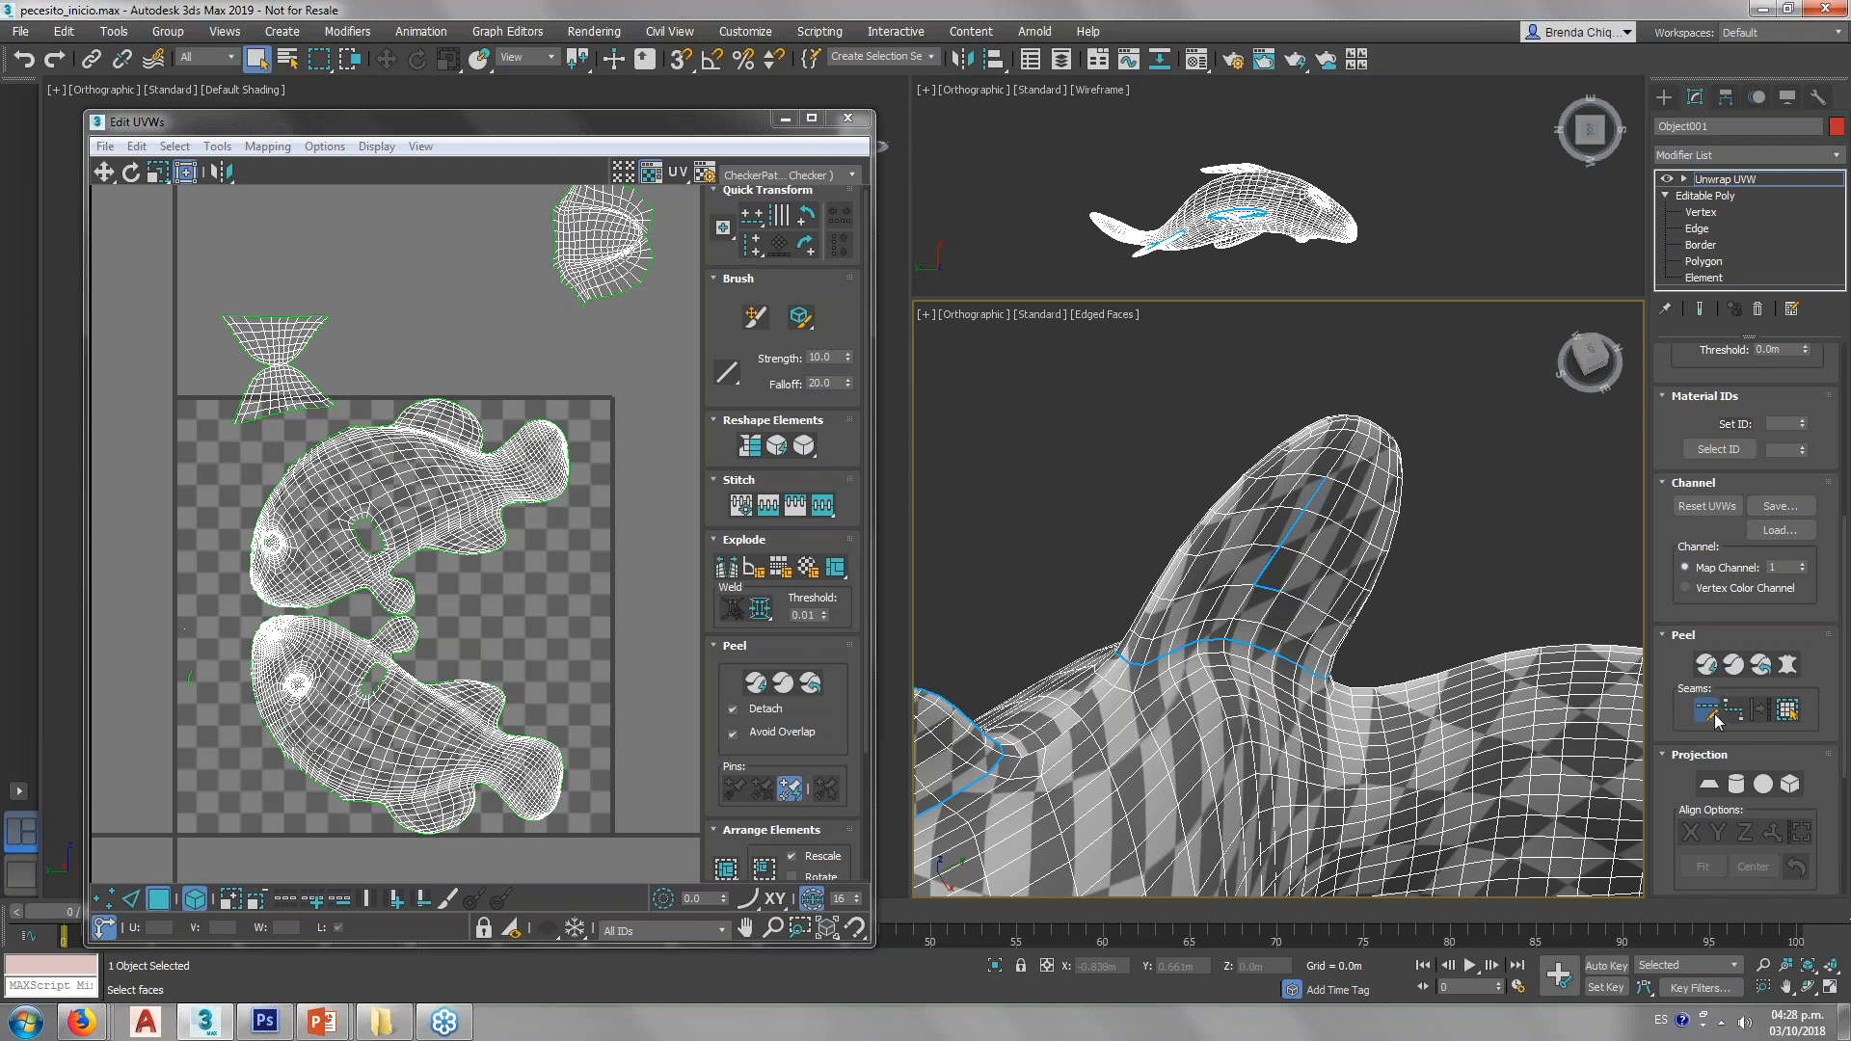
left_click_drag(1267, 610, 1264, 607, "alt")
scroll(1253, 636, "down", 6)
scroll(1210, 694, "up", 5)
Step: Select one face on the rear dorsal fin and expand the face selection to the seams
middle_click_drag(1308, 433, 1287, 458, "alt")
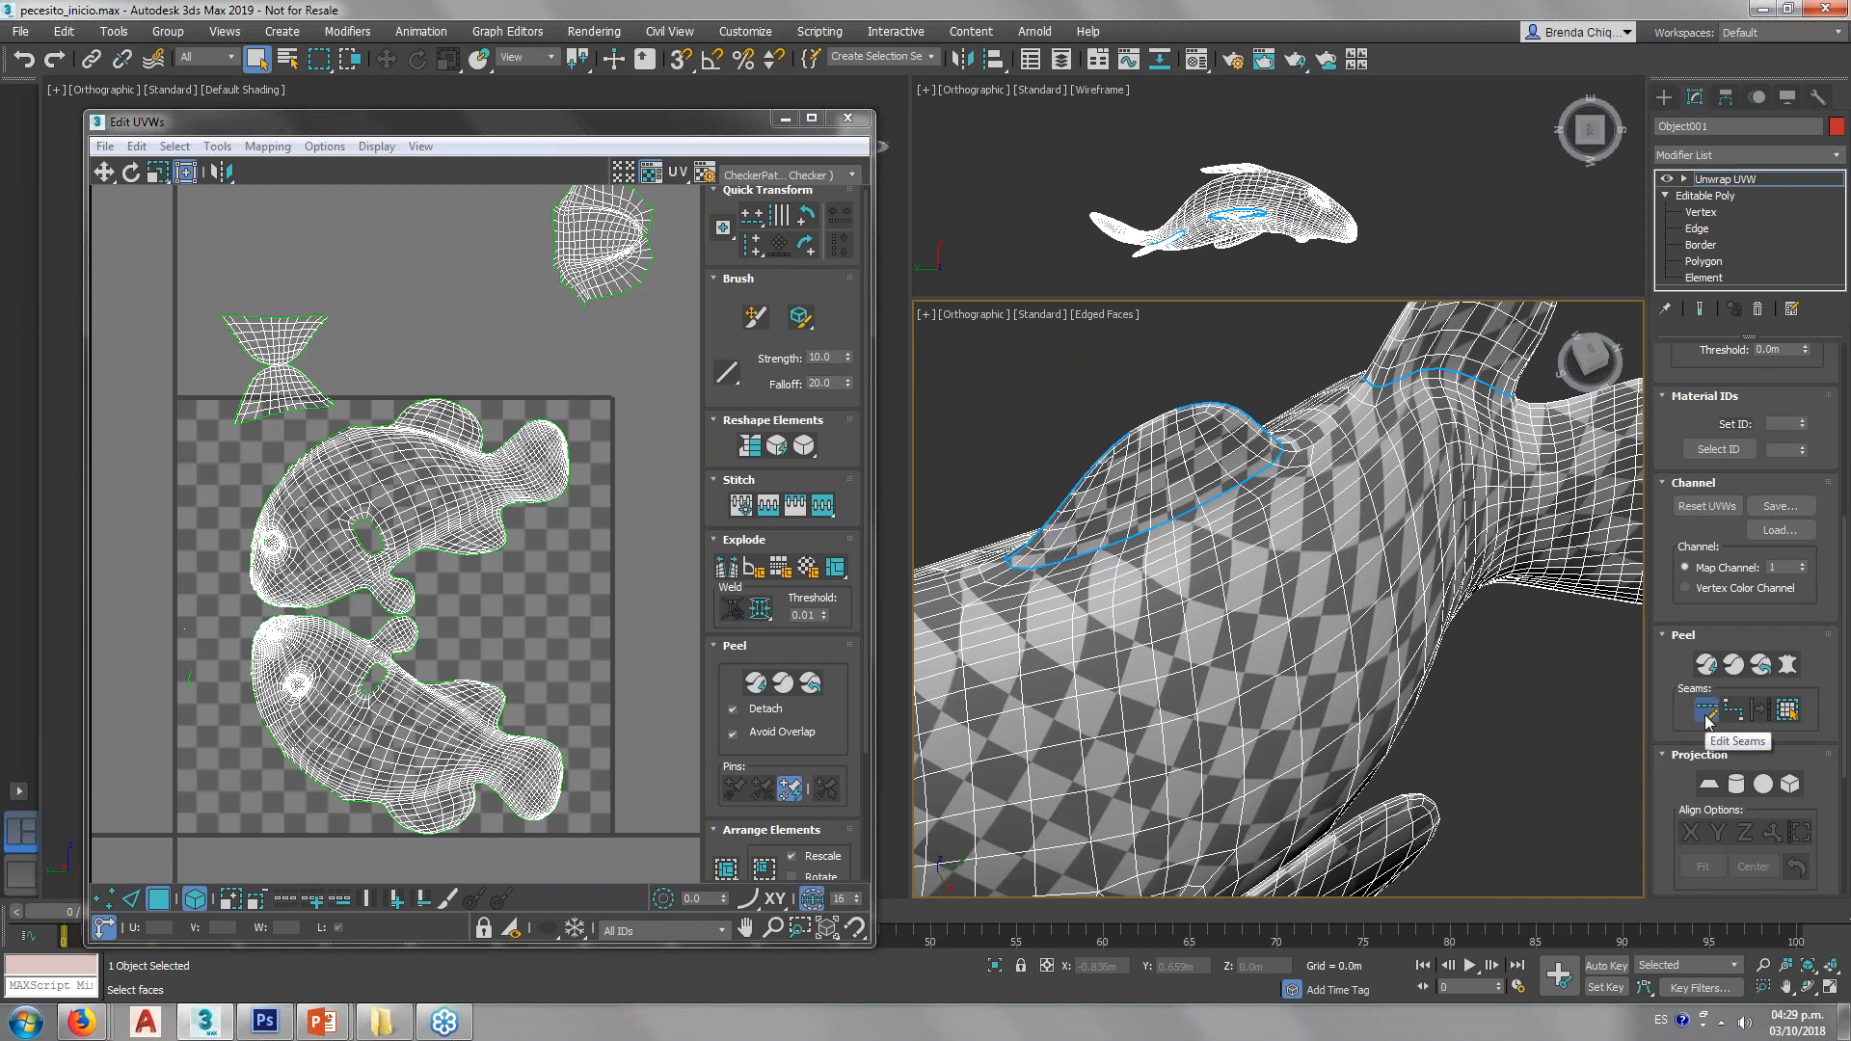
middle_click_drag(1349, 412, 1424, 523, "alt")
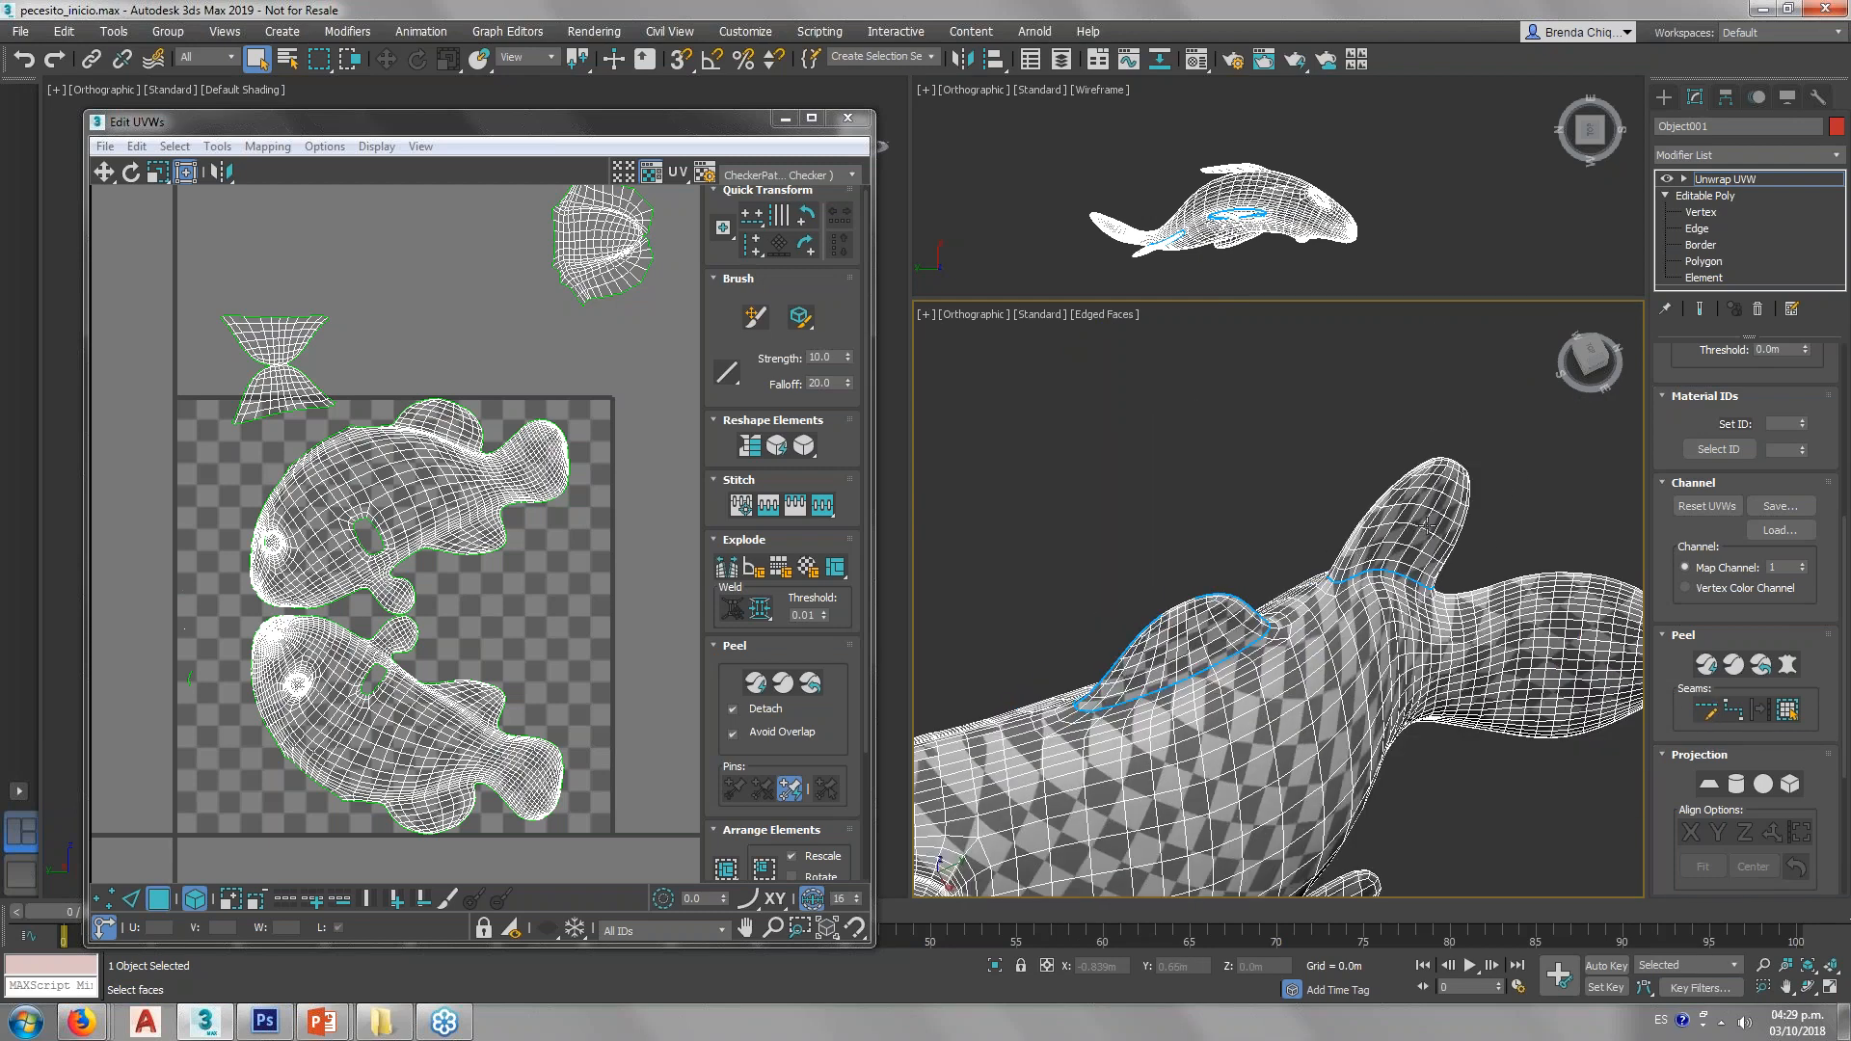
left_click(1426, 523)
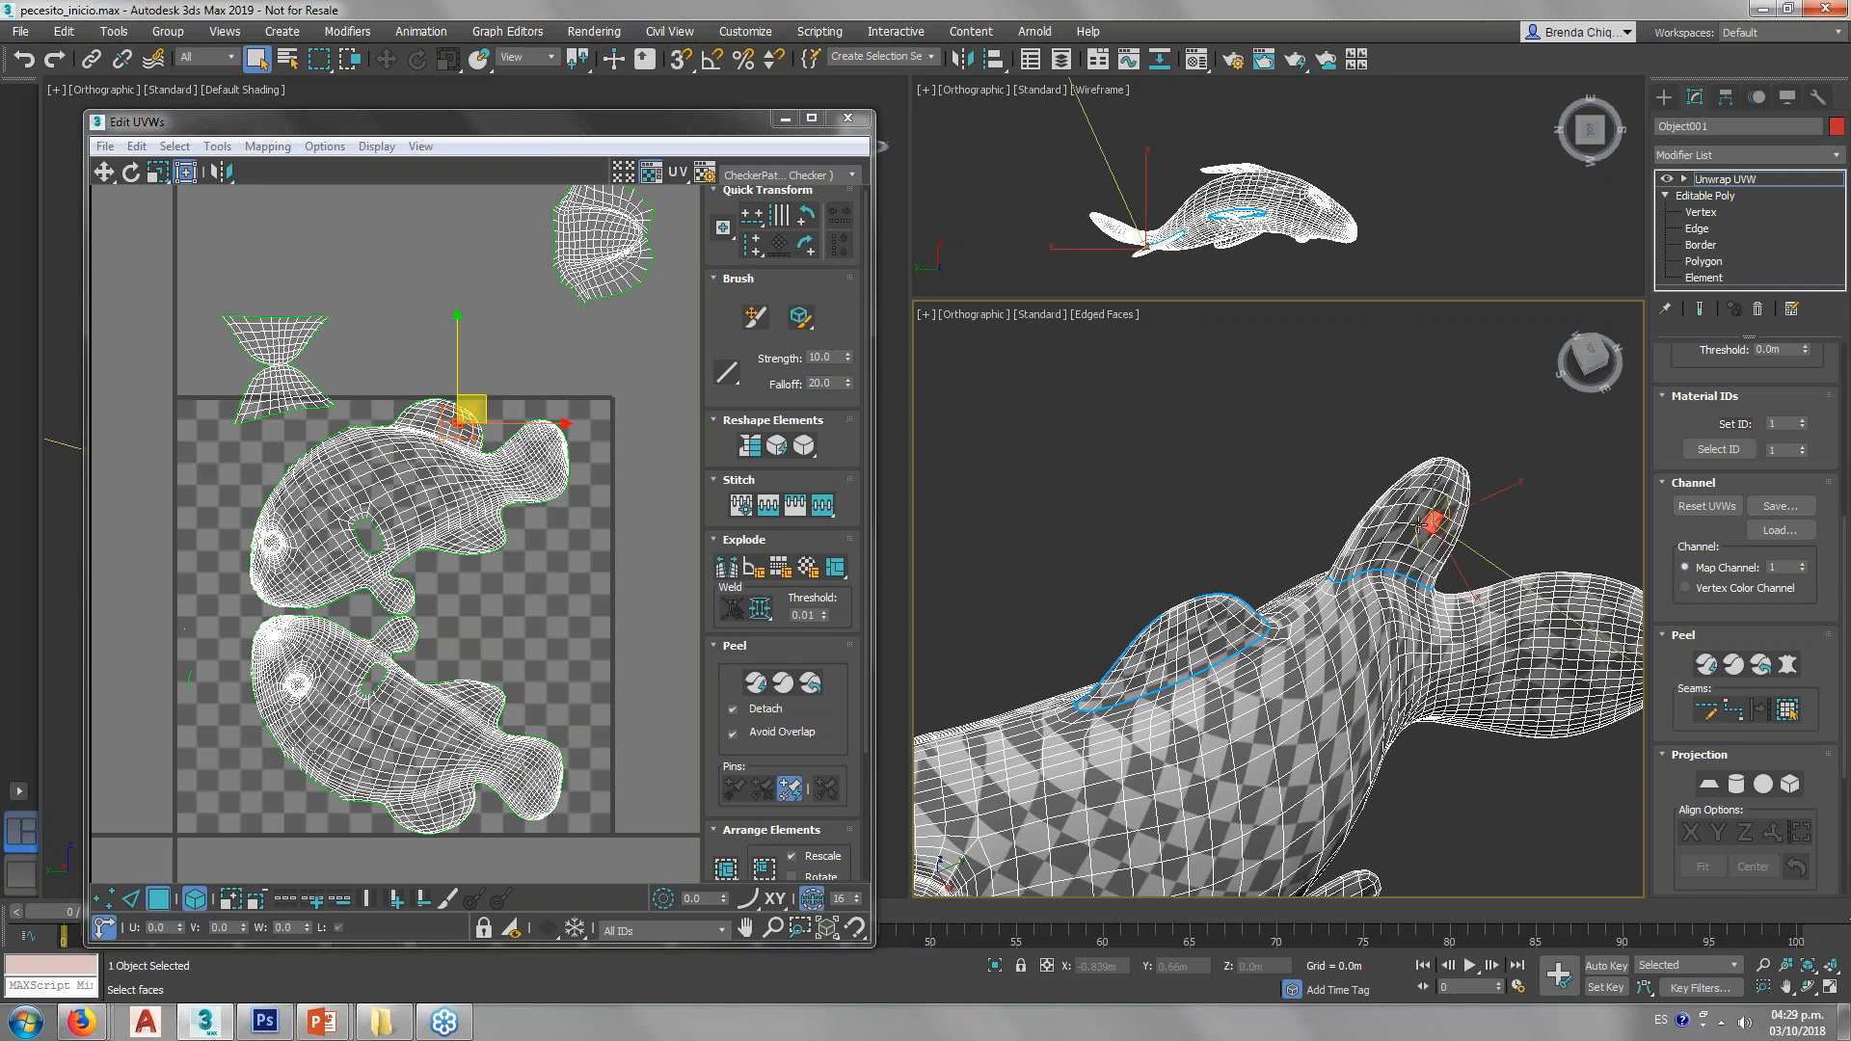
left_click(1786, 711)
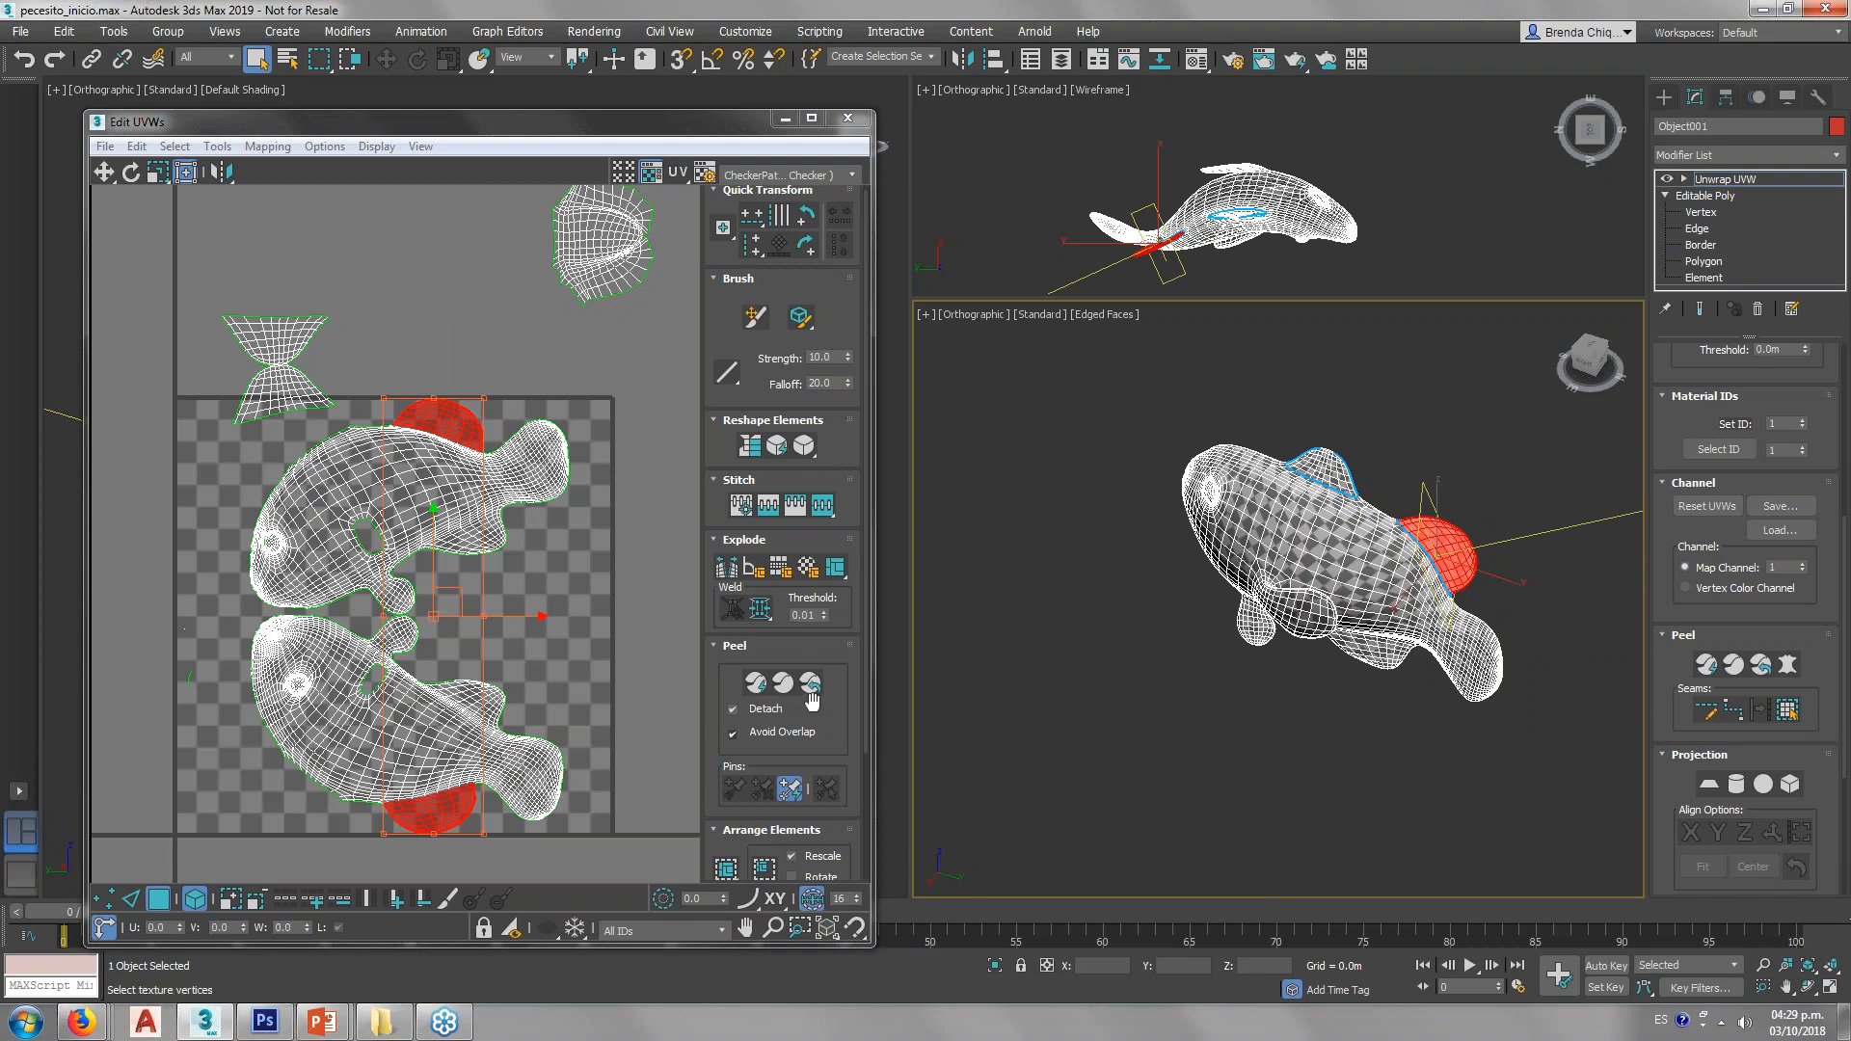
Step: Quick Peel the rear dorsal fin faces and move the resulting UV pieces outside the checker tile beside the fish bodies
left_click(753, 684)
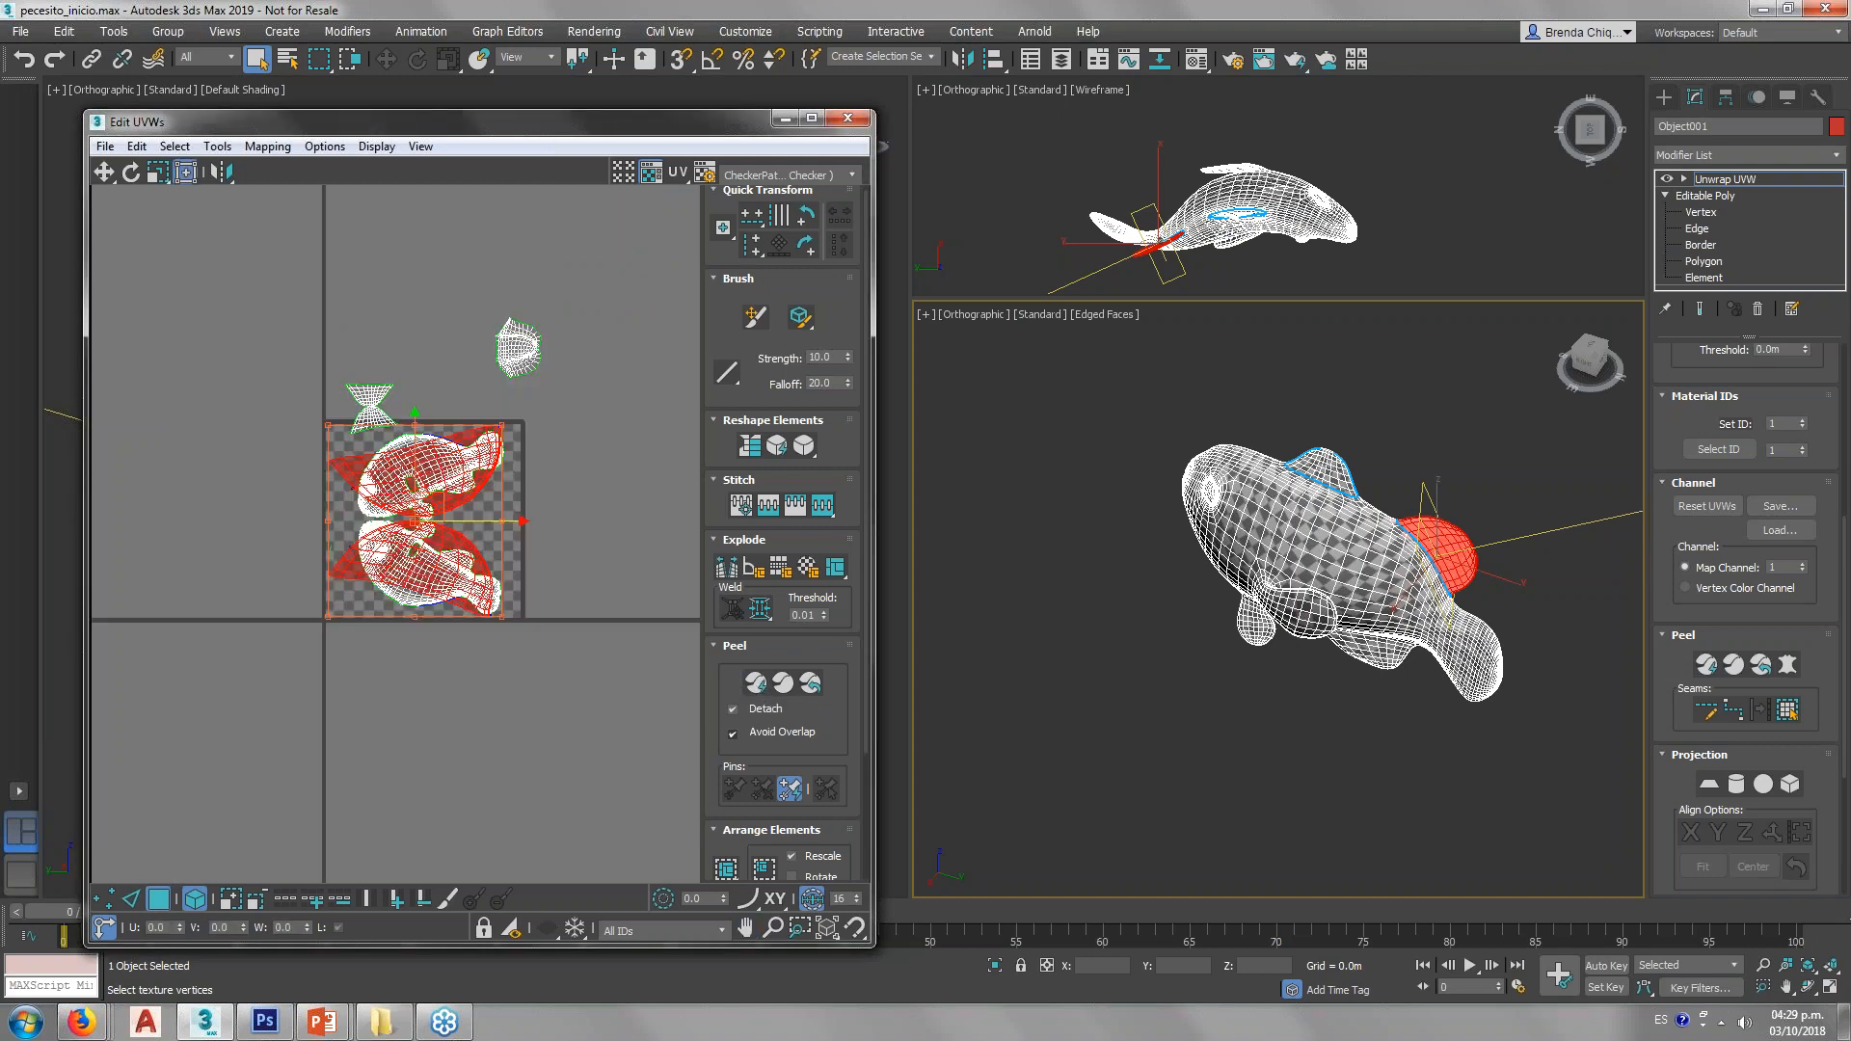
left_click(611, 528)
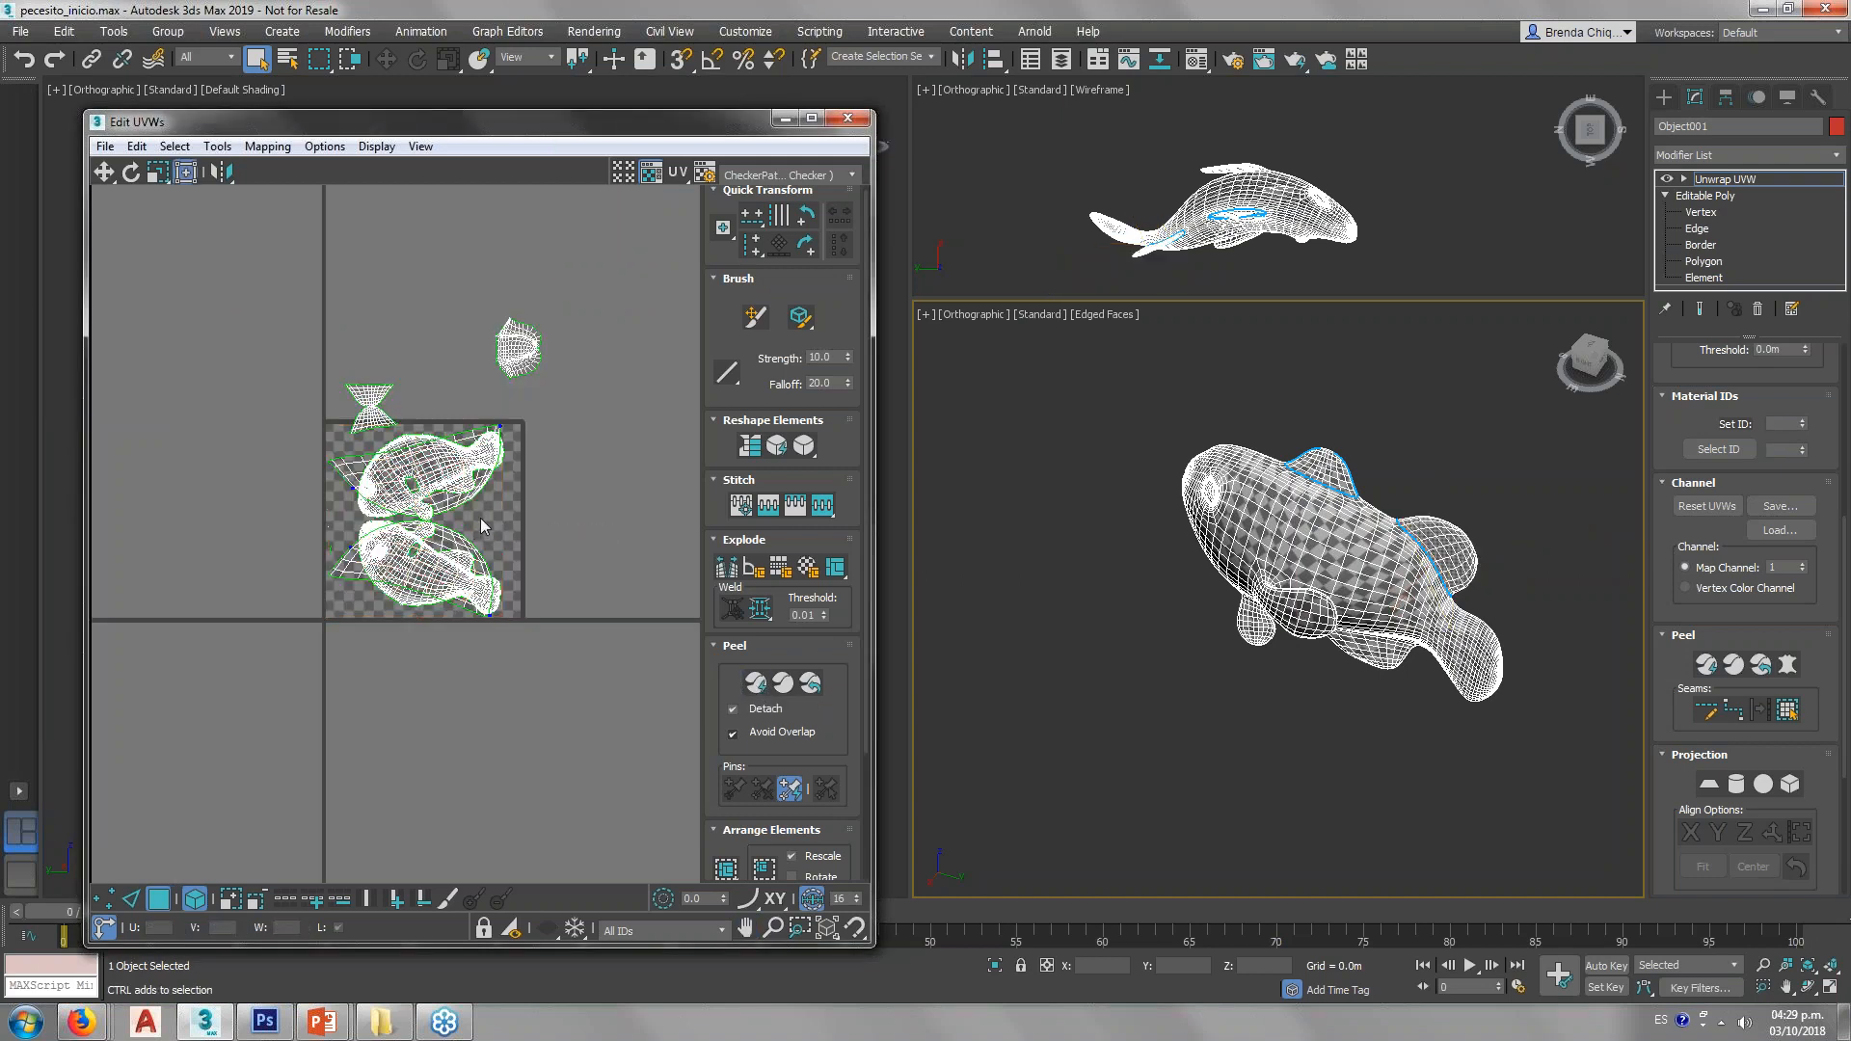
left_click(480, 517)
left_click_drag(516, 522, 699, 522)
Step: Try unfolding the rear dorsal fin with a Pelt Map simulation, commit it, and undo the result
left_click(1790, 672)
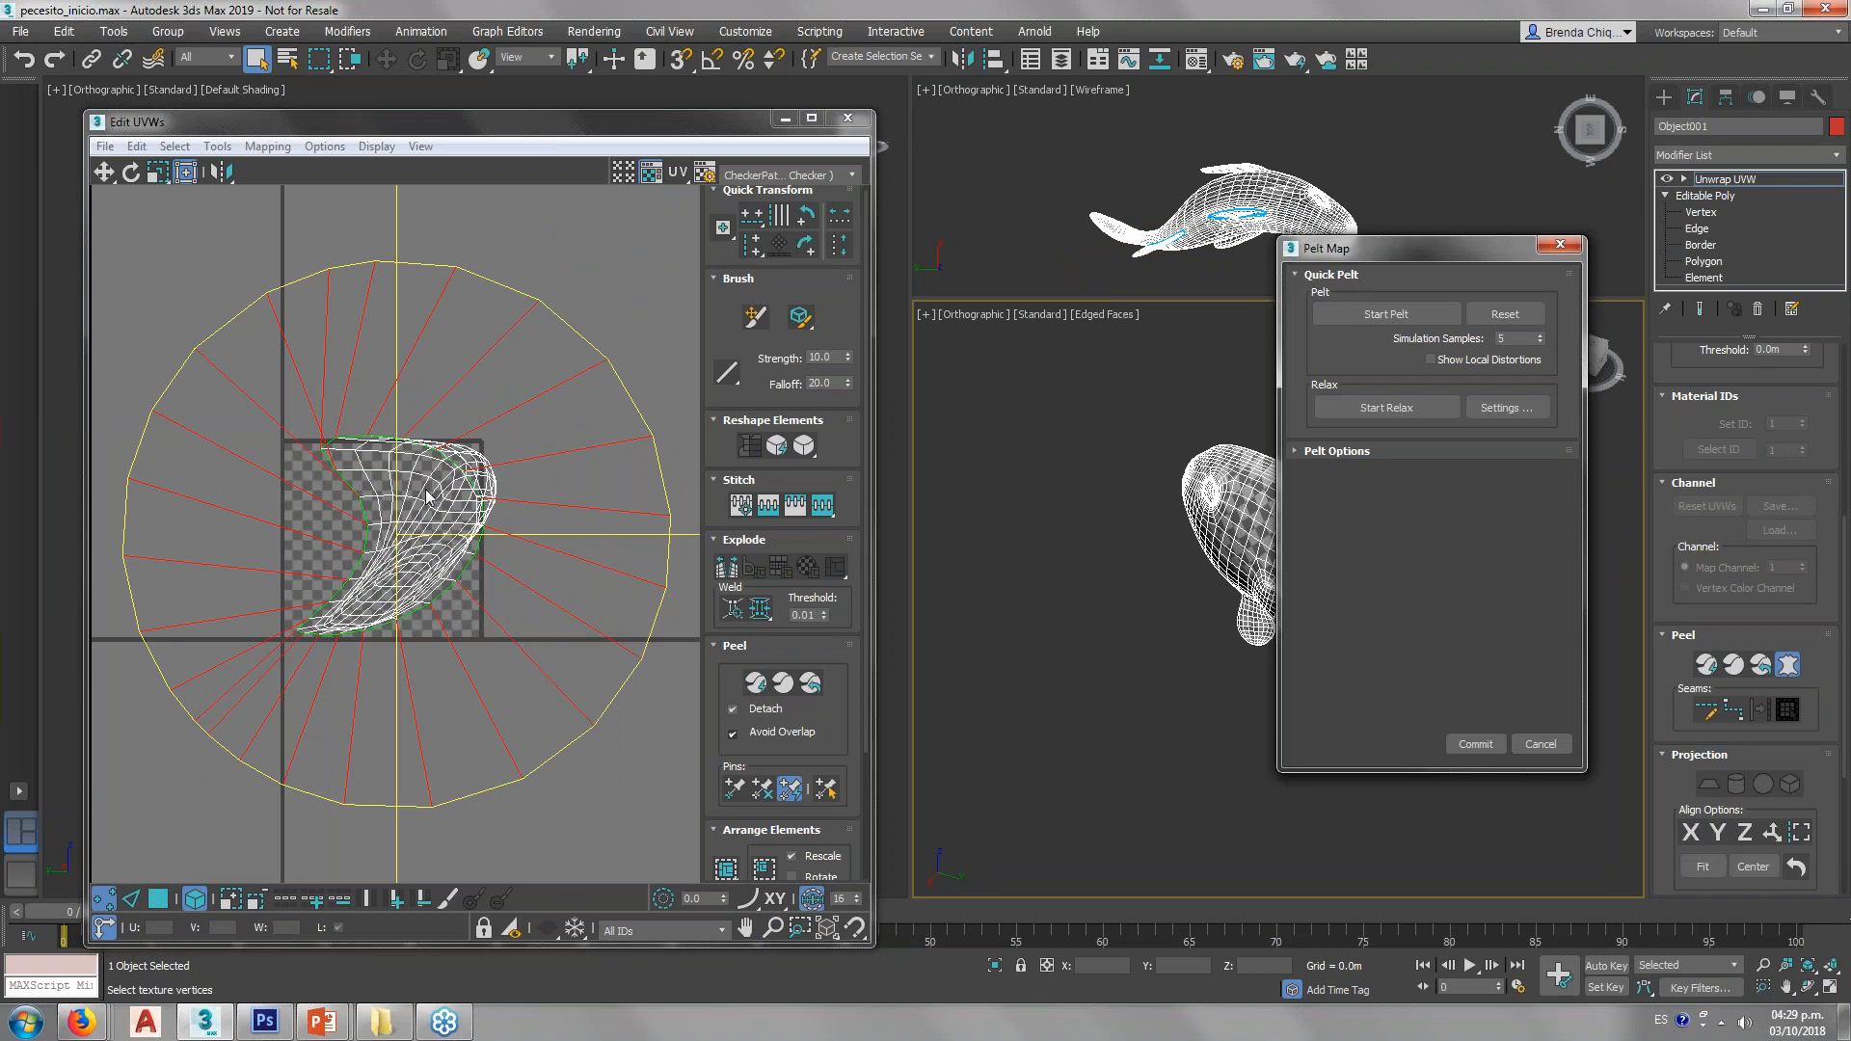
left_click(1363, 316)
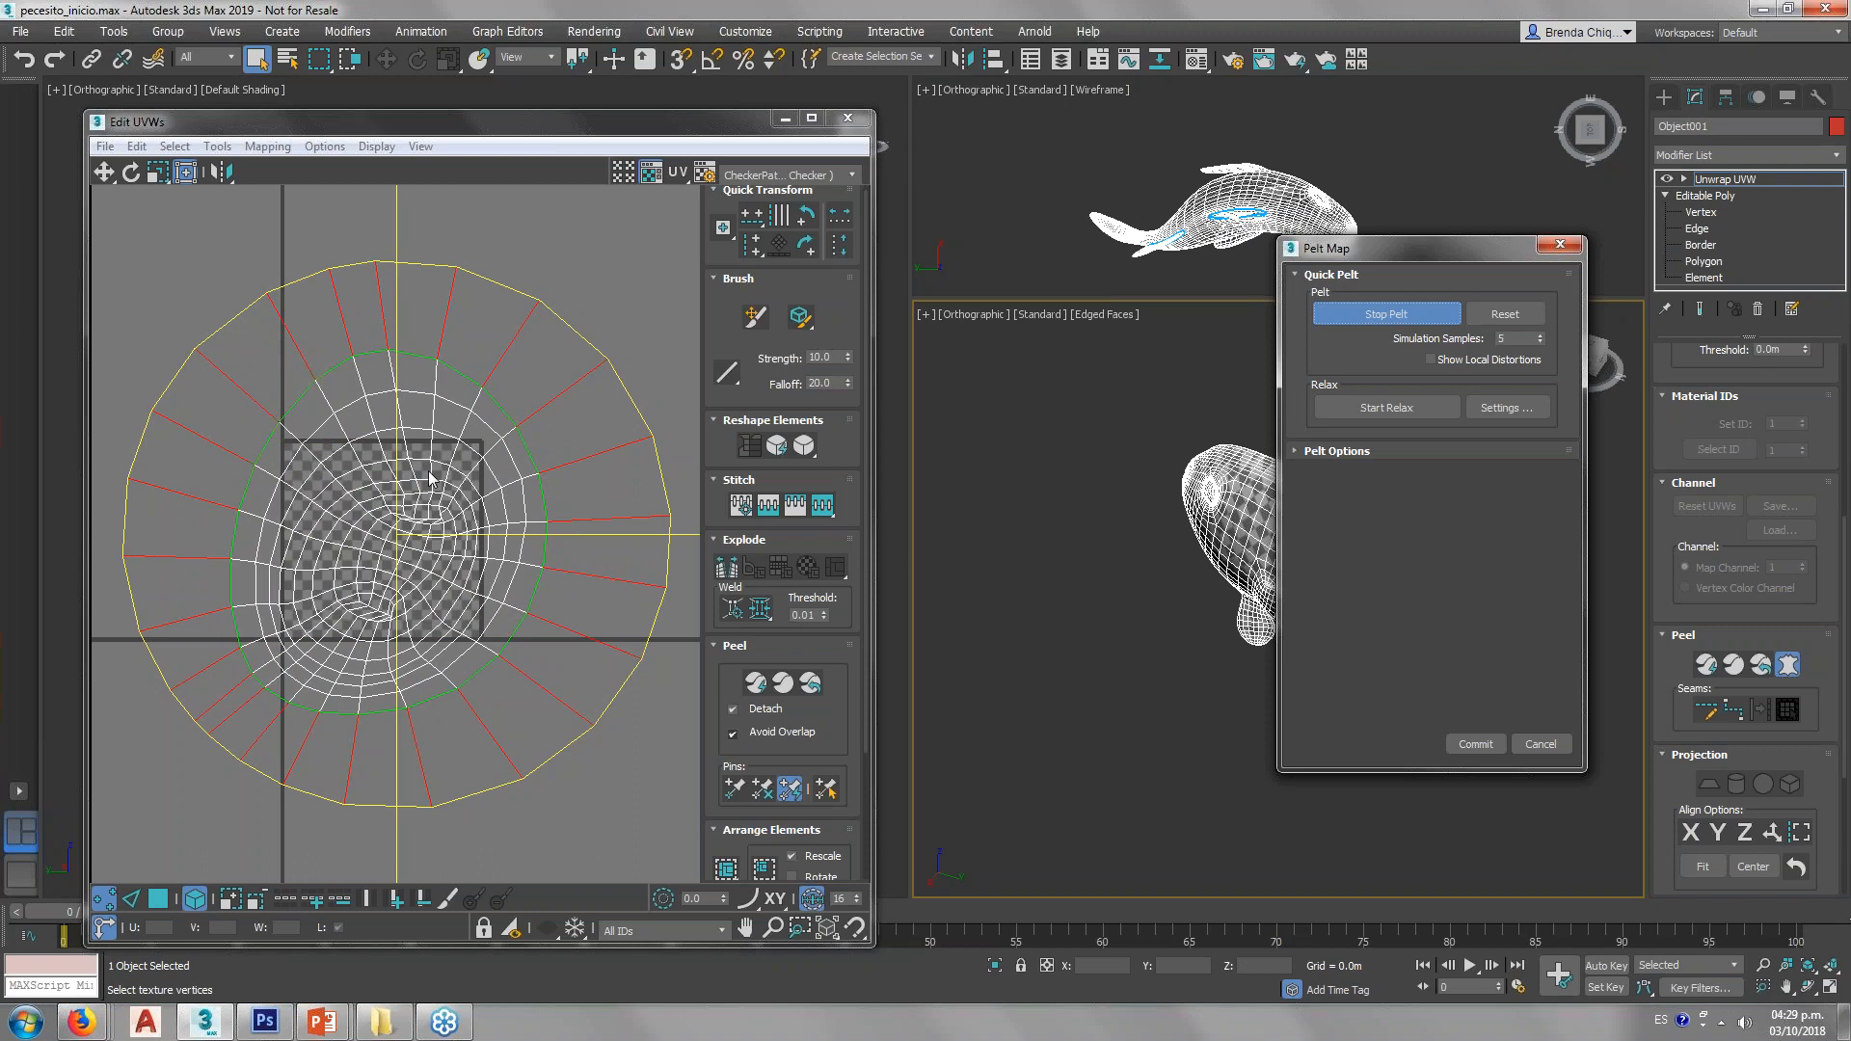
left_click(1465, 743)
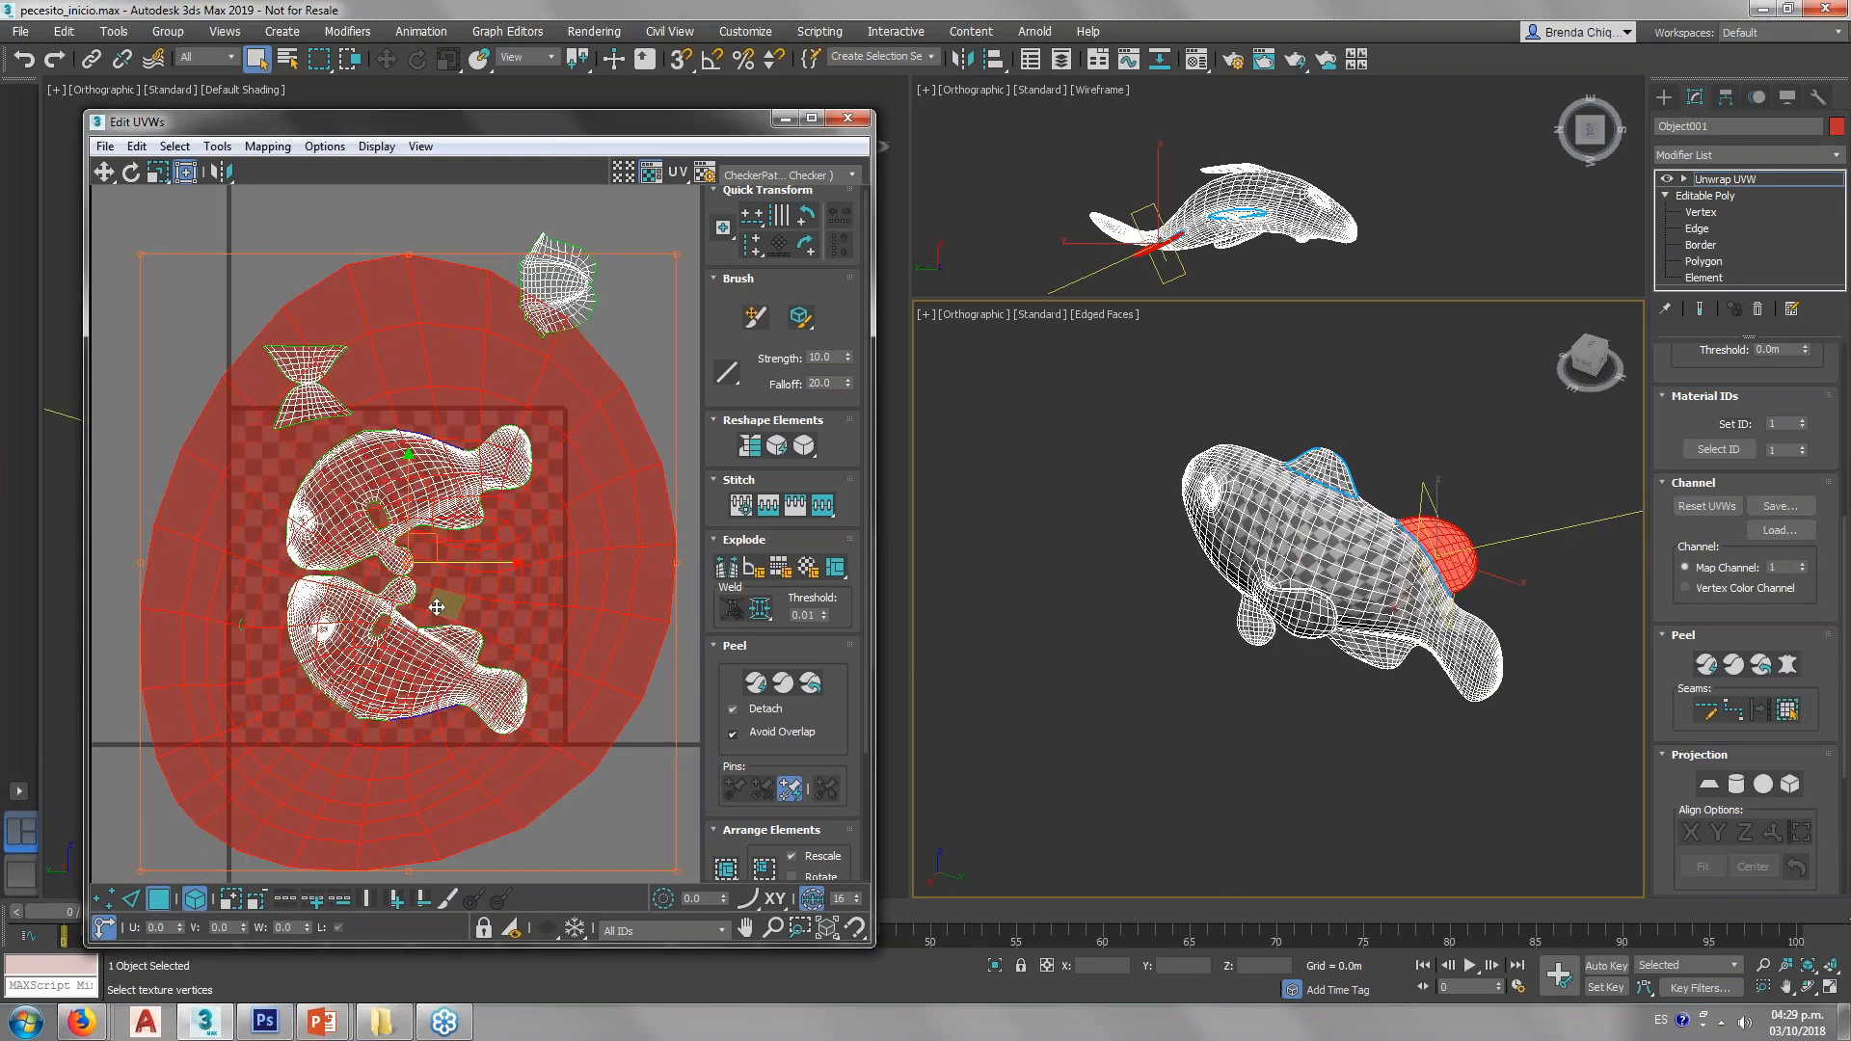
key("ctrl+z")
Step: Scale down the two rear dorsal fin pieces, place them in the gap between the fish bodies' tails, and deselect them
middle_click_drag(608, 590, 383, 587)
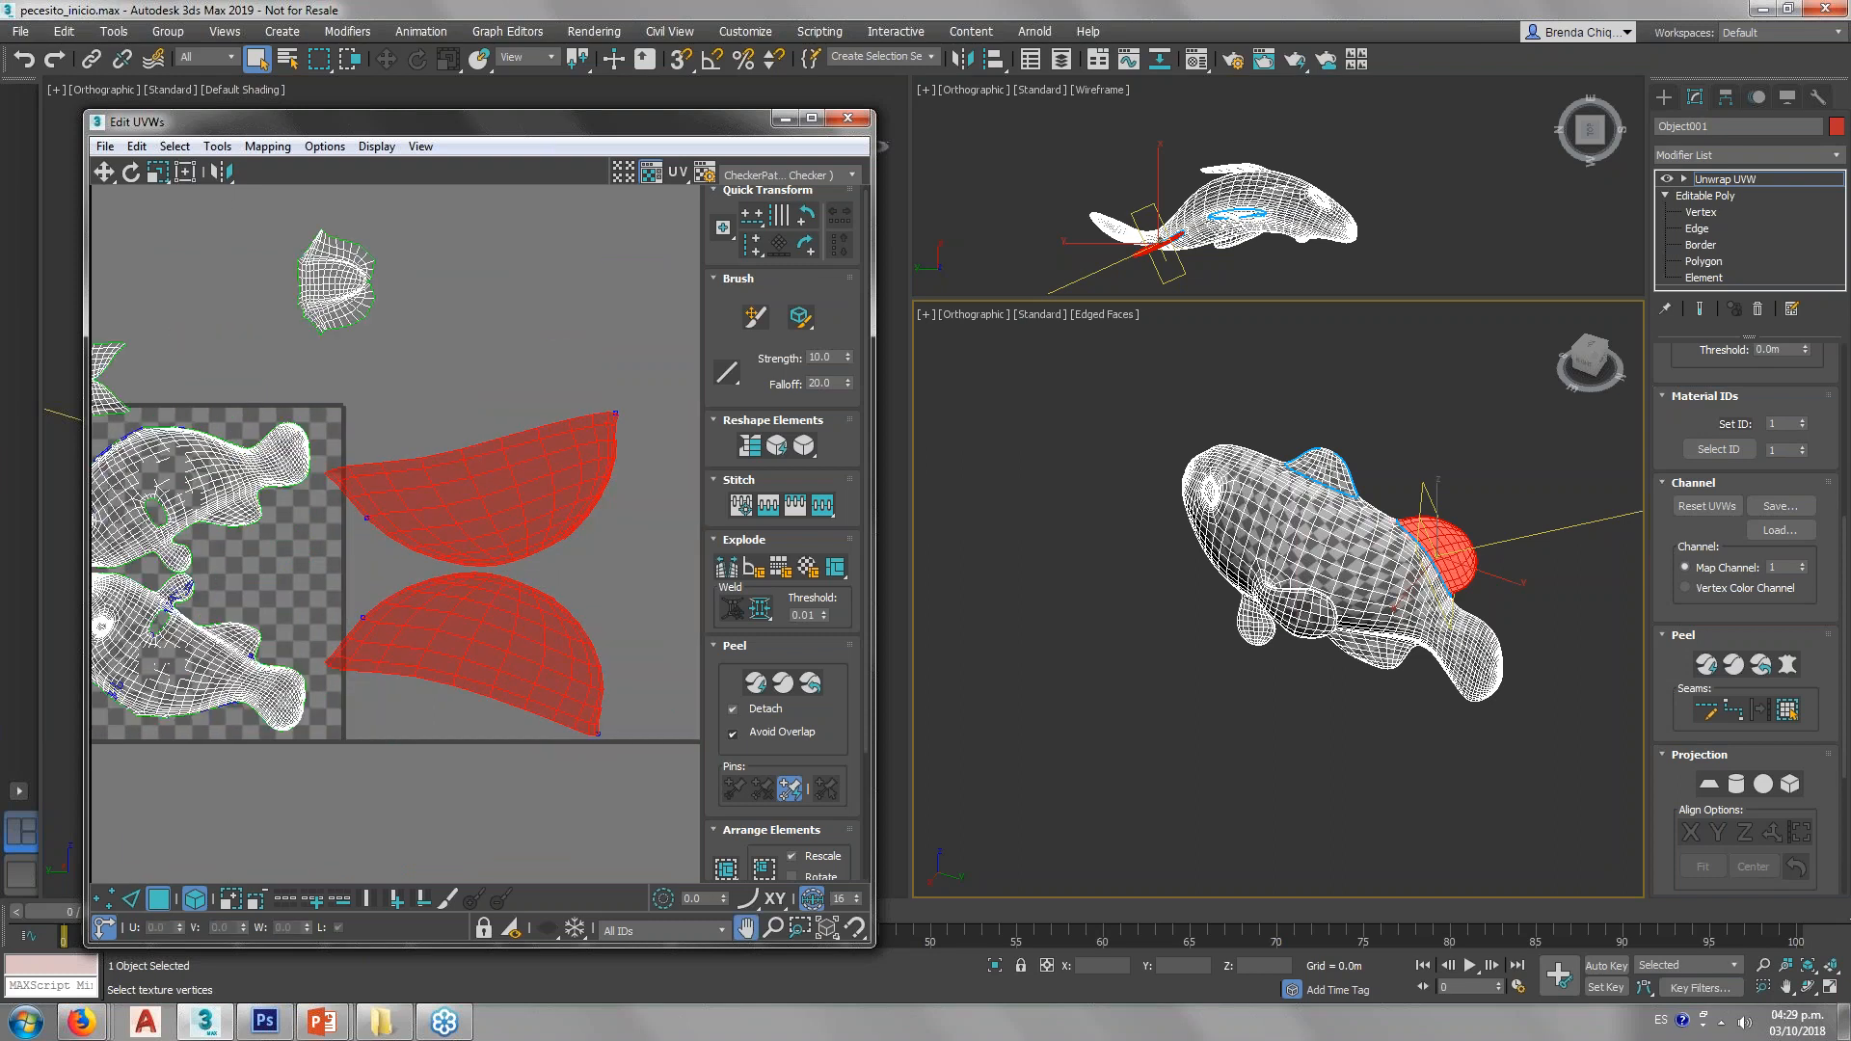
middle_click_drag(500, 618, 566, 615)
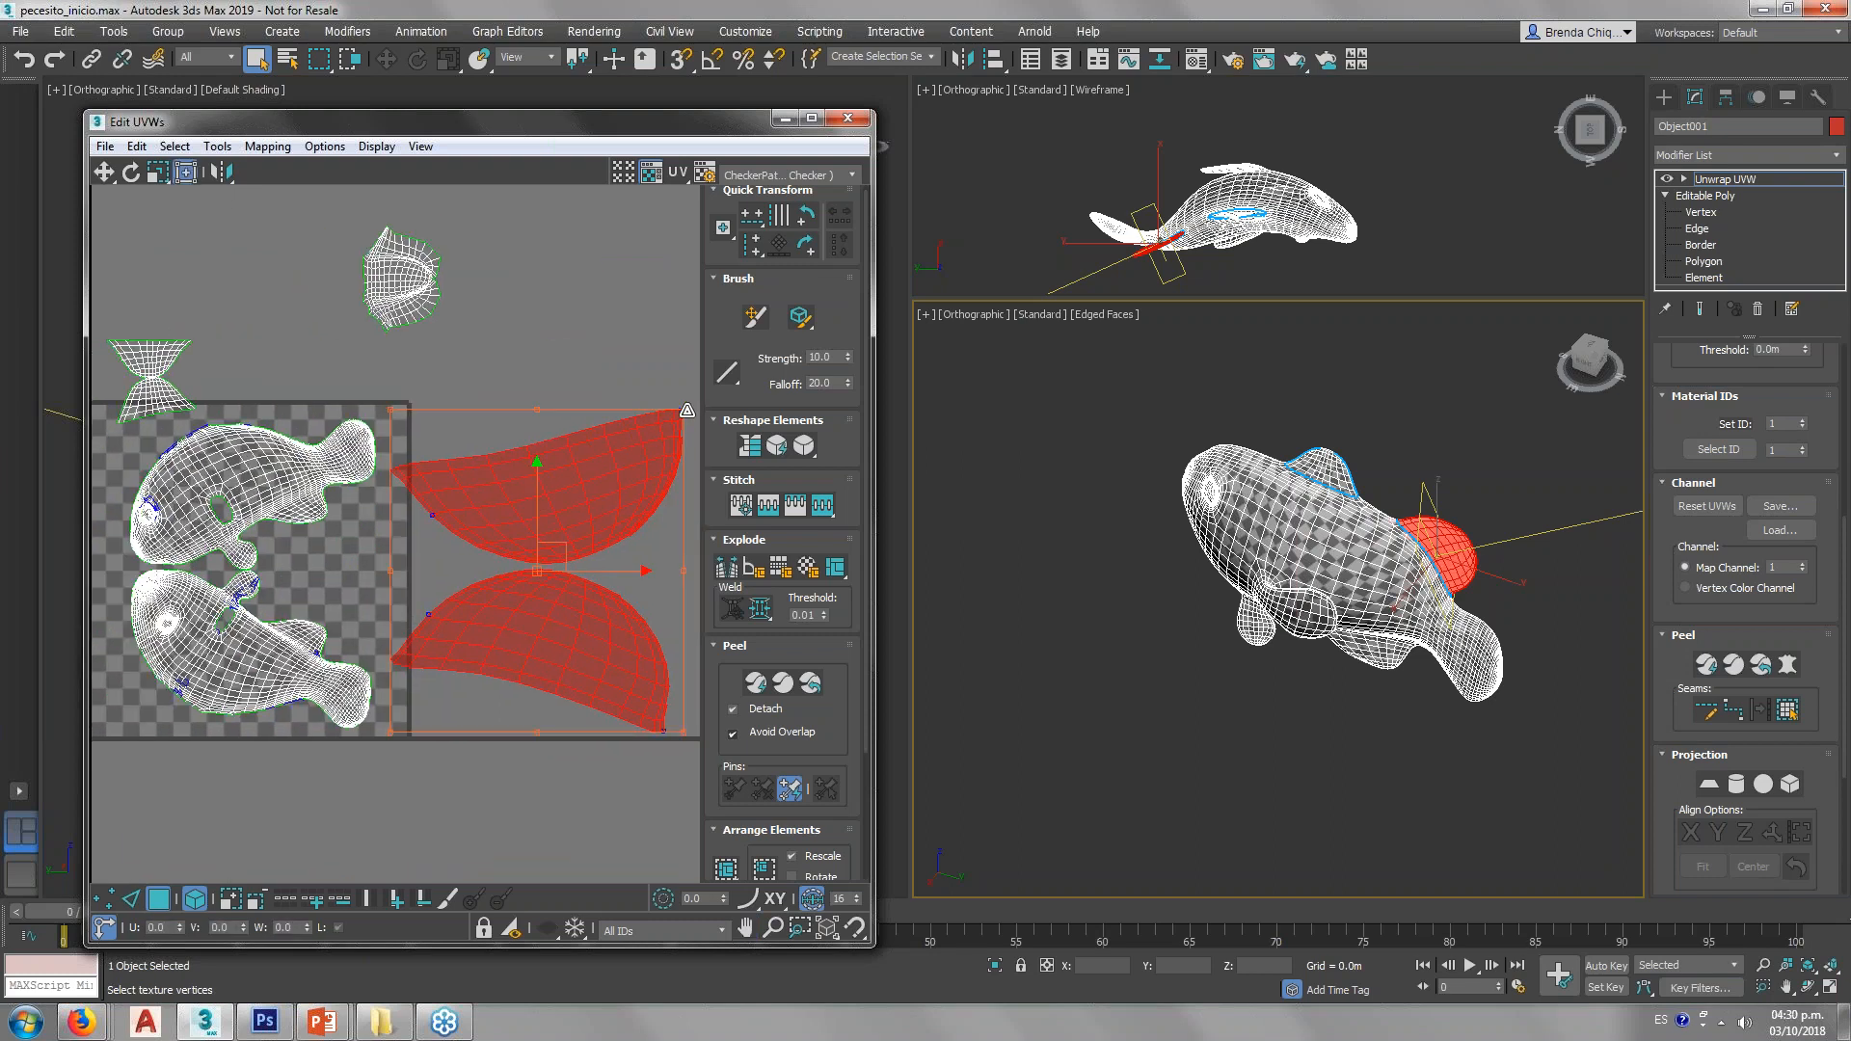
left_click_drag(682, 410, 329, 539)
scroll(130, 559, "up", 3)
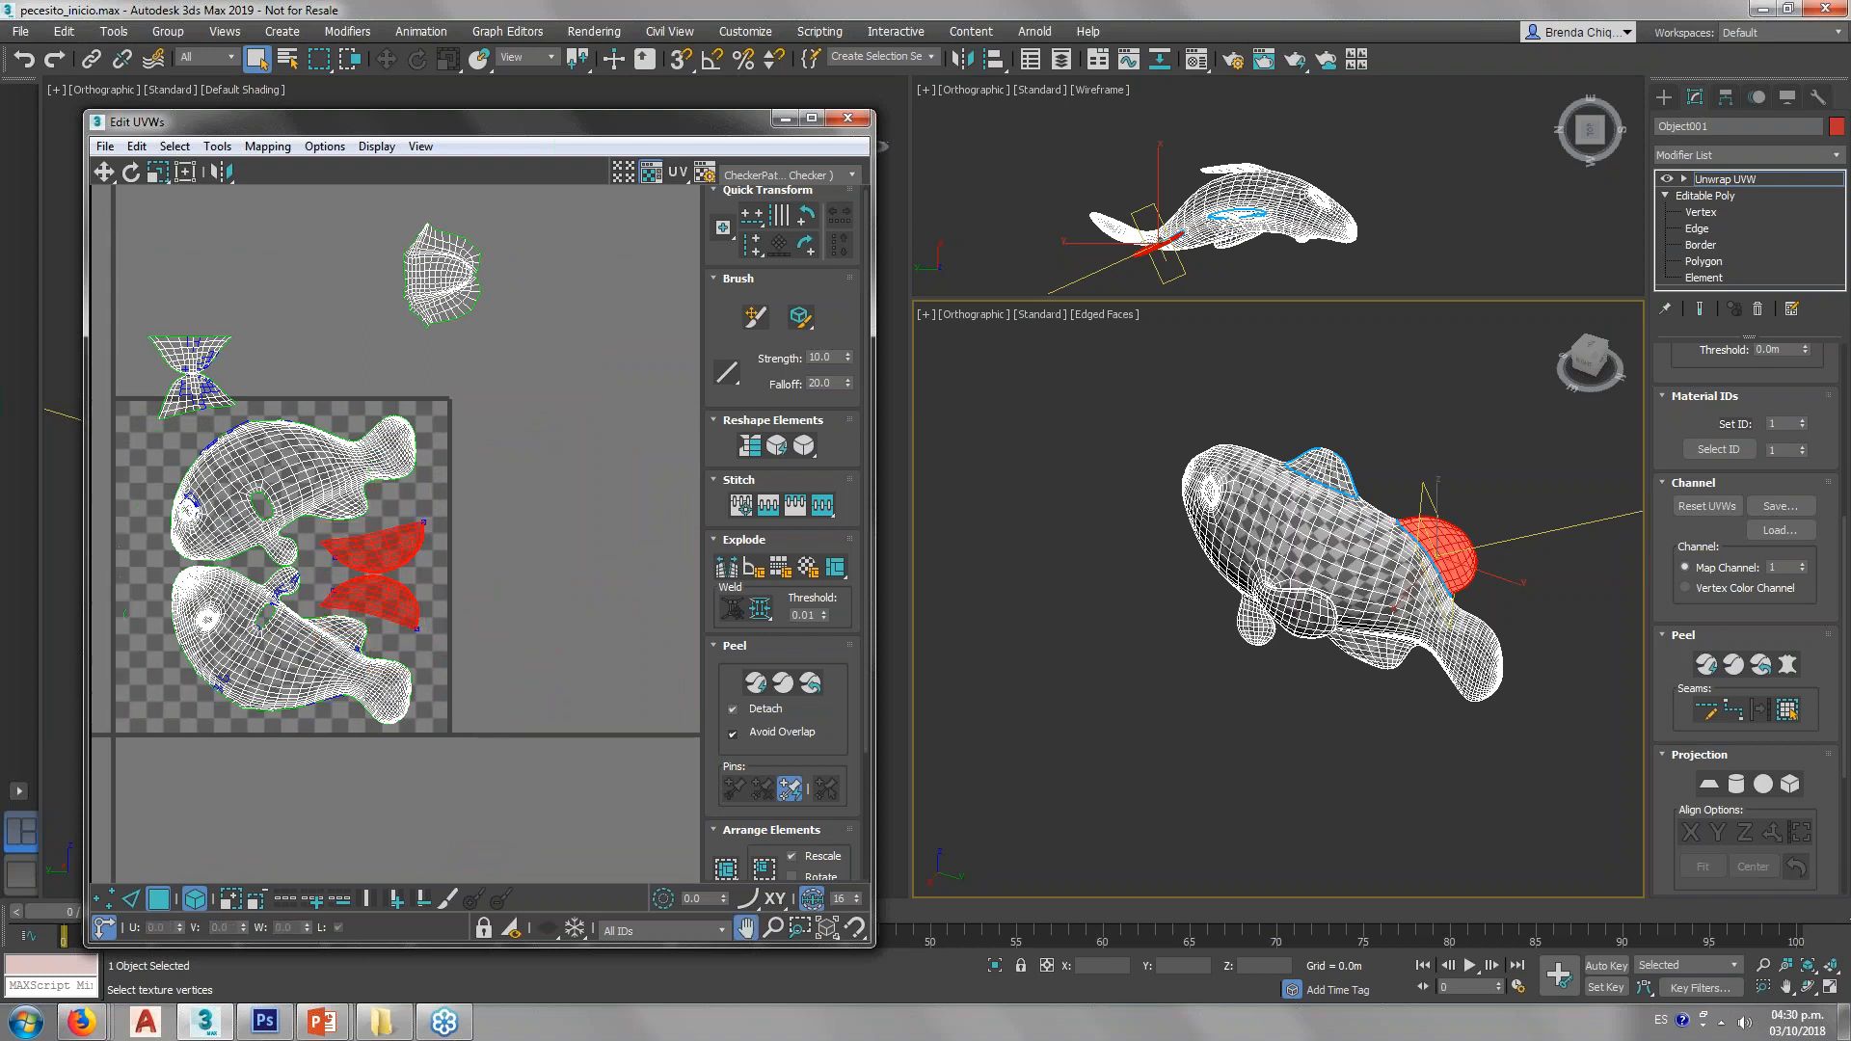
left_click_drag(560, 511, 464, 555)
left_click(639, 535)
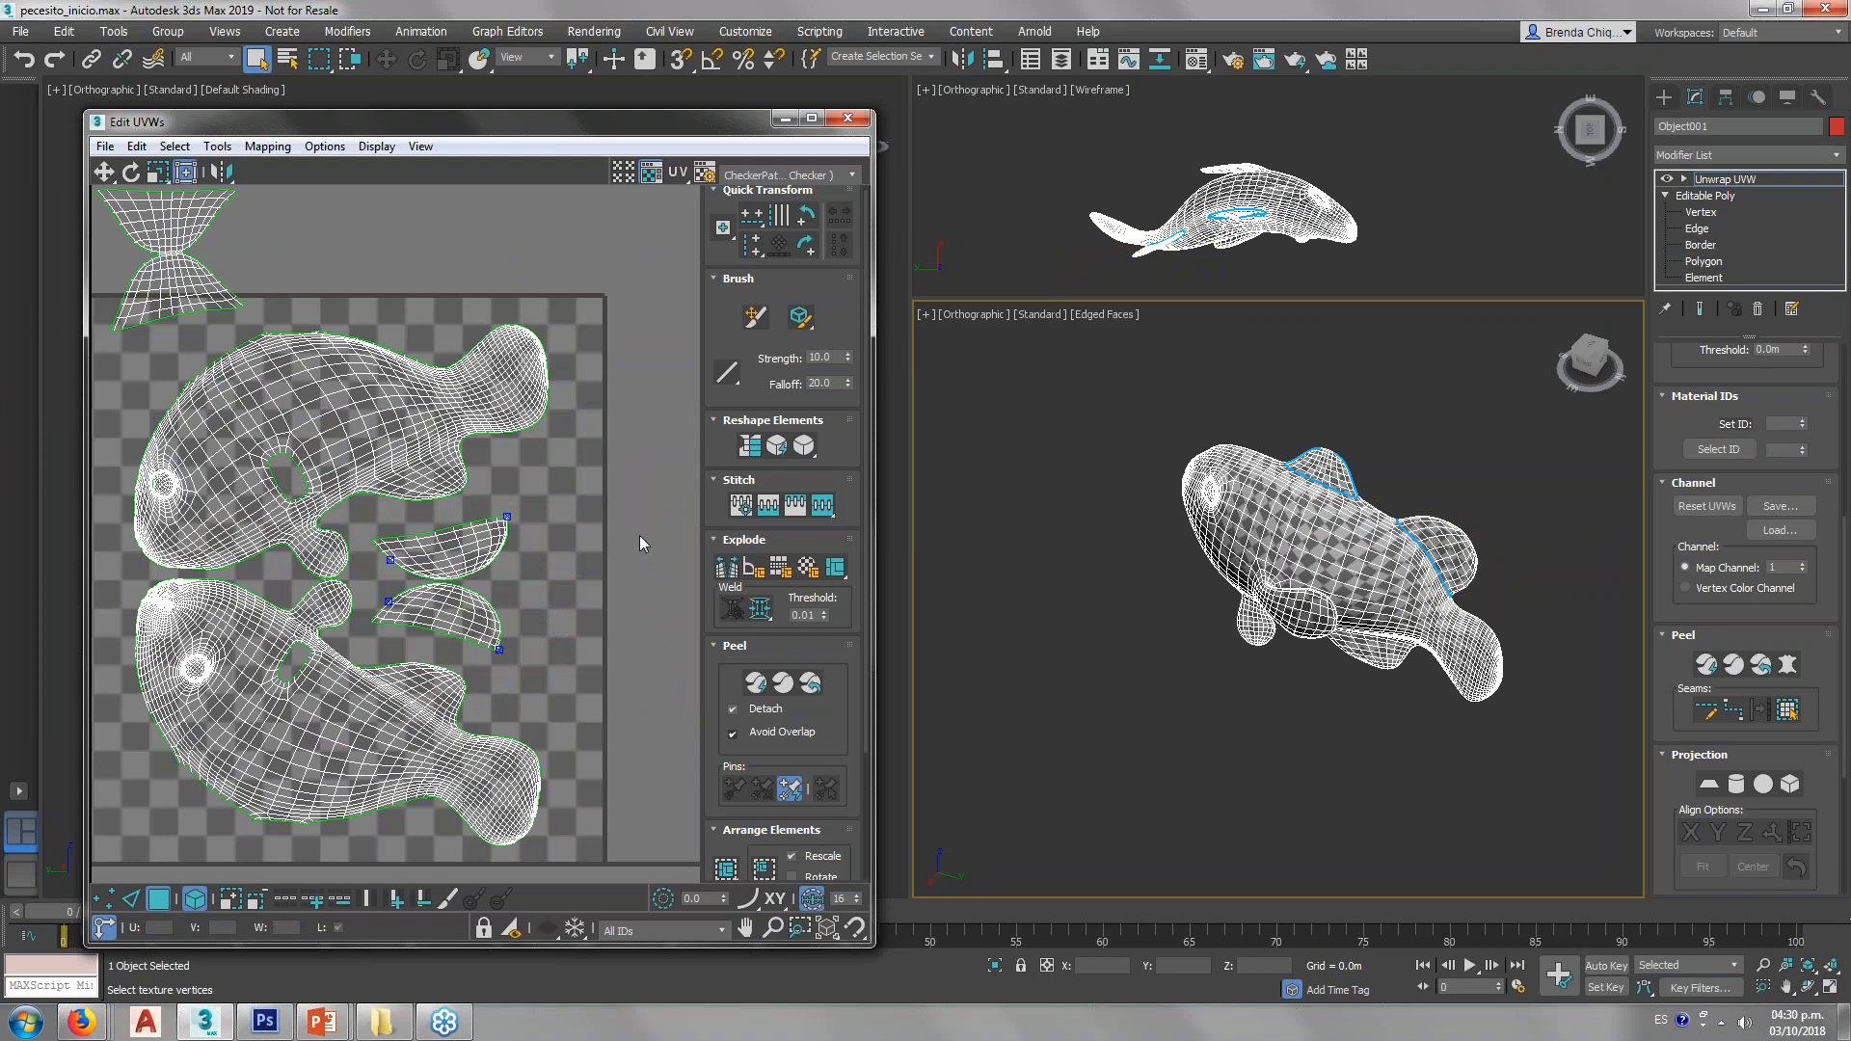
scroll(564, 567, "up", 5)
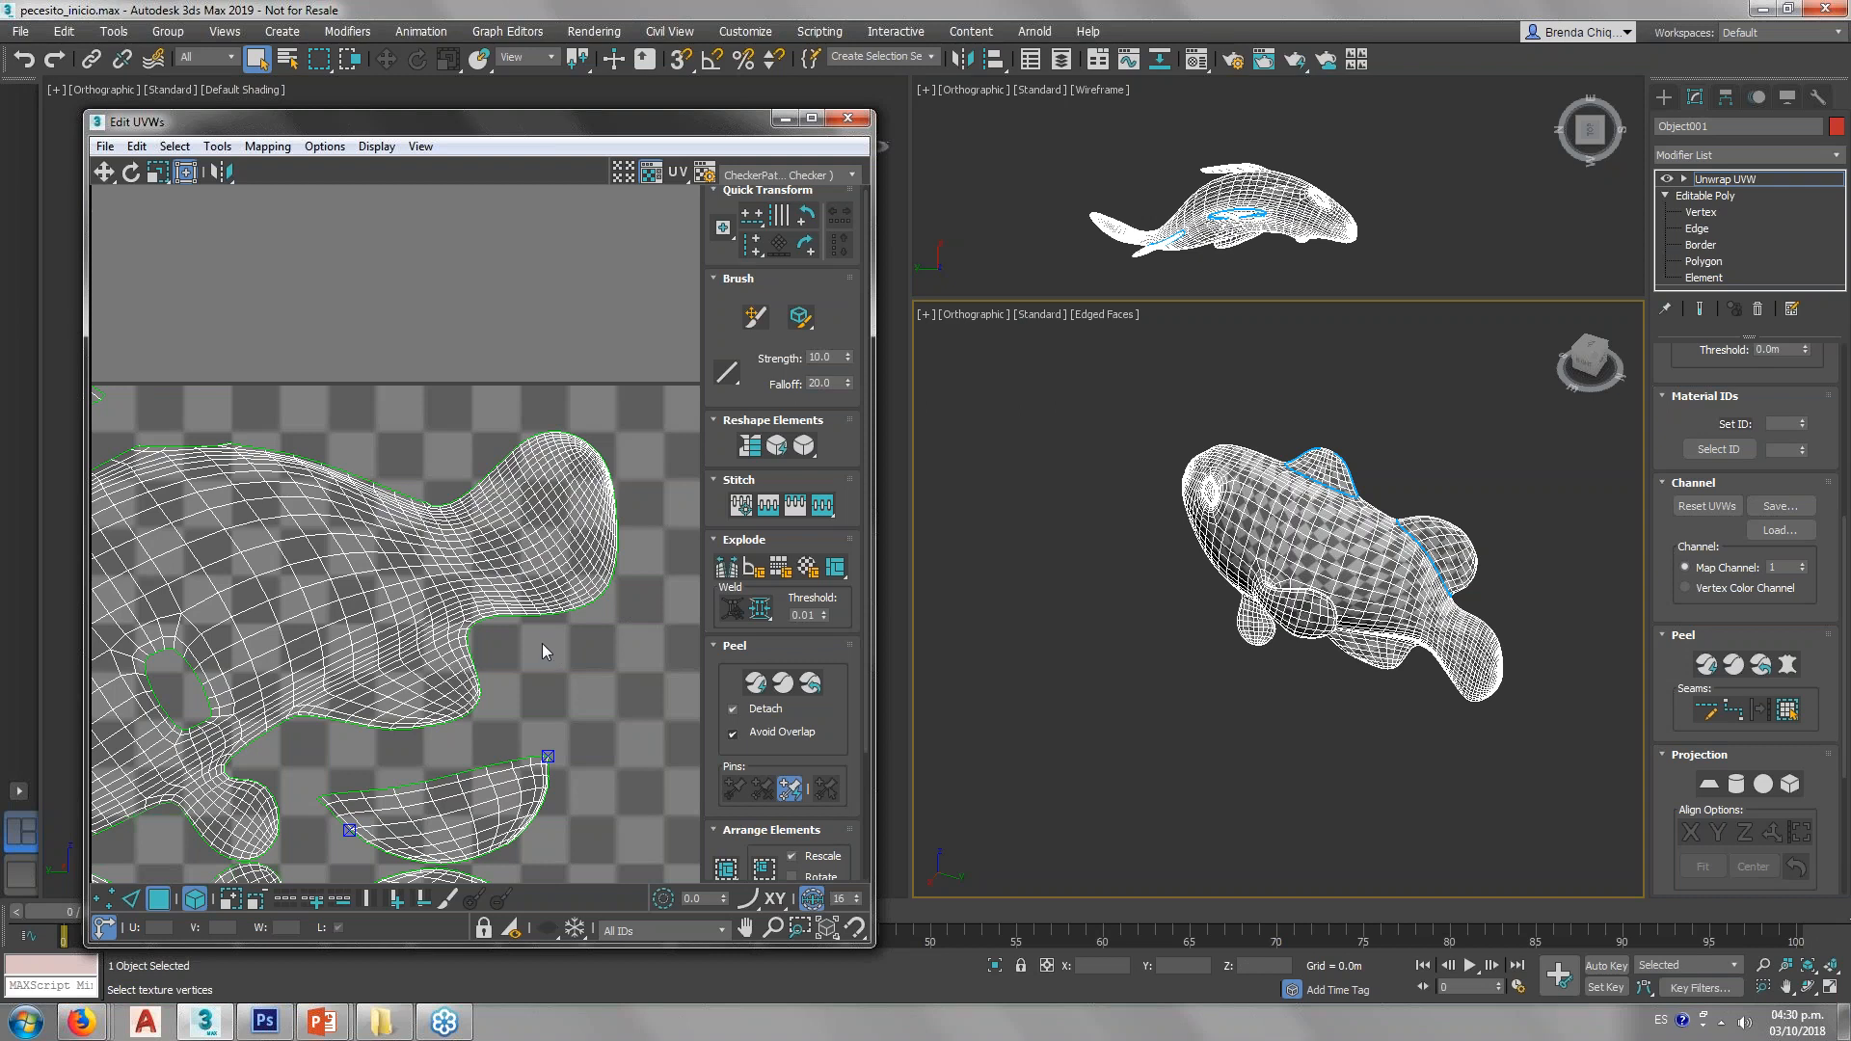
Step: Start a point-to-point seam at the tail base, just behind the end of the rear dorsal fin
left_click(1732, 708)
middle_click_drag(1513, 665, 1484, 646, "alt")
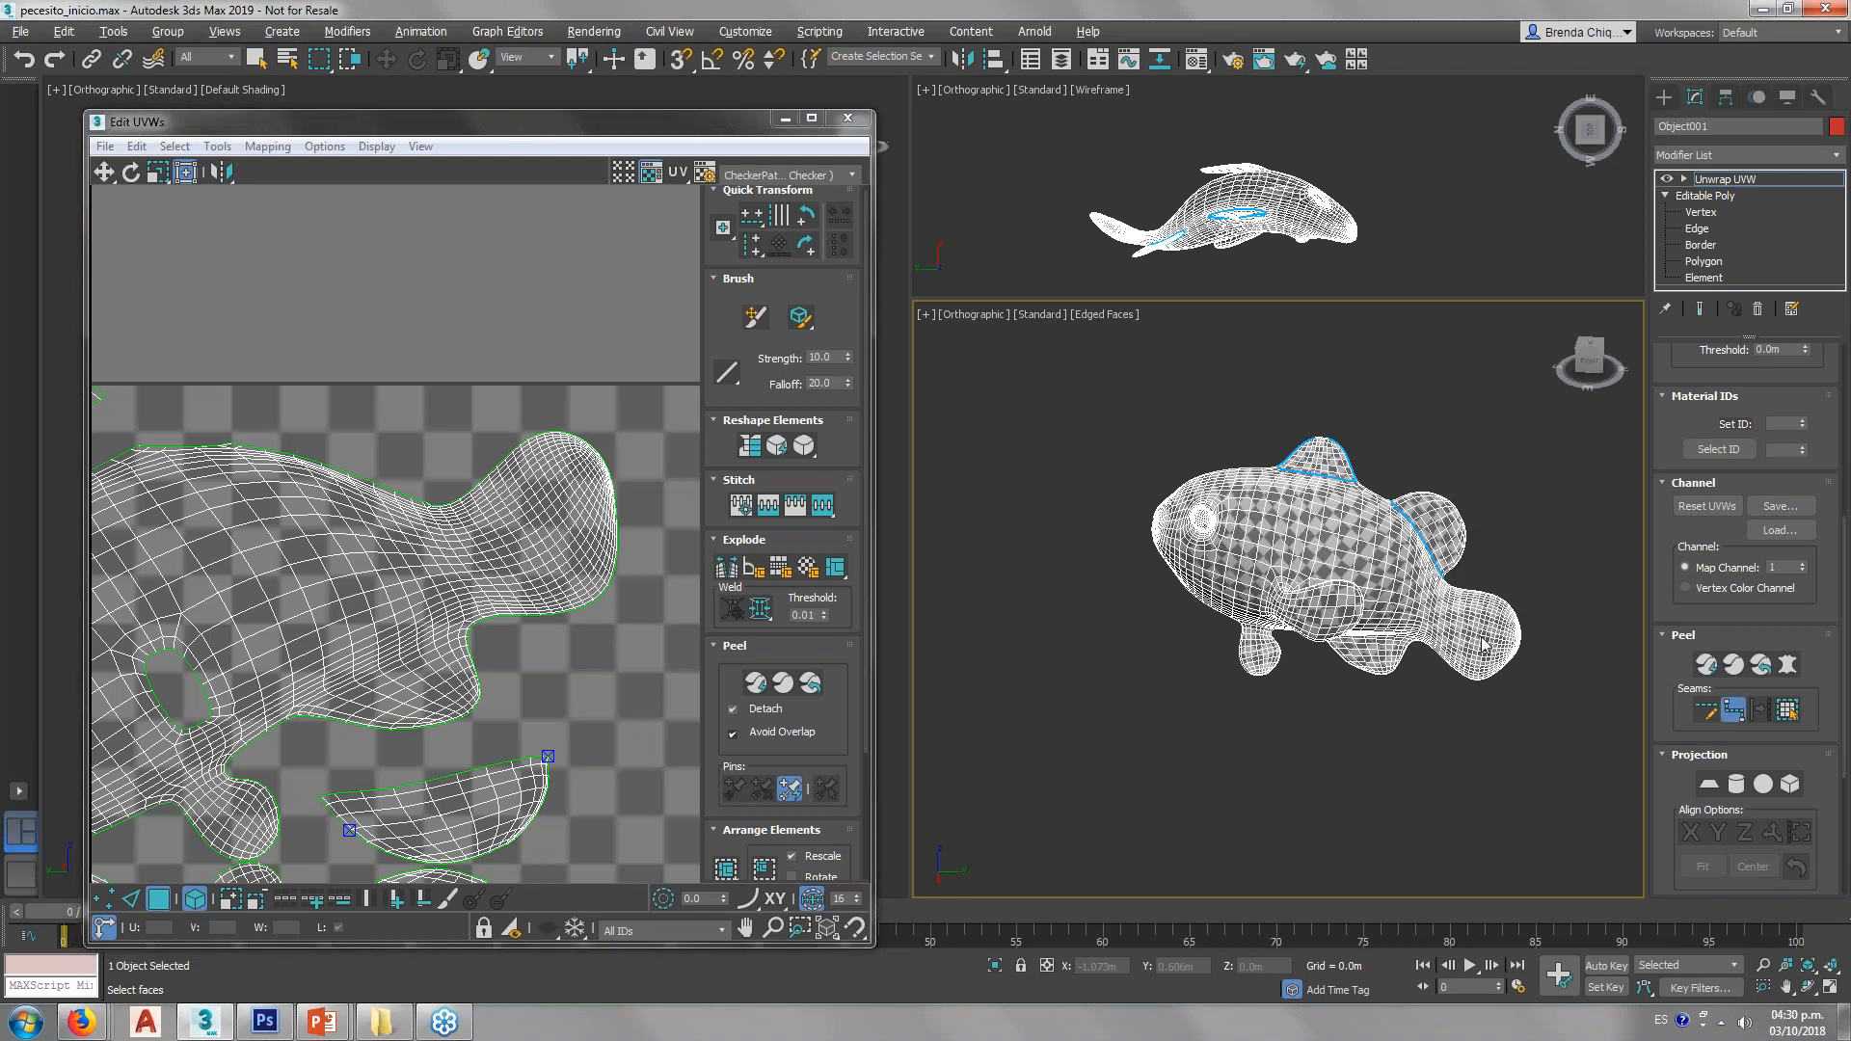
scroll(1451, 583, "up", 10)
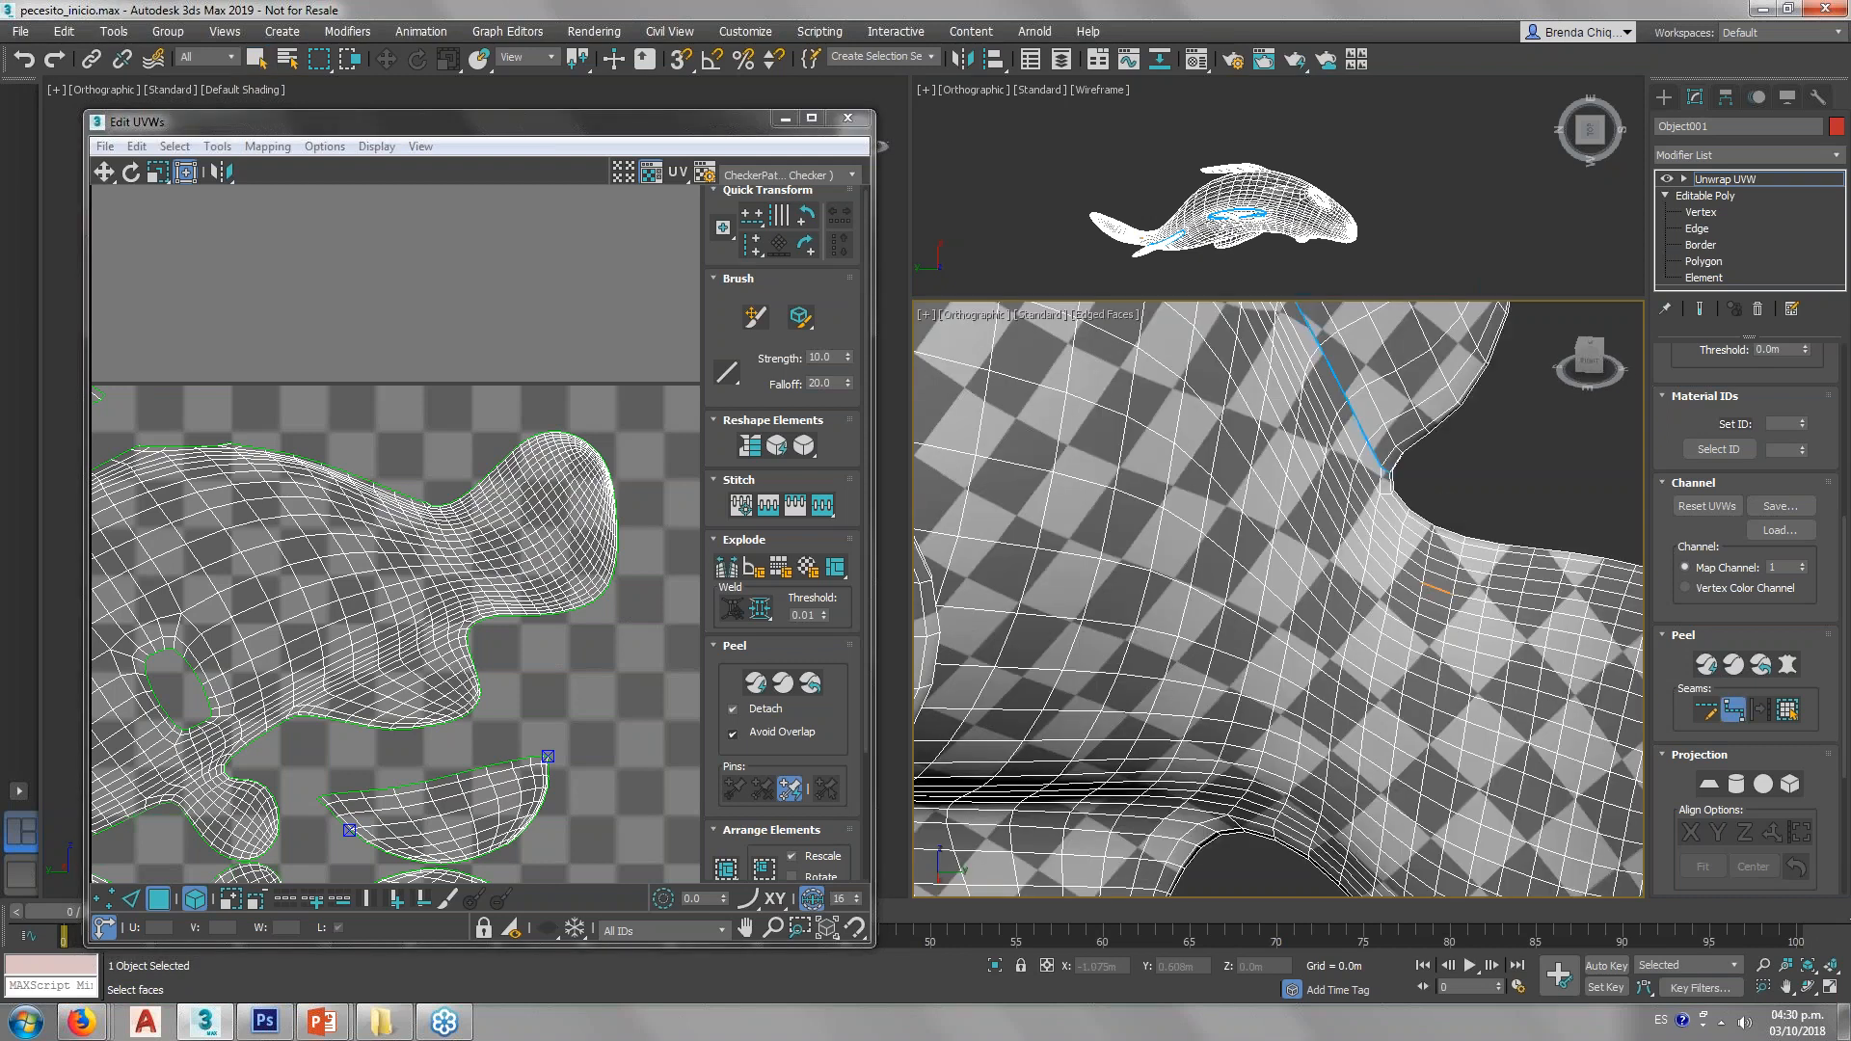
middle_click_drag(1359, 771, 1359, 660)
left_click(1350, 752)
middle_click_drag(1342, 795, 1383, 628, "alt")
scroll(1380, 662, "down", 5)
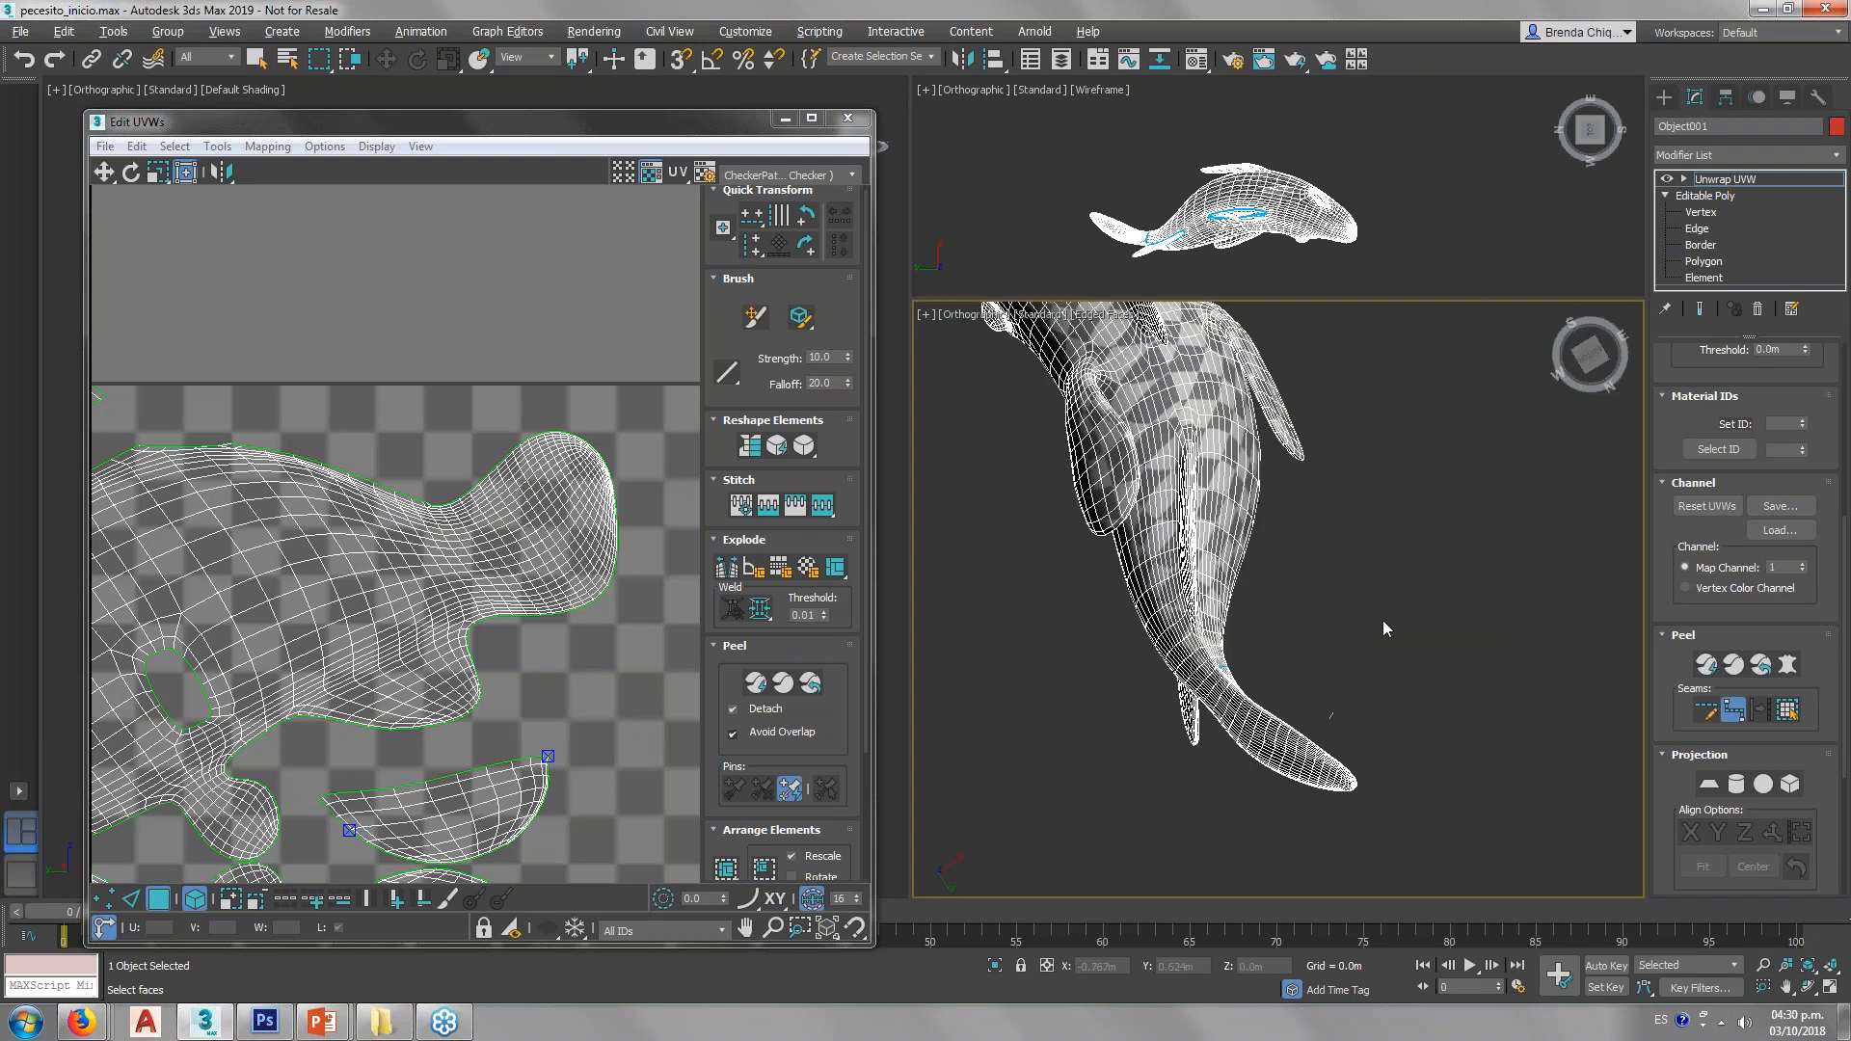
scroll(1385, 629, "up", 5)
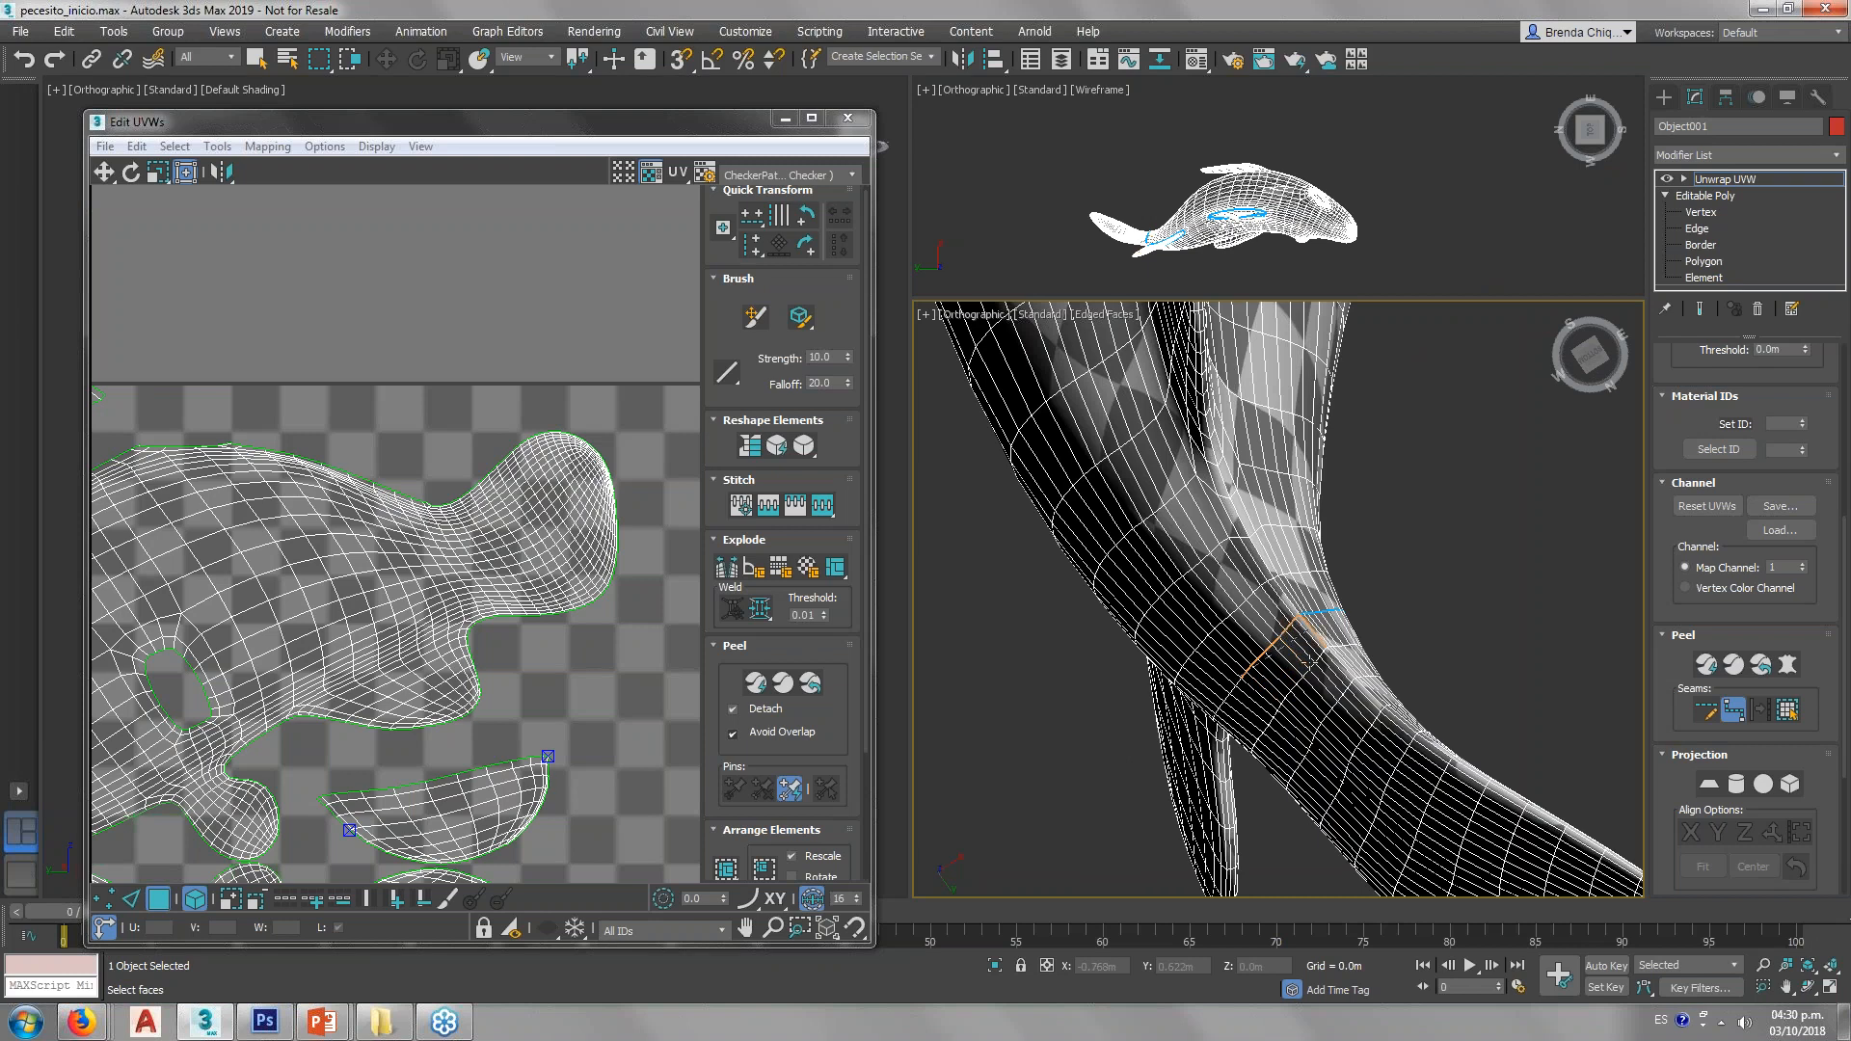
middle_click_drag(1234, 711, 1352, 621, "alt")
scroll(1336, 779, "down", 6)
middle_click_drag(1321, 817, 1224, 891, "alt")
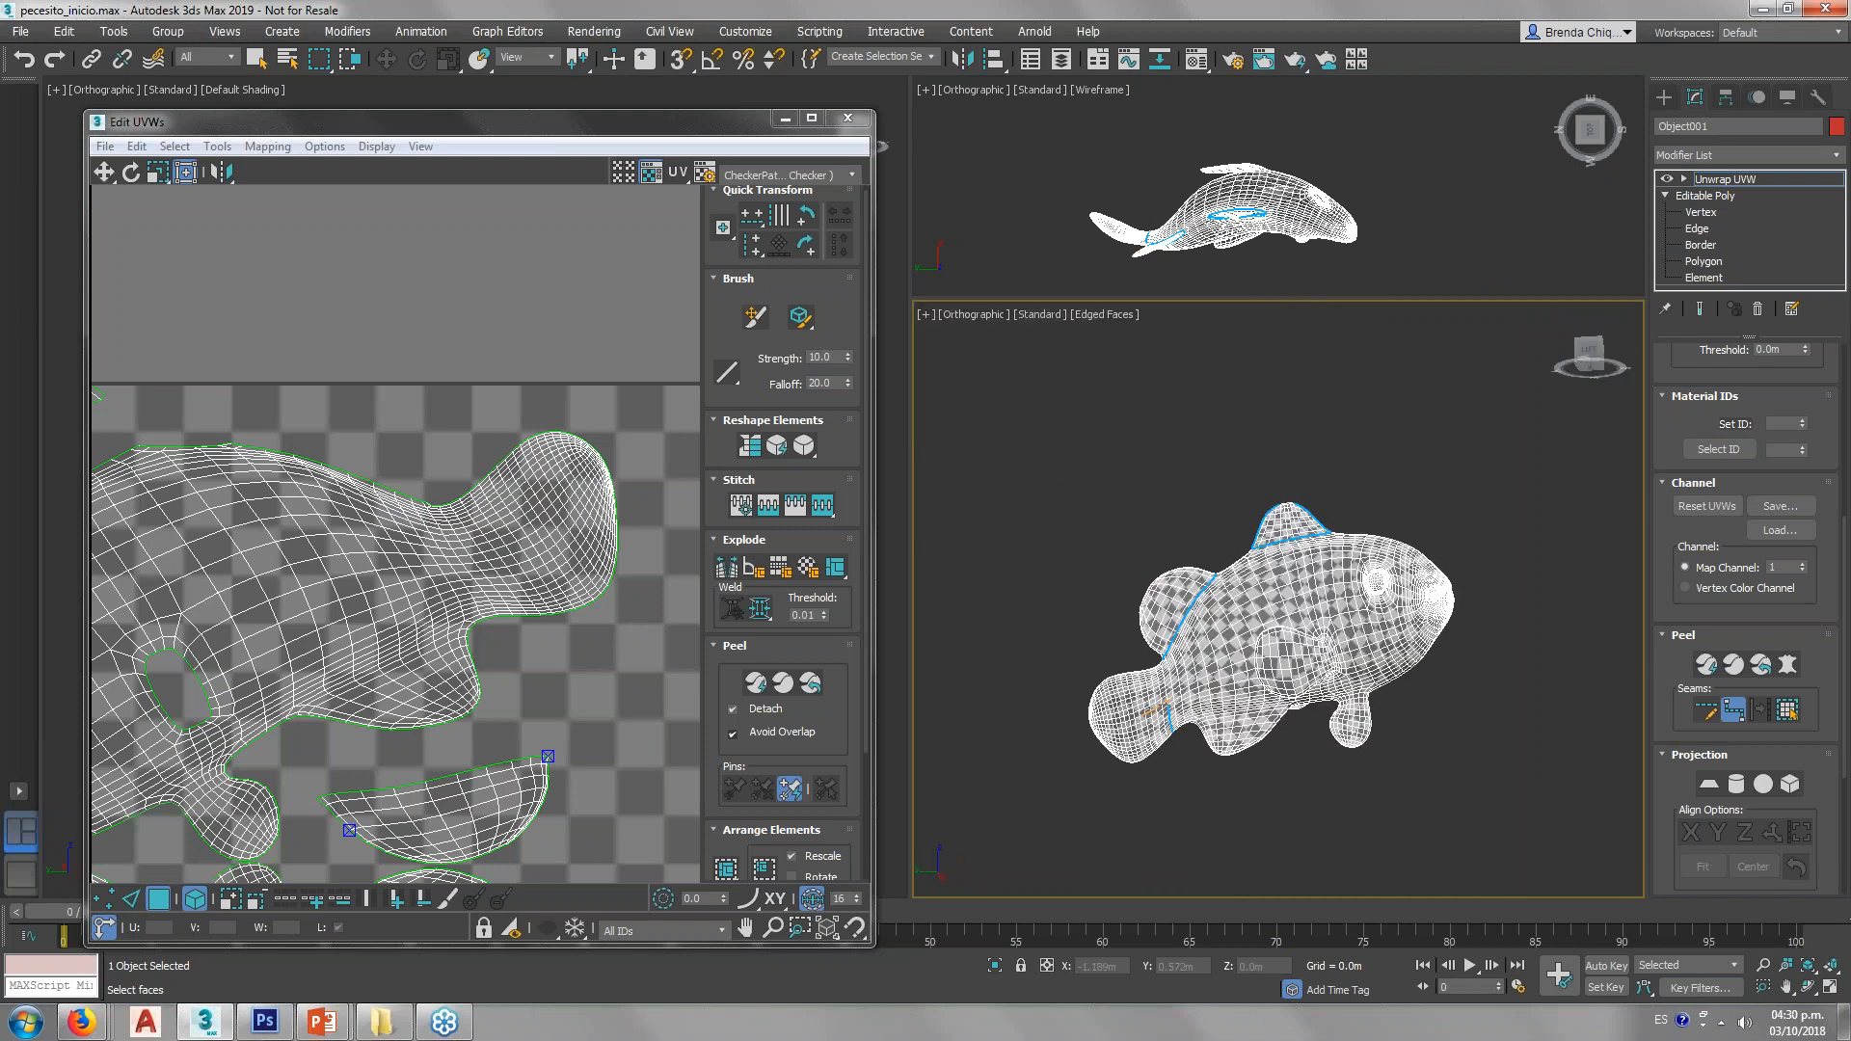
Step: Continue the point-to-point seam around both sides of the tail base to close the loop, and end the seam
scroll(1166, 708, "up", 6)
left_click(1193, 608)
middle_click_drag(1237, 561, 1373, 683, "alt")
scroll(1467, 786, "up", 3)
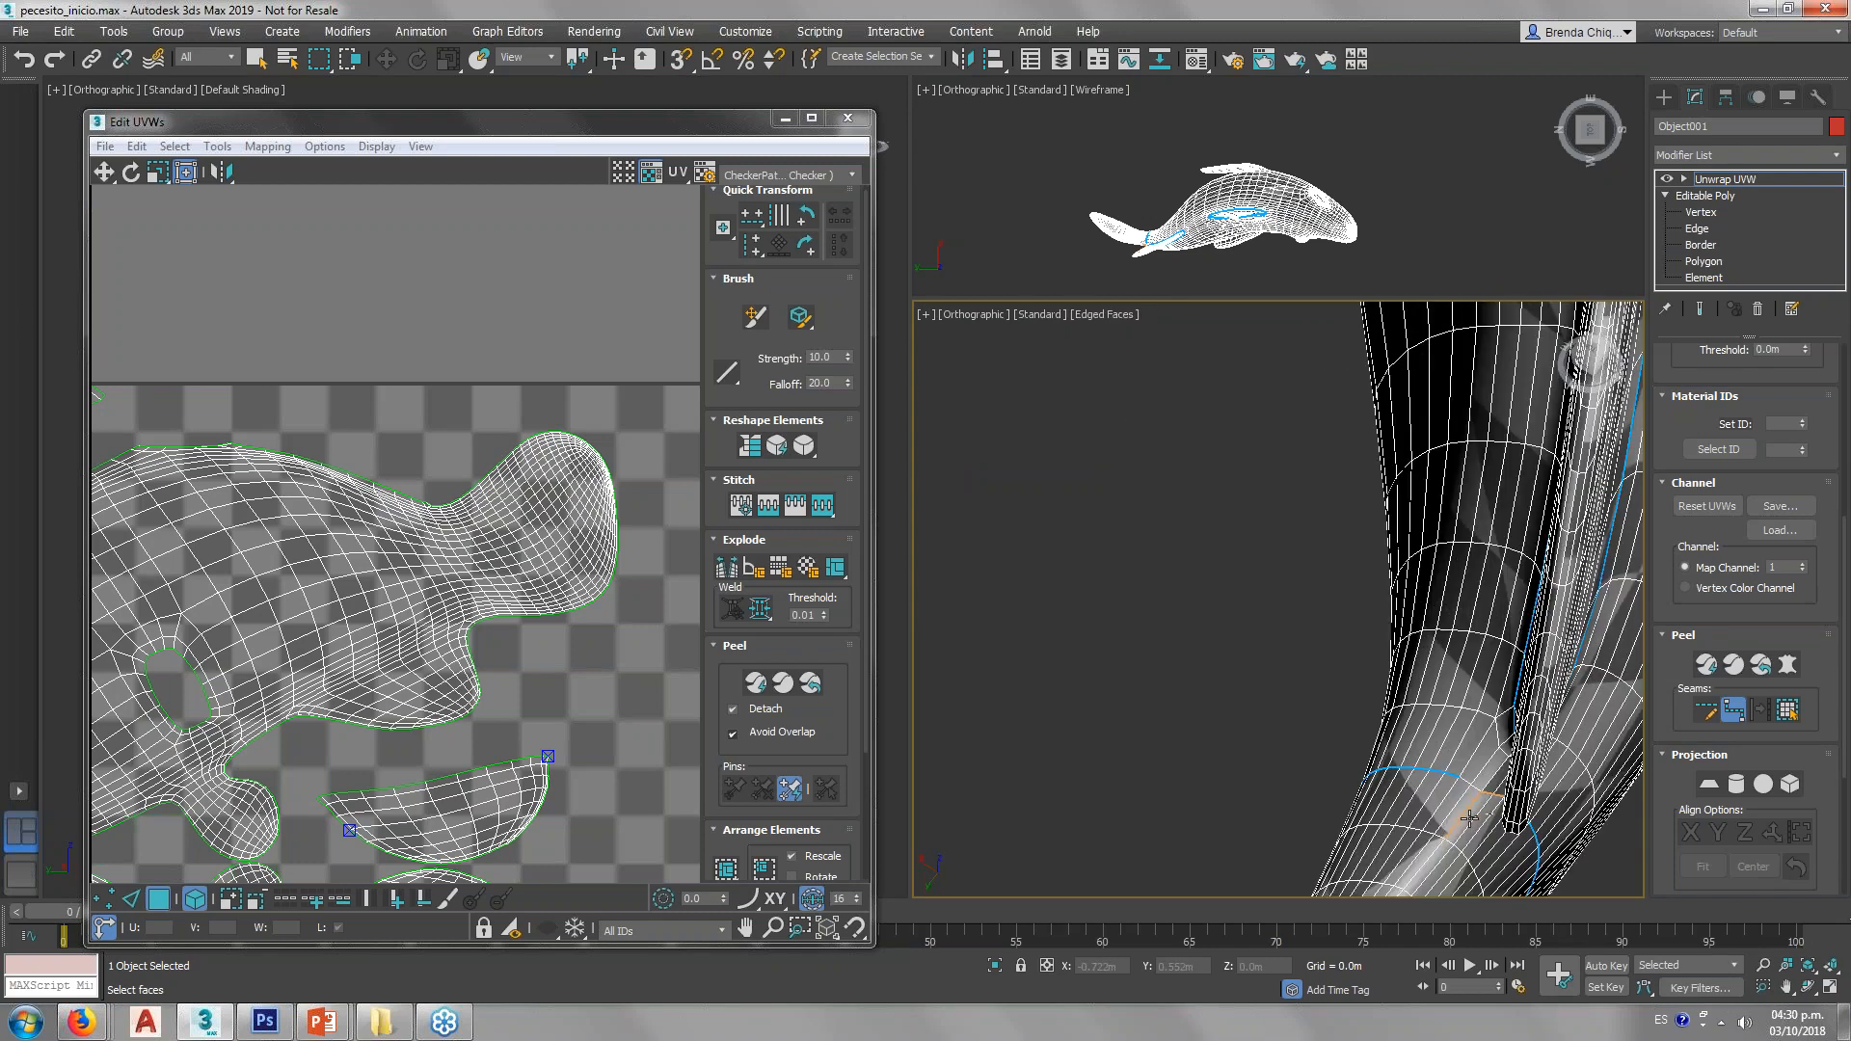
scroll(1300, 682, "down", 3)
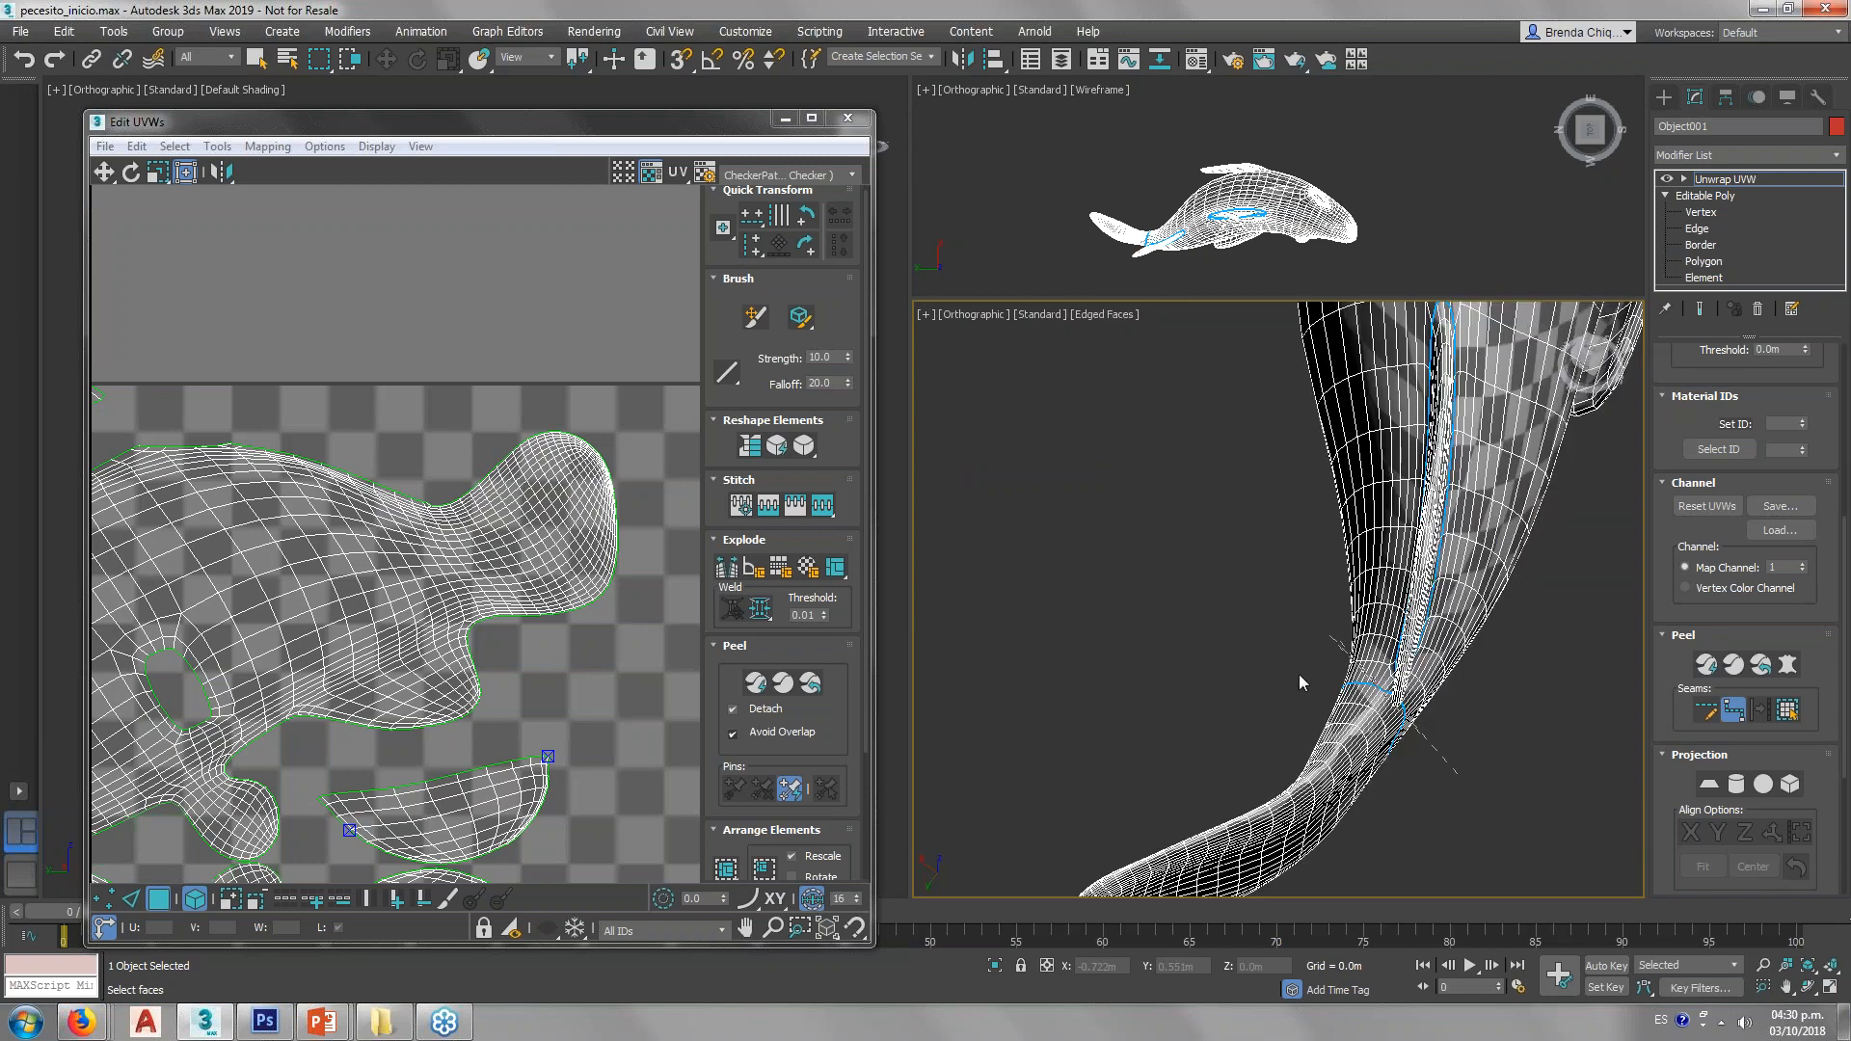
middle_click_drag(1264, 789, 1187, 690, "alt")
scroll(1187, 690, "down", 4)
scroll(1441, 617, "up", 3)
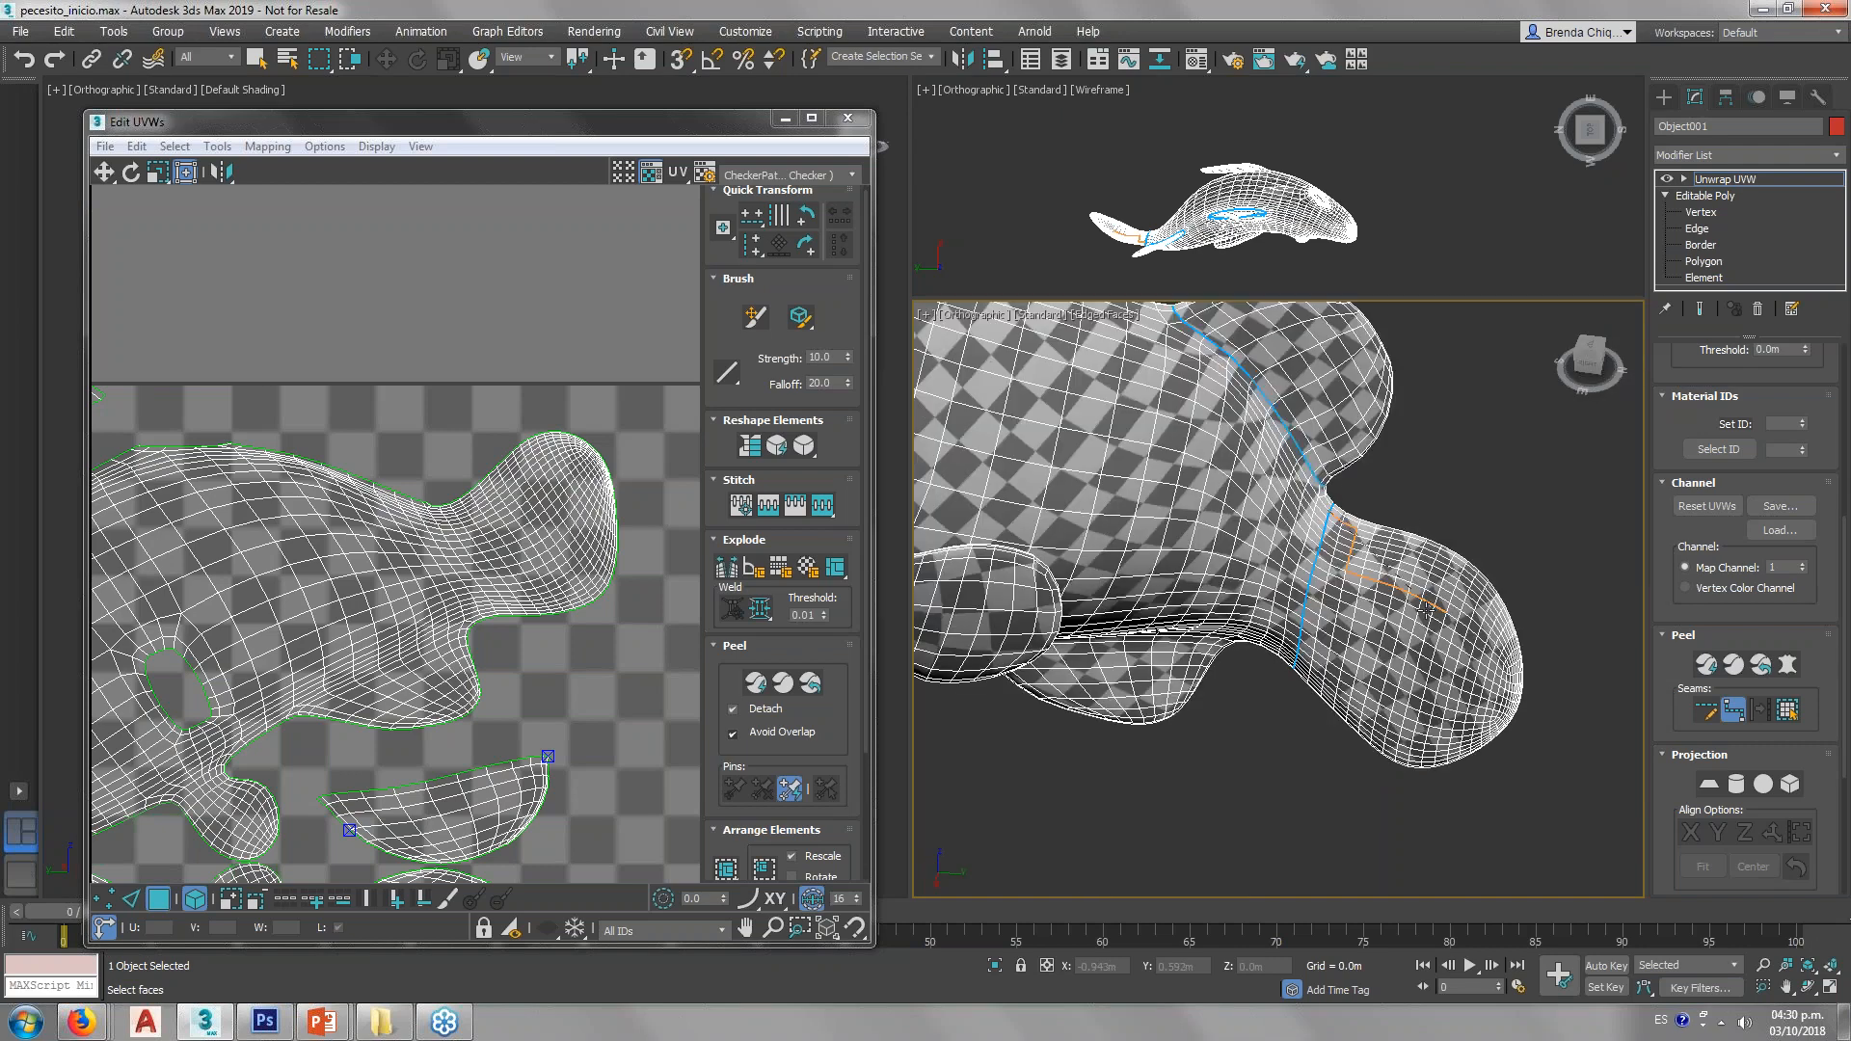
scroll(584, 593, "down", 5)
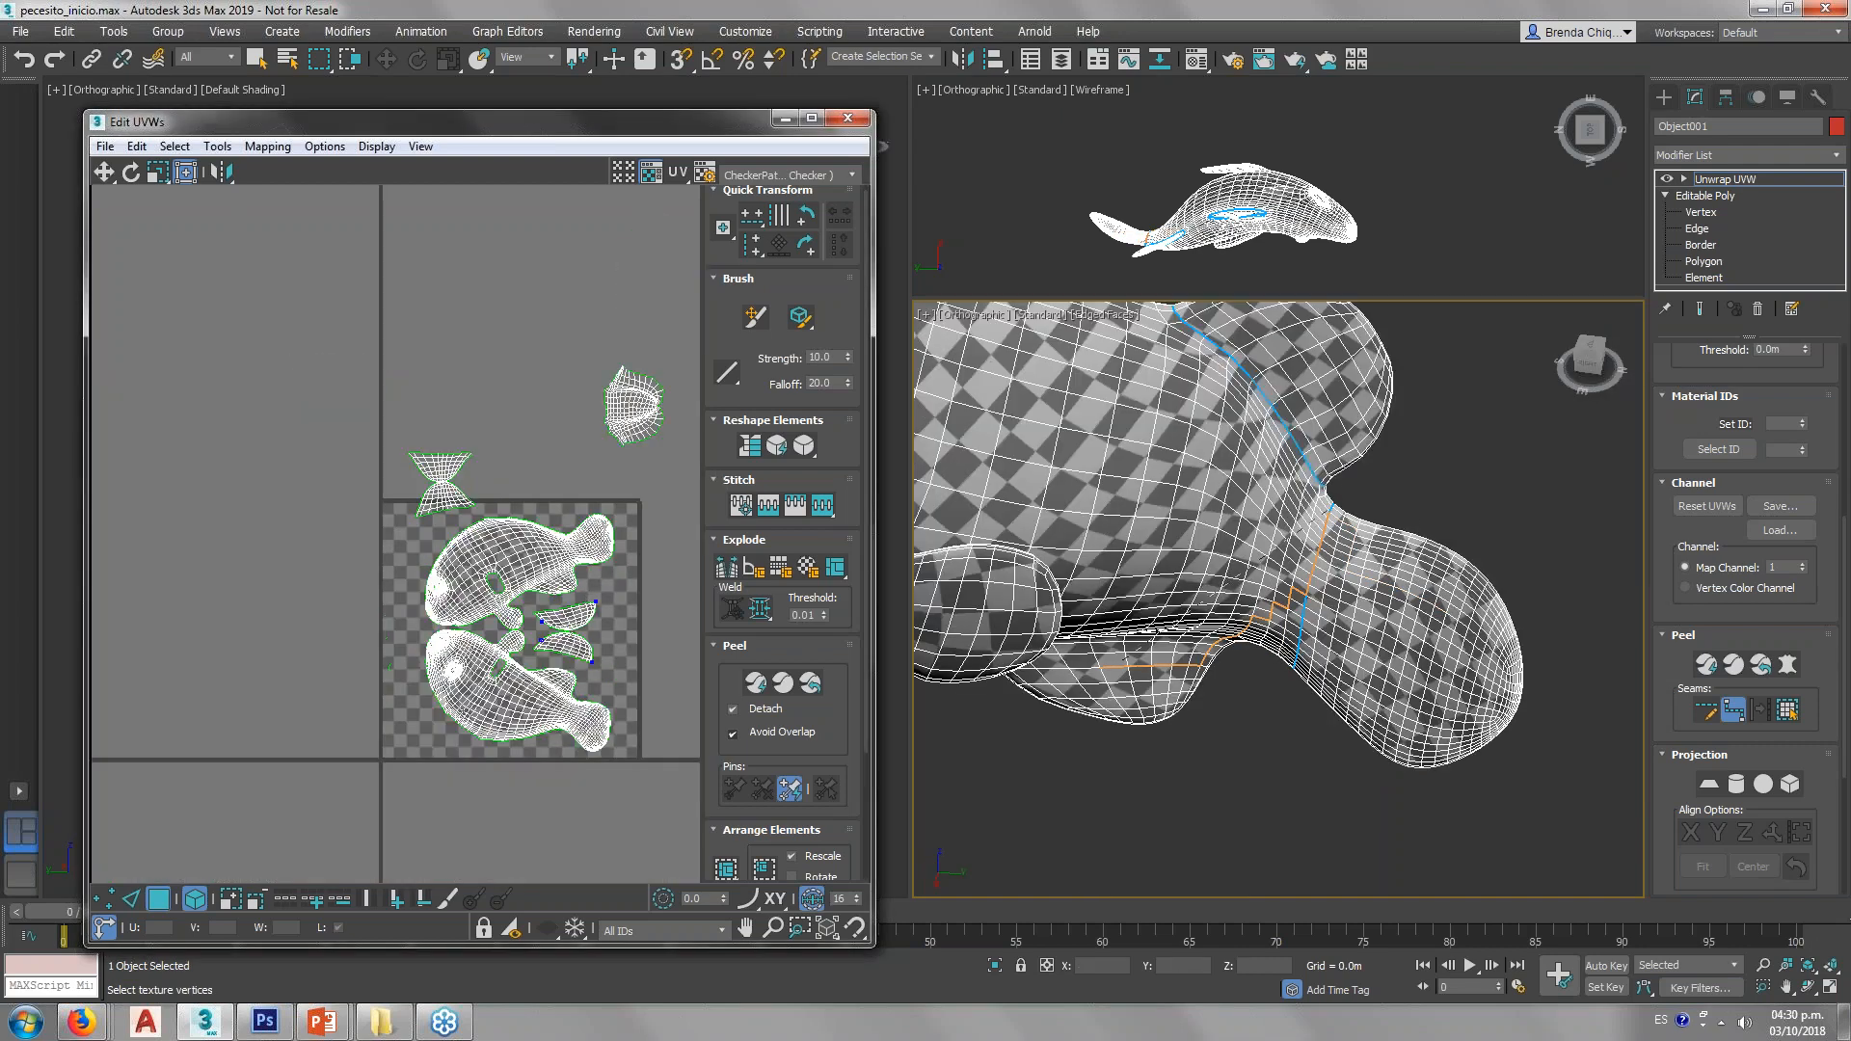
right_click(1377, 612)
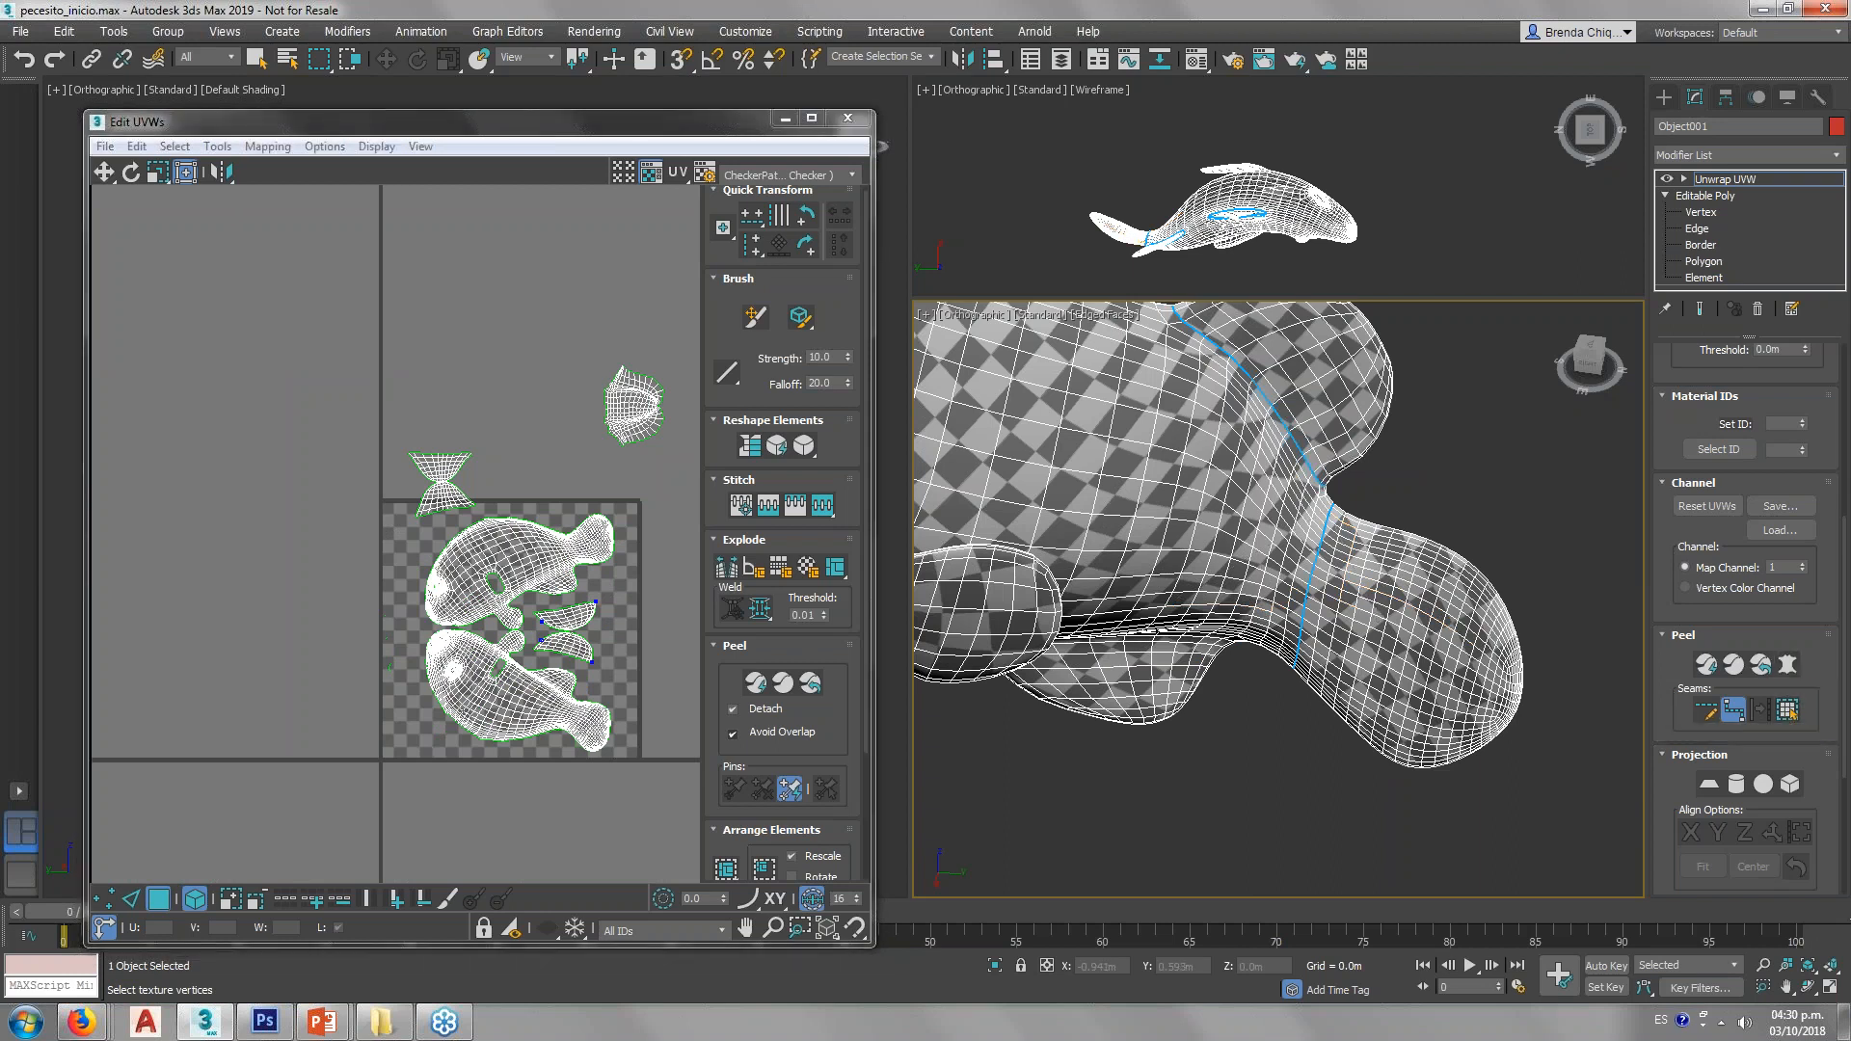
Step: Select one face on the tail fin and expand the face selection to the seams
left_click(1746, 705)
left_click(1789, 710)
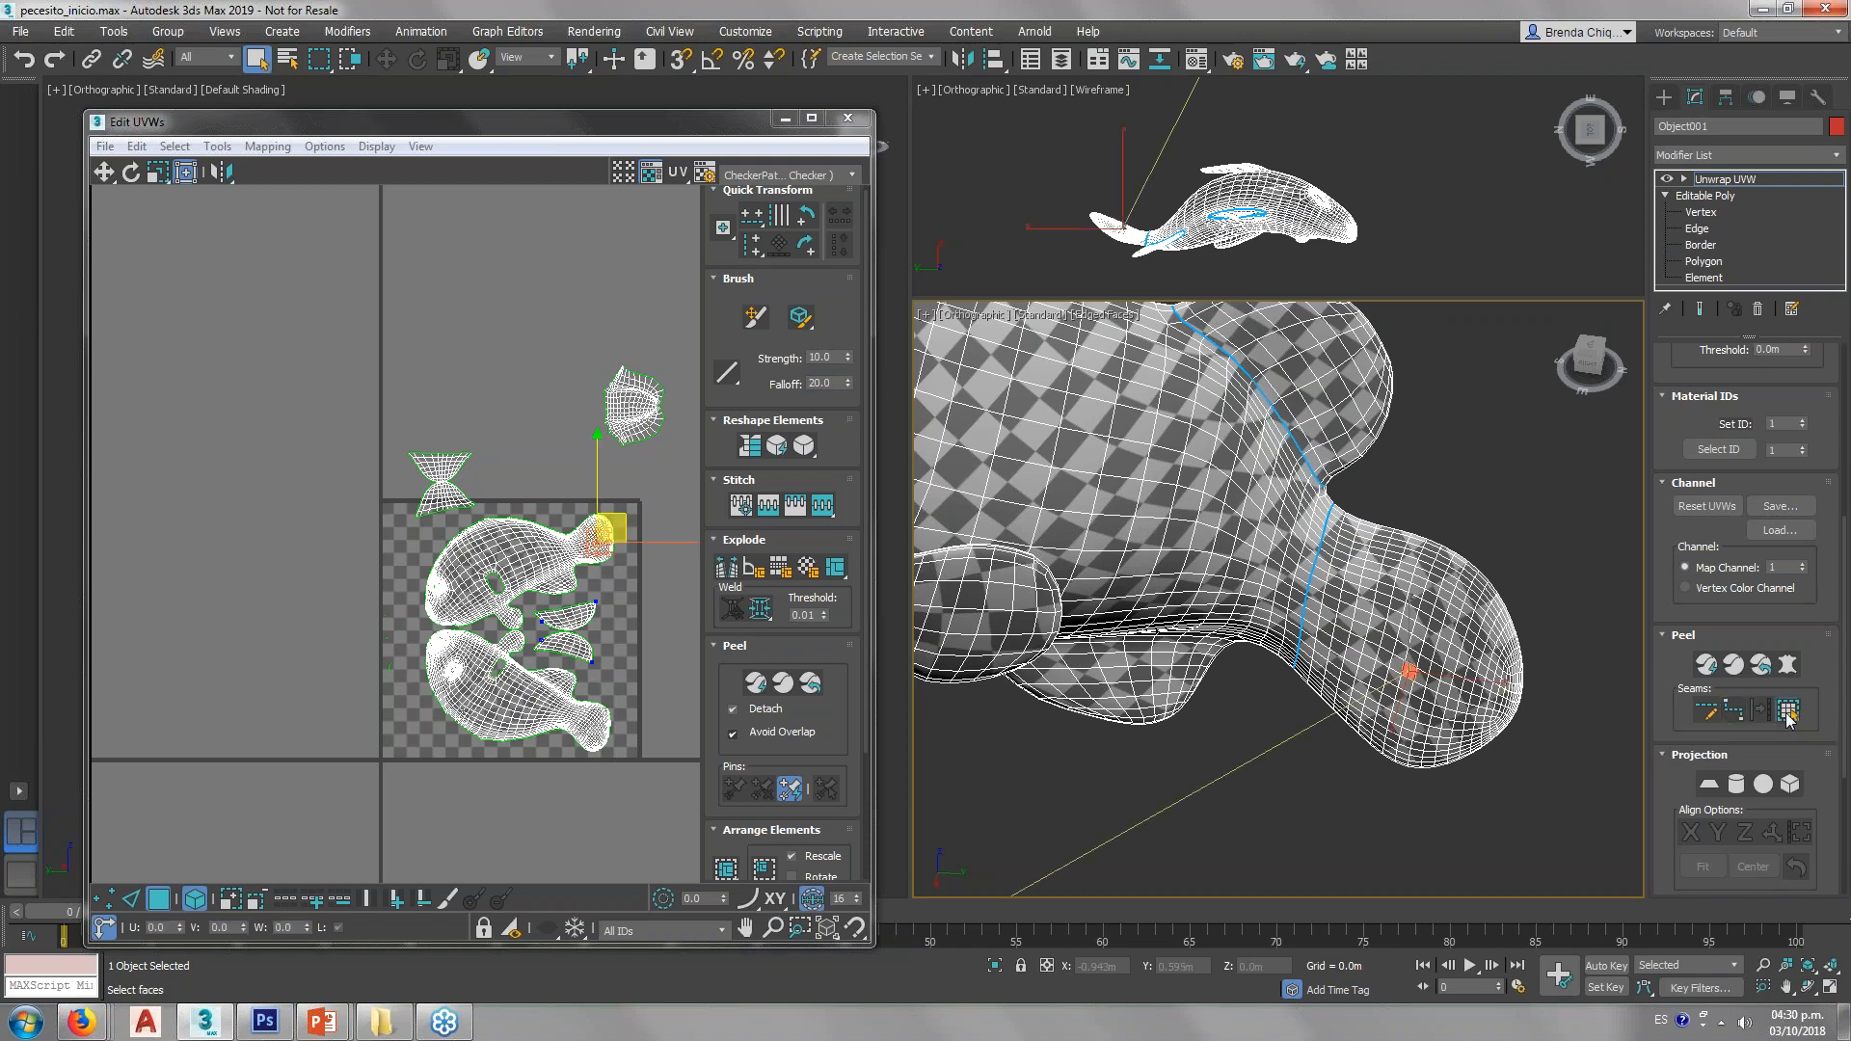
middle_click_drag(1475, 694, 1490, 662)
middle_click_drag(523, 656, 398, 629)
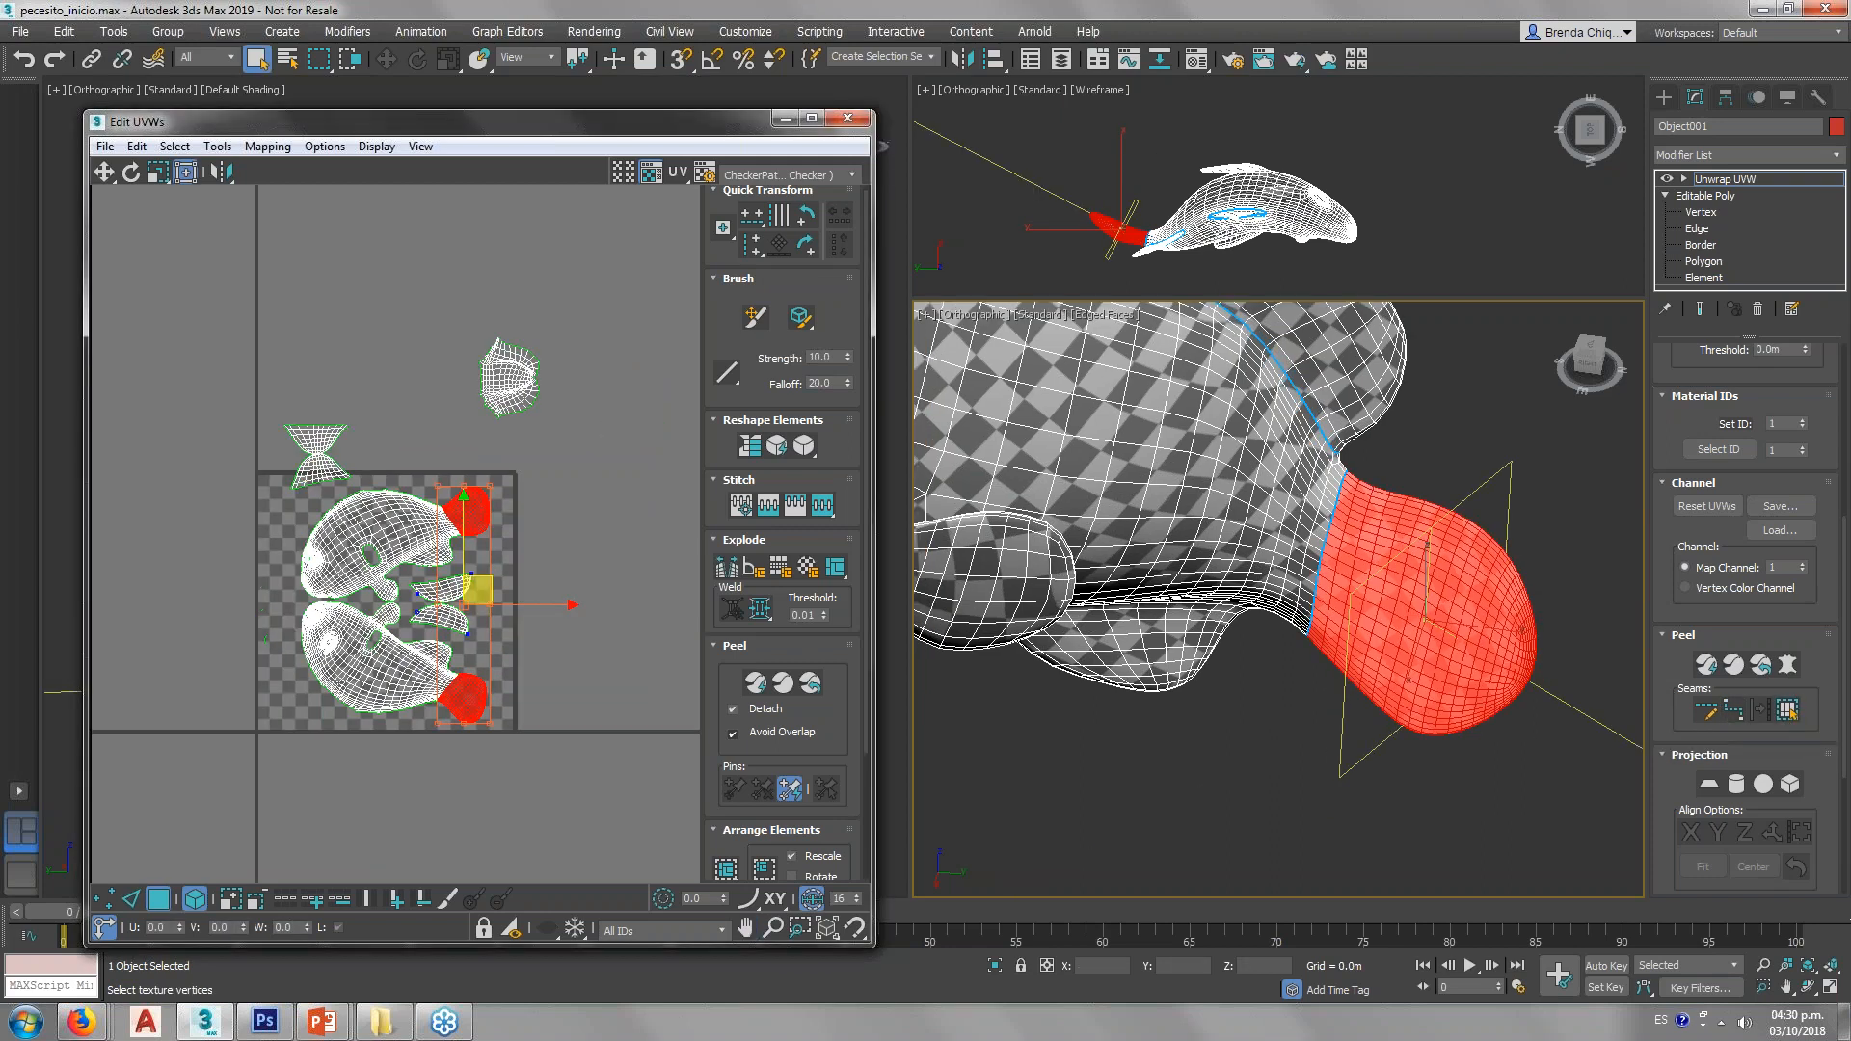
scroll(398, 628, "up", 3)
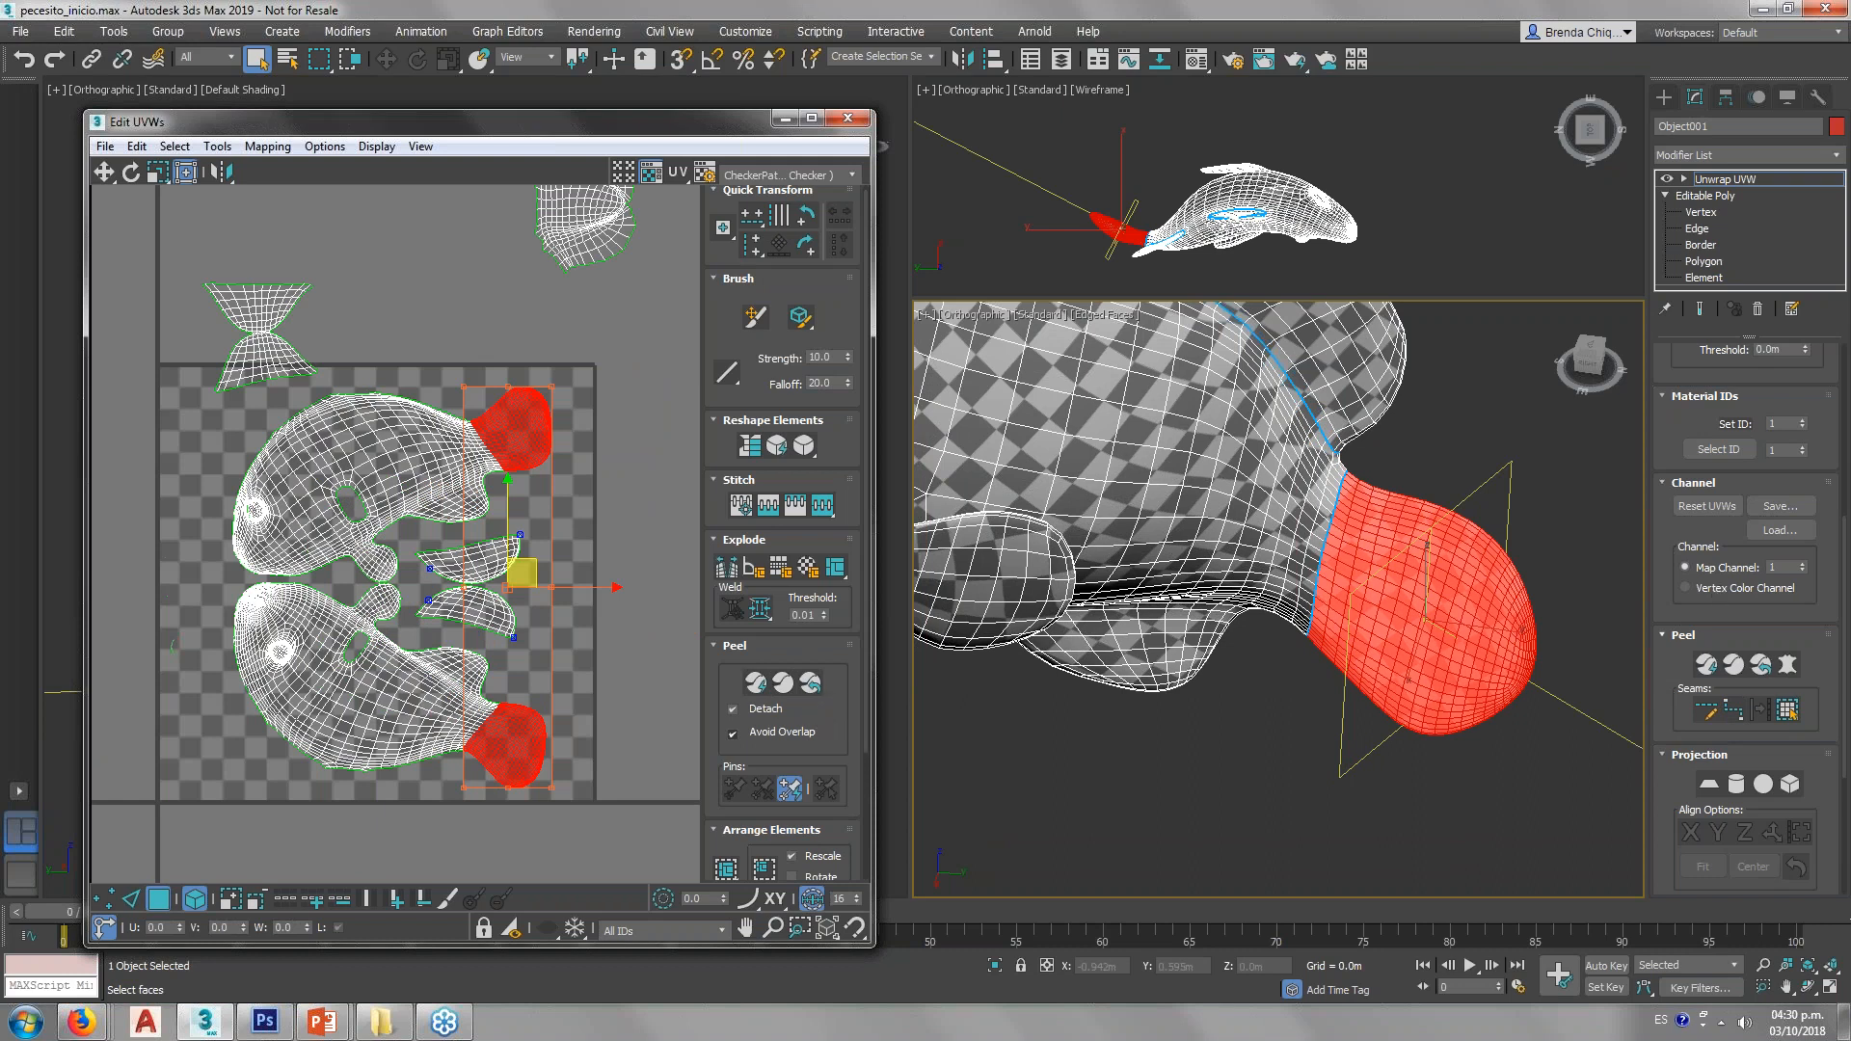
Step: Try unfolding the tail fin with a Pelt Map simulation, commit it, and move the piece beside the checker tile
left_click(1788, 665)
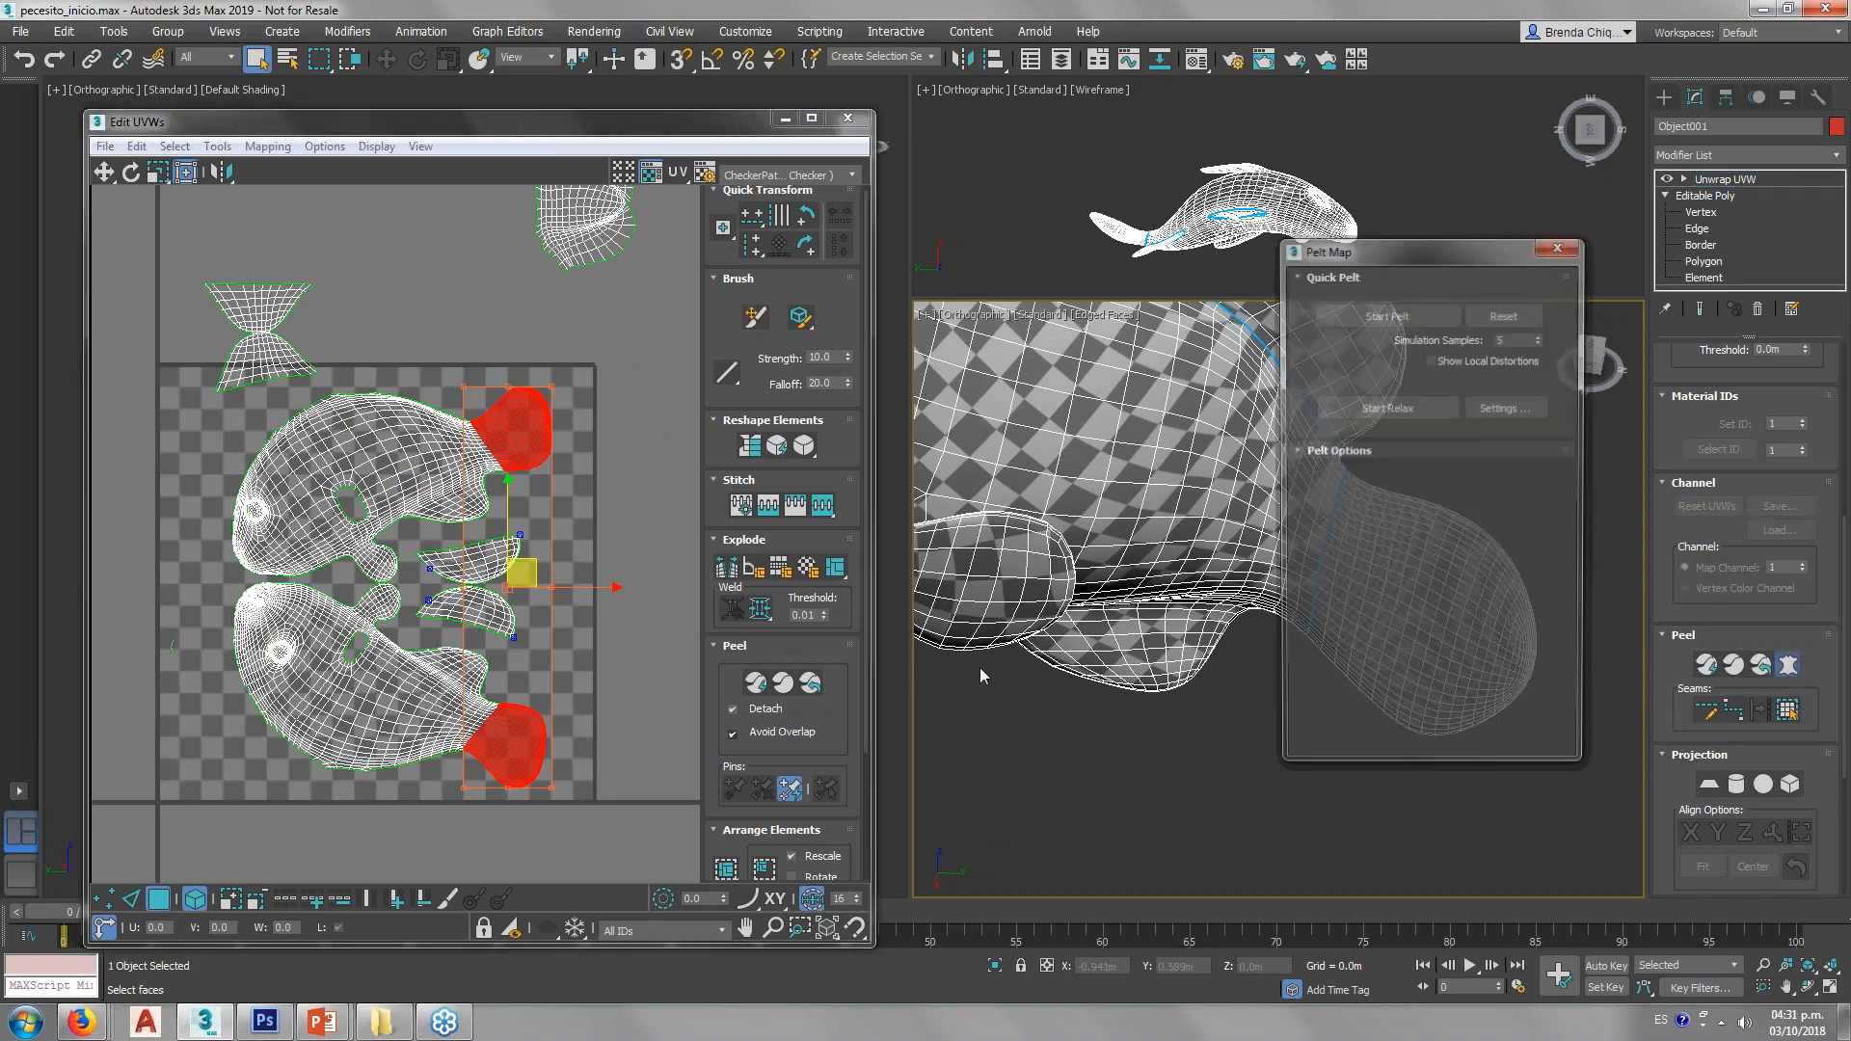
left_click(1364, 316)
left_click(1474, 749)
middle_click_drag(388, 509, 379, 468)
scroll(386, 535, "up", 4)
left_click_drag(375, 551, 673, 575)
Step: Add a point-to-point seam along the upper edge of the tail fin, from the tail base seam towards the tip
middle_click_drag(1398, 598, 1272, 579)
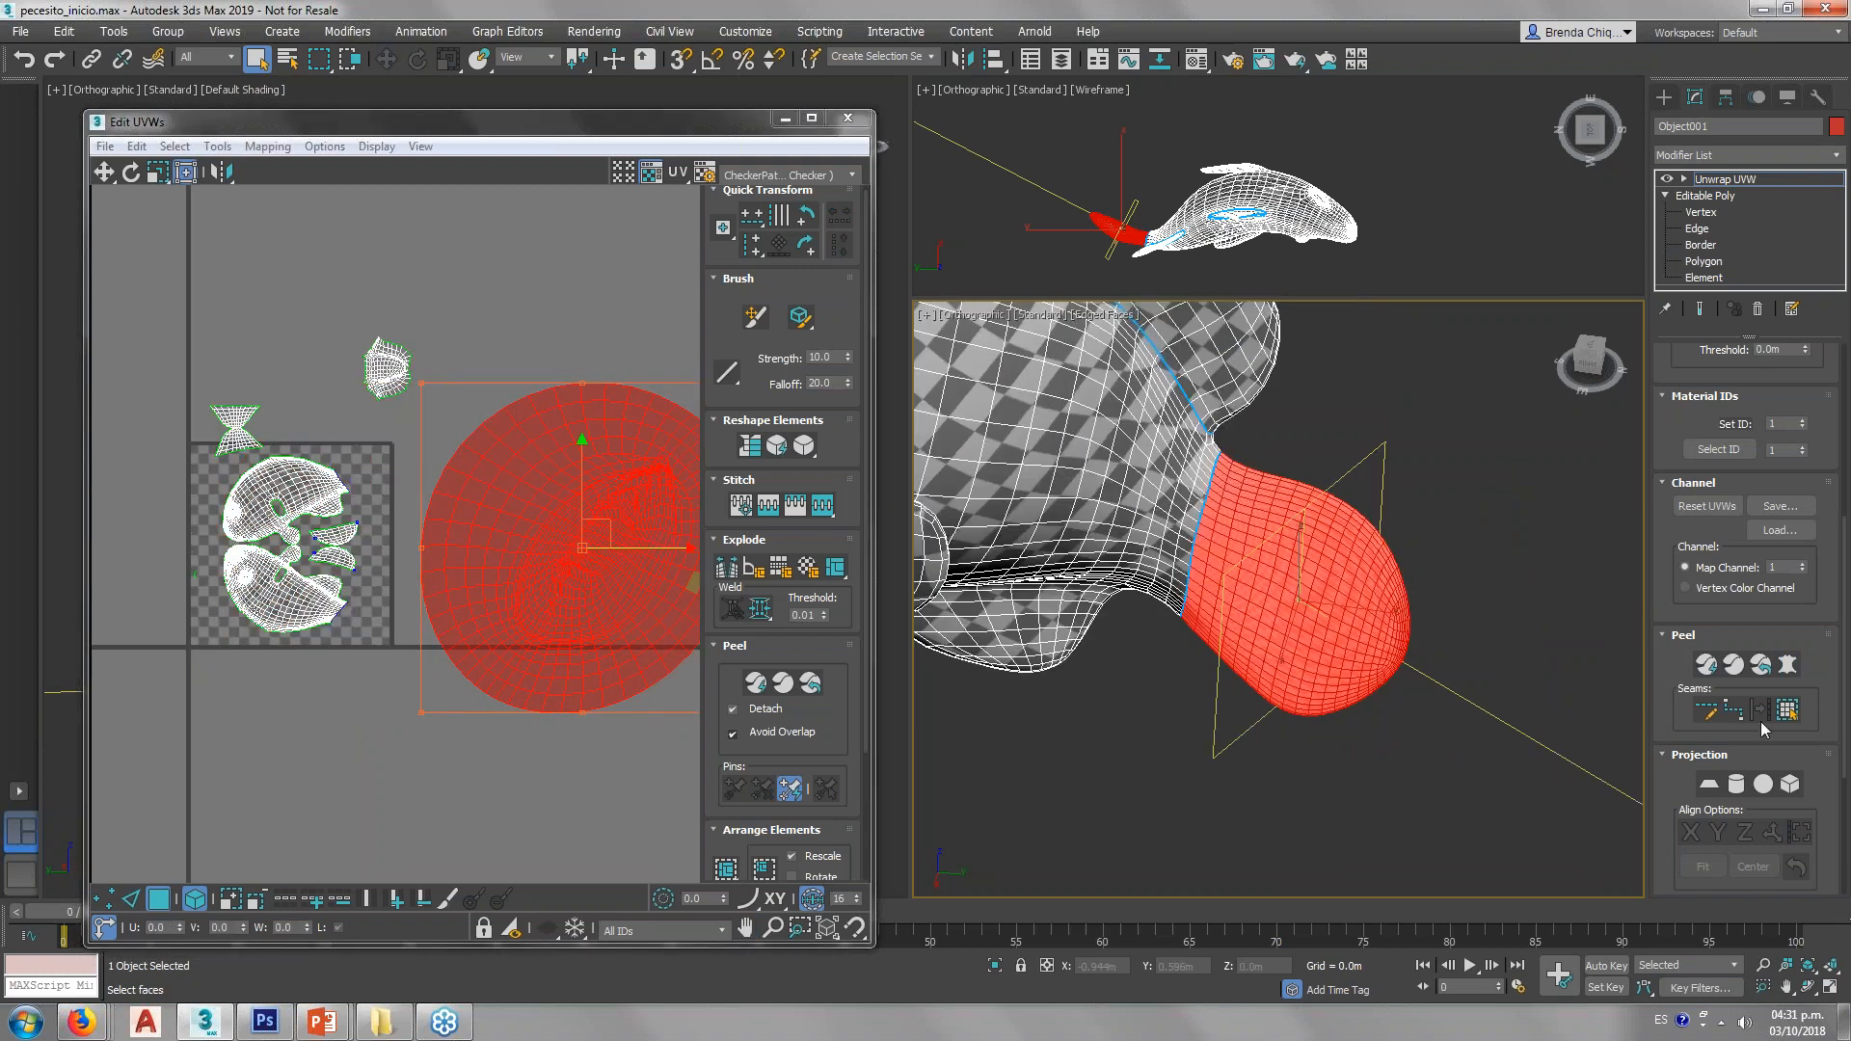
left_click(1732, 711)
scroll(1258, 525, "up", 5)
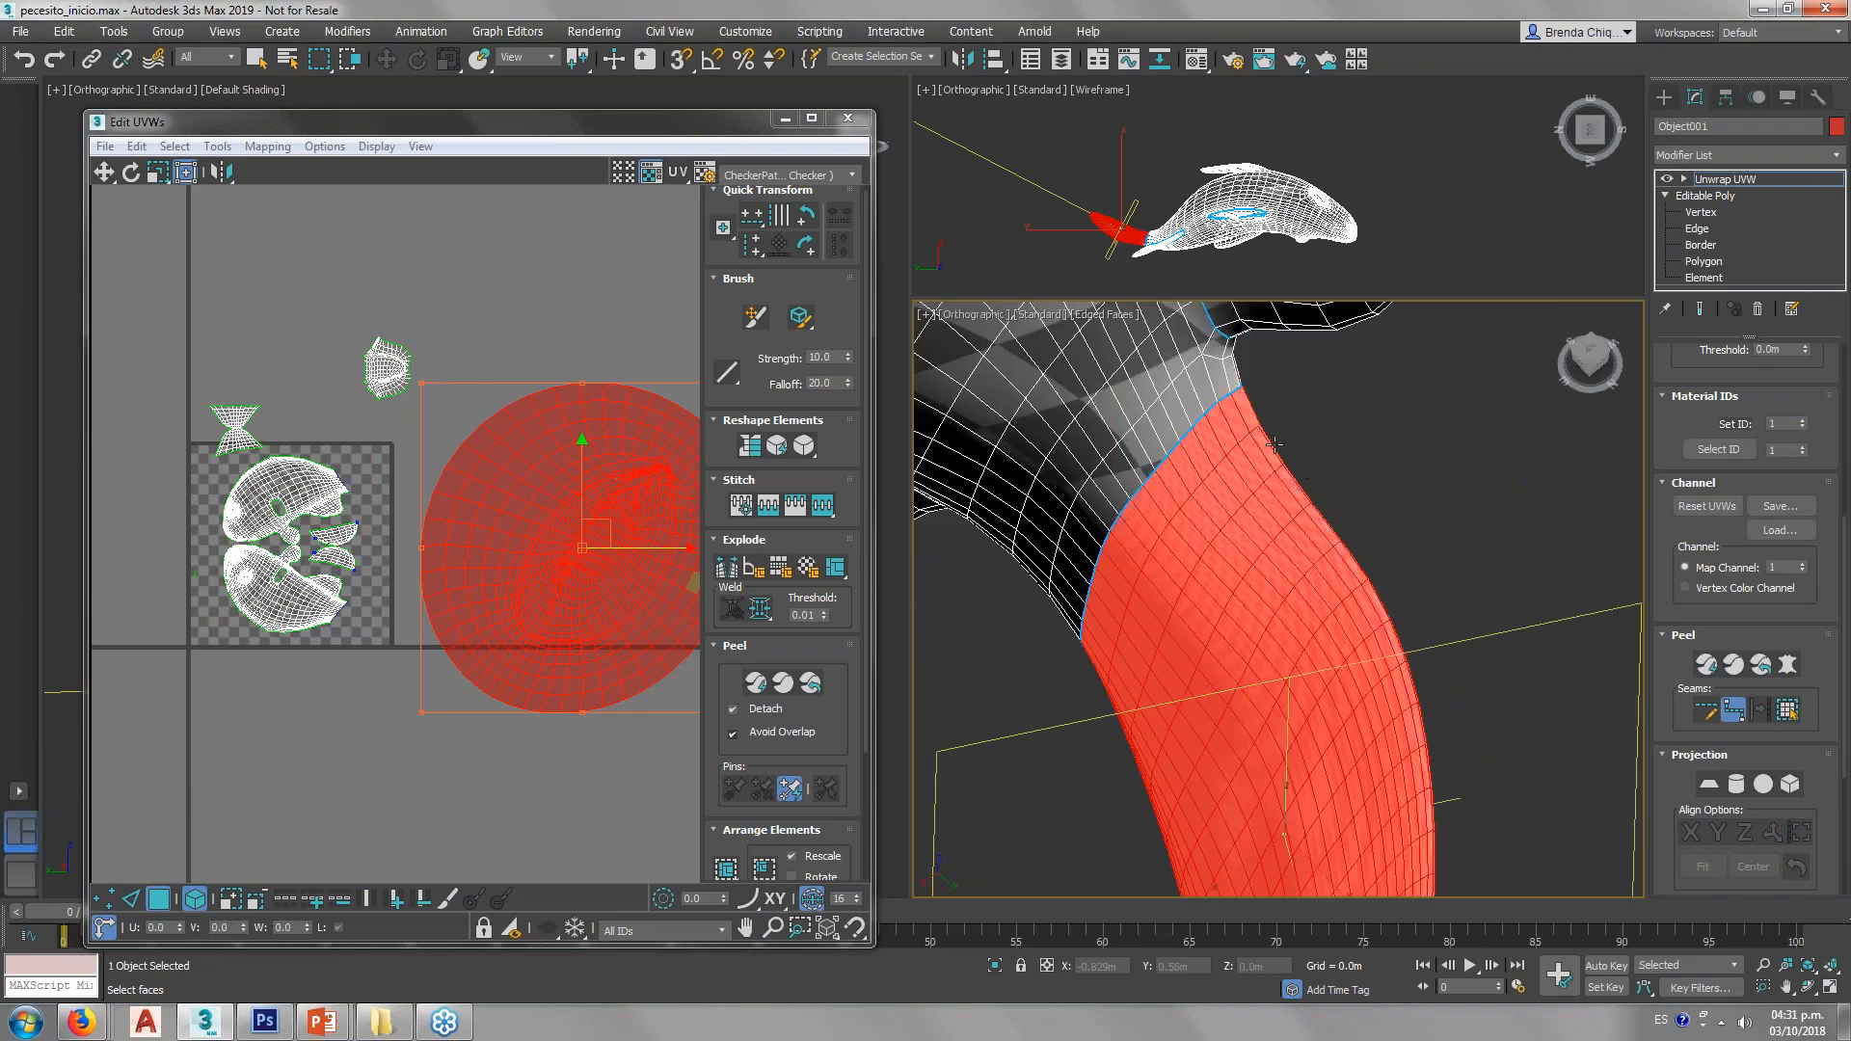
left_click(1402, 653)
middle_click_drag(1437, 745, 1357, 435)
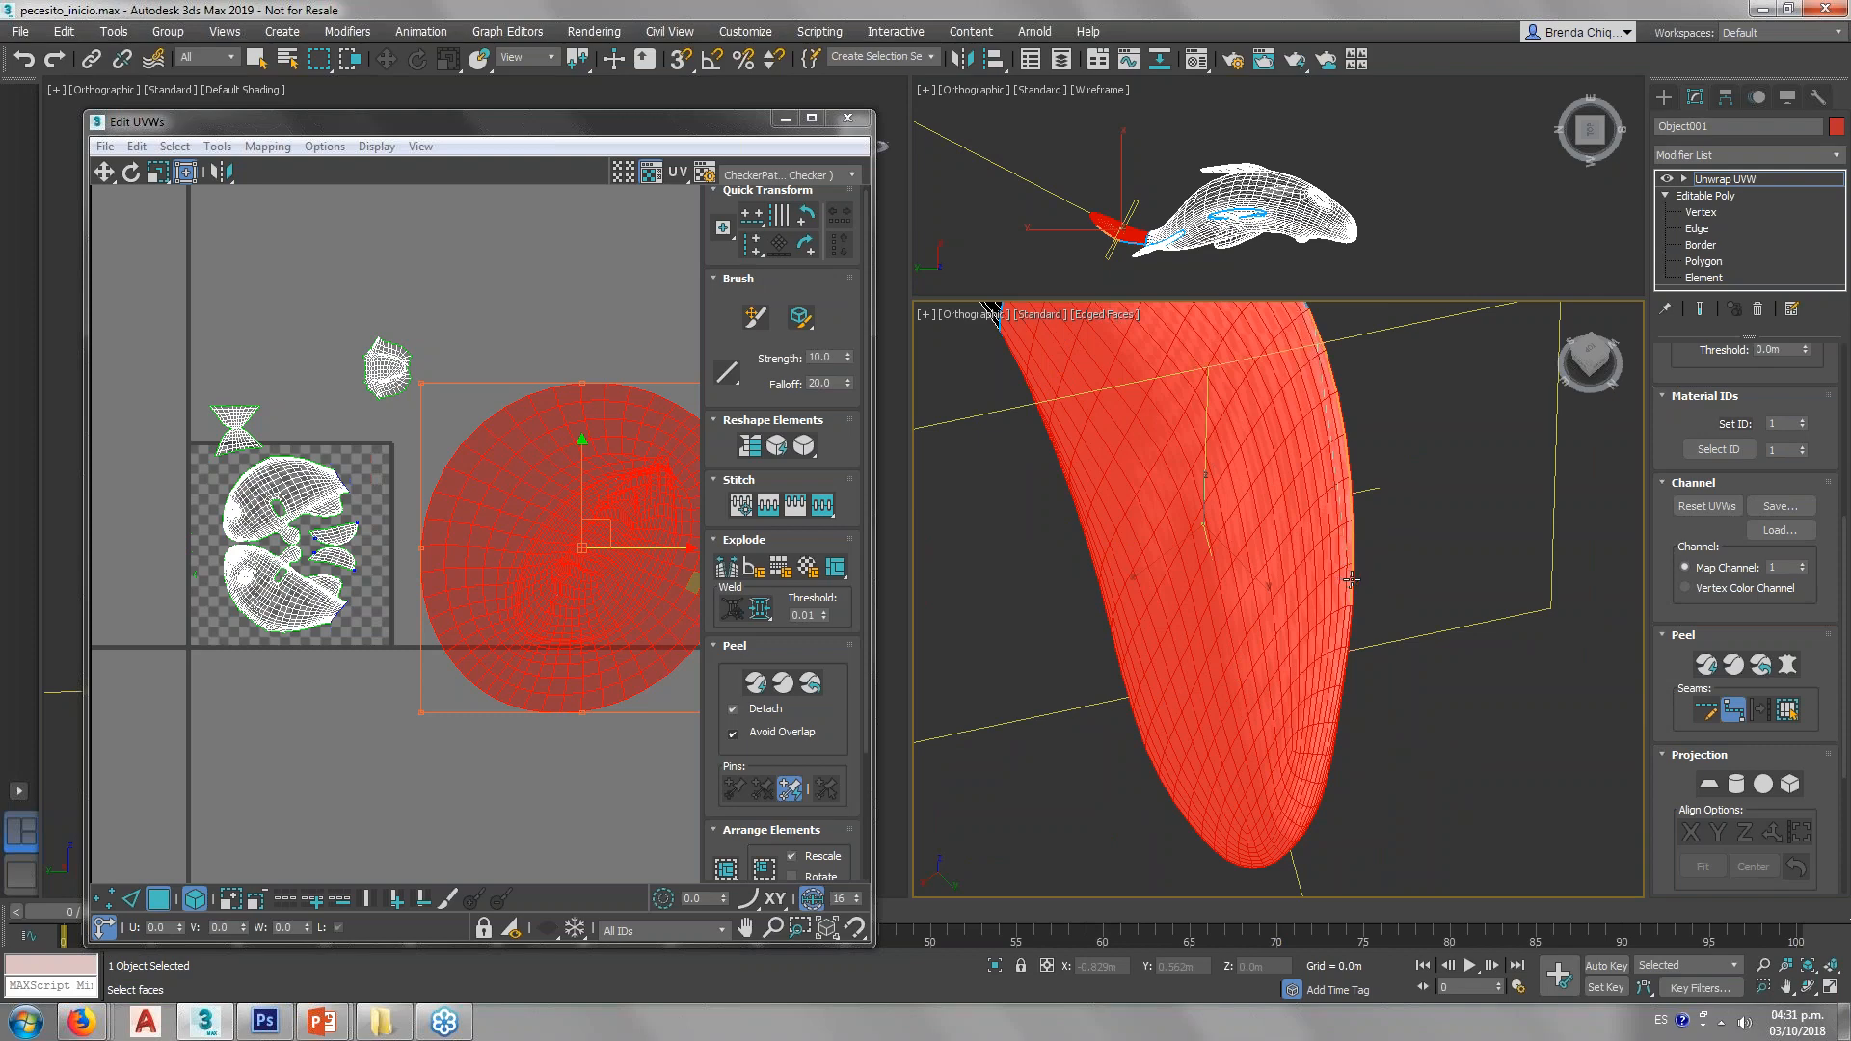
left_click(1359, 595)
left_click(1346, 755)
scroll(1408, 679, "down", 3)
middle_click_drag(1417, 700, 1530, 591, "alt")
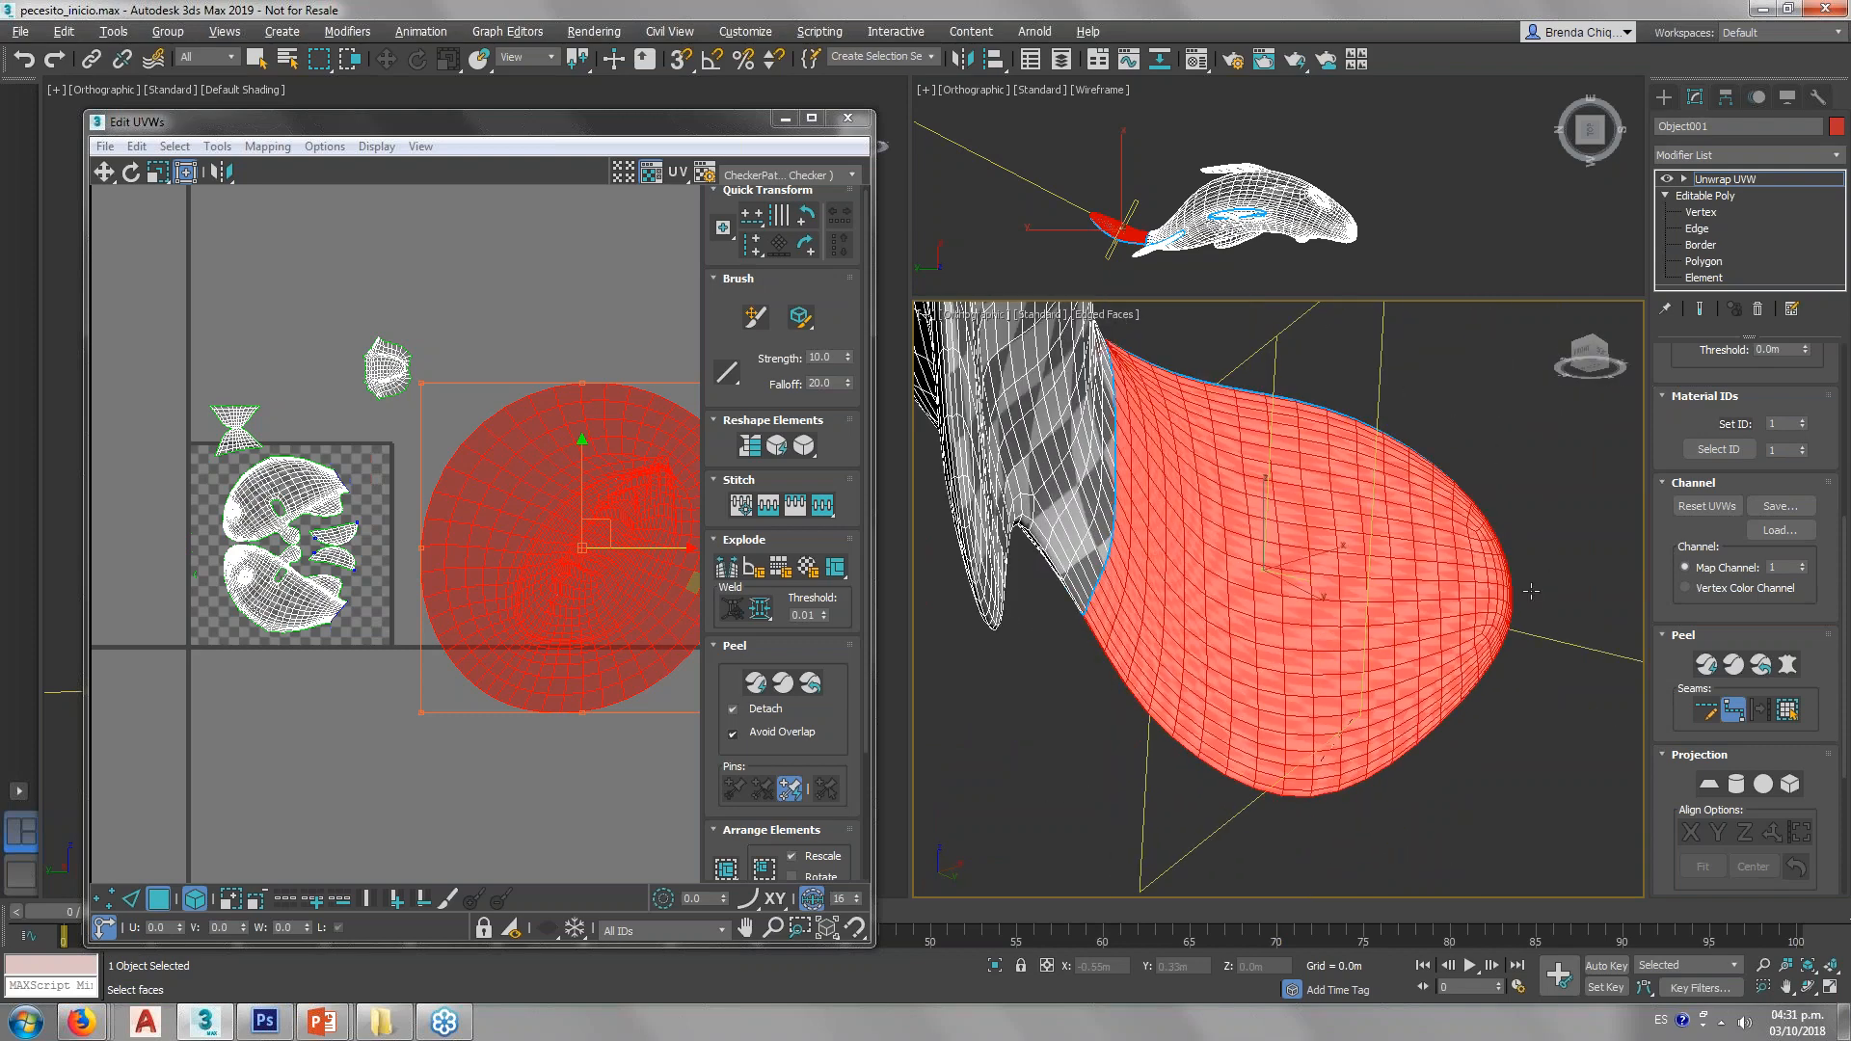
Step: Run a point-to-point seam from the tail base along the lower edge of the tail fin to its rear edge
left_click(1090, 628)
left_click(1251, 785)
left_click(1461, 707)
middle_click_drag(1511, 678, 1327, 771, "alt")
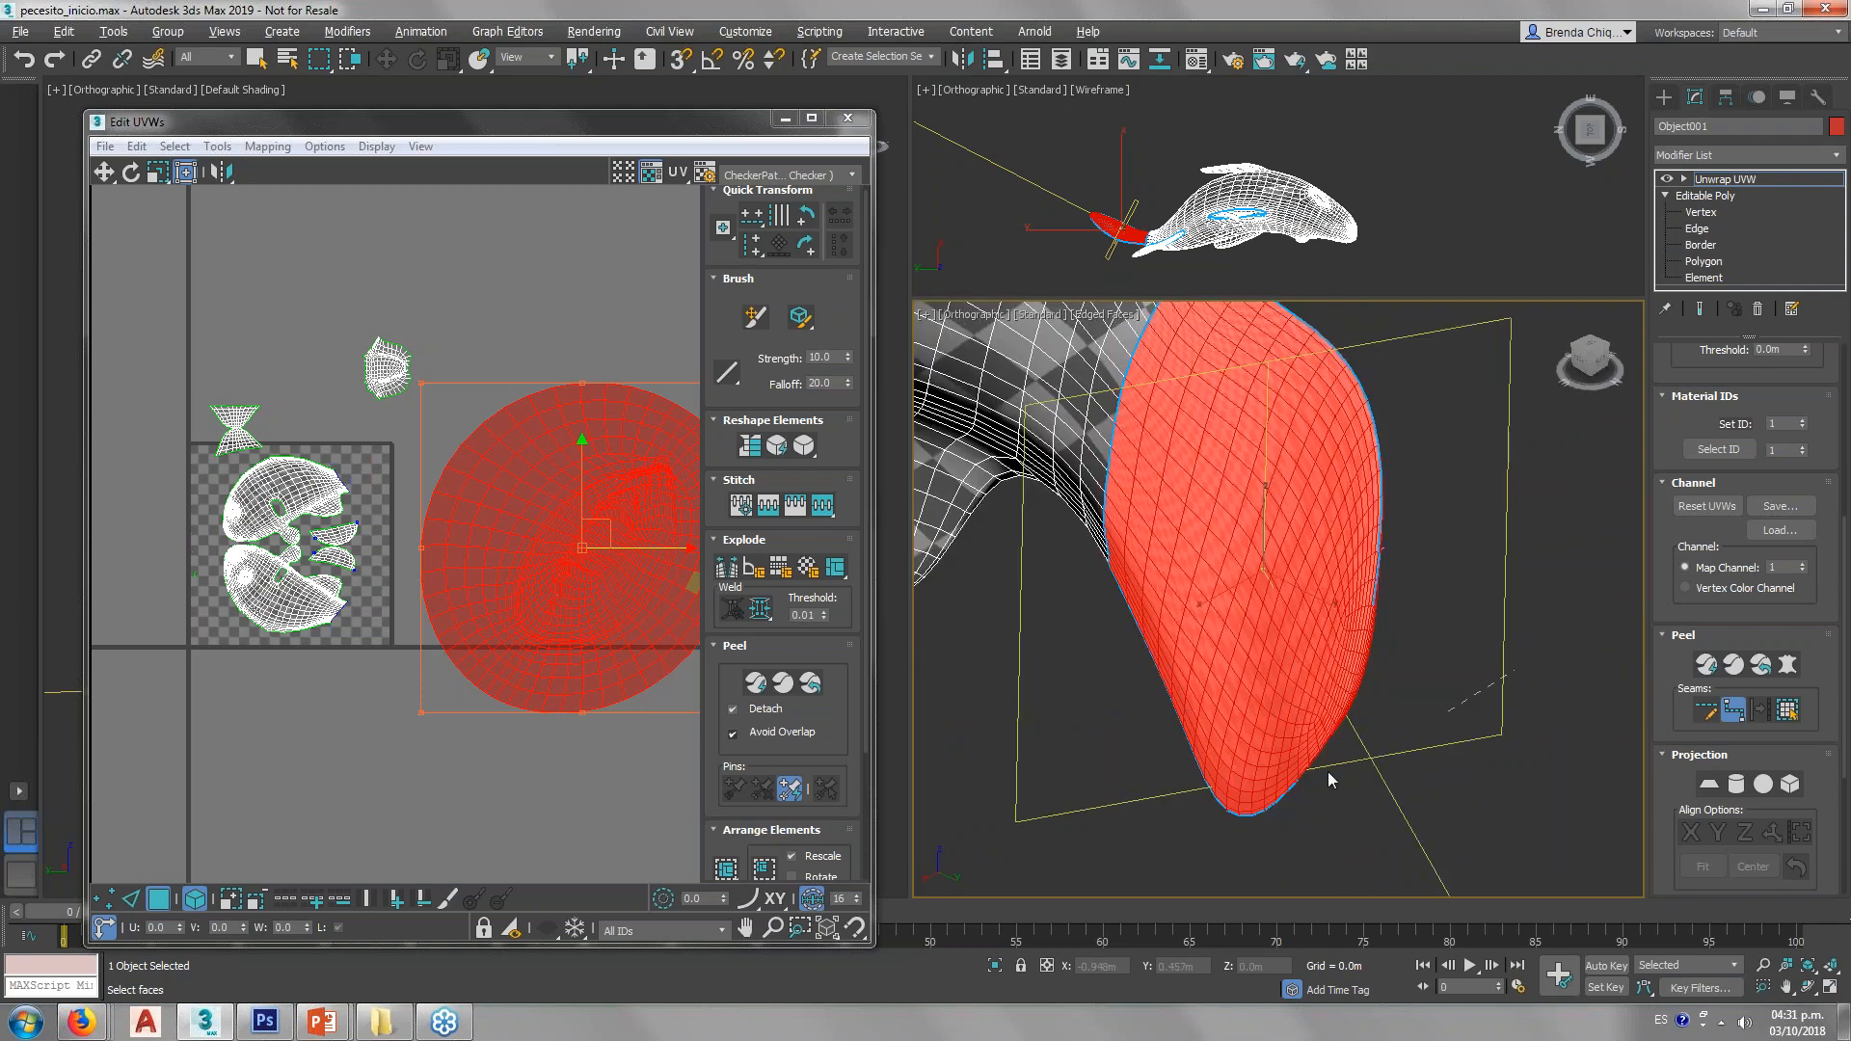
Step: Unfold the tail fin faces with a Pelt Map simulation, relax the result, and commit it
middle_click_drag(513, 474, 437, 435)
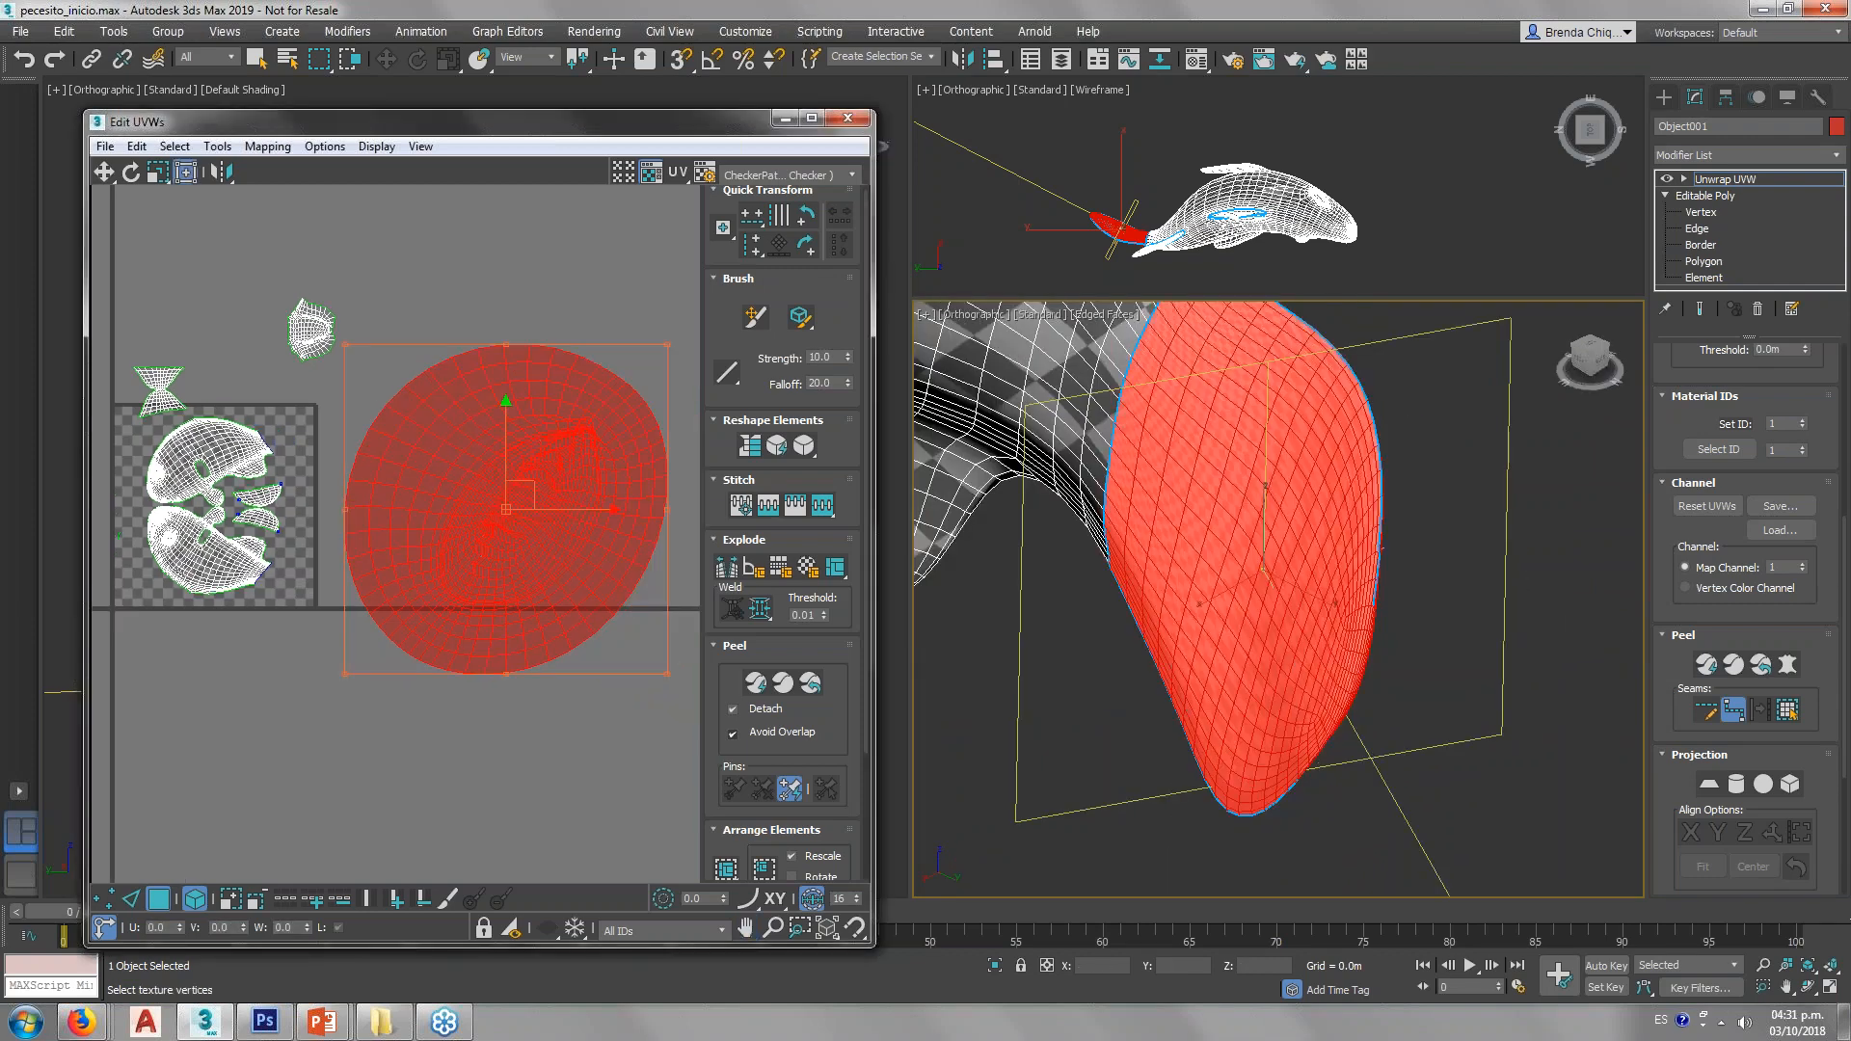
left_click(1789, 665)
left_click(1398, 315)
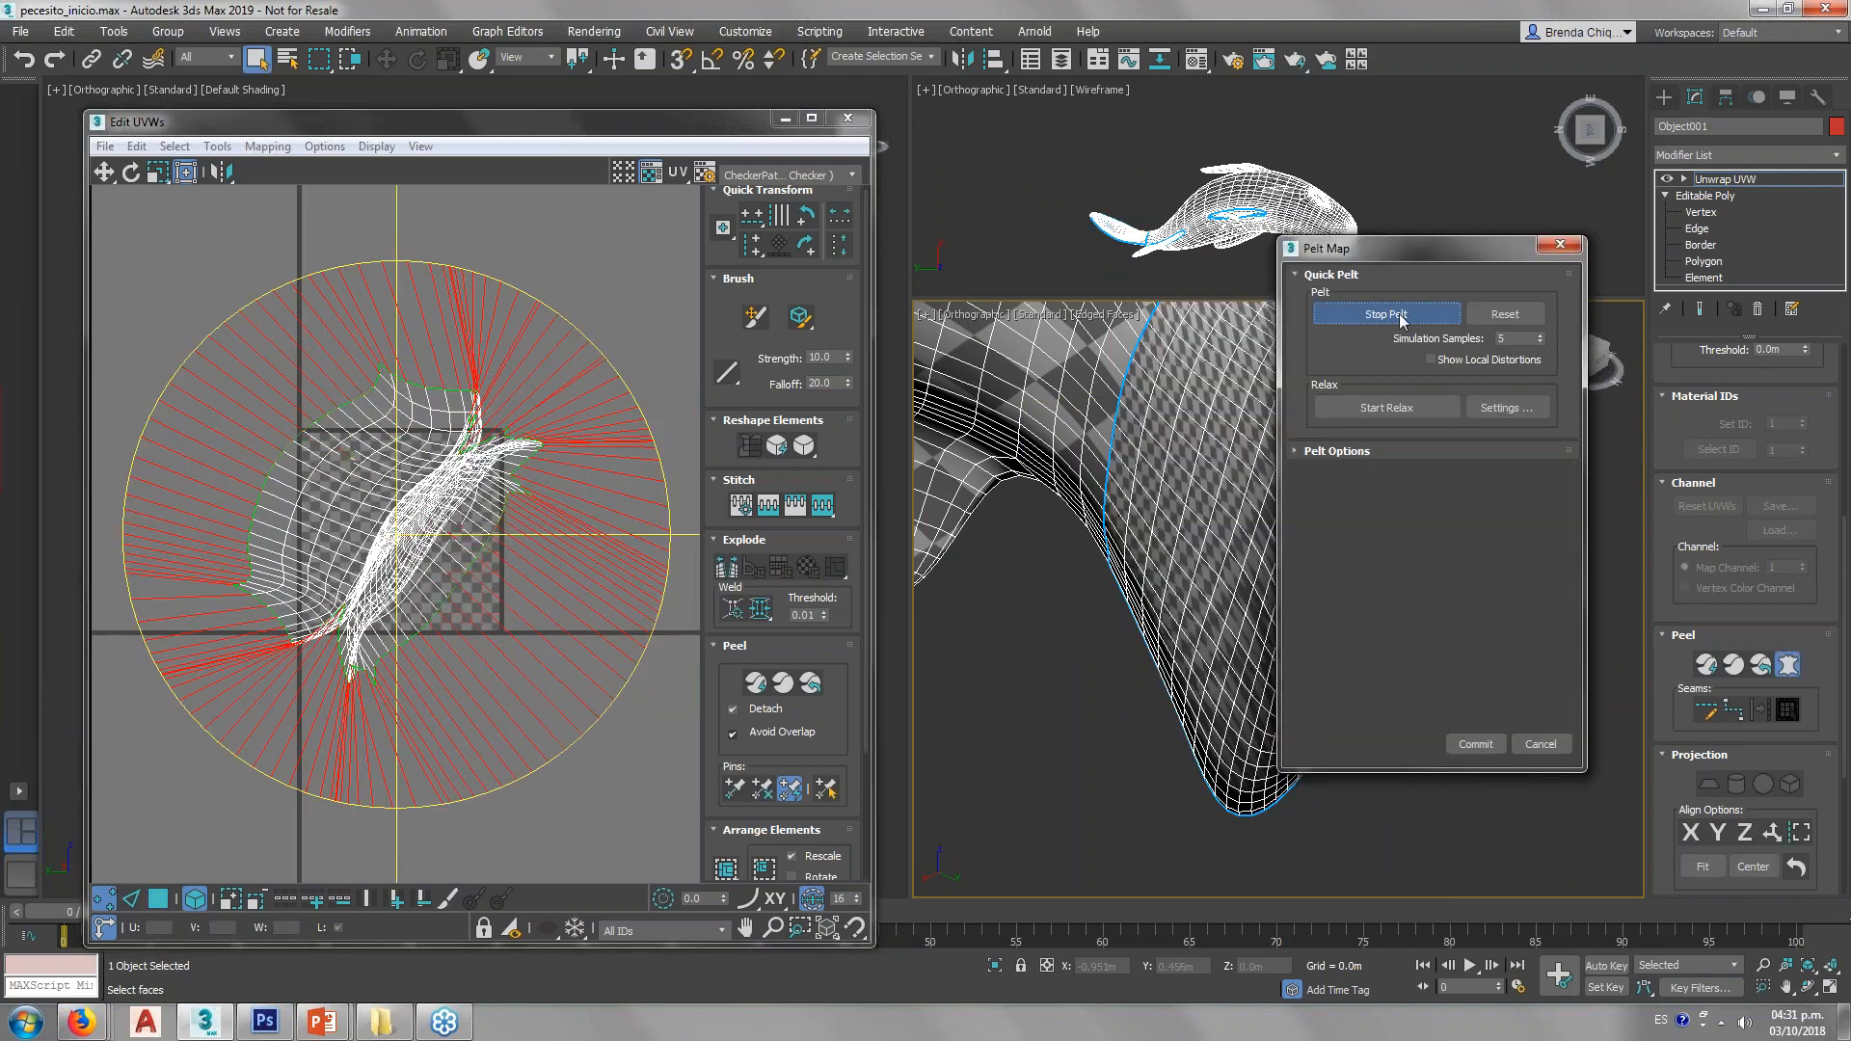
left_click(1376, 409)
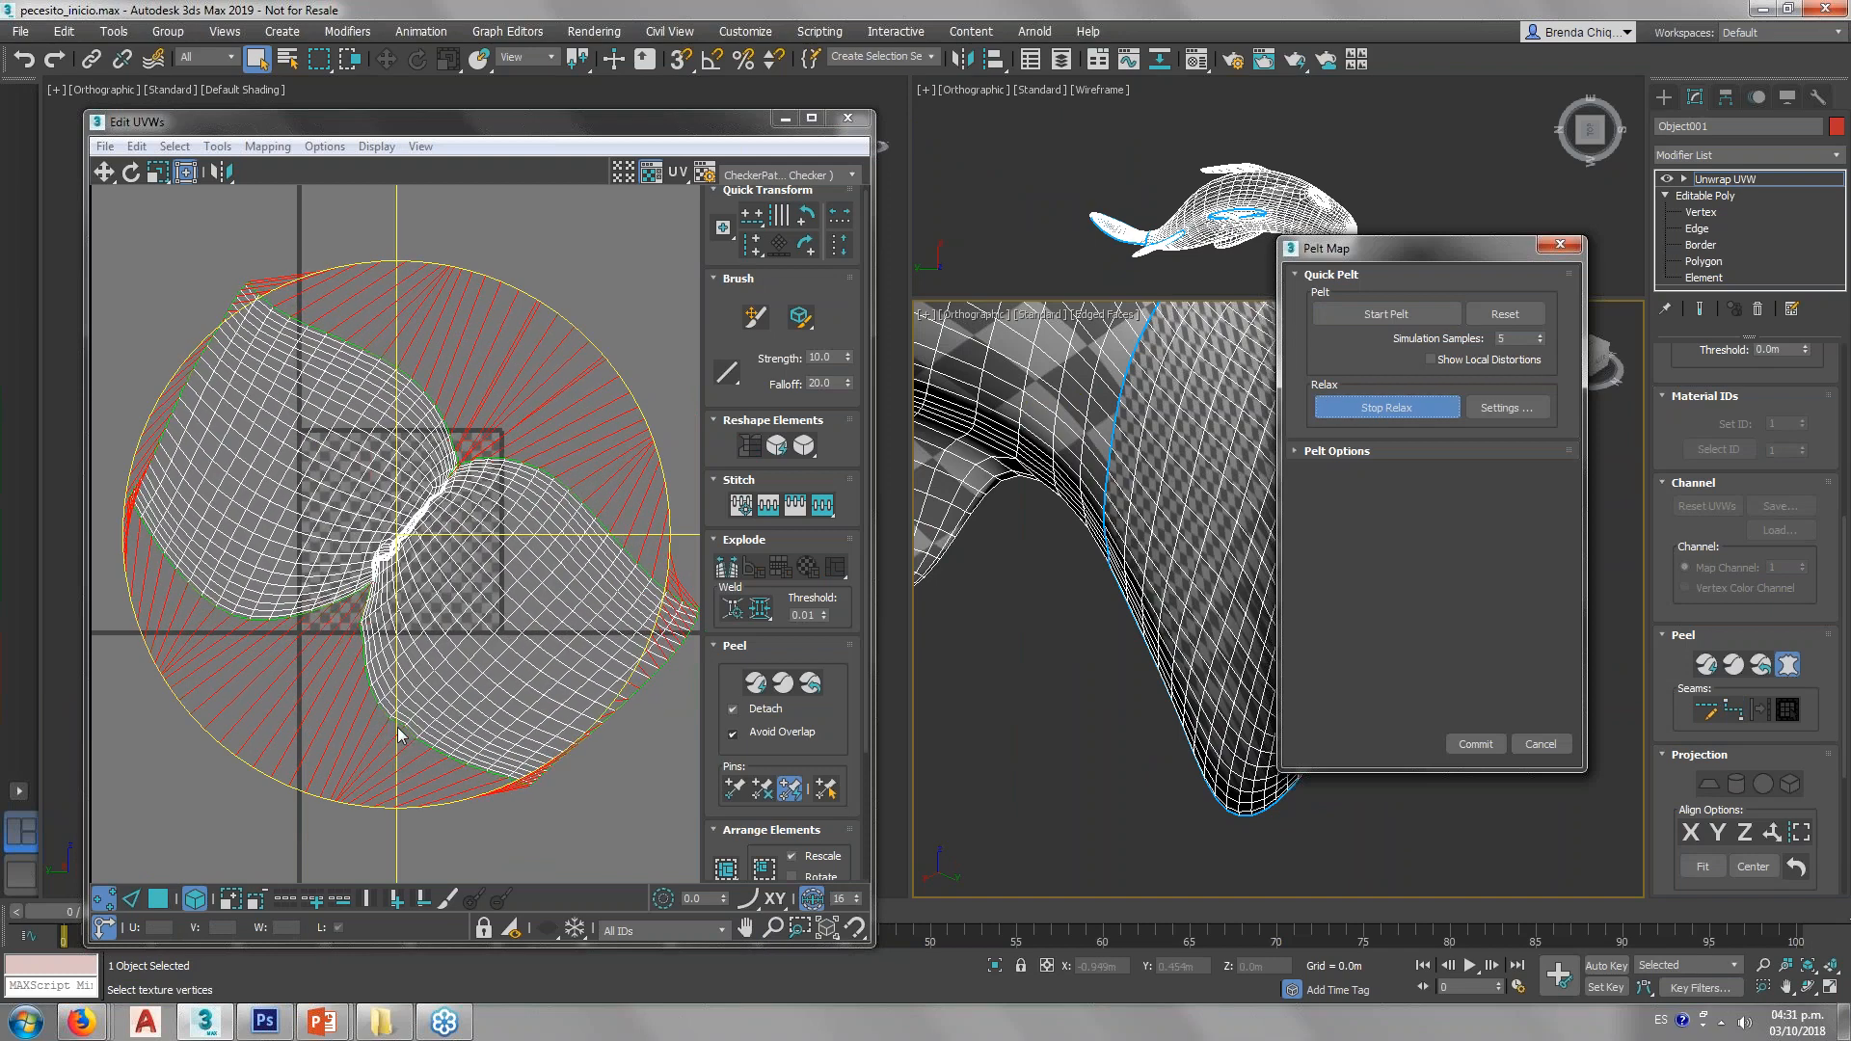
left_click(1413, 408)
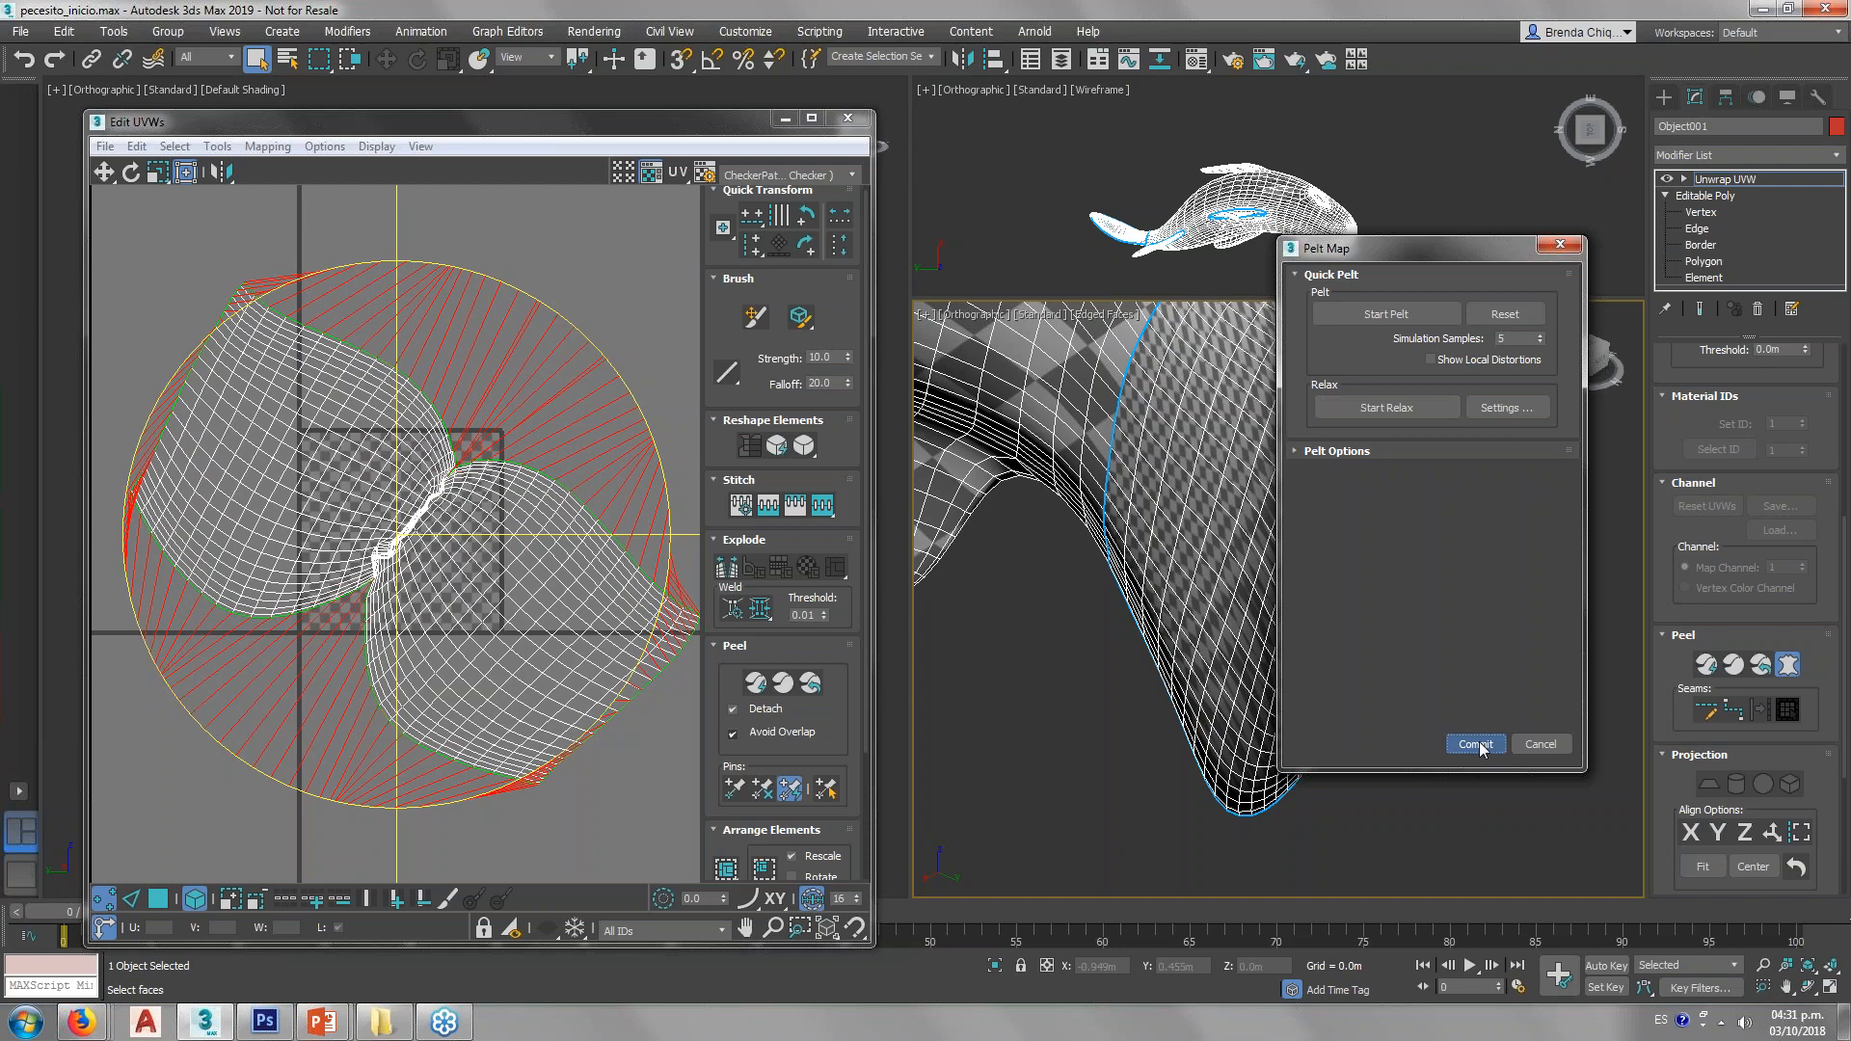
left_click(1475, 744)
Step: Scale down the unfolded tail fin piece, place it beside the checker tile near the fish bodies, and deselect it
left_click_drag(456, 547, 691, 521)
middle_click_drag(691, 521, 500, 556)
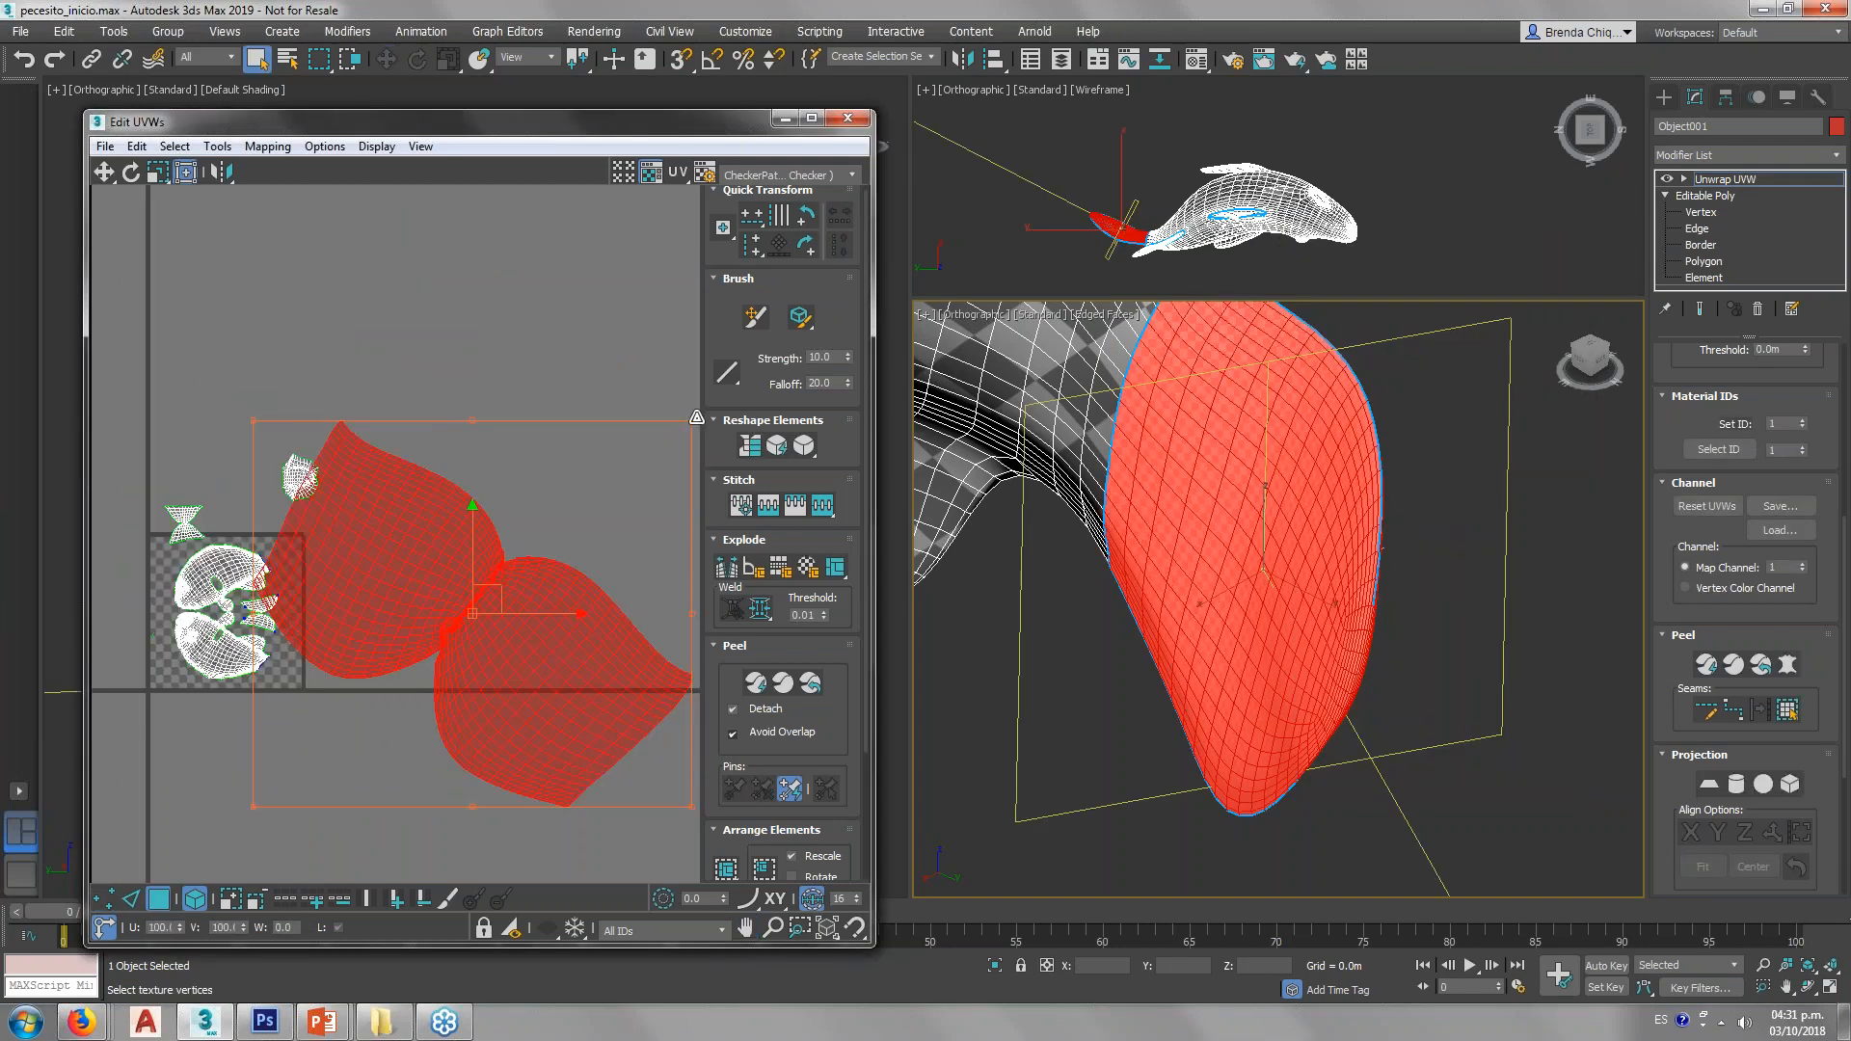
left_click_drag(696, 417, 357, 741)
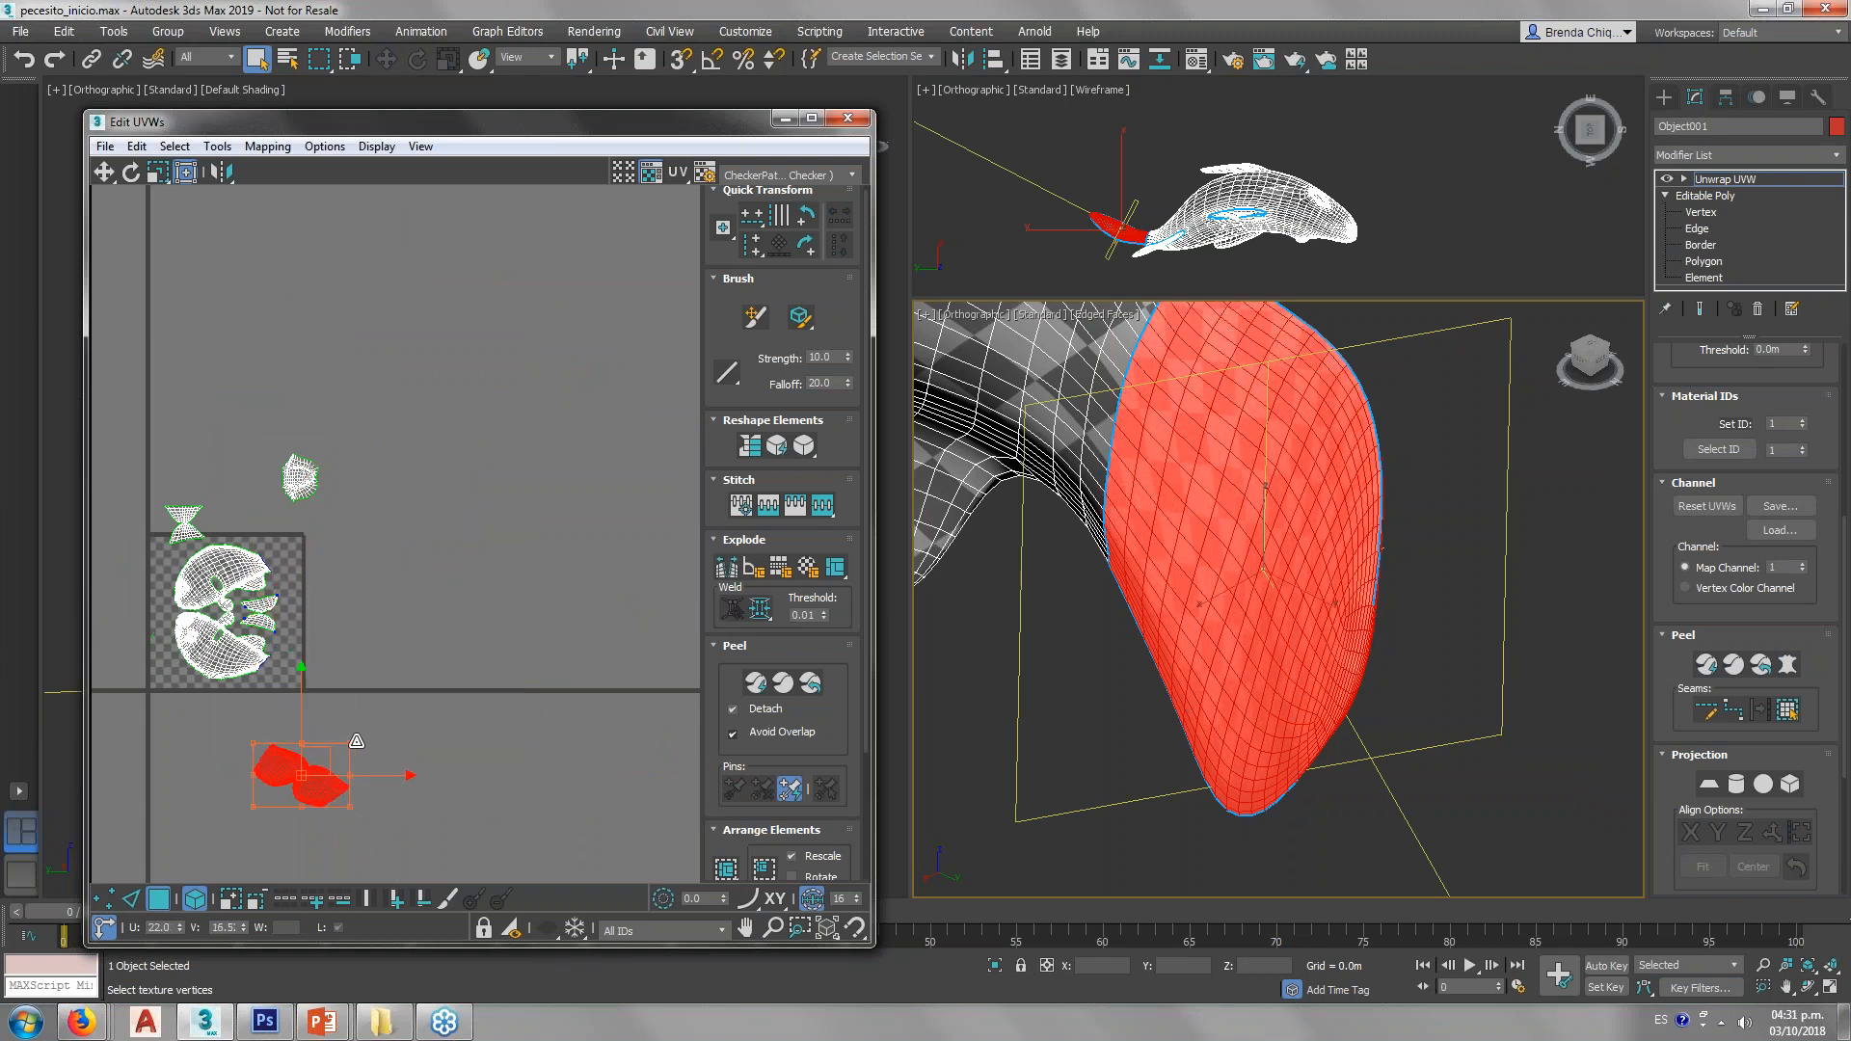
scroll(357, 741, "up", 3)
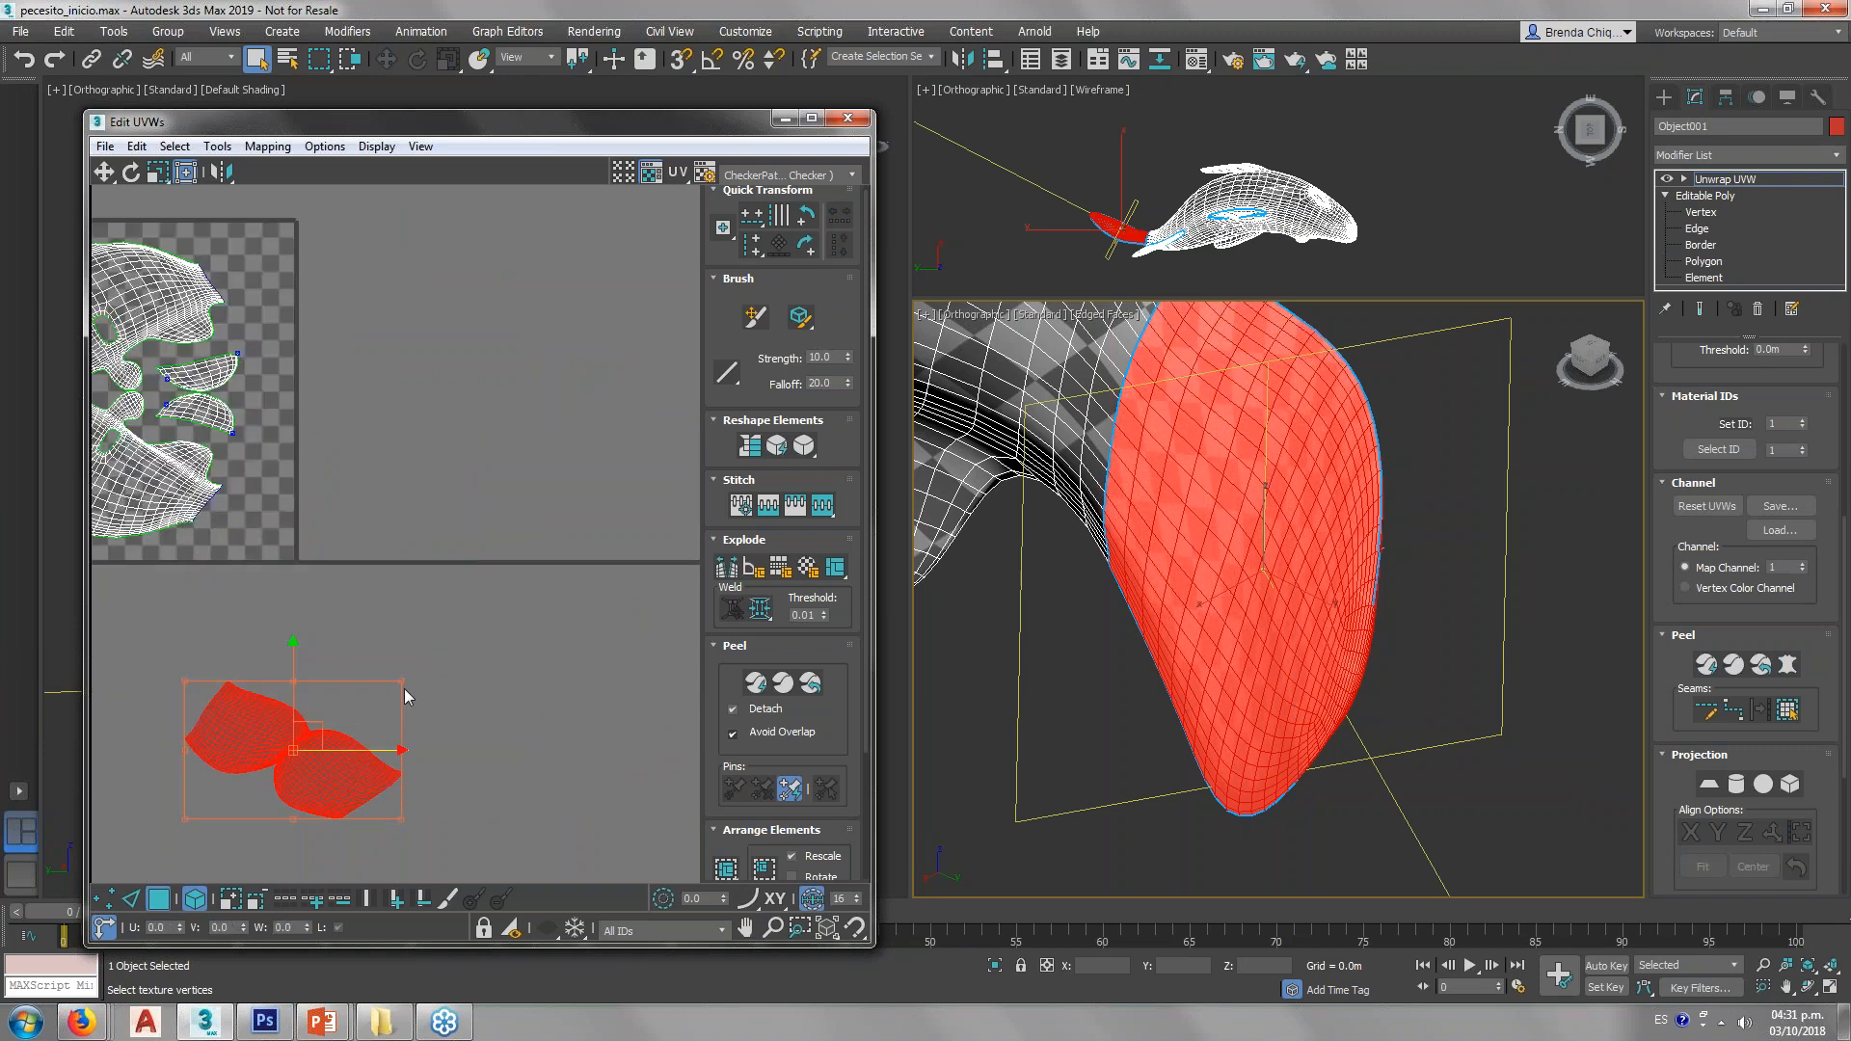
left_click_drag(402, 682, 367, 669)
left_click_drag(291, 728, 357, 387)
left_click(534, 350)
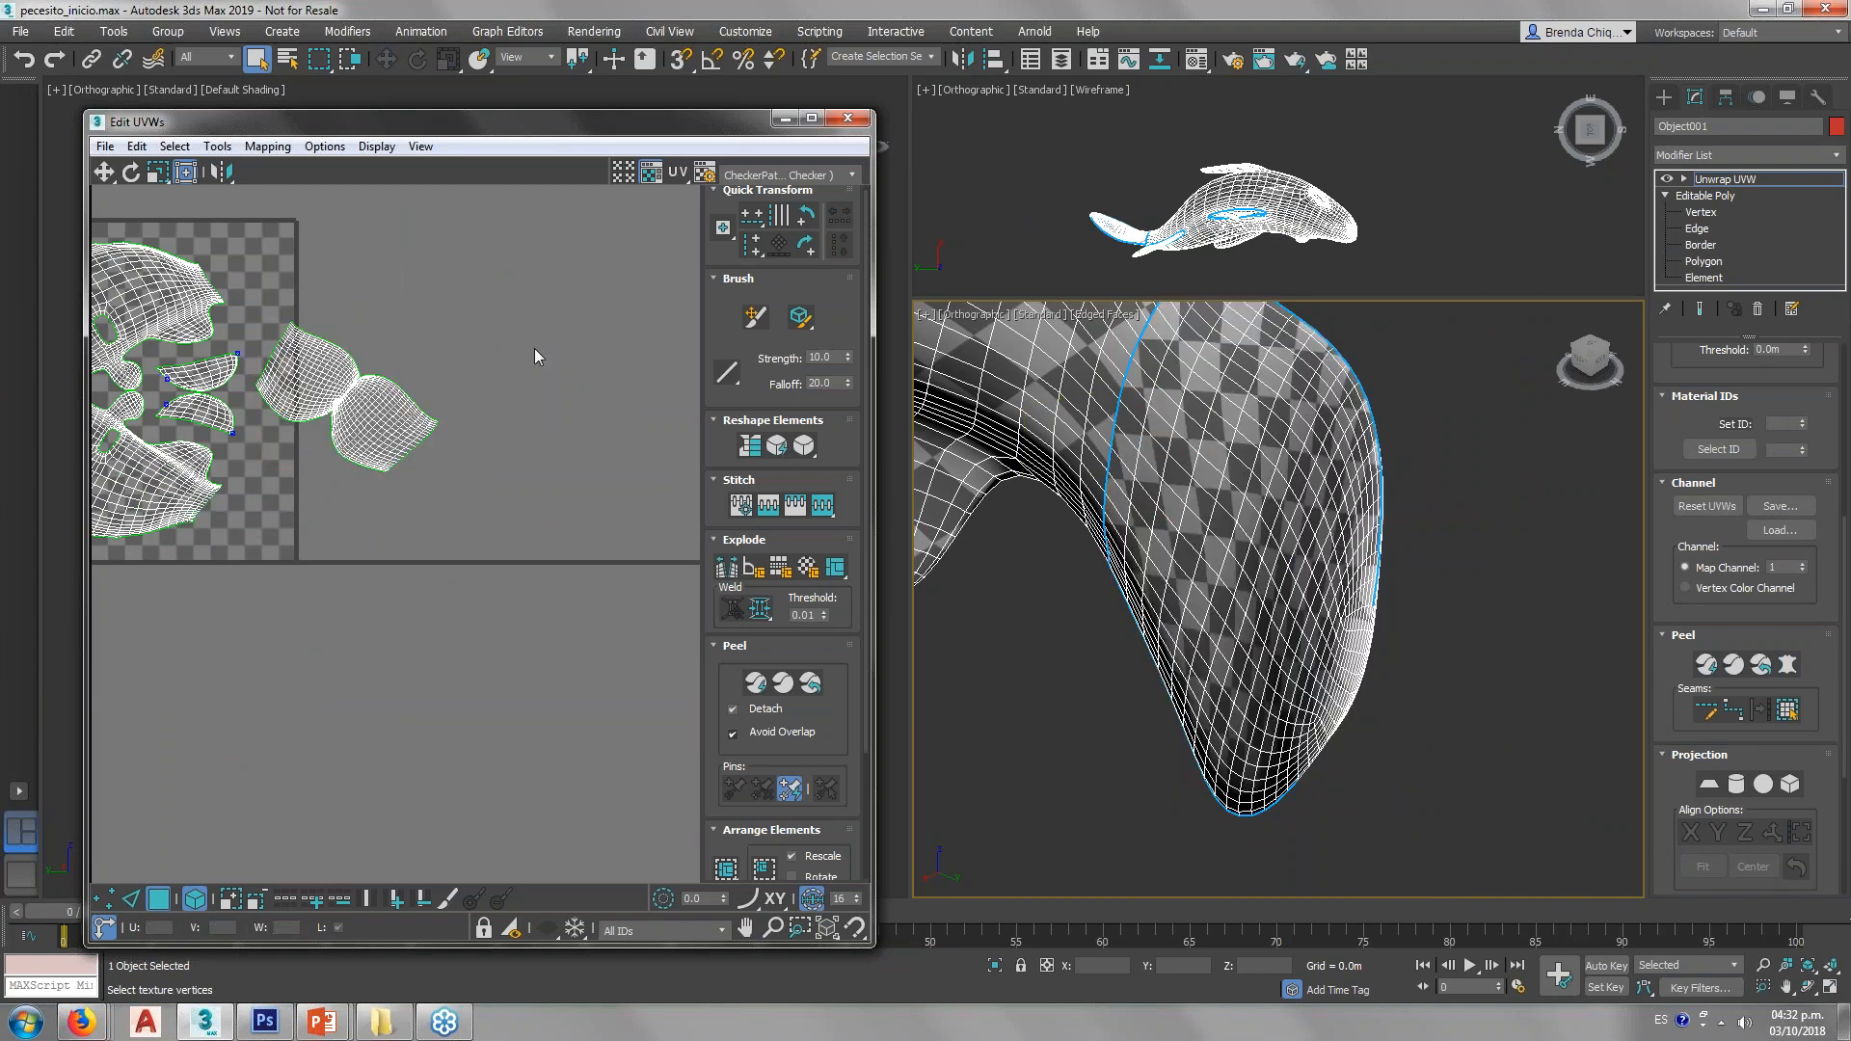
Step: Select the faces of the small front belly fins on the underside of the fish
scroll(534, 350, "down", 2)
middle_click_drag(276, 454, 347, 550)
scroll(384, 538, "up", 2)
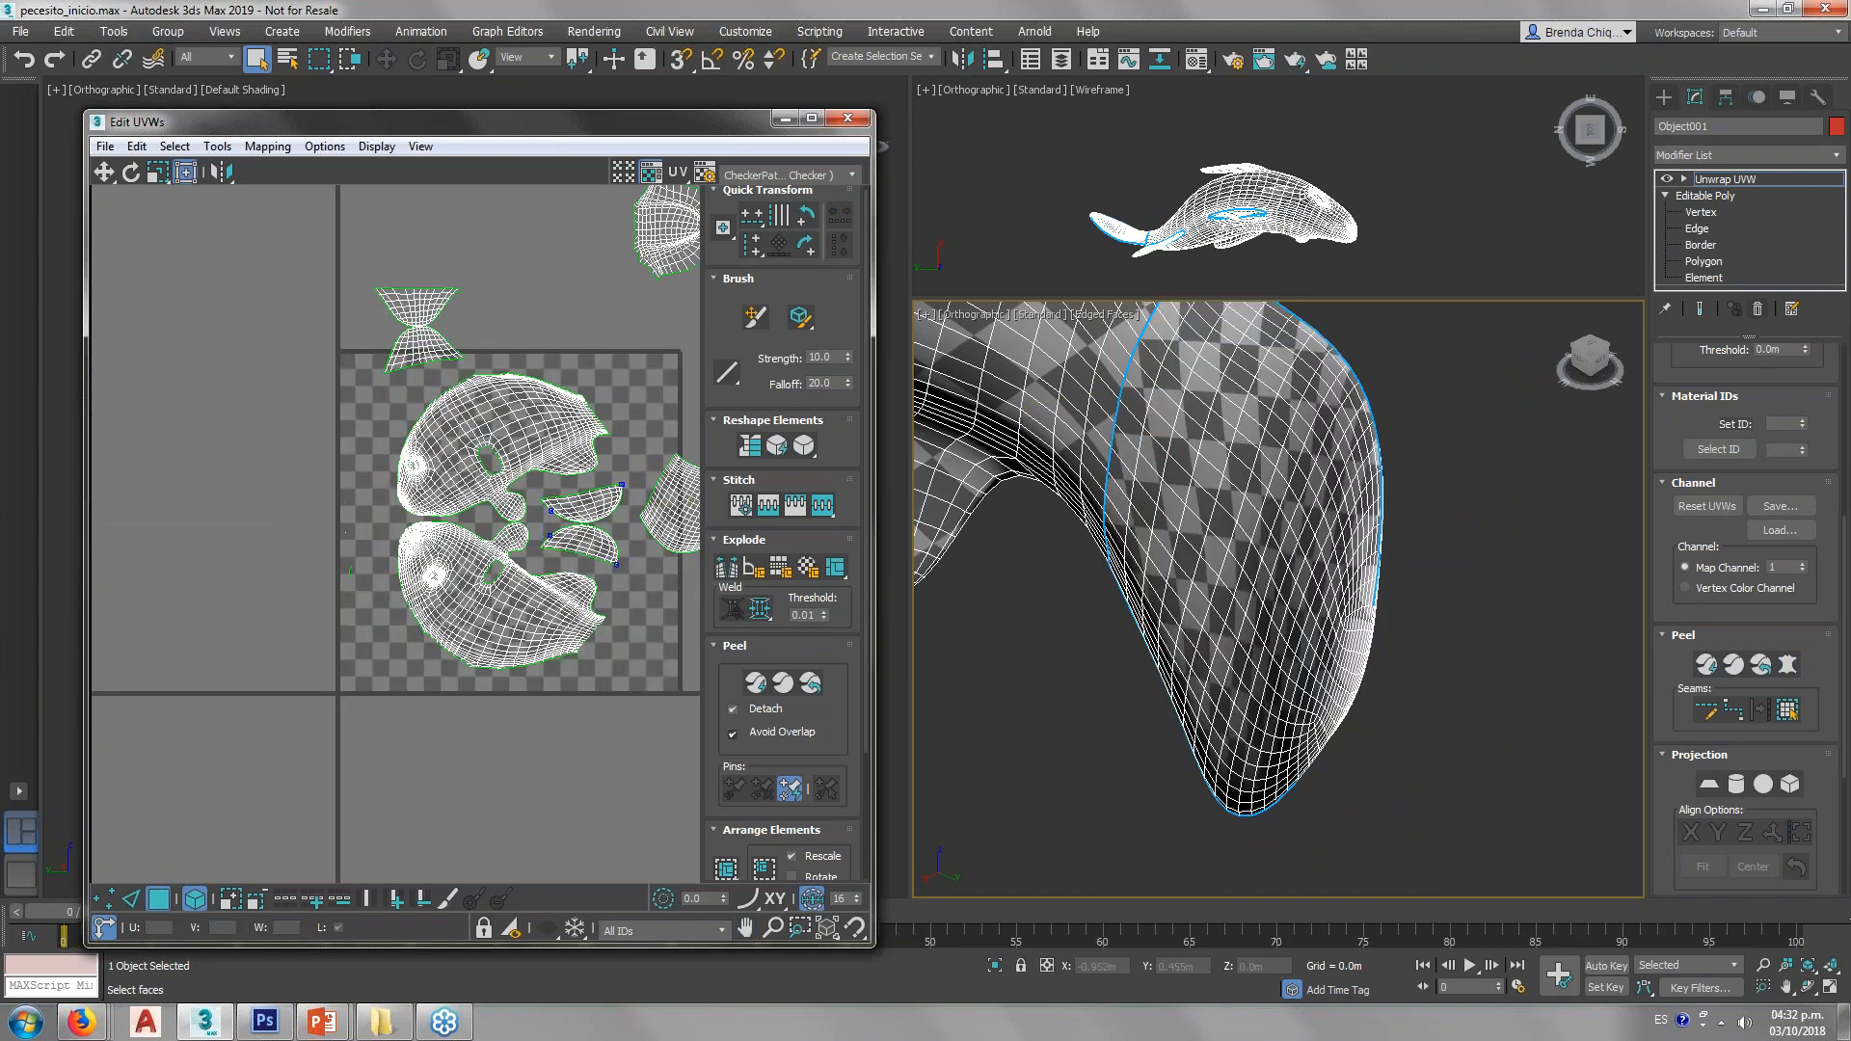
middle_click_drag(506, 599, 371, 655)
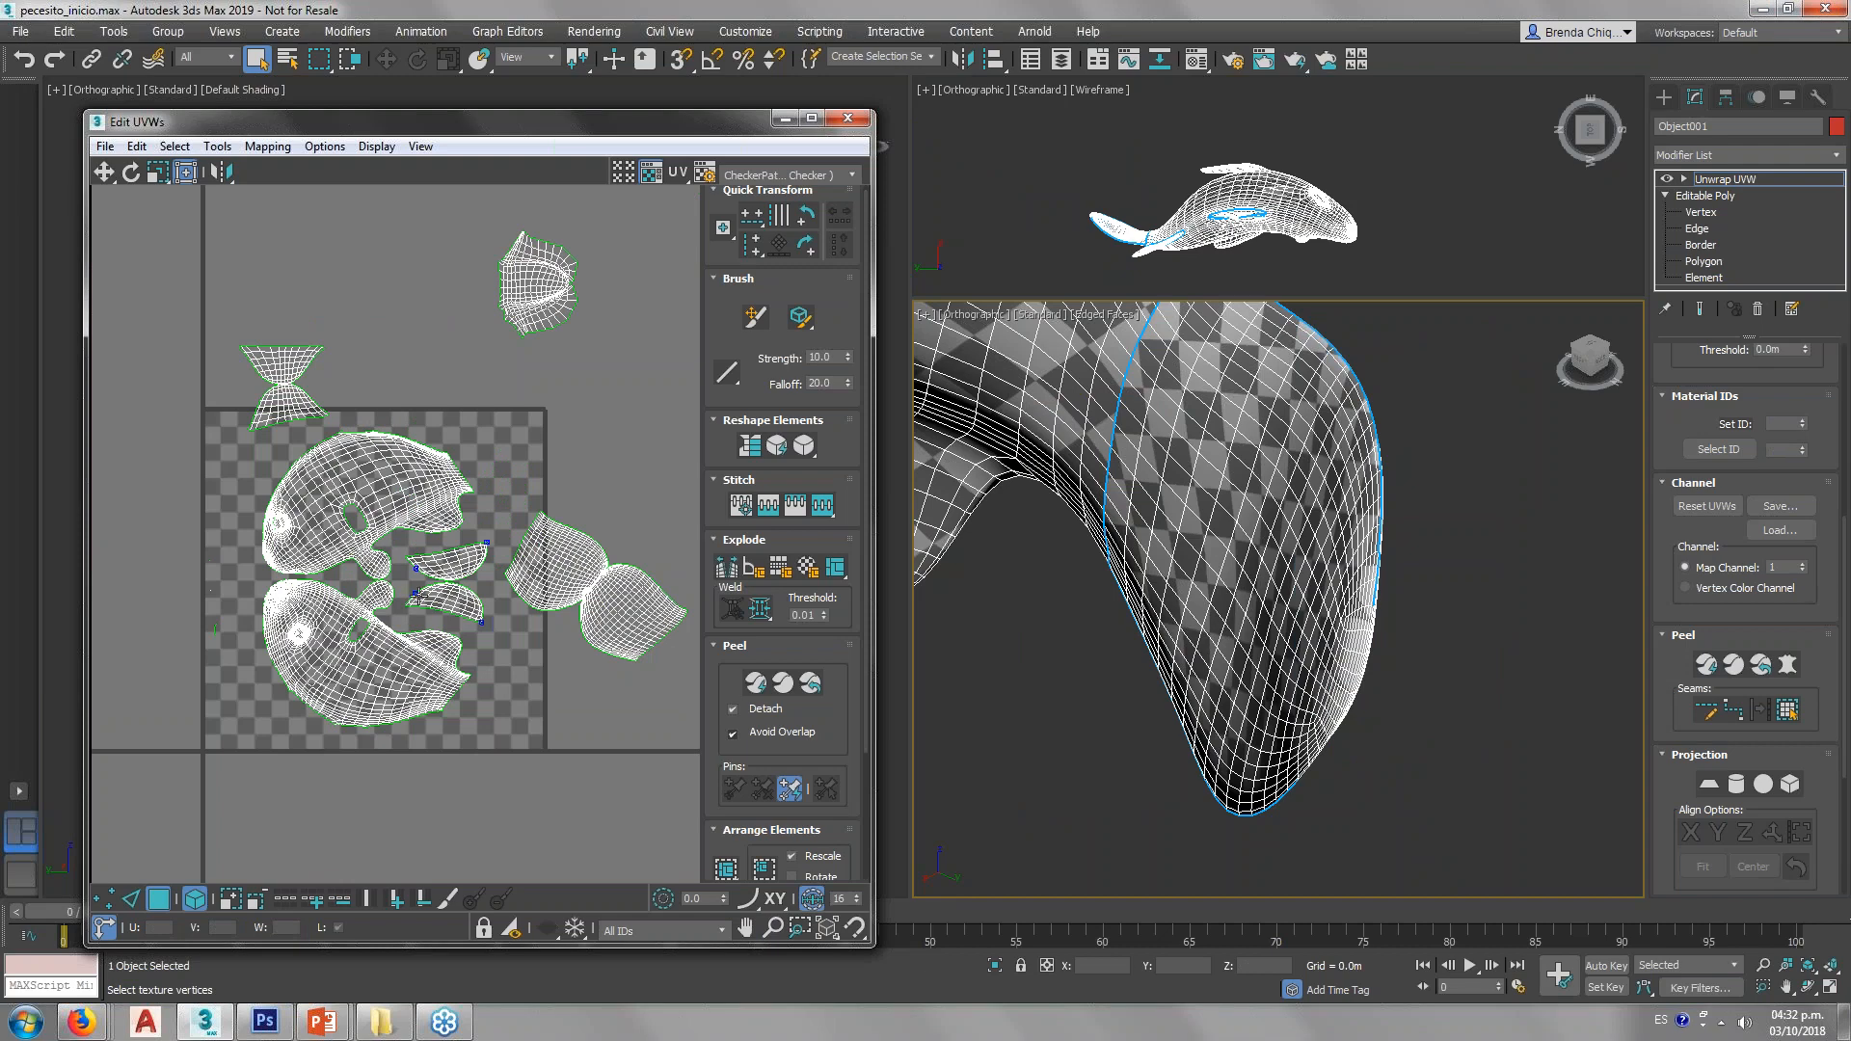
scroll(352, 566, "up", 6)
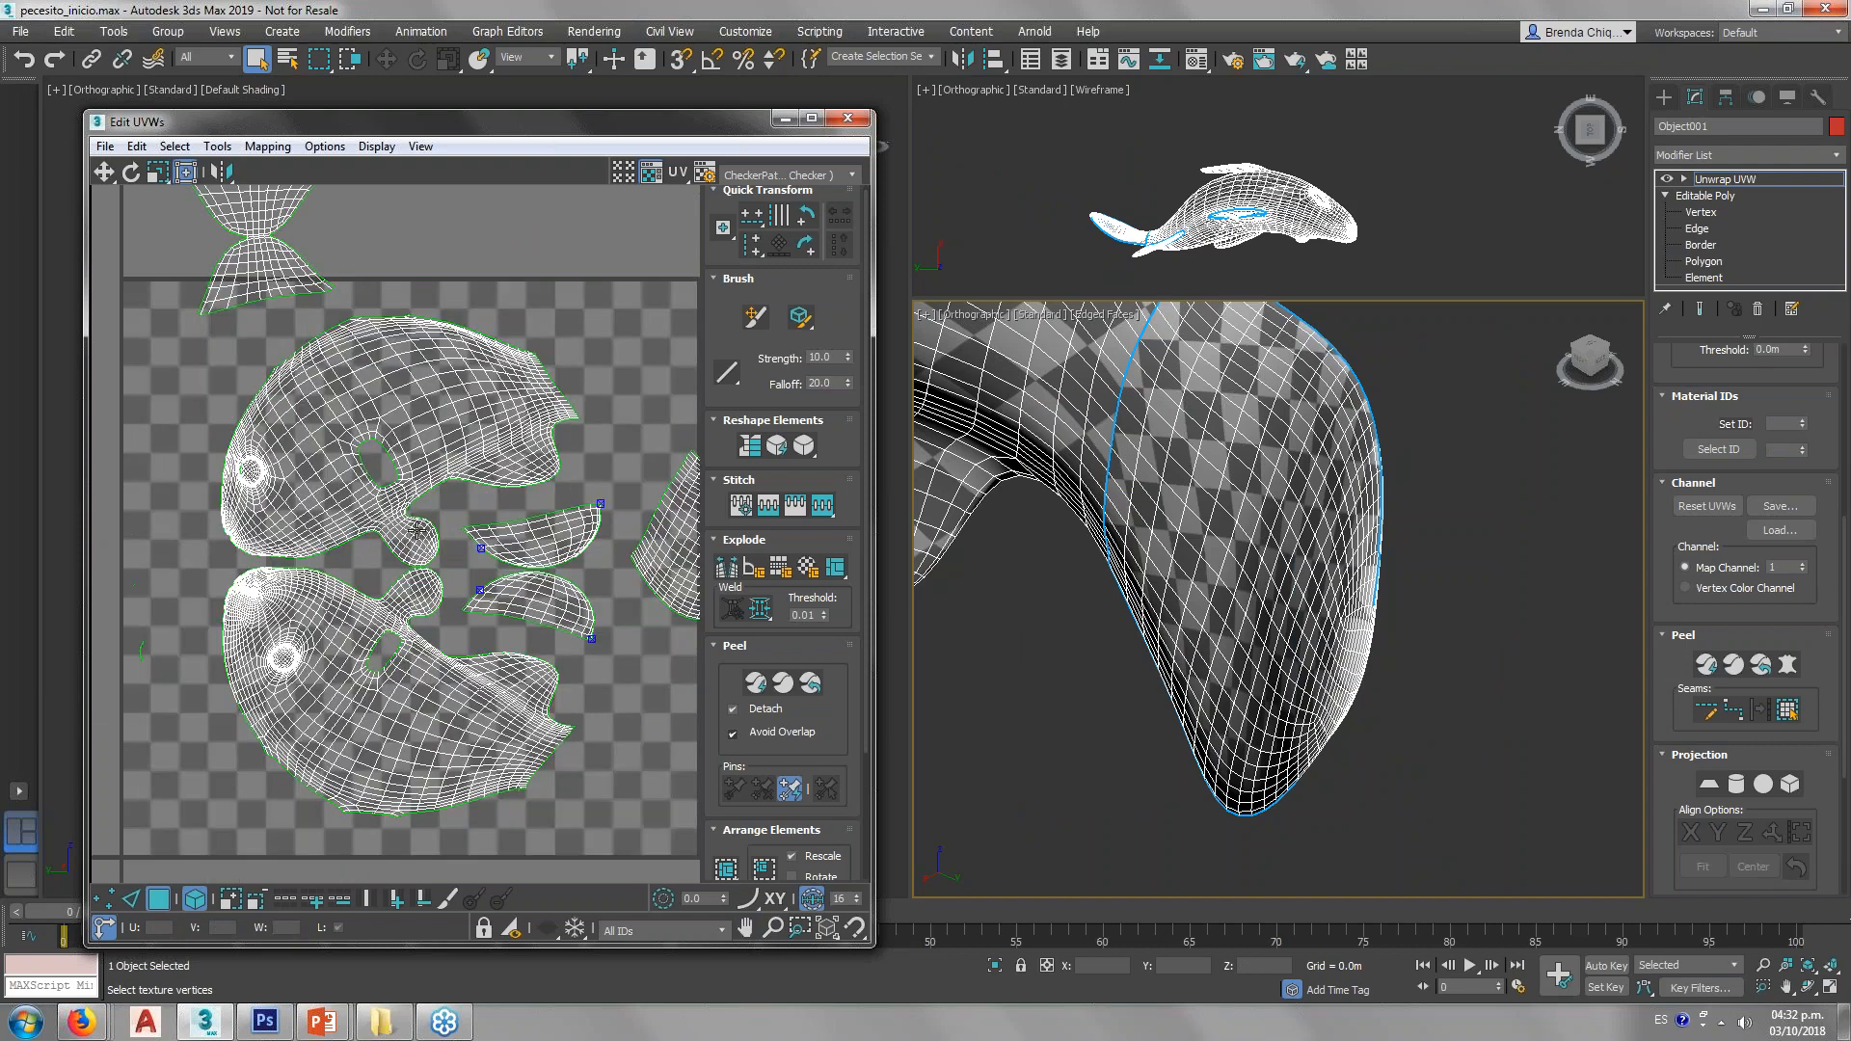
key("z")
scroll(1032, 641, "up", 6)
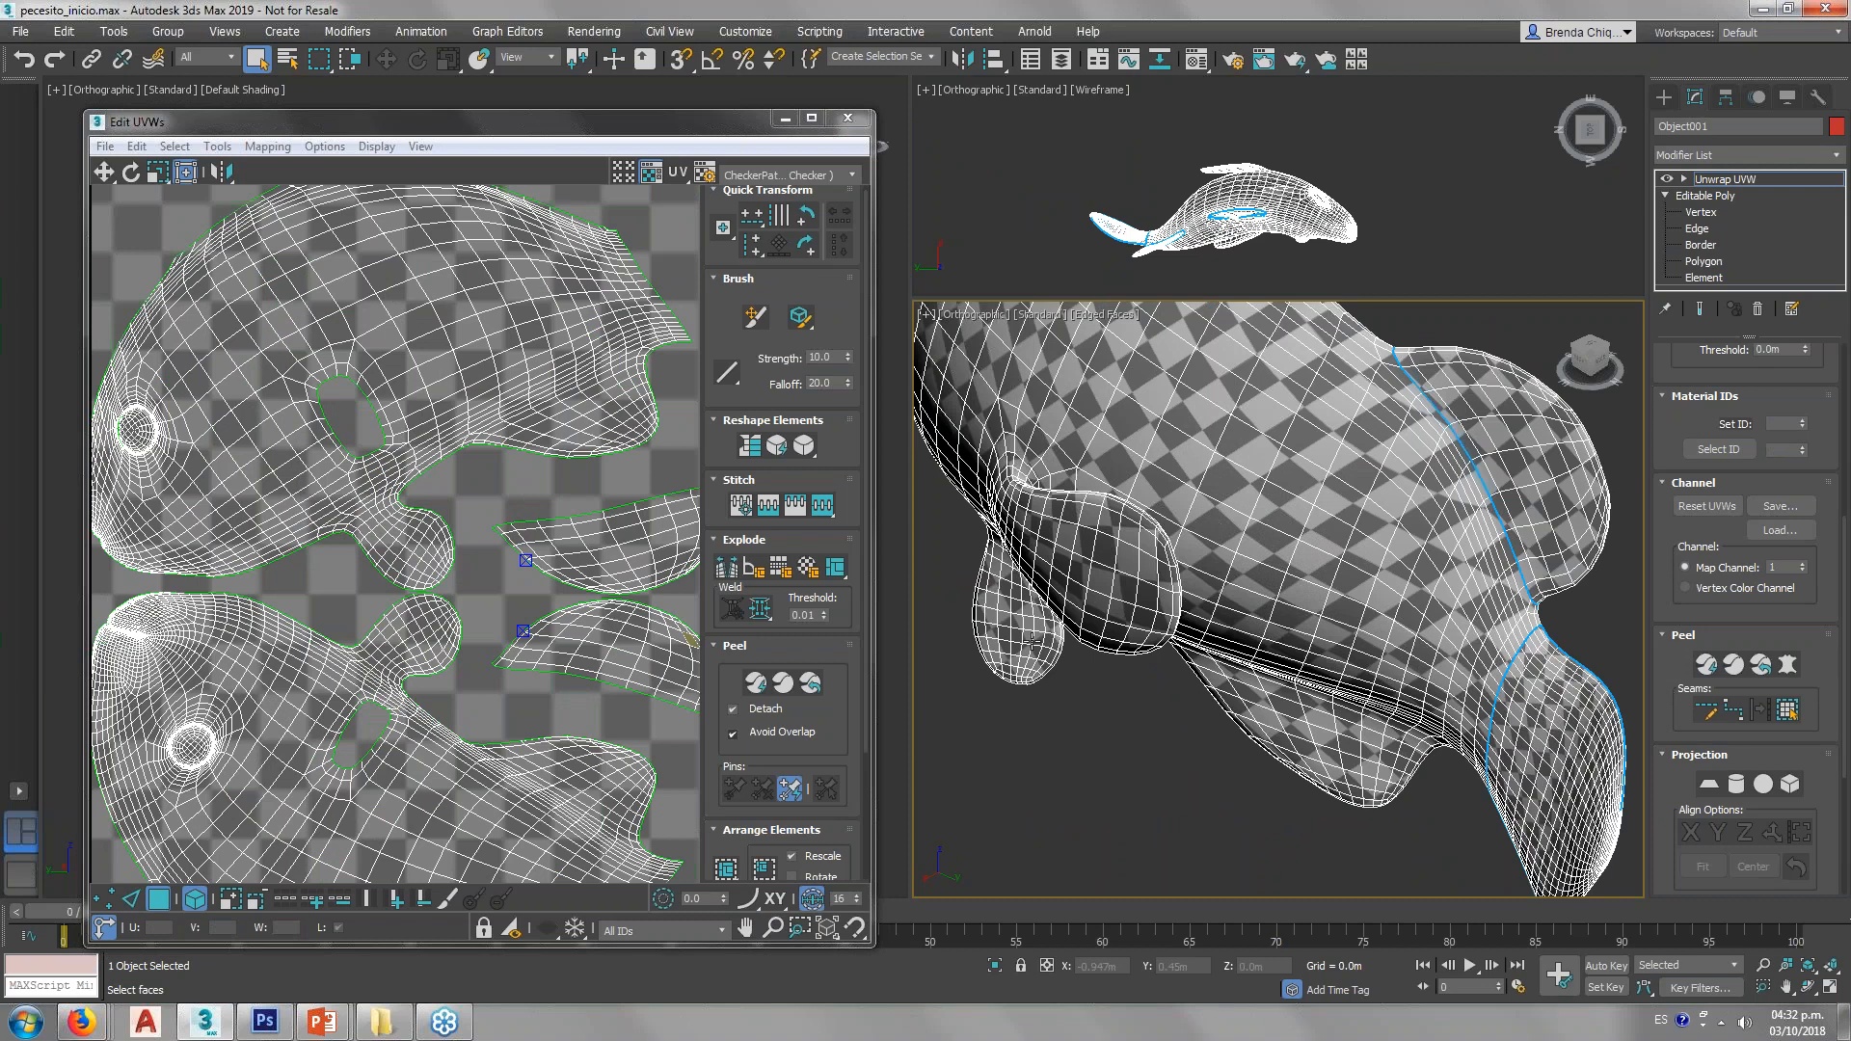
left_click(1028, 638)
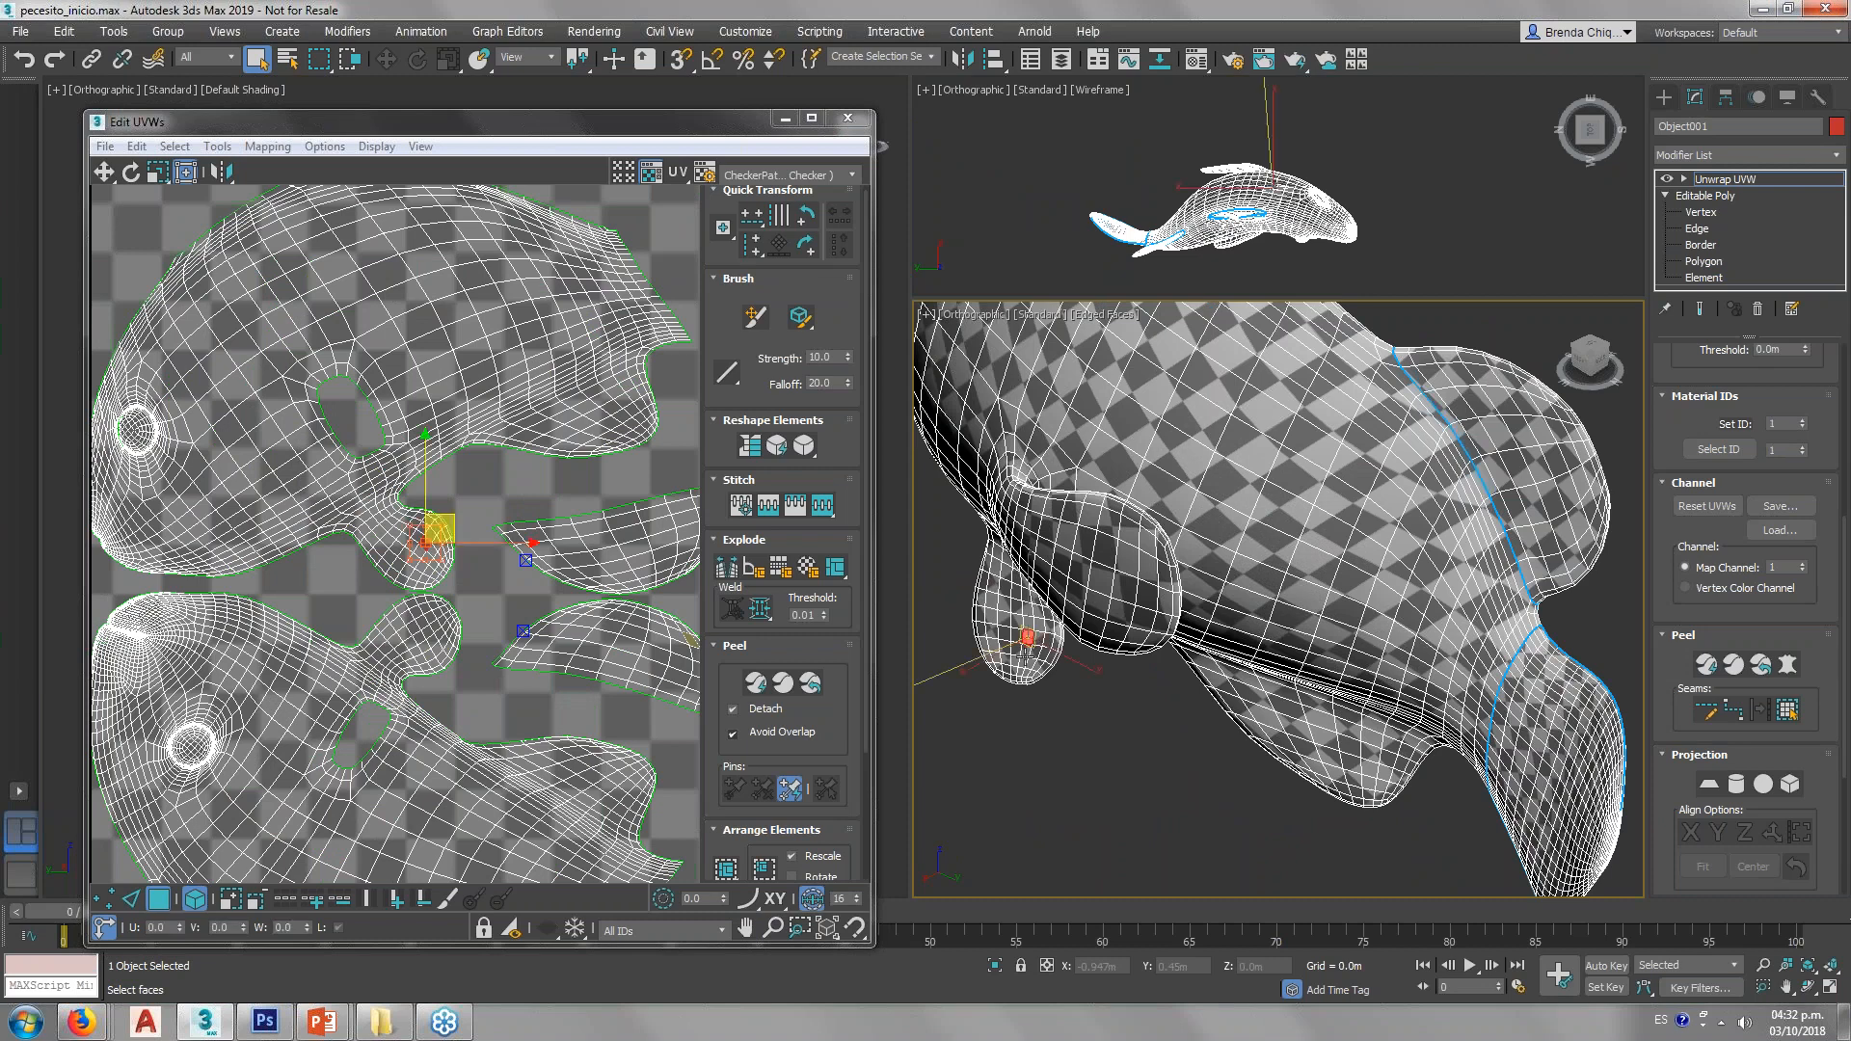
middle_click_drag(1025, 656, 1089, 617, "alt")
left_click_drag(1118, 780, 933, 557)
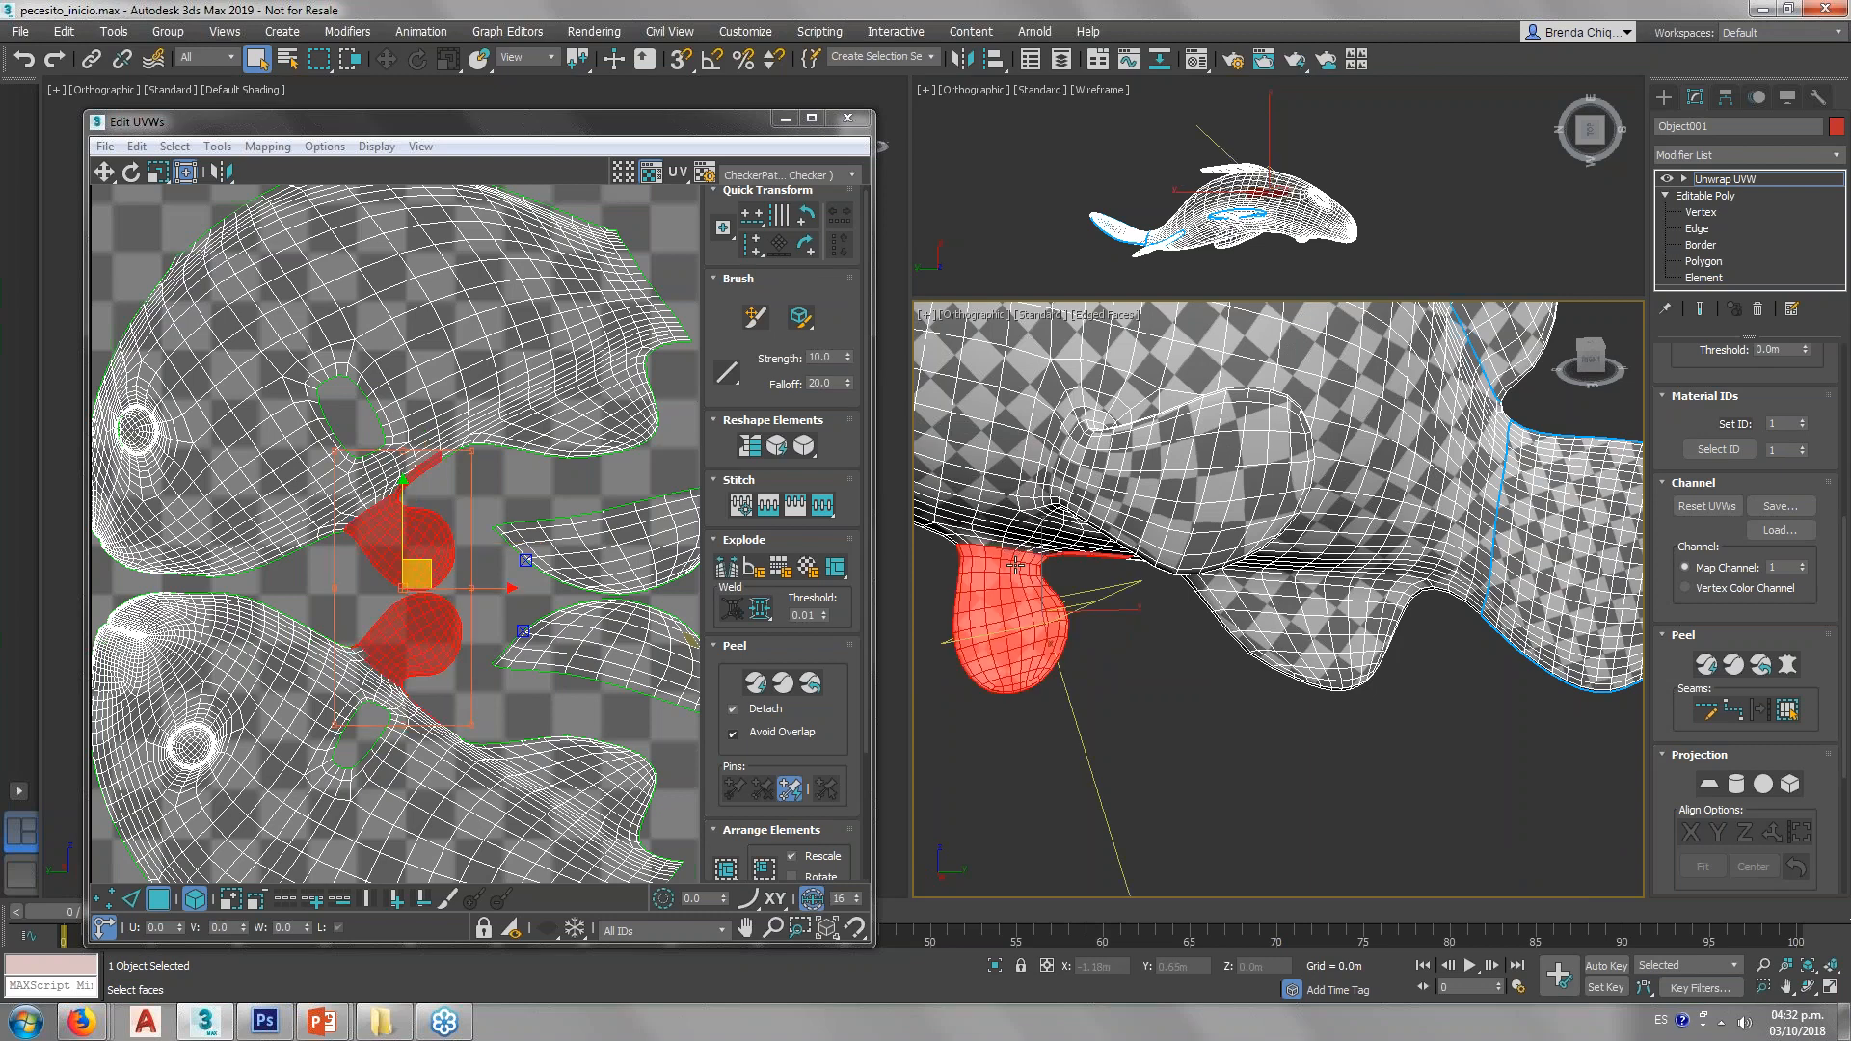
Step: Remove the stray belly faces behind the small fins from the face selection
middle_click_drag(1015, 565, 1031, 360, "alt")
scroll(1031, 511, "up", 5)
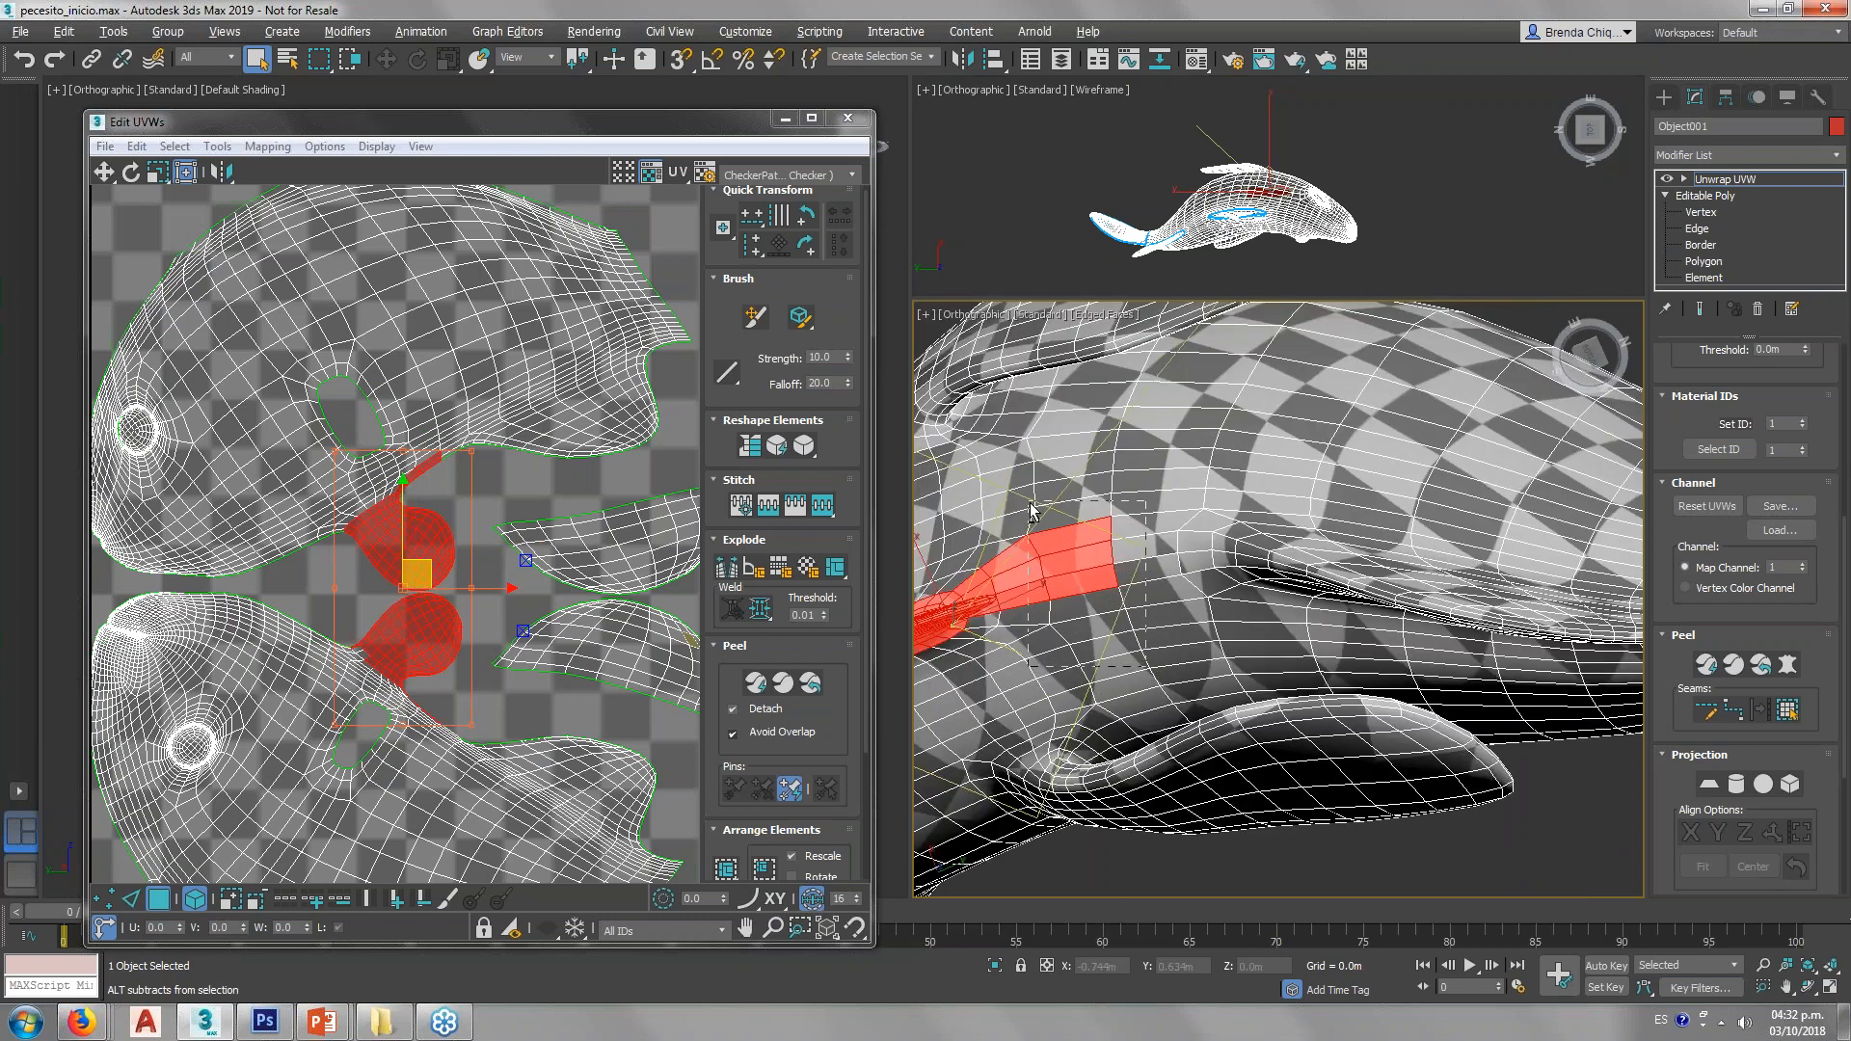
scroll(1002, 540, "up", 3)
middle_click_drag(981, 561, 1022, 617, "alt")
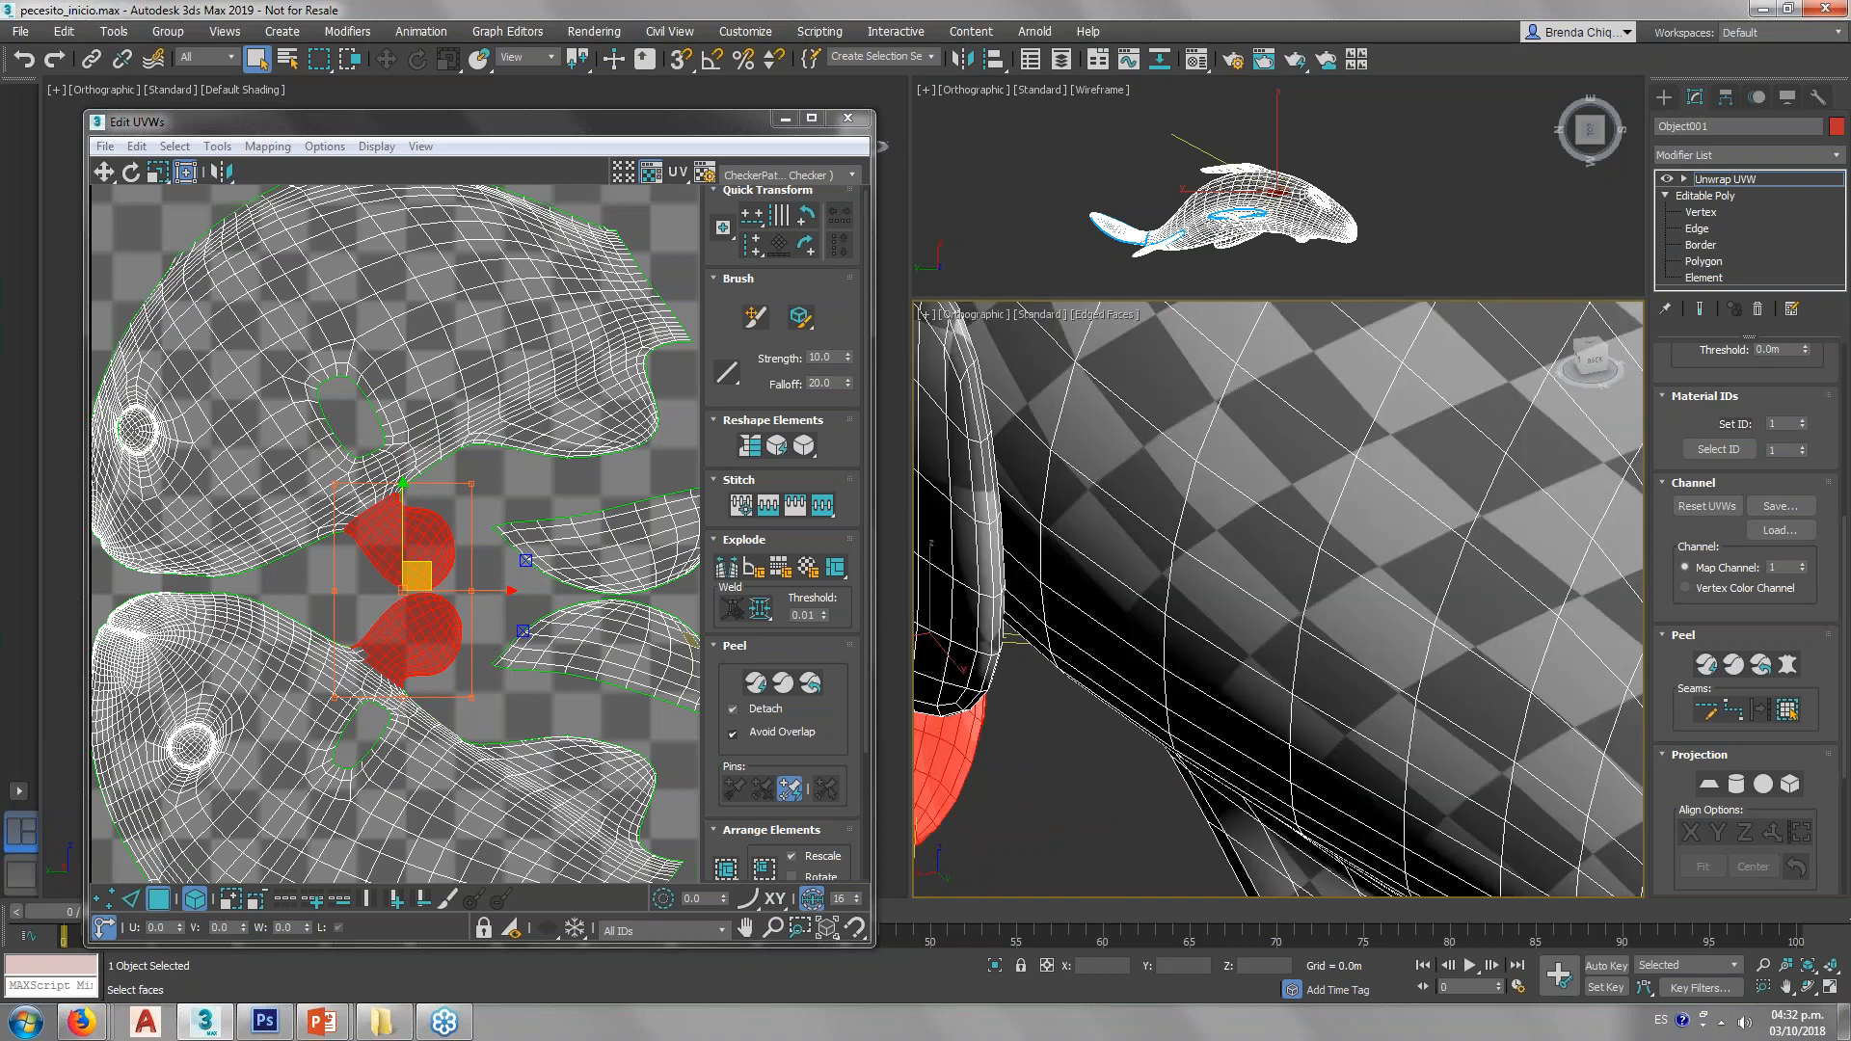
Step: Break the small belly fin faces off the body UVs and move them beside the fish heads, at the edge of the checker tile
scroll(358, 653, "up", 3)
left_click(359, 653, "ctrl")
key("ctrl+z")
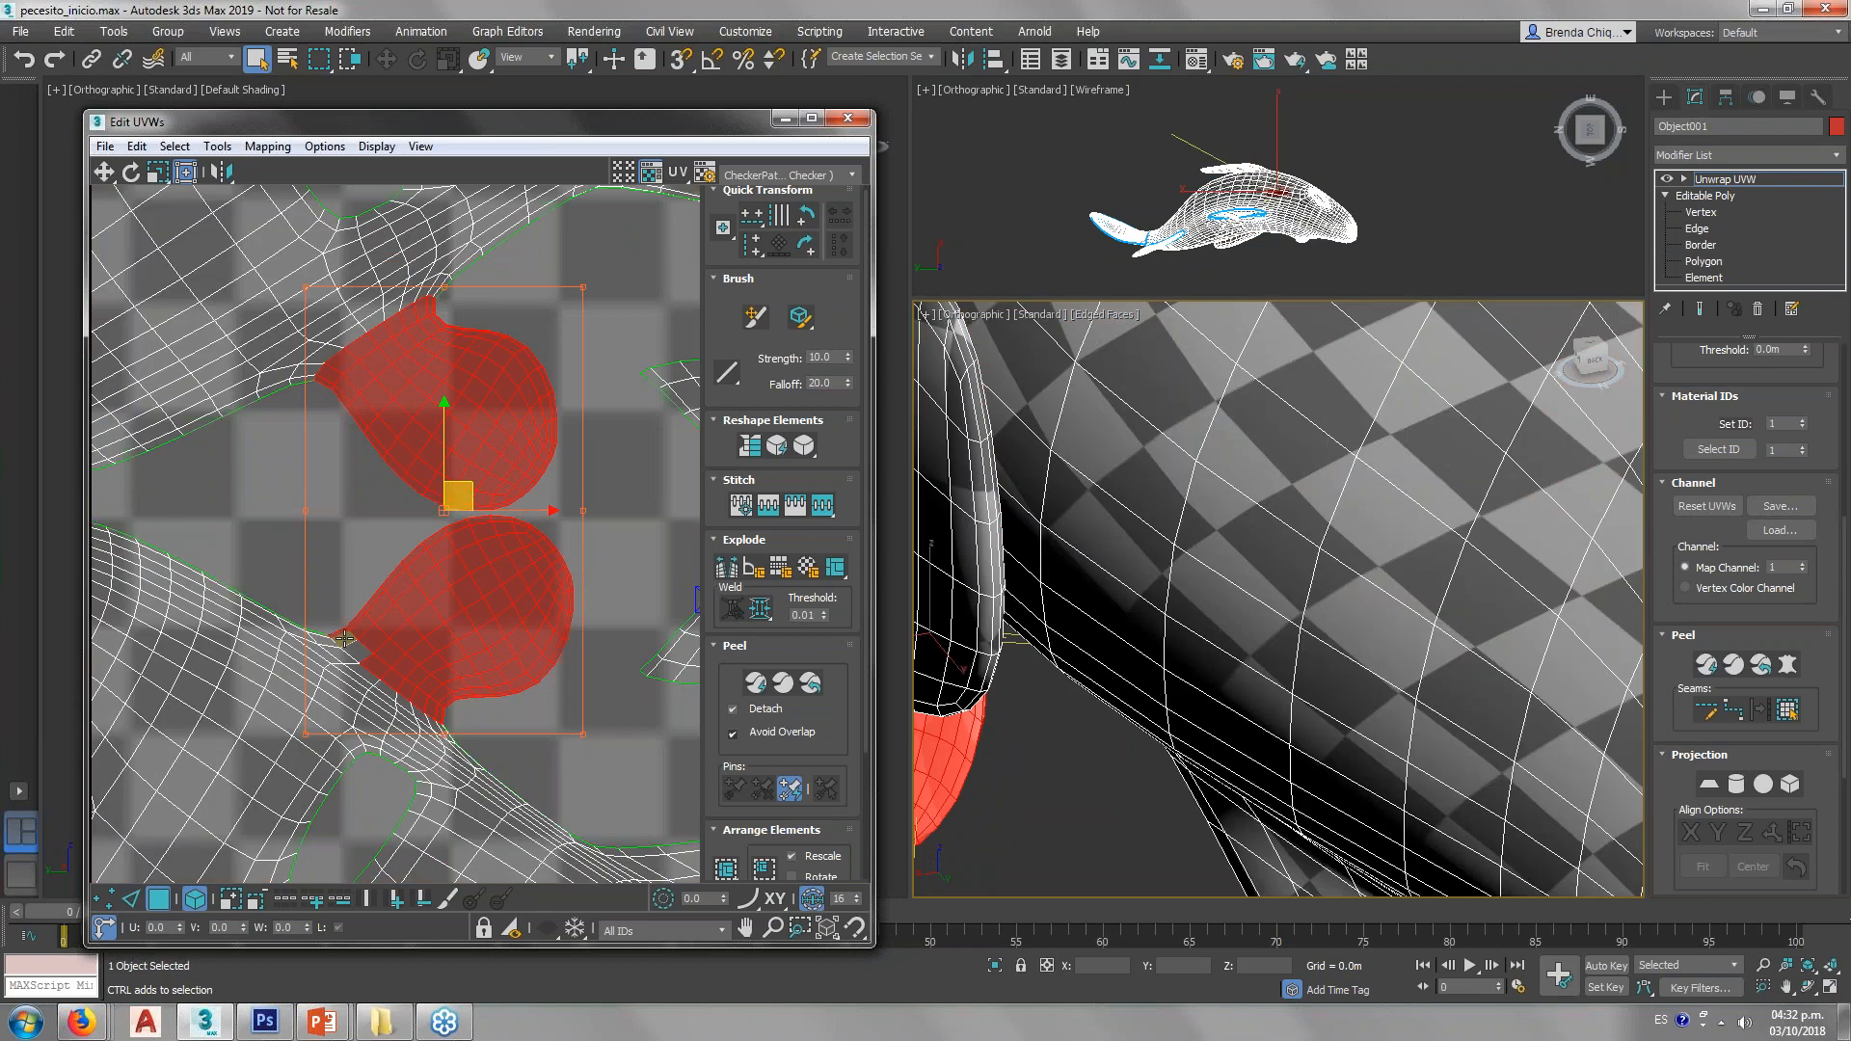
left_click(195, 898)
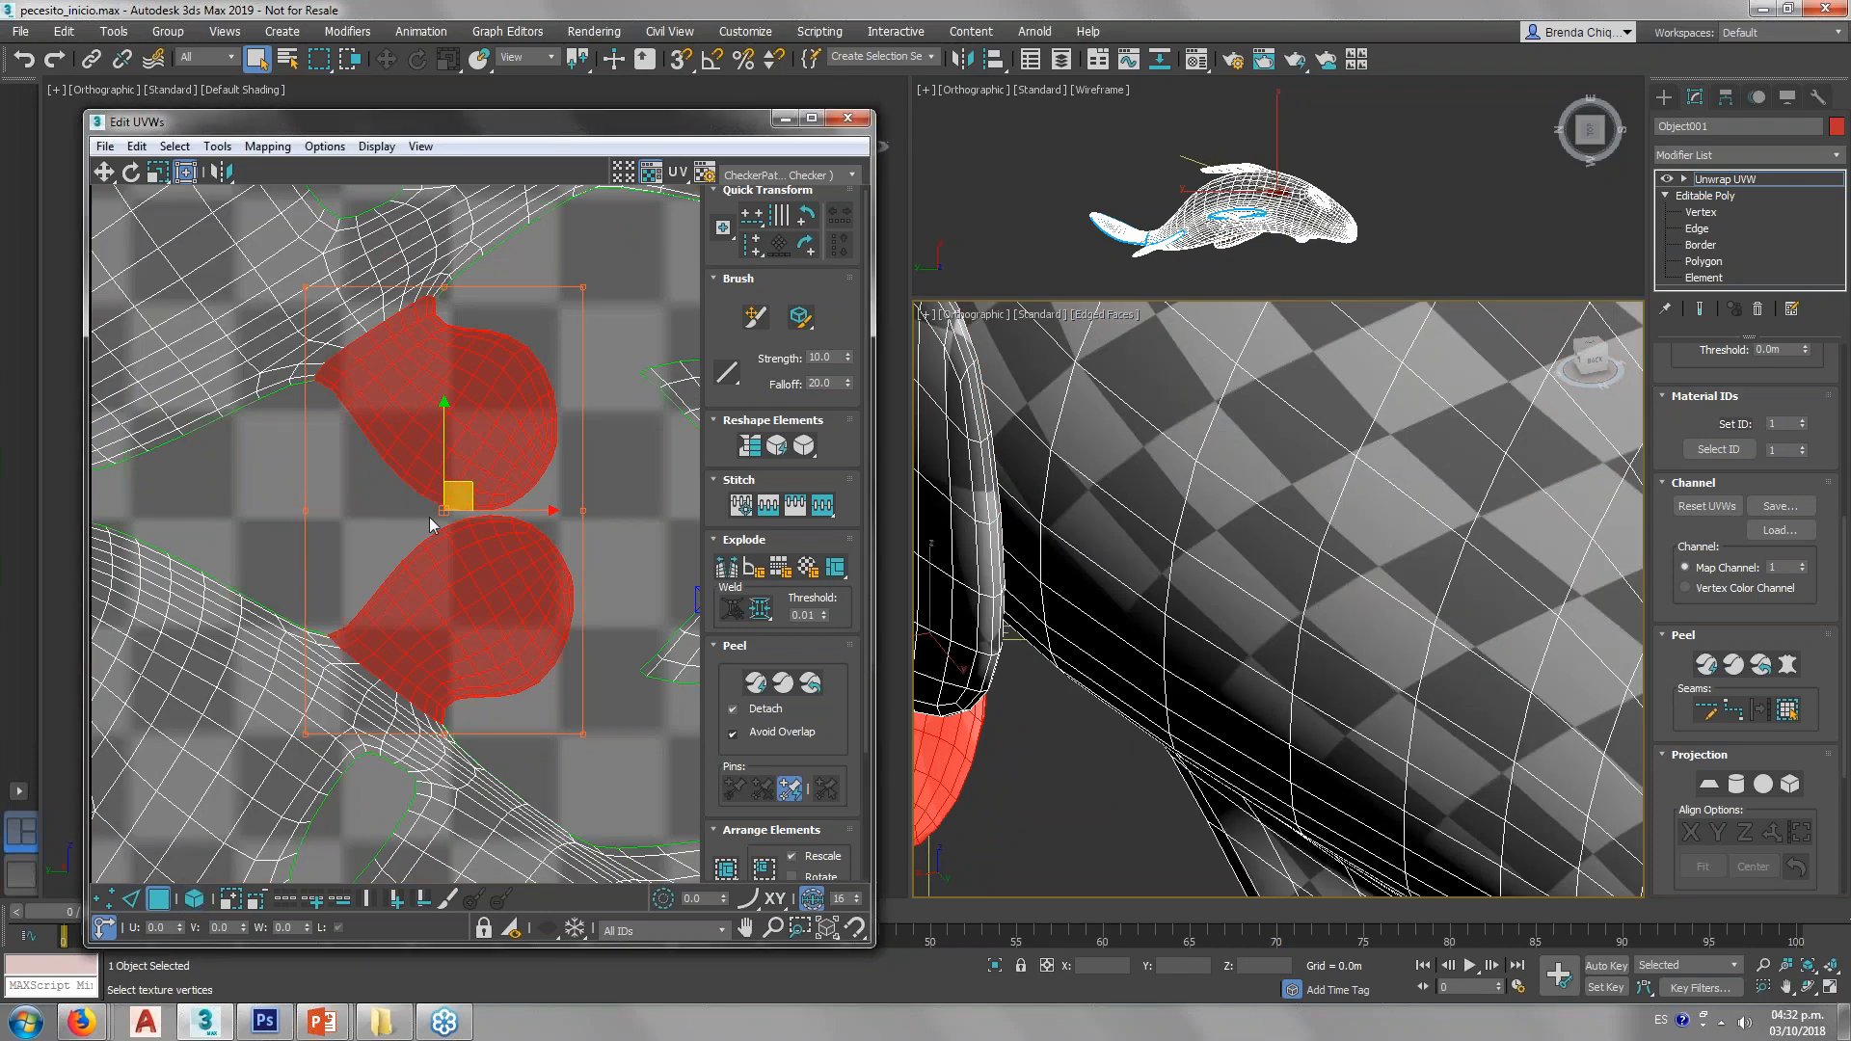
scroll(386, 530, "down", 5)
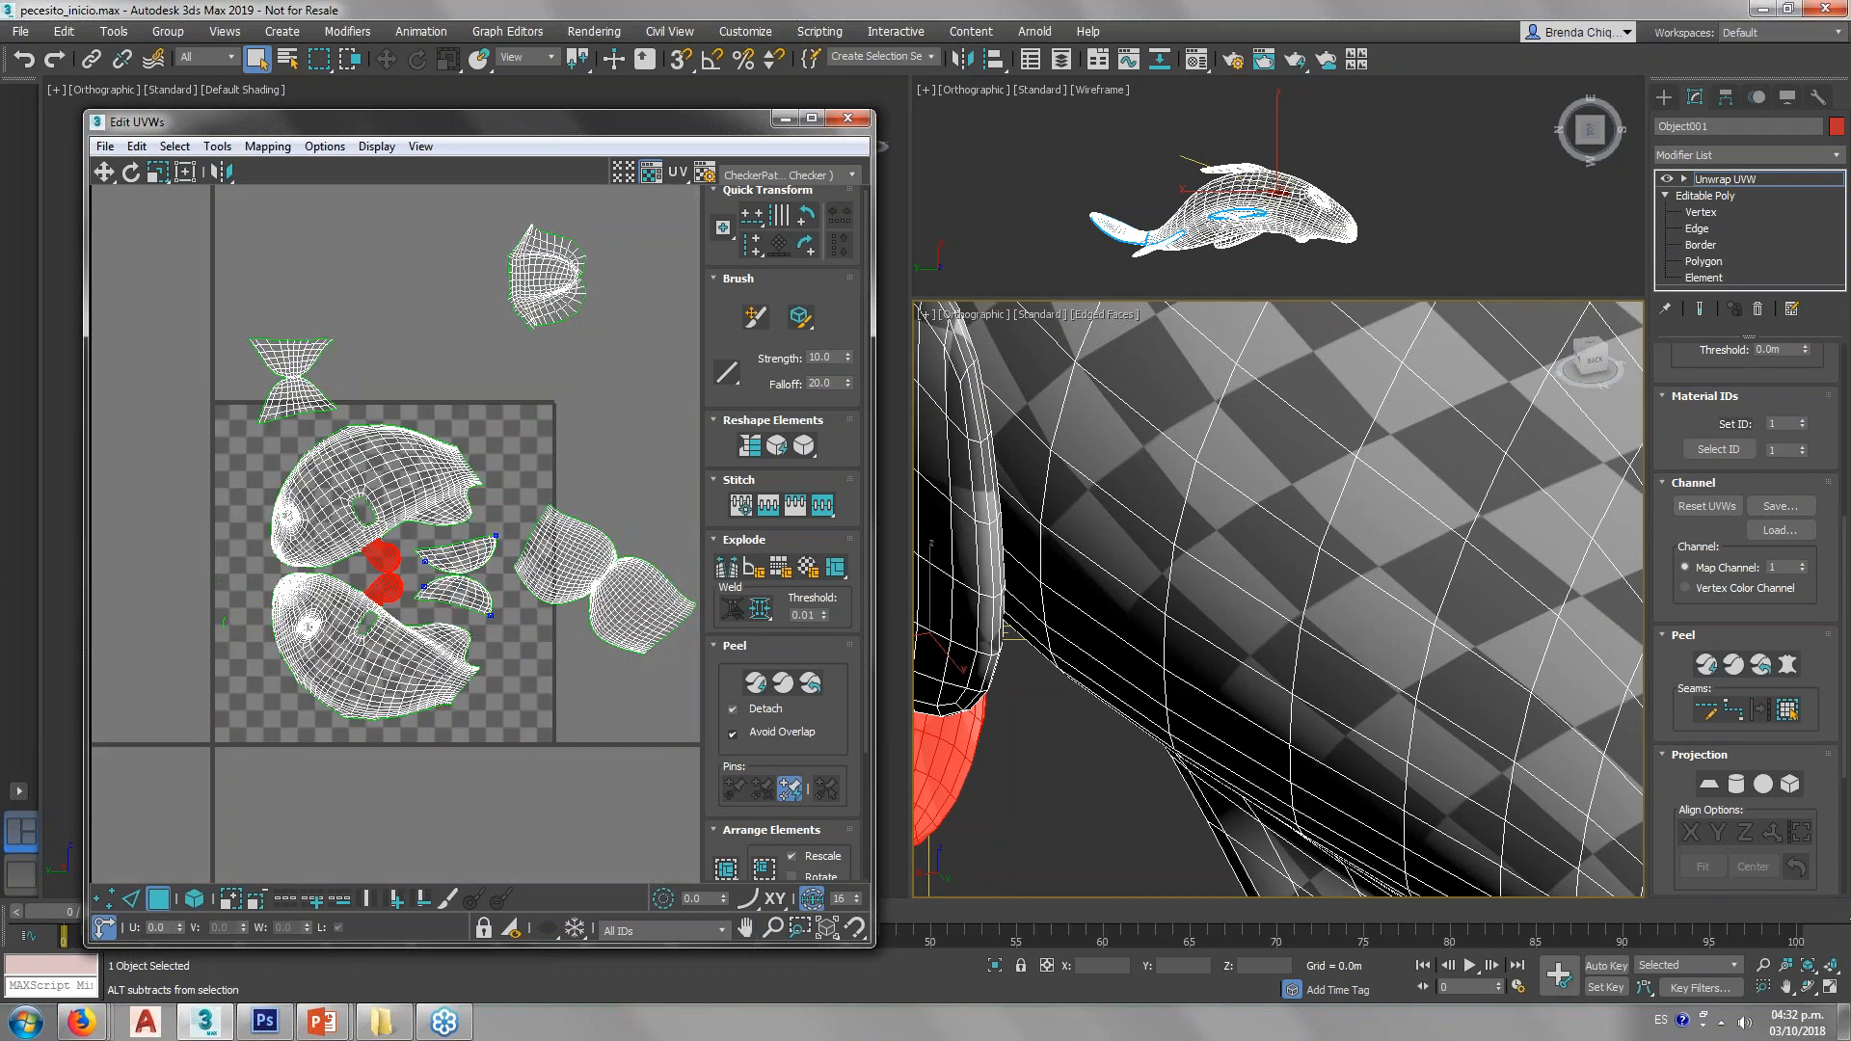
middle_click_drag(1021, 617, 1253, 582)
scroll(1254, 582, "down", 3)
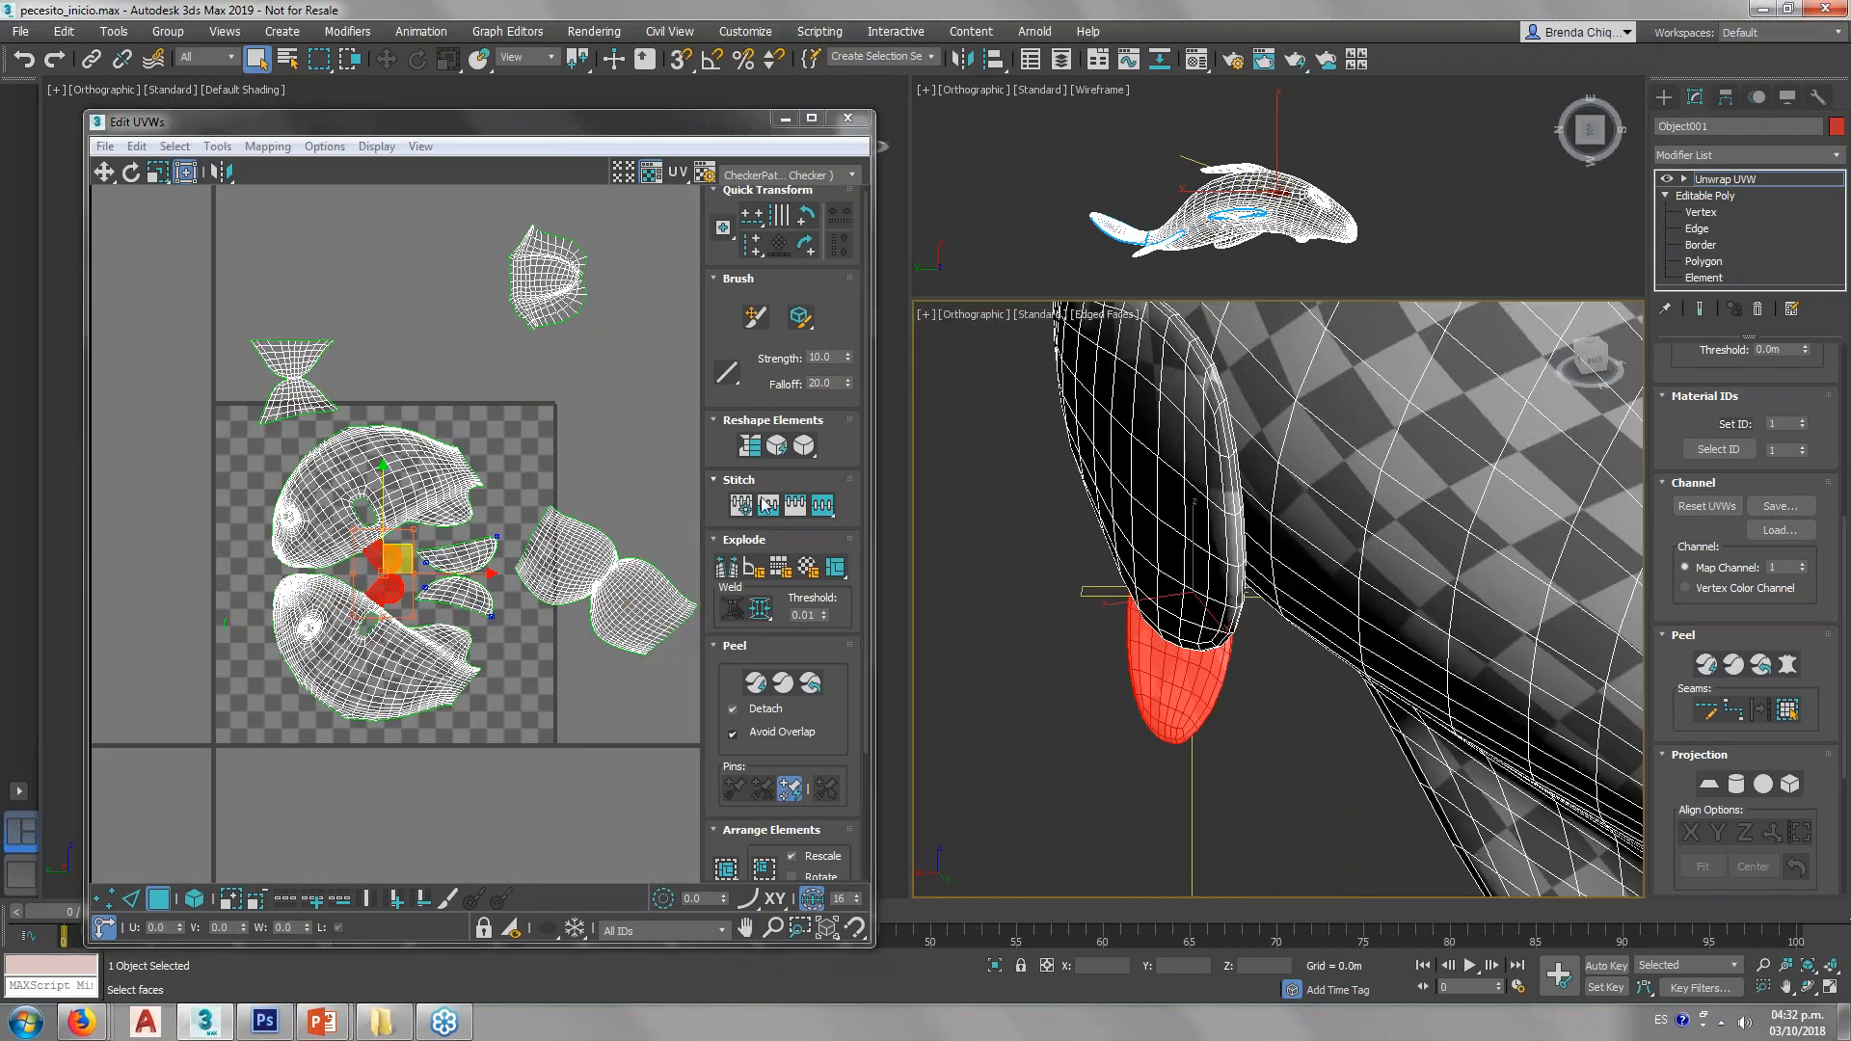
left_click(726, 568)
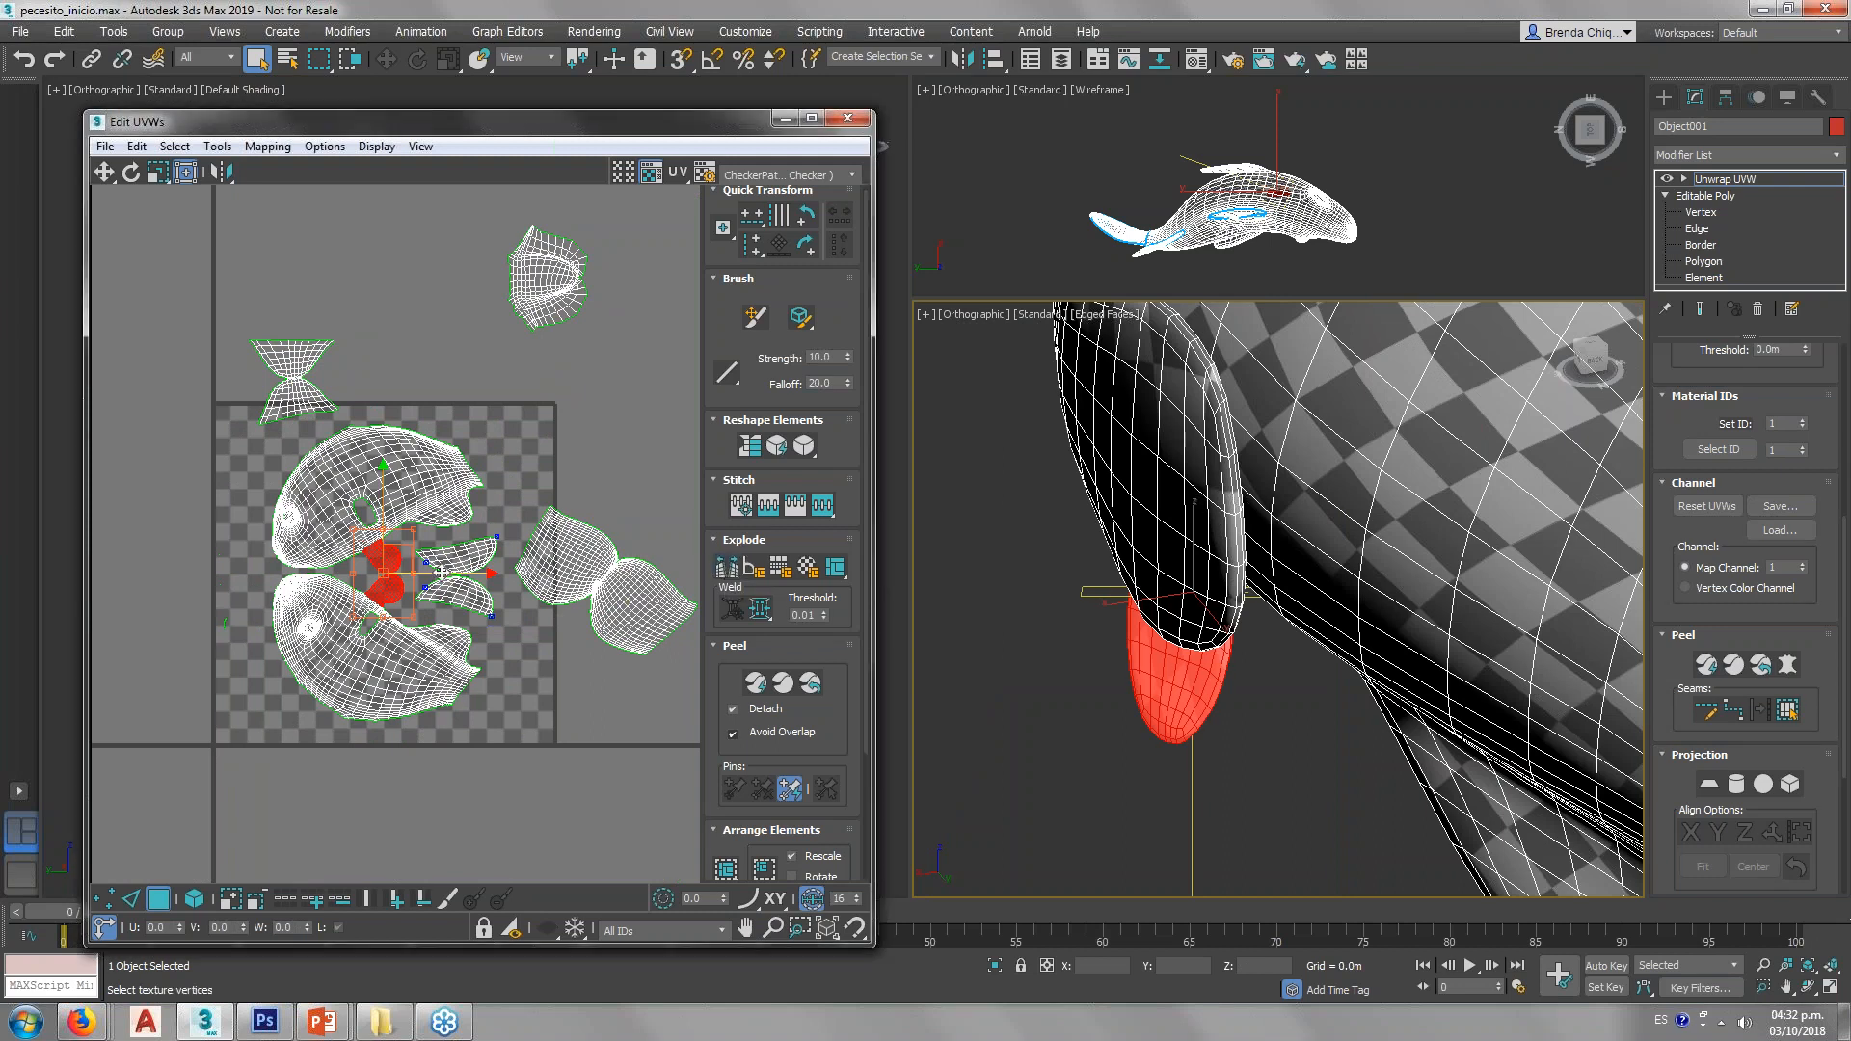
left_click_drag(441, 573, 284, 573)
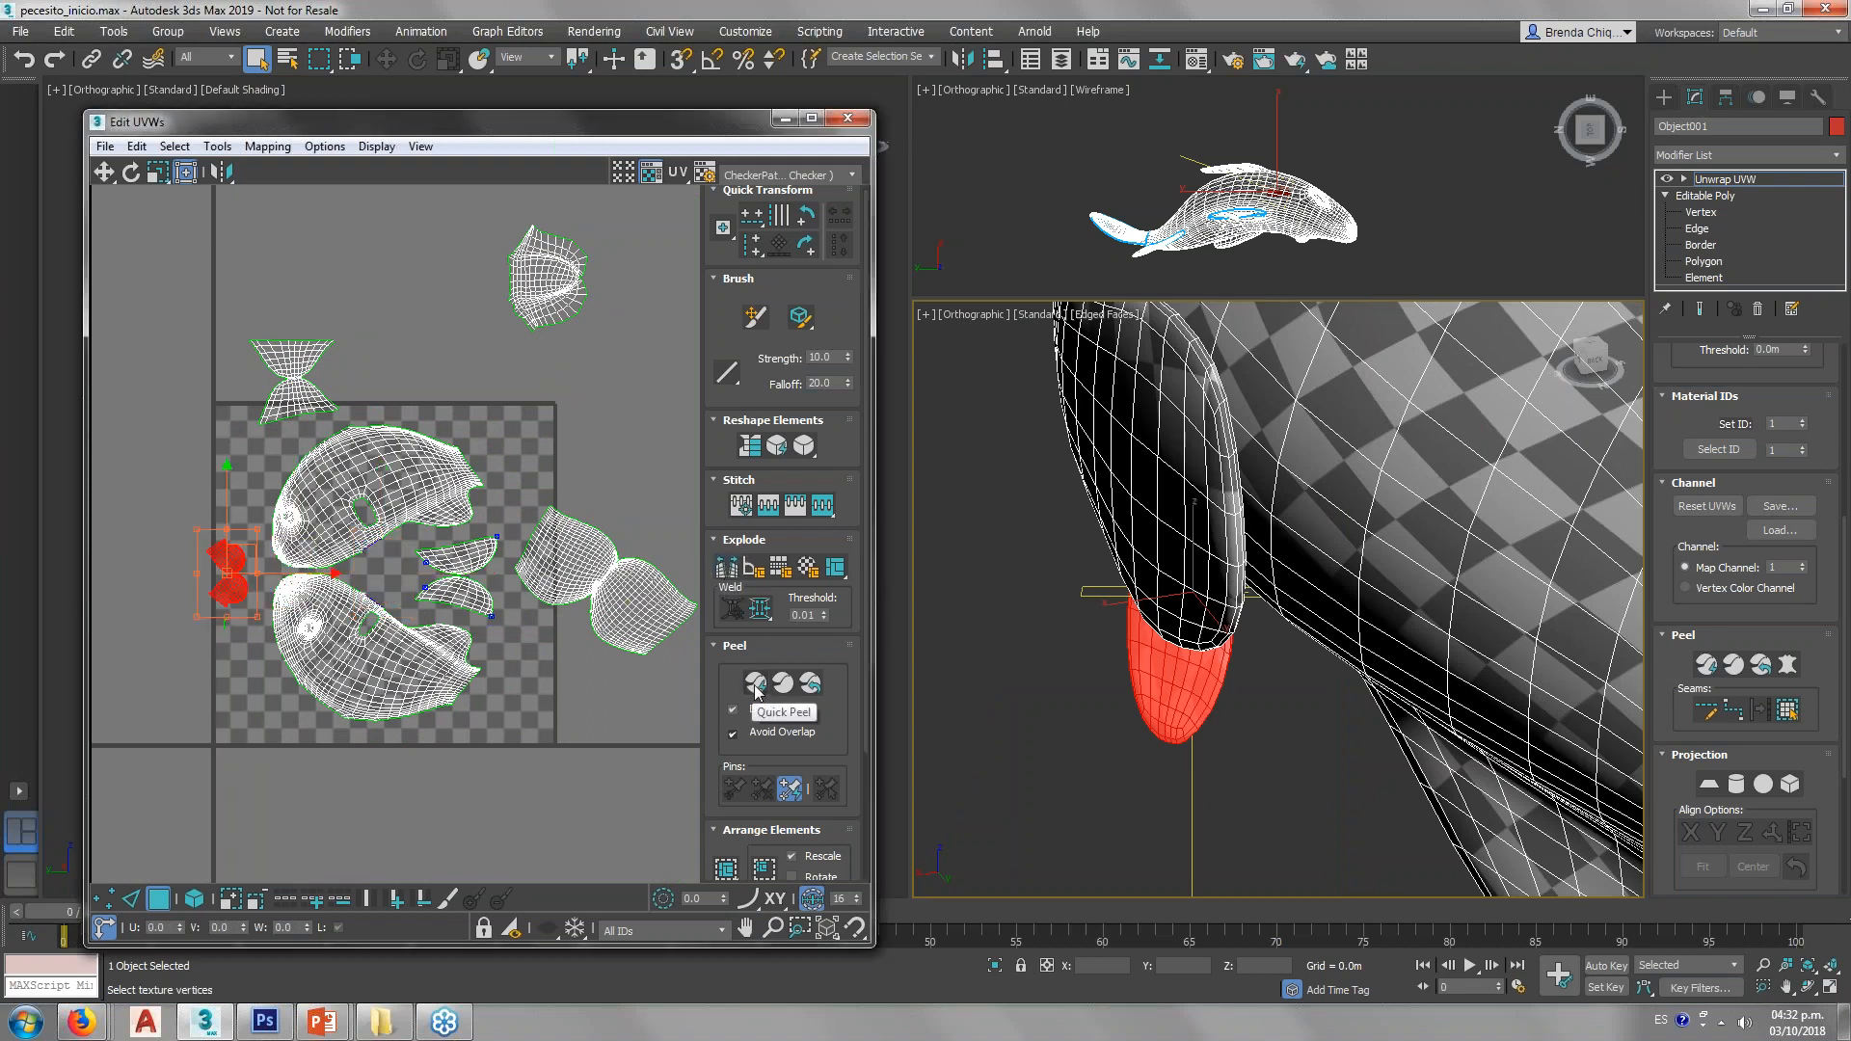
Step: Quick Peel the belly fin pieces, scale them down beside the fish heads at the checker tile's edge, and deselect them
left_click(755, 686)
middle_click_drag(397, 576, 575, 578)
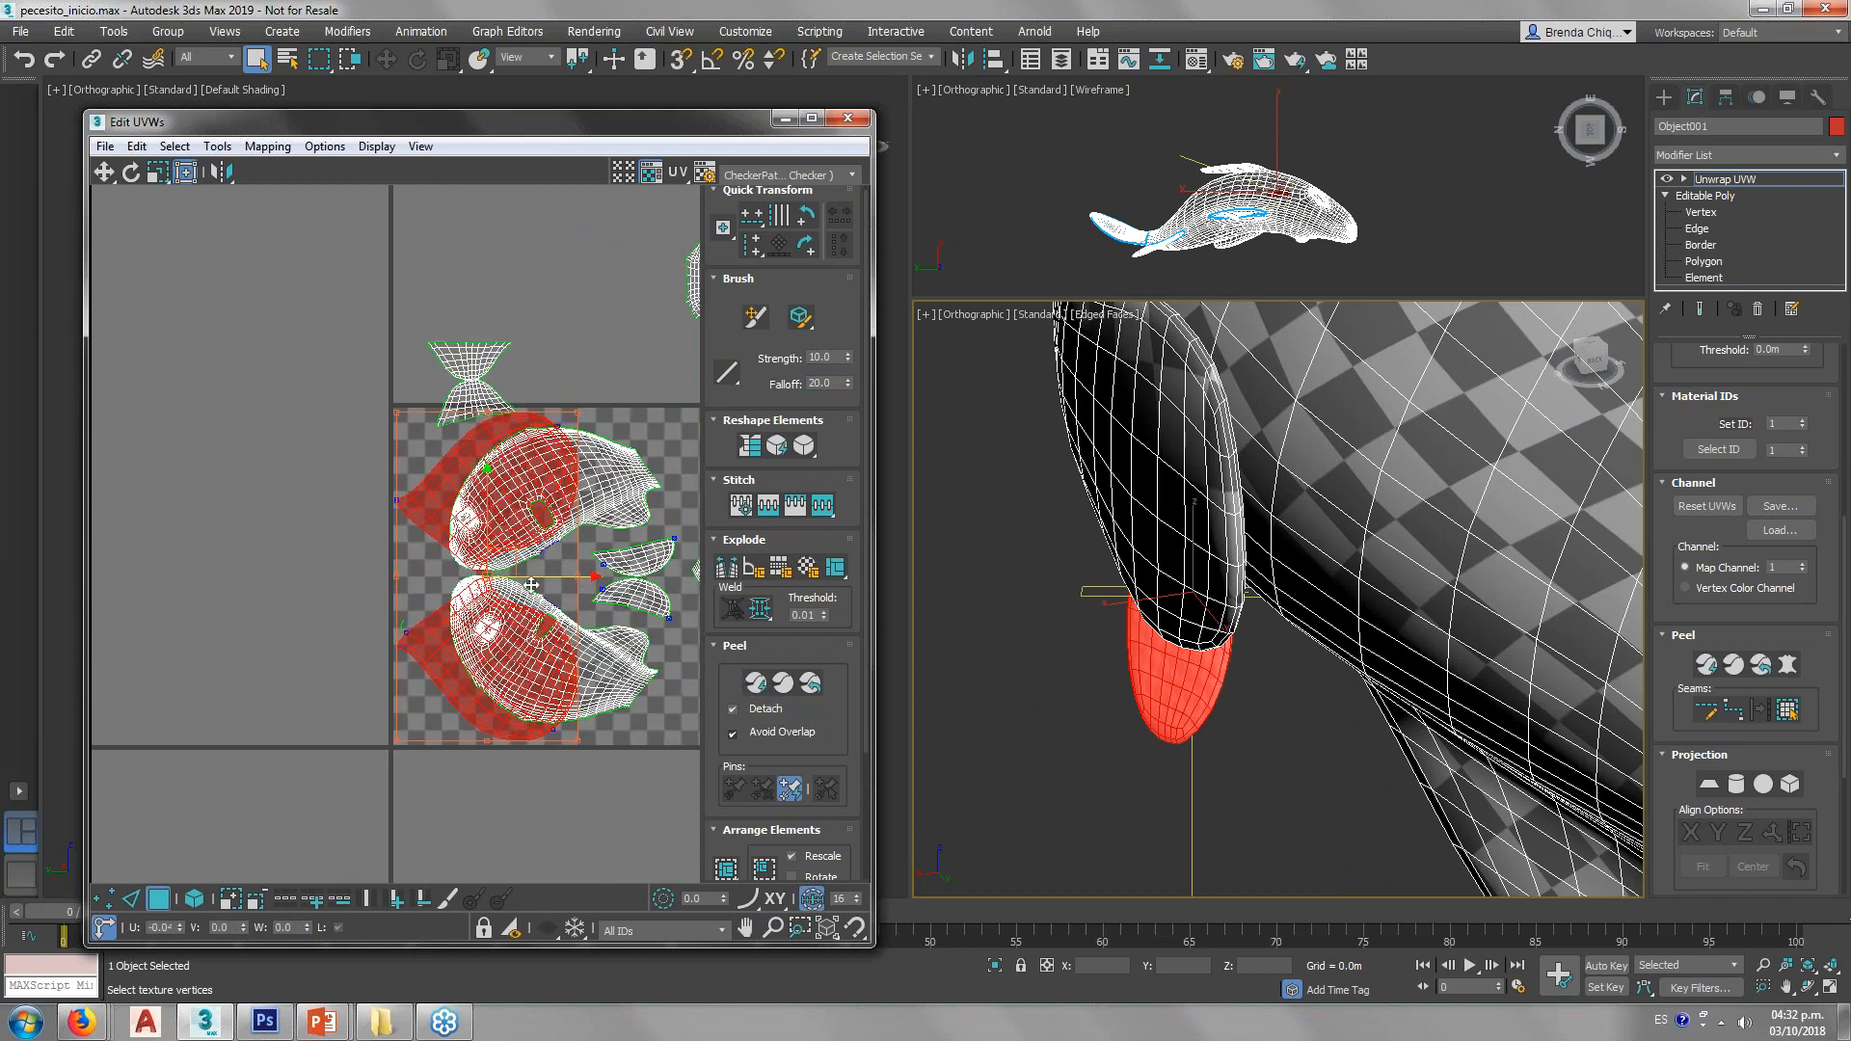
left_click_drag(586, 577, 374, 577)
left_click_drag(357, 421, 388, 471)
left_click(291, 477)
key("z")
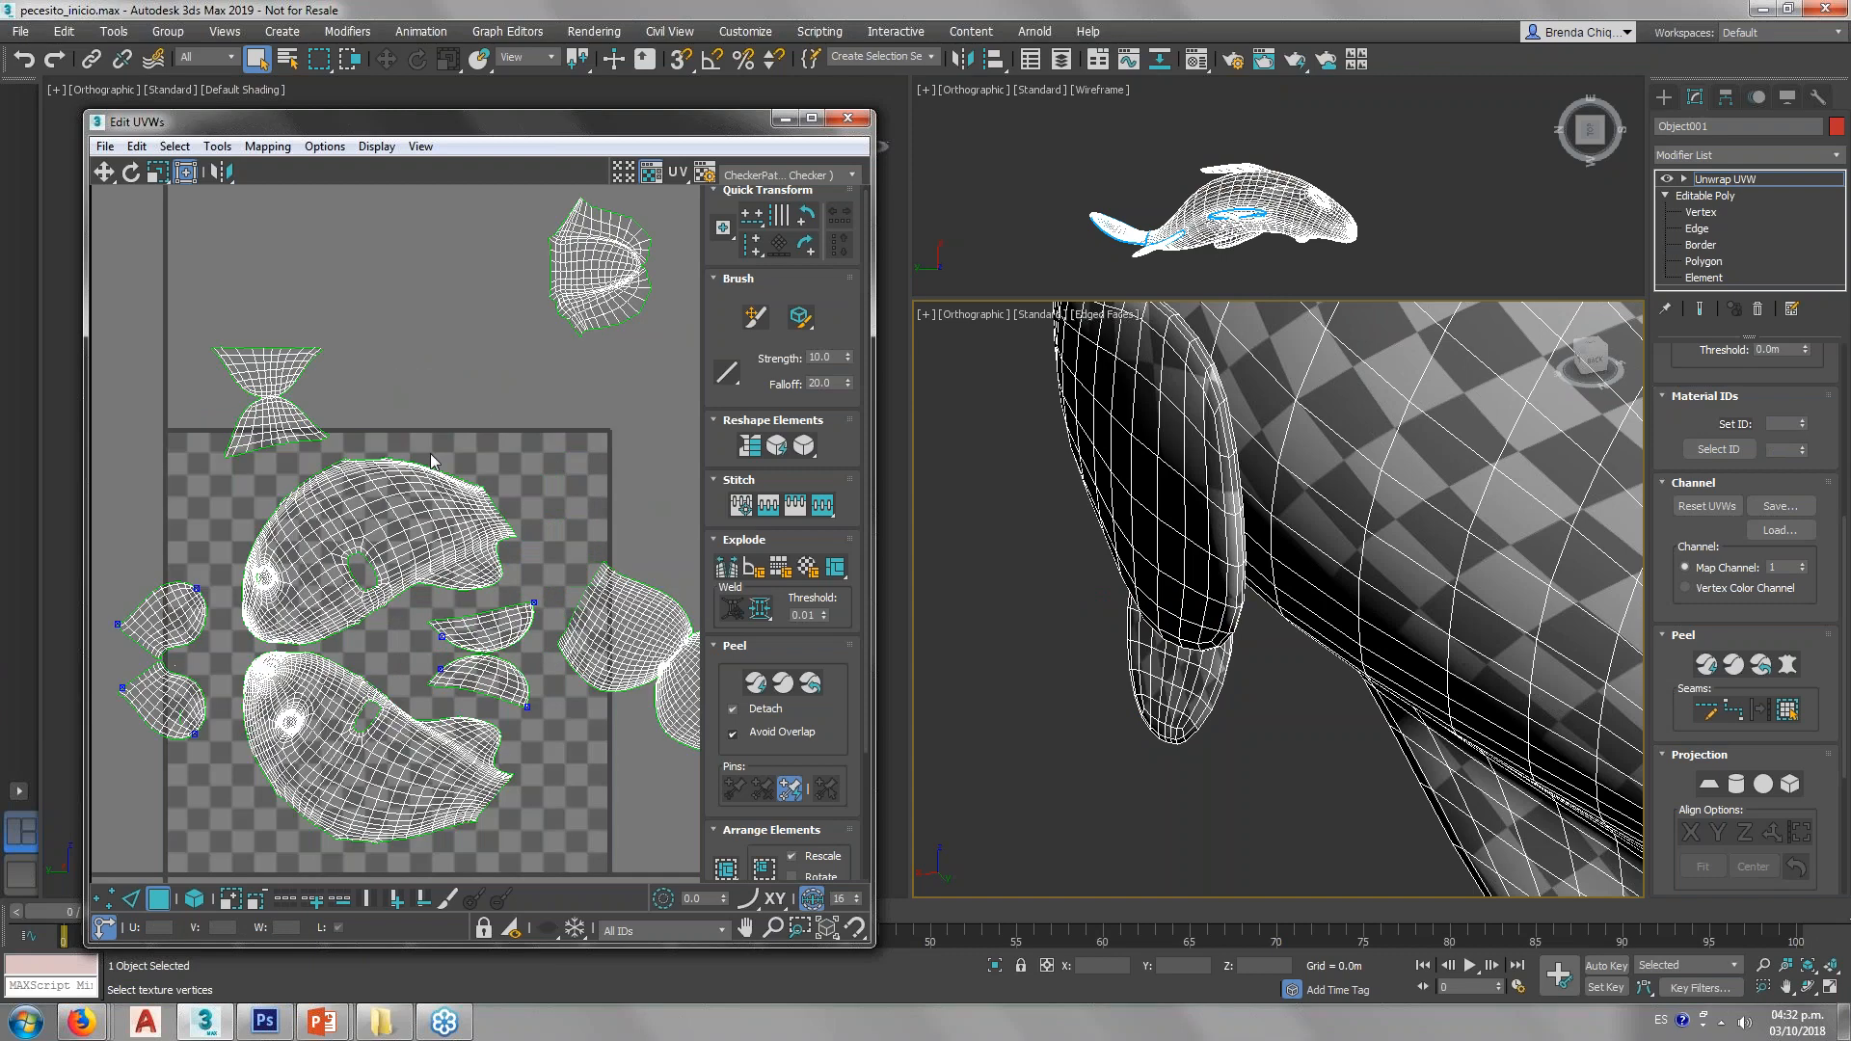
key("z")
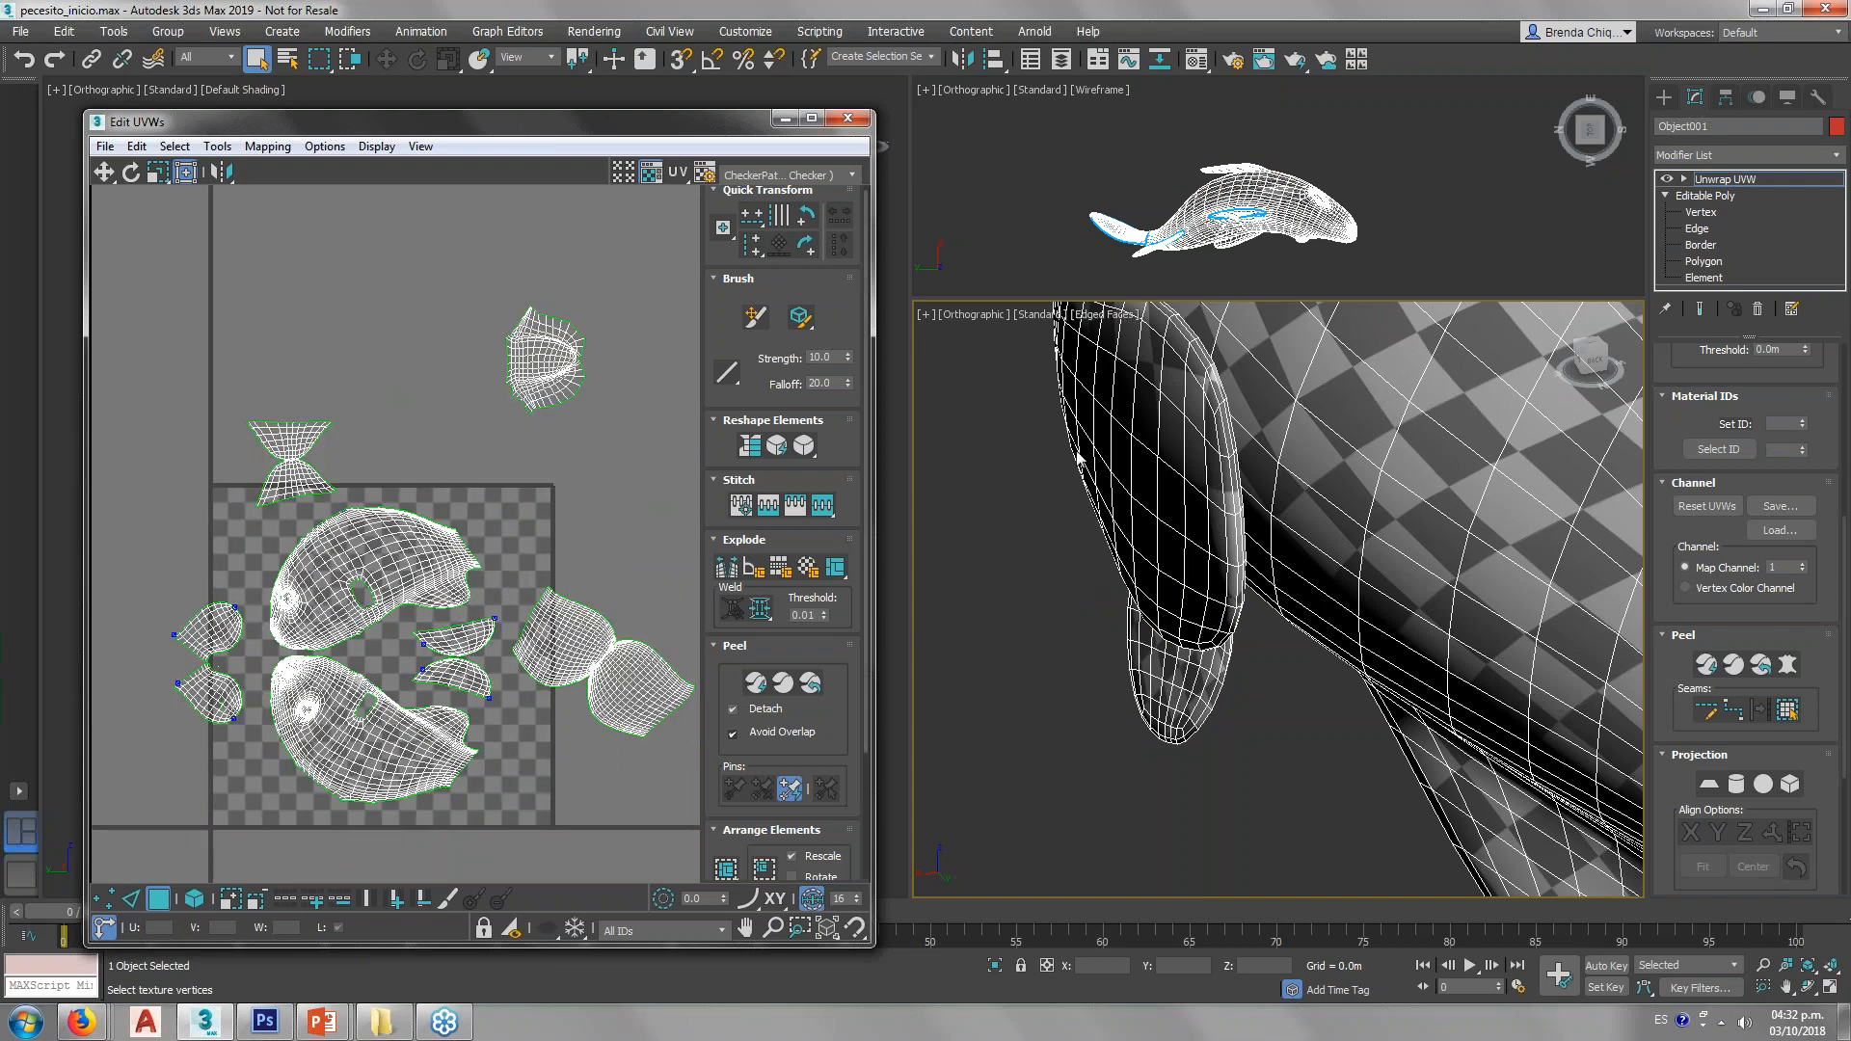
key("z")
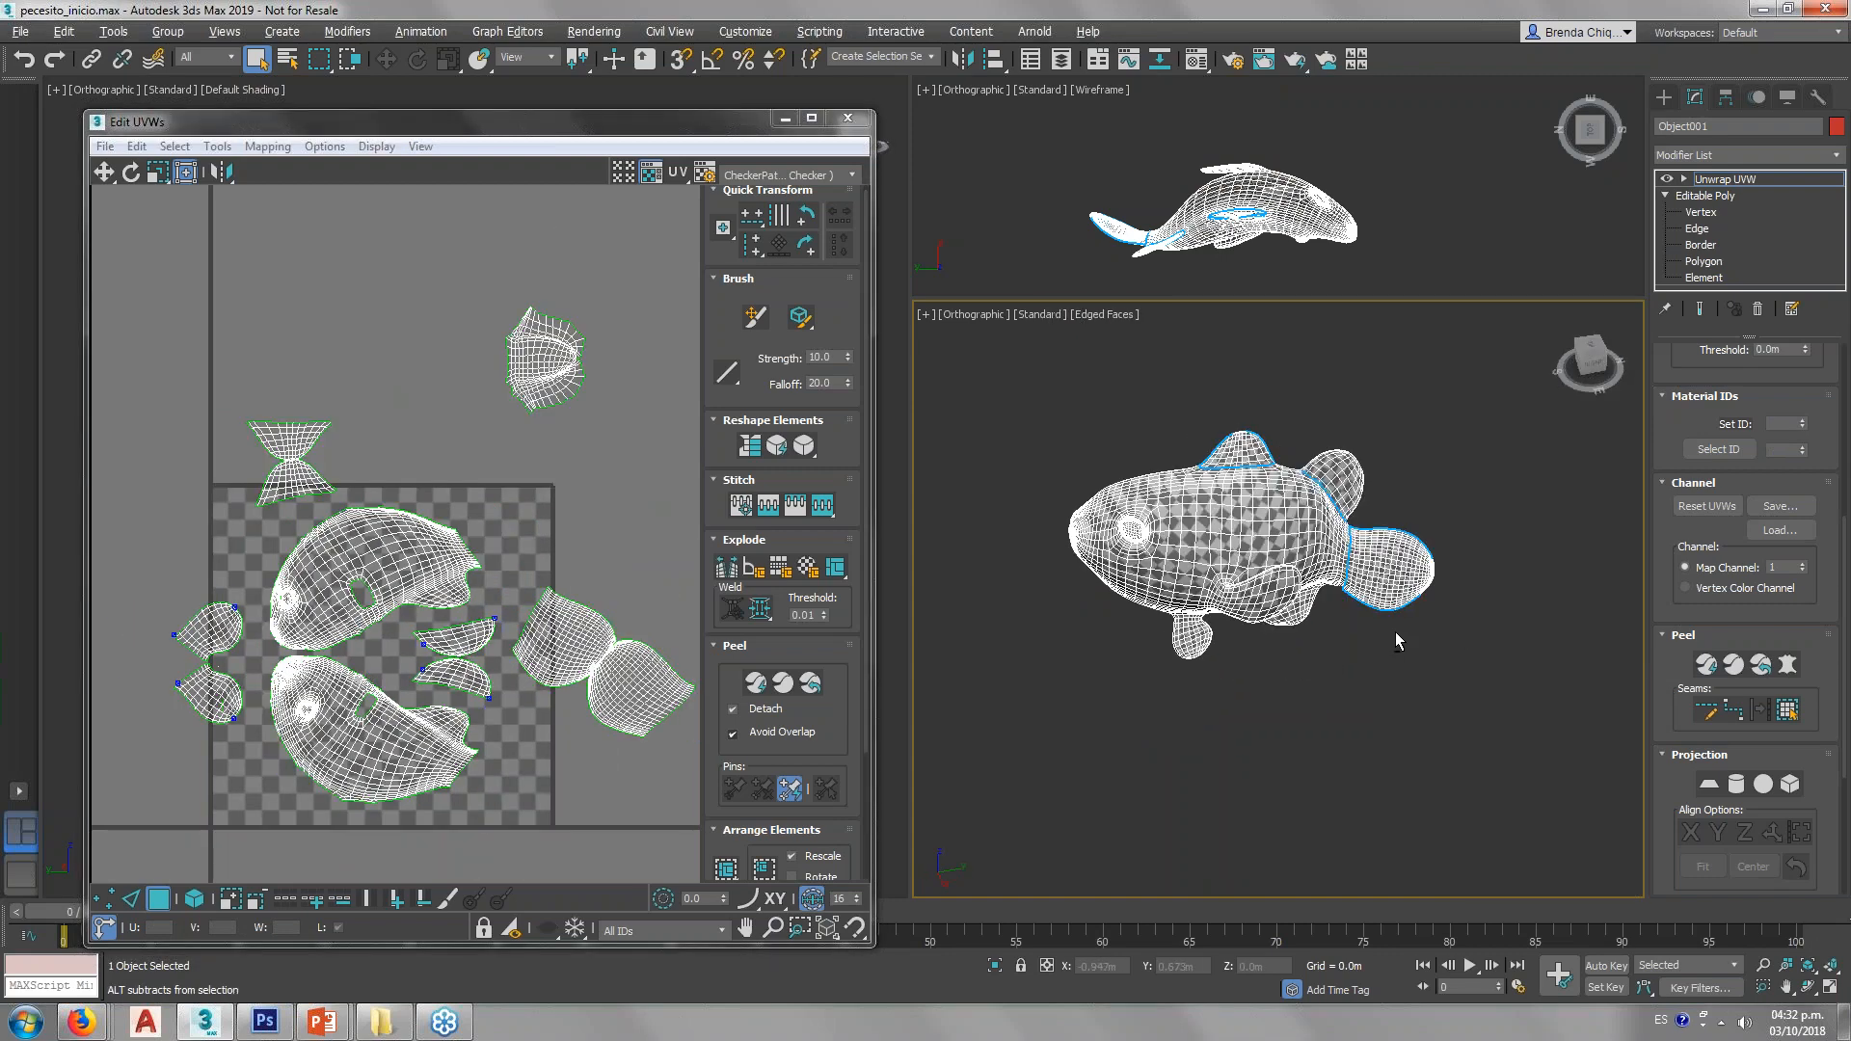
Step: Trace a point-to-point seam along the outer edge ring of the eye socket, around its upper, rear and lower sides
scroll(1360, 526, "up", 4)
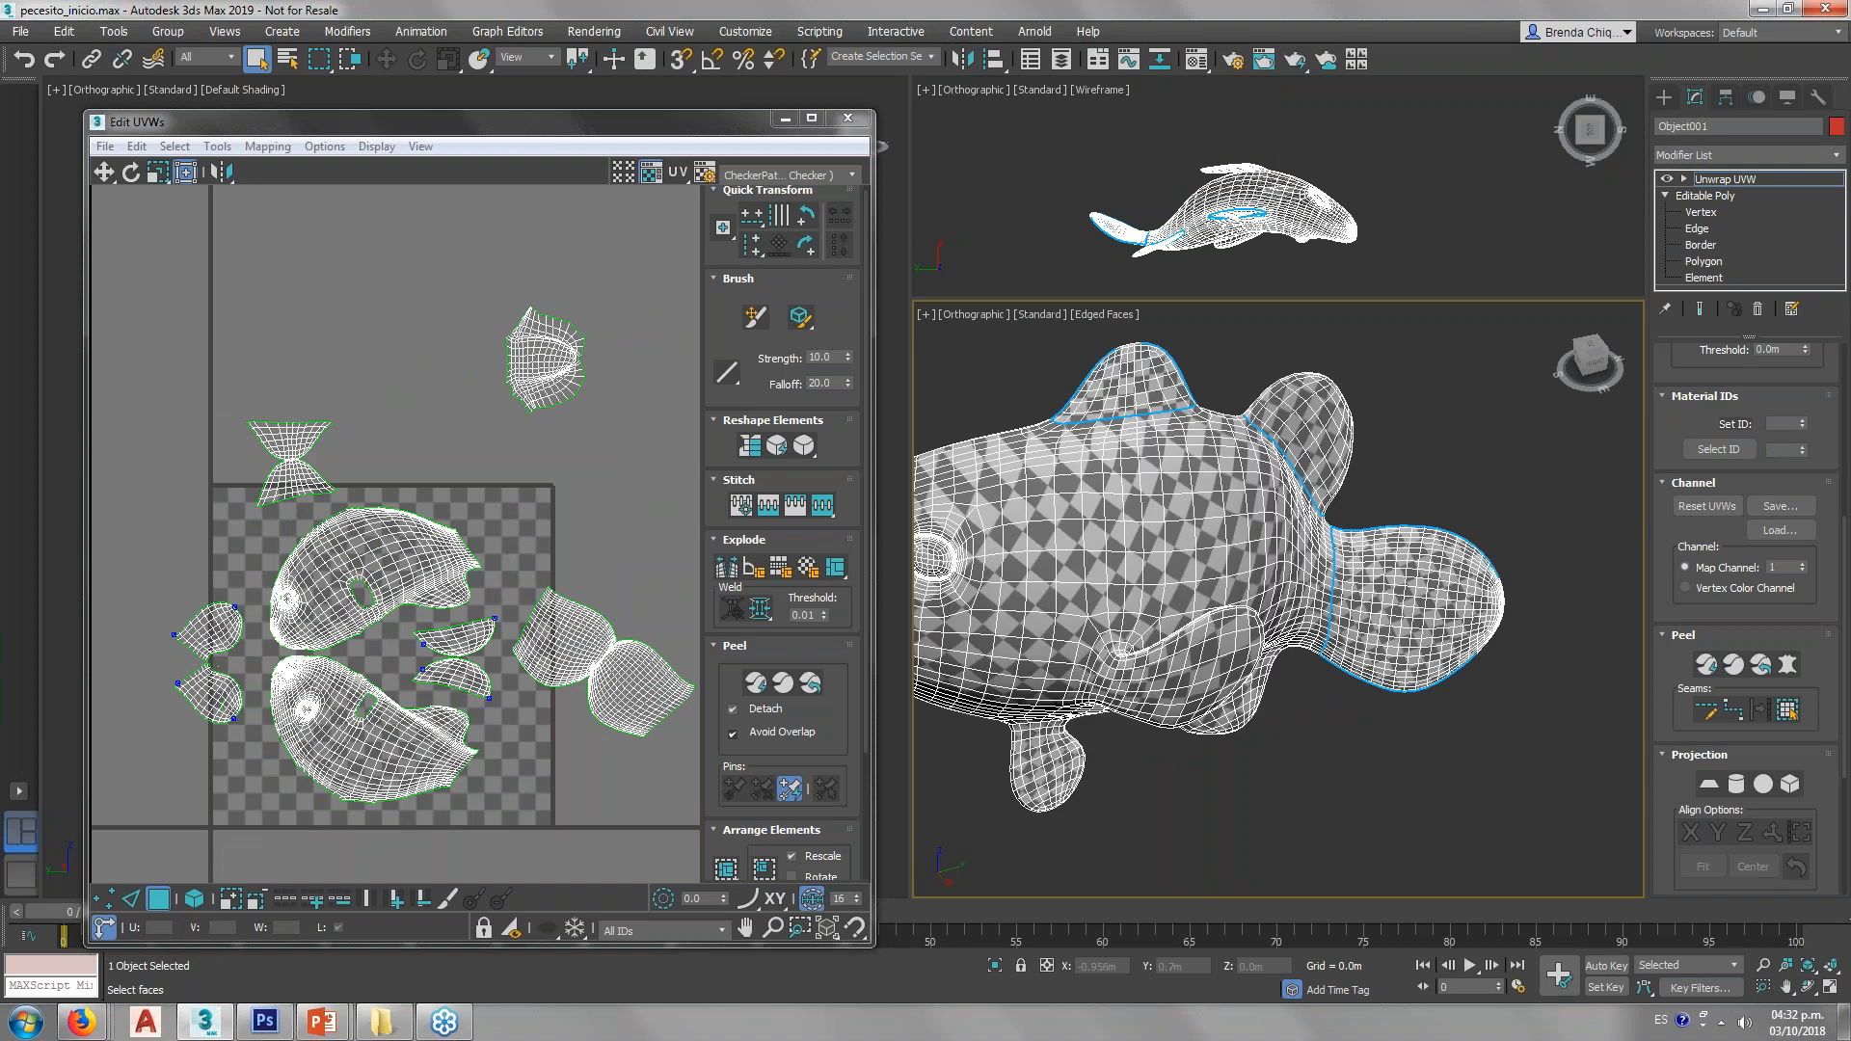
key("z")
middle_click_drag(1149, 623, 1241, 617, "alt")
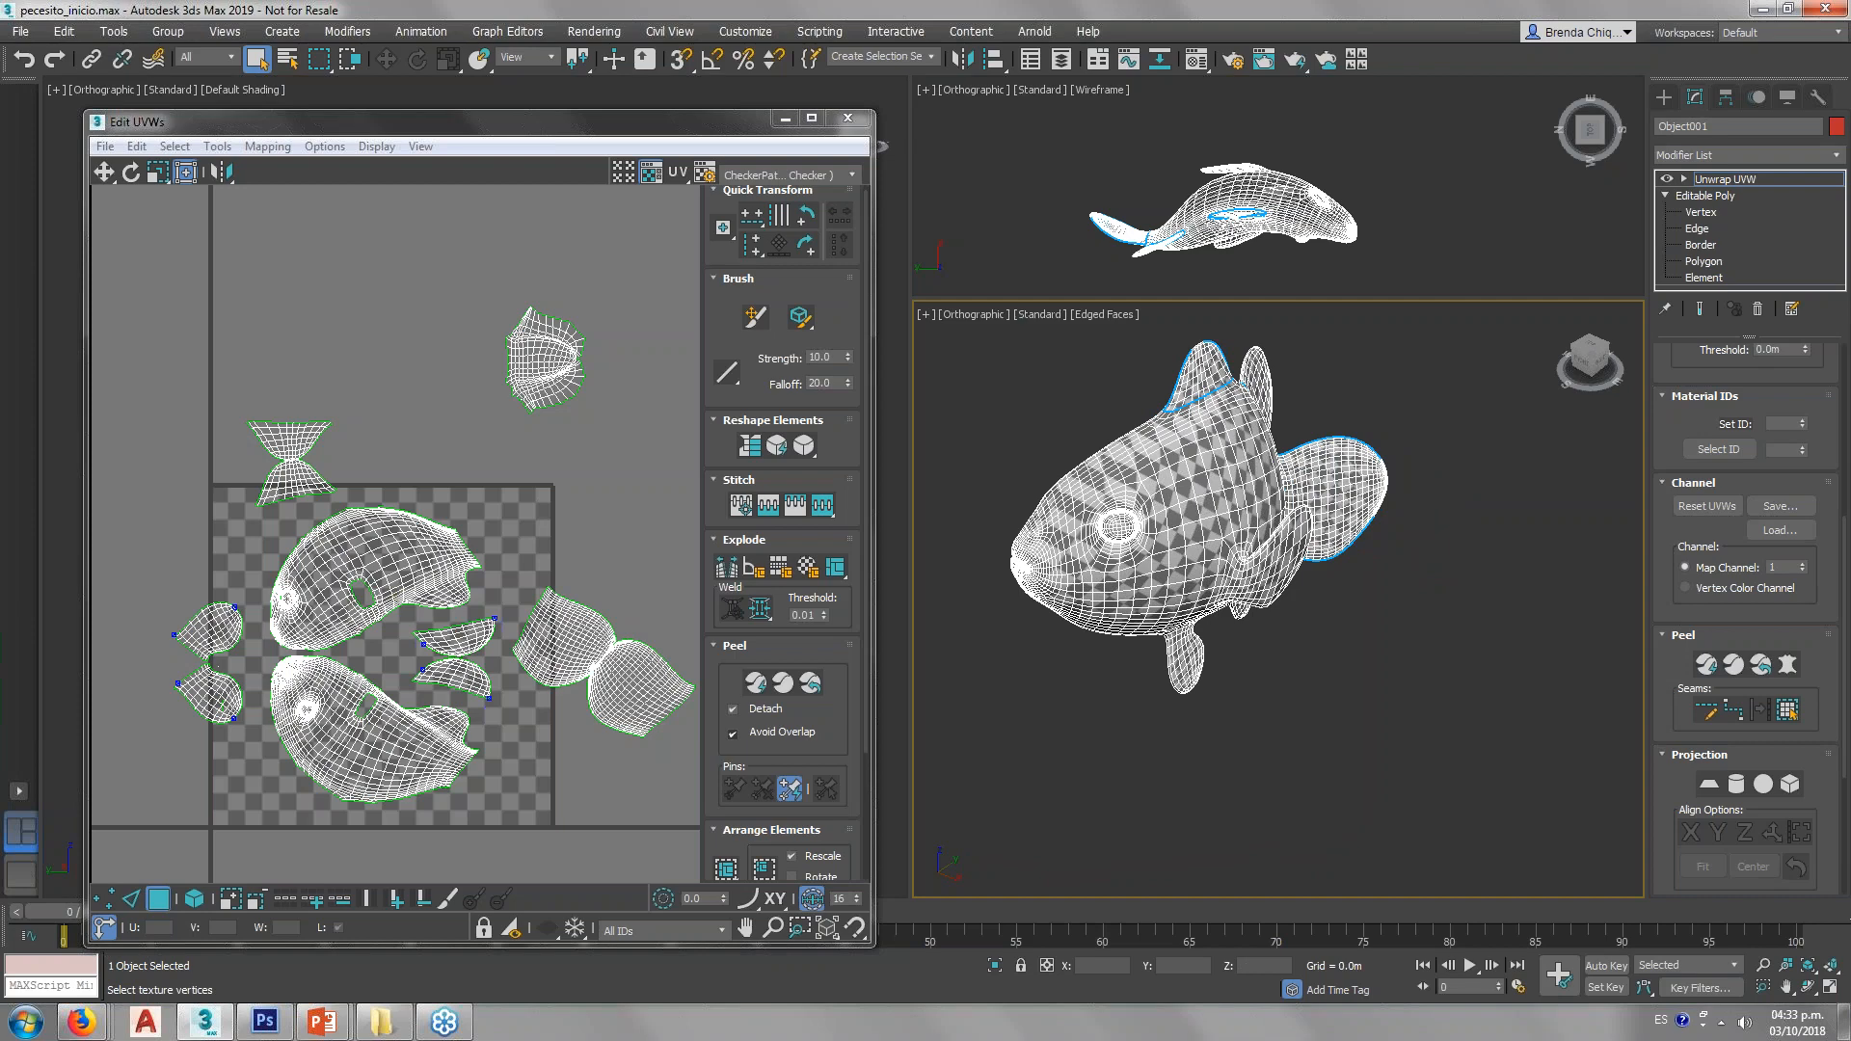
scroll(259, 627, "up", 4)
scroll(320, 565, "up", 4)
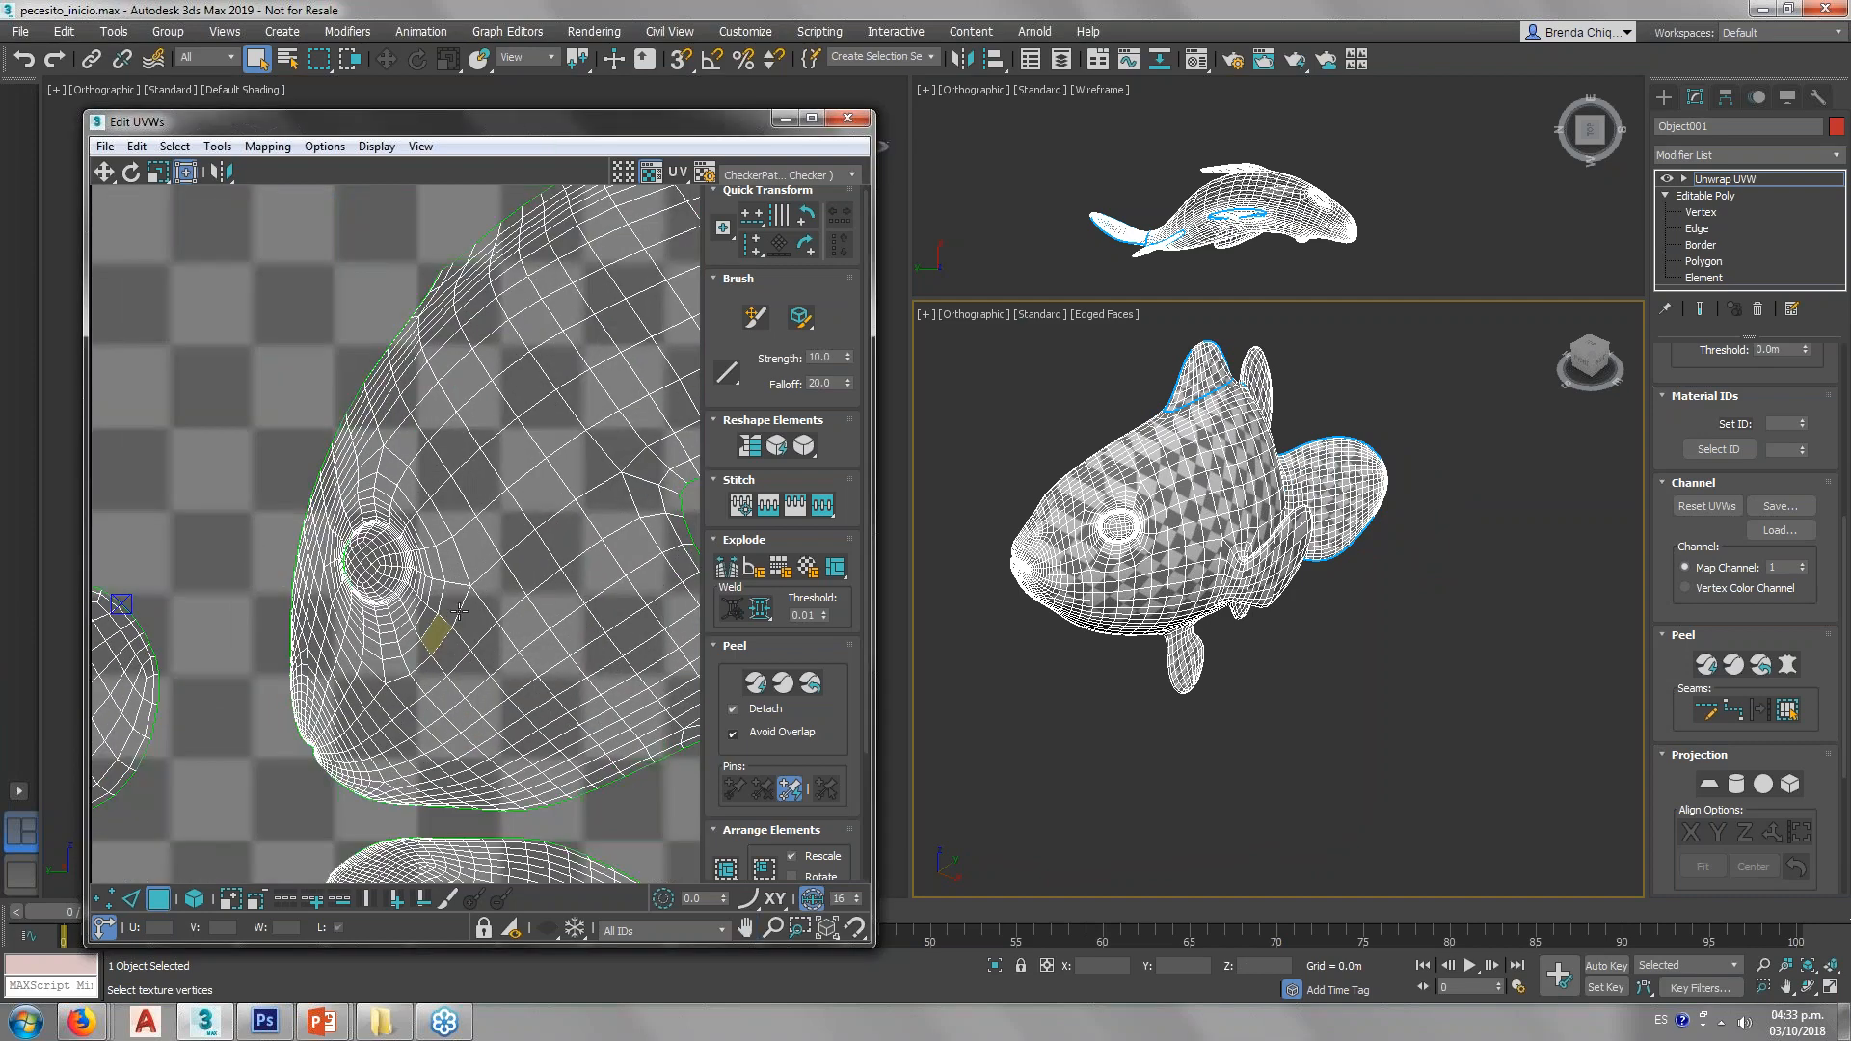
scroll(1111, 521, "up", 8)
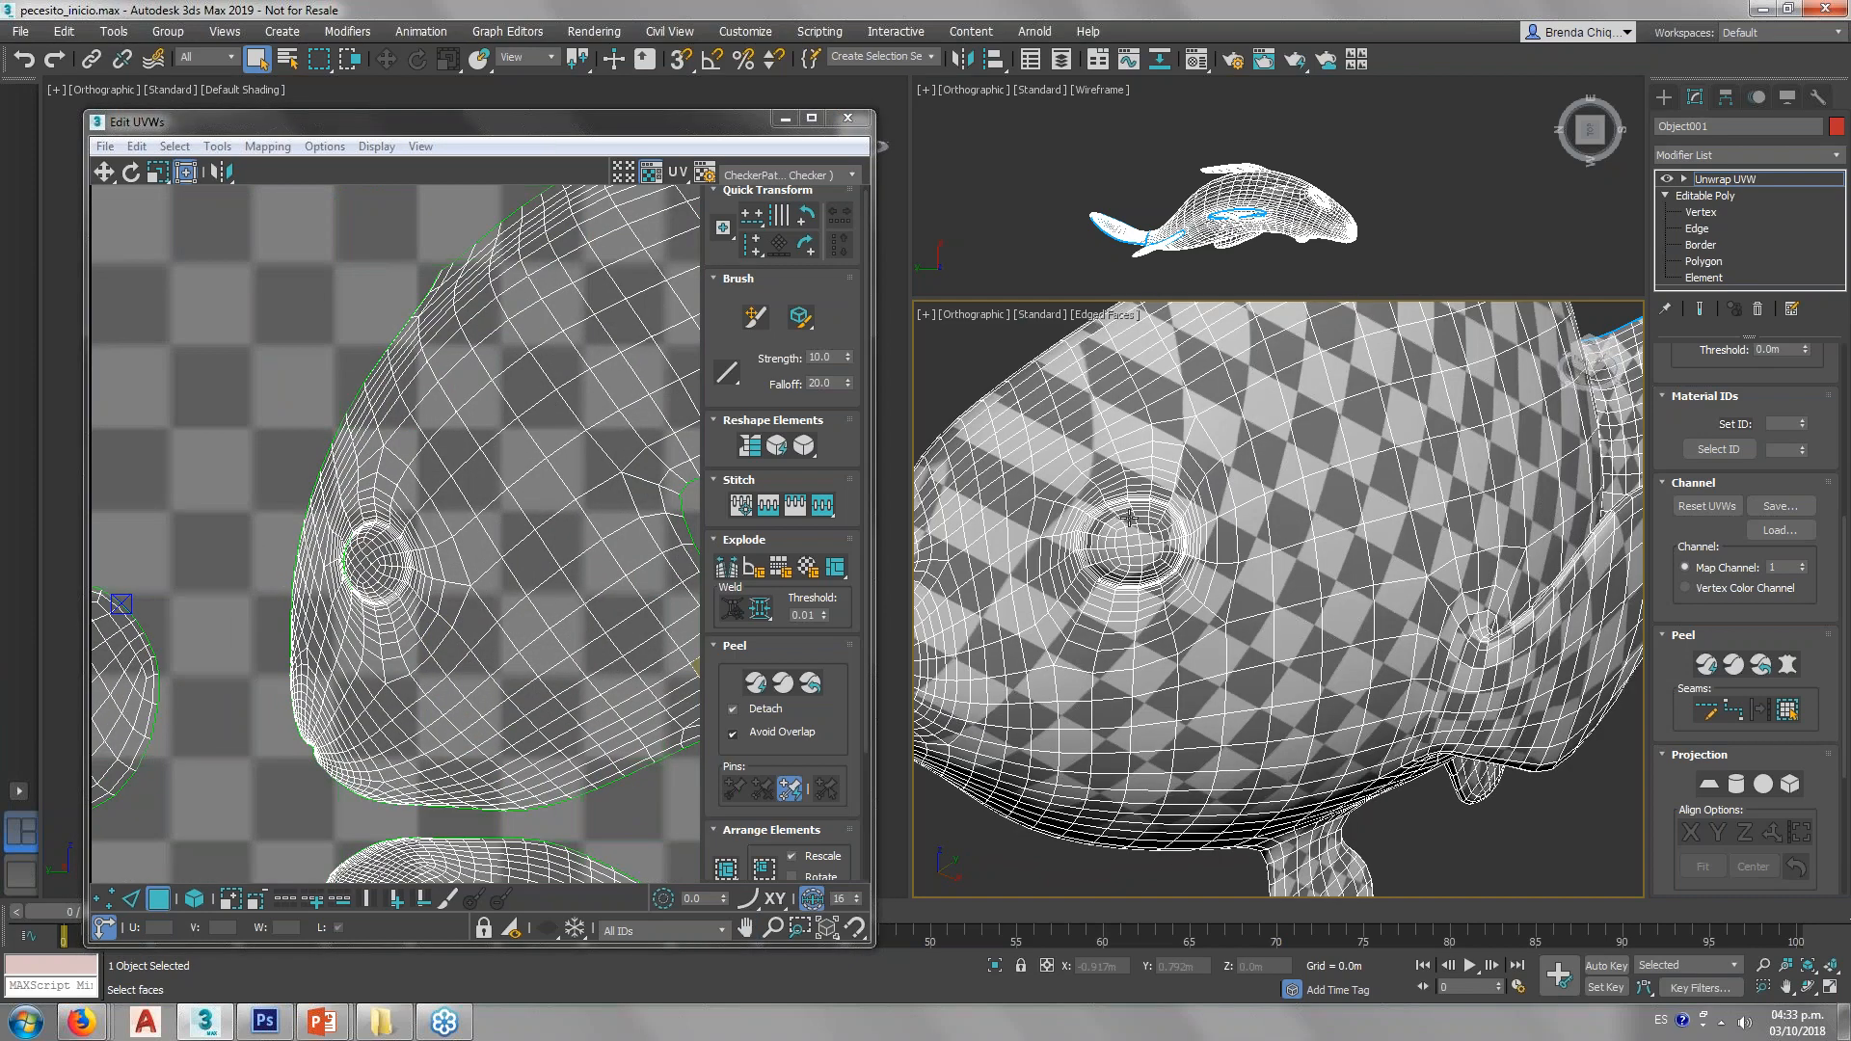
left_click(1733, 712)
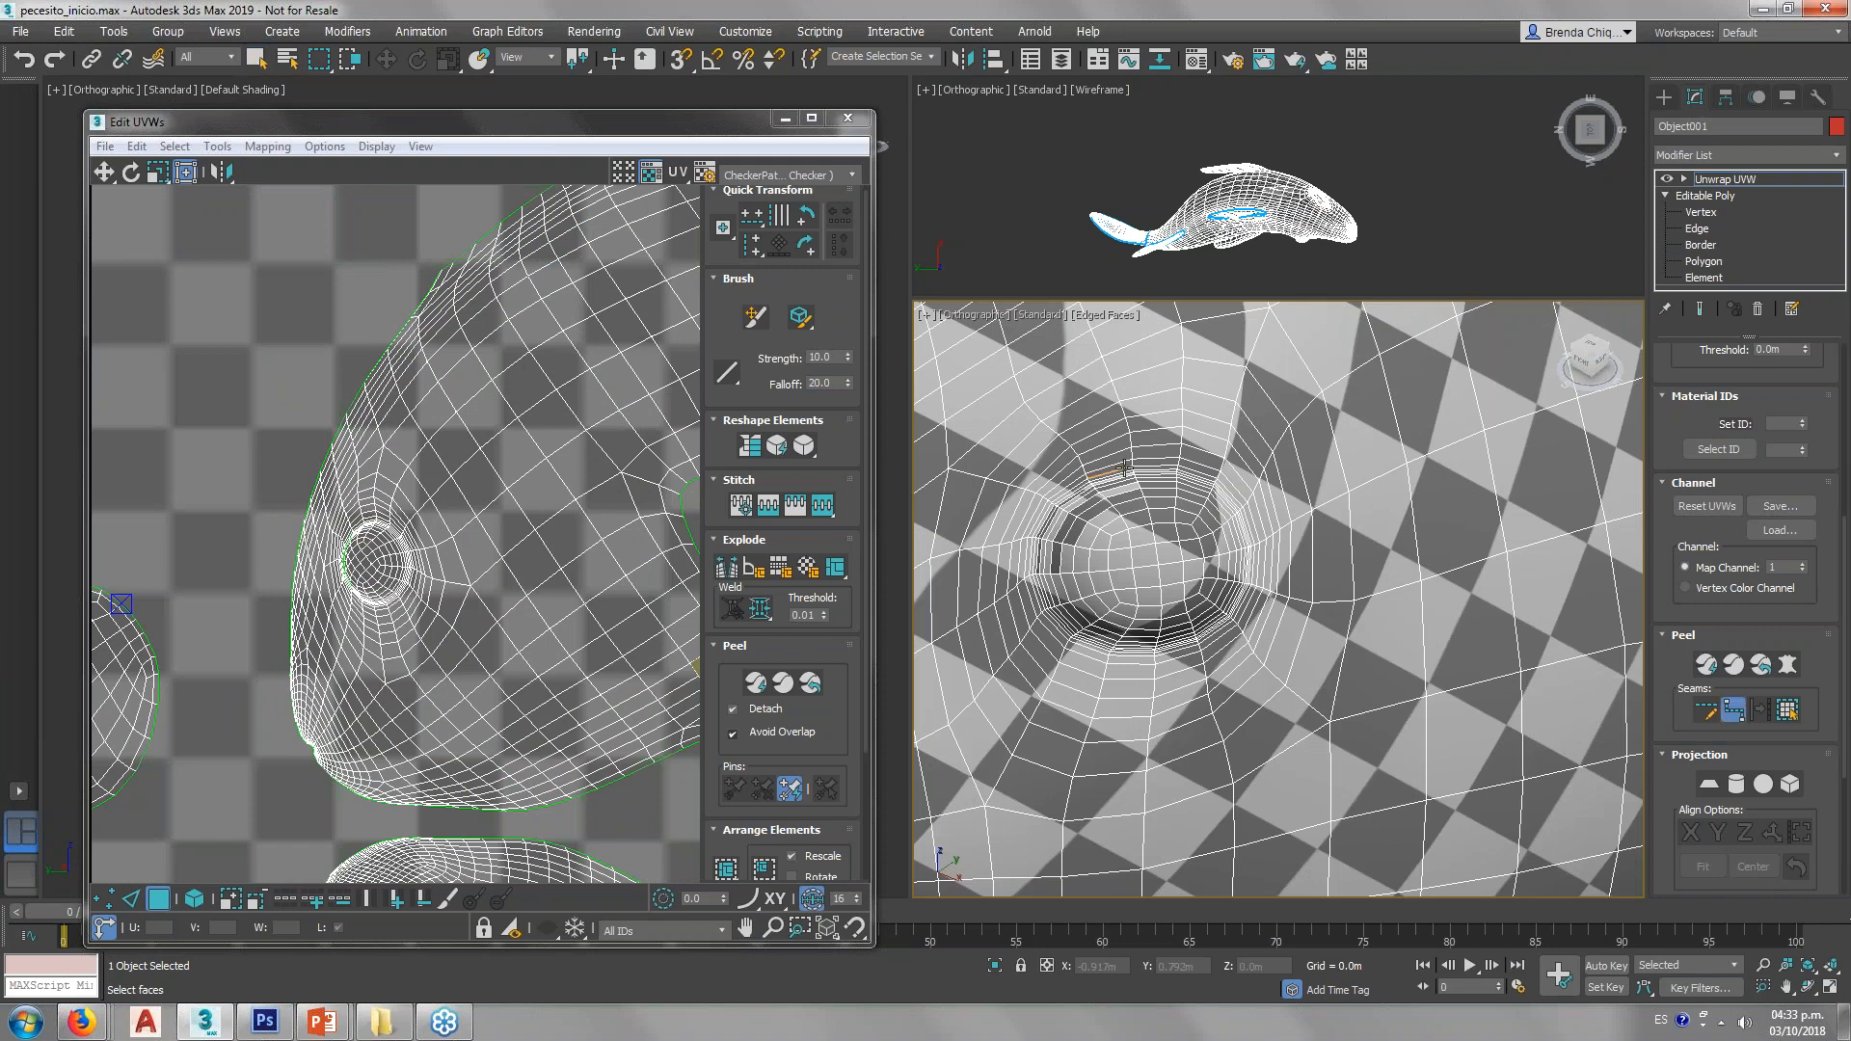
scroll(1199, 478, "up", 2)
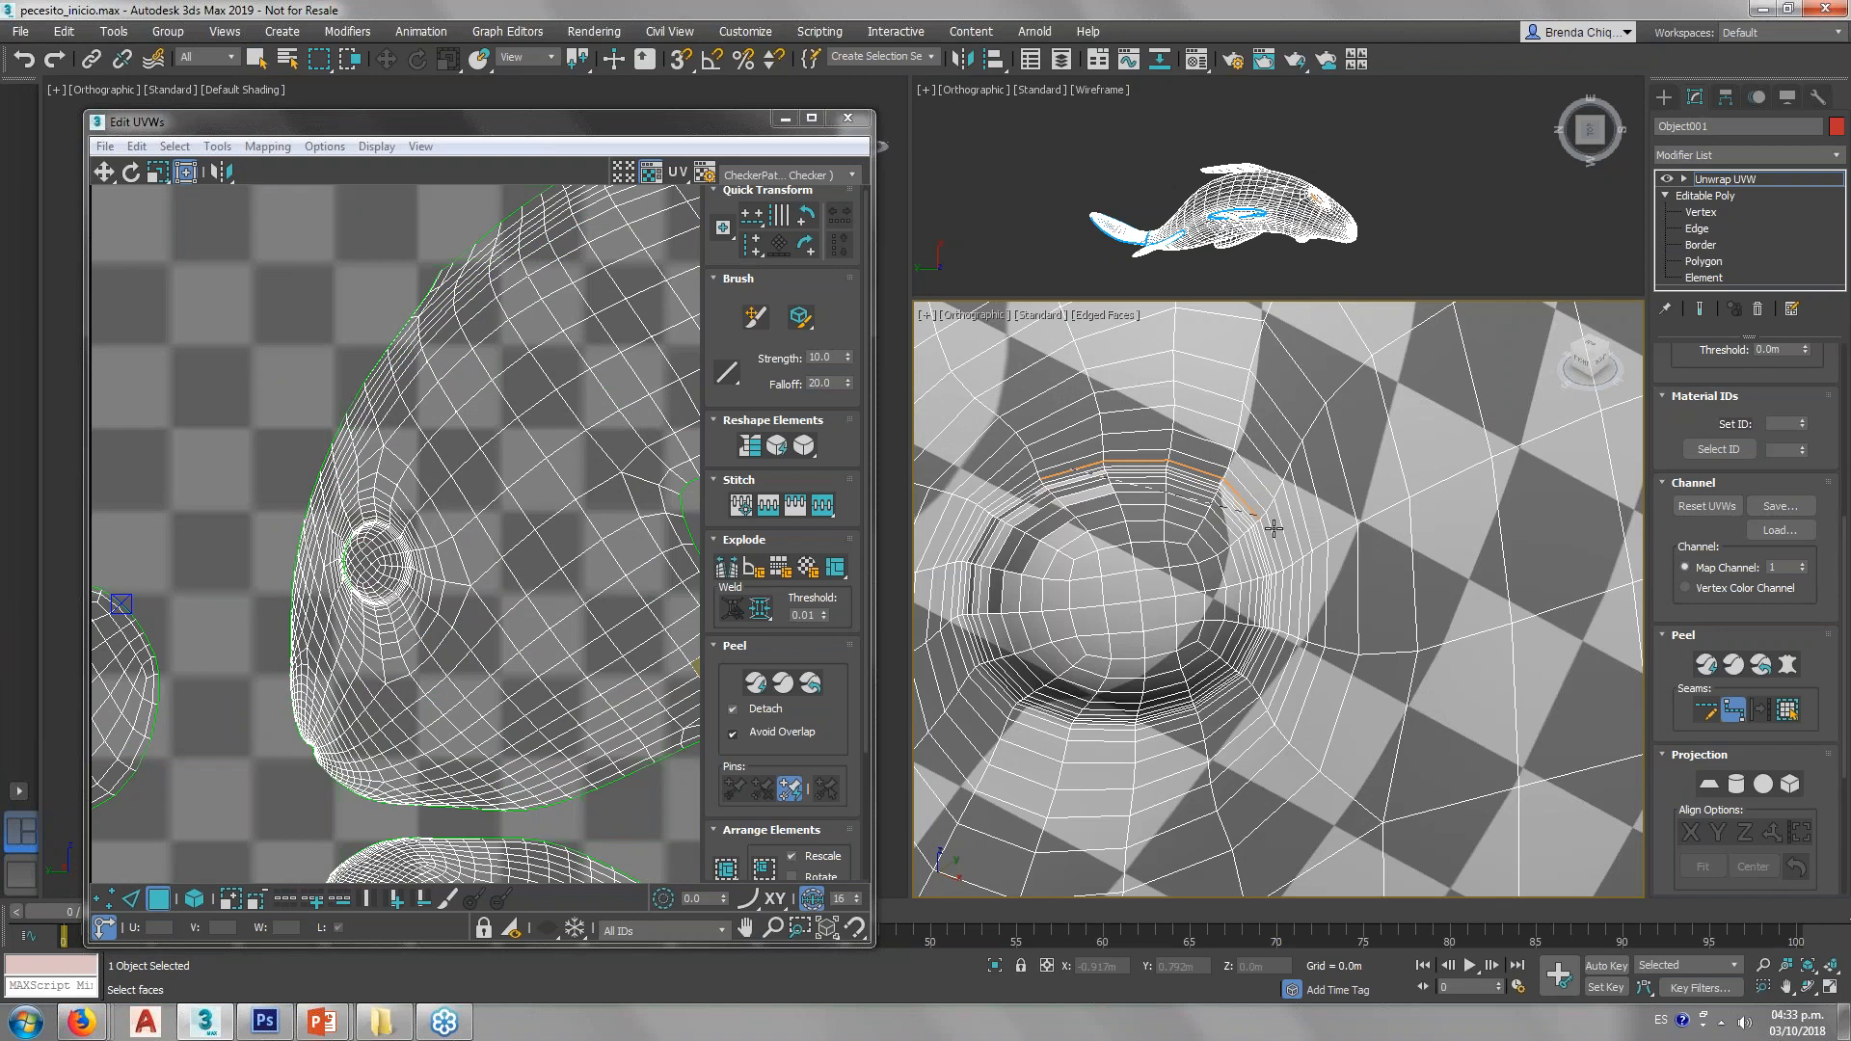
left_click(1259, 521)
left_click(1246, 677)
left_click(1128, 729)
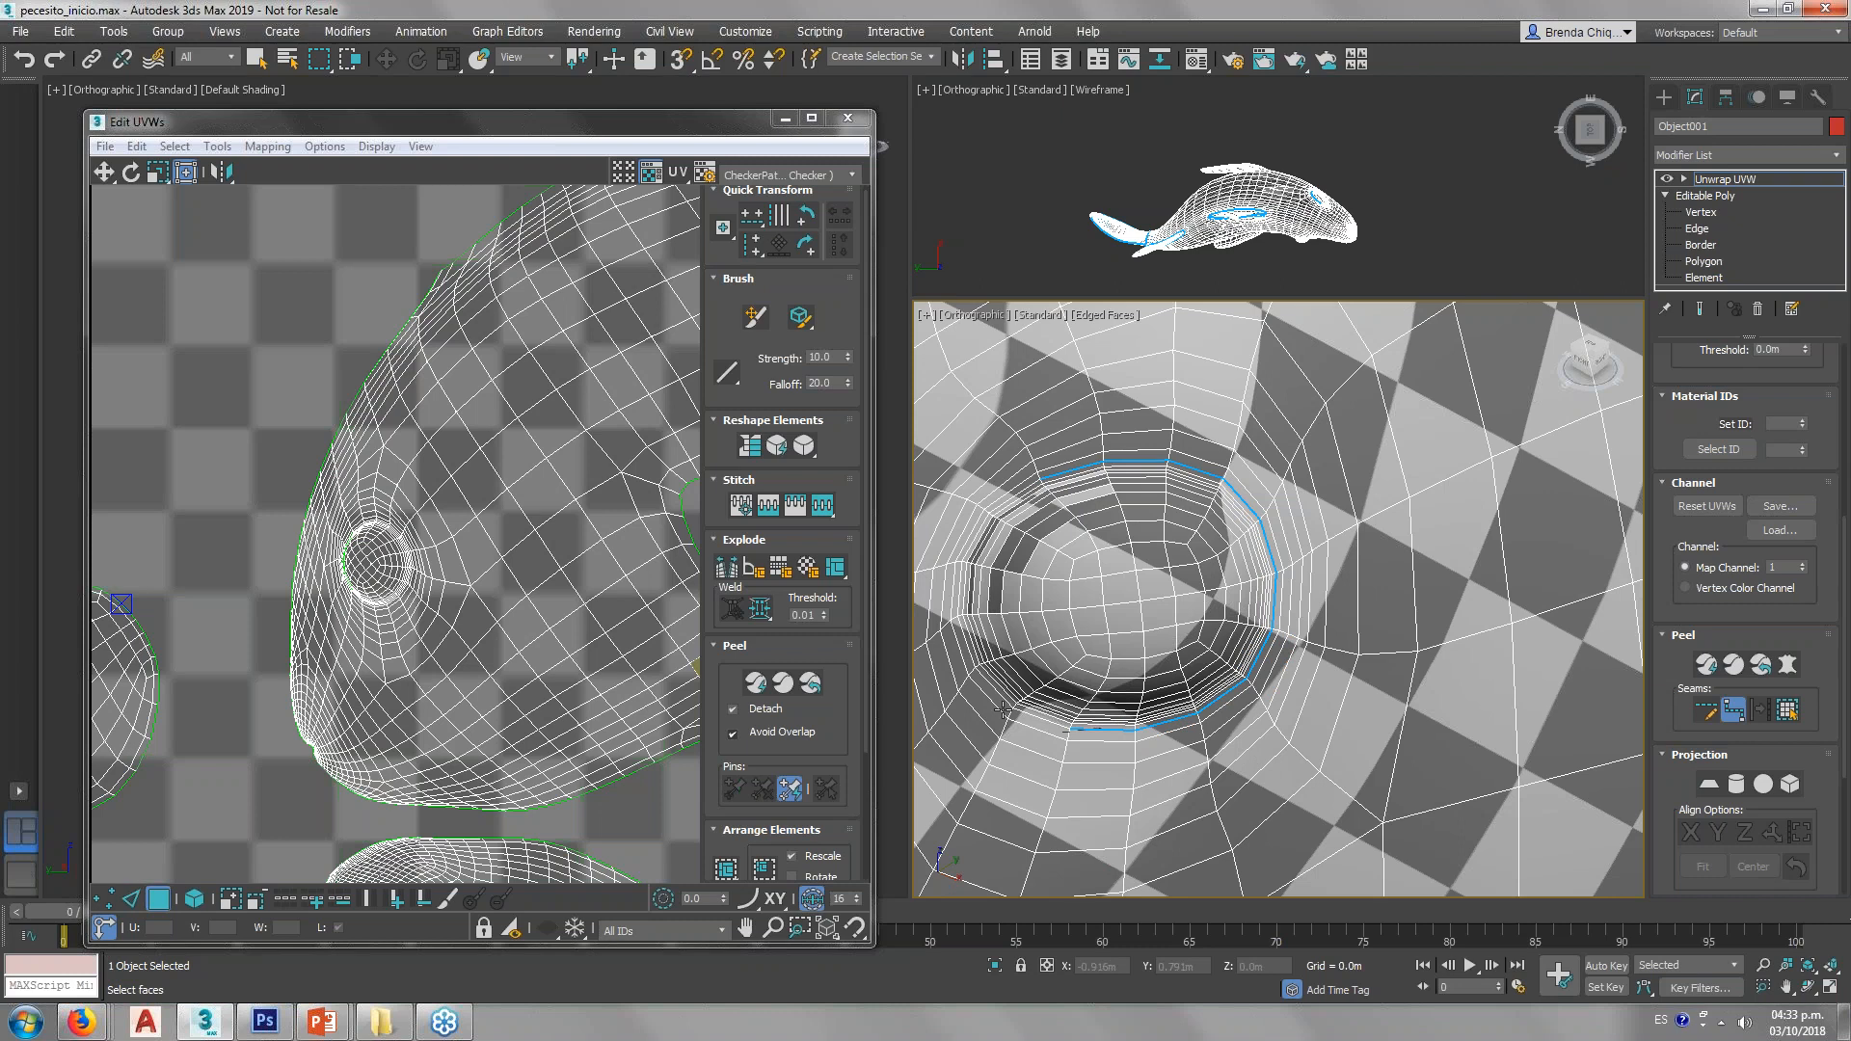
Step: Continue the point-to-point seam along the front side of the eye socket to close the loop
left_click(969, 617)
scroll(1040, 487, "up", 5)
scroll(1049, 515, "down", 3)
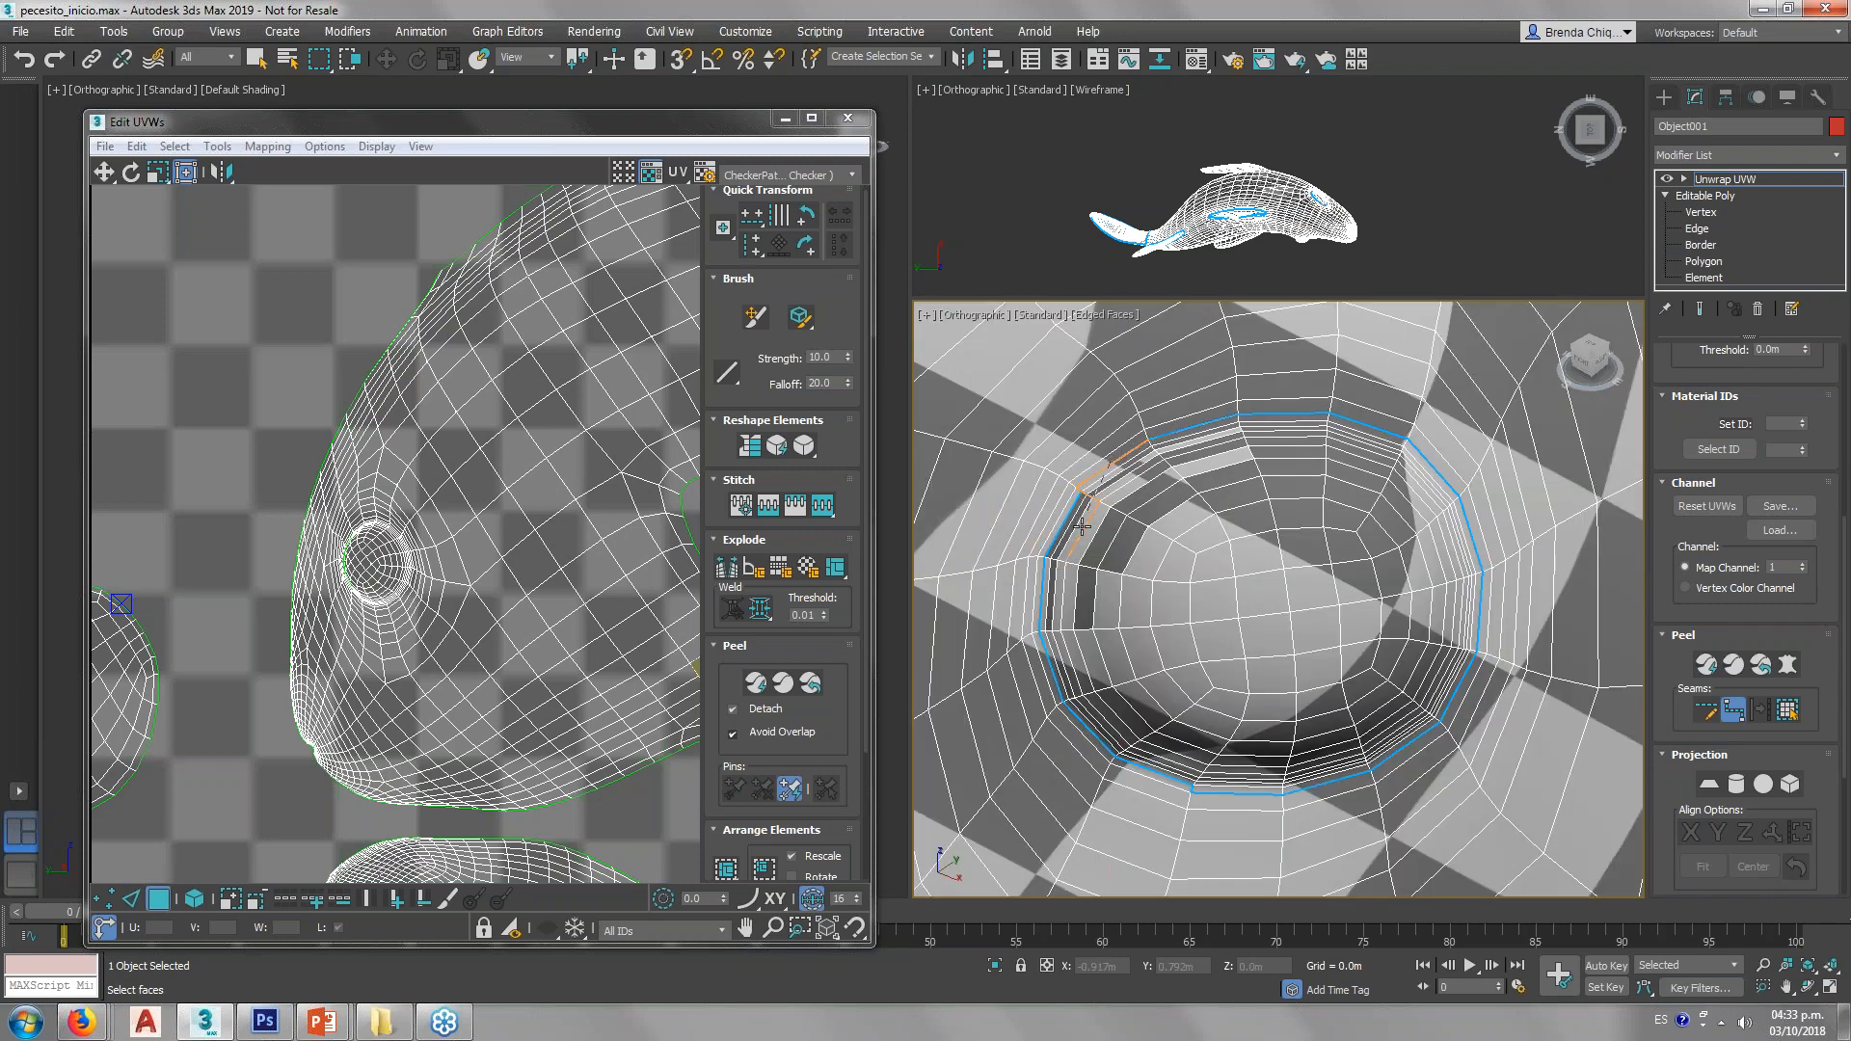
left_click(1080, 492)
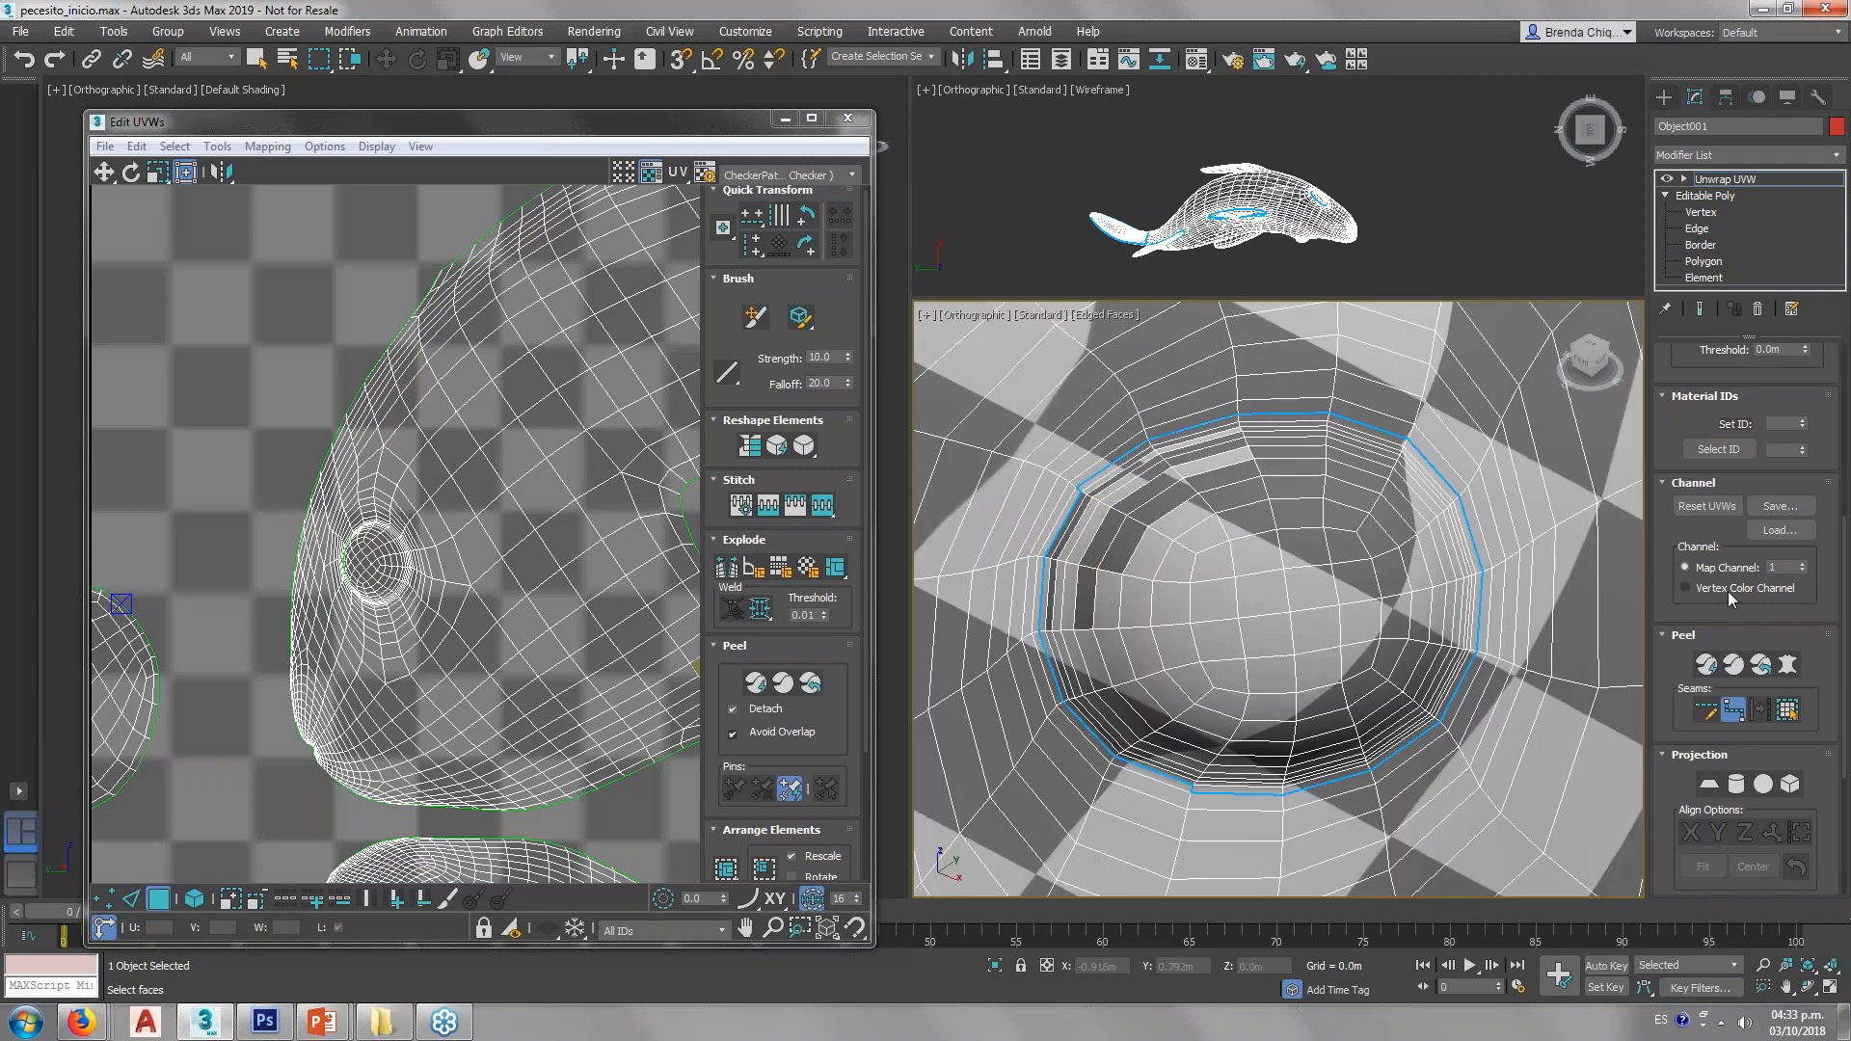
Step: Remove the seam edges along the front side of the eye socket with Edit Seams
left_click(1704, 710)
left_click(1084, 693)
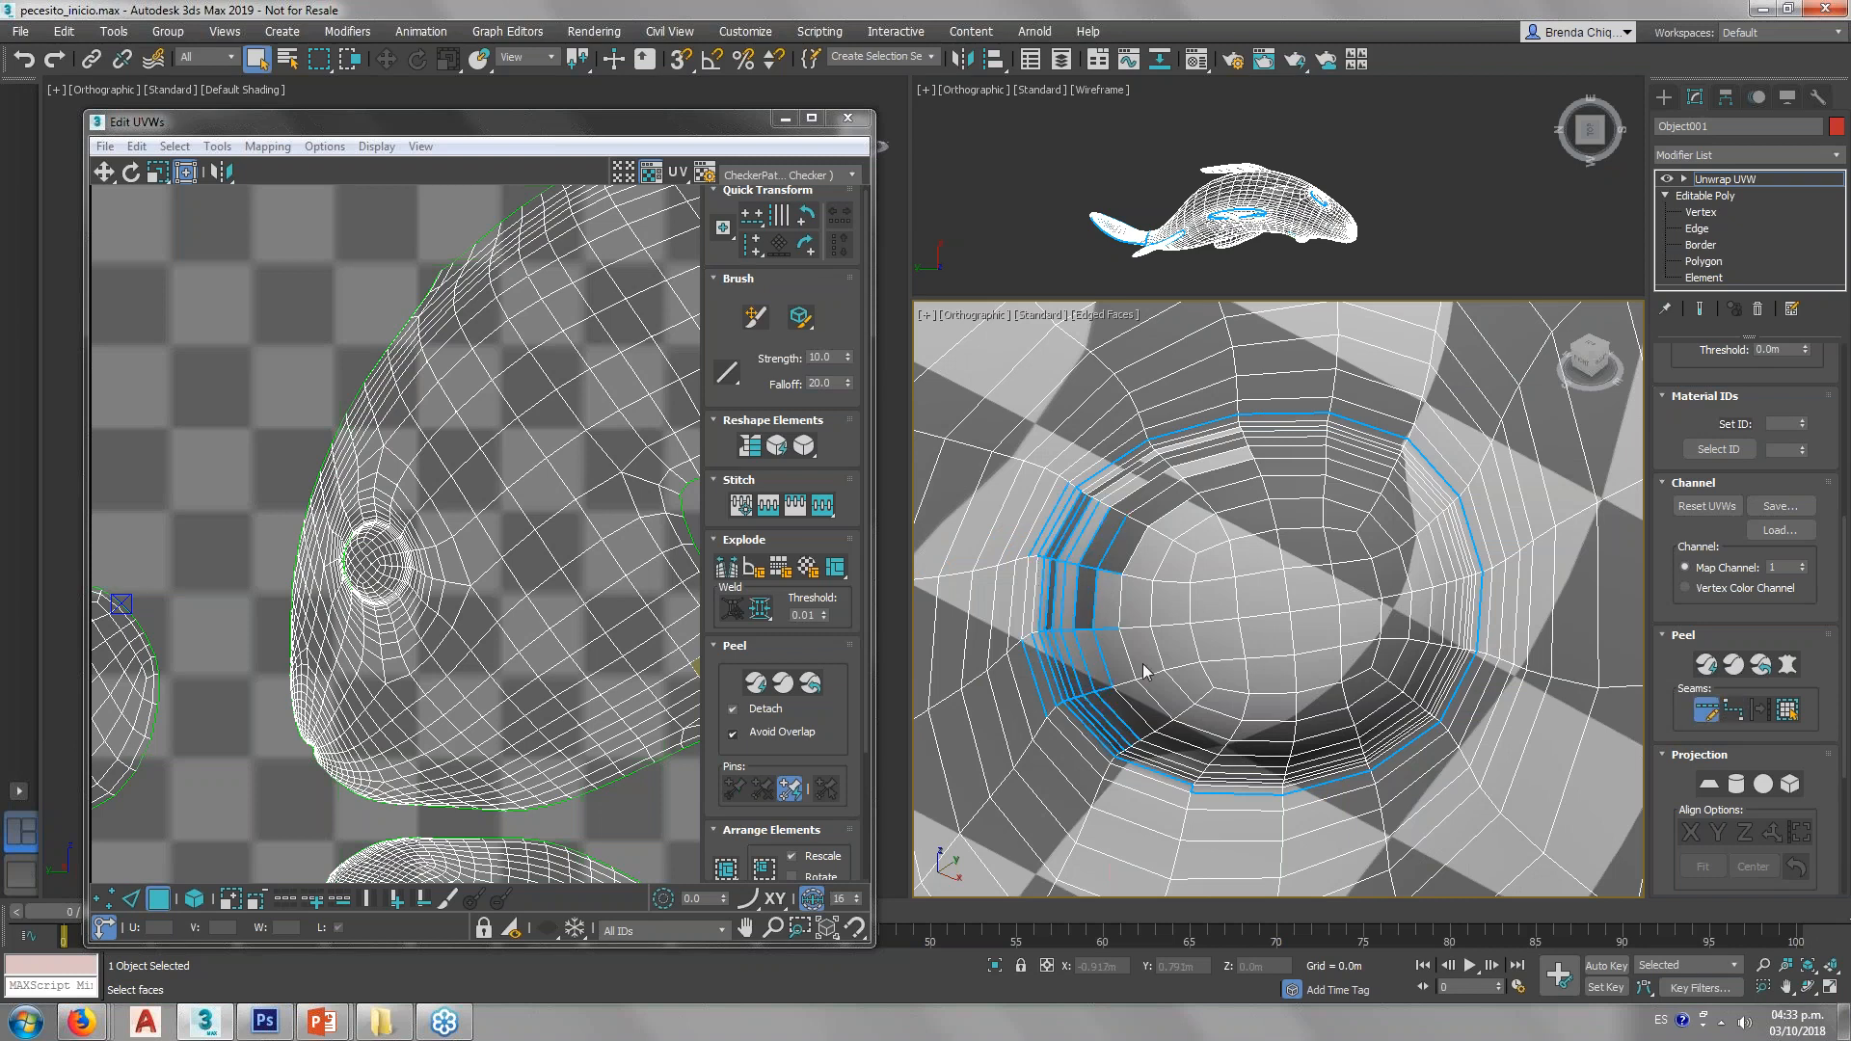
mouse_move(1128, 742)
left_mouse_down("alt")
mouse_move(1033, 526)
mouse_move(1048, 486)
left_mouse_up("alt")
left_click_drag(1149, 746, 1176, 786, "alt")
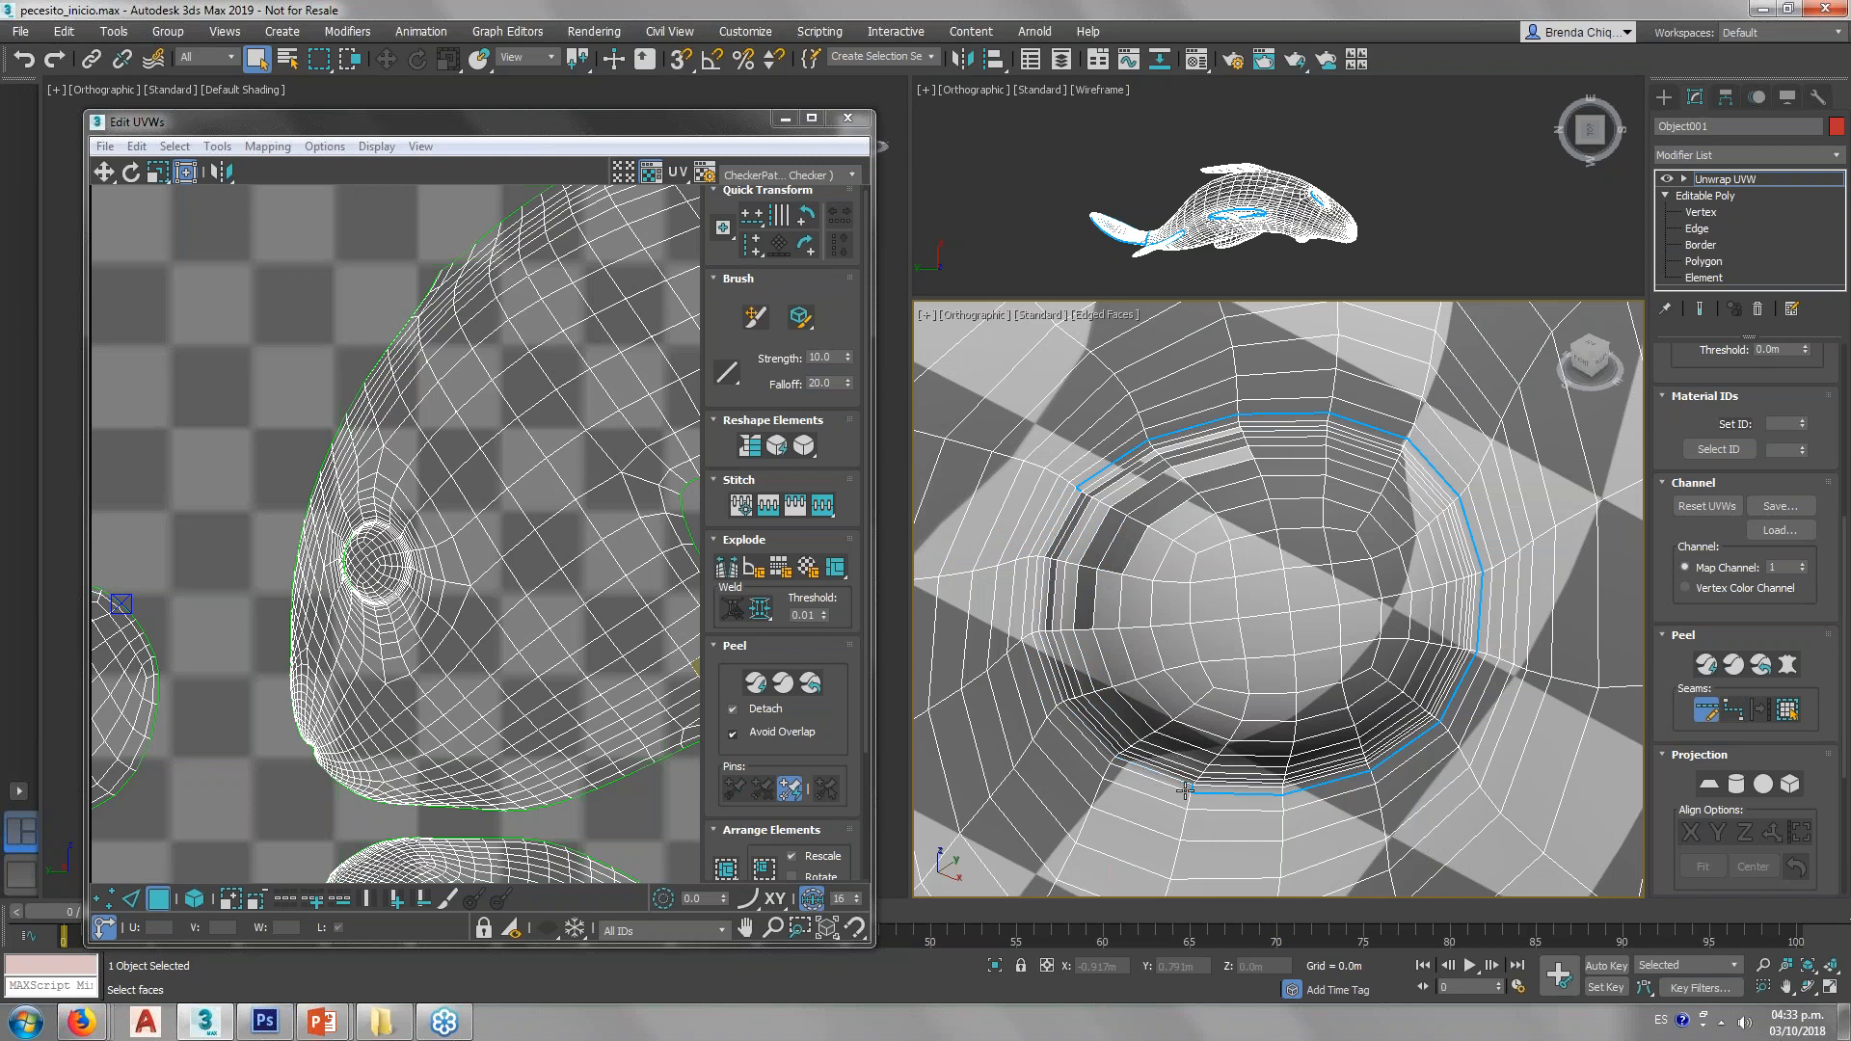
Step: Retrace the point-to-point seam along the front side of the eye socket on the outer edge ring, closing the loop
scroll(1185, 790, "up", 5)
middle_click_drag(1185, 791, 1314, 726, "alt")
scroll(1437, 684, "down", 4)
left_click(1733, 711)
left_click(1396, 711)
left_click(1209, 588)
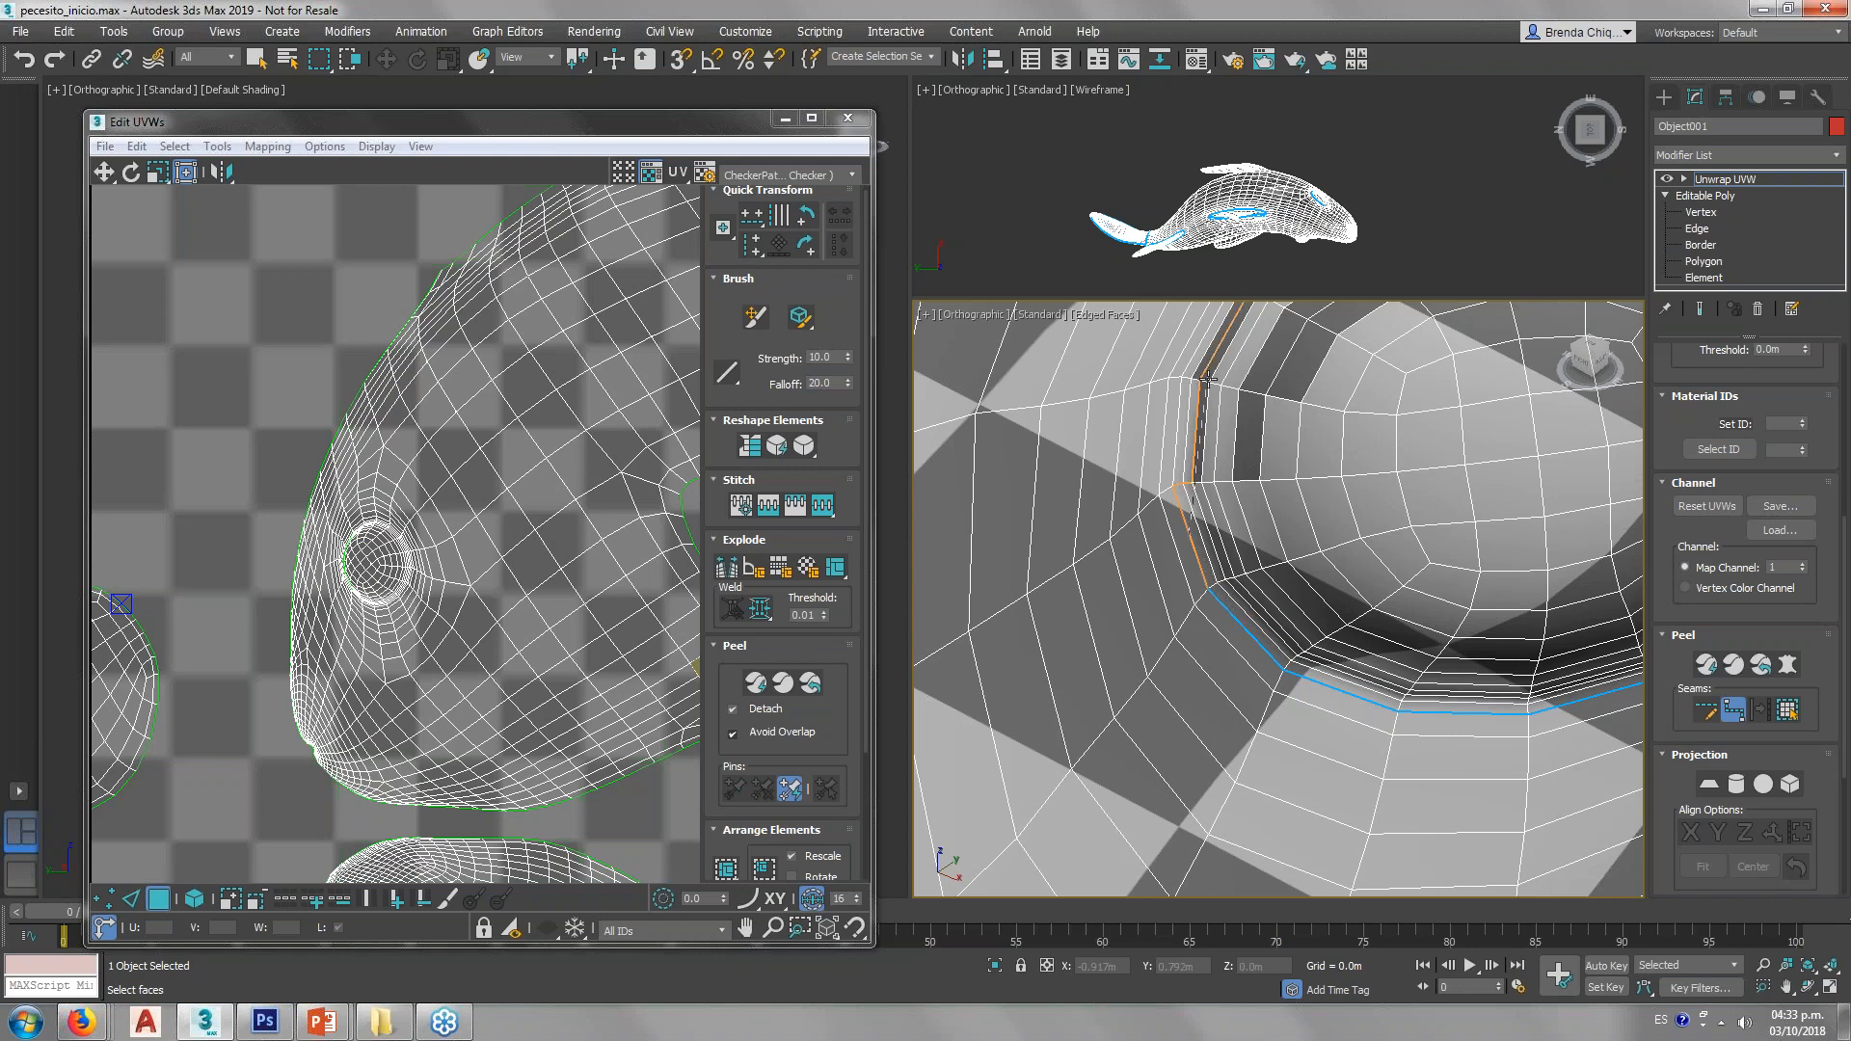
middle_click_drag(1207, 378, 1162, 530, "alt")
left_click(1182, 505)
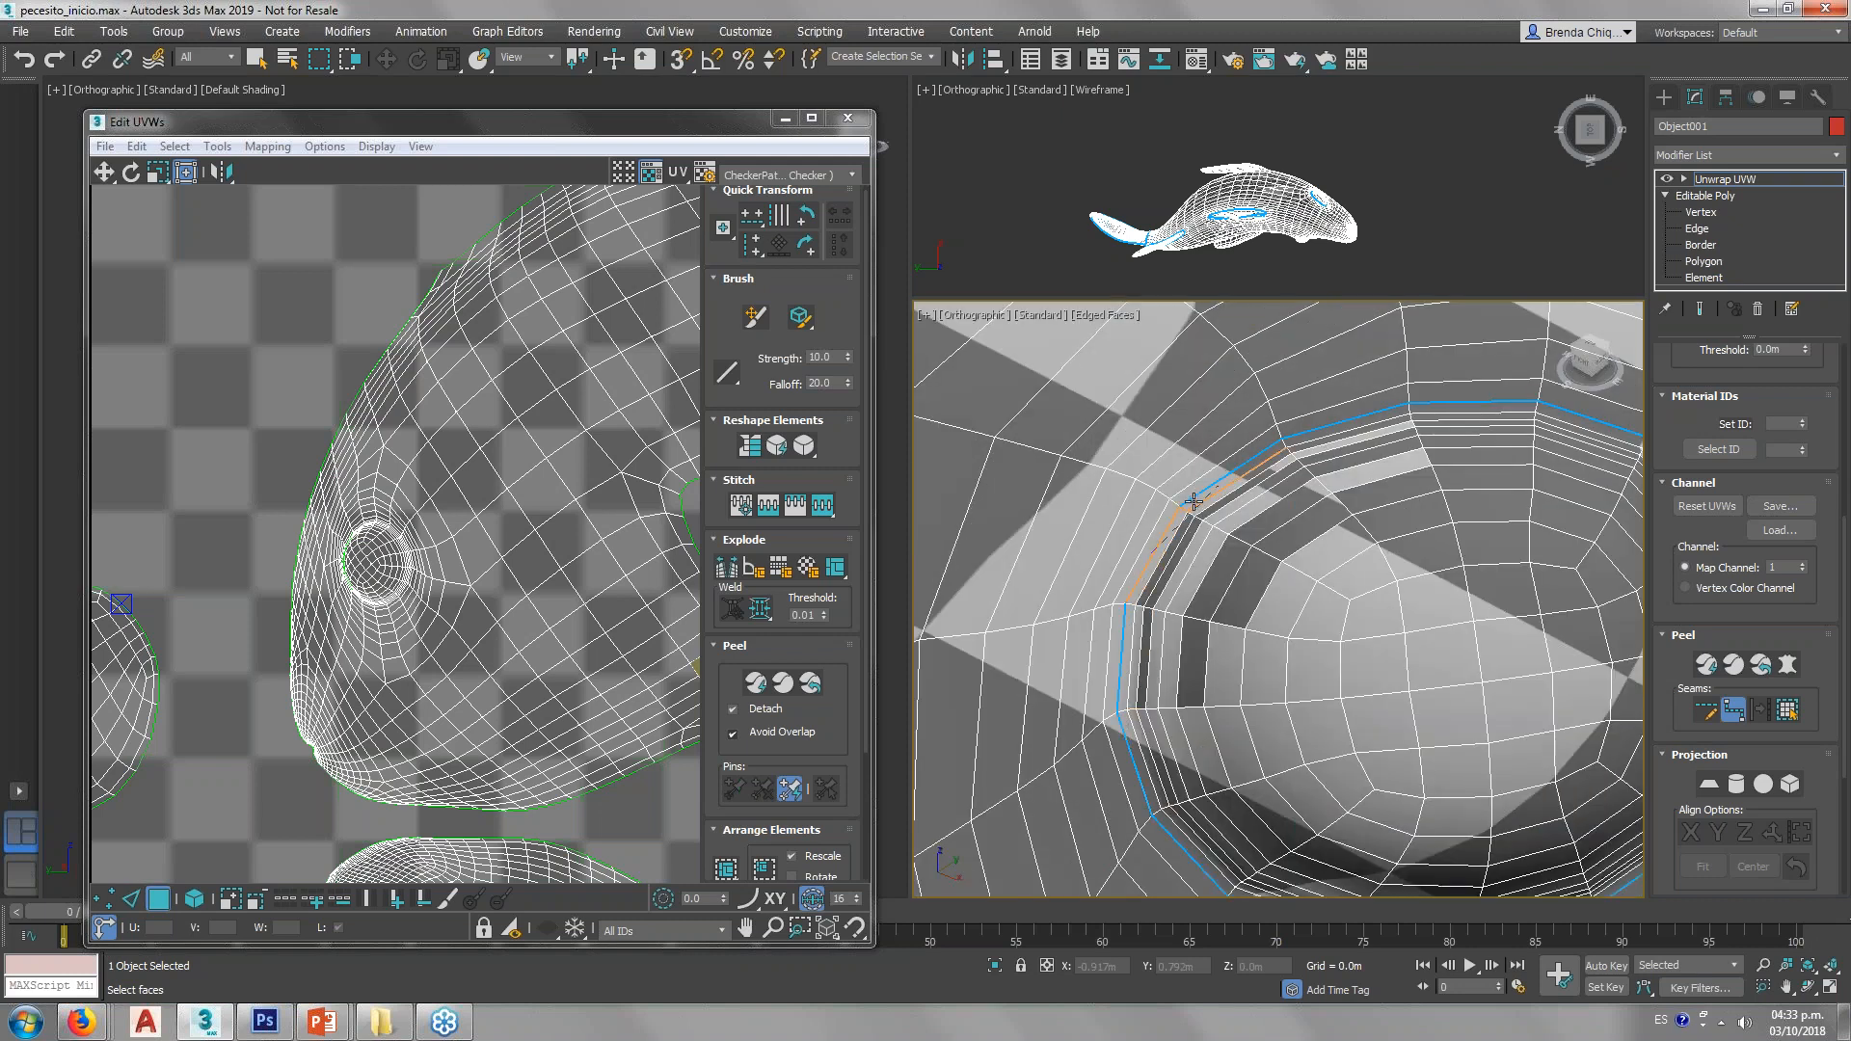
Step: Remove the short stray seam edge that branches inward at the upper front corner of the eye socket
scroll(1187, 515, "up", 4)
right_click(1194, 518)
left_click(1706, 710)
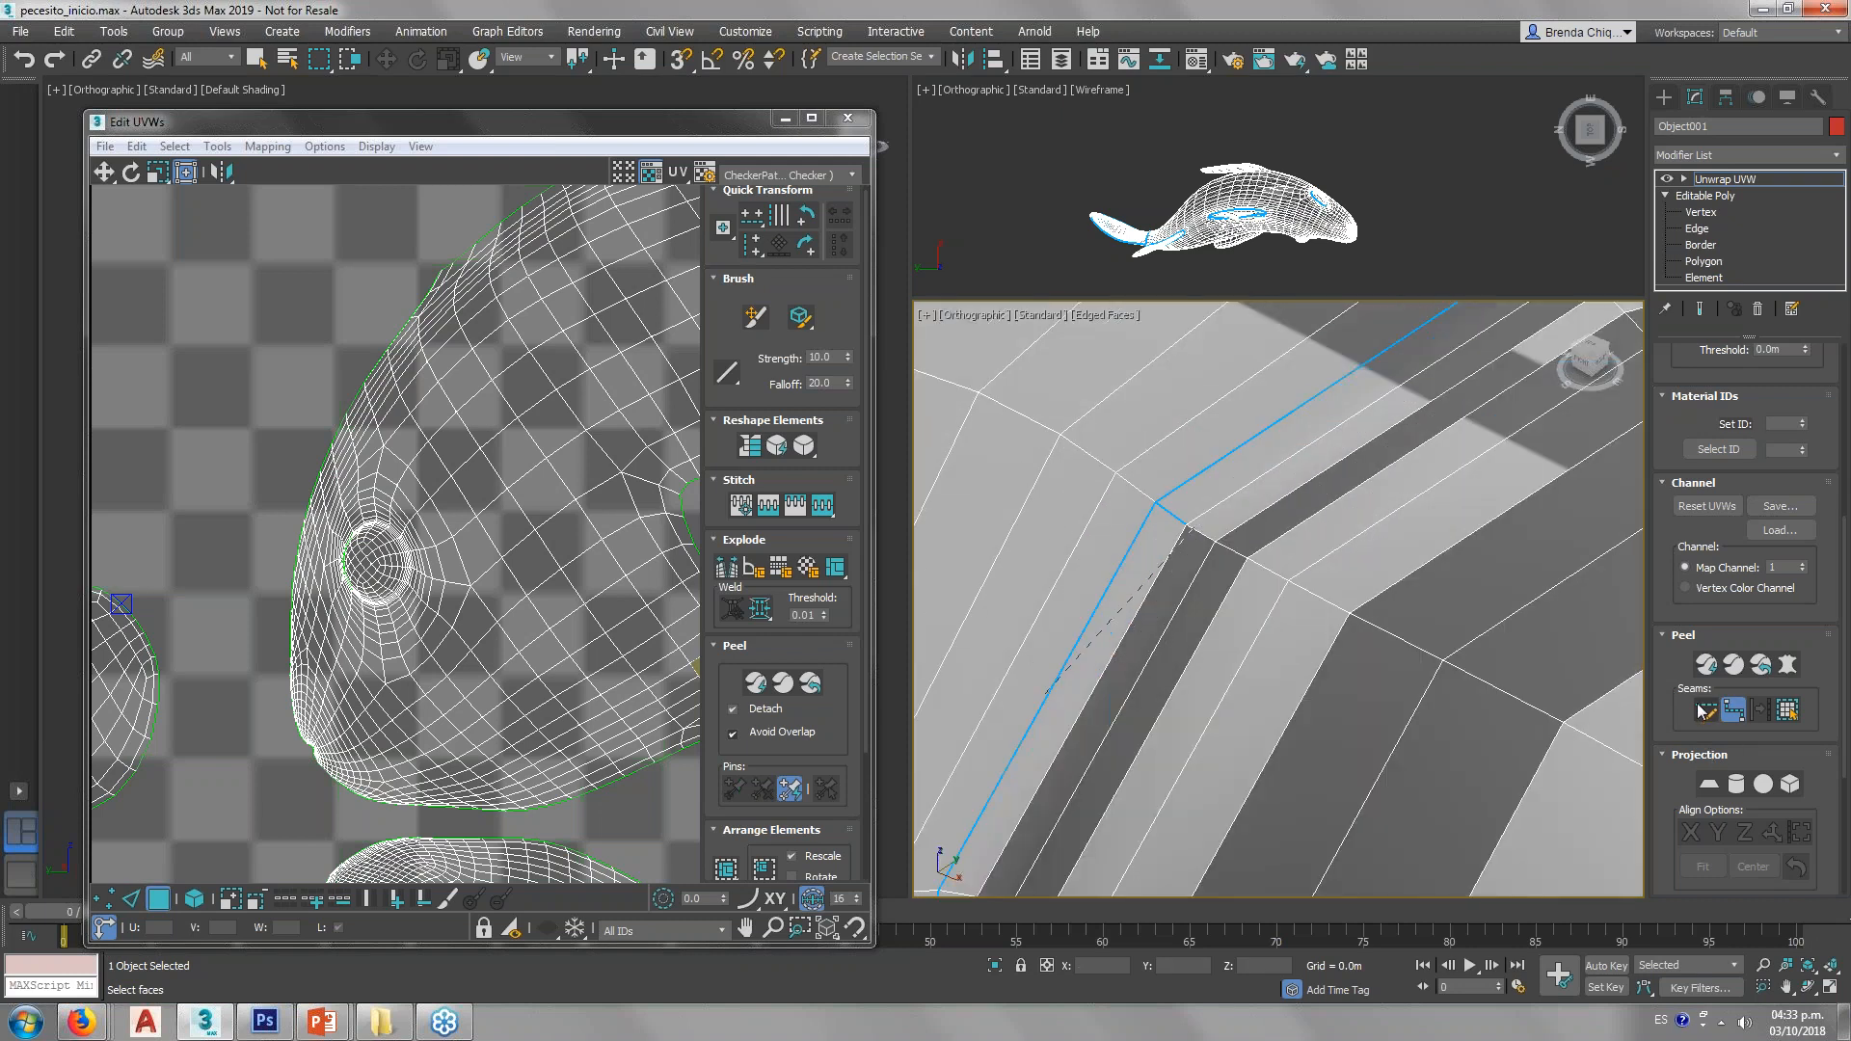
right_click(1193, 528)
left_click_drag(1193, 528, 1249, 561)
key("ctrl+z")
left_click(1171, 505, "alt")
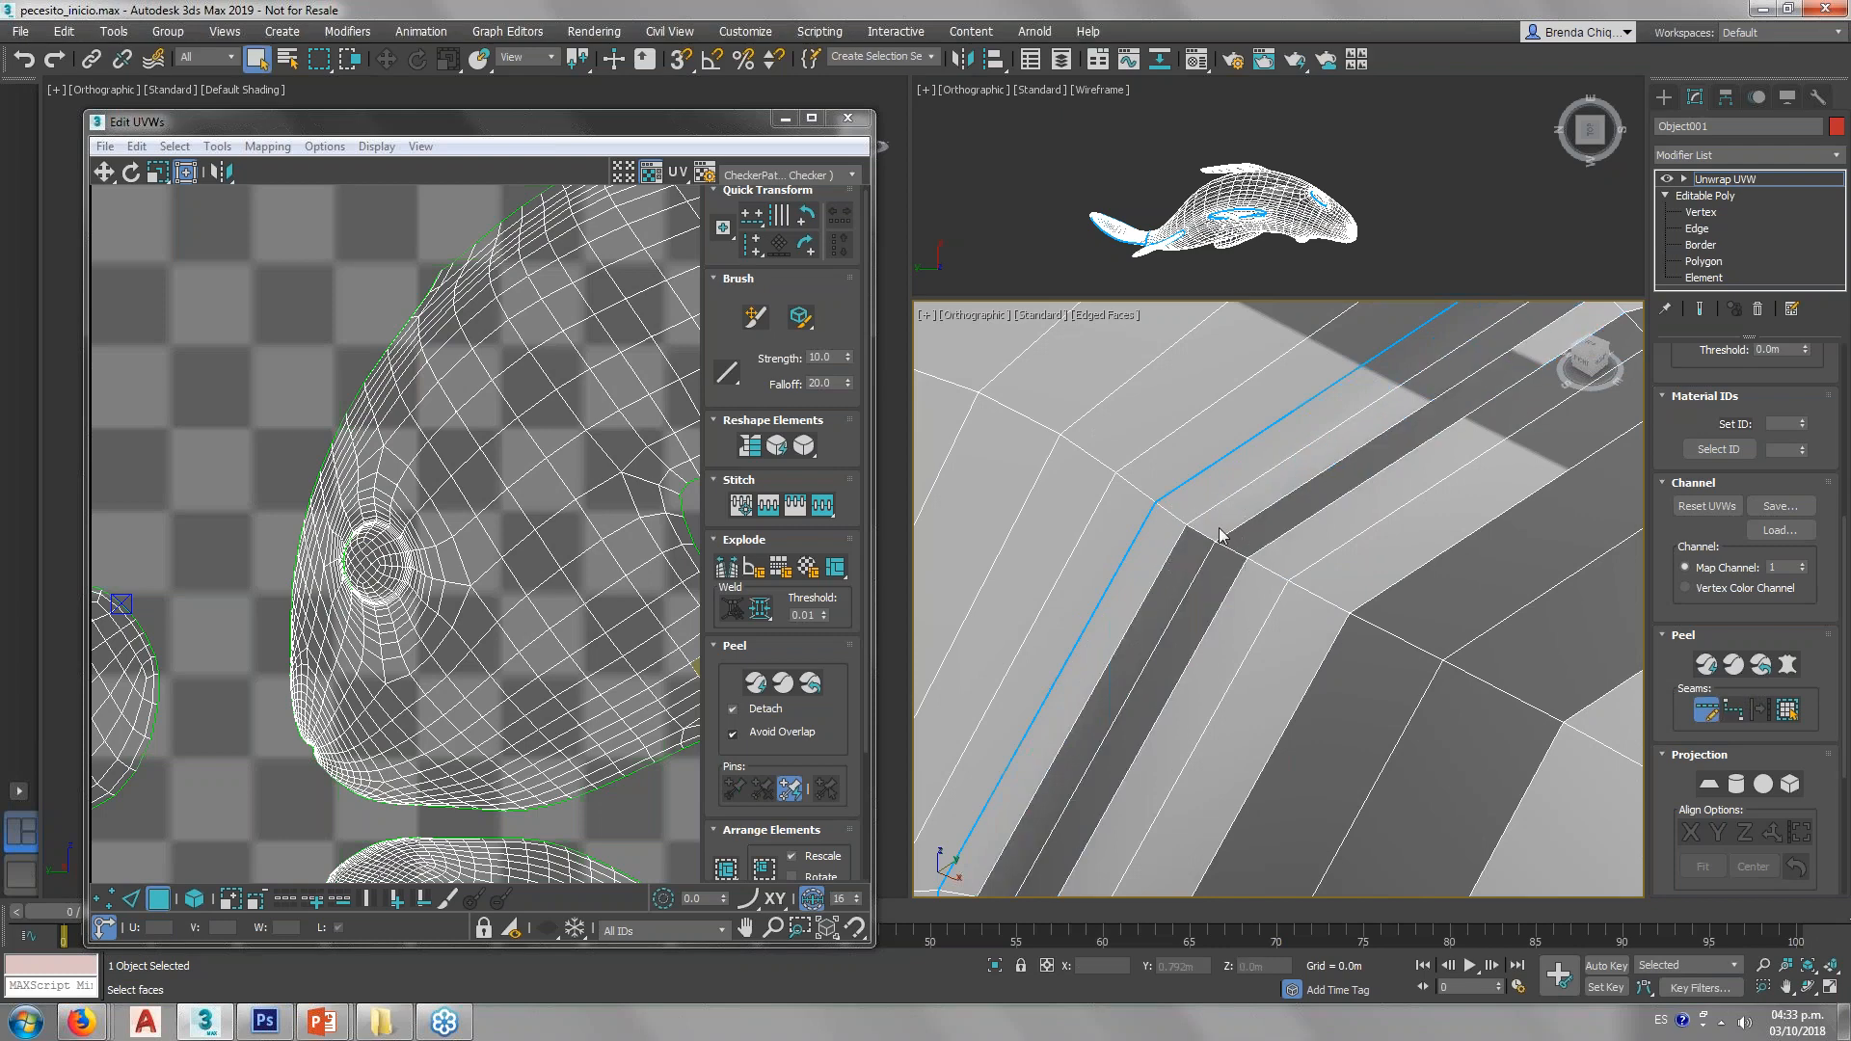
Step: Select a face inside the eye and expand the face selection to the eye socket's seam
scroll(1259, 665, "down", 6)
scroll(1259, 665, "down", 8)
scroll(1178, 656, "up", 5)
scroll(1178, 656, "up", 5)
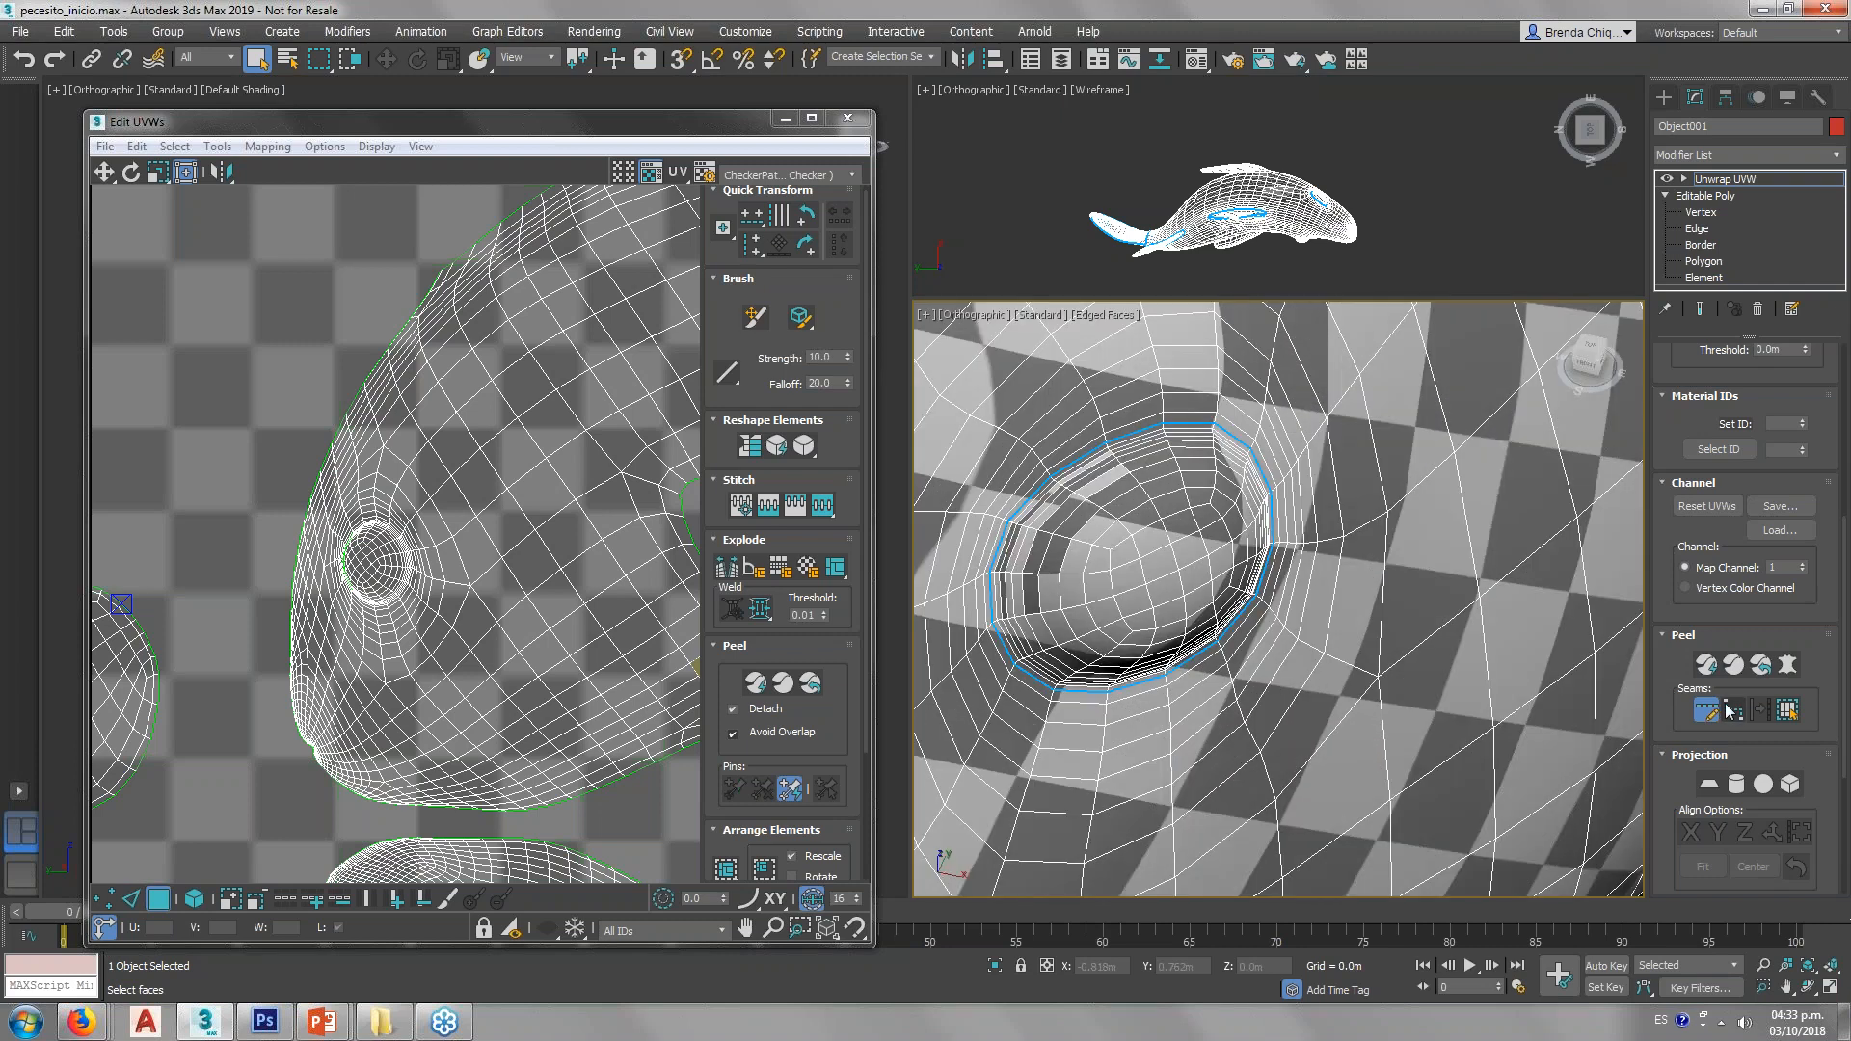
left_click(1193, 603)
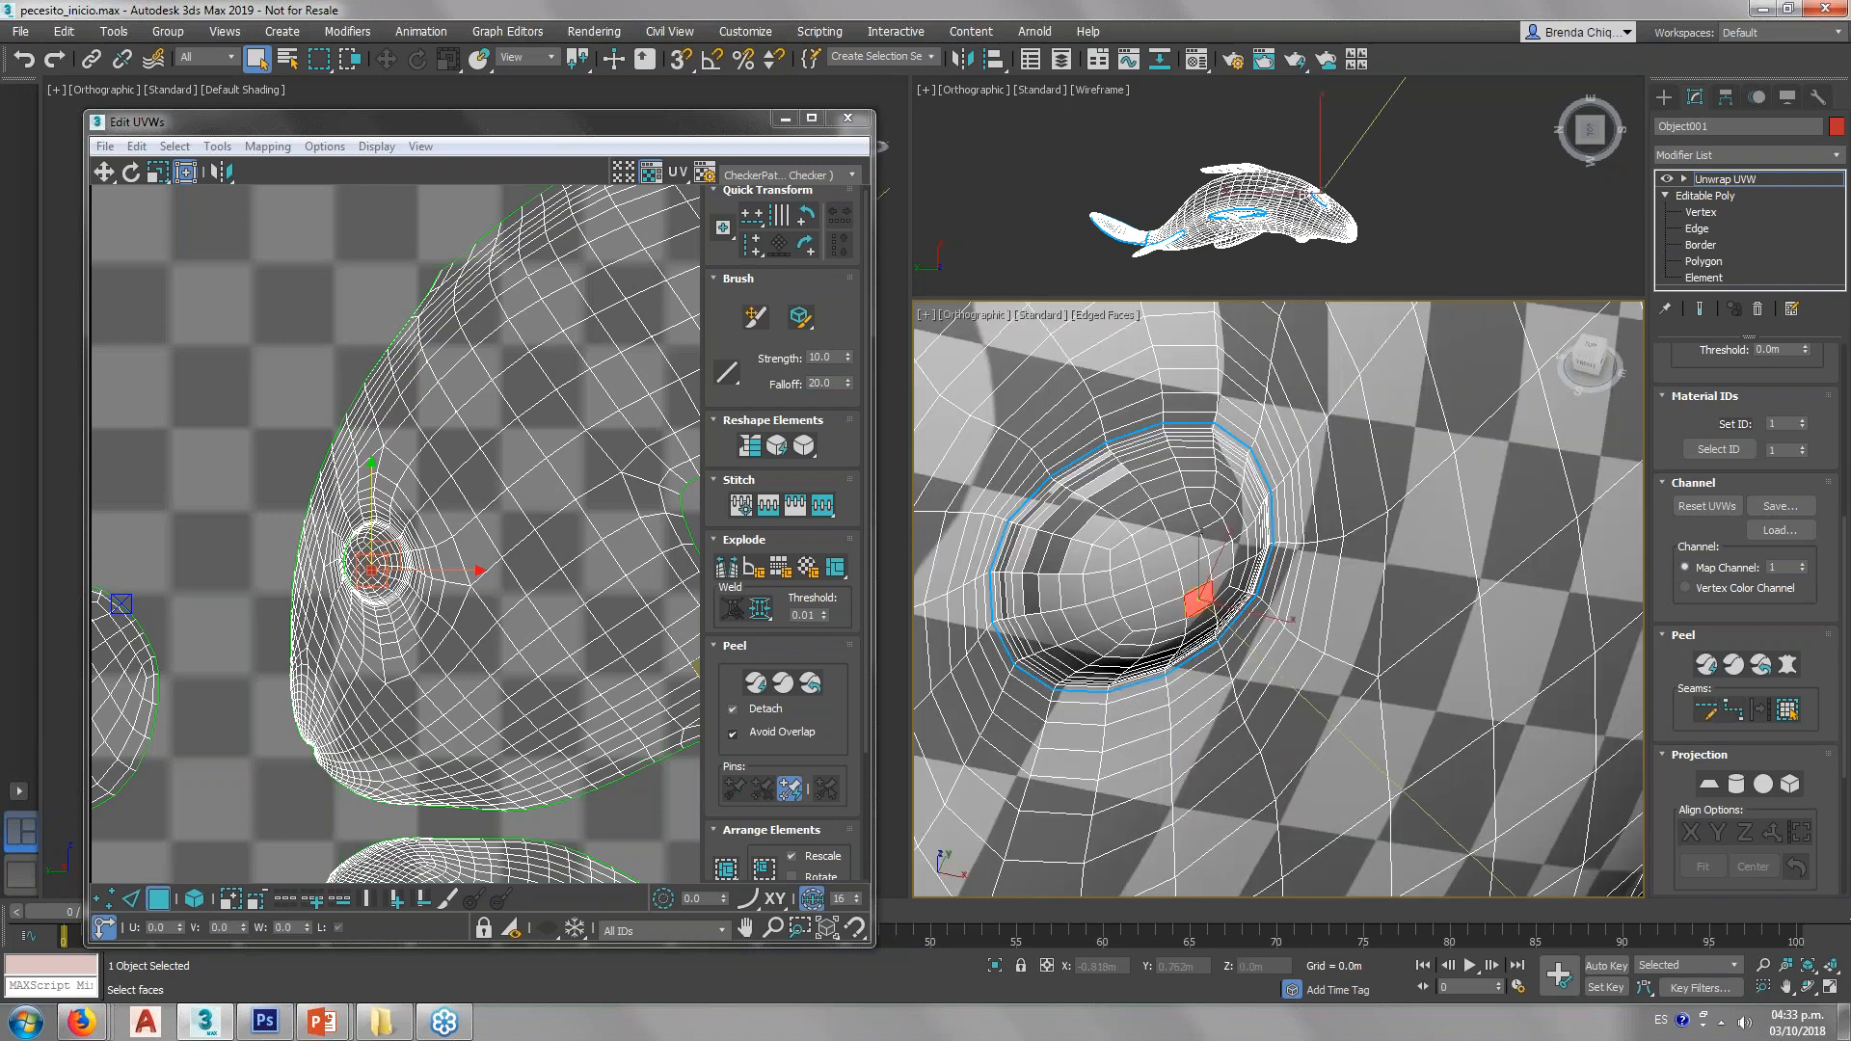
left_click(1785, 711)
scroll(1167, 586, "down", 7)
middle_click_drag(1168, 587, 1149, 659, "alt")
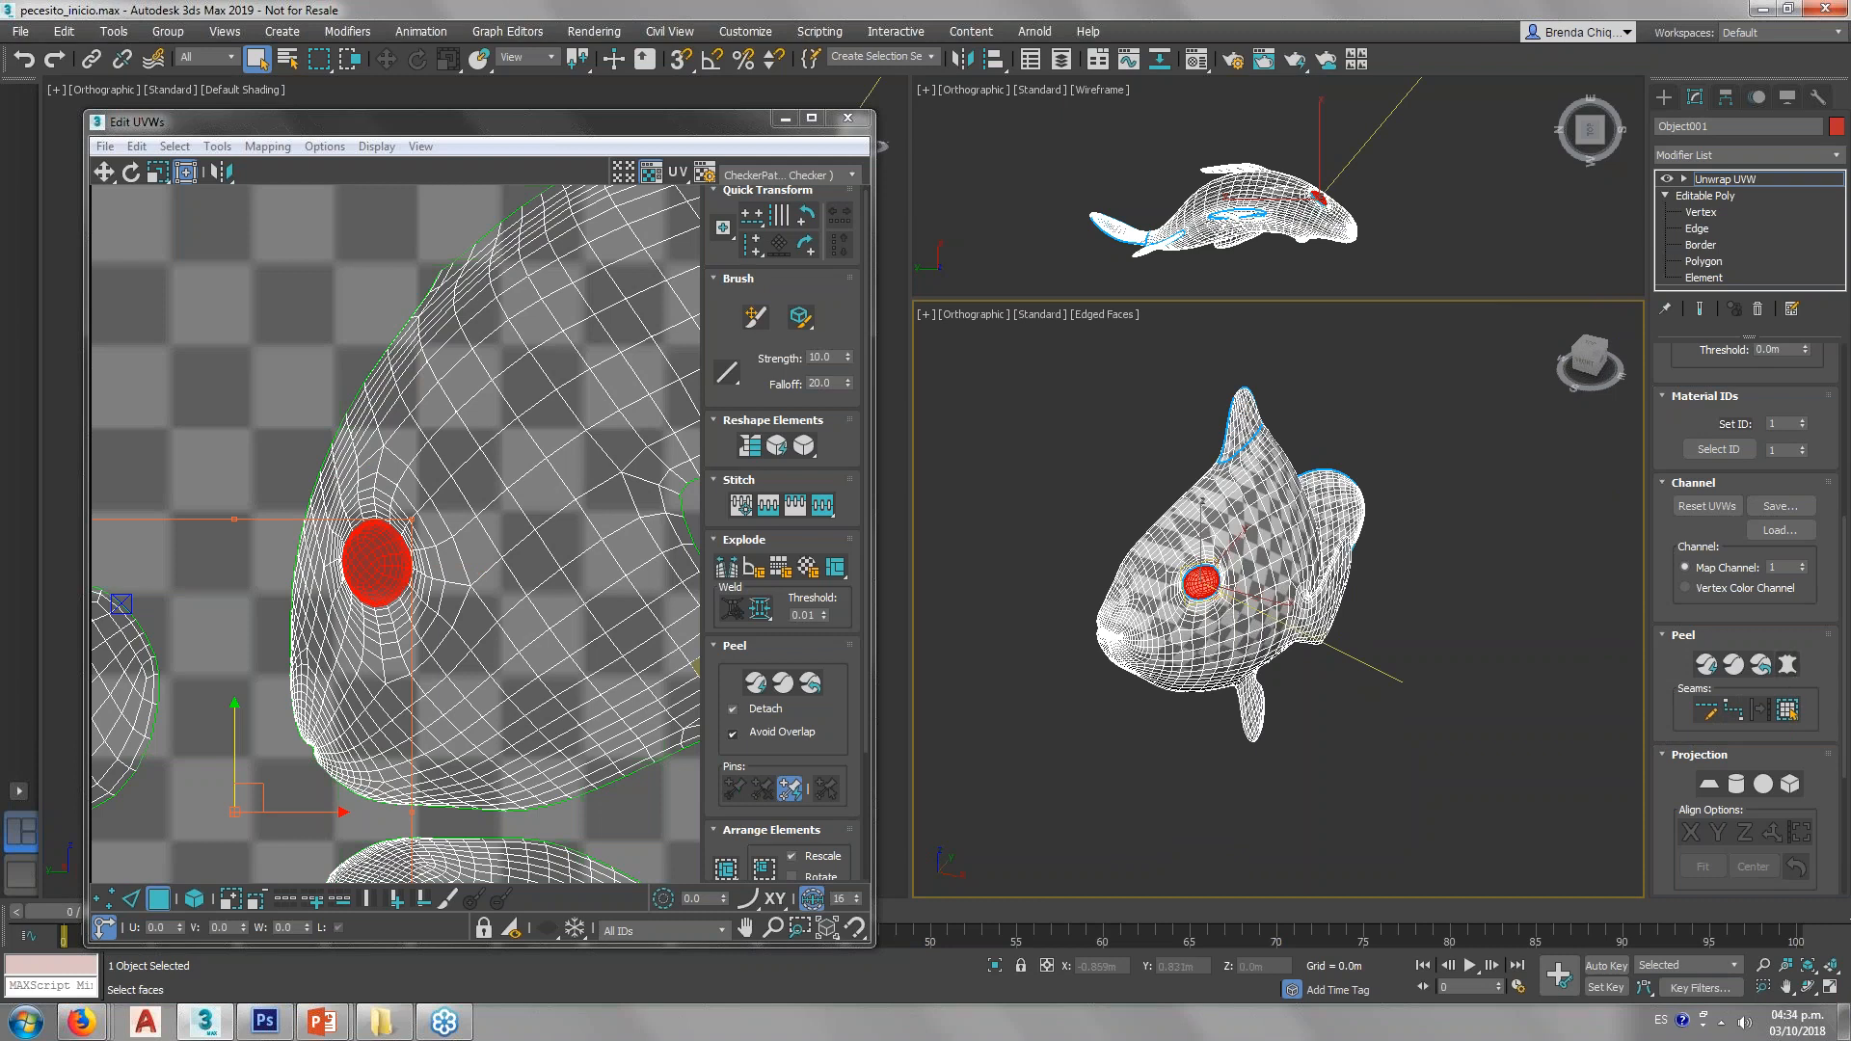
Step: Try to unfold the eye faces with Quick Peel and move the result outside the checker tile
left_click(1705, 663)
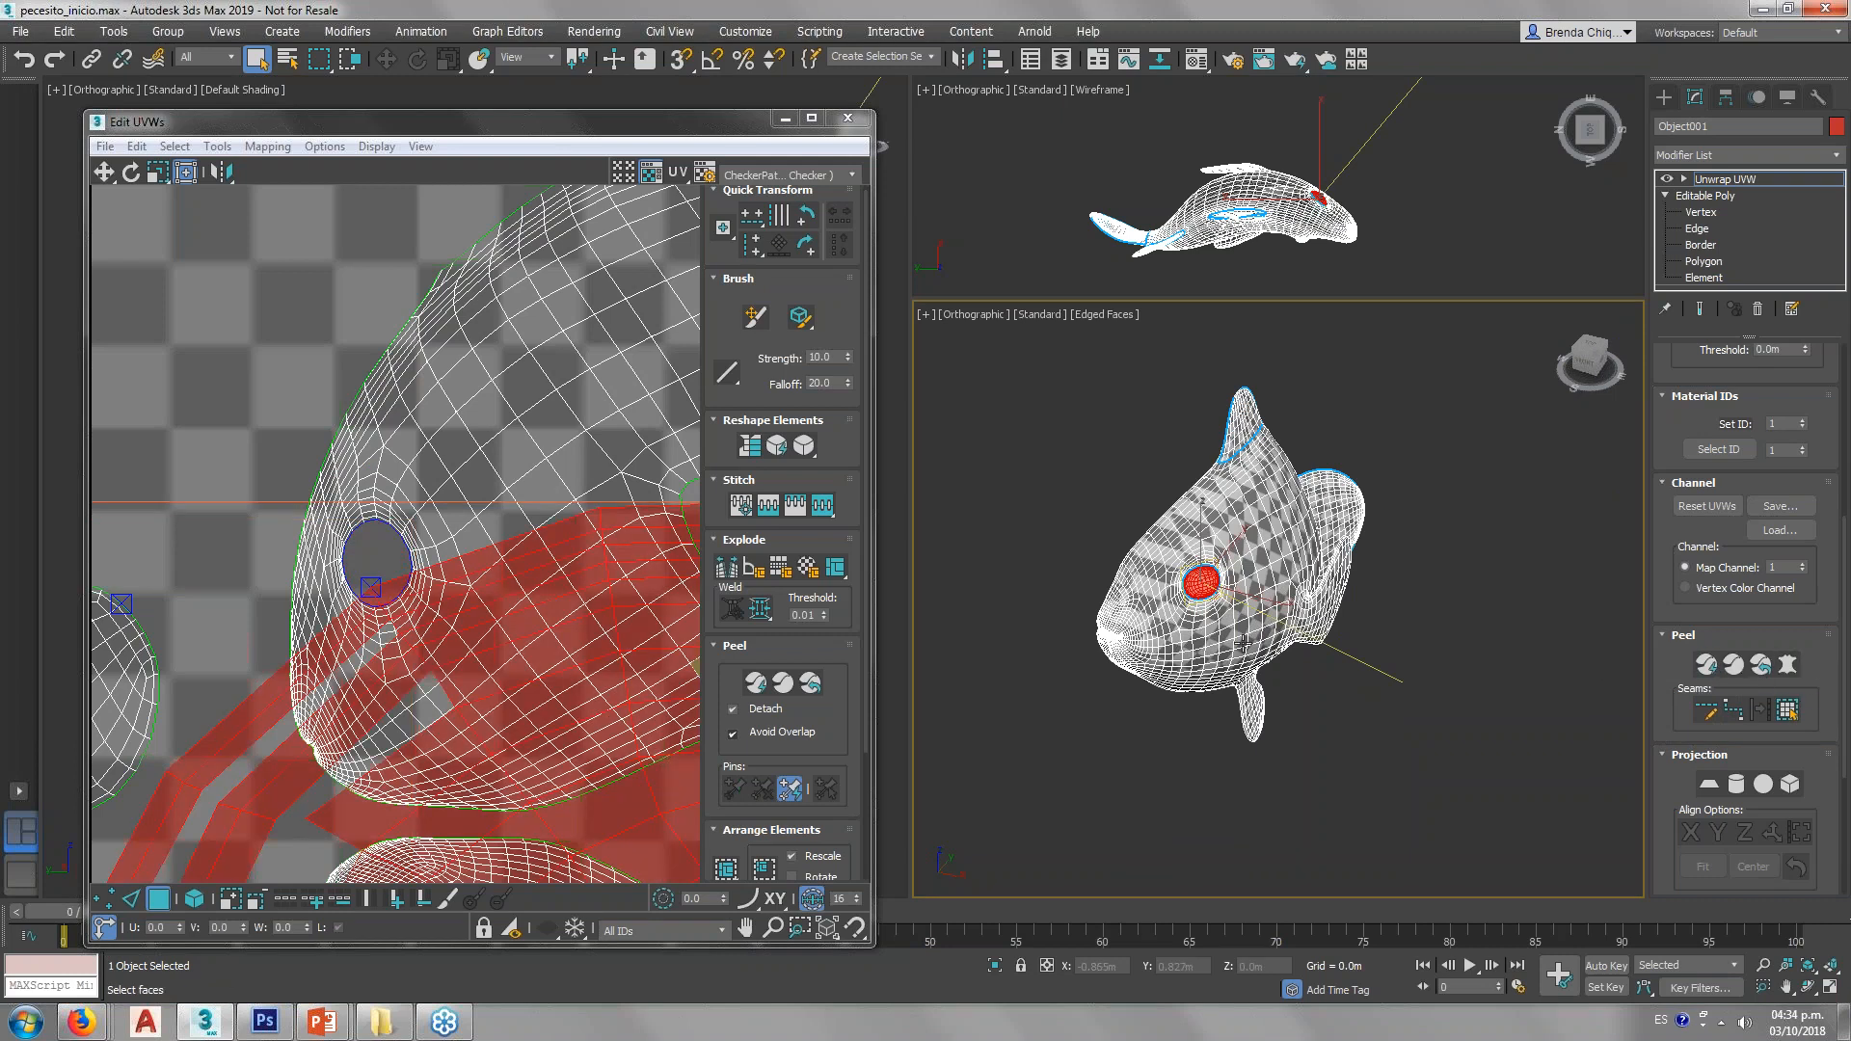
scroll(453, 491, "down", 7)
scroll(530, 581, "up", 1)
left_click_drag(567, 571, 204, 526)
middle_click_drag(204, 526, 443, 517)
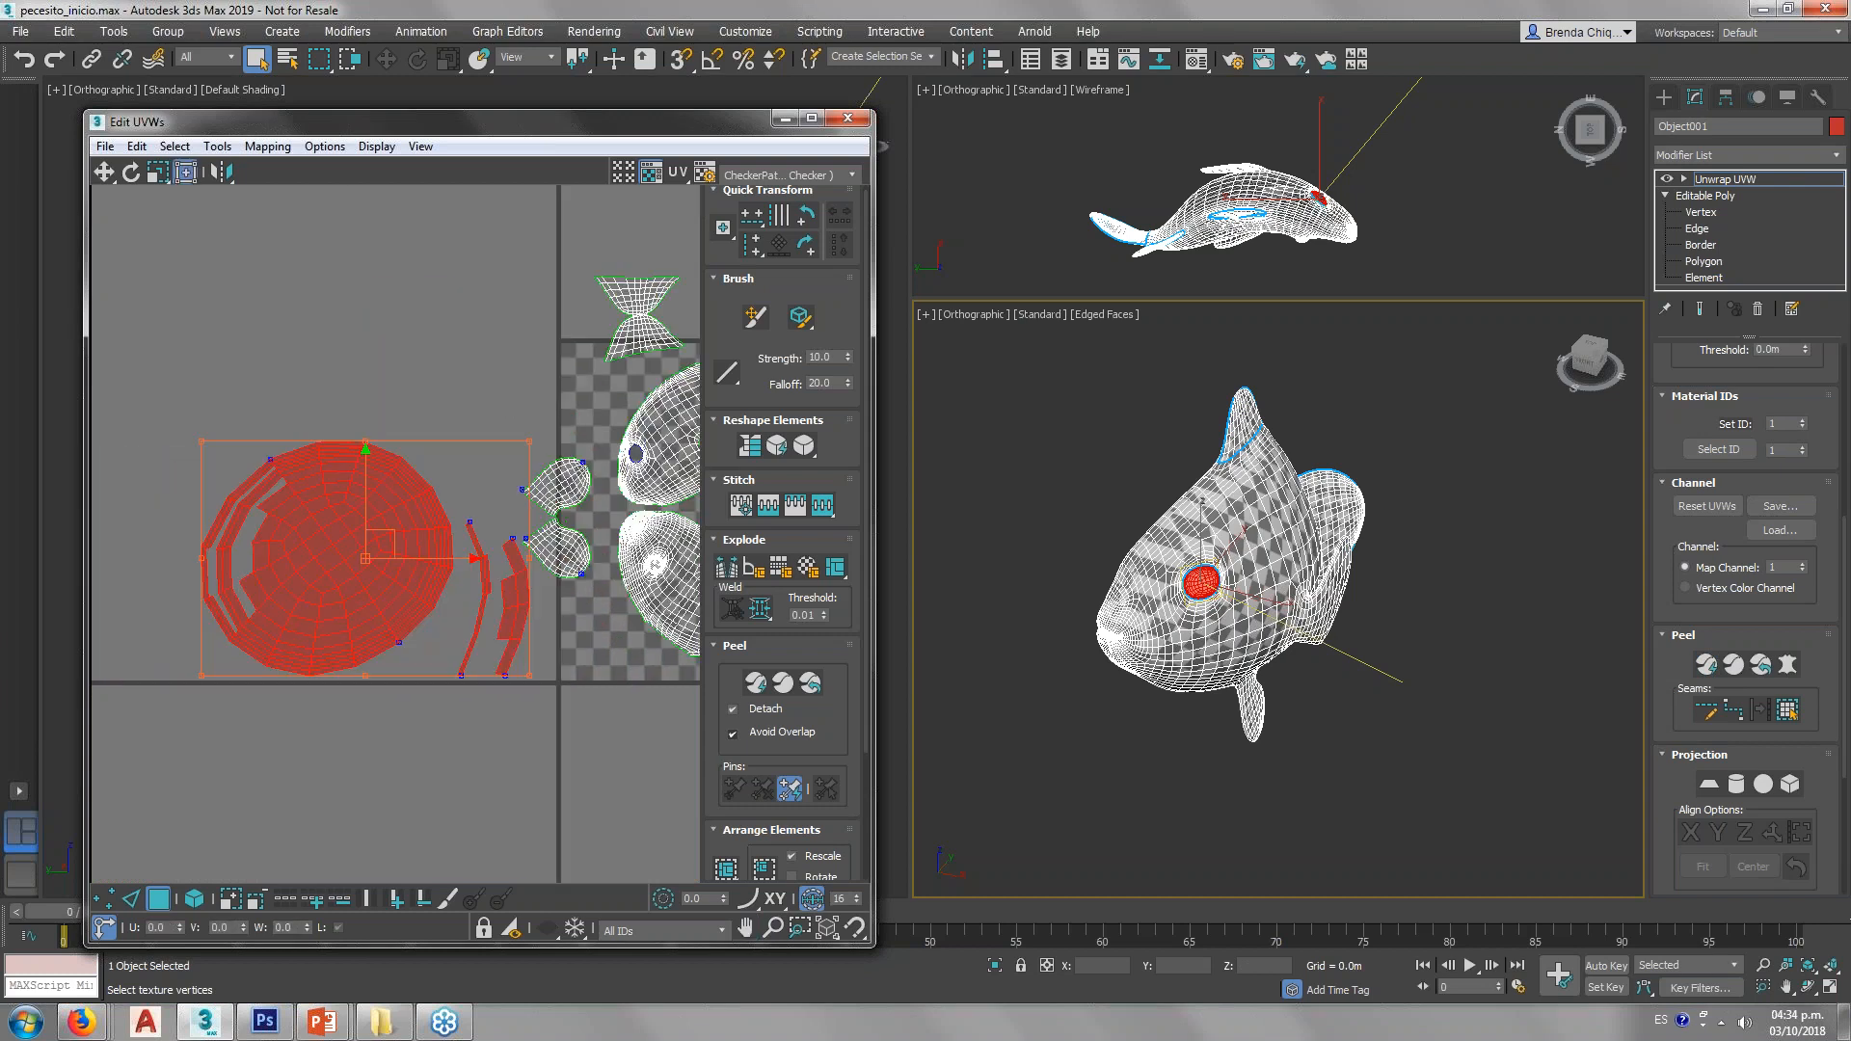
Step: Examine the selected eye faces and the fish model from several angles in shaded and wireframe display
scroll(1157, 606, "up", 8)
scroll(1157, 606, "up", 1)
middle_click_drag(1157, 606, 1263, 576, "alt")
scroll(1362, 703, "down", 6)
scroll(1263, 576, "down", 5)
key("t")
key("z")
key("x")
middle_click_drag(1104, 617, 1311, 718, "alt")
scroll(1100, 609, "down", 2)
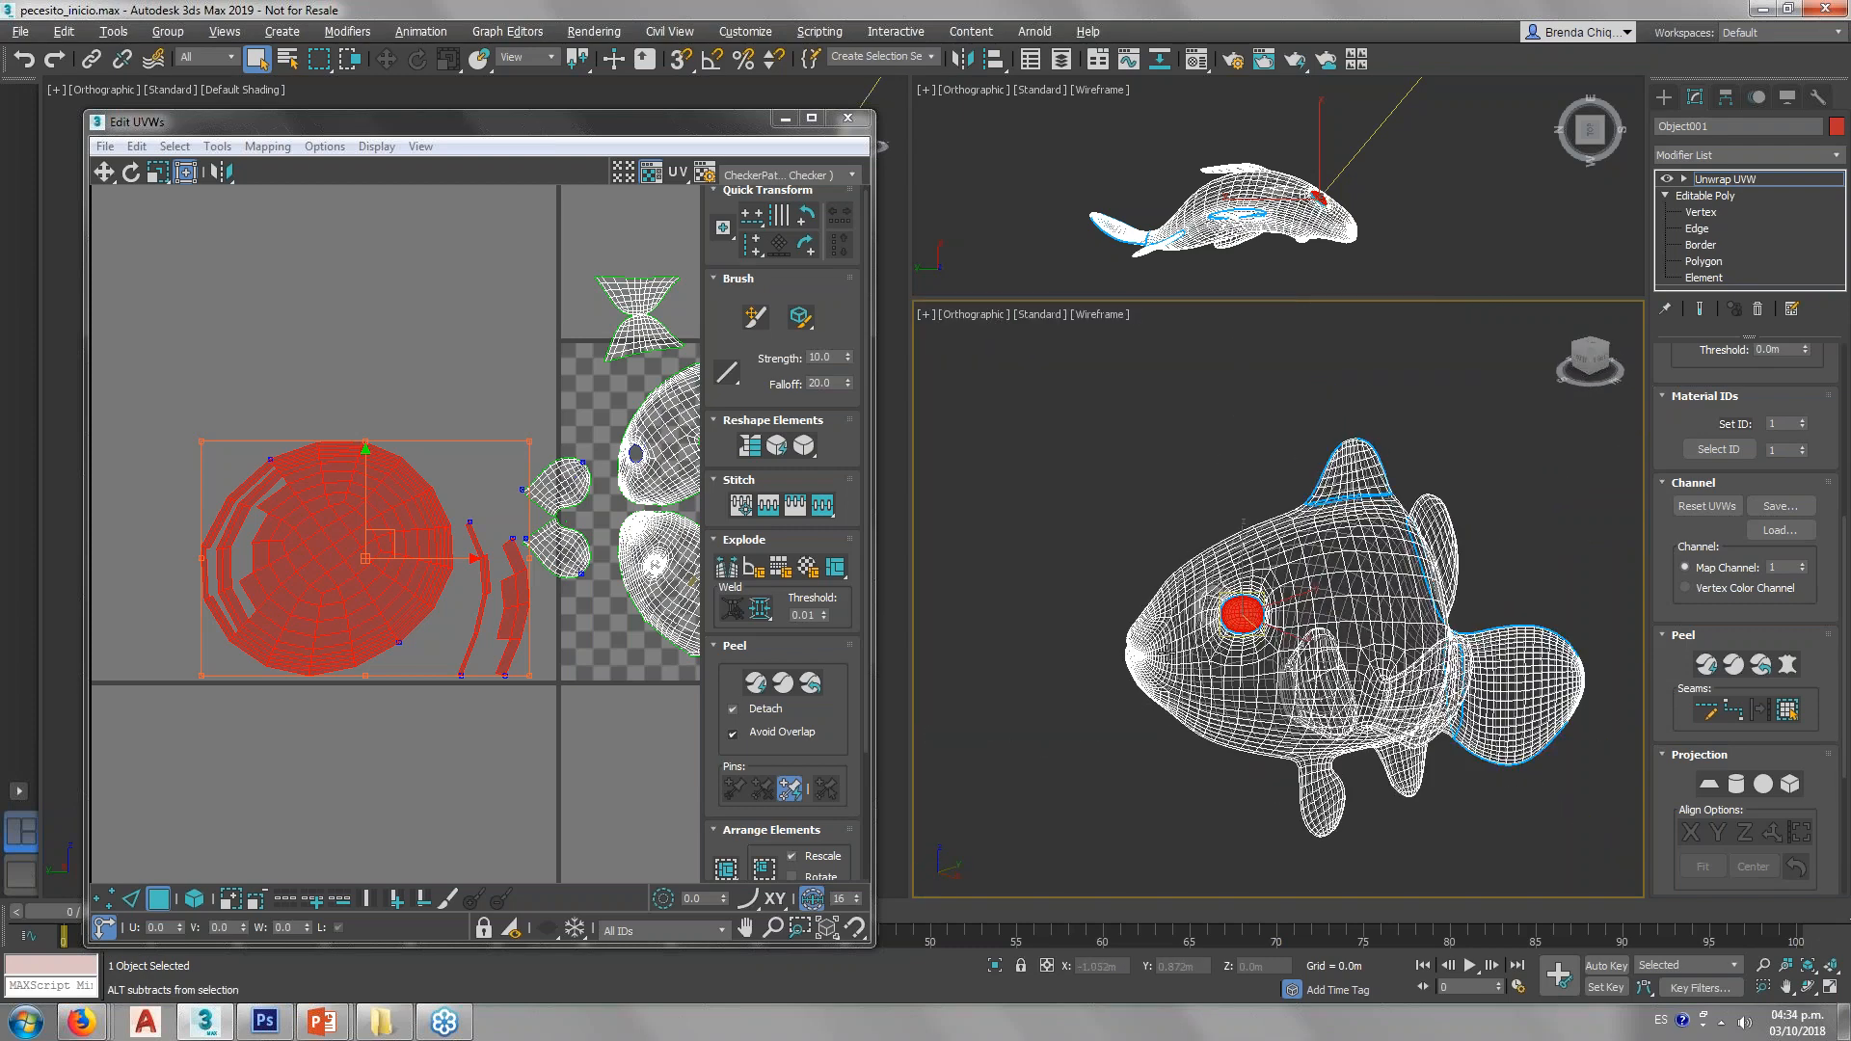
middle_click_drag(579, 602, 511, 609)
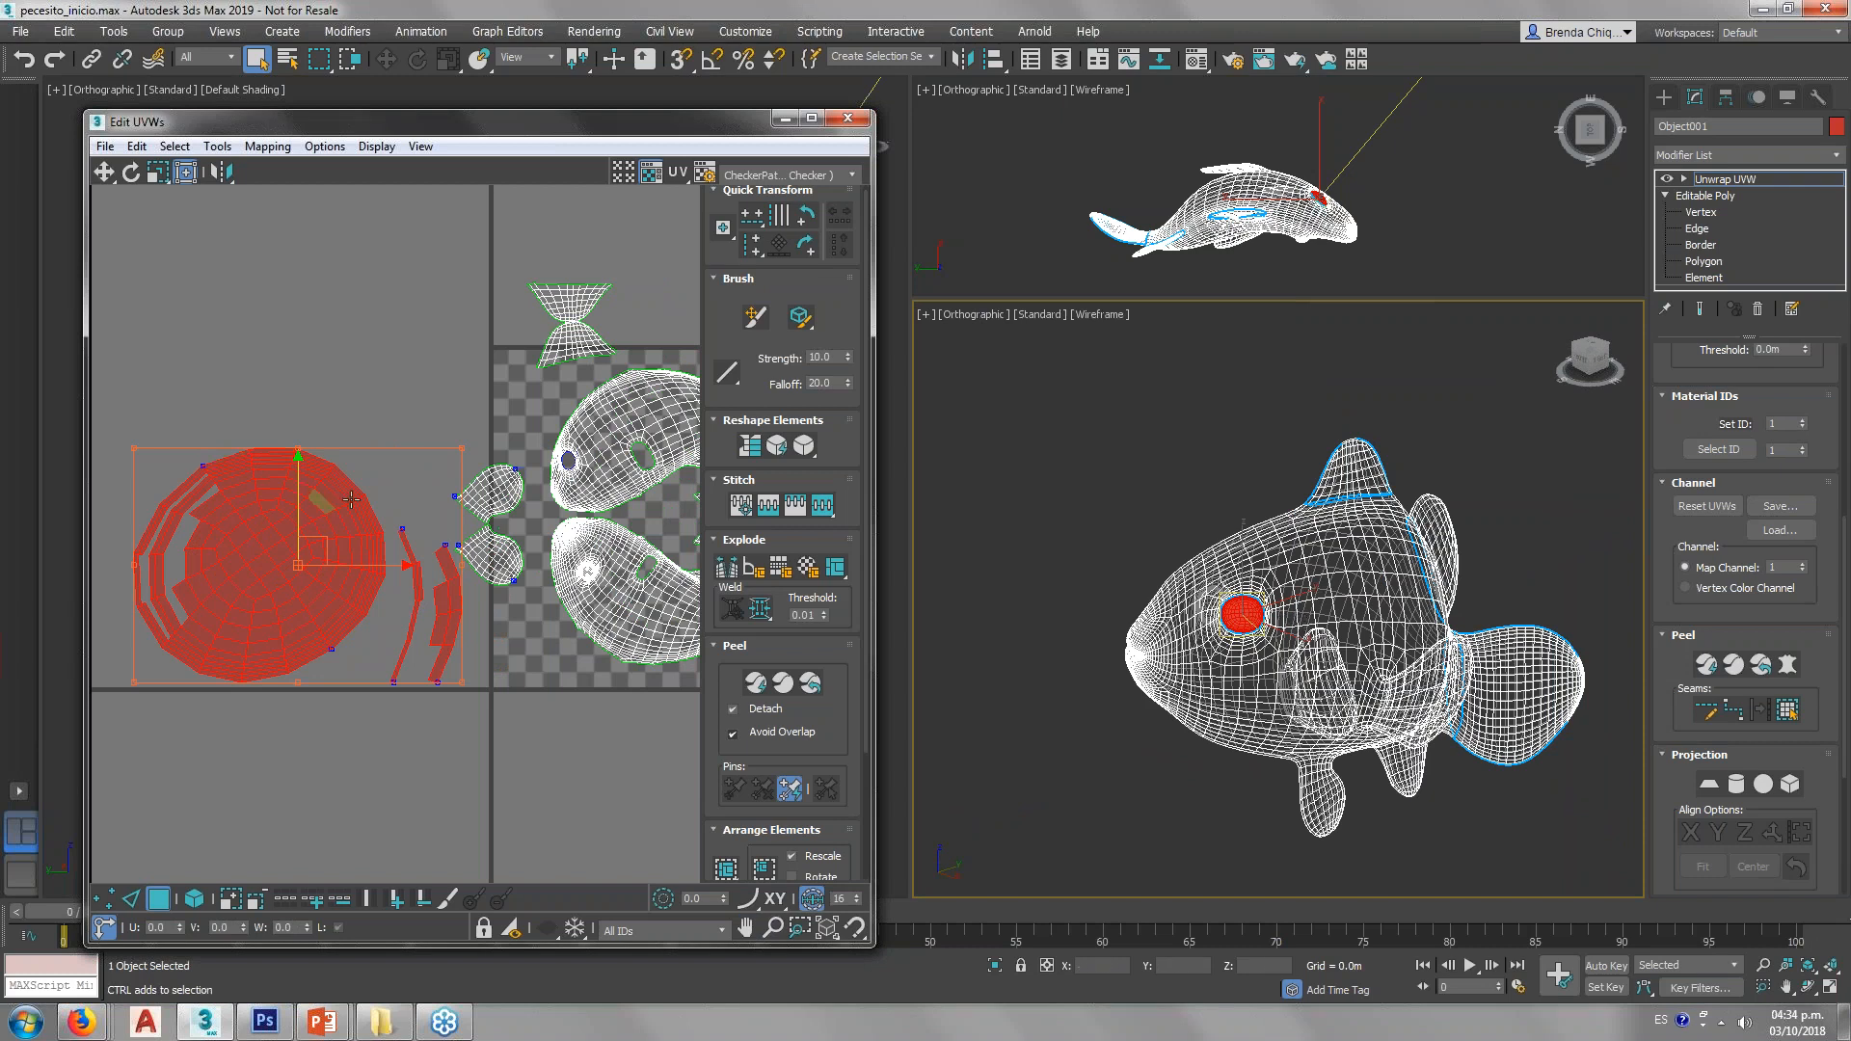
Step: Undo the eye's peel and move, and remove the stray faces outside the eye from the UV selection
key("ctrl+z")
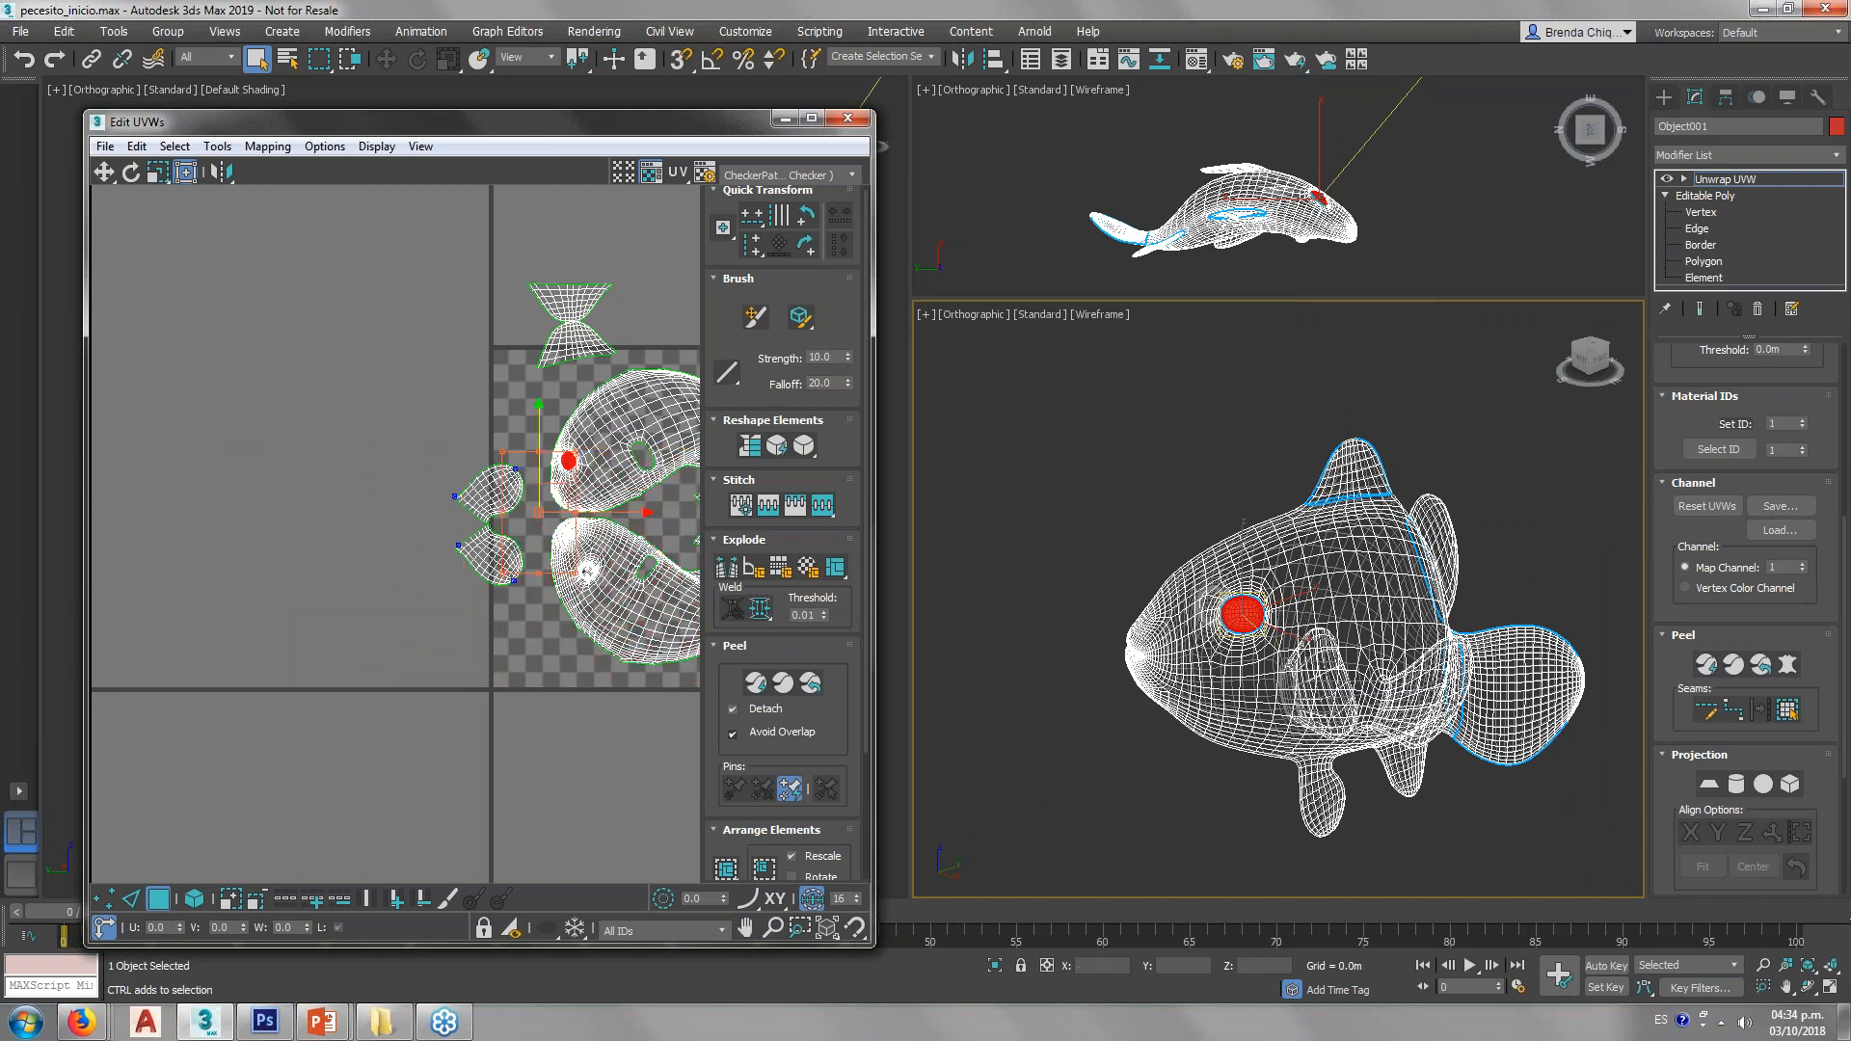
scroll(569, 463, "up", 5)
scroll(557, 472, "up", 5)
scroll(557, 472, "down", 5)
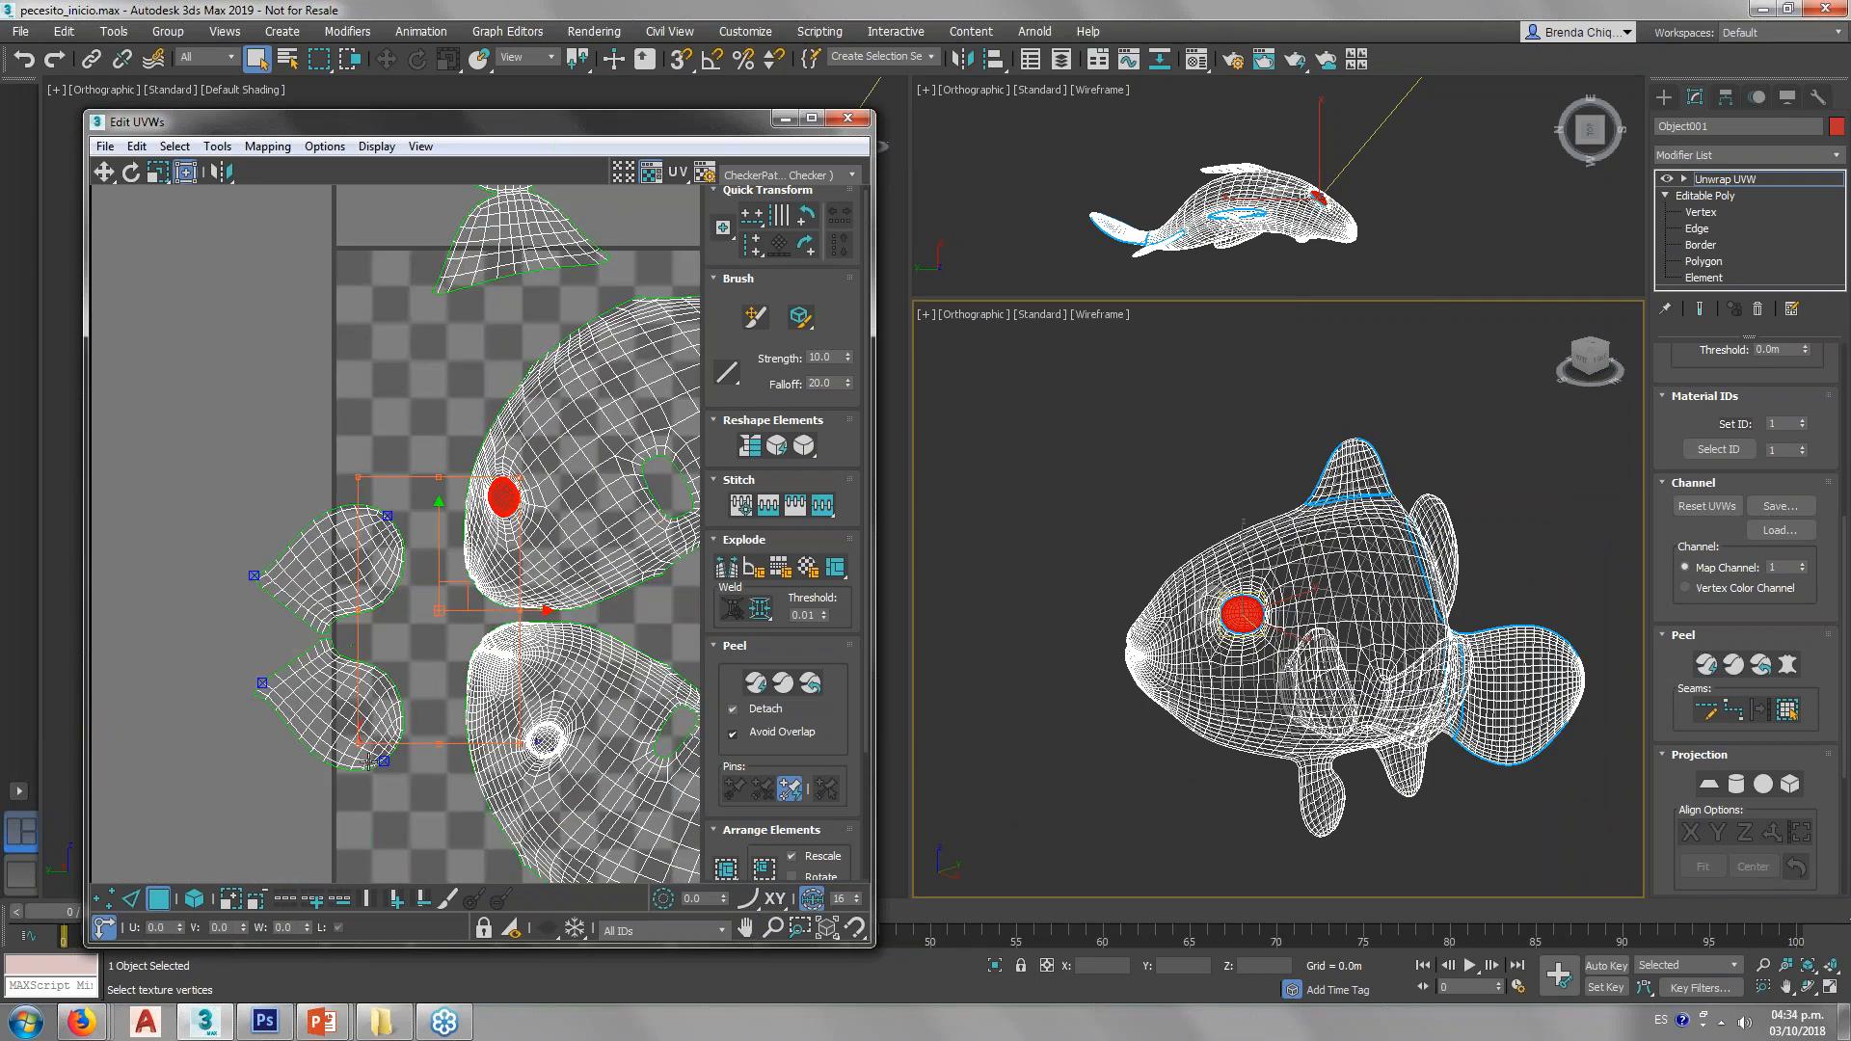
scroll(368, 761, "up", 2)
left_click_drag(434, 821, 325, 682)
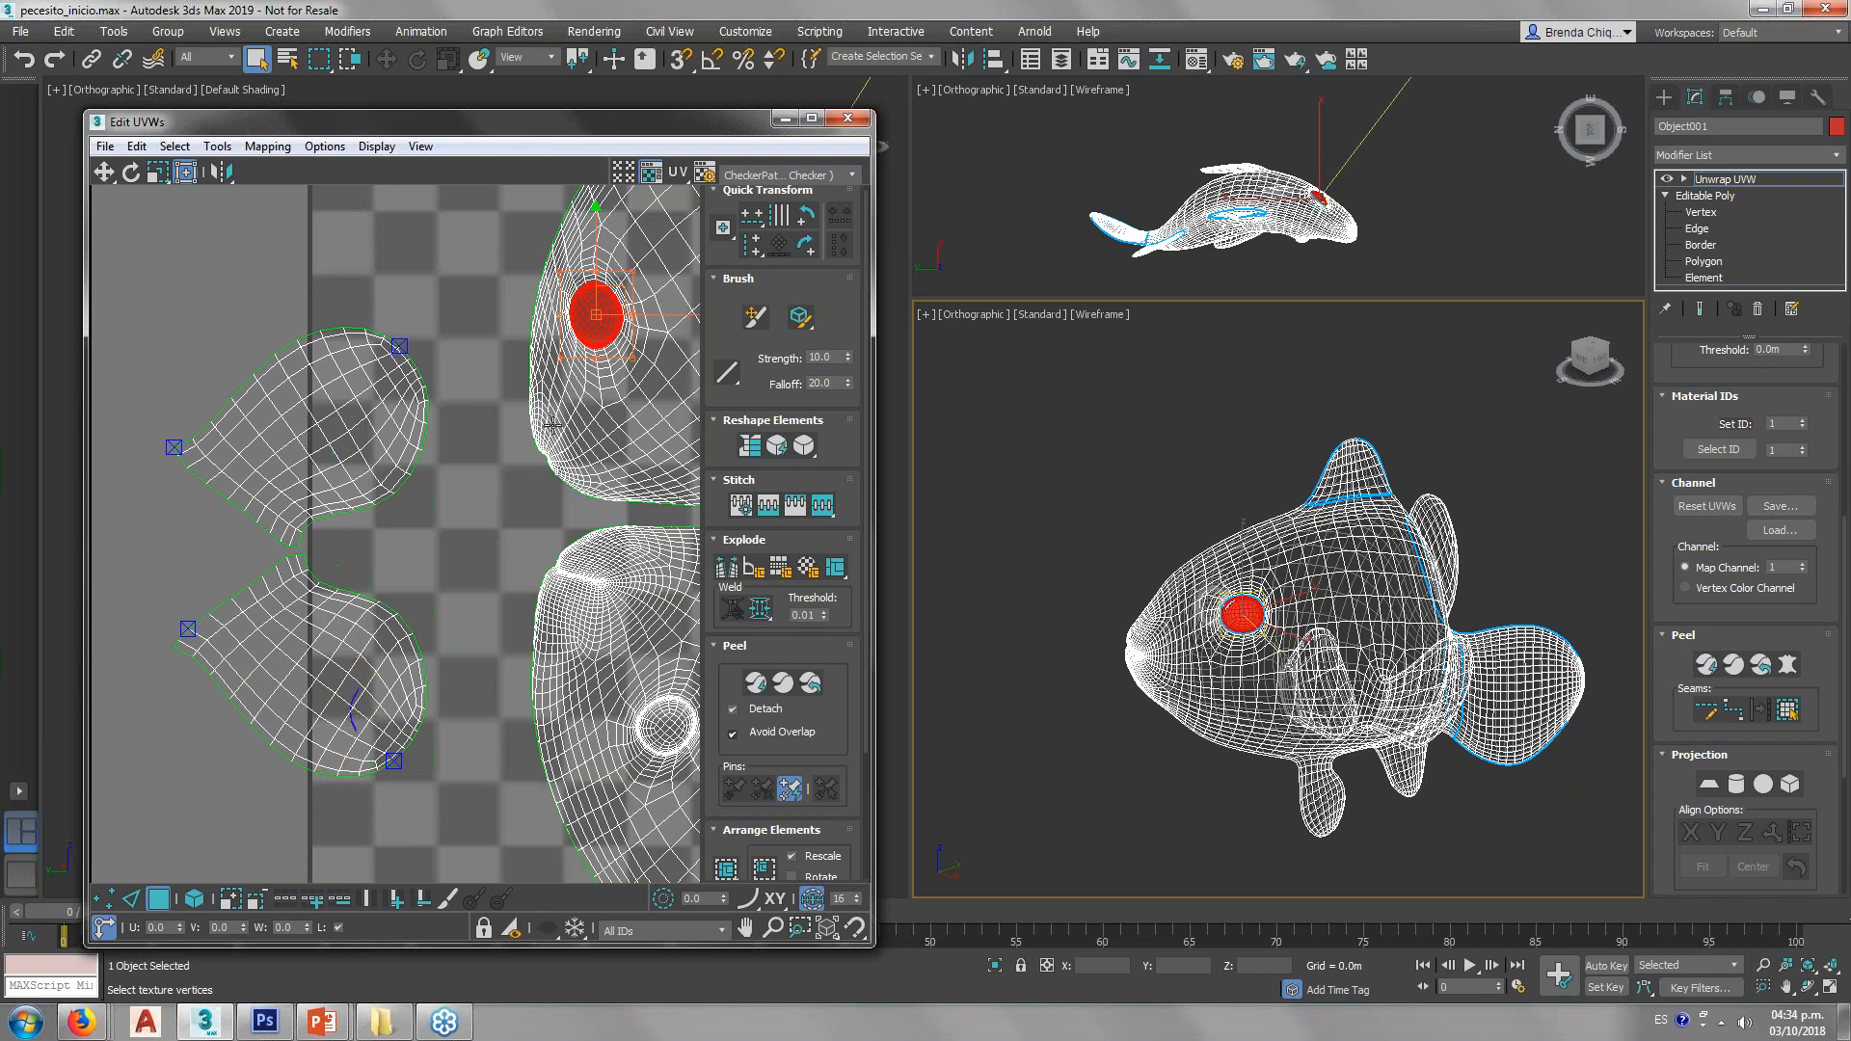
Step: Try to unfold the eye faces again with Quick Peel and move the result outside the checker tile
scroll(391, 771, "down", 4)
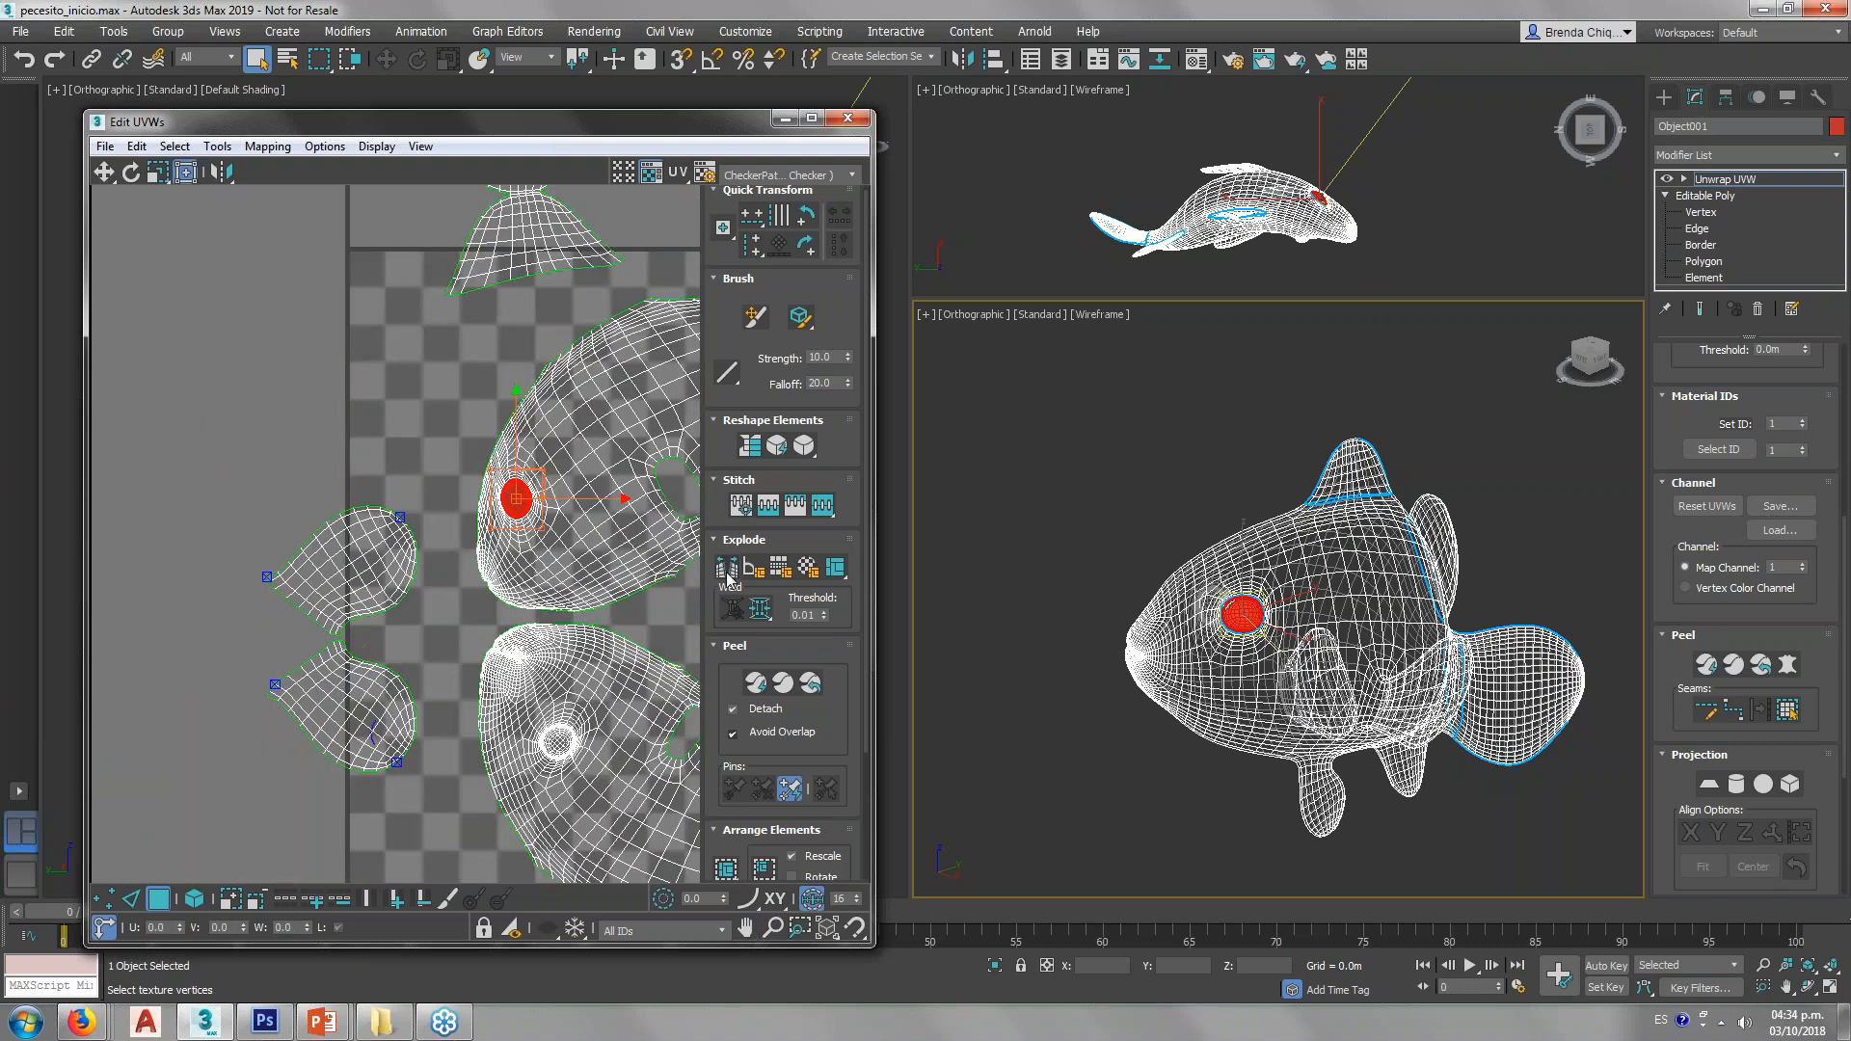
left_click(756, 684)
scroll(478, 505, "down", 5)
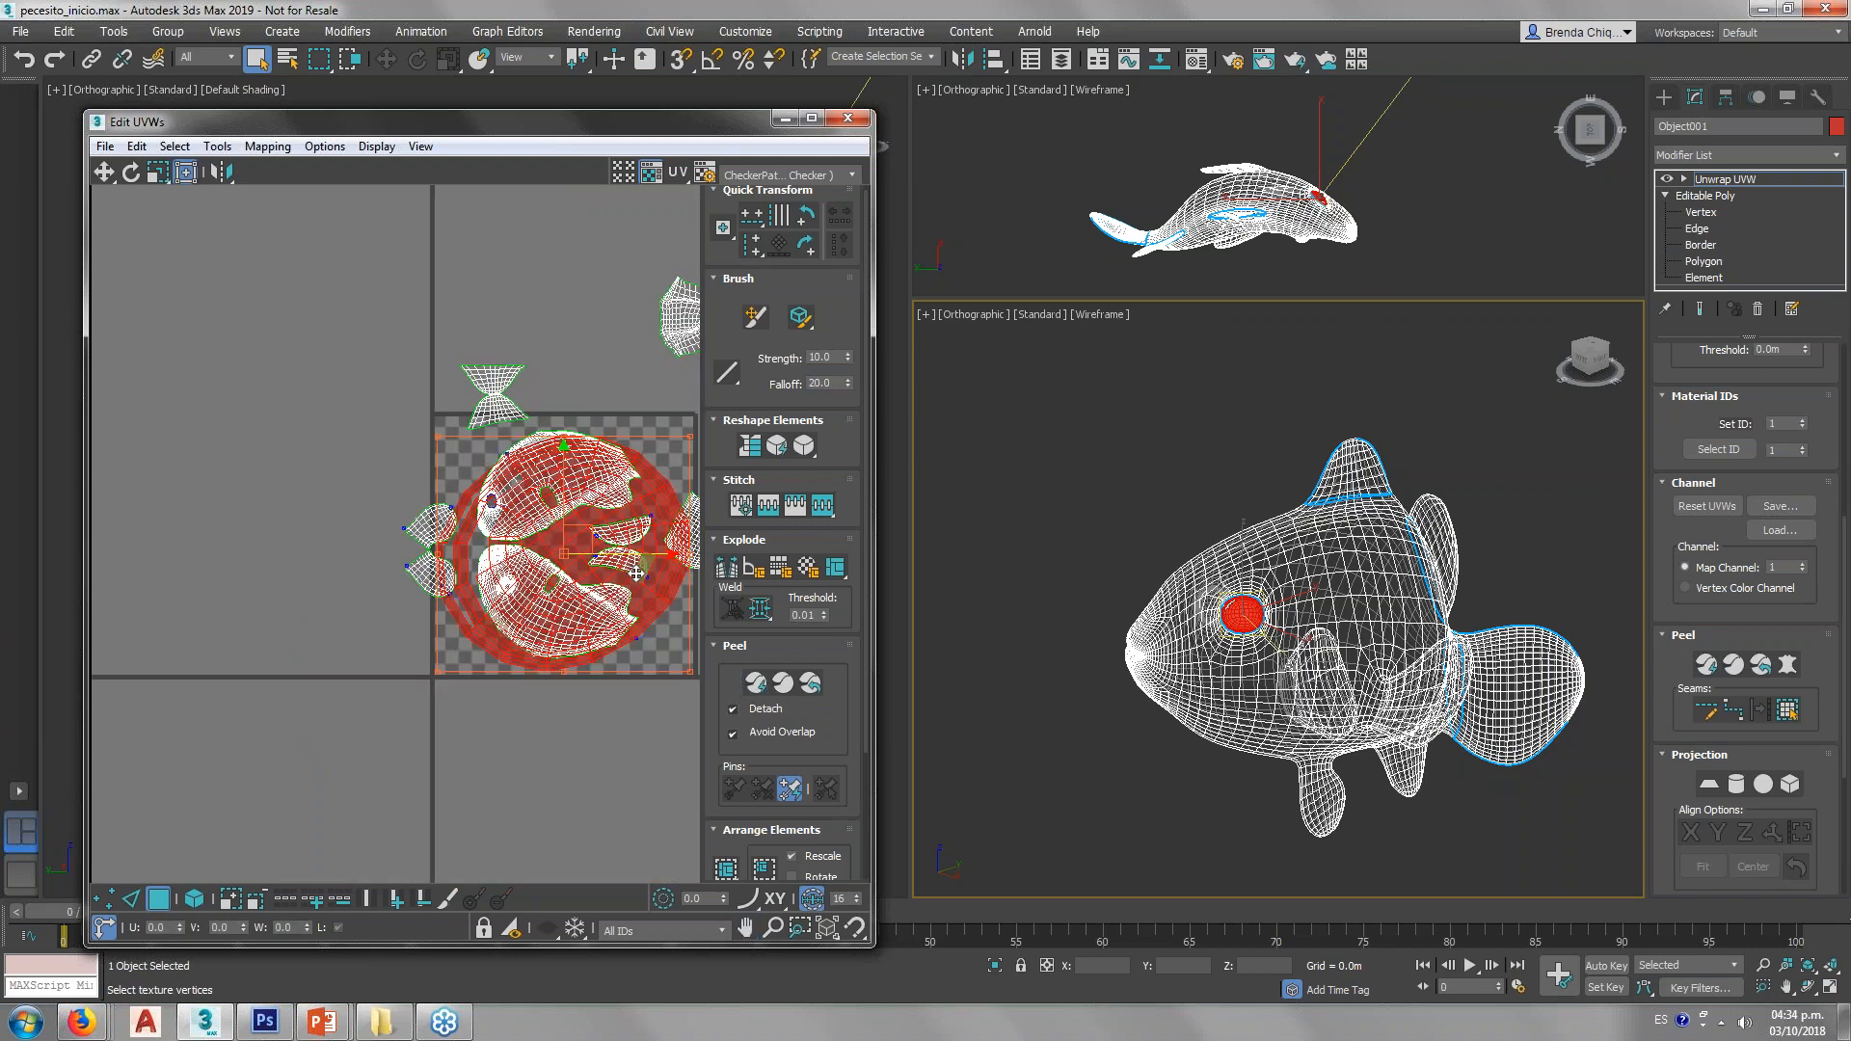
left_click_drag(641, 559, 250, 559)
key("ctrl+z")
key("ctrl+z")
Step: Add the unselected faces along the inner rim of the eye to the face selection and remove any stray faces
middle_click_drag(665, 564, 690, 564)
middle_click_drag(1245, 614, 1204, 606)
scroll(1204, 606, "up", 10)
left_click(1180, 624, "ctrl")
left_click(1331, 465, "ctrl")
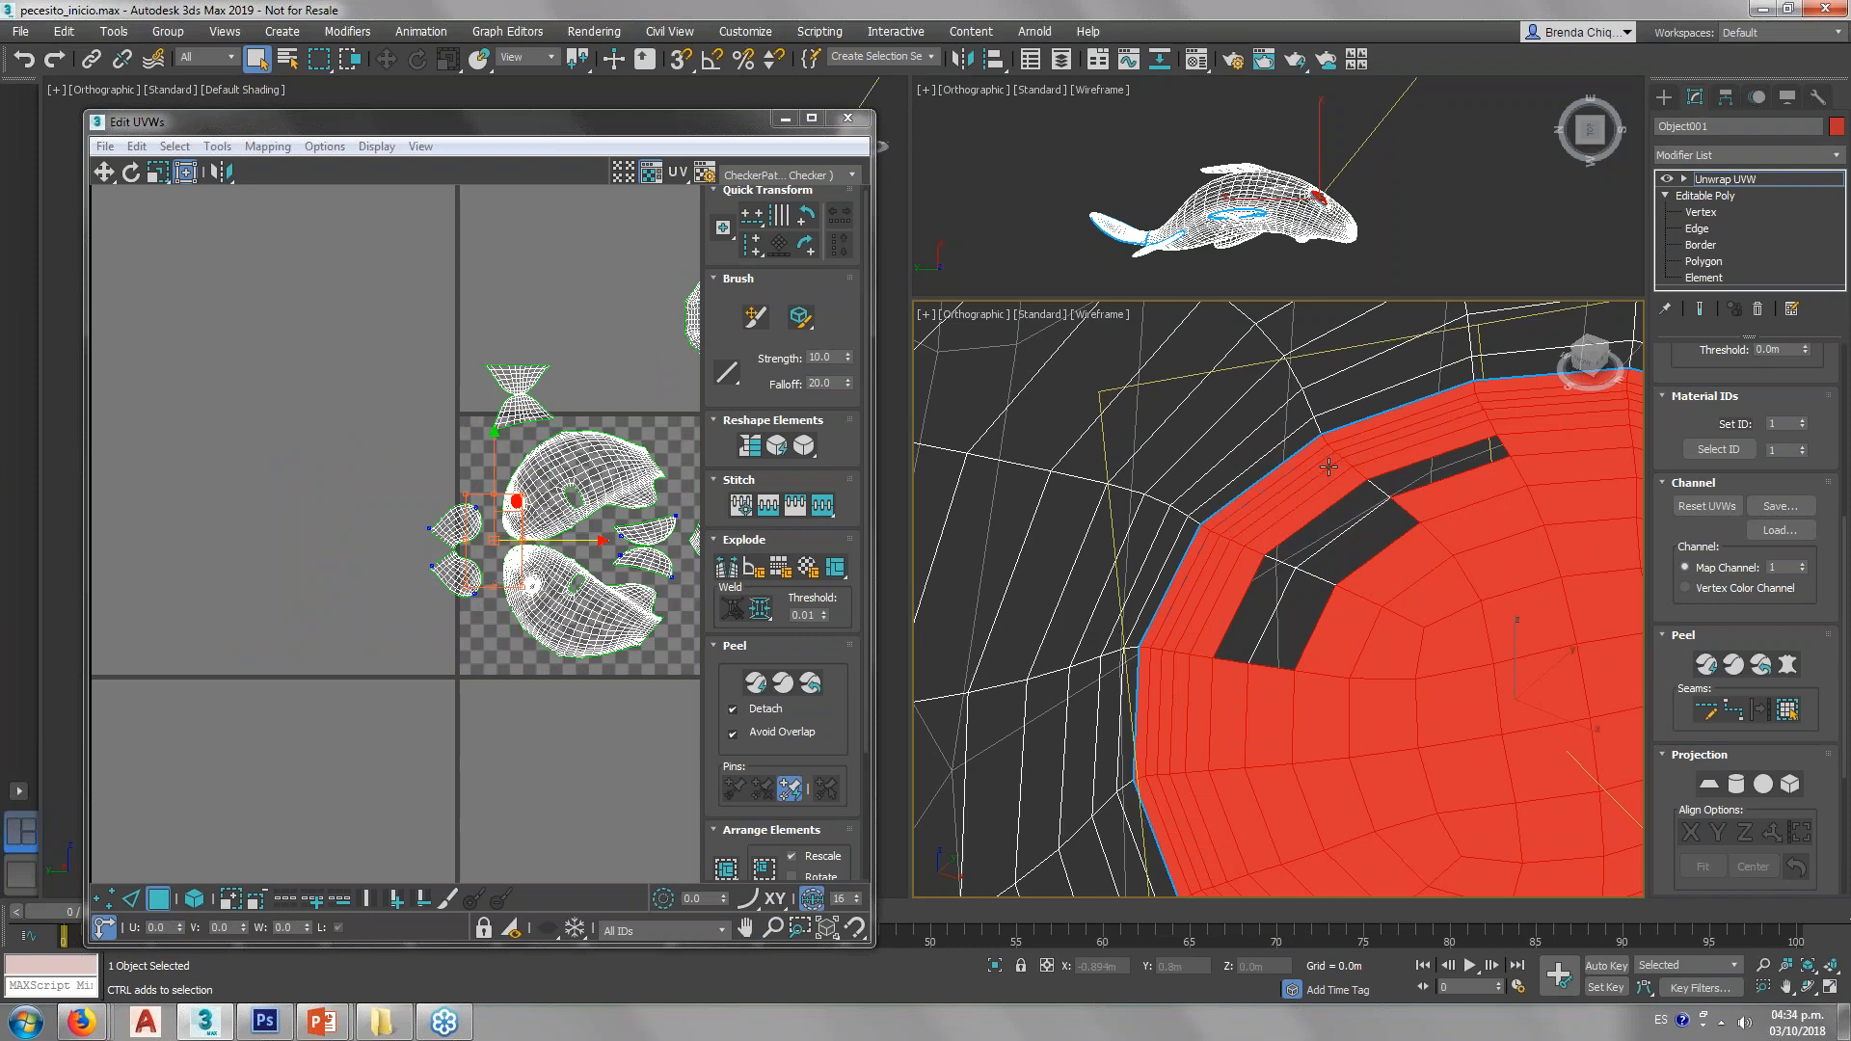
left_click(1440, 476, "ctrl")
left_click(1357, 540, "ctrl")
left_click(1317, 540, "ctrl")
left_click(1267, 614, "ctrl")
left_click(1262, 614, "ctrl")
left_click(1262, 614, "ctrl")
middle_click_drag(1043, 776, 1102, 685, "alt")
scroll(1102, 686, "down", 5)
left_click(1055, 648, "alt")
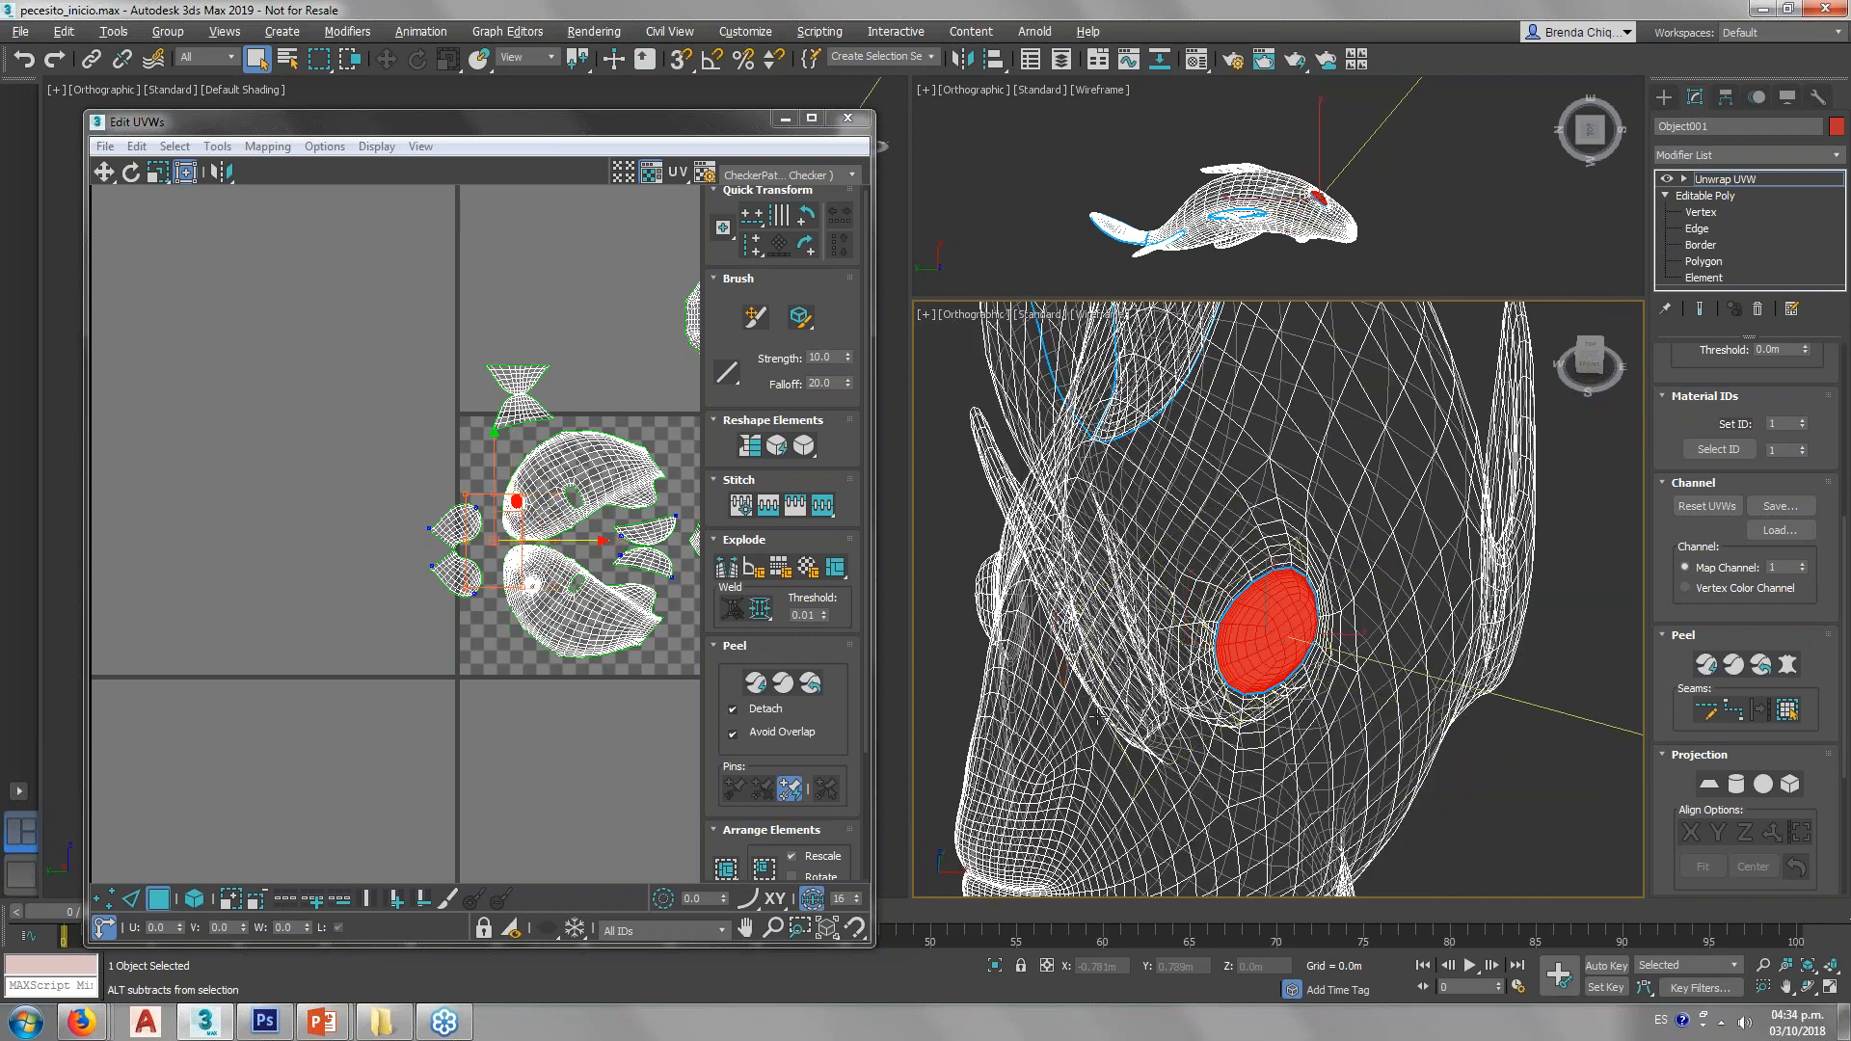
Step: Try Quick Peel on the completed eye selection, move the result beside the checker tile, and undo both
middle_click_drag(552, 540, 550, 539)
scroll(519, 491, "up", 5)
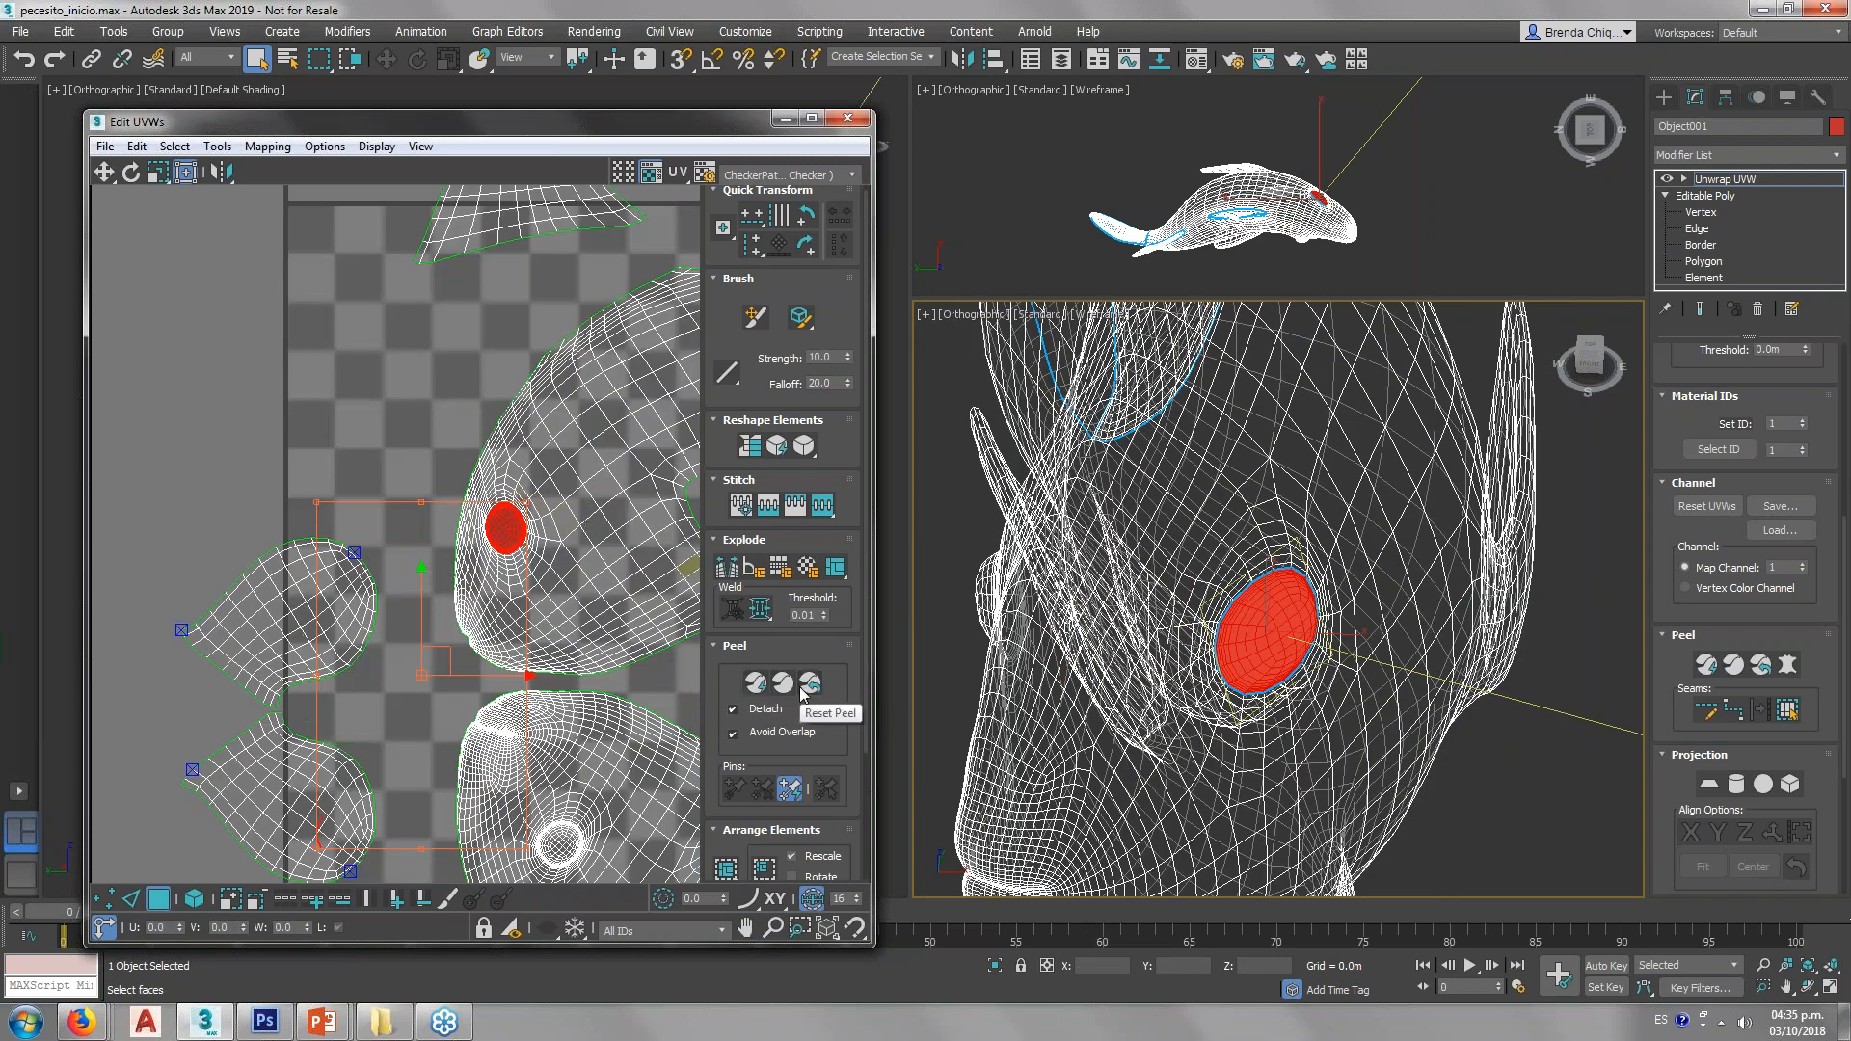
left_click(756, 683)
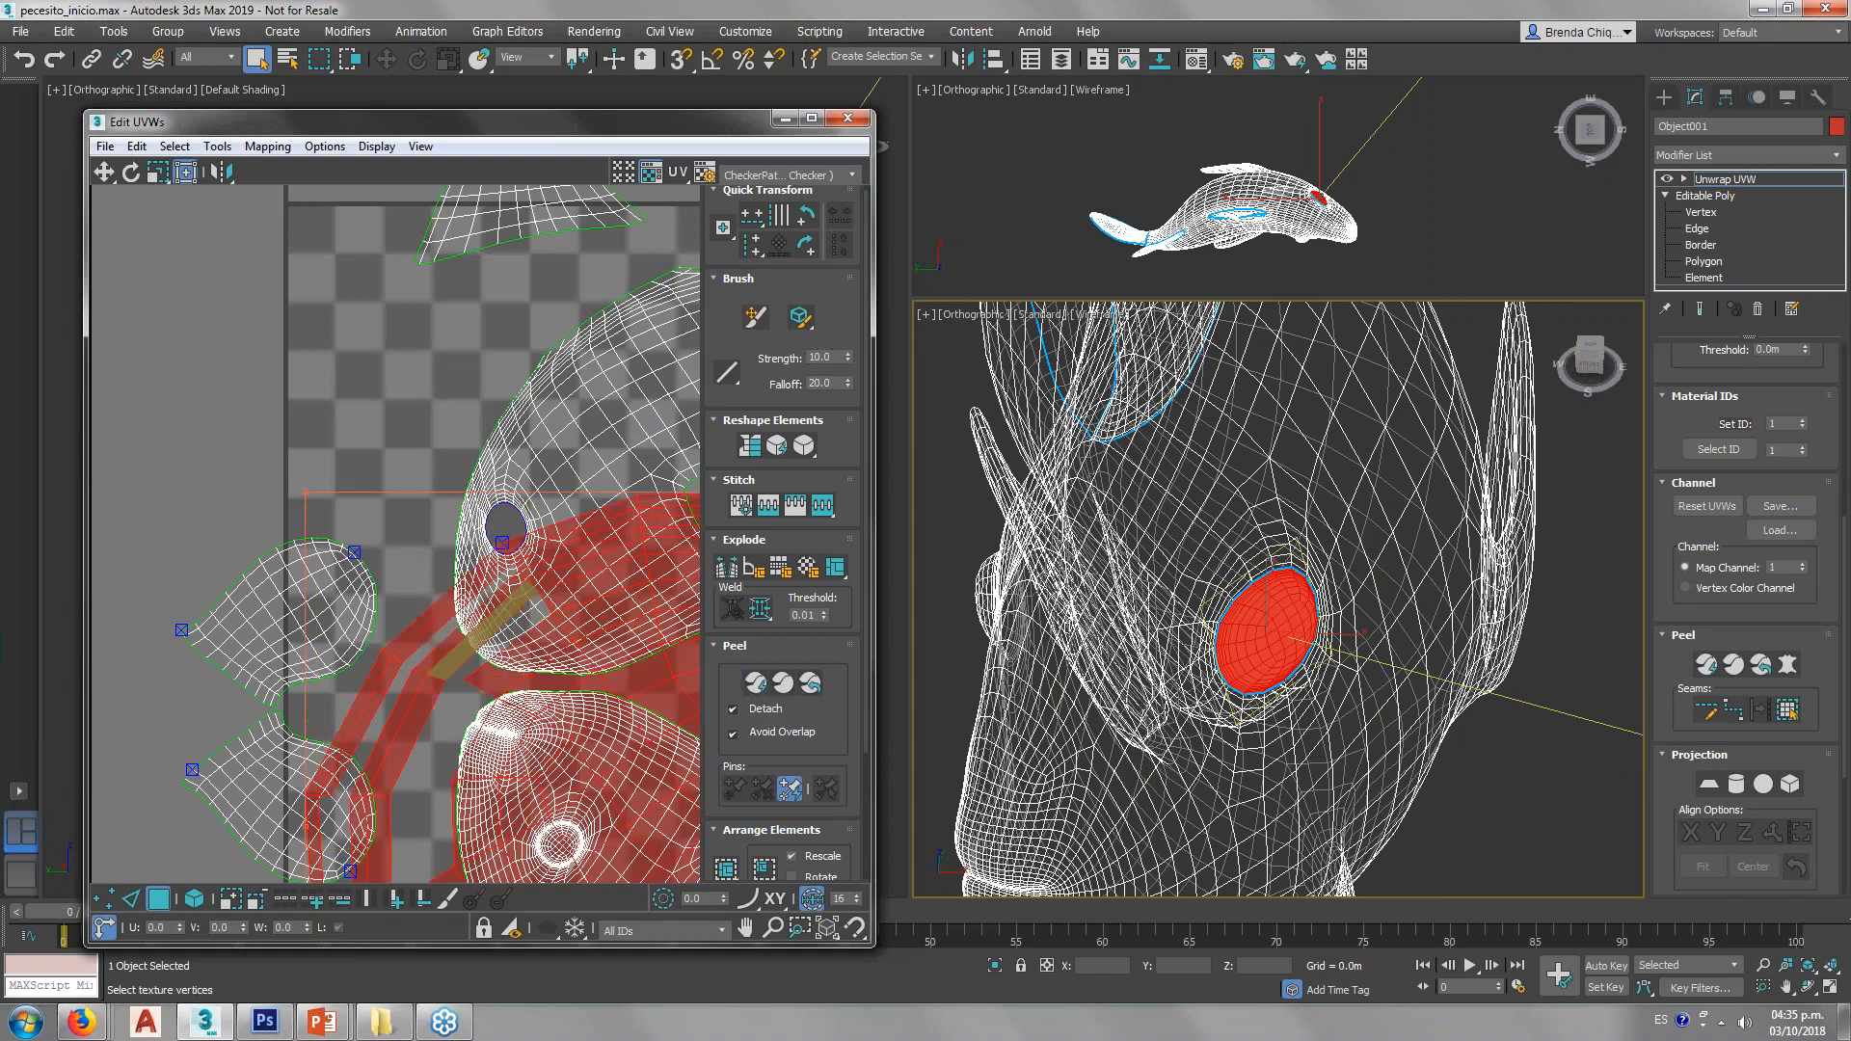
middle_click_drag(501, 596, 499, 472)
scroll(498, 472, "down", 4)
left_click_drag(673, 556, 262, 576)
middle_click_drag(262, 577, 433, 615)
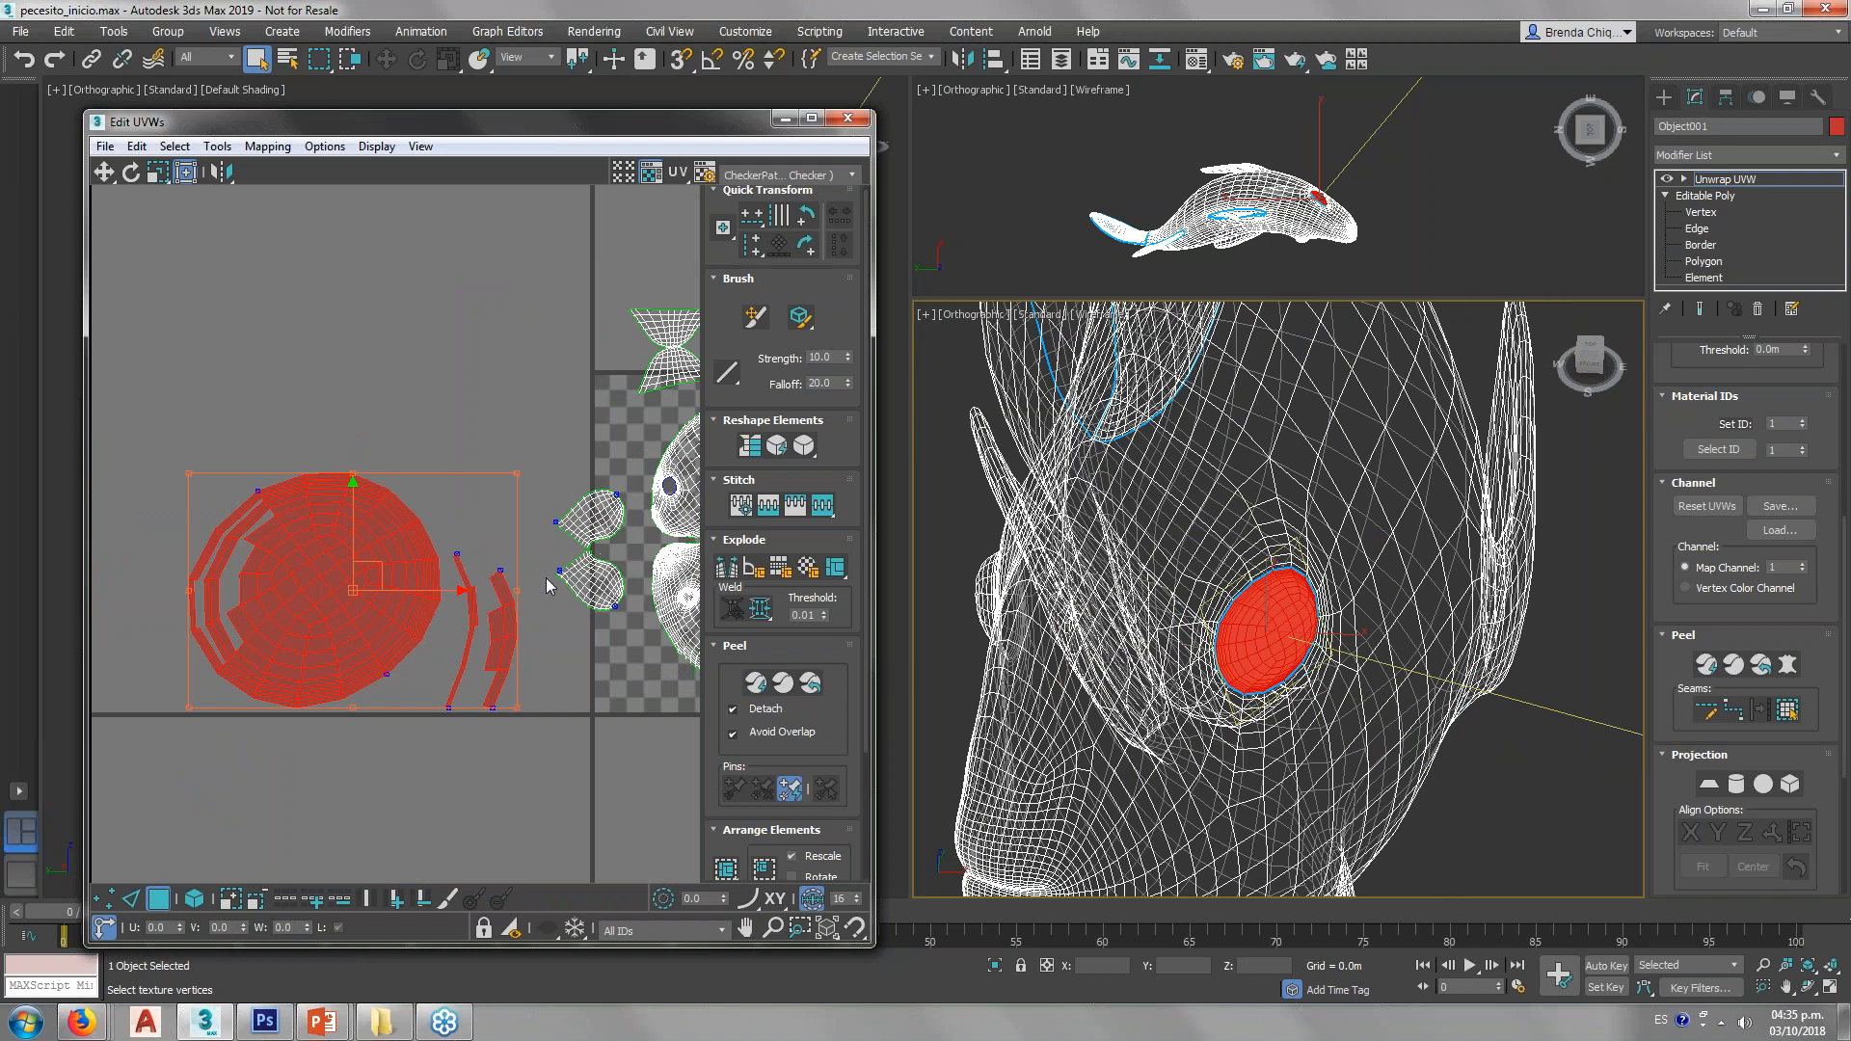
key("ctrl+z")
key("ctrl+z")
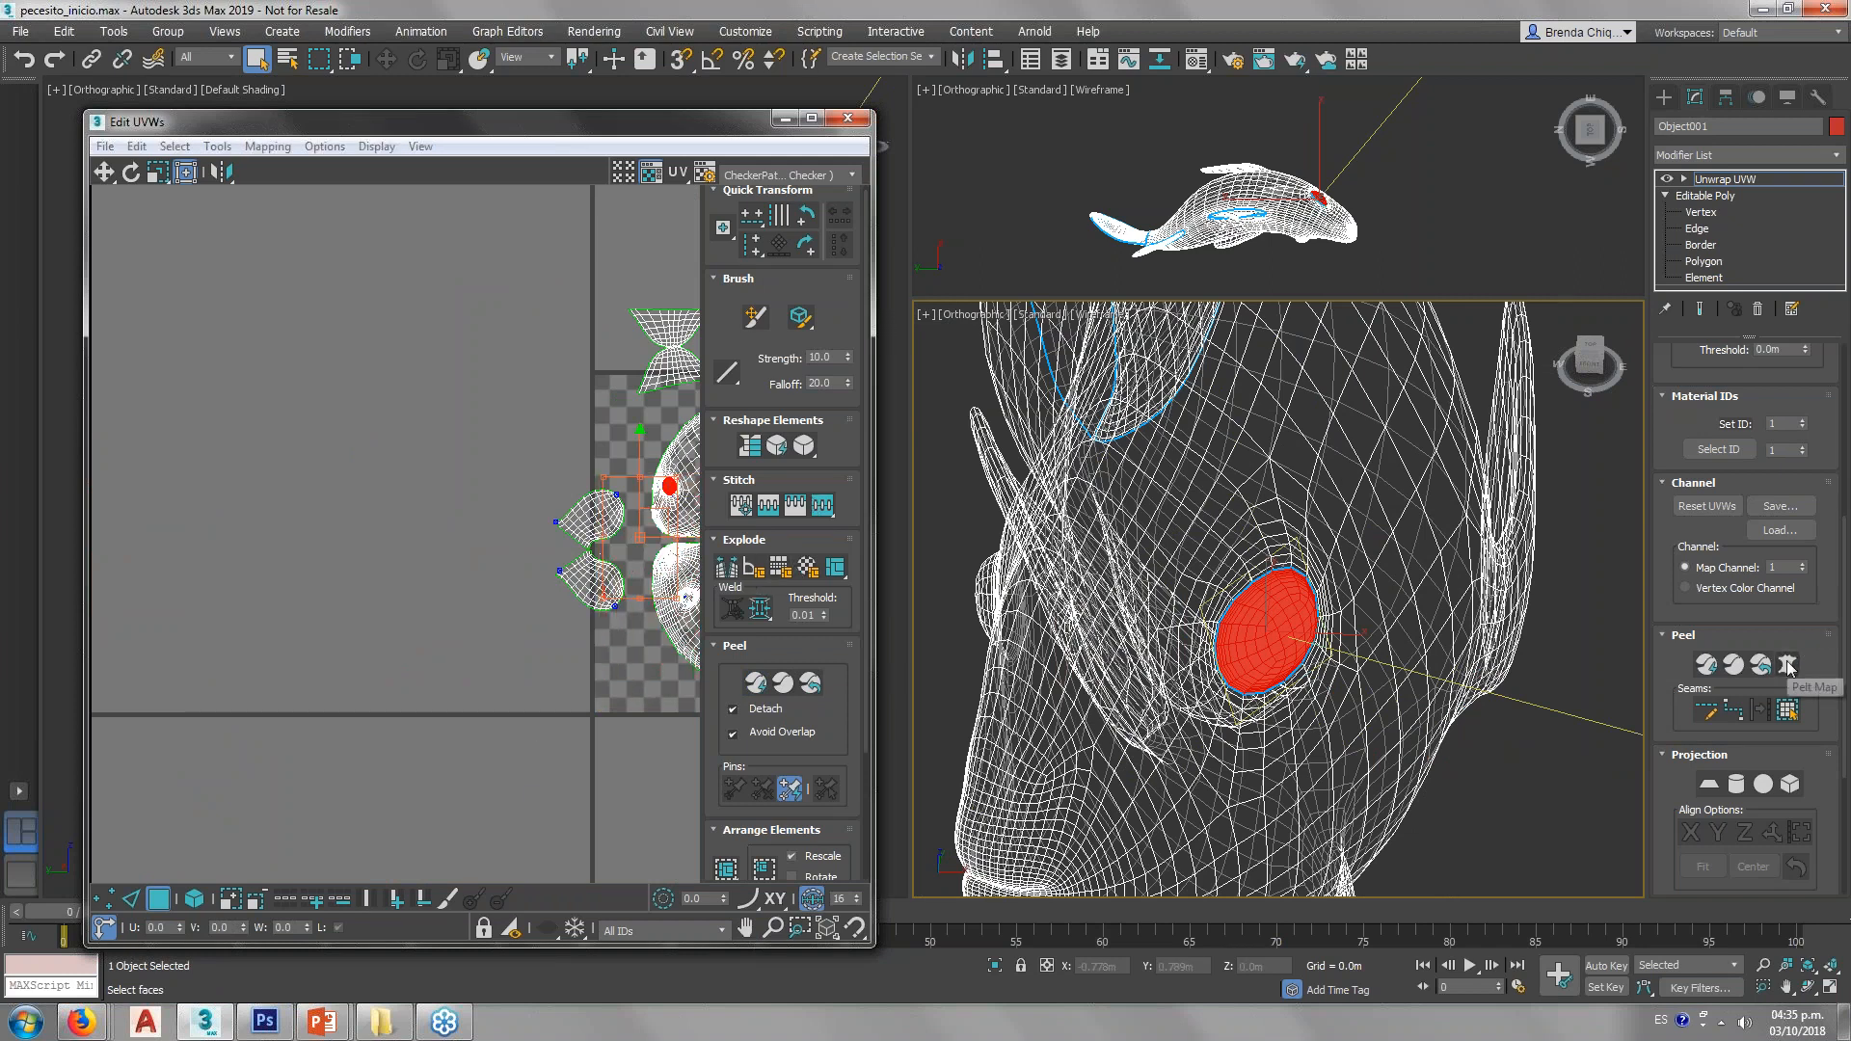
Step: Unfold the selected eye faces with Pelt Map by running the pelt simulation and committing it
left_click(1786, 664)
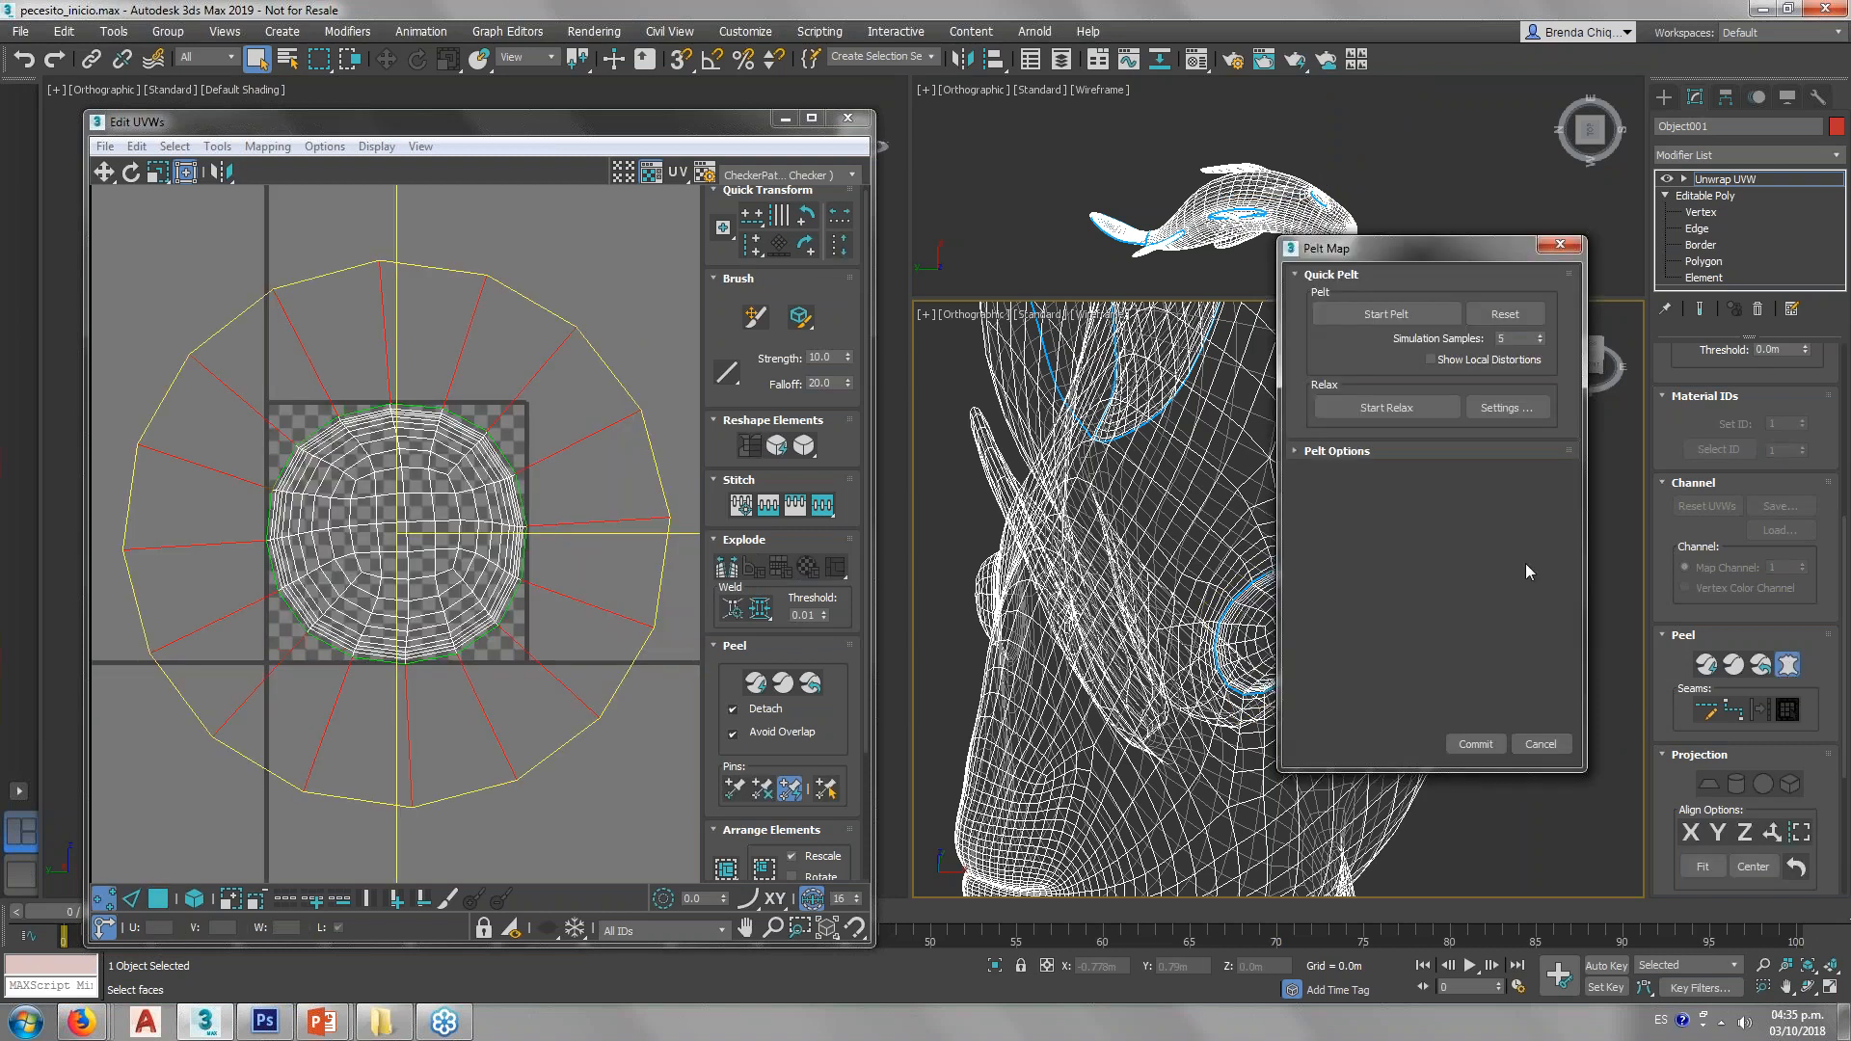
left_click(1427, 319)
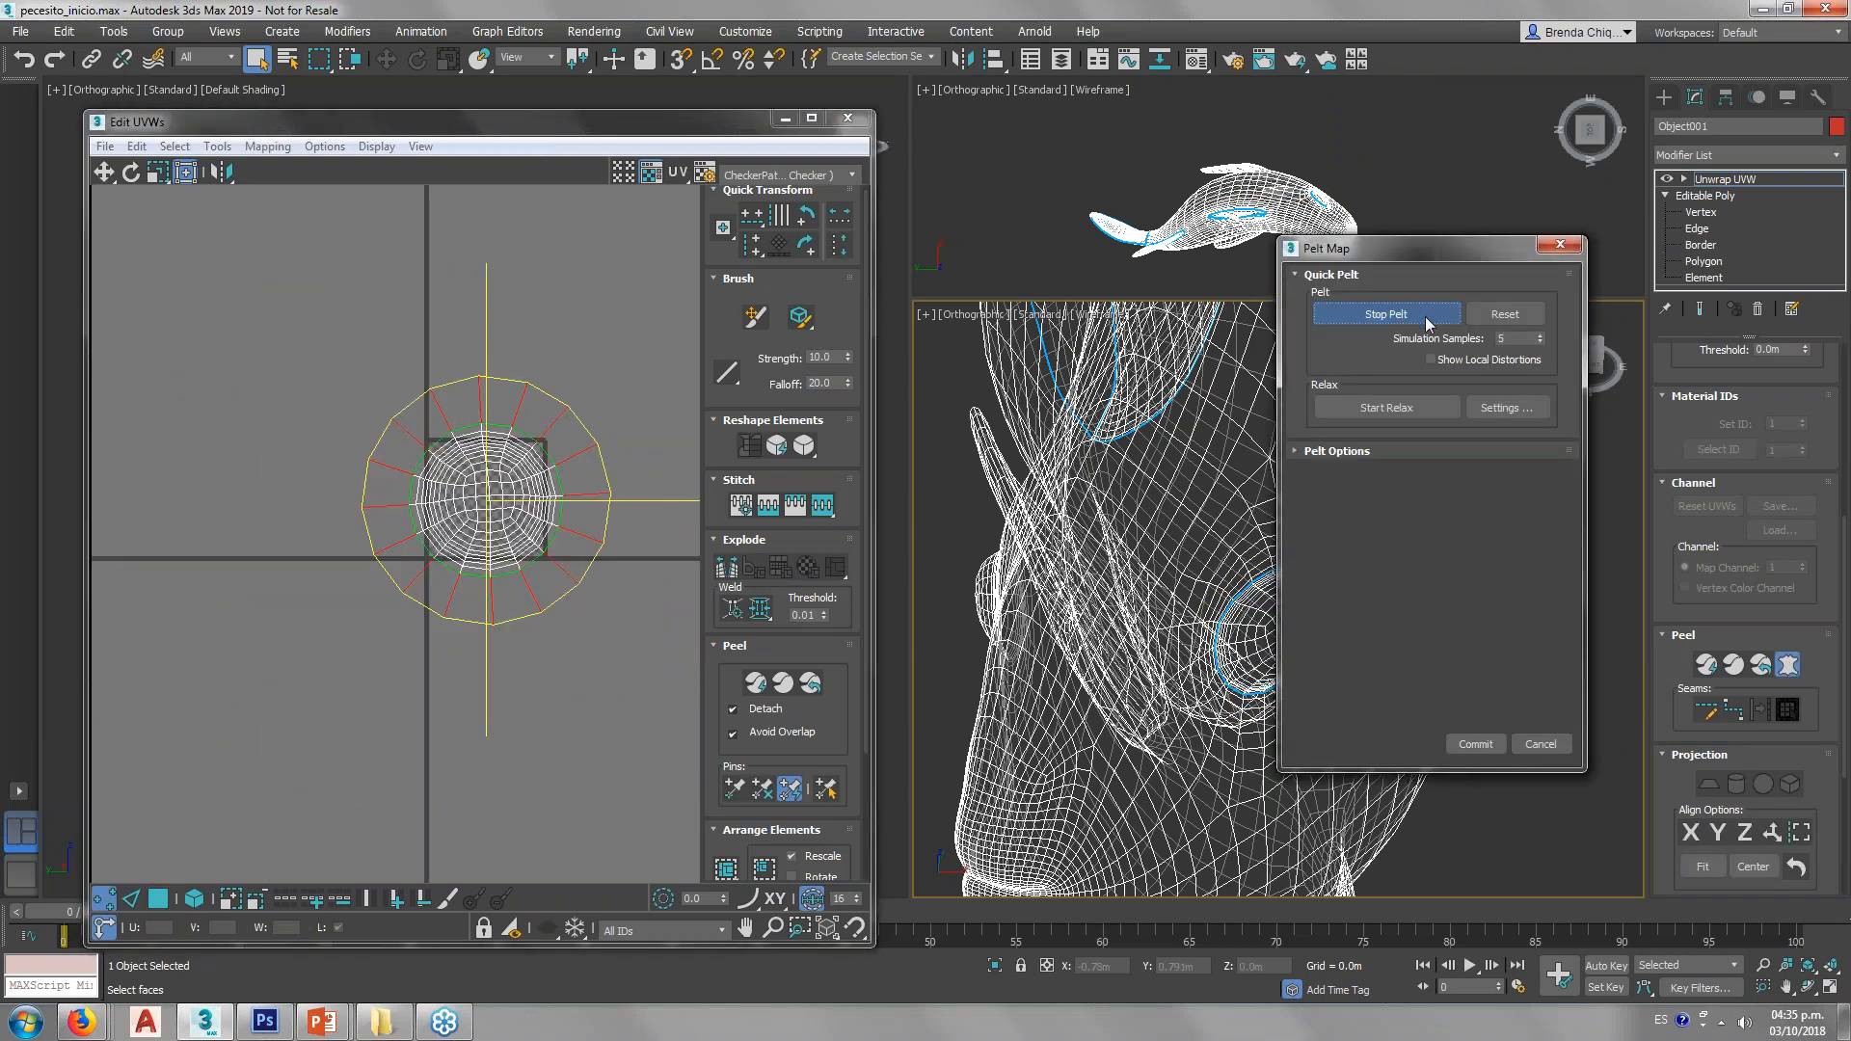
left_click(1473, 744)
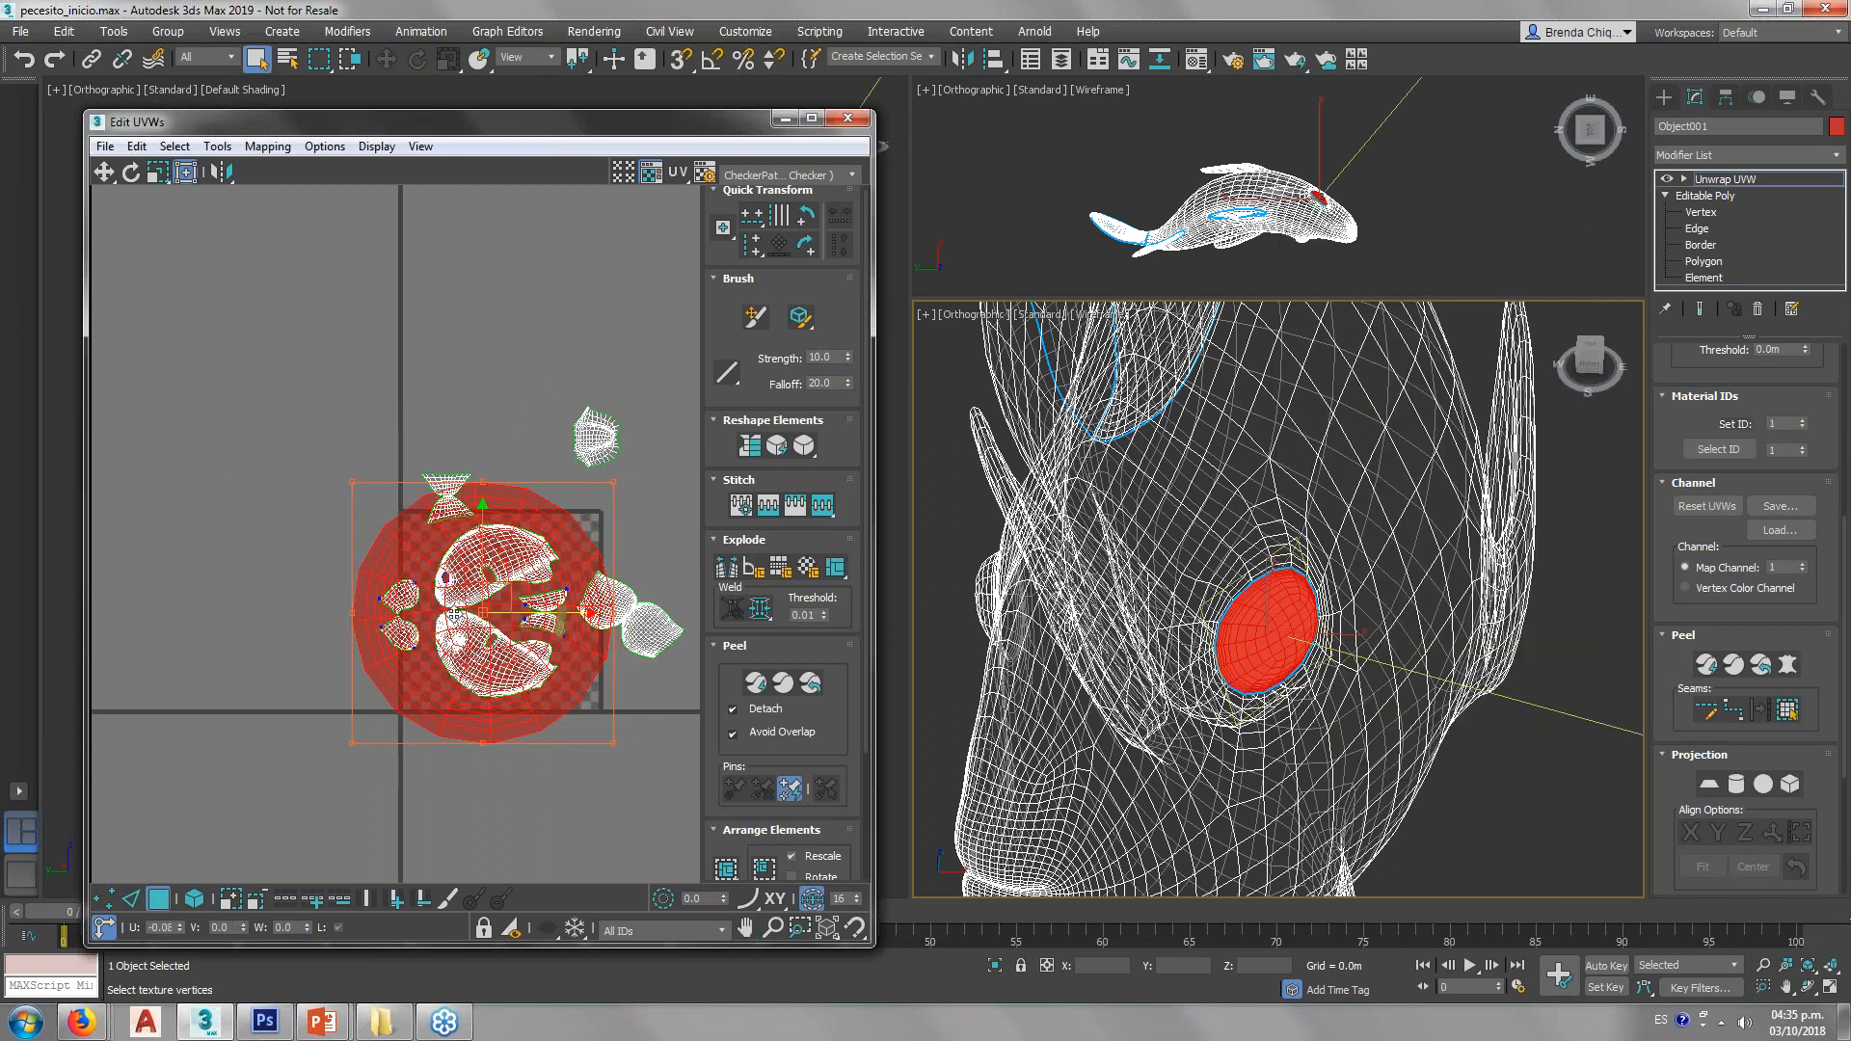
Step: Move the pelted eye piece outside the checker tile, scale it down above the two small fin pieces, and deselect it
middle_click_drag(299, 609, 522, 574)
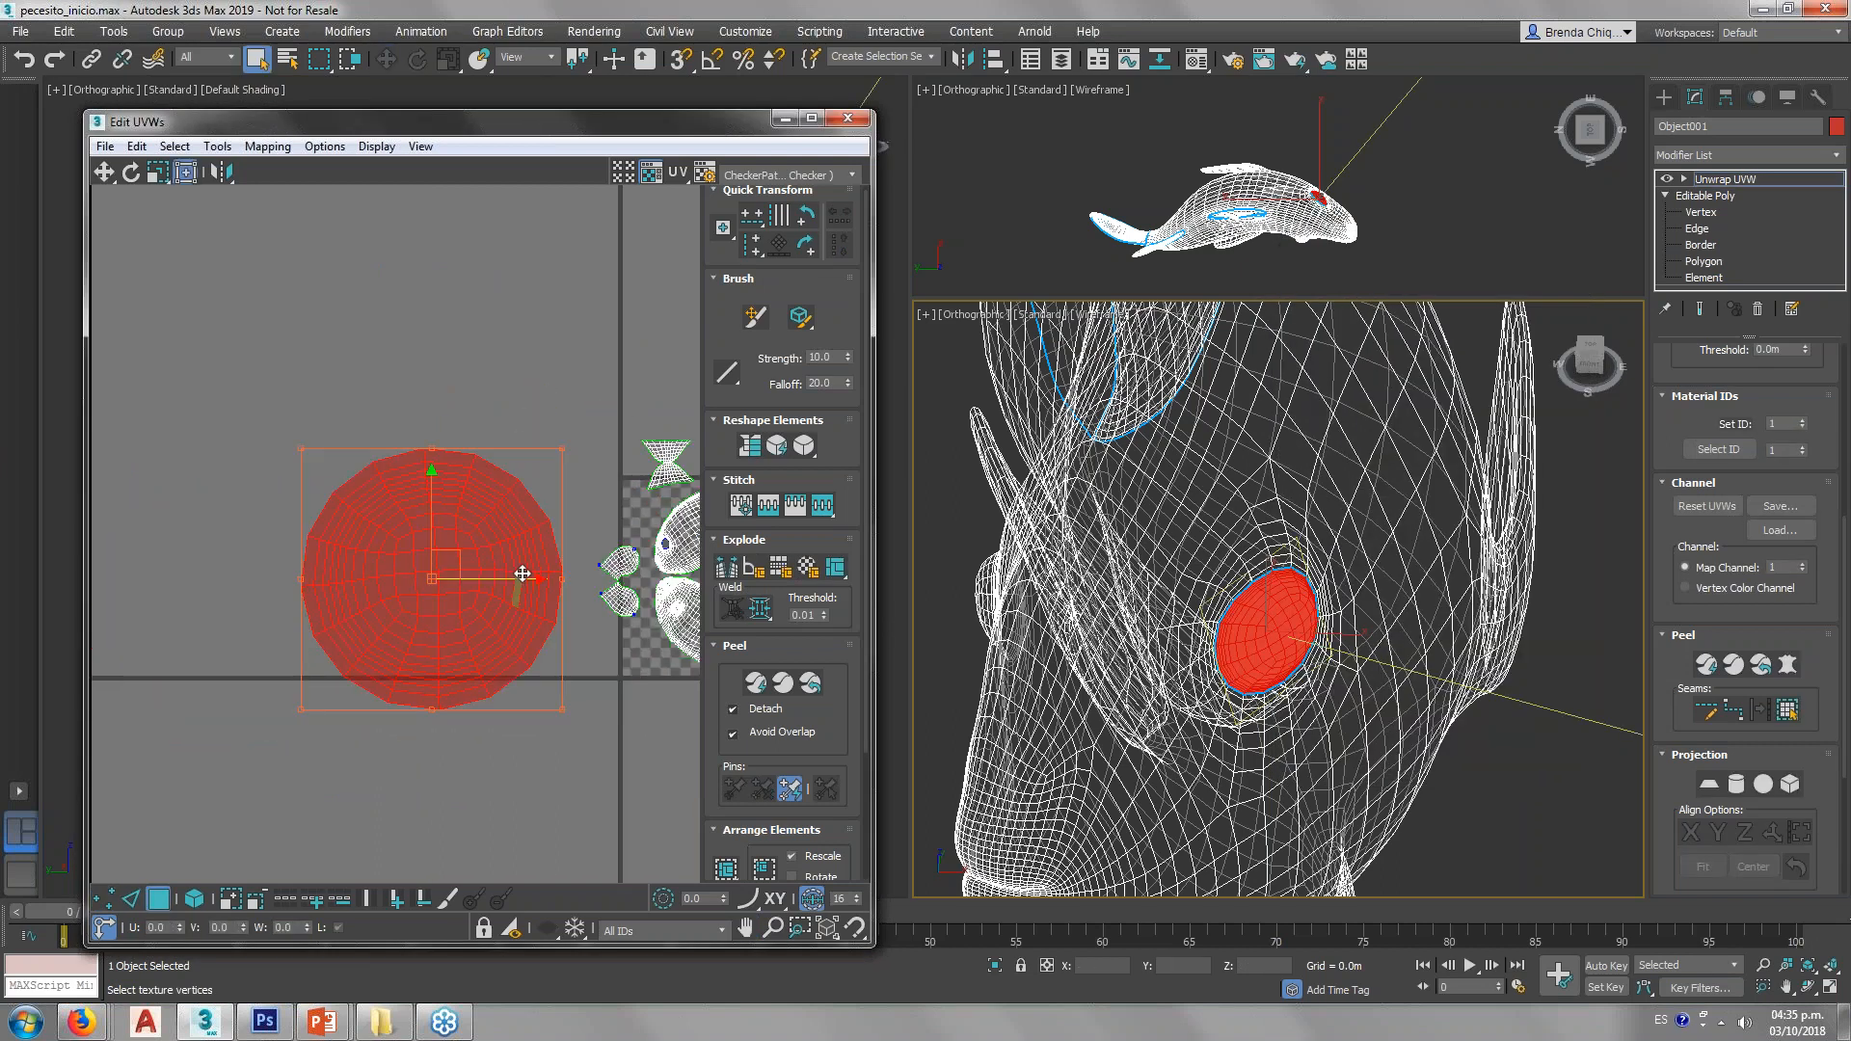
mouse_move(559, 450)
left_mouse_down()
mouse_move(422, 608)
mouse_move(376, 621)
mouse_move(405, 648)
mouse_move(383, 654)
mouse_move(507, 526)
mouse_move(643, 484)
mouse_move(577, 480)
left_mouse_up()
scroll(643, 484, "up", 5)
left_click(562, 436)
scroll(501, 433, "down", 3)
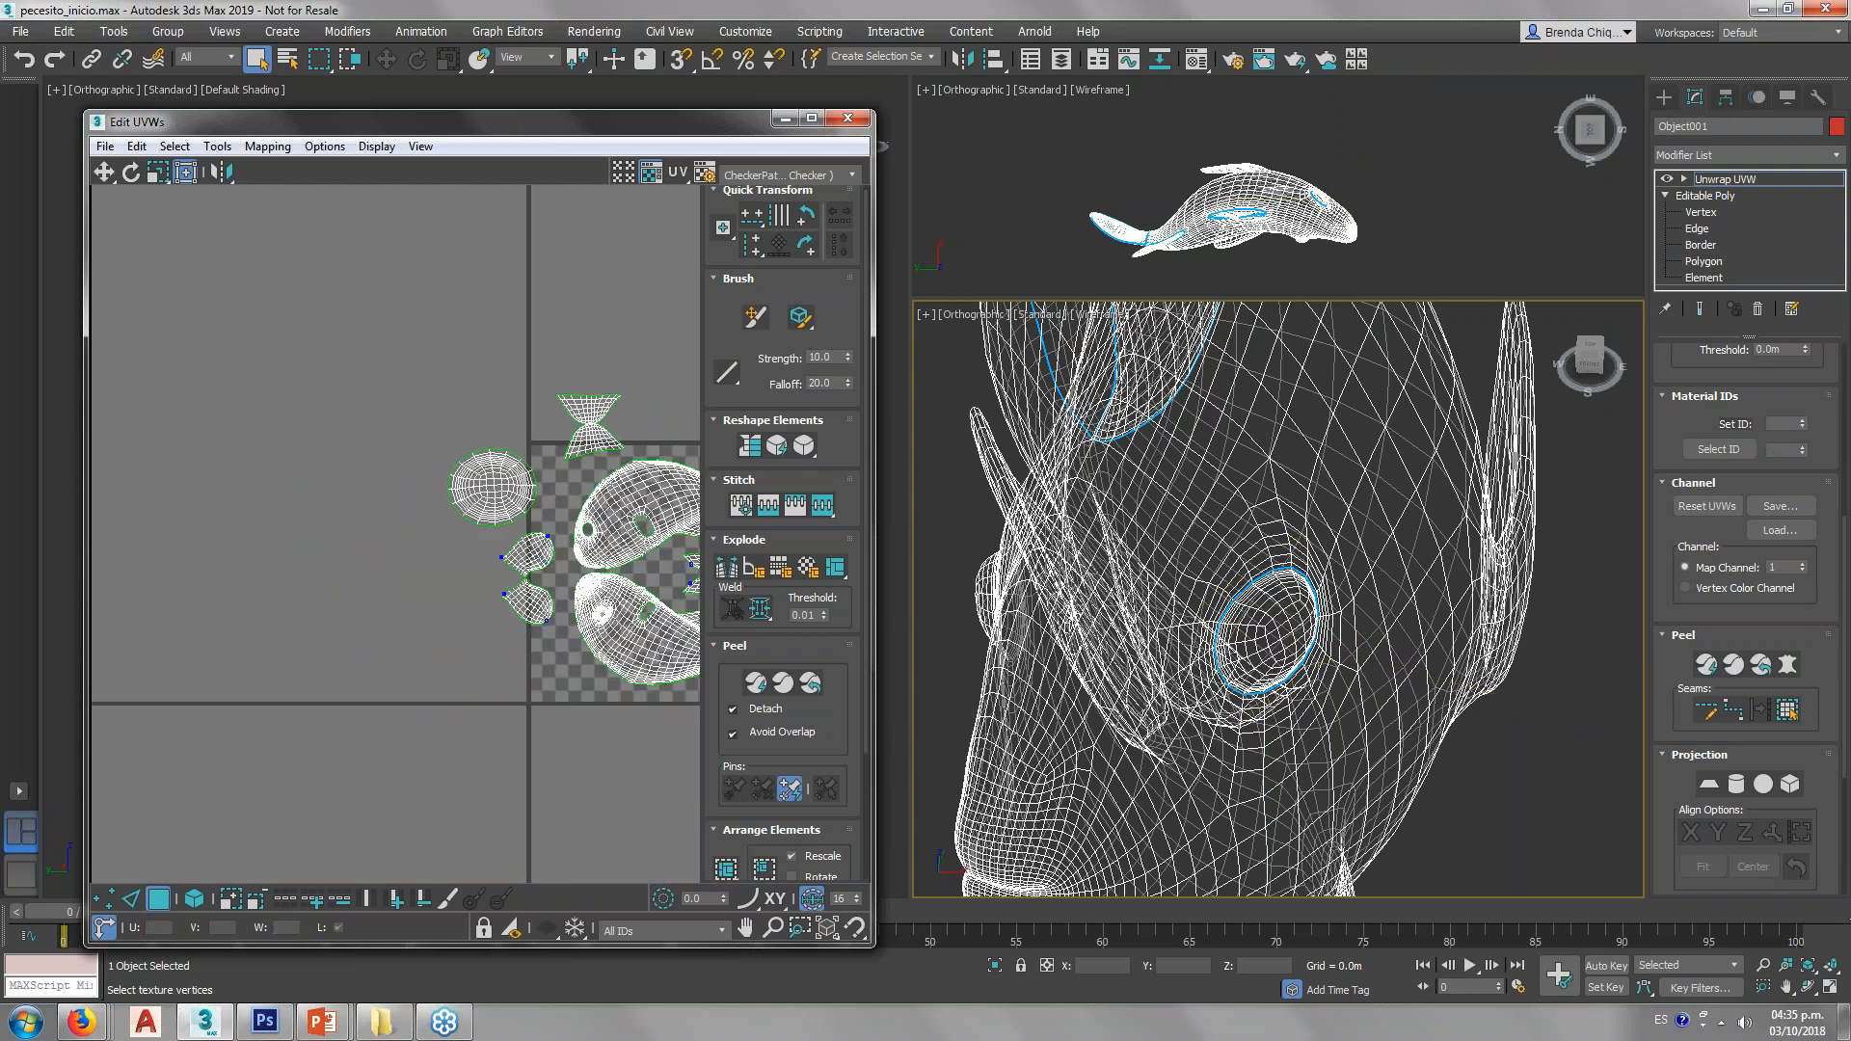
Step: Bring the fish's opposite eye into close view in shaded display with edged faces
scroll(1147, 734, "down", 3)
middle_click(1140, 735)
scroll(1141, 735, "down", 8)
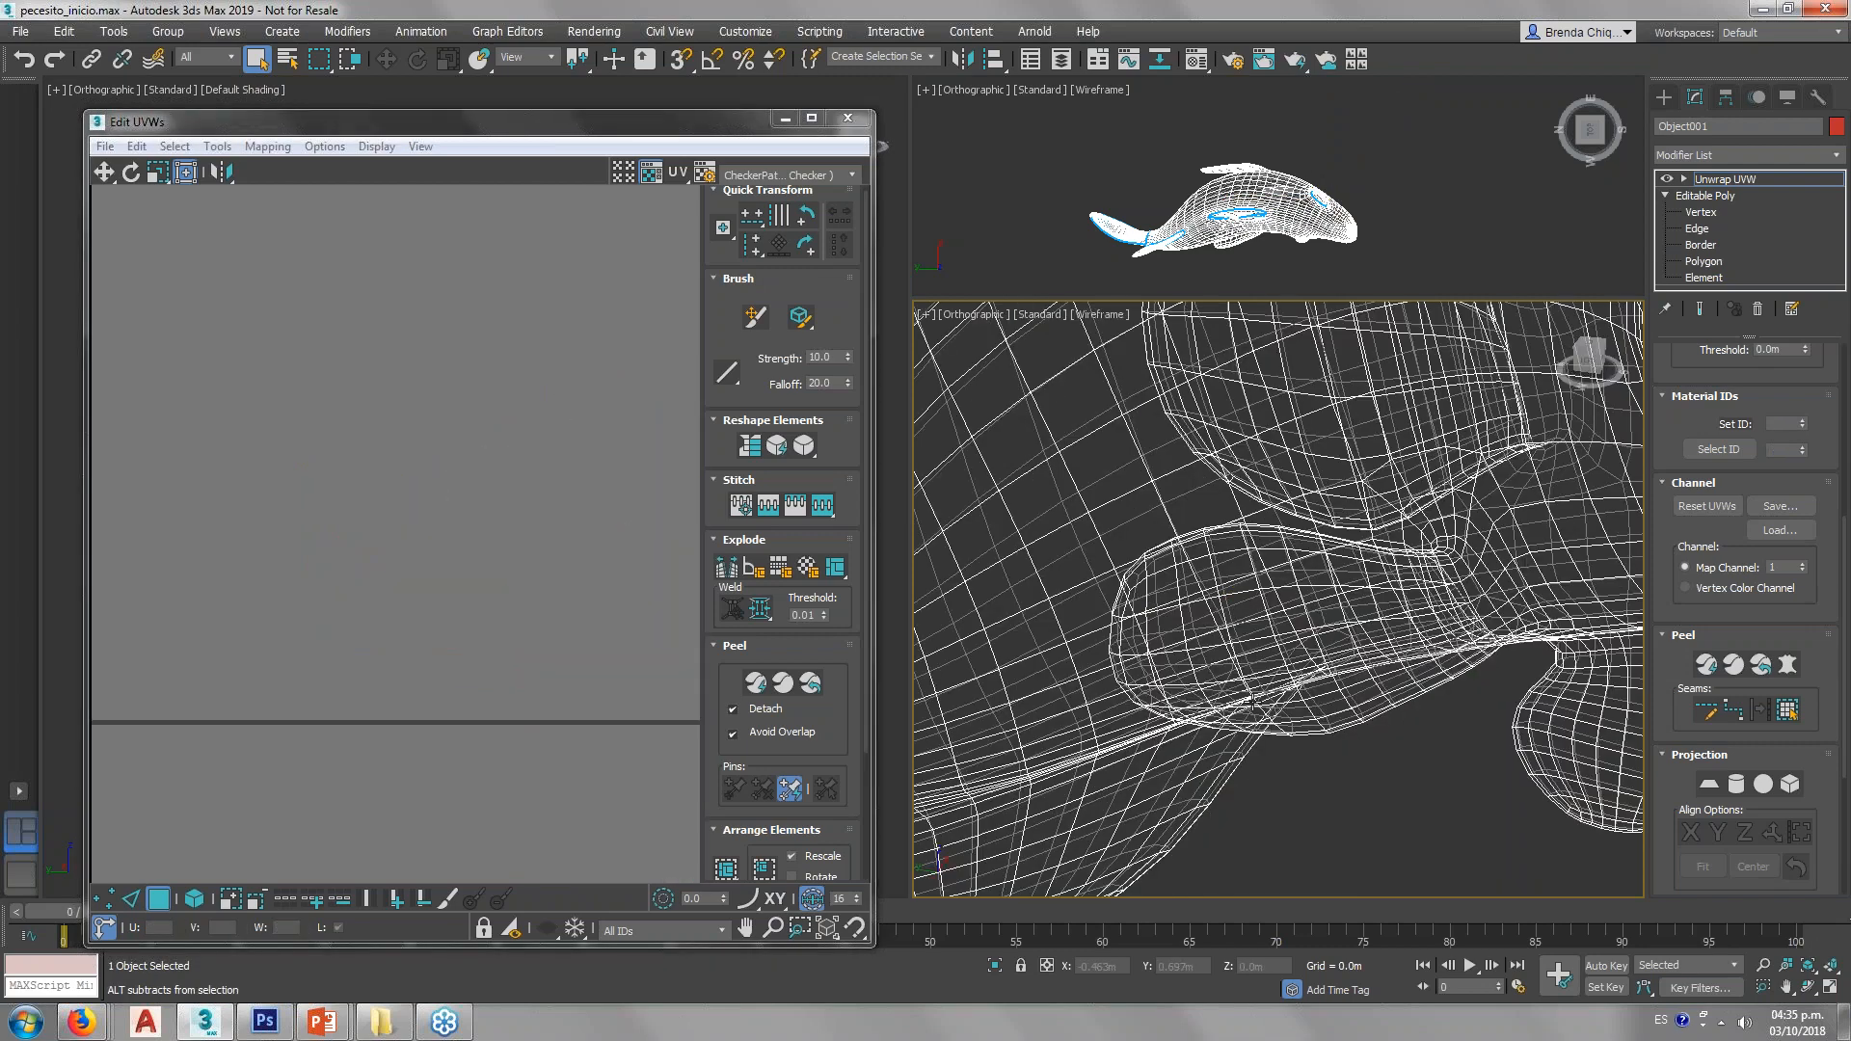
key("F3")
scroll(512, 525, "up", 5)
key("F3")
scroll(1268, 578, "up", 10)
key("F3")
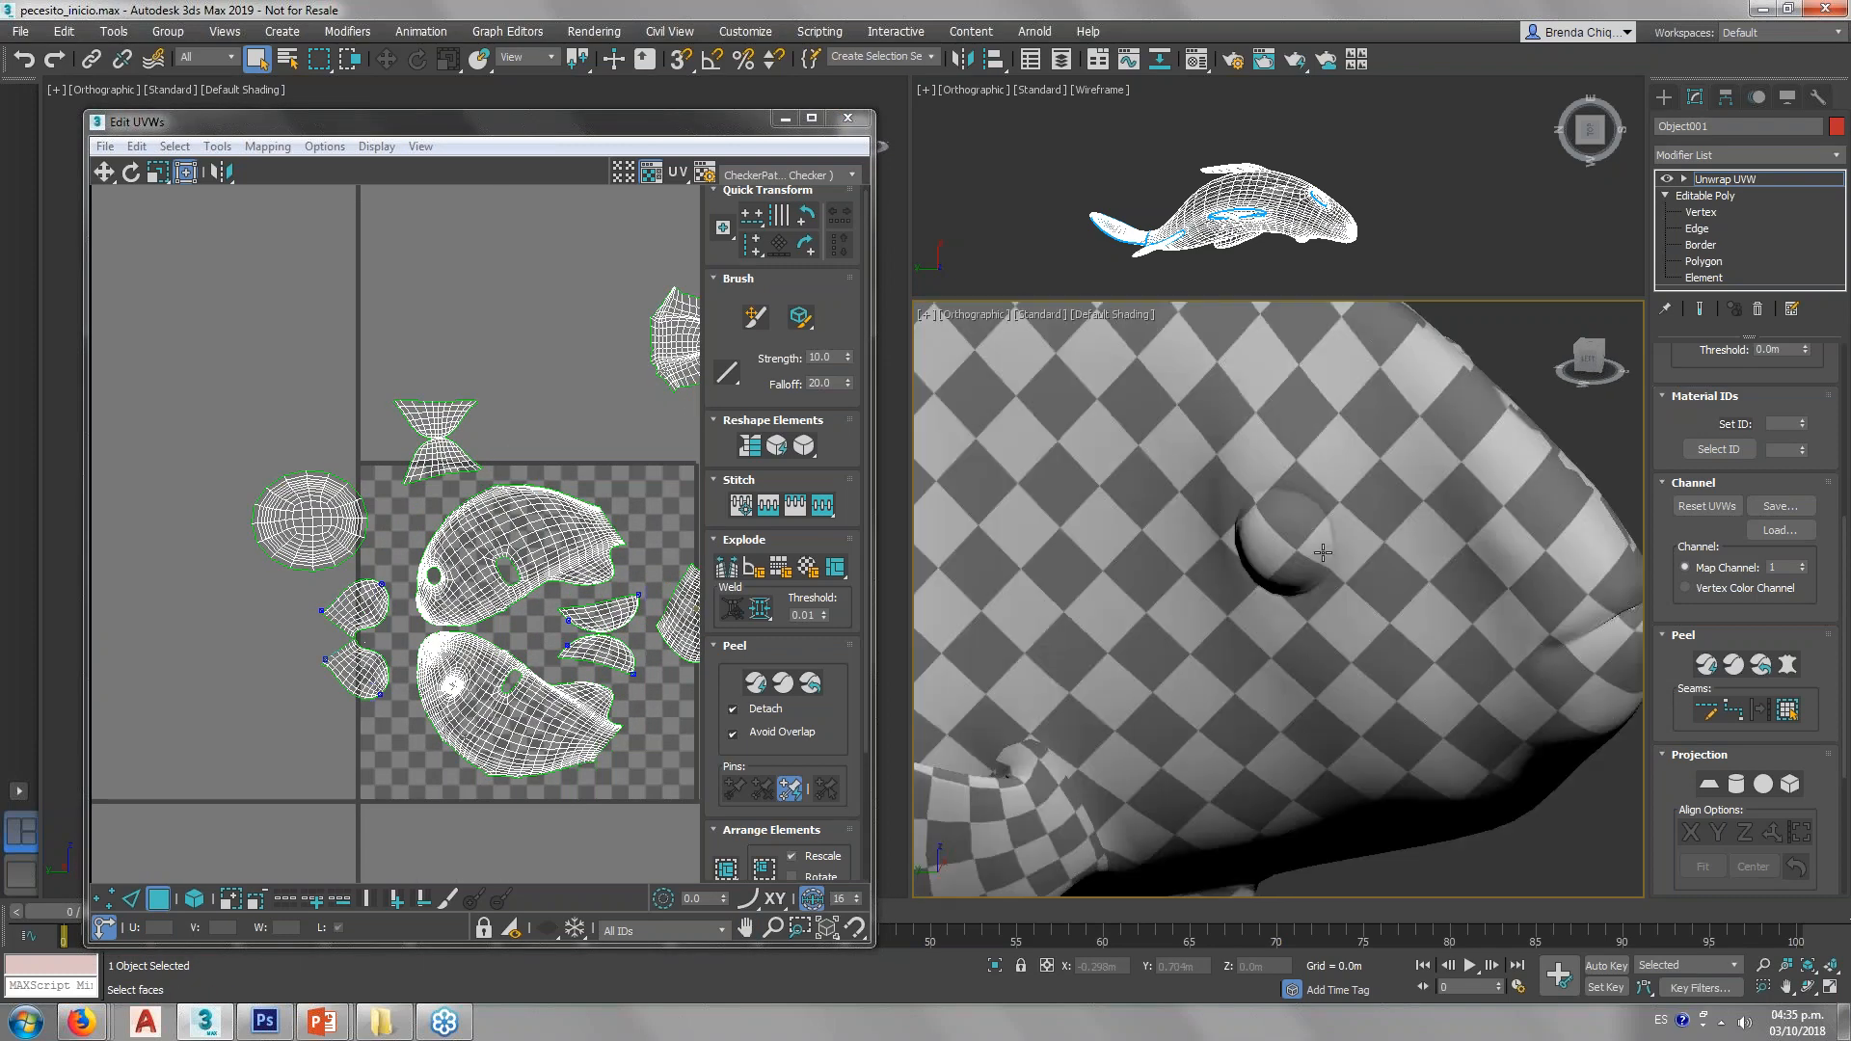
key("F4")
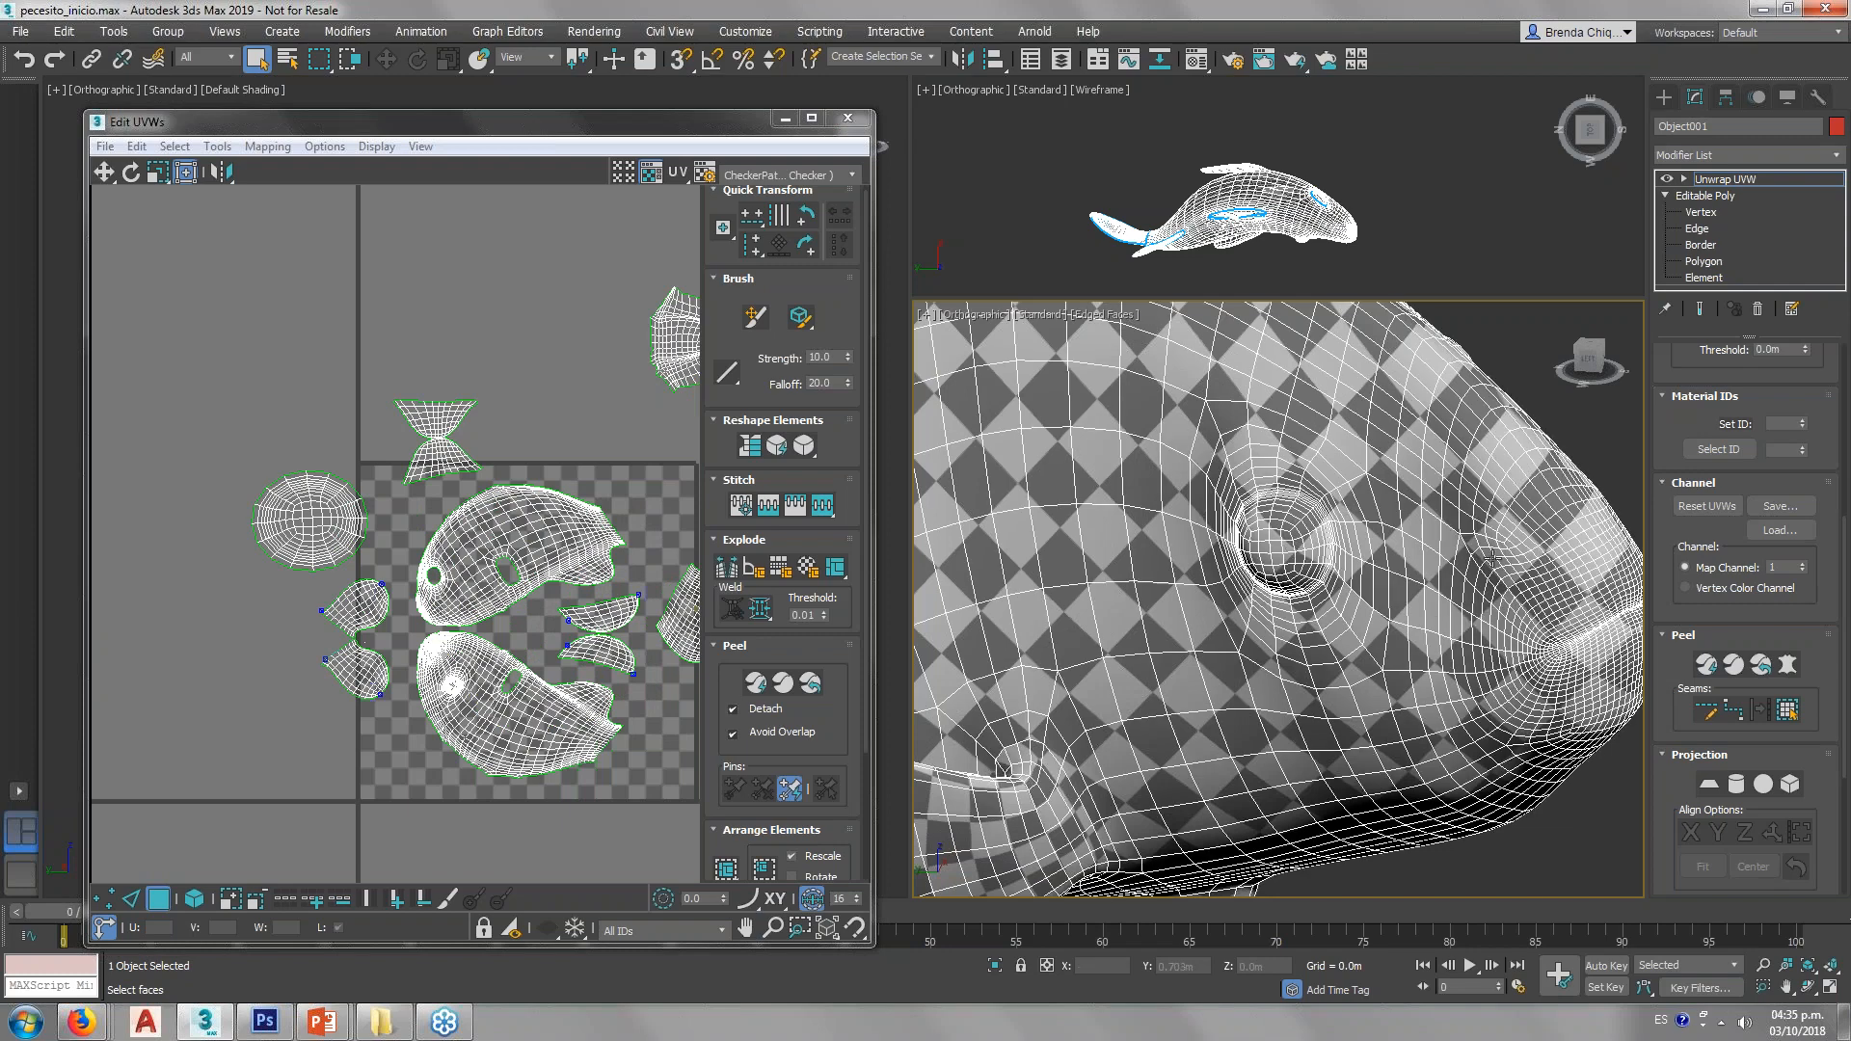
Step: Cut a closed point-to-point seam around the socket of the fish's opposite eye
left_click(1733, 710)
scroll(1287, 425, "up", 4)
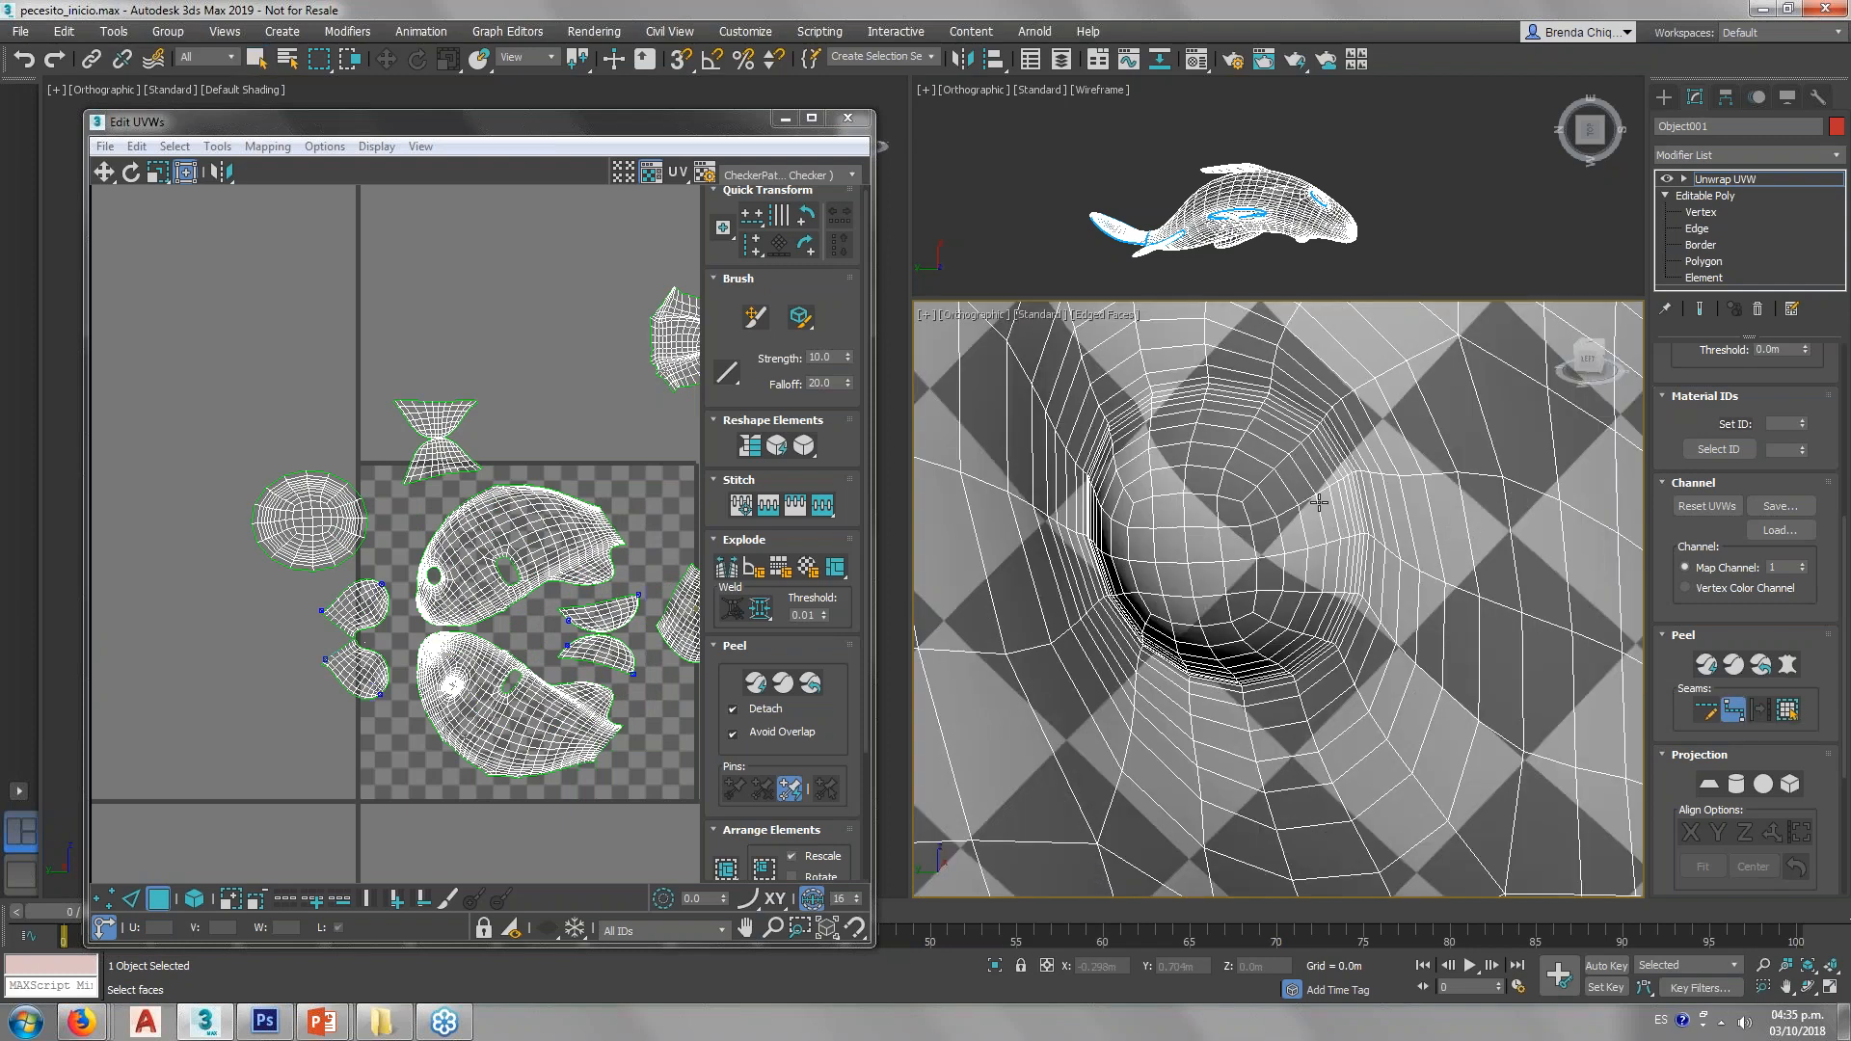
scroll(1286, 425, "down", 3)
middle_click_drag(1287, 425, 1289, 415, "alt")
scroll(1289, 414, "up", 3)
left_click(1268, 426)
left_click(1391, 611)
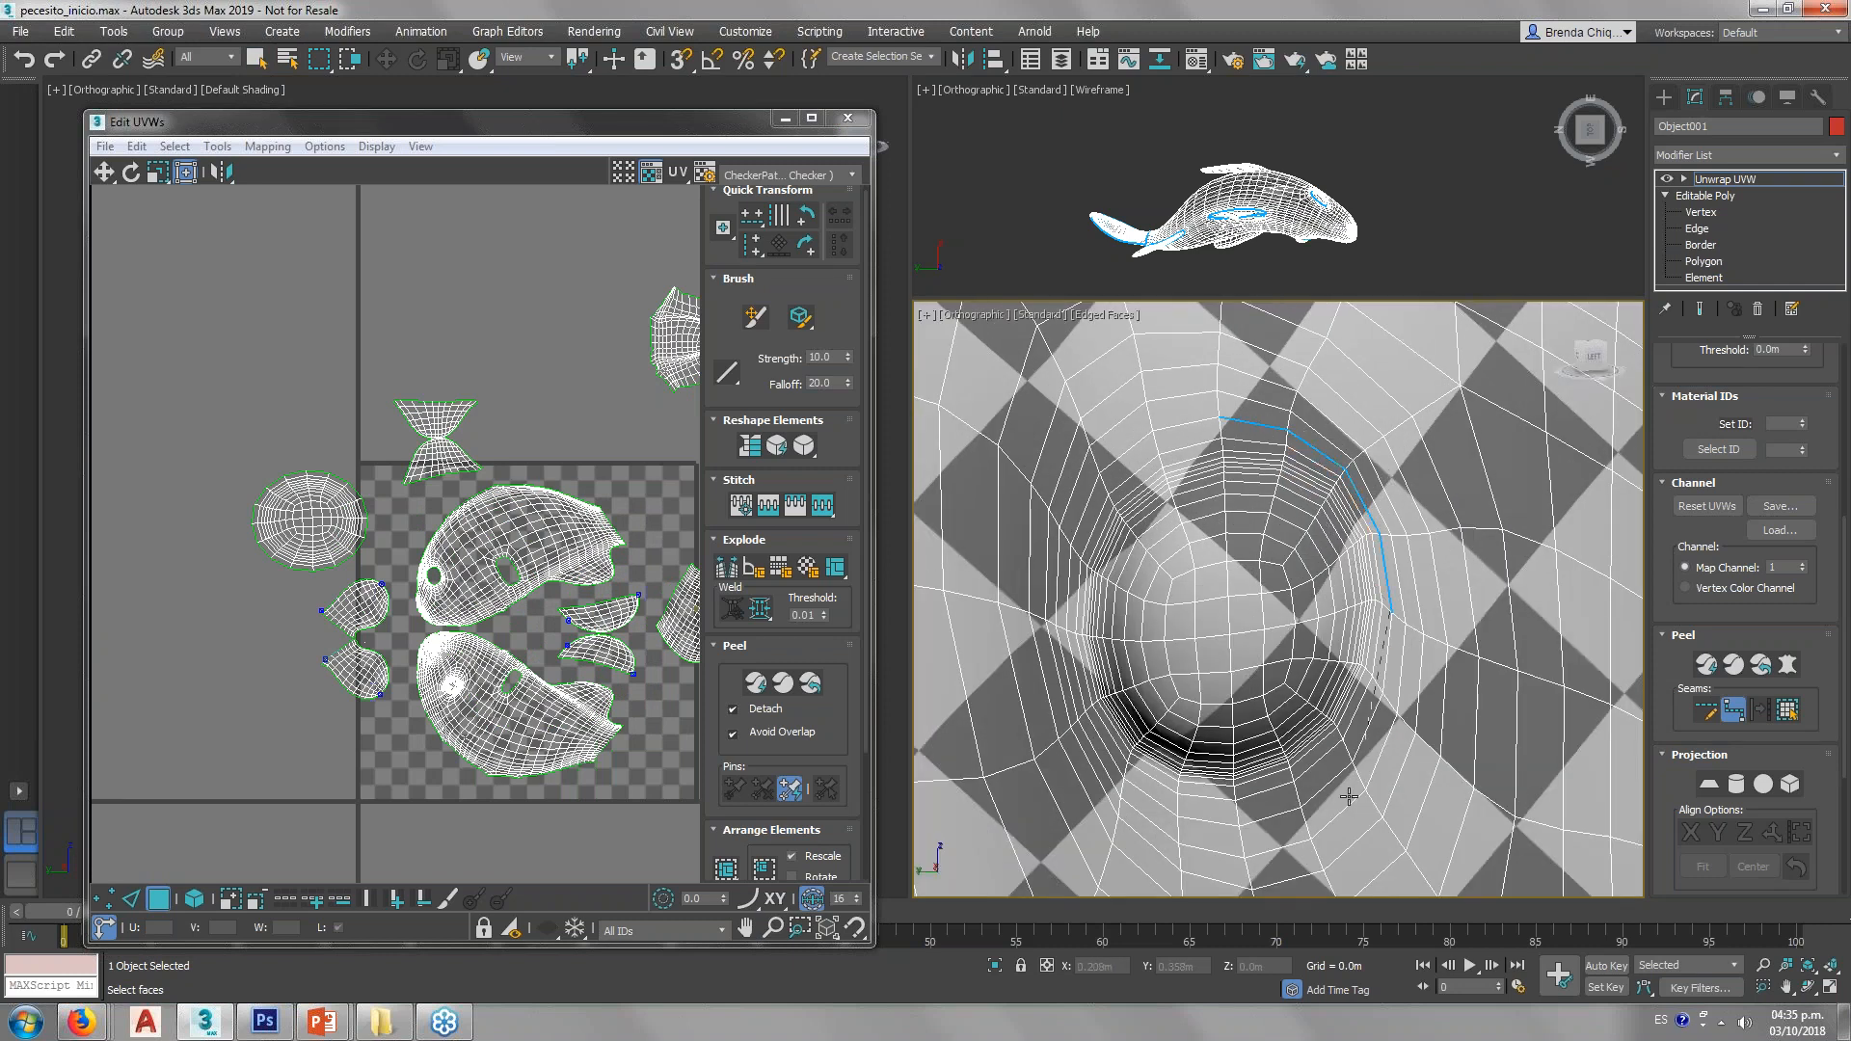
left_click(1352, 763)
left_click(1070, 545)
left_click(1188, 422)
right_click(1354, 597)
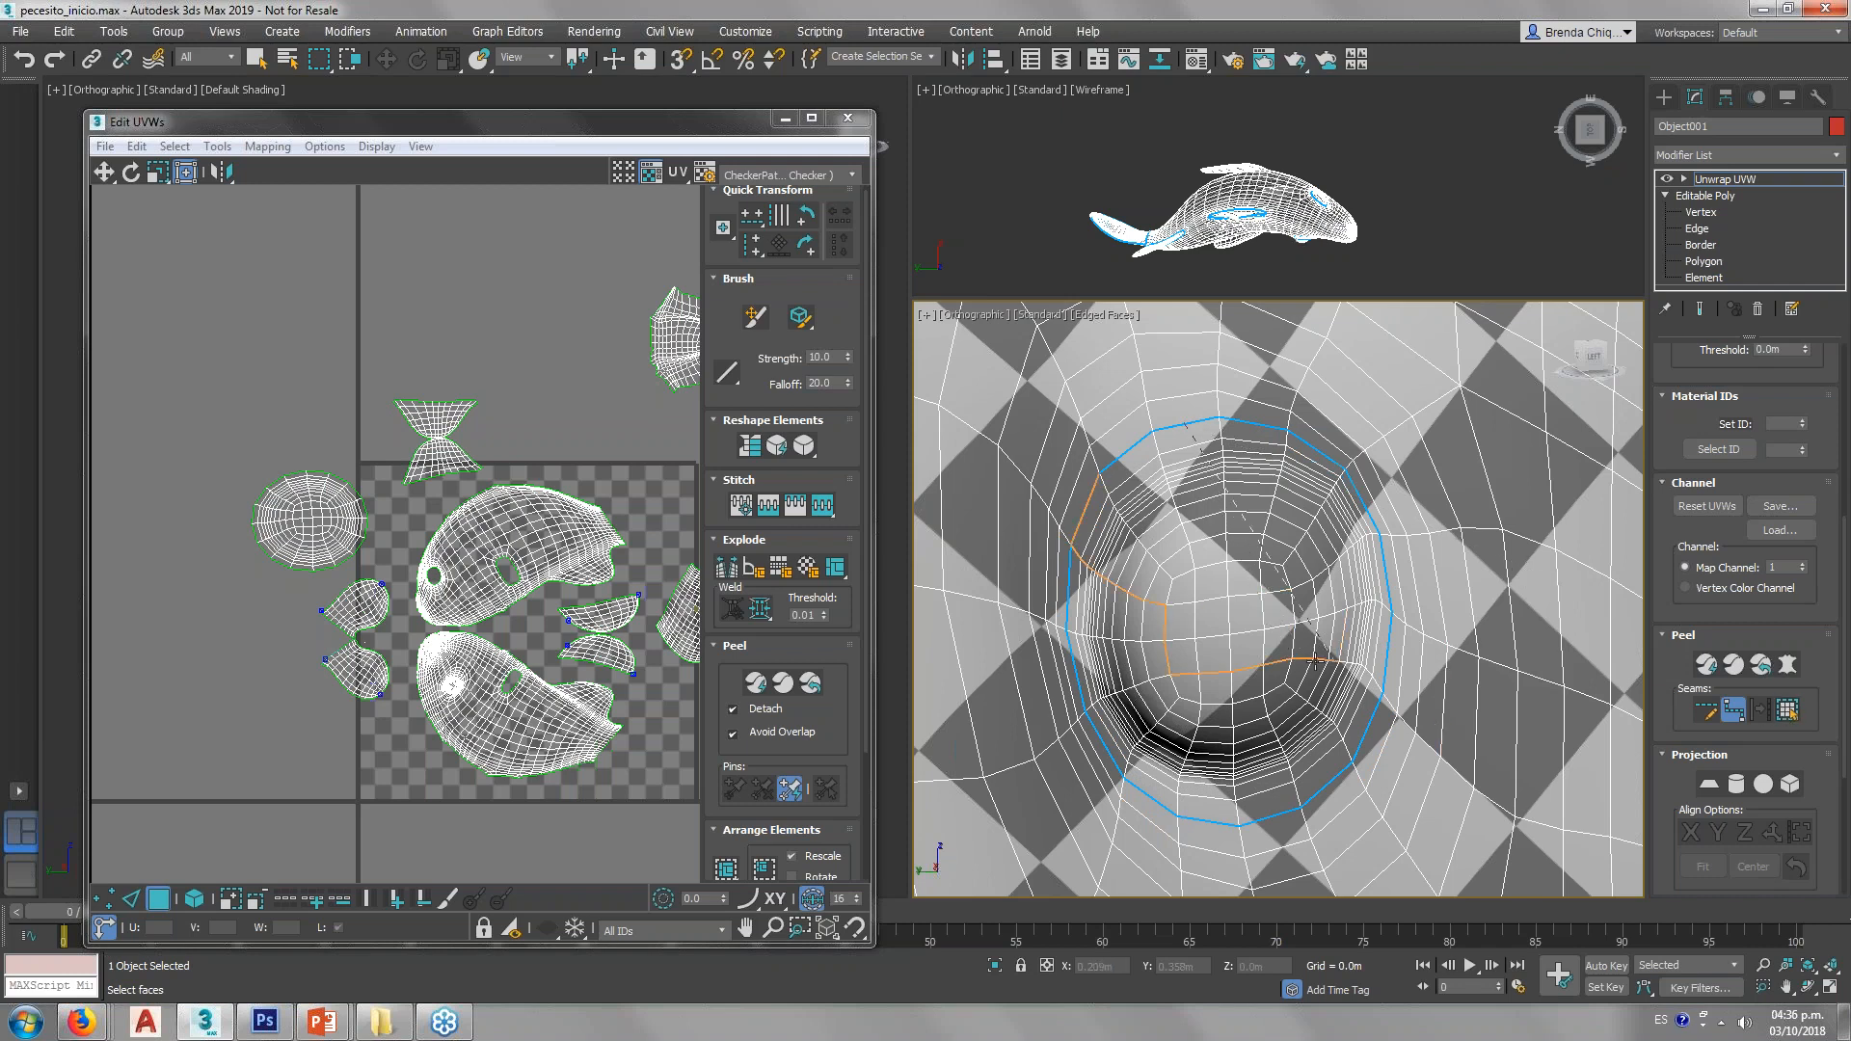
Step: Finish the seam editing, select a face inside the opposite eye, and expand the selection to its seam
left_click(1733, 711)
left_click(1277, 644)
left_click(1787, 710)
scroll(1264, 546, "down", 7)
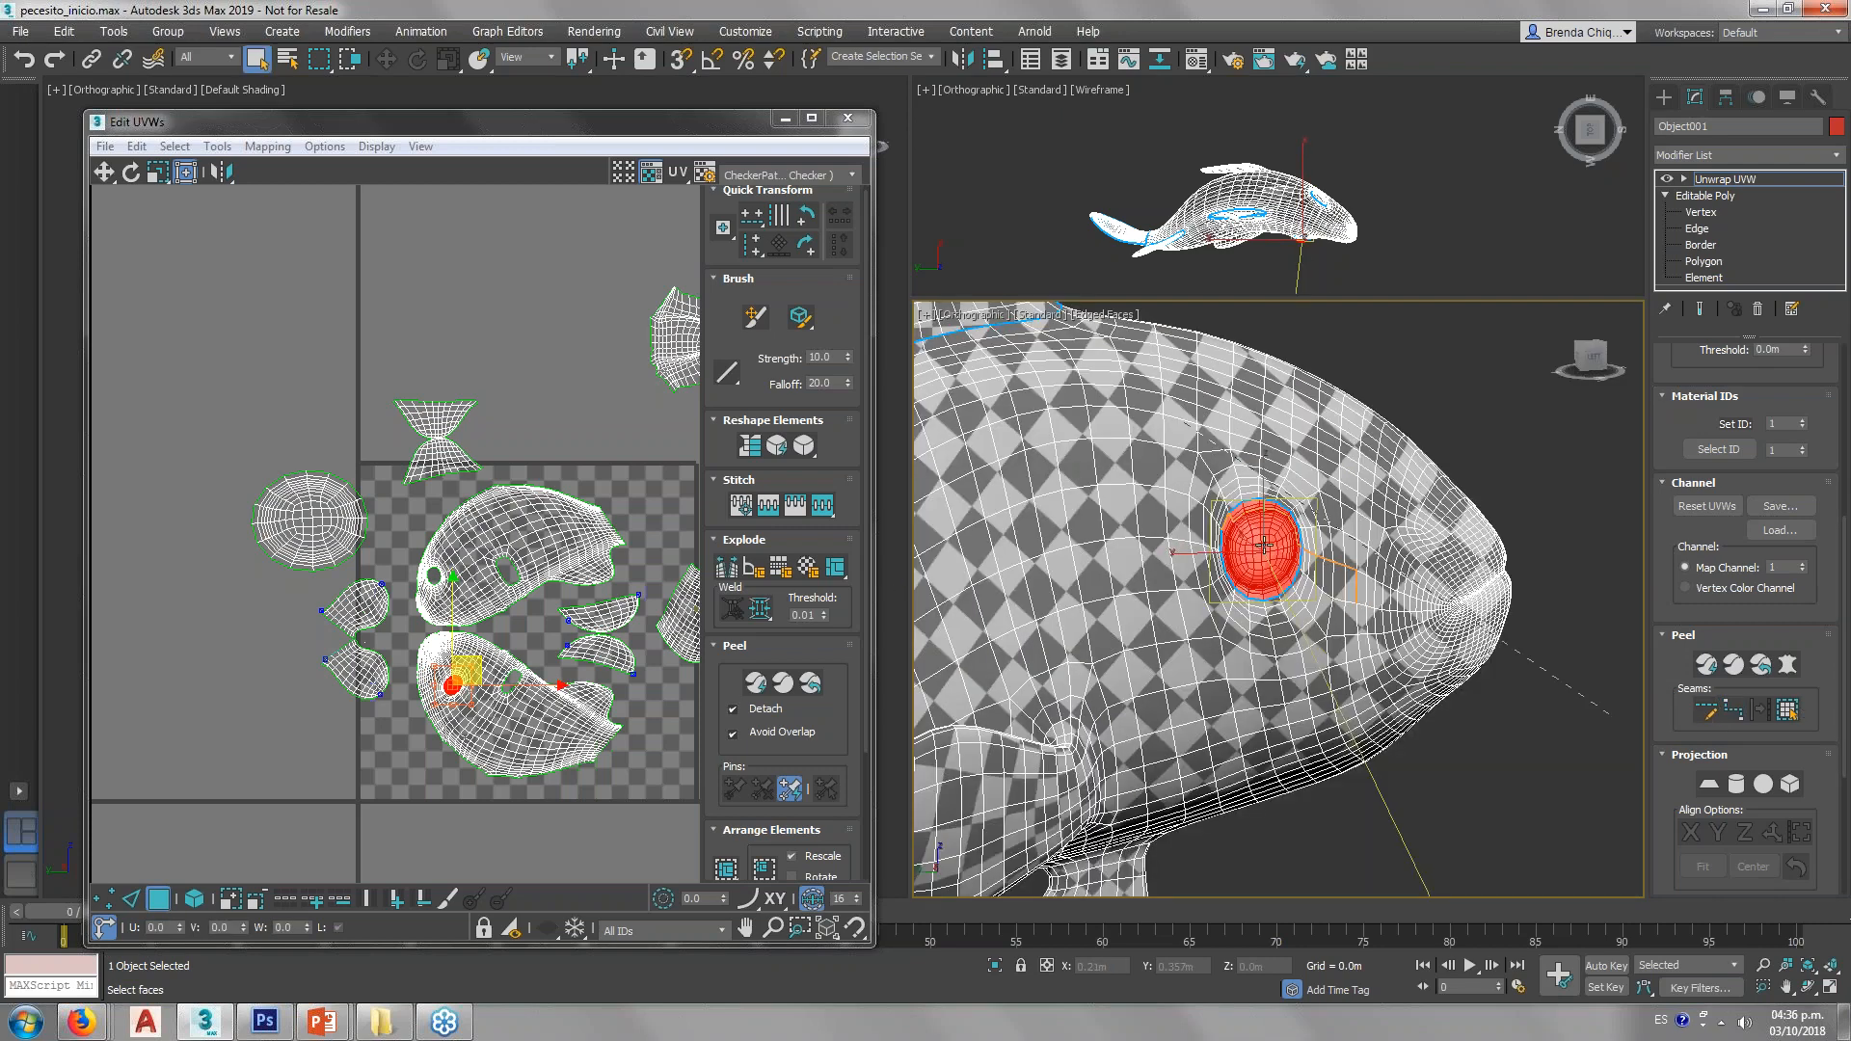
middle_click_drag(1264, 546, 1122, 603, "alt")
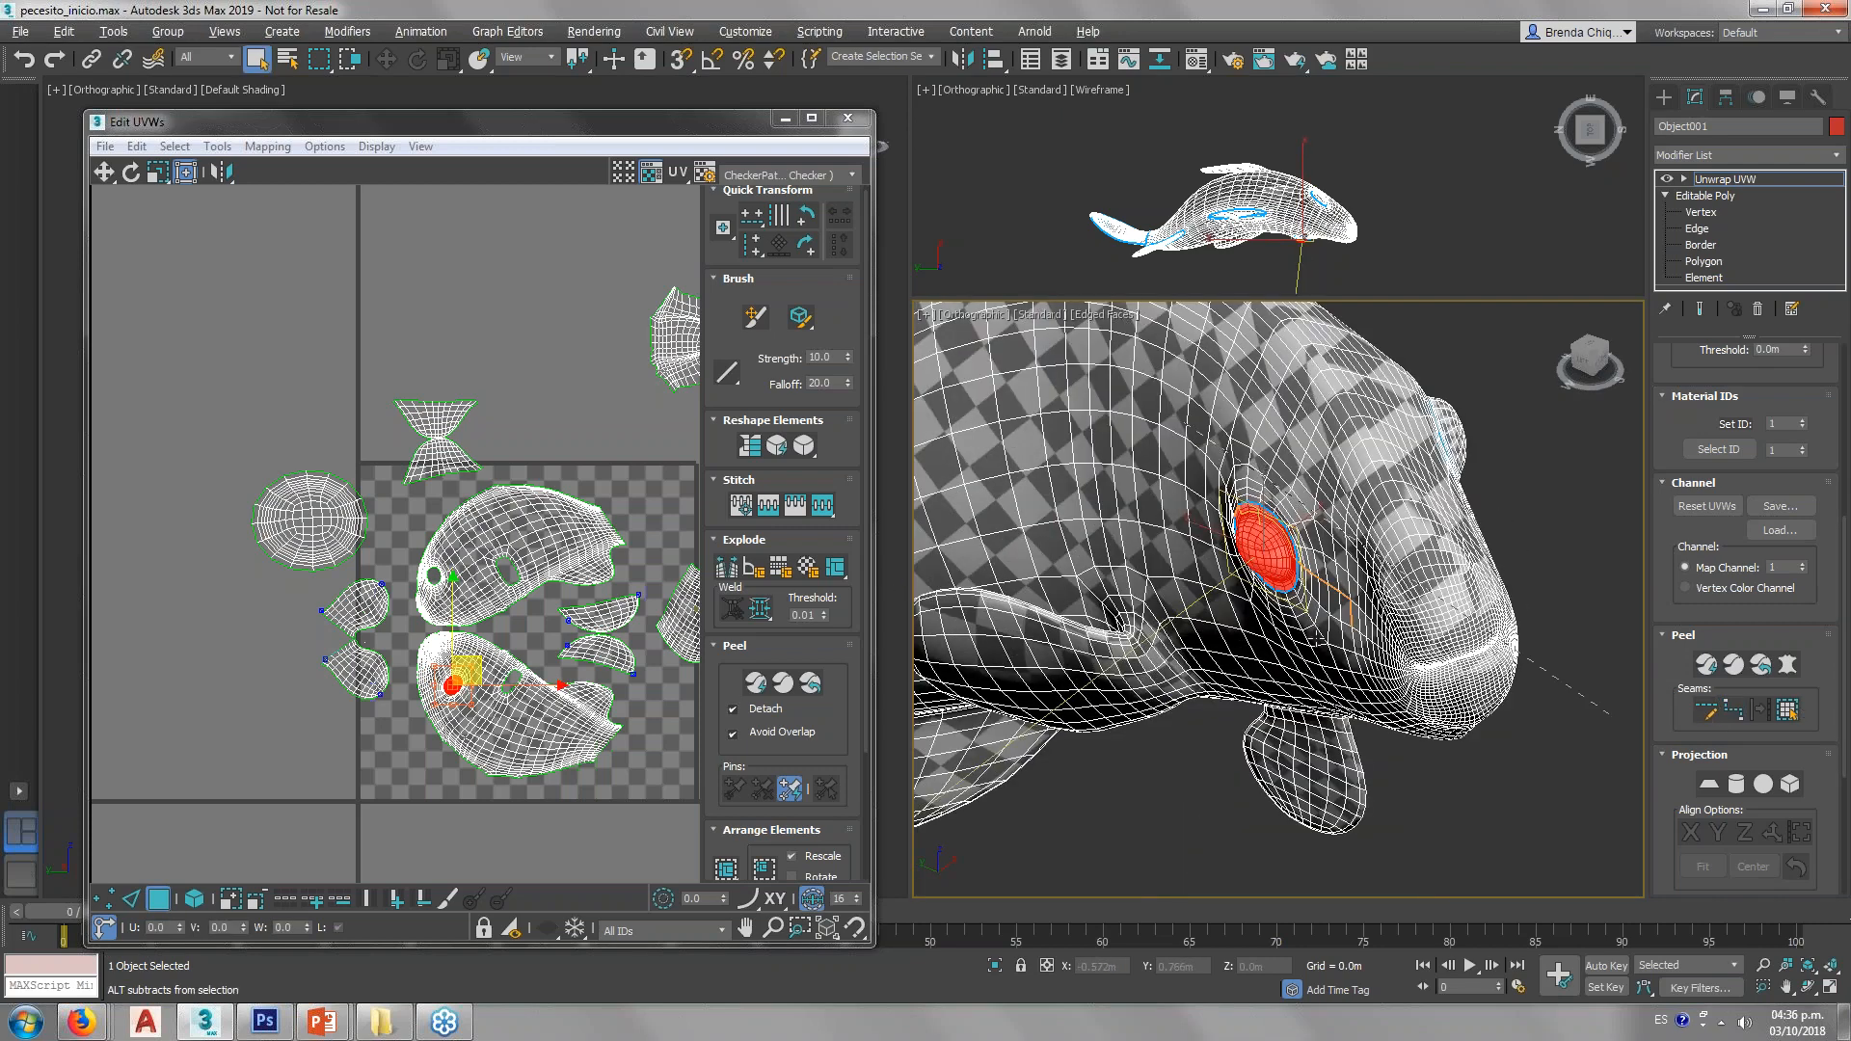
Step: Run Pelt Map on the opposite eye's selected faces and commit the stretched result
left_click(1787, 666)
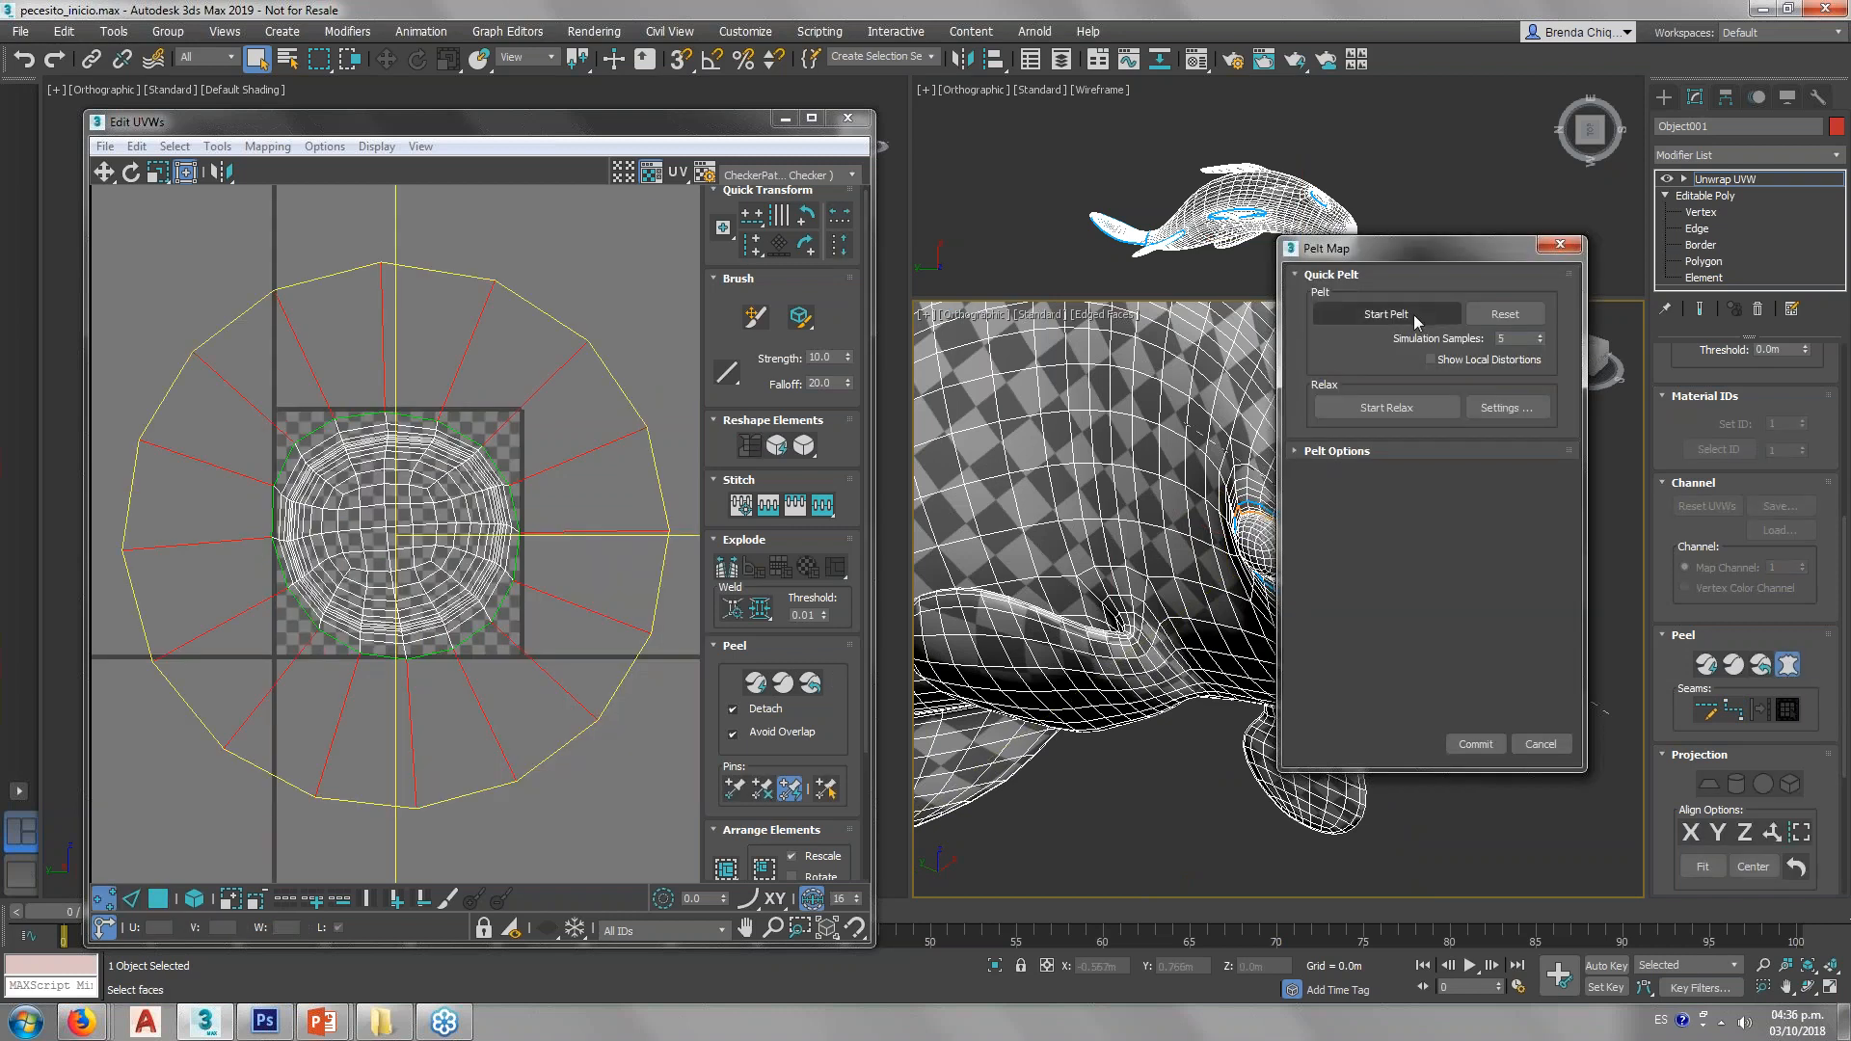
left_click(1413, 314)
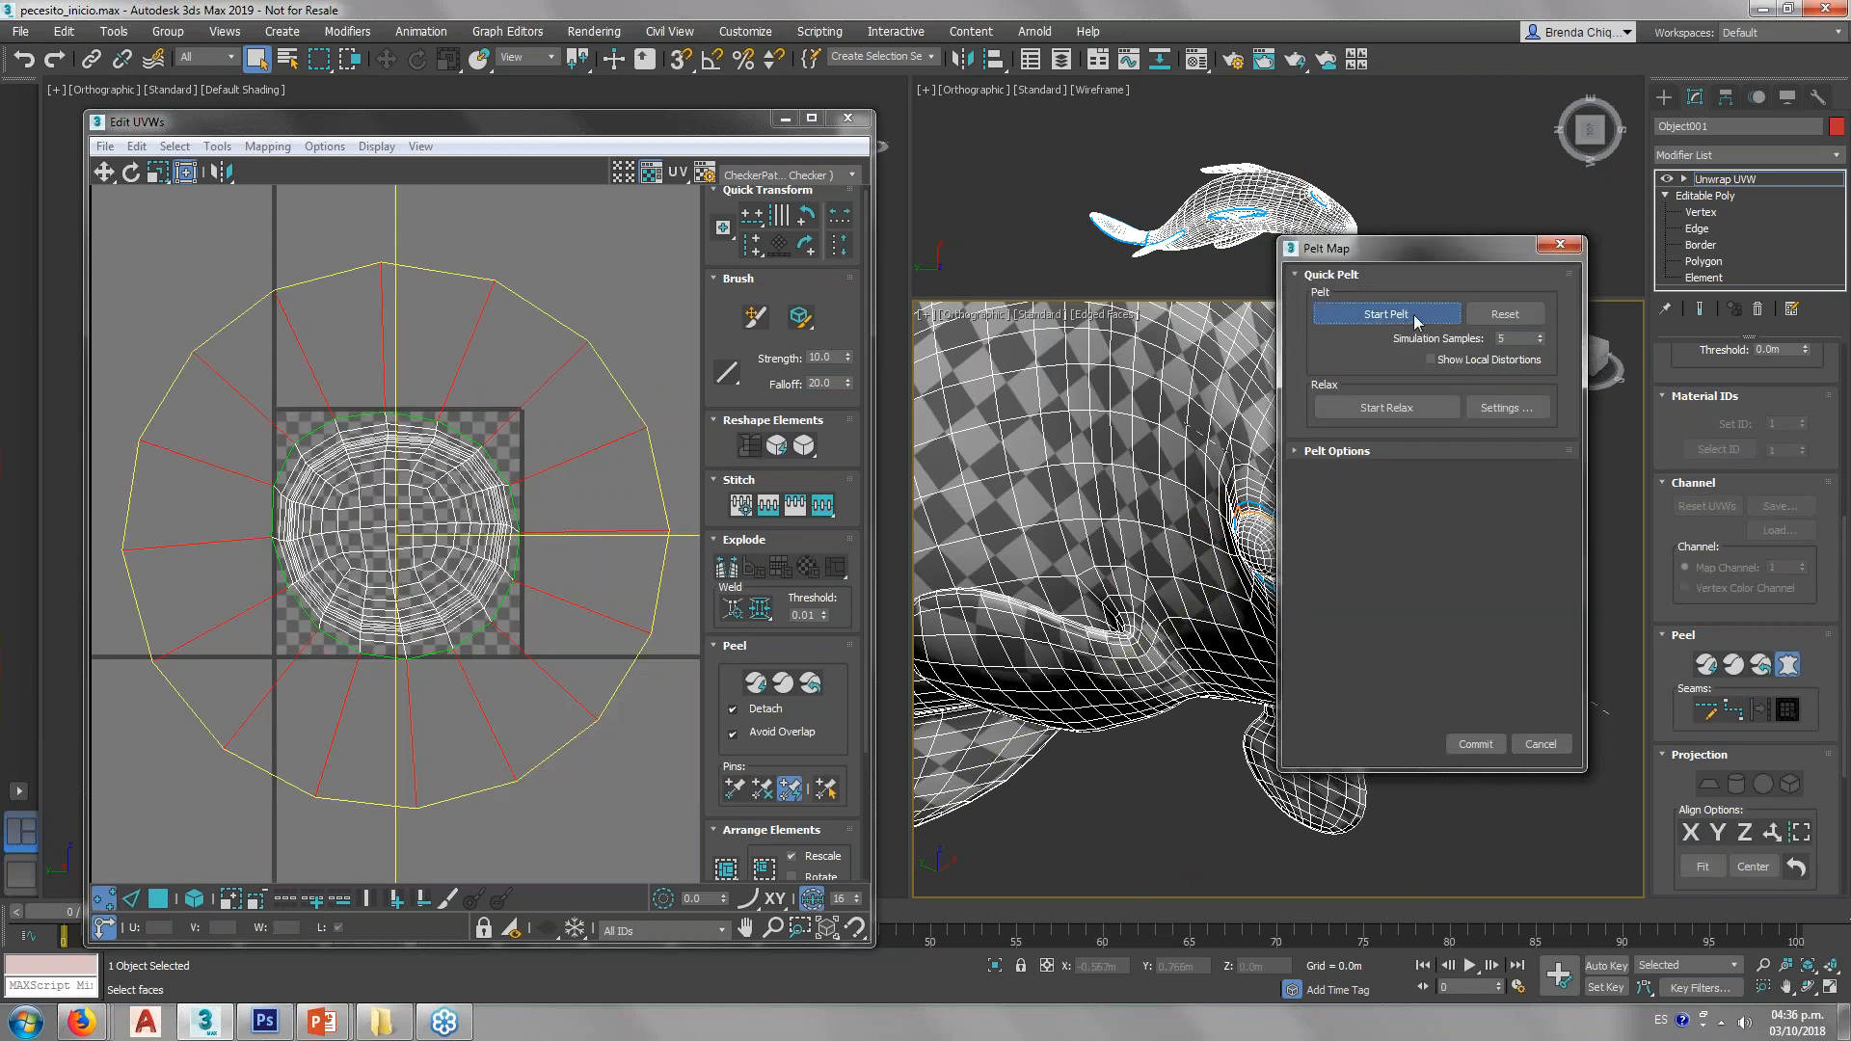
left_click(1473, 744)
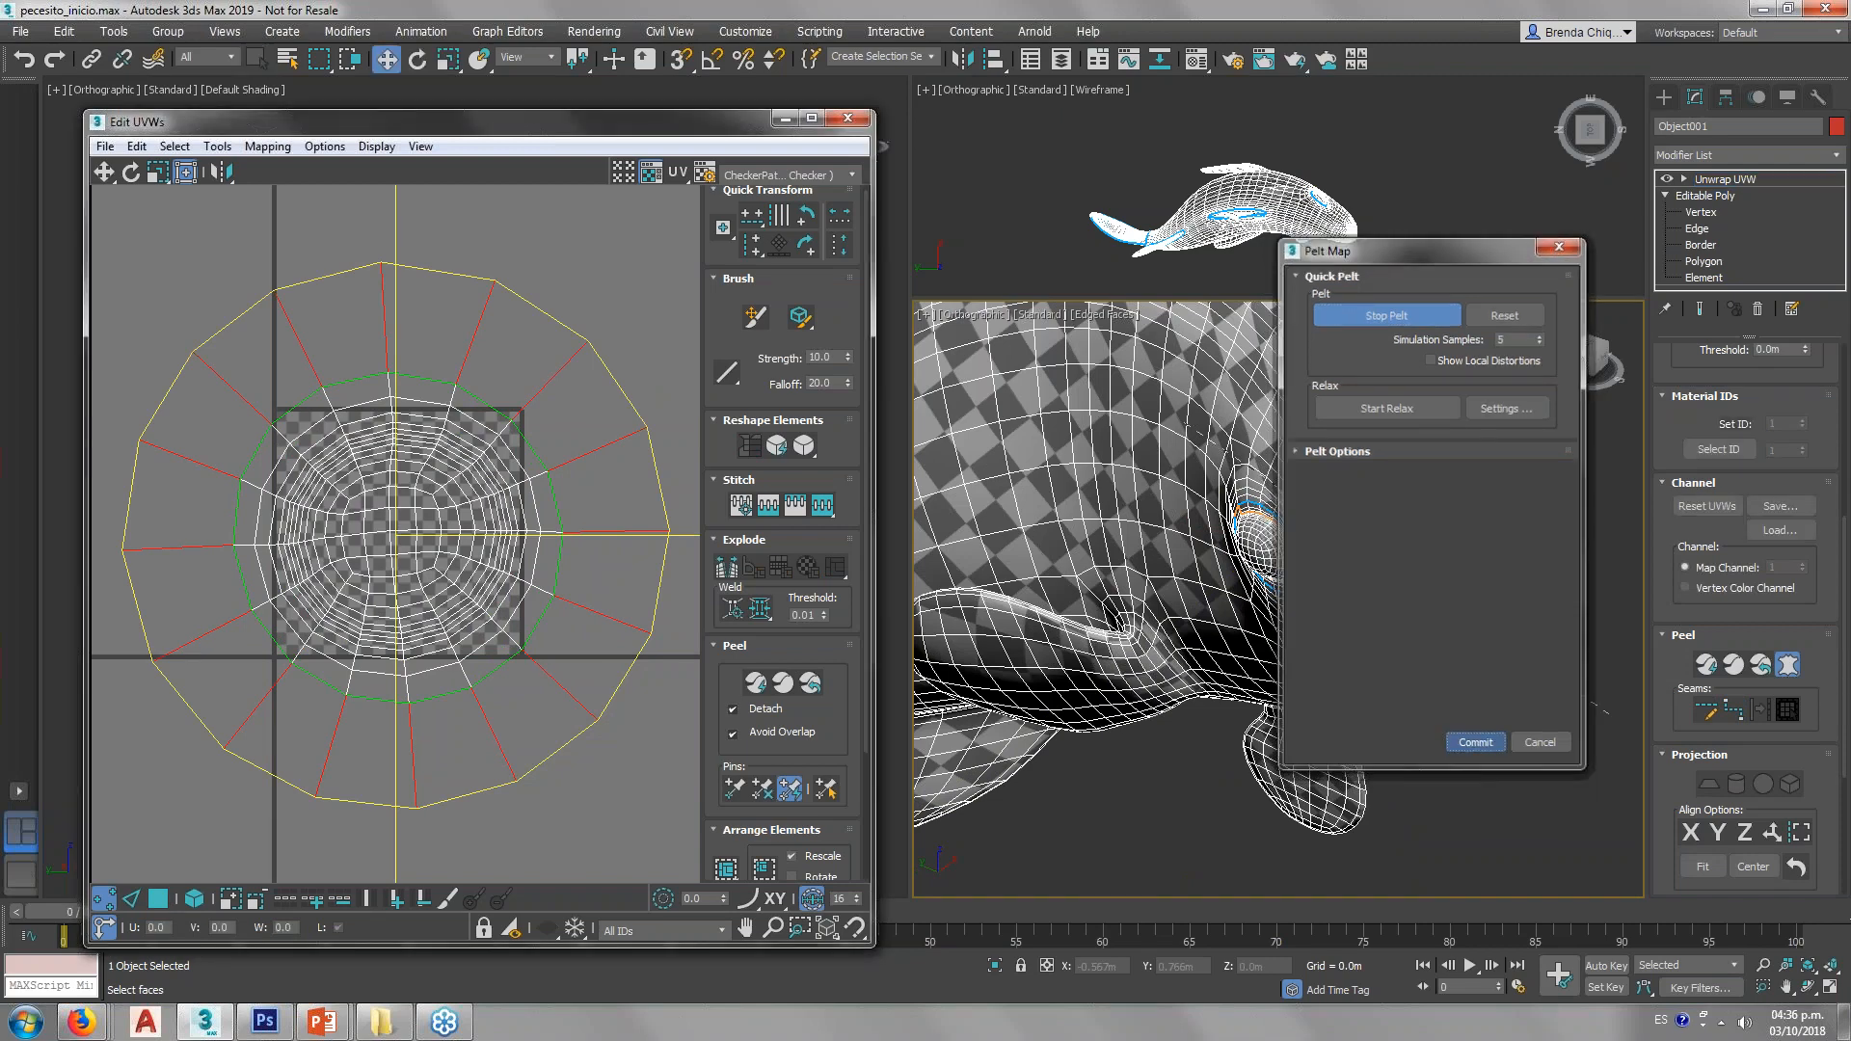
Step: Scale down the second eye piece, place it below the first eye piece outside the tile, and widen it slightly
left_click_drag(562, 515, 295, 550)
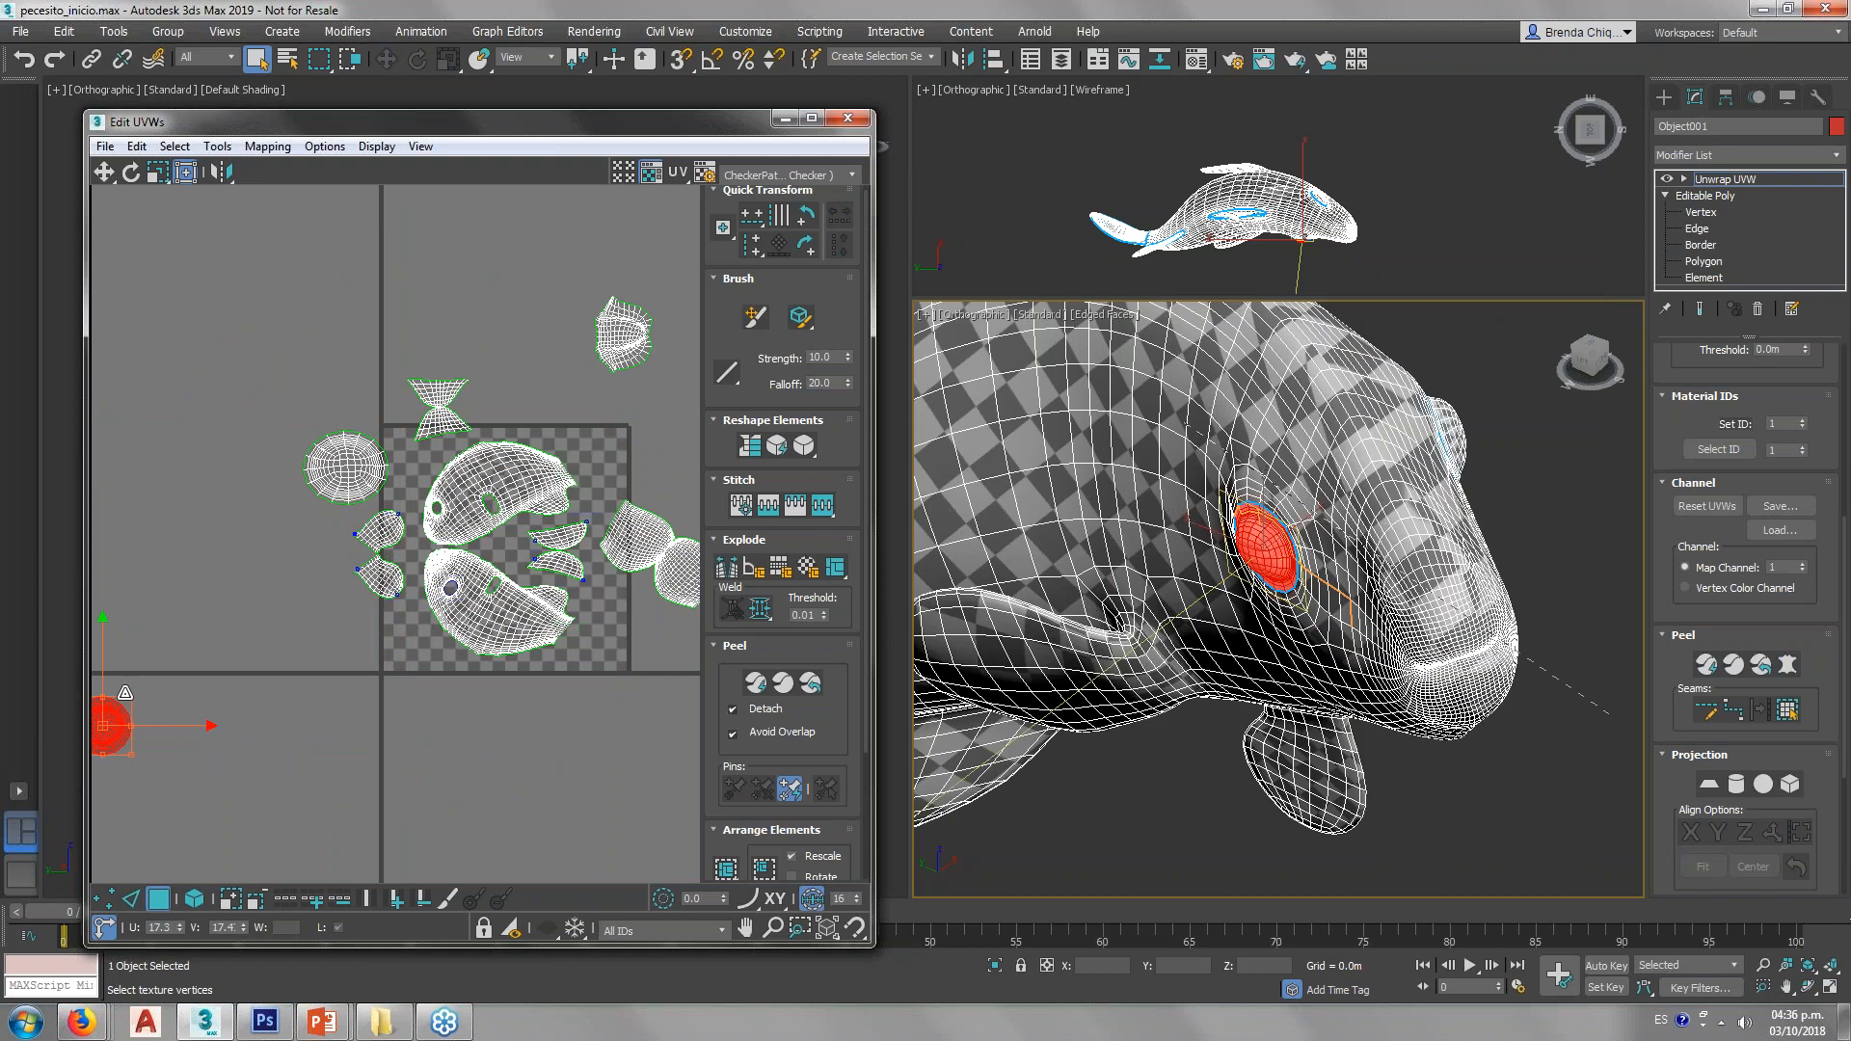
left_click_drag(121, 719, 325, 534)
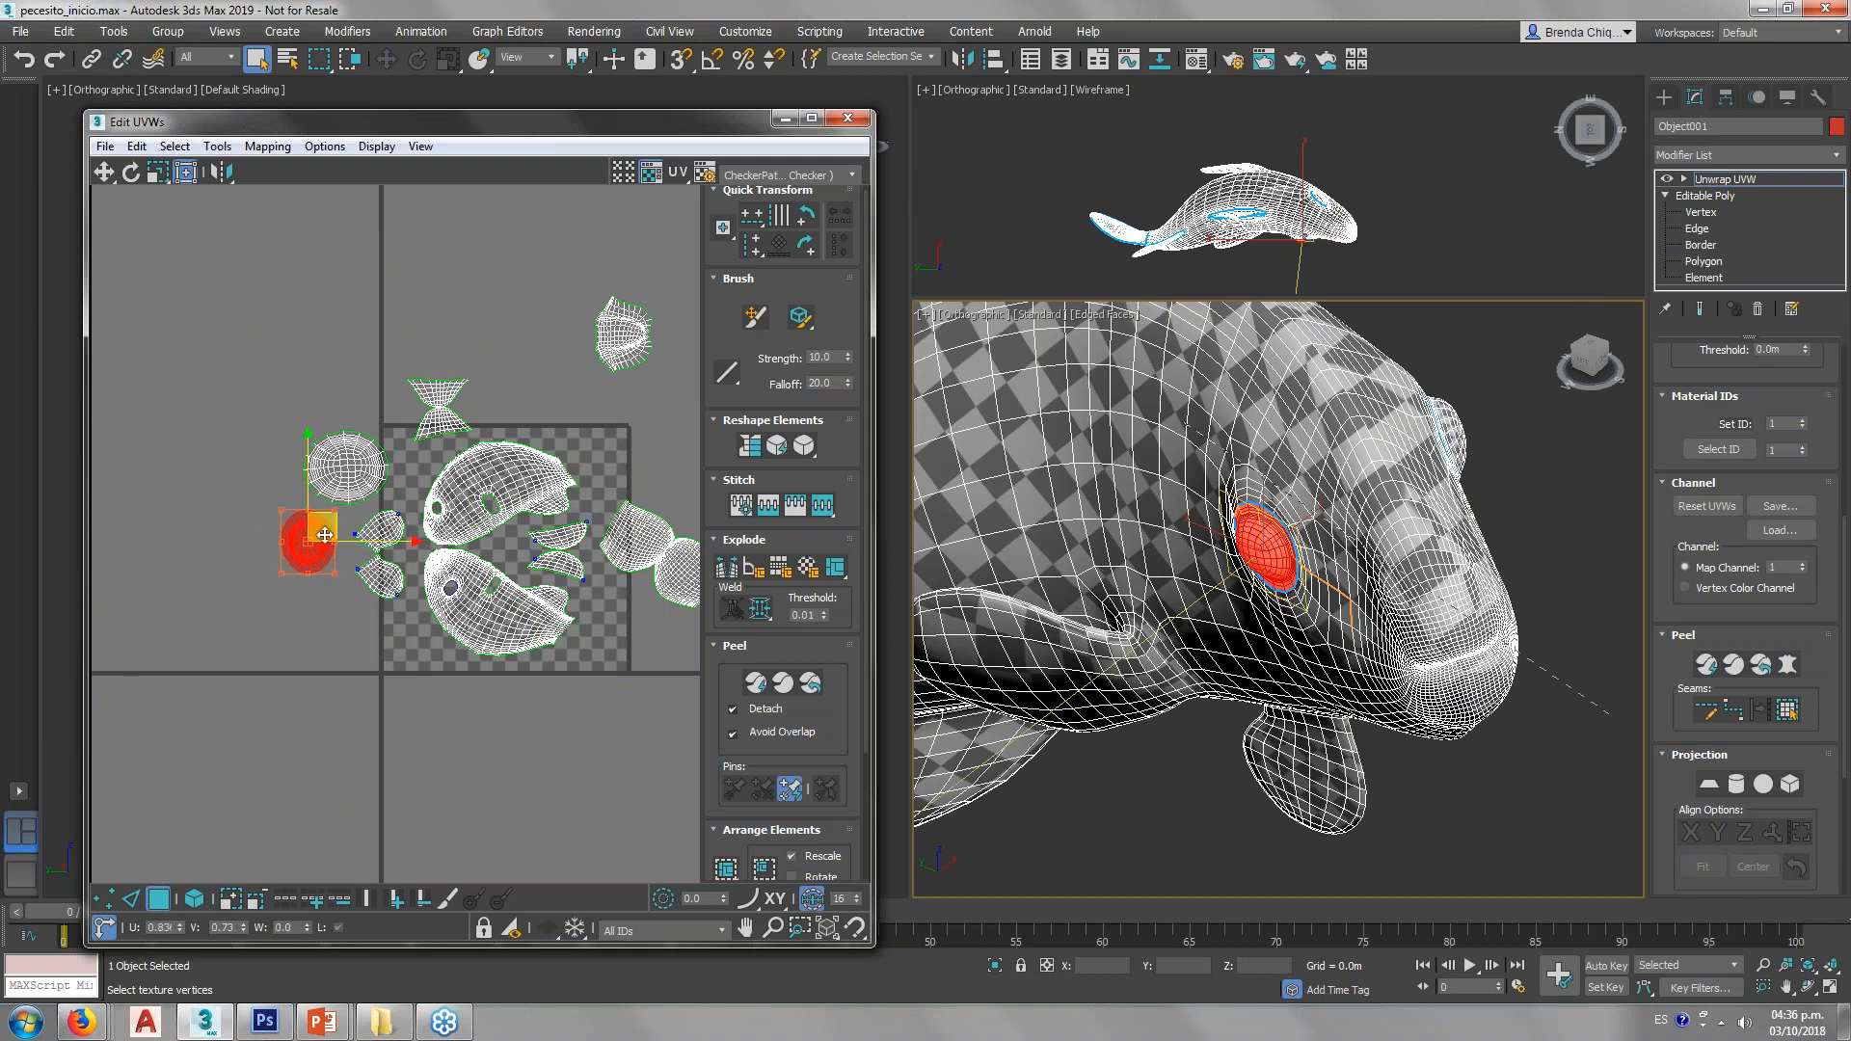
scroll(325, 534, "up", 4)
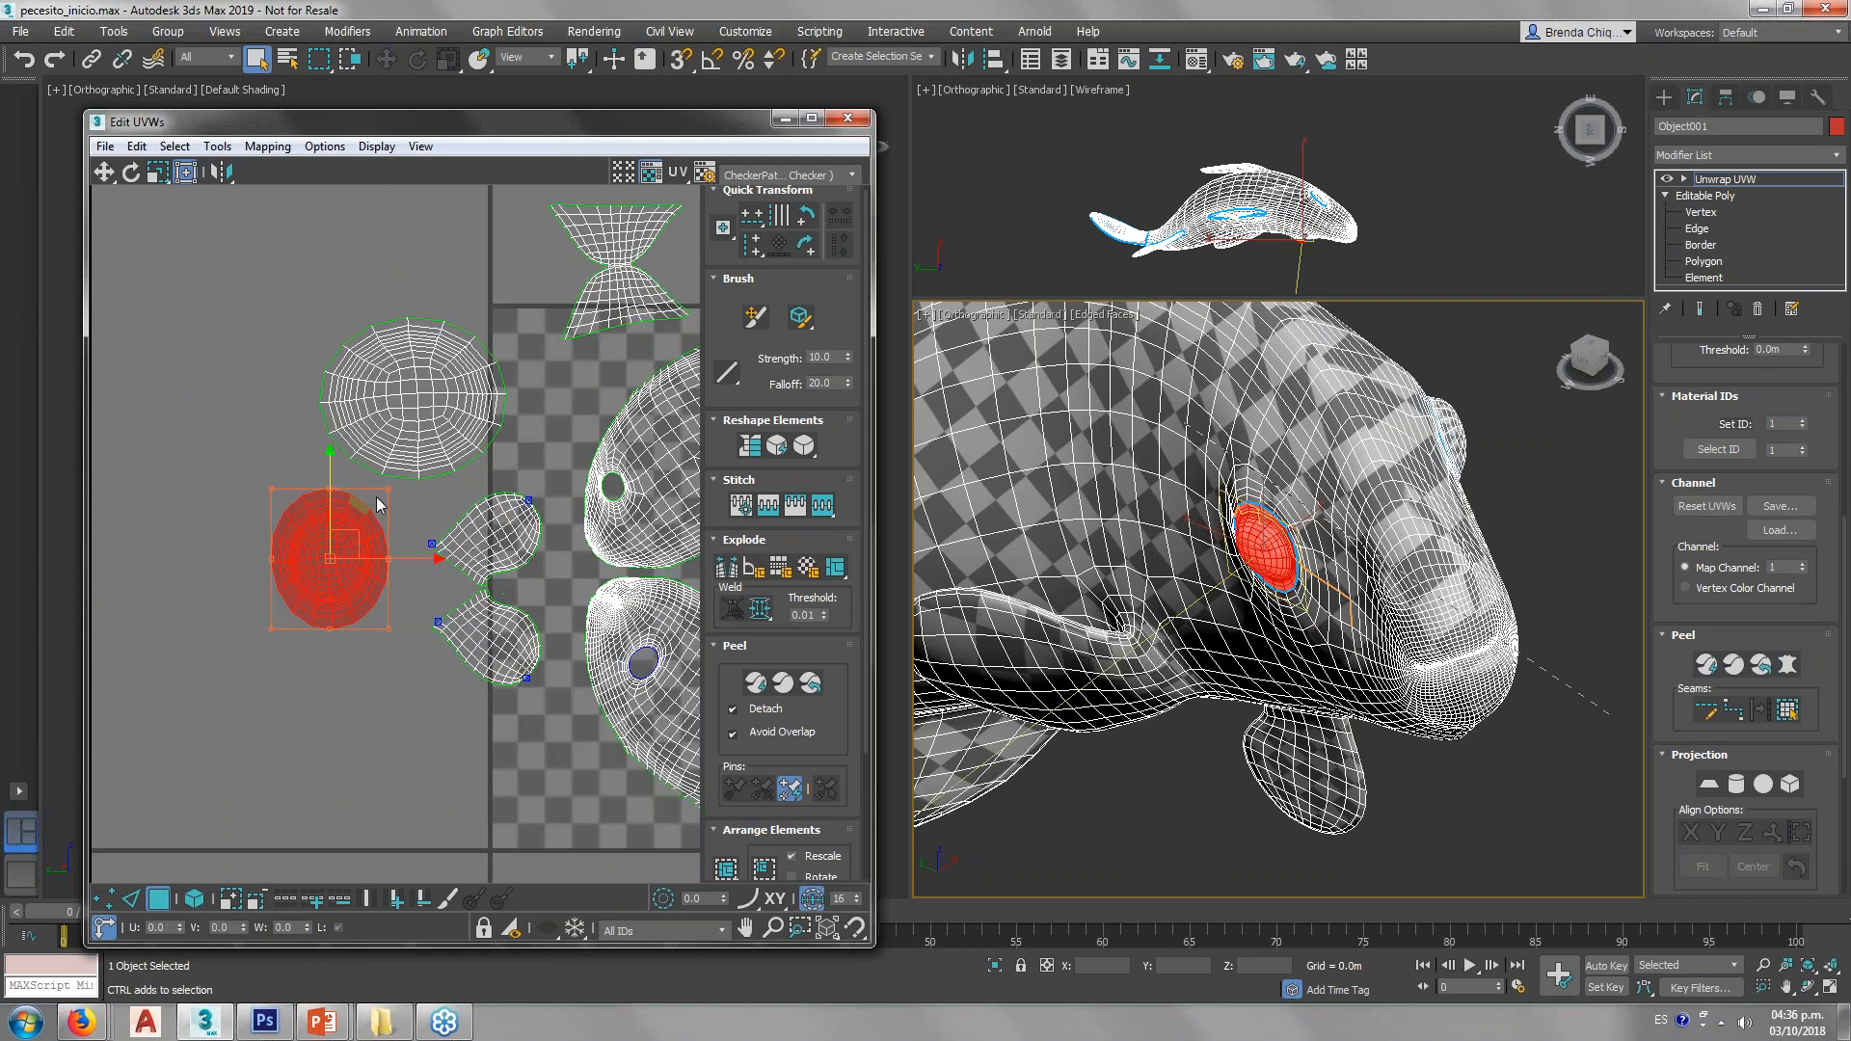
mouse_move(378, 503)
left_mouse_down()
mouse_move(406, 519)
mouse_move(404, 502)
left_mouse_up()
Step: Select faces on the fish's lower fin and side fin to locate their pieces in the UV layout
left_click(1313, 810)
scroll(1314, 732, "down", 5)
middle_click_drag(1378, 655, 1205, 643, "alt")
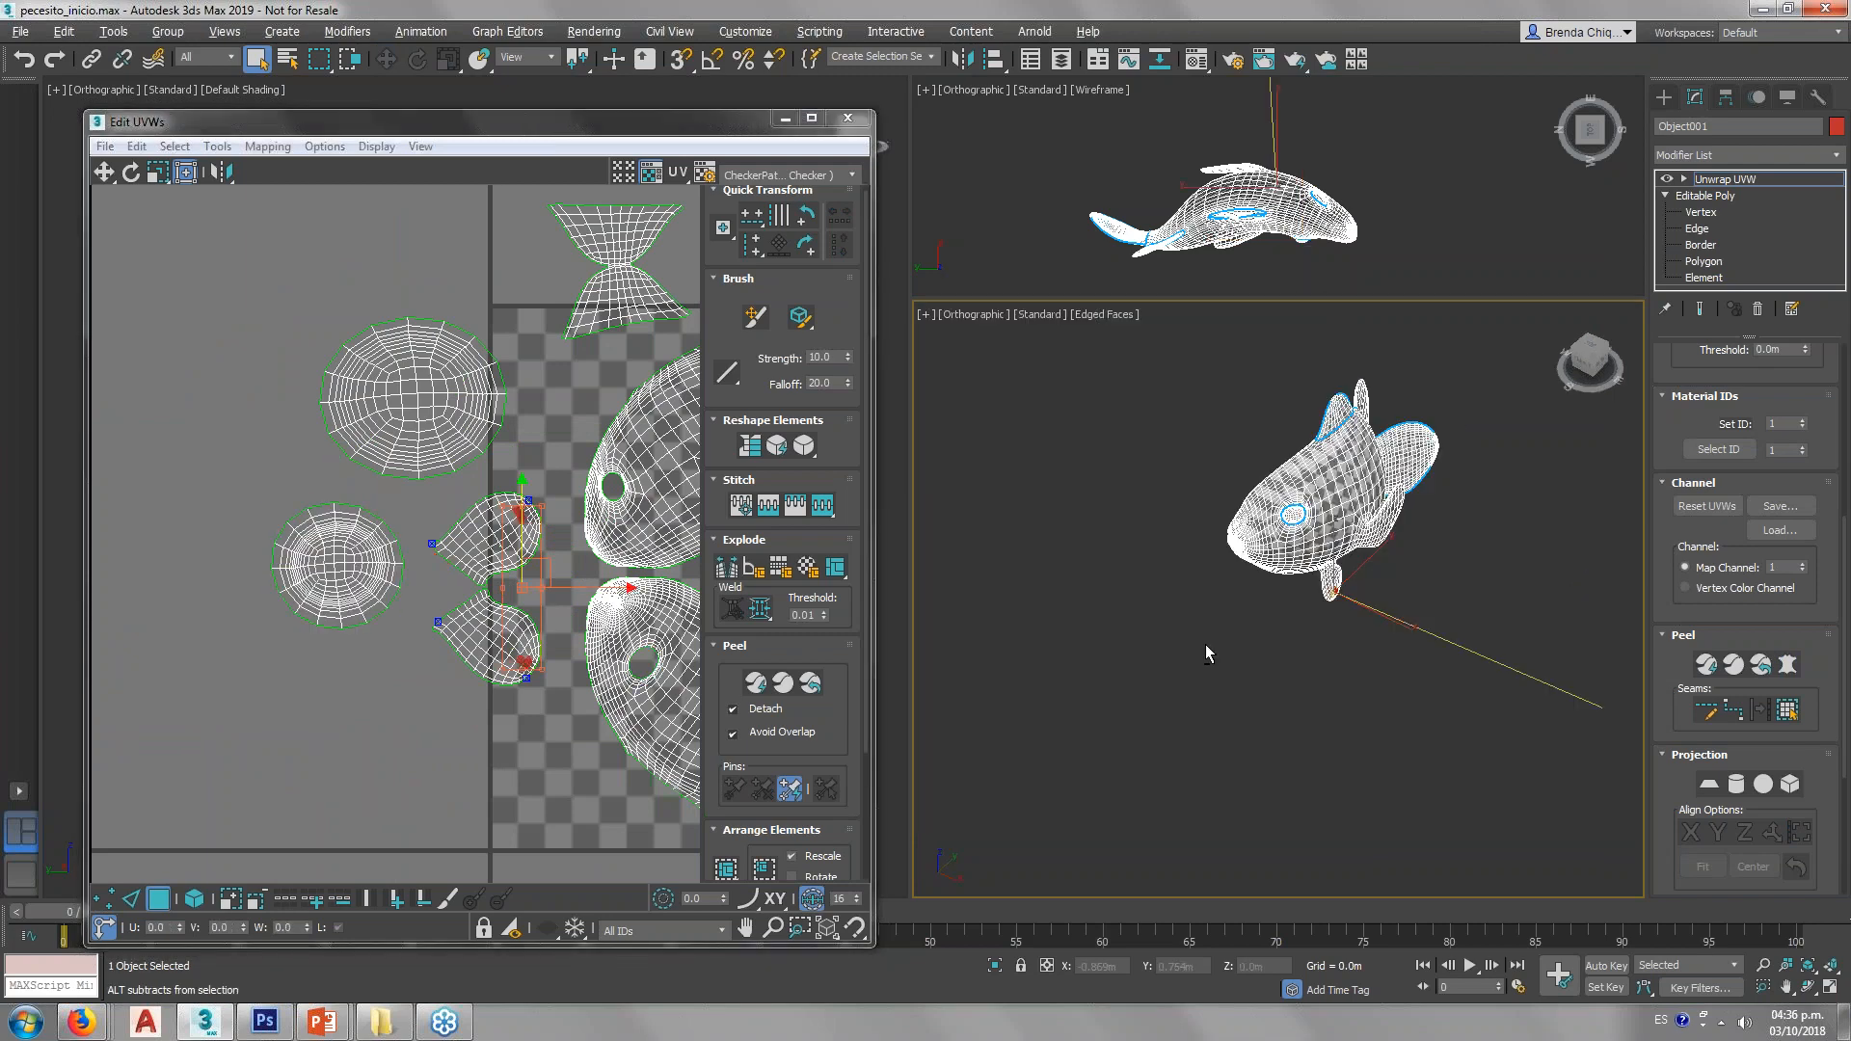
scroll(385, 540, "down", 3)
left_click(624, 293)
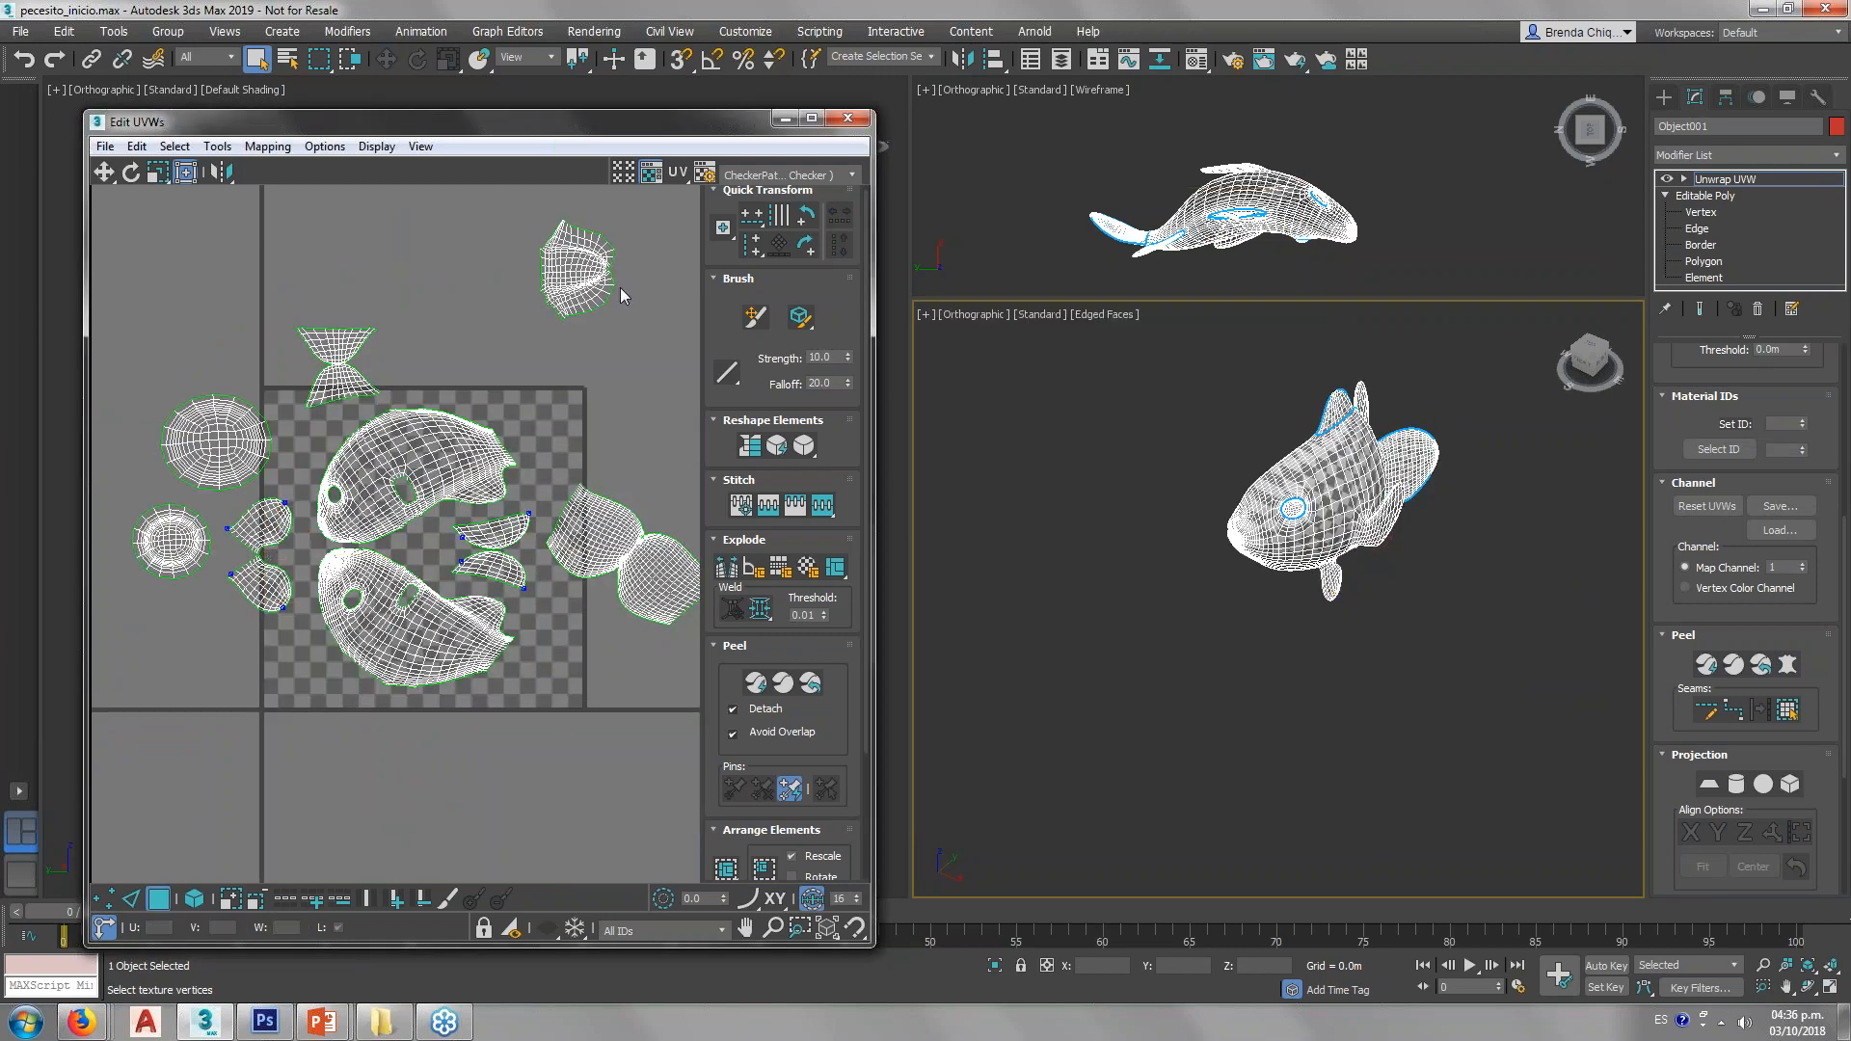
middle_click_drag(624, 293, 553, 404)
left_click(1386, 517)
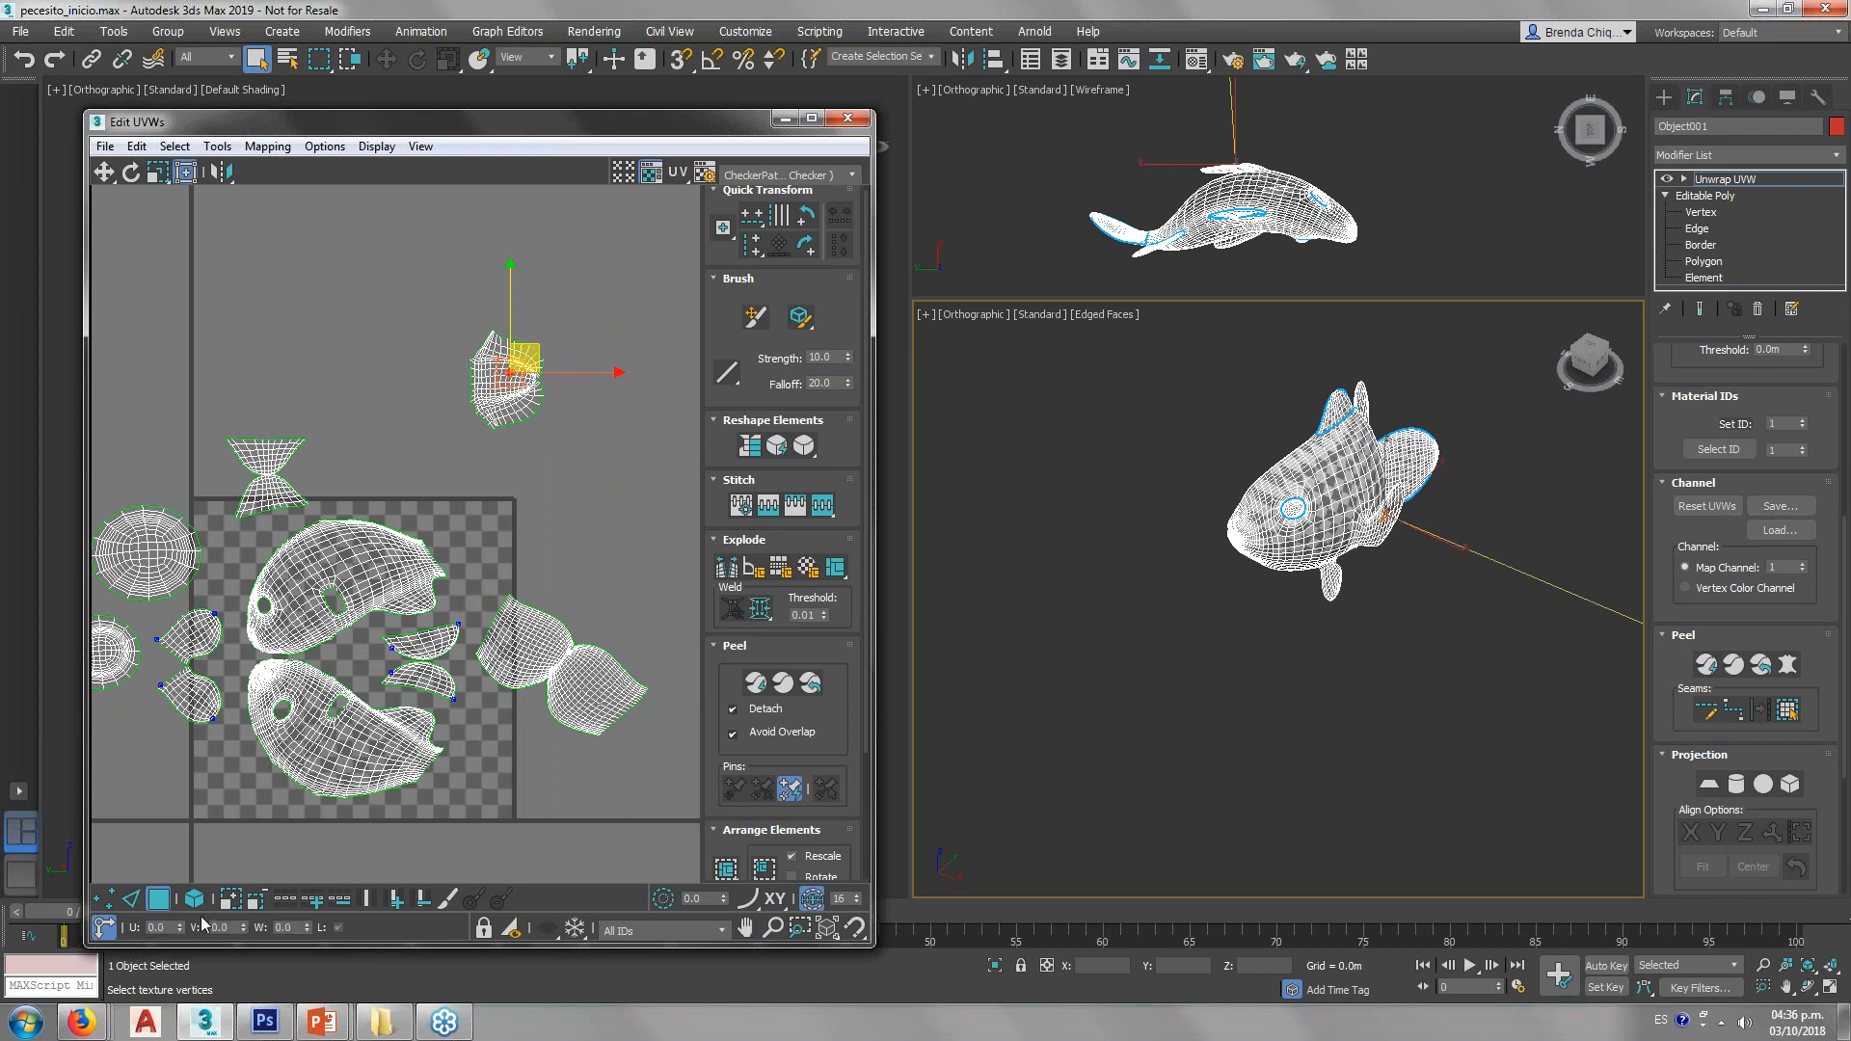
Step: Turn on element selection, select the side fin's whole UV piece above the tile, and move it off the overlapping piece
left_click(194, 898)
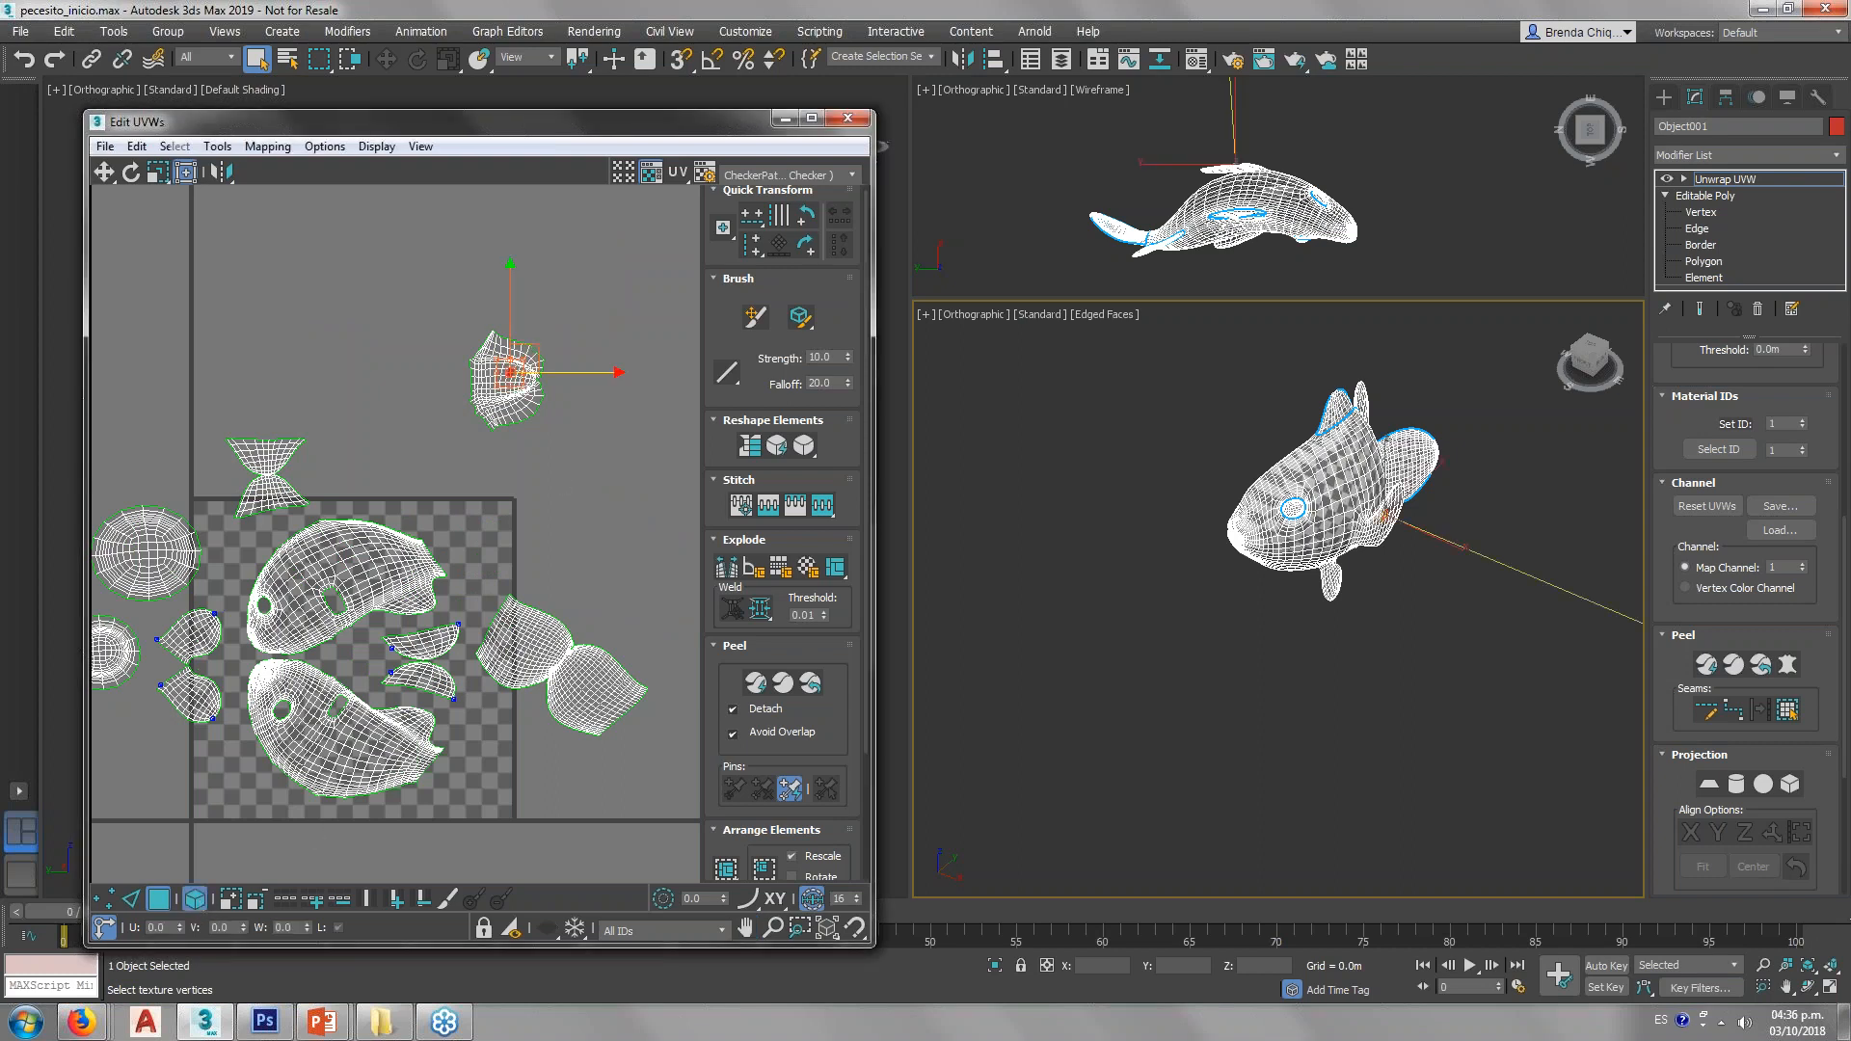
left_click(506, 376)
middle_click_drag(1346, 399, 1370, 559, "alt")
key("1")
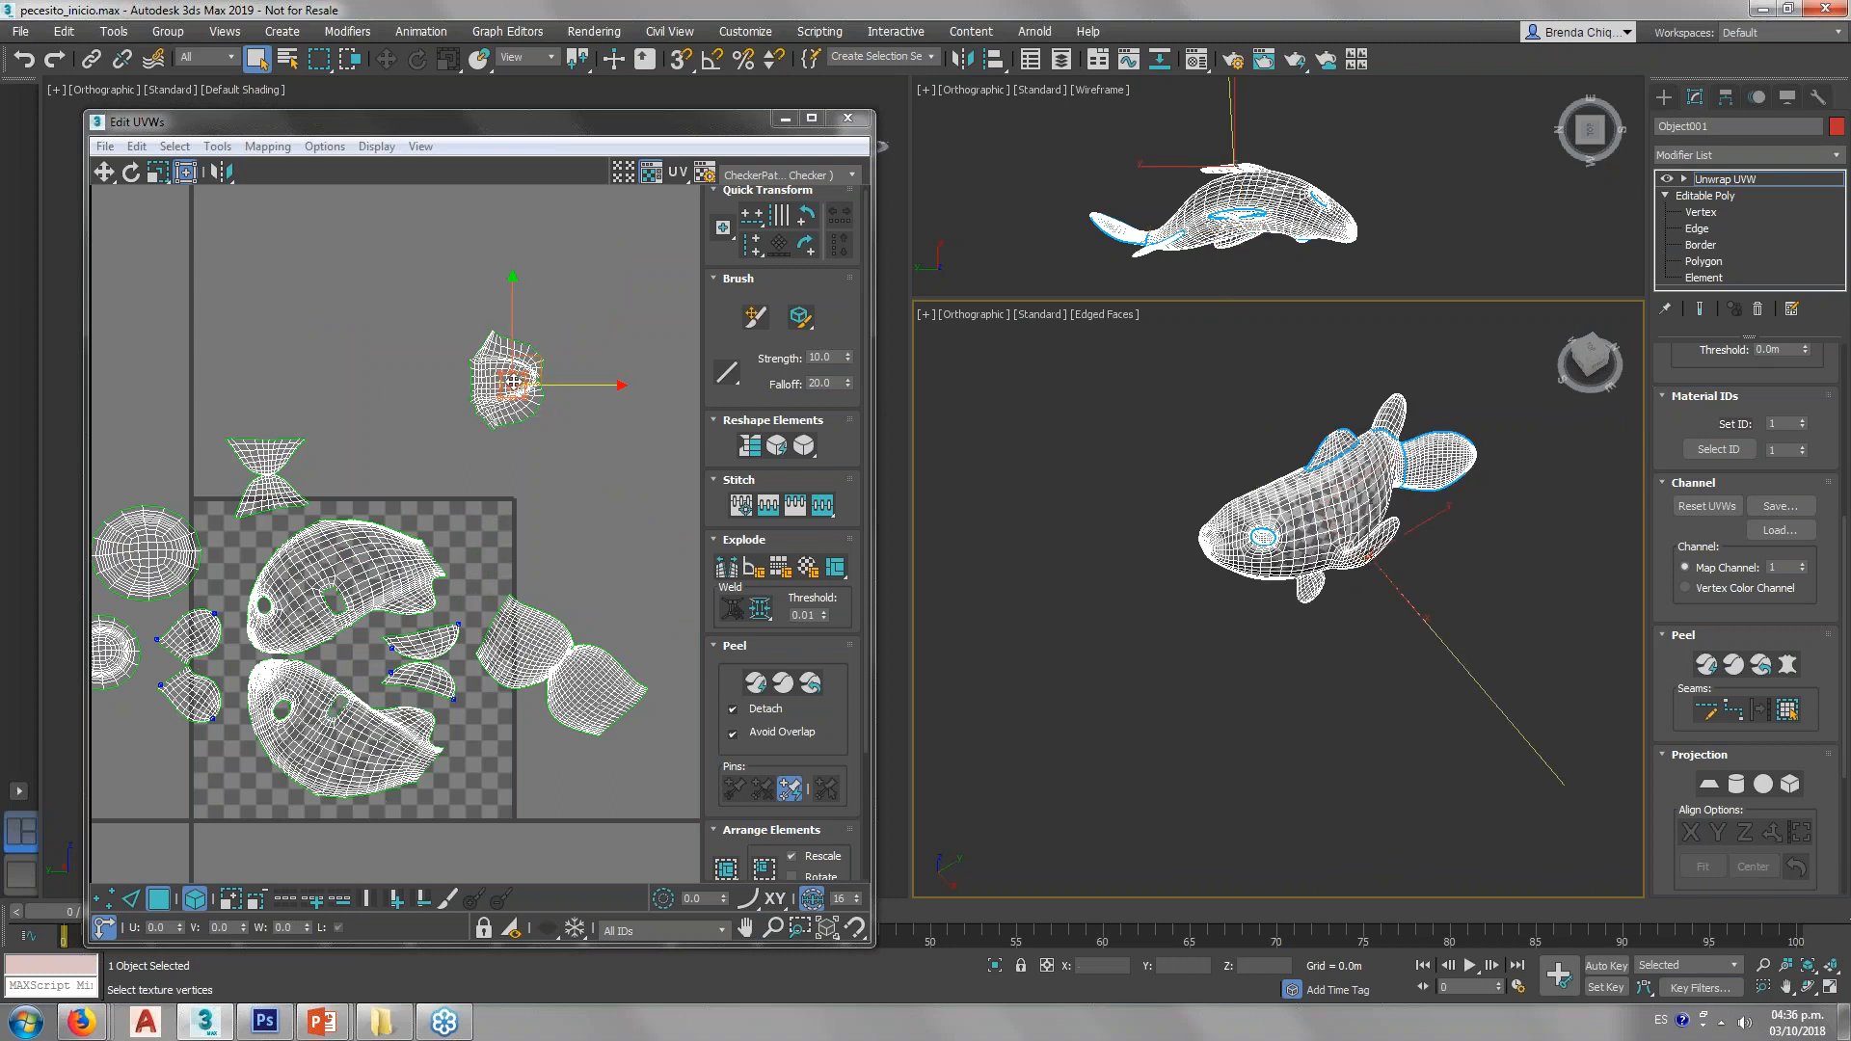
left_click(513, 382)
scroll(488, 347, "up", 2)
key("3")
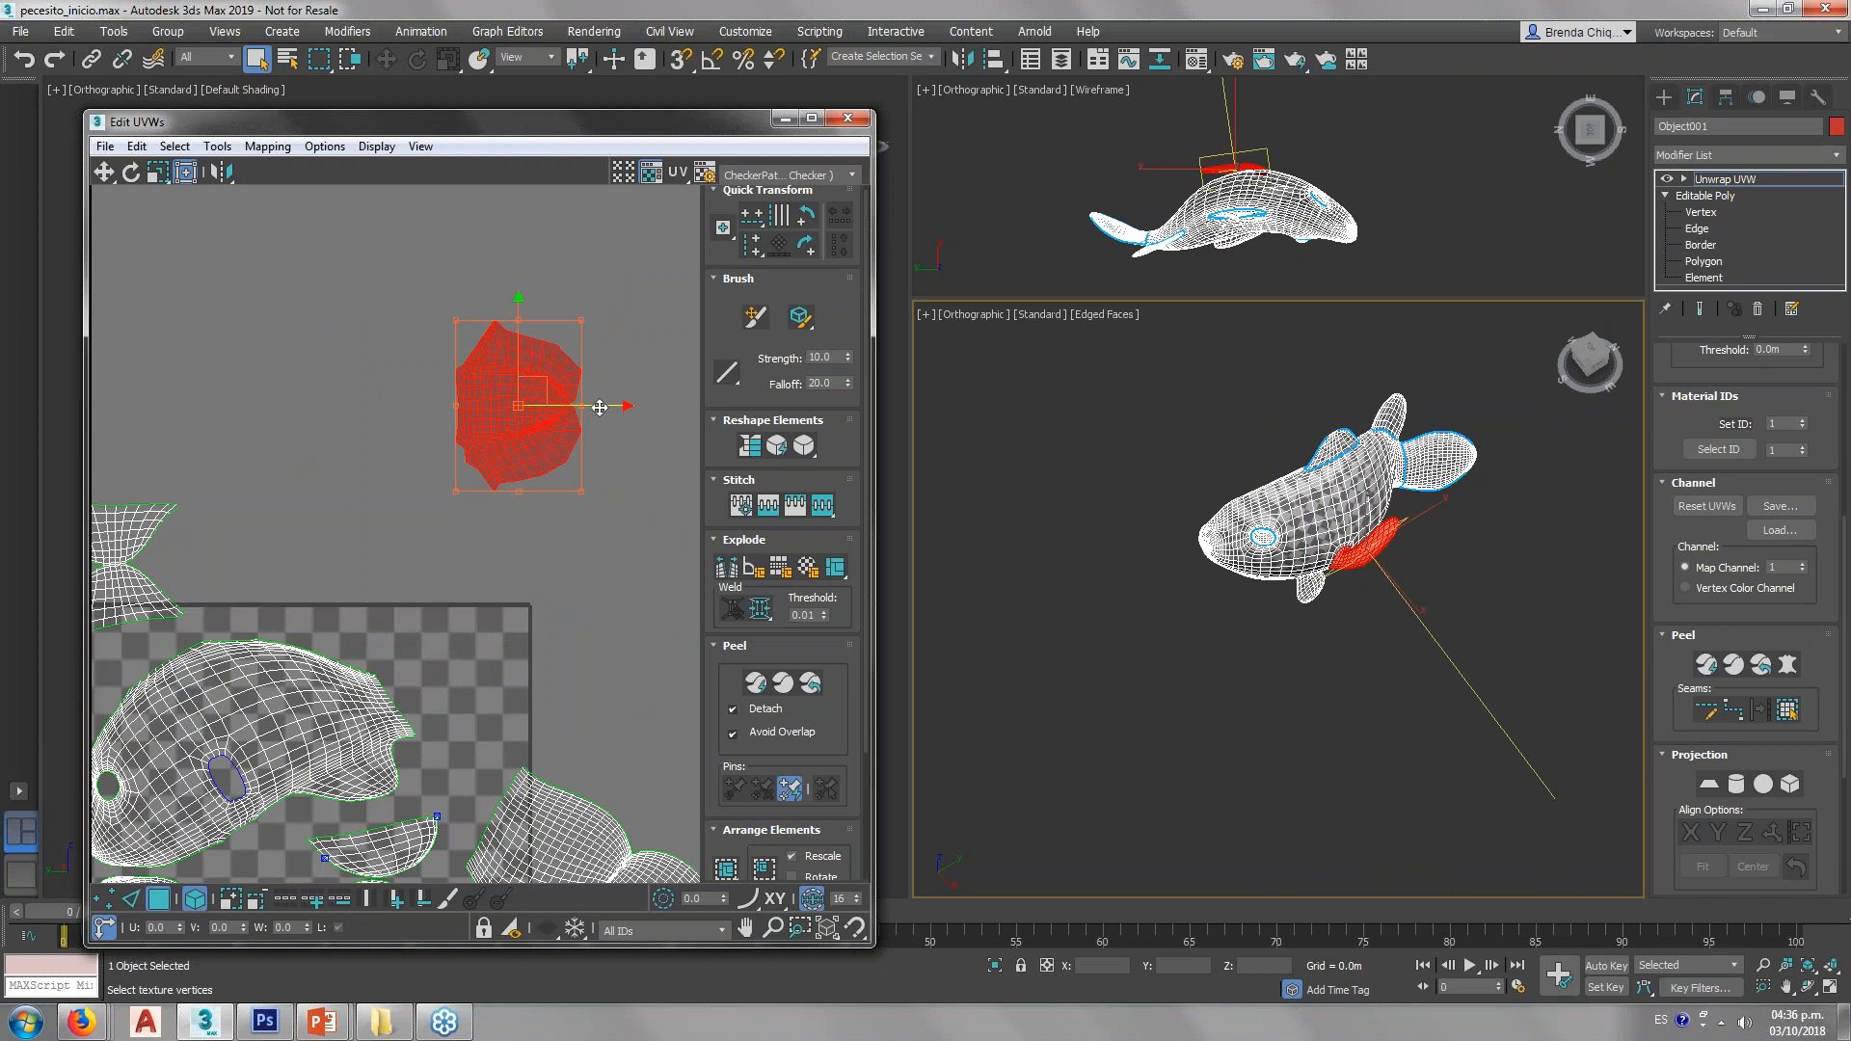
left_click_drag(600, 408, 423, 434)
middle_click_drag(423, 433, 565, 421)
scroll(519, 529, "down", 1)
Step: Reselect the separated side fin piece and unfold it with Quick Peel
left_click(519, 537)
left_click(493, 424)
scroll(494, 424, "up", 2)
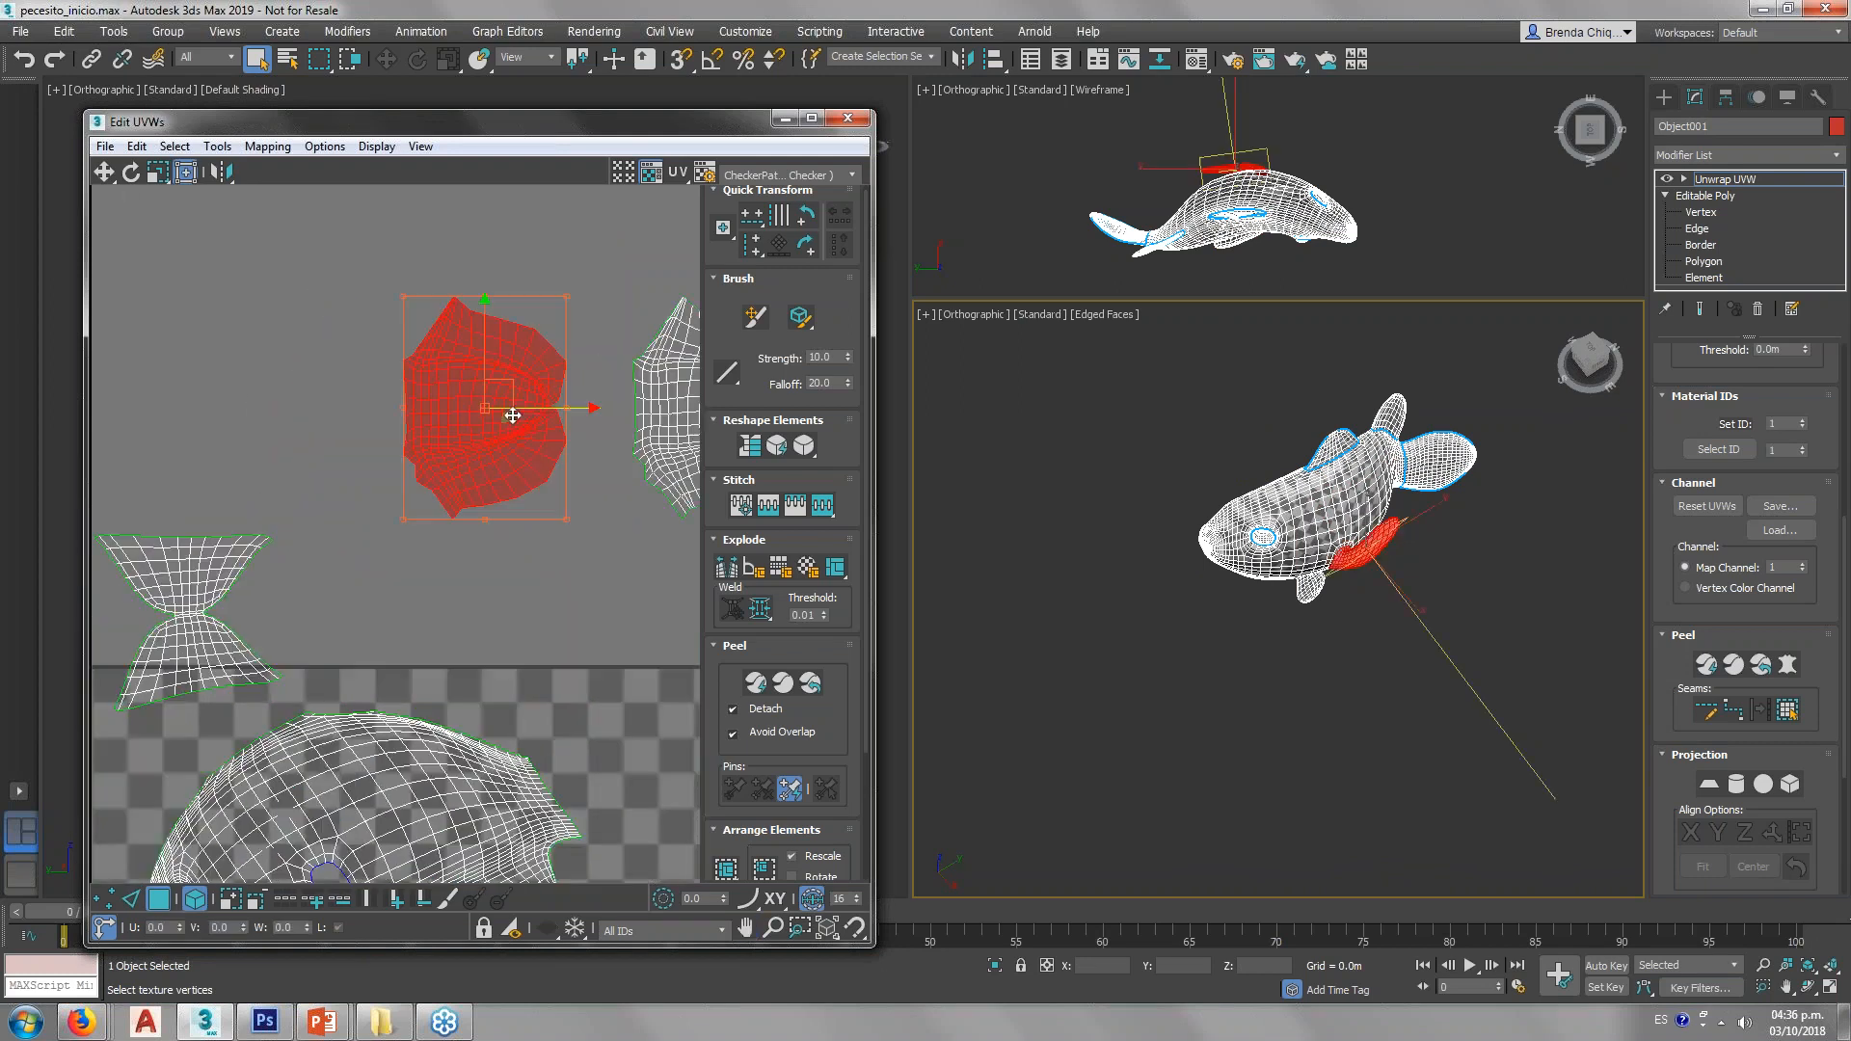
left_click(757, 685)
scroll(516, 483, "down", 3)
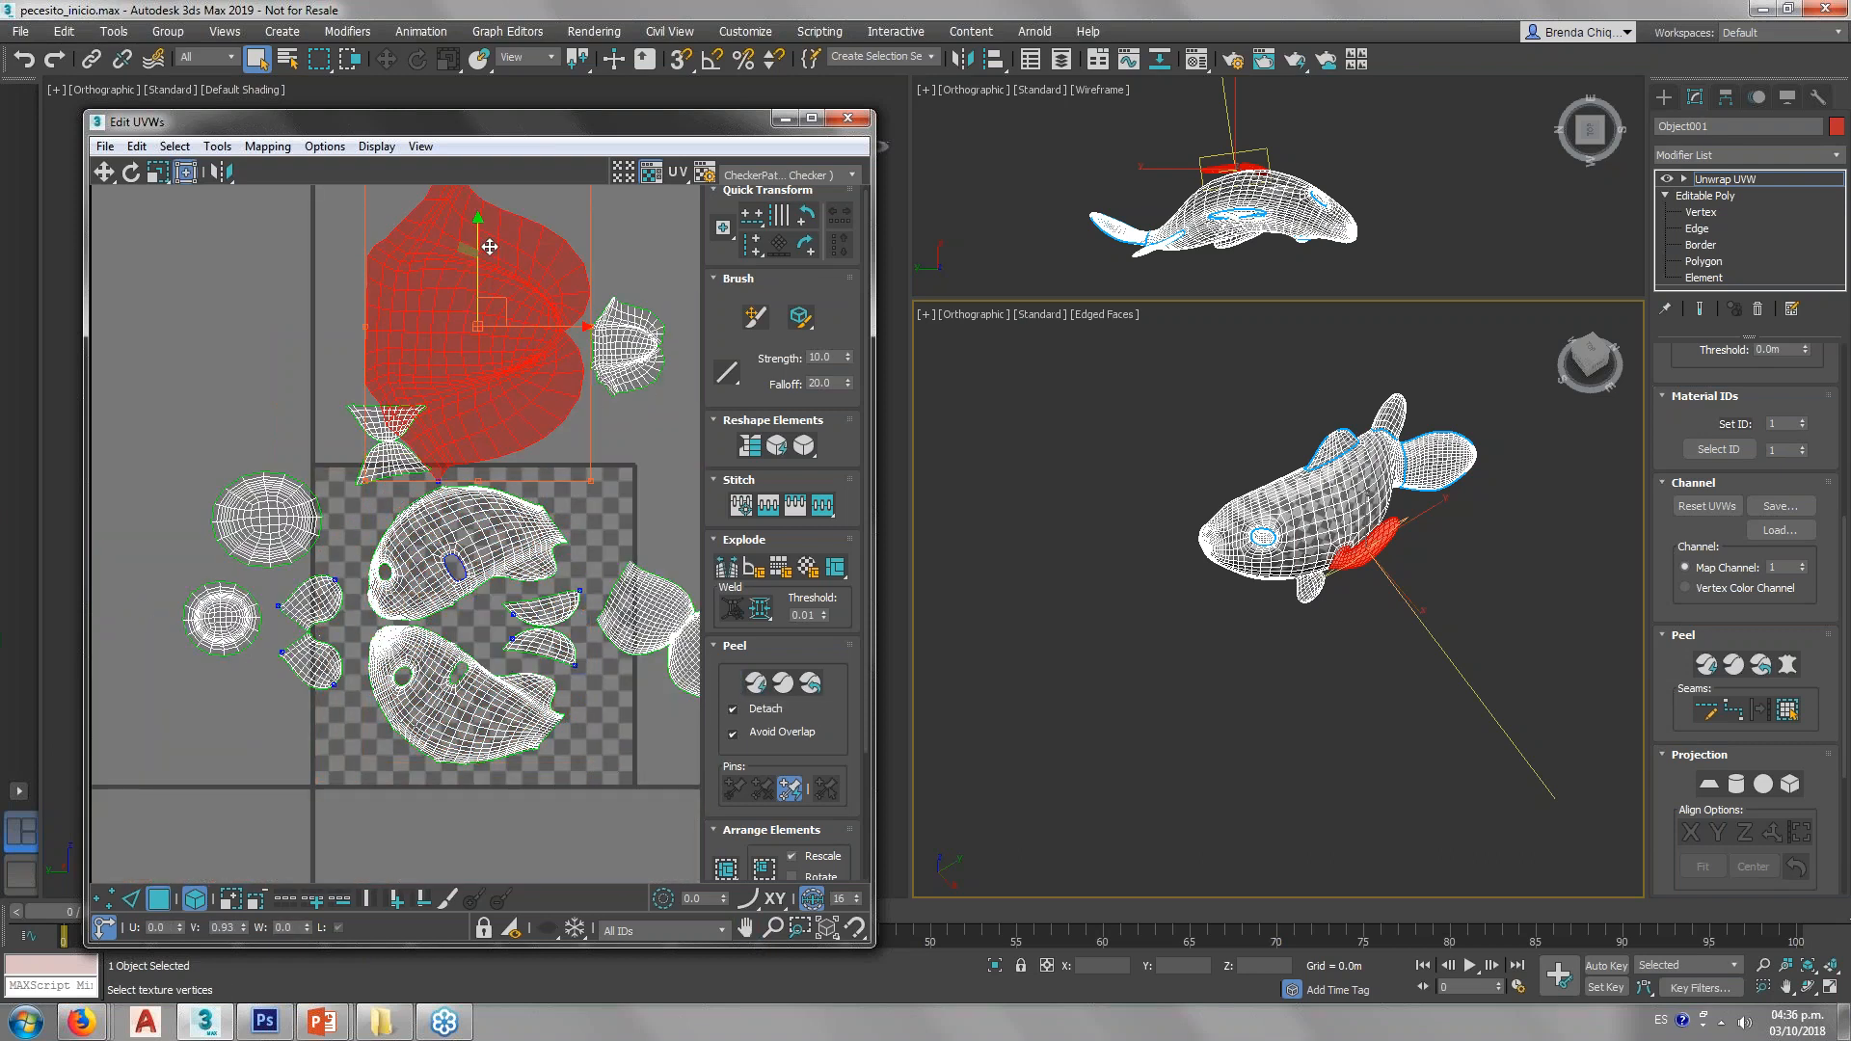
Step: Move the unfolded side fin piece further up above the tile and scale it down
left_click_drag(489, 247, 490, 204)
middle_click_drag(576, 321, 591, 569)
left_click_drag(604, 381, 550, 477)
middle_click_drag(610, 637, 460, 588)
Step: Unfold the opposite side fin's piece with Quick Peel and place it, scaled down, beside the first side fin above the tile
left_click(492, 549)
left_click(756, 683)
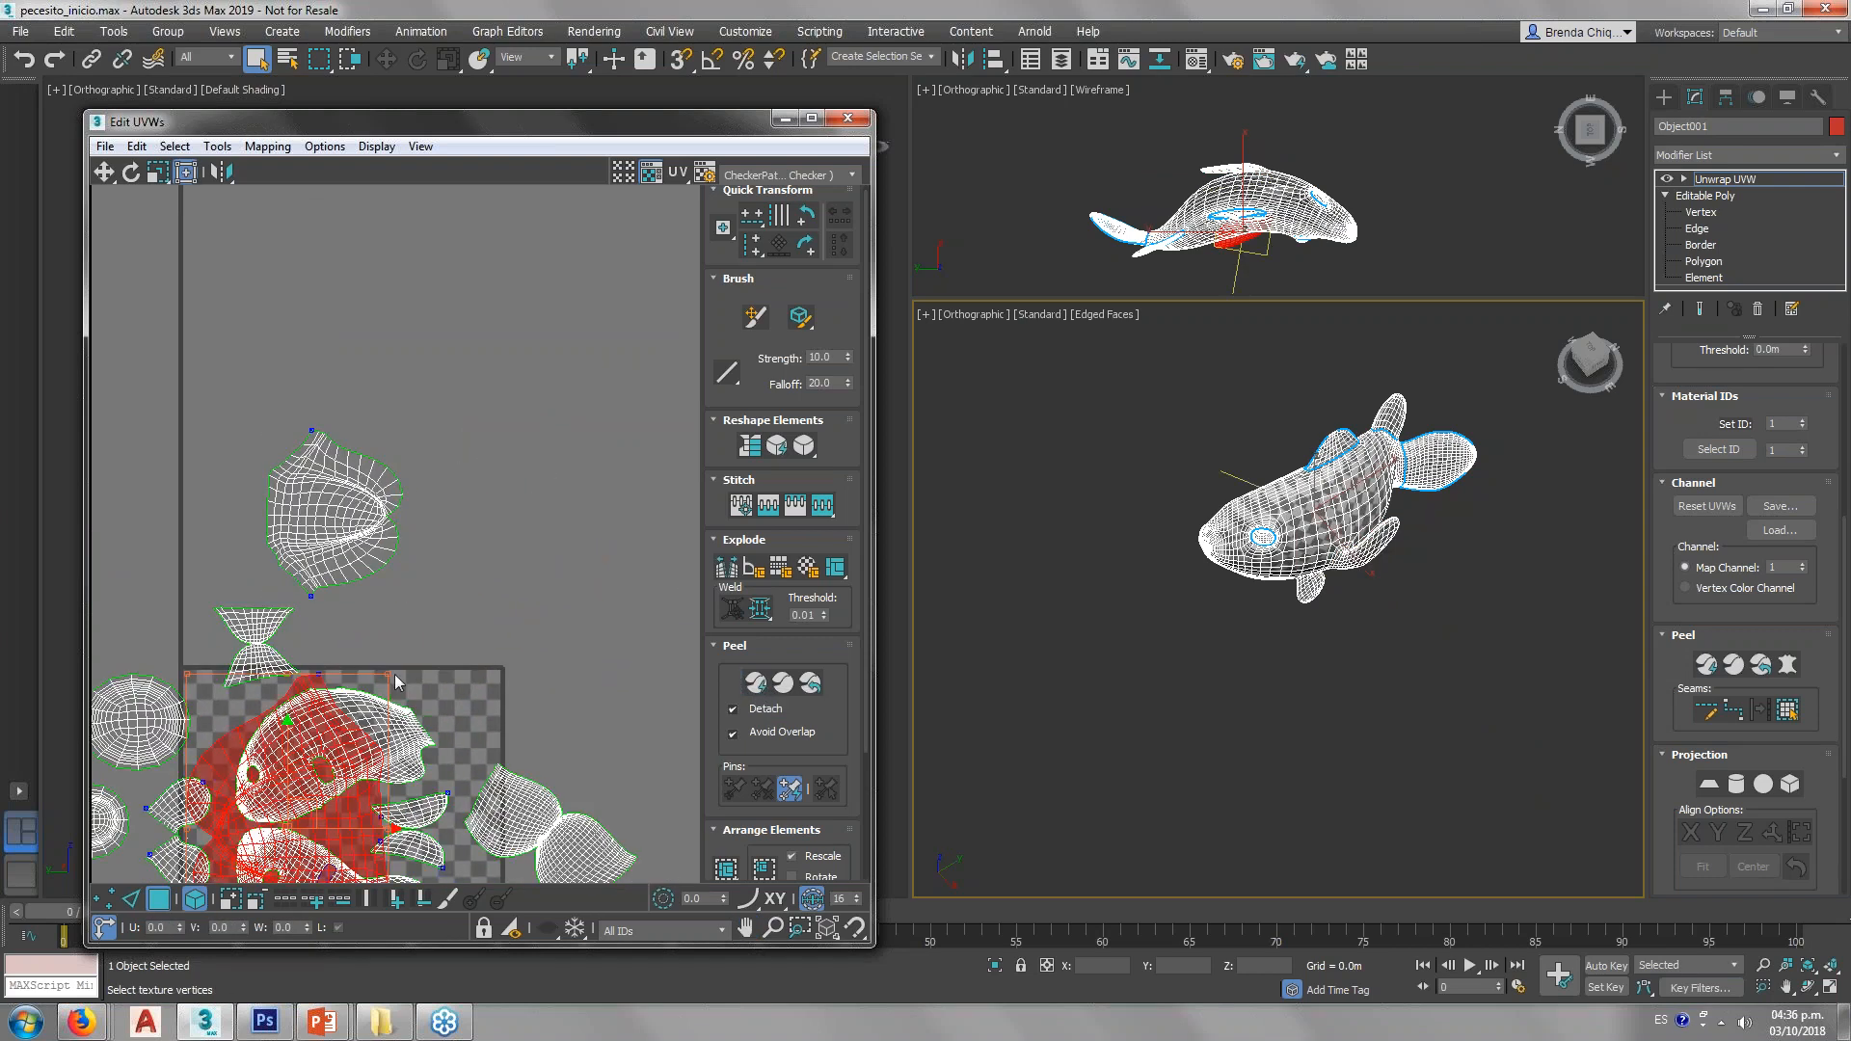
left_click_drag(299, 742, 554, 395)
left_click_drag(643, 328, 571, 505)
middle_click_drag(443, 551, 596, 283)
scroll(590, 314, "down", 1)
scroll(584, 332, "up", 1)
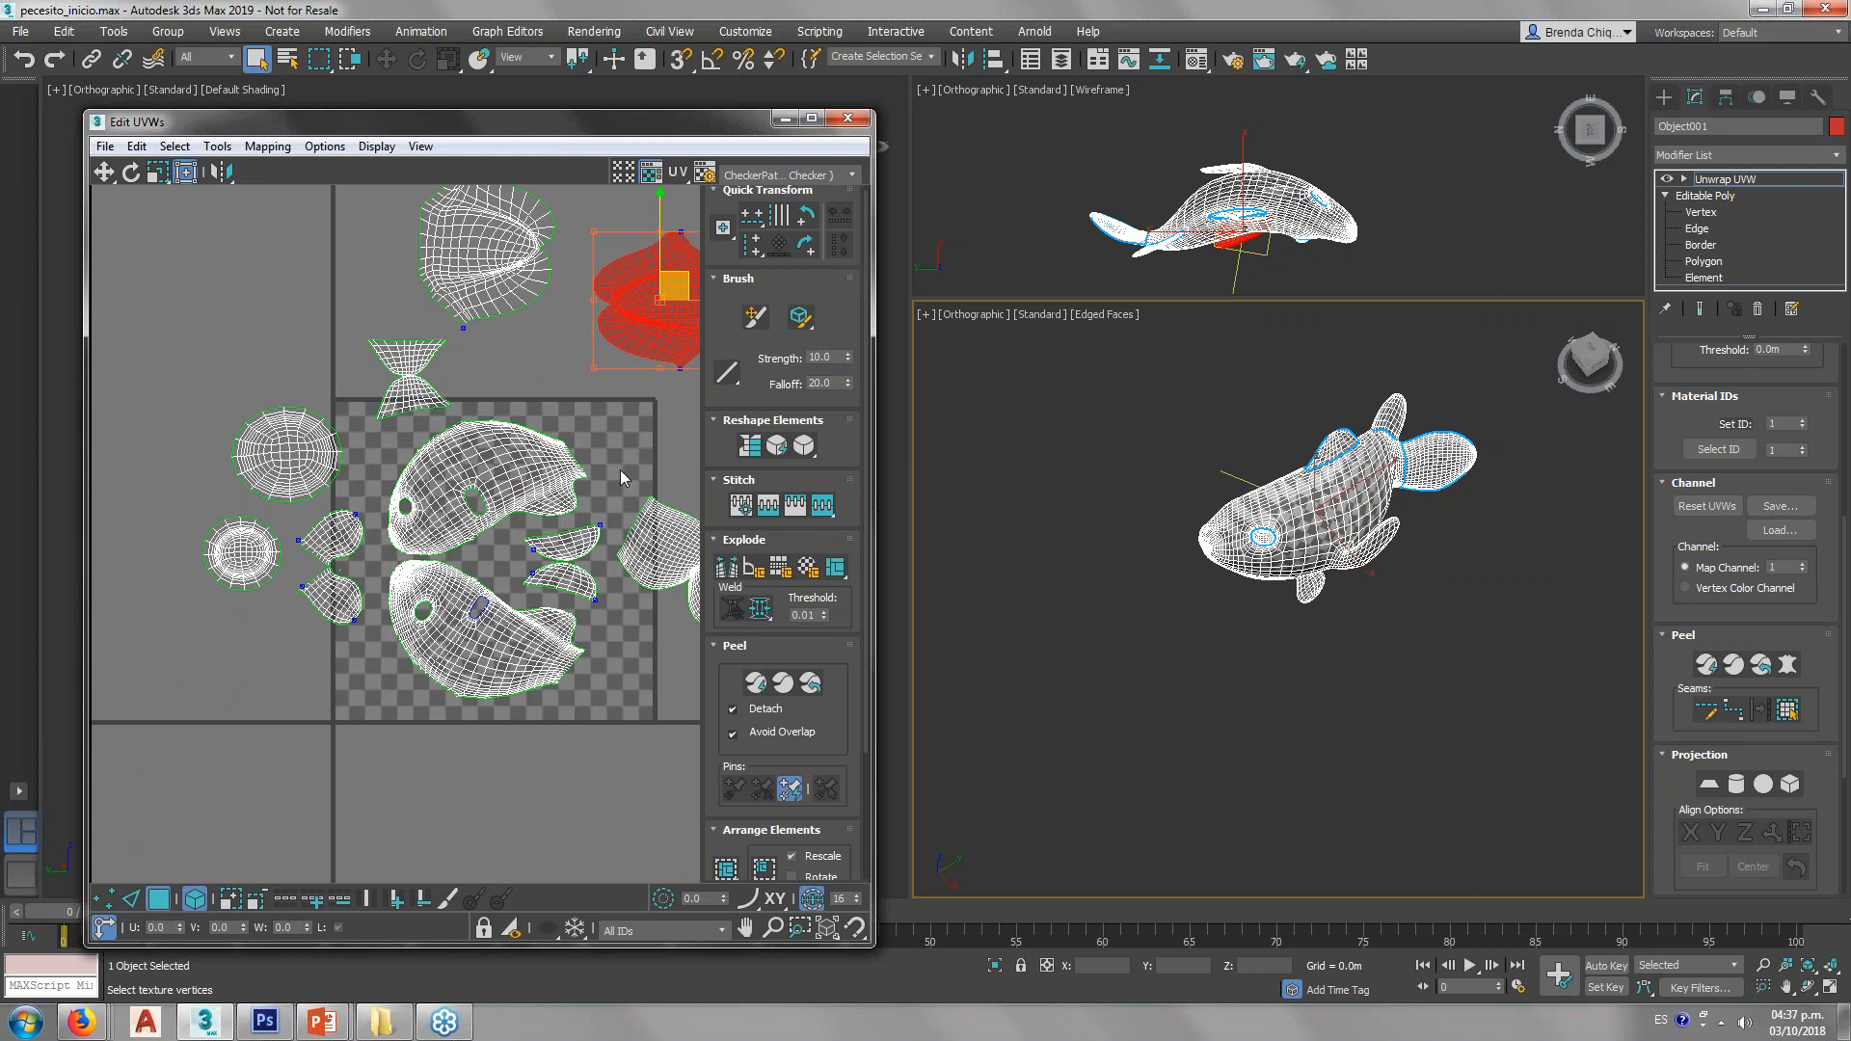
middle_click_drag(547, 353, 496, 455)
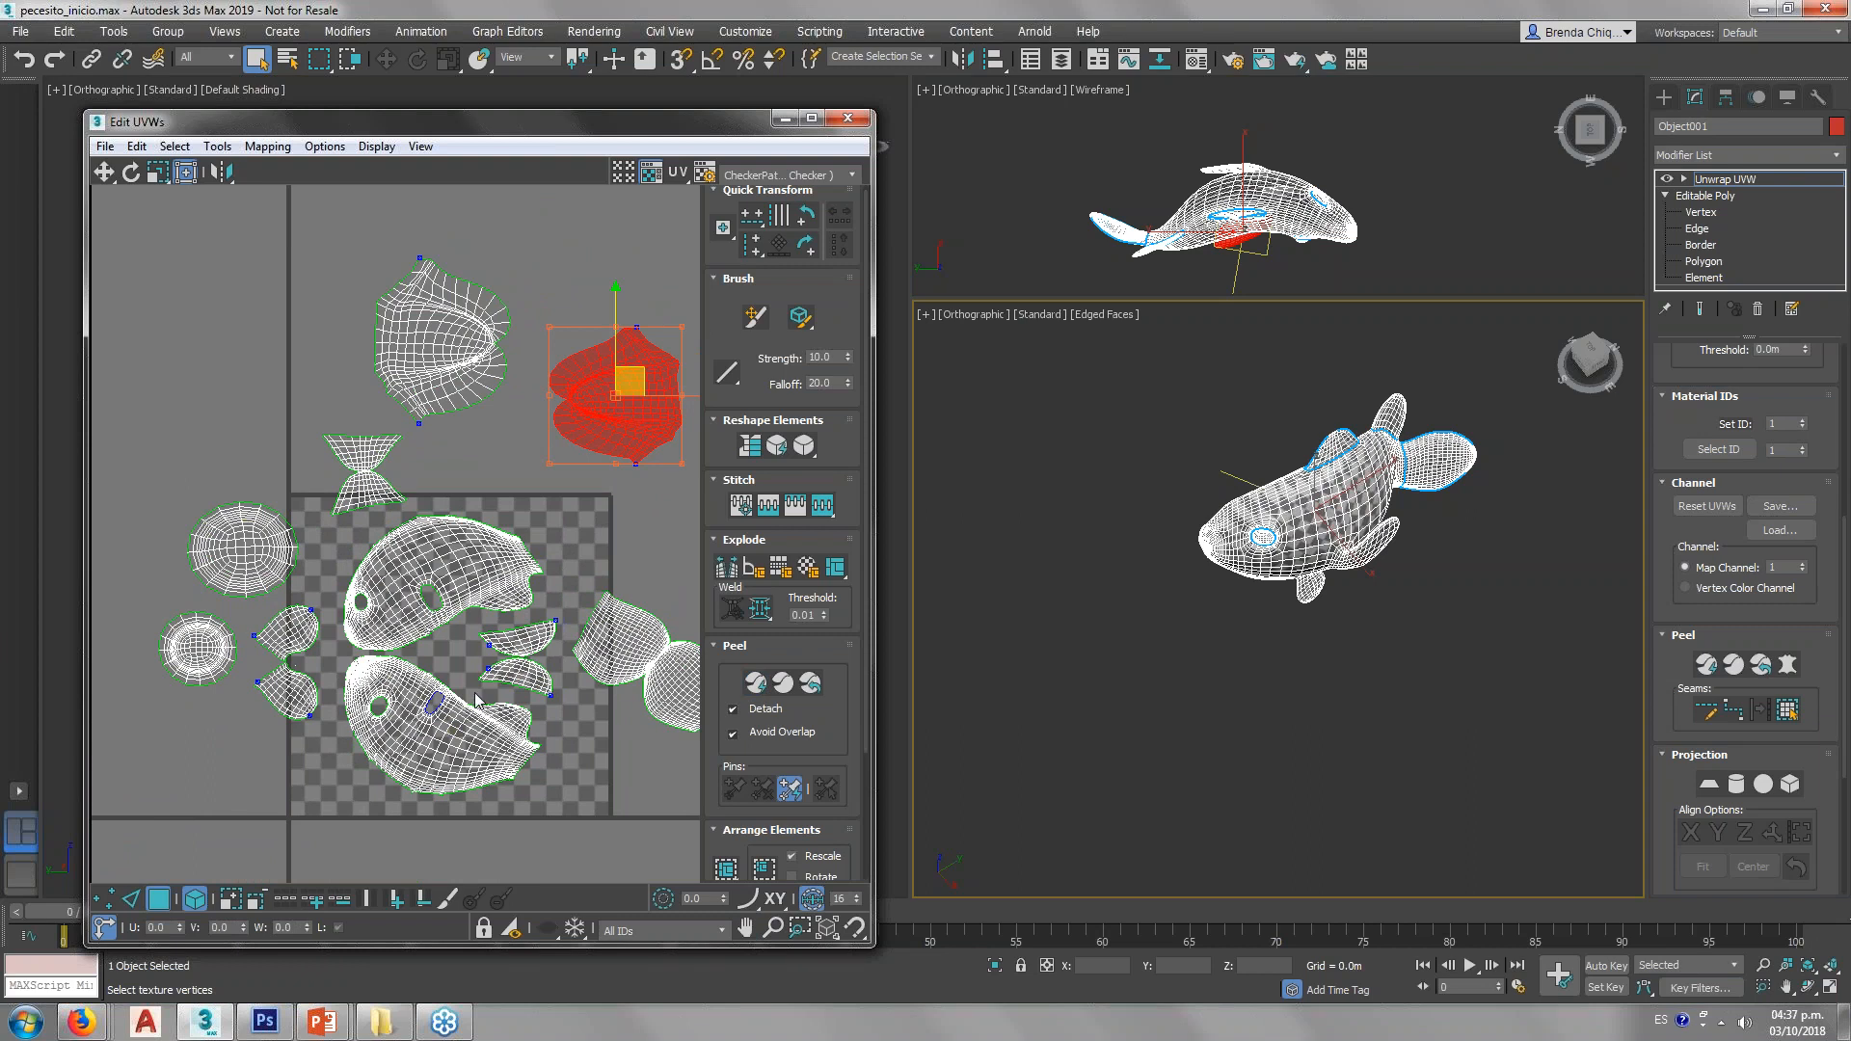
Step: Turn off the edged faces display and examine the checker pattern on the fish's head from both sides
middle_click_drag(414, 669, 436, 628)
scroll(437, 629, "up", 3)
middle_click_drag(1140, 600, 1247, 605, "alt")
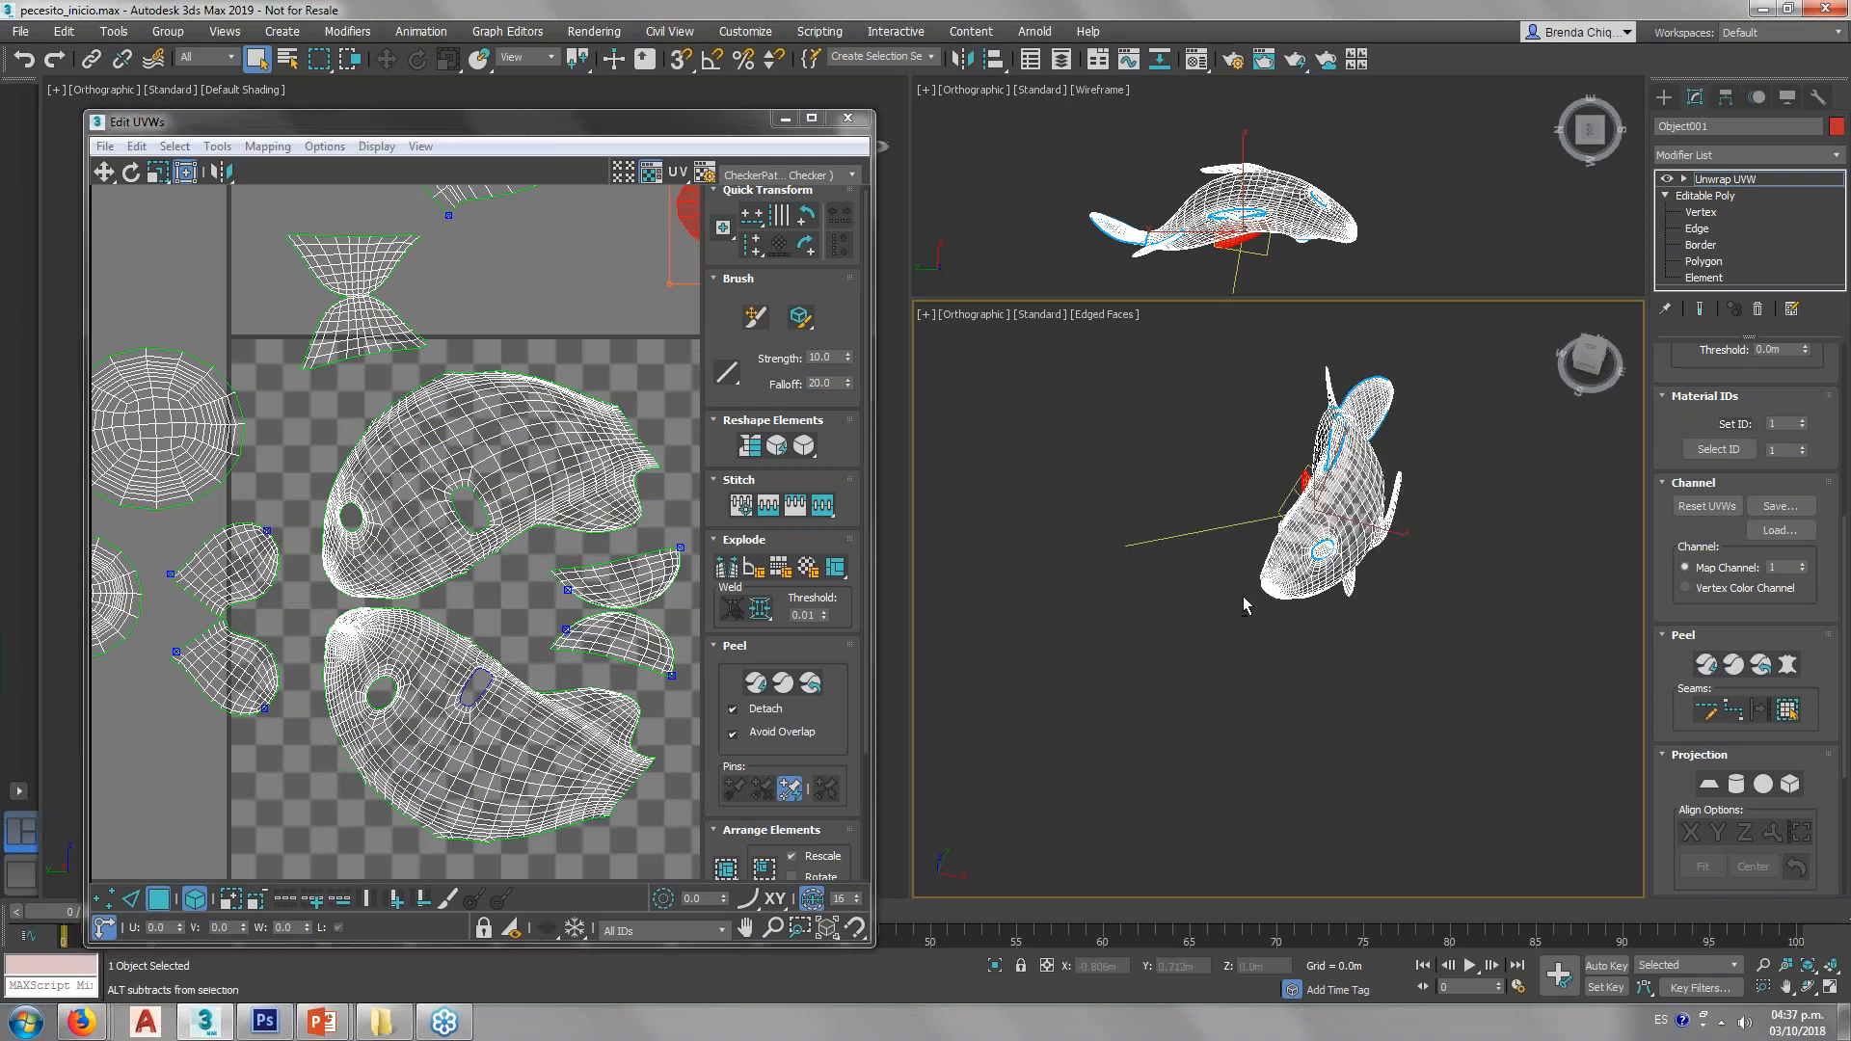
scroll(1332, 486, "up", 3)
key("F4")
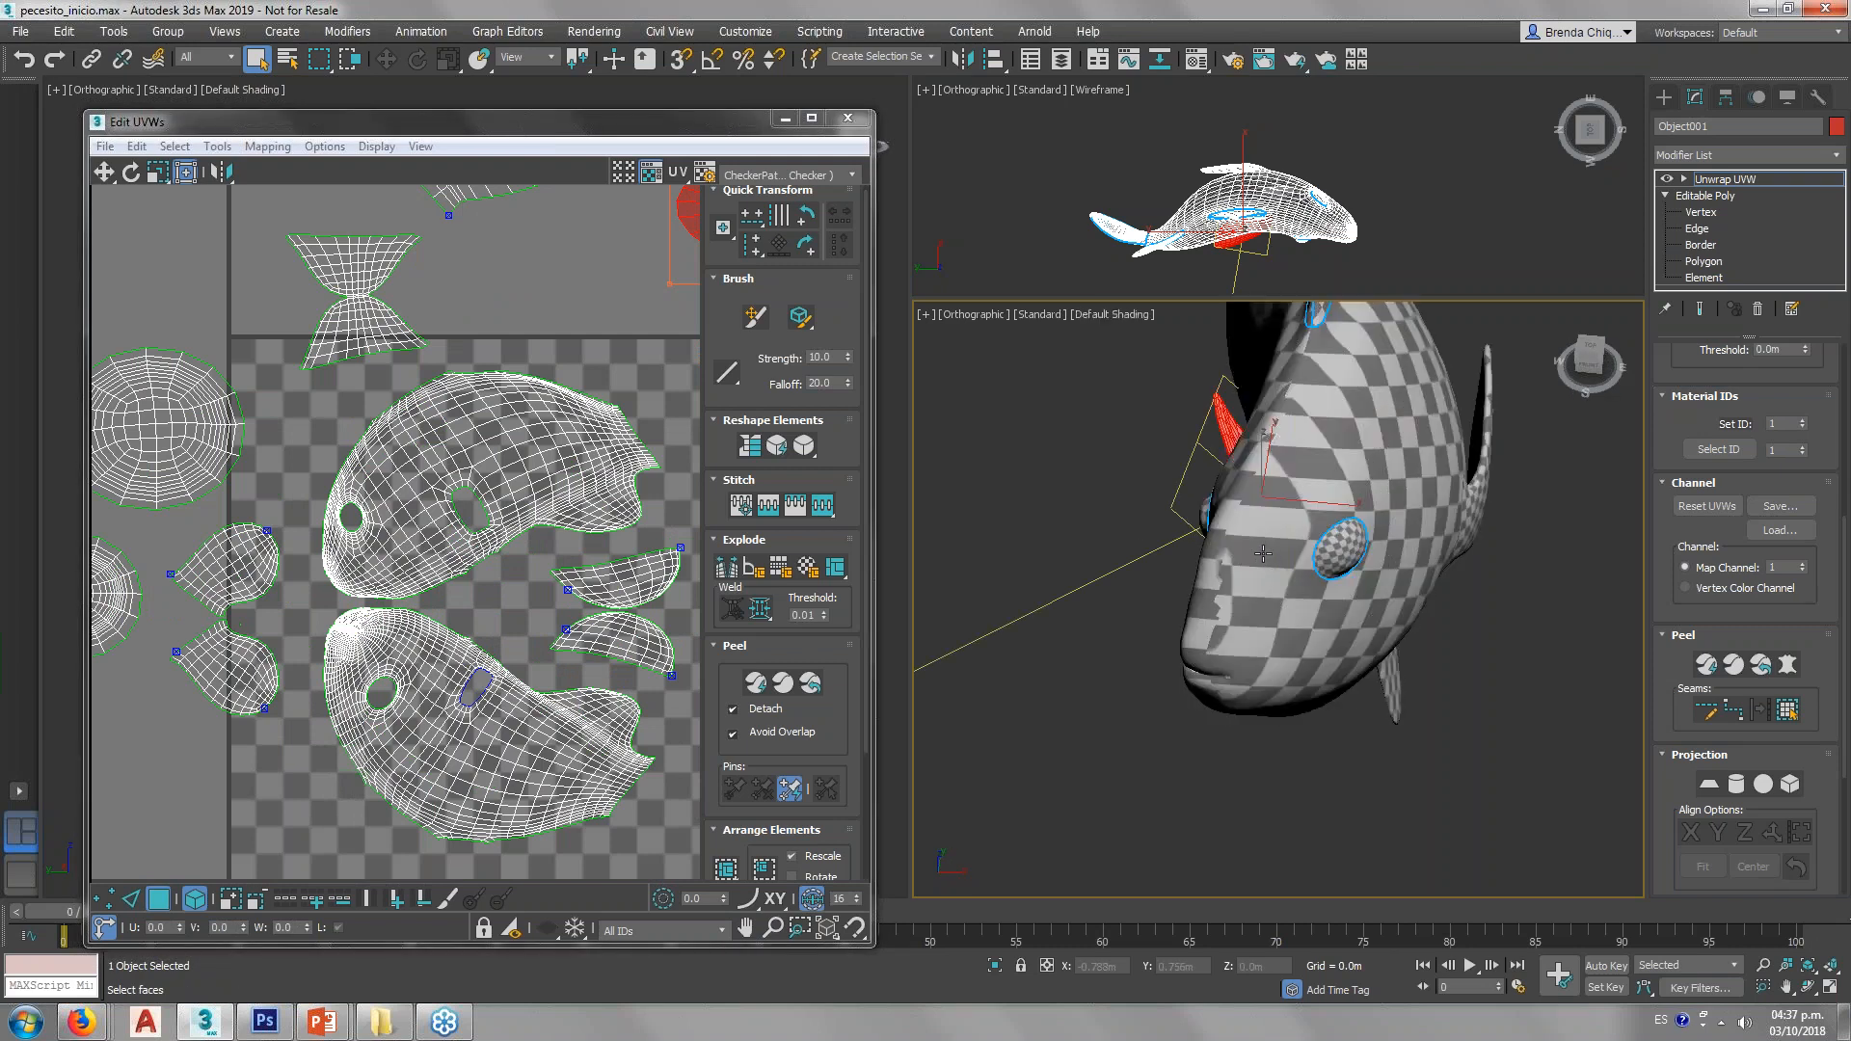
mouse_move(1263, 554)
middle_mouse_down("alt")
mouse_move(1230, 536)
mouse_move(1210, 550)
mouse_move(1311, 575)
mouse_move(1301, 758)
middle_mouse_up("alt")
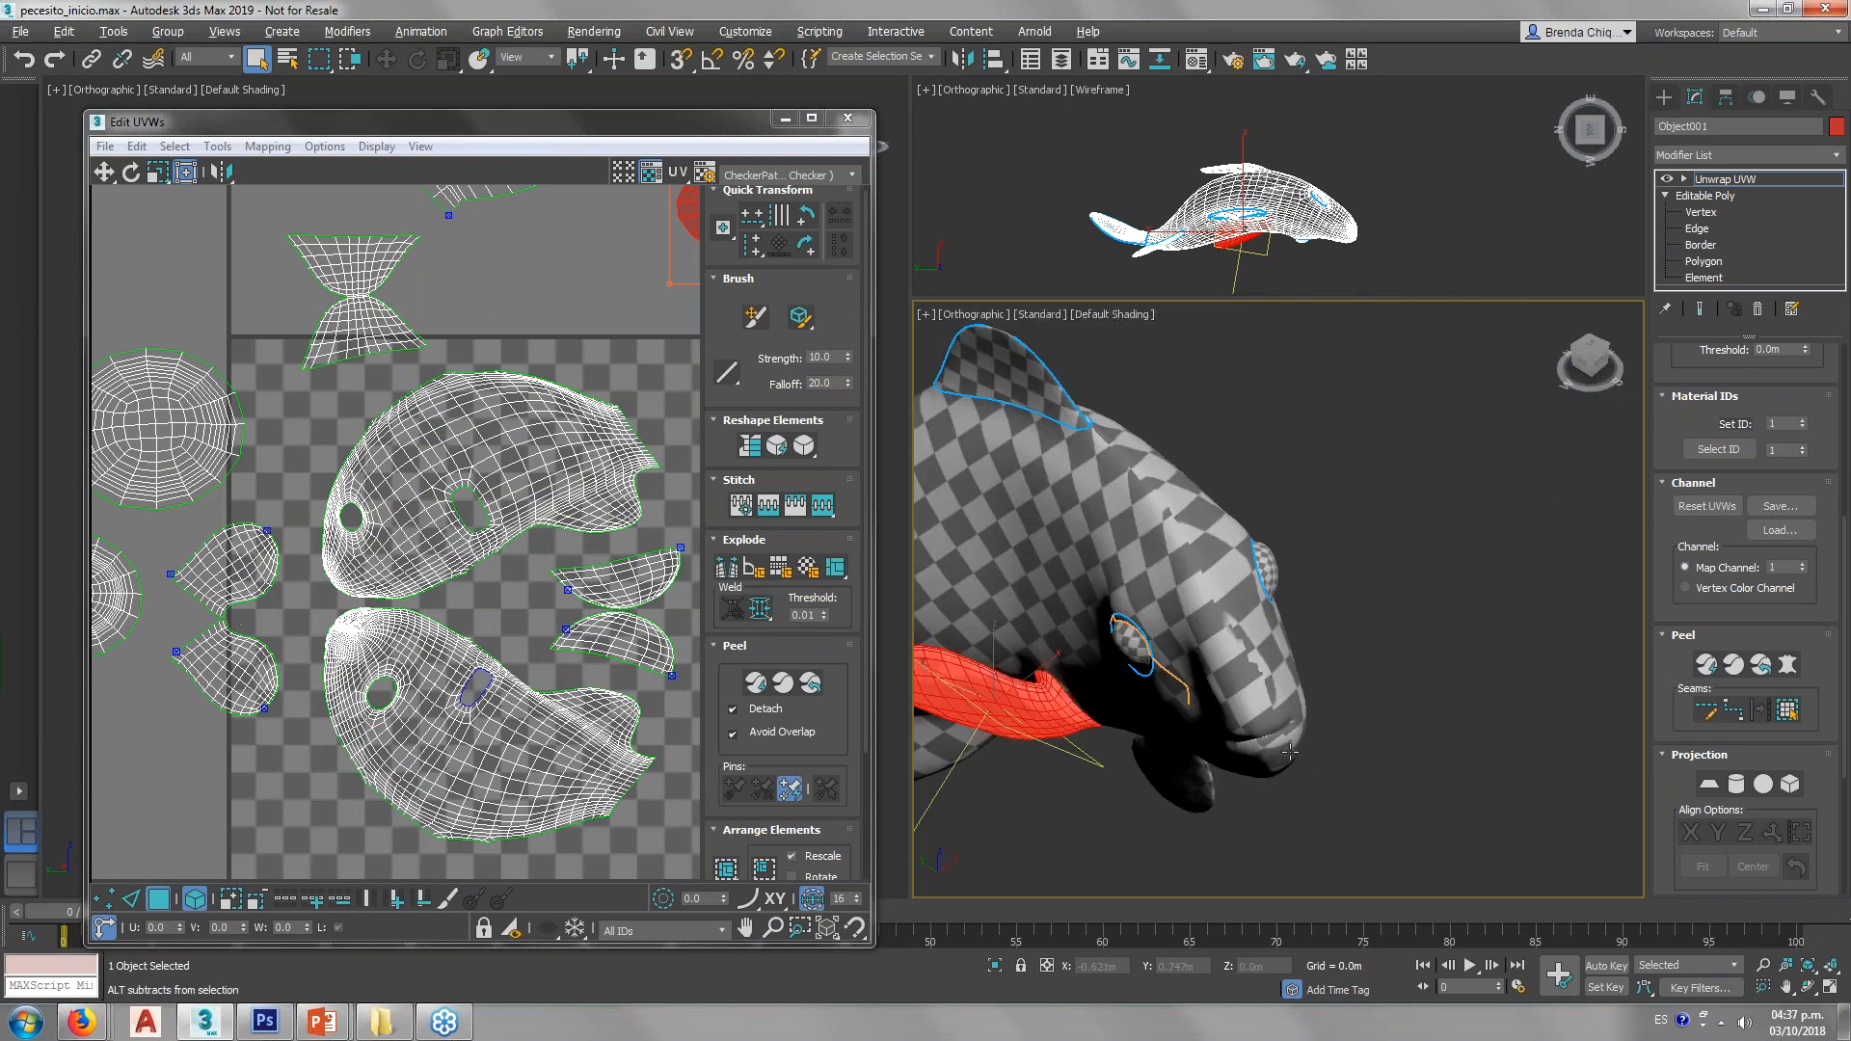
middle_click_drag(1288, 751, 1147, 744, "alt")
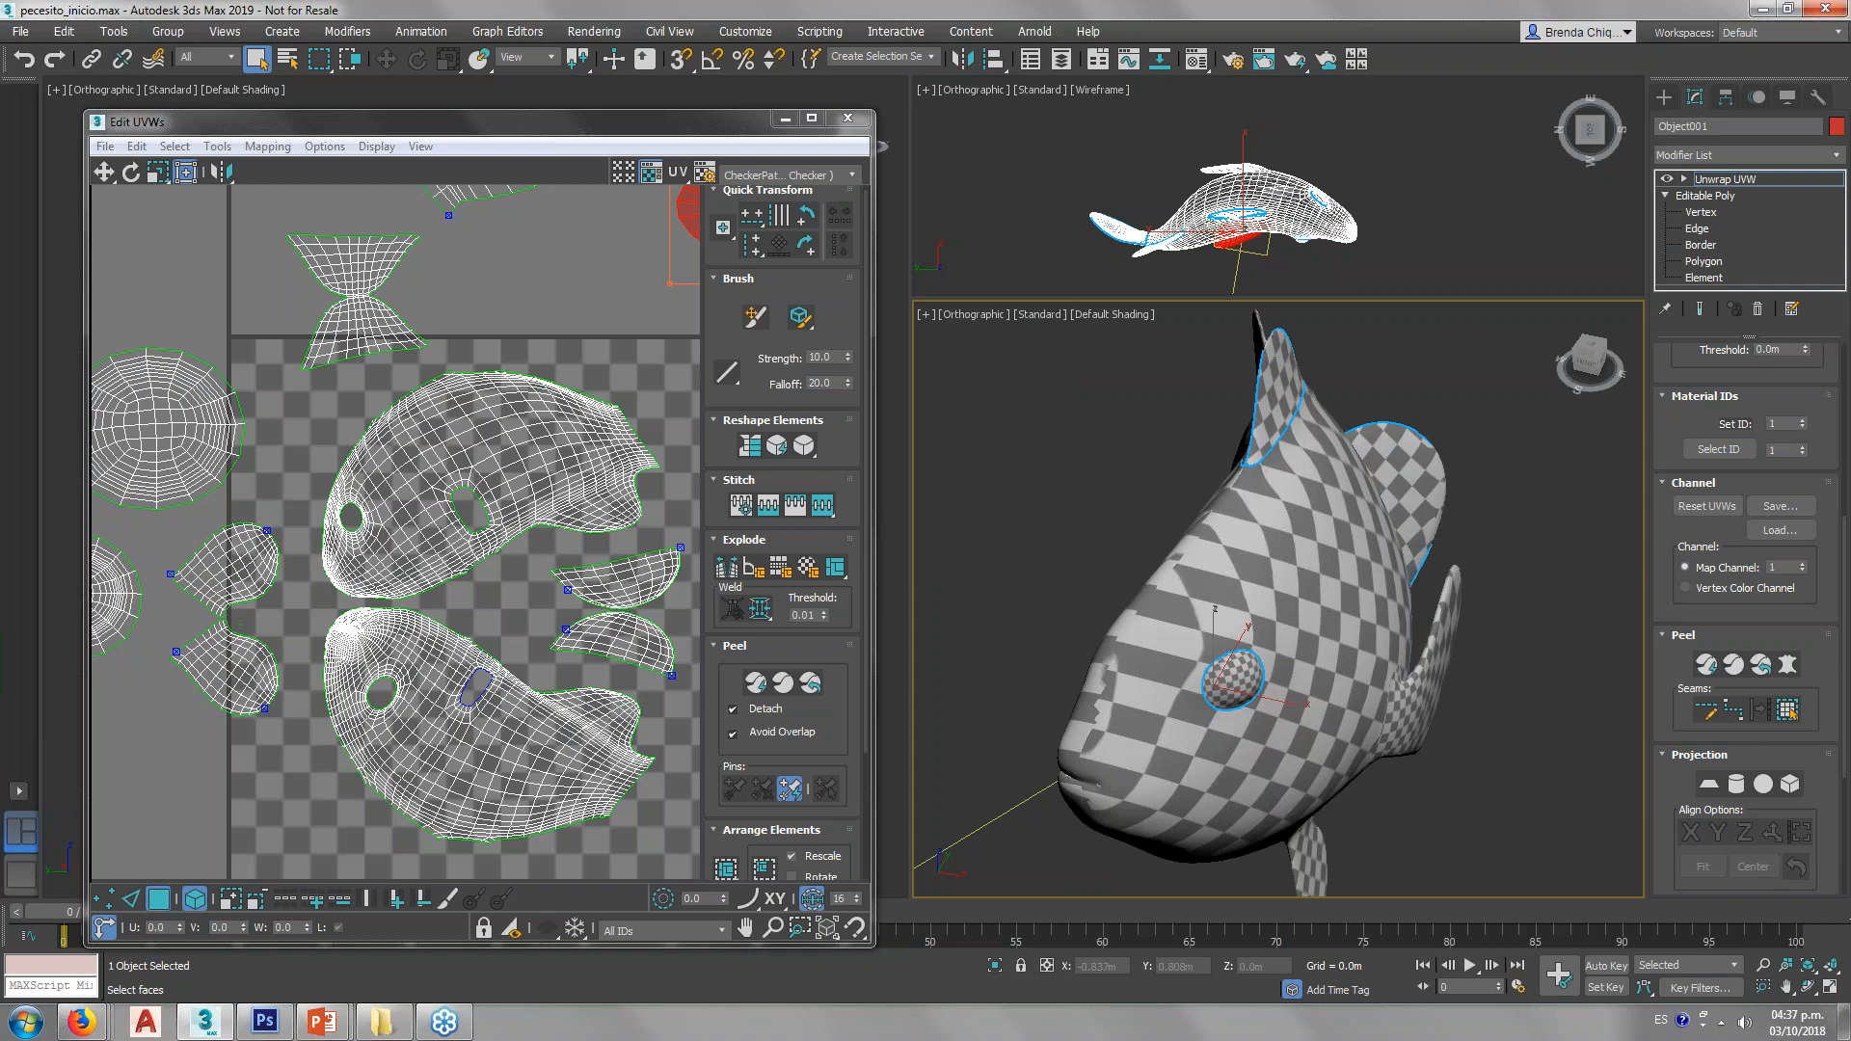
middle_click_drag(538, 738, 540, 685)
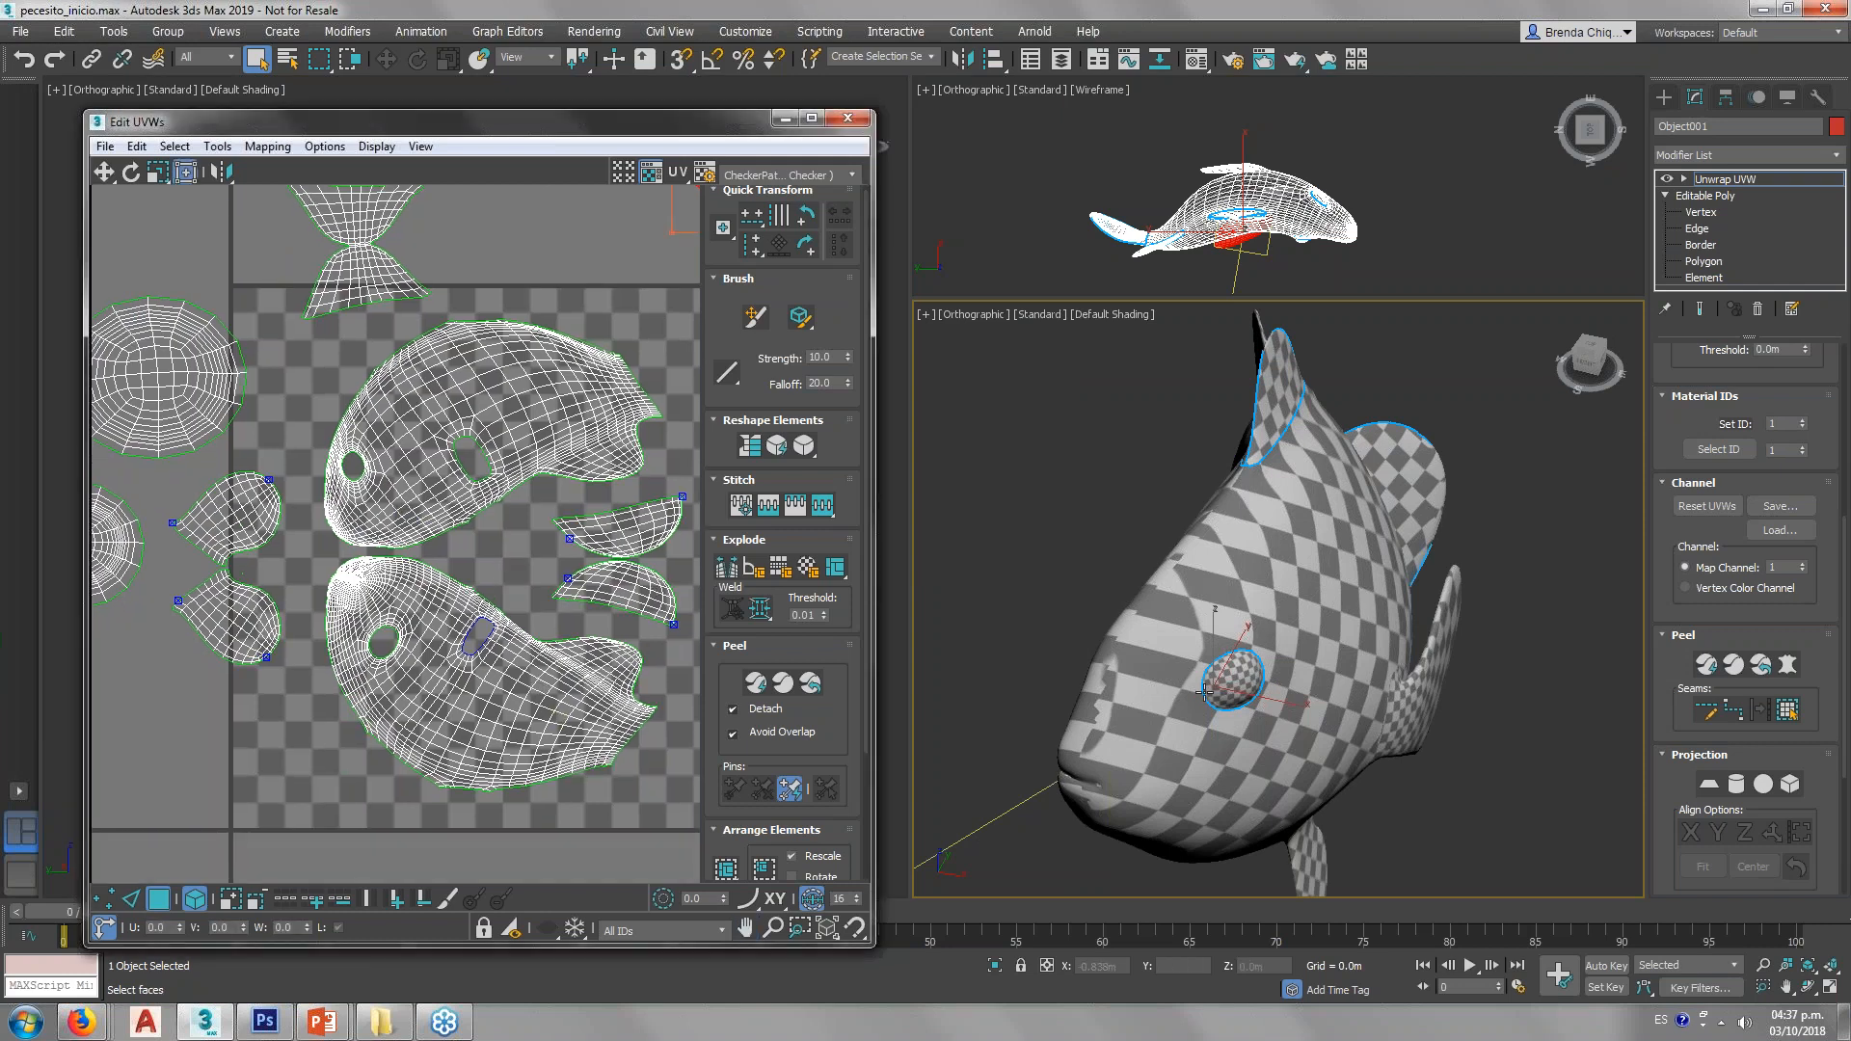
middle_click_drag(1210, 638, 1198, 594)
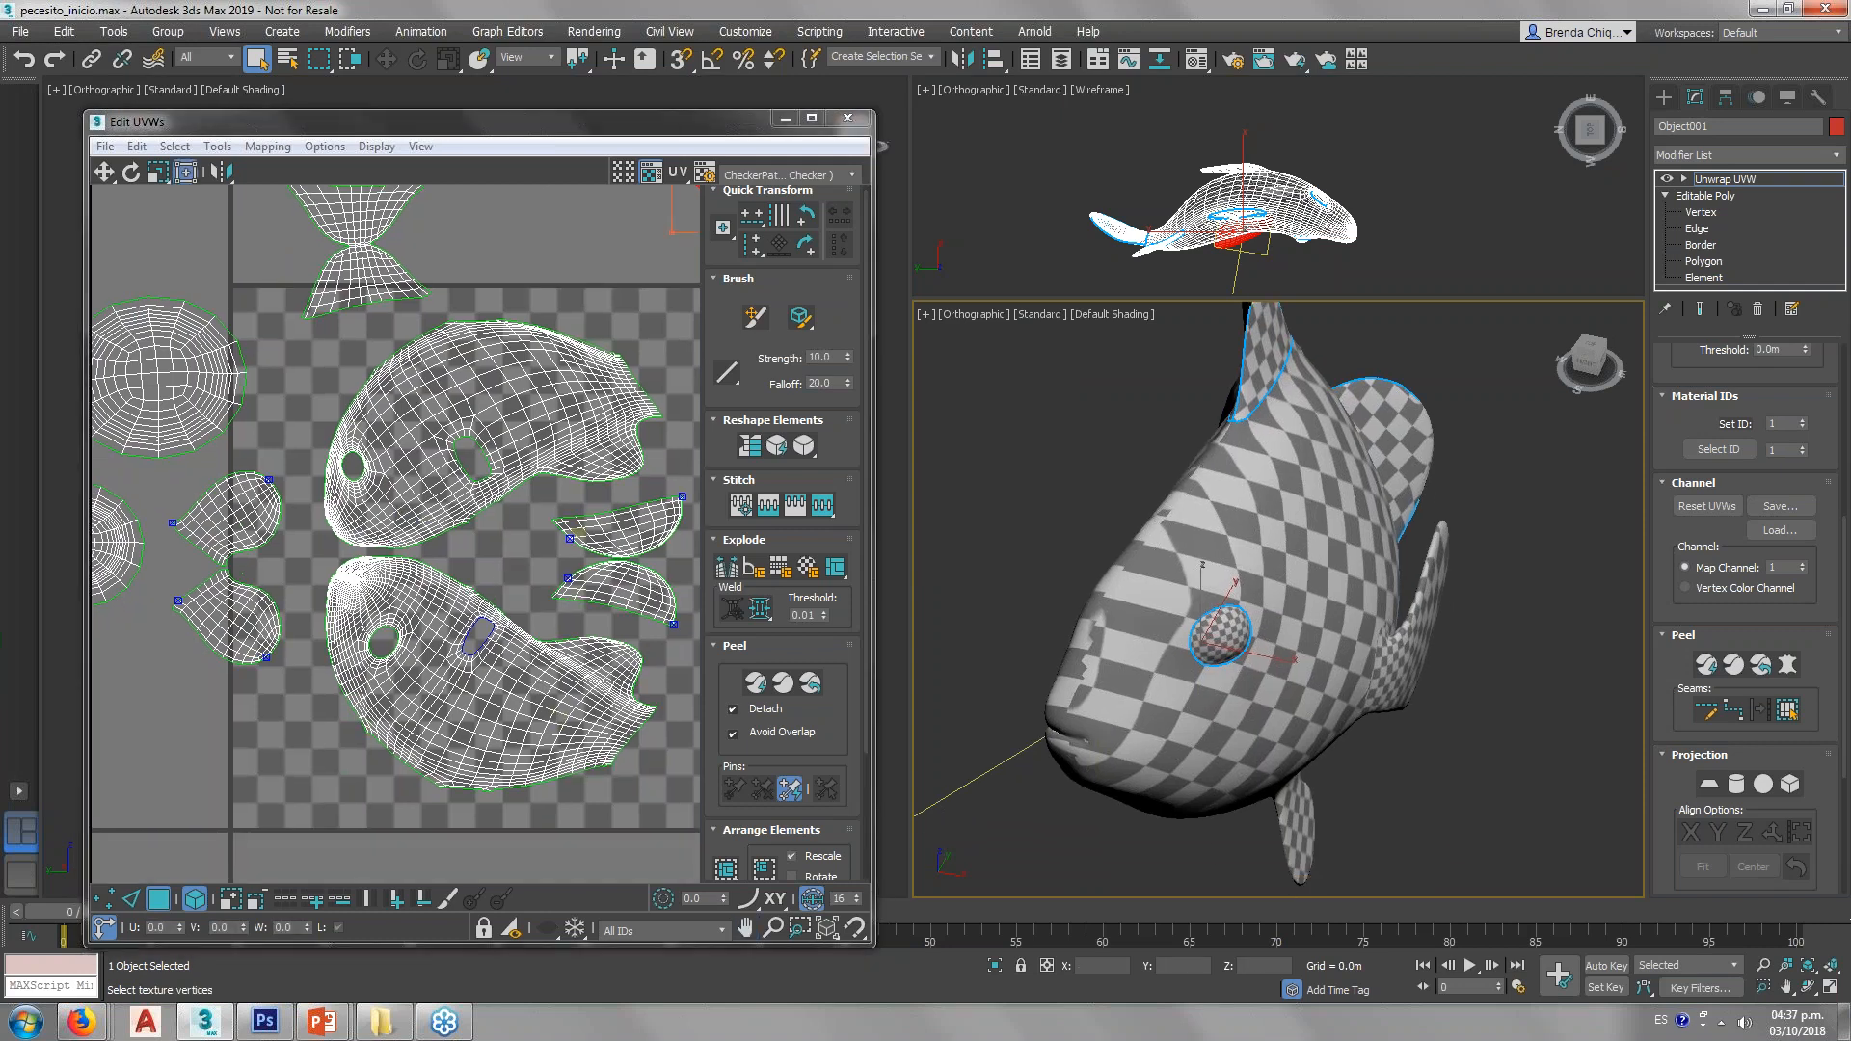
Step: Select the UV pieces of both body halves together
left_click(386, 437)
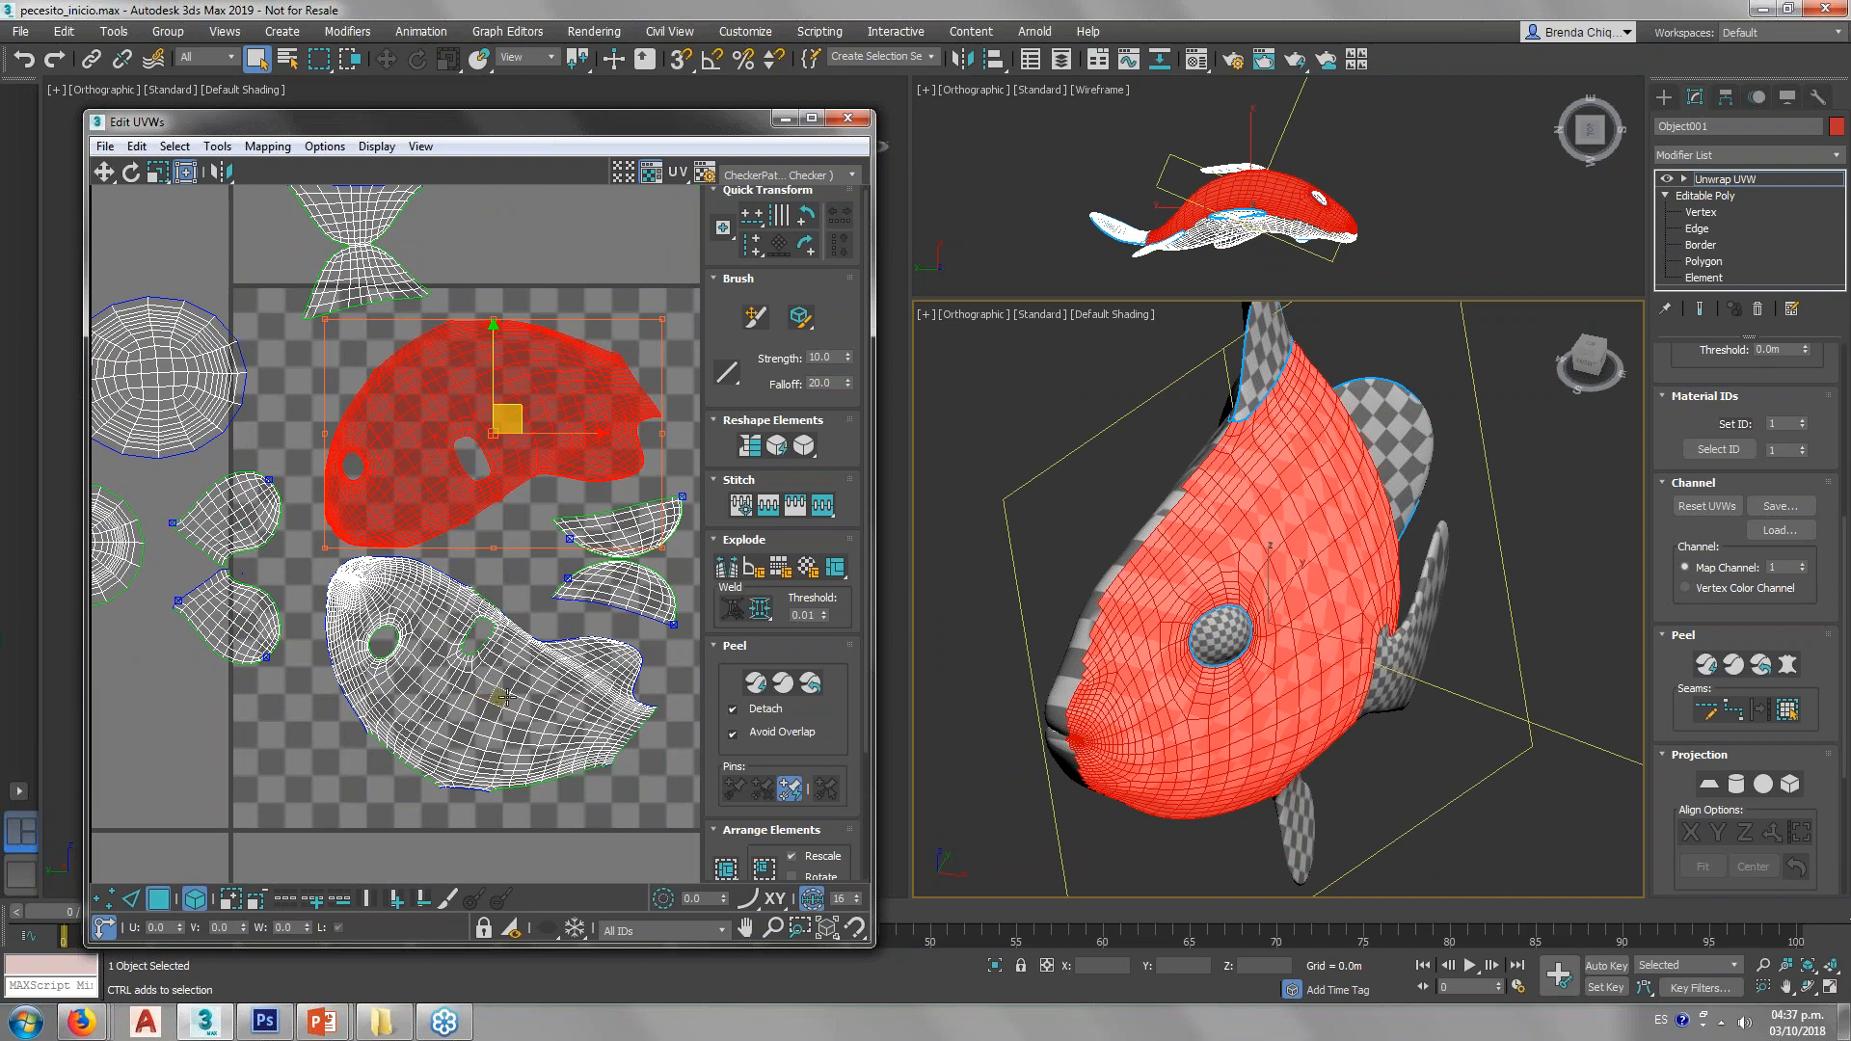
left_click(510, 696, "ctrl")
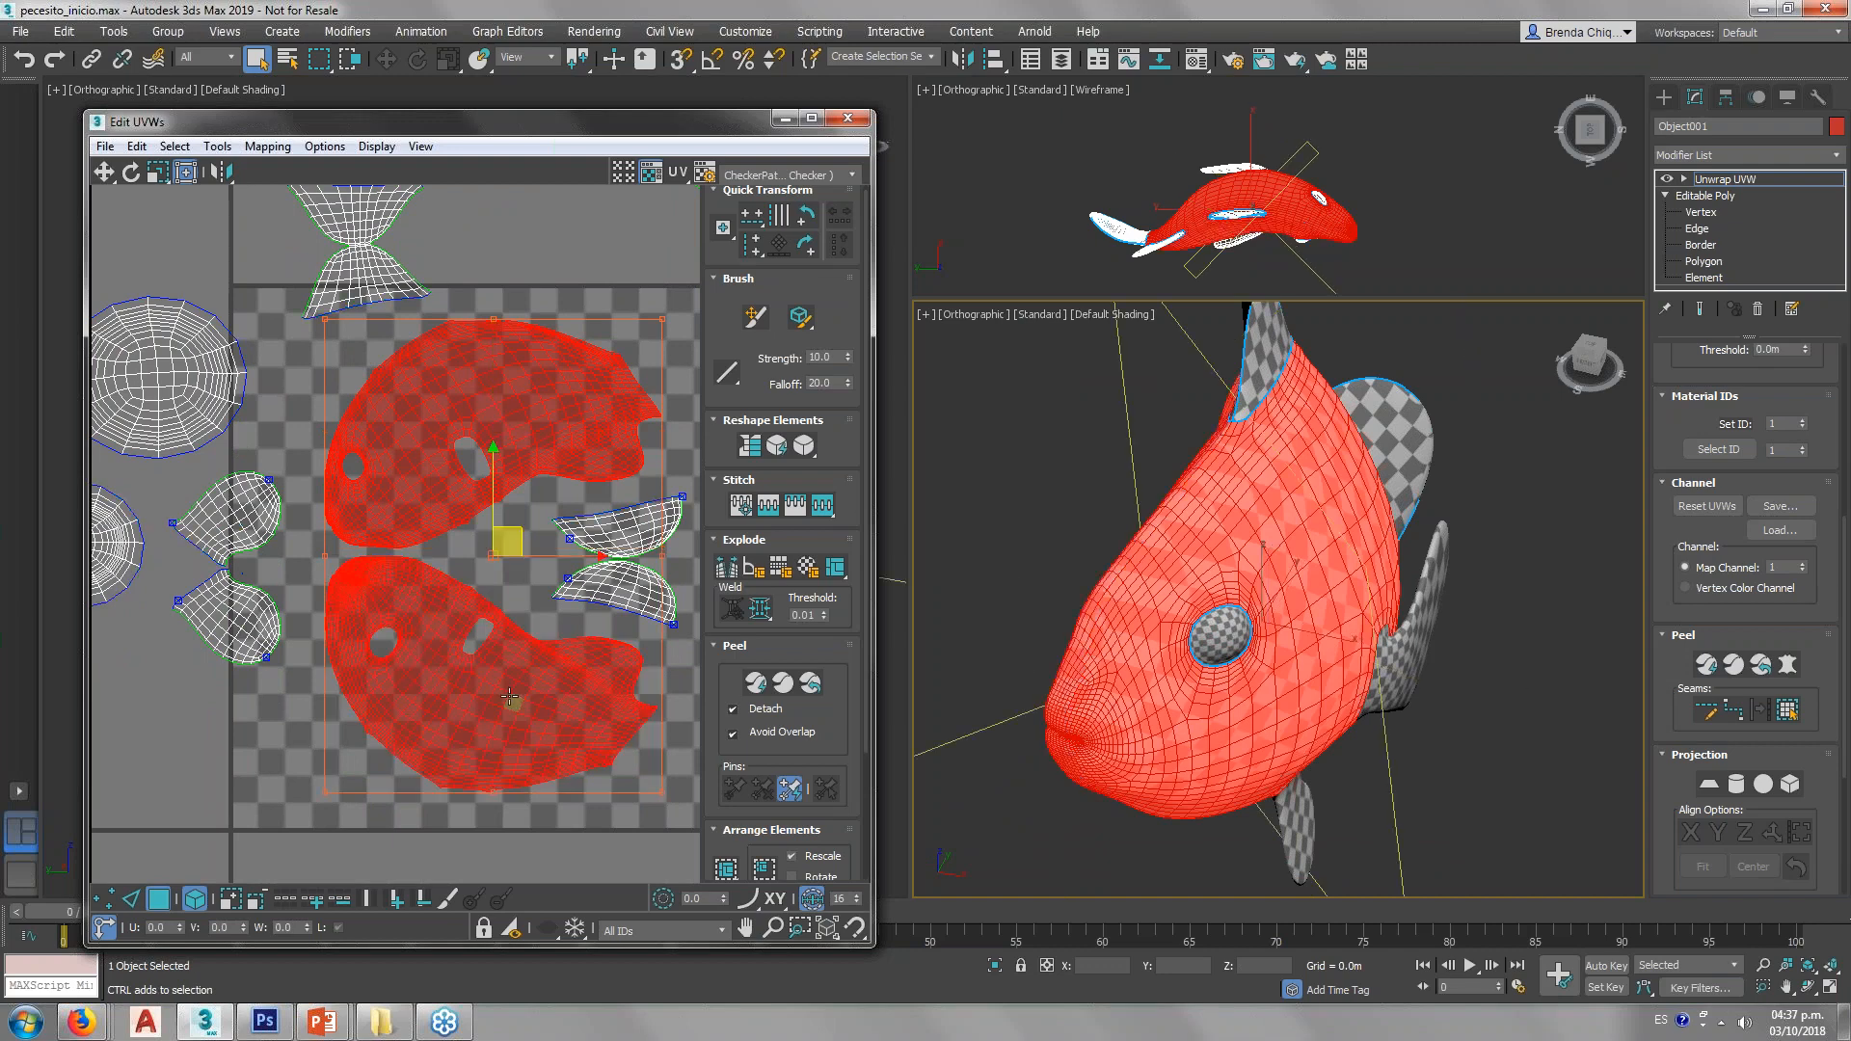
middle_click_drag(496, 560, 505, 528)
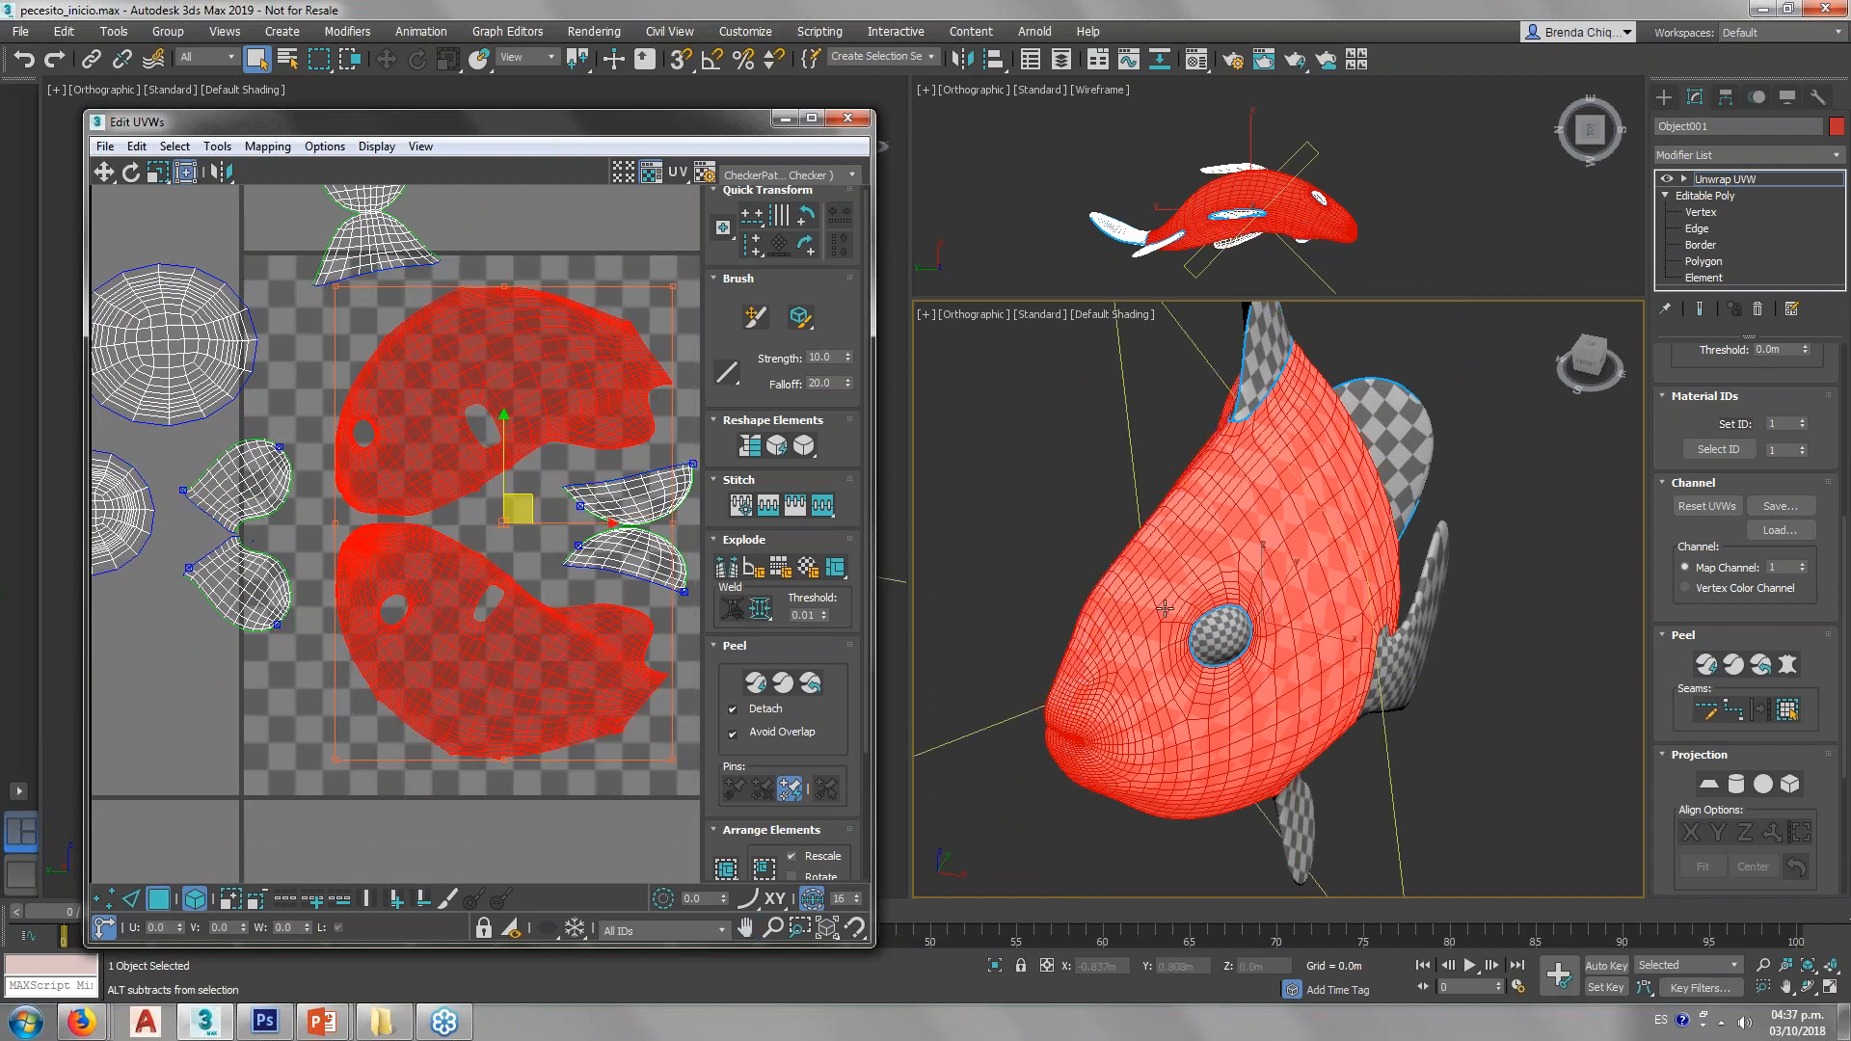
middle_click_drag(1164, 608, 1220, 669, "alt")
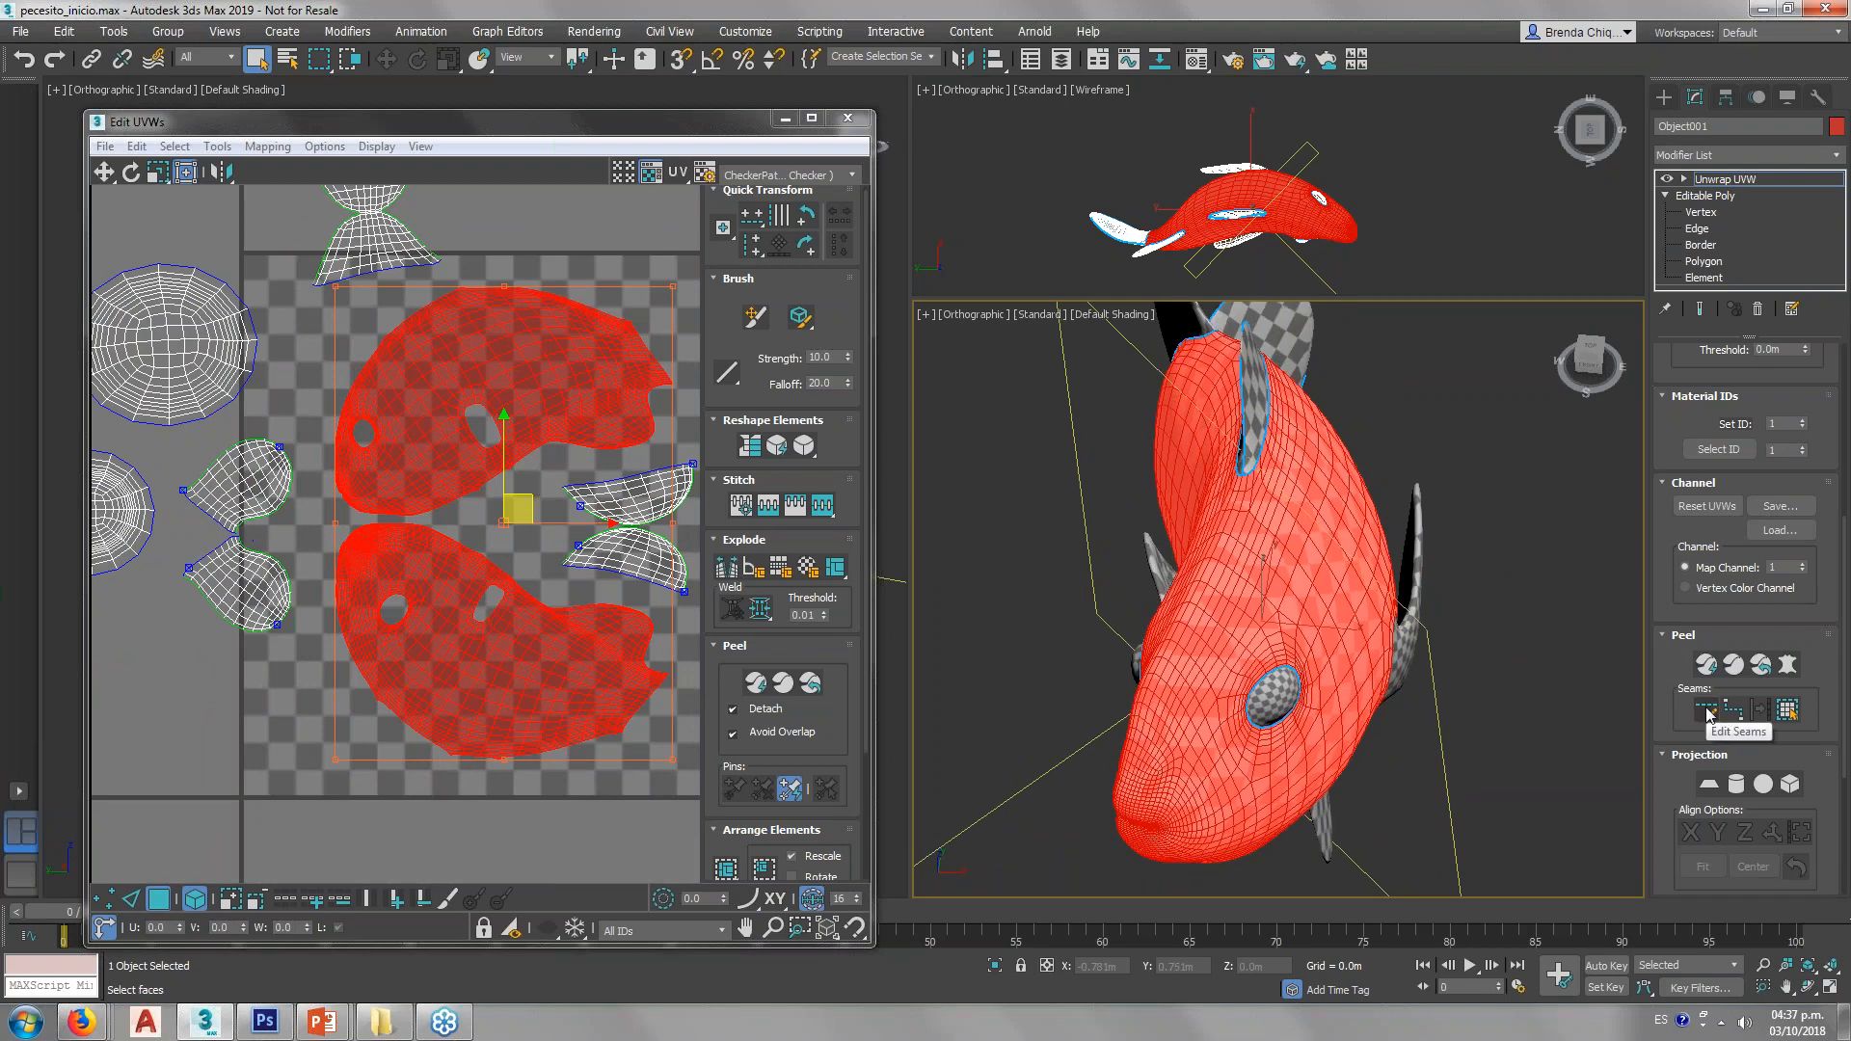
Step: Cut a point-to-point seam from the middle of the mouth up along the fish's forehead
left_click(1730, 714)
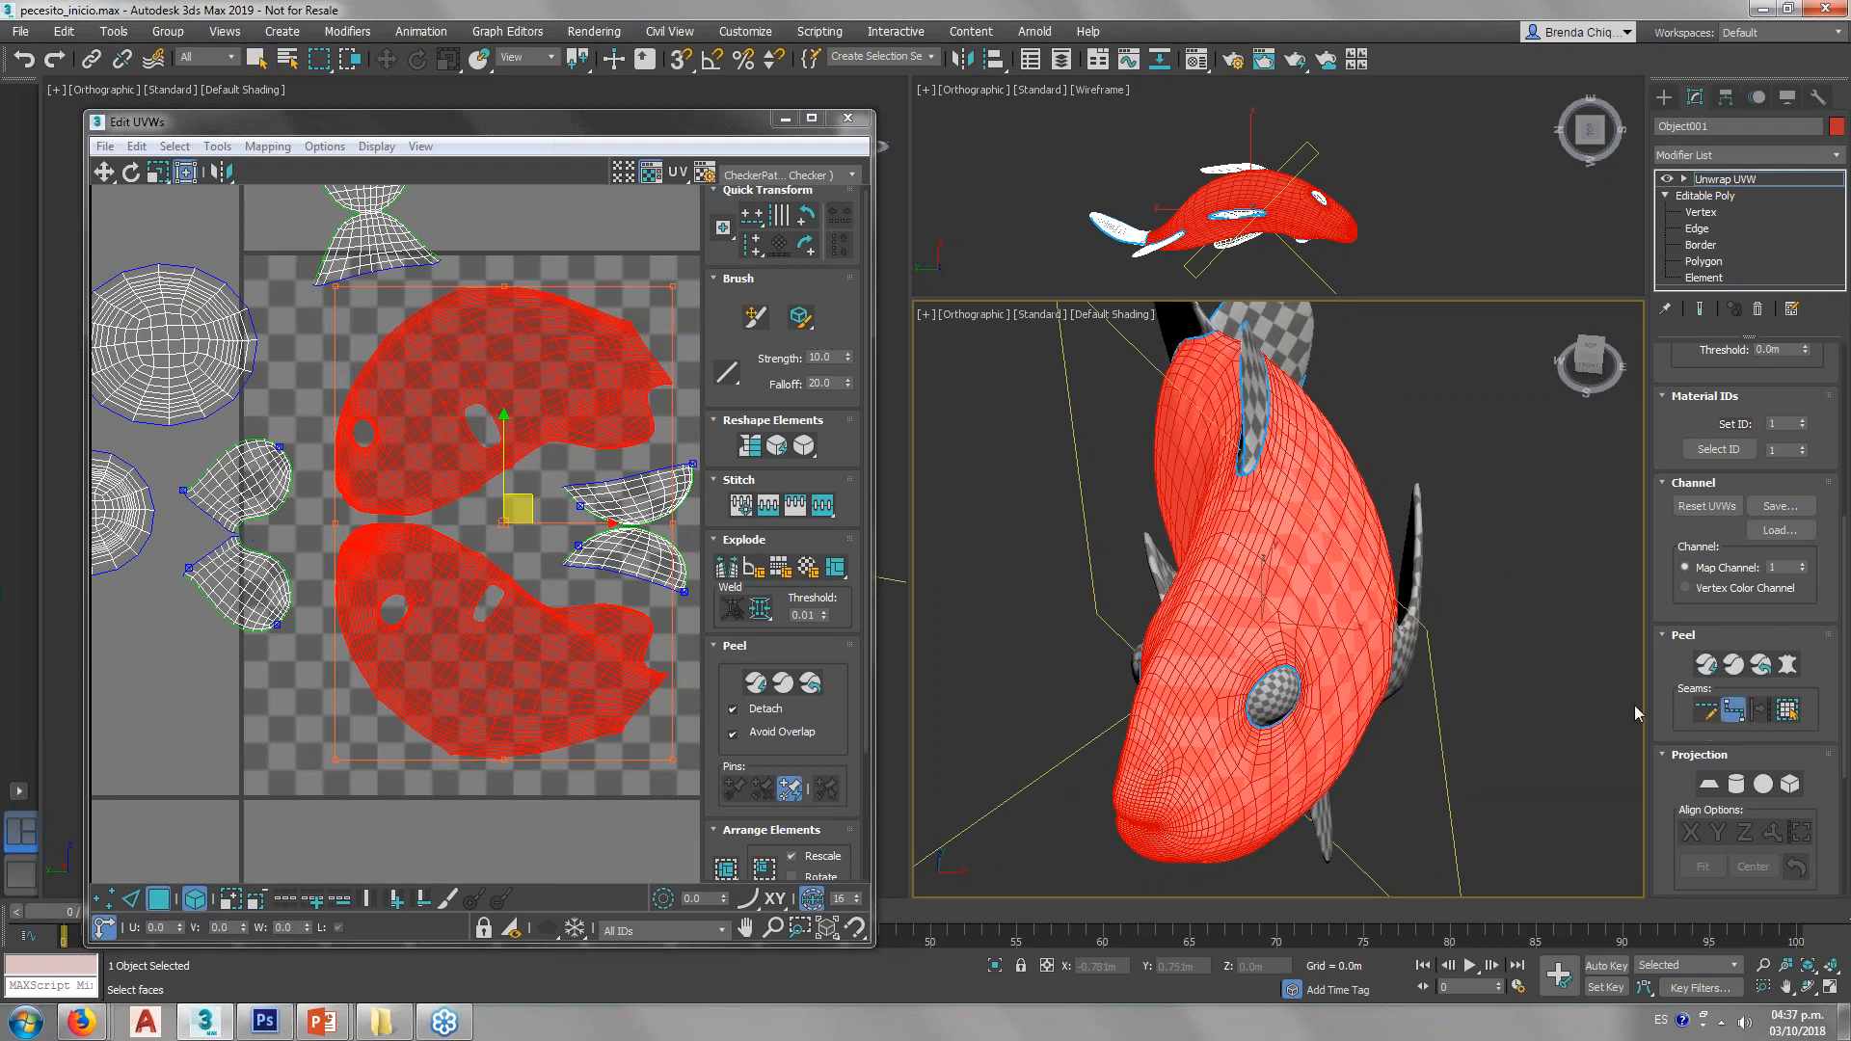
scroll(1143, 690, "up", 3)
middle_click_drag(1142, 690, 1165, 589)
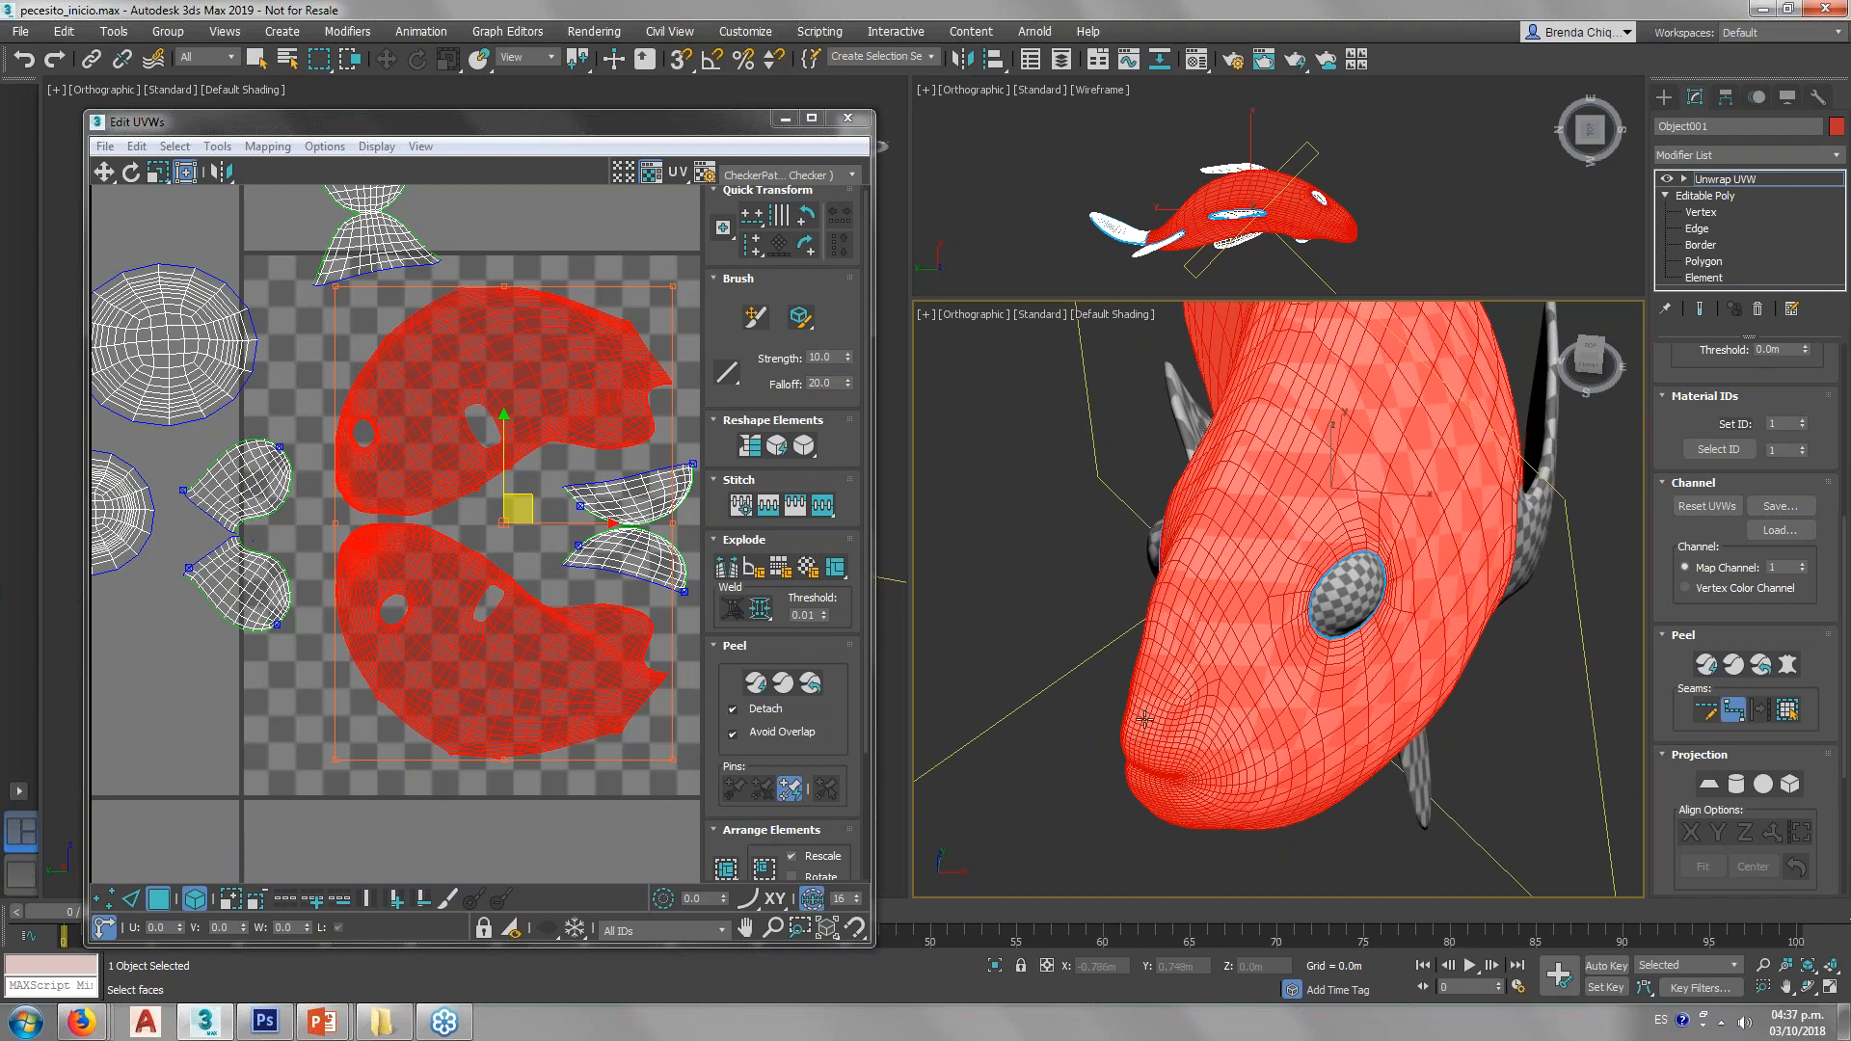
scroll(1144, 718, "up", 10)
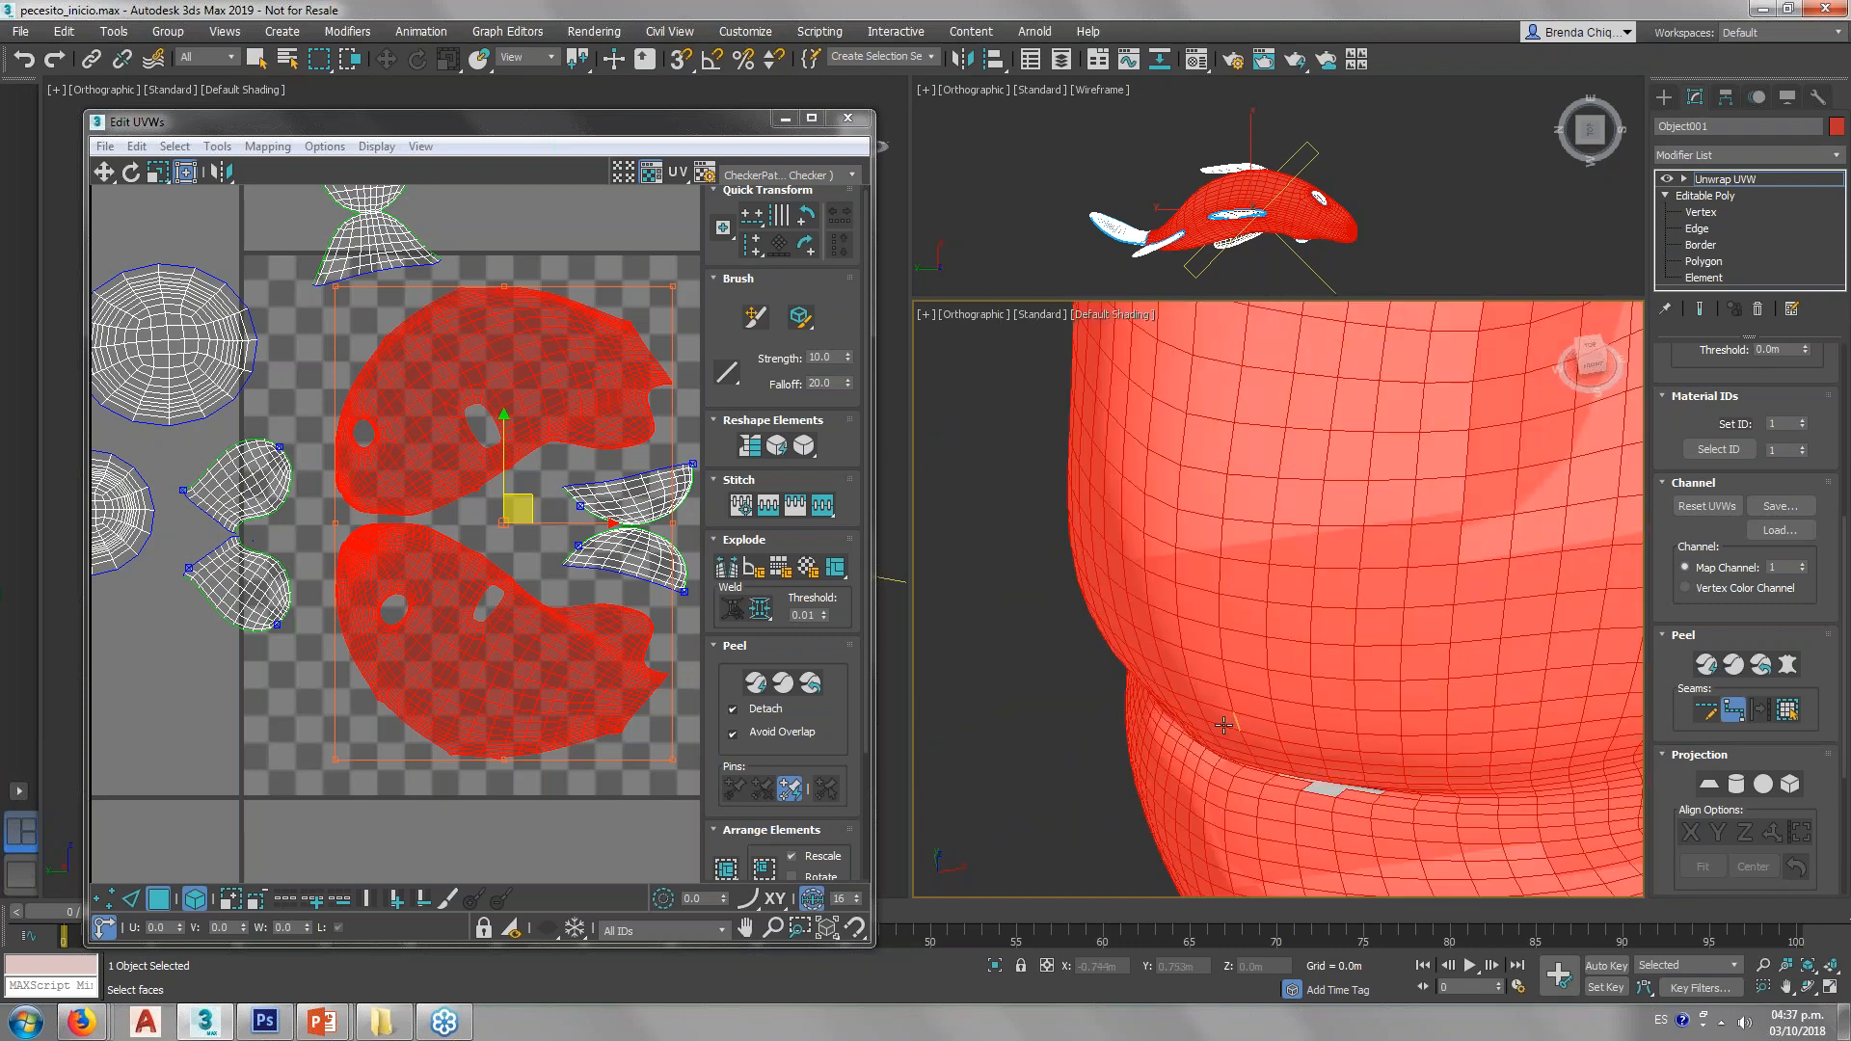
scroll(1217, 757, "down", 5)
middle_click_drag(1252, 707, 1168, 744, "alt")
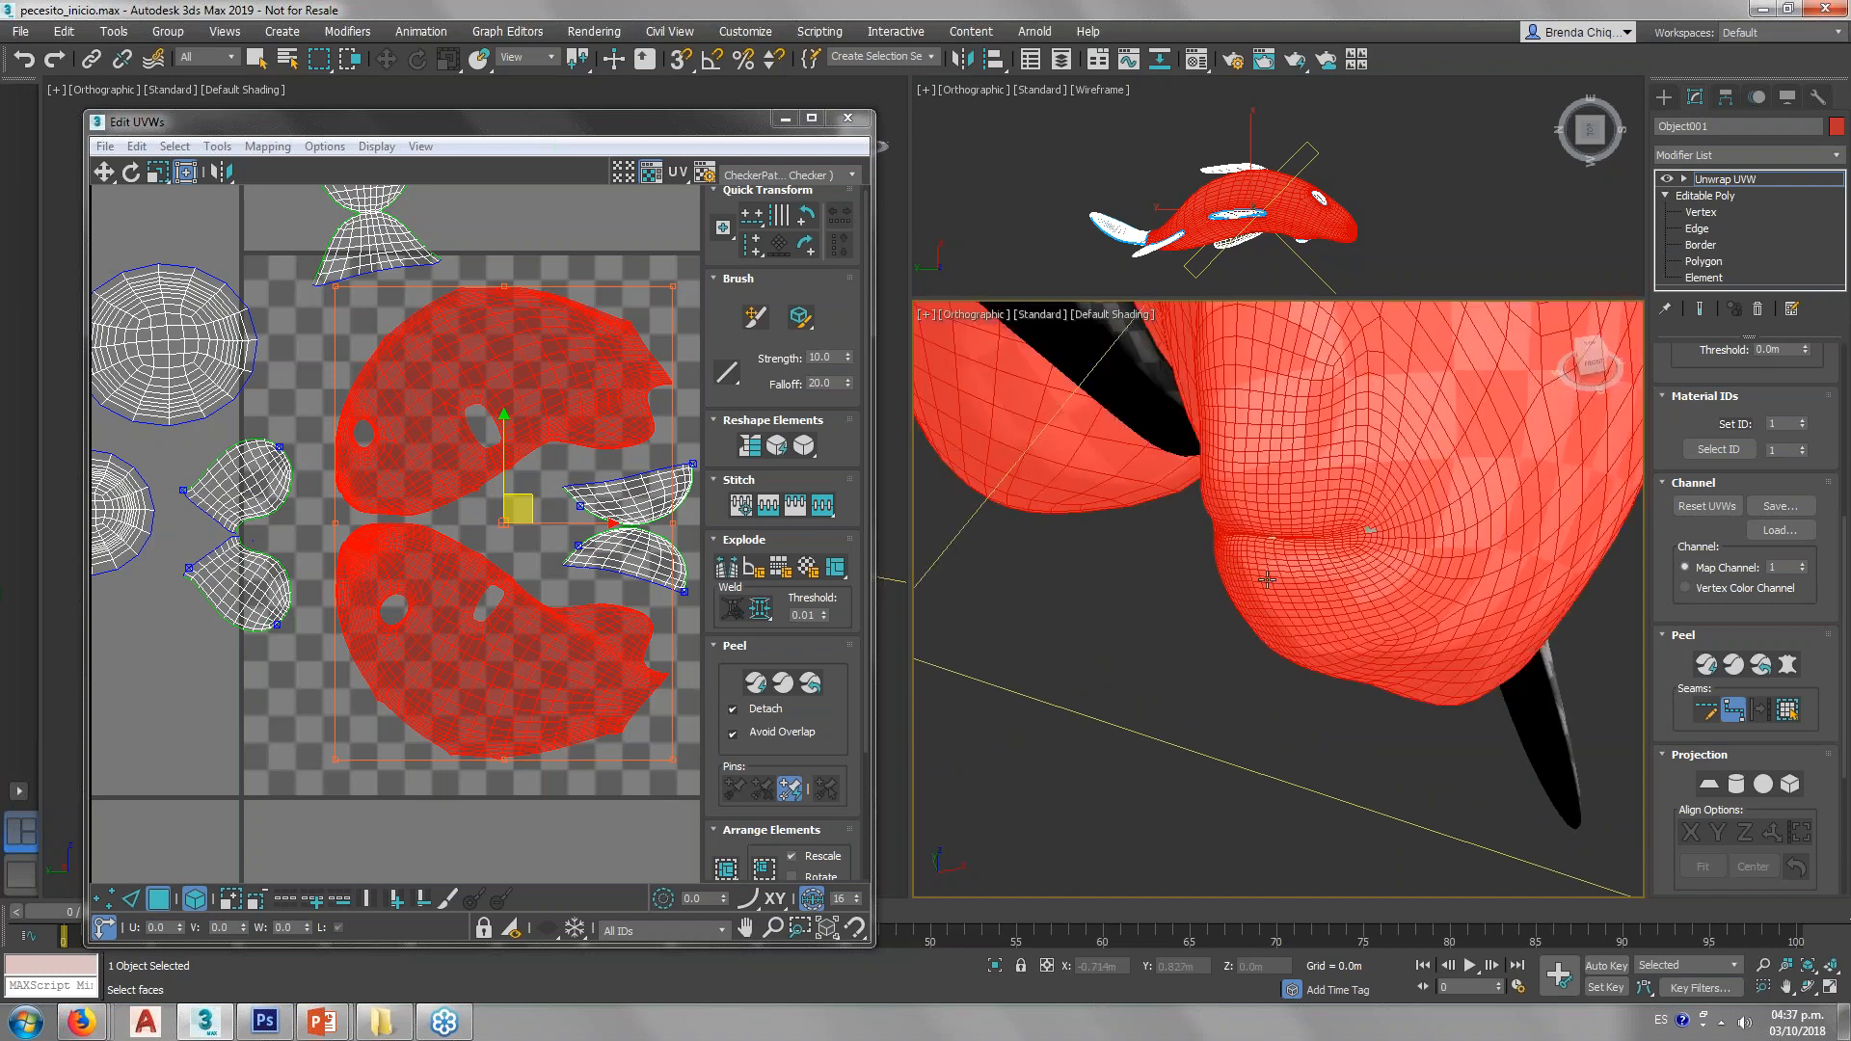
scroll(1253, 521, "up", 5)
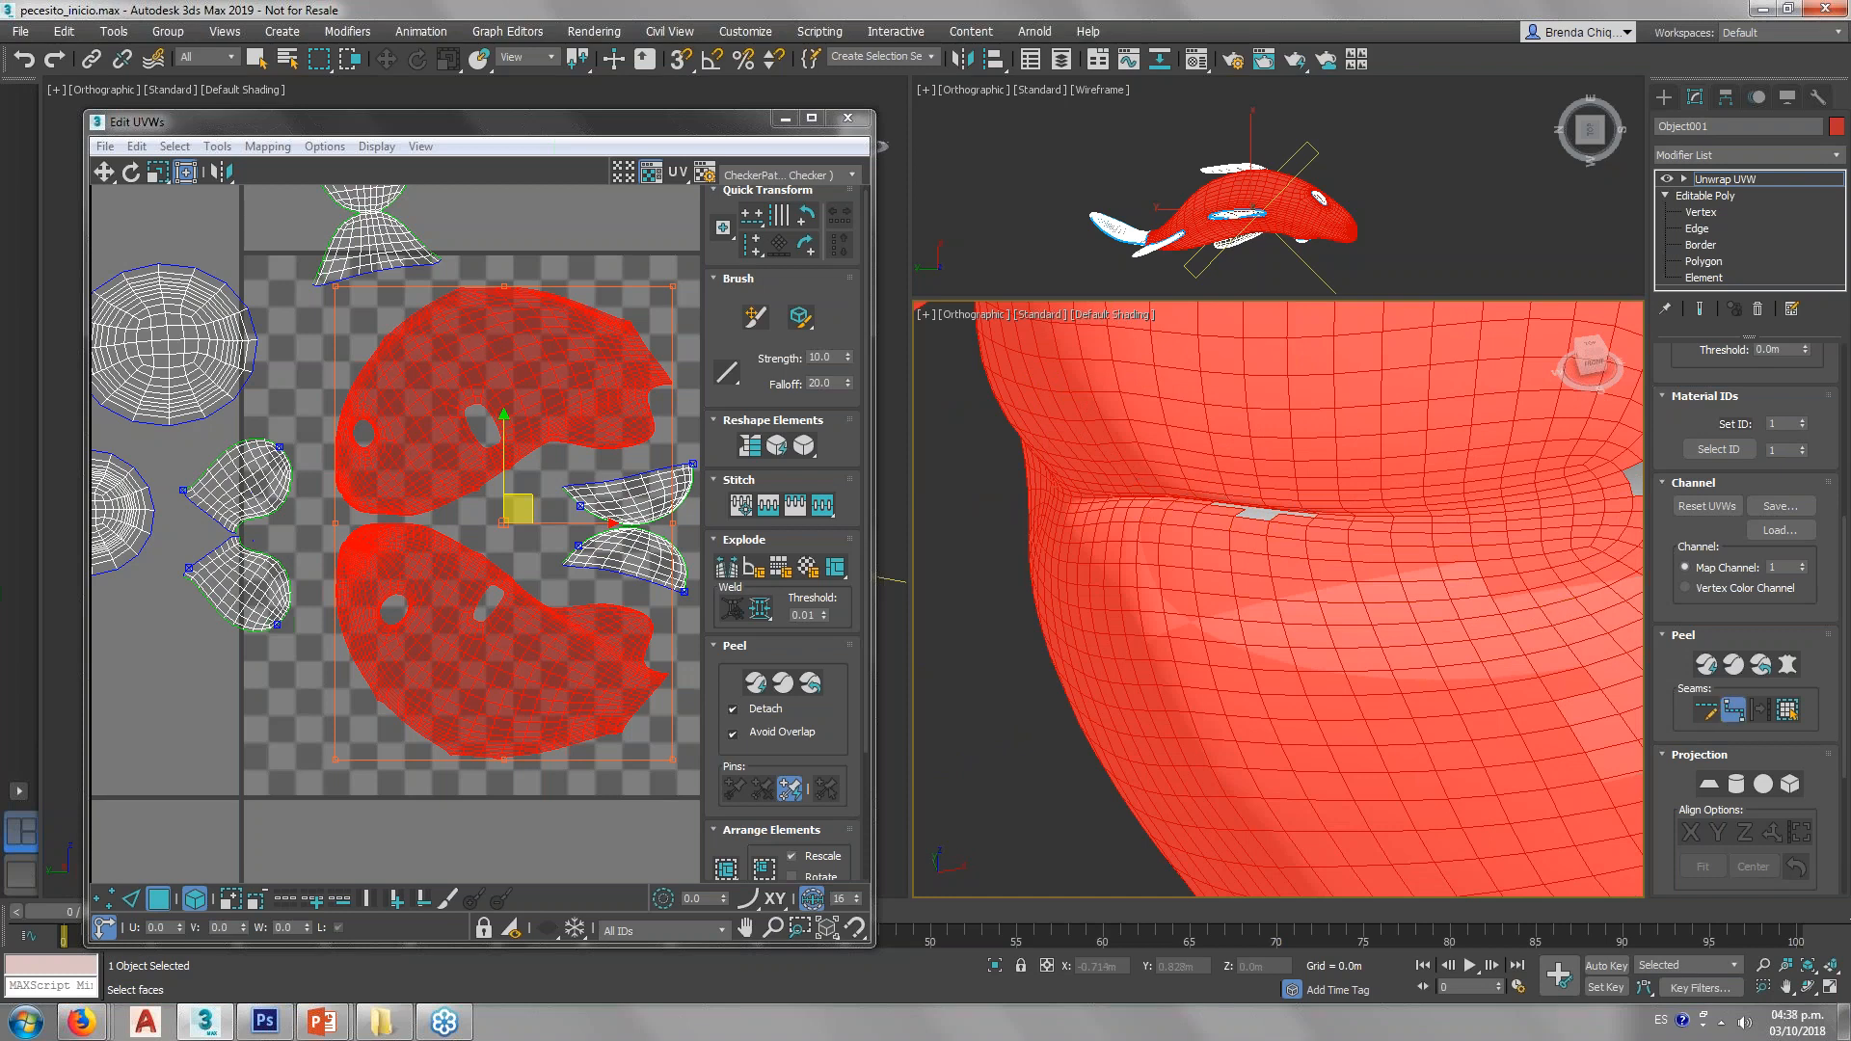
left_click(1148, 472)
left_click(1168, 497)
scroll(1234, 679, "down", 2)
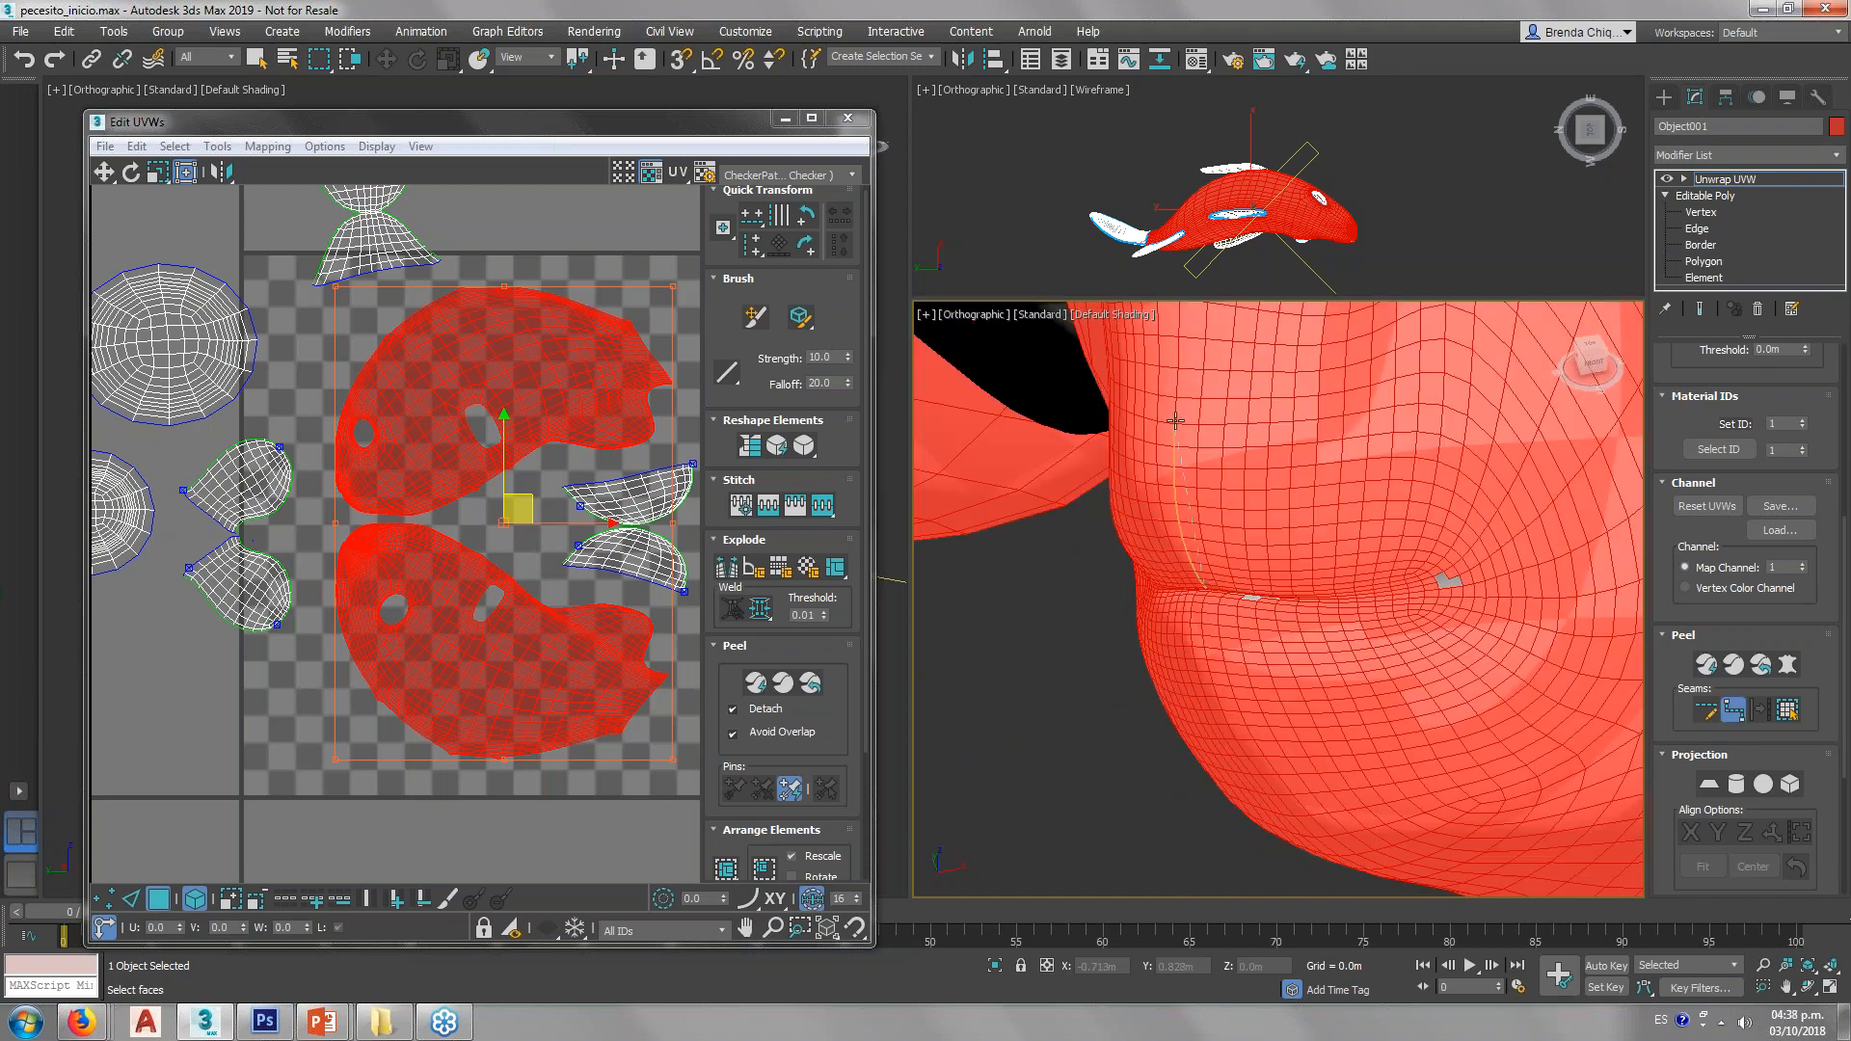
middle_click_drag(1183, 348, 1170, 547)
scroll(1167, 546, "down", 3)
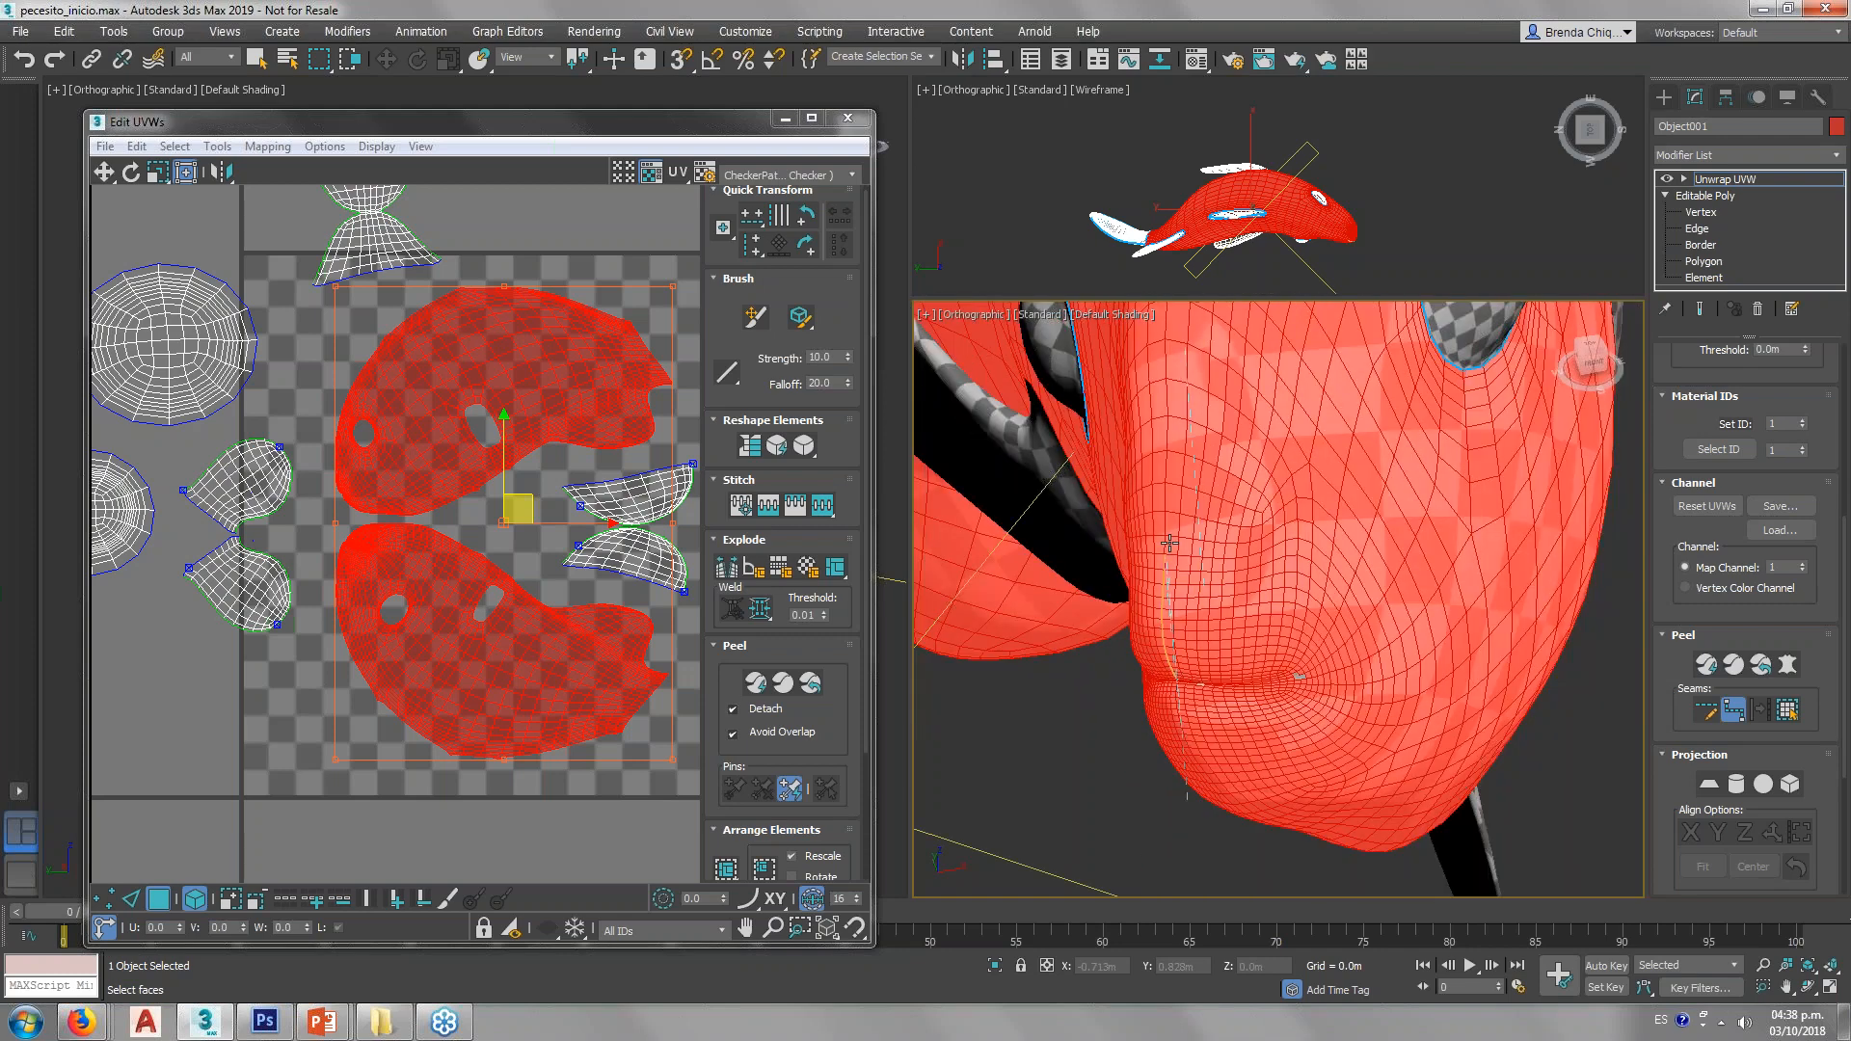
left_click(1168, 347)
right_click(1245, 672)
Step: Cut another point-to-point seam from the middle of the mouth down across the lower lip to the chin
scroll(1190, 725, "up", 6)
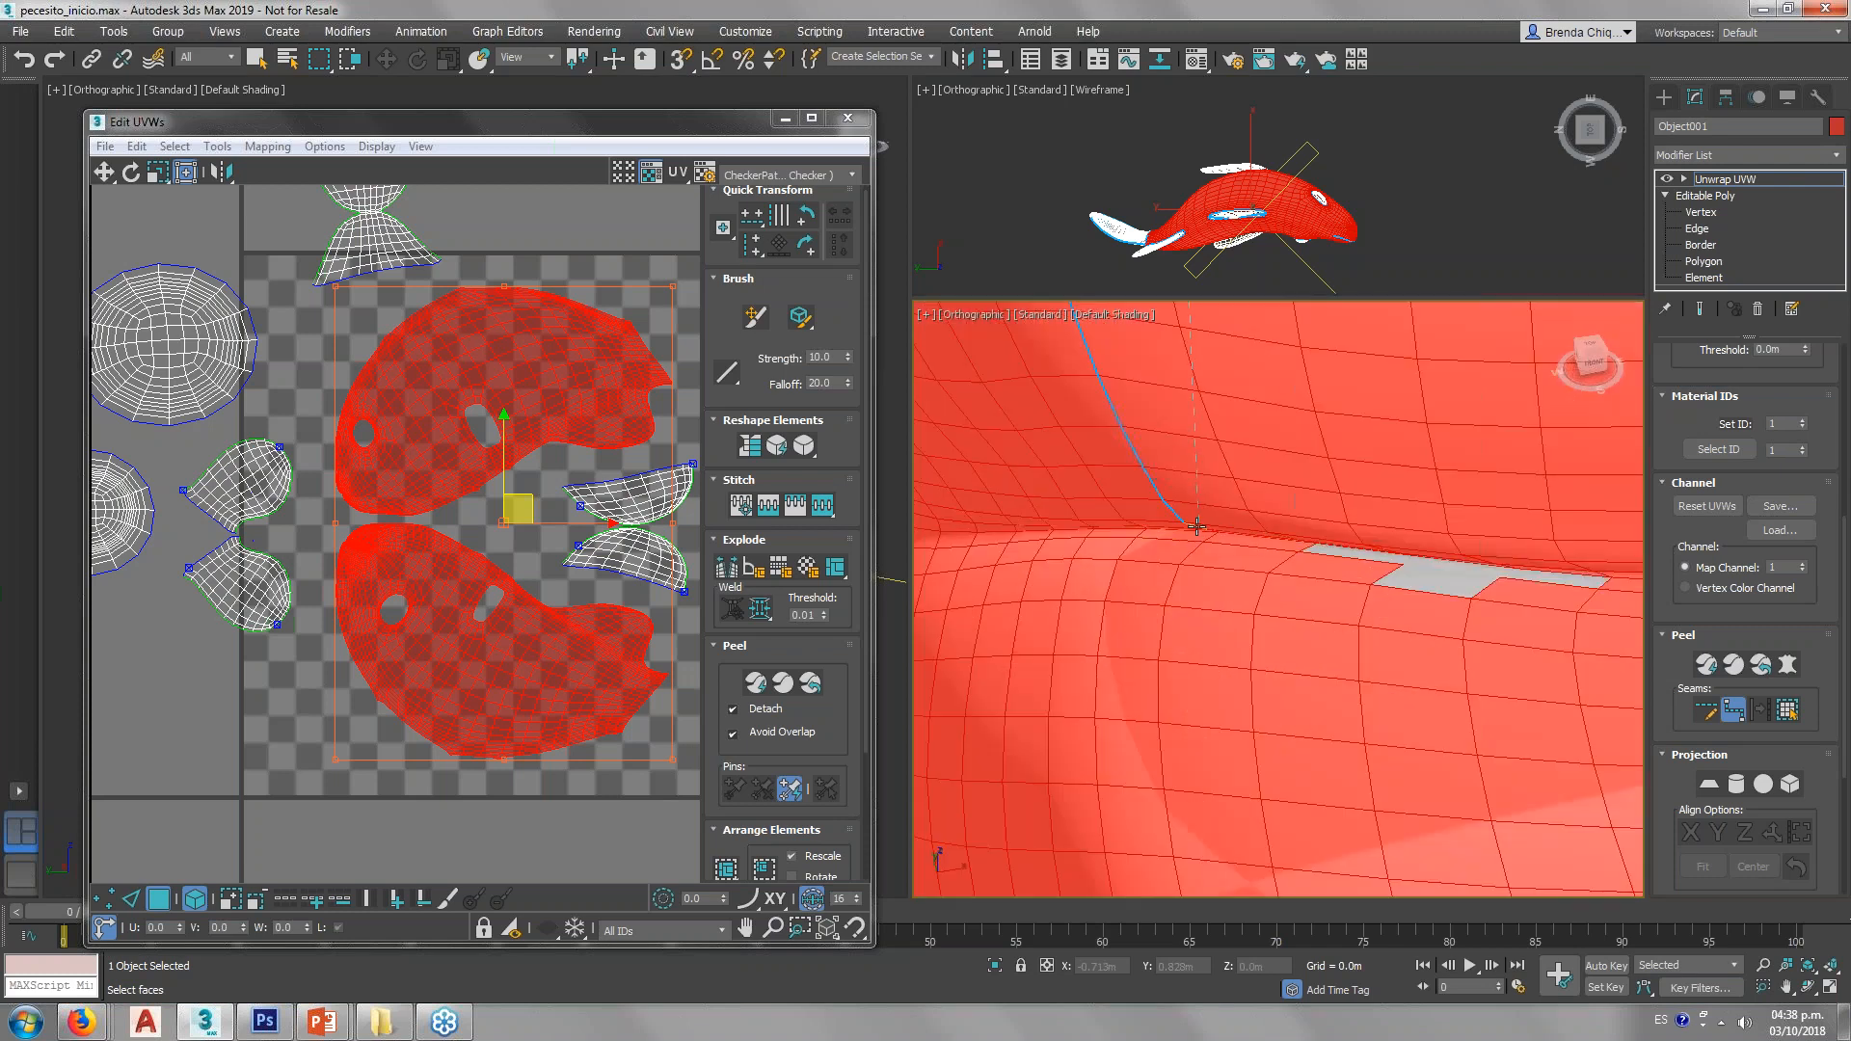
left_click(1196, 529)
left_click(1208, 536)
scroll(1210, 479, "down", 4)
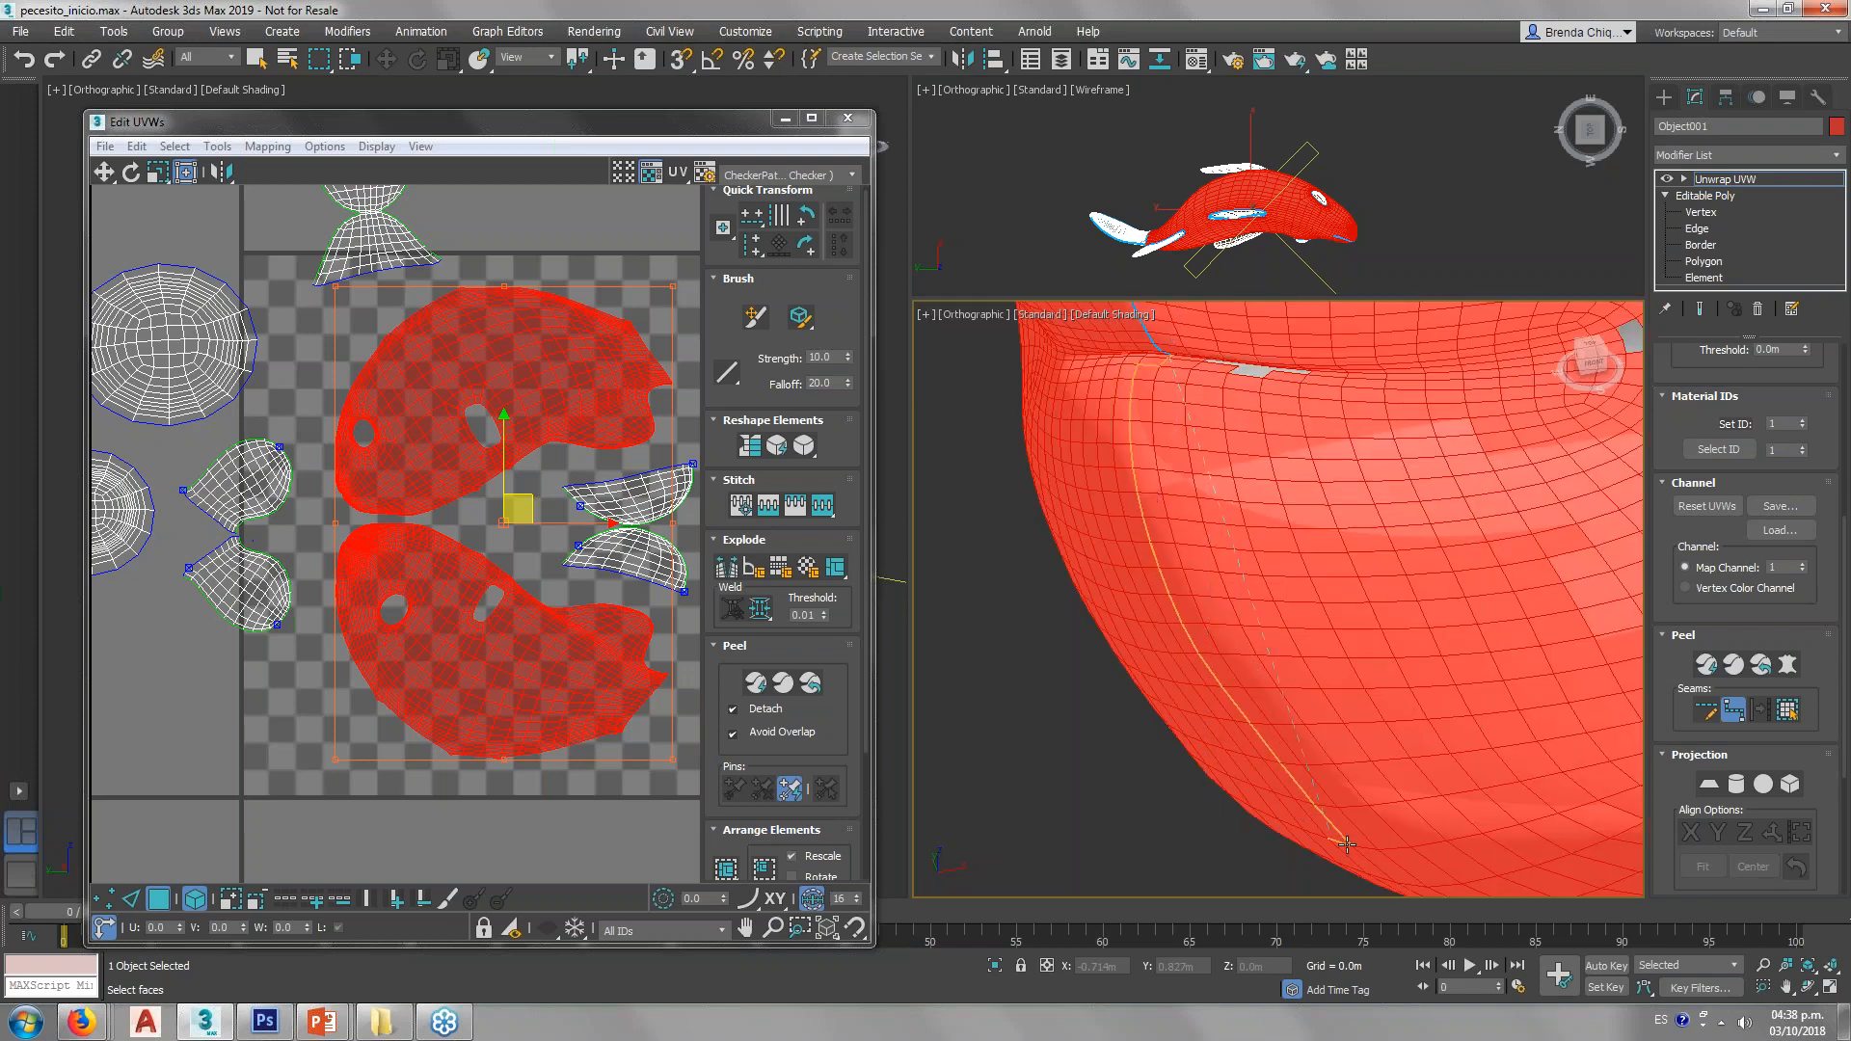
left_click(1389, 854)
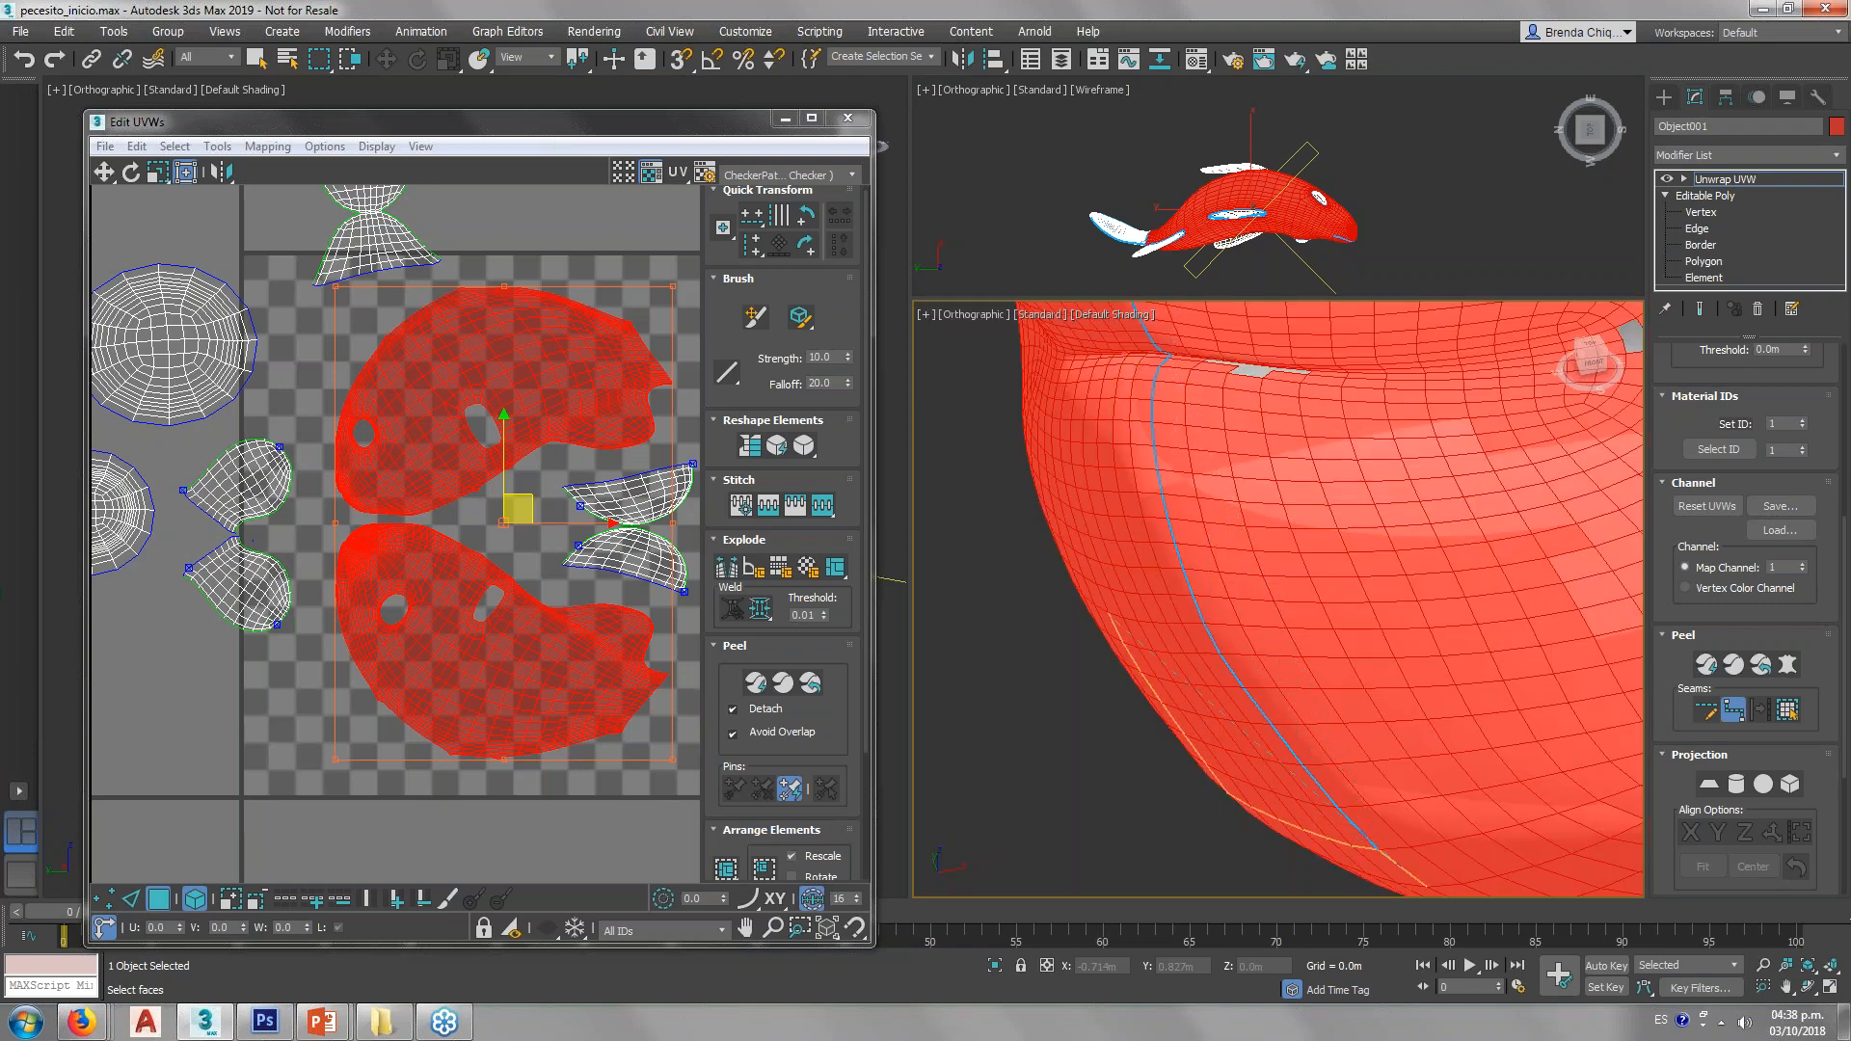
scroll(1110, 616, "down", 5)
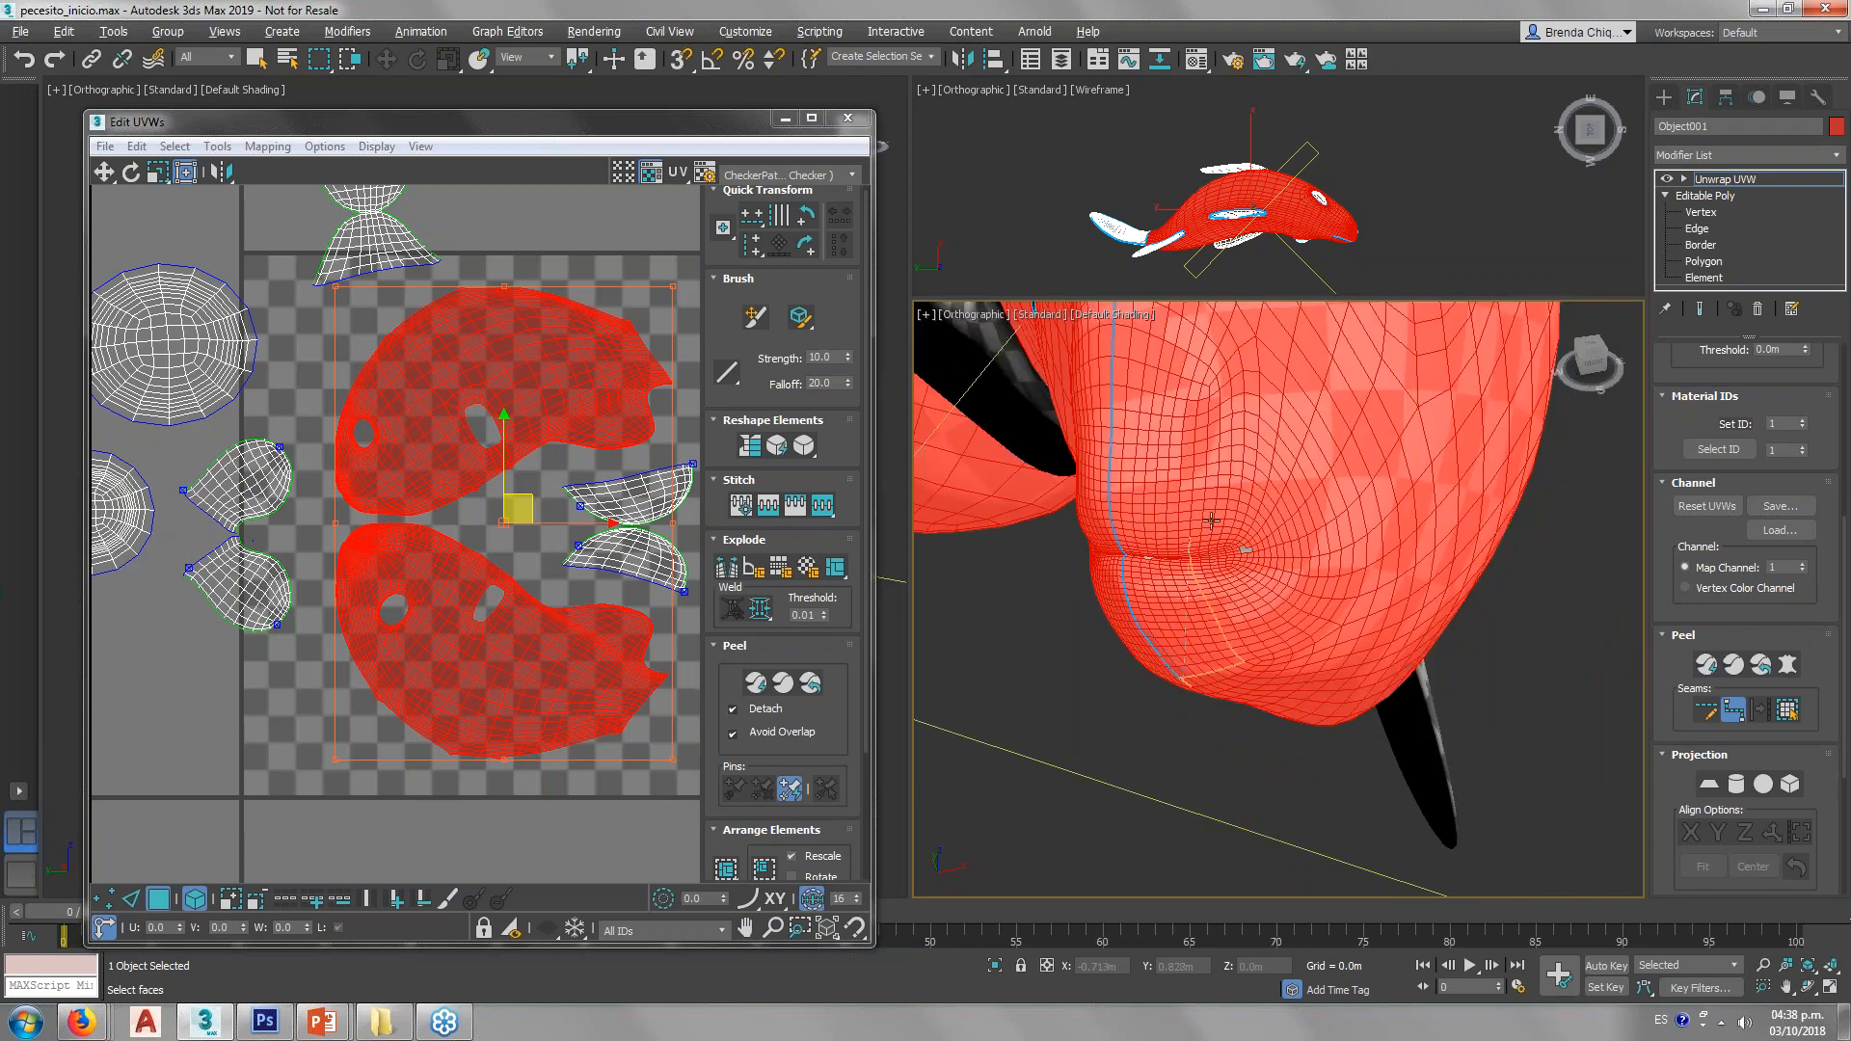
scroll(1211, 520, "down", 5)
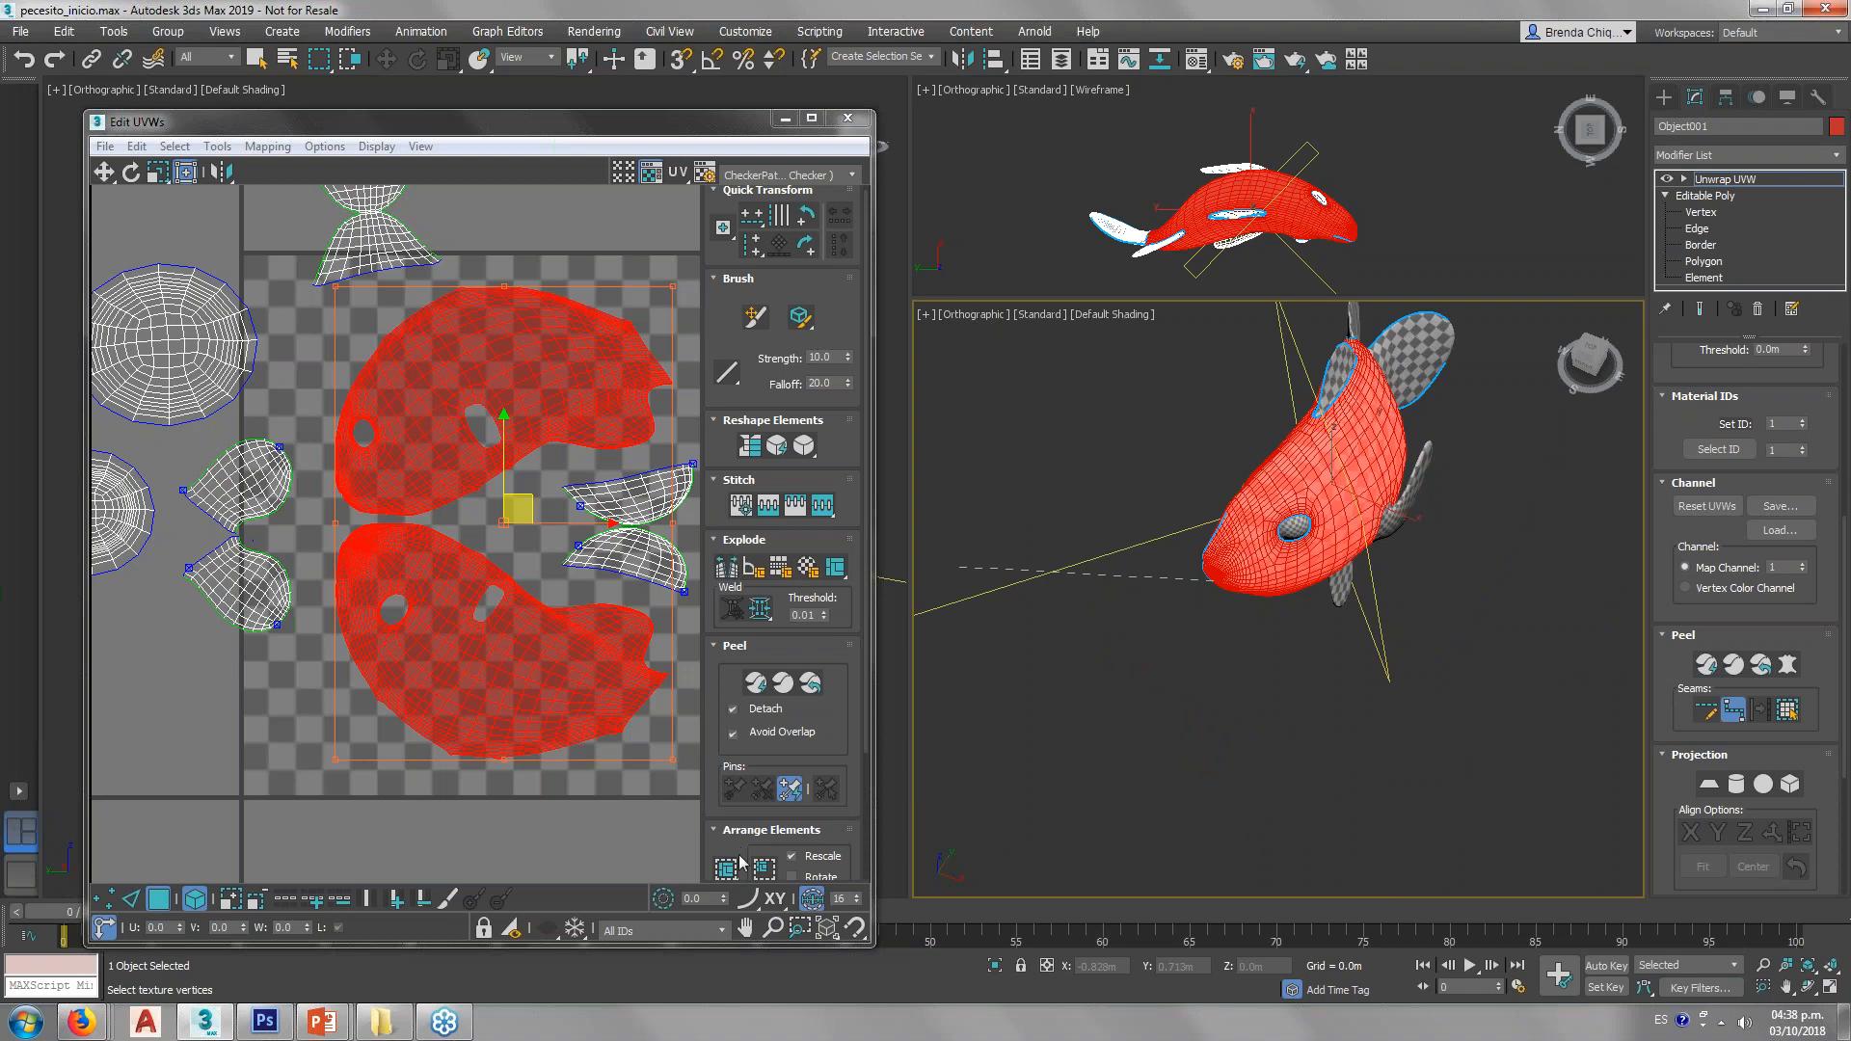
Step: Unfold both selected body pieces again with Quick Peel
left_click(757, 686)
middle_click_drag(473, 515, 484, 546)
scroll(484, 546, "down", 2)
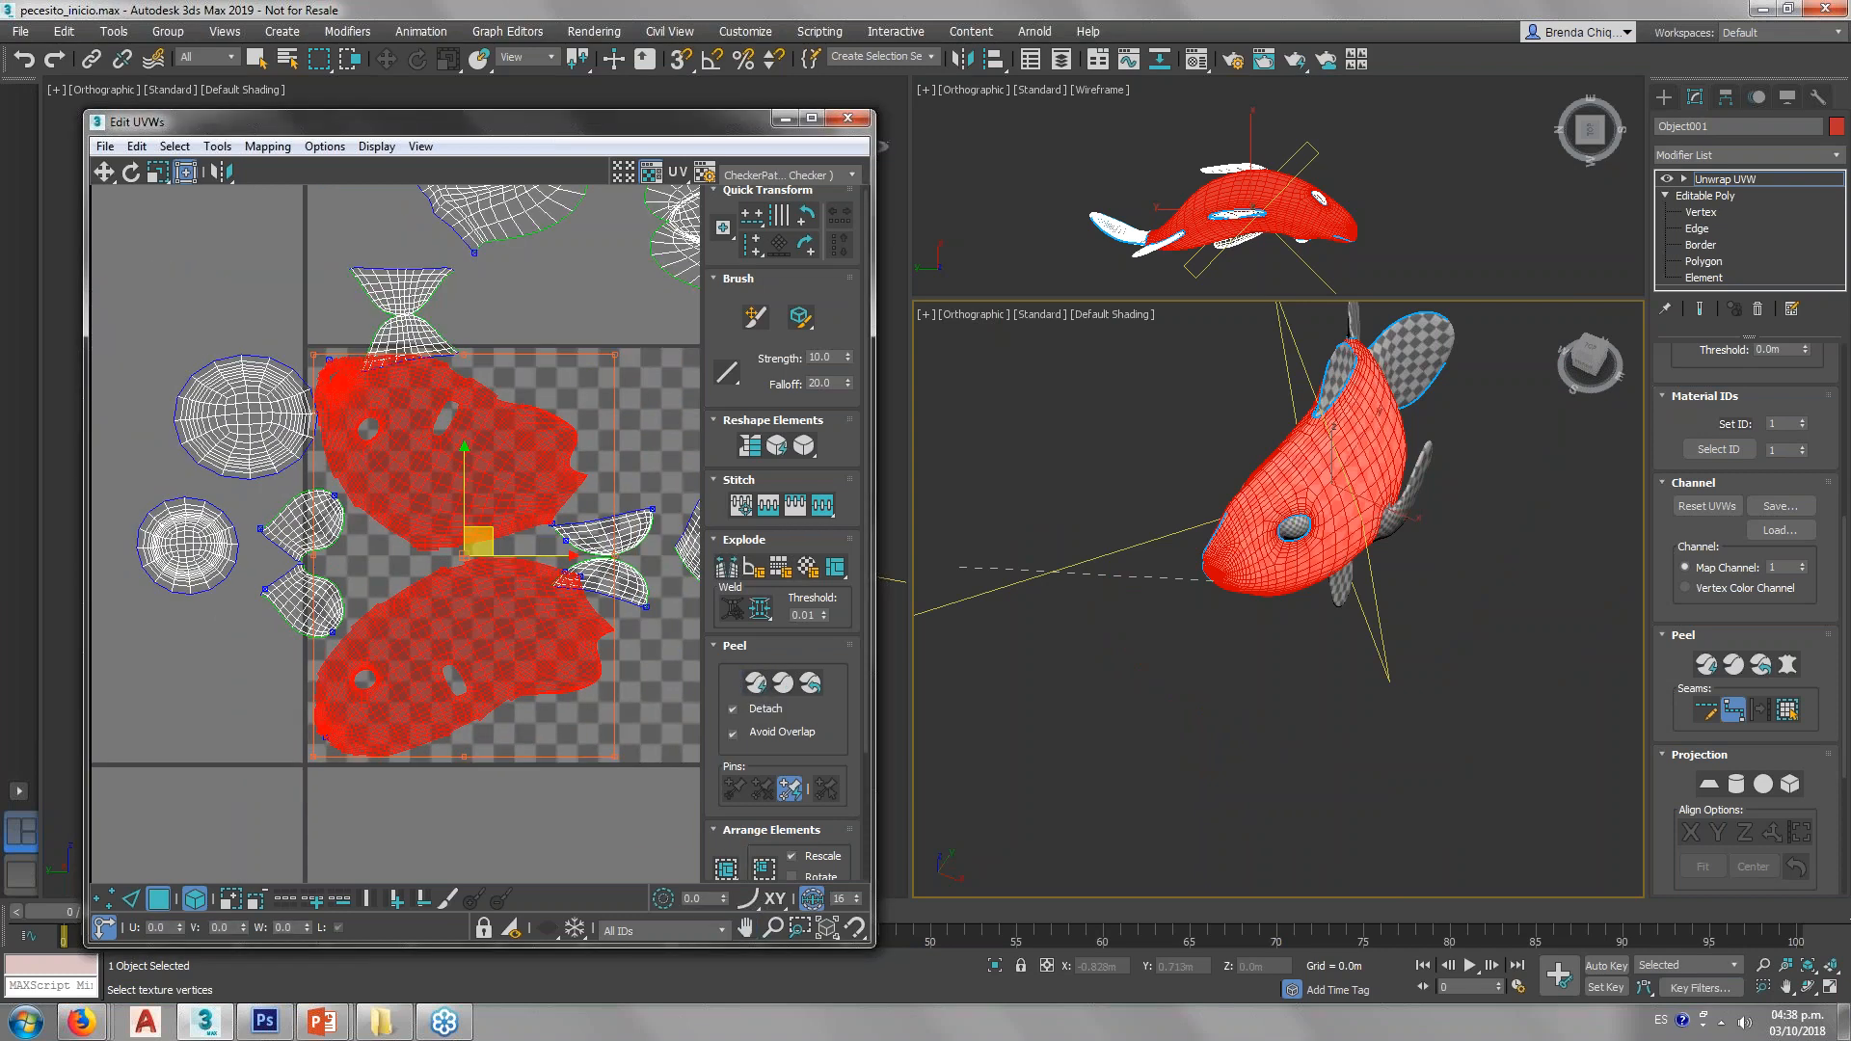
middle_click_drag(1193, 655, 1272, 609, "alt")
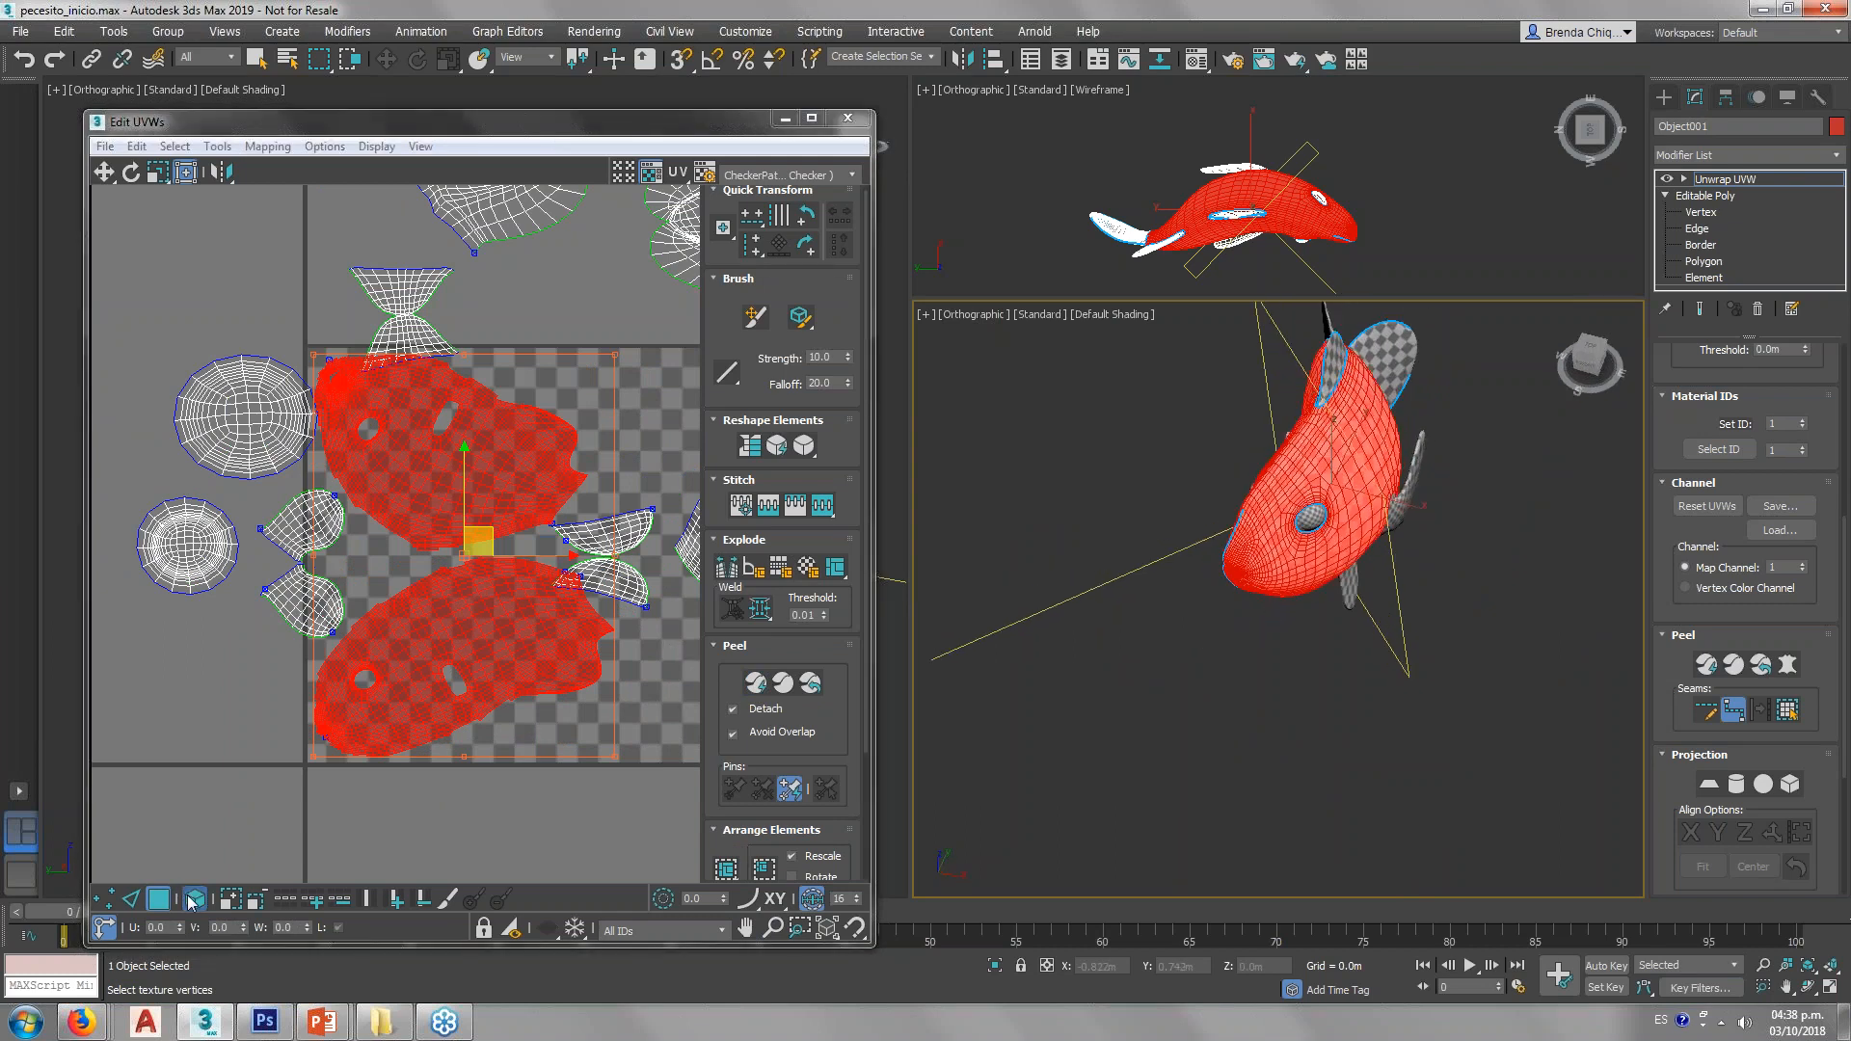
Step: Deselect the body pieces and examine the checker pattern around the fish's head and body
left_click(246, 744)
scroll(452, 658, "down", 2)
middle_click_drag(1292, 581, 1539, 426, "alt")
scroll(1538, 426, "up", 5)
scroll(1472, 634, "down", 5)
mouse_move(1472, 633)
middle_mouse_down("alt")
mouse_move(1353, 668)
mouse_move(1137, 540)
mouse_move(1133, 617)
middle_mouse_up("alt")
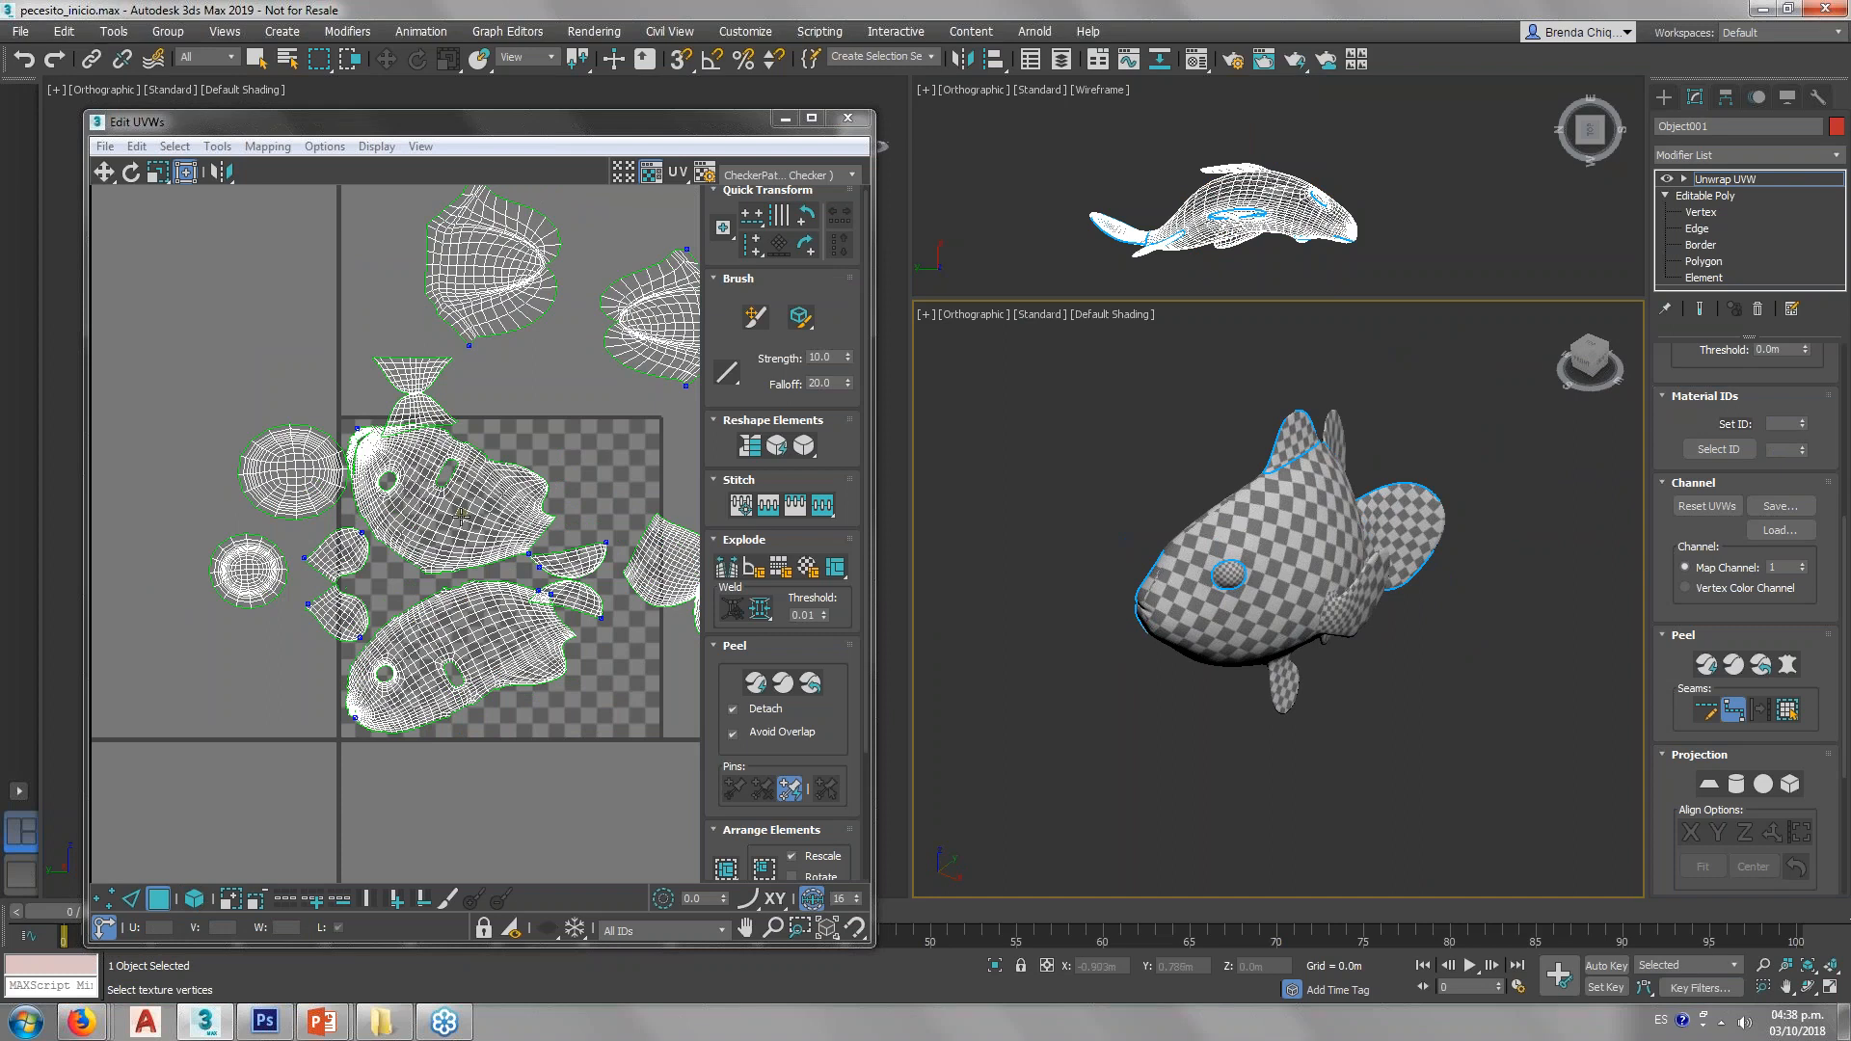
Step: With element selection on, scale both body pieces down together and position them inside the tile
middle_click_drag(463, 516, 432, 564)
left_click(451, 581)
left_click(247, 780)
left_click(195, 898)
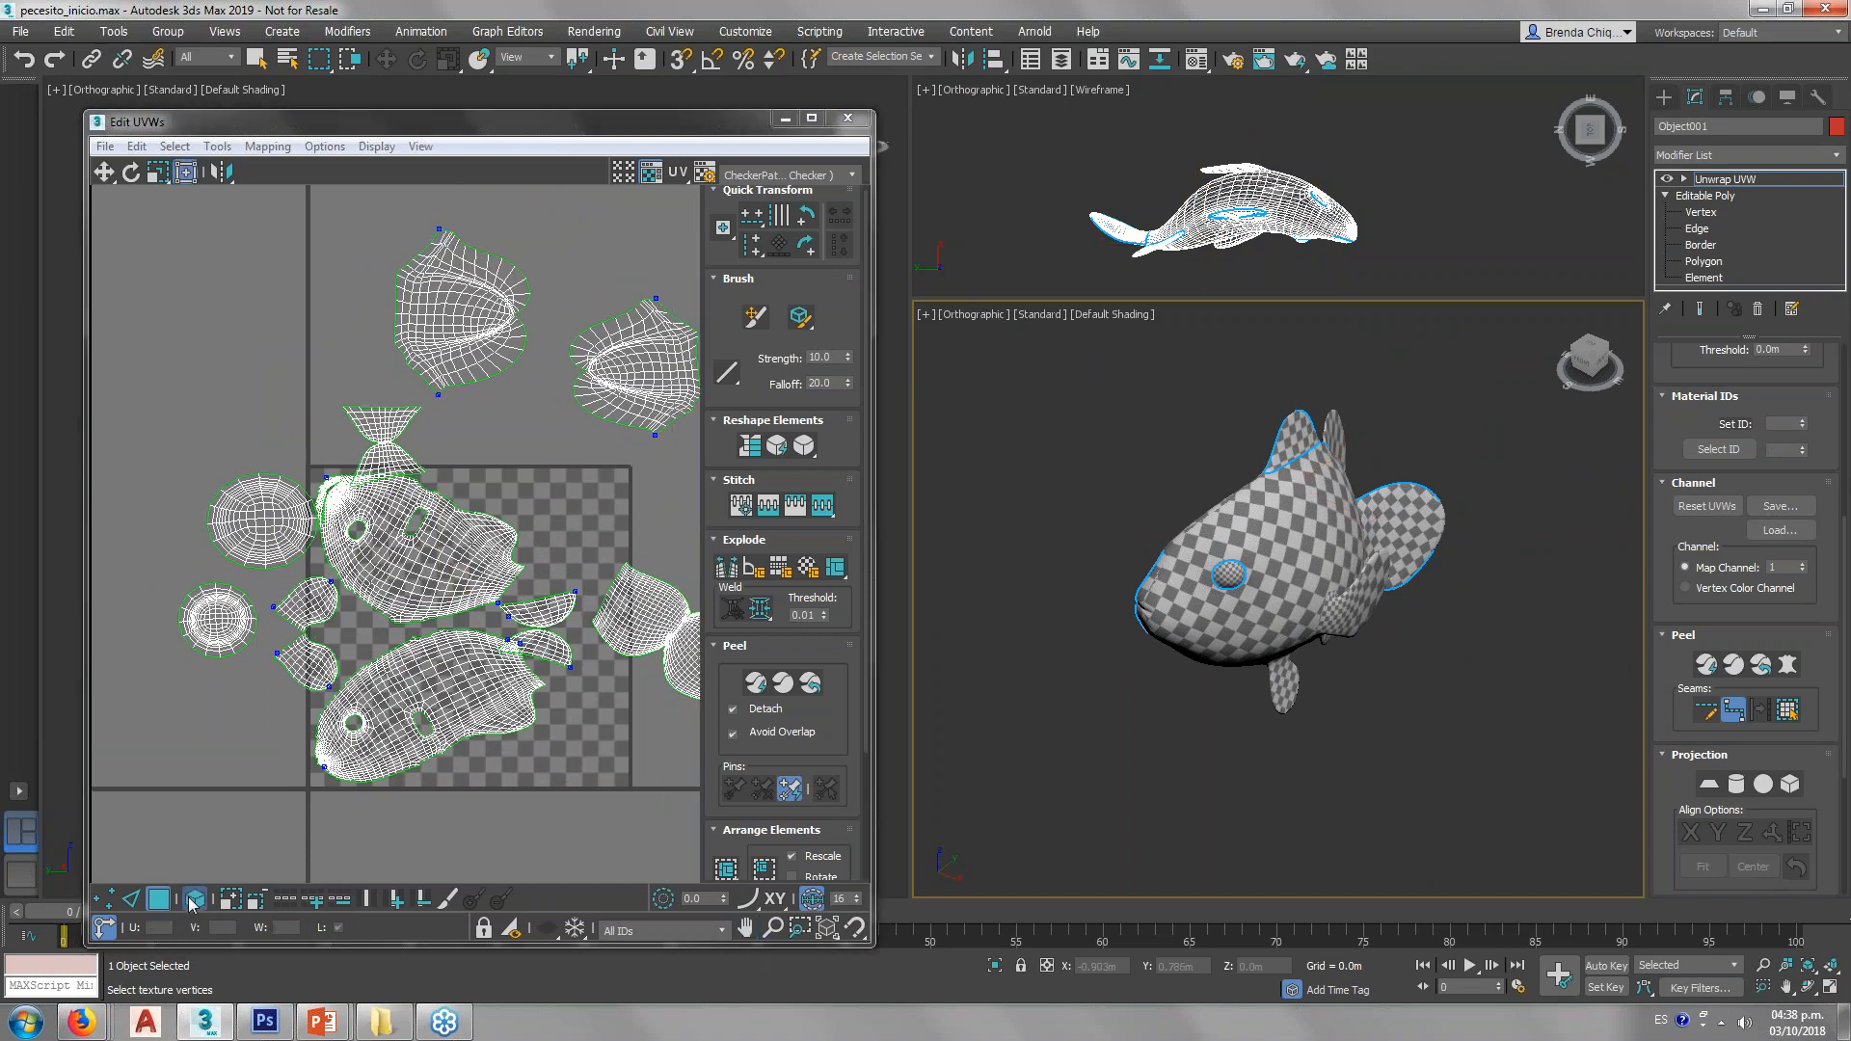
left_click(453, 556)
left_click(446, 670, "ctrl")
left_click_drag(545, 474, 486, 561)
left_click_drag(421, 617, 421, 580)
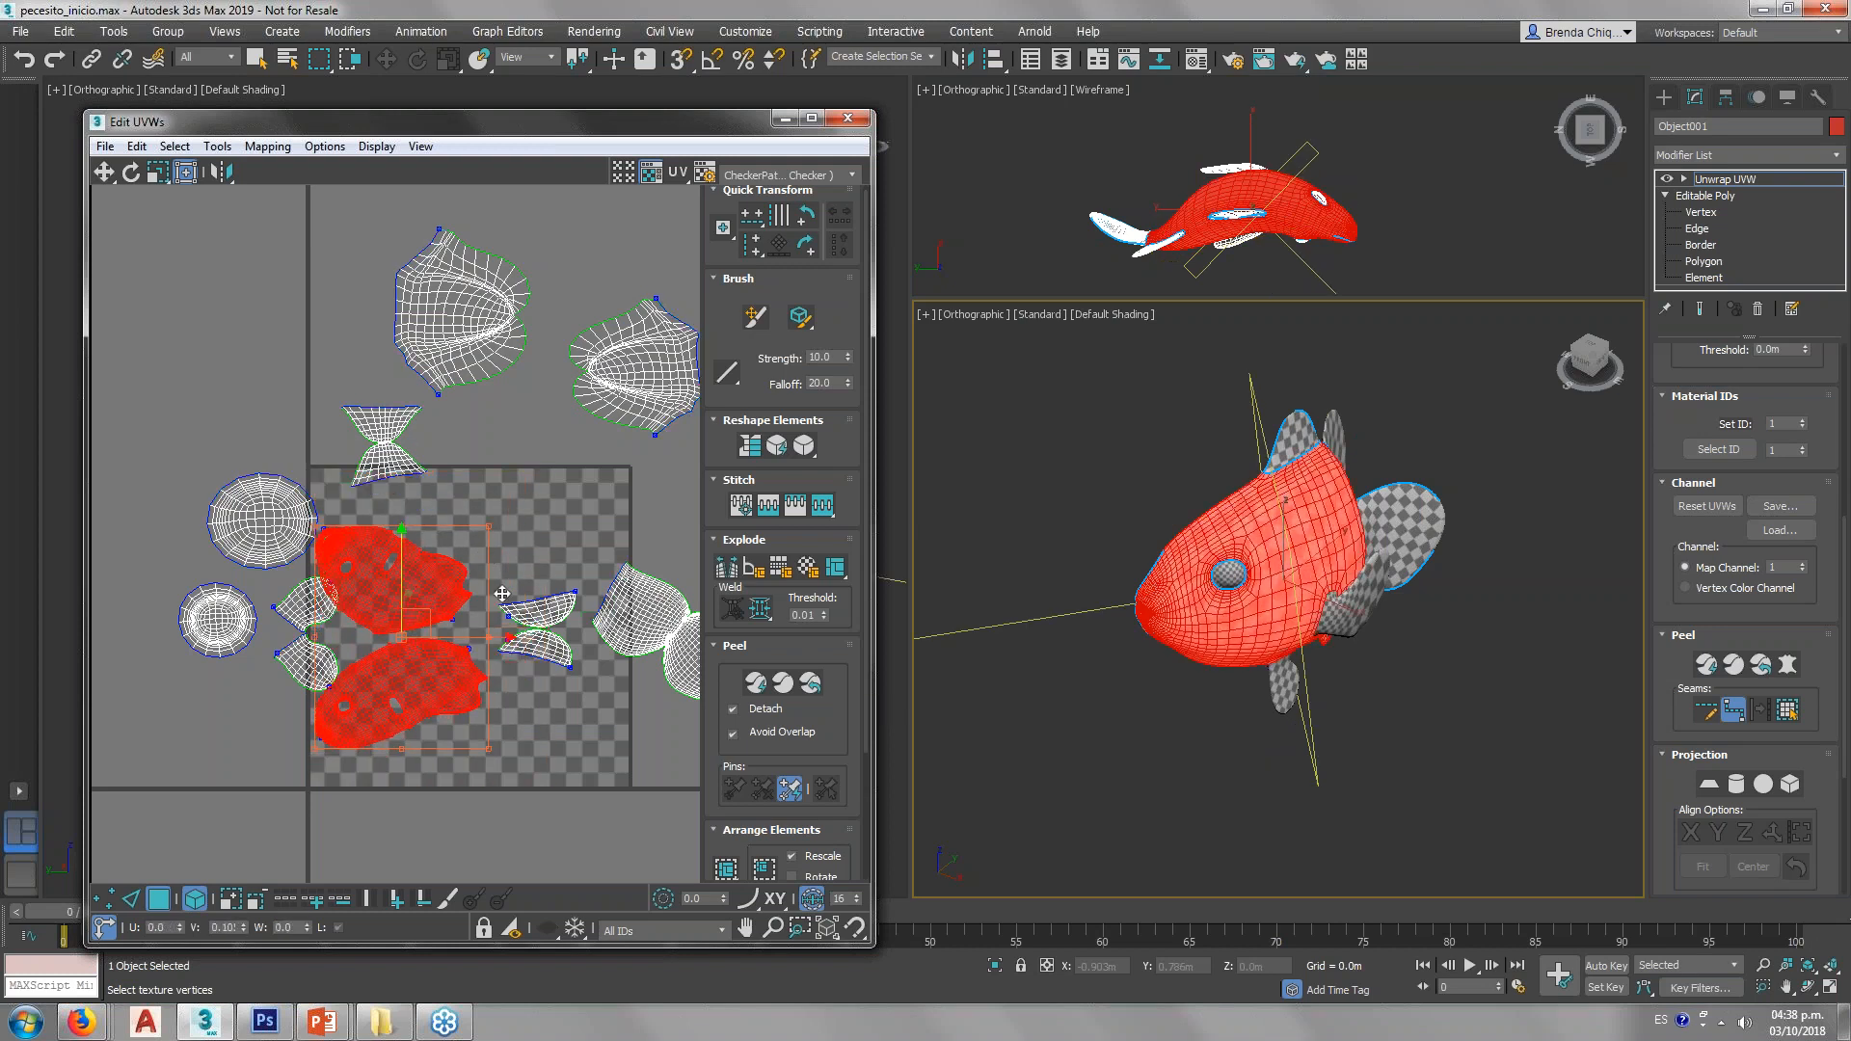
left_click_drag(487, 634, 536, 634)
scroll(535, 632, "up", 3)
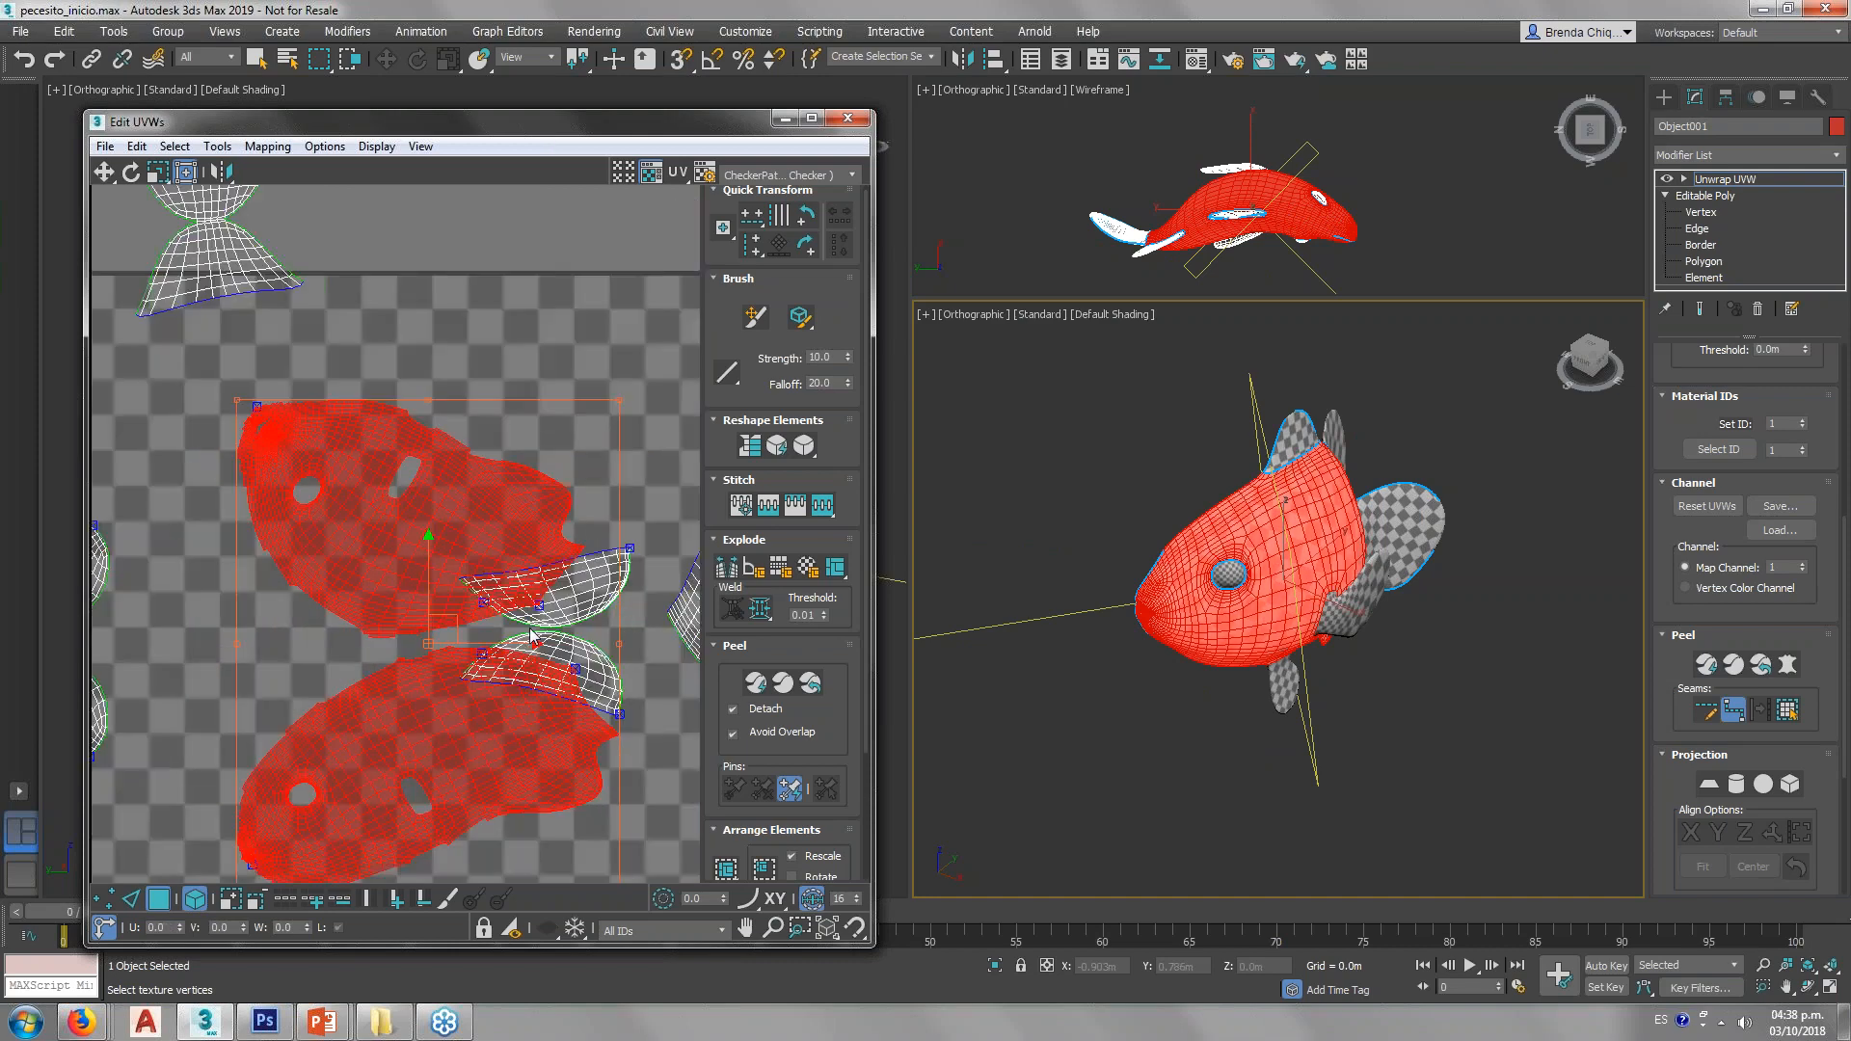
Step: Move the two crescent-shaped fin pieces off the body pieces into the tile's upper right area
scroll(434, 612, "down", 2)
left_click(518, 644)
left_click(525, 592, "ctrl")
middle_click_drag(524, 591, 408, 581)
left_click_drag(410, 531, 440, 416)
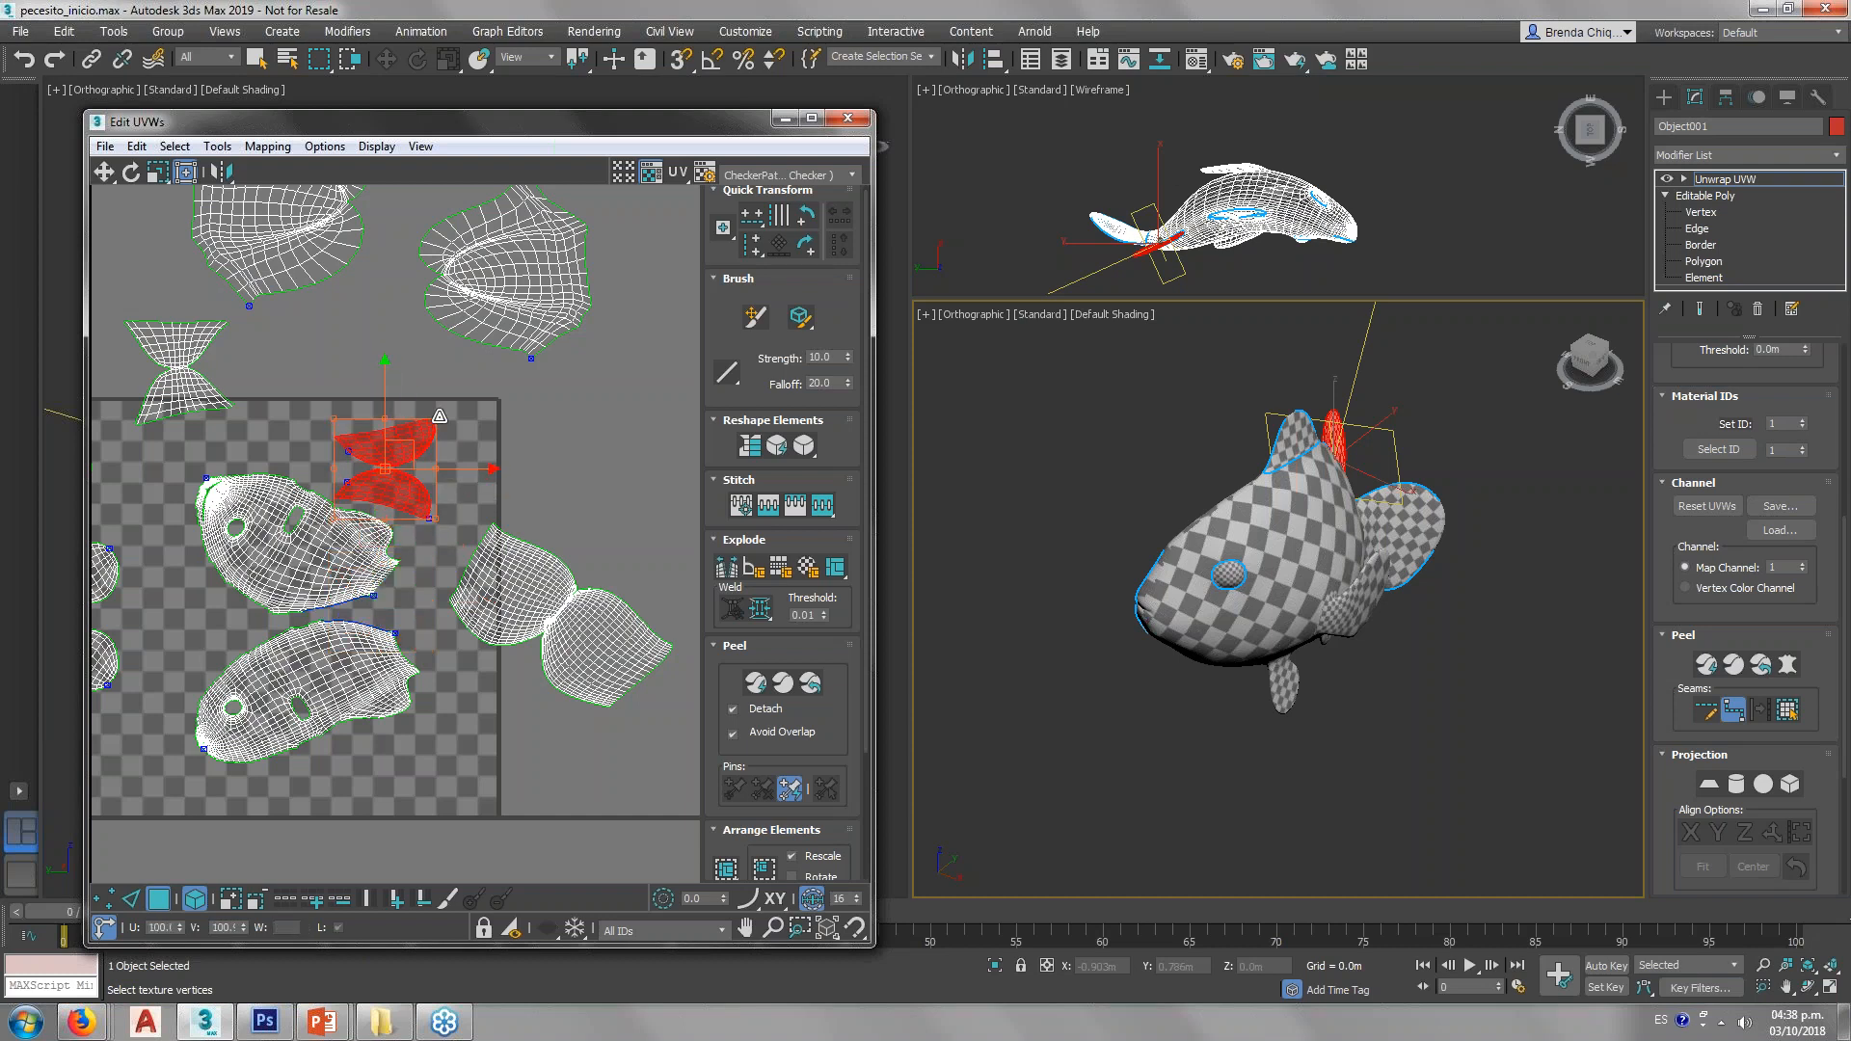
left_click(556, 418)
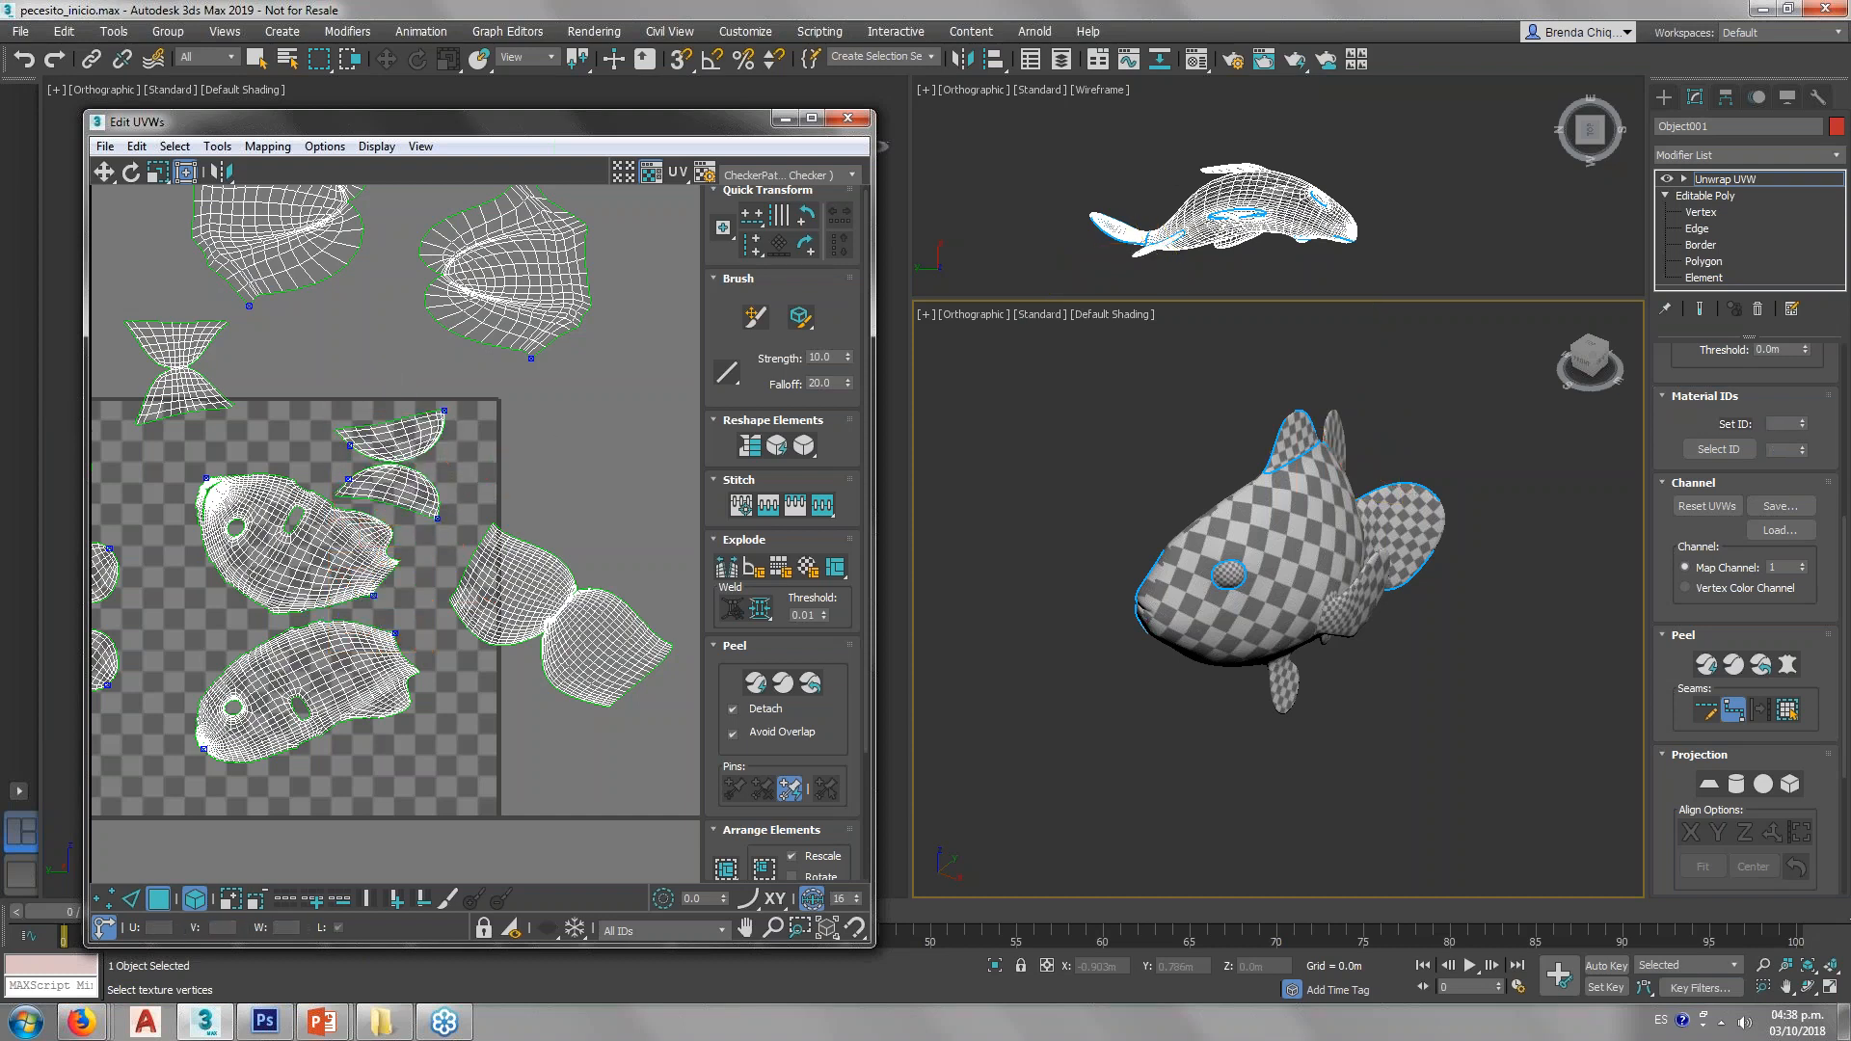
Step: Scale down the tail fin's UV piece and move it into the tile beside the body pieces
left_click(511, 619)
middle_click_drag(476, 665, 469, 651)
left_click_drag(670, 508, 599, 573)
left_click_drag(499, 627, 431, 607)
Step: Rotate the tail fin piece upright by about -57 degrees and shift it to fit along the tile's right edge
scroll(416, 591, "up", 2)
left_click_drag(474, 523, 559, 573)
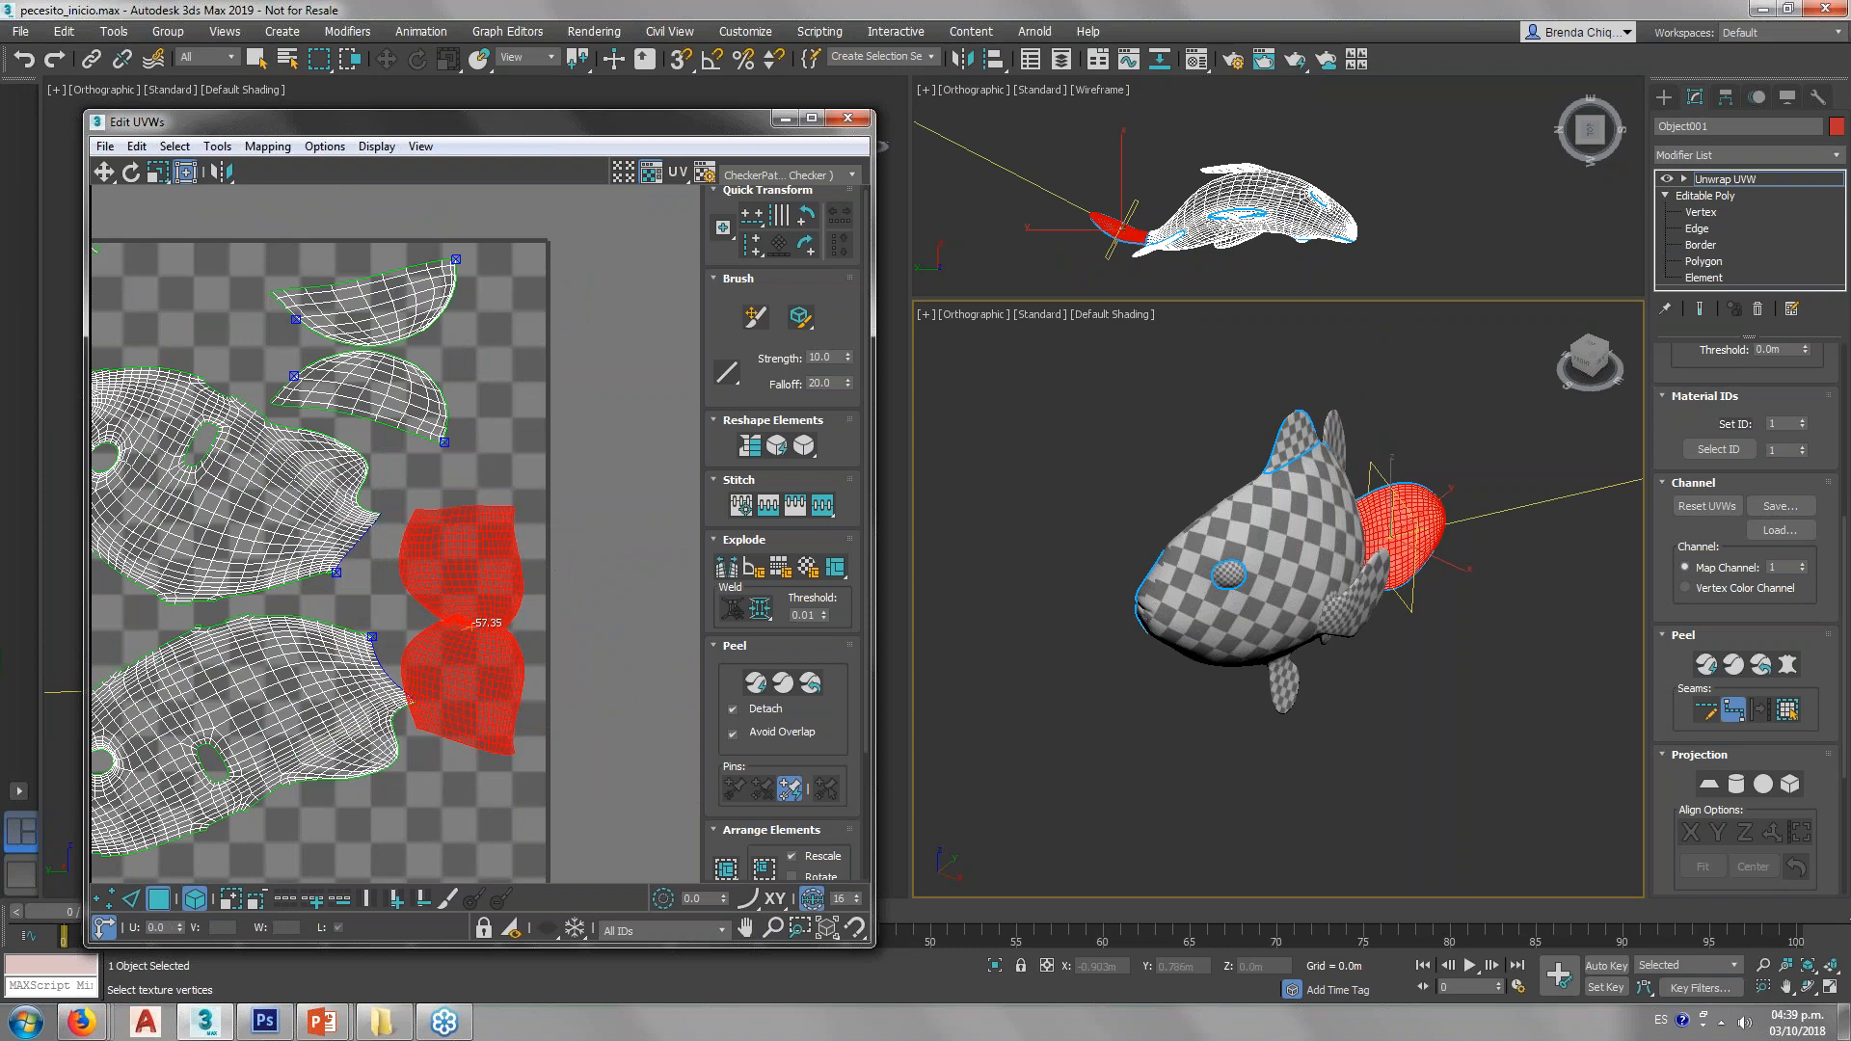
middle_click_drag(451, 574, 471, 521)
left_click_drag(487, 537, 495, 506)
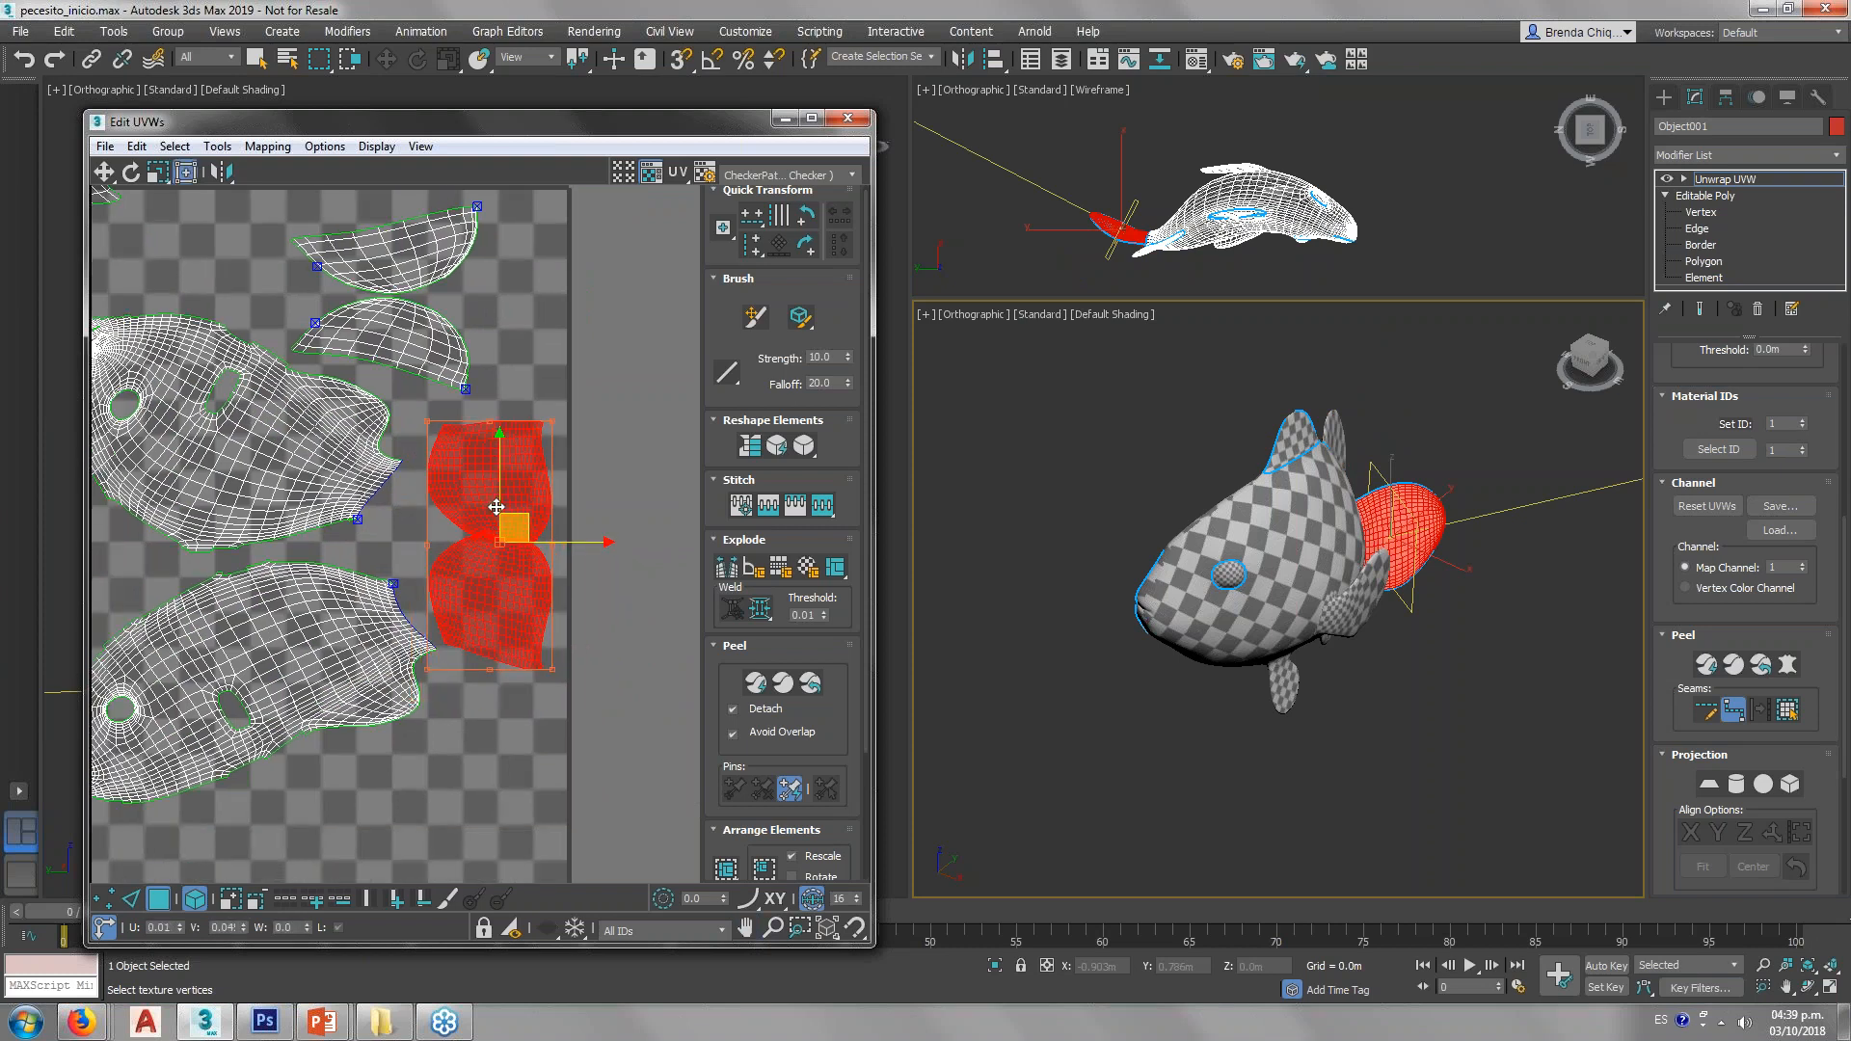
Step: Scale down the bow-tie-shaped dorsal fin piece and move it to the tile's upper edge above the body pieces
scroll(647, 625, "down", 2)
left_click(648, 619)
middle_click_drag(597, 644, 646, 681)
left_click(309, 329)
scroll(323, 337, "up", 3)
left_click_drag(428, 365, 500, 274)
left_click_drag(362, 476, 325, 535)
scroll(374, 466, "down", 3)
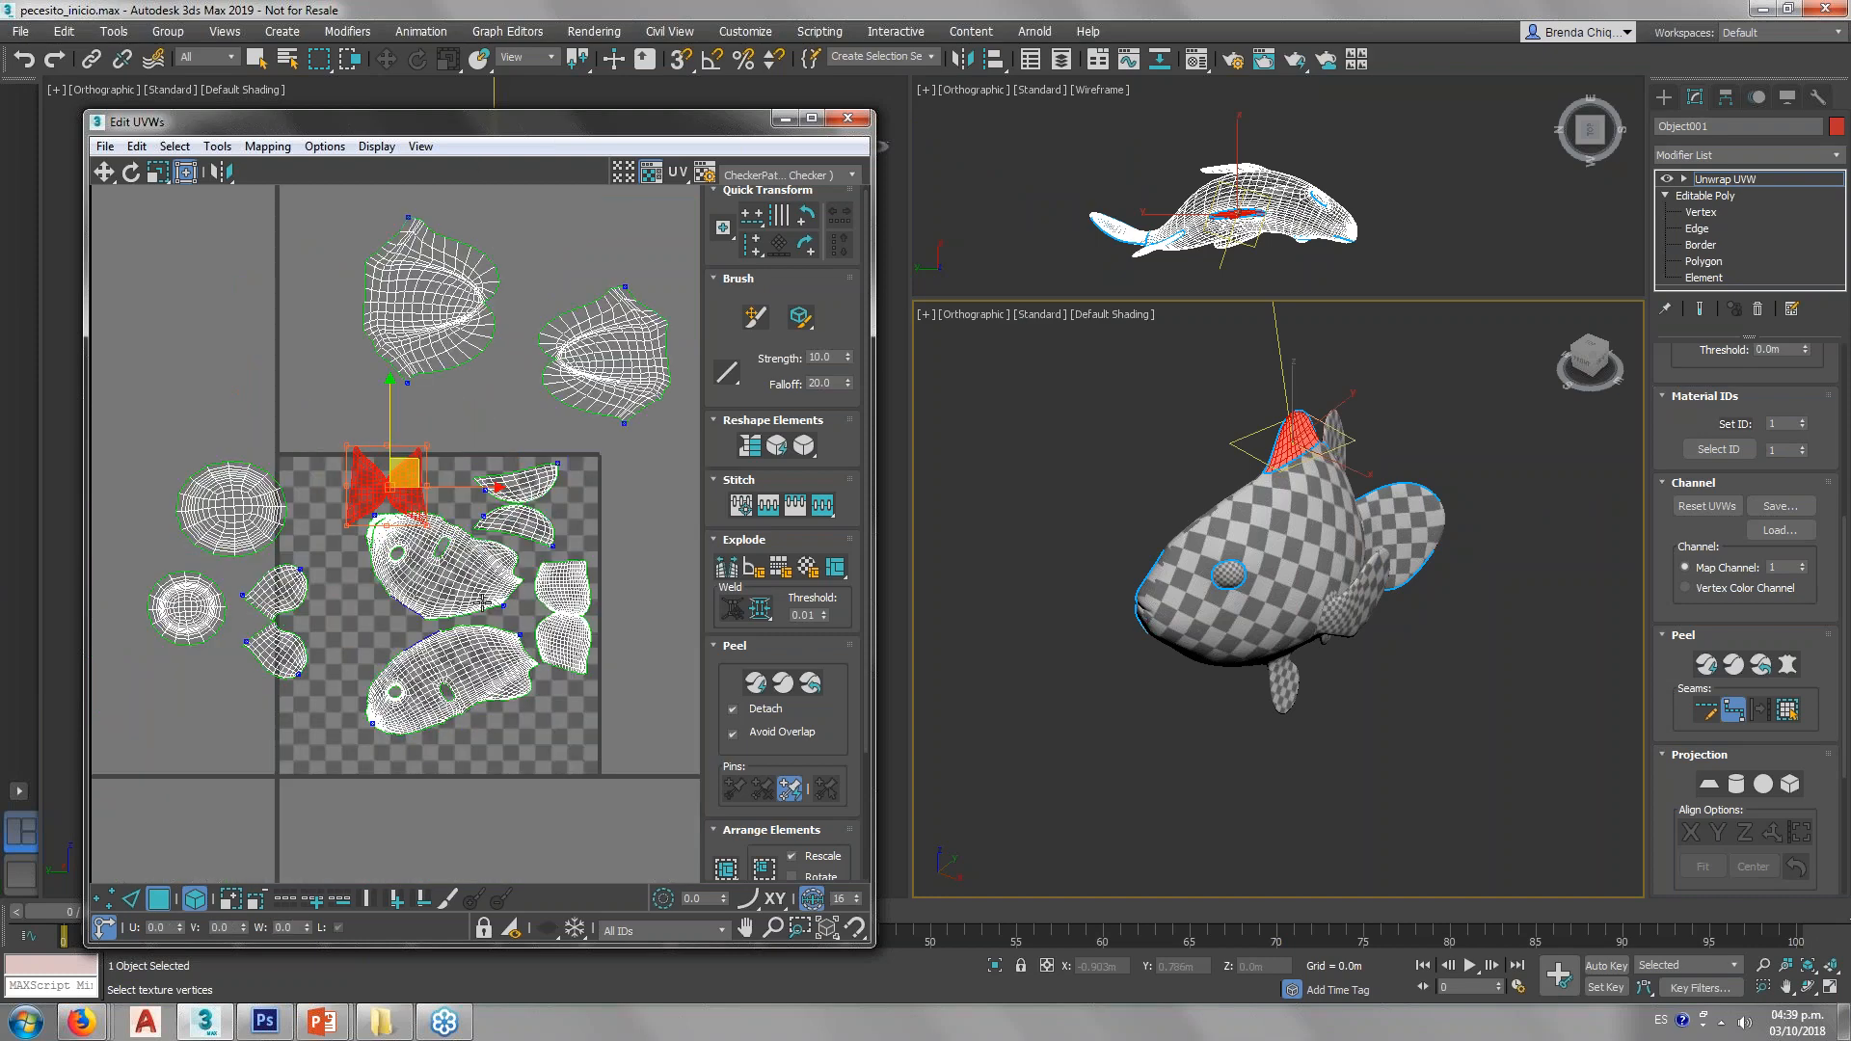
Step: Shift both body pieces down together and place the dorsal fin piece above them, beside the two crescent-shaped fins
left_click(416, 575)
left_click(453, 663, "ctrl")
scroll(453, 662, "up", 2)
left_click_drag(451, 536, 450, 584)
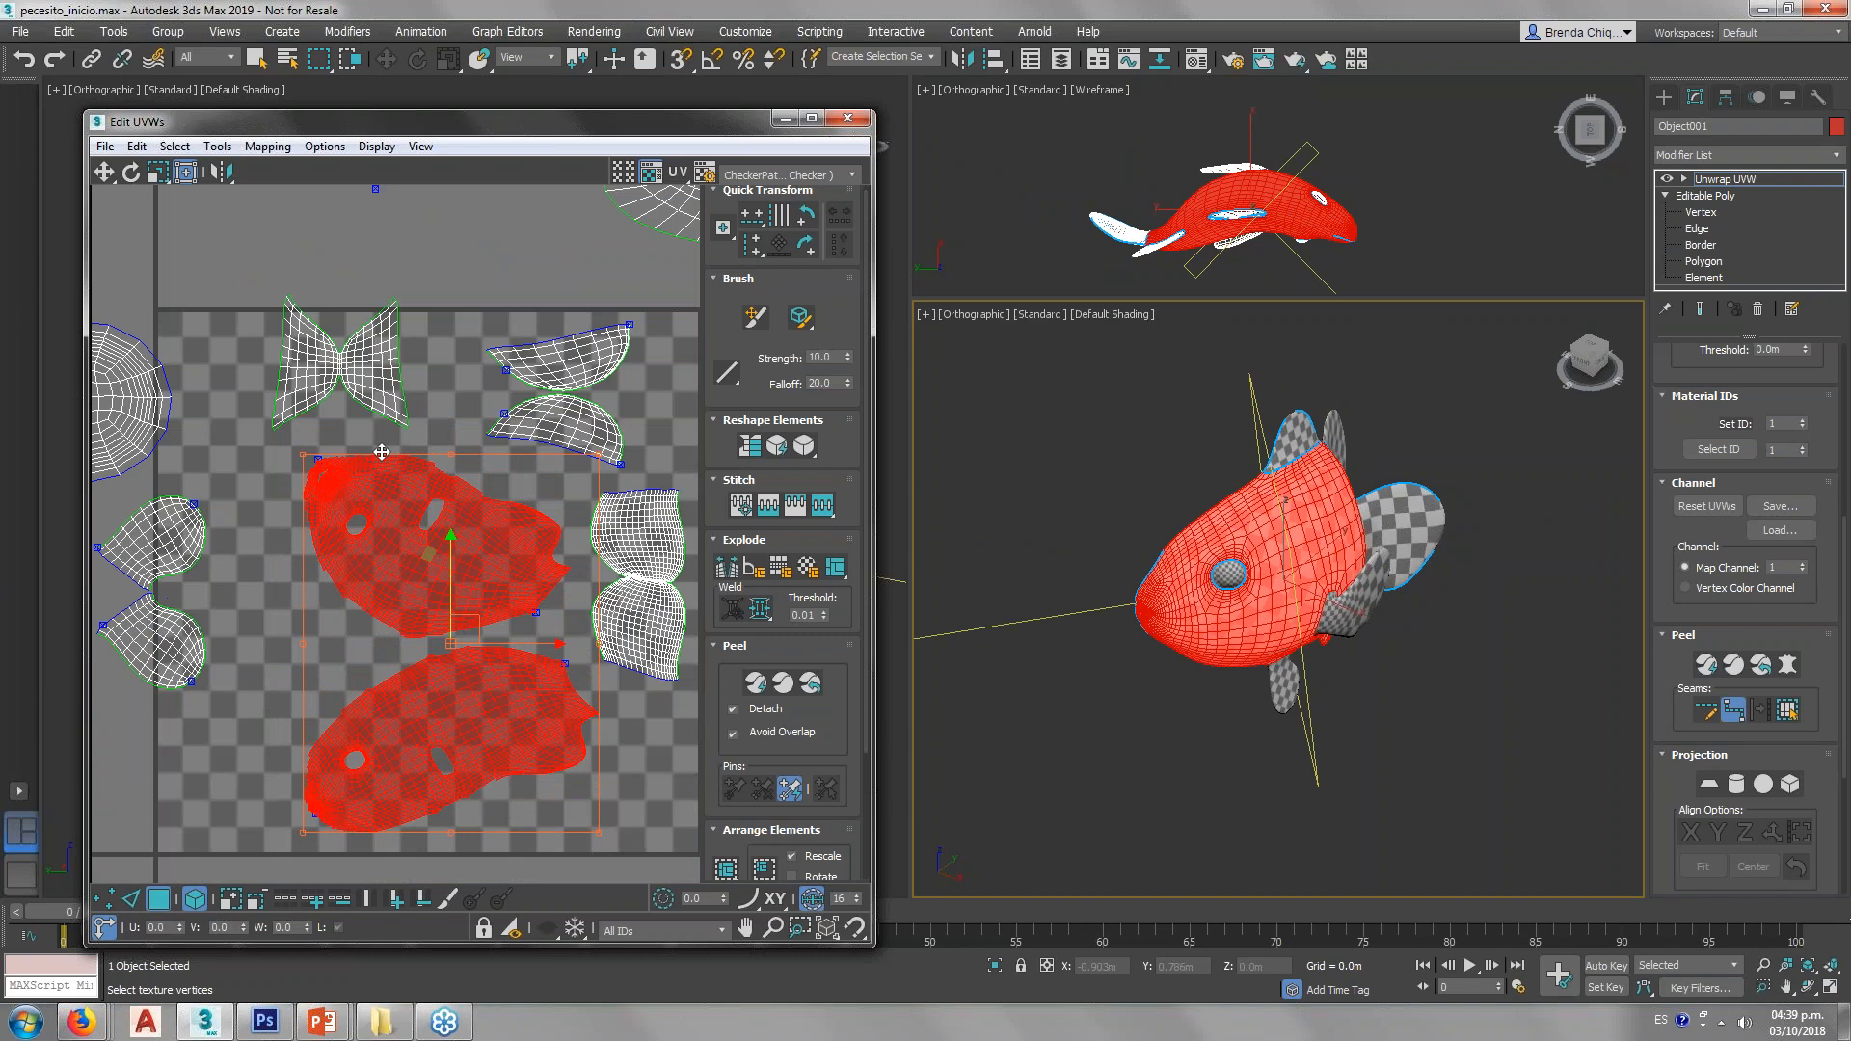
left_click(342, 361)
left_click_drag(347, 364, 409, 365)
scroll(468, 390, "down", 3)
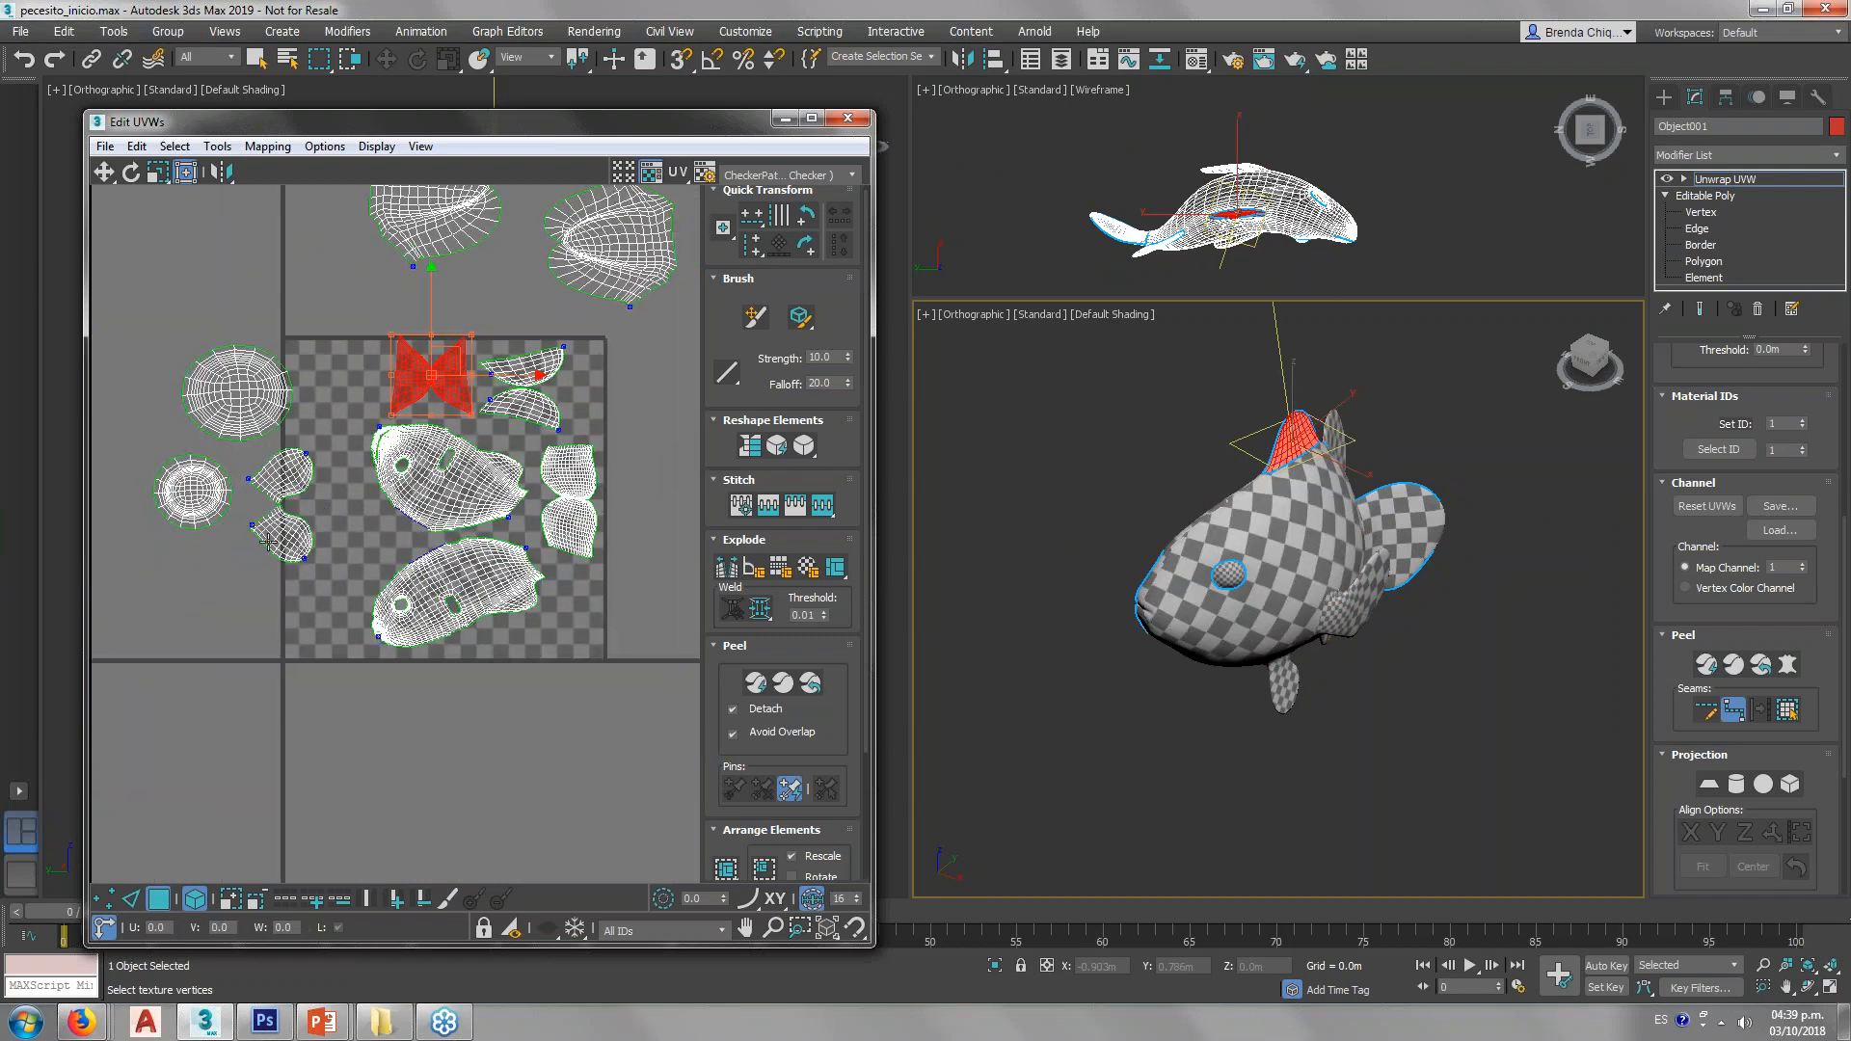
Step: Move the two small leaf-shaped lower fin pieces together into the tile's lower left corner
left_click(267, 542)
left_click(281, 472, "ctrl")
left_click_drag(292, 485, 339, 570)
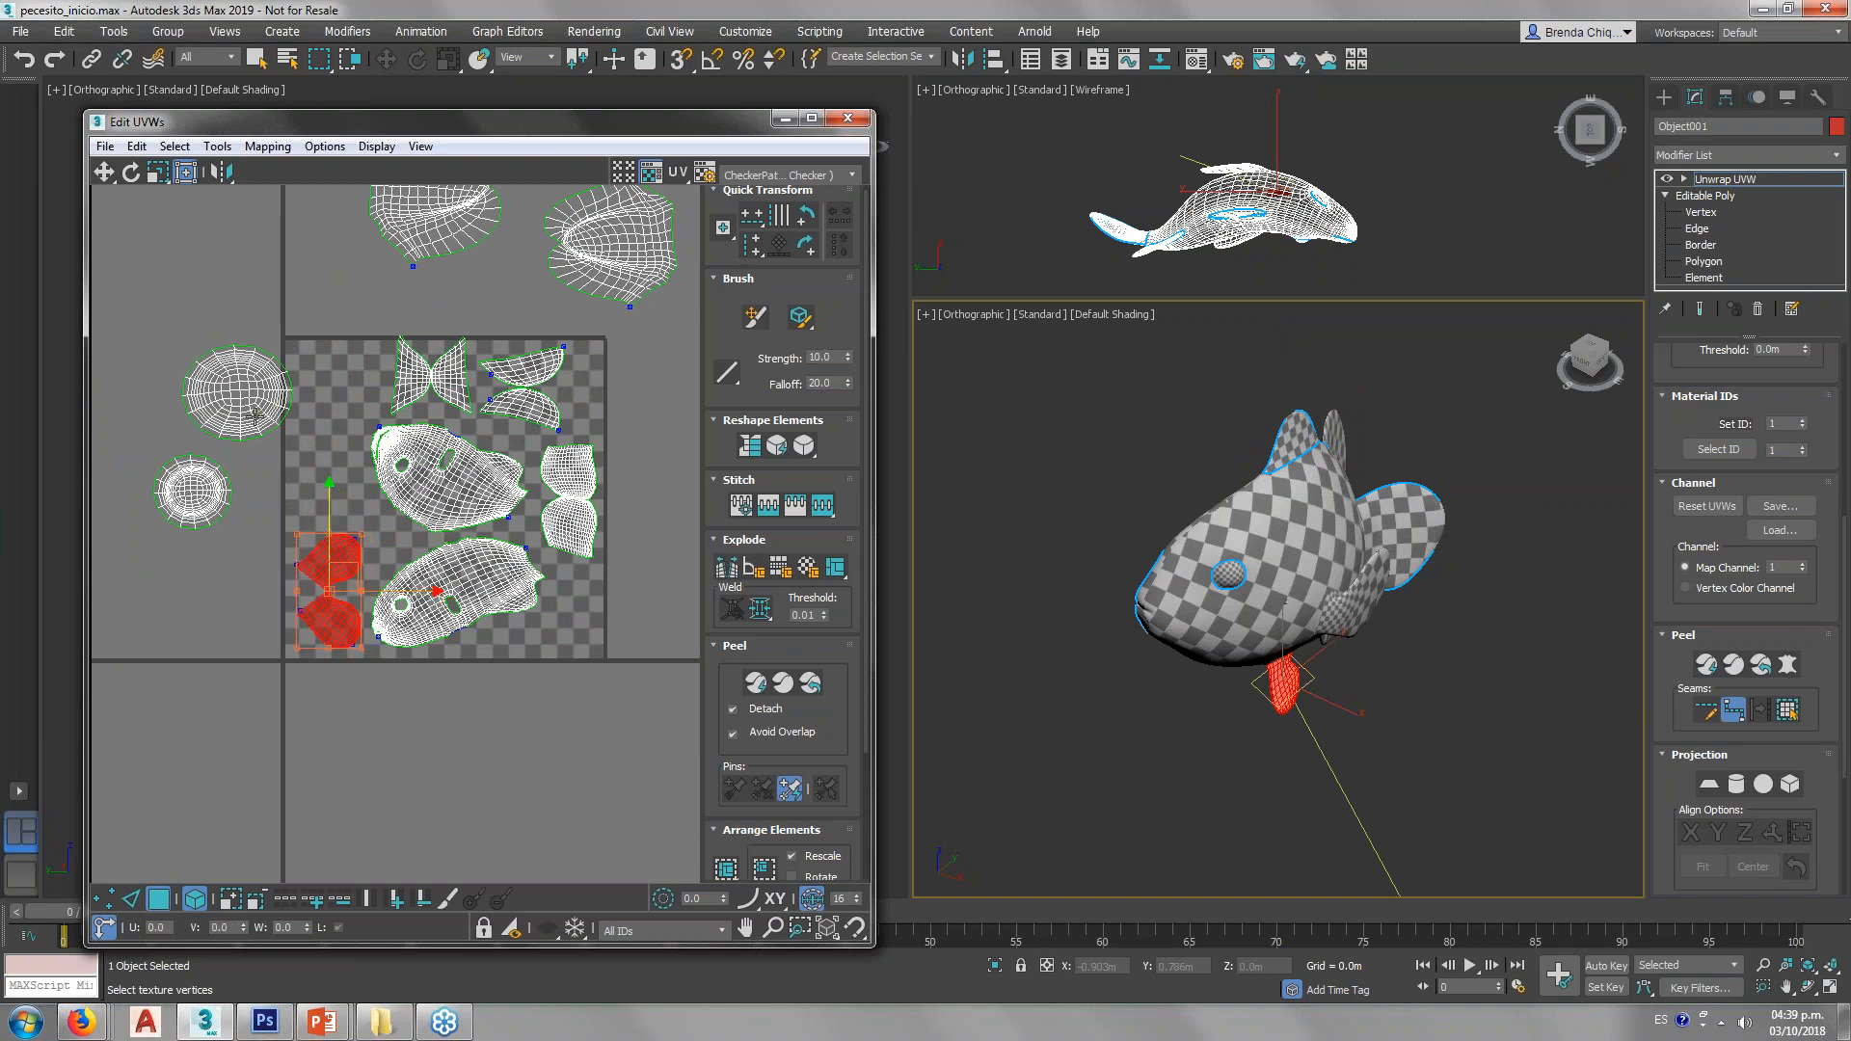
Step: Move both round eye pieces into the tile beside the upper body piece and scale down the larger eye
left_click(253, 415)
left_click(205, 480, "ctrl")
left_click_drag(293, 344, 298, 472)
scroll(347, 455, "up", 5)
left_click(380, 453)
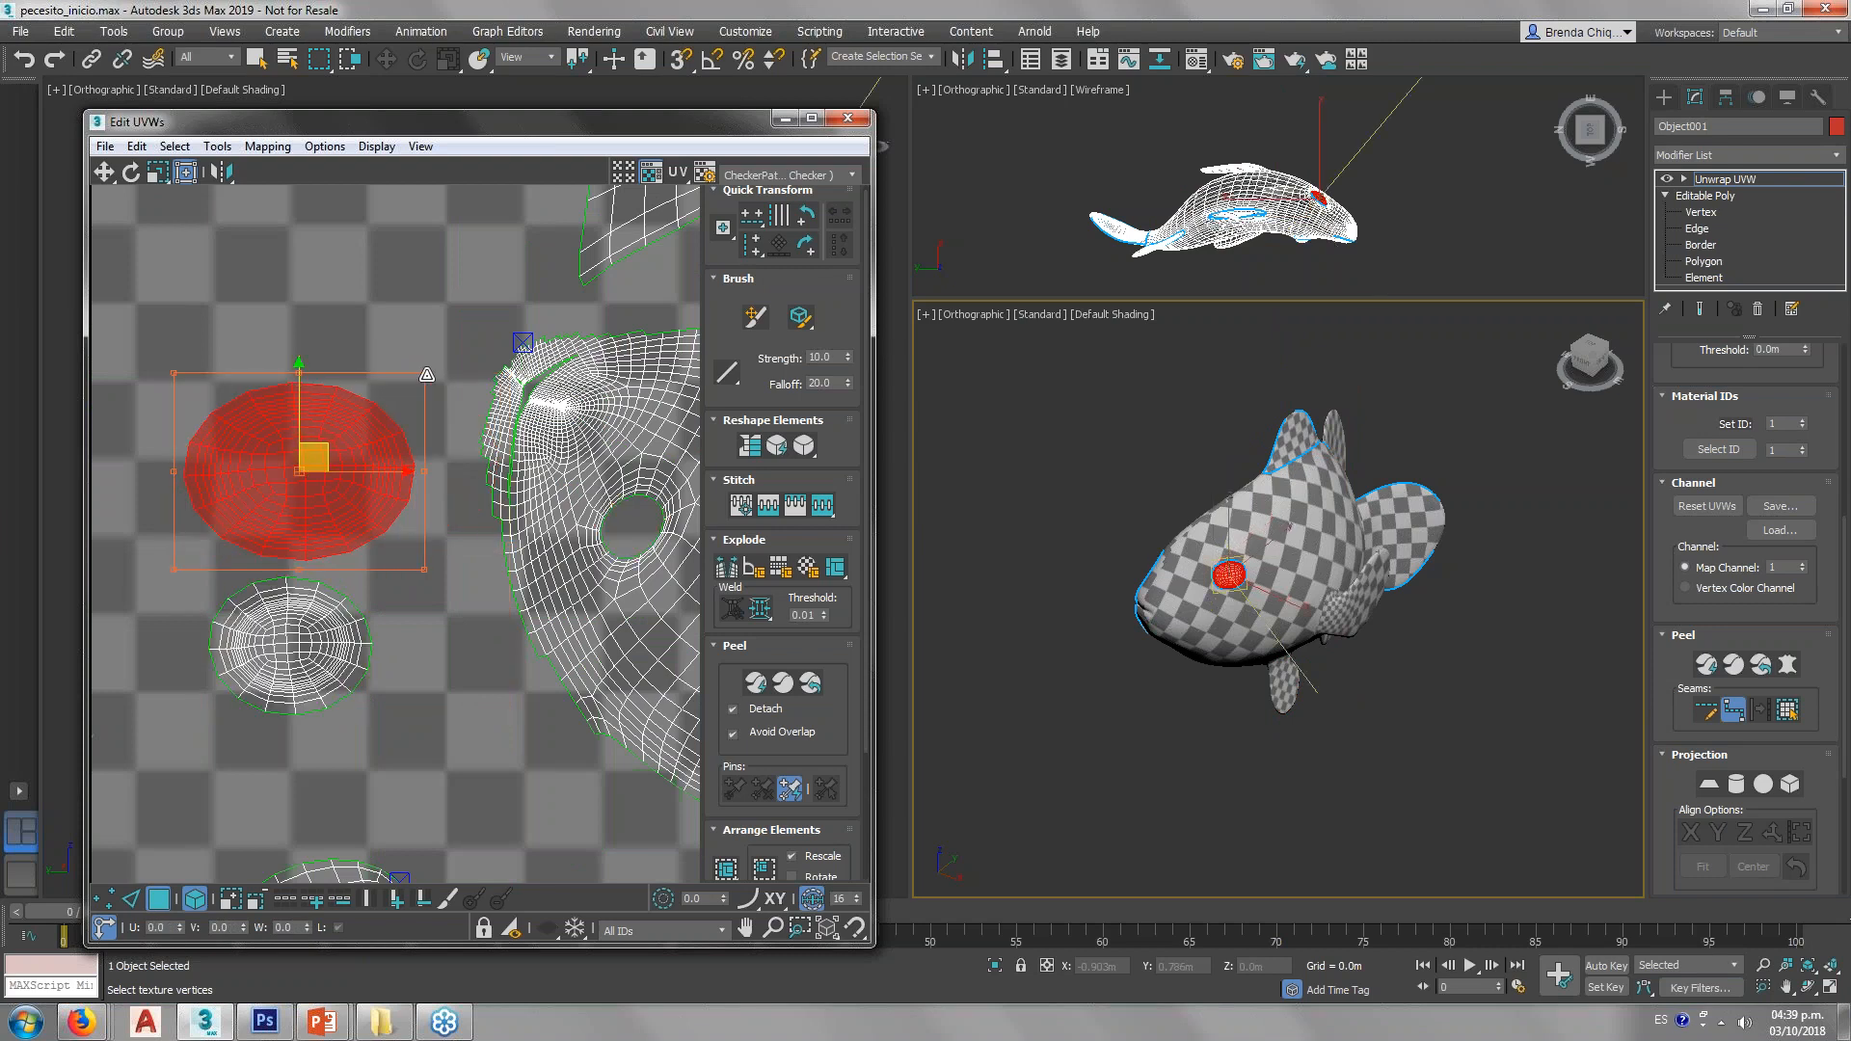
left_click_drag(425, 376, 325, 447)
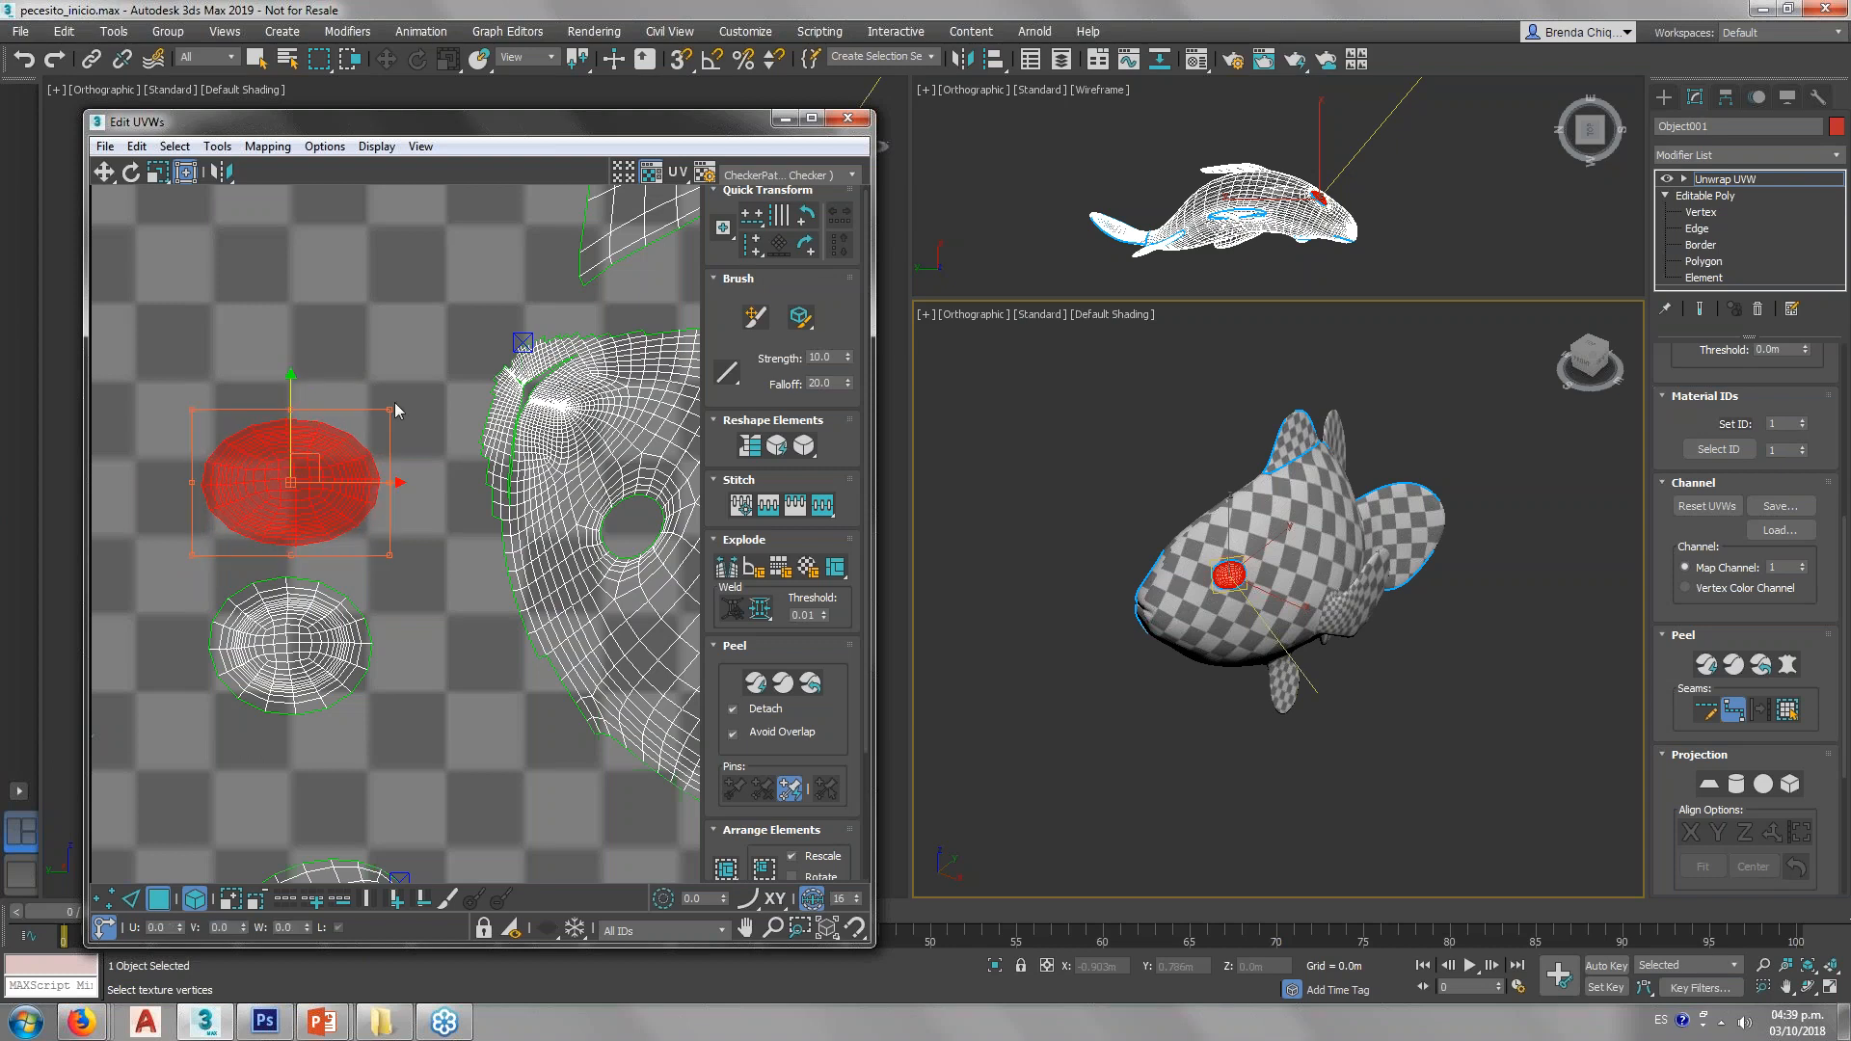
left_click_drag(399, 409, 396, 394)
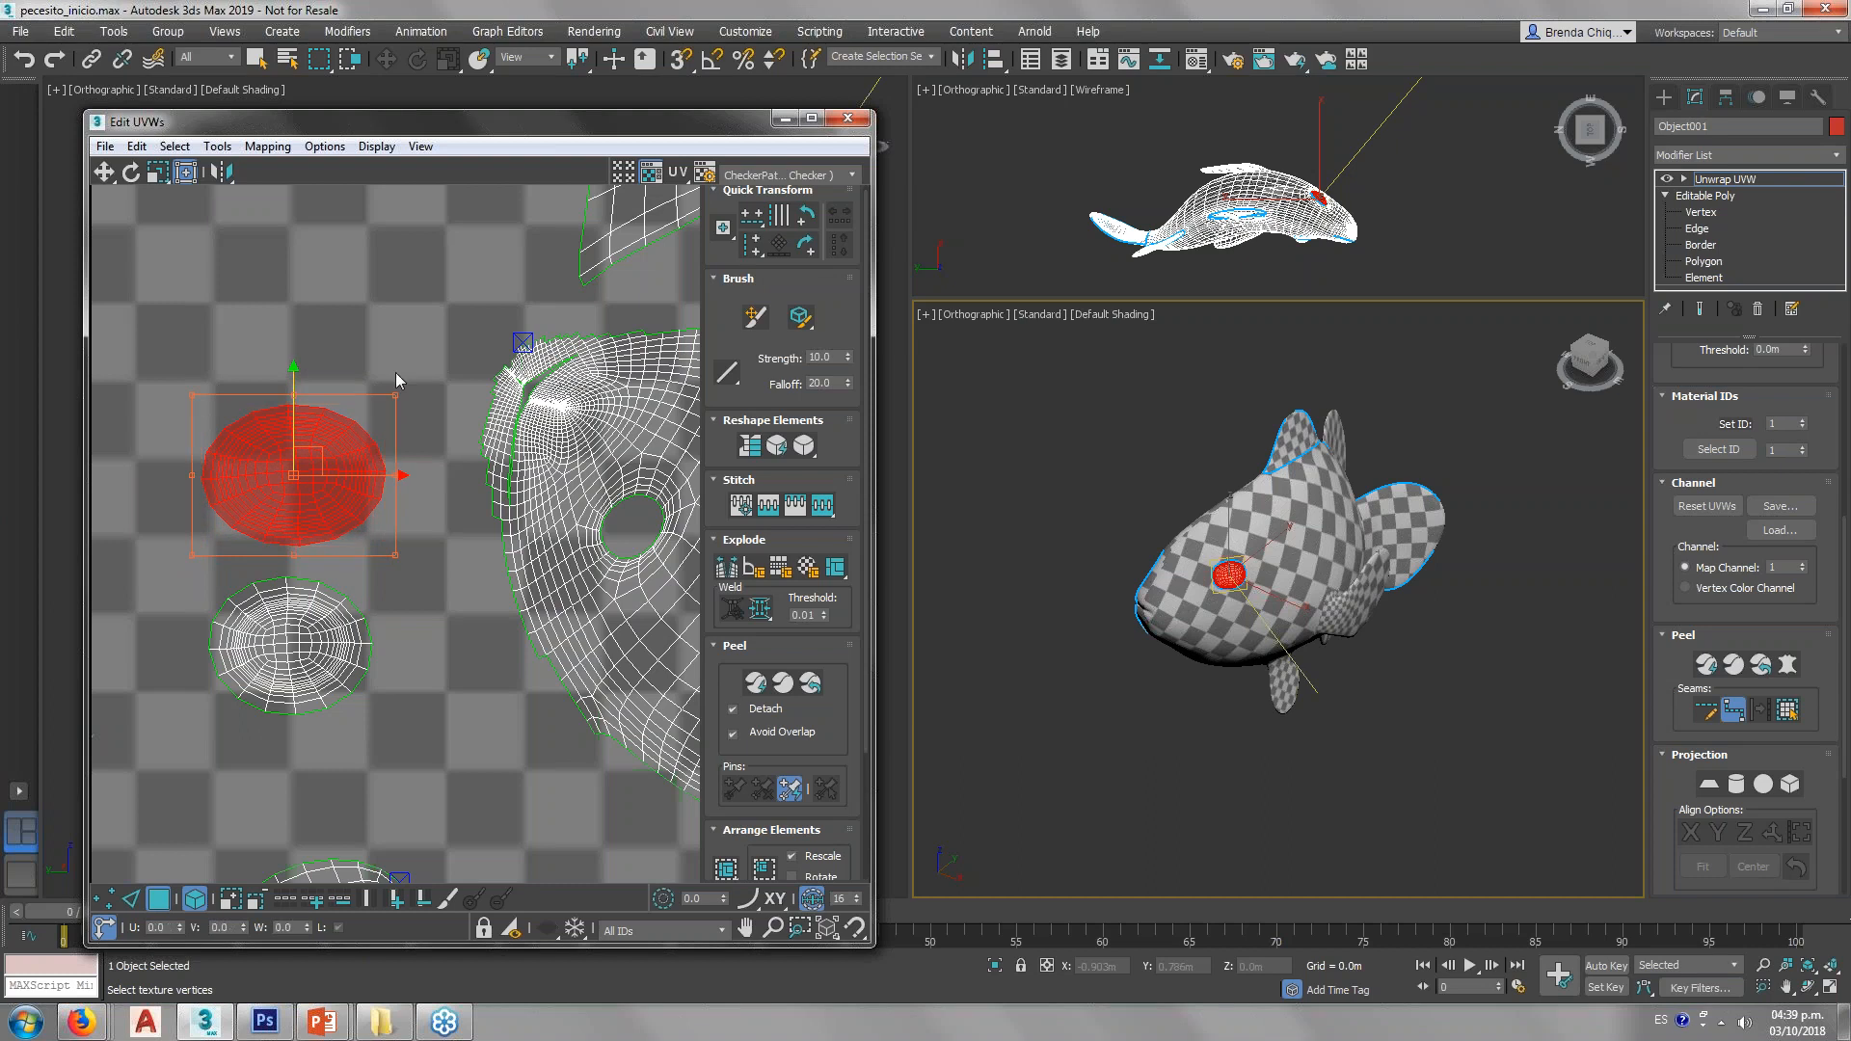
left_click(400, 381)
scroll(371, 577, "down", 10)
Step: Scale down the first side fin piece and fit it into the tile's upper left corner
left_click(472, 279)
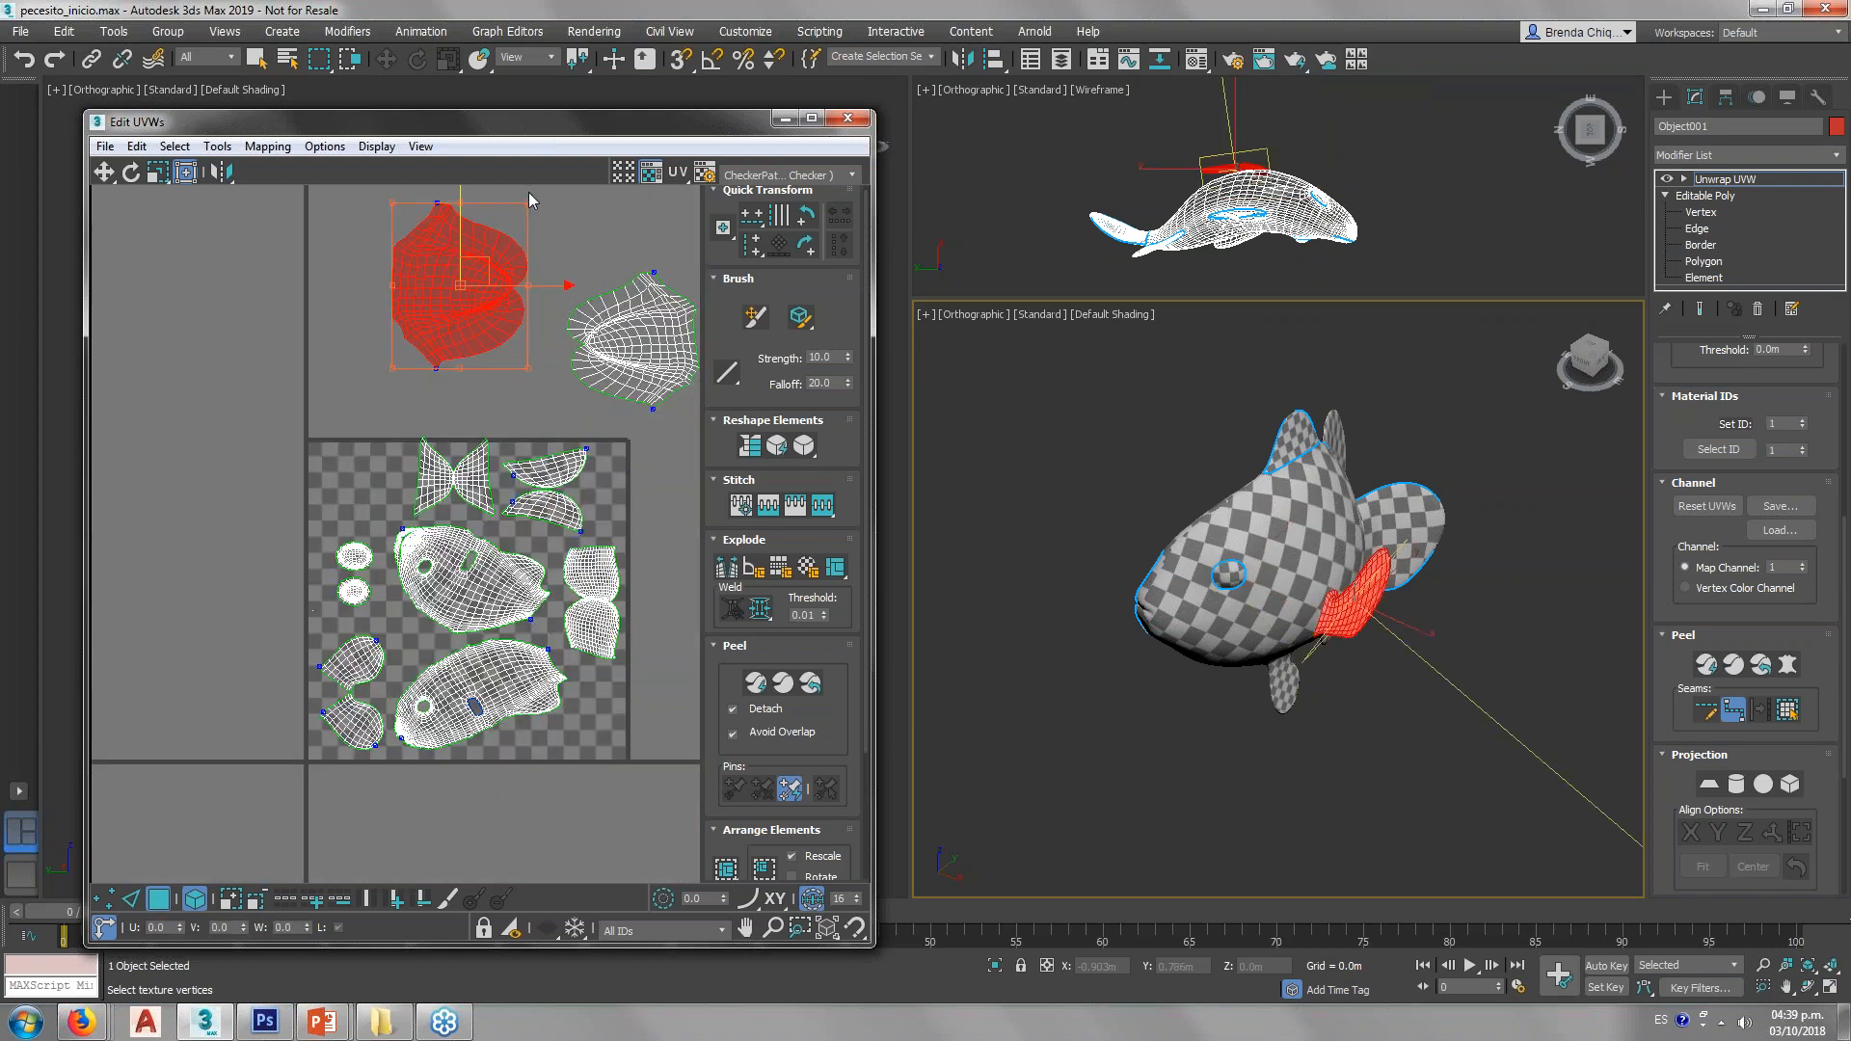
left_click_drag(529, 204, 352, 486)
scroll(352, 487, "up", 4)
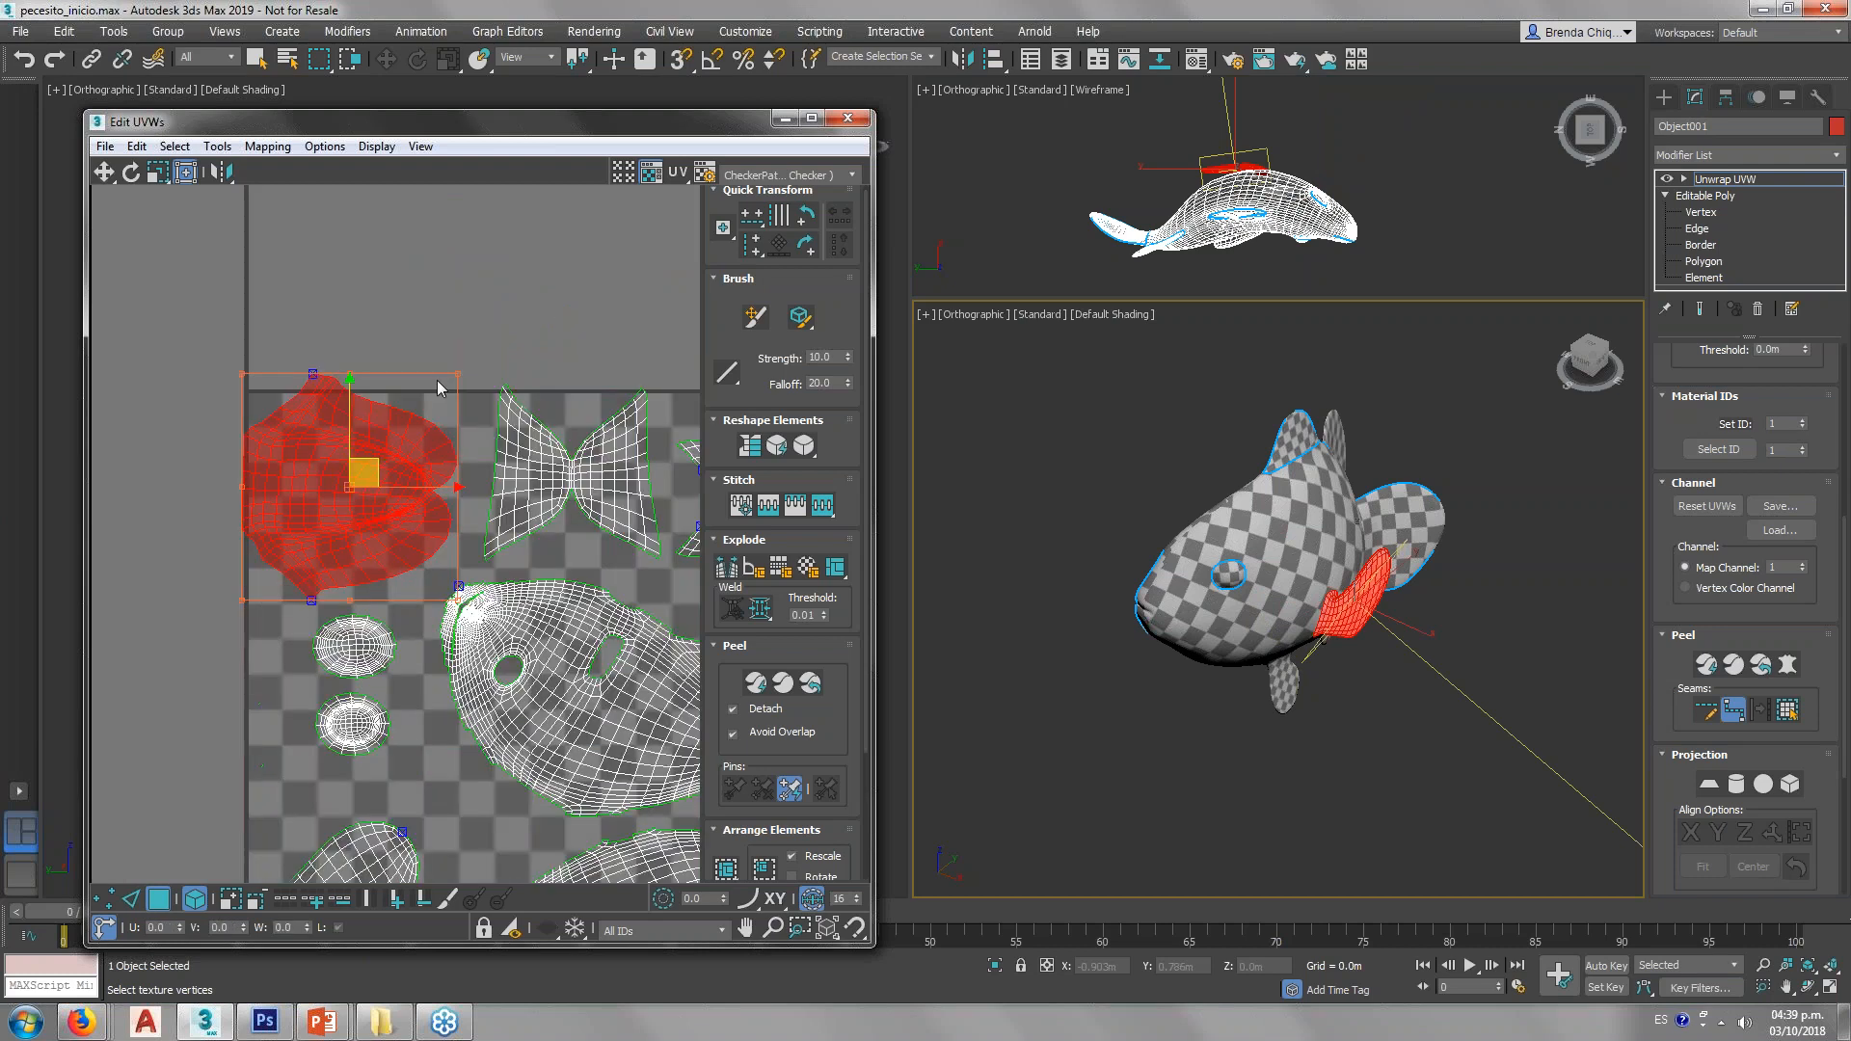
left_click_drag(458, 371, 416, 439)
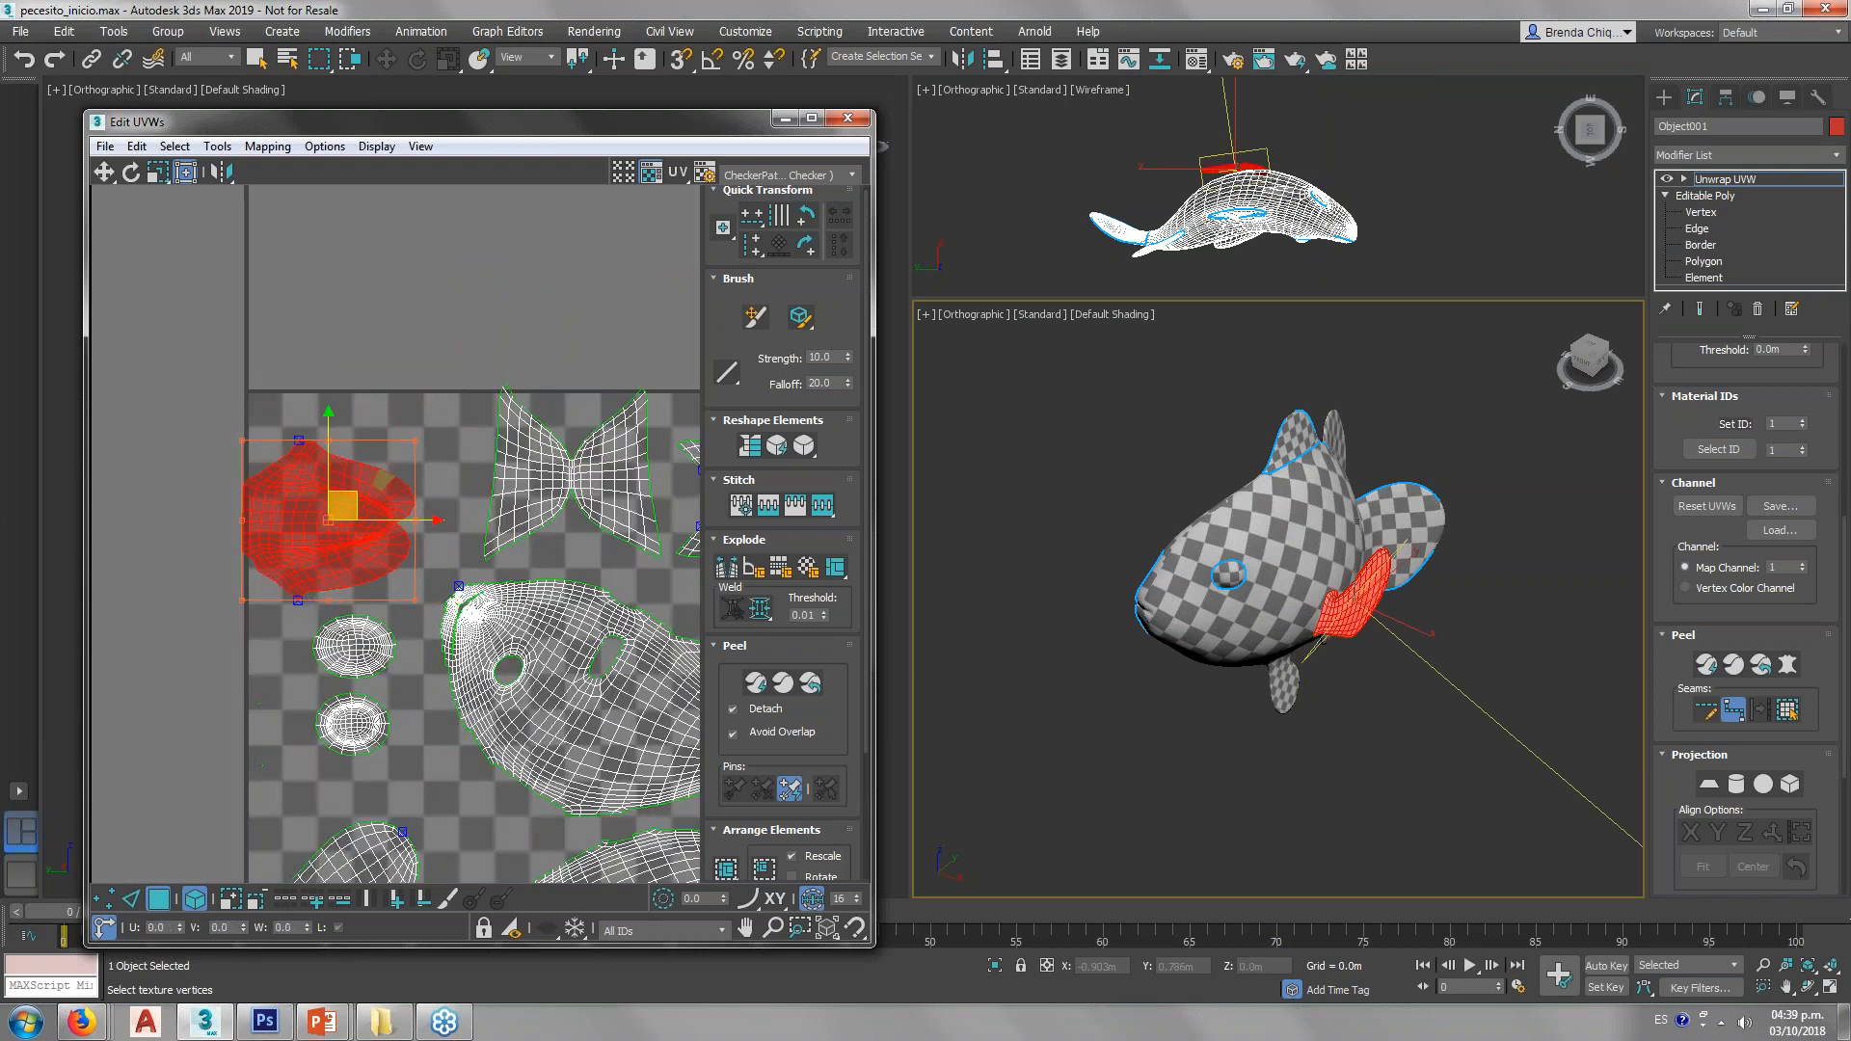
left_click_drag(348, 523, 371, 501)
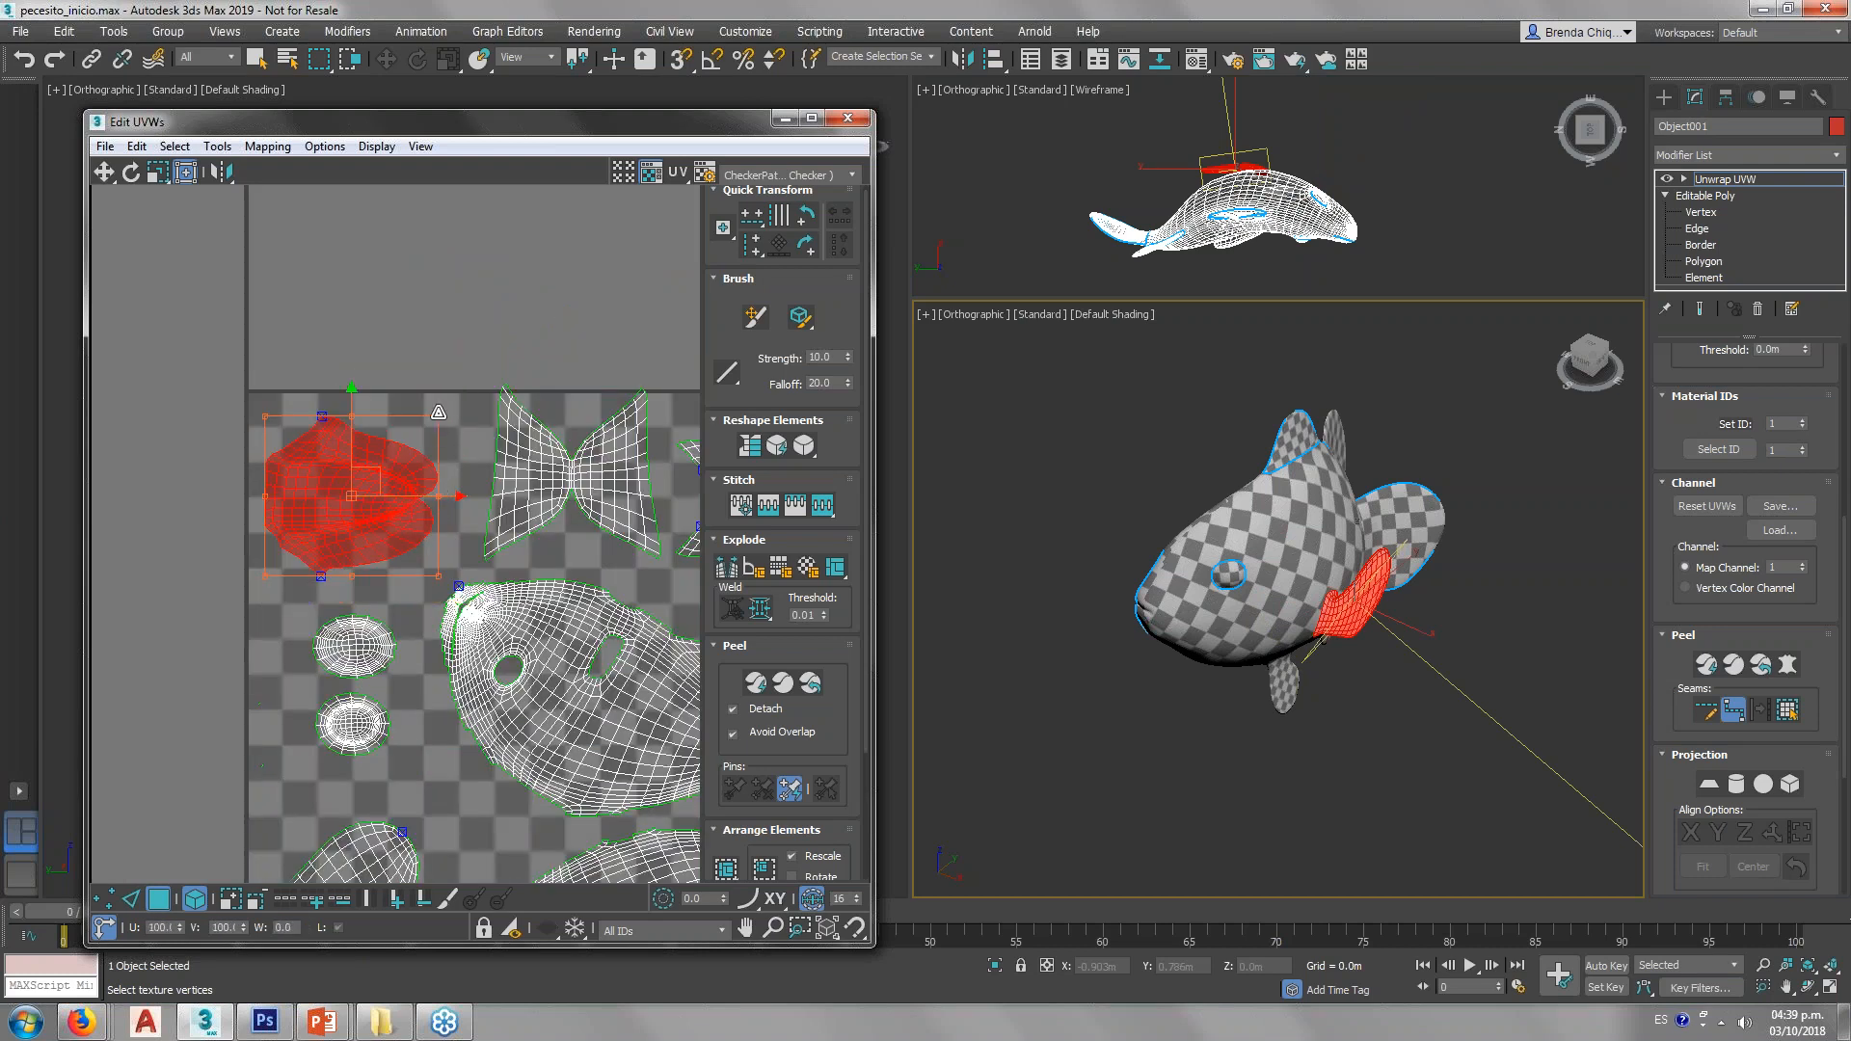
left_click_drag(423, 409, 423, 410)
left_click_drag(352, 488, 379, 484)
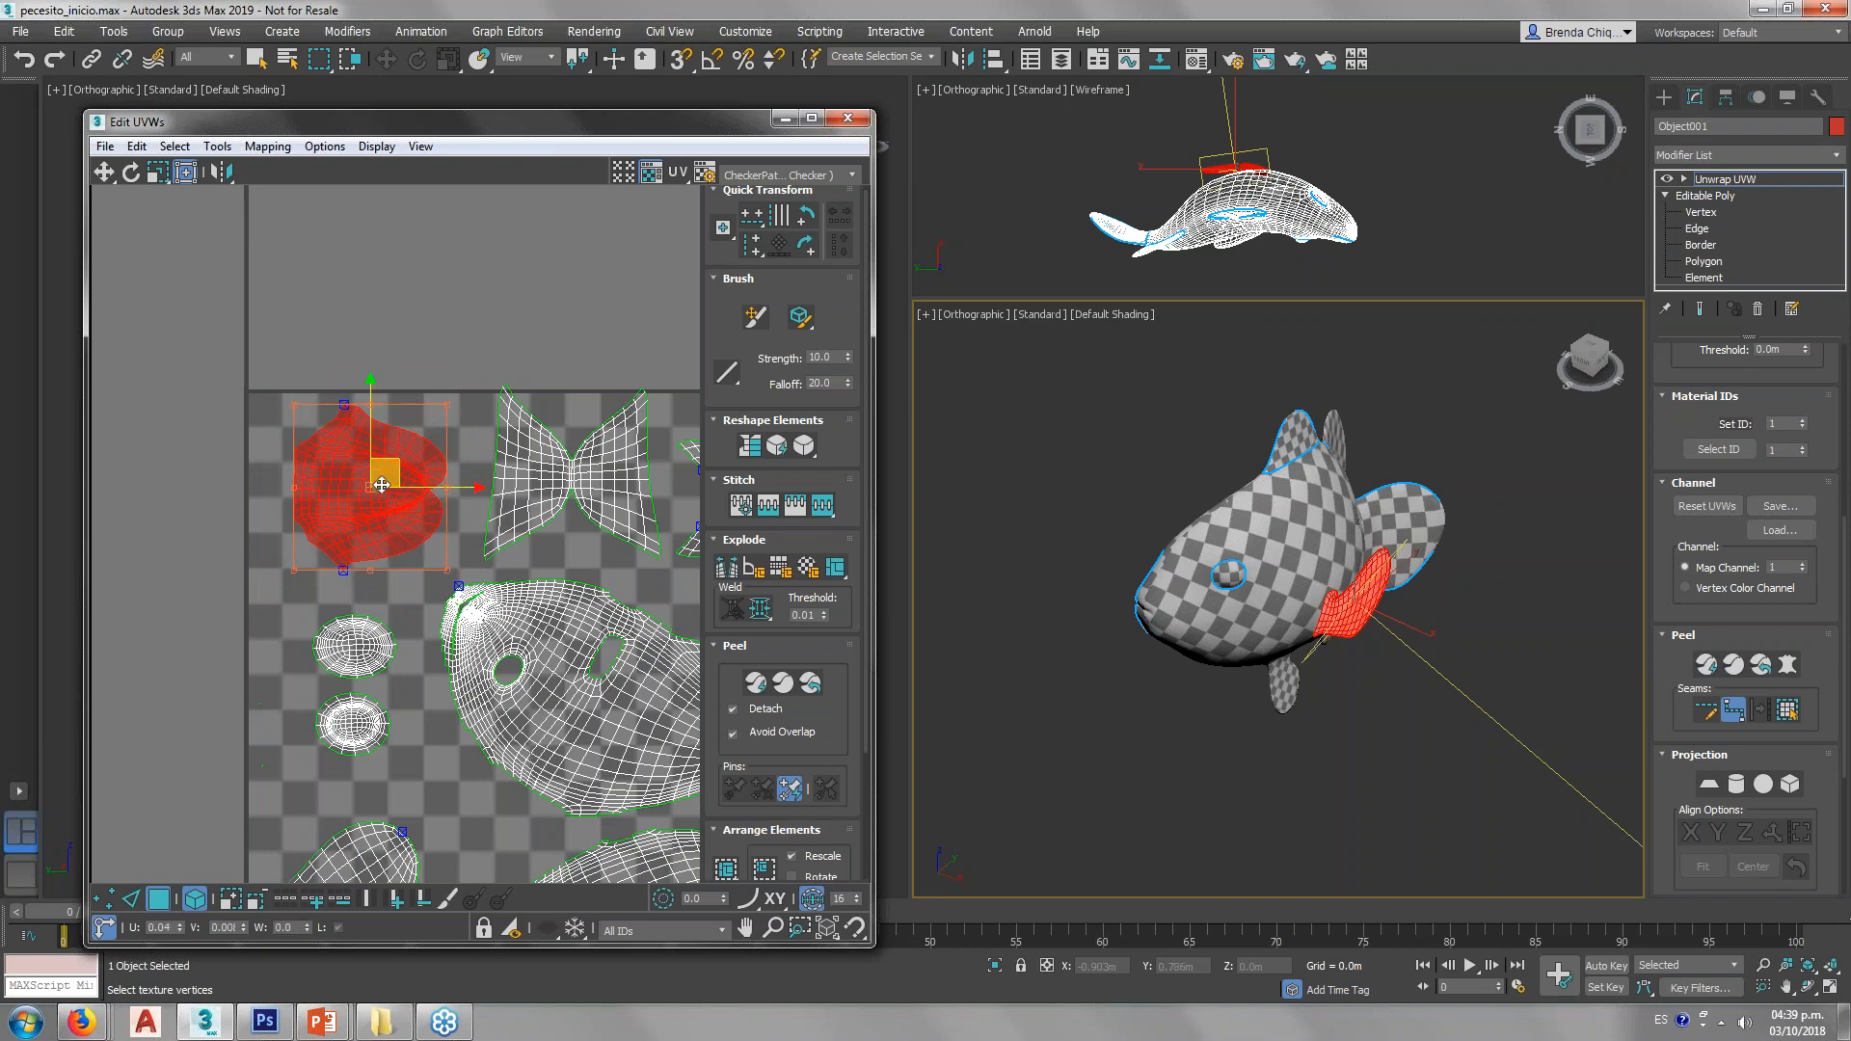
Step: Move the remaining side fin piece into the tile's lower right corner, scaling it down to fit below the tail piece
scroll(379, 484, "down", 3)
middle_click_drag(433, 578, 162, 513)
left_click(453, 256)
left_click_drag(453, 256, 399, 684)
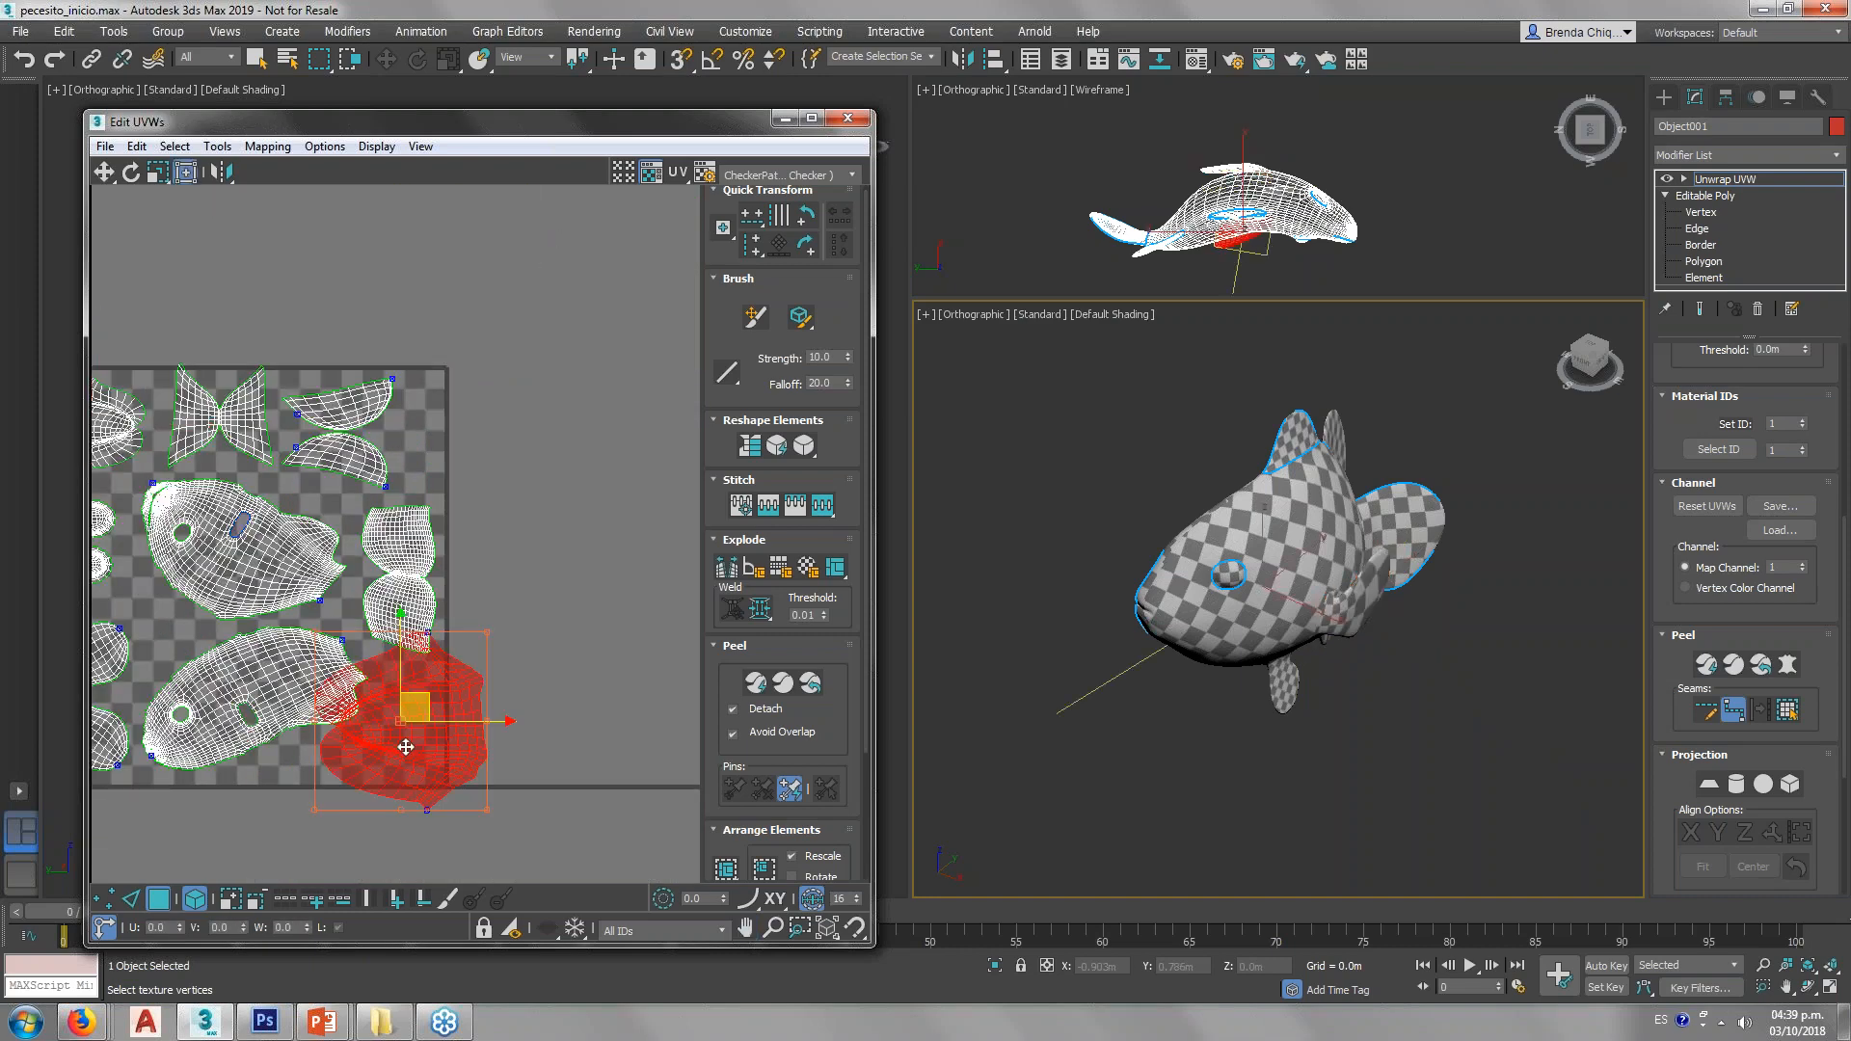
scroll(399, 684, "up", 5)
left_click_drag(586, 498, 411, 700)
left_click_drag(323, 780, 403, 714)
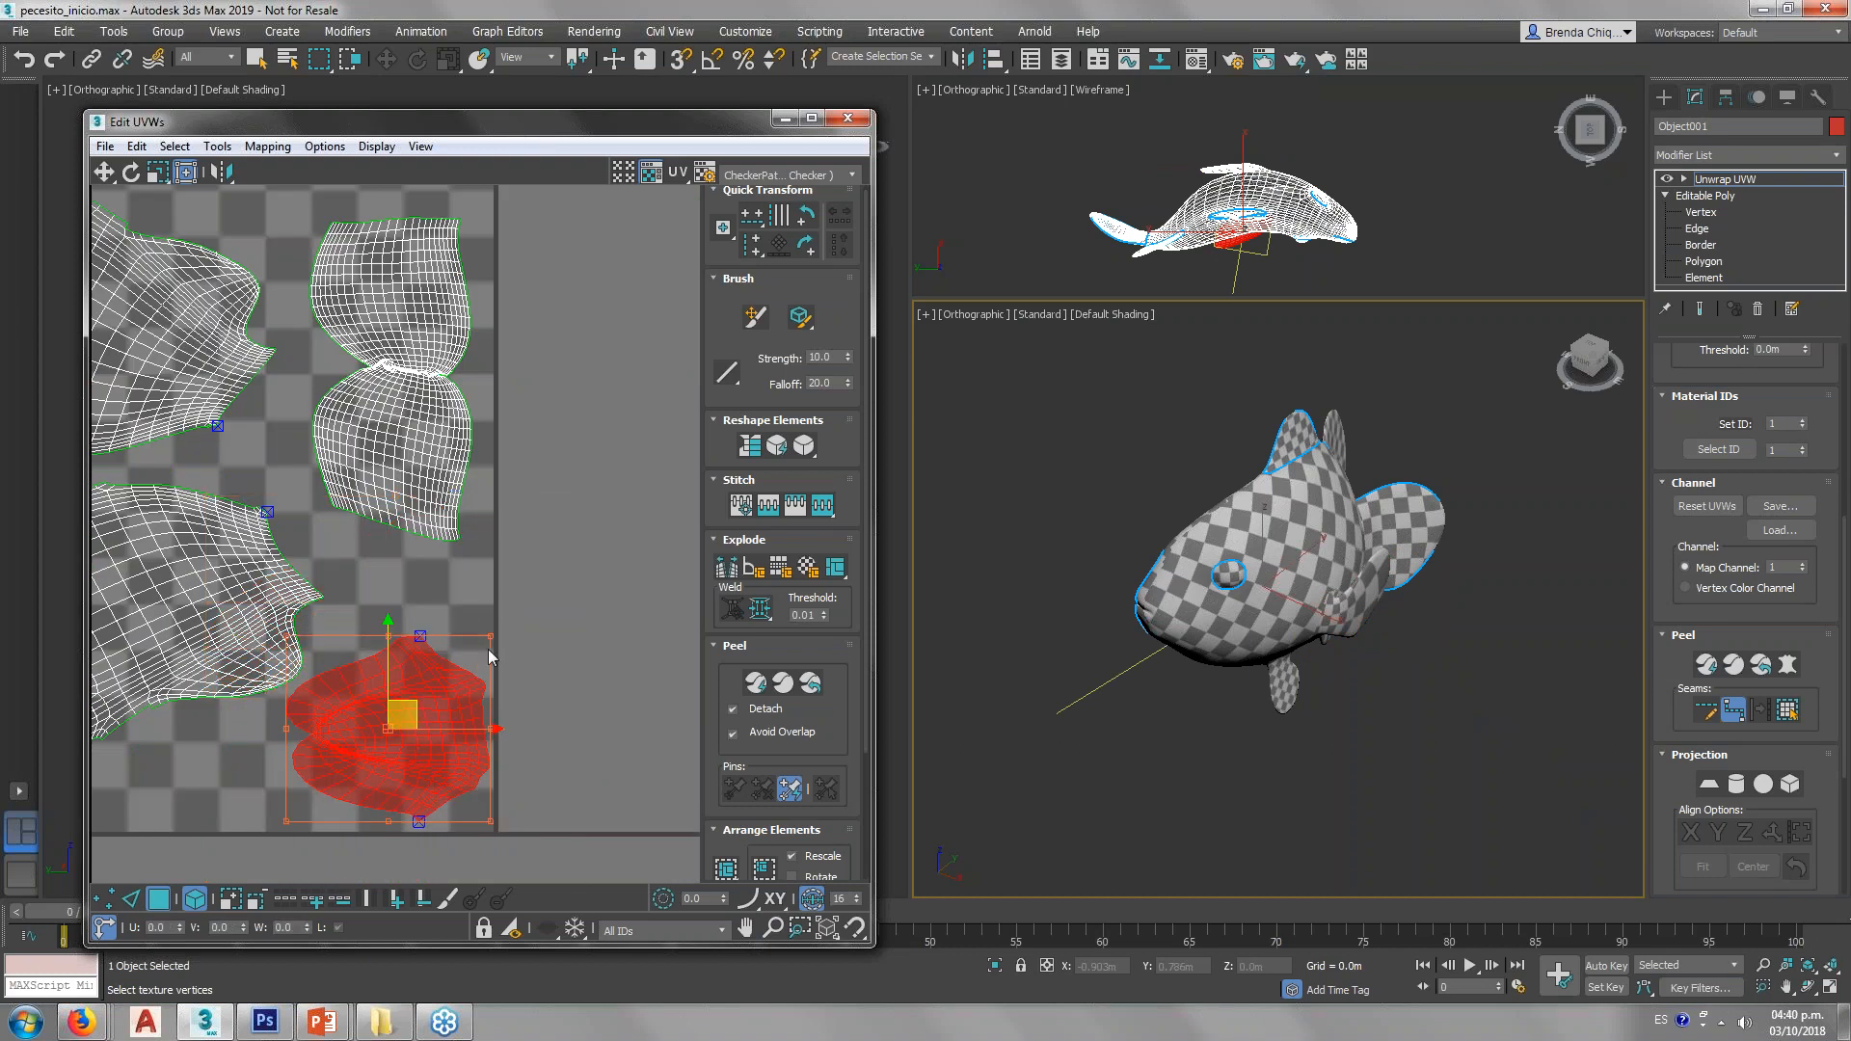
left_click_drag(490, 636, 466, 614)
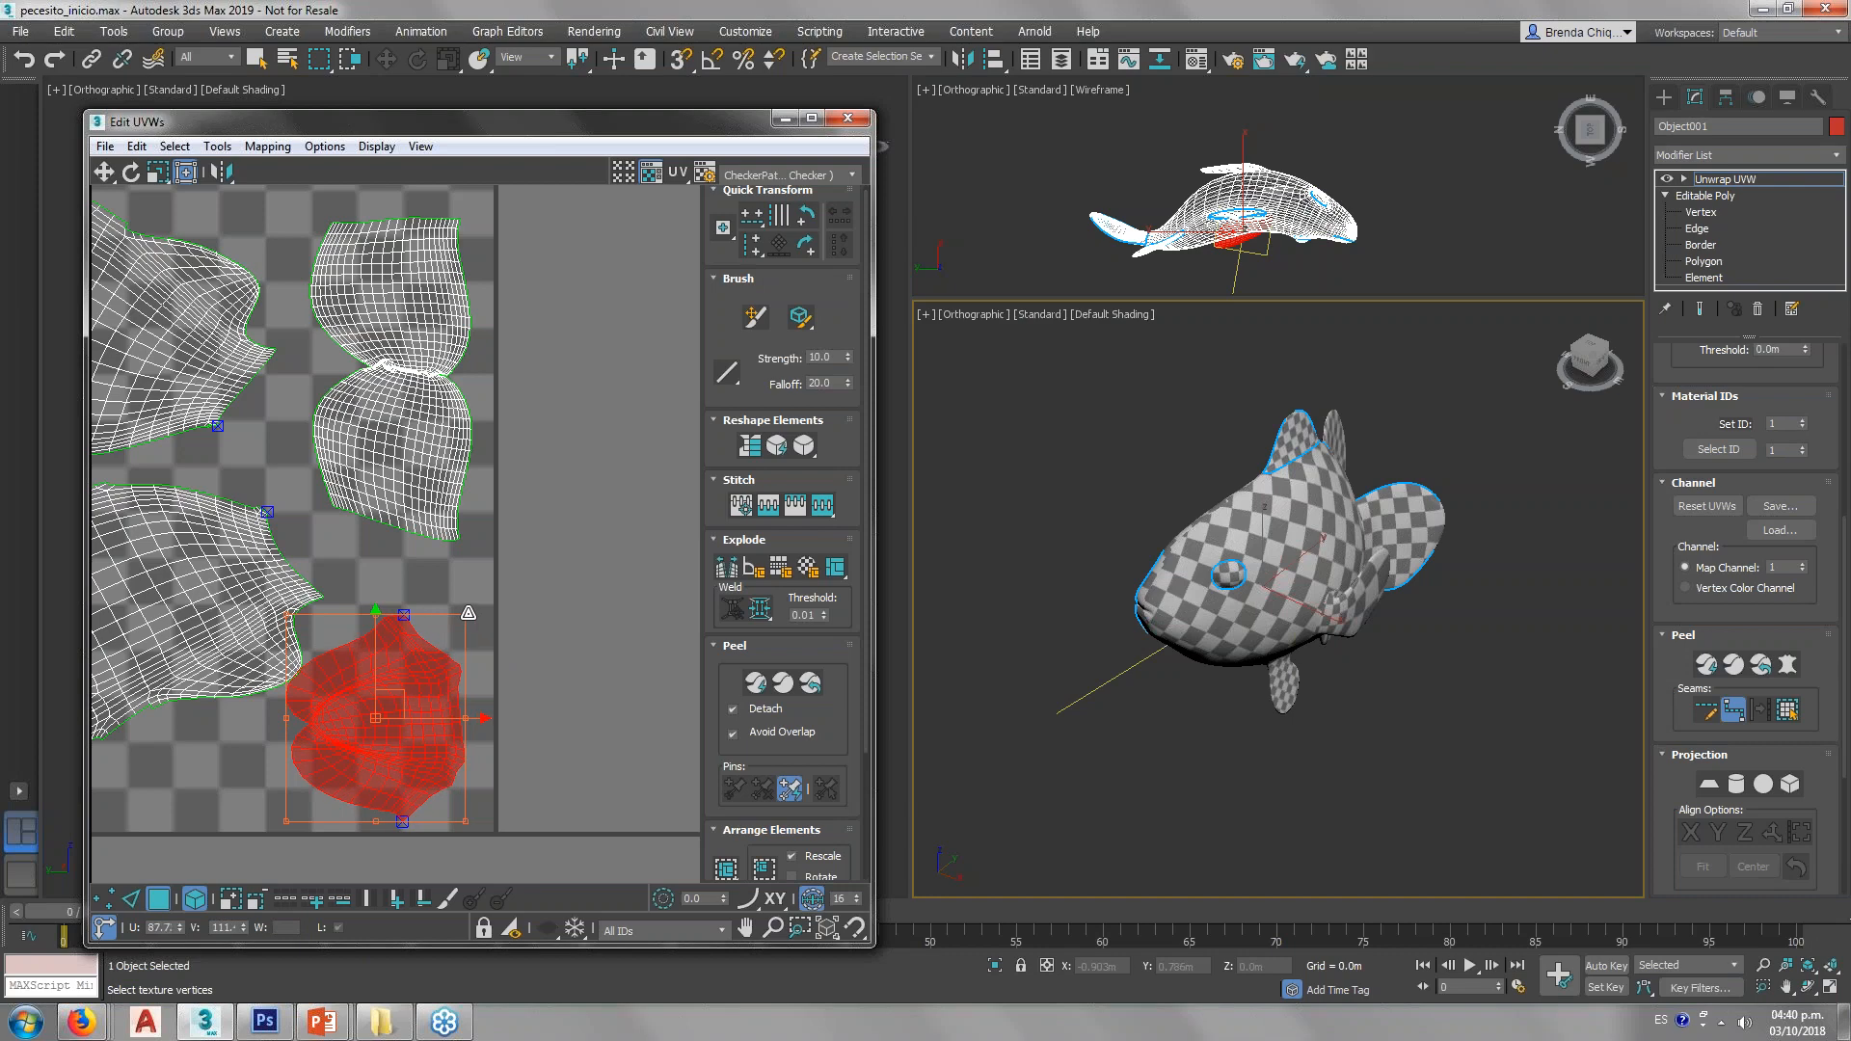
left_click(537, 627)
scroll(598, 683, "down", 5)
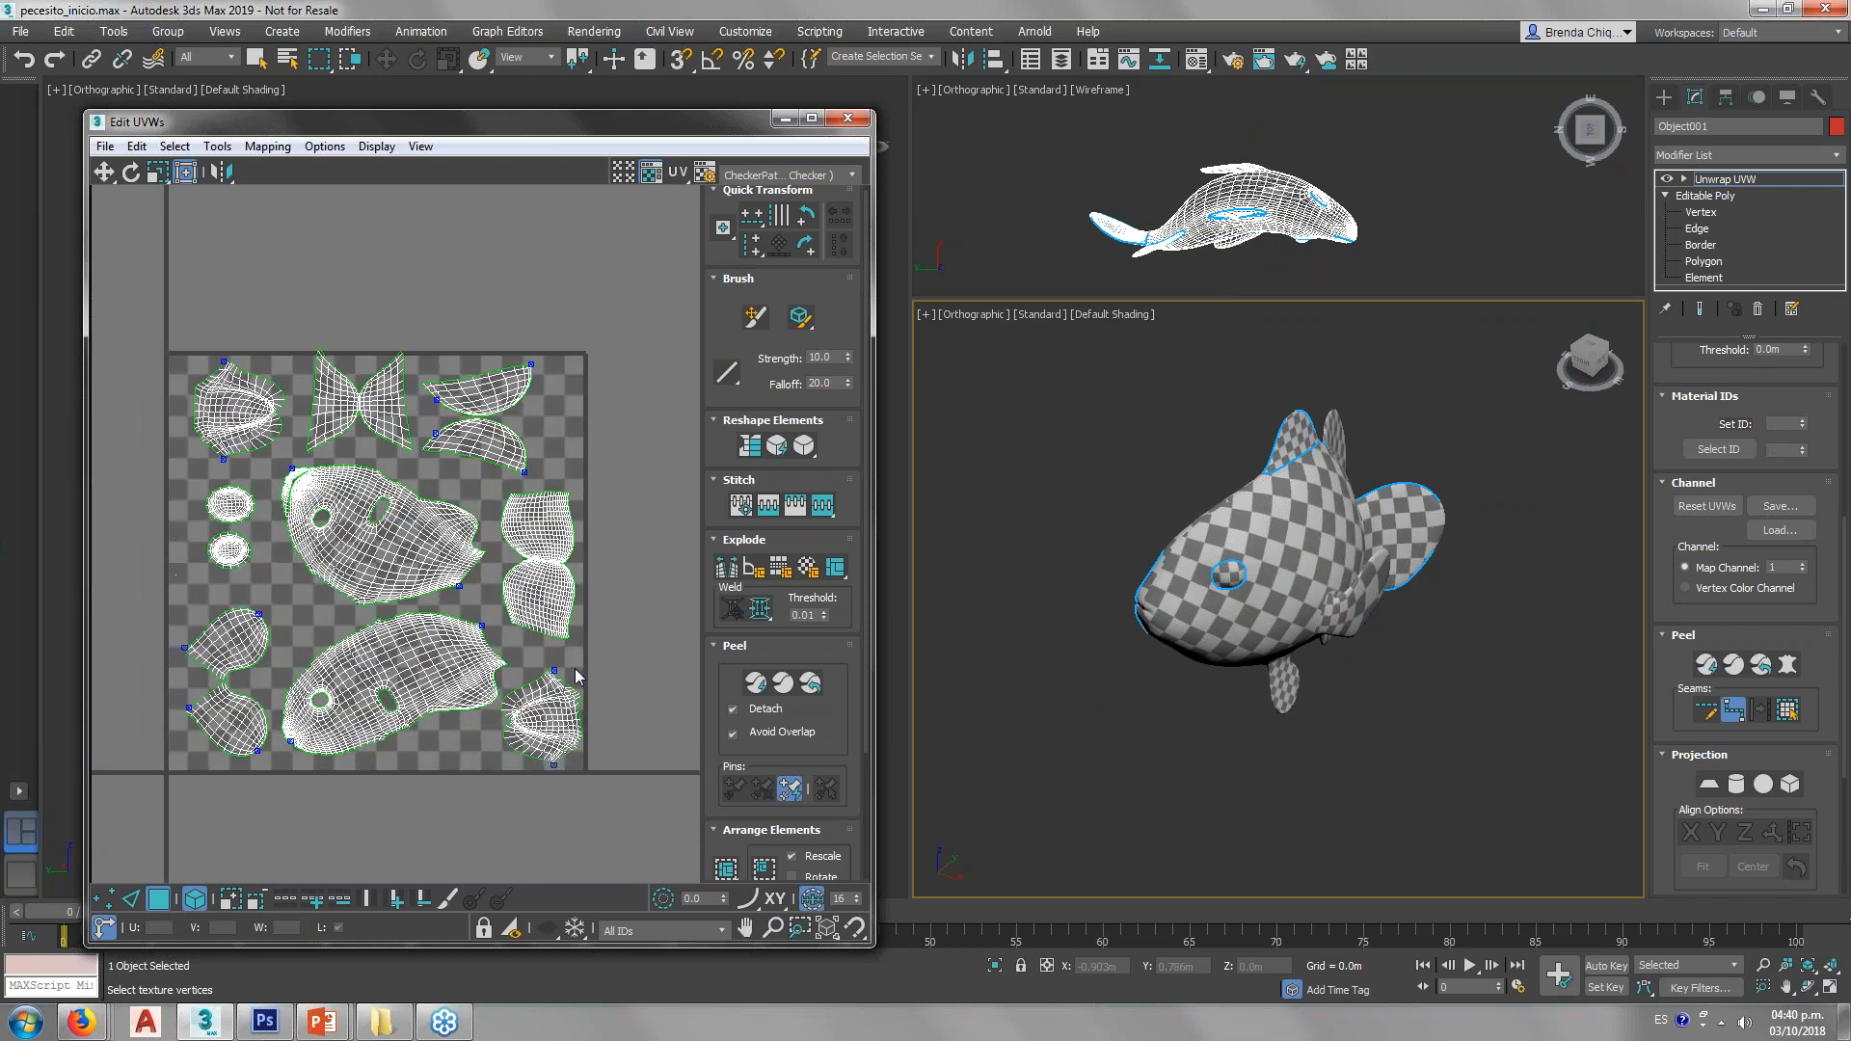
Step: Enlarge the Edit UVWs window and open the Render UVW Template settings, placing their dialog beside the UV layout
left_click_drag(633, 122, 685, 19)
left_click_drag(924, 838, 1049, 924)
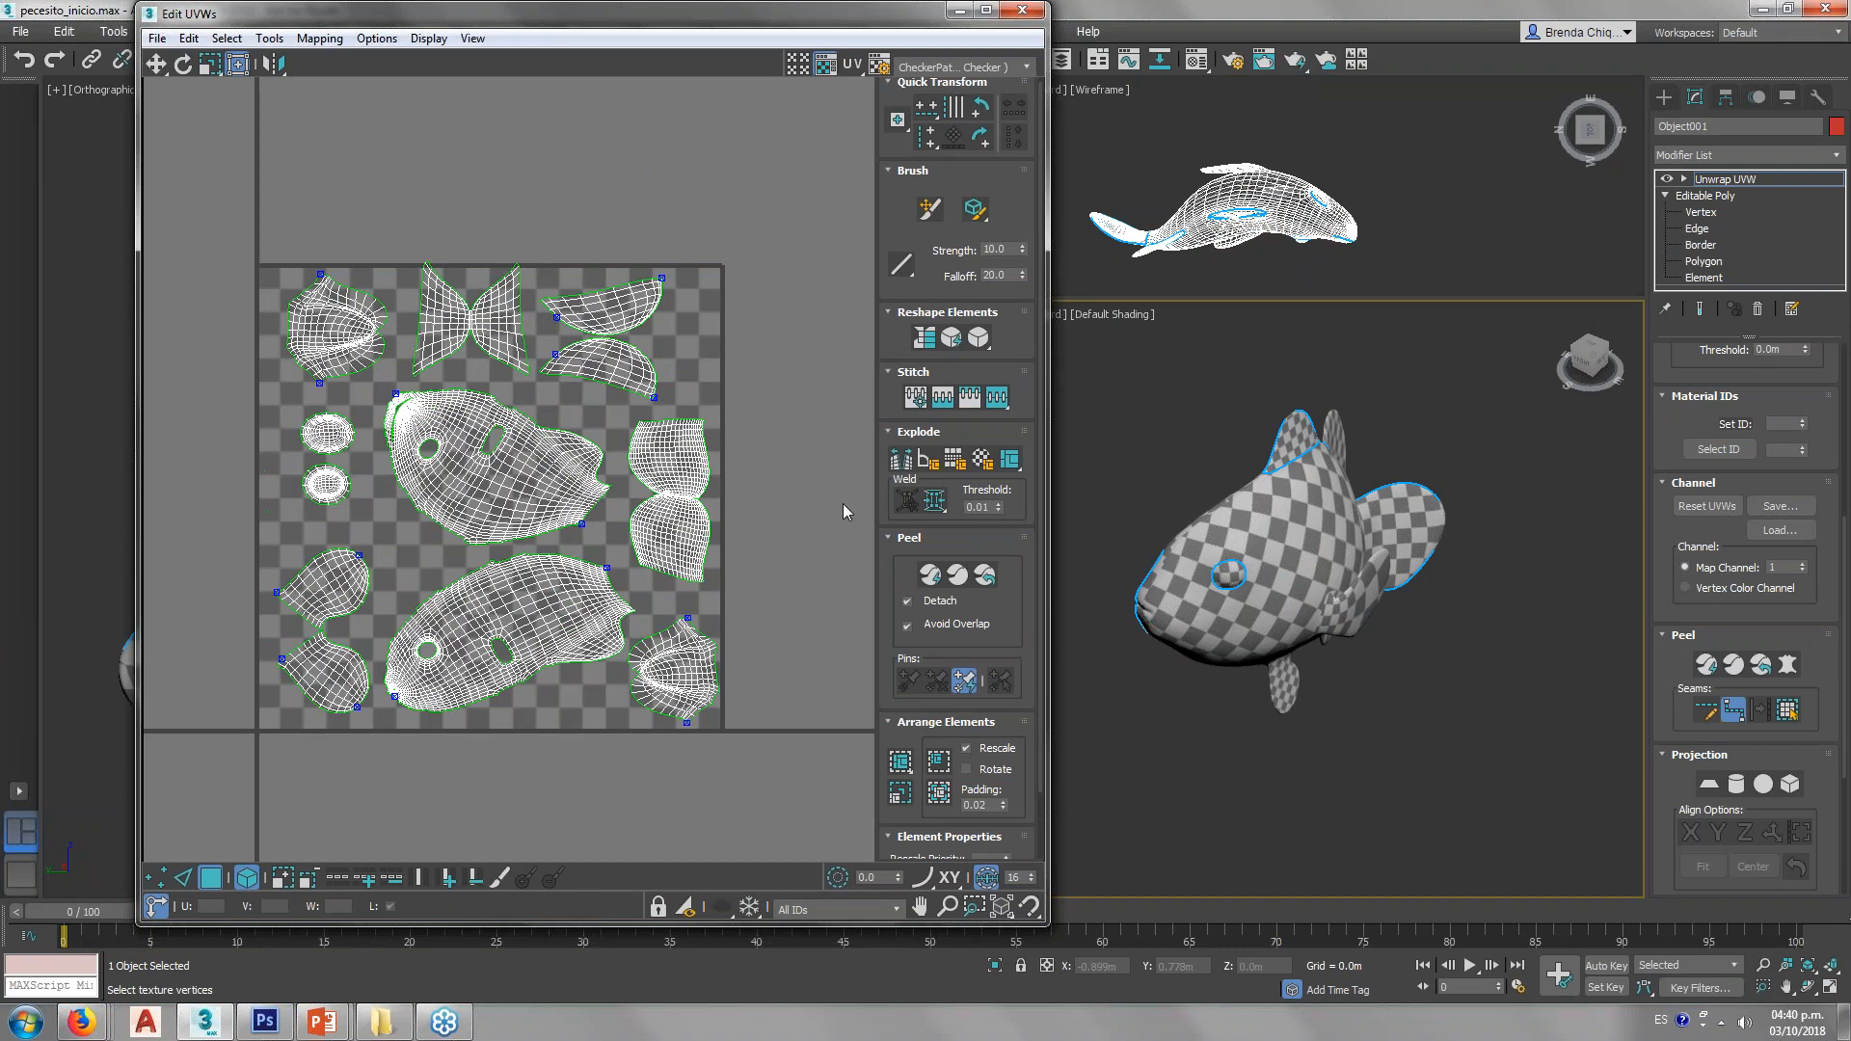
left_click(321, 39)
mouse_move(370, 41)
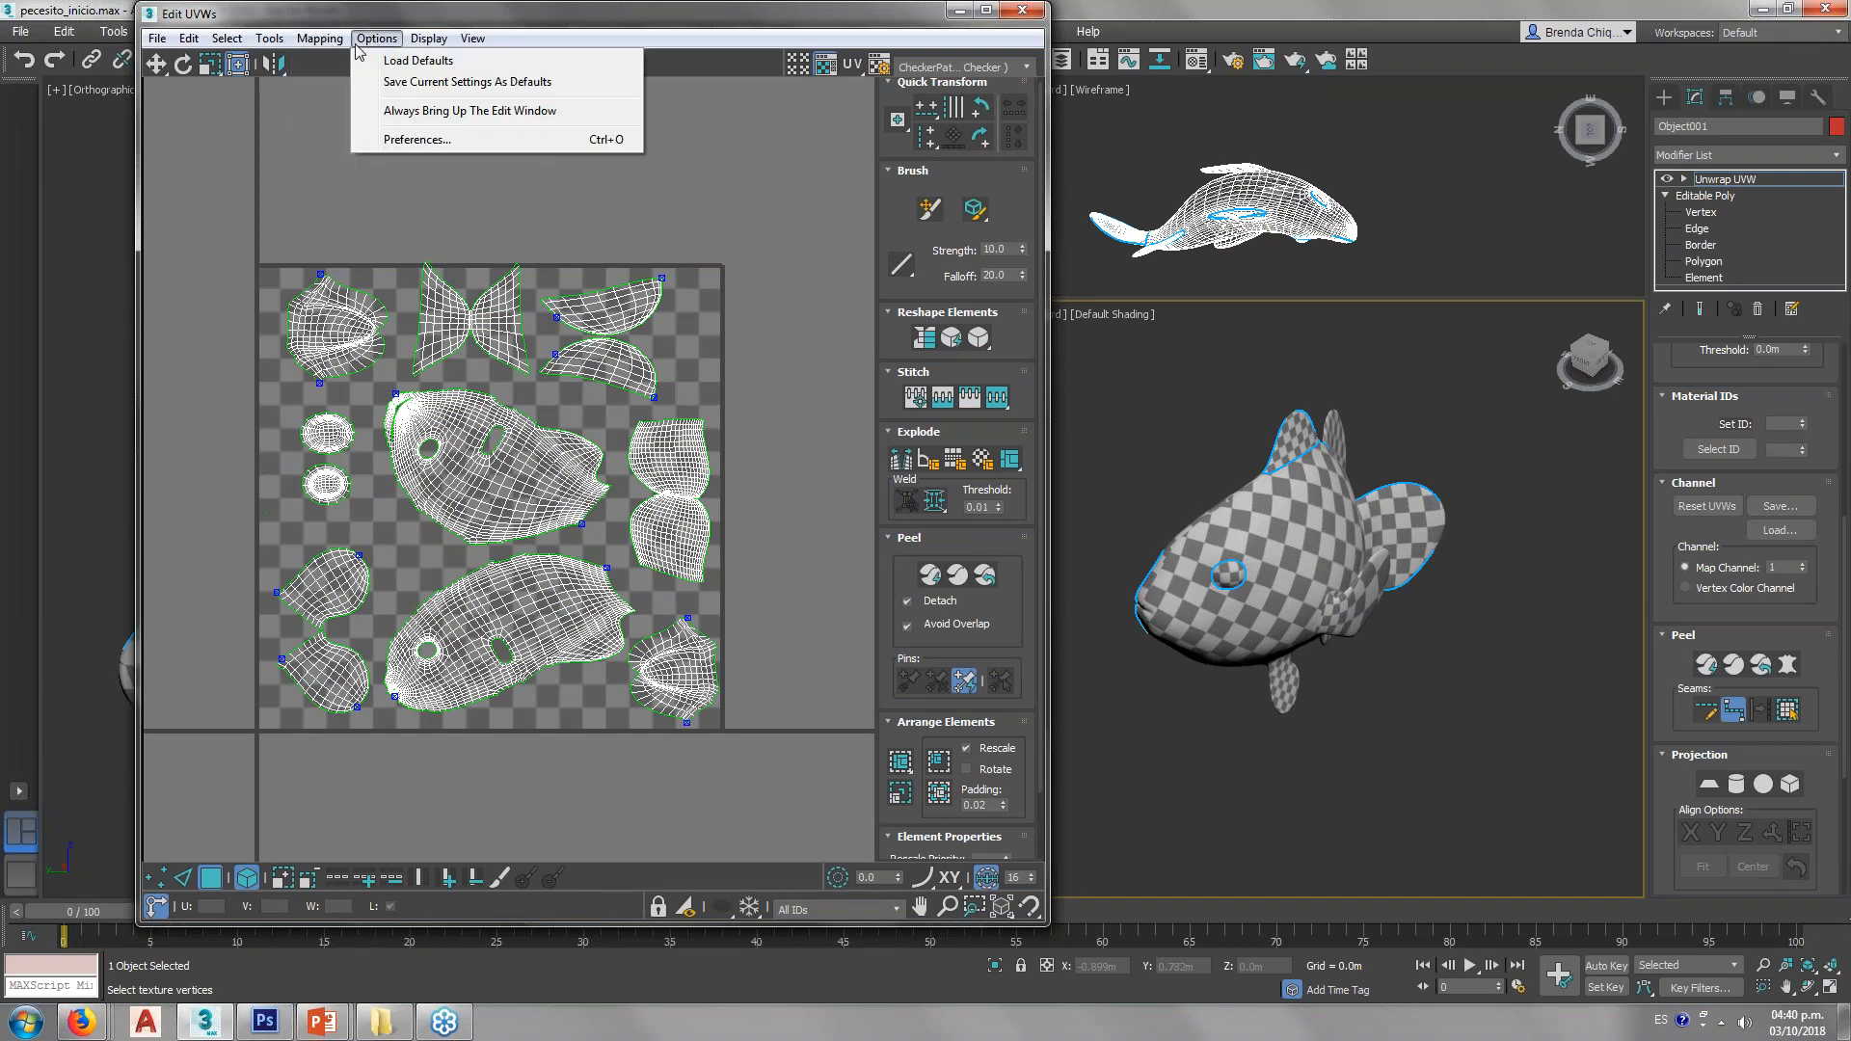
mouse_move(274, 55)
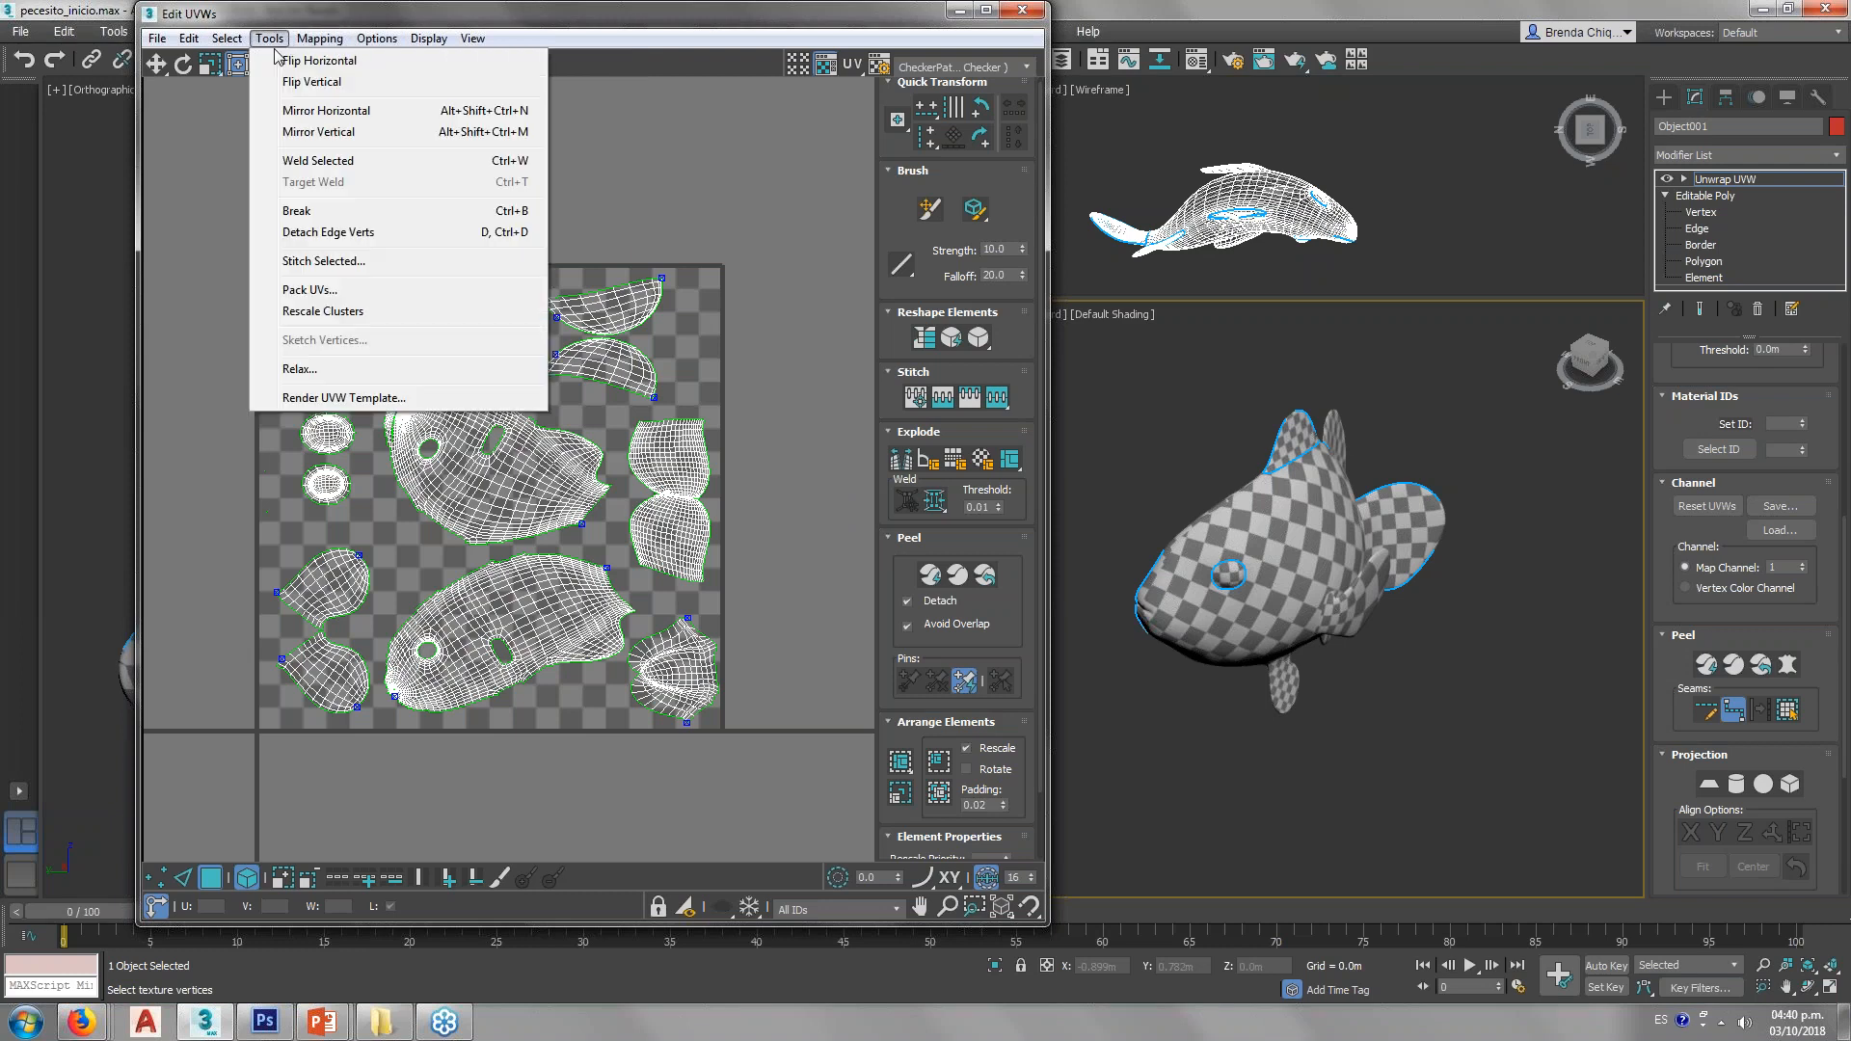
left_click(348, 398)
left_click_drag(280, 94, 838, 271)
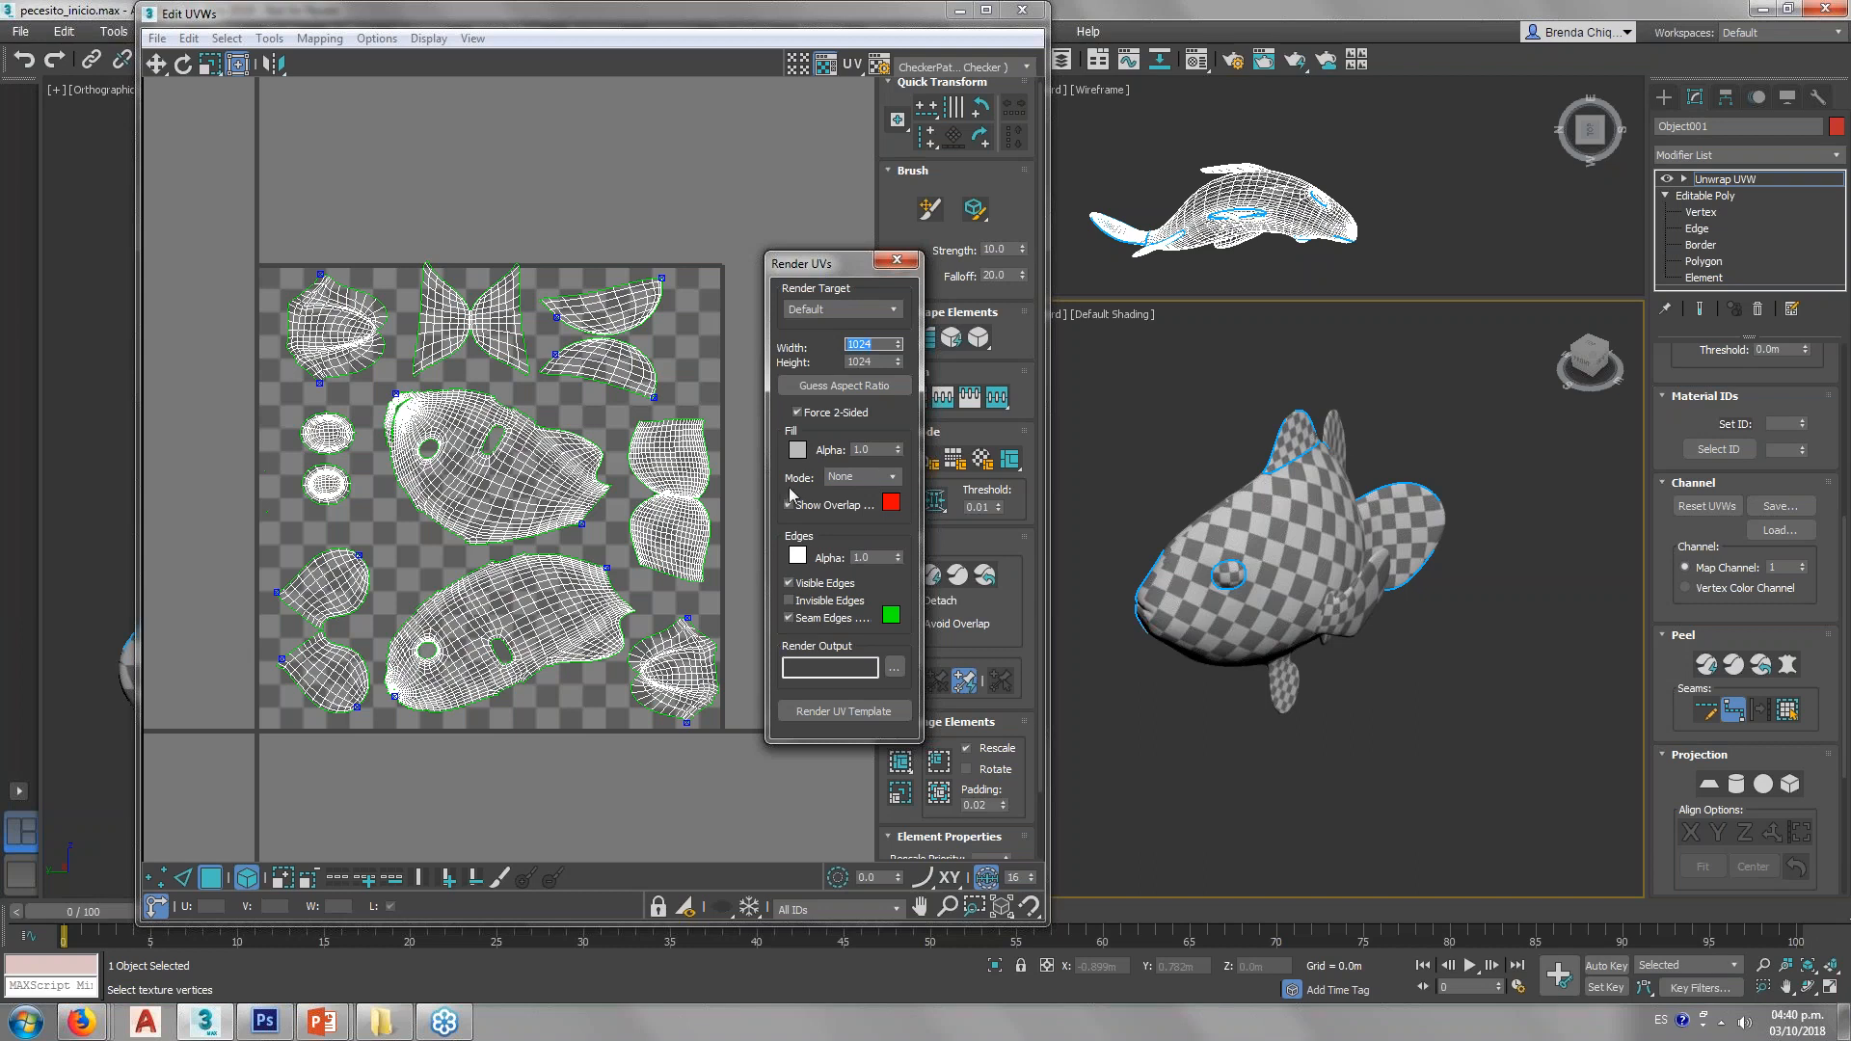
Step: Render the UV template at 1024 x 1024 with the fill mode kept at None
left_click(892, 478)
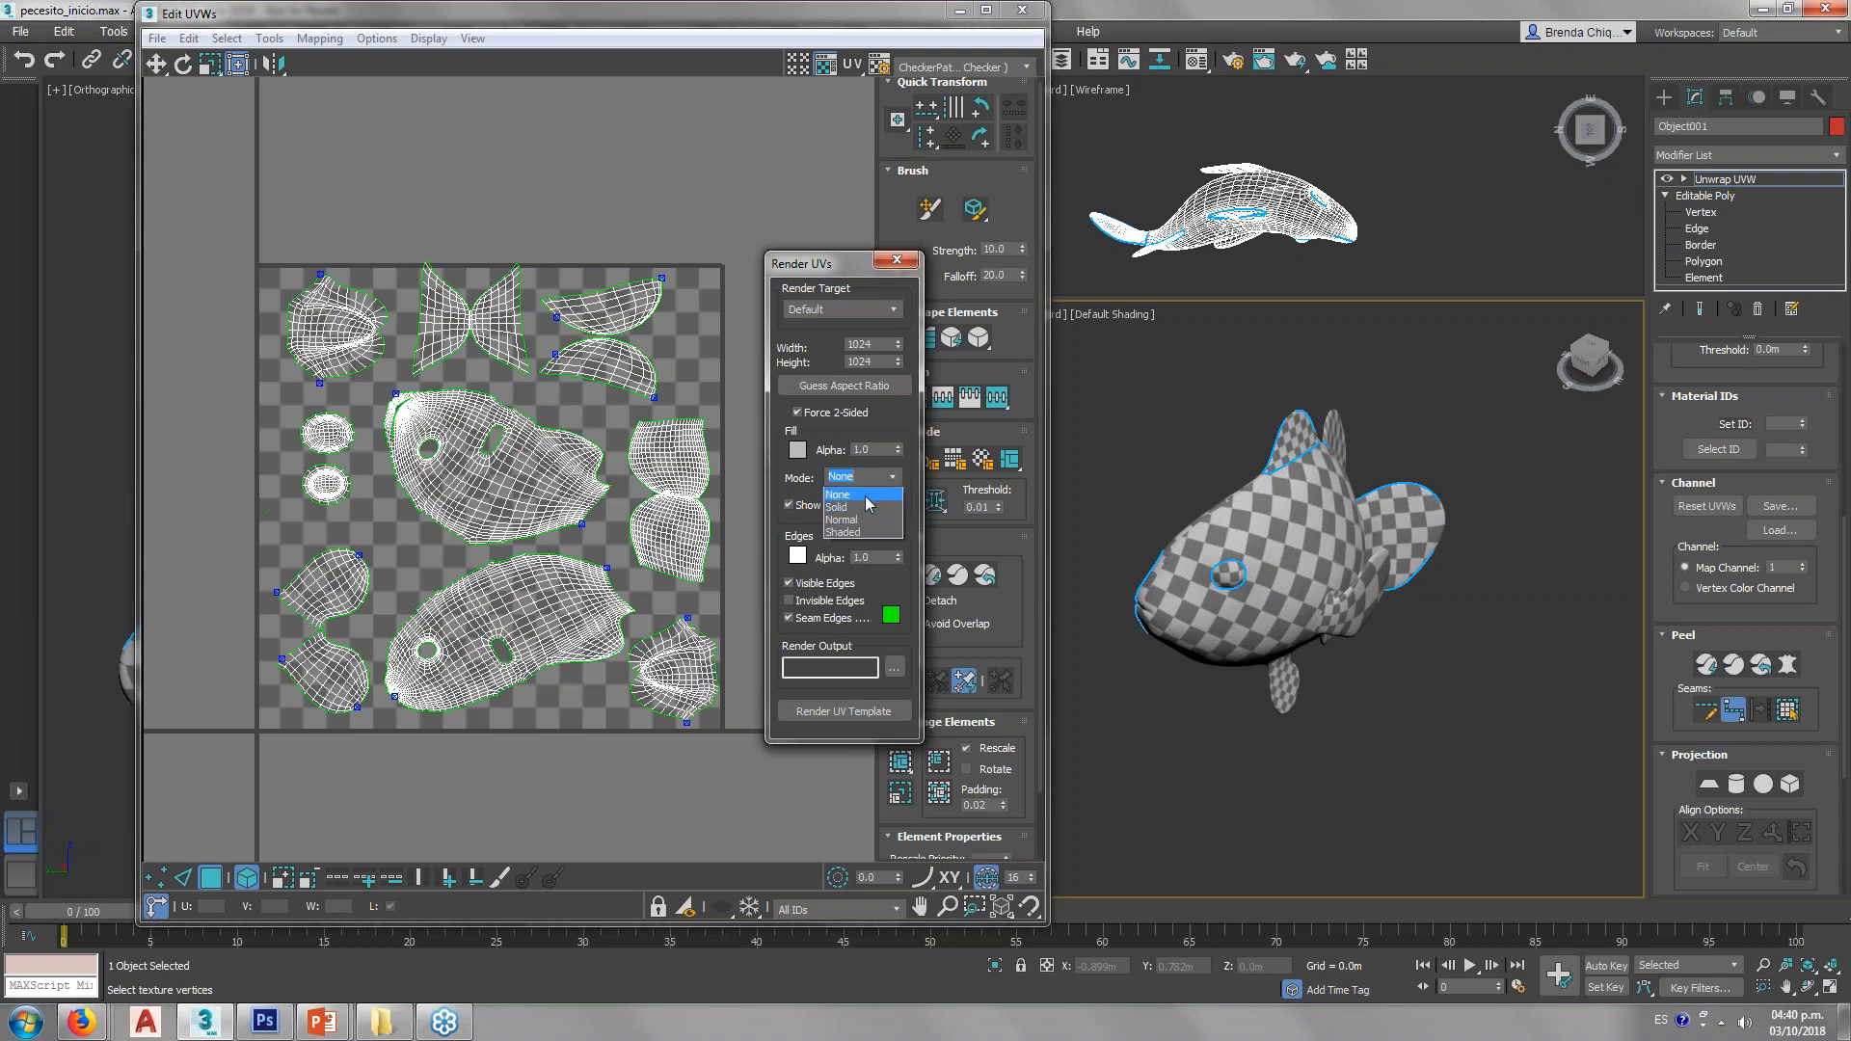
left_click(825, 480)
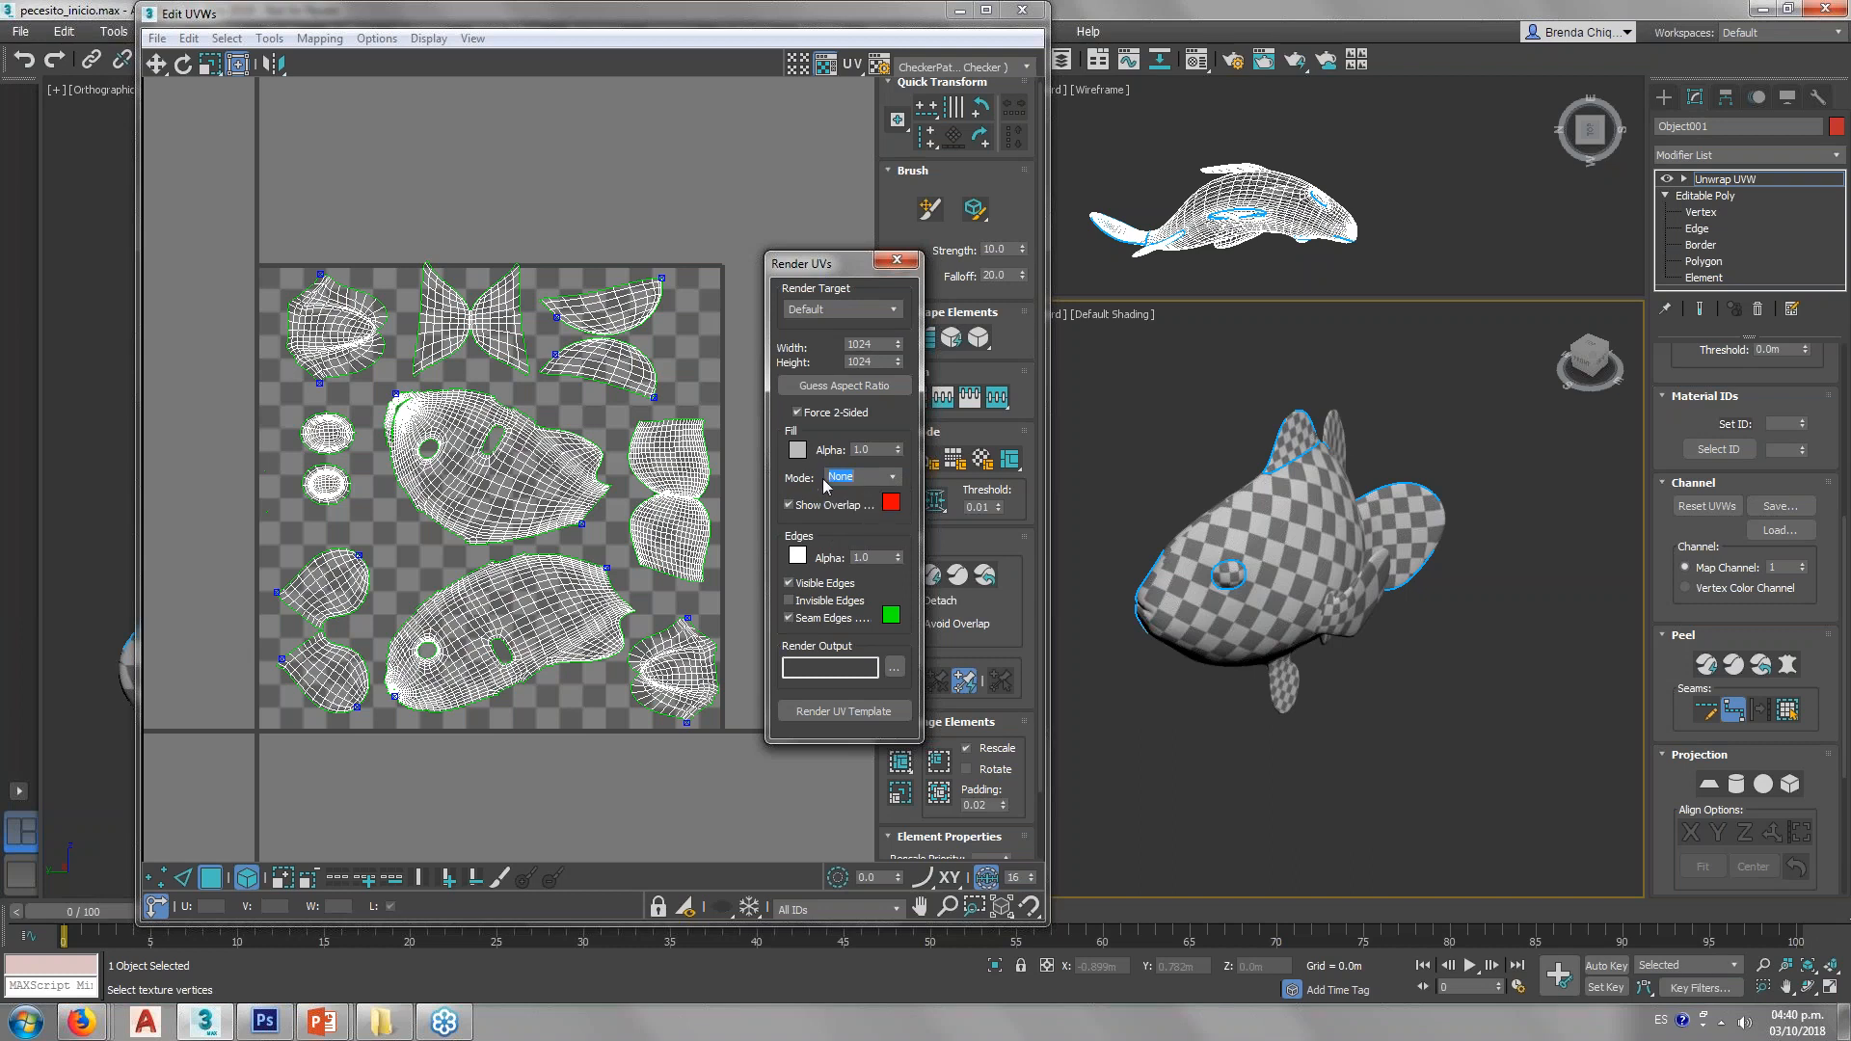
left_click(827, 714)
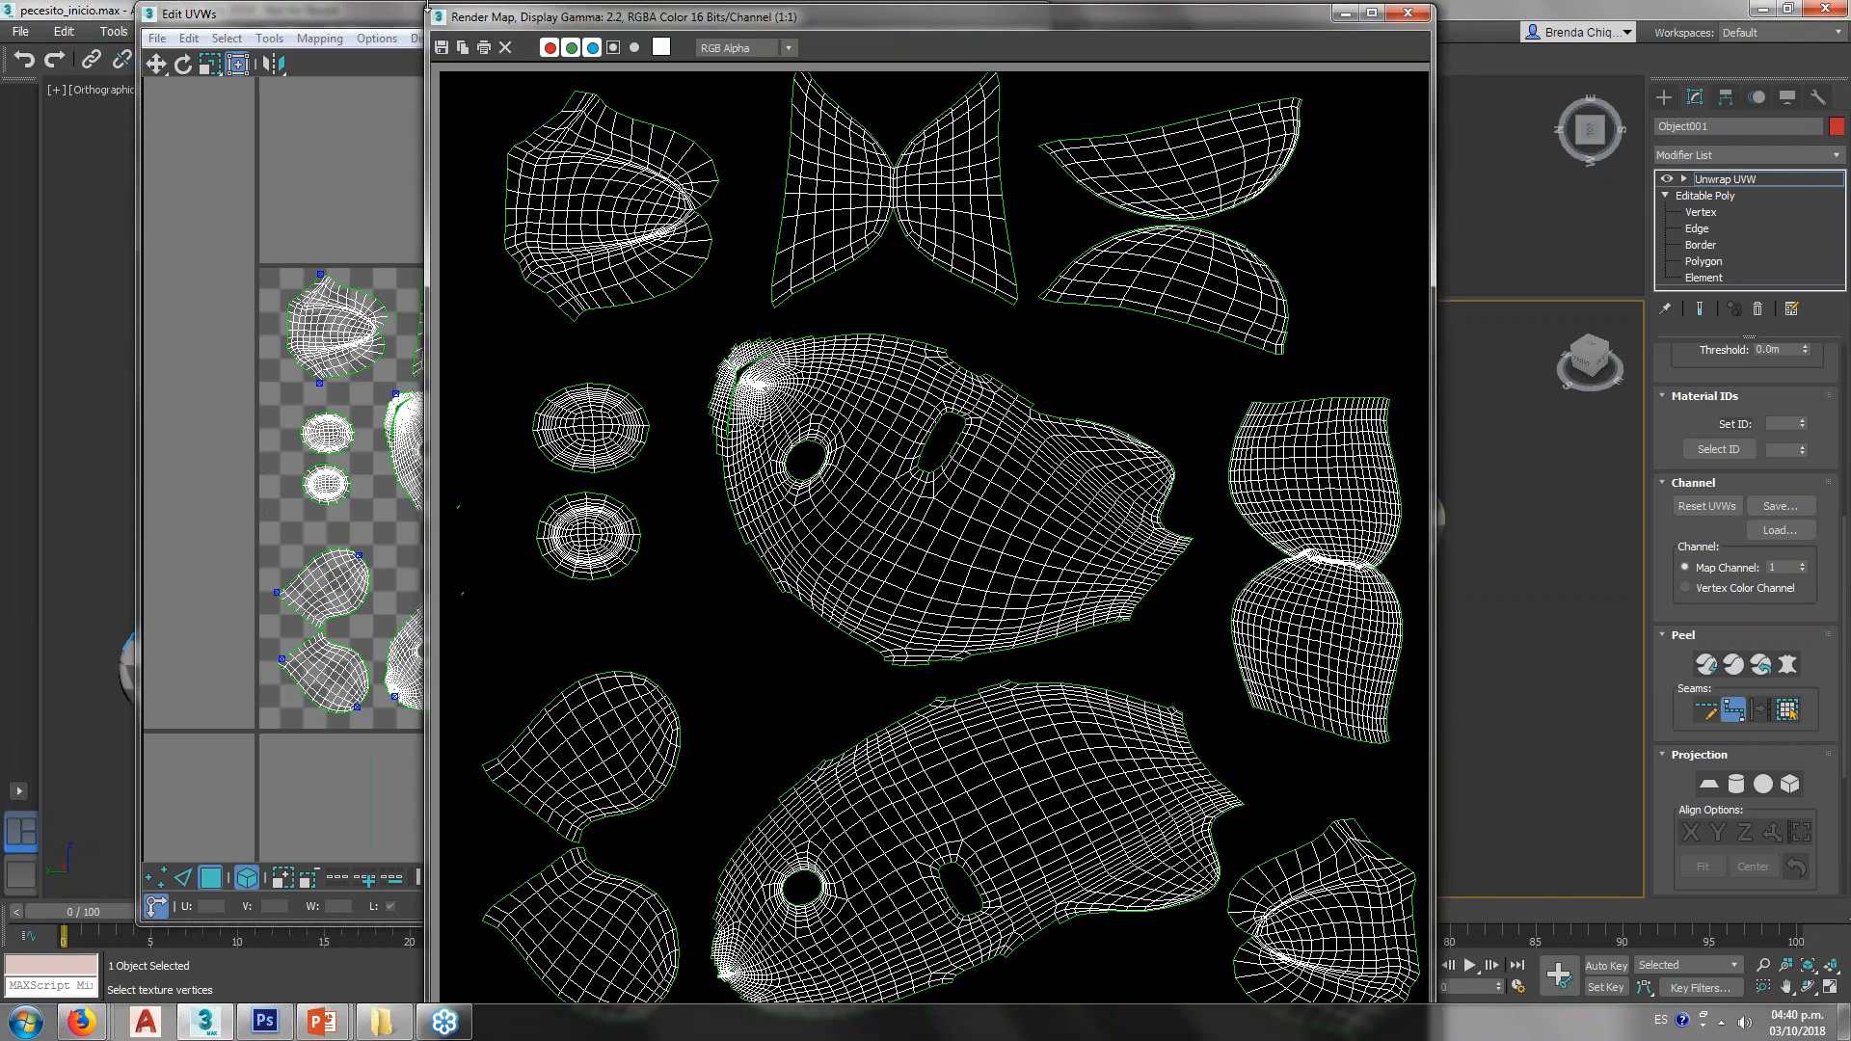
left_click_drag(711, 18, 782, 32)
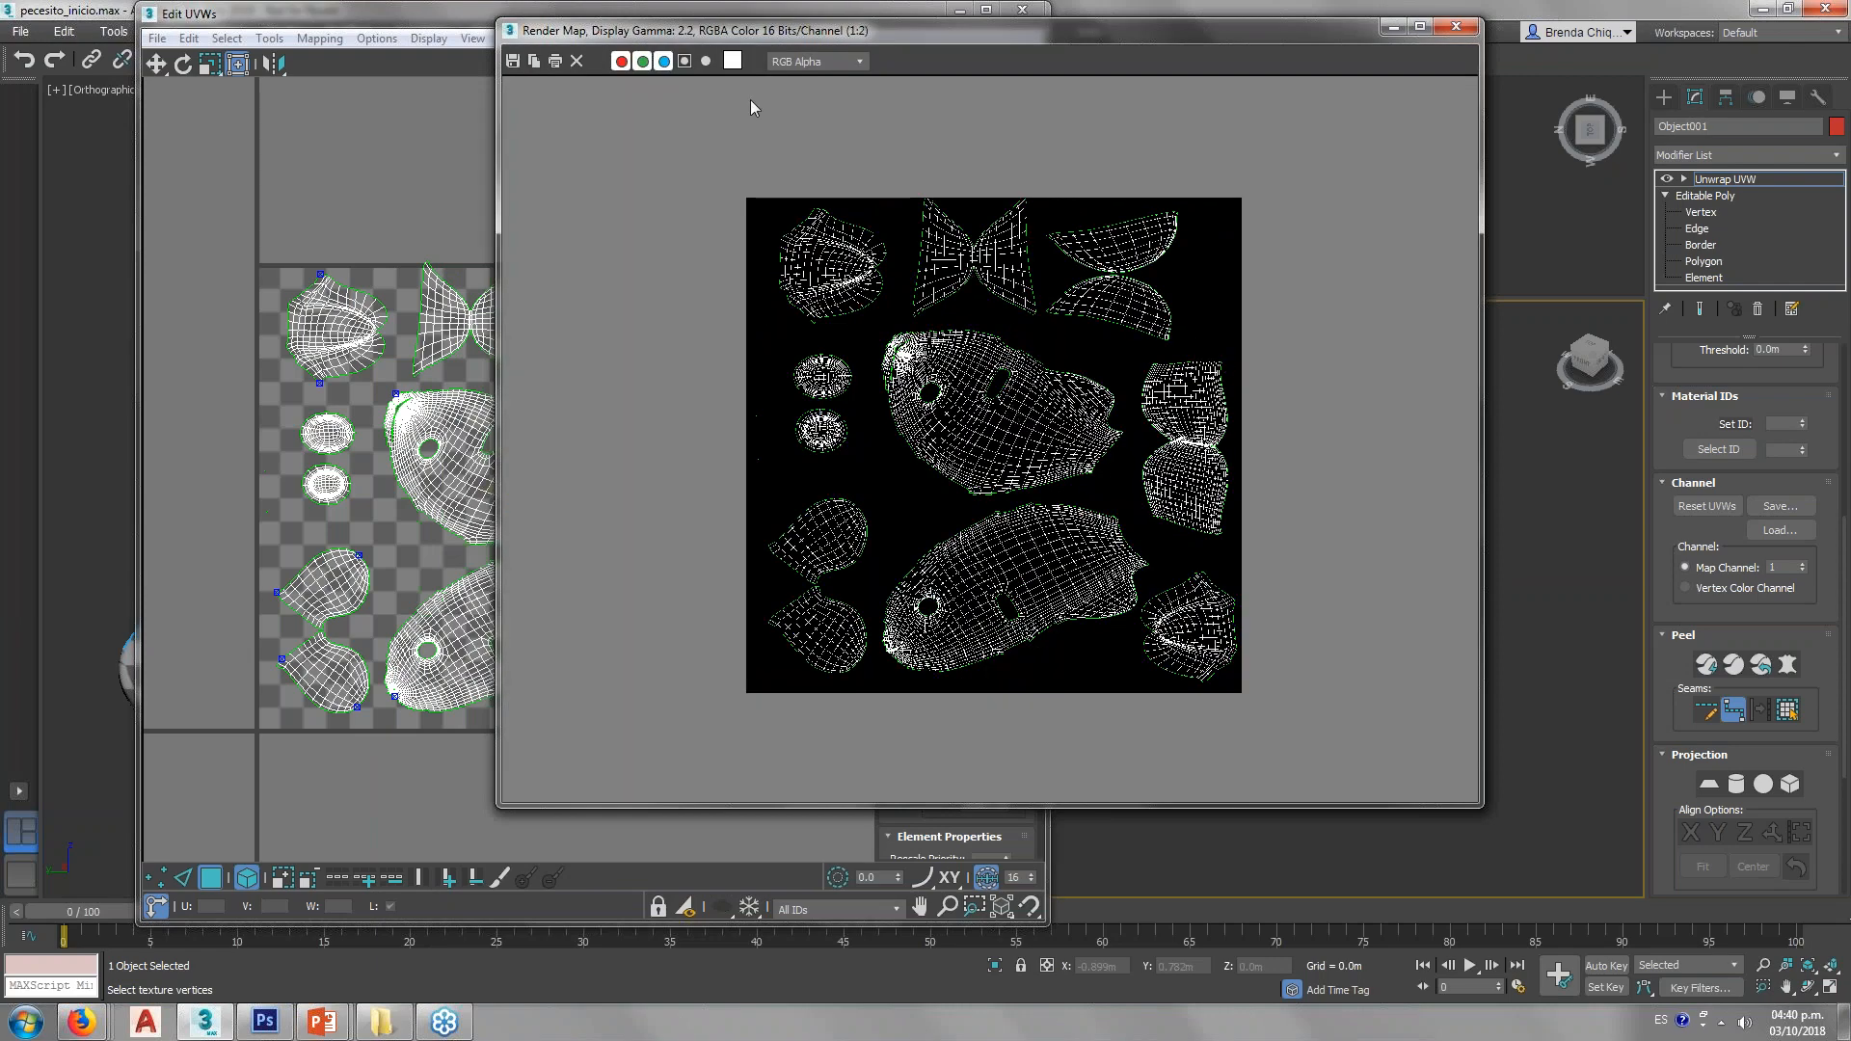
Step: Save the rendered template as a JPEG named Plantilla pez in the Mapas folder, accepting the JPEG quality settings
left_click(514, 69)
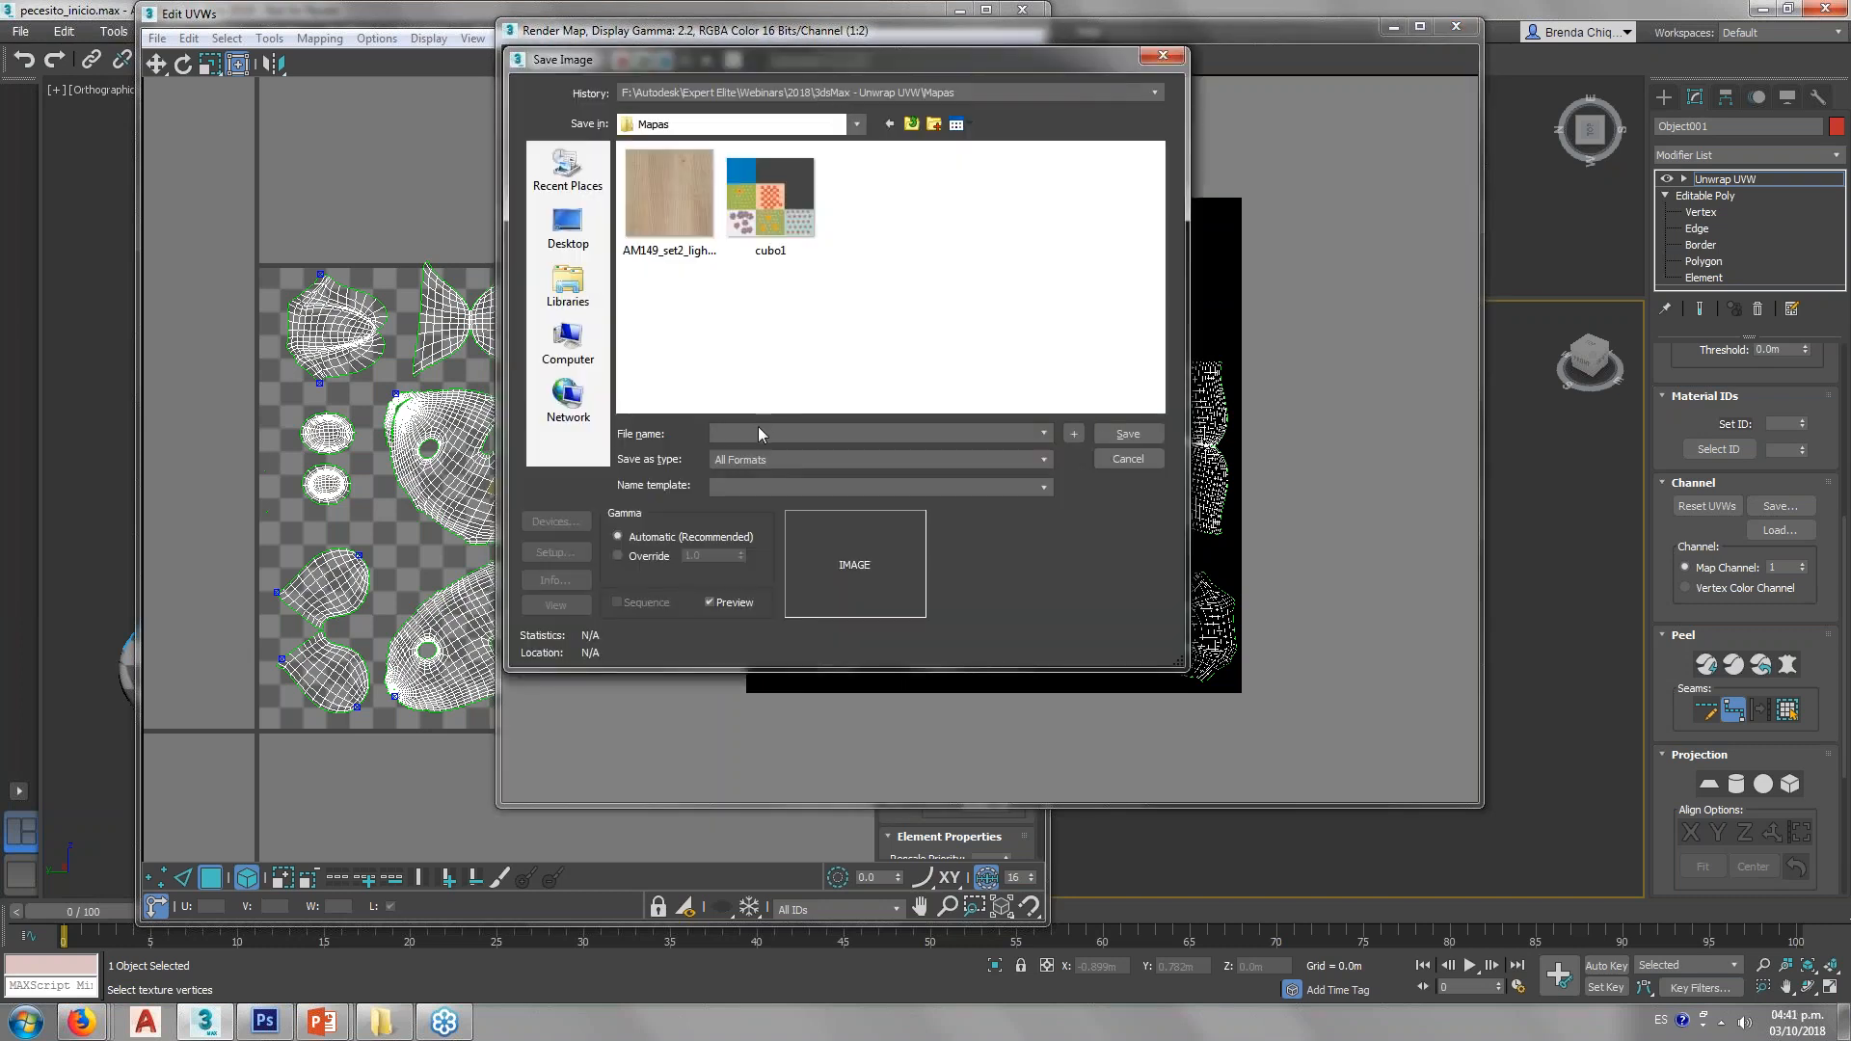
type("pl")
type("antilla pe")
type("j")
key("Return")
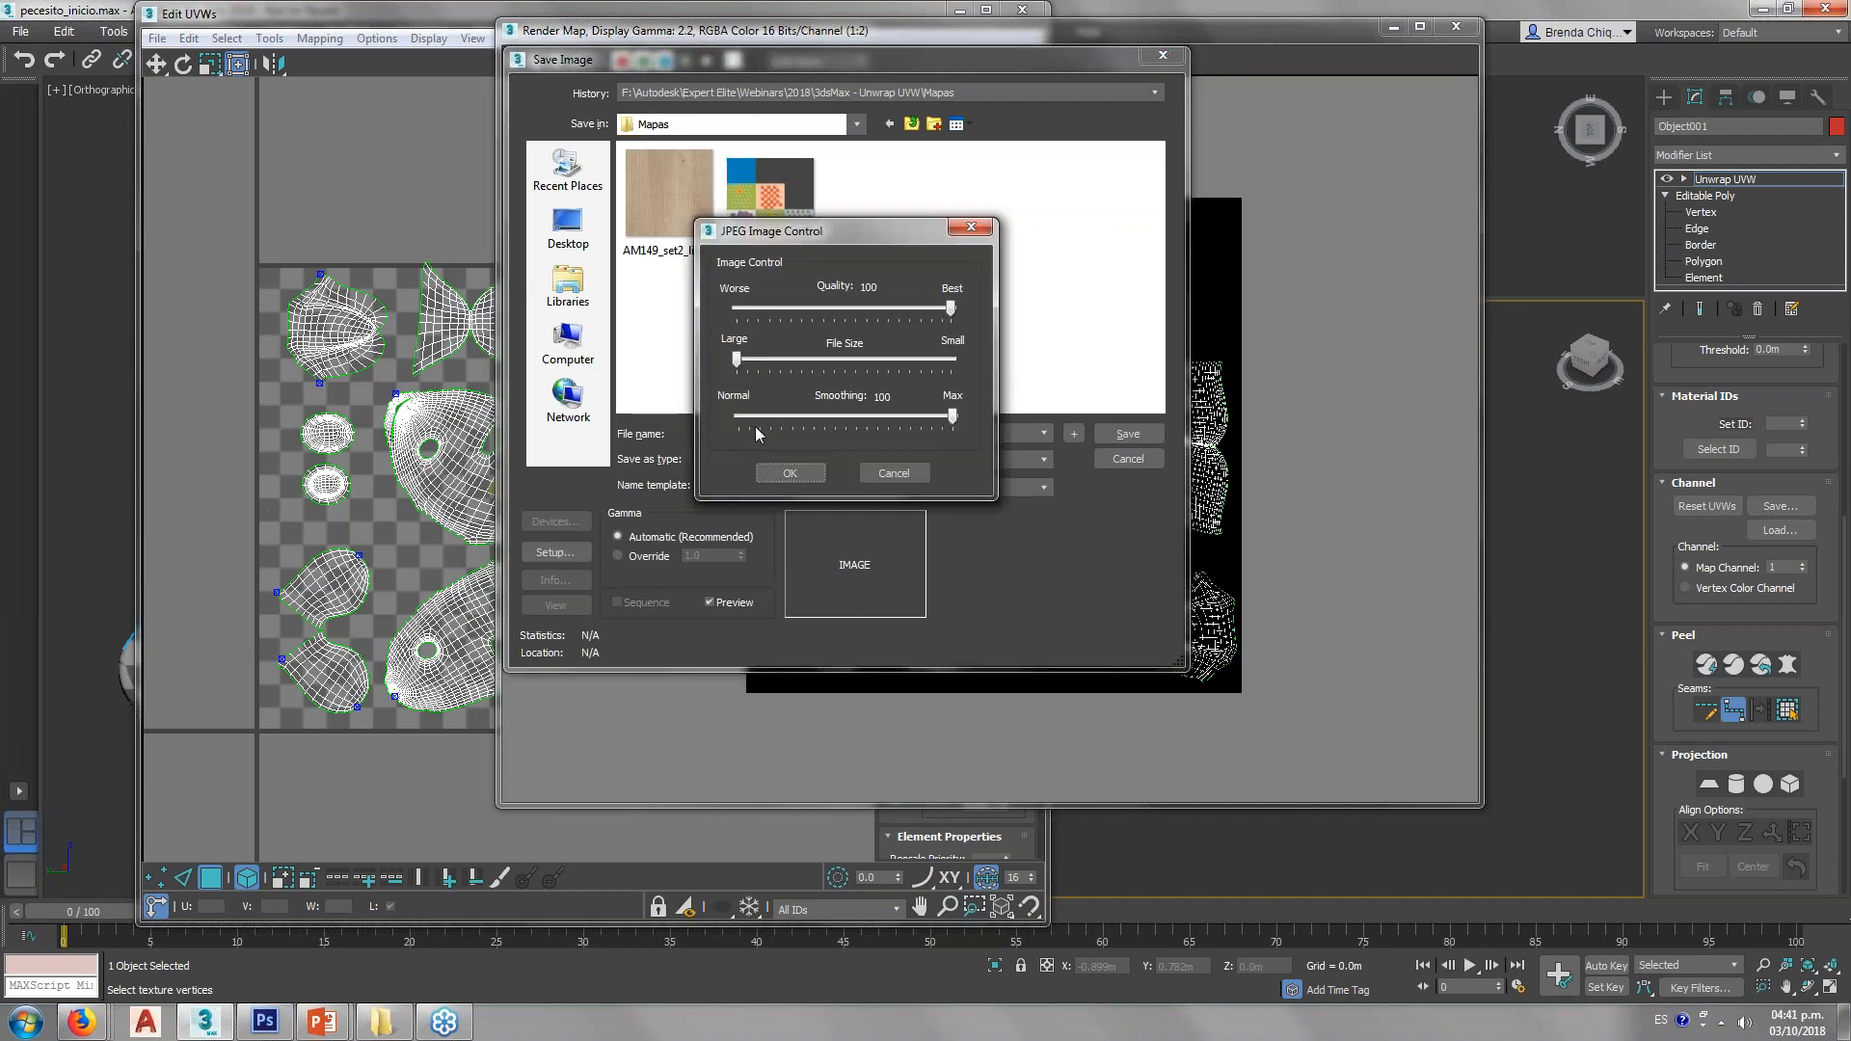
left_click(790, 474)
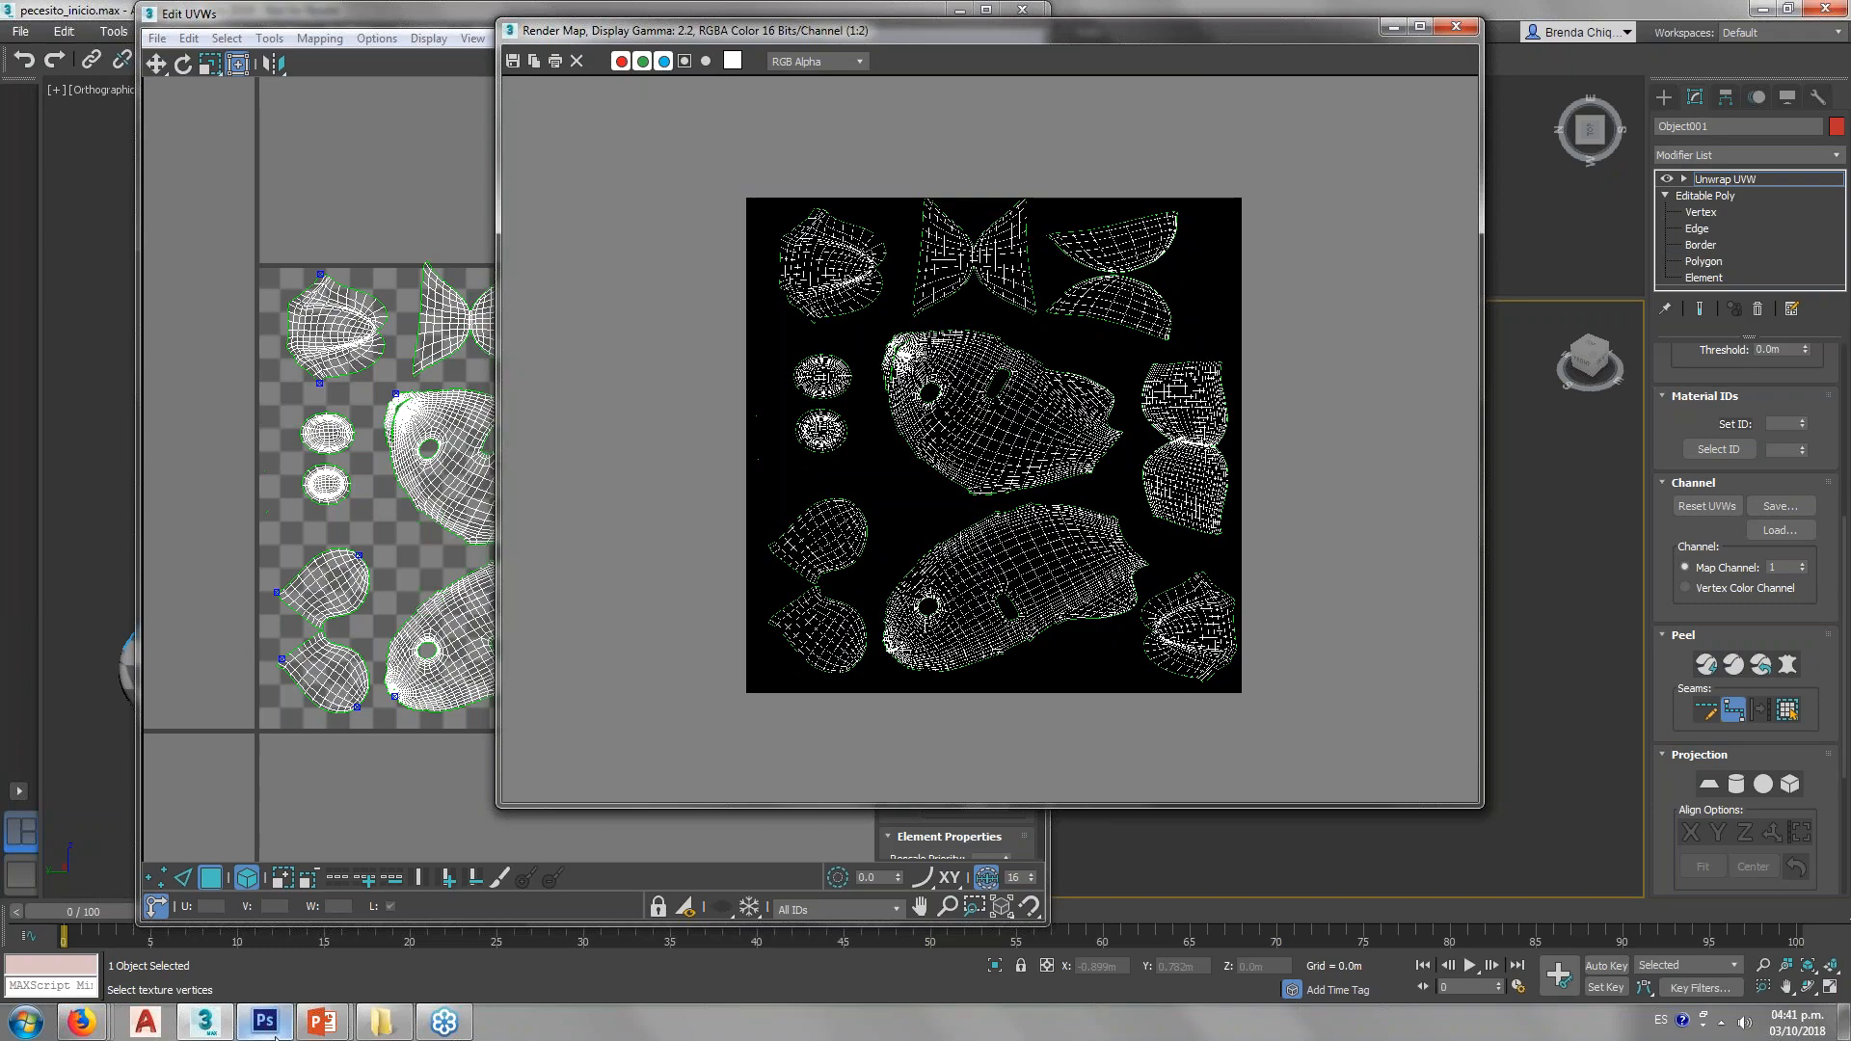
Step: Switch to Photoshop and open the Plantilla pez image from the Mapas folder there
left_click(273, 1034)
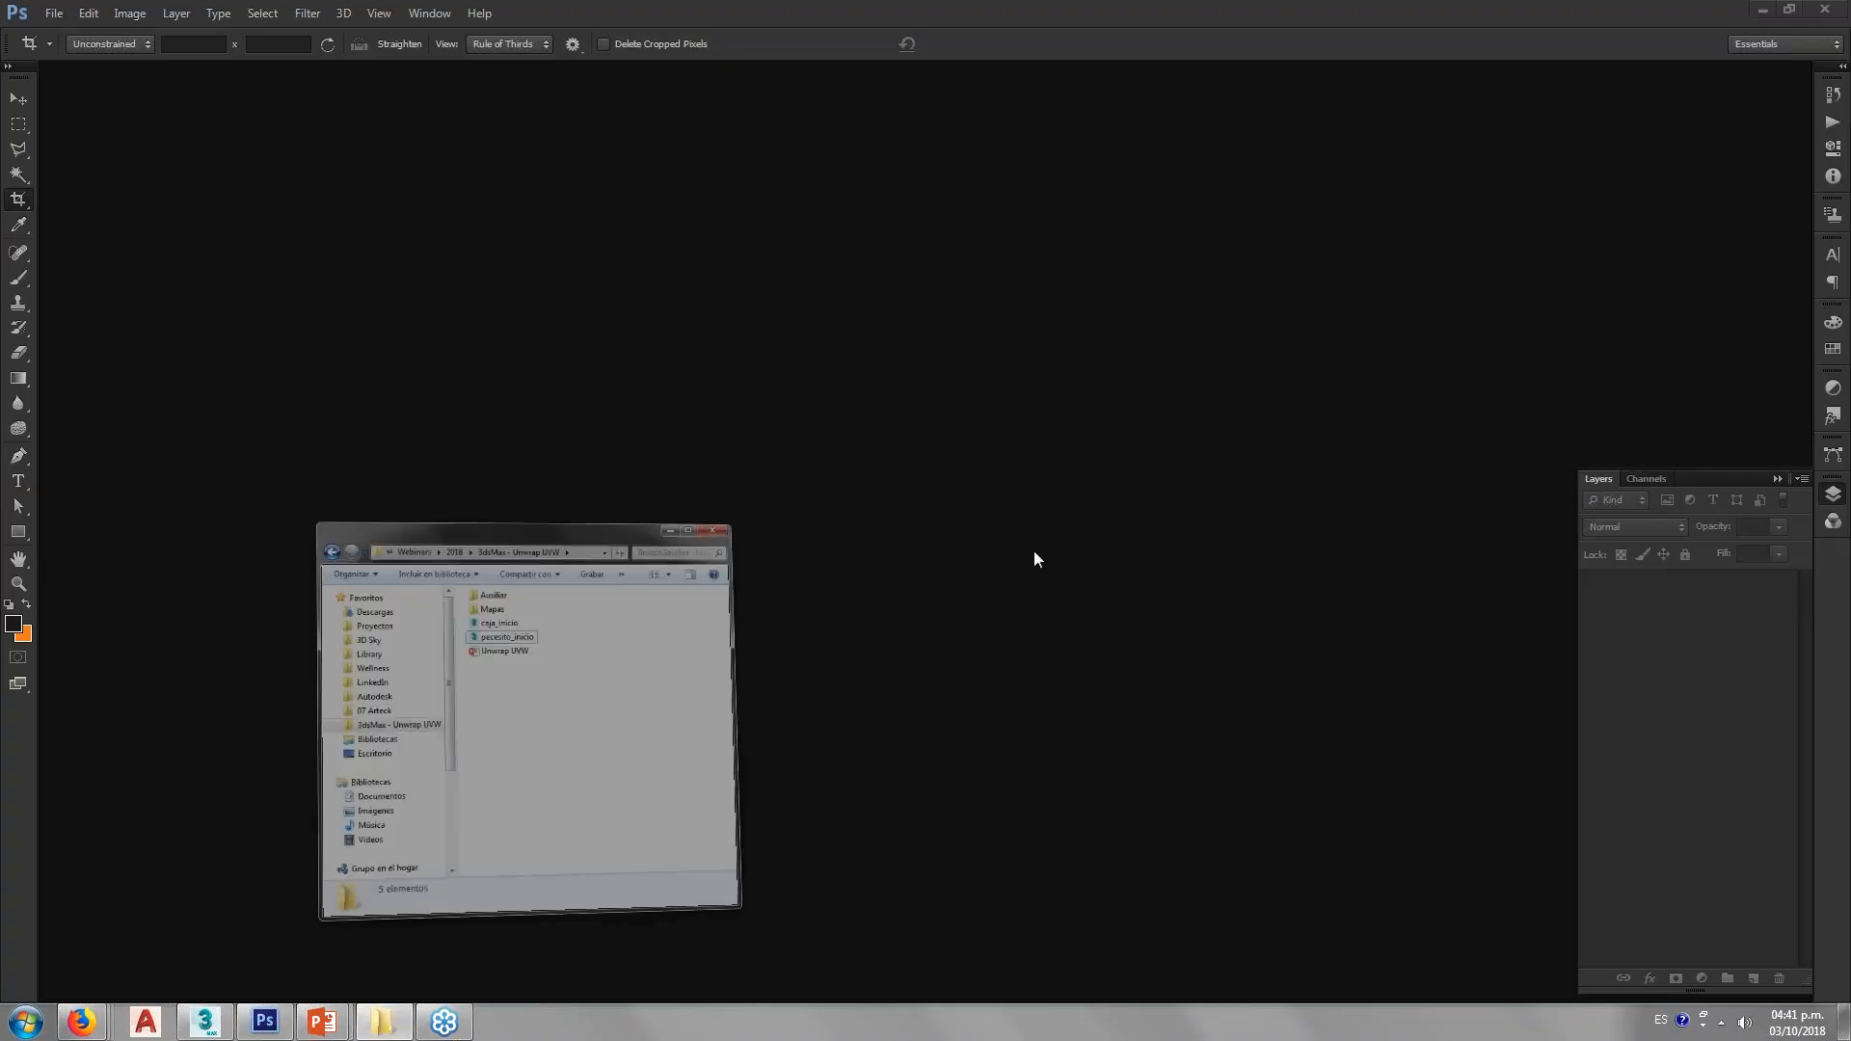
double_click(547, 452)
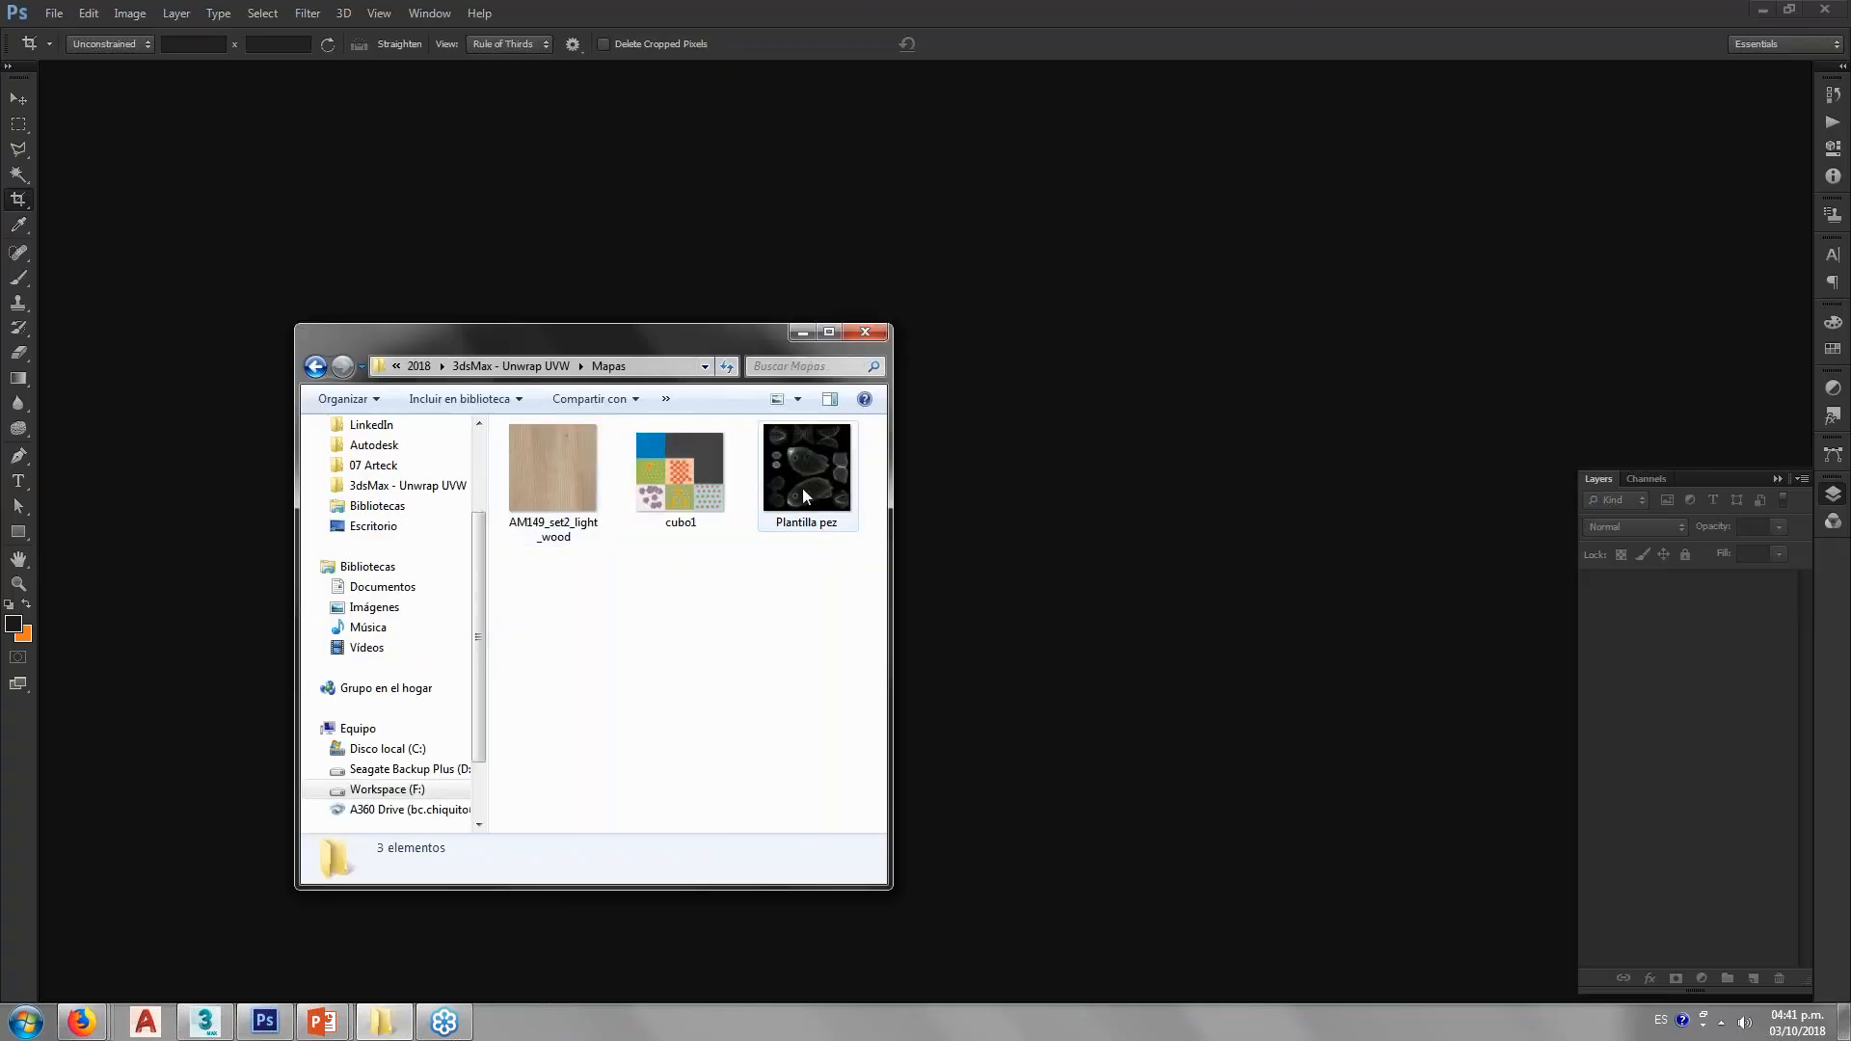
left_click(808, 475)
left_click_drag(808, 475, 1008, 431)
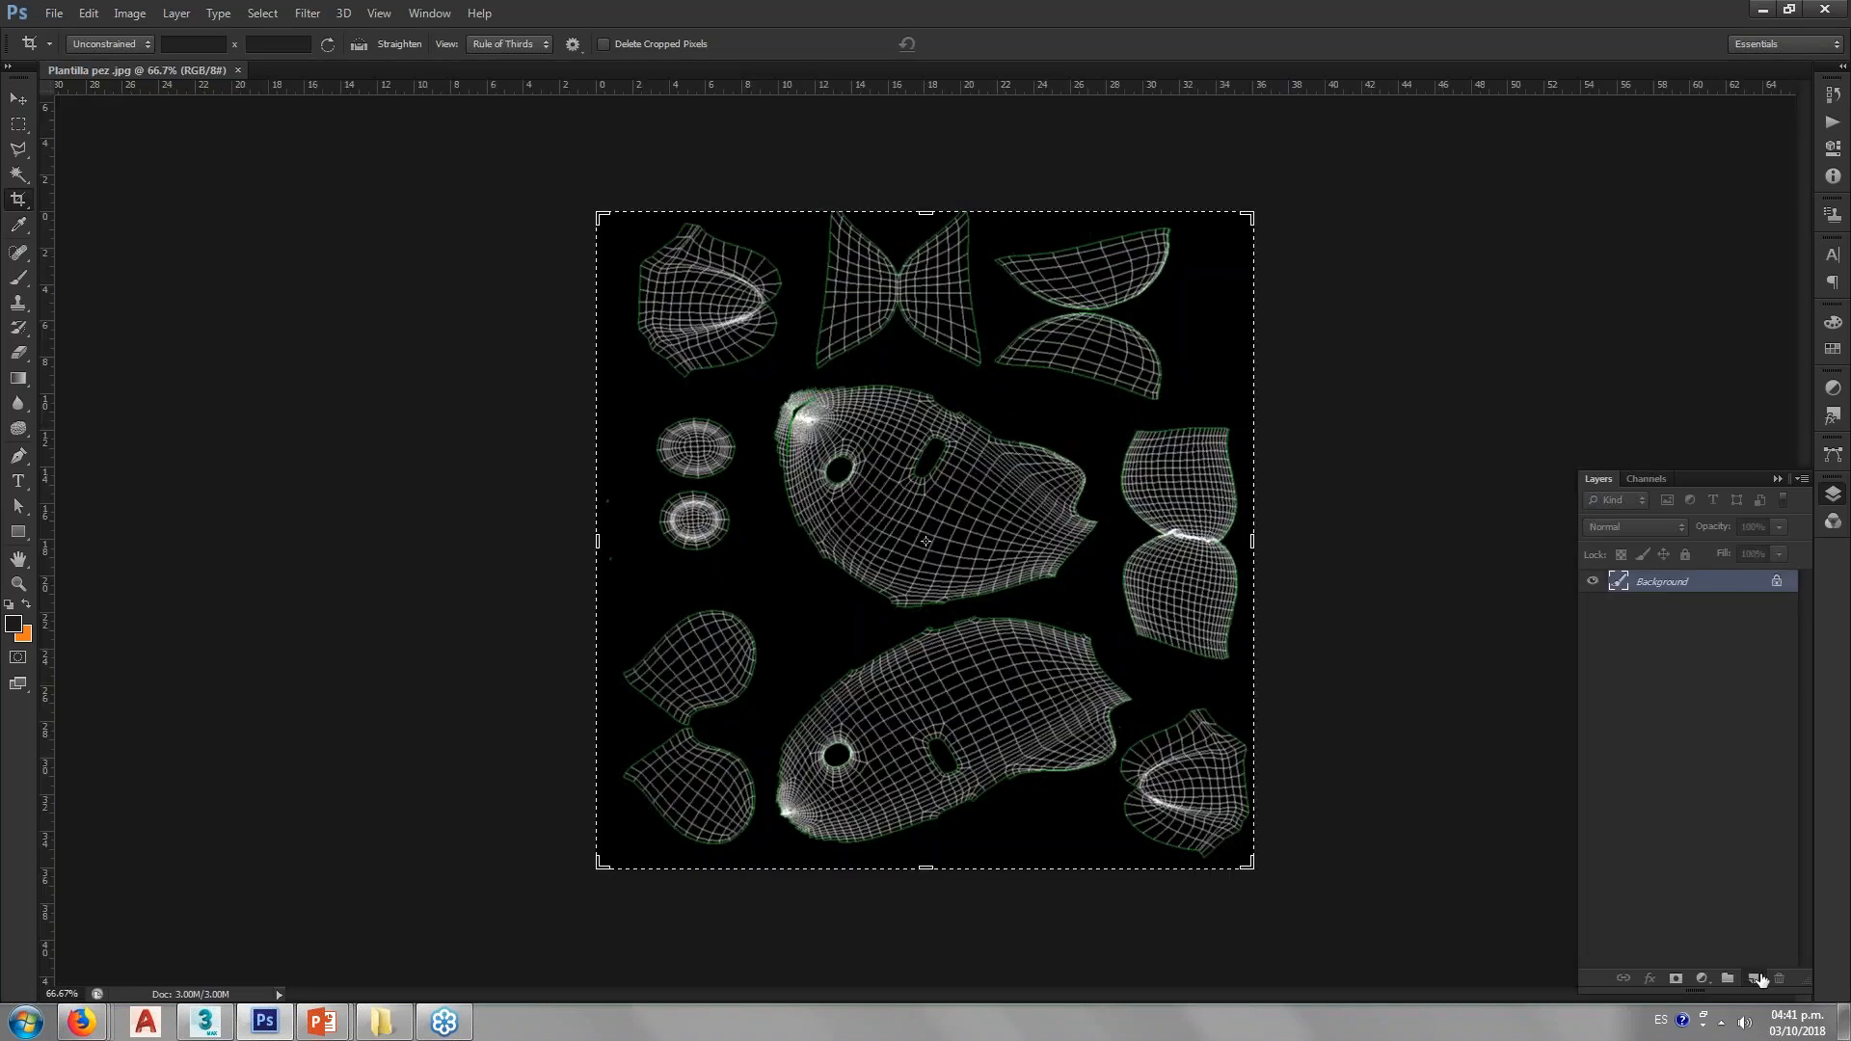
Step: Add a new layer above the template and set its opacity to 90%
left_click(1756, 979)
left_click(1752, 528)
type("90")
key("Return")
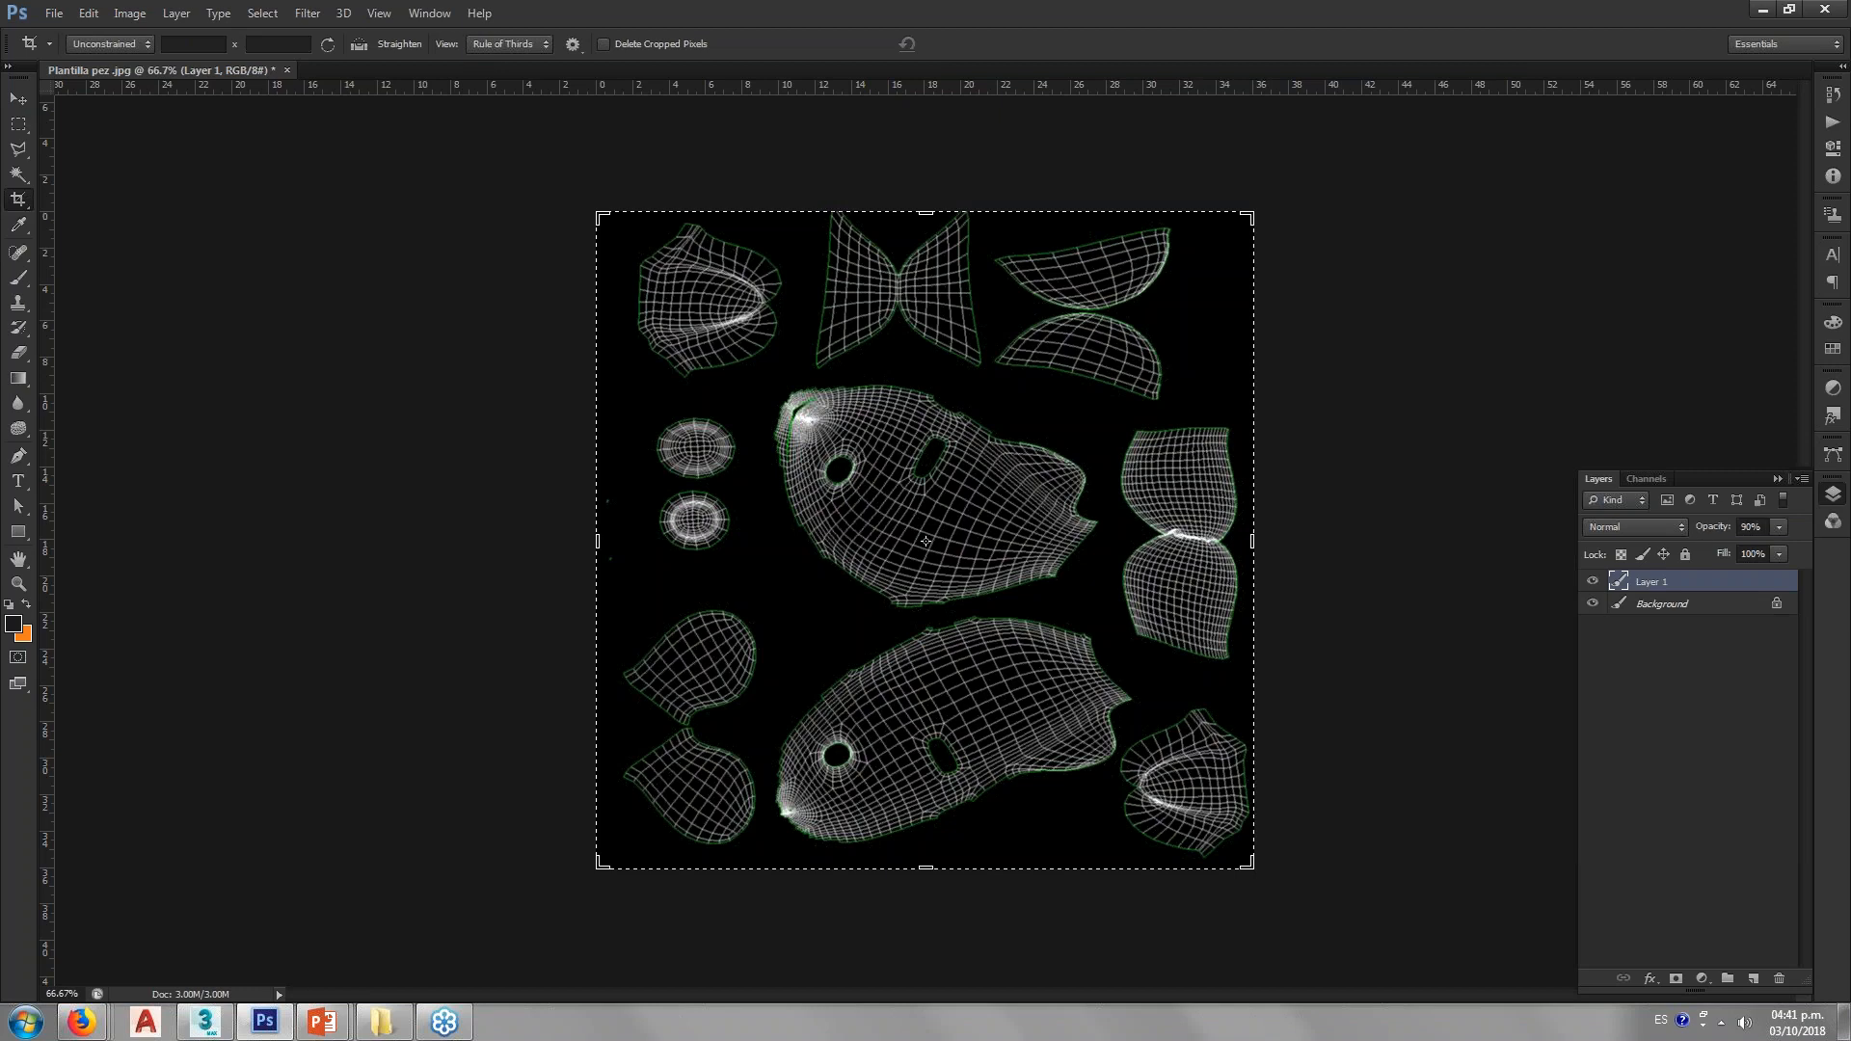
Step: On the Background layer, select the black area around the pieces with the Magic Wand and invert the selection
left_click(1680, 611)
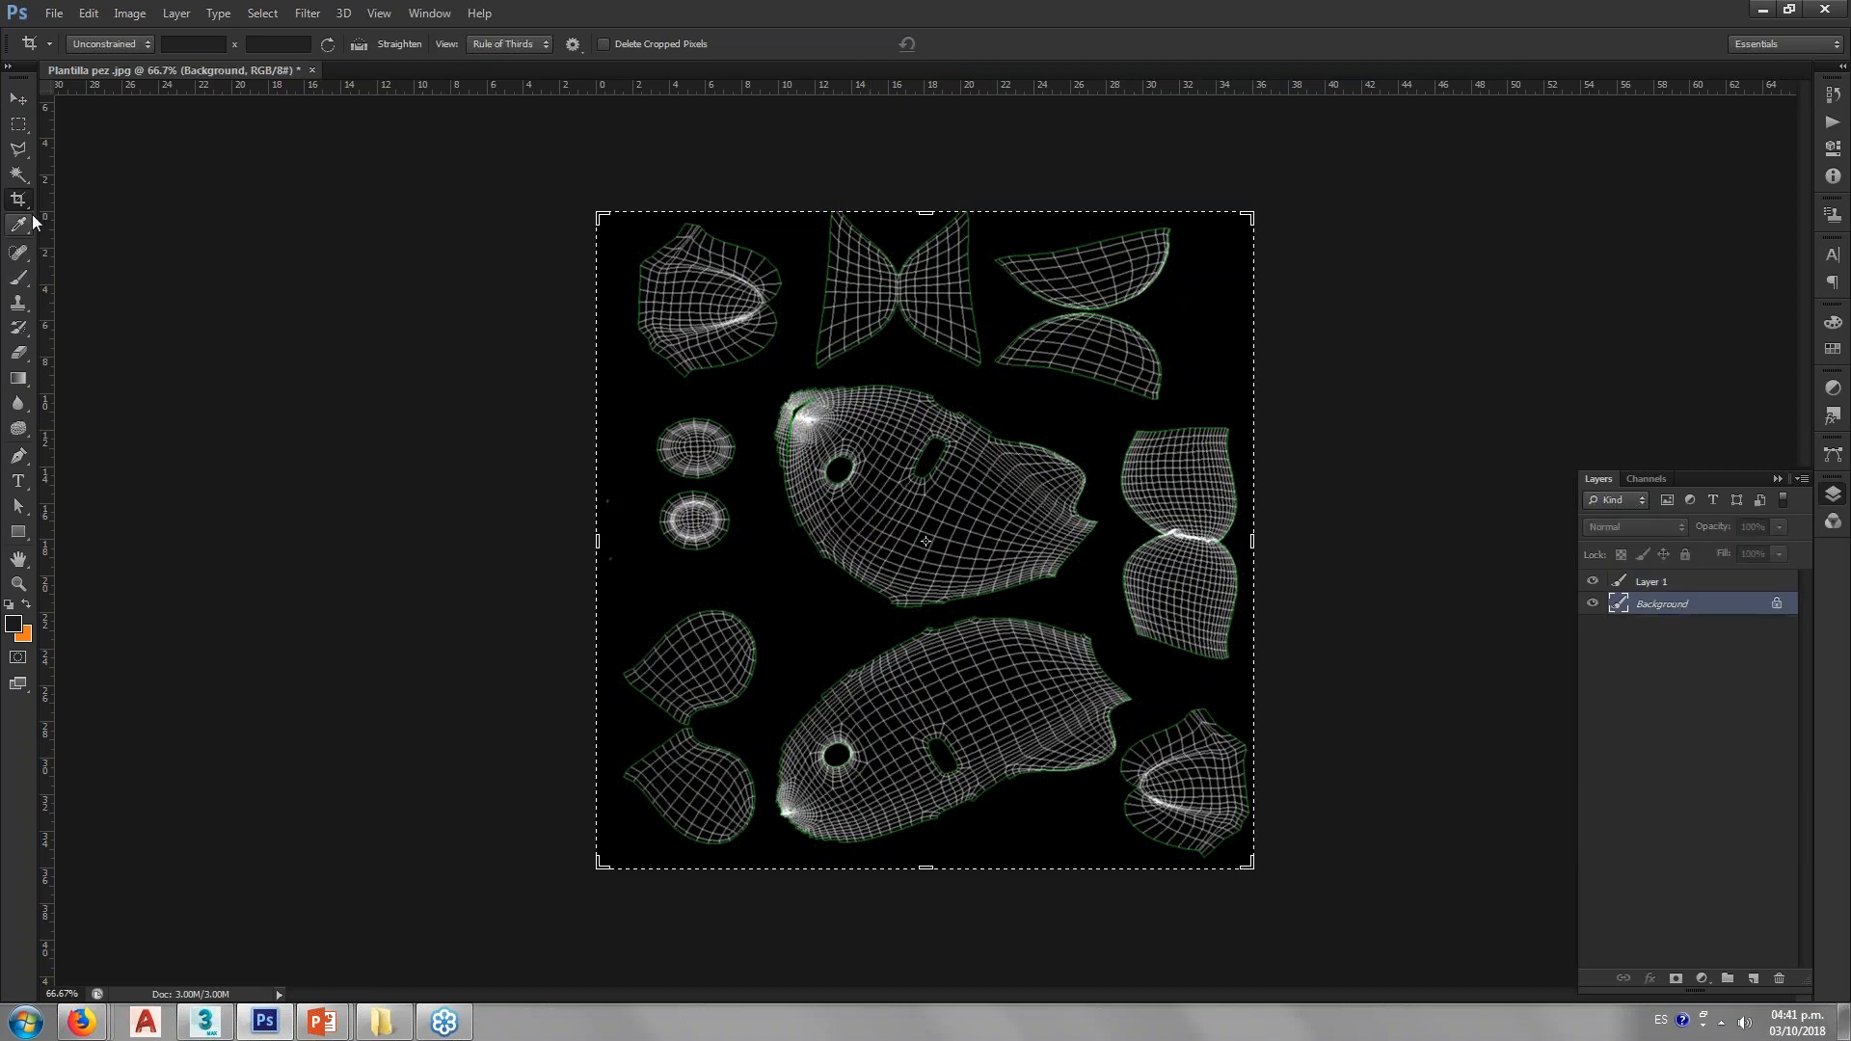
left_click(19, 174)
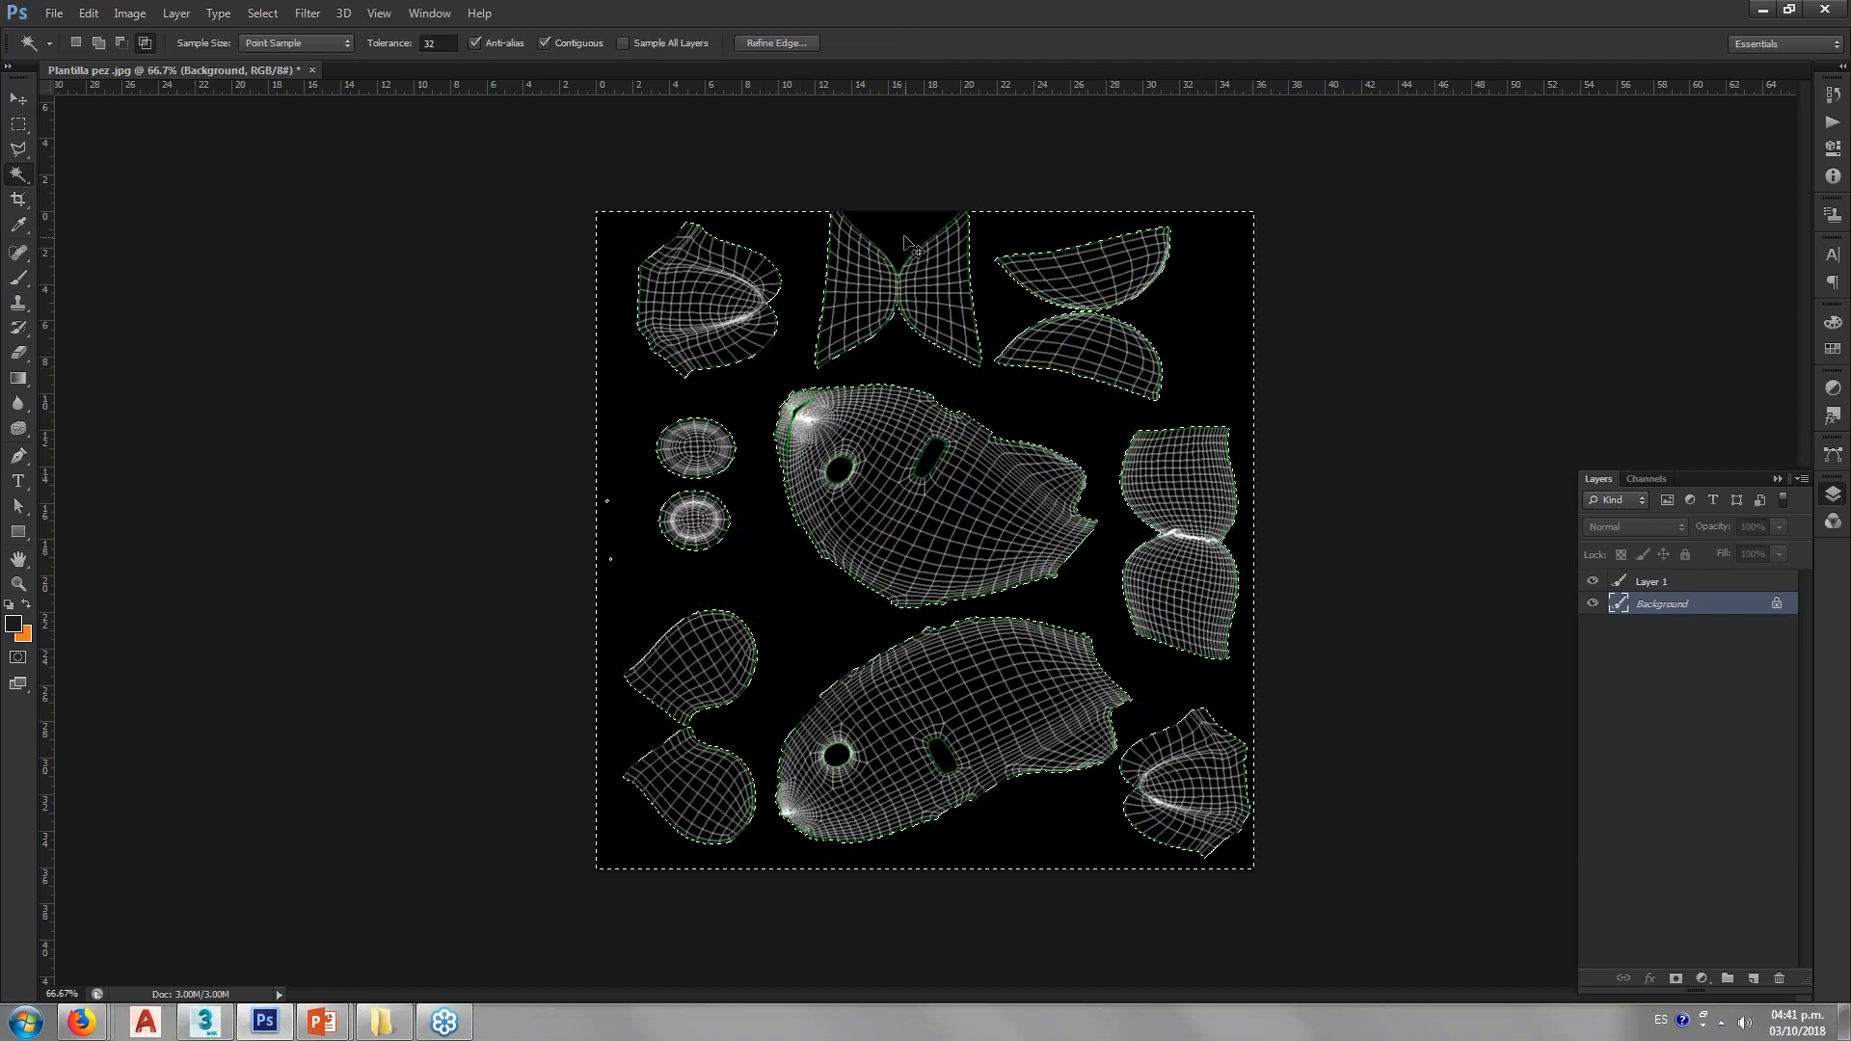
key("shift")
left_click(261, 12)
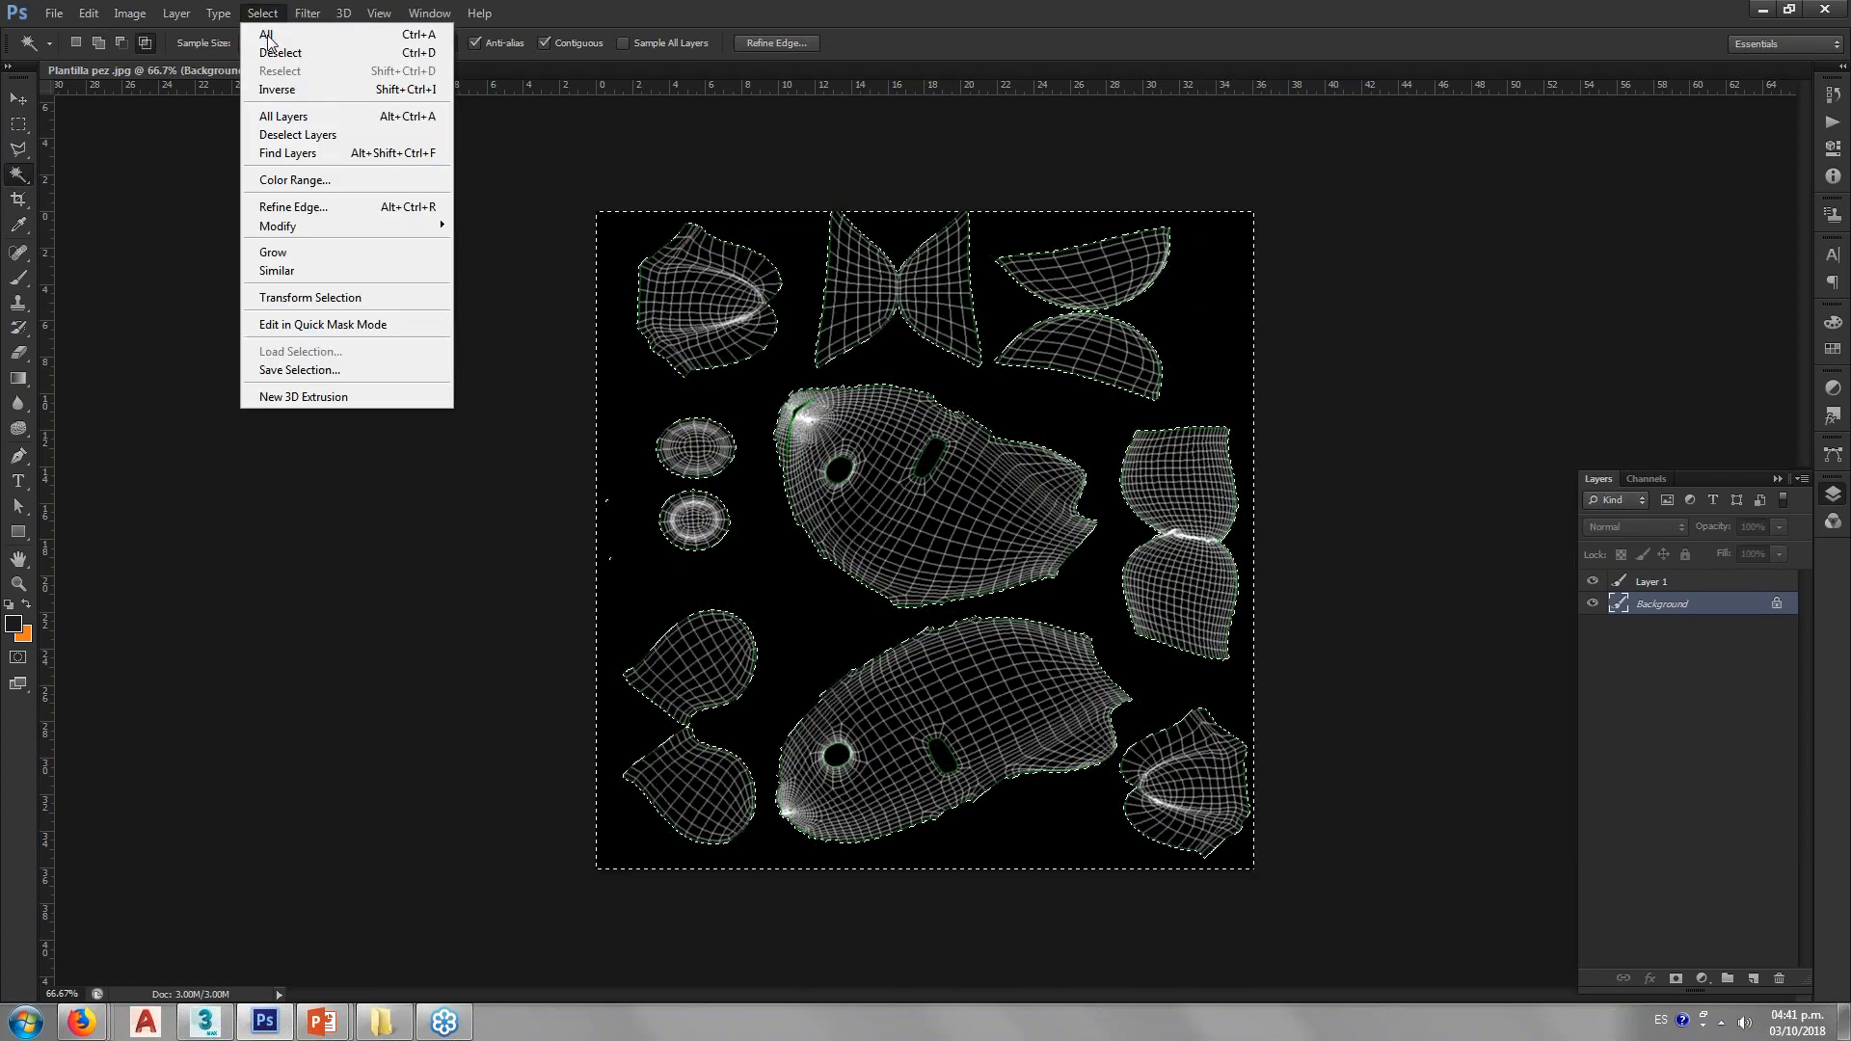
left_click(299, 90)
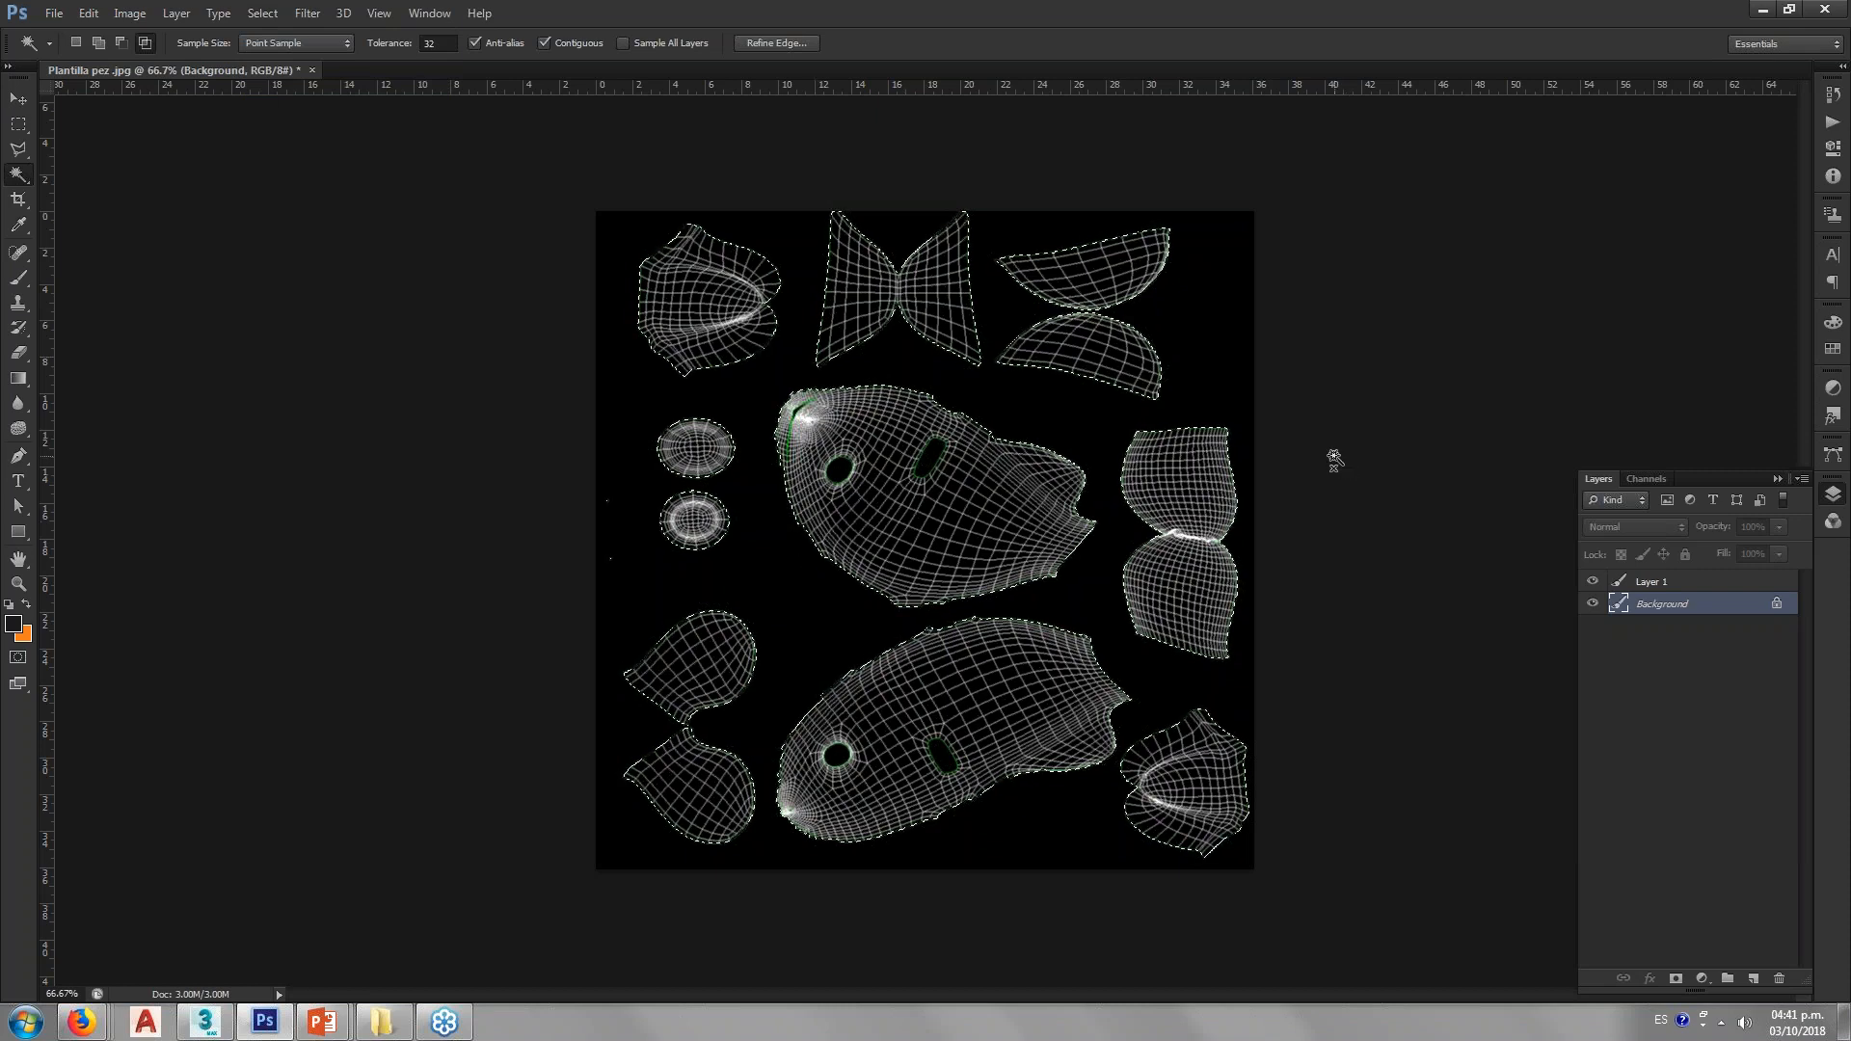
Step: Paint all the UV pieces except the two small eye ovals orange on Layer 1 with the Brush tool
scroll(1333, 460, "up", 2, "alt")
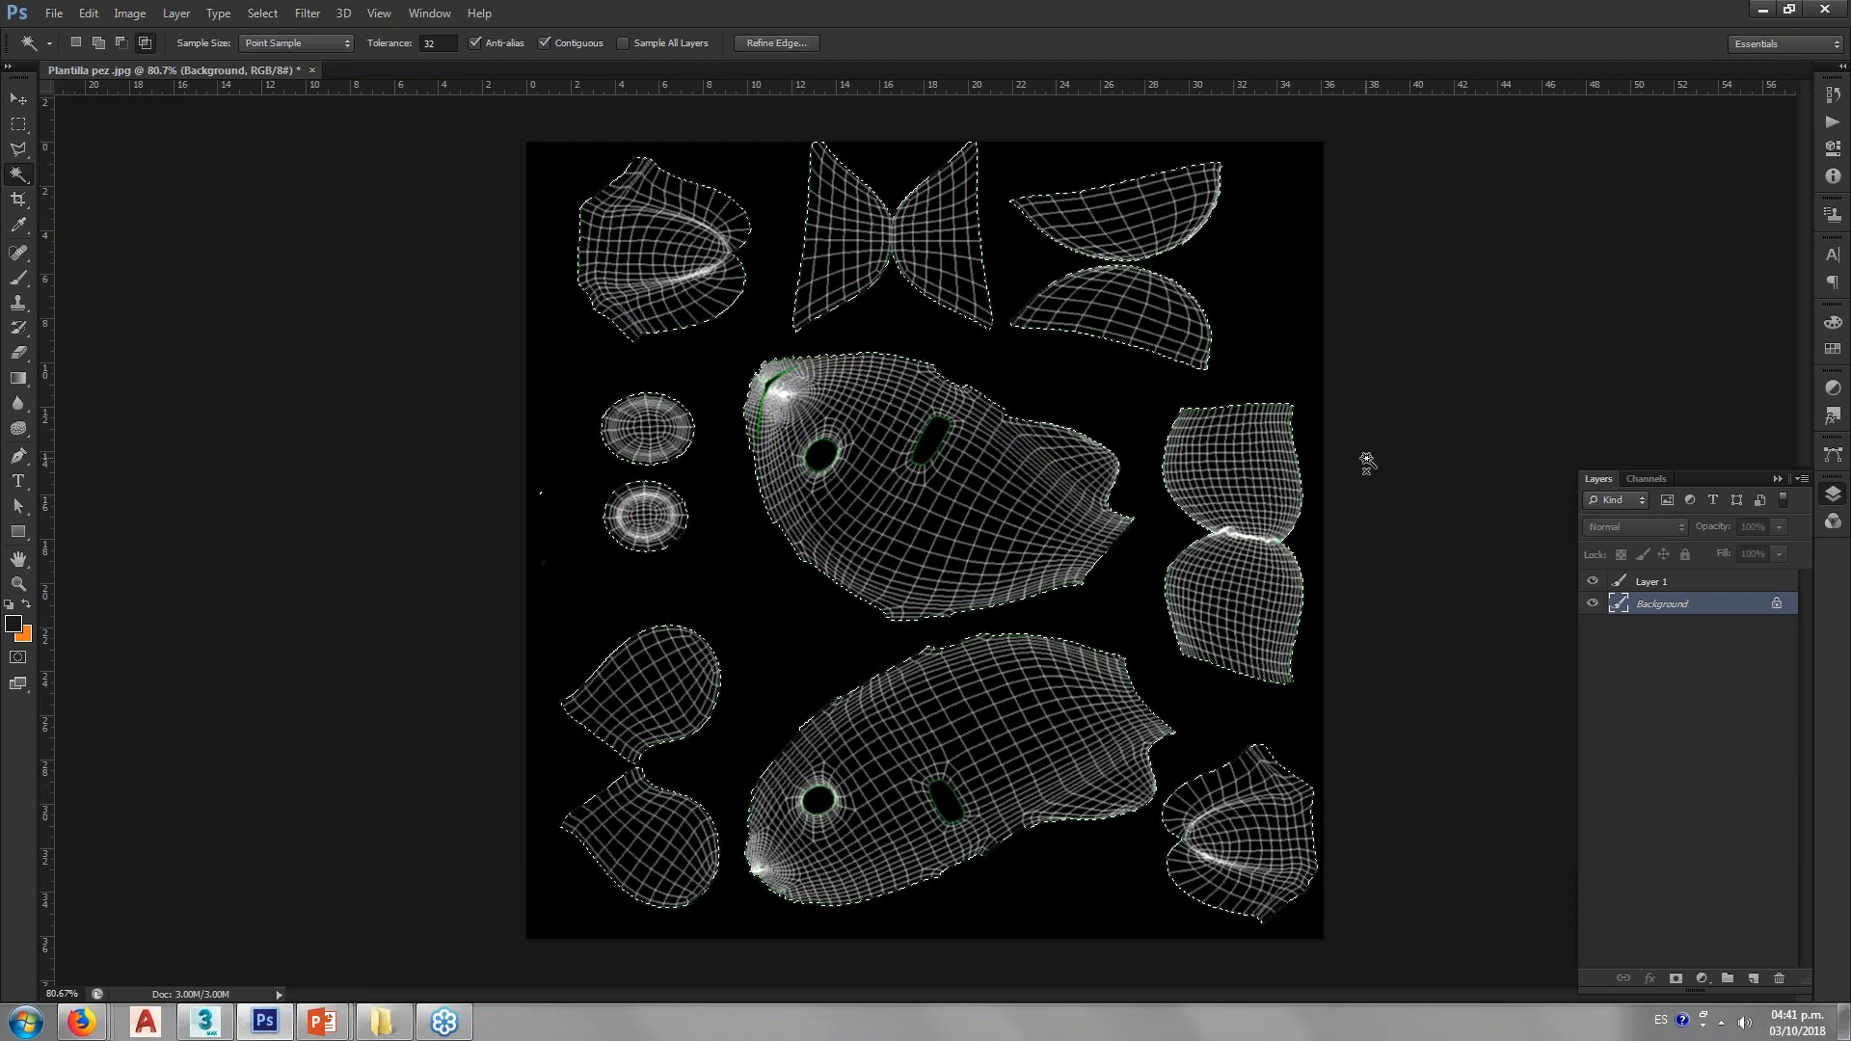
left_click(18, 279)
left_click(26, 604)
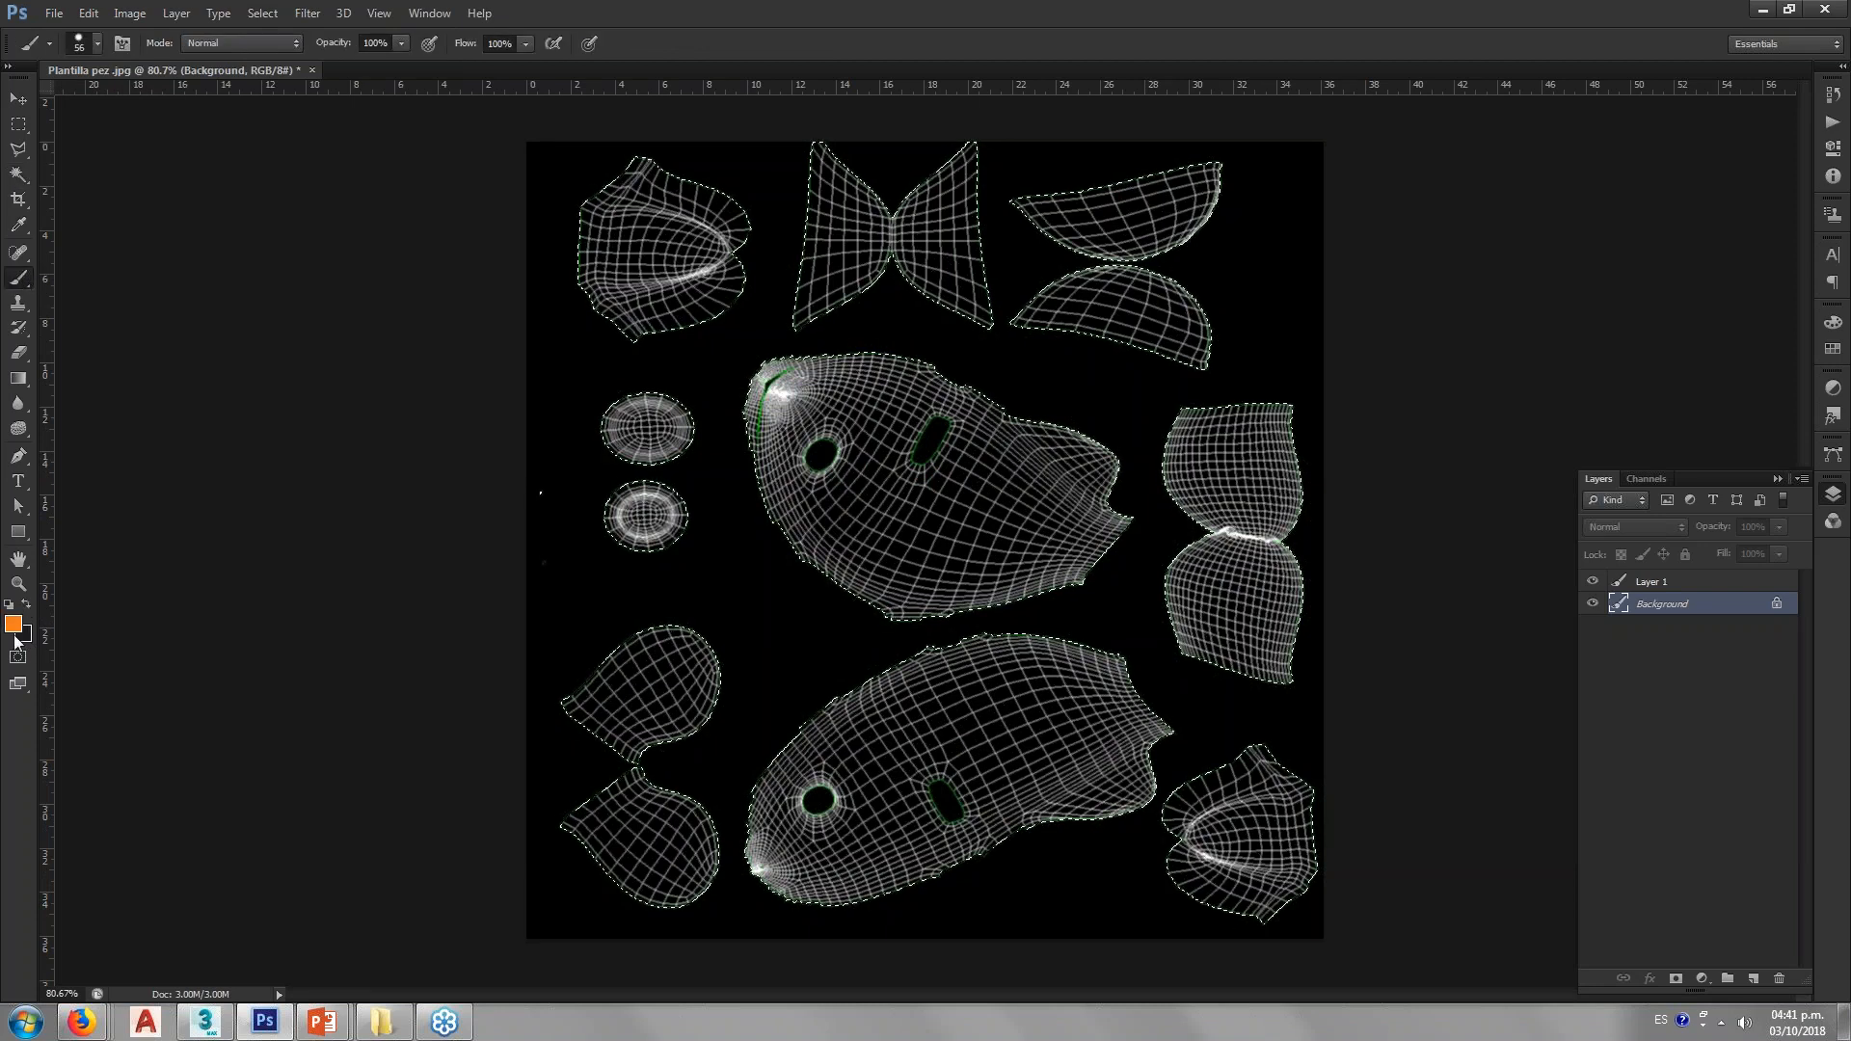
mouse_move(597, 217)
left_mouse_down()
mouse_move(706, 193)
mouse_move(723, 170)
left_mouse_up()
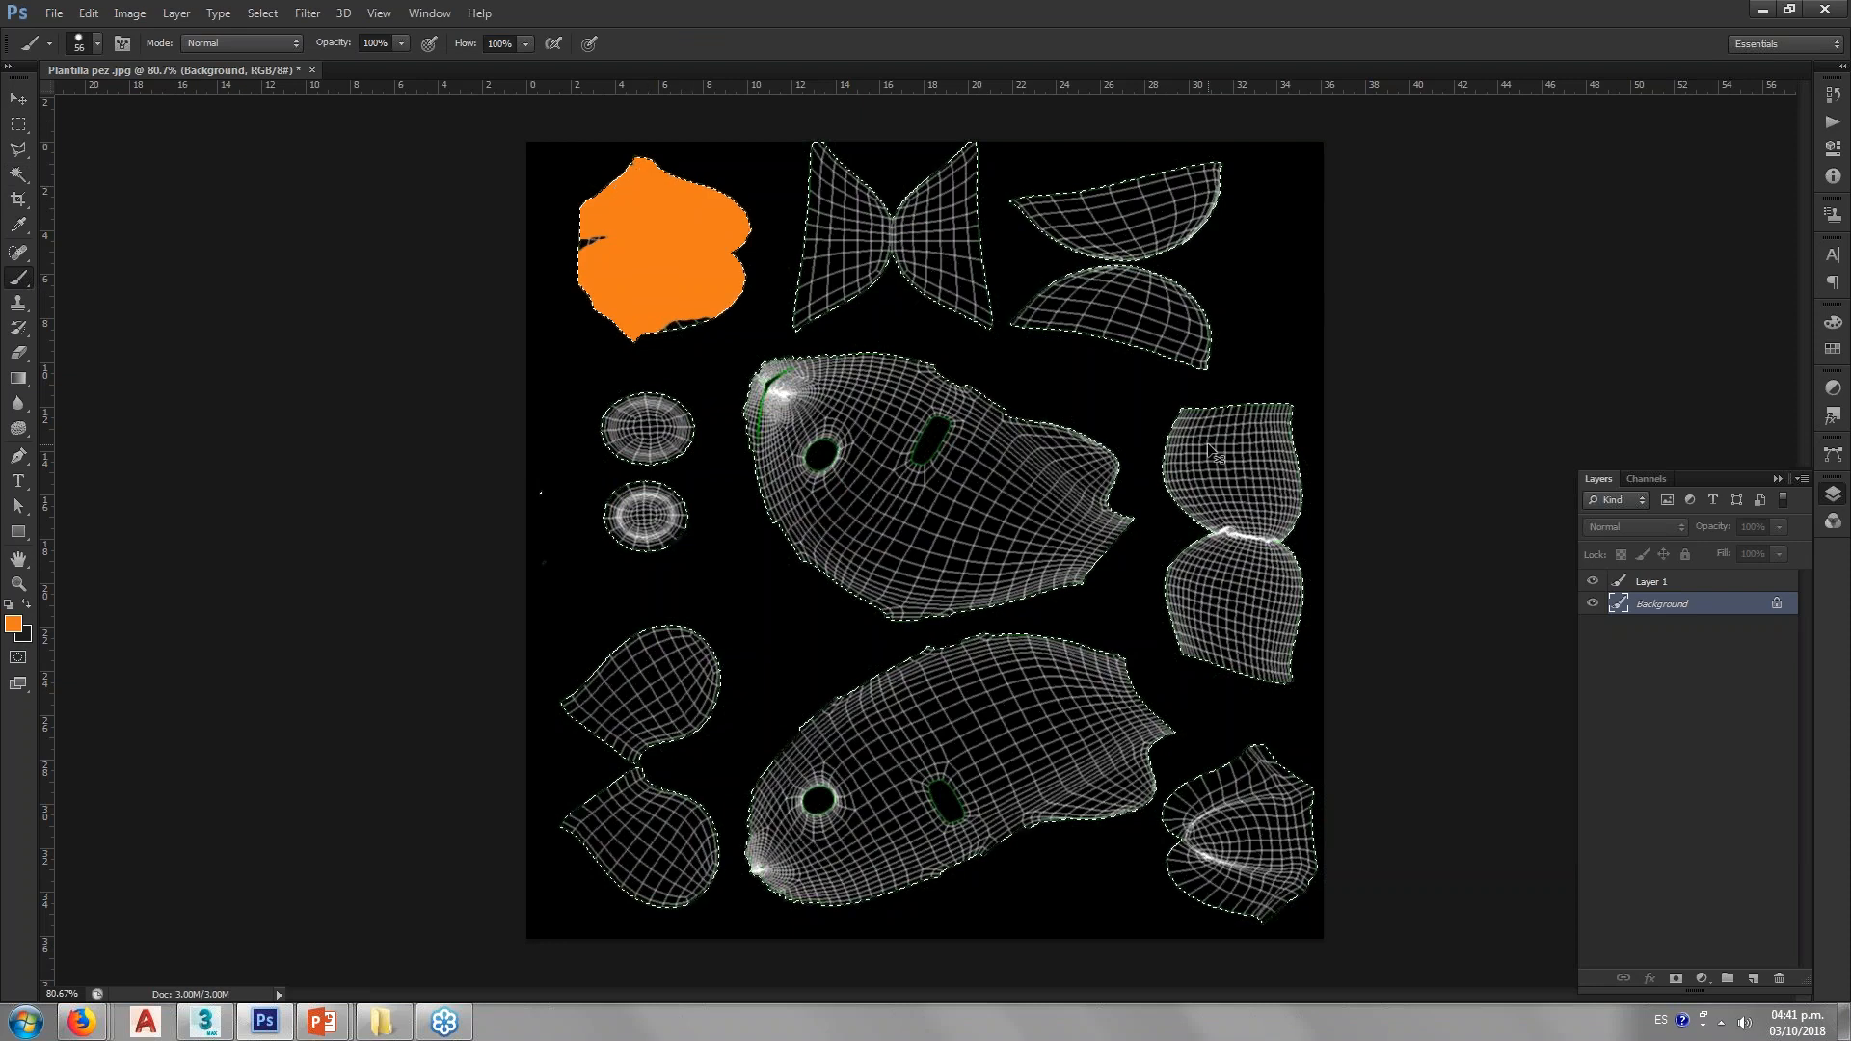
key("ctrl+z")
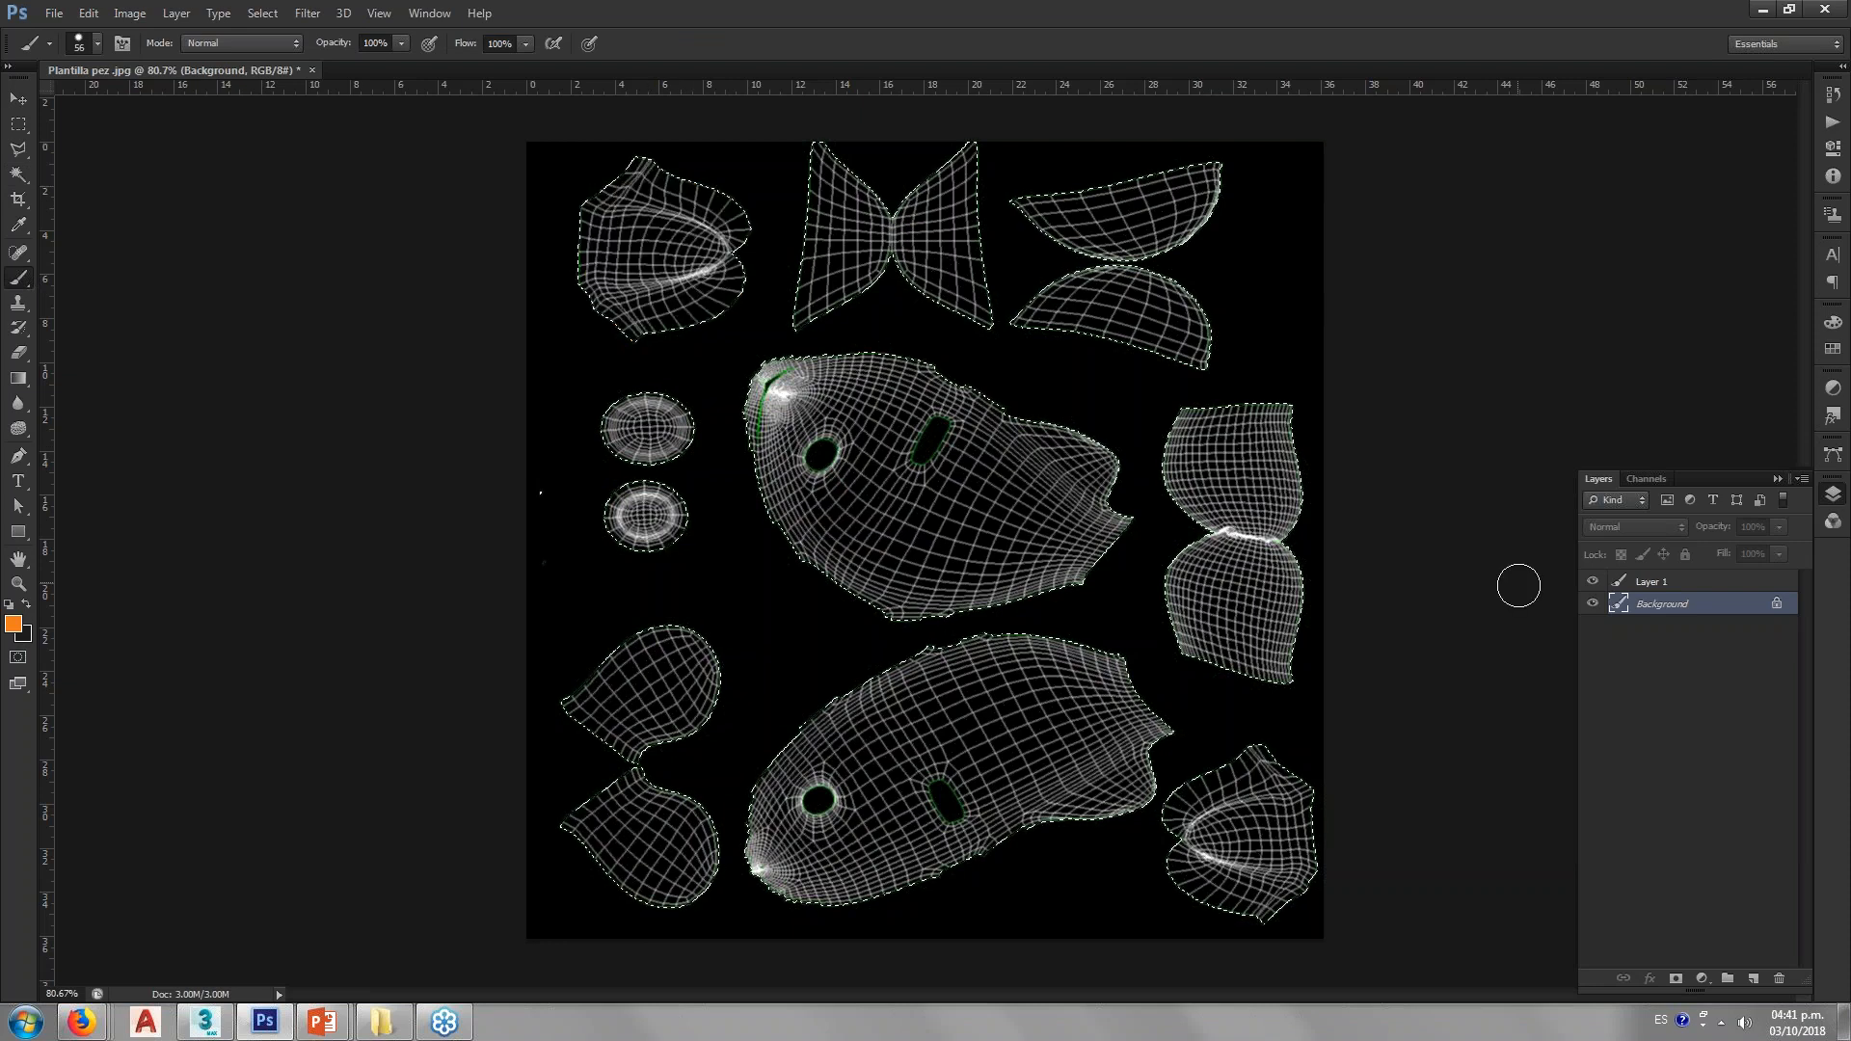
left_click(1654, 585)
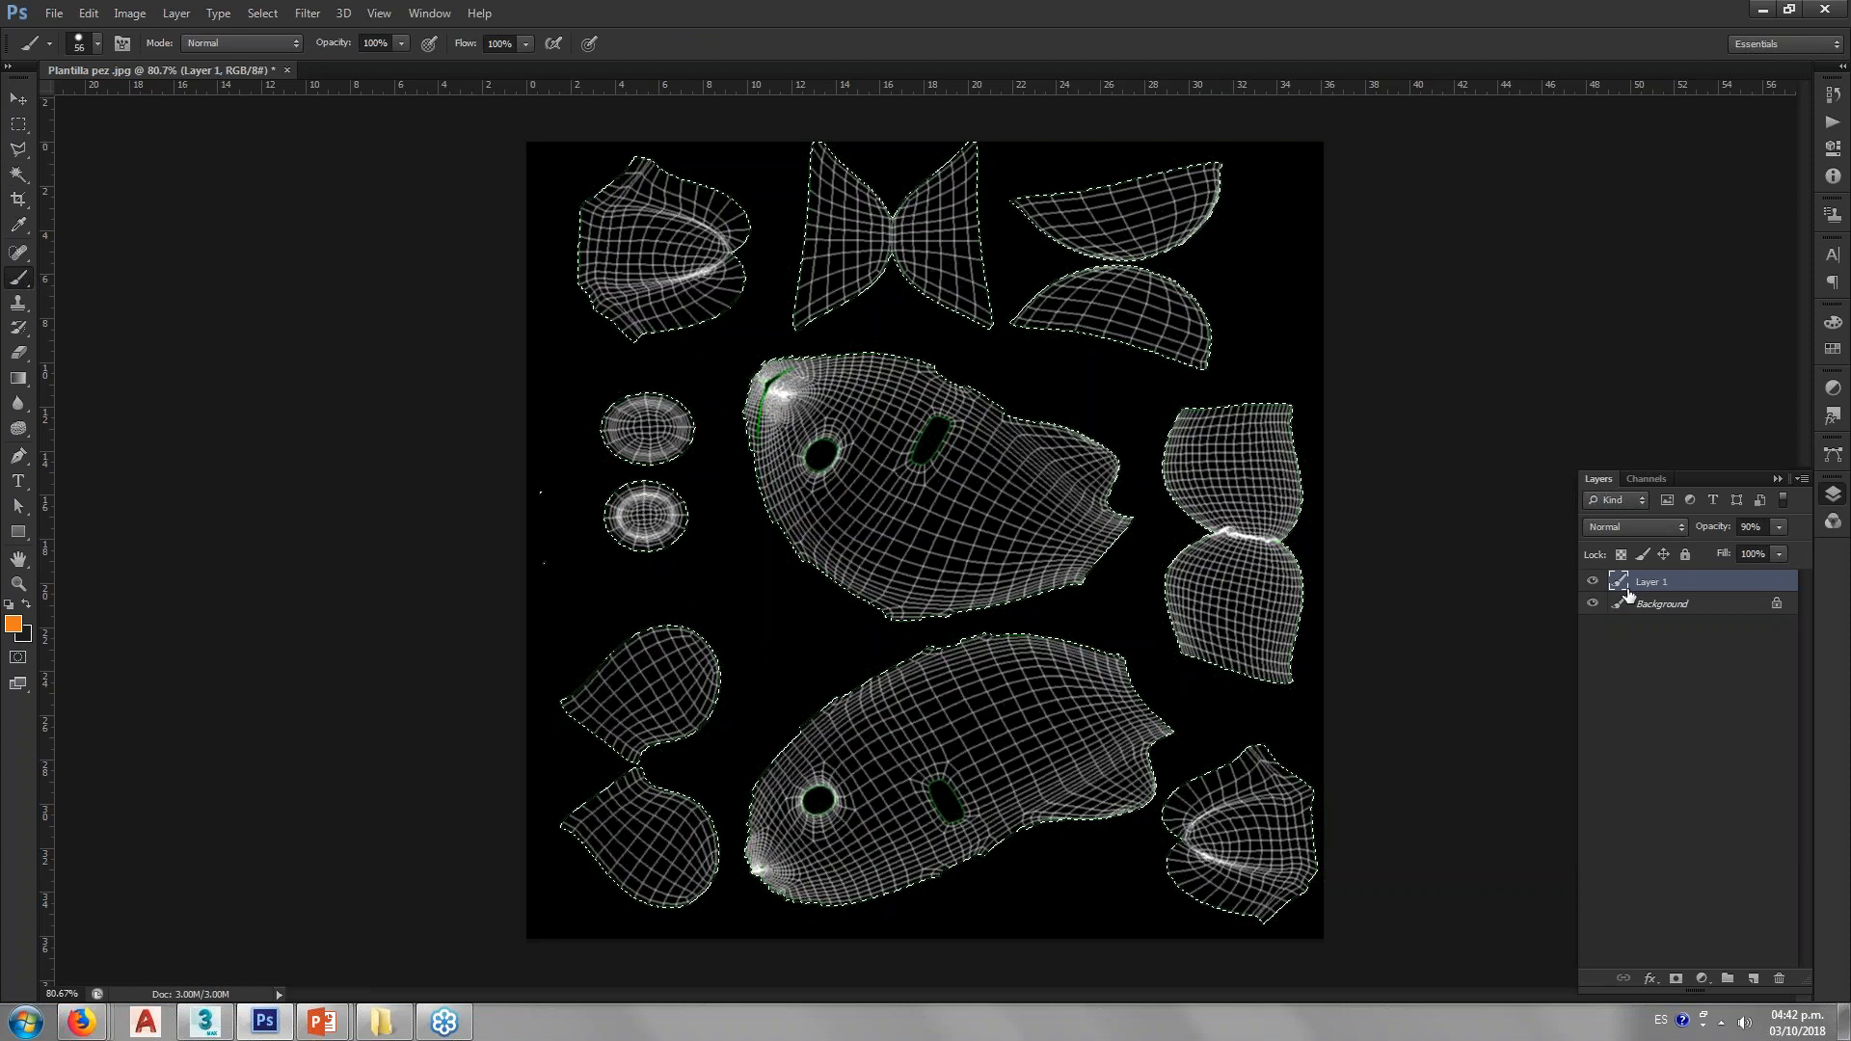
left_click_drag(731, 285, 694, 336)
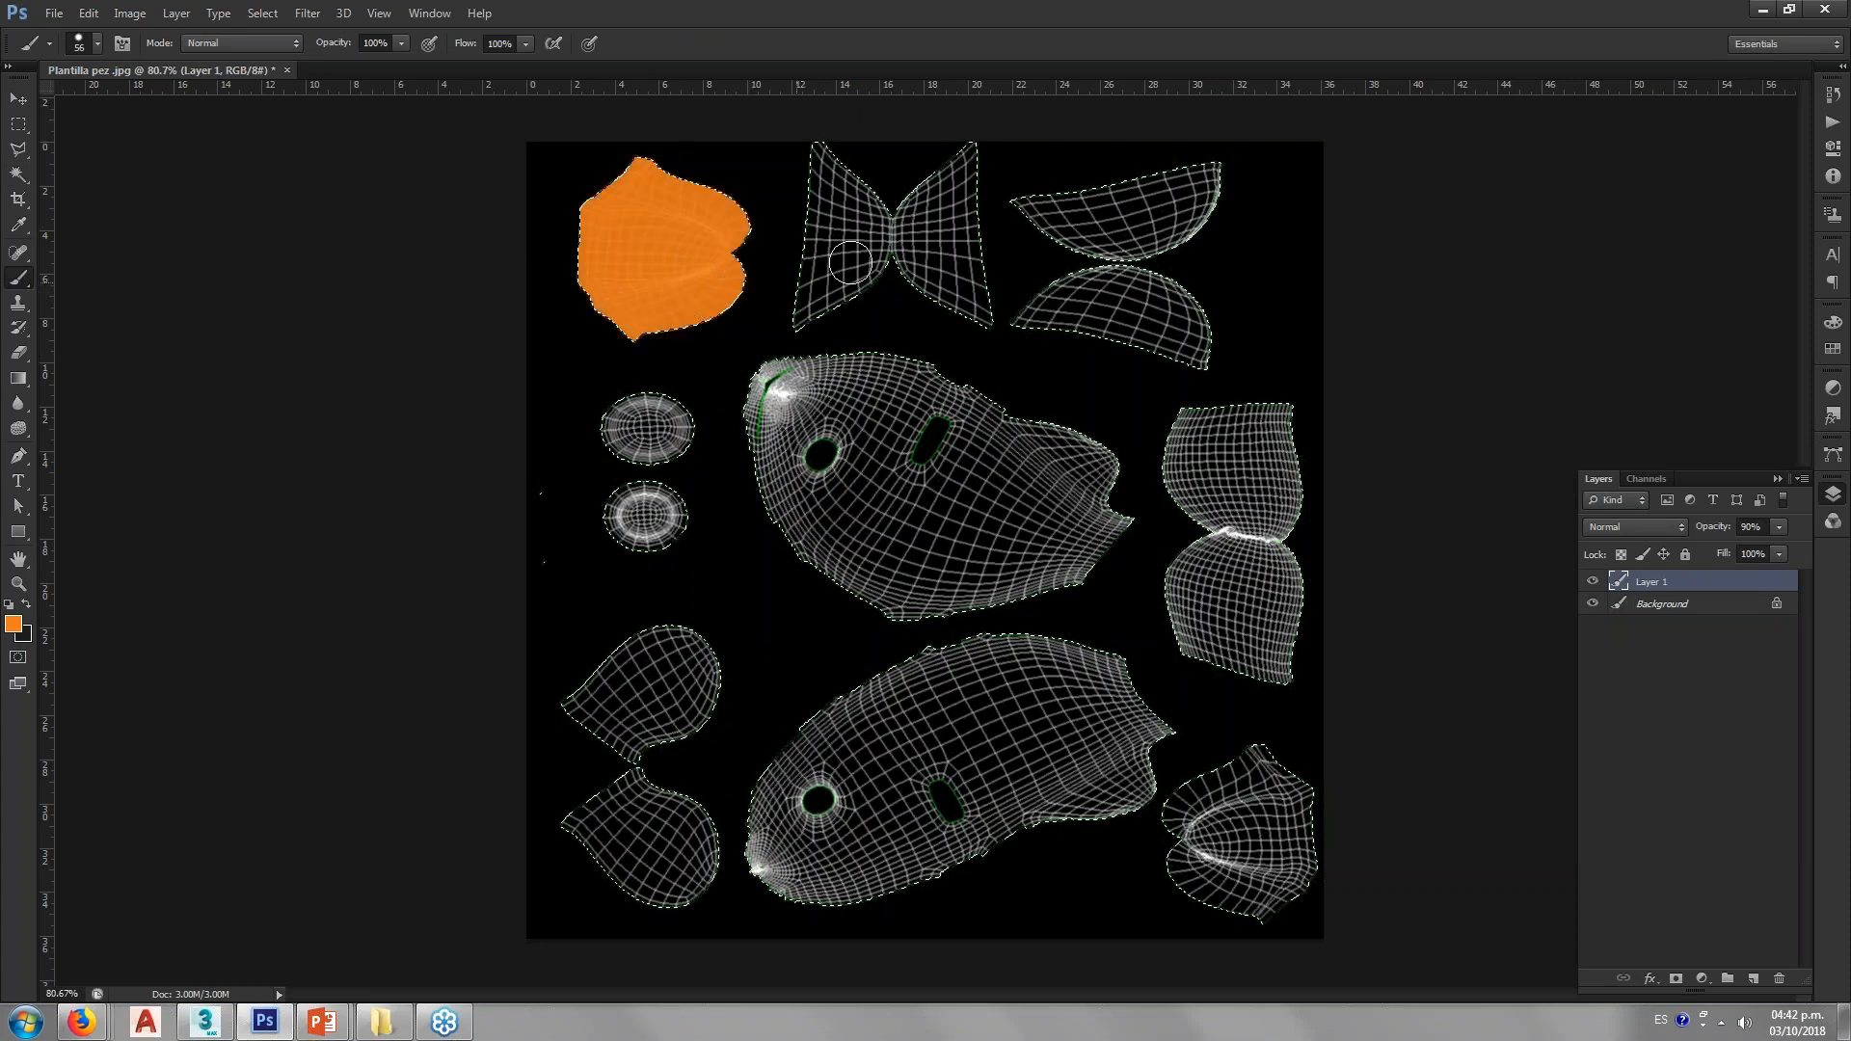
mouse_move(829, 270)
left_mouse_down()
mouse_move(1015, 263)
mouse_move(1195, 347)
mouse_move(1070, 364)
mouse_move(1013, 396)
mouse_move(1334, 322)
mouse_move(912, 346)
mouse_move(1051, 482)
mouse_move(1099, 486)
mouse_move(873, 405)
mouse_move(1075, 490)
mouse_move(925, 511)
mouse_move(864, 591)
mouse_move(1141, 421)
mouse_move(1334, 405)
mouse_move(1201, 469)
mouse_move(1234, 578)
mouse_move(1132, 607)
mouse_move(1089, 665)
mouse_move(1157, 708)
mouse_move(1305, 702)
mouse_move(1248, 805)
mouse_move(1322, 727)
mouse_move(1287, 825)
mouse_move(1205, 877)
mouse_move(934, 815)
mouse_move(737, 896)
mouse_move(597, 858)
mouse_move(1093, 632)
mouse_move(1162, 727)
mouse_move(1137, 800)
mouse_move(909, 879)
mouse_move(736, 897)
mouse_move(570, 847)
mouse_move(662, 646)
mouse_move(573, 701)
left_mouse_up()
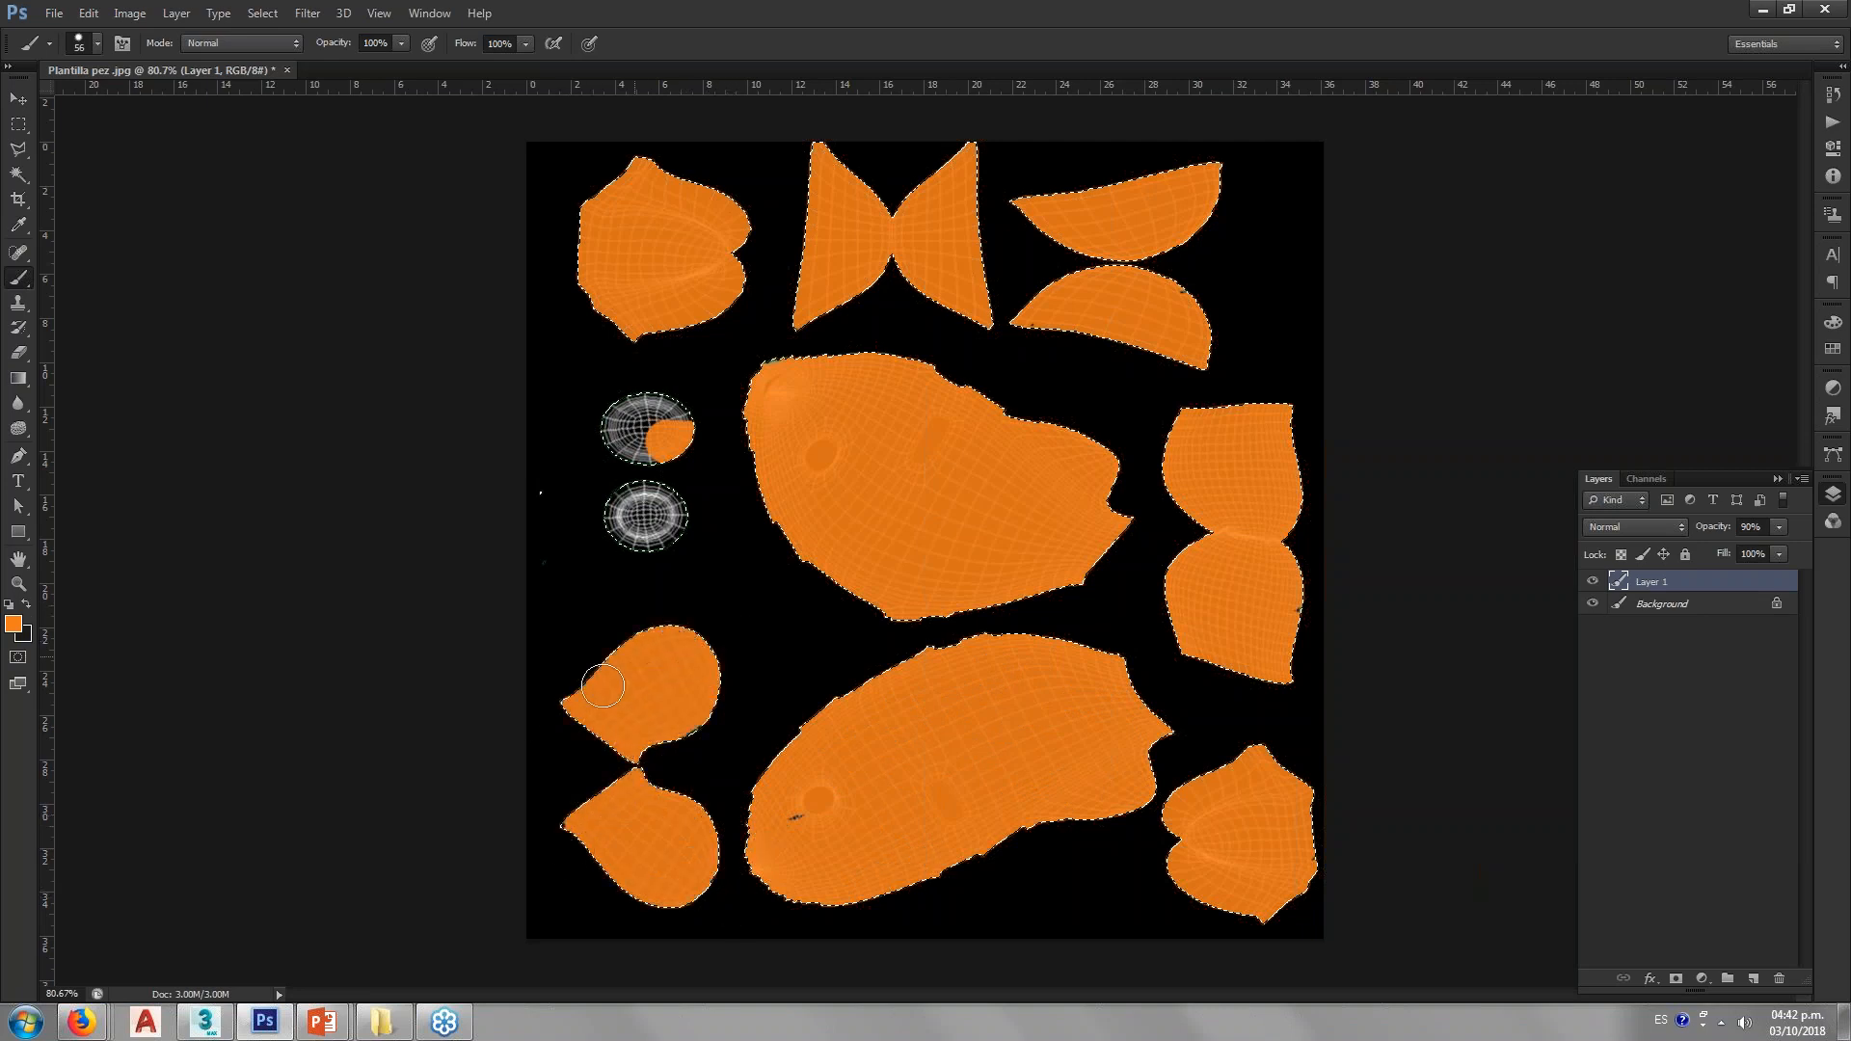
Step: Switch the foreground colour to black and paint over the two oval eye pieces
left_click(26, 604)
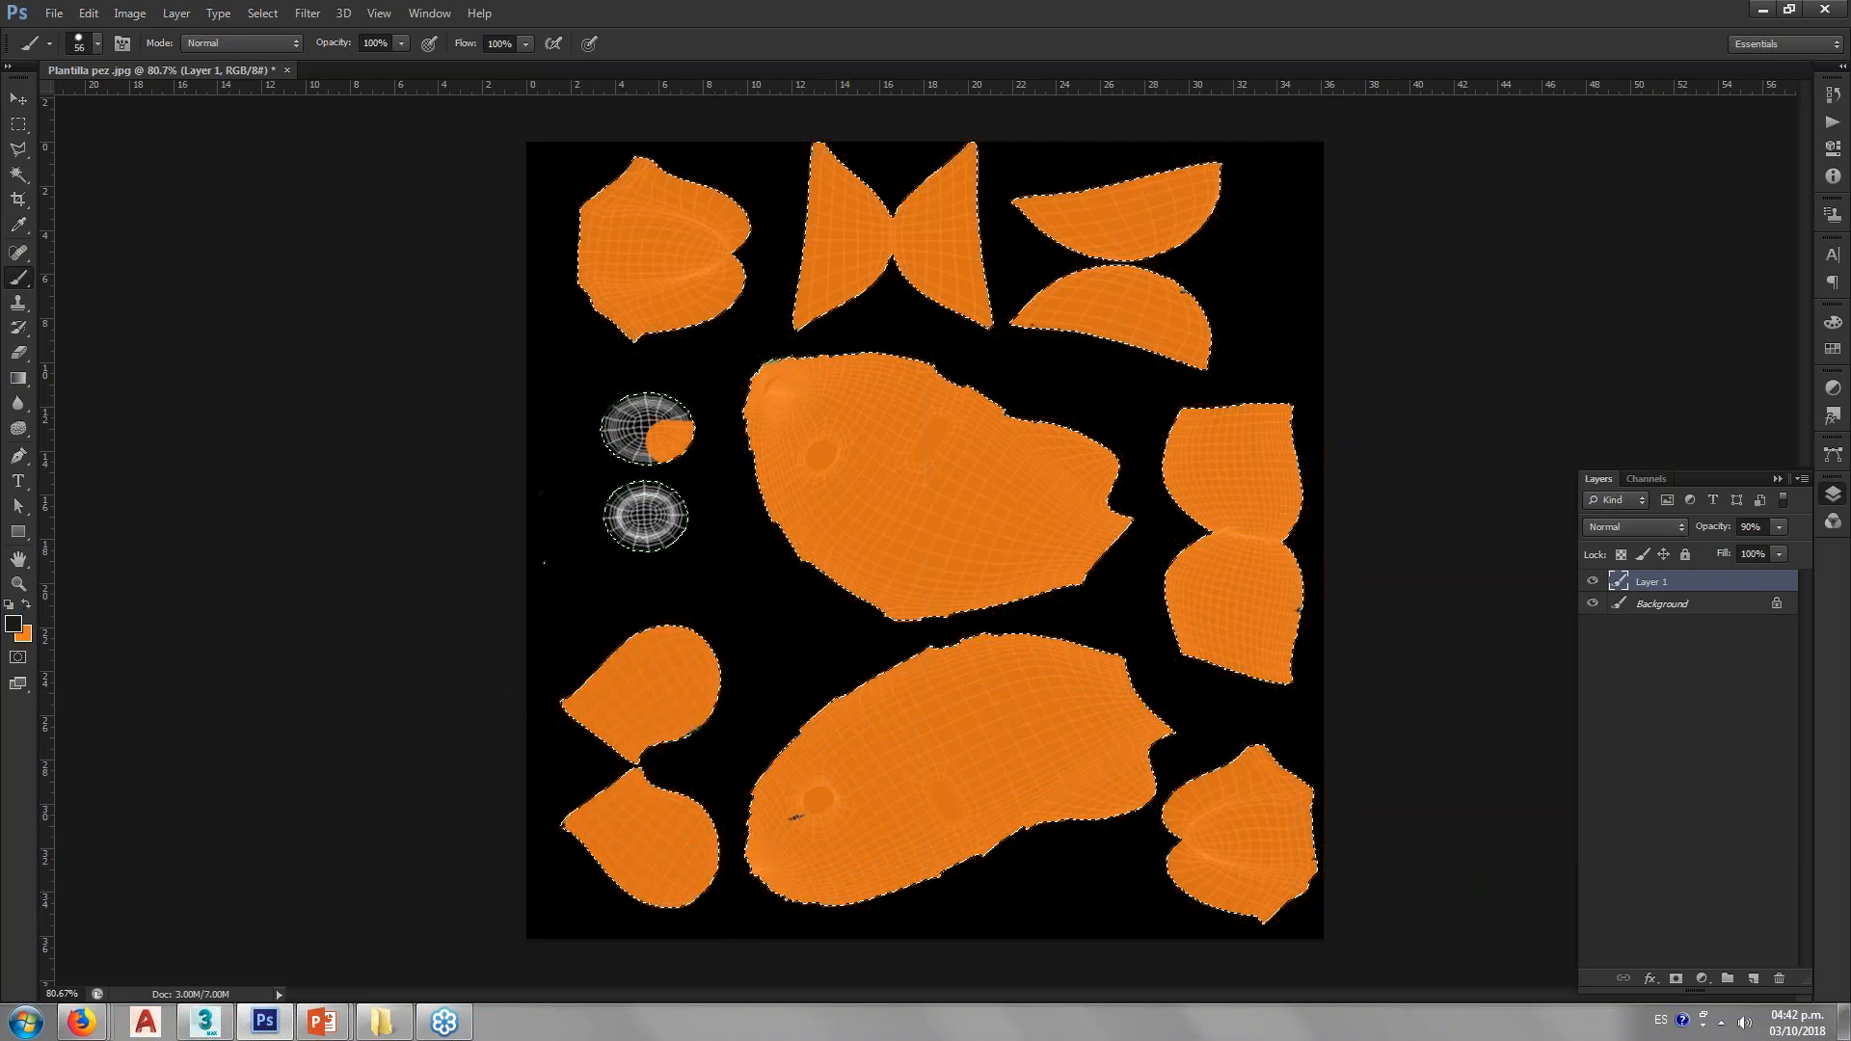
left_click_drag(622, 415, 675, 445)
left_click_drag(665, 525, 622, 506)
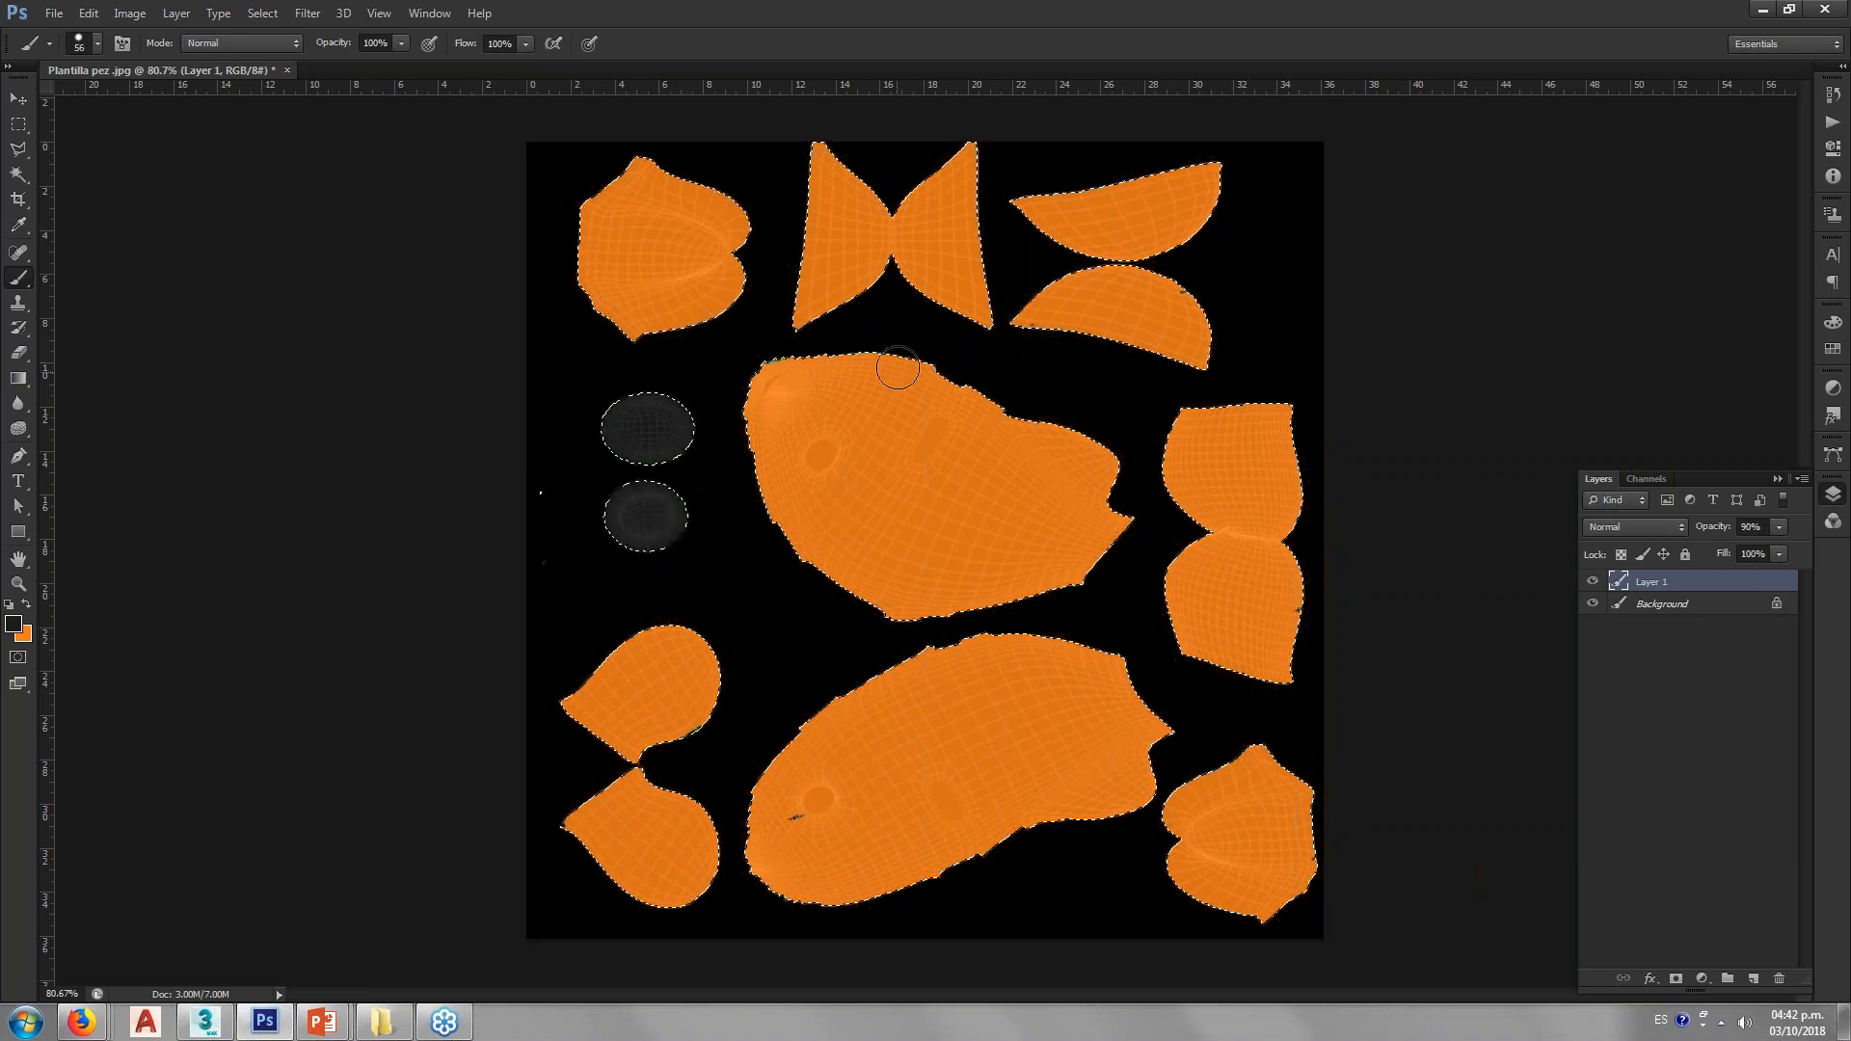
Step: Paint the nose tip, a diagonal middle stripe and the tail end of the upper body piece black
scroll(909, 364, "up", 1, "alt")
mouse_move(772, 340)
left_mouse_down()
mouse_move(731, 358)
mouse_move(748, 374)
left_mouse_up()
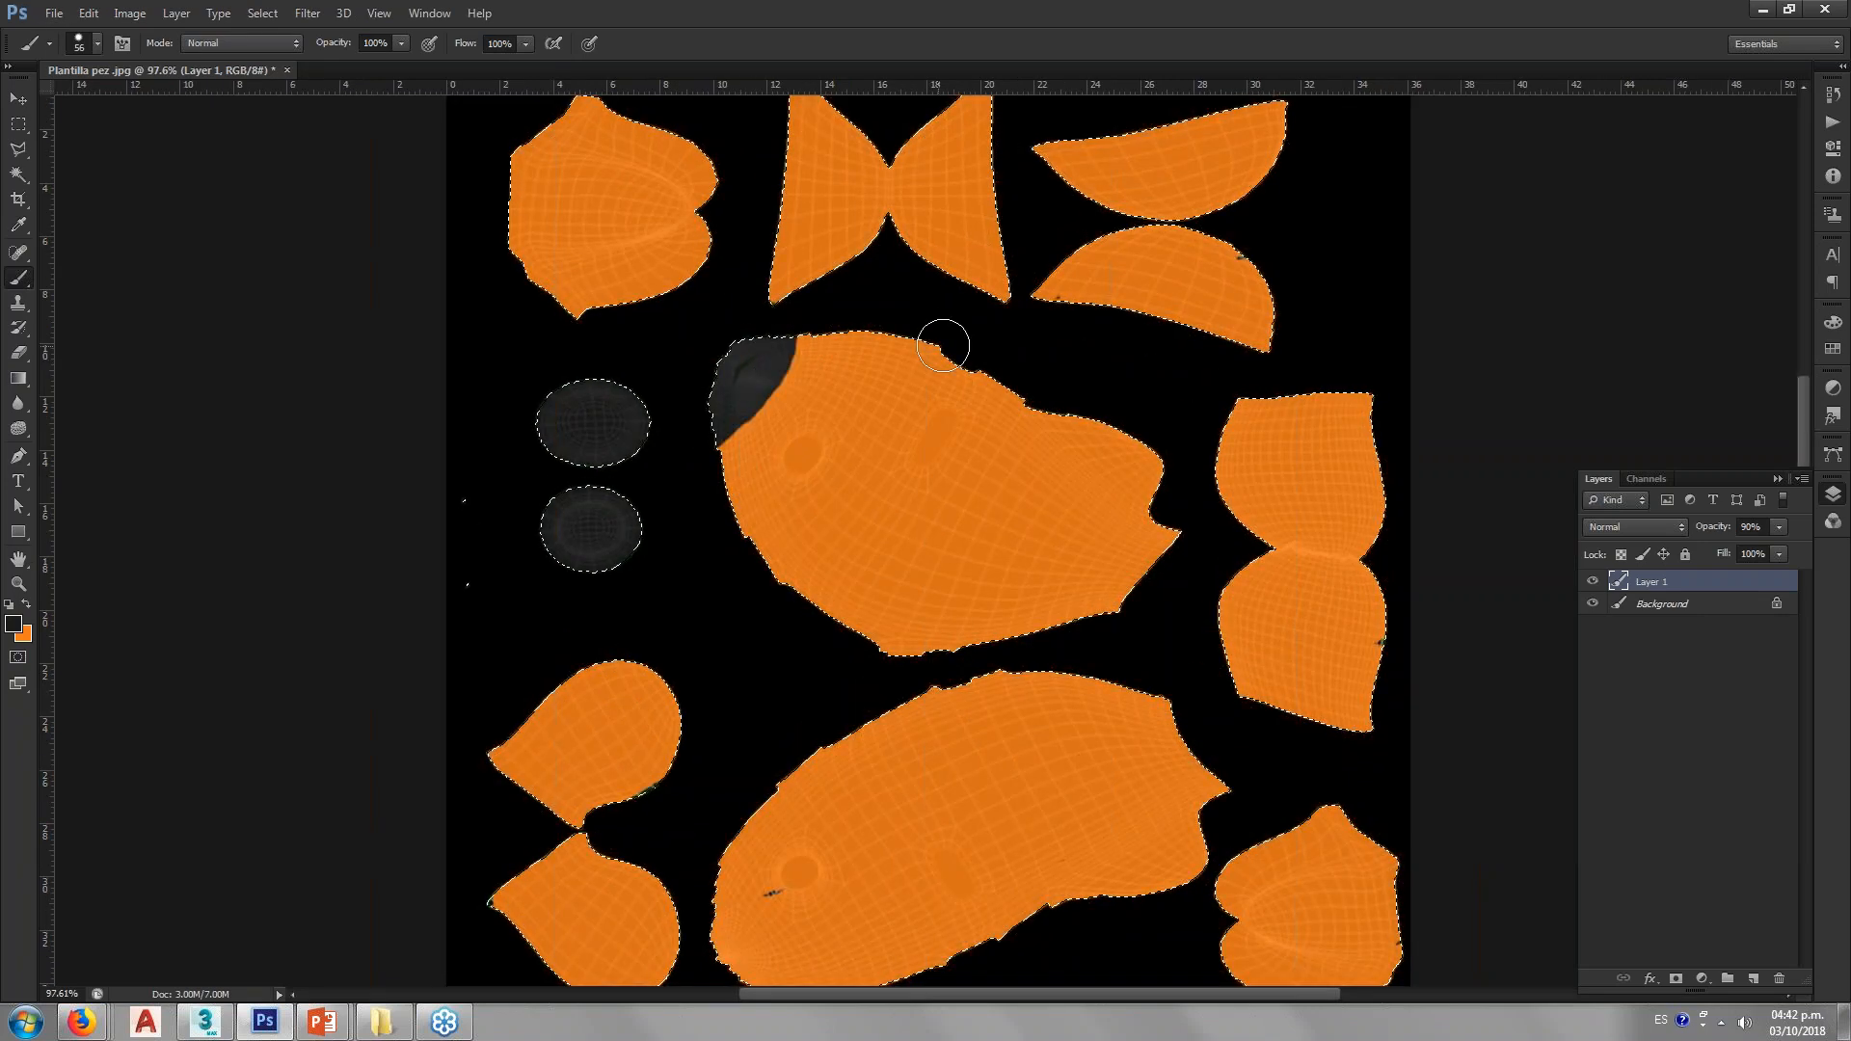
mouse_move(943, 345)
left_mouse_down()
mouse_move(939, 386)
mouse_move(979, 379)
mouse_move(819, 619)
left_mouse_up()
mouse_move(993, 624)
left_mouse_down()
mouse_move(1094, 504)
mouse_move(1154, 533)
mouse_move(1185, 451)
left_mouse_up()
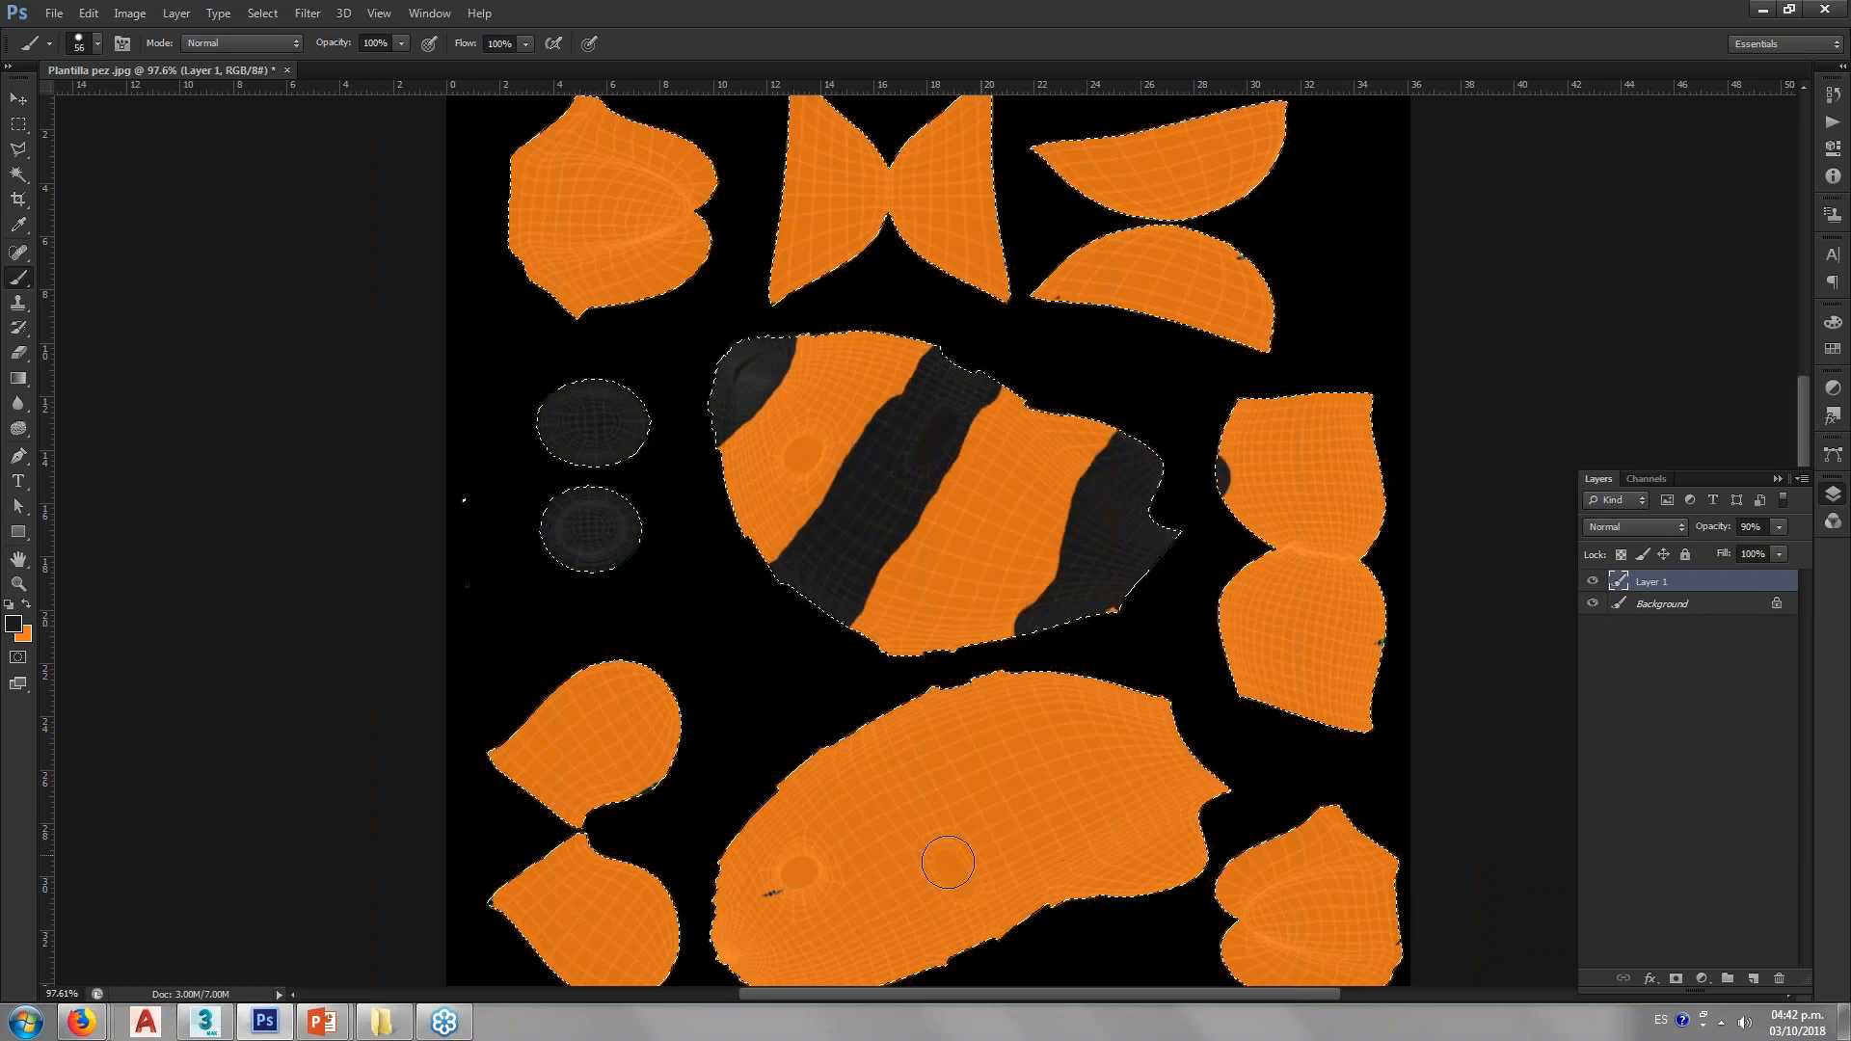
Step: Paint matching black areas on the lower body piece: nose tip, middle stripe and tail end
scroll(745, 877, "down", 1)
mouse_move(744, 876)
left_mouse_down()
mouse_move(723, 848)
mouse_move(710, 868)
mouse_move(781, 949)
left_mouse_up()
mouse_move(831, 734)
left_mouse_down()
mouse_move(967, 929)
mouse_move(917, 732)
mouse_move(1029, 885)
left_mouse_up()
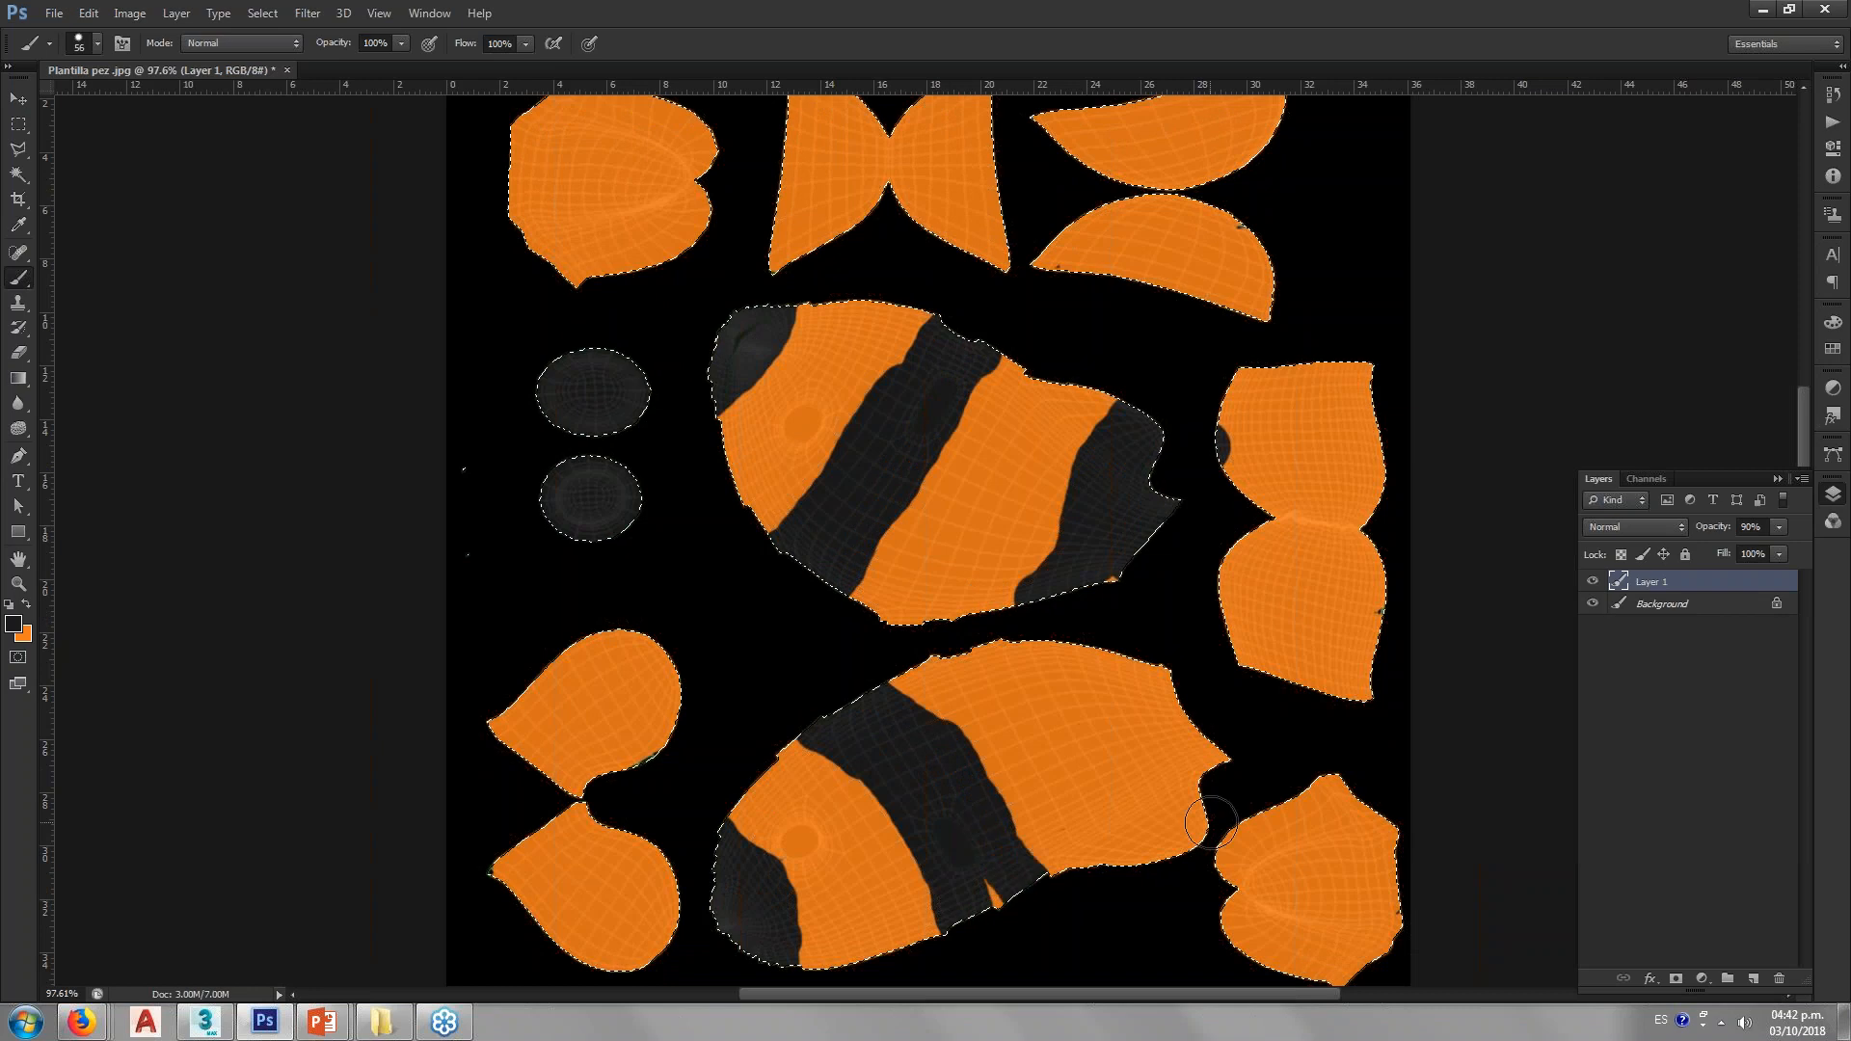
left_click_drag(1213, 861, 1214, 760)
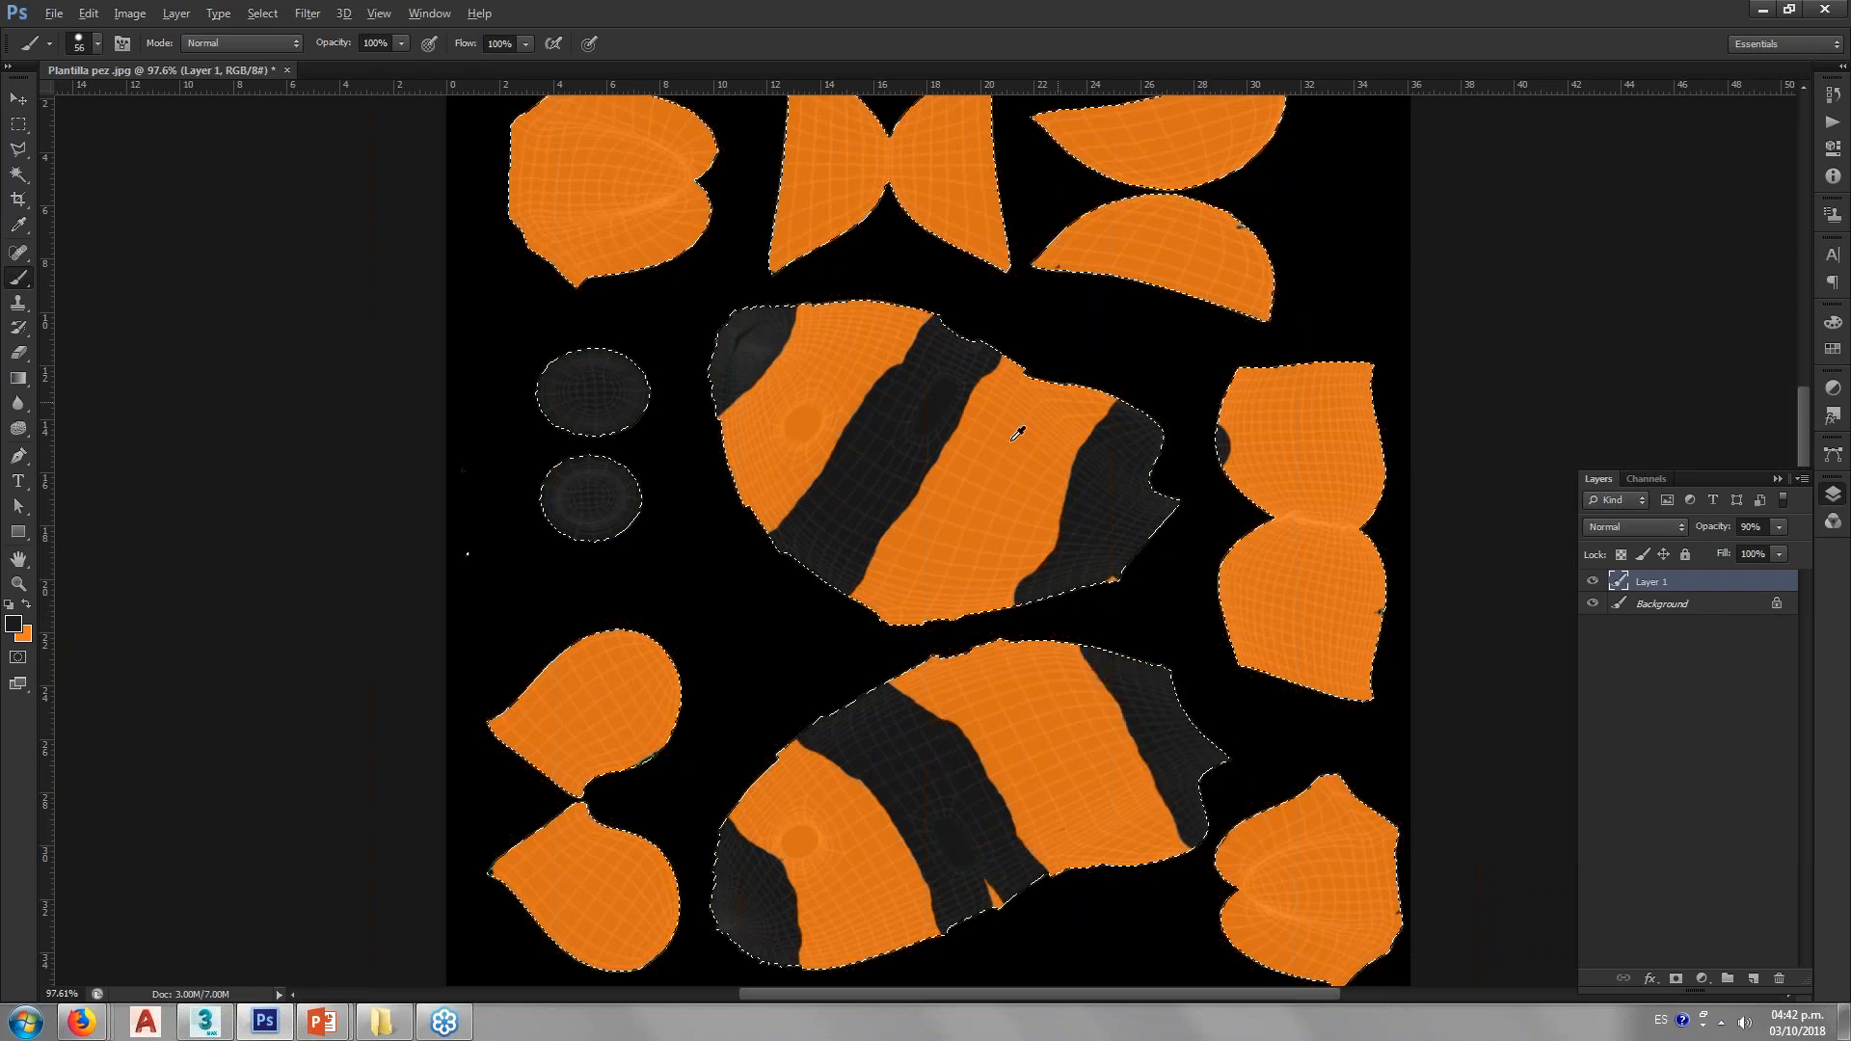
Step: Paint black bands along the inner edges of the rounded fin pair, the half-moon fin pair and the tall fin pair beside the bodies
scroll(1012, 441, "down", 2, "alt")
mouse_move(575, 715)
left_mouse_down()
mouse_move(648, 747)
mouse_move(721, 715)
left_mouse_up()
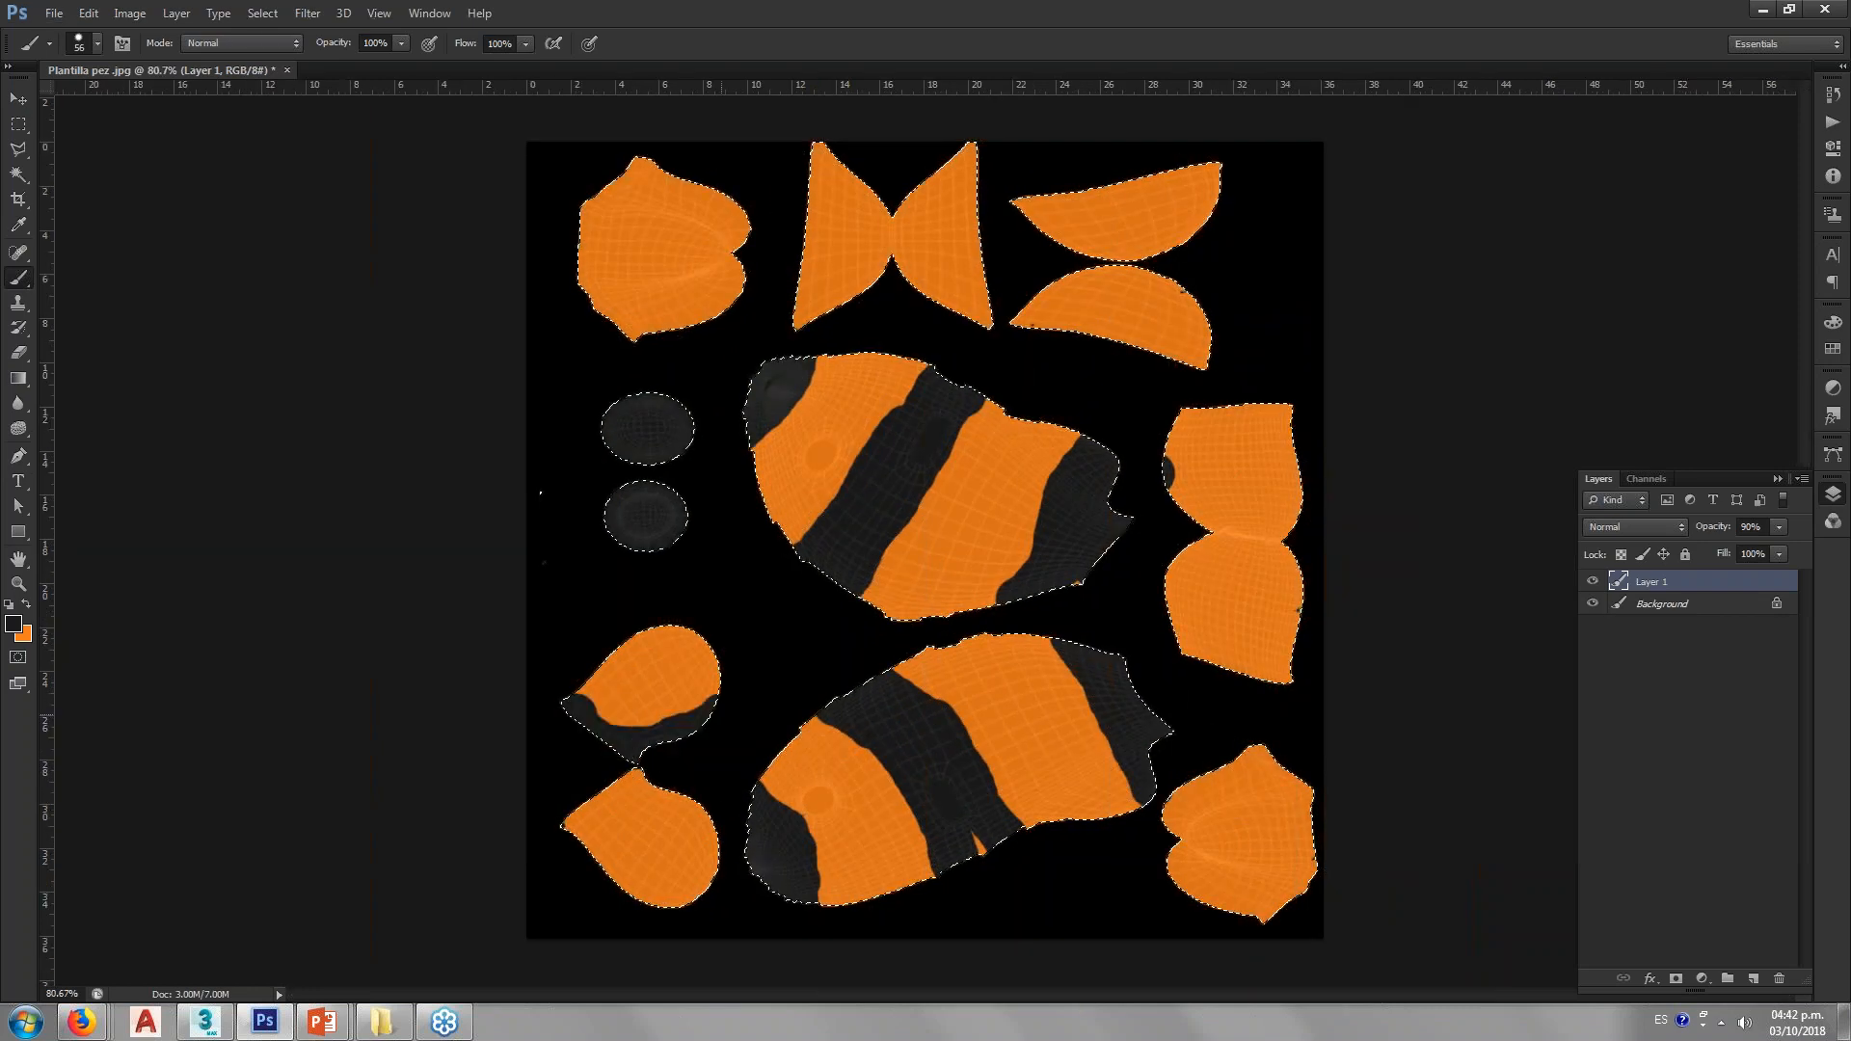
left_click_drag(577, 805, 725, 860)
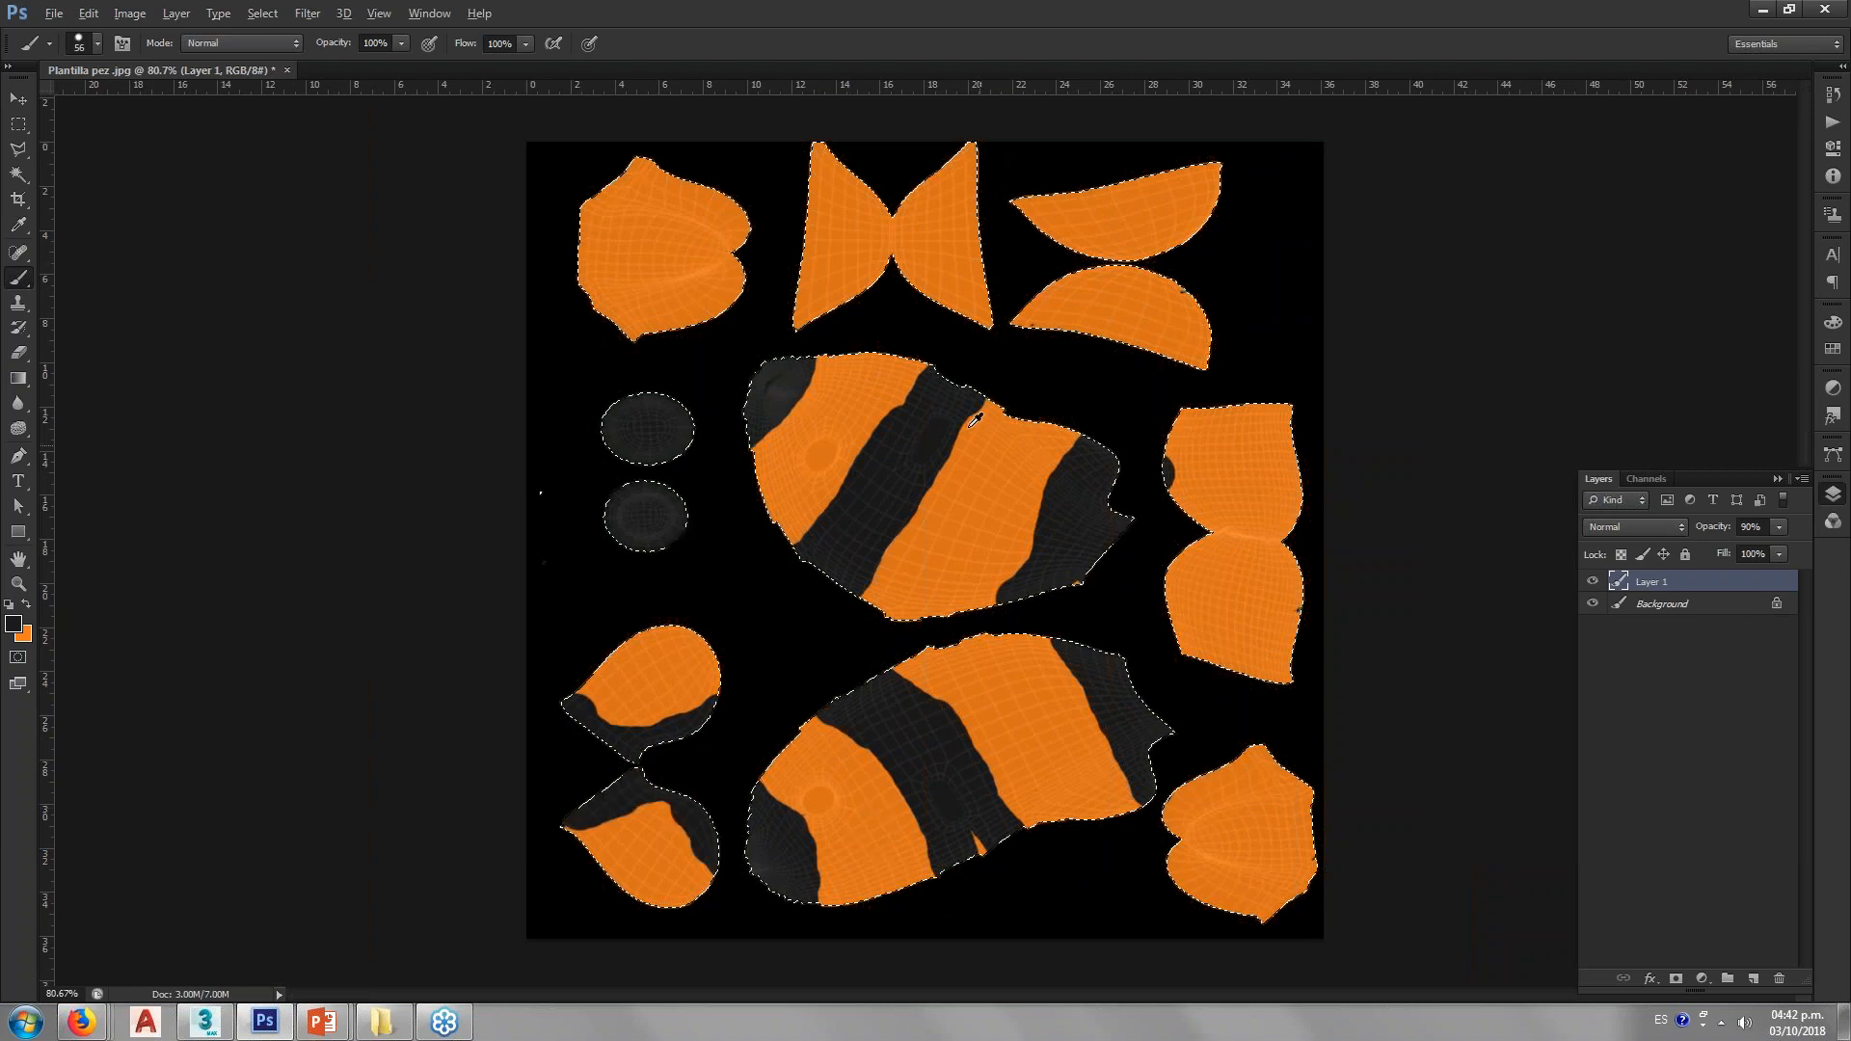
scroll(974, 420, "down", 1, "alt")
left_click_drag(1012, 243, 1169, 268)
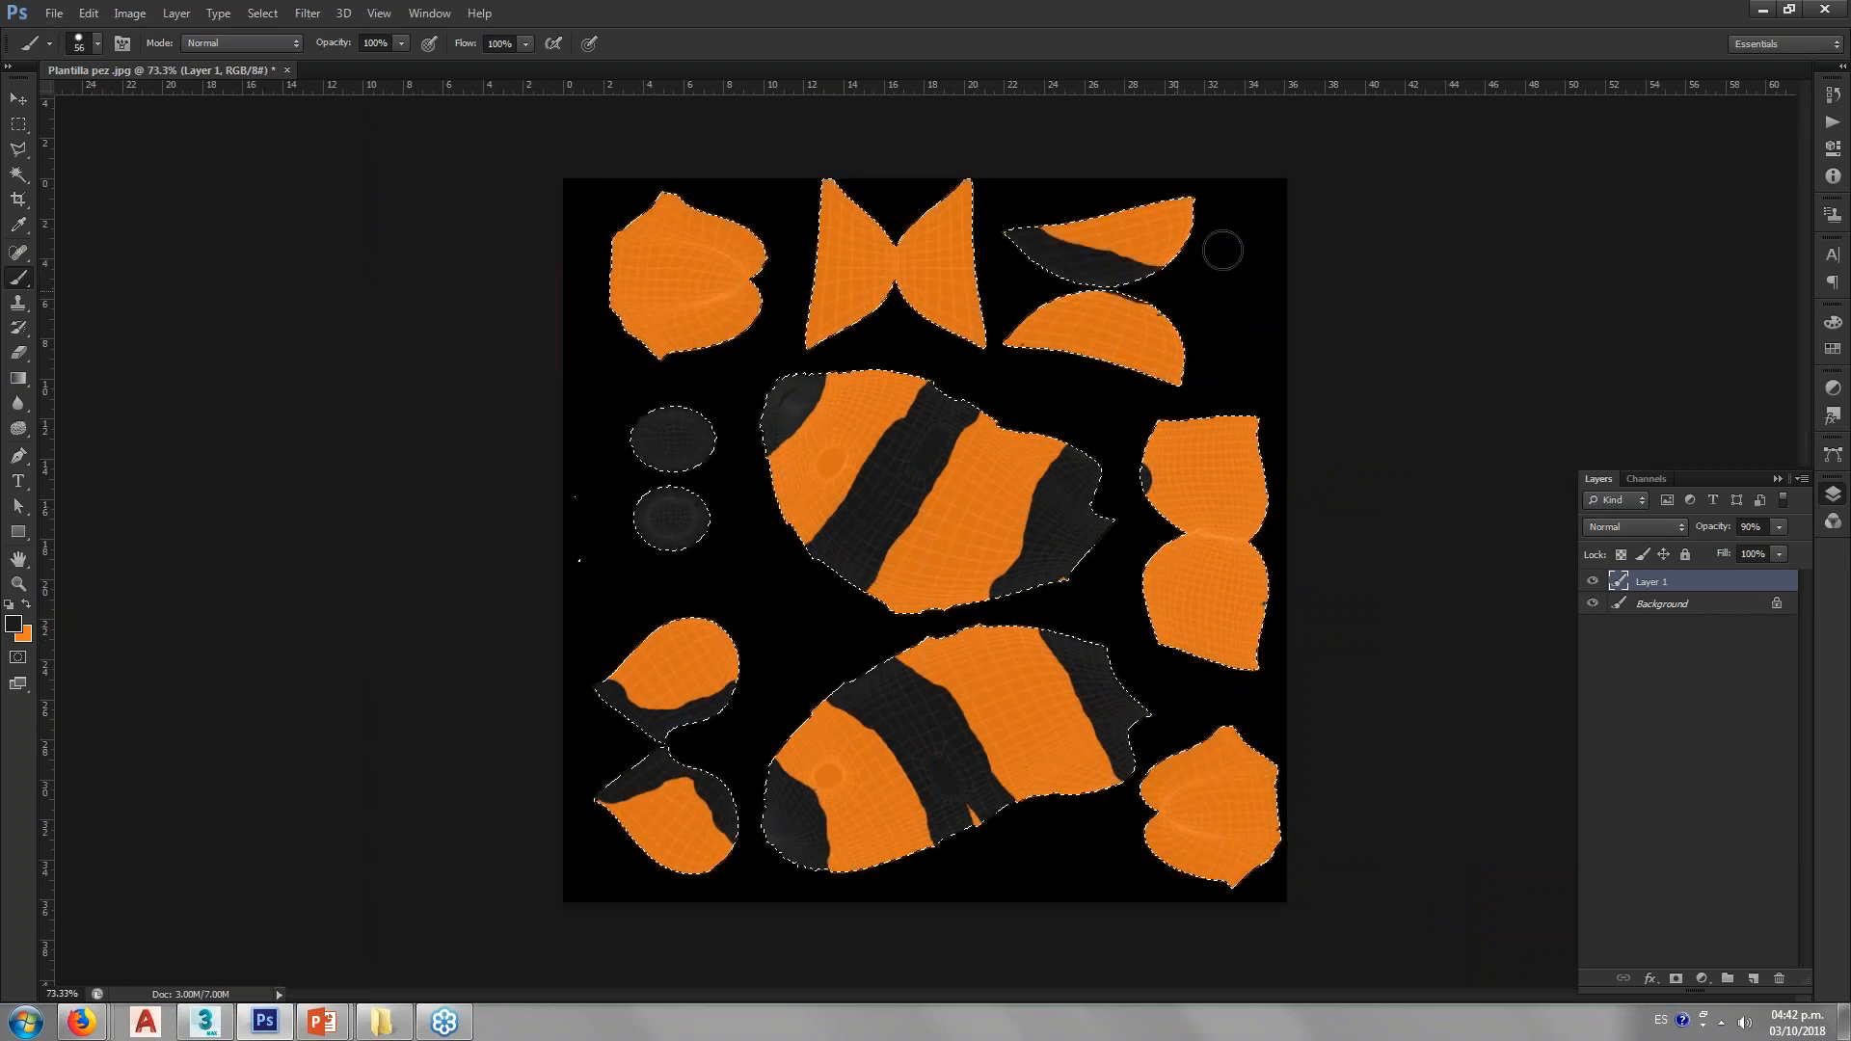
left_click_drag(1007, 344, 1161, 306)
scroll(1312, 292, "down", 2, "alt")
scroll(1251, 619, "up", 2, "alt")
mouse_move(1130, 482)
left_mouse_down()
mouse_move(1148, 421)
mouse_move(1142, 663)
left_mouse_up()
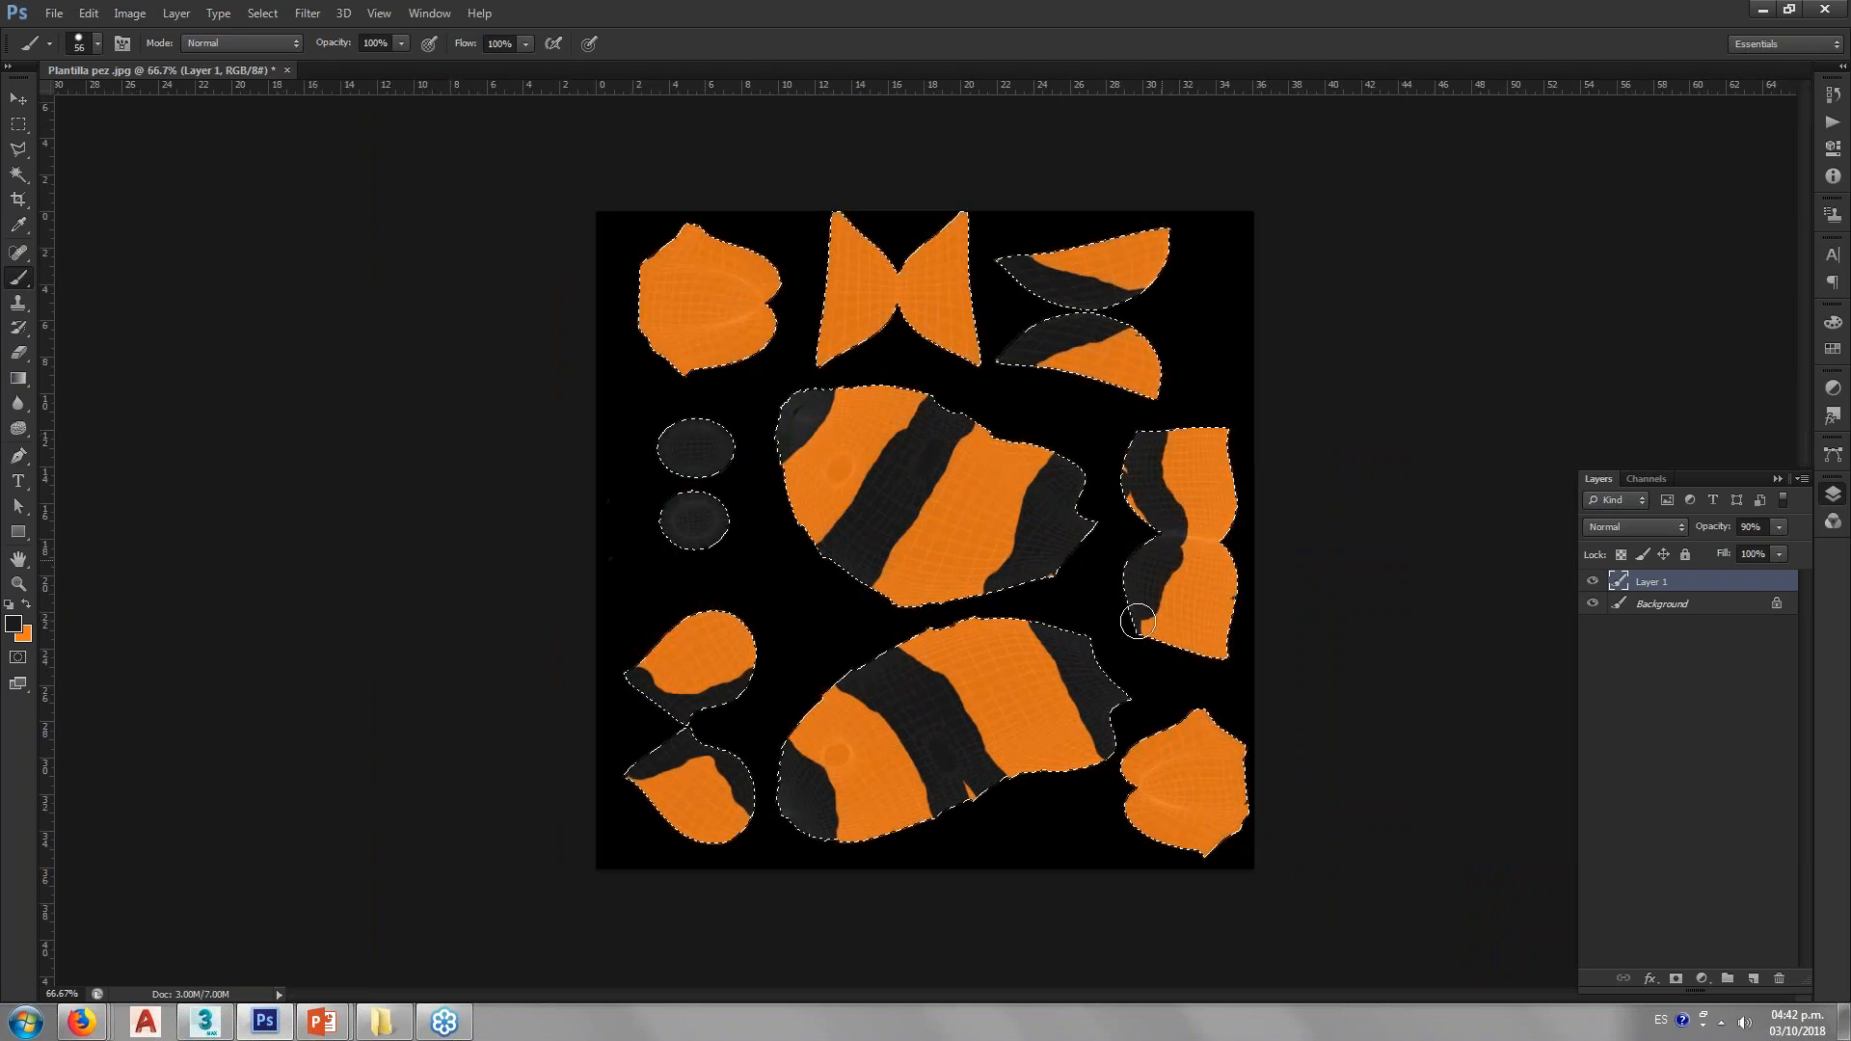
scroll(1291, 583, "down", 2, "alt")
scroll(1280, 591, "up", 2, "alt")
Step: Apply gradients over the selected pieces in Multiply mode at 70% opacity, then revert the history to the first gradient
left_click(18, 377)
left_click_drag(1007, 625, 917, 451)
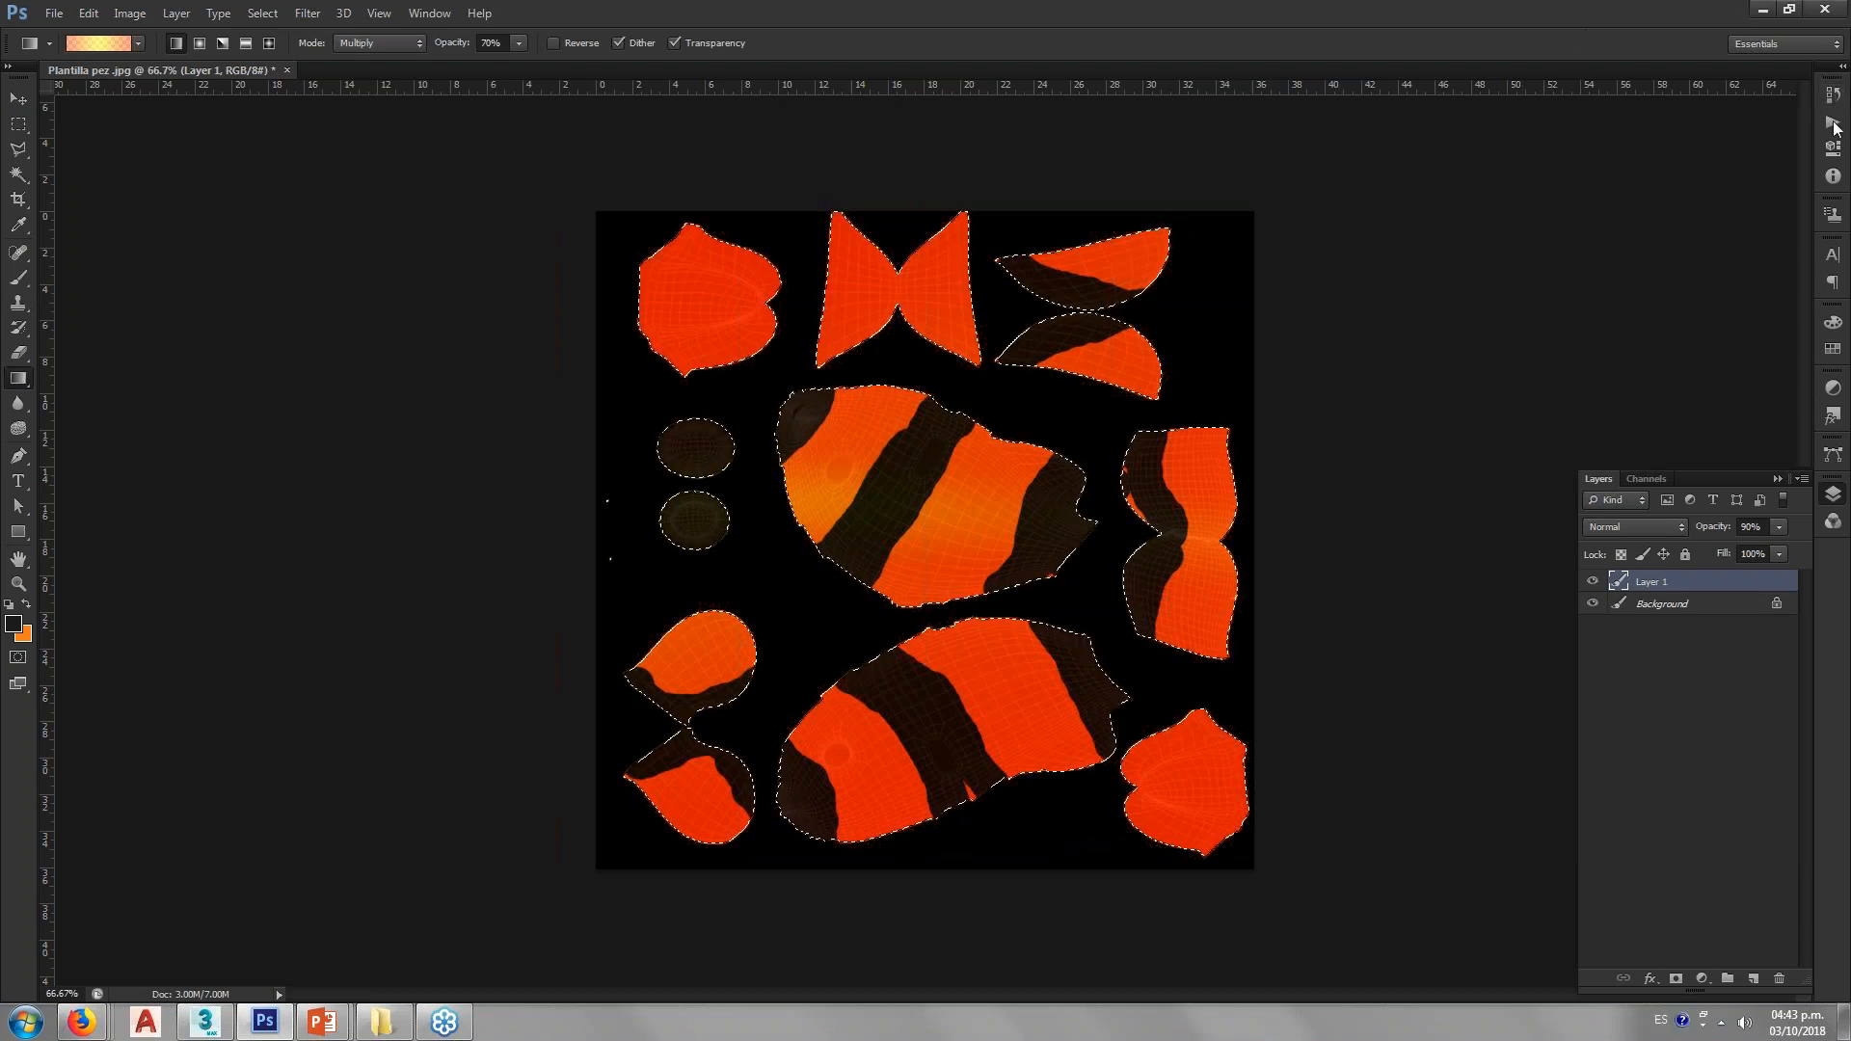
left_click(1777, 108)
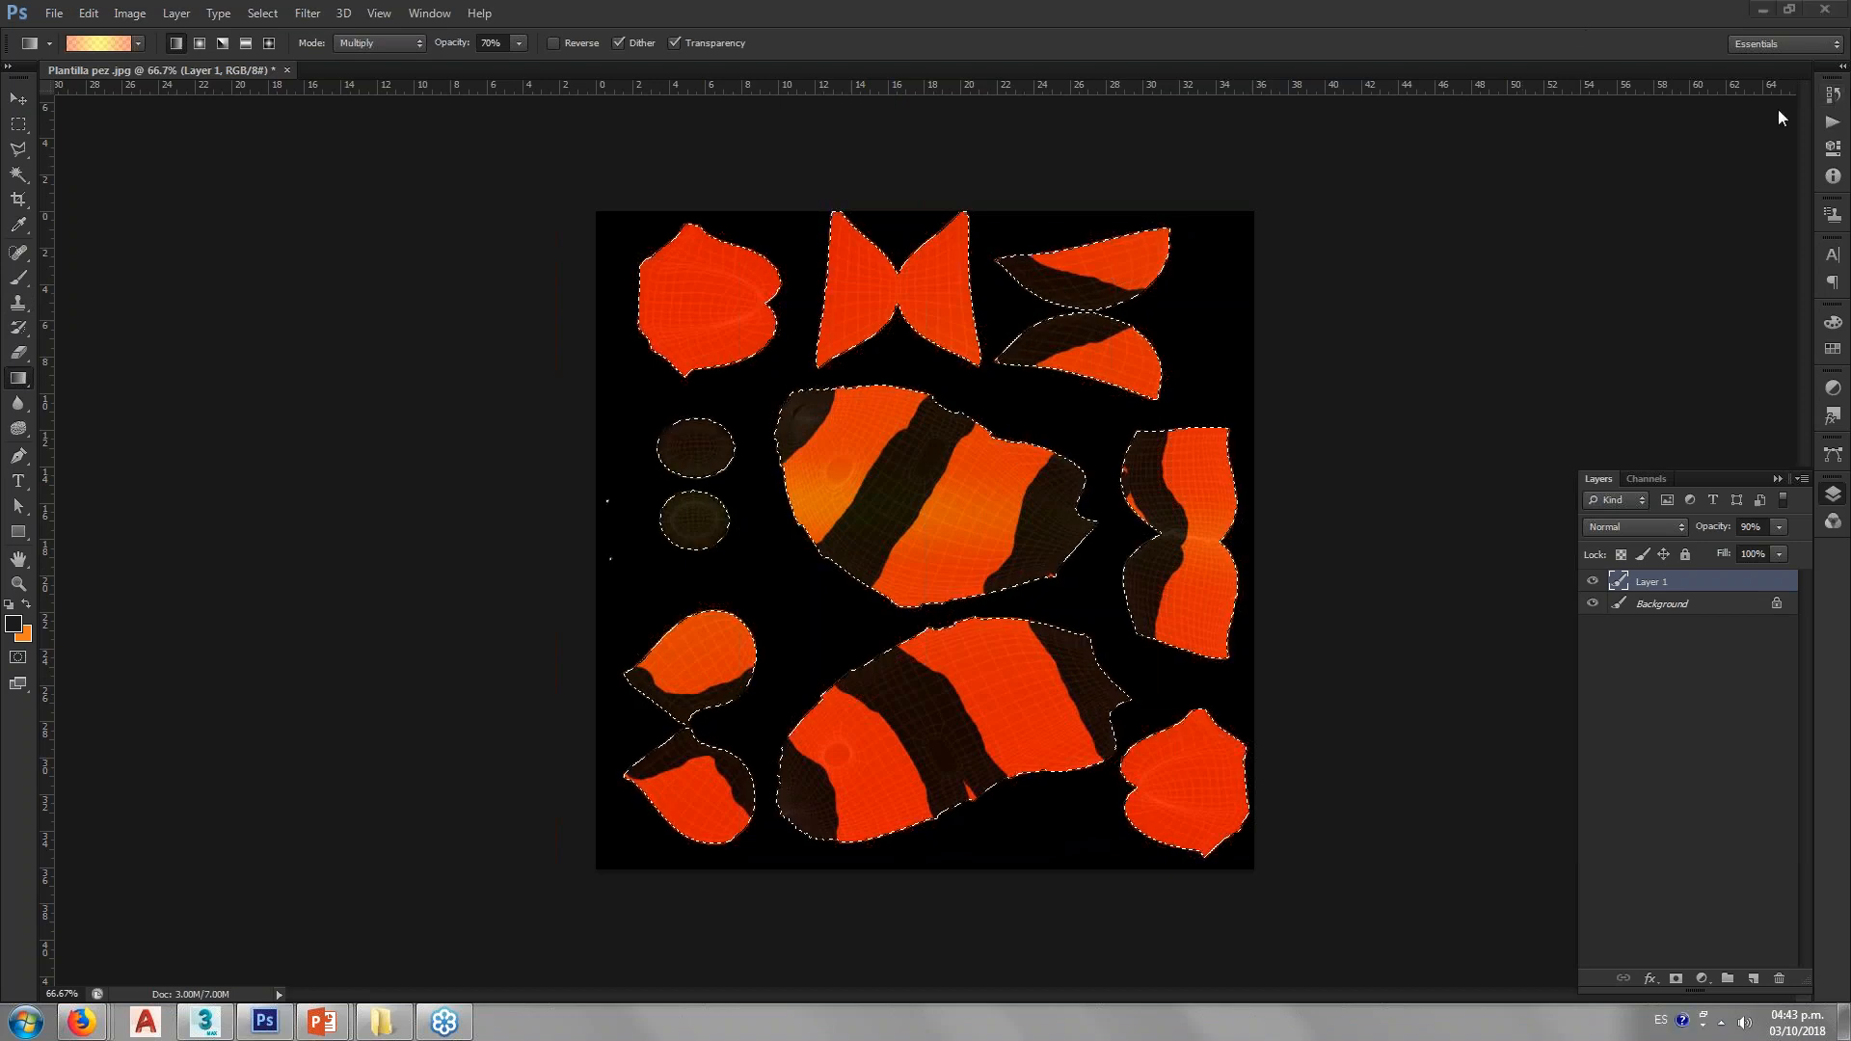
left_click(1833, 95)
left_click(1689, 463)
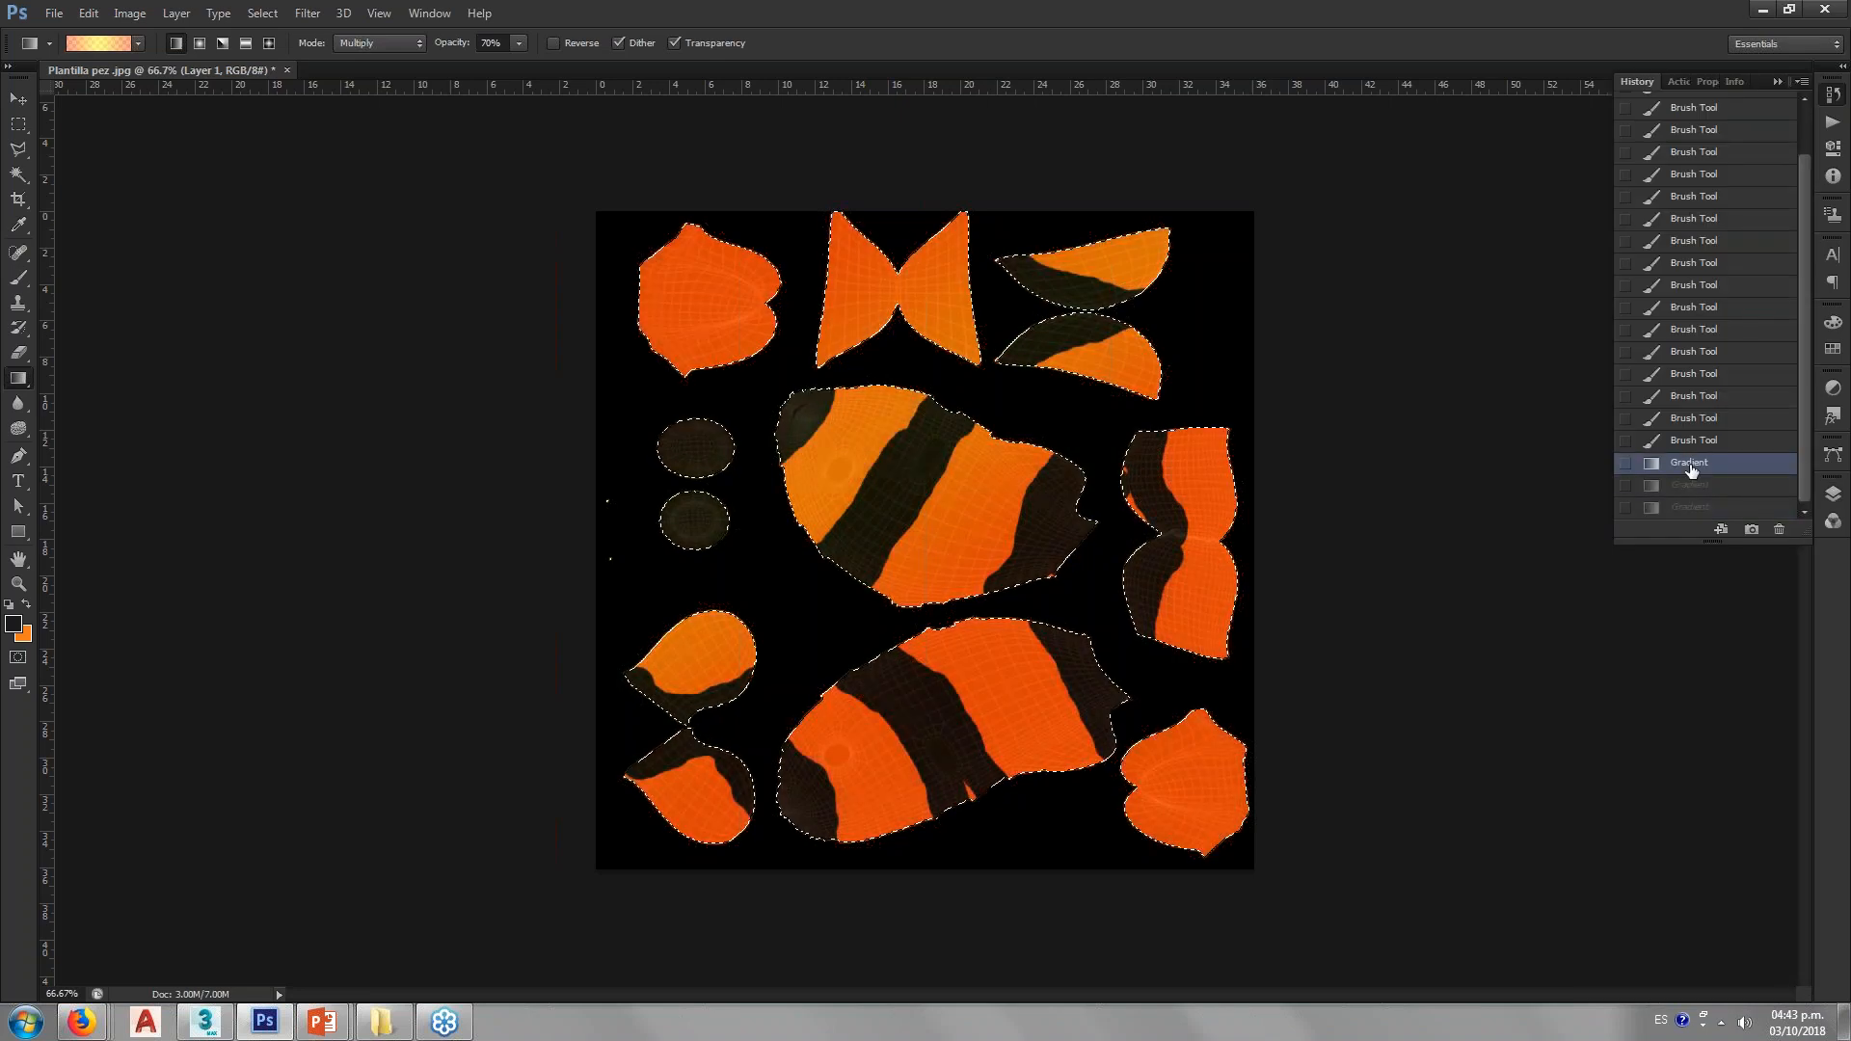
Step: Save a JPEG copy named Plantilla pez 02 in the Mapas folder, accepting quality 10 with Baseline ("Standard") format
key("ctrl+shift+s")
left_click(1000, 507)
left_click(1000, 507)
left_click(1000, 507)
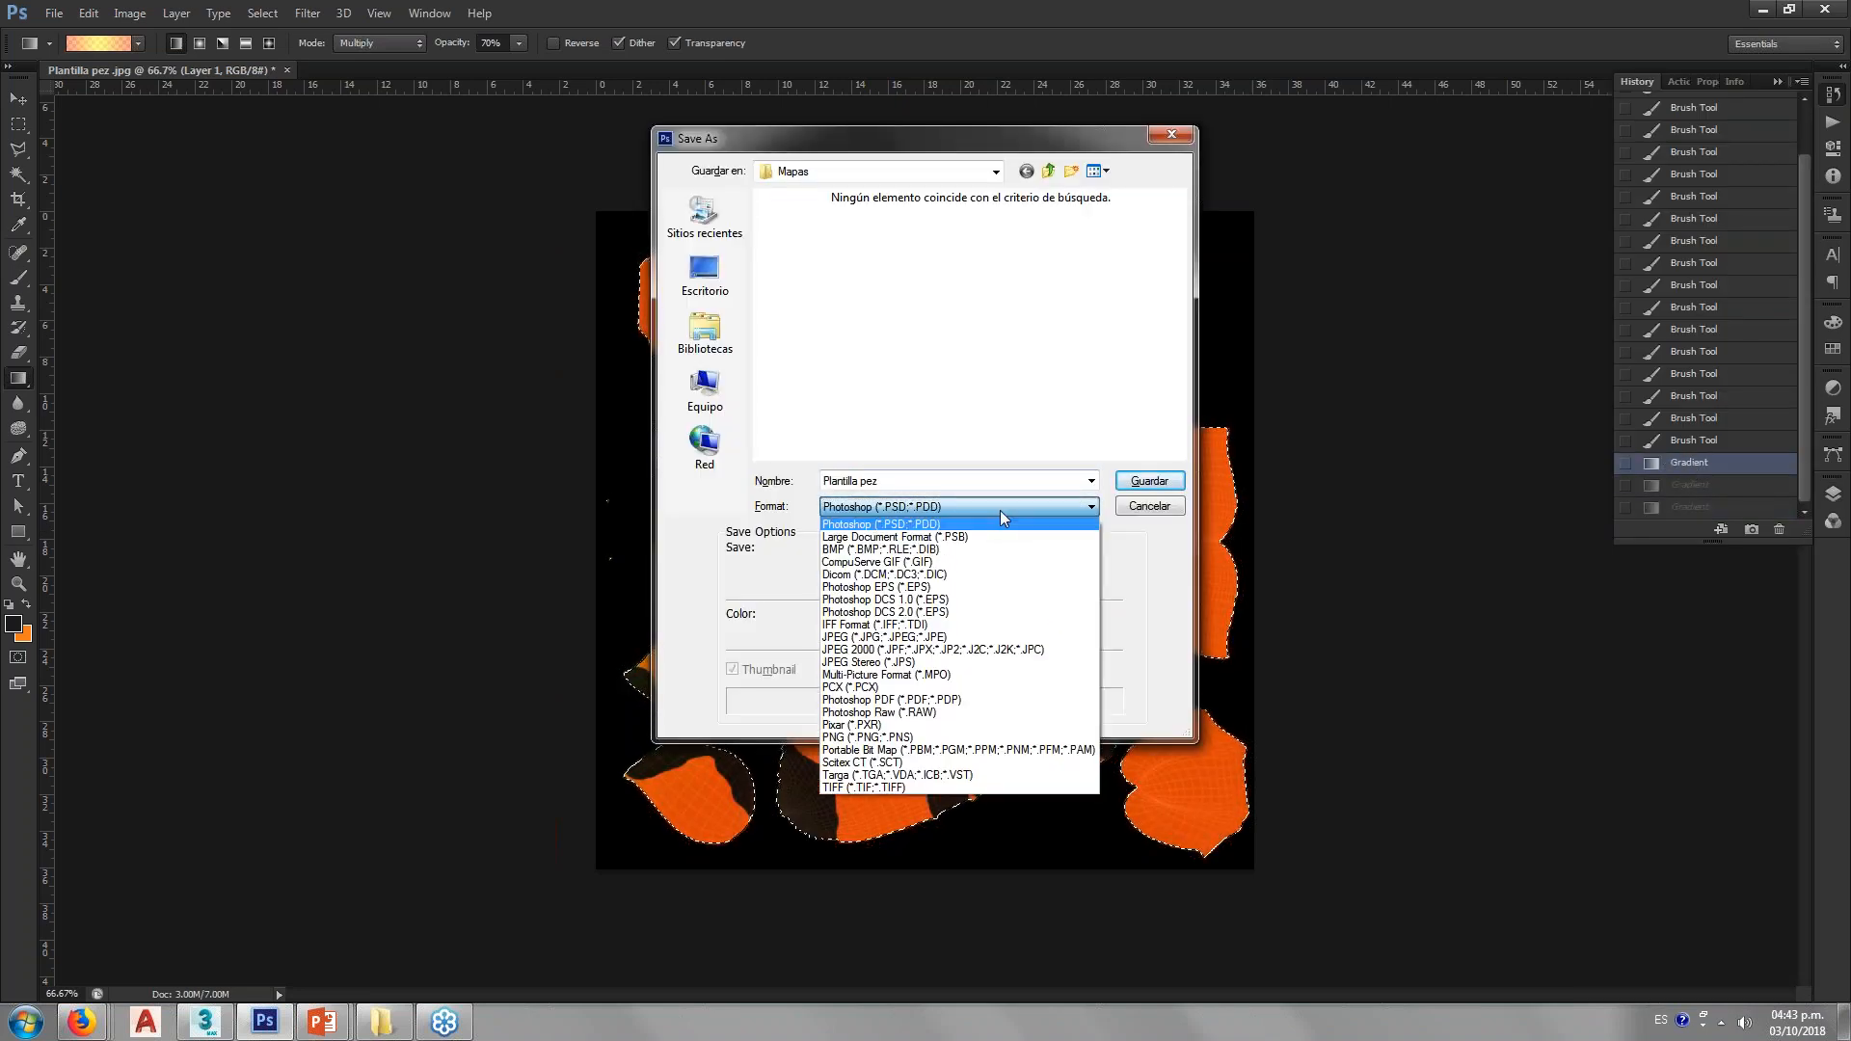
left_click(897, 637)
key("BackSpace")
key("BackSpace")
key("BackSpace")
key("BackSpace")
type("02")
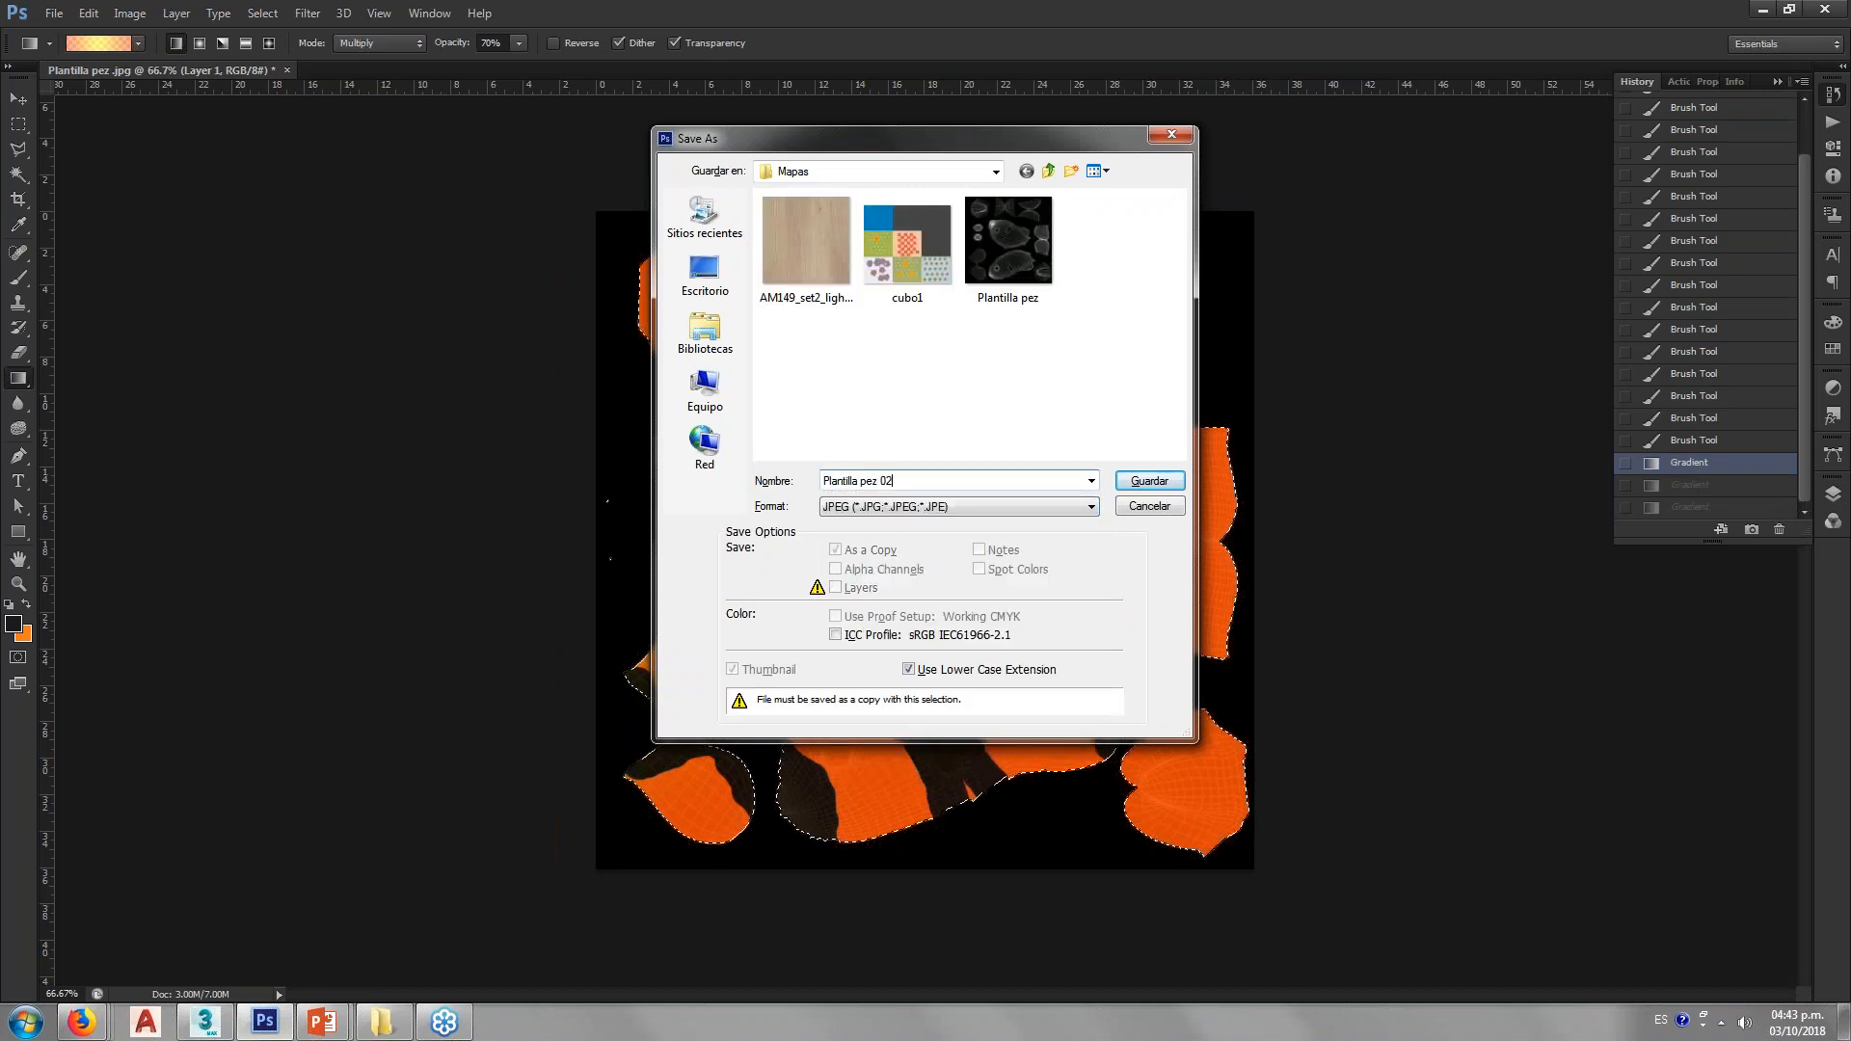
key("Return")
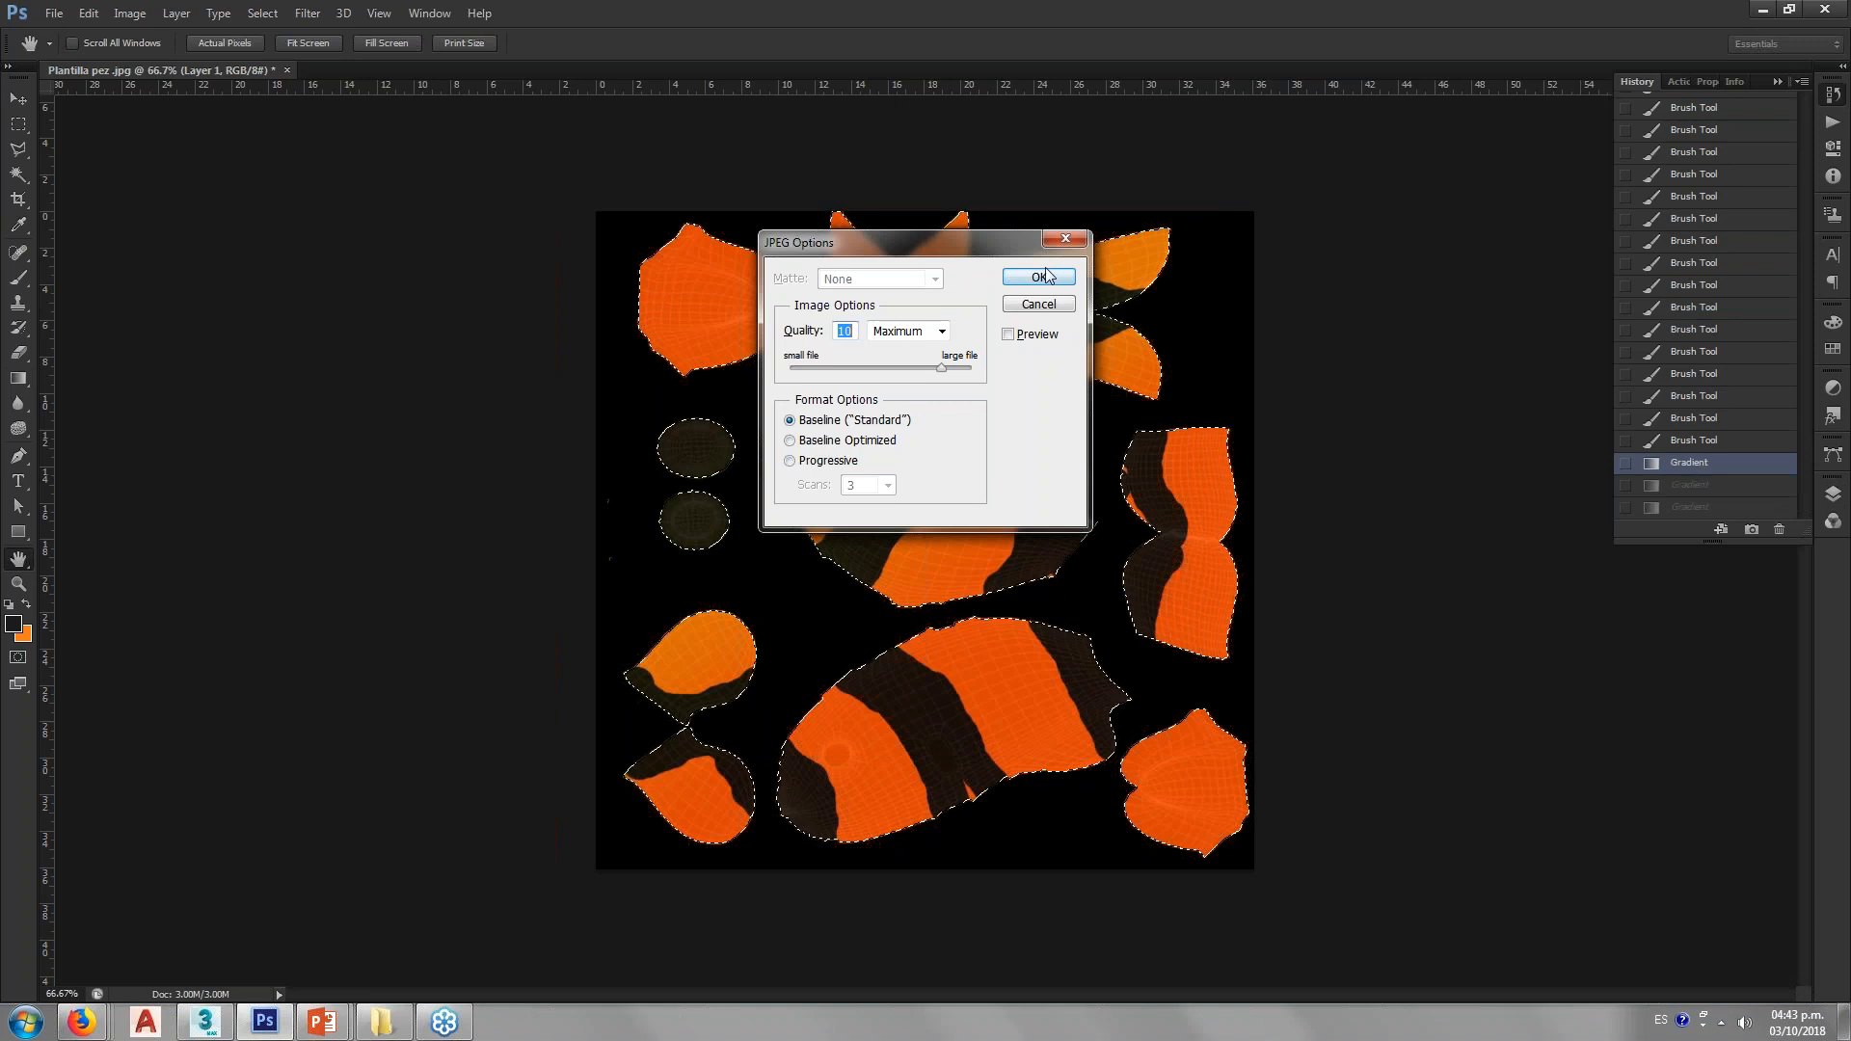
left_click(1039, 276)
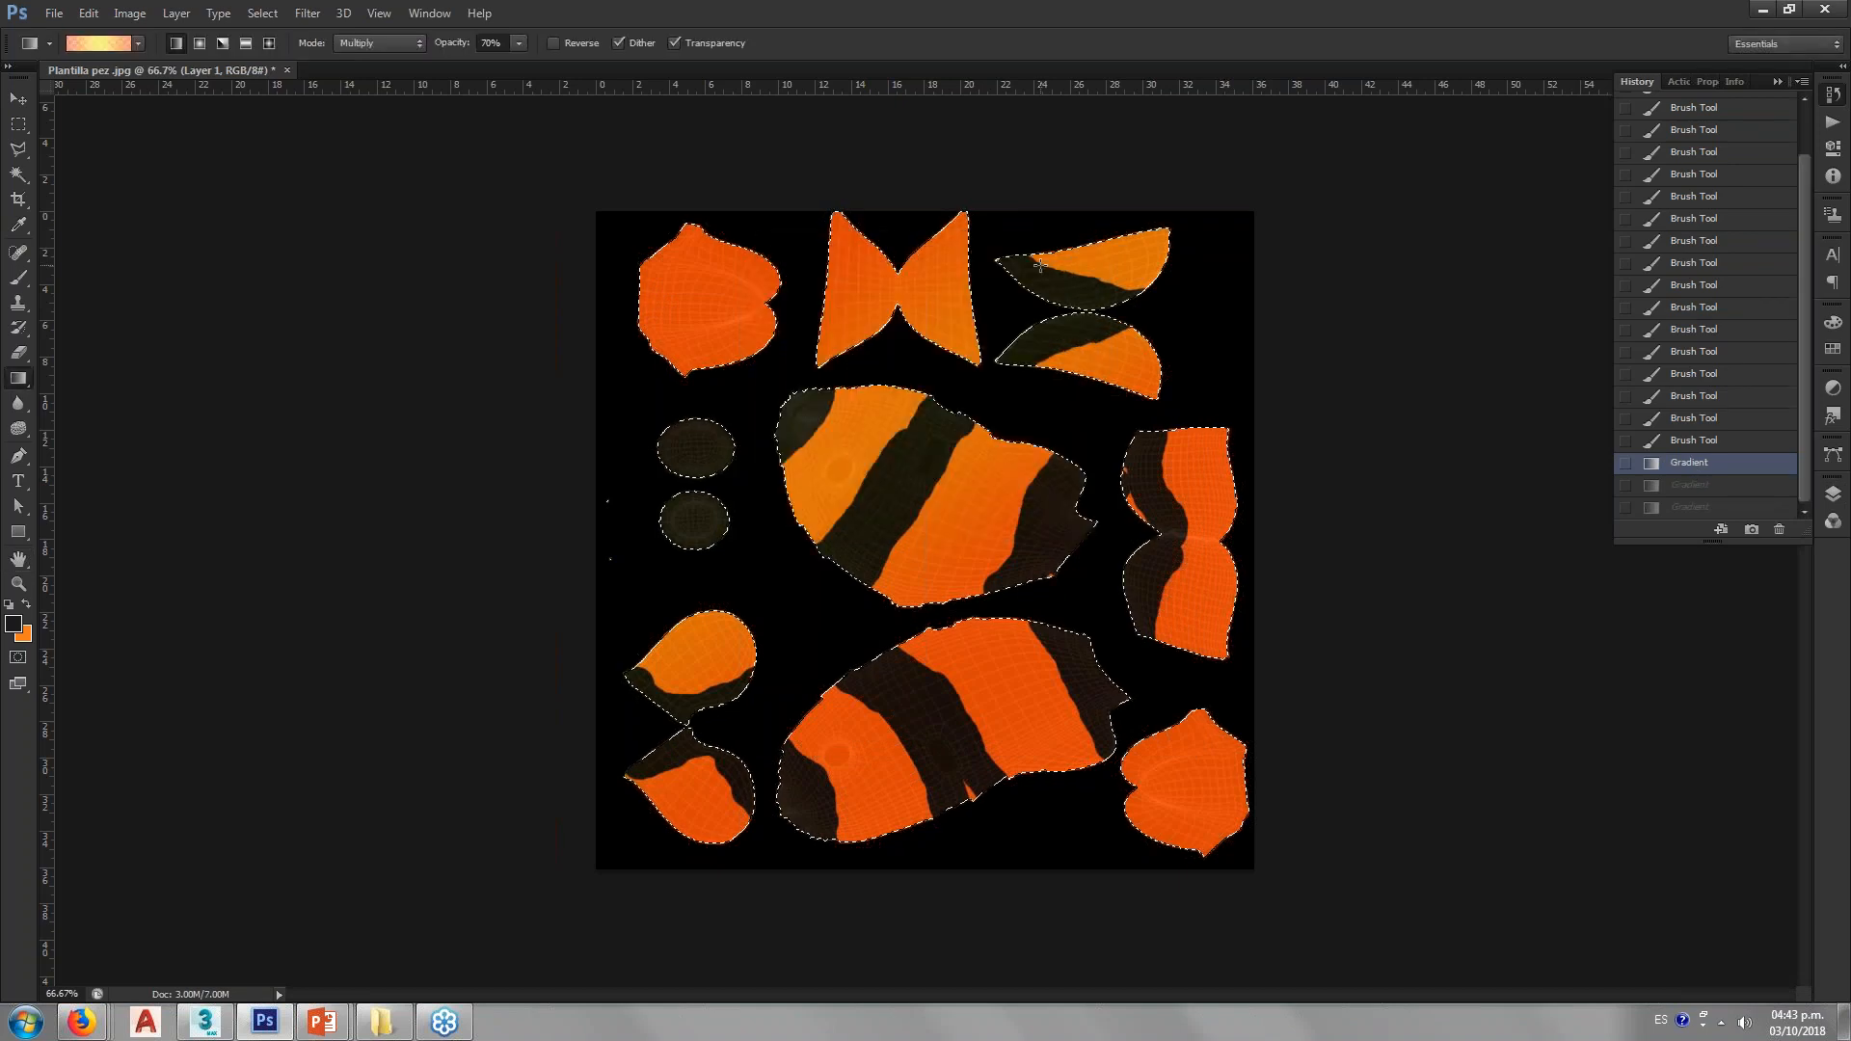
Step: Open Plantilla pez 02 from the Mapas folder in the photo viewer to check the painted texture
left_click(389, 1035)
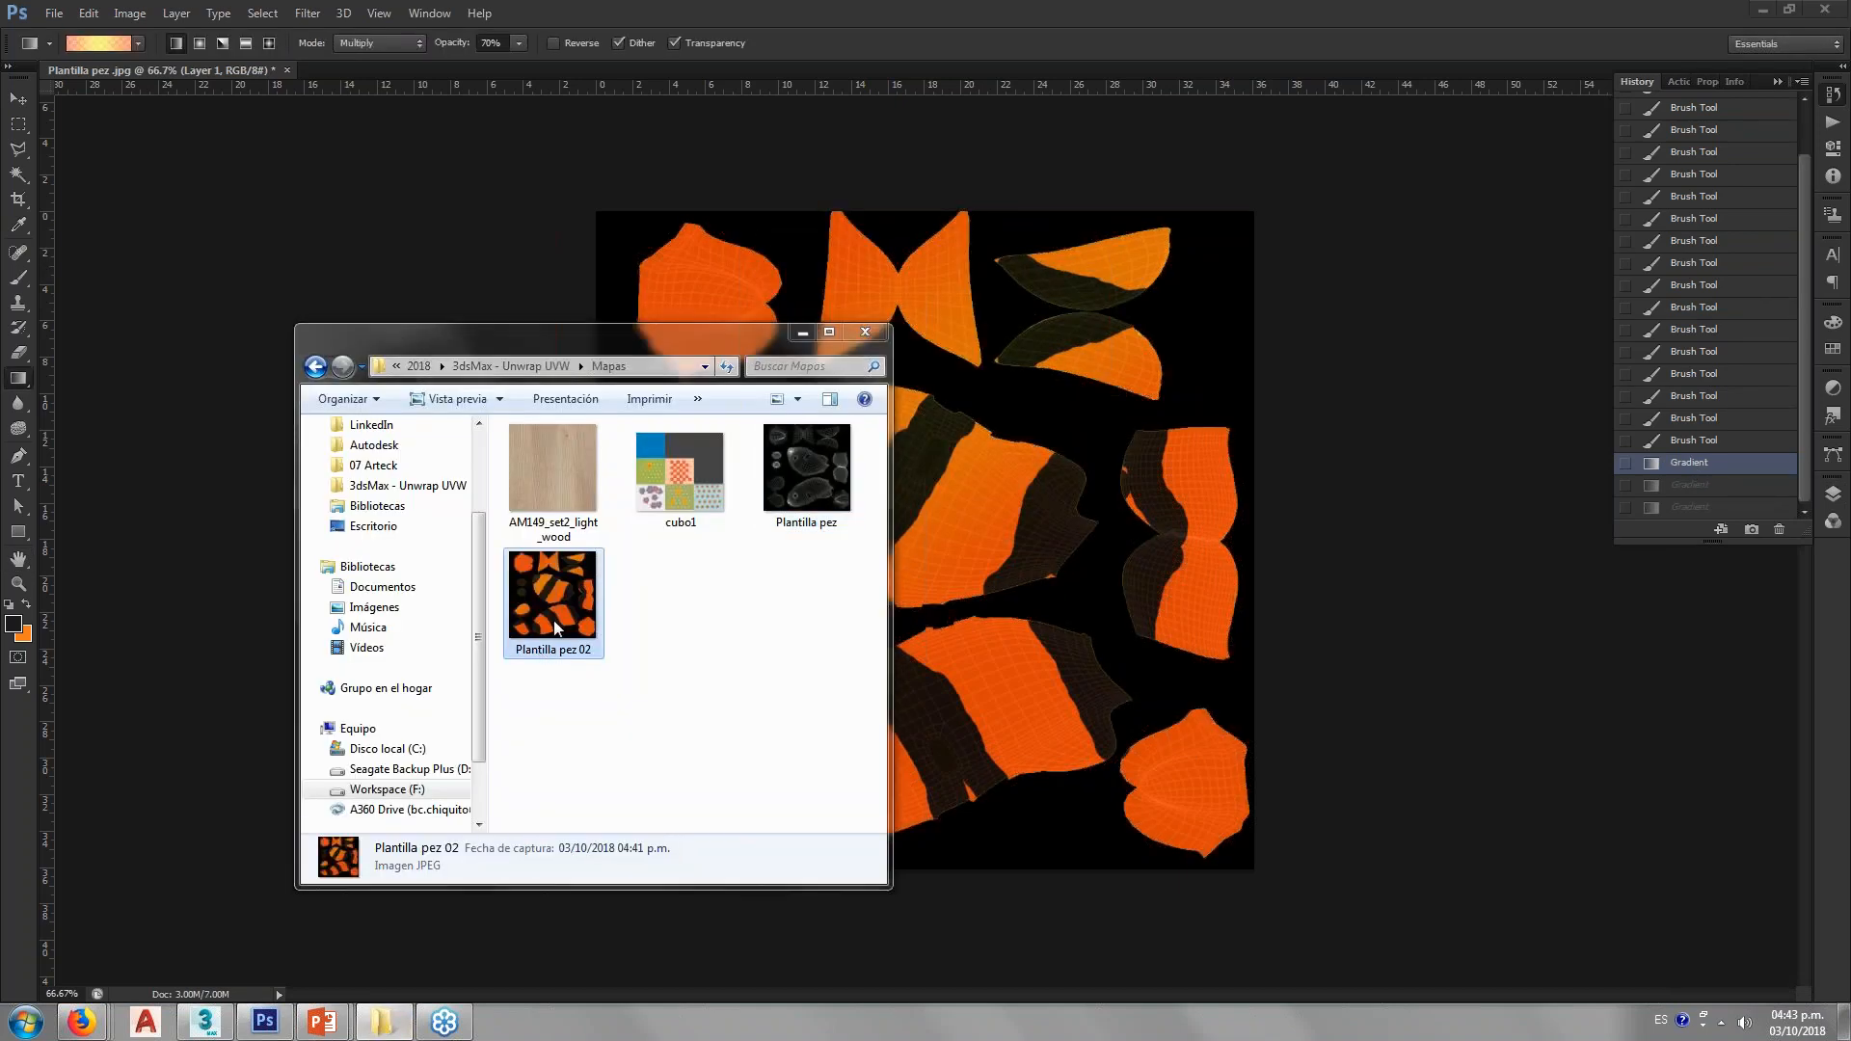
double_click(556, 627)
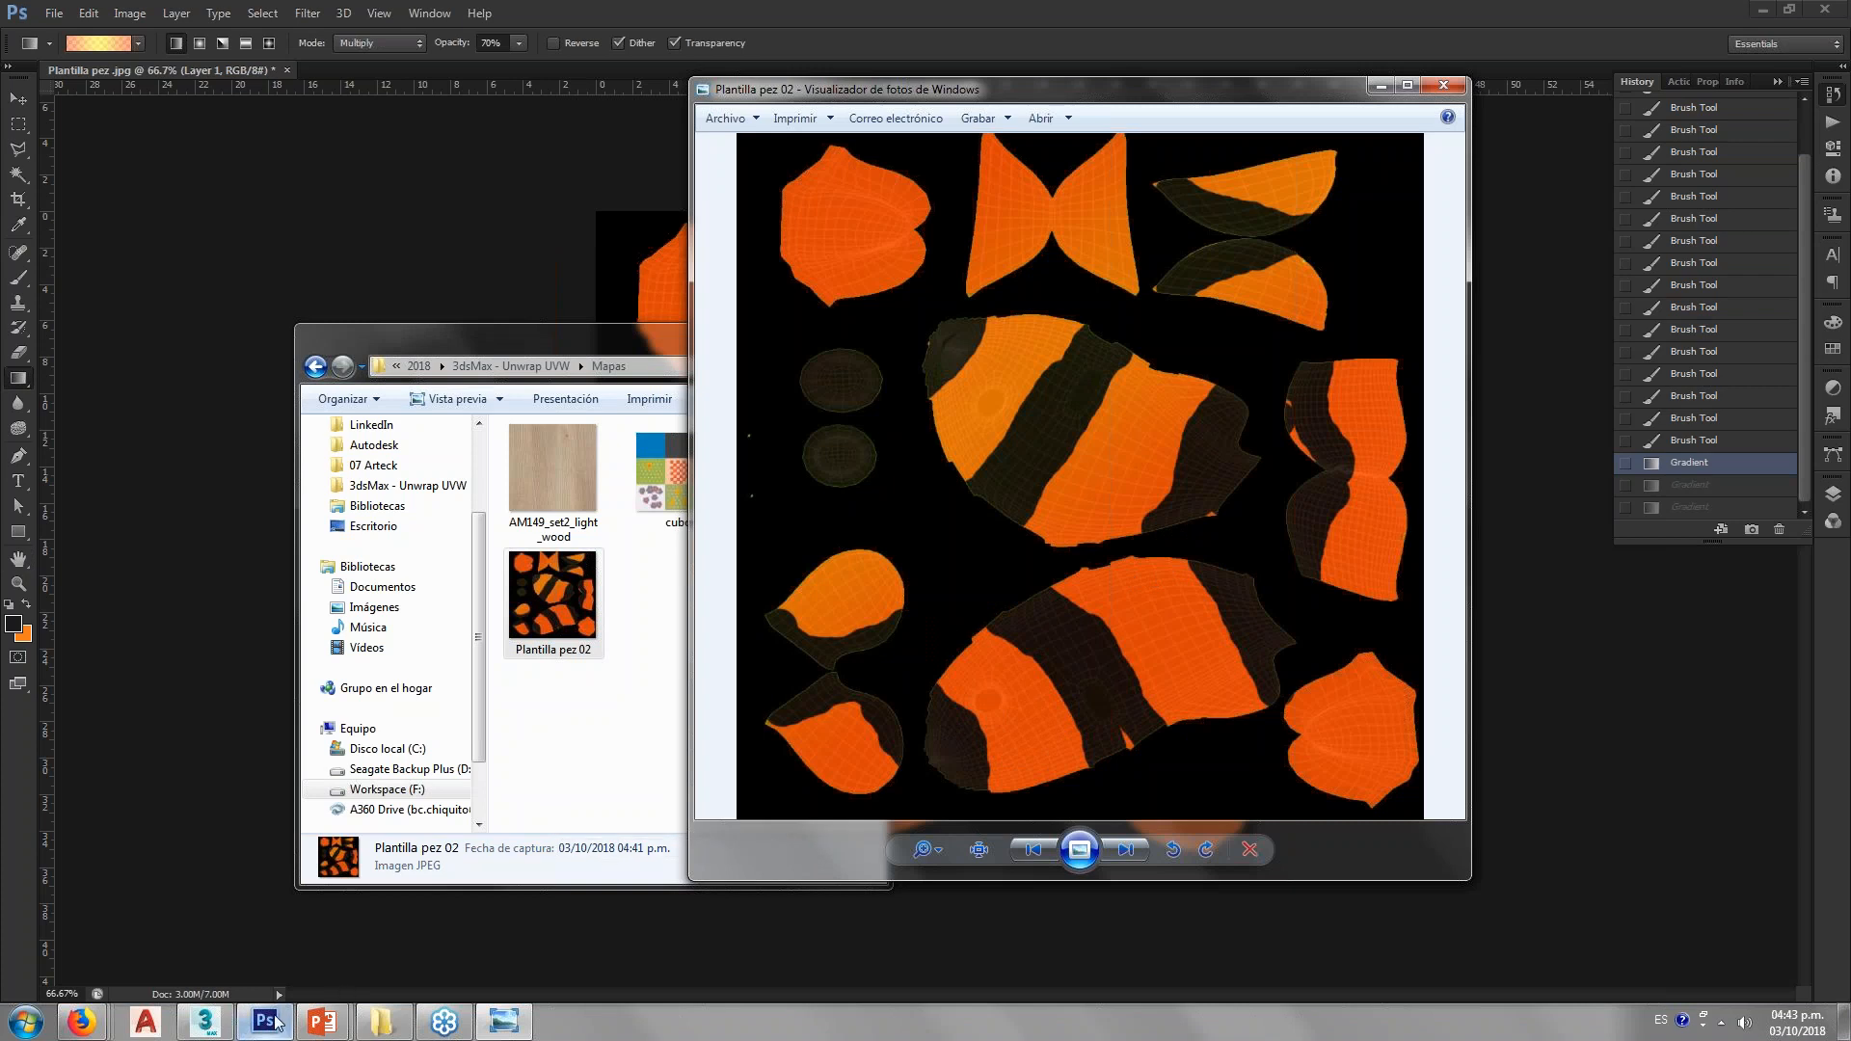
Step: Switch to 3ds Max and close the UV editor along with its UV rendering window
mouse_move(214, 1024)
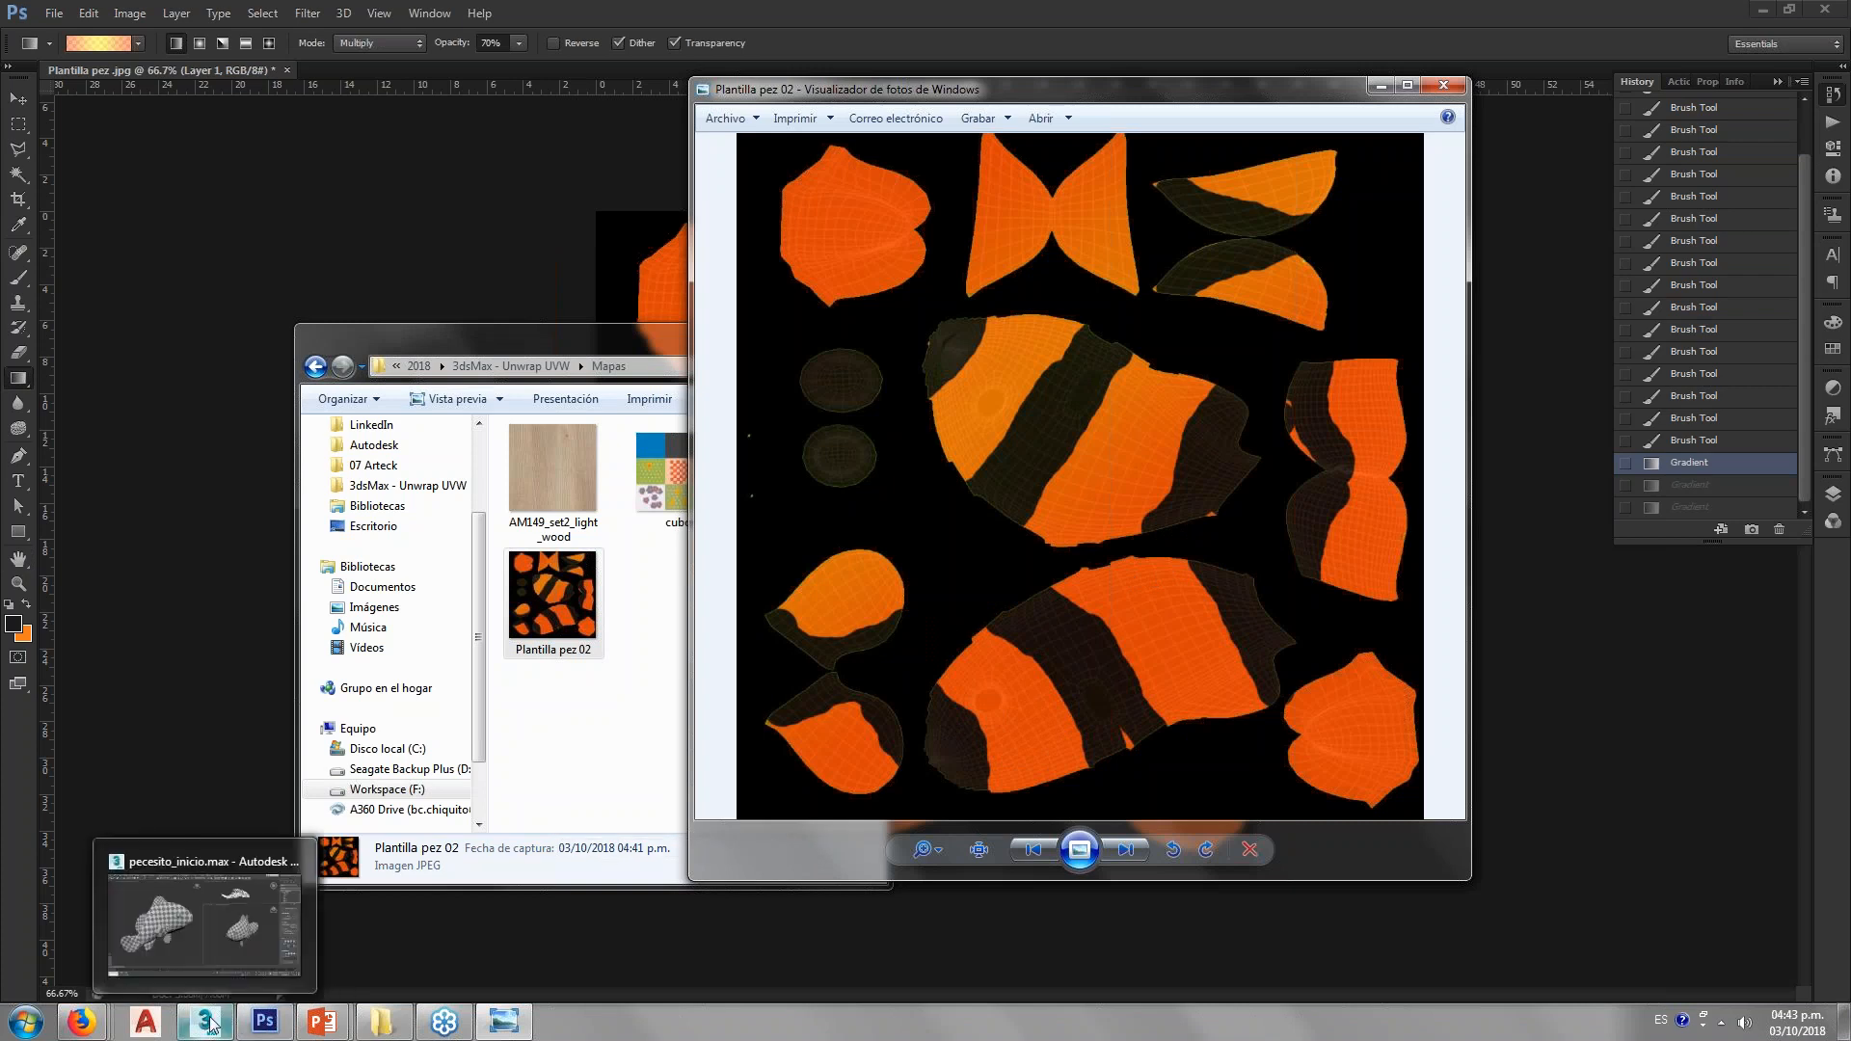
left_click(213, 1024)
left_click(1446, 29)
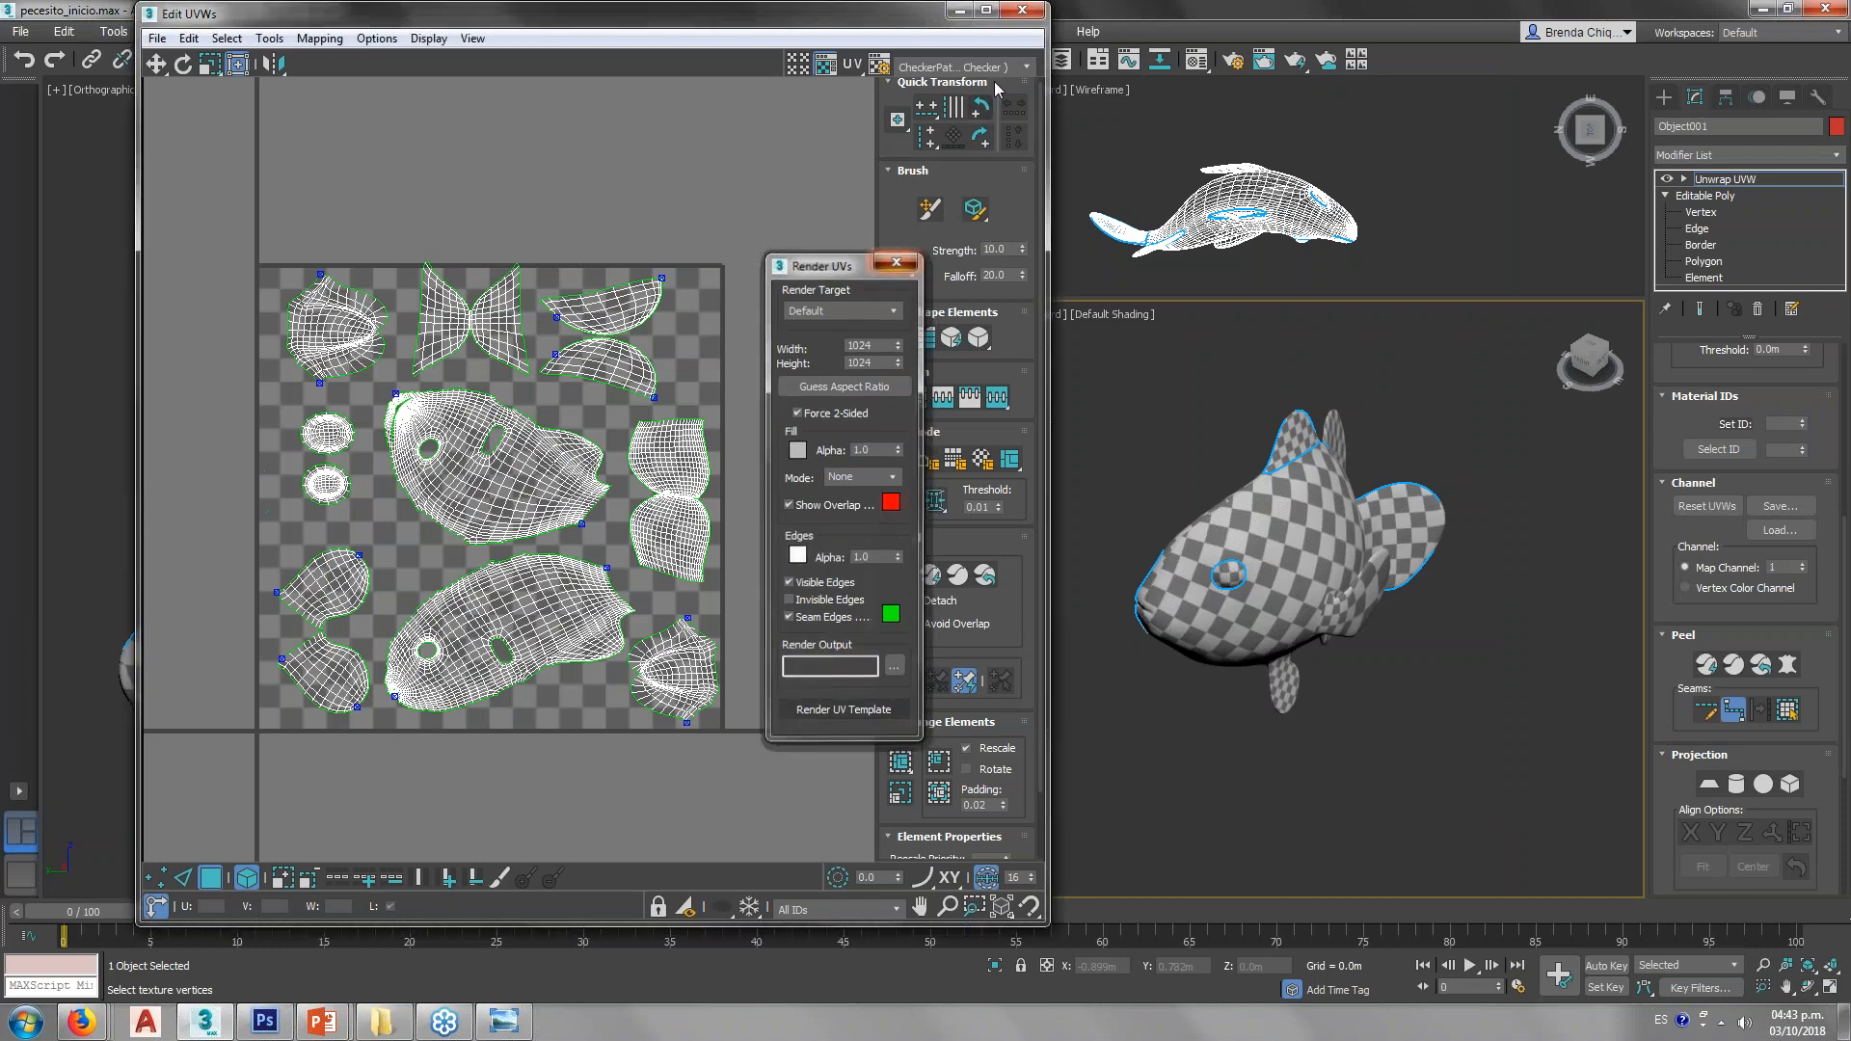
left_click(1022, 9)
Step: Open the Material Editor, name the second sample slot's material pez and assign it to the fish
left_click(1196, 60)
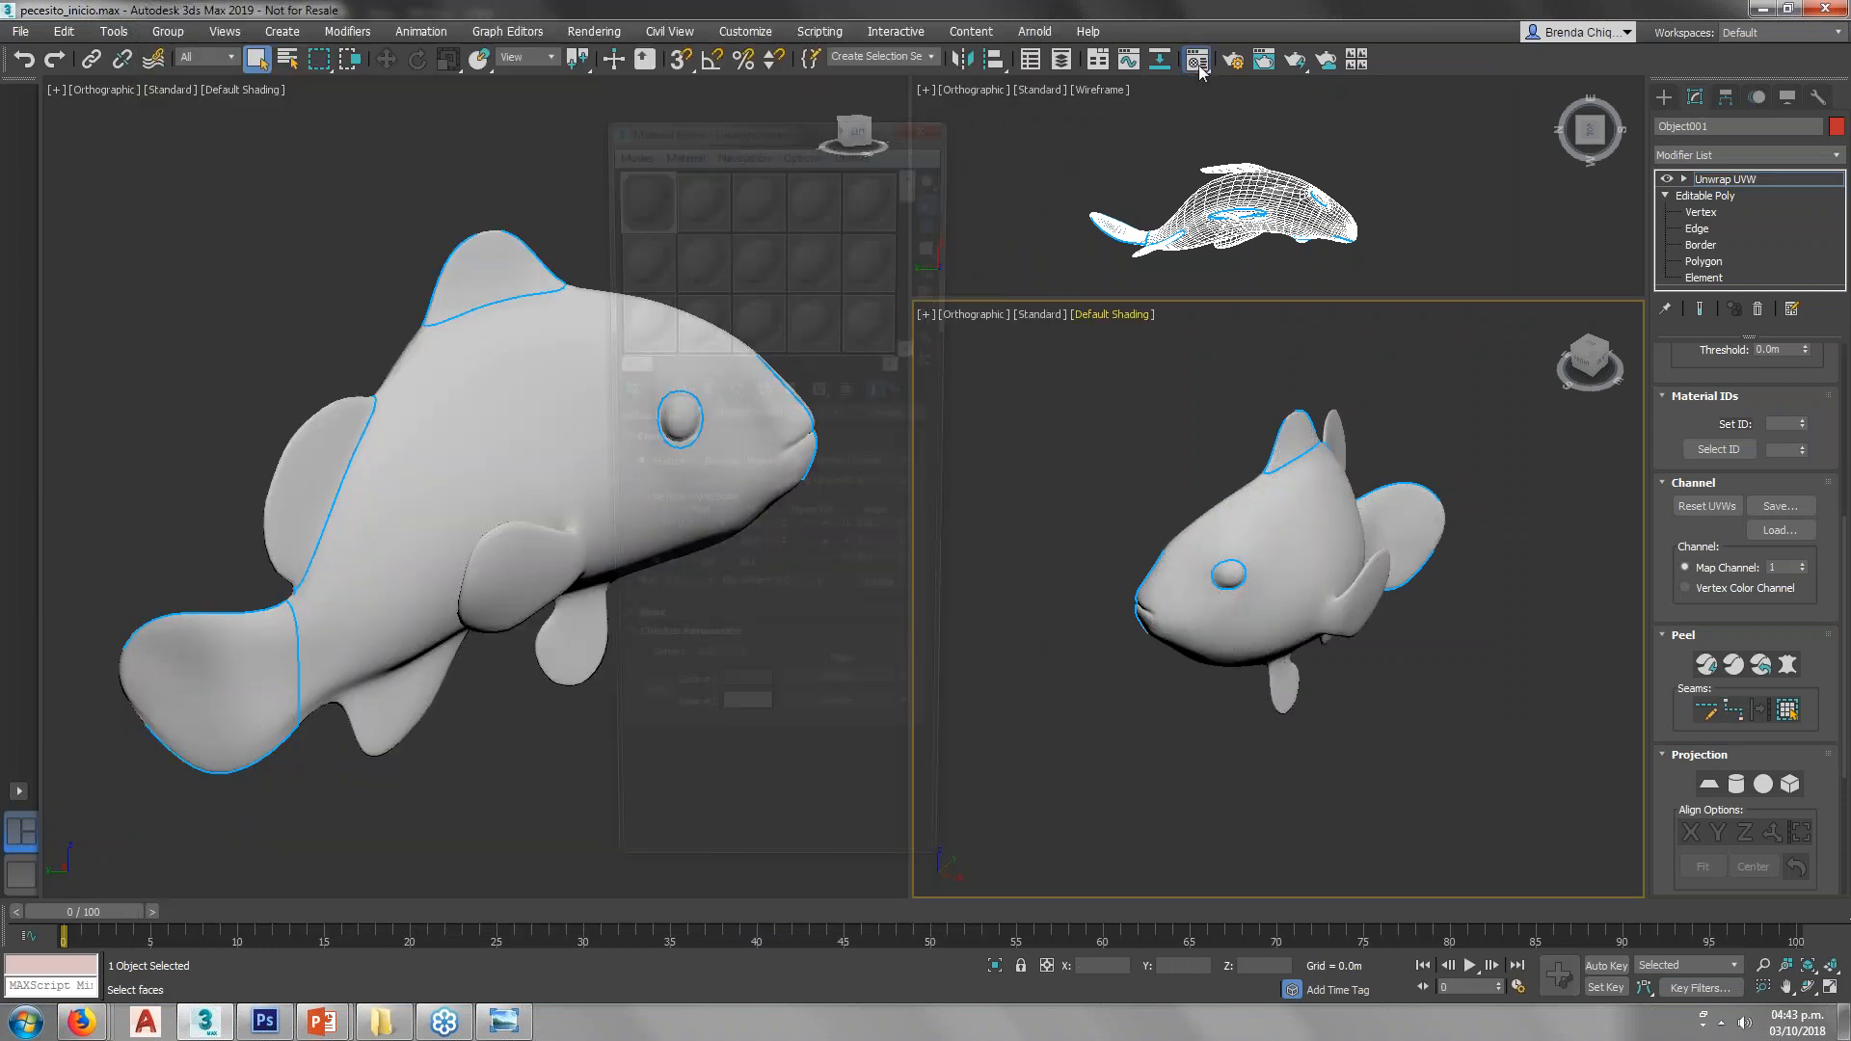
left_click(1663, 96)
left_click(708, 210)
left_click_drag(769, 416, 686, 415)
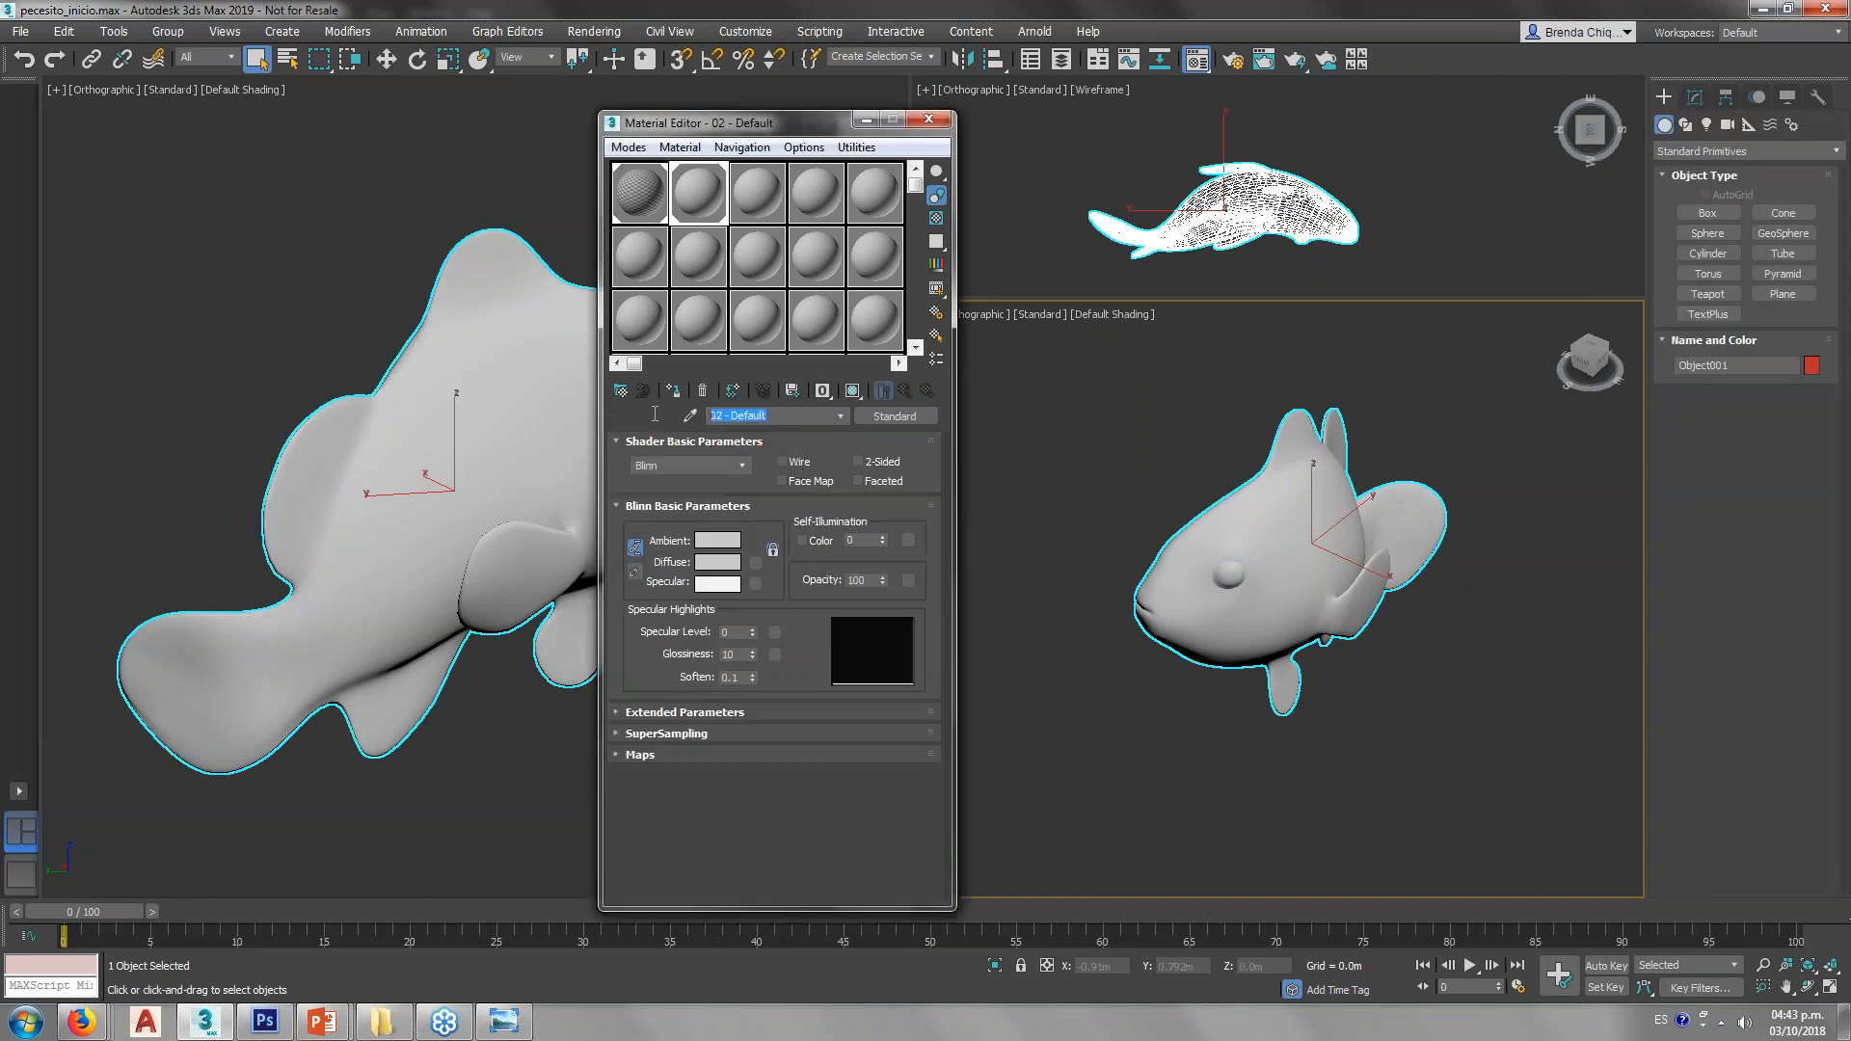
type("pez")
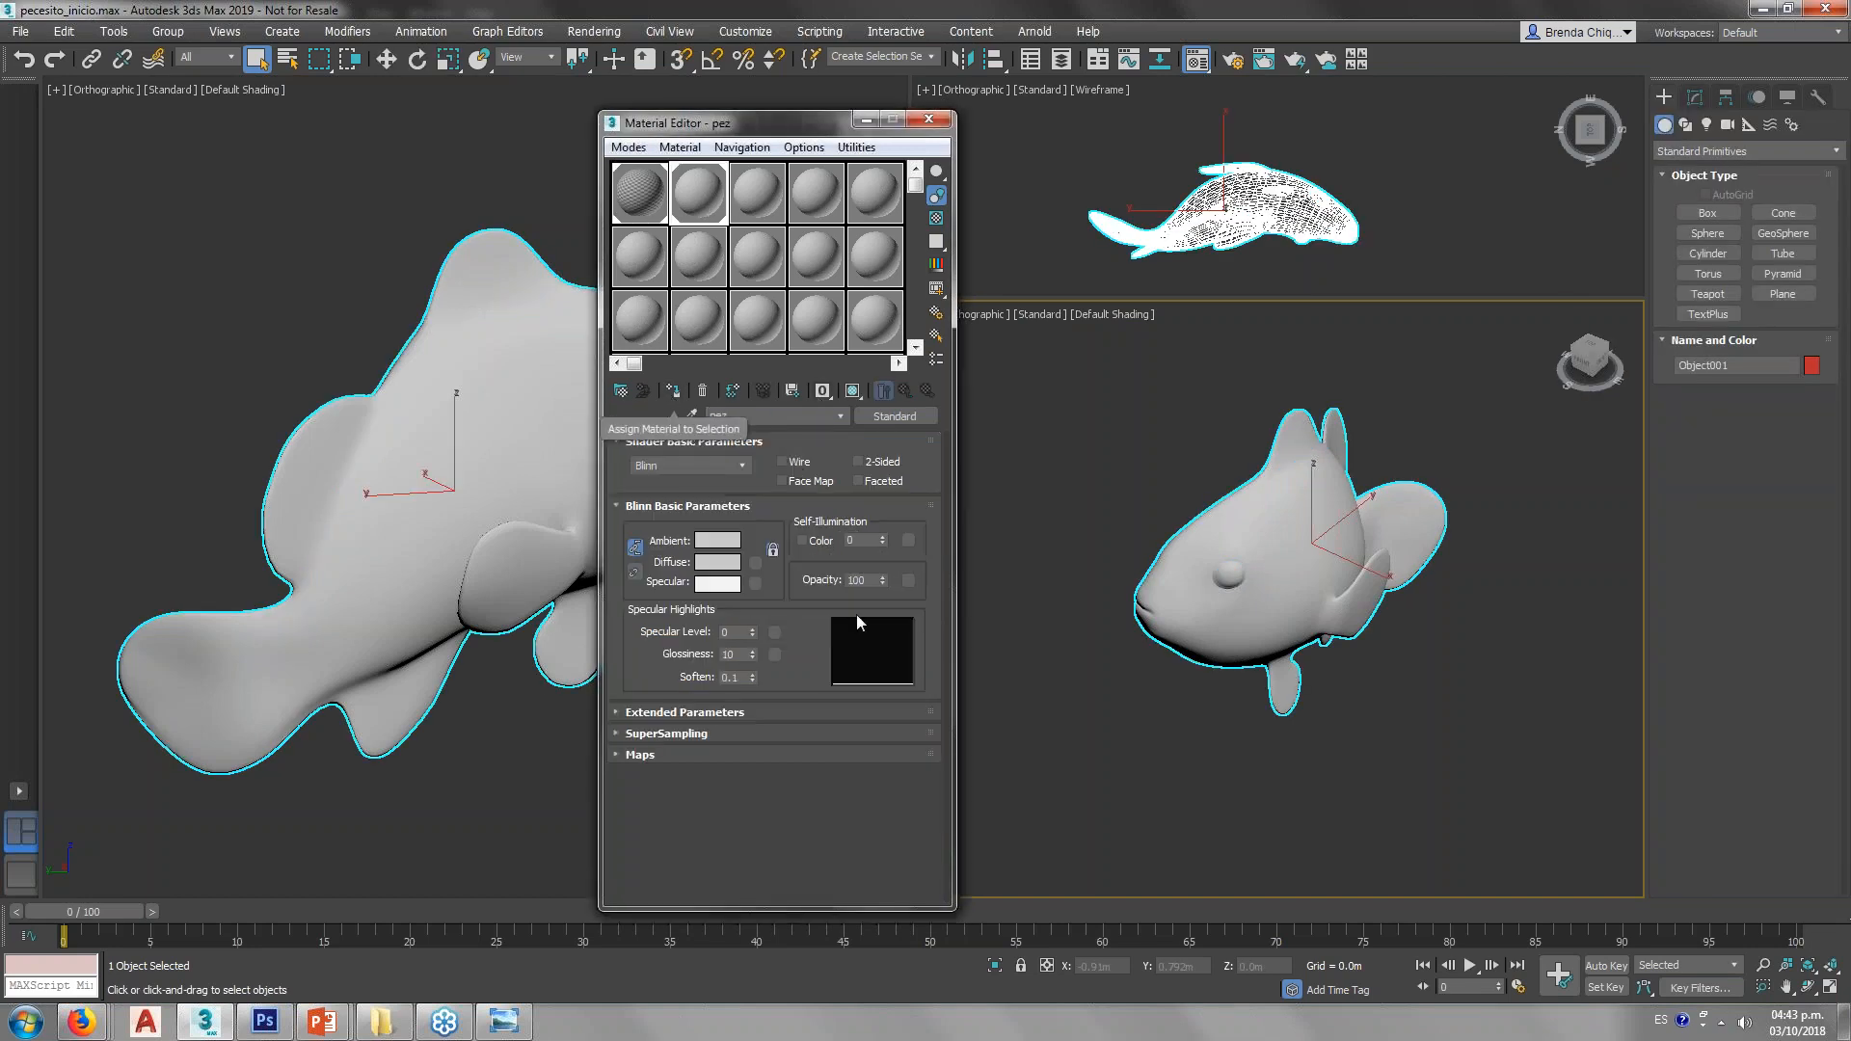
Step: Enable the Diffuse Color map of the pez material and load Plantilla pez 02 as its bitmap
left_click(639, 753)
scroll(758, 460, "down", 3)
left_click(644, 486)
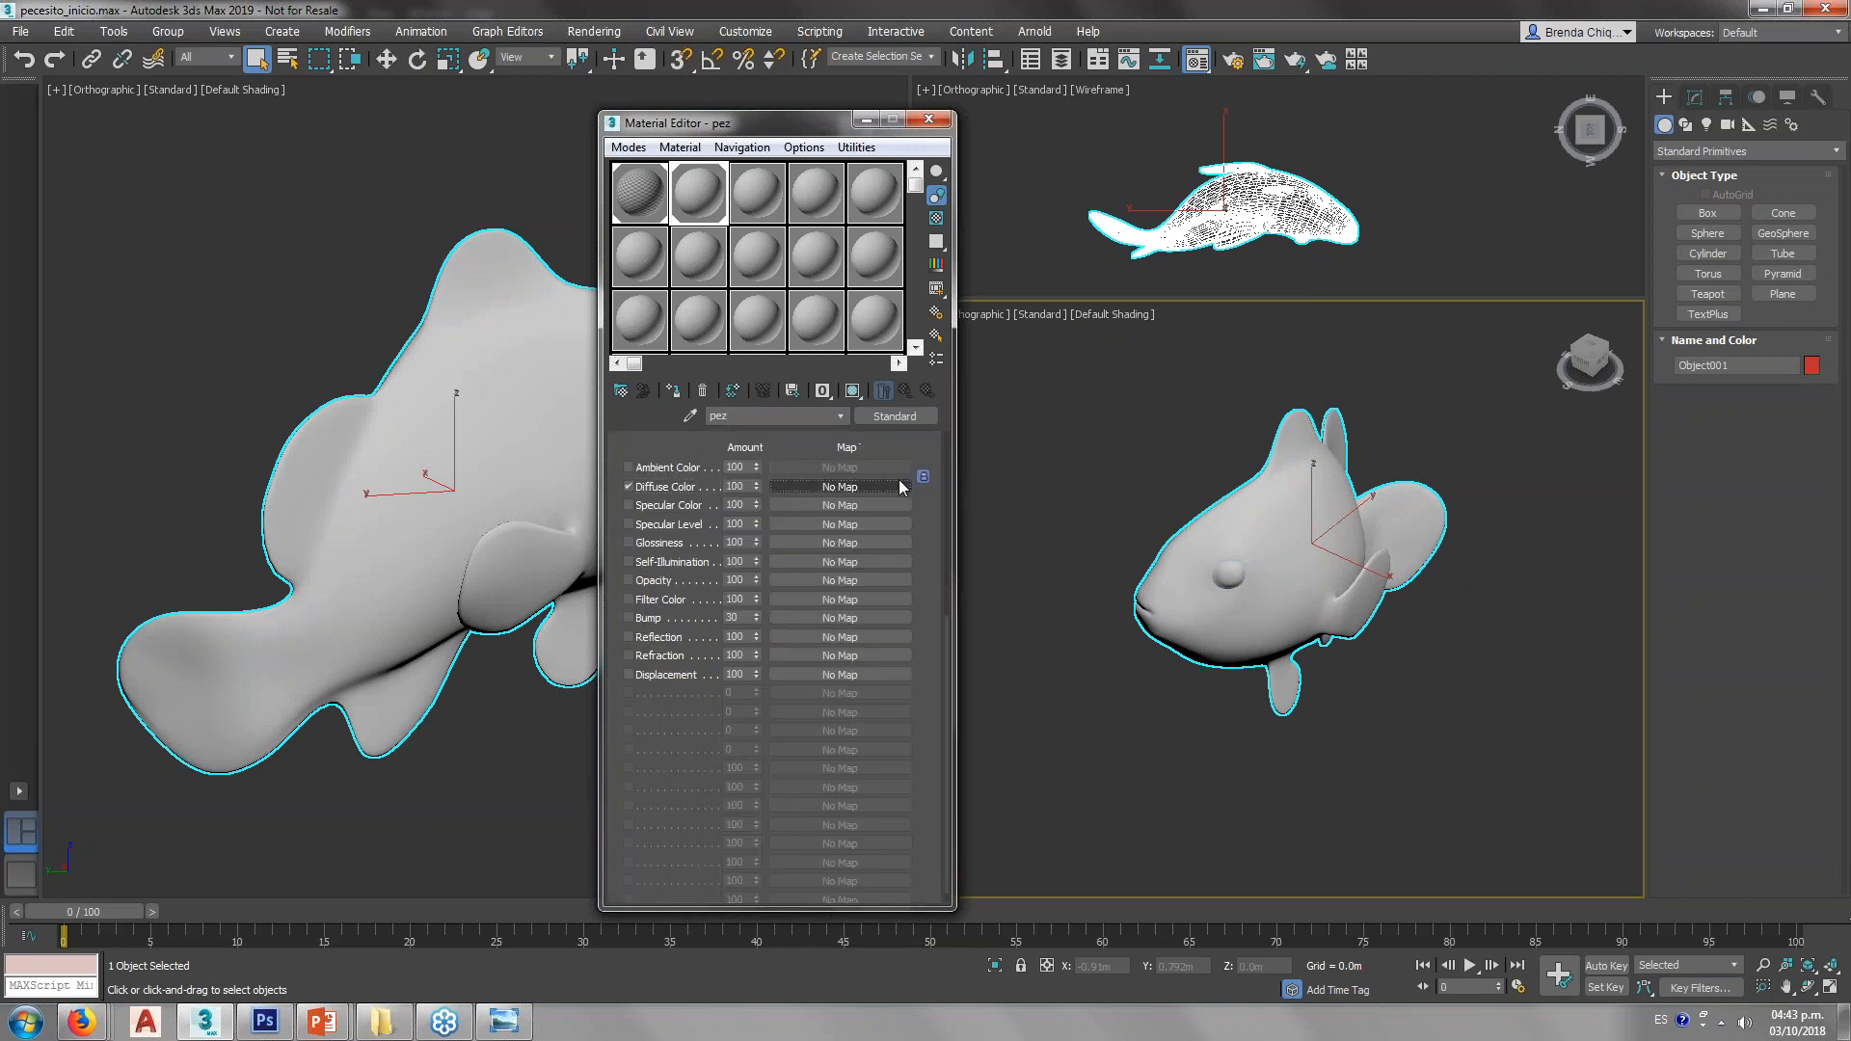
left_click(798, 484)
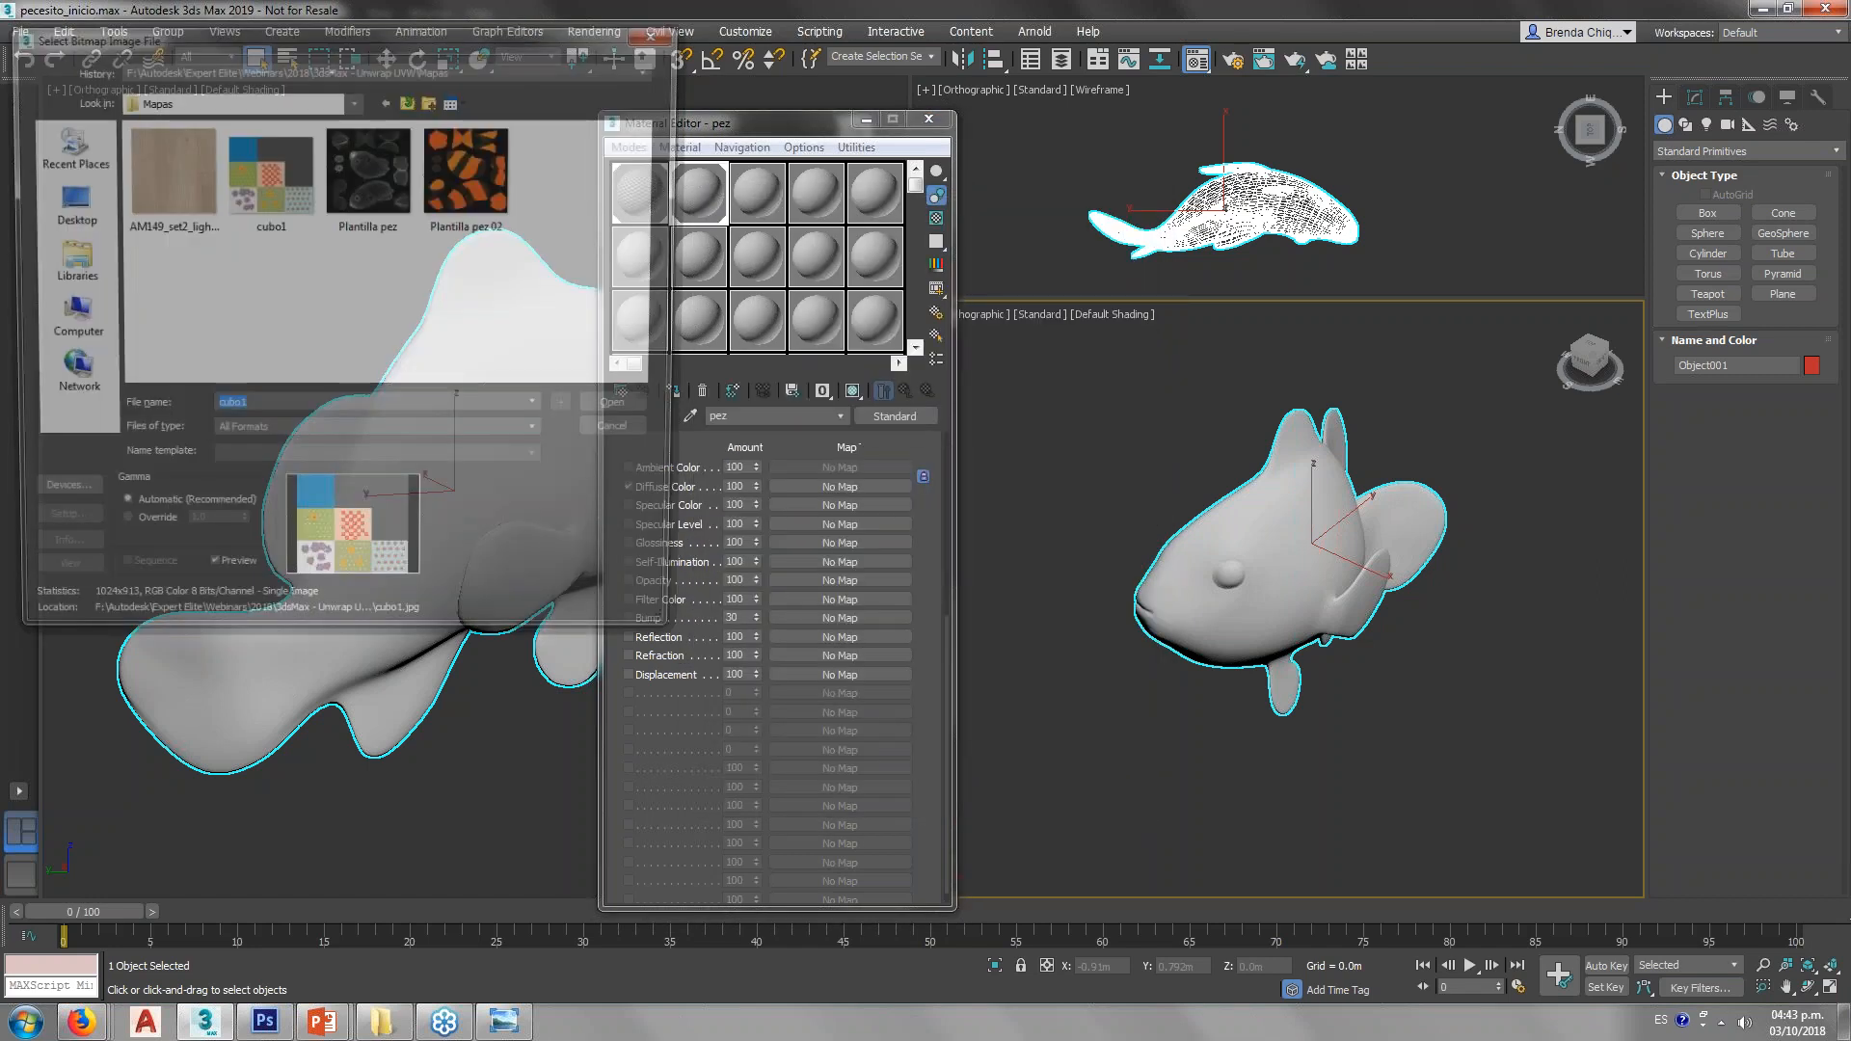
left_click(503, 188)
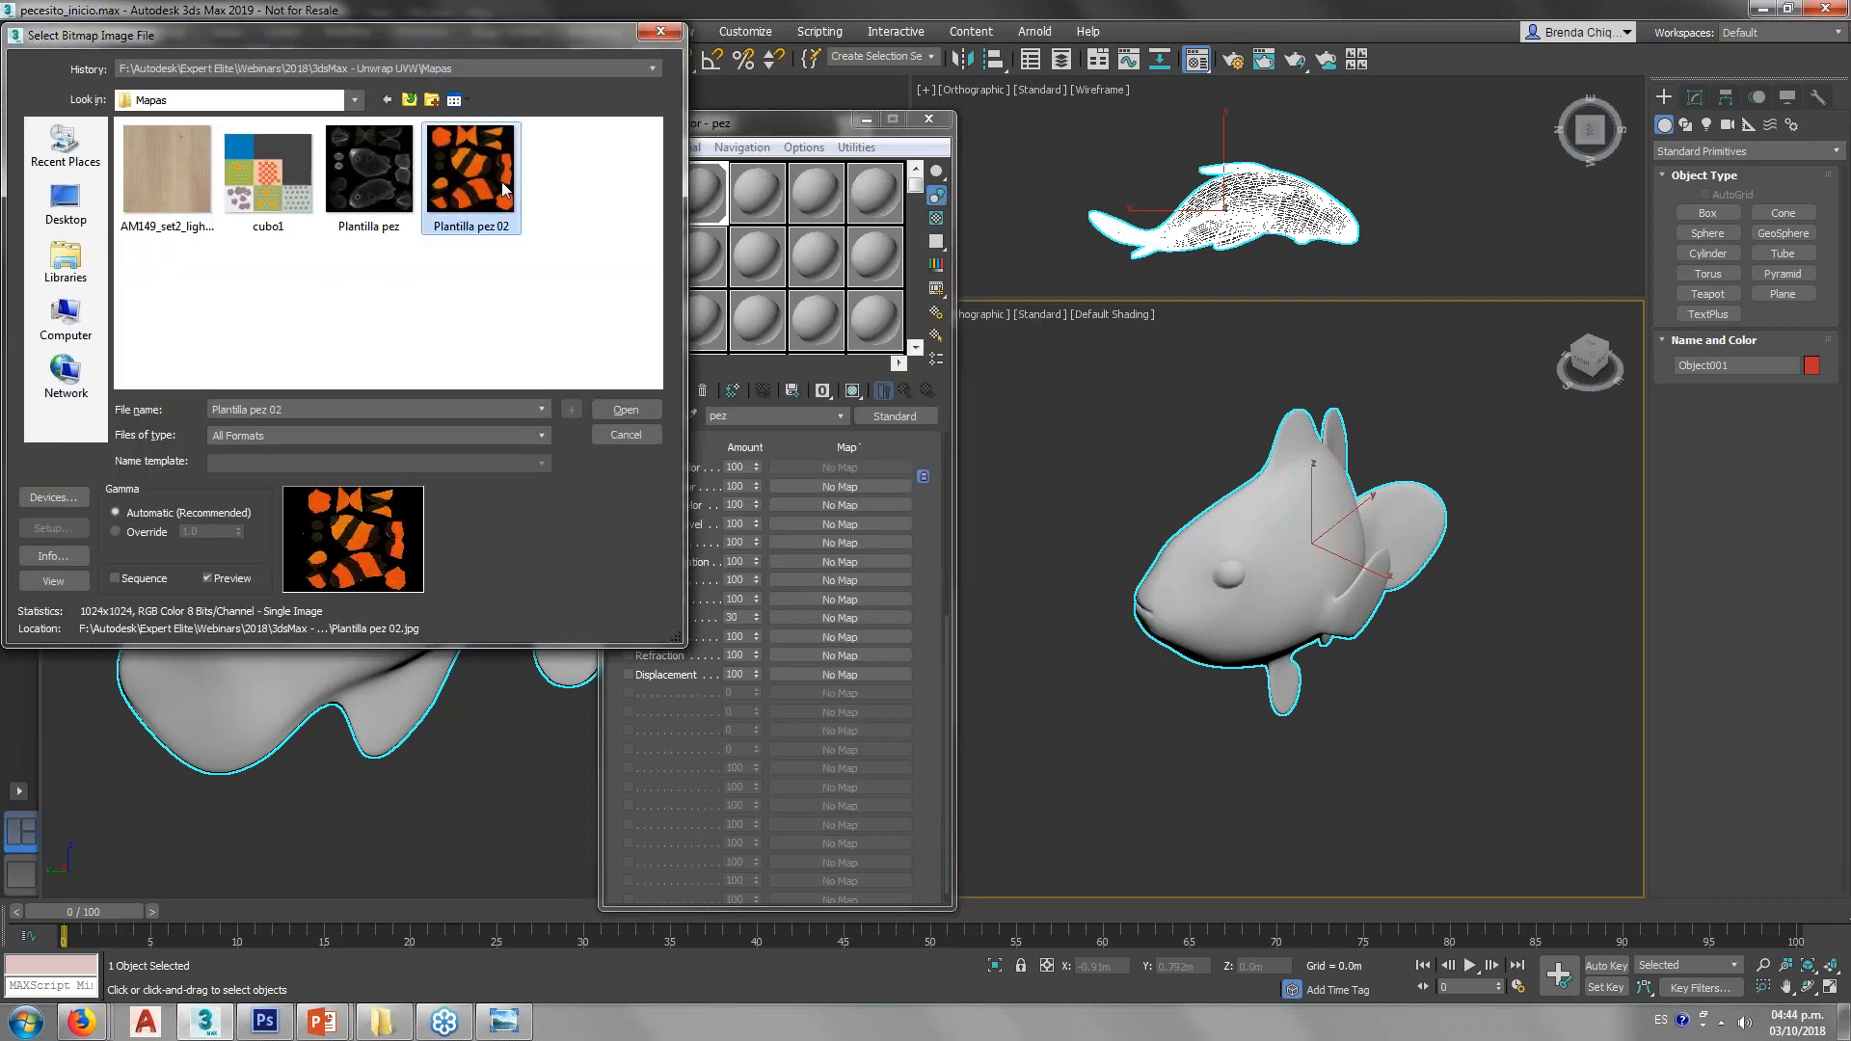
double_click(503, 188)
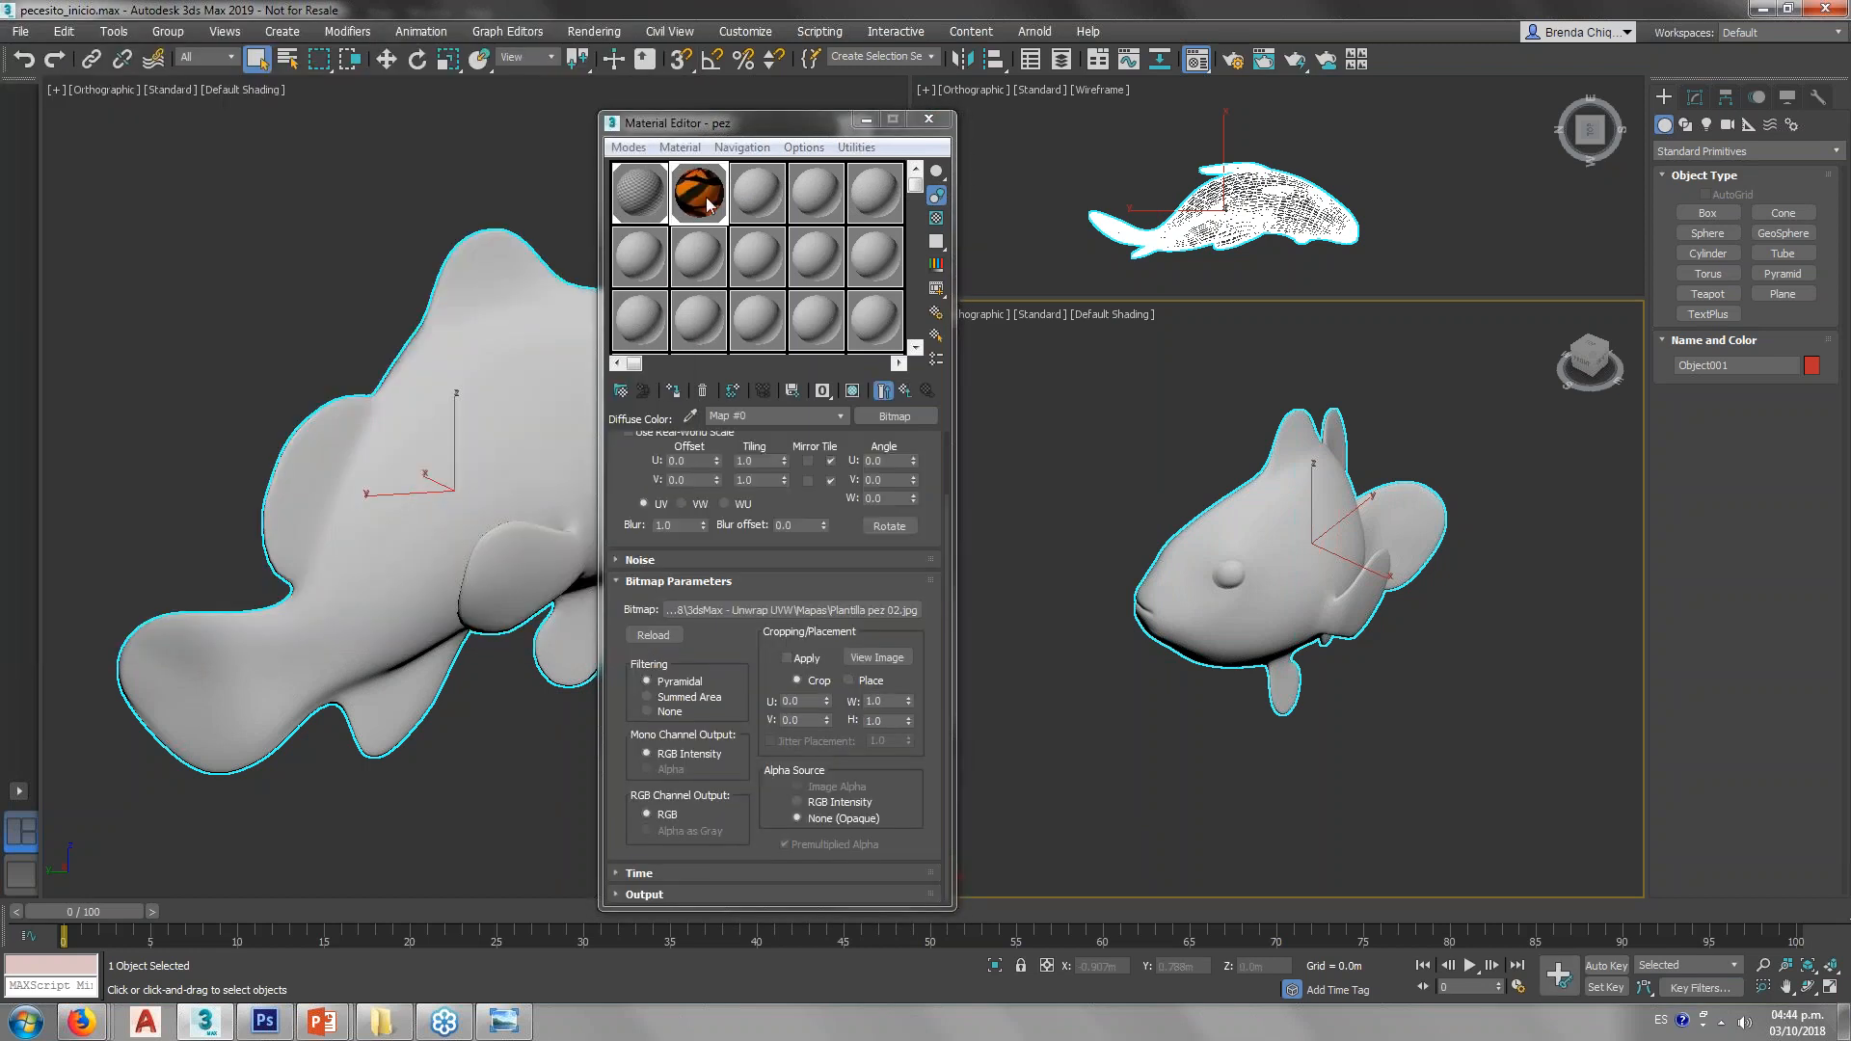
Step: Show the material's map in the viewport and inspect the textured fish from its other side
left_click(854, 397)
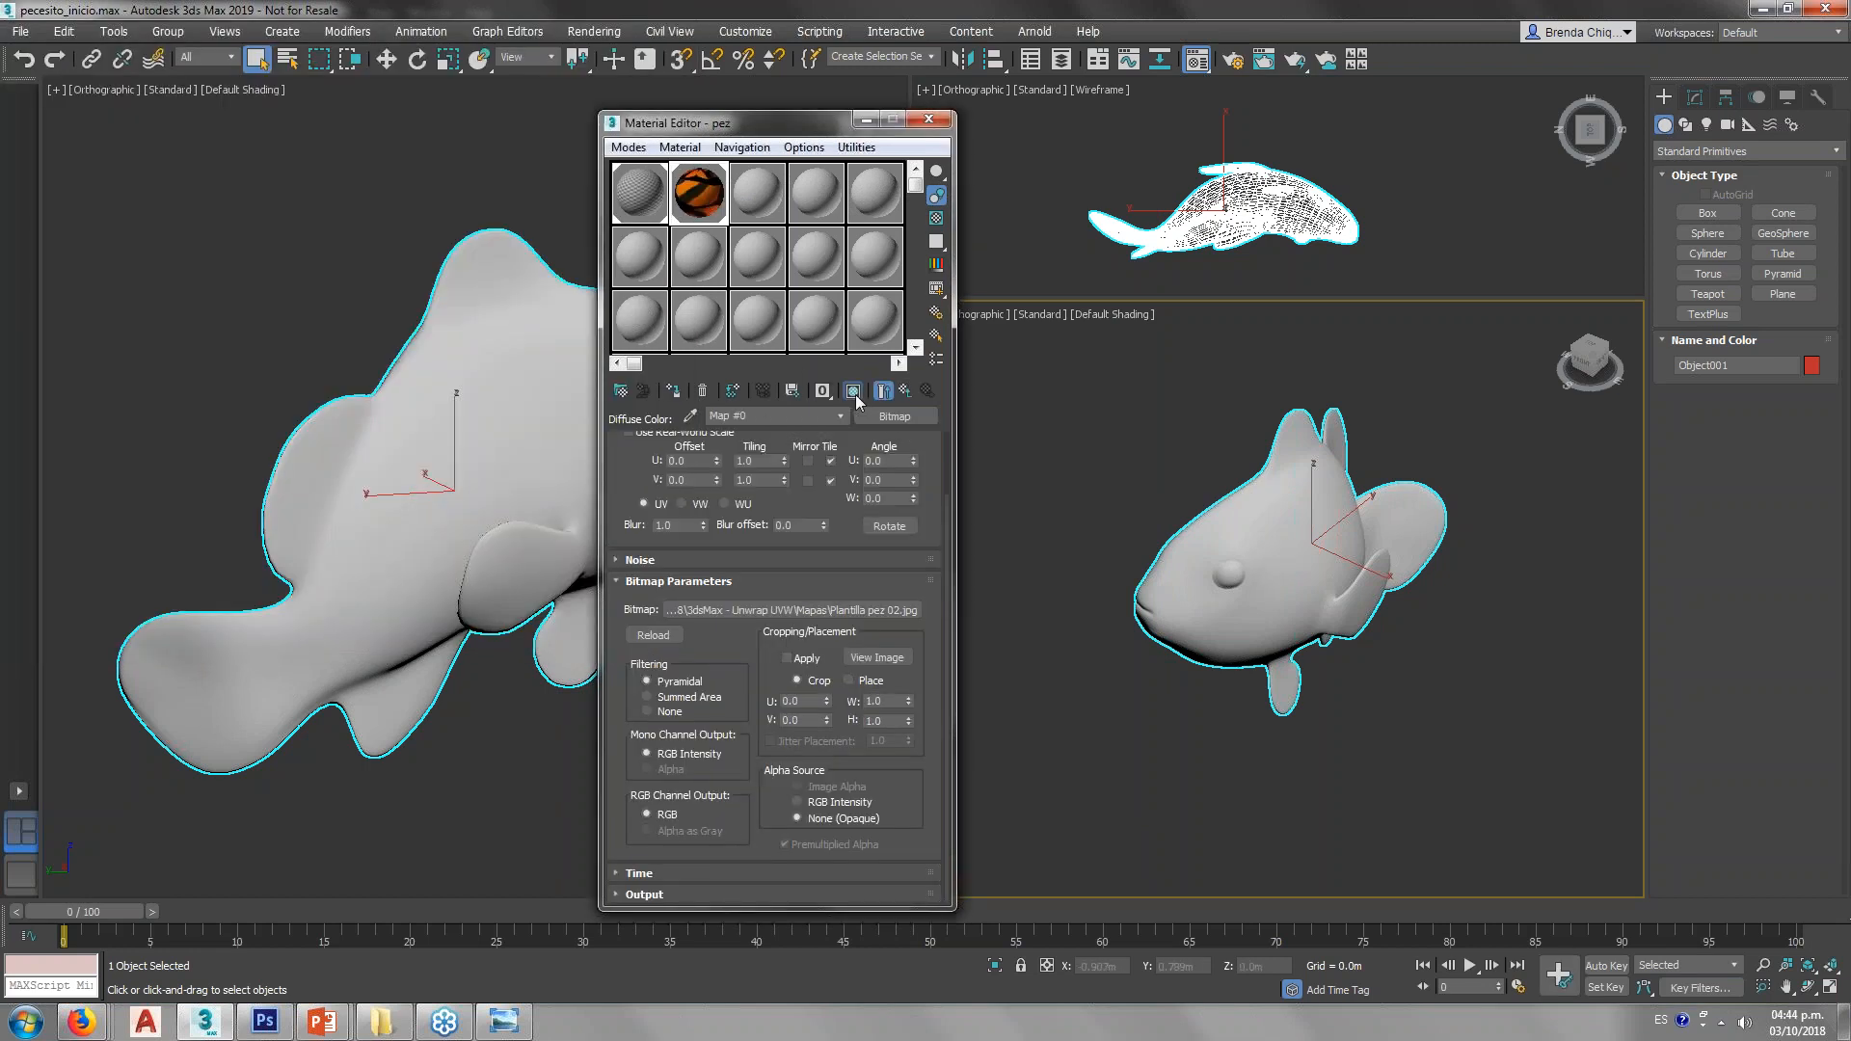
middle_click_drag(1316, 588, 943, 574, "alt")
middle_click_drag(1191, 648, 1512, 632, "alt")
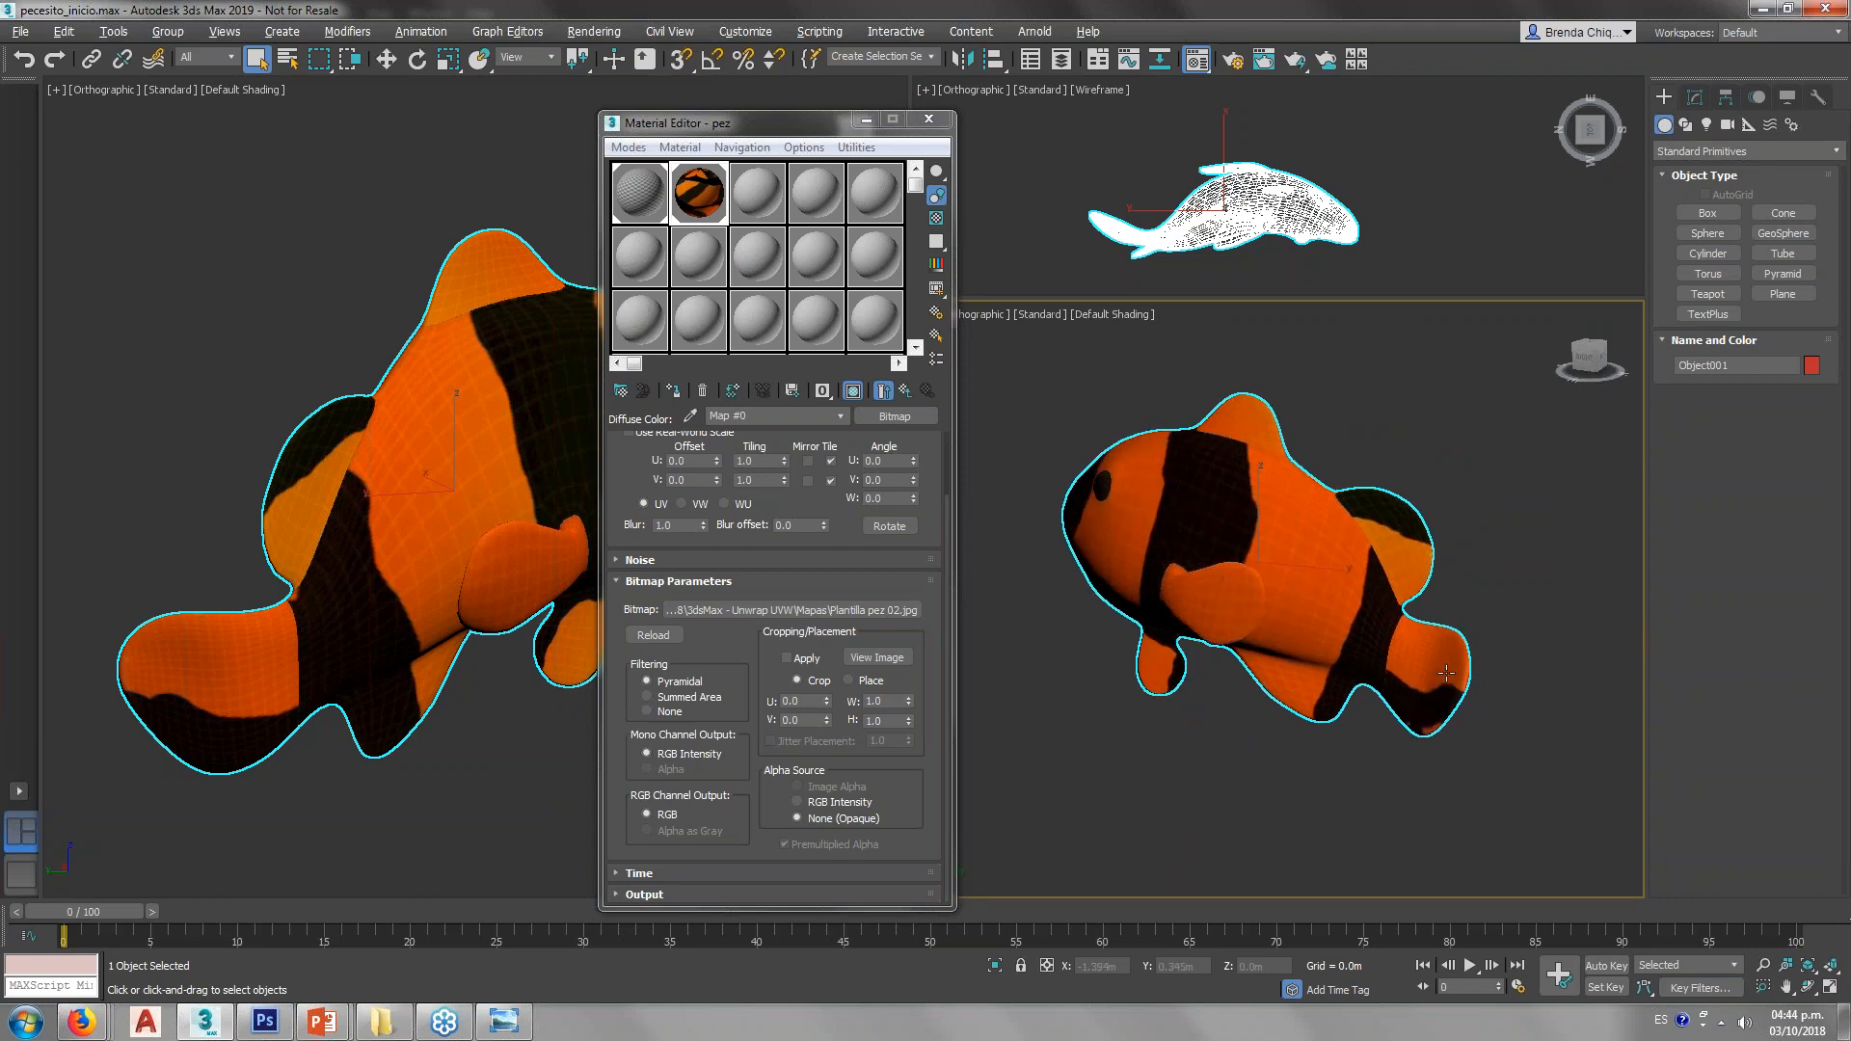
Step: Bring up the Plantilla pez 02 image in the photo viewer and place it beside the textured fish for comparison
right_click(504, 1024)
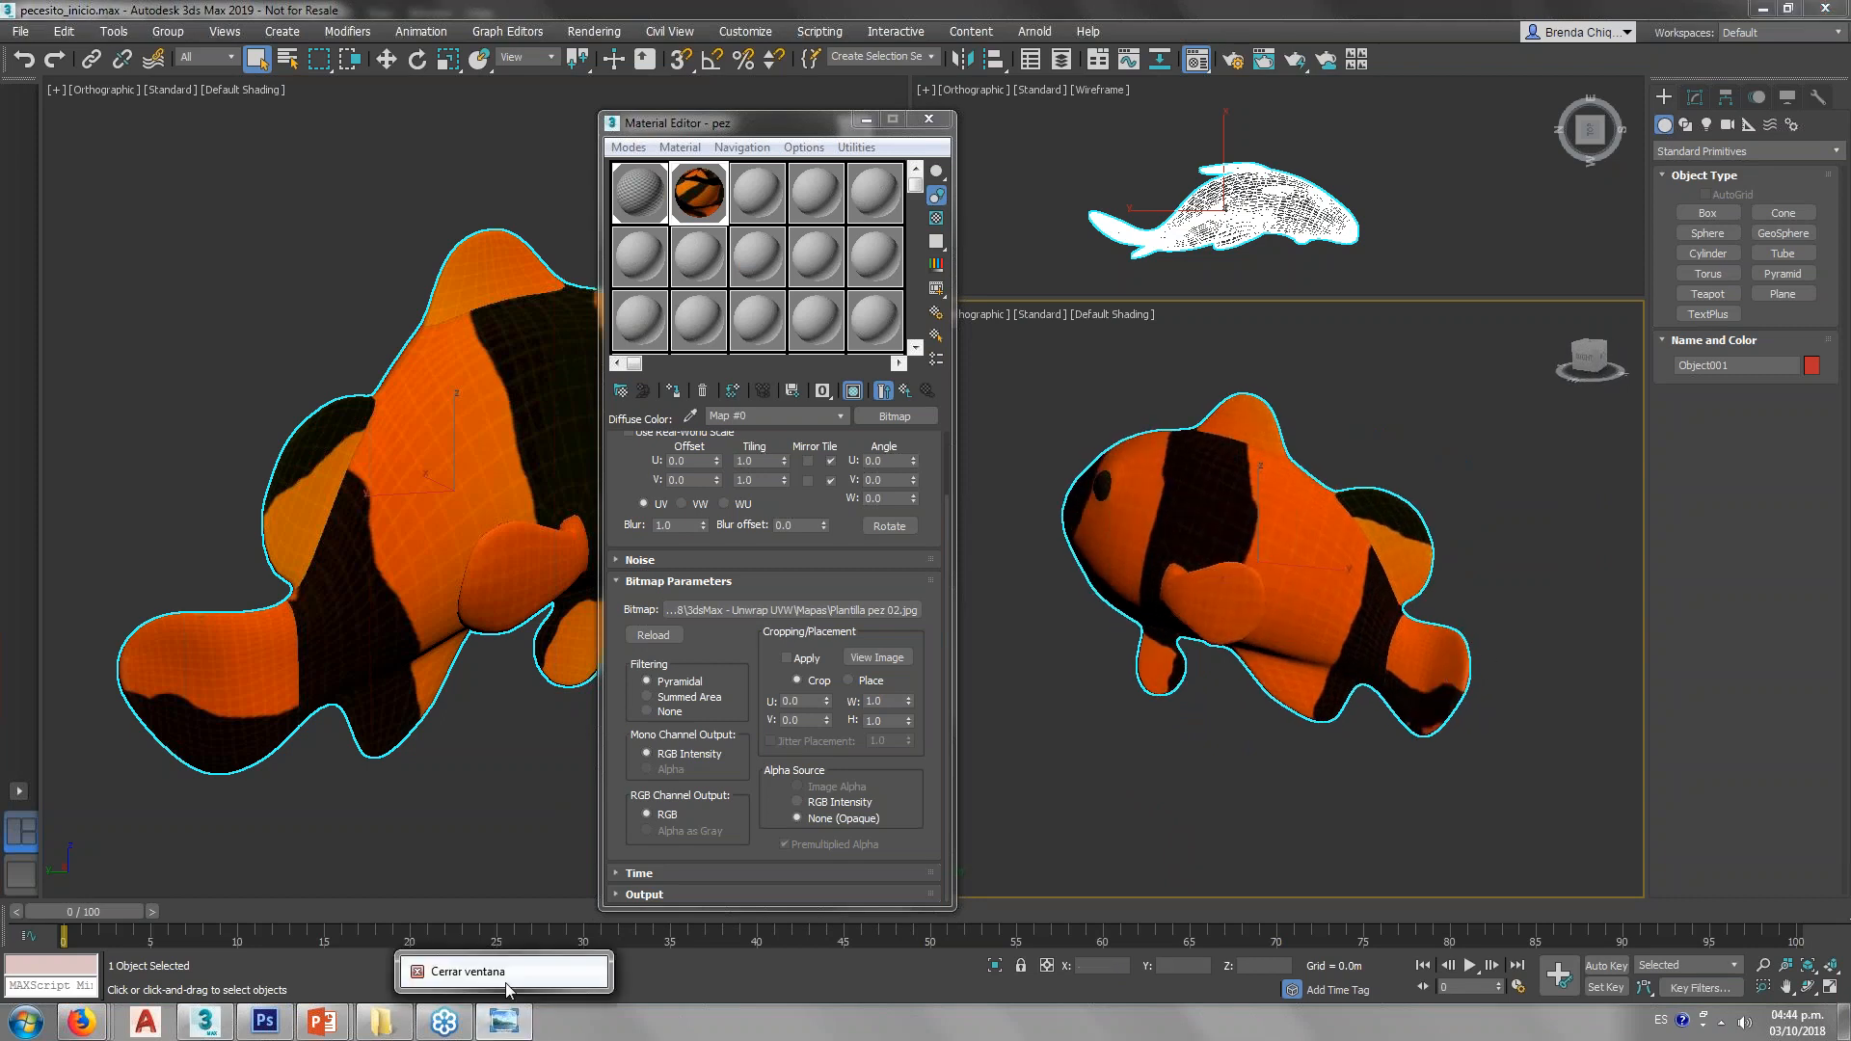
left_click(510, 1032)
left_click_drag(819, 96, 352, 116)
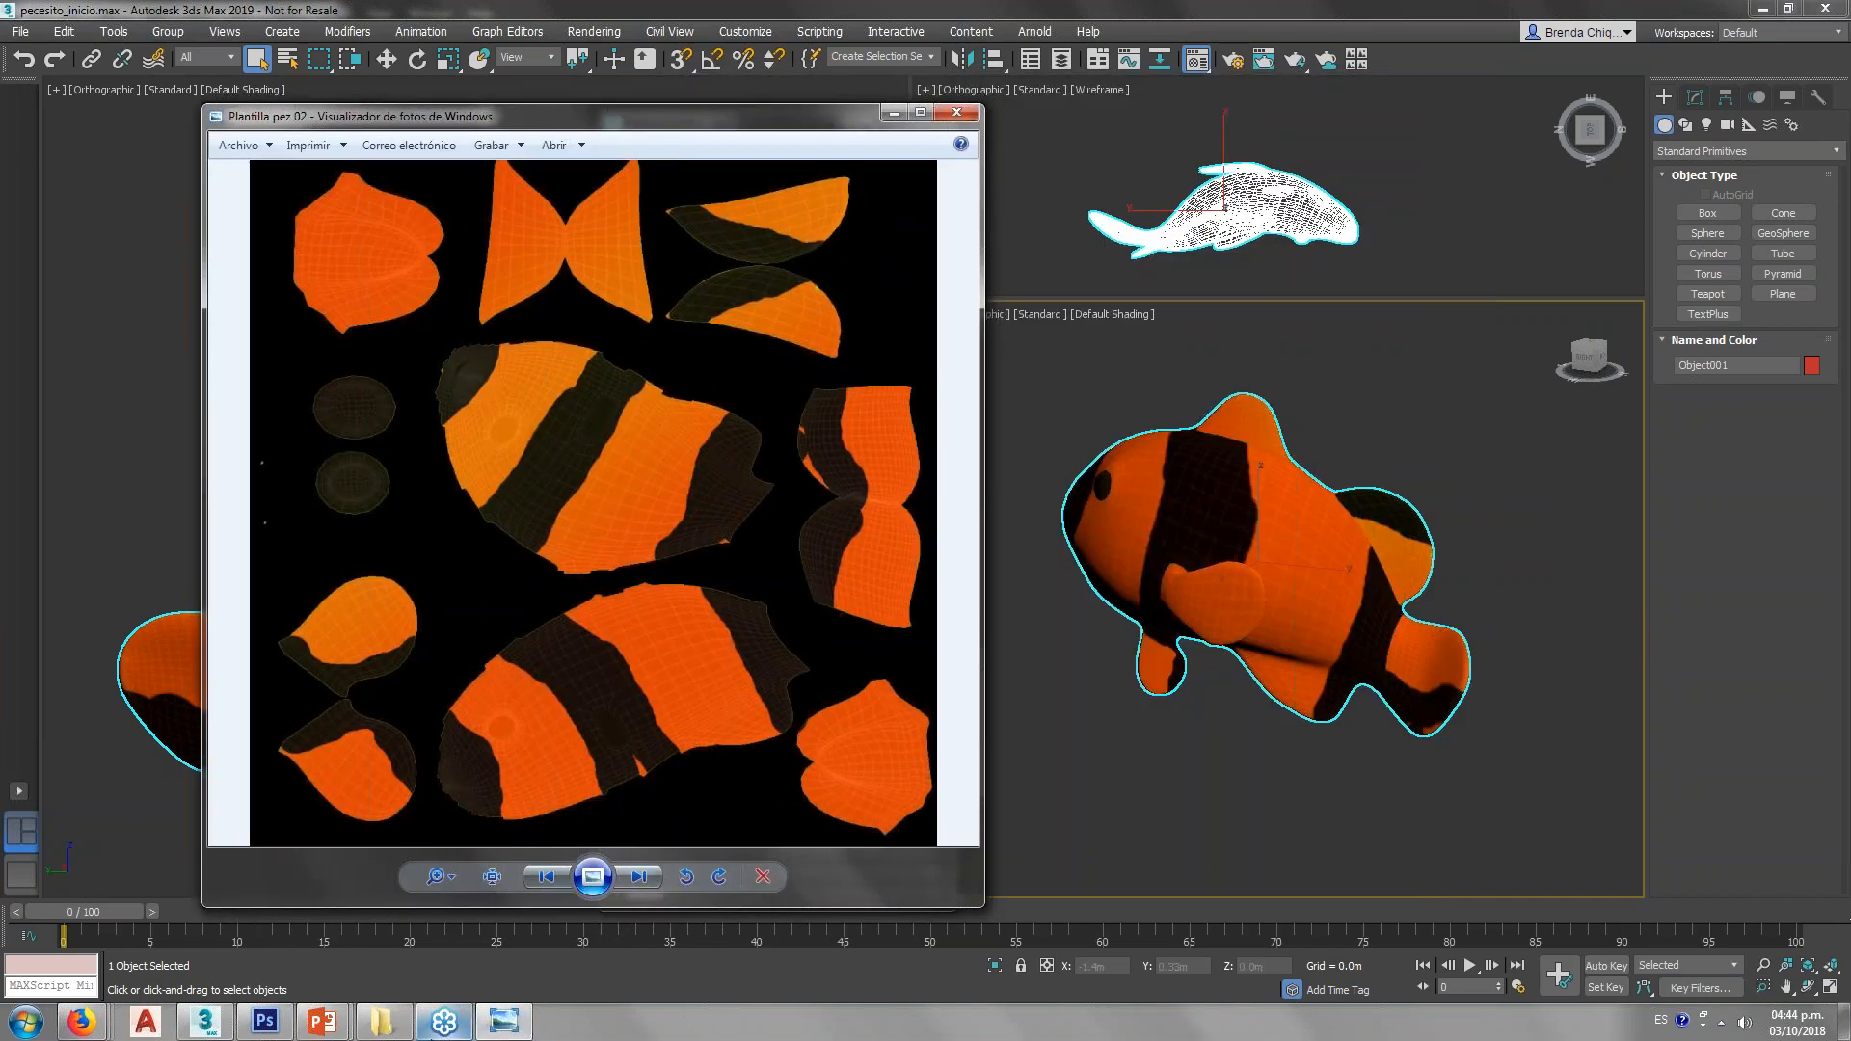